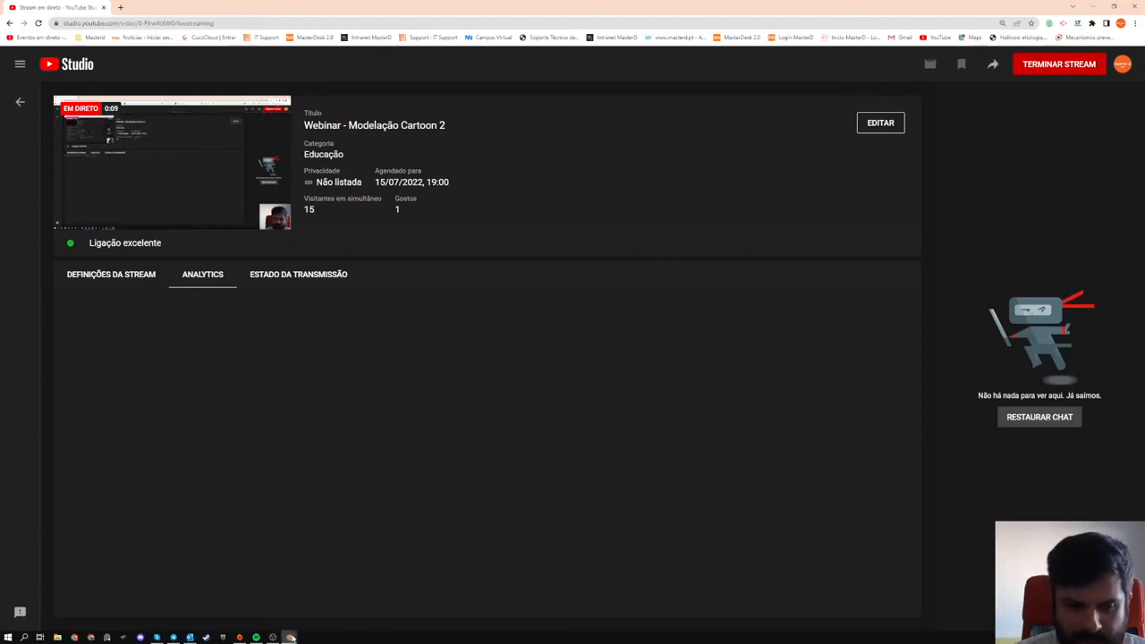
- Minimize the stream dashboard and launch Blender
left_click(326, 590)
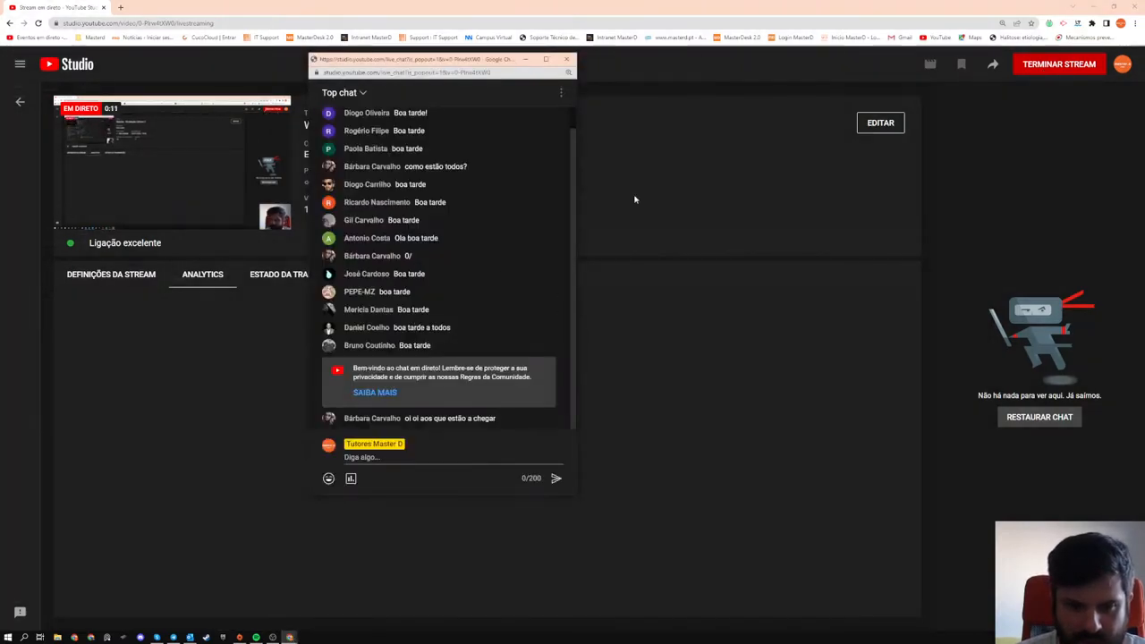
left_click(1094, 7)
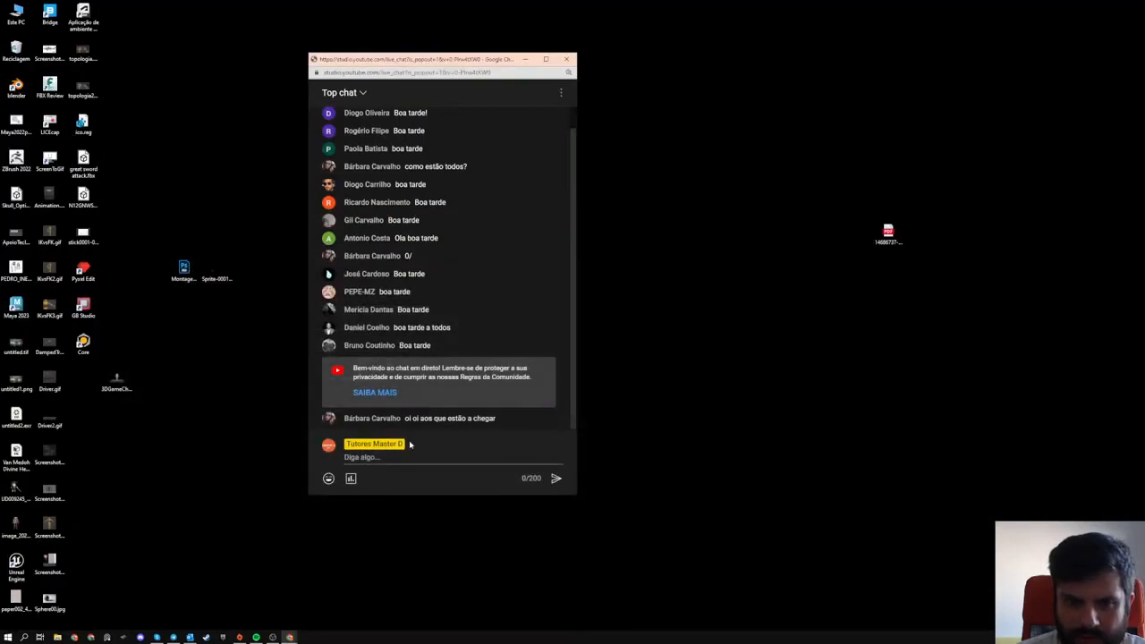
key("super")
type("blender")
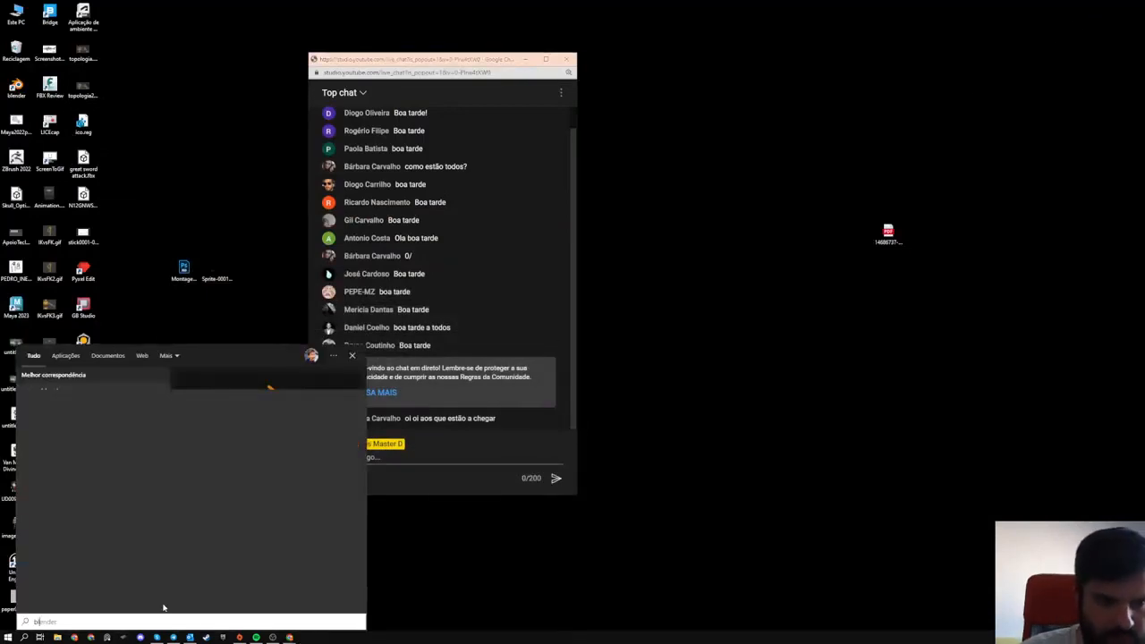
key("Return")
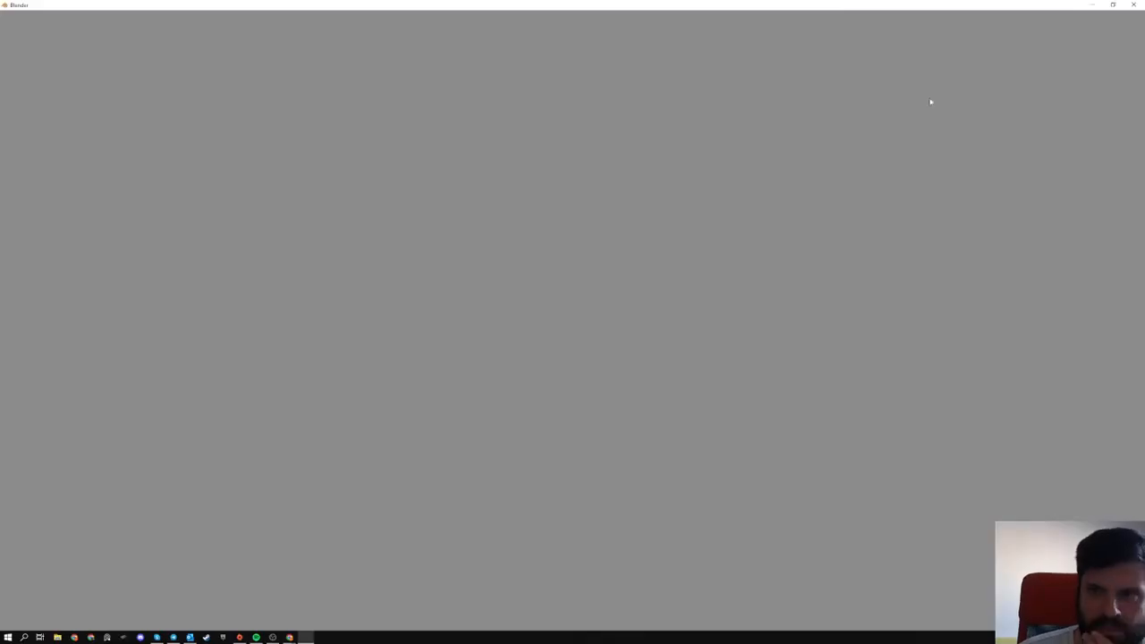
- Bring the live chat window to the front and move it off the Blender workspace
mouse_move(290, 637)
left_click(328, 606)
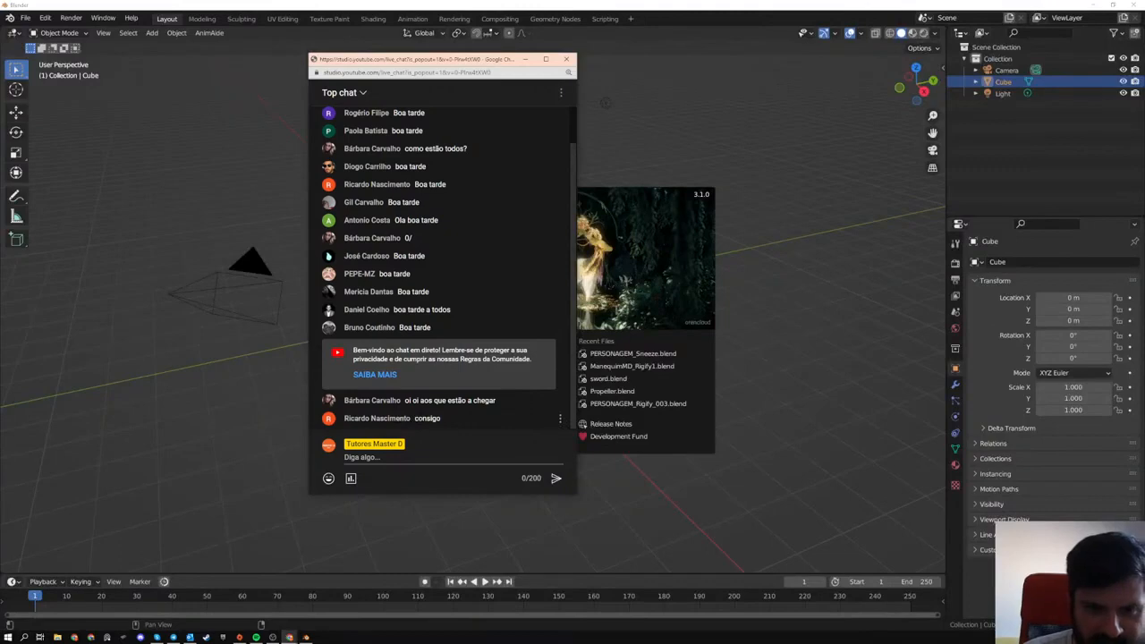
left_click_drag(440, 66, 1144, 563)
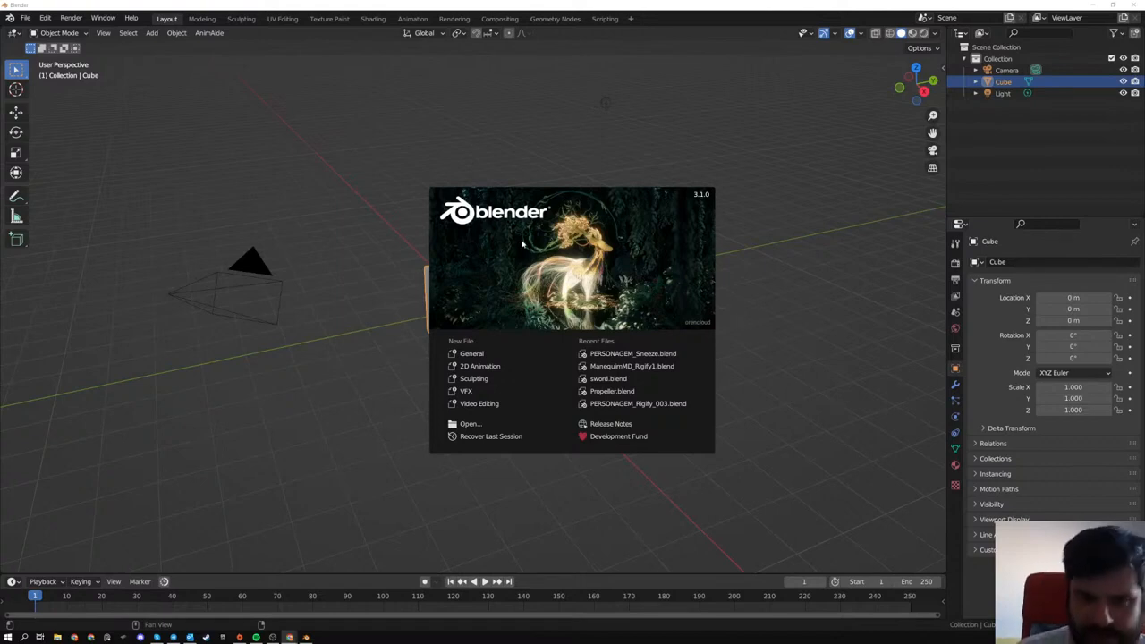
- Dismiss the splash screen and open Pixario12_Rig.blend from the Modelos e rigs\Pixario folder
left_click(126, 67)
left_click(25, 18)
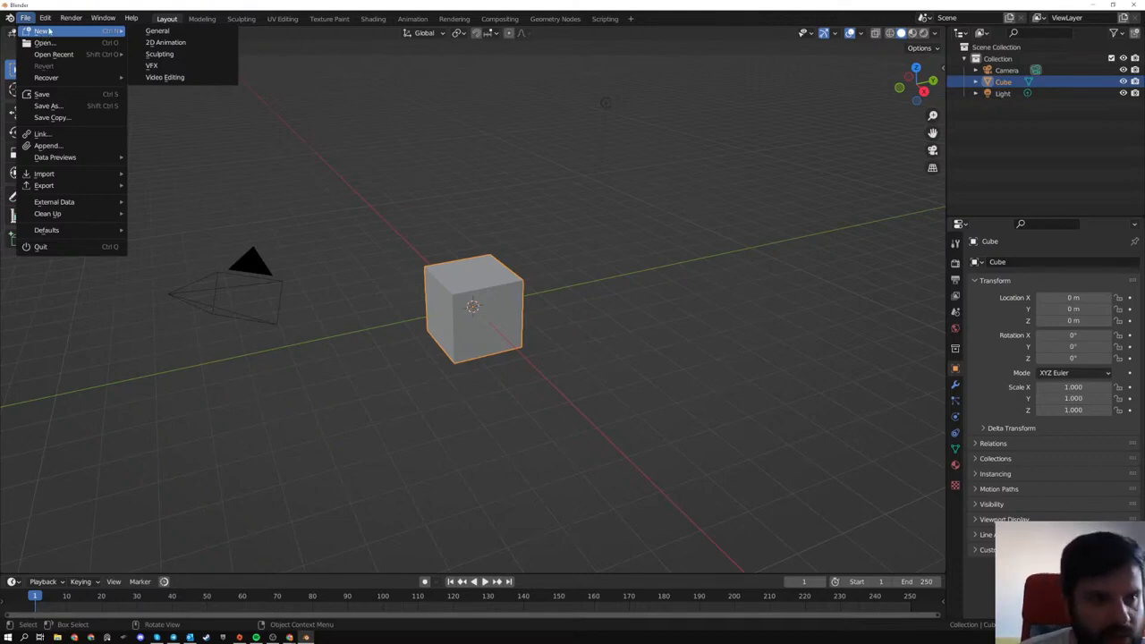
left_click(45, 42)
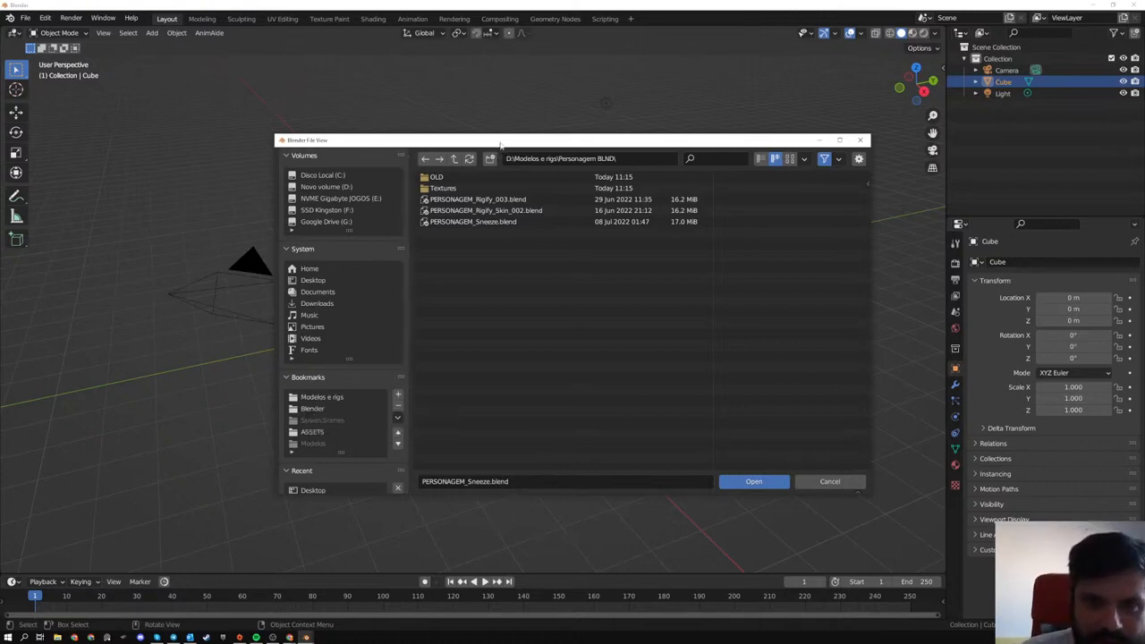
left_click_drag(490, 143, 308, 146)
left_click(271, 161)
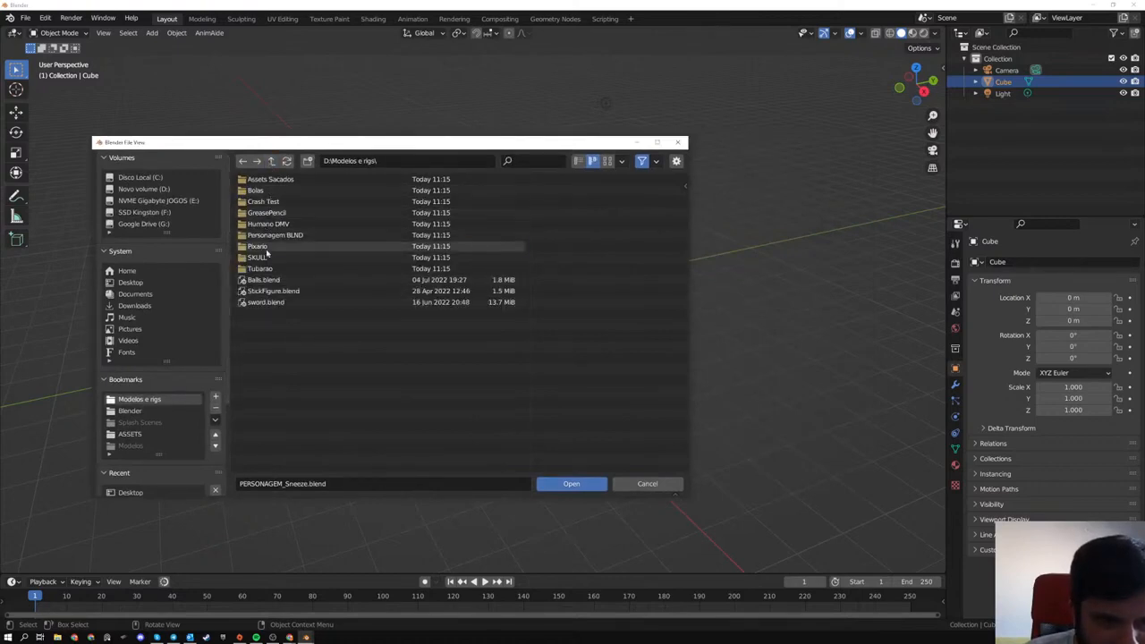
double_click(259, 246)
double_click(271, 178)
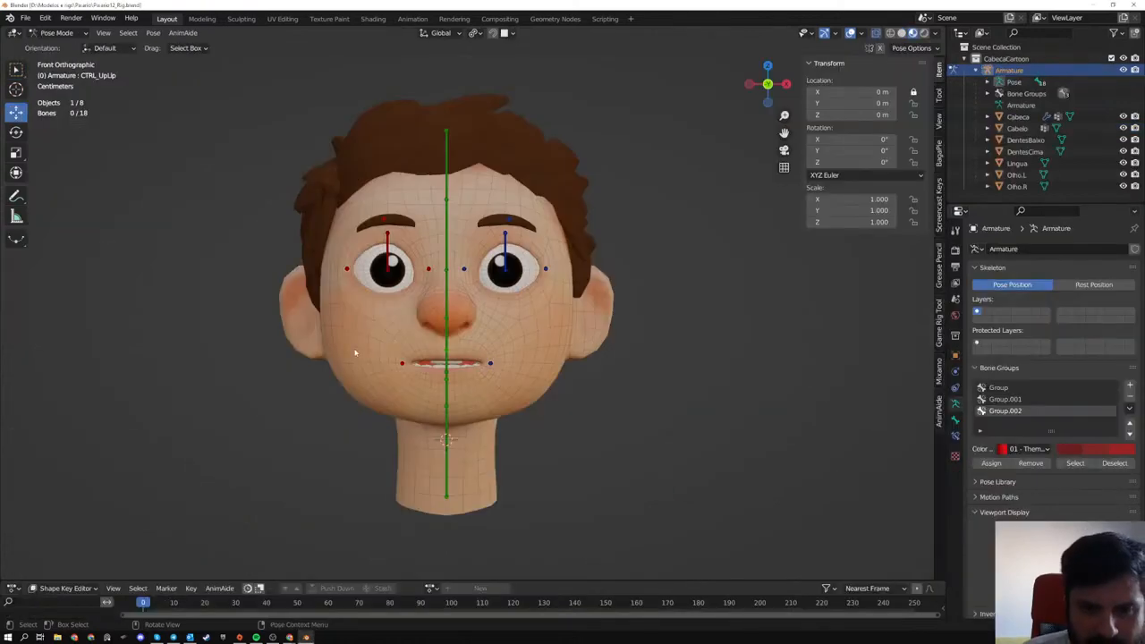
- View the rigged head from several angles and try rotating its jaw bone, CTRL_DEF_Mandibula
middle_click_drag(259, 353, 327, 357)
scroll(327, 357, "down", 5)
middle_click_drag(585, 398, 527, 197)
scroll(534, 343, "down", 4)
scroll(470, 297, "up", 4)
scroll(527, 195, "up", 4)
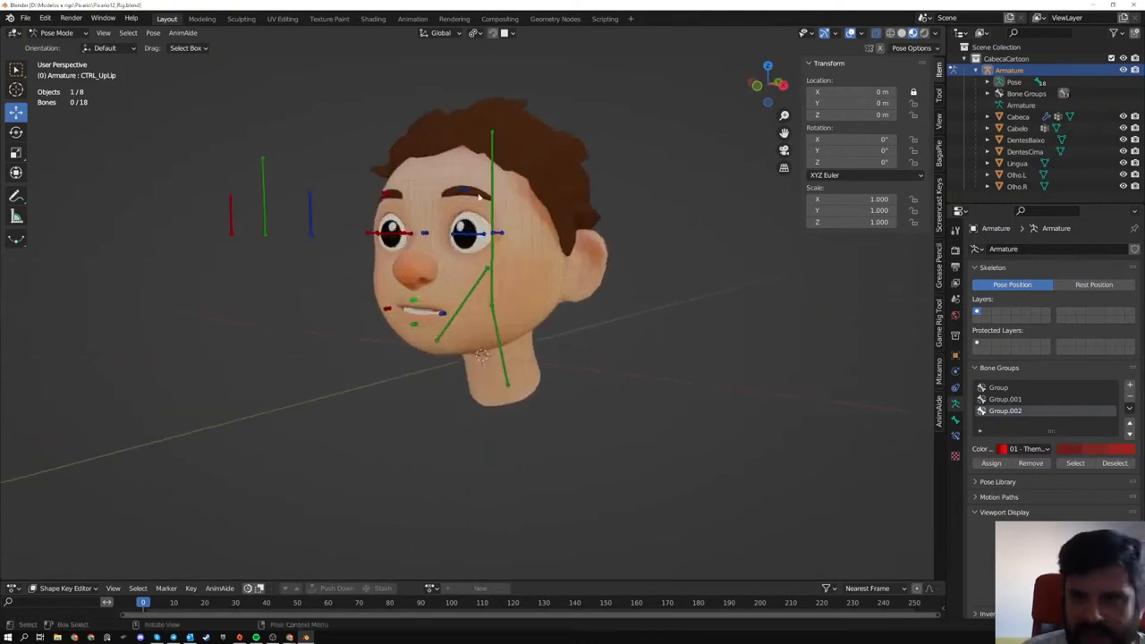
left_click(467, 304)
middle_click_drag(467, 304, 472, 306)
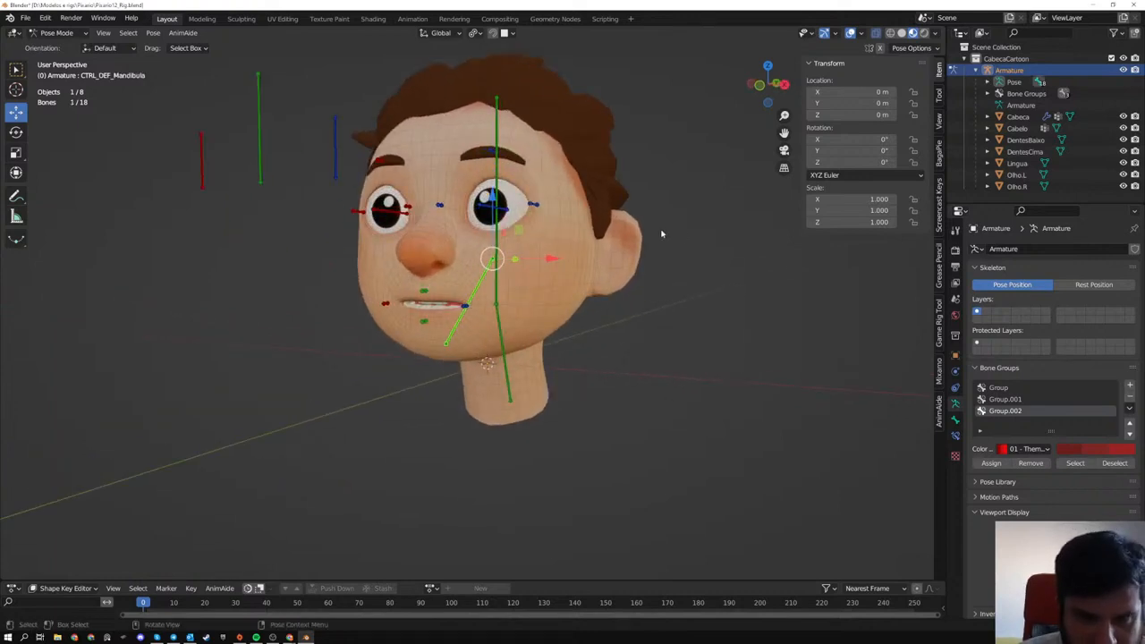
middle_click_drag(662, 233, 640, 242)
key("r")
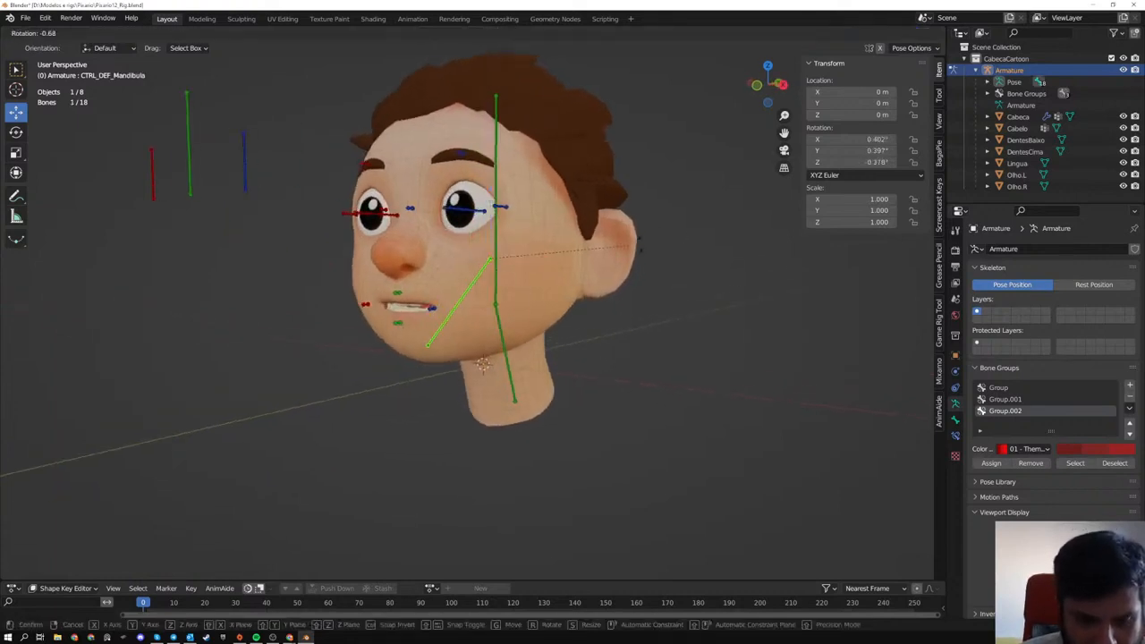
key("Escape")
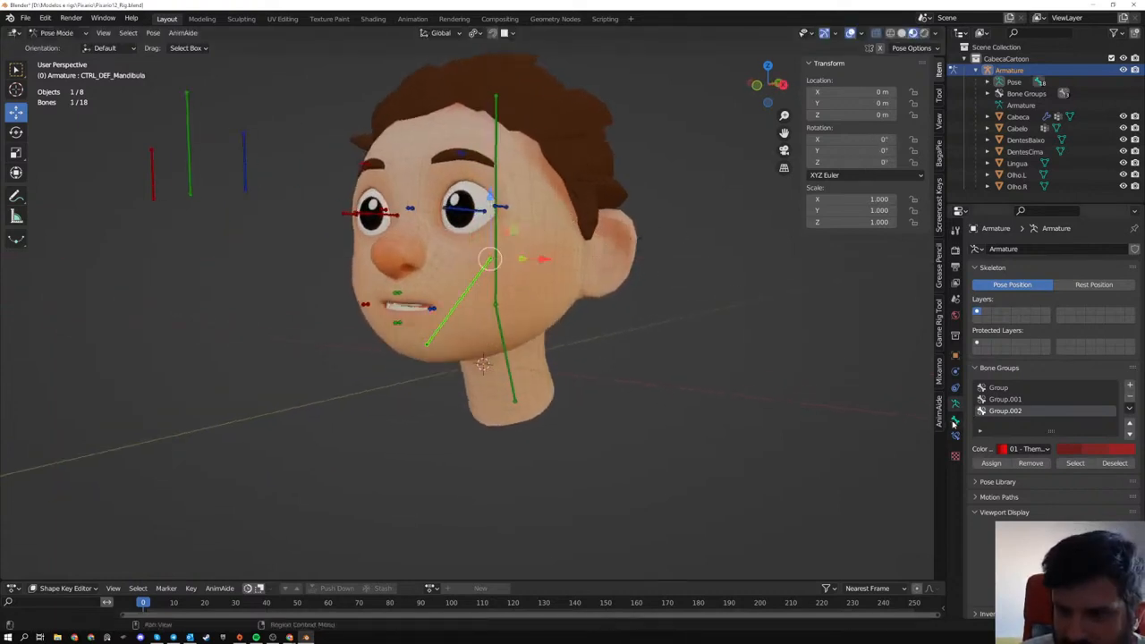
left_click(533, 211)
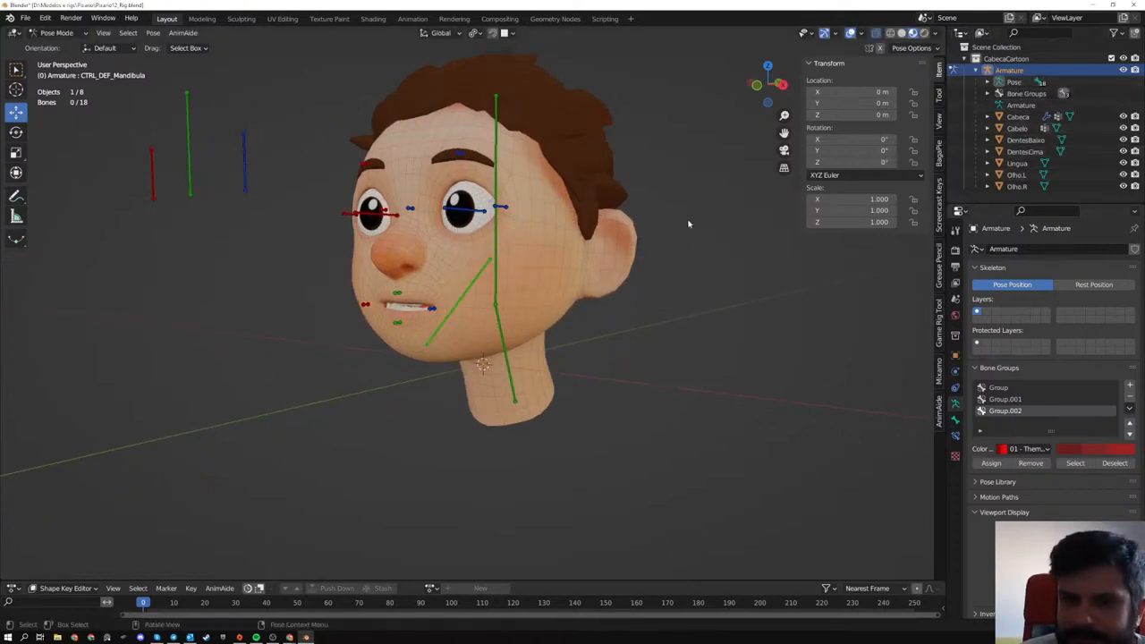
- Try moving the upper-lip control bone of the face rig
middle_click_drag(685, 223, 339, 296)
left_click(379, 290)
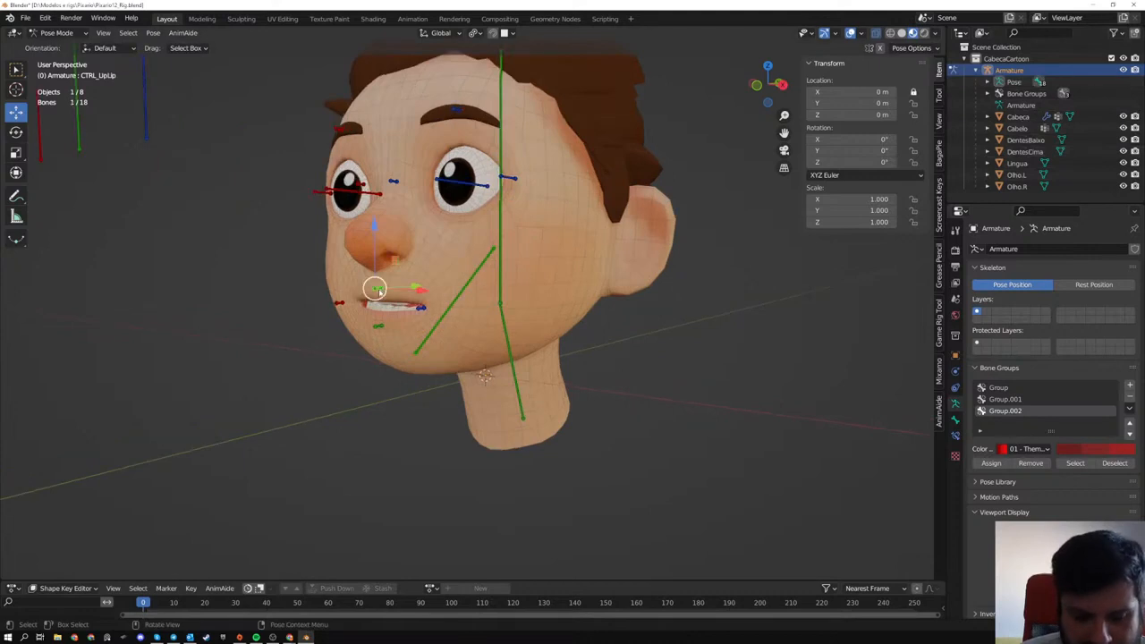
key("g")
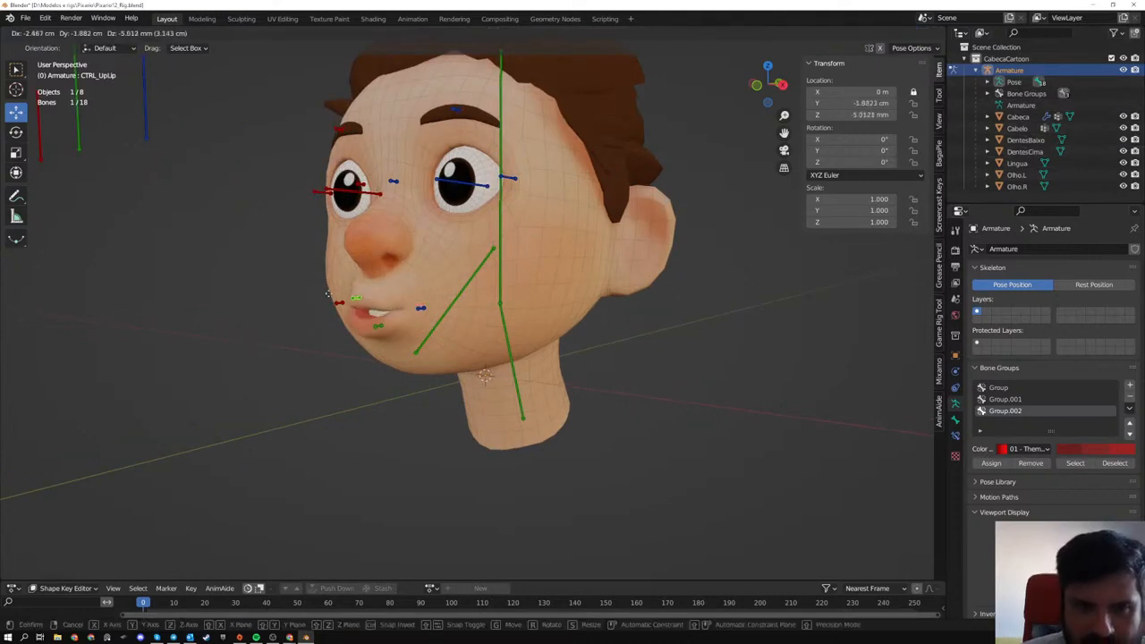
right_click(435, 310)
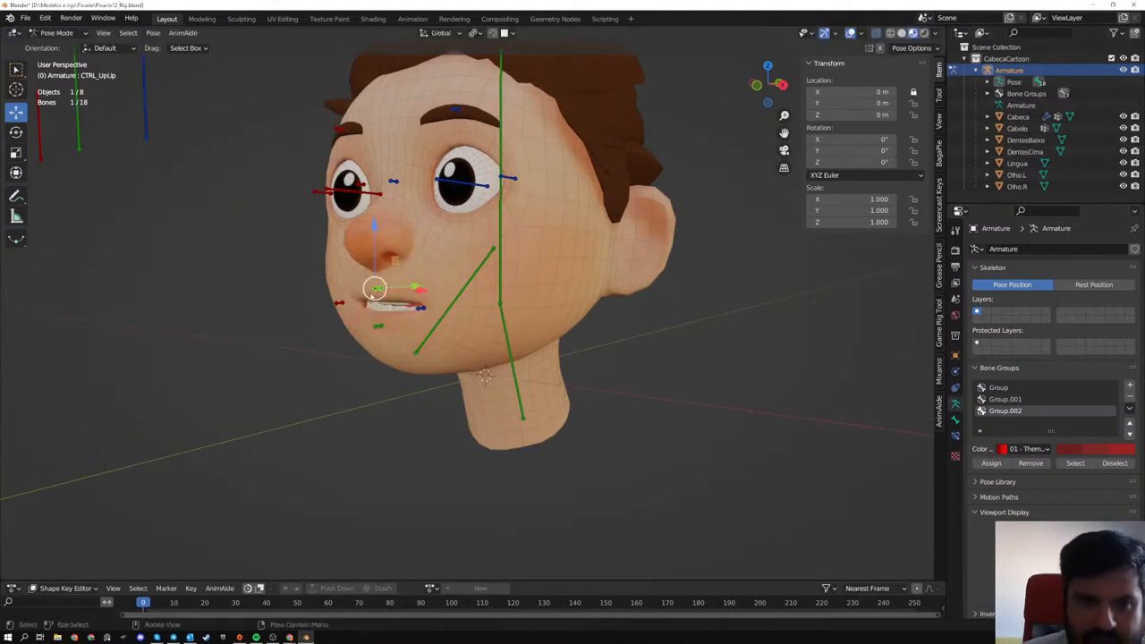
scroll(568, 324, "down", 2)
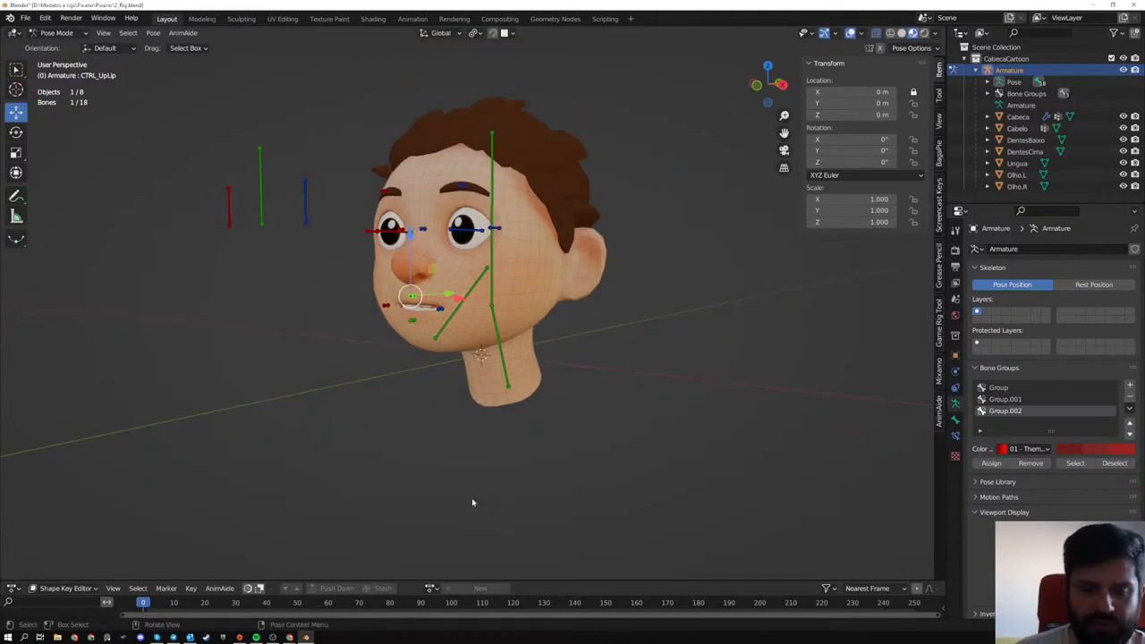
middle_click_drag(472, 502, 612, 426)
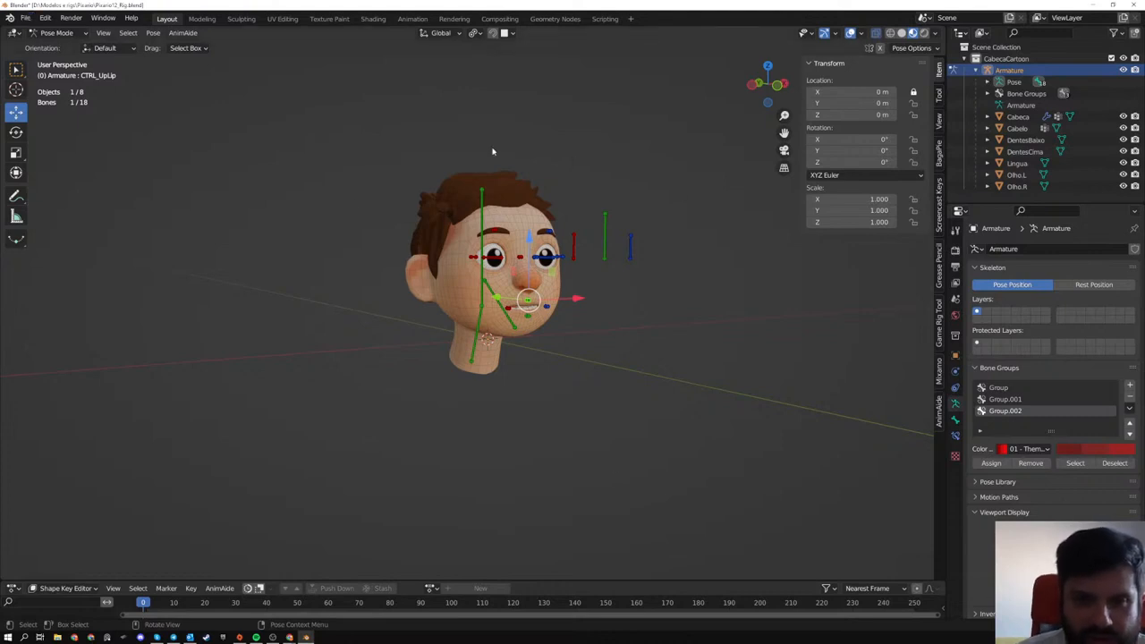
- Save a copy of the file as Pixario_Body.blend in the Pixario folder
left_click(29, 18)
mouse_move(37, 36)
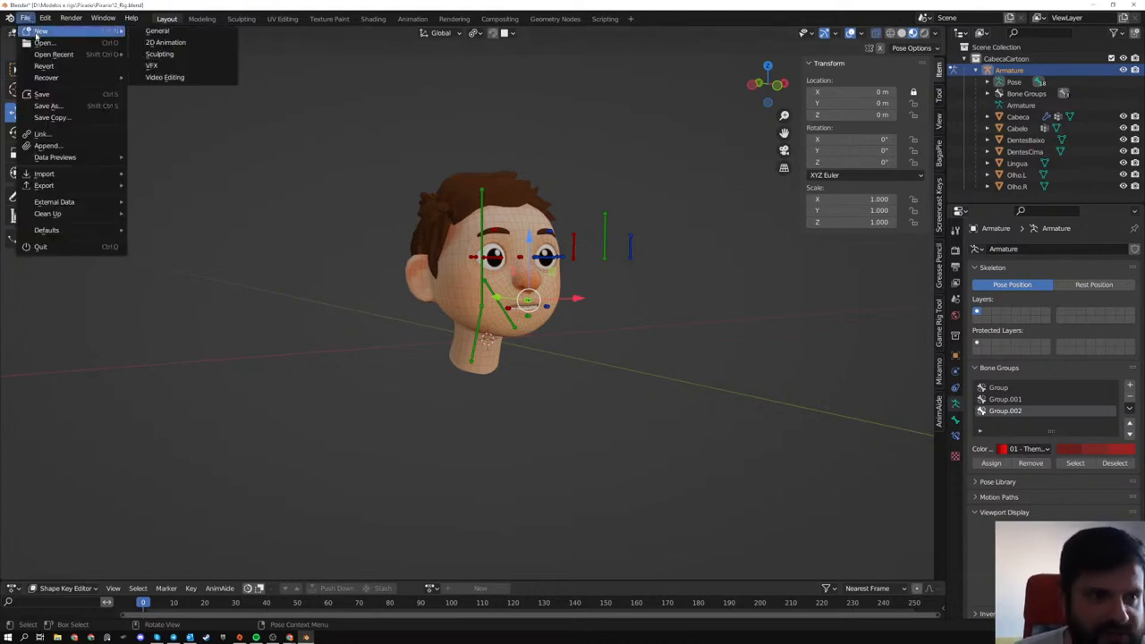
left_click(47, 106)
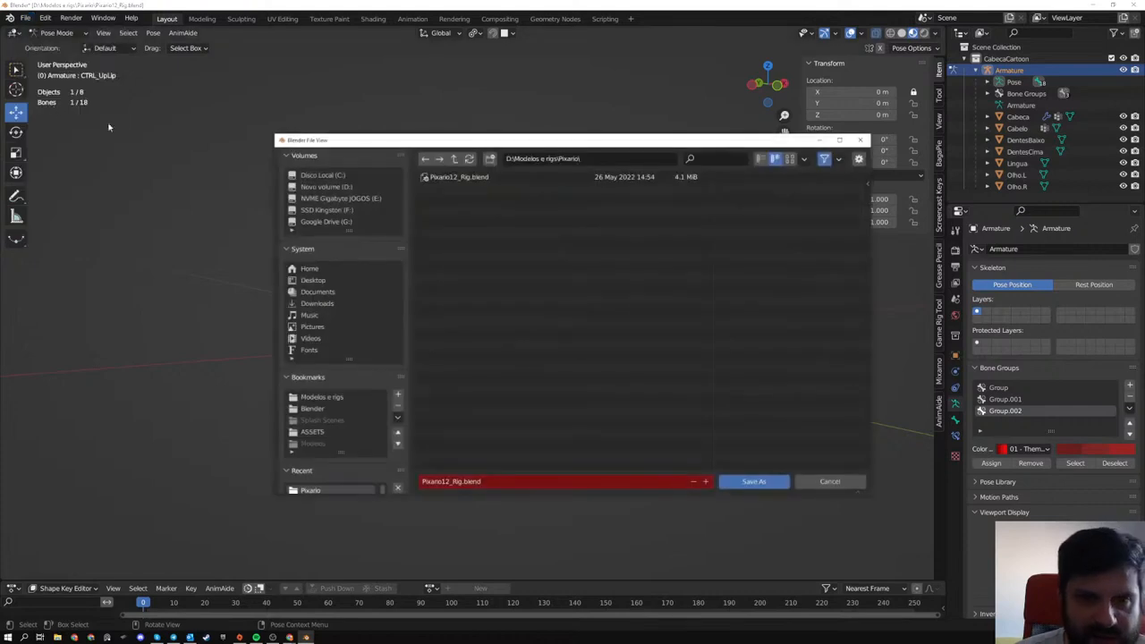
left_click(457, 481)
left_click_drag(441, 481, 459, 481)
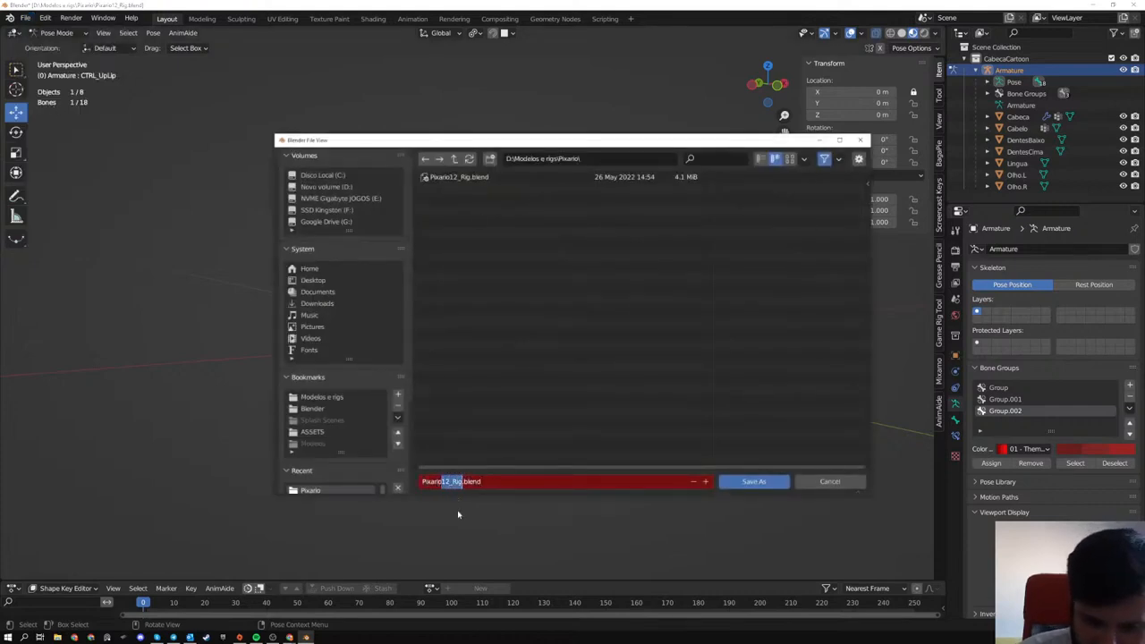
key("BackSpace")
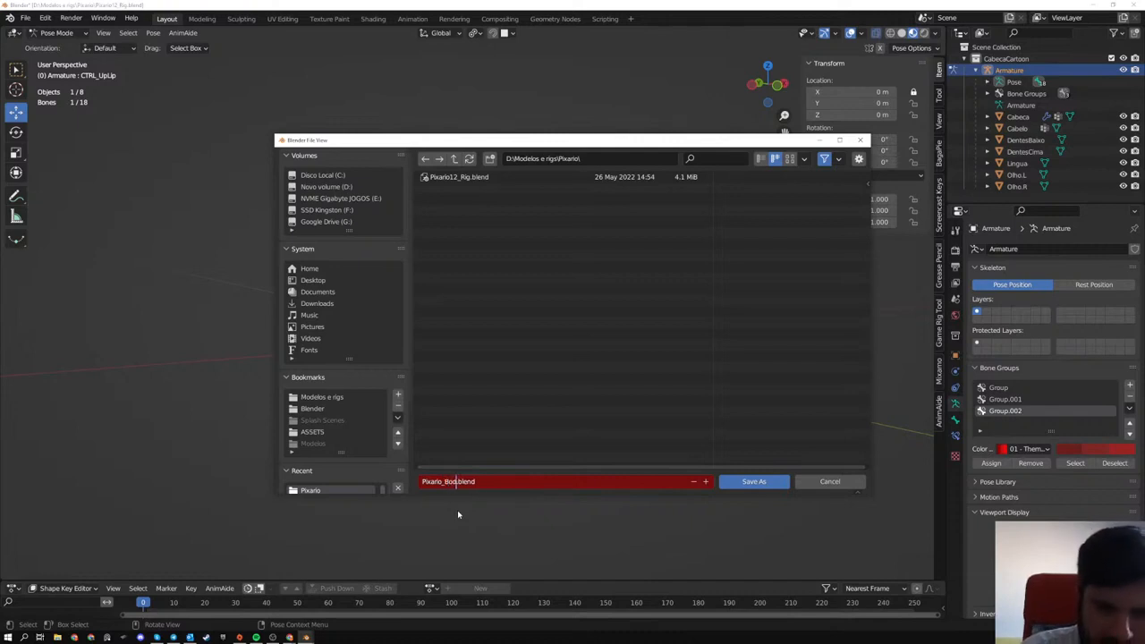
key("Return")
left_click(753, 481)
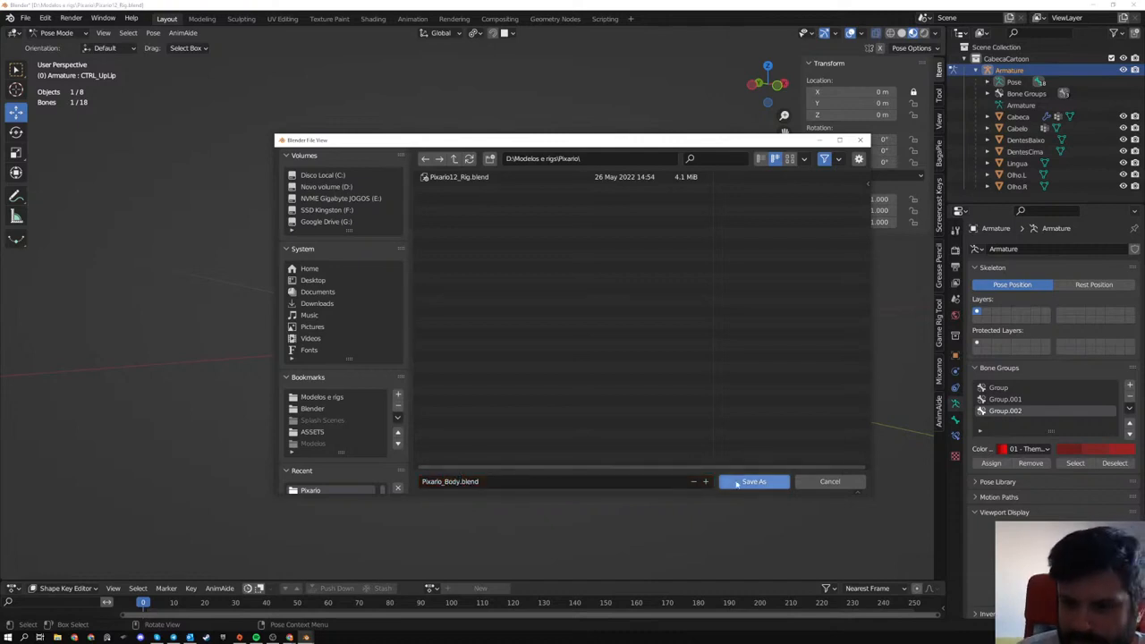
- Switch the head rig from Pose Mode to Object Mode and delete the Armature object
scroll(703, 334, "up", 6)
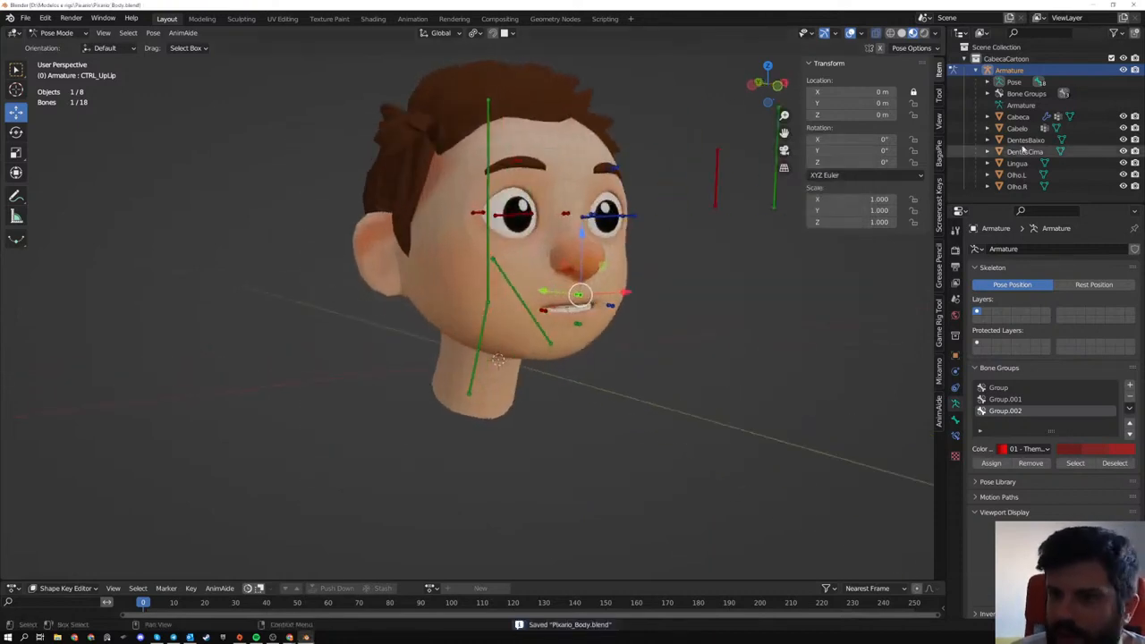
left_click(999, 72)
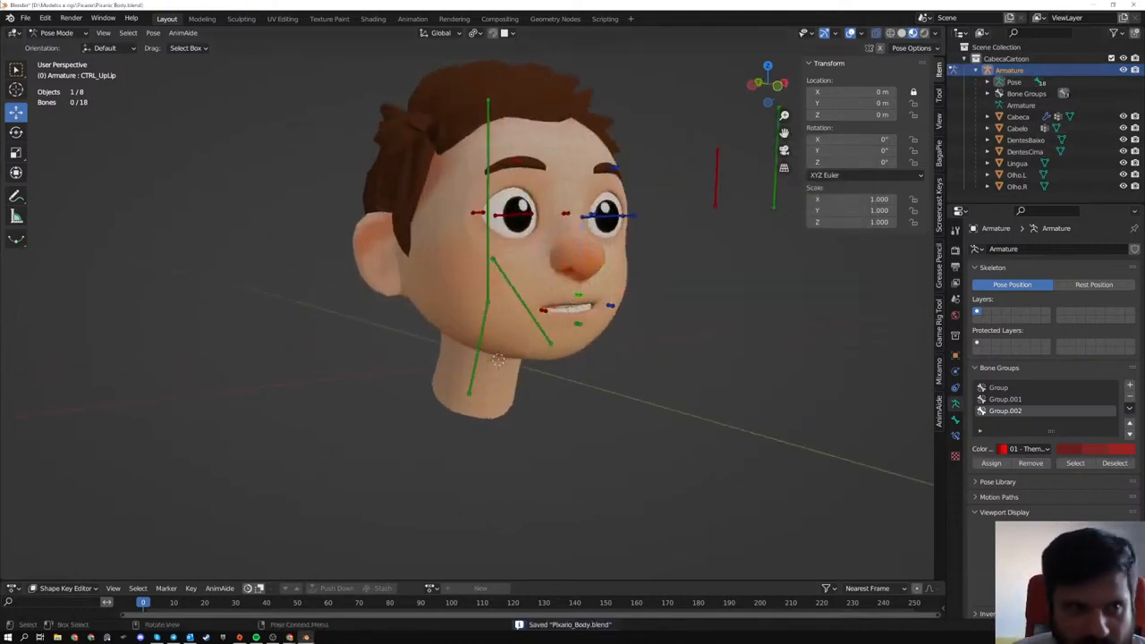
left_click(56, 32)
left_click(54, 47)
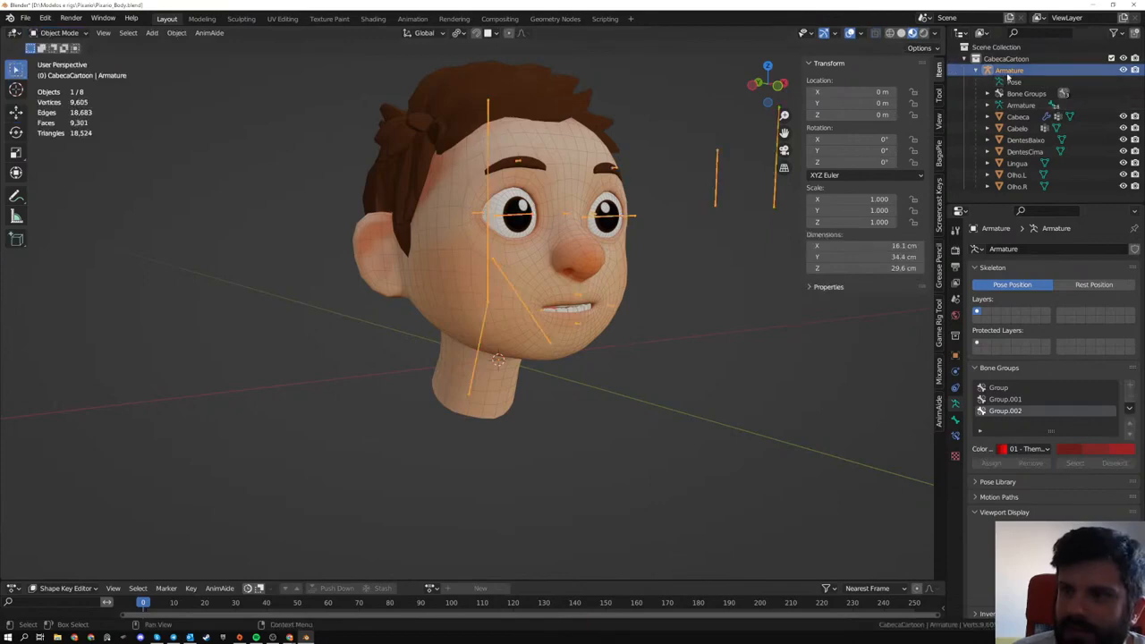
key("x")
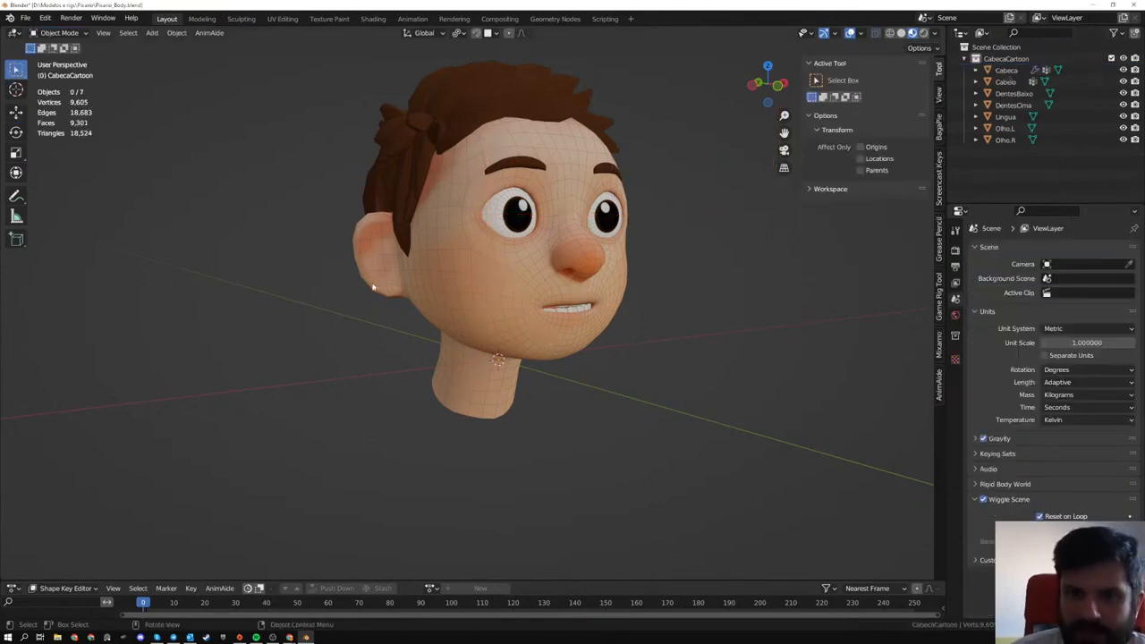
- Try moving the Cabelo hair mesh away from the head
left_click(420, 194)
middle_click_drag(420, 195, 457, 261)
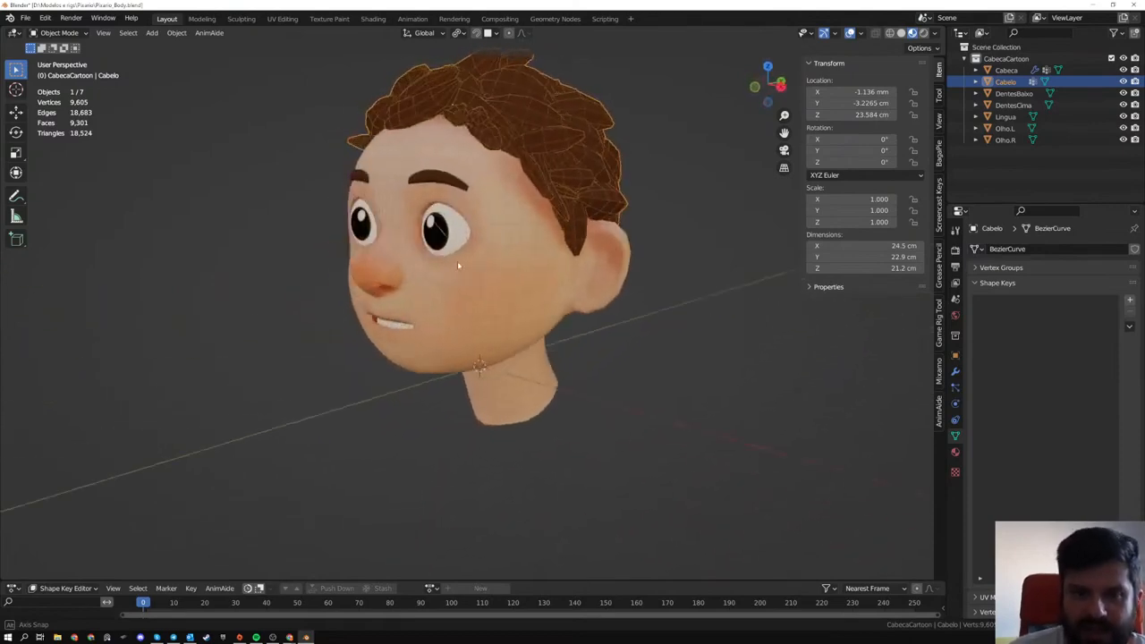
key("g")
right_click(496, 181)
middle_click_drag(496, 181, 497, 280)
key("g")
right_click(540, 132)
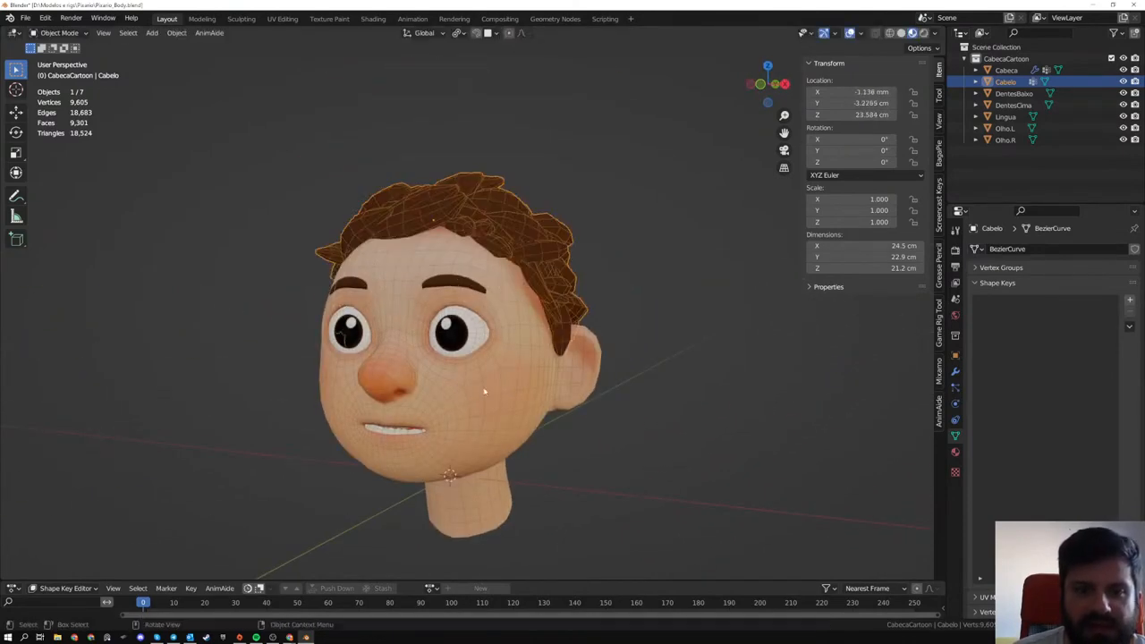
- Try moving the Cabeca head mesh and look through its shape key list
left_click(488, 385)
key("g")
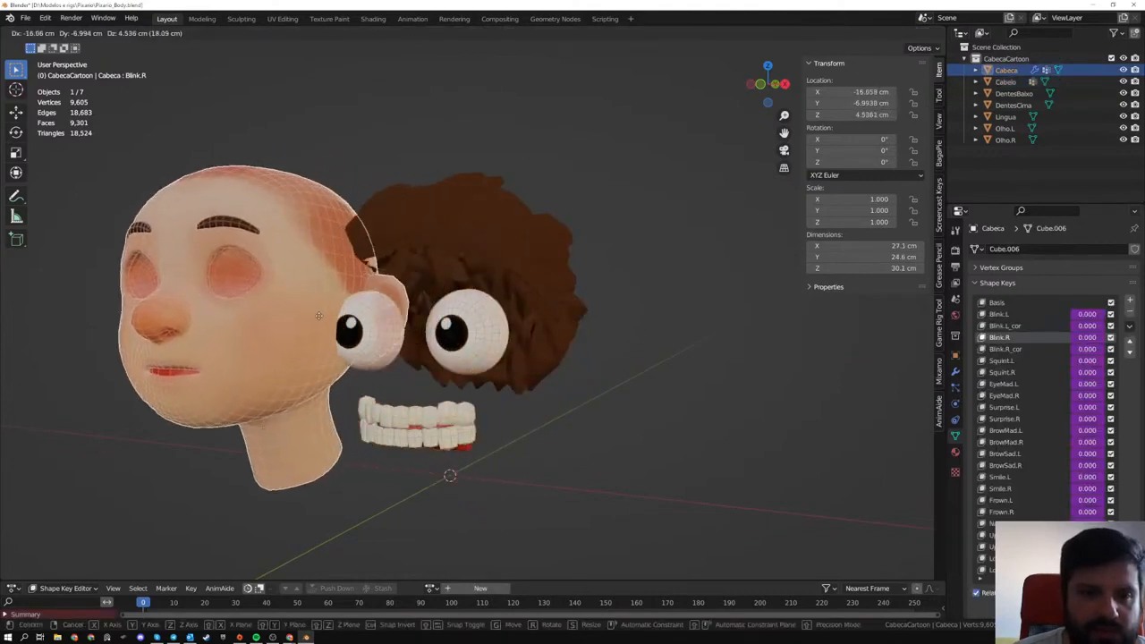
right_click(429, 431)
scroll(1029, 322, "down", 6)
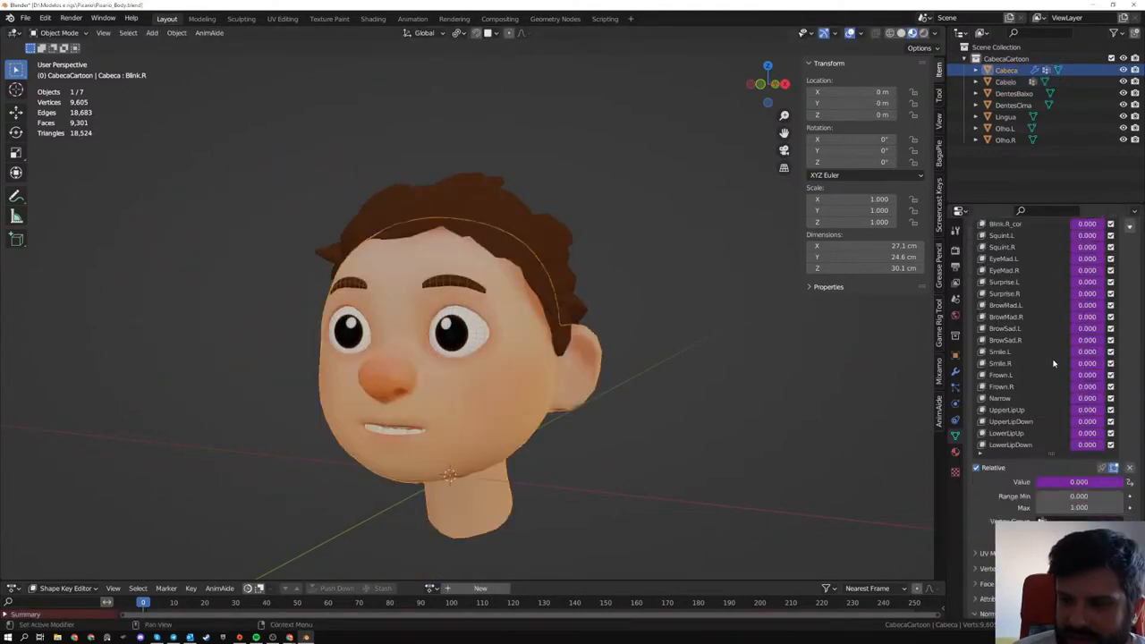
scroll(1029, 322, "up", 5)
- Try moving the Olho.L eye mesh out of its socket
middle_click_drag(476, 403, 501, 399)
left_click(509, 334)
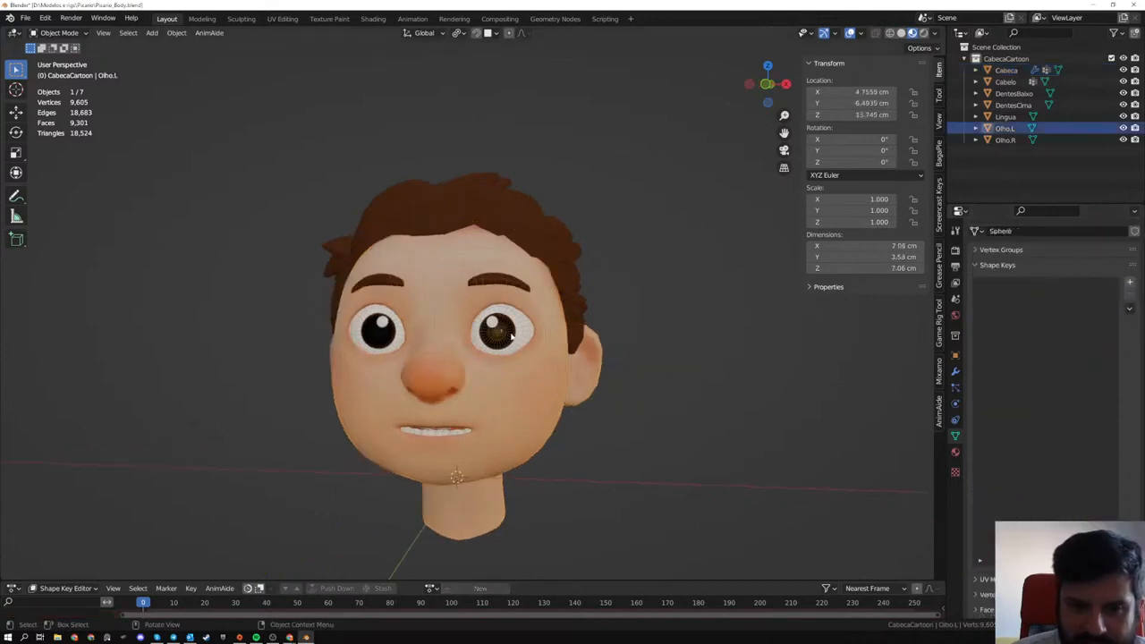
scroll(527, 336, "up", 2)
key("g")
right_click(572, 375)
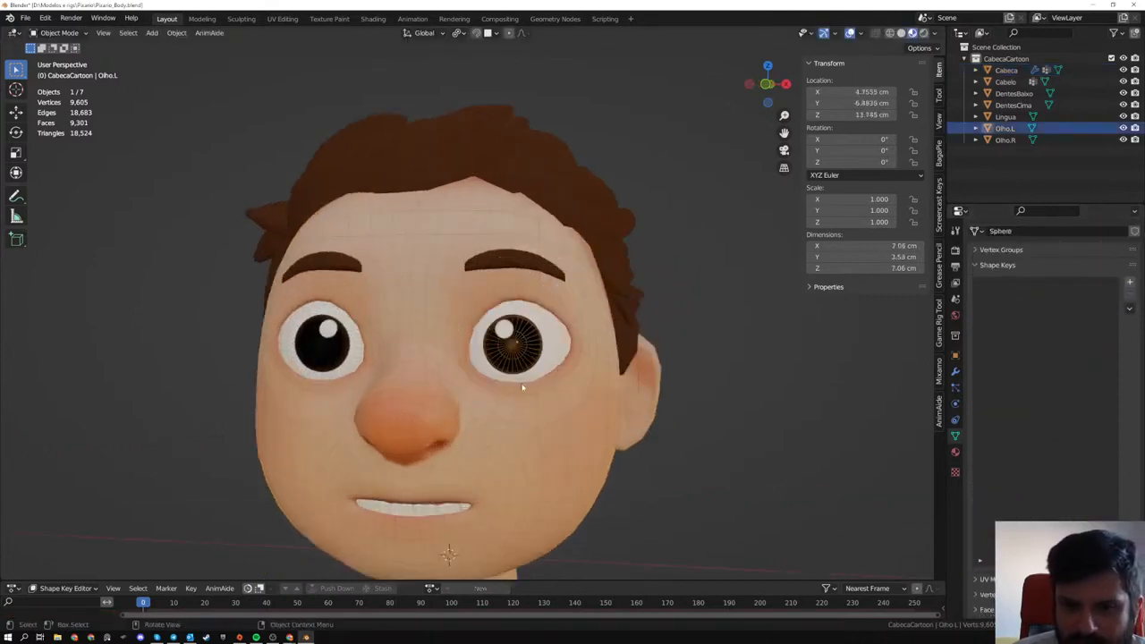
- Try moving the Cabeca head mesh away from the hair, eyes and teeth
middle_click_drag(564, 367, 516, 360)
left_click(439, 276)
key("r")
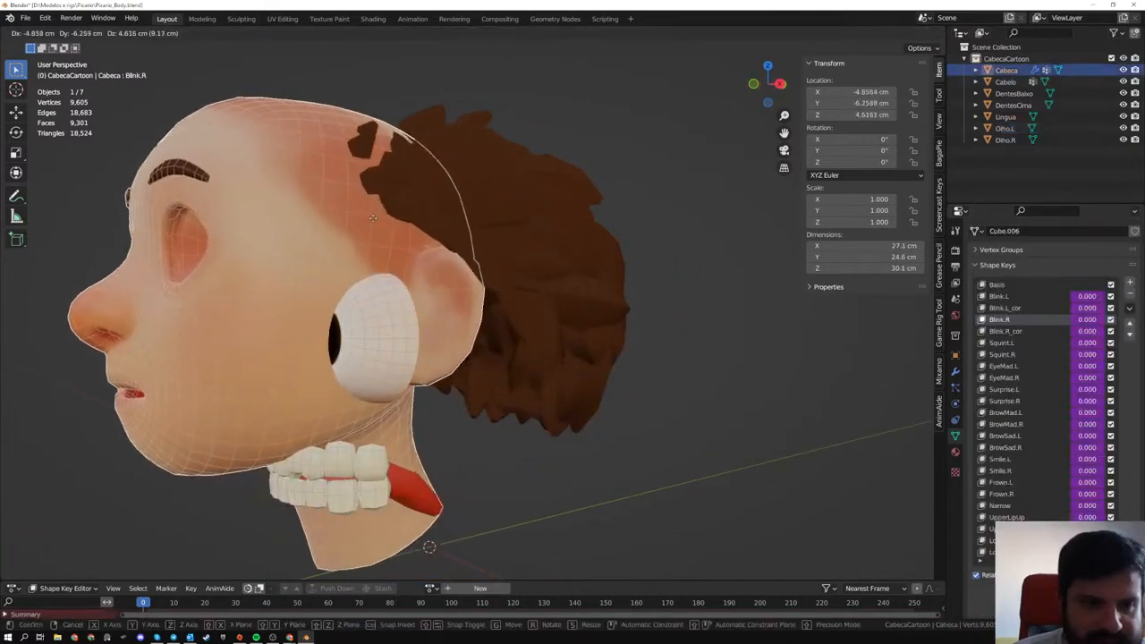
right_click(398, 226)
- Try moving the Olho.L eye along the Y axis by -12.177 cm to inspect its back, and undo the move
middle_click_drag(398, 226, 518, 310)
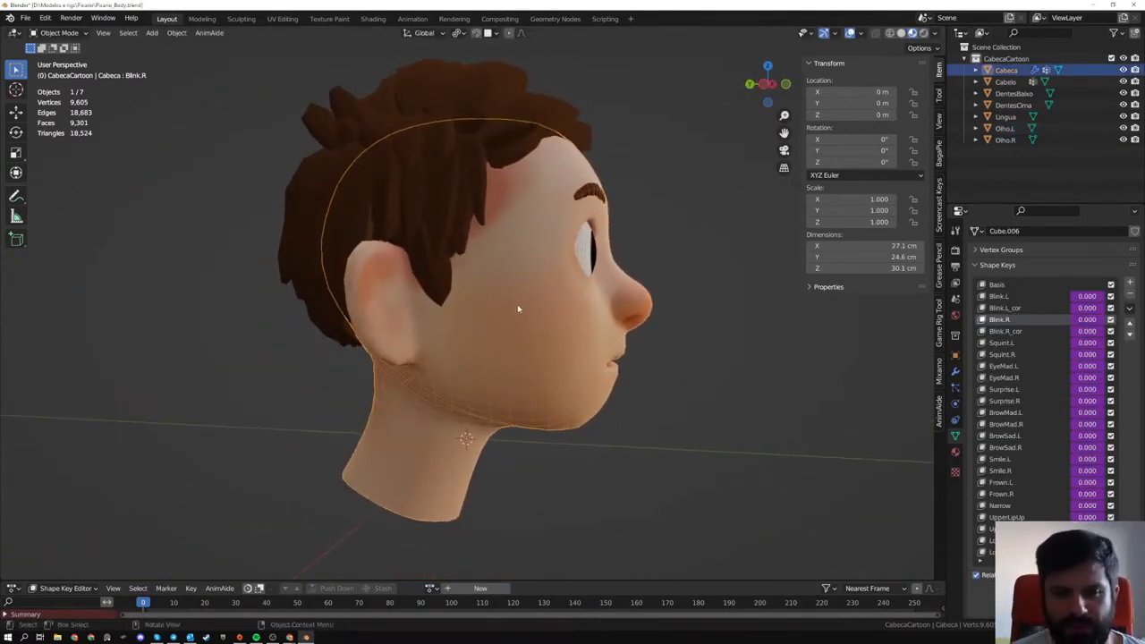
middle_click_drag(491, 337, 467, 335, "alt")
scroll(470, 334, "up", 2)
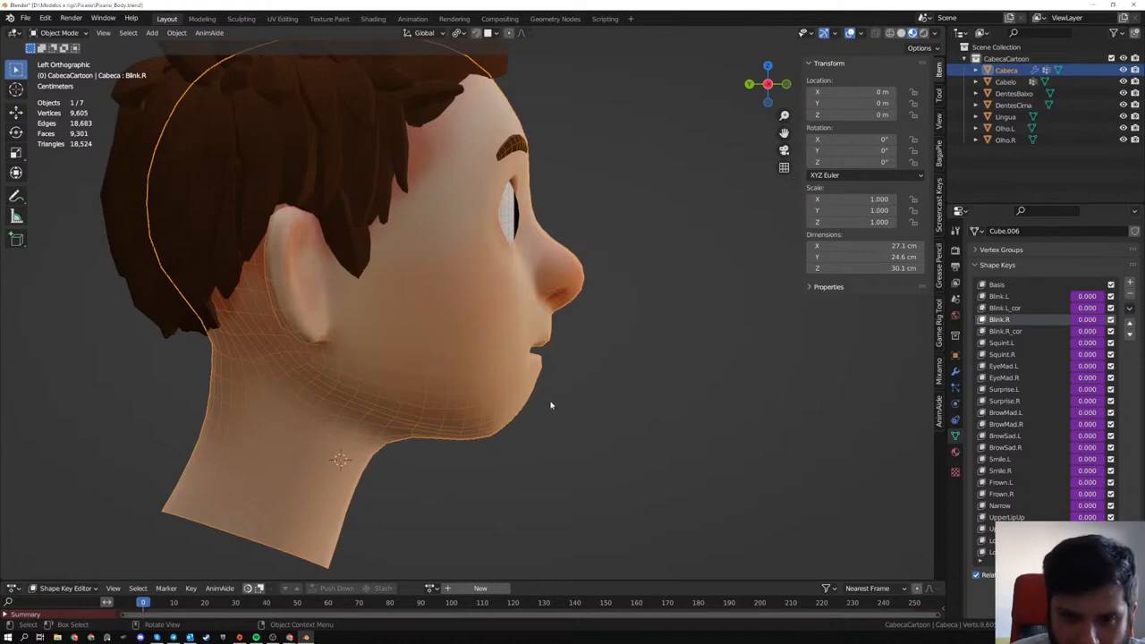
middle_click_drag(550, 405, 319, 389)
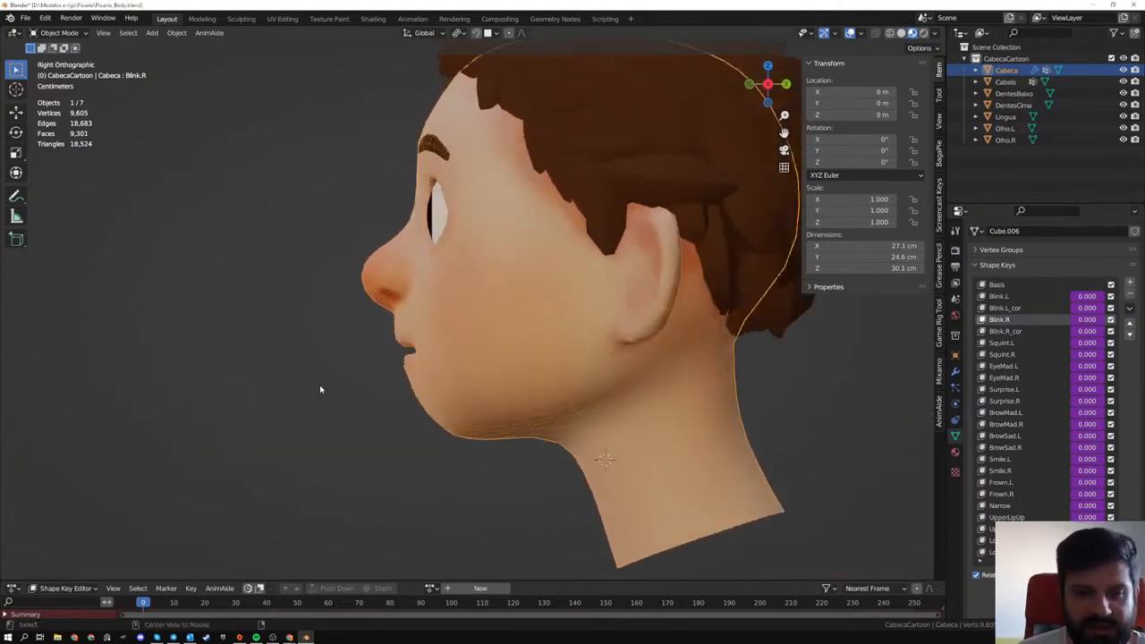
mouse_move(453, 234)
middle_mouse_down()
mouse_move(482, 231)
mouse_move(439, 229)
middle_mouse_up()
left_click(450, 210)
key("g")
key("y")
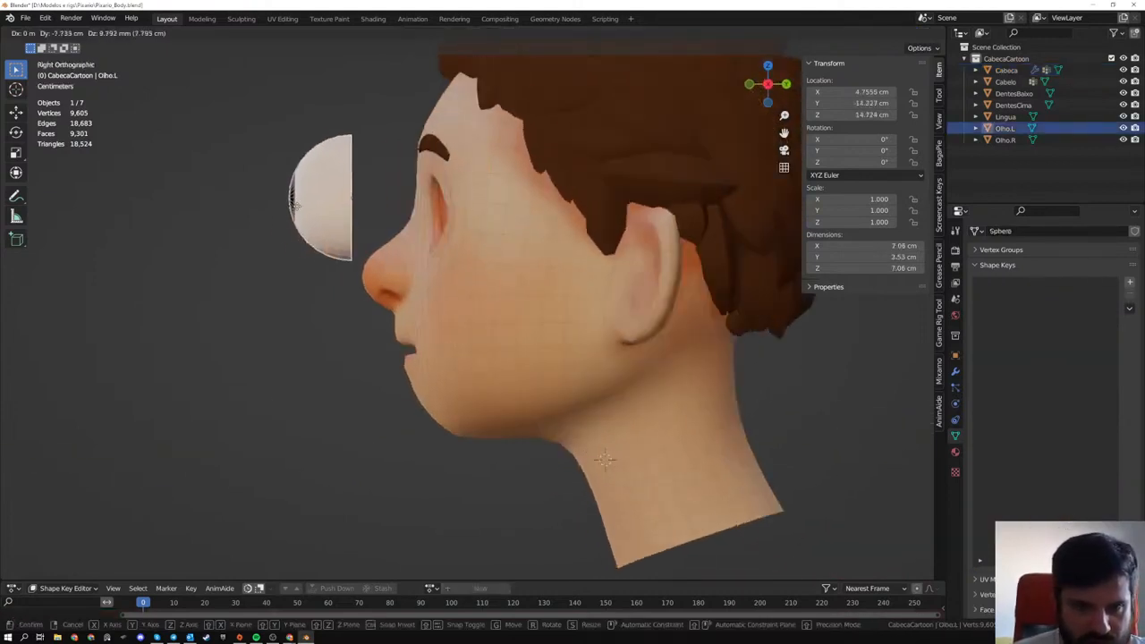
left_click(220, 208)
middle_click_drag(221, 208, 330, 315)
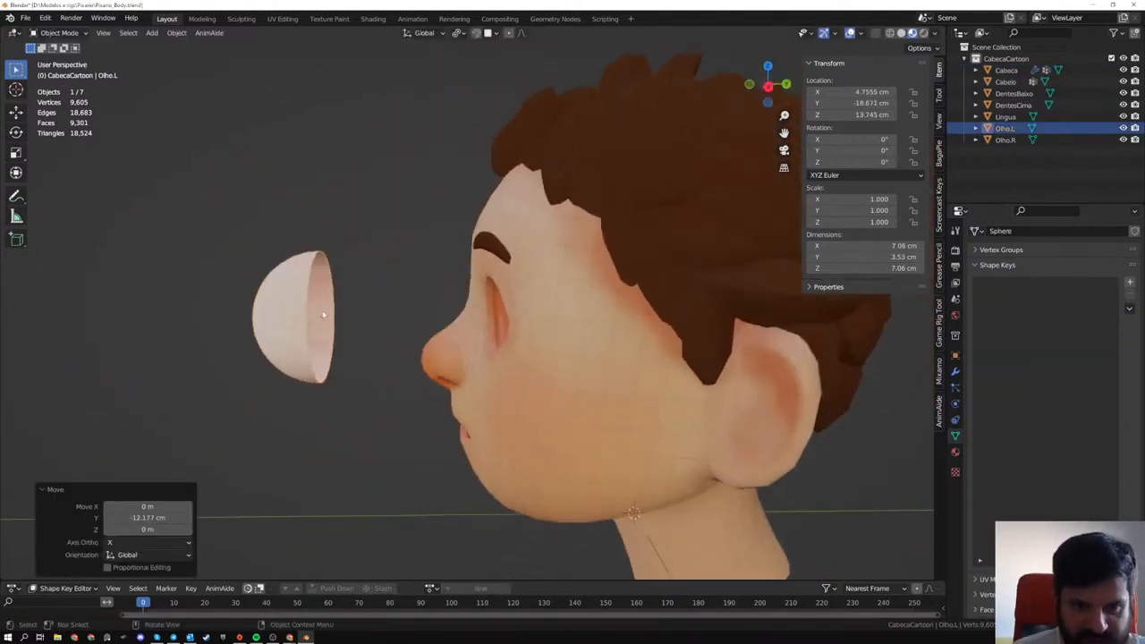
scroll(329, 318, "up", 3)
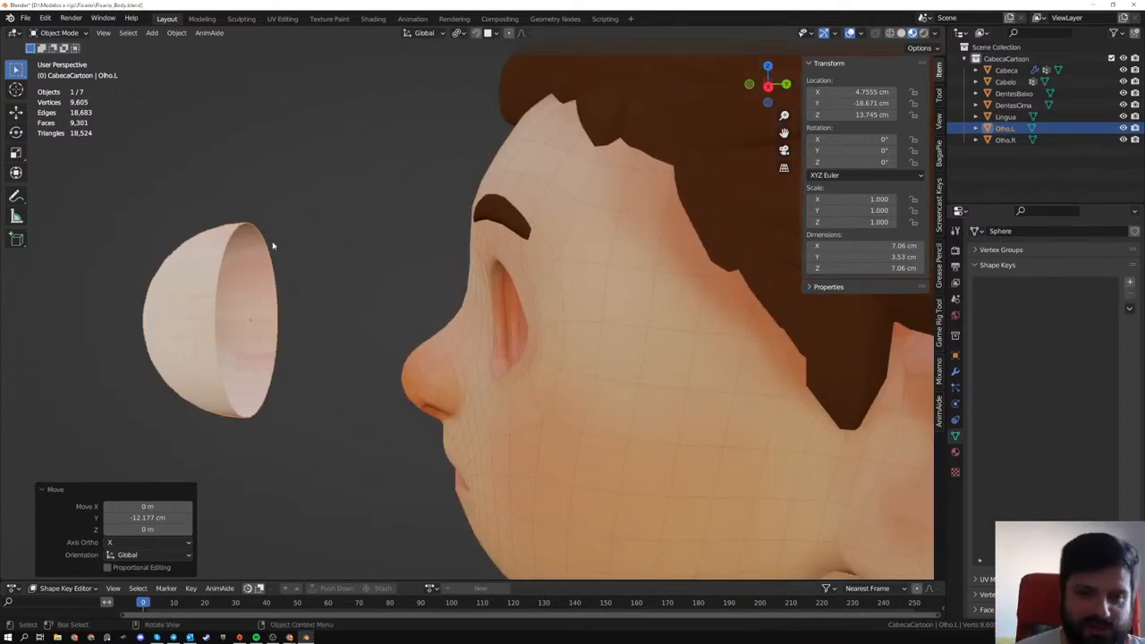
middle_click_drag(273, 245, 543, 307)
key("ctrl+z")
- Try moving the Cabeca head mesh aside to expose the eyes, teeth and tongue
left_click(582, 285)
key("g")
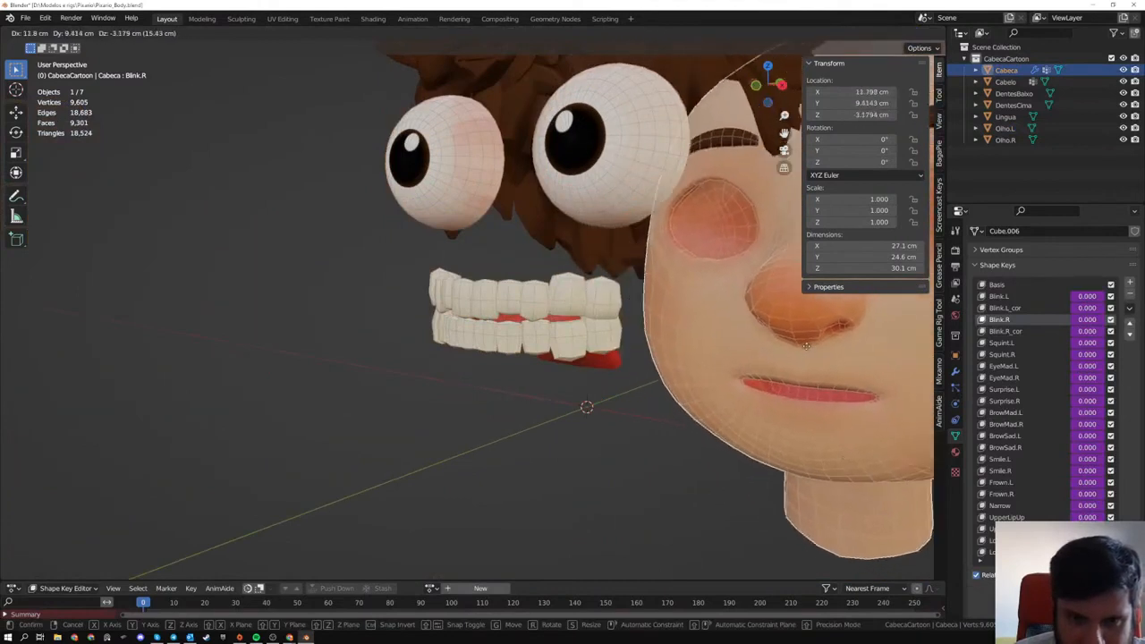
right_click(672, 278)
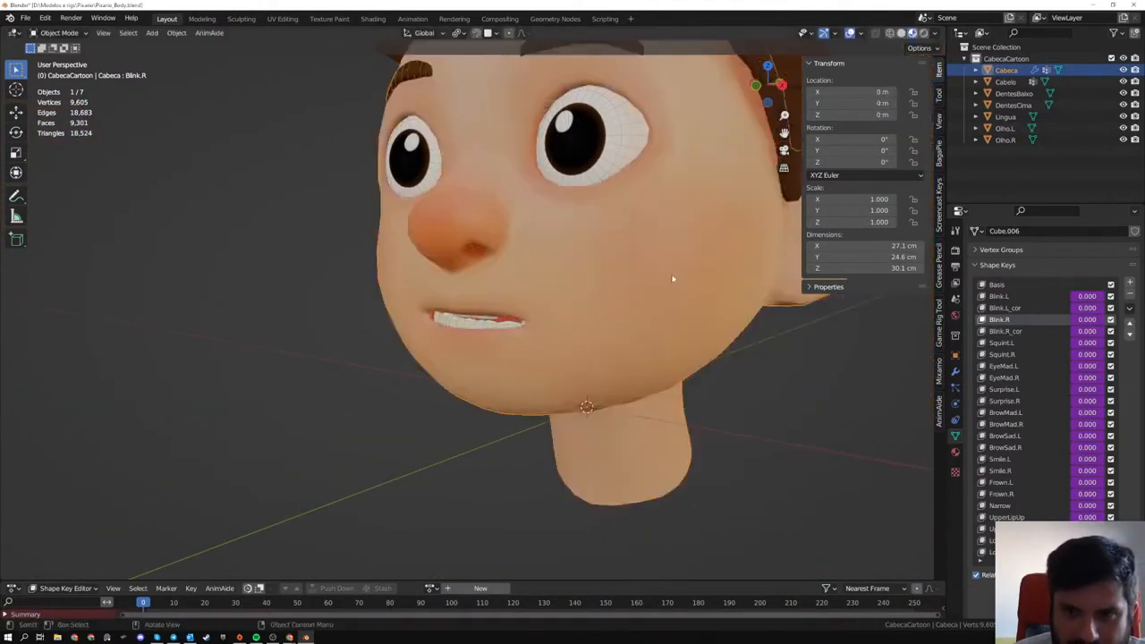
middle_click_drag(673, 278, 695, 298)
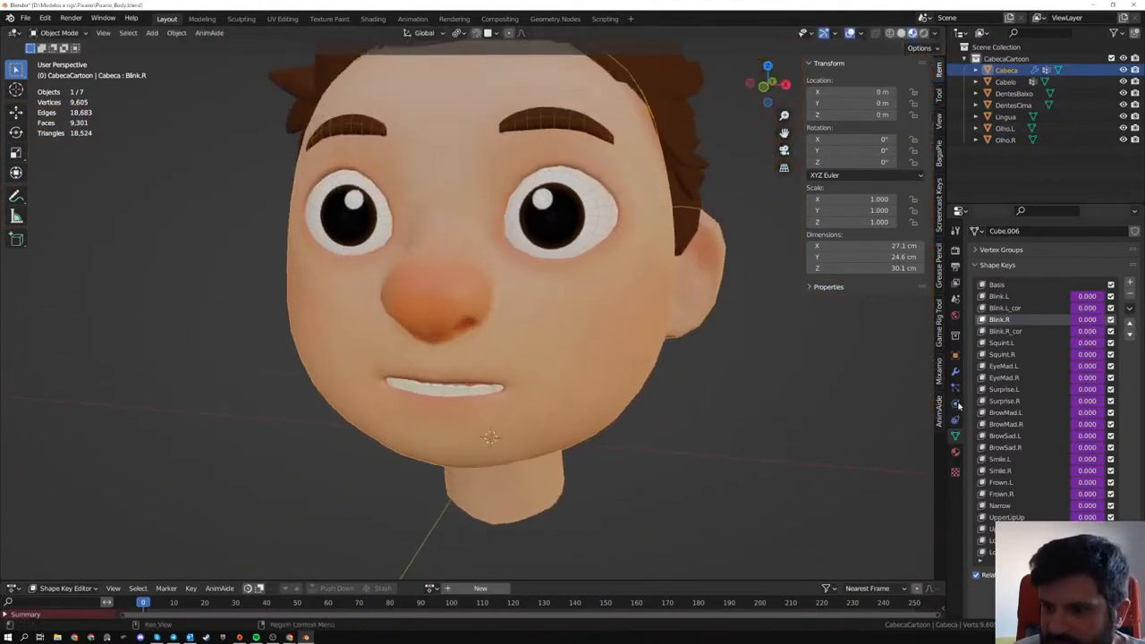
- Remove the Armature modifier from the Cabeca head mesh
key("KP_1")
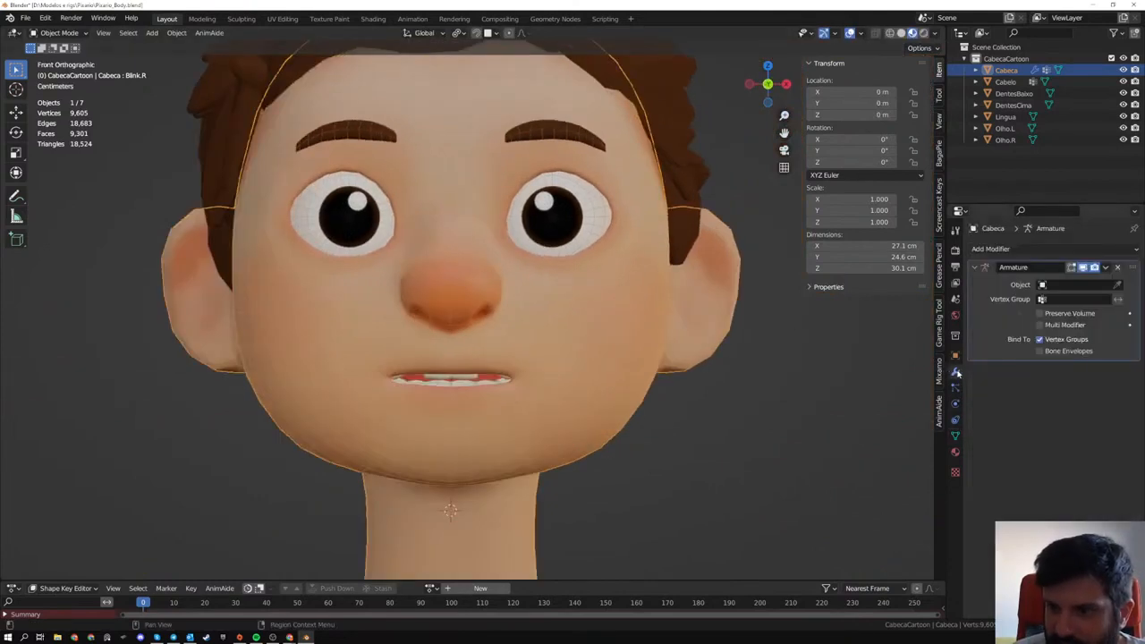
left_click(954, 371)
left_click(1116, 267)
- Delete the faces on the negative X half of the Cabeca head mesh in Edit Mode
scroll(406, 335, "down", 4)
key("Tab")
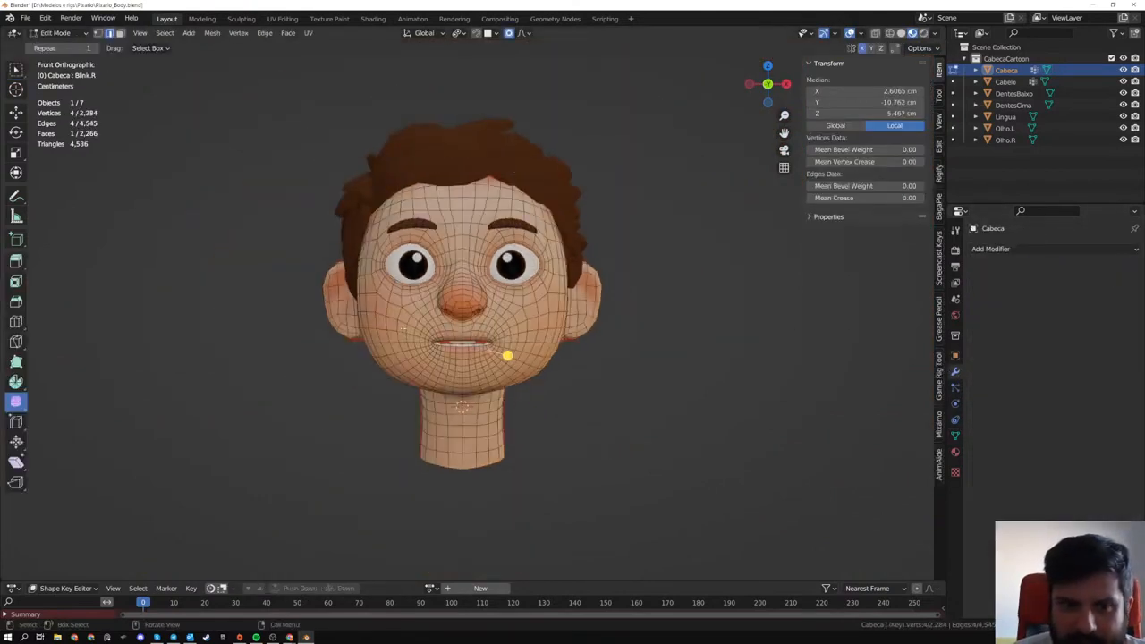
right_click(399, 323)
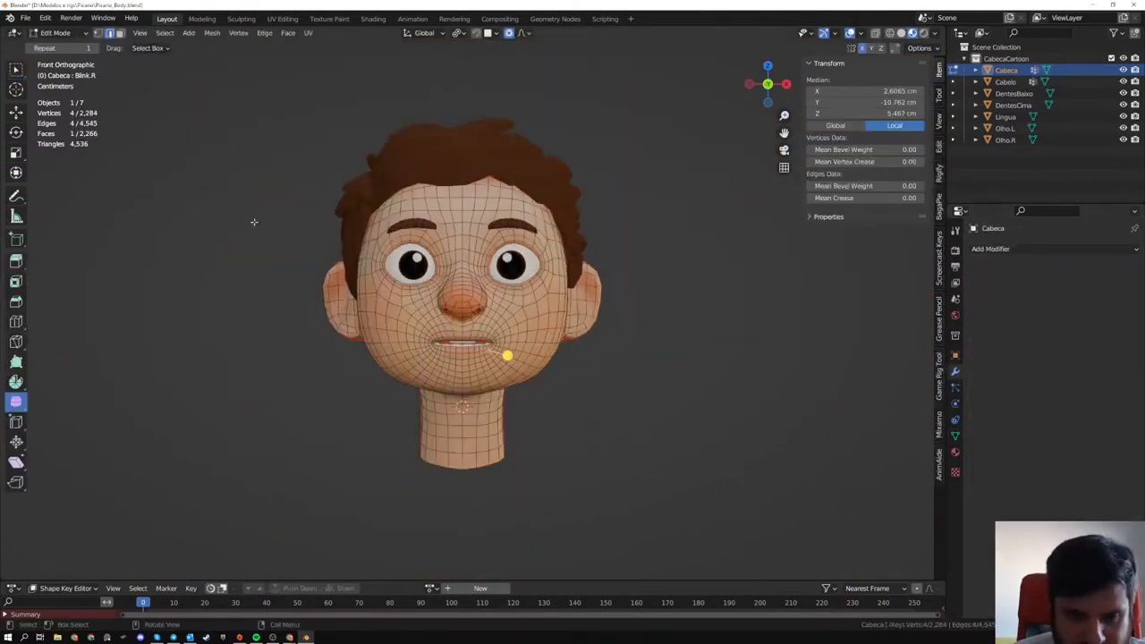
key("alt+z")
left_click_drag(236, 120, 461, 540)
left_click_drag(259, 99, 458, 532)
middle_click_drag(457, 531, 394, 316)
key("x")
left_click(435, 312)
key("Tab")
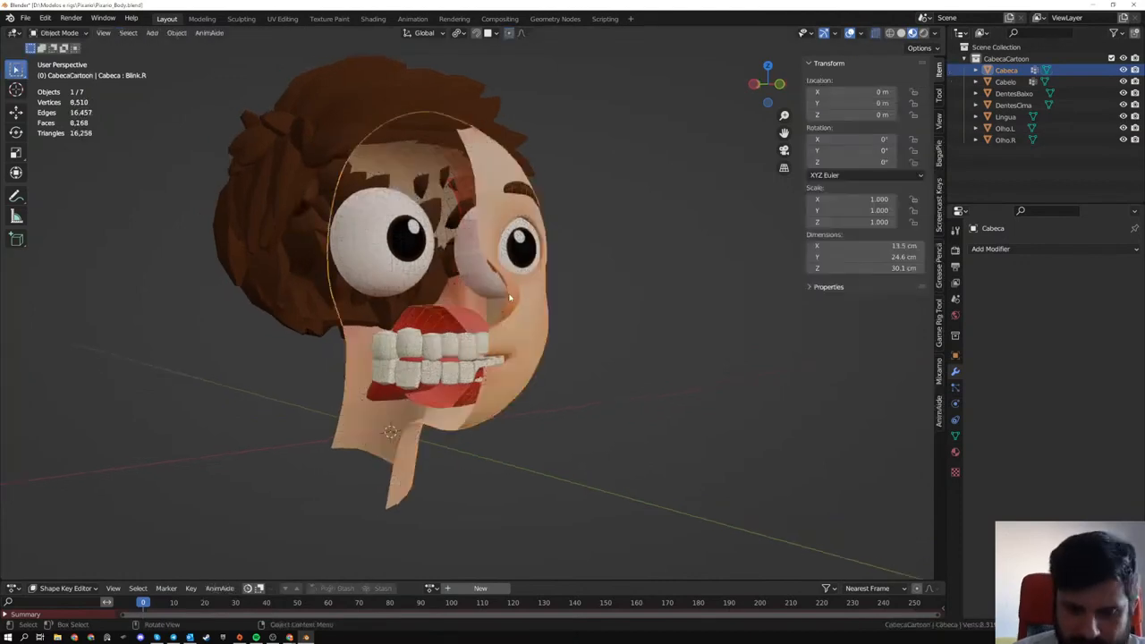
- Isolate the halved Cabeca mesh in local view and examine the mouth cavity, lips and eye socket from inside
key("KP_Divide")
middle_click_drag(583, 314, 591, 268)
scroll(478, 298, "up", 5)
scroll(478, 298, "up", 3)
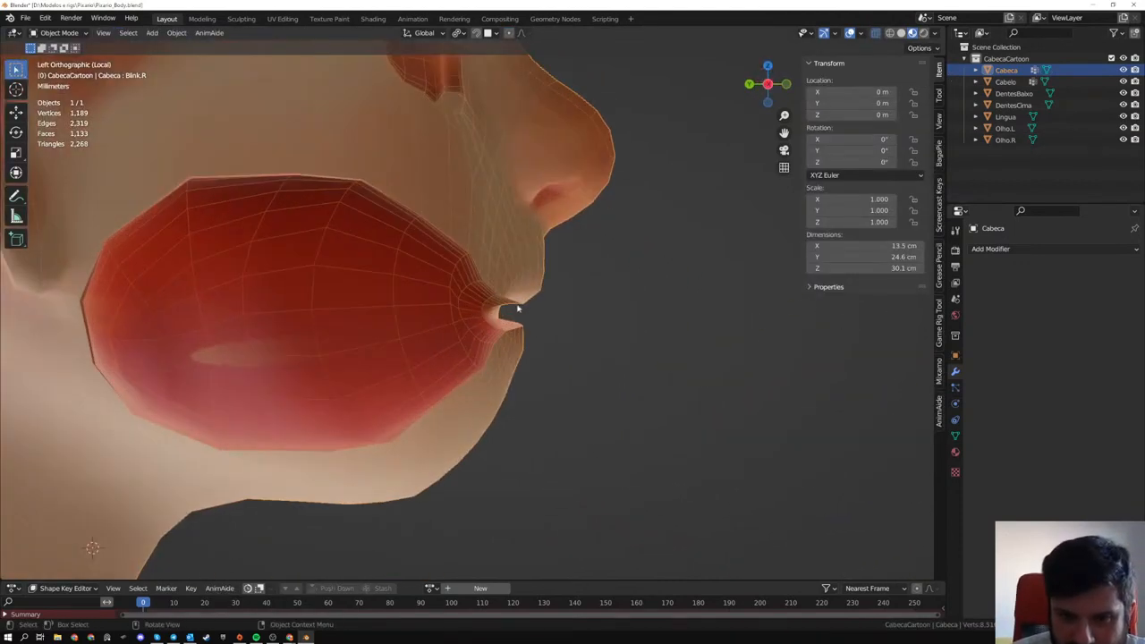
middle_click_drag(478, 298, 503, 240)
scroll(496, 311, "down", 2)
middle_click_drag(486, 288, 335, 185)
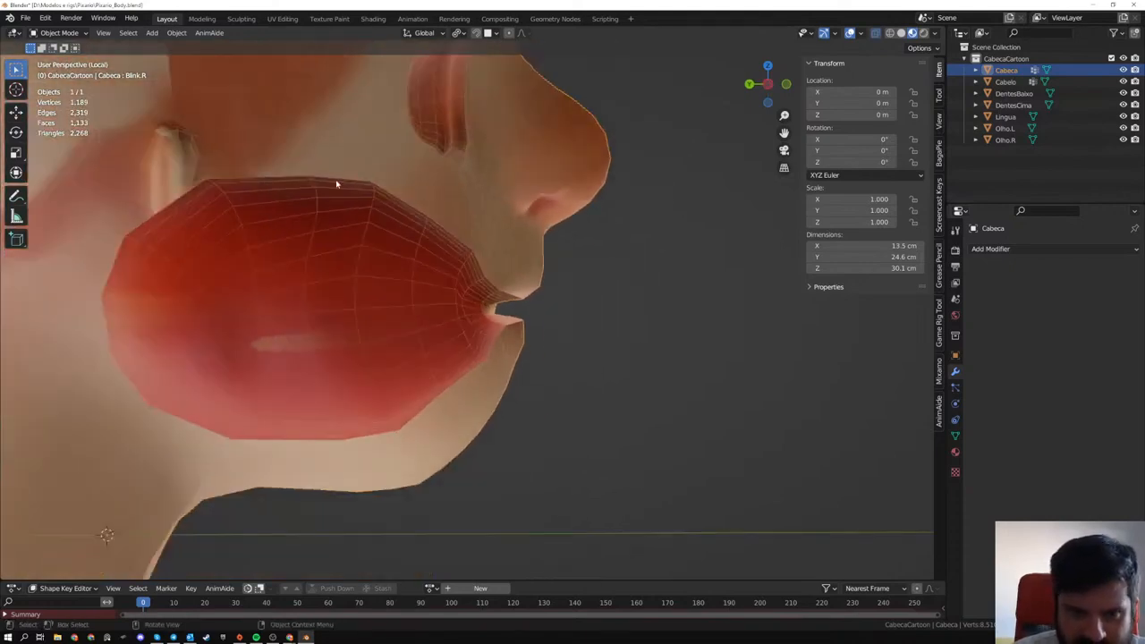
middle_click_drag(181, 235, 227, 235)
scroll(575, 314, "up", 2)
middle_click_drag(575, 314, 614, 376)
scroll(331, 324, "down", 4)
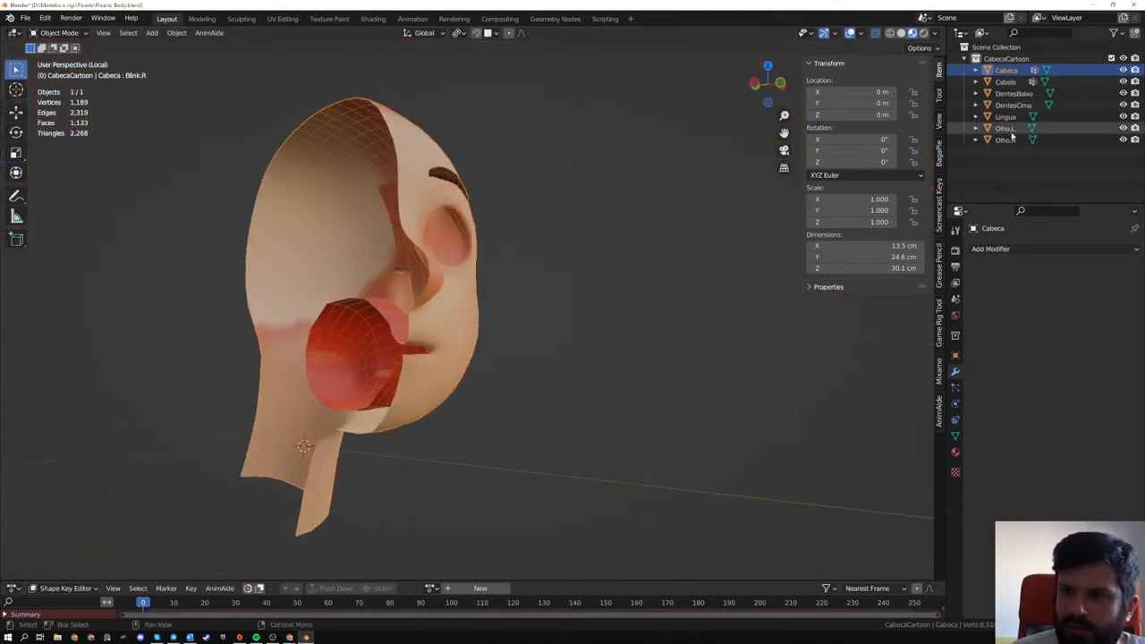
key("KP_Divide")
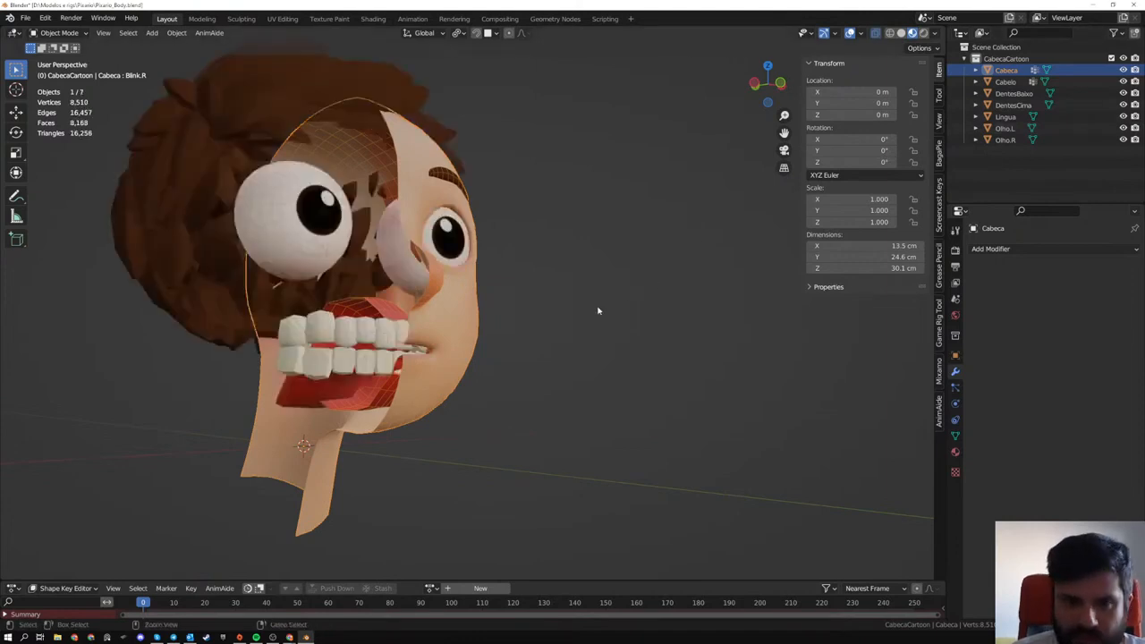
- Undo the deletion of half the Cabeca head mesh and return to Object Mode
key("Tab")
middle_click_drag(597, 307, 572, 309)
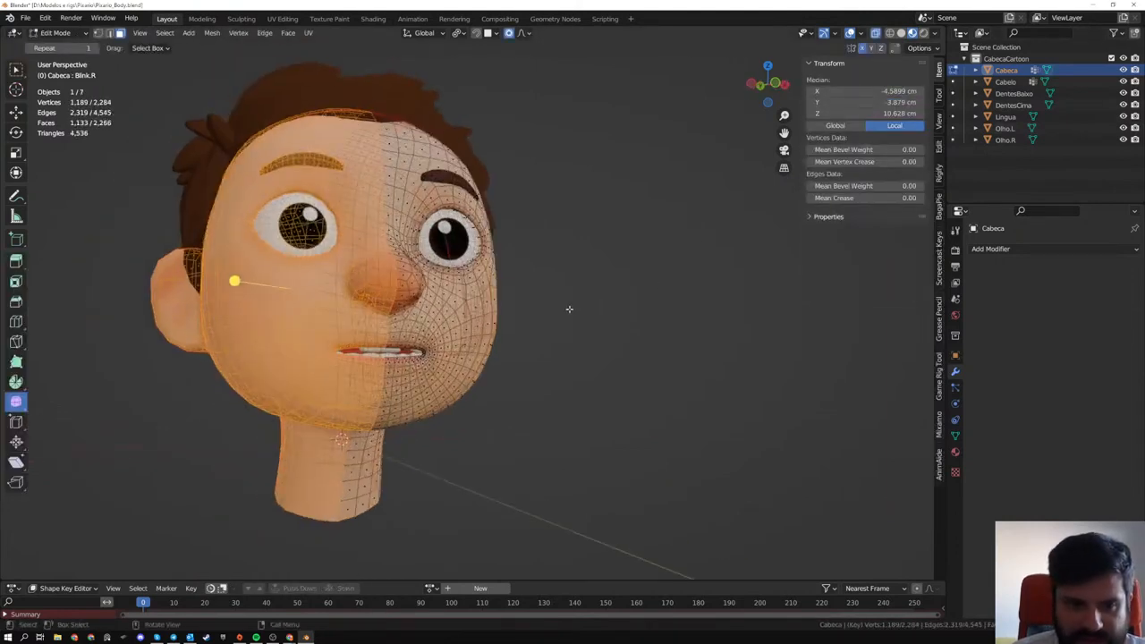
key("ctrl+KP_Subtract")
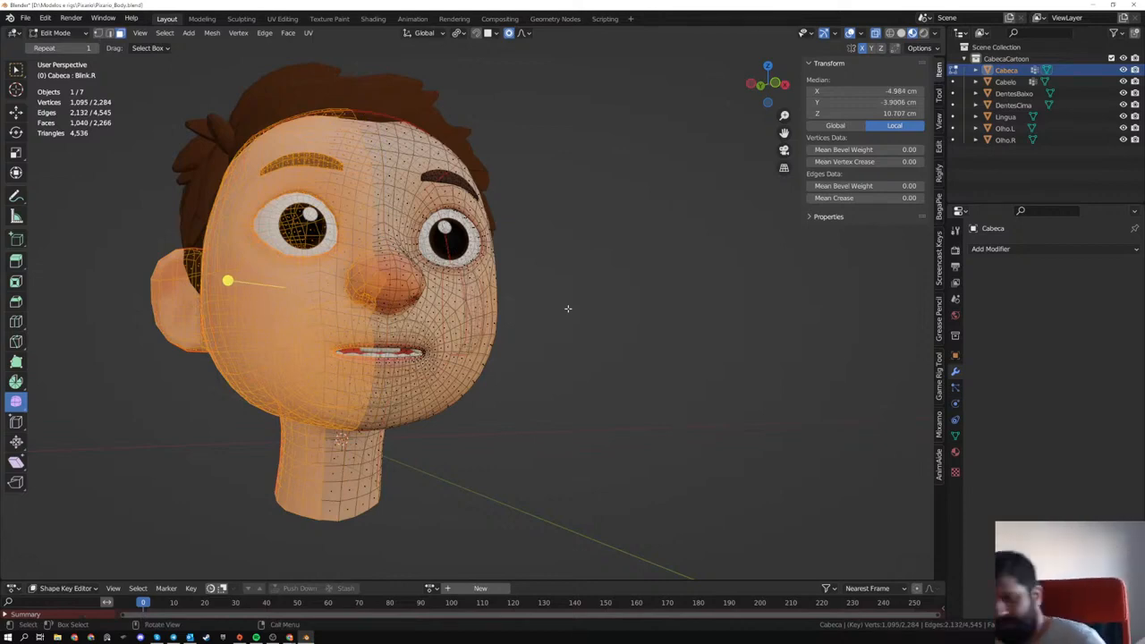
key("KP_1")
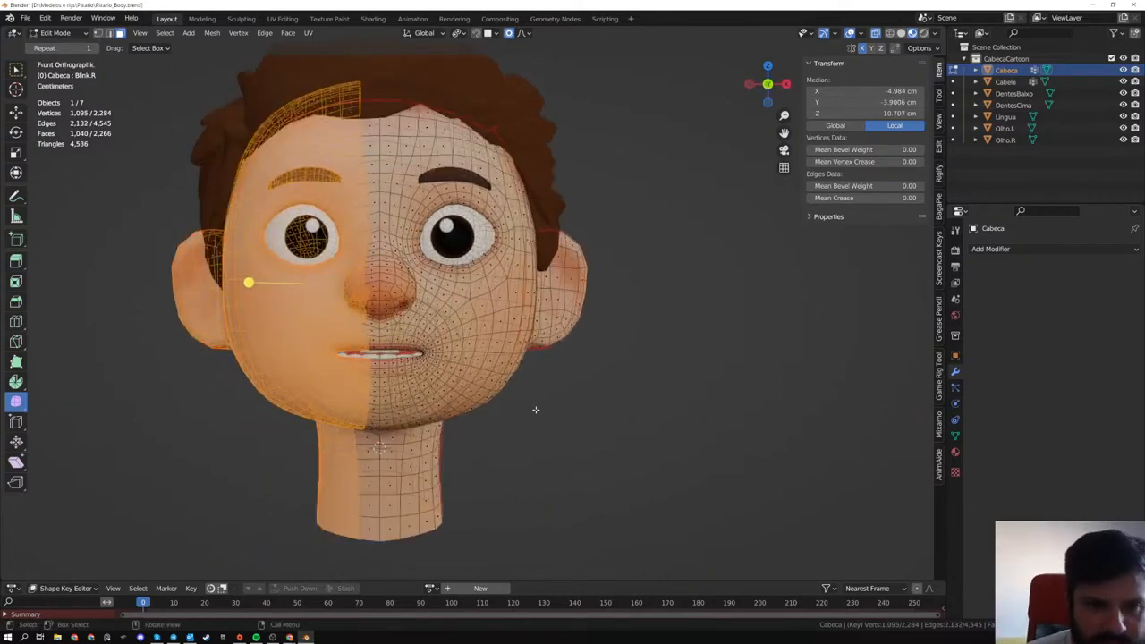
key("Tab")
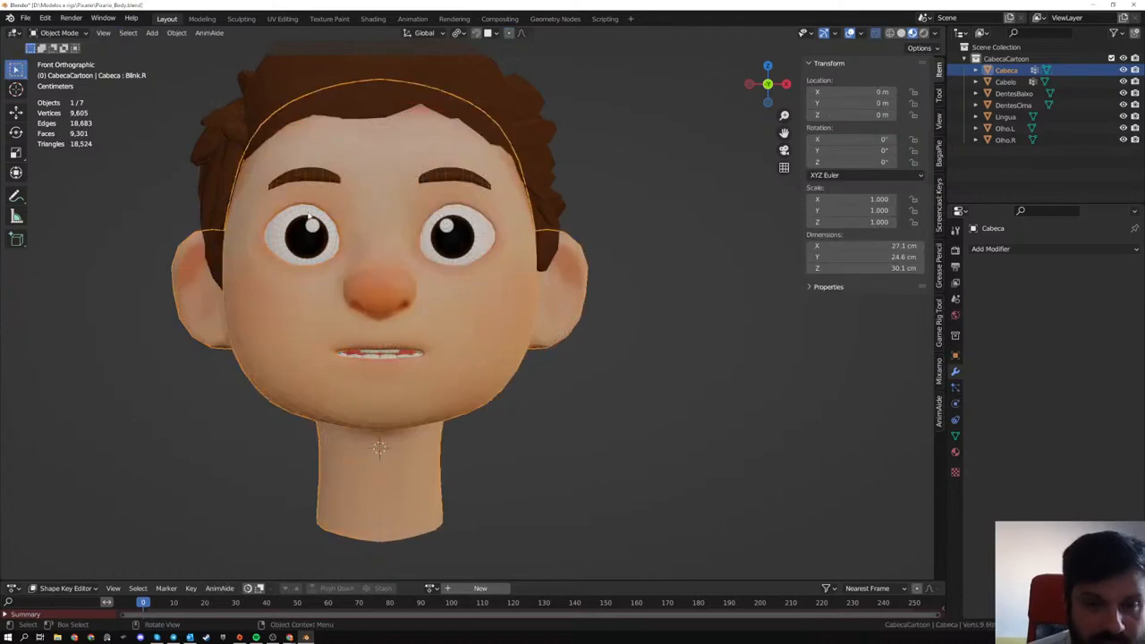
- Select the head's parts together and individually, and examine the complete head from the front and side
scroll(489, 294, "down", 3)
left_click(561, 353)
left_click_drag(248, 103, 590, 517)
scroll(572, 476, "down", 3)
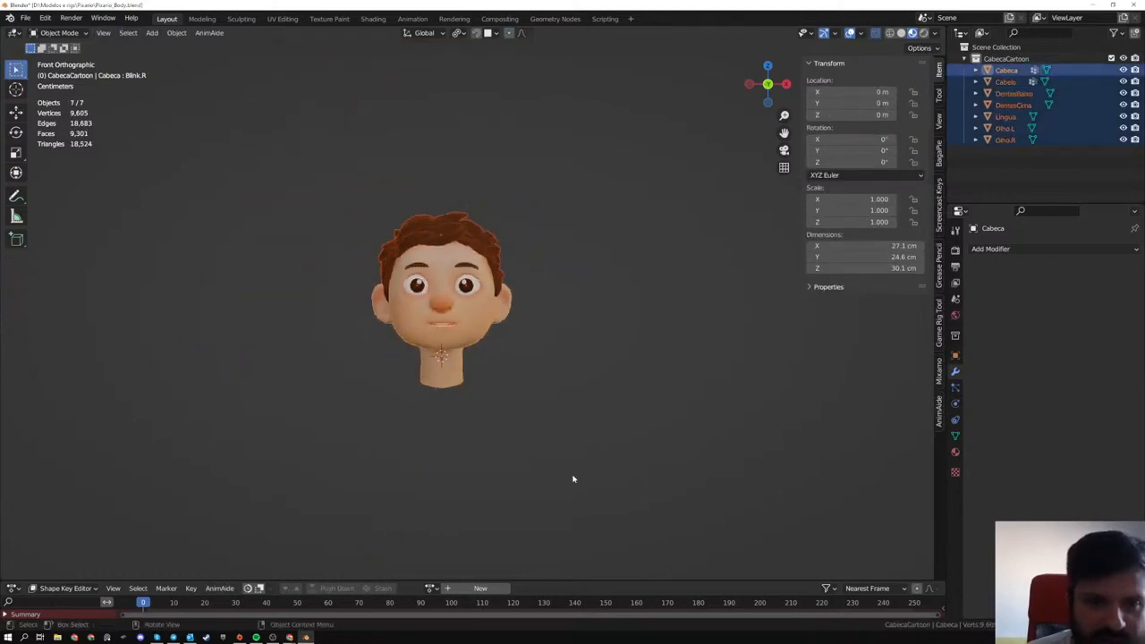
middle_click_drag(523, 370, 608, 376)
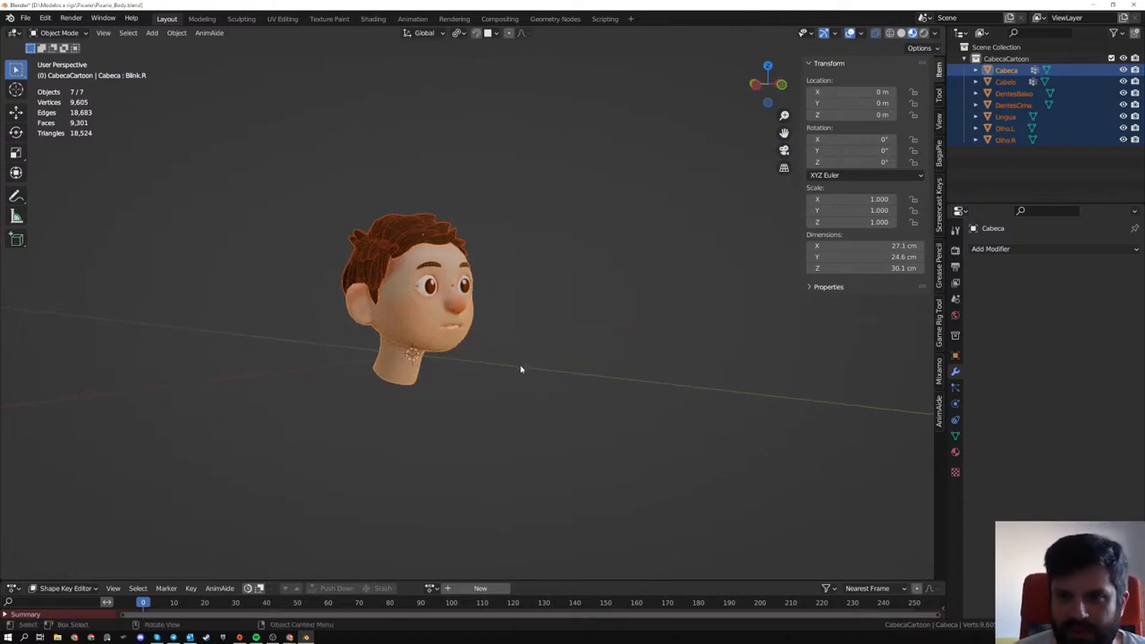
left_click(434, 317)
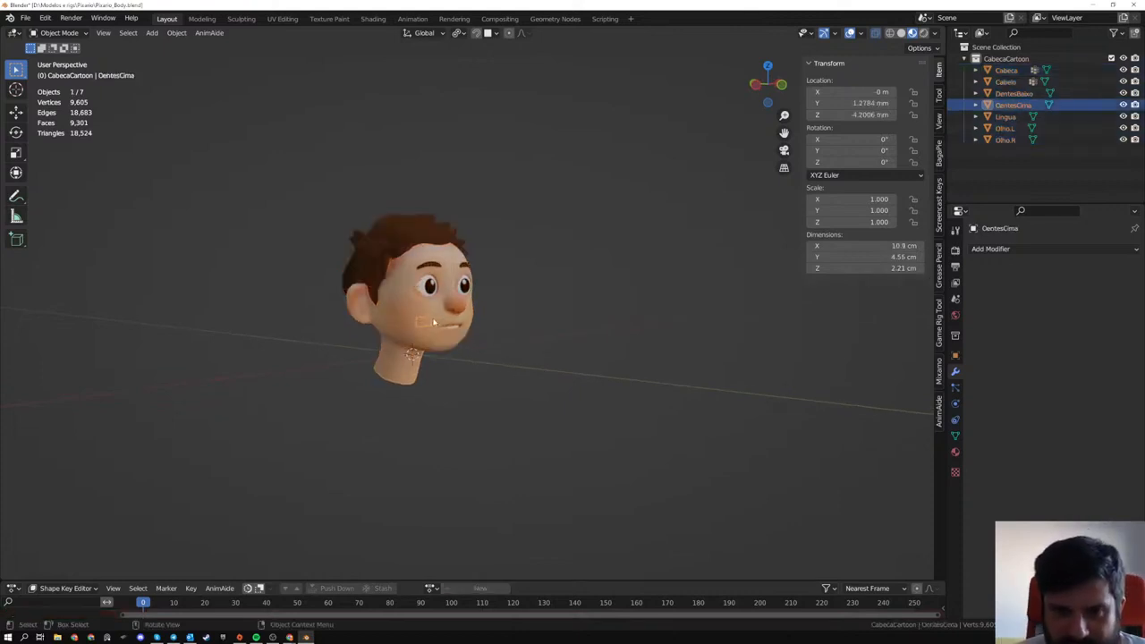
left_click(411, 312)
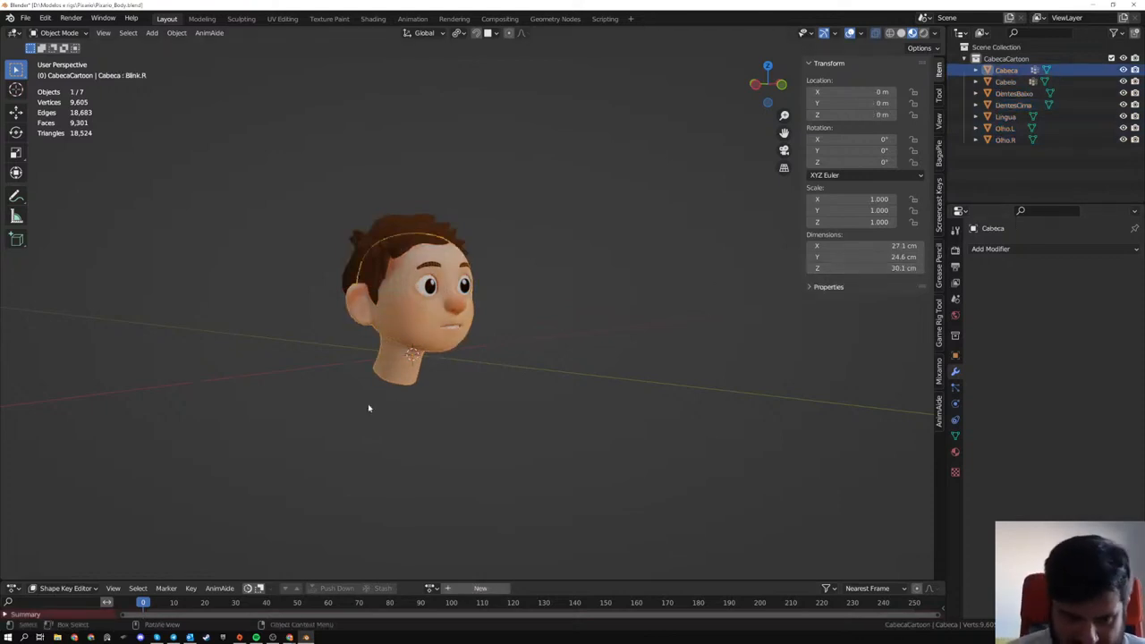
middle_click_drag(370, 406, 405, 392)
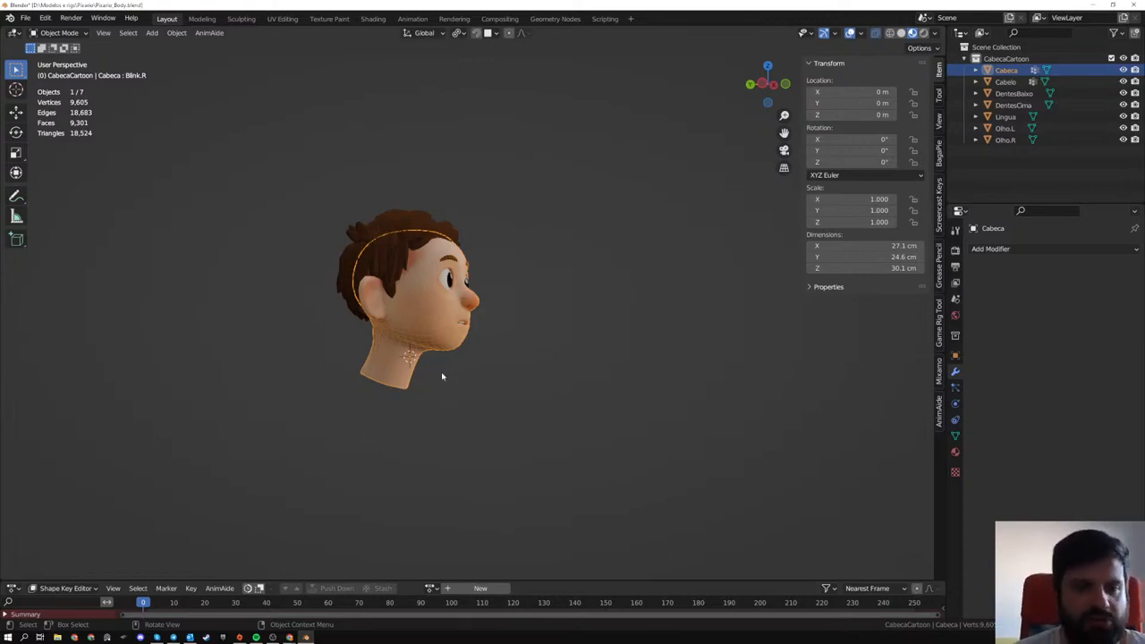
left_click_drag(291, 174, 549, 450)
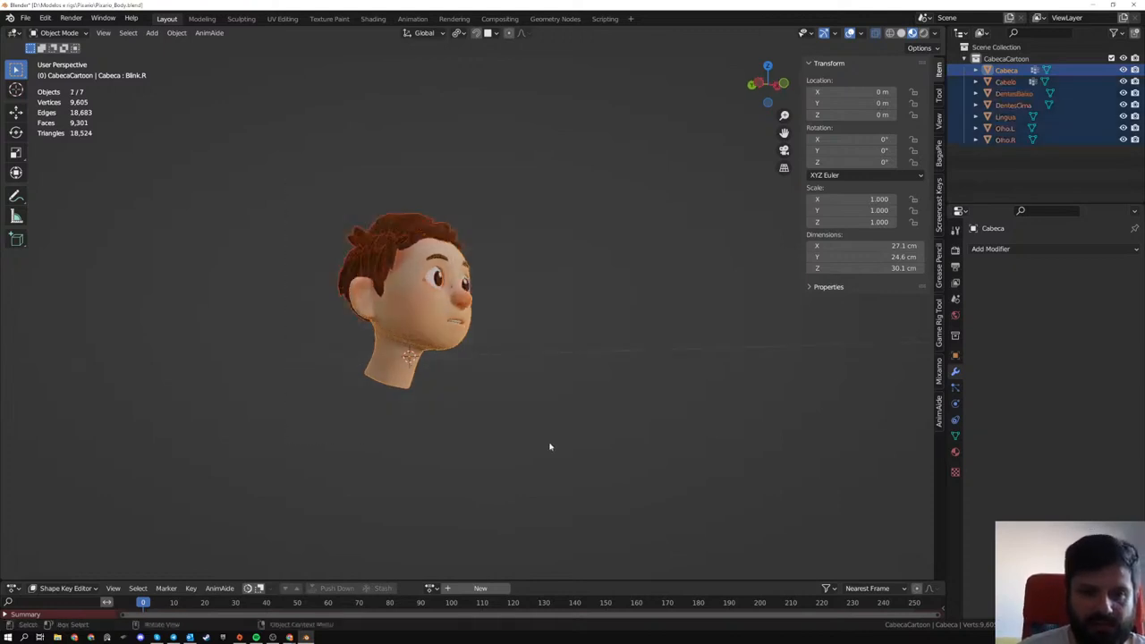
middle_click_drag(586, 347, 528, 379)
- Deselect the head objects and add a mesh cube at the world origin
left_click(528, 345)
scroll(538, 328, "down", 6)
scroll(528, 380, "up", 2)
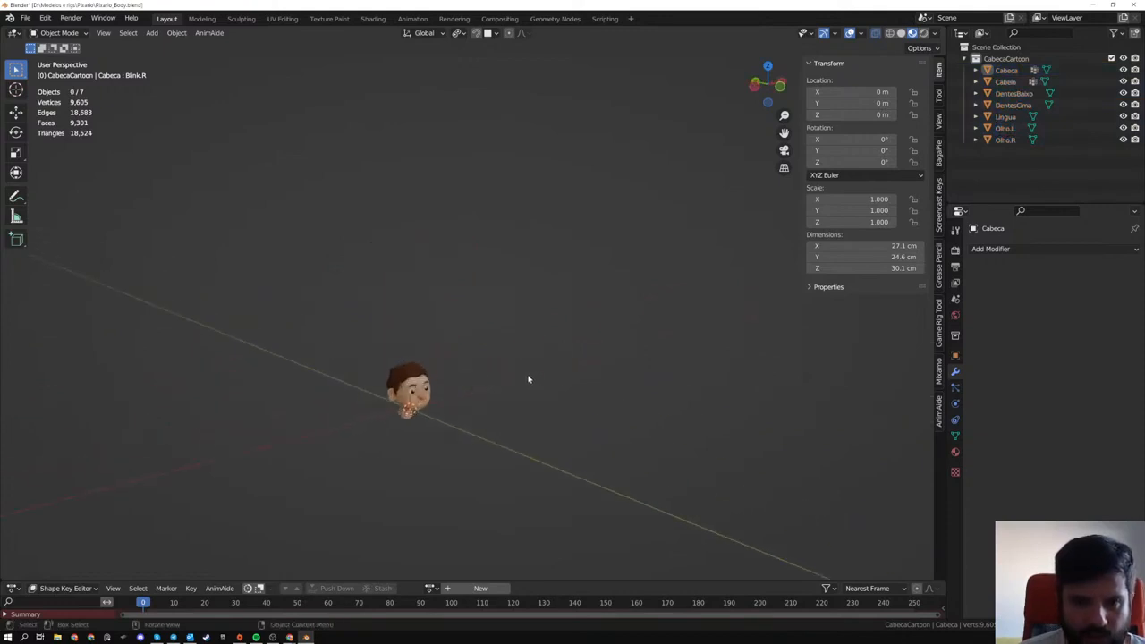
middle_click_drag(447, 395, 474, 393)
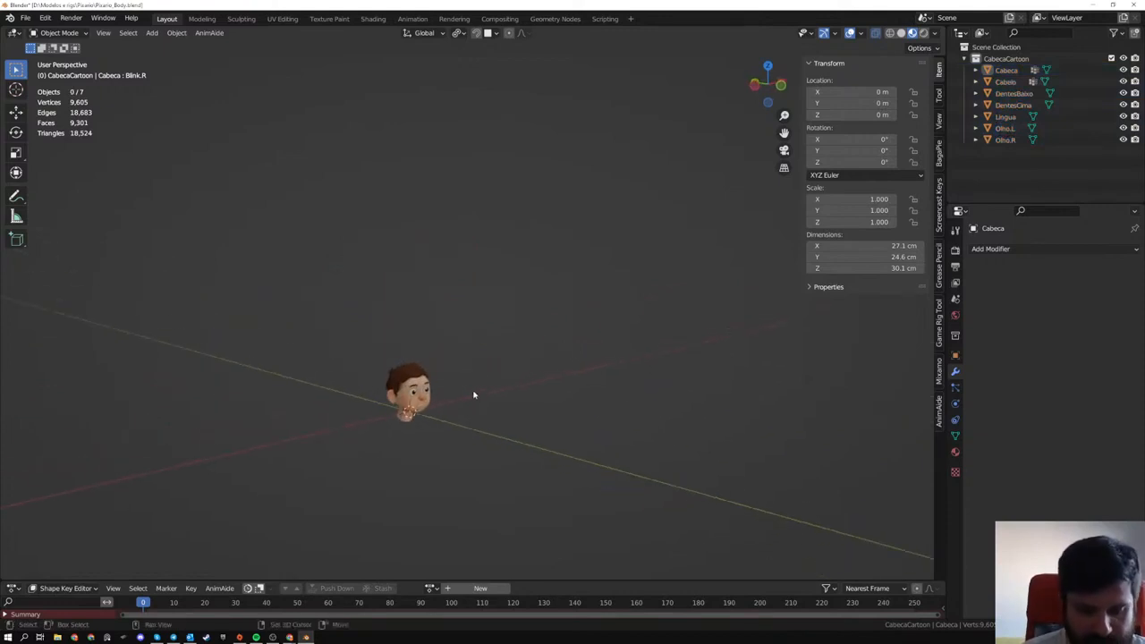
key("shift+a")
mouse_move(474, 393)
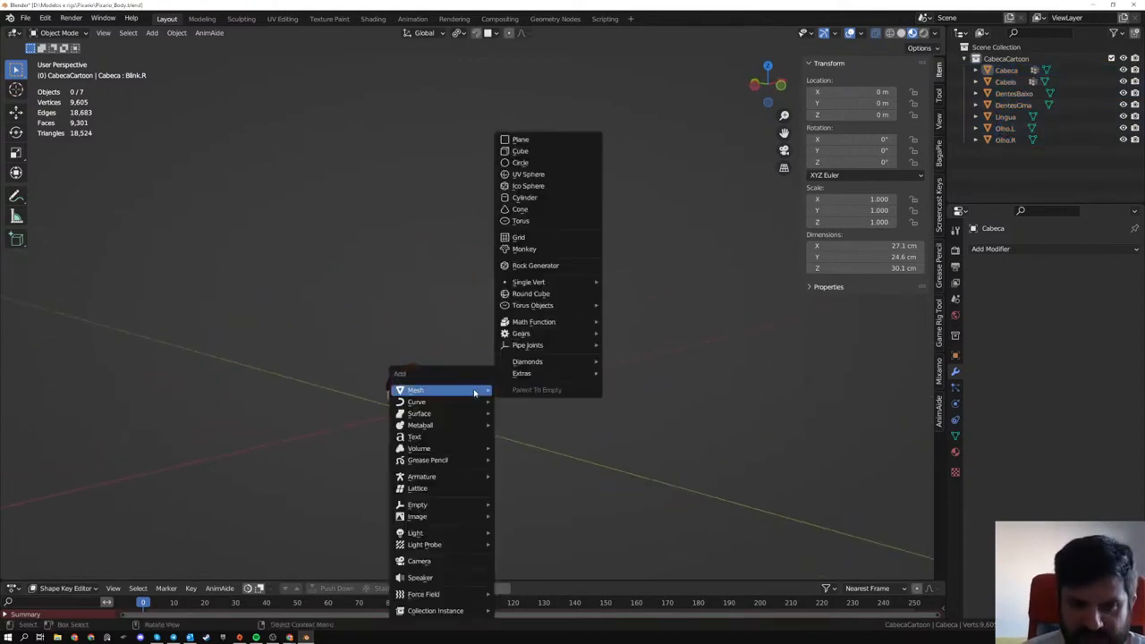
left_click(551, 152)
scroll(403, 347, "down", 4)
middle_click_drag(431, 350, 407, 346)
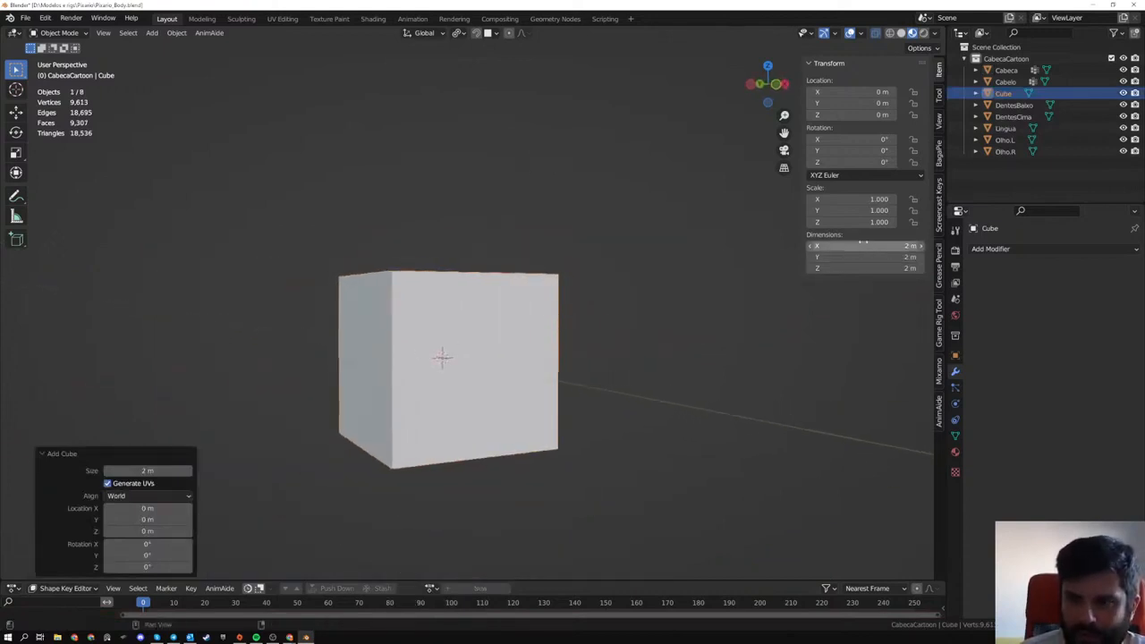
- Set the cube's X, Y and Z dimensions to 1.6 m
left_click_drag(863, 245, 863, 267)
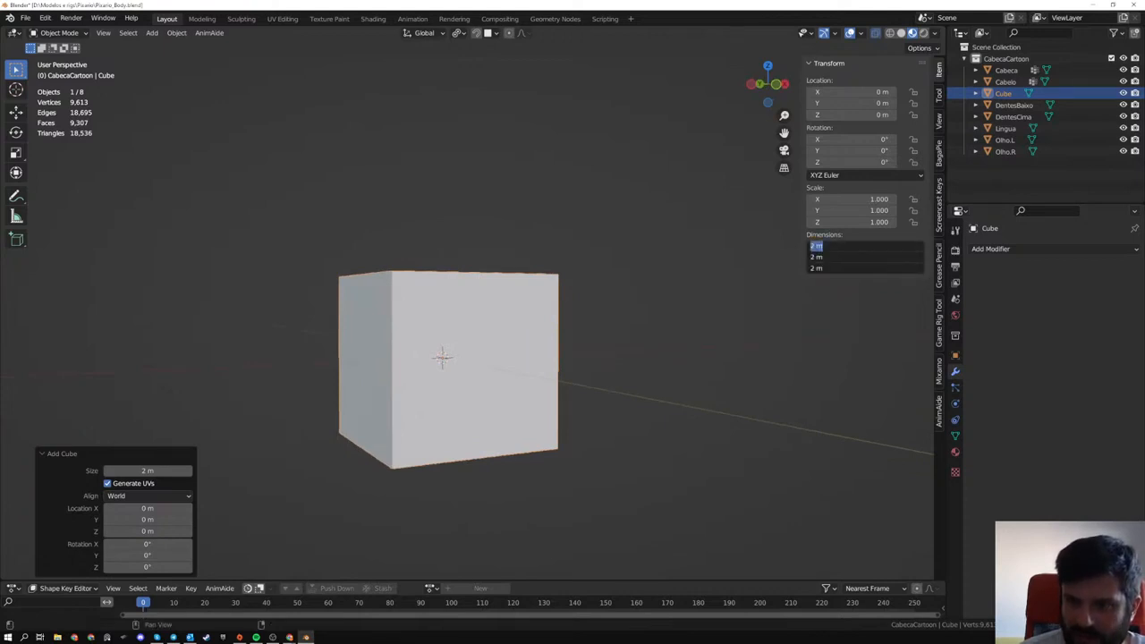
key("BackSpace")
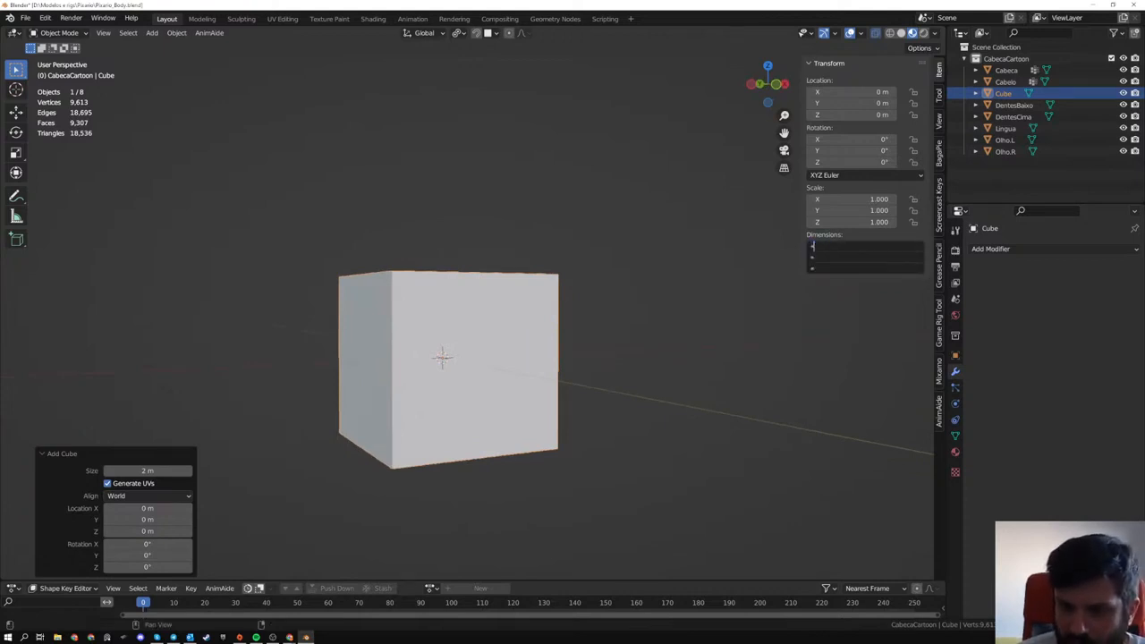
type("1.6")
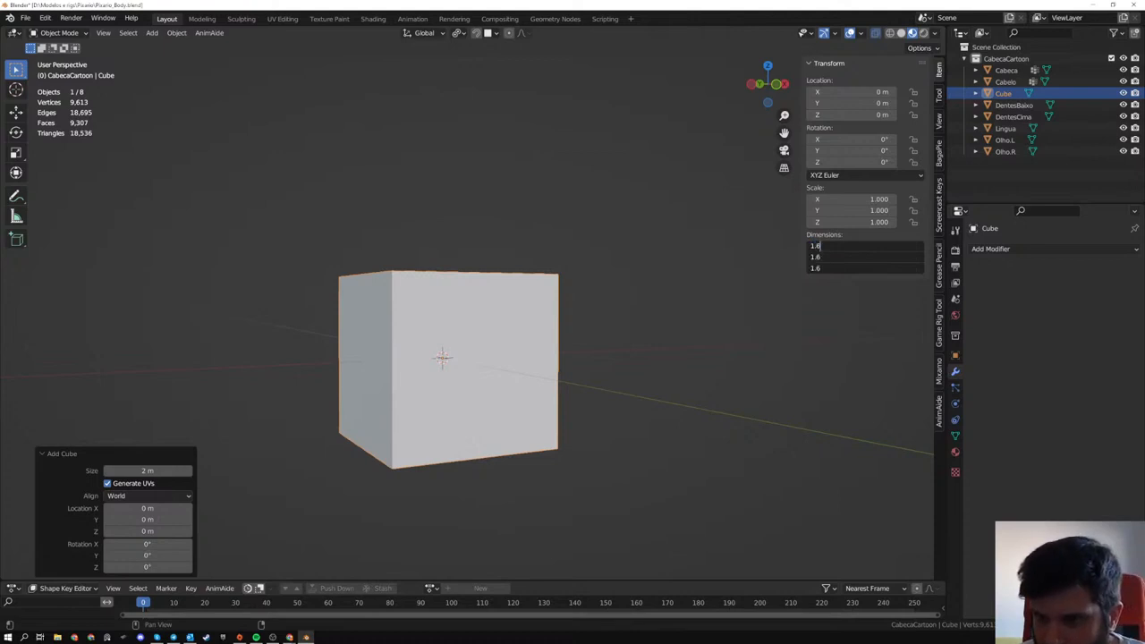
key("Return")
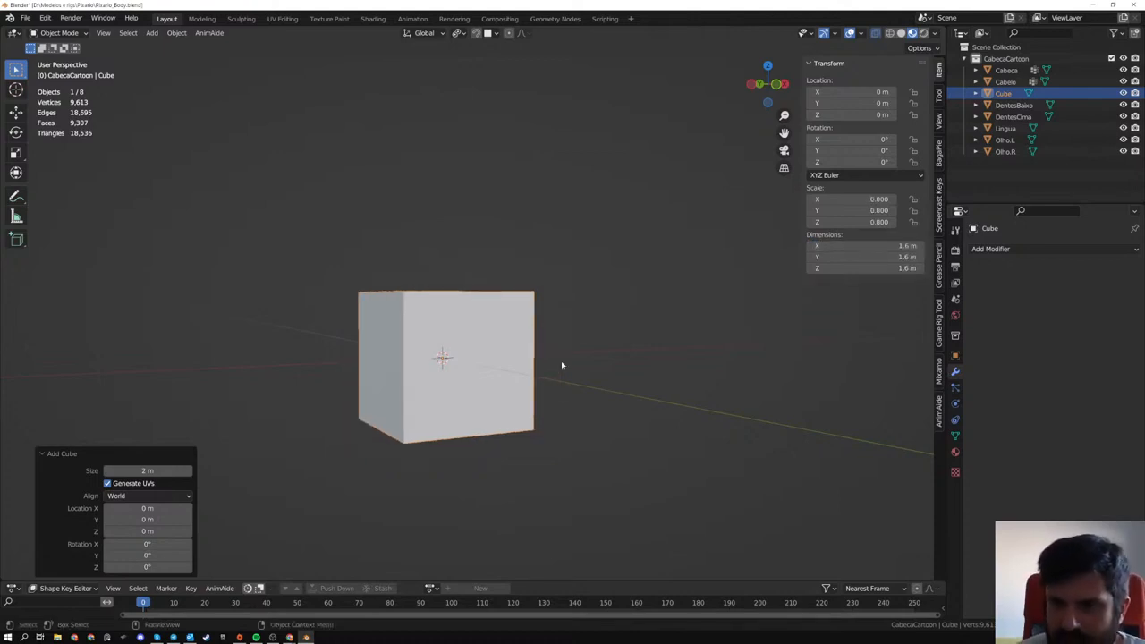
- View the cube from the front and turn on the viewport's grid overlay
key("KP_1")
middle_click_drag(525, 379, 533, 377)
key("KP_1")
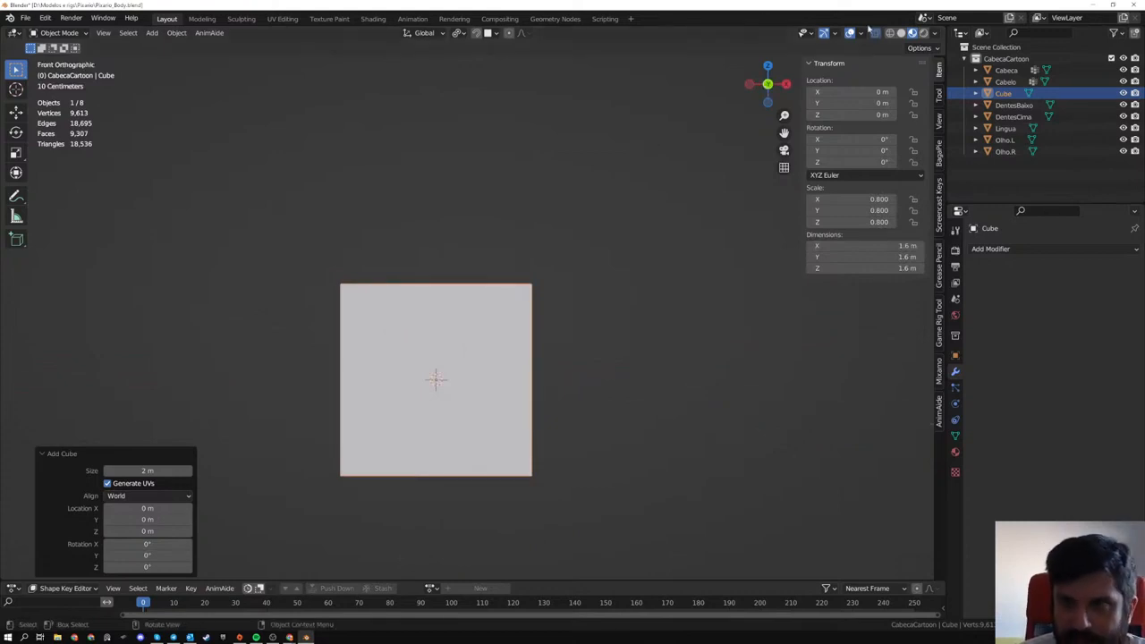
left_click(860, 34)
left_click(789, 88)
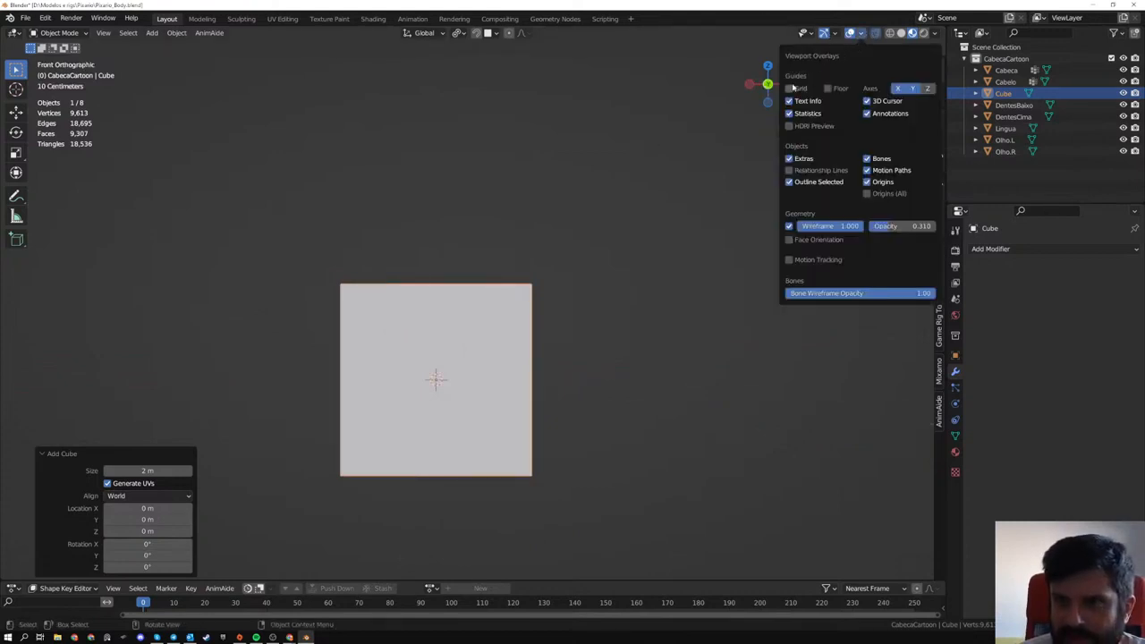
key("g")
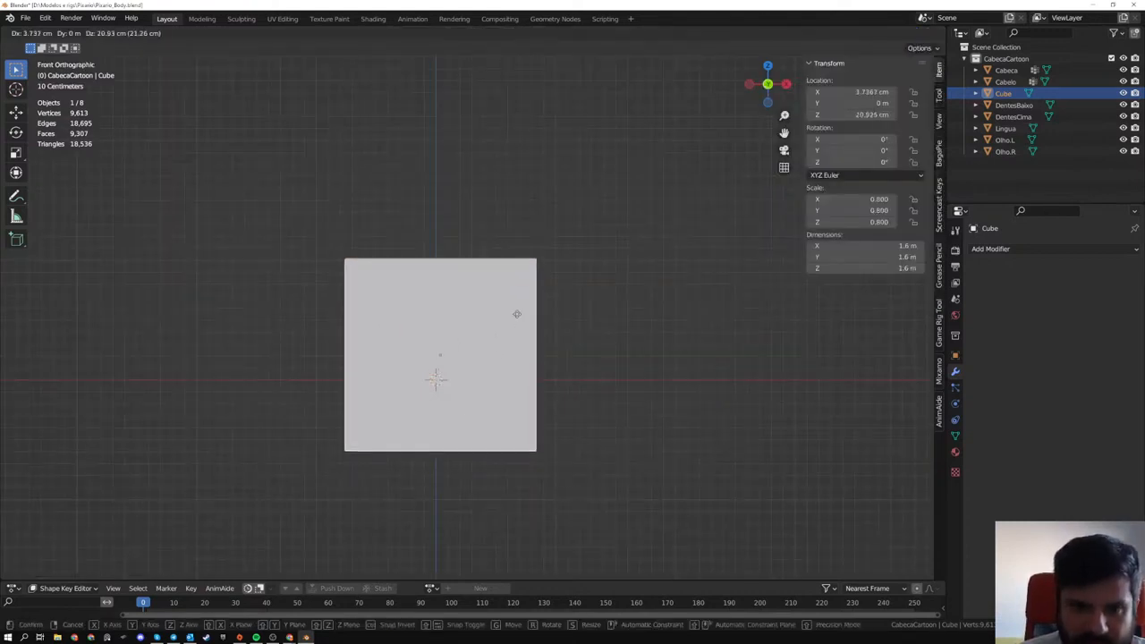
key("z")
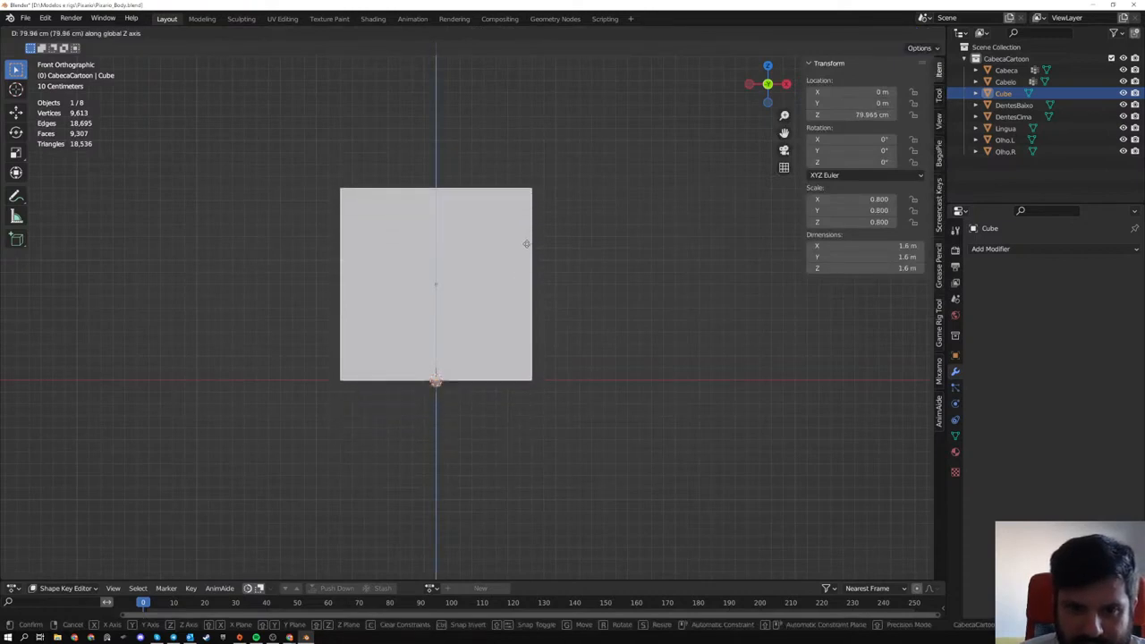
key("Escape")
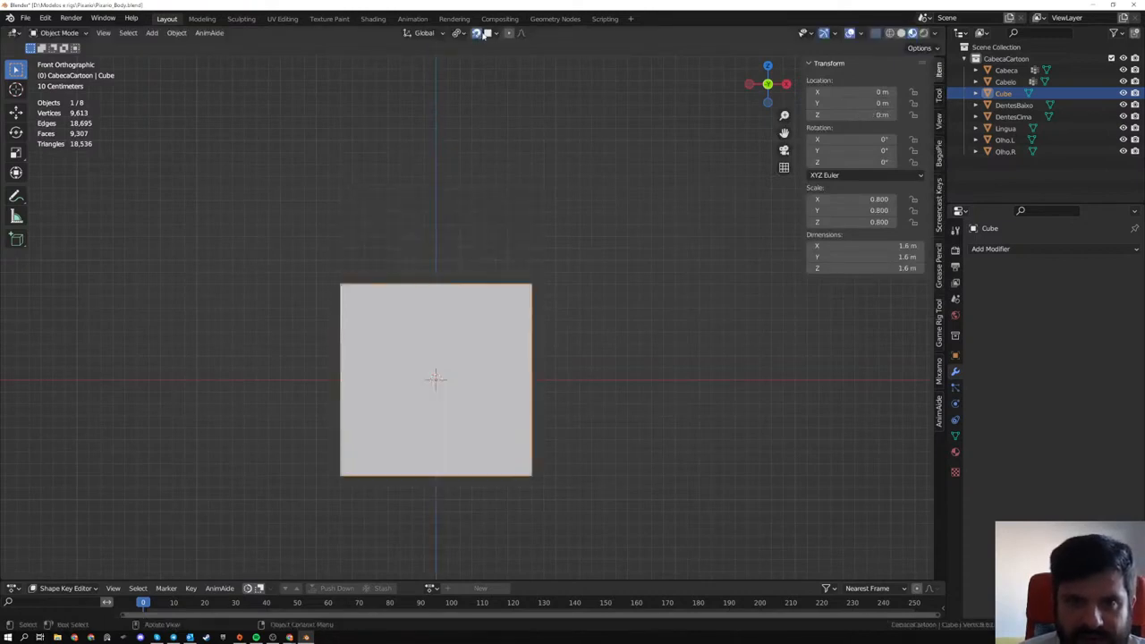
- Set the snapping target to Increment
left_click(495, 34)
left_click(496, 34)
left_click(496, 34)
left_click(462, 69)
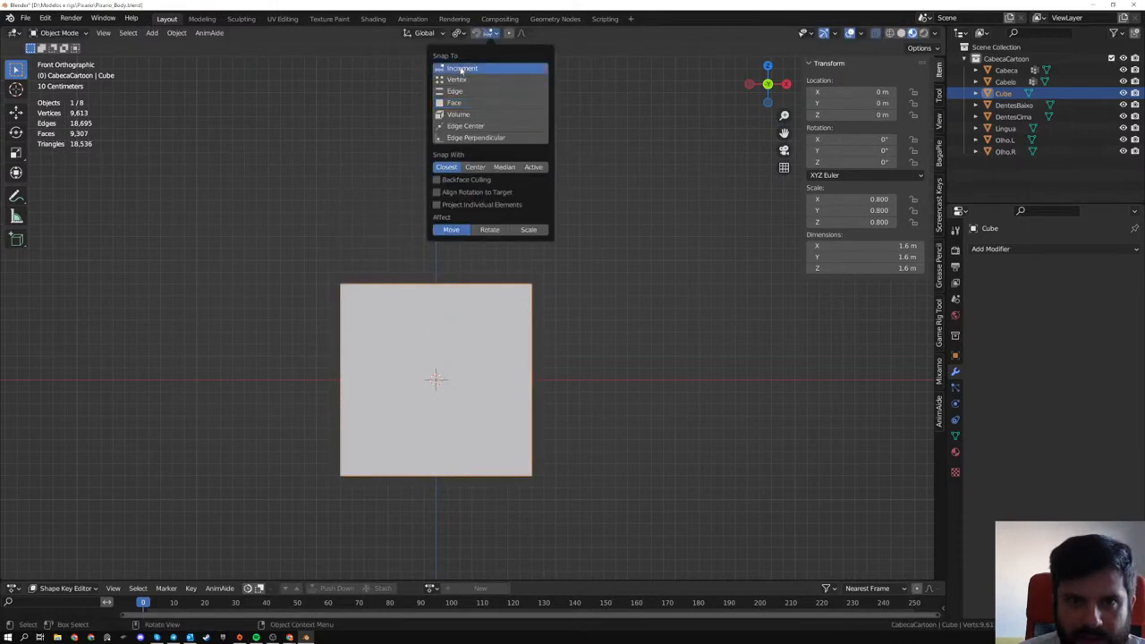
left_click(462, 80)
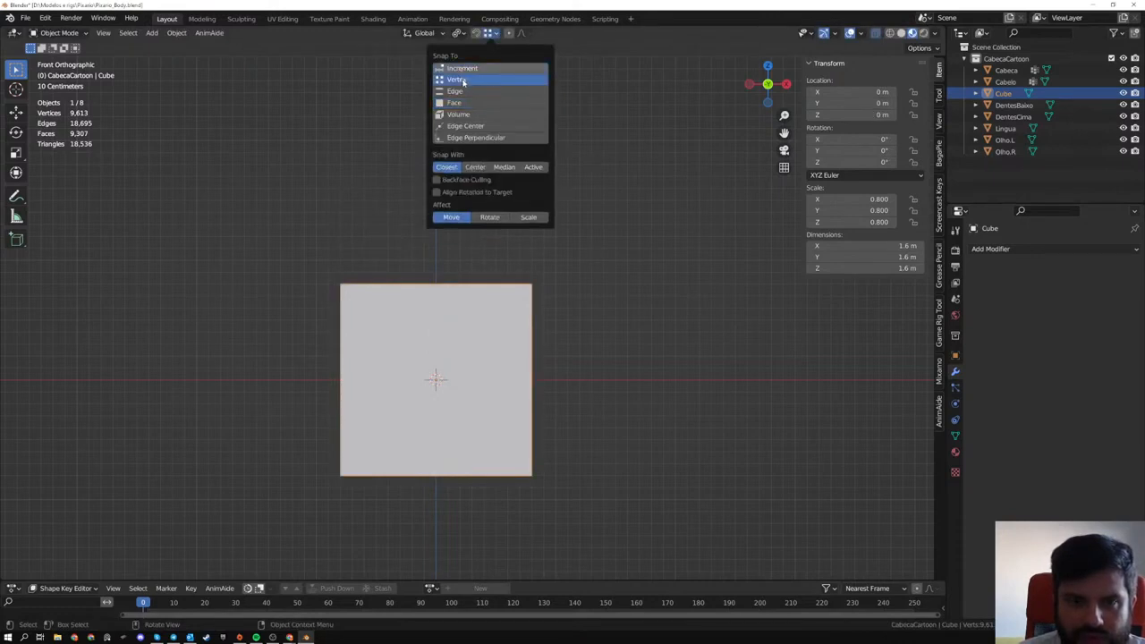
left_click(462, 69)
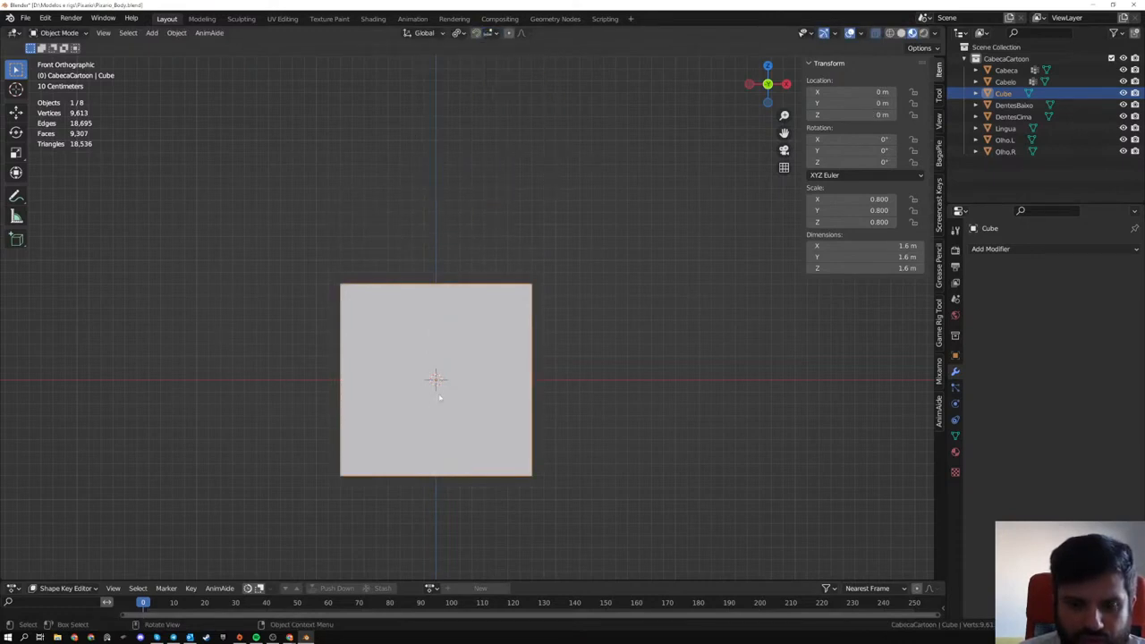
- Raise the cube 80 cm along the Z axis with increment snapping so its base rests on the ground
key("g")
key("z")
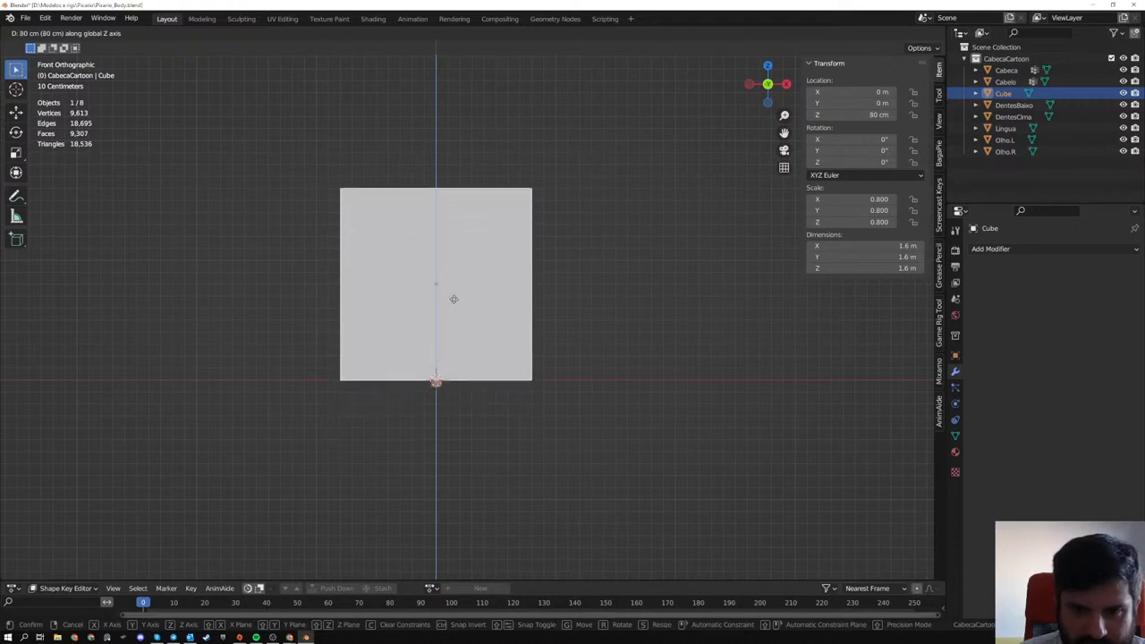
left_click(302, 357)
middle_click_drag(301, 357, 326, 369)
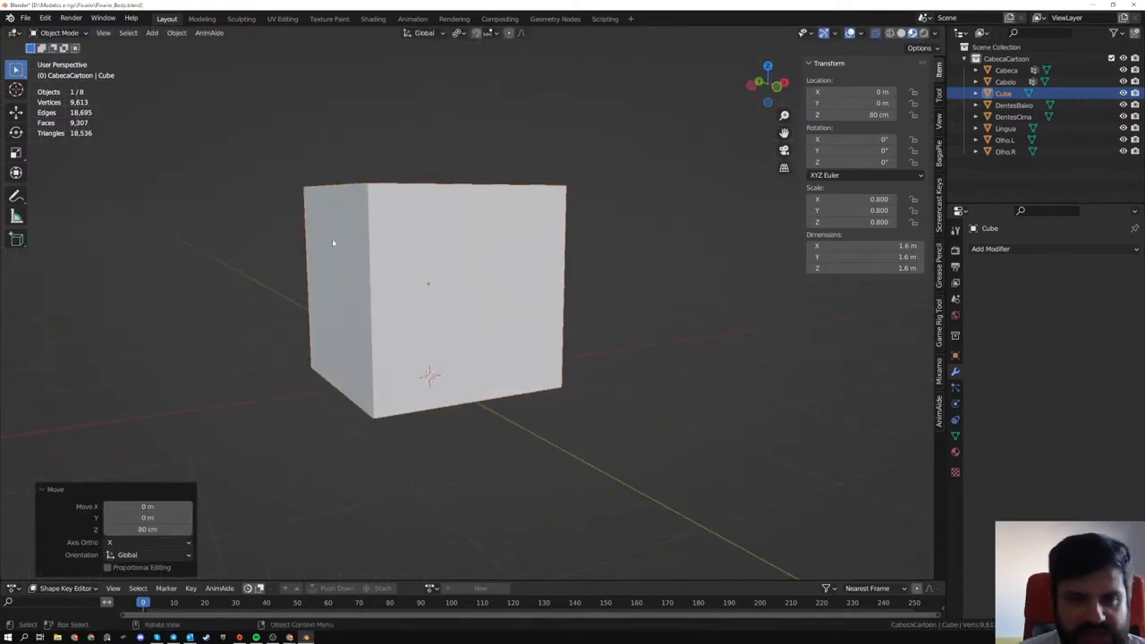
- Move the cube about 1.39 m along the positive X axis, clear of the head
middle_click_drag(638, 304, 507, 288)
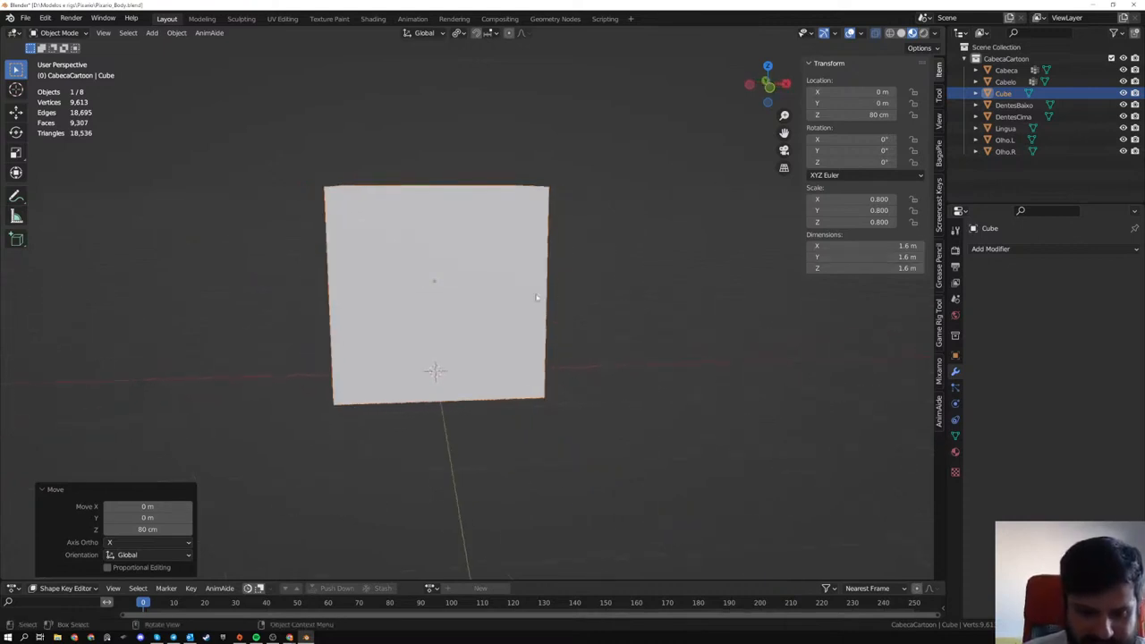
key("g")
key("x")
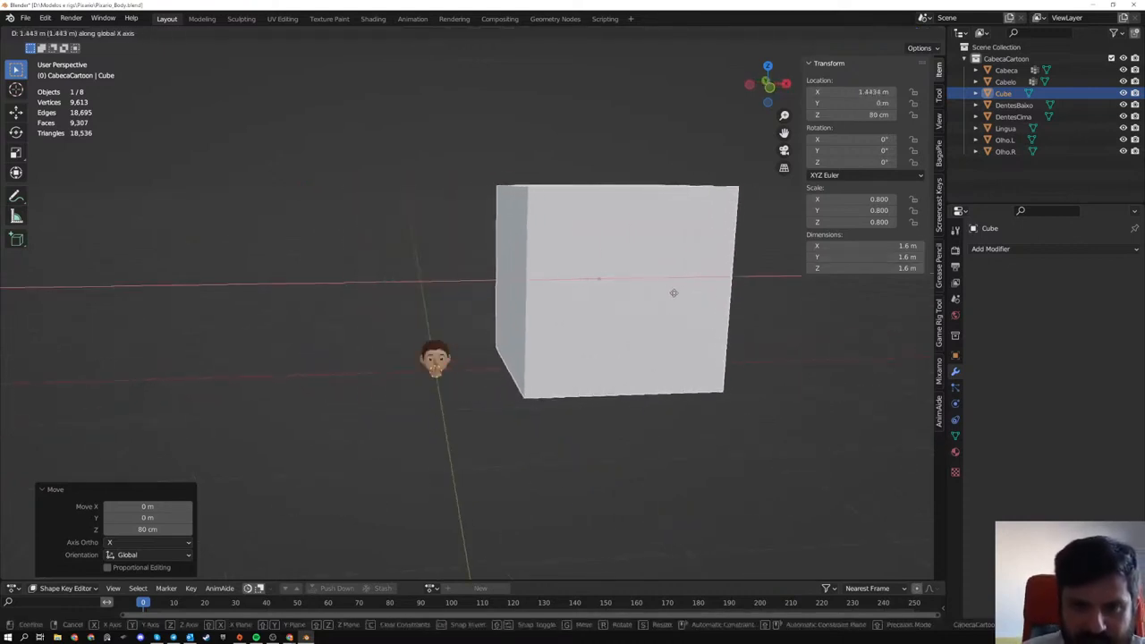
left_click(672, 294)
- Select all the head's objects in front view and raise them about 1.32 m along the Z axis, level with the cube's top
key("KP_1")
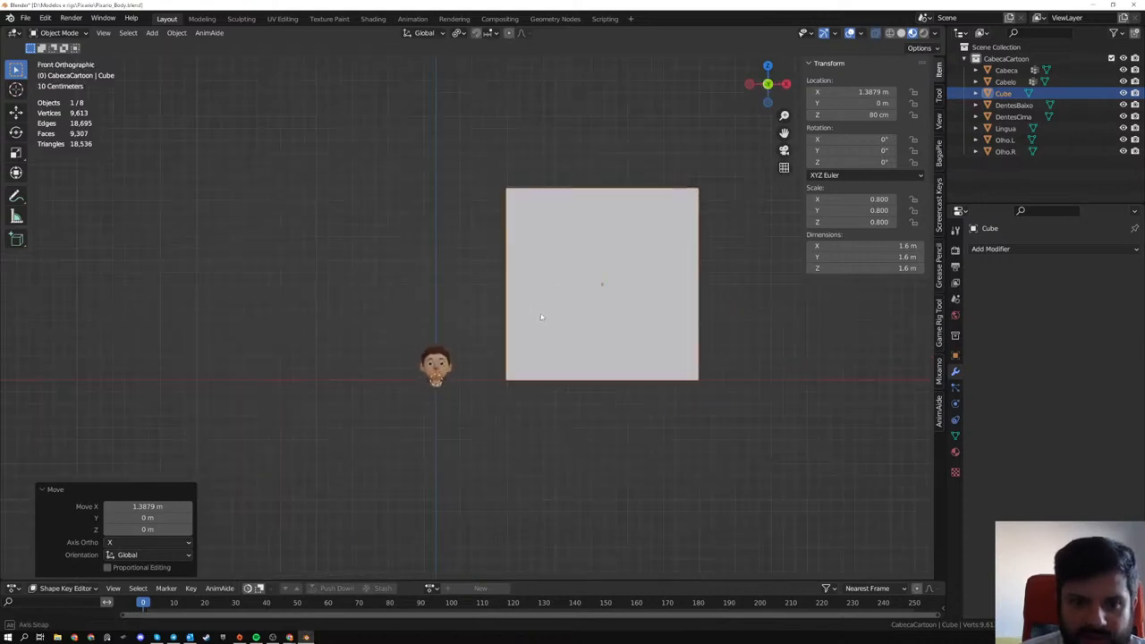
left_click_drag(403, 336, 463, 400)
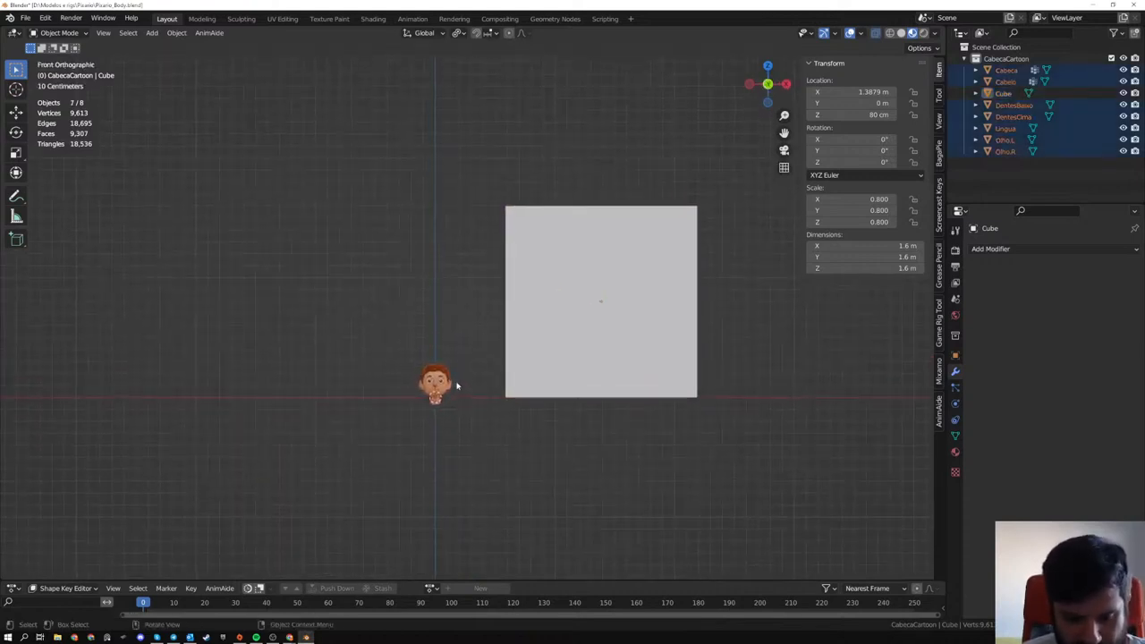
scroll(464, 306, "up", 2)
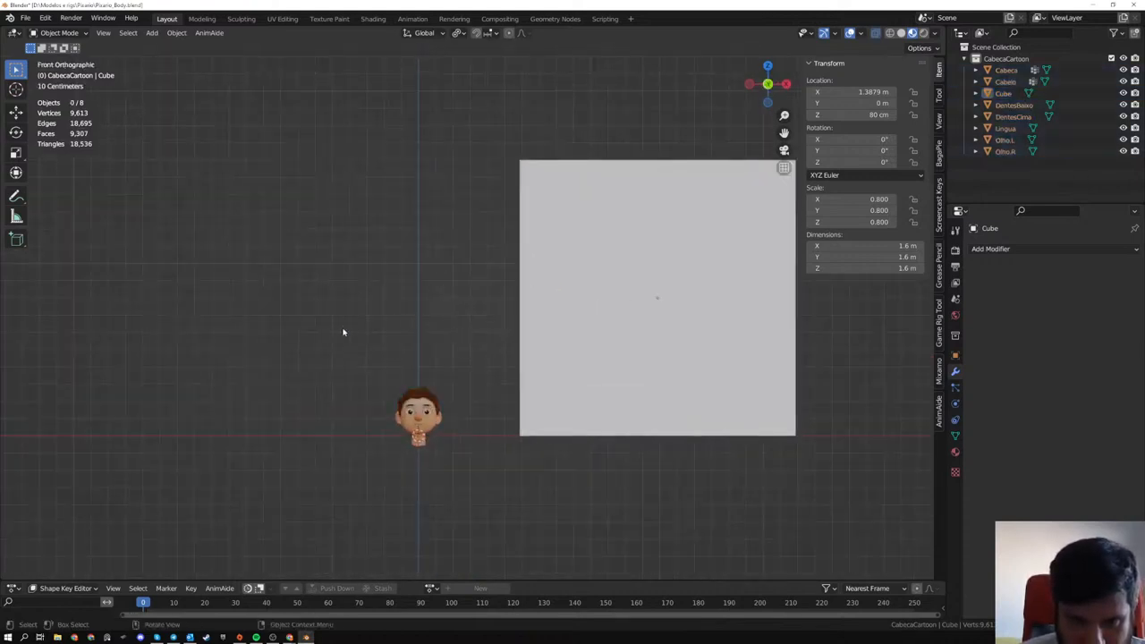
key("g")
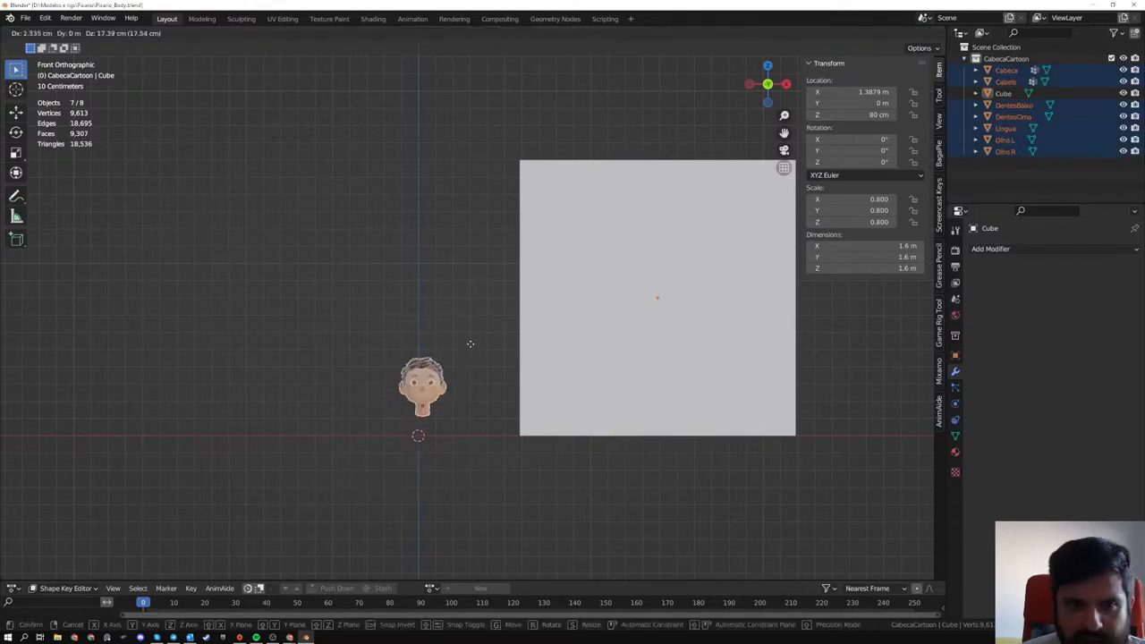
key("z")
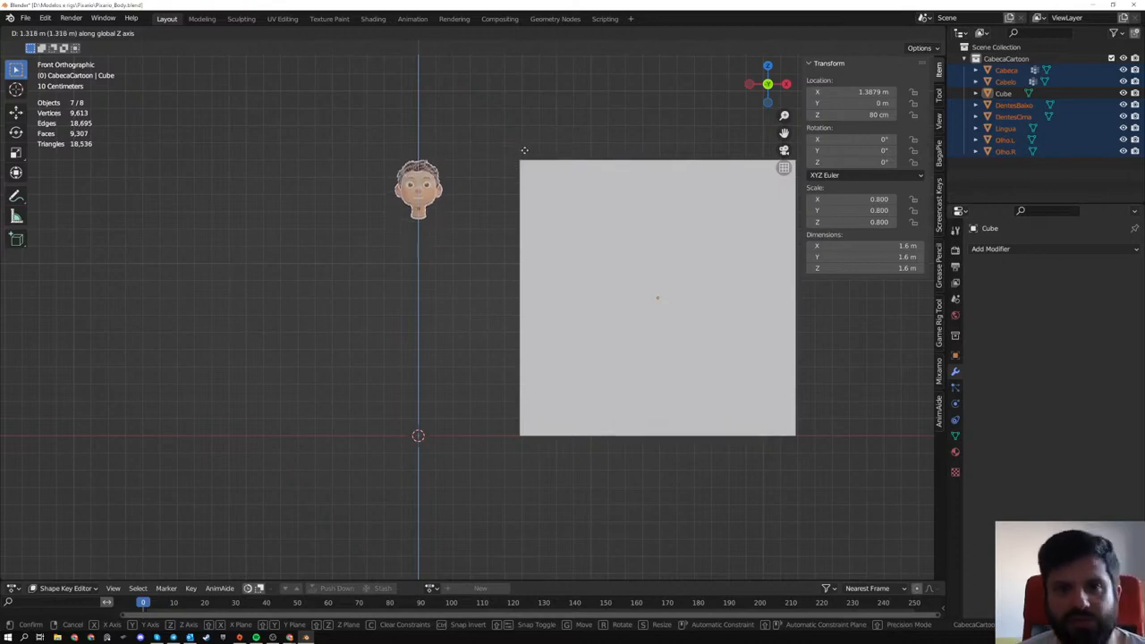
left_click(524, 151)
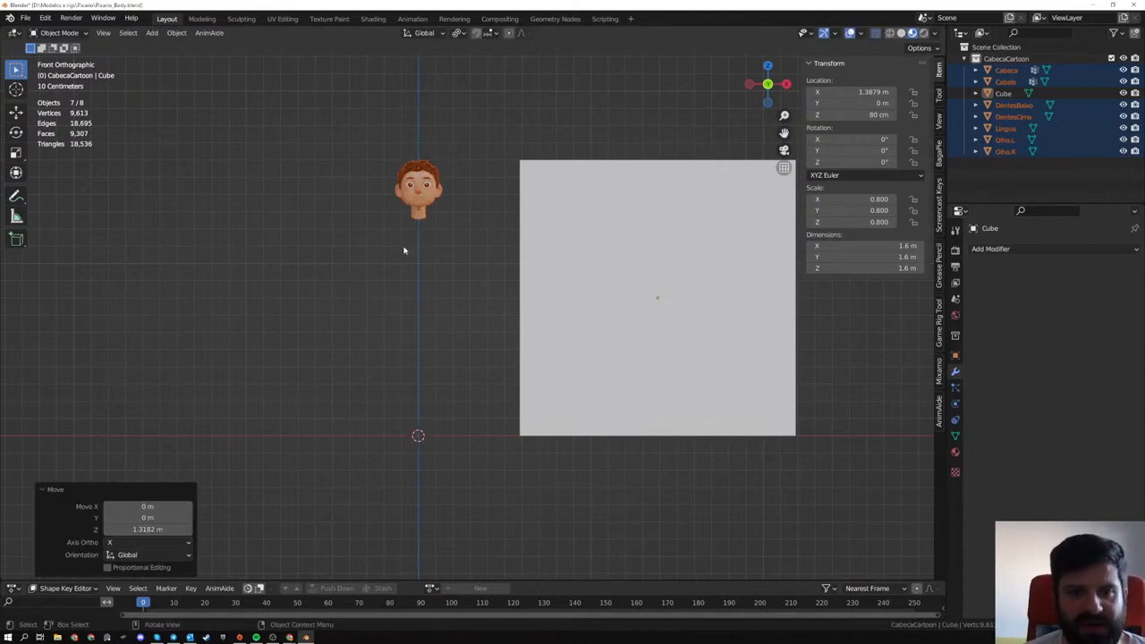
- Lower all the head's objects together by about 27 cm along the Z axis
scroll(425, 222, "up", 4)
middle_click_drag(425, 224, 430, 262, "shift")
scroll(431, 269, "down", 2)
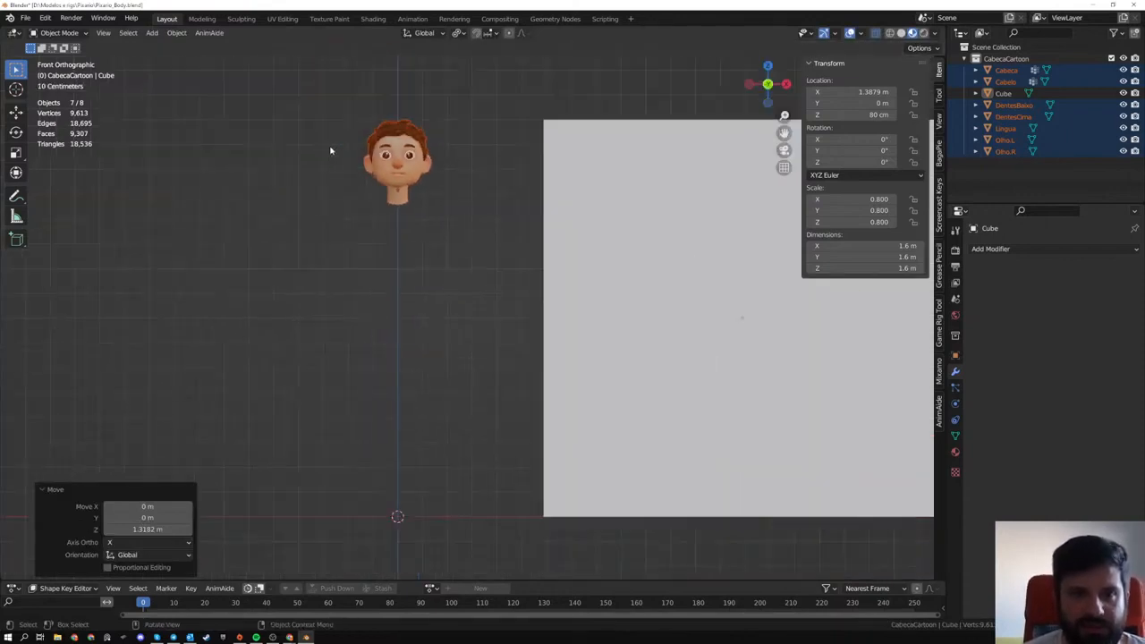
left_click_drag(329, 99, 462, 250)
key("g")
key("z")
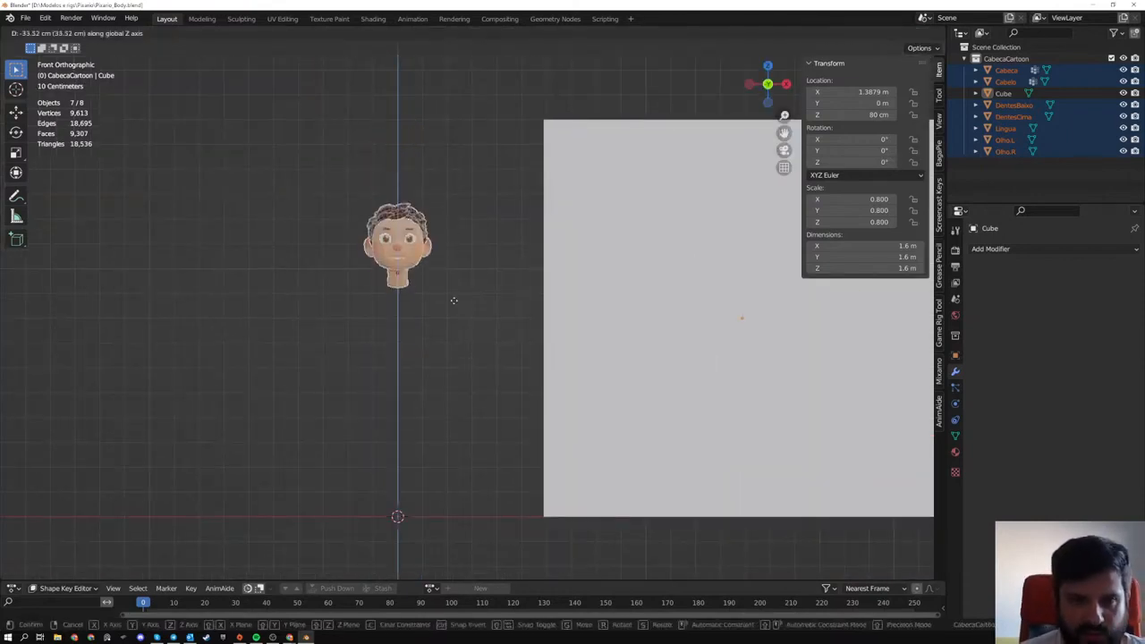
left_click(454, 285)
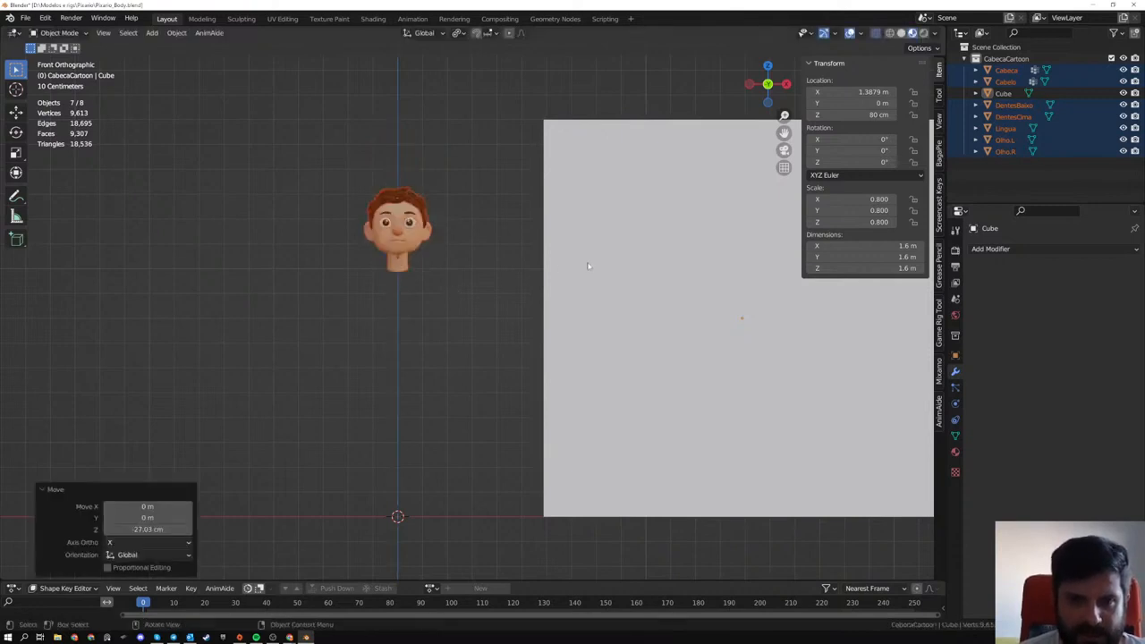
- Examine the head beside the reference cube and the Cabelo hair mesh up close, and clear the selection
left_click(585, 279)
scroll(586, 279, "down", 2)
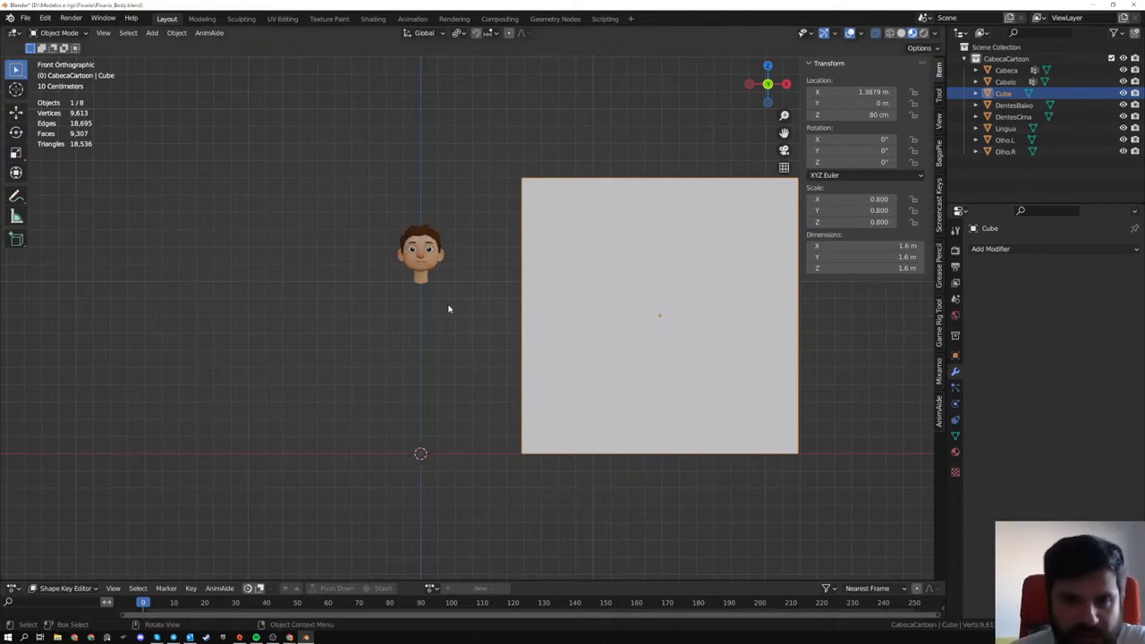
middle_click_drag(449, 308, 233, 271)
key("alt+a")
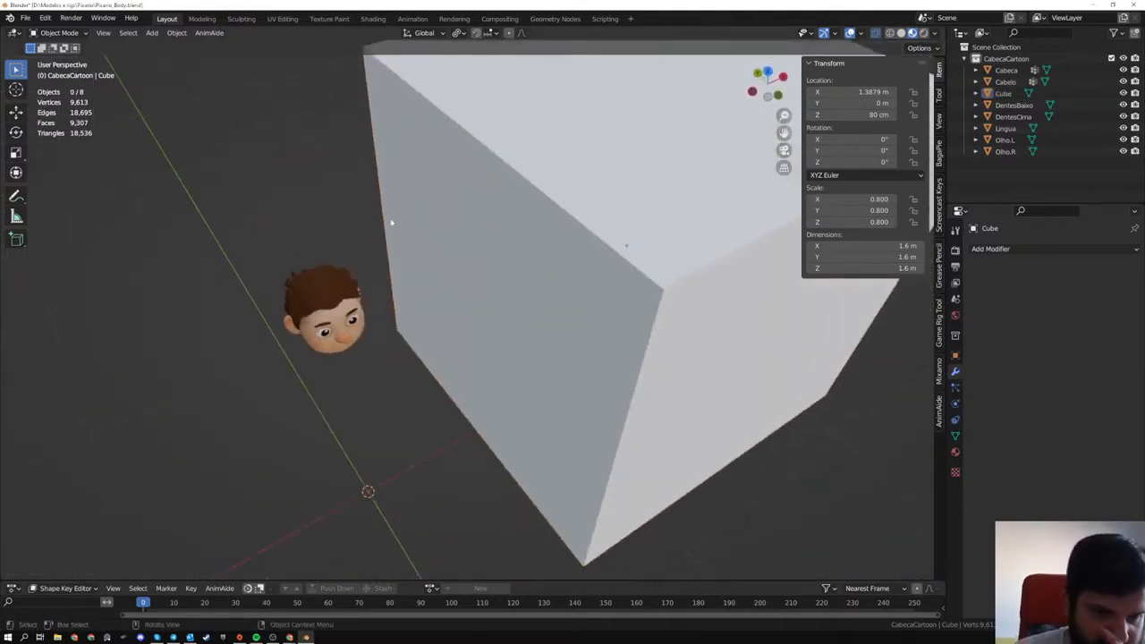
left_click(324, 270)
key("KP_Decimal")
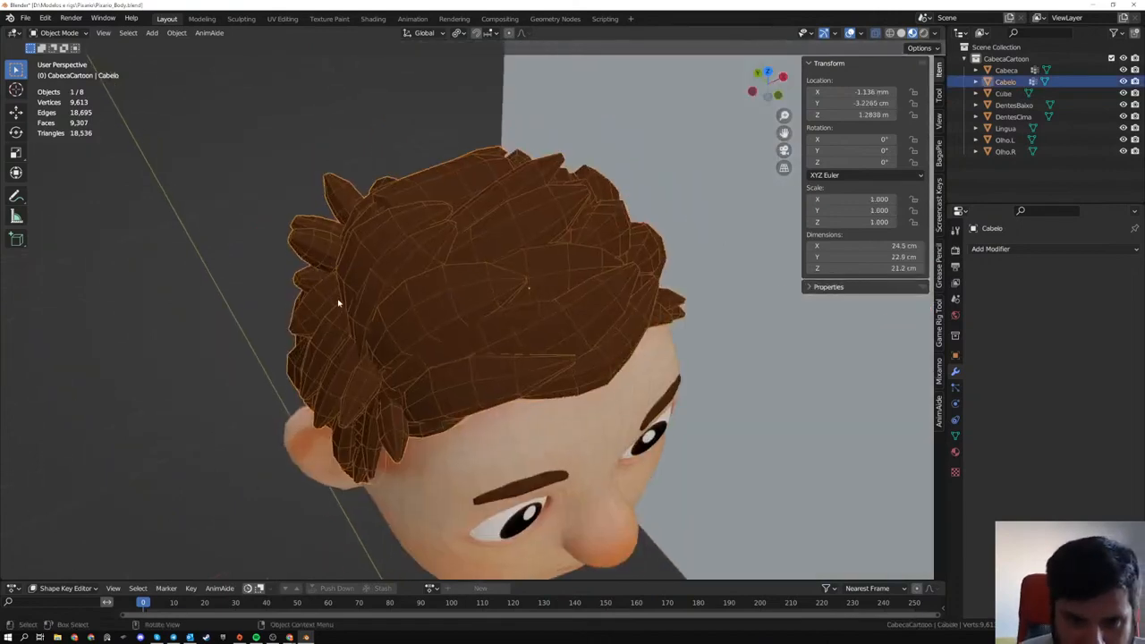
middle_click_drag(338, 304, 397, 323)
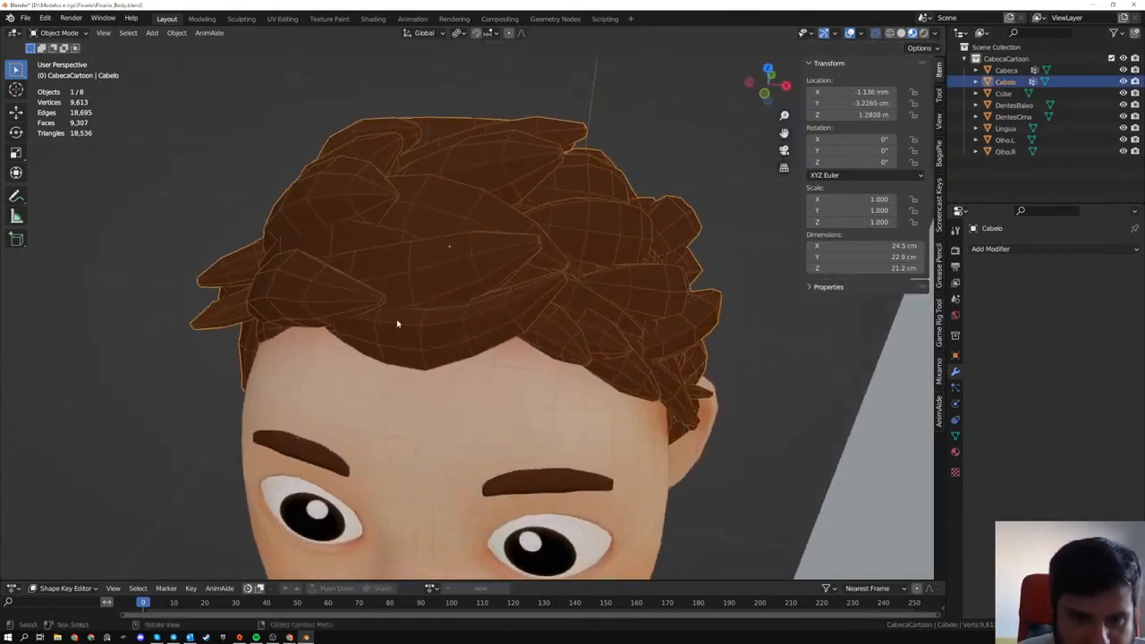
scroll(395, 260, "down", 5)
left_click(345, 349)
middle_click_drag(345, 350, 314, 379)
- Add a Bezier curve at the world origin and move it about 2.4 m along the negative X axis
key("shift+a")
mouse_move(314, 376)
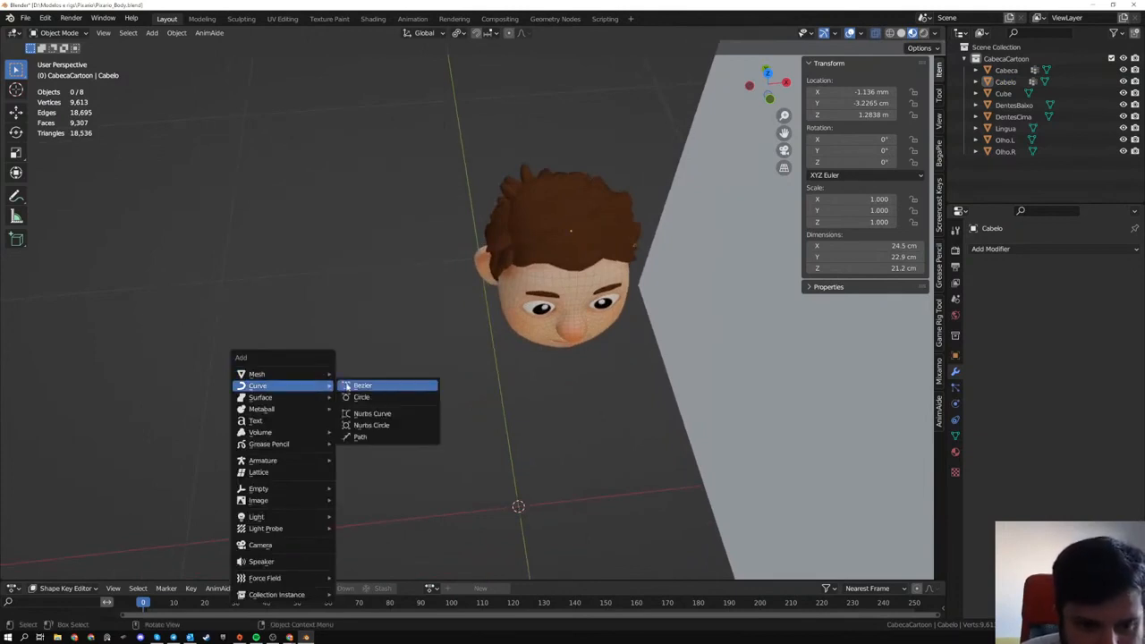
left_click(363, 386)
scroll(450, 413, "down", 6)
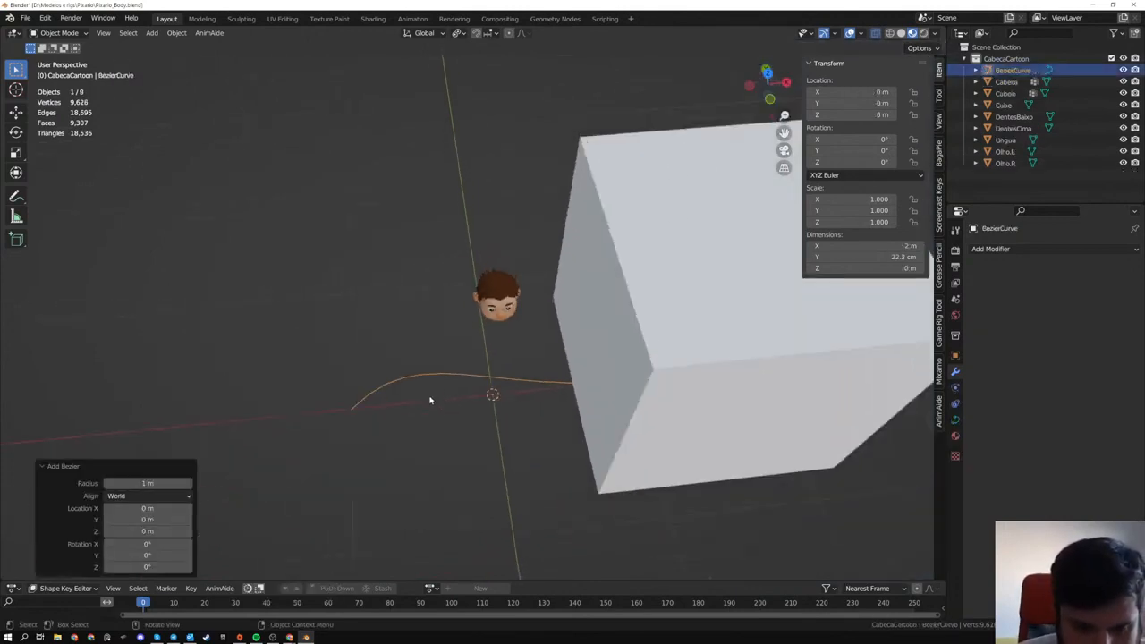
middle_click_drag(430, 400, 396, 396)
key("g")
key("x")
left_click(82, 334)
- Enter Edit Mode on the Bezier curve, select its control points and subdivide the segment between them
middle_click_drag(299, 363, 519, 341, "shift")
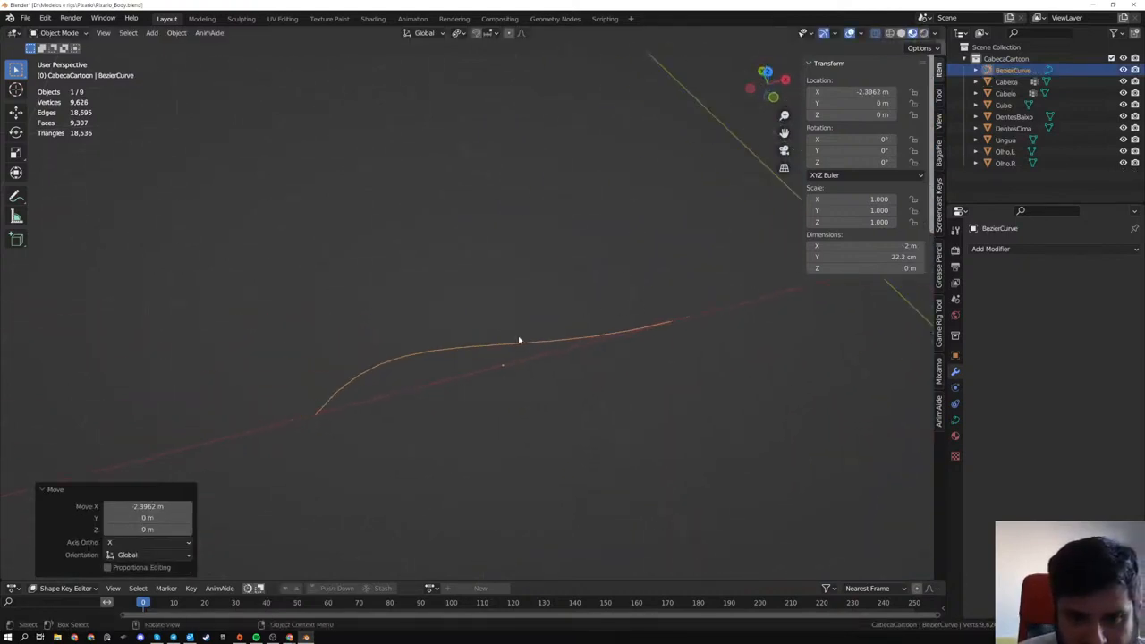
key("Tab")
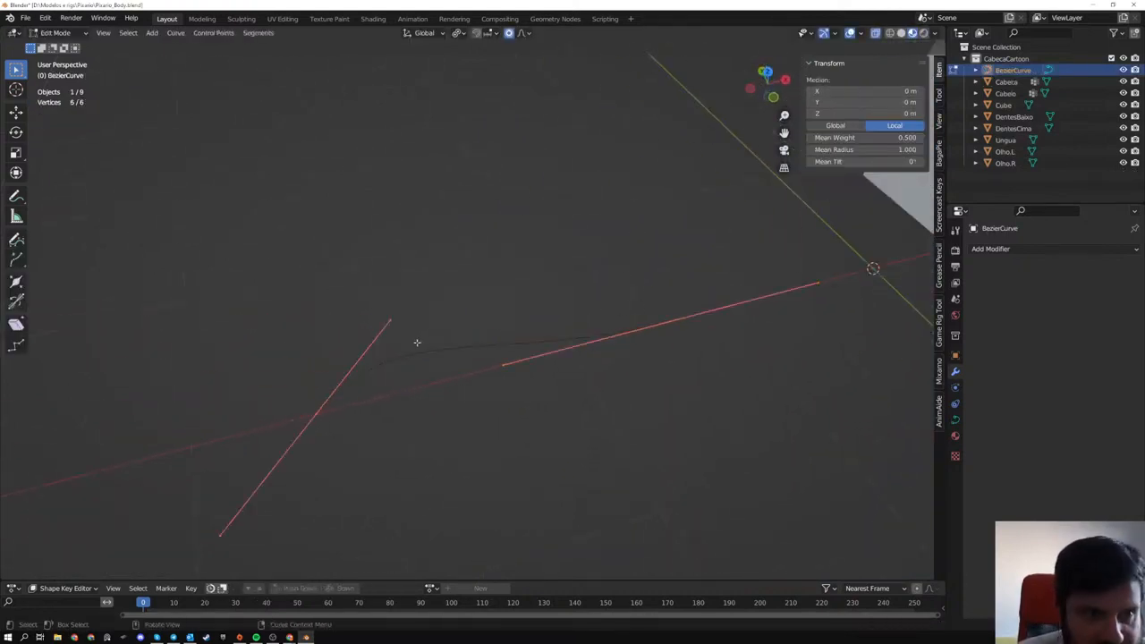
left_click_drag(178, 244, 787, 575)
right_click(519, 308)
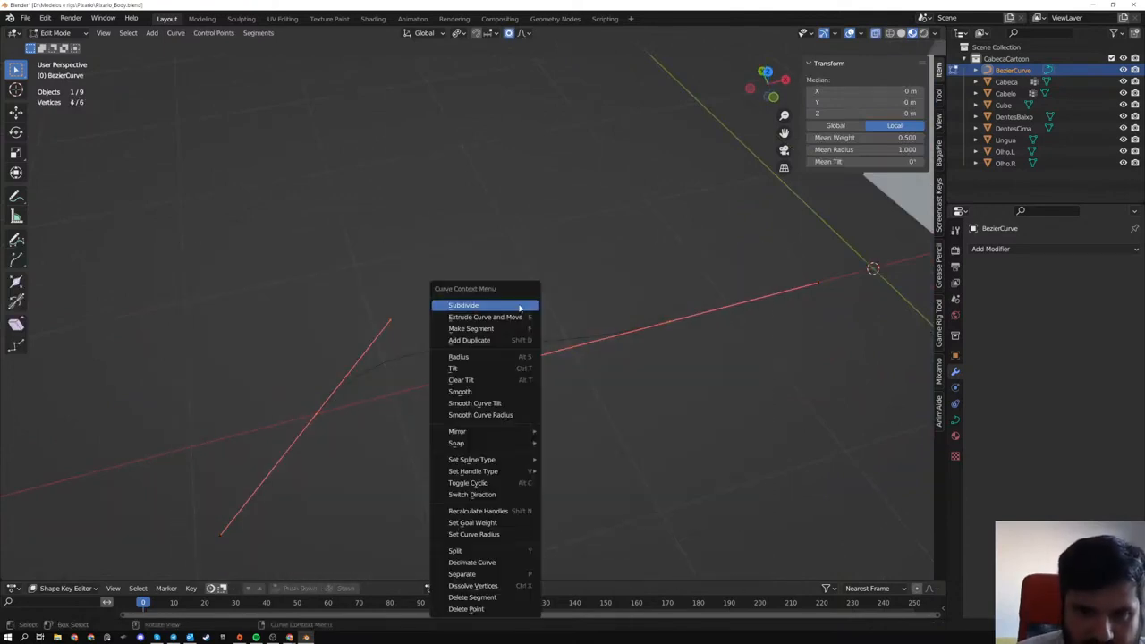
left_click(519, 306)
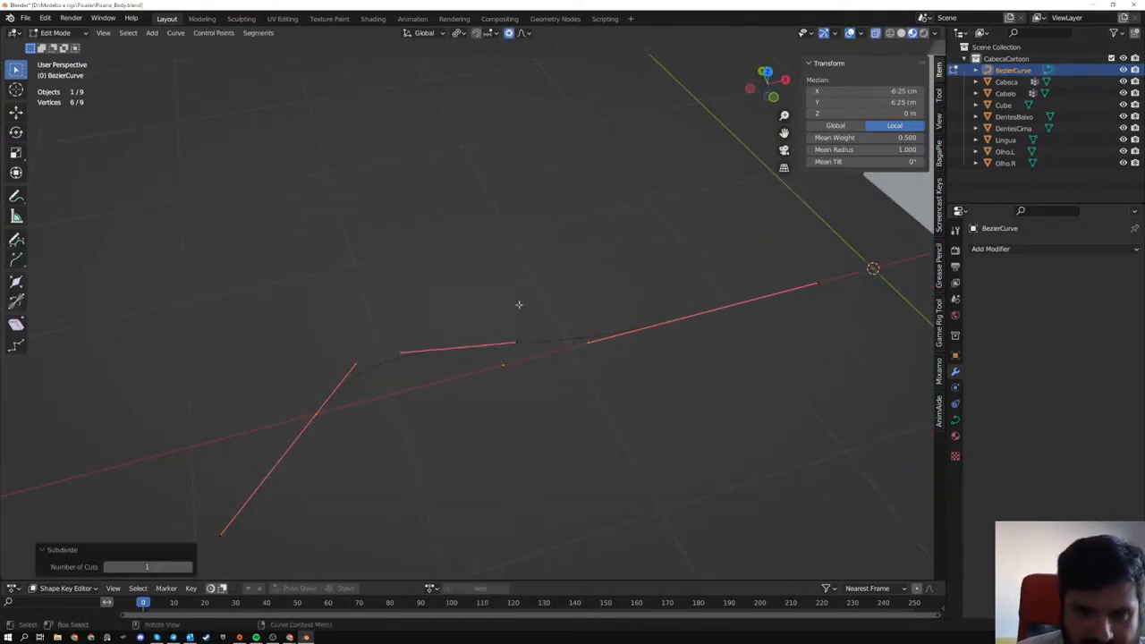
- Raise the segment subdivision to two cuts and clear the control point selection
left_click(188, 567)
left_click(465, 463)
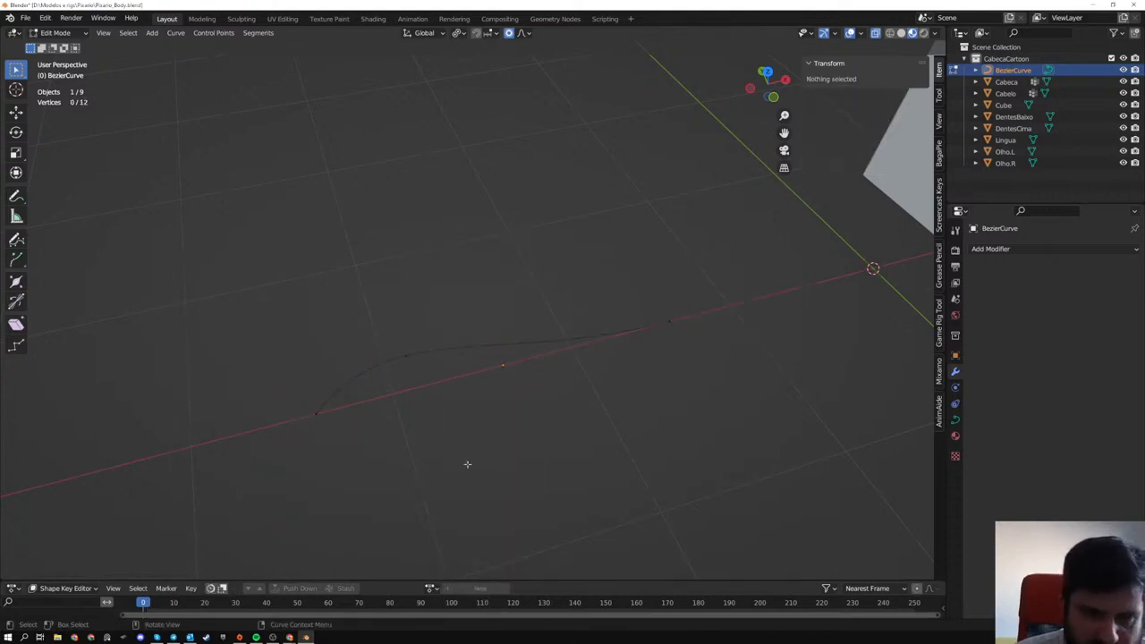
- Try raising the curve's near end control point about 42 cm and test moving the neighbouring control points
middle_click_drag(465, 463, 321, 473)
left_click(321, 473)
key("g")
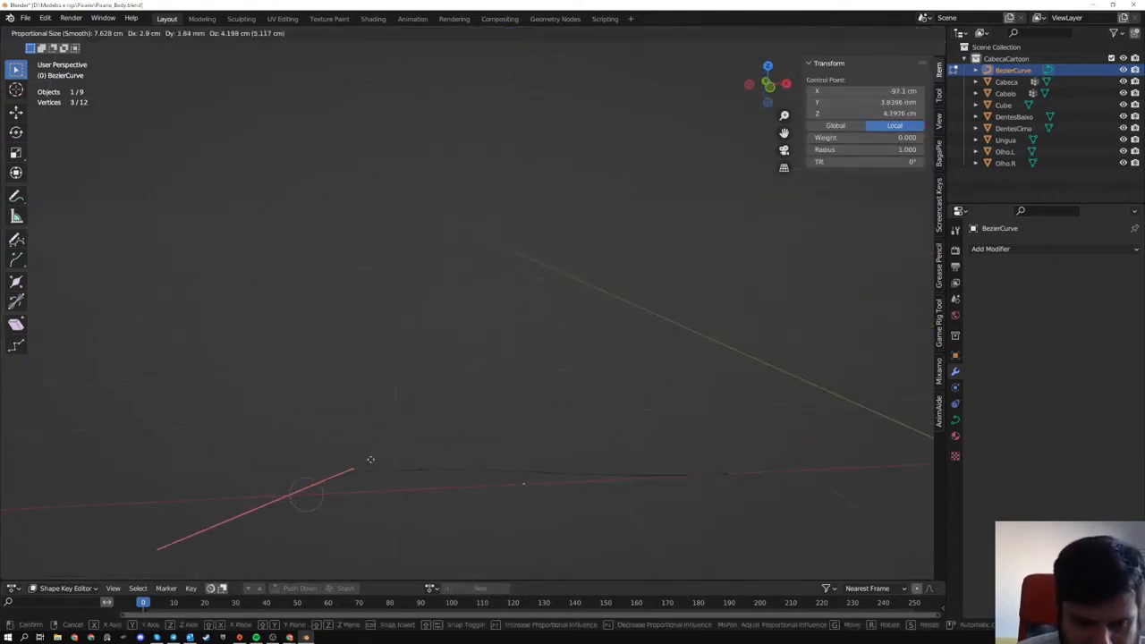
right_click(366, 422)
key("KP_Decimal")
middle_click_drag(366, 422, 439, 397)
key("g")
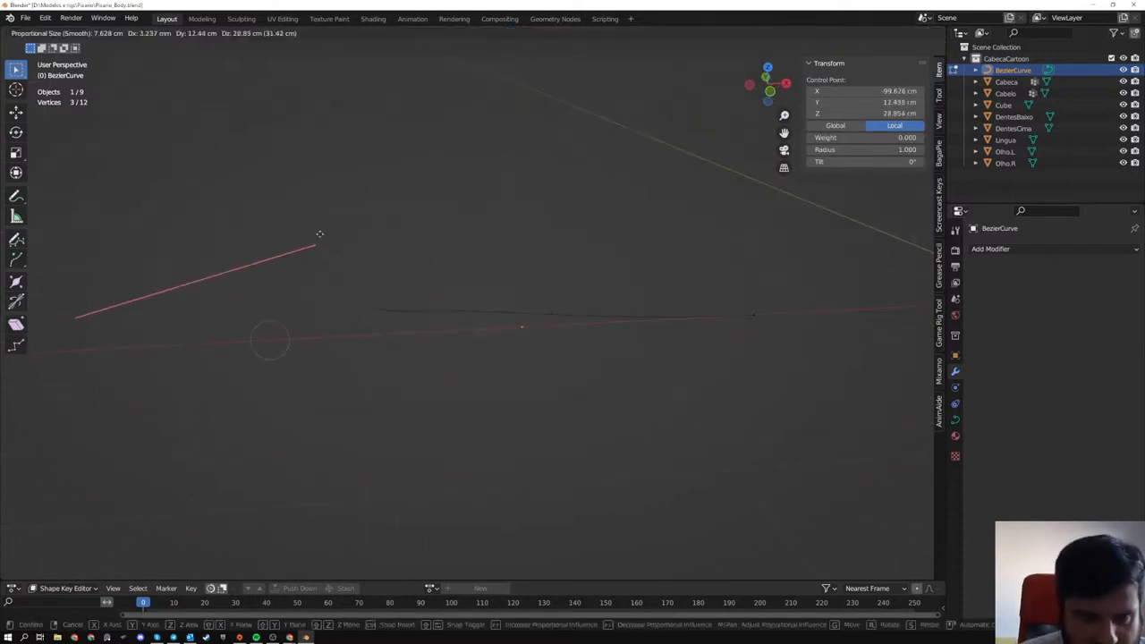
left_click(320, 199)
key("g")
right_click(459, 272)
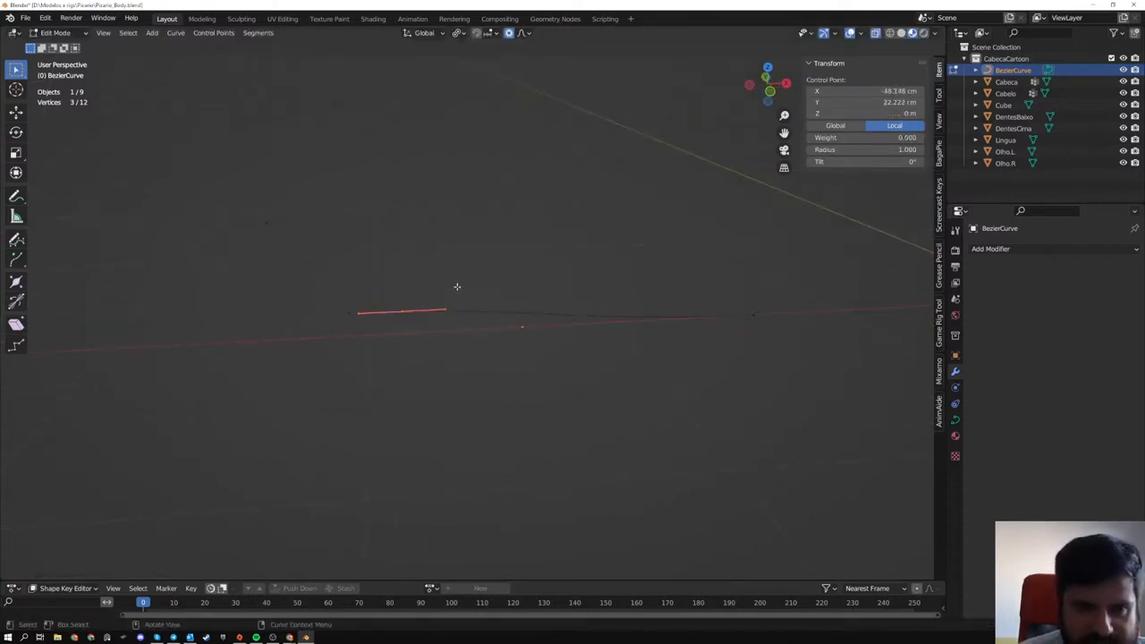
left_click(552, 314)
key("g")
right_click(608, 313)
left_click_drag(191, 172, 336, 278)
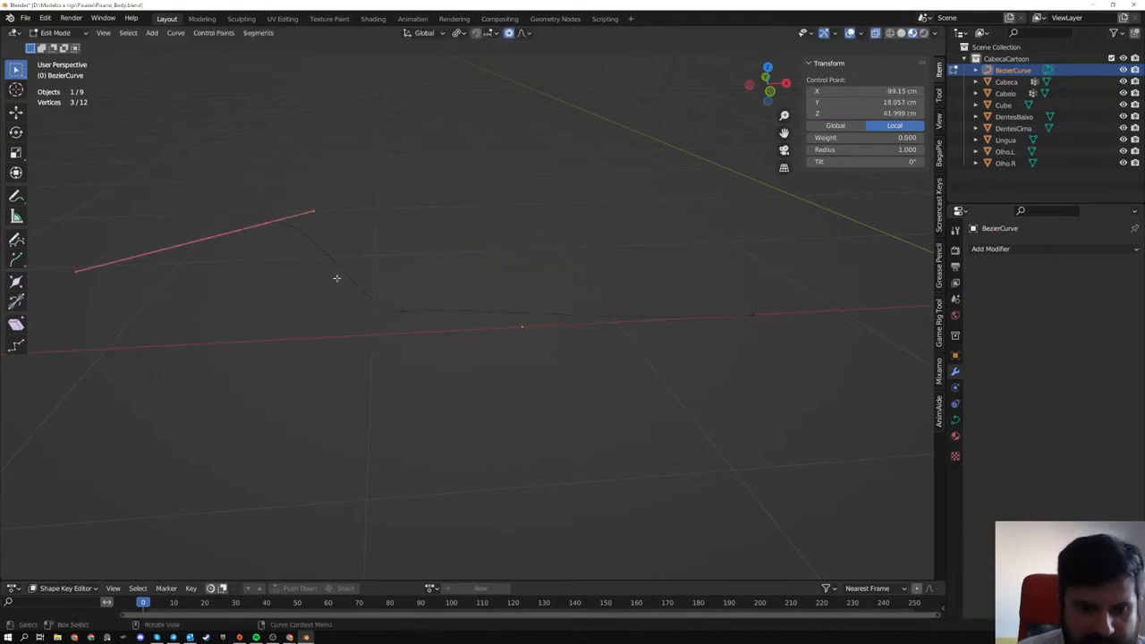
- Undo the end control point's move and the selection changes
key("ctrl+z")
key("ctrl+z")
key("ctrl+z")
key("ctrl+z")
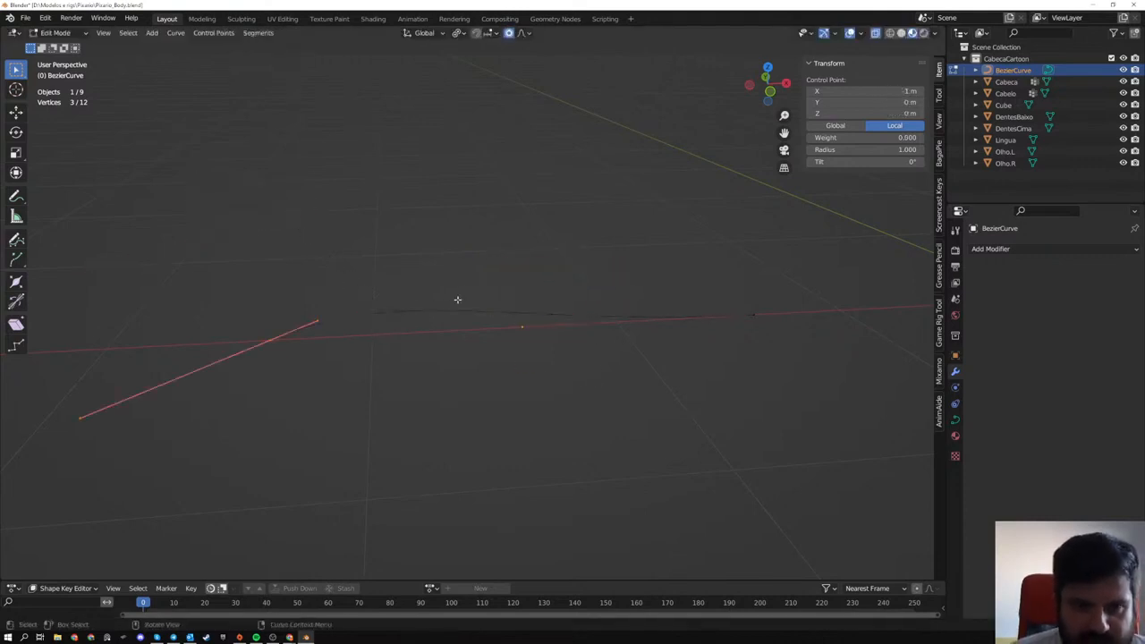
key("ctrl+z")
- Open the curve's Object Data properties, turn on the Screencast Keys display and test it by starting and stopping playback
left_click(955, 419)
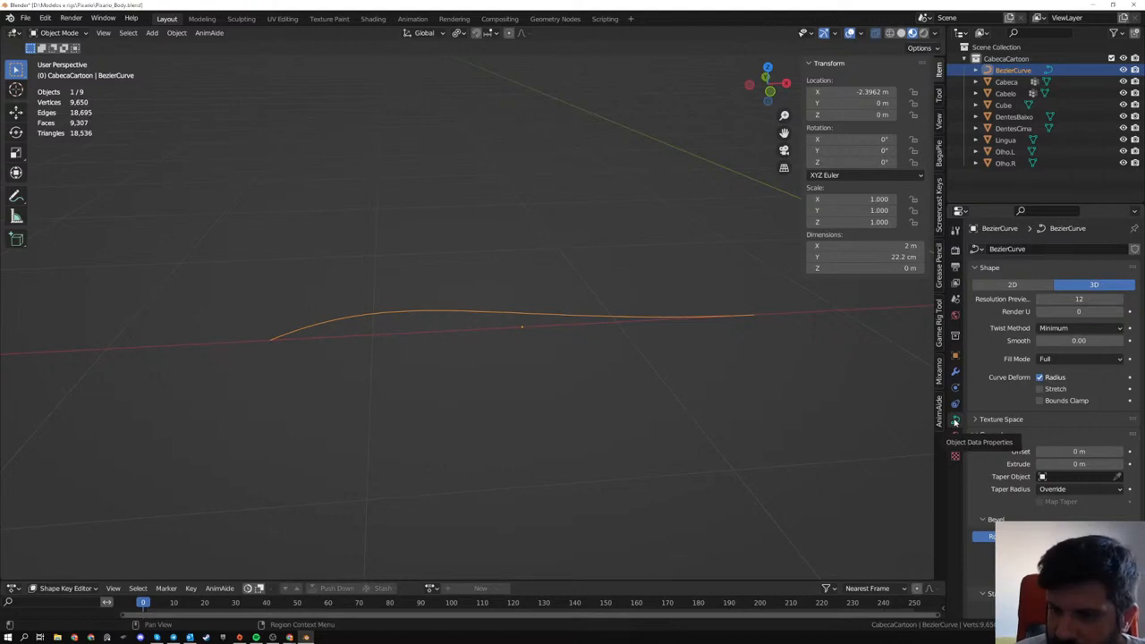
left_click(940, 206)
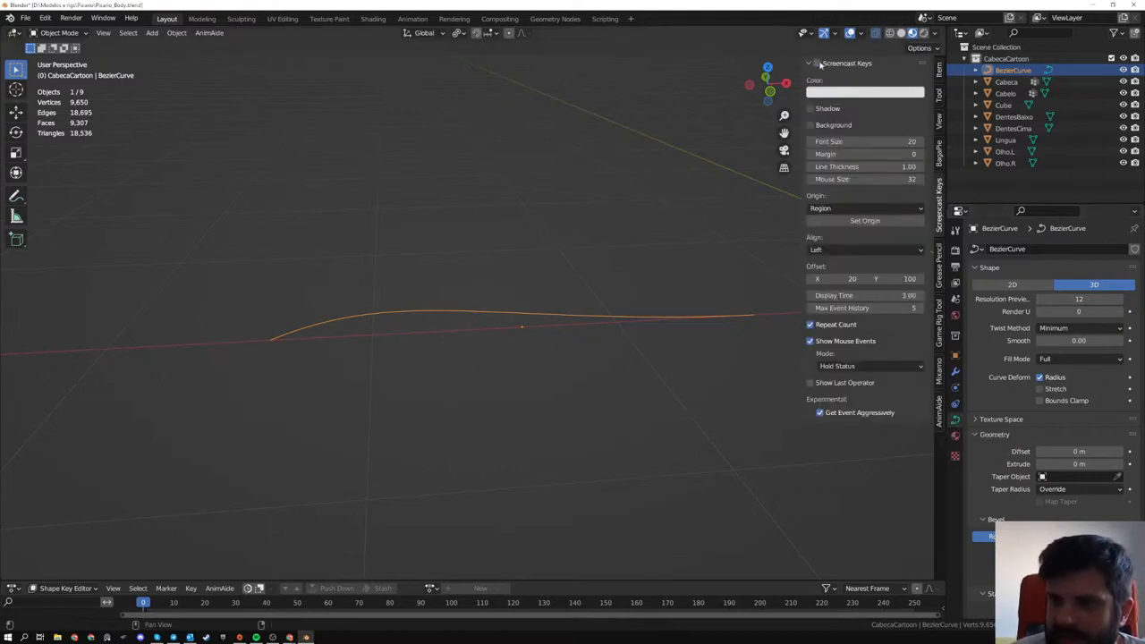
left_click(819, 64)
middle_click_drag(590, 301, 584, 316)
key("space")
key("space")
left_click(143, 606)
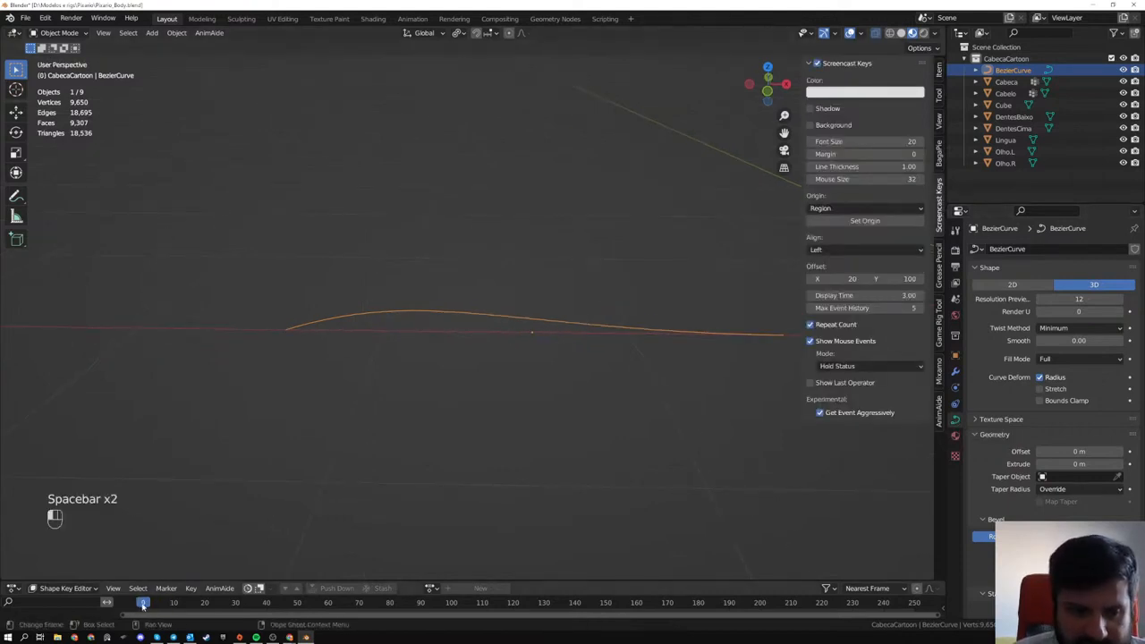
middle_click_drag(335, 450, 623, 328)
left_click(940, 69)
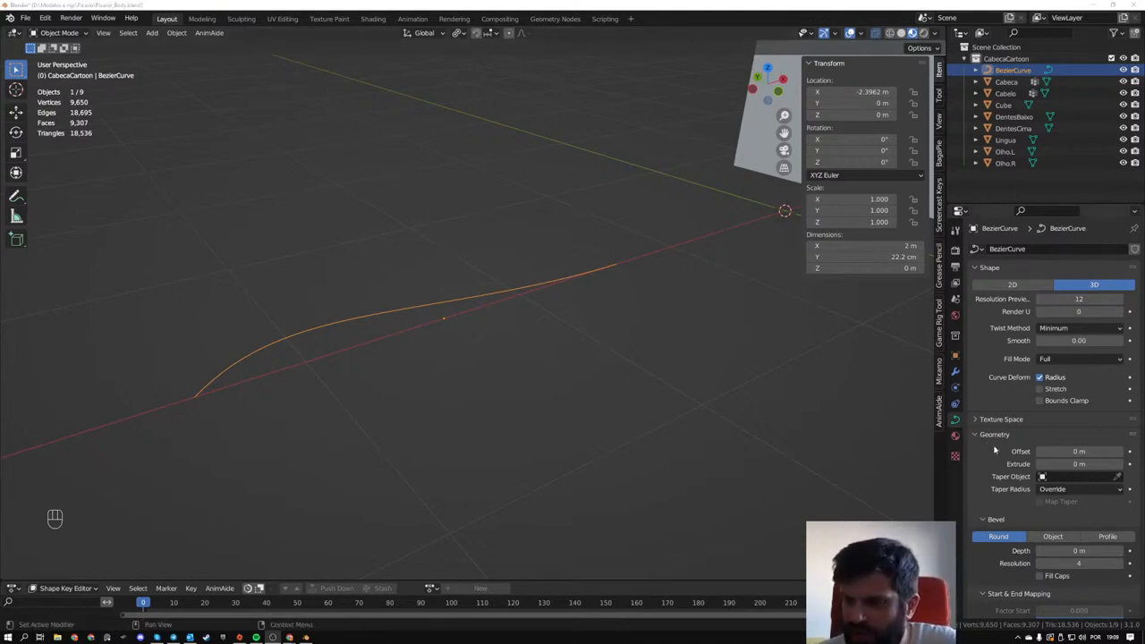
- Set the curve's round bevel depth to 27 cm and inspect the resulting tube
scroll(1019, 479, "down", 1)
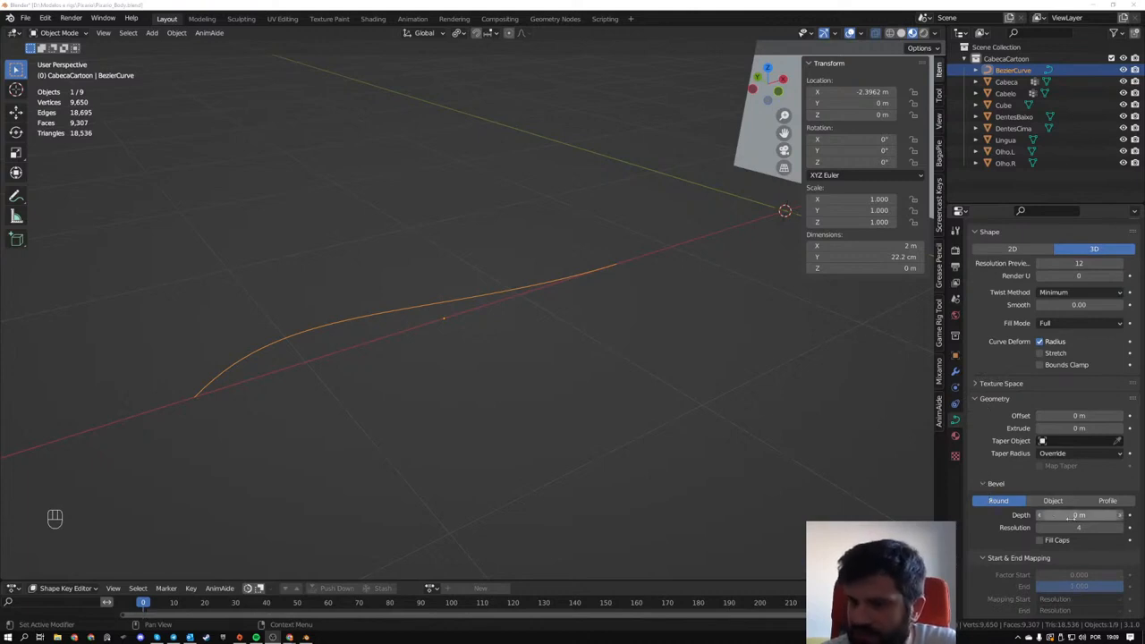
left_click_drag(1069, 516, 1118, 516)
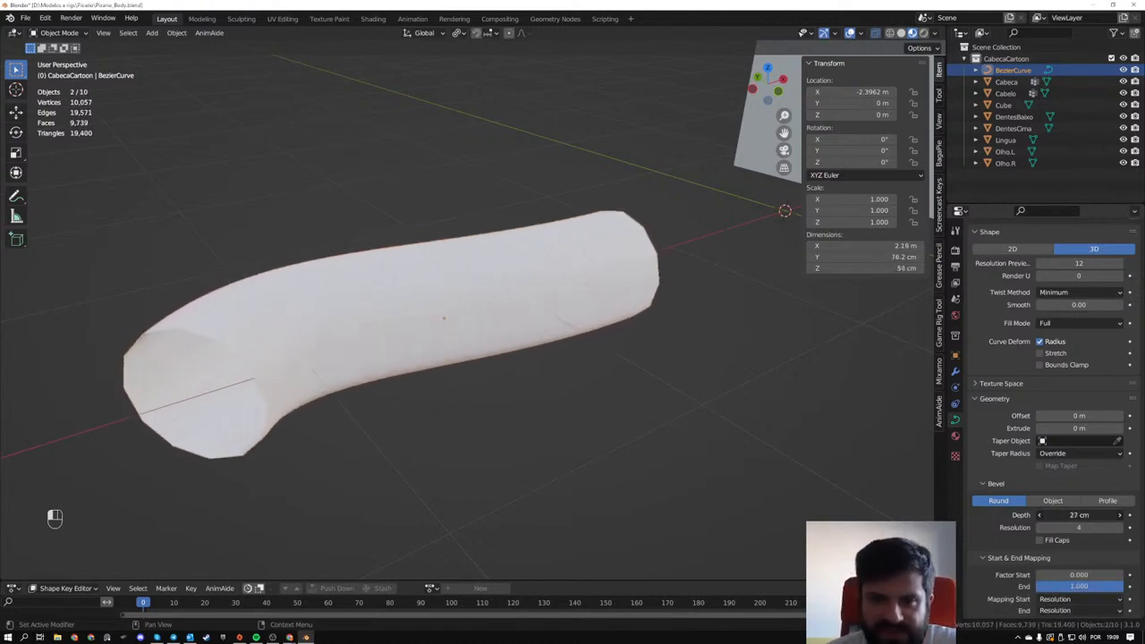
middle_click_drag(375, 268, 612, 270)
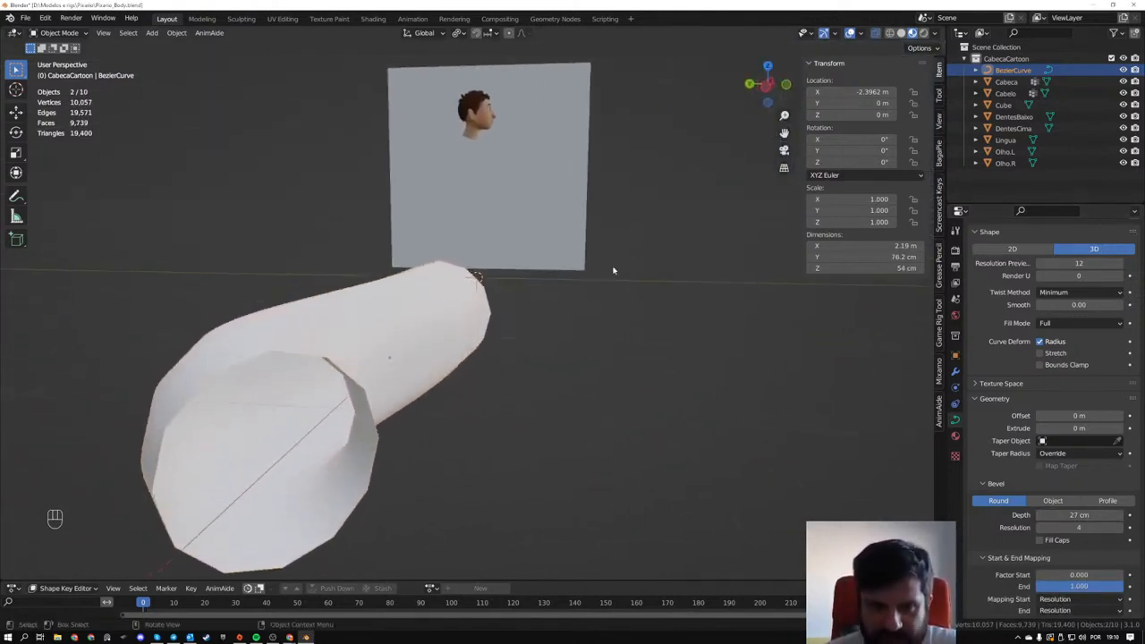
middle_click_drag(461, 270, 423, 361)
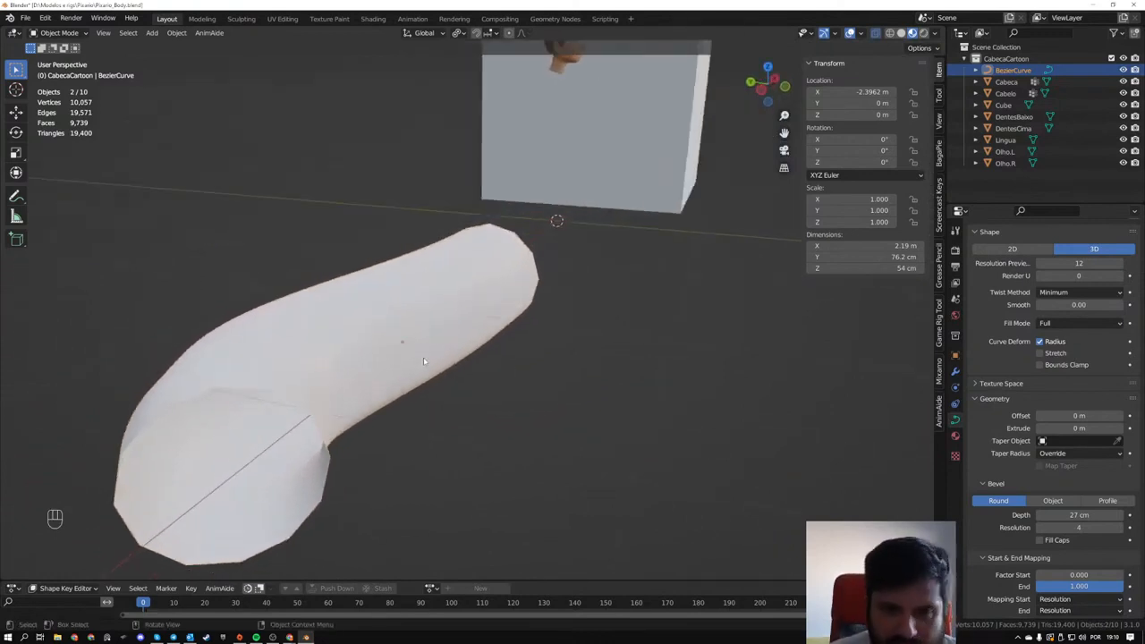
- Enter Edit Mode on the tube and select the control point at its open near end
key("Tab")
middle_click_drag(288, 391, 225, 417)
left_click(120, 352)
left_click_drag(156, 349, 255, 424)
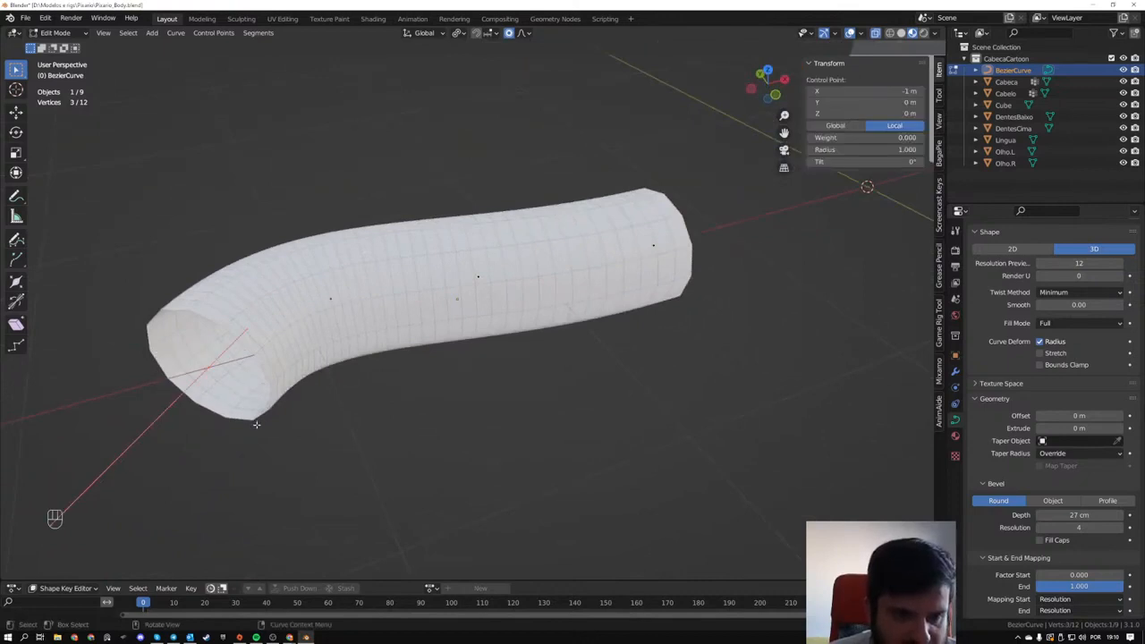
key("s")
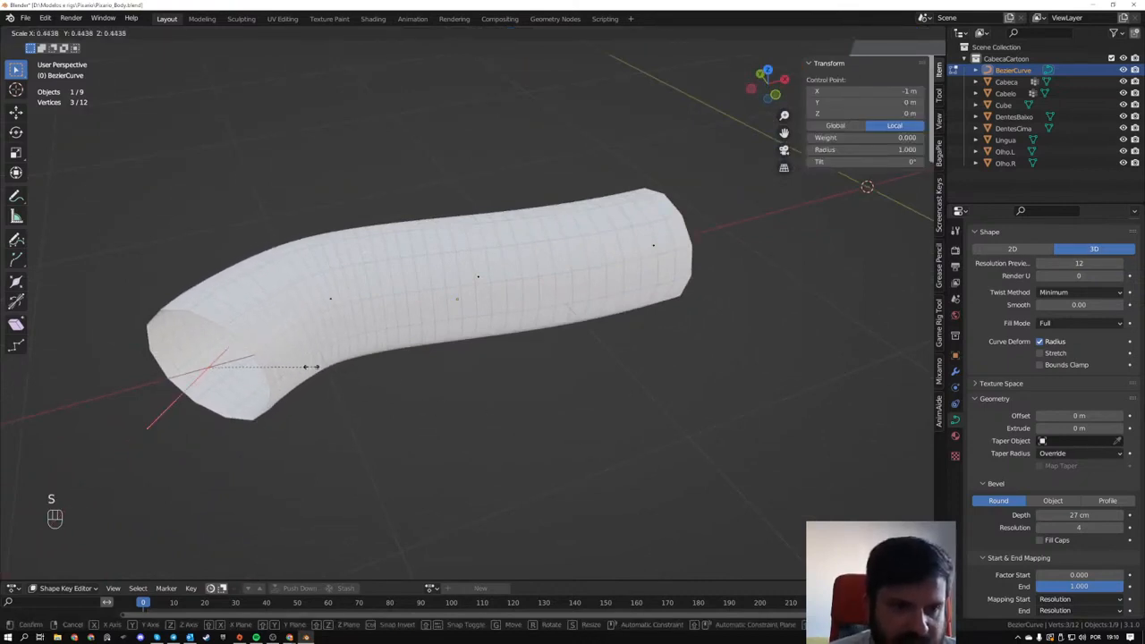
left_click(458, 435)
key("alt+s")
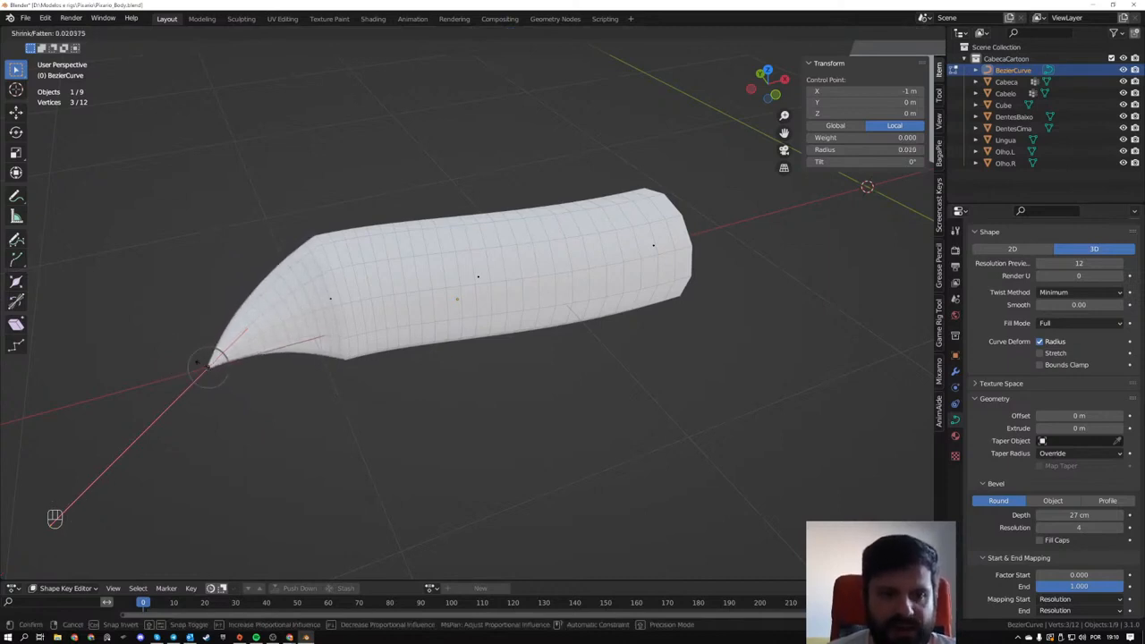
right_click(370, 442)
- Shrink the radius to 0 at both end control points so the tube tapers to a point at each end
key("alt+s")
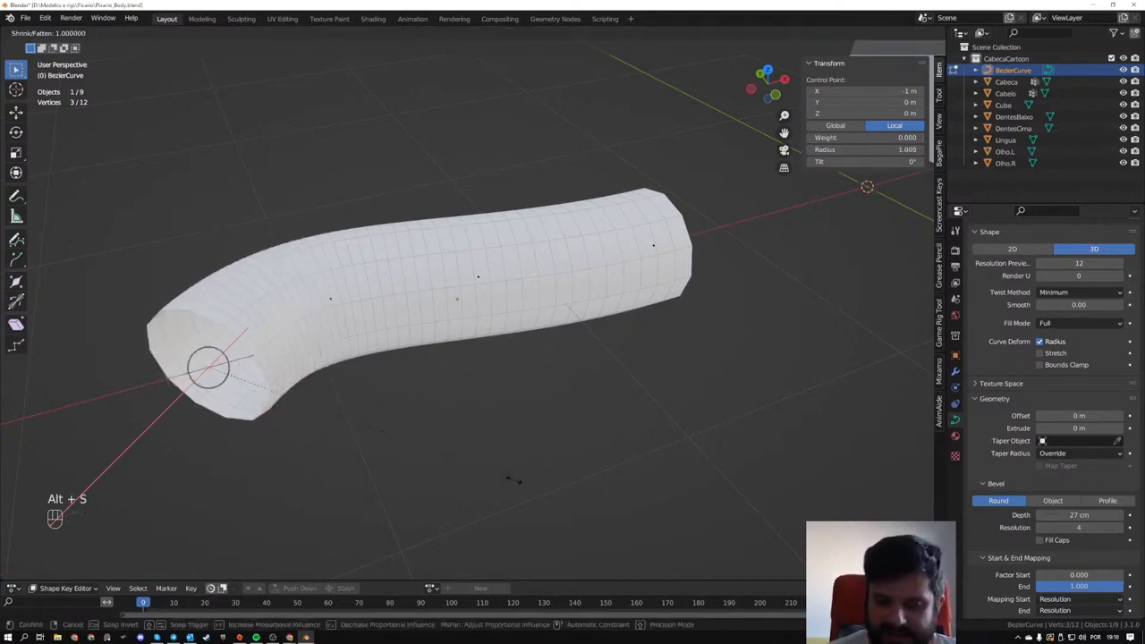
key("KP_0")
key("KP_Enter")
middle_click_drag(410, 366, 483, 362)
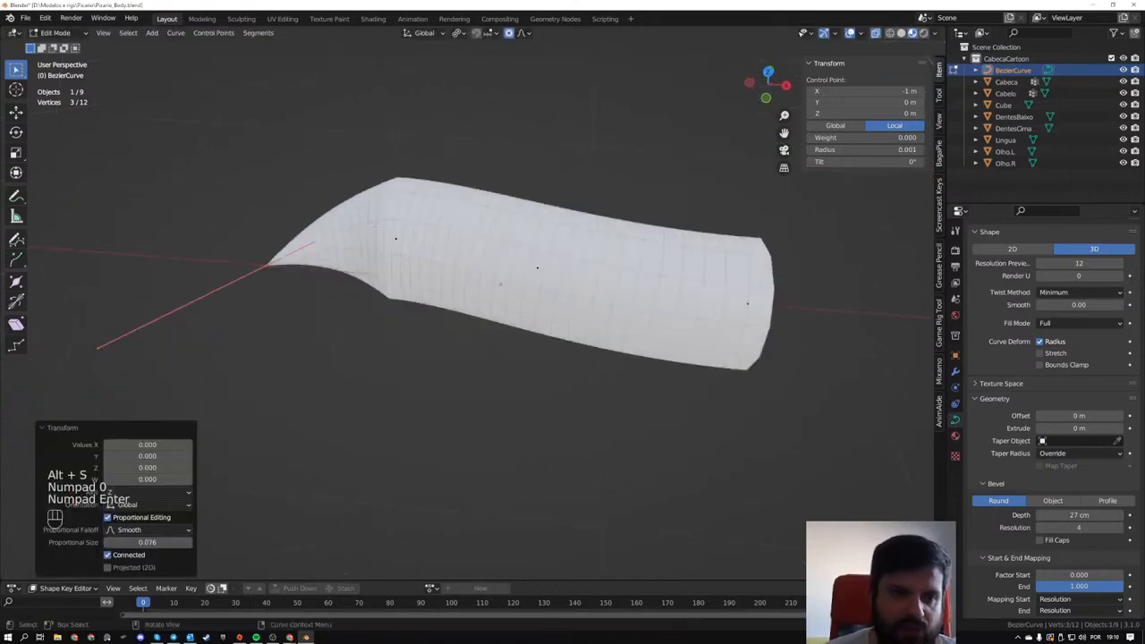
key("ctrl+z")
middle_click_drag(762, 362, 686, 437)
key("alt+s")
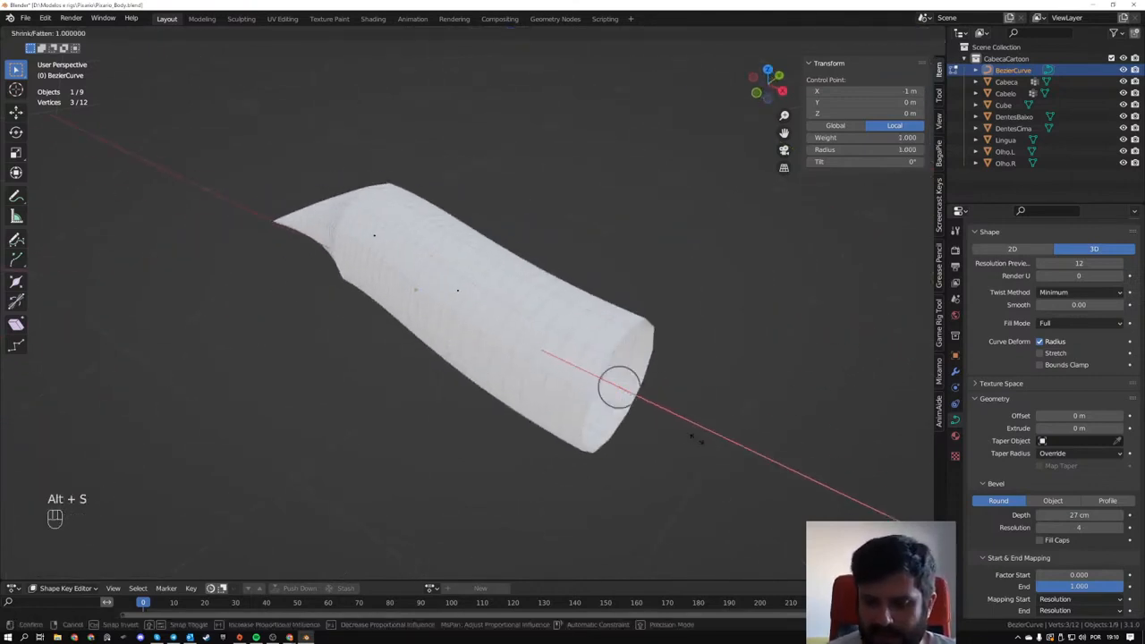
key("KP_0")
key("KP_Enter")
middle_click_drag(695, 437, 643, 299)
- Shrink the radius of the two middle control points to about 0.52 and 0.64
left_click_drag(317, 323, 372, 382)
key("alt+s")
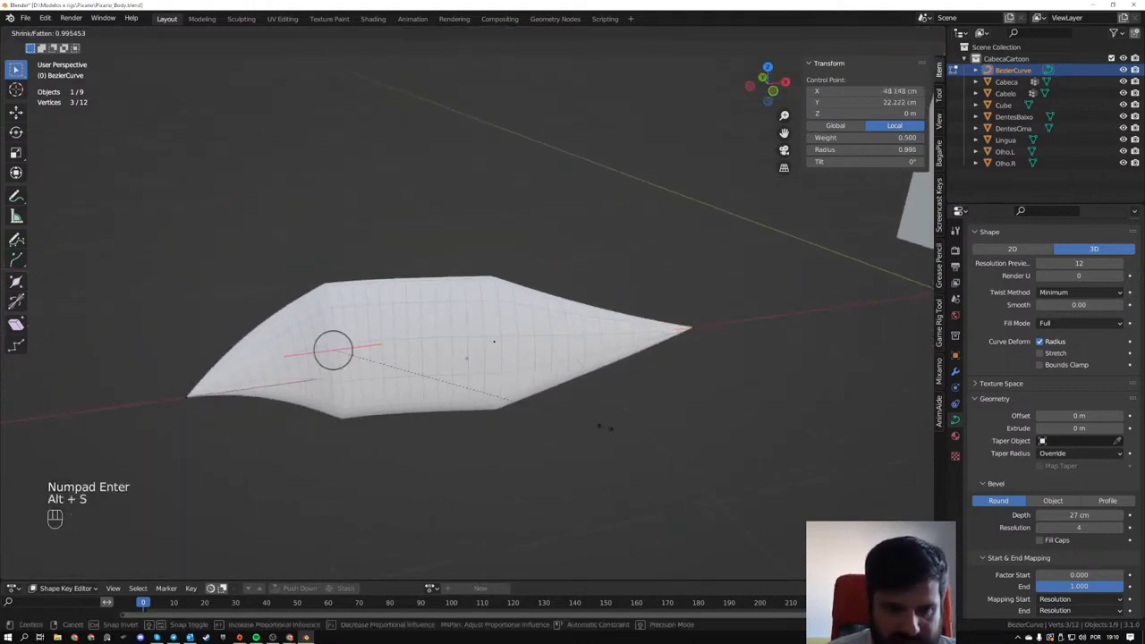
left_click(475, 389)
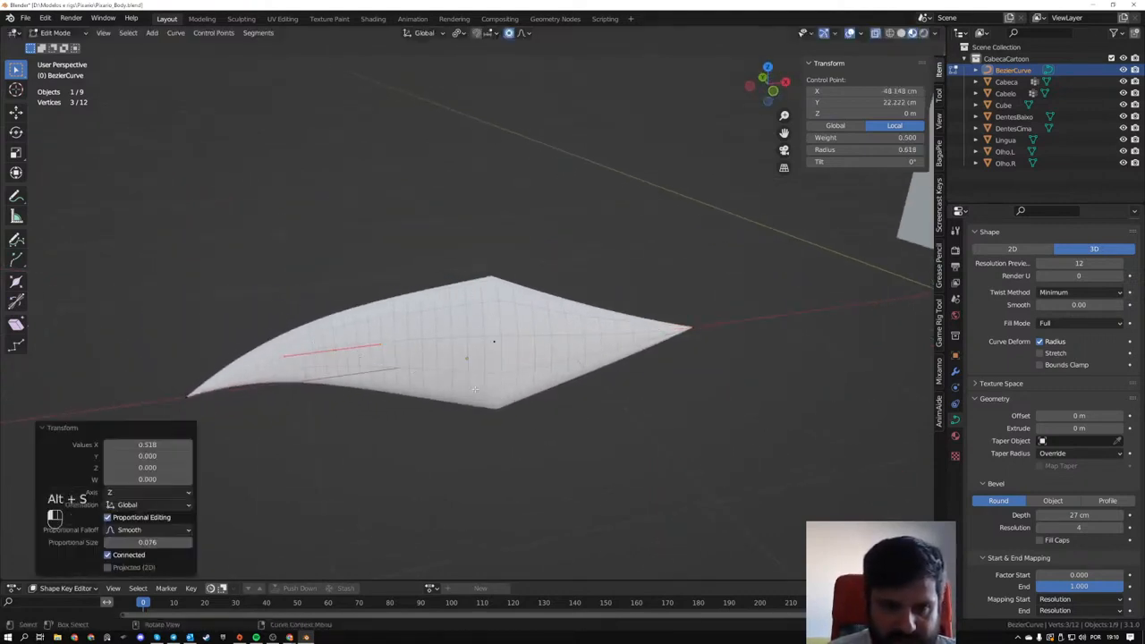
left_click(493, 340)
key("alt+s")
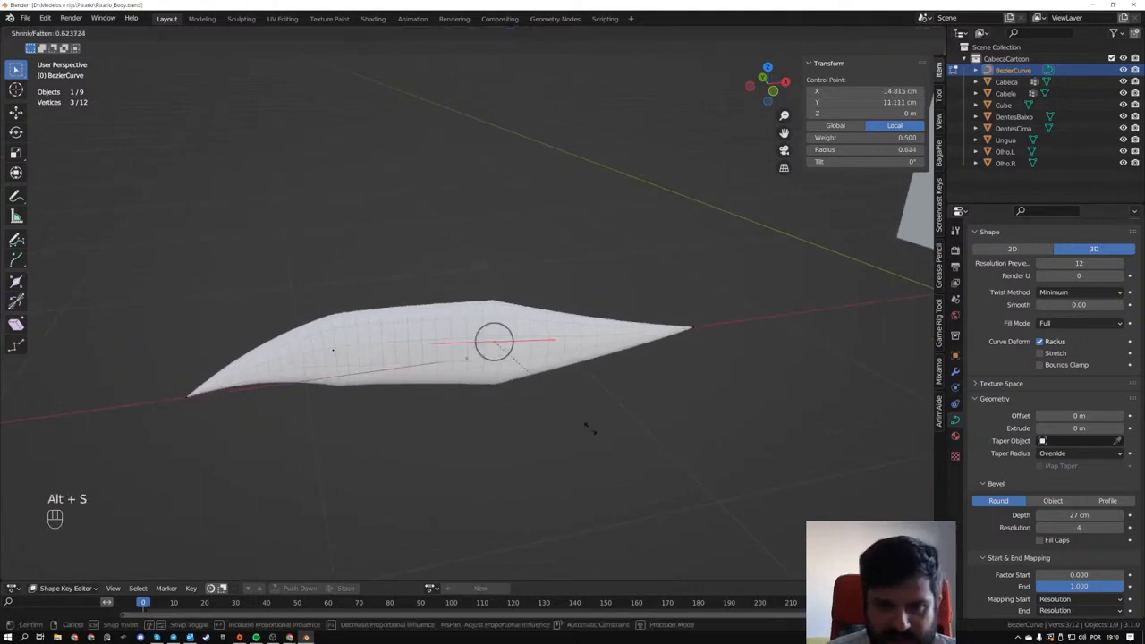
left_click(593, 432)
- Lower the curve's preview resolution to 4
middle_click_drag(546, 418, 317, 305)
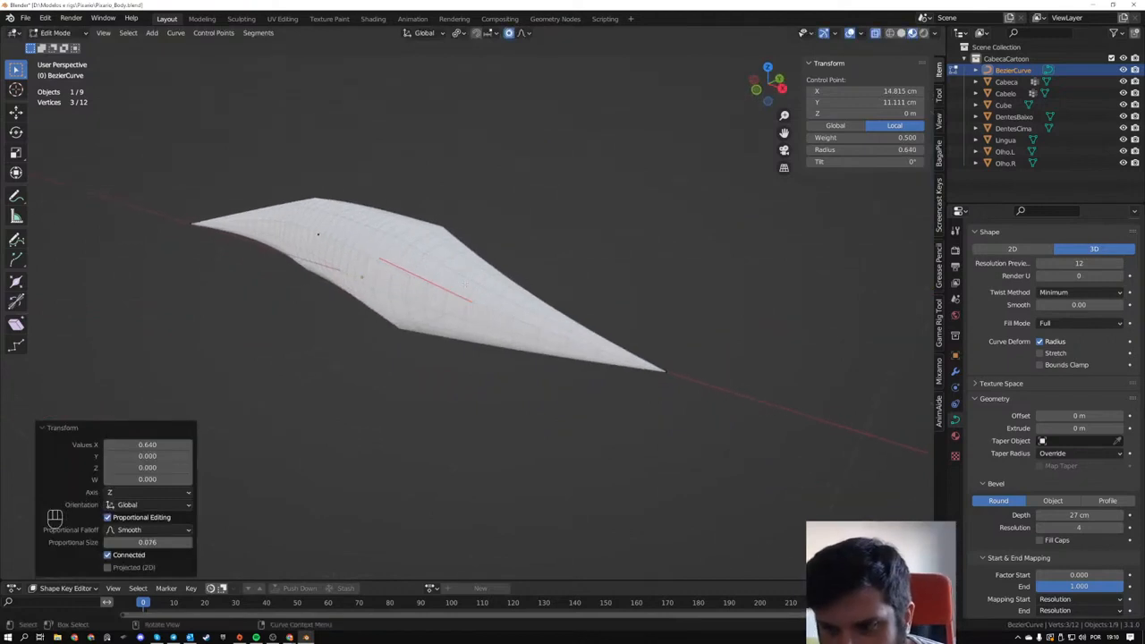
scroll(1069, 295, "up", 2)
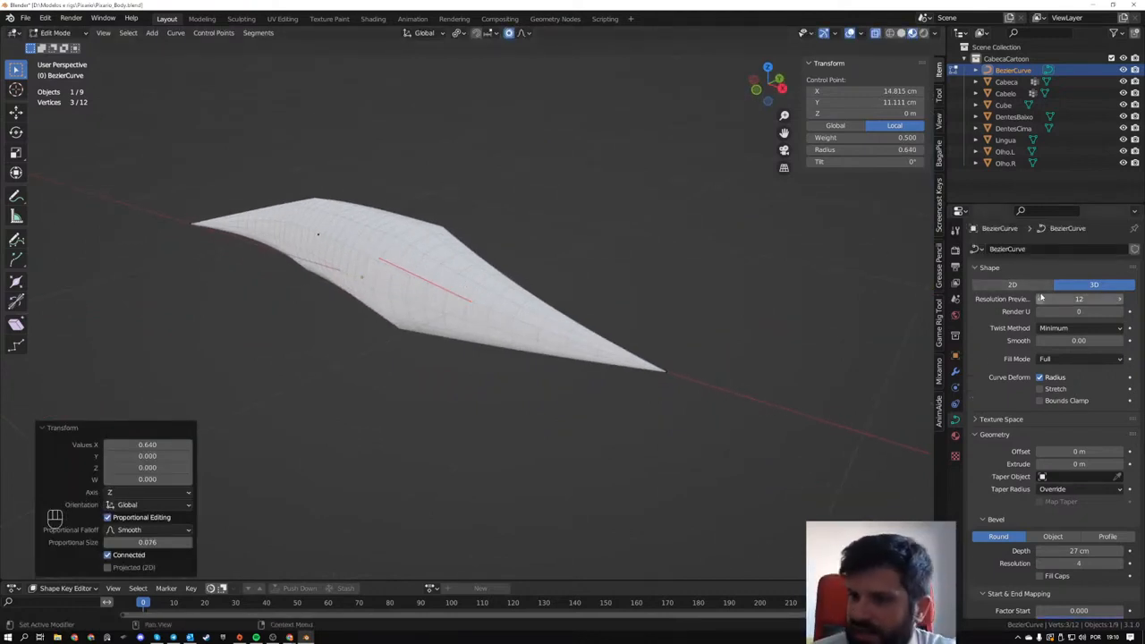
mouse_move(1076, 298)
left_mouse_down()
mouse_move(1109, 299)
mouse_move(1066, 299)
mouse_move(1077, 298)
left_mouse_up()
- Raise the selected middle control point about 16 cm
middle_click_drag(572, 288, 657, 250)
key("g")
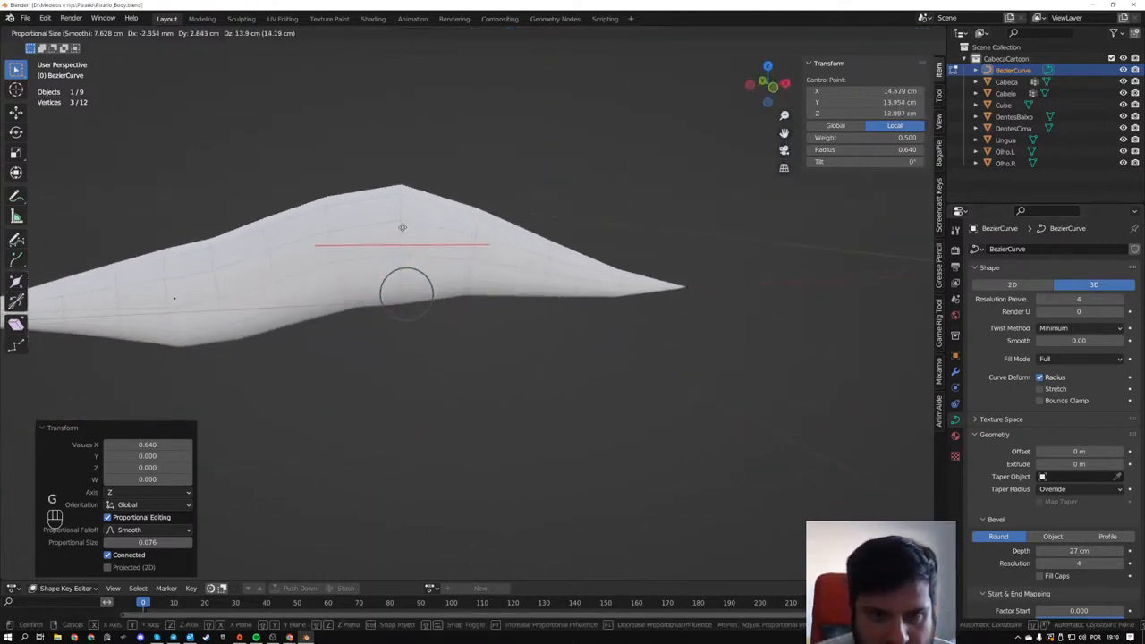
left_click(402, 220)
scroll(340, 241, "down", 2)
- Raise the other middle control point about 11 cm, rotate it about -18° and shift it slightly further up
left_click(273, 307)
key("g")
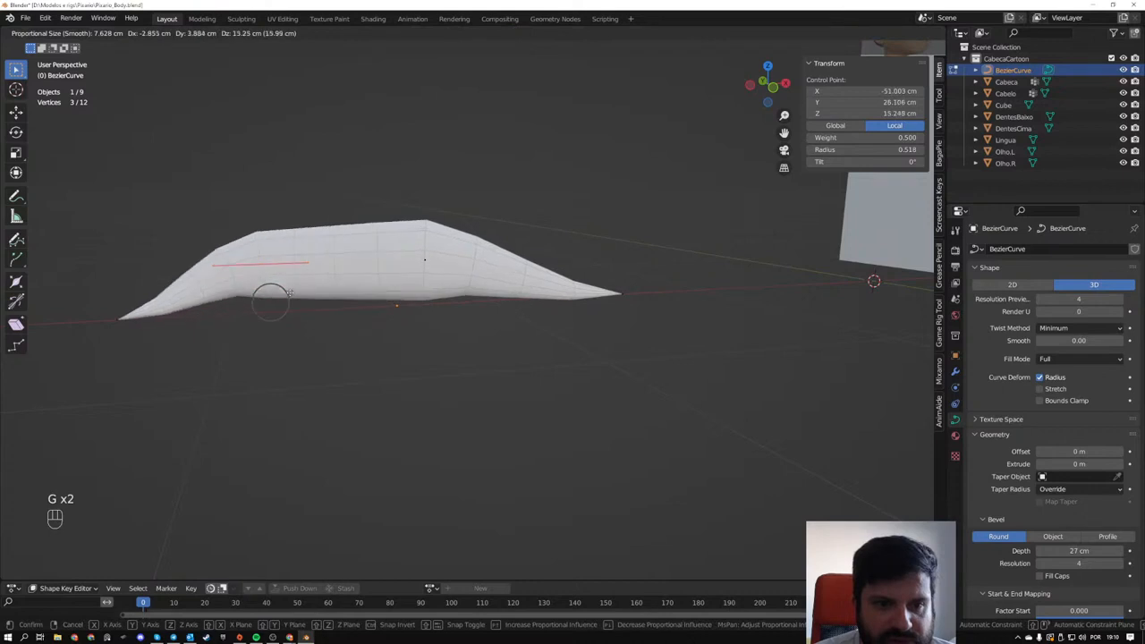
left_click(300, 304)
key("r")
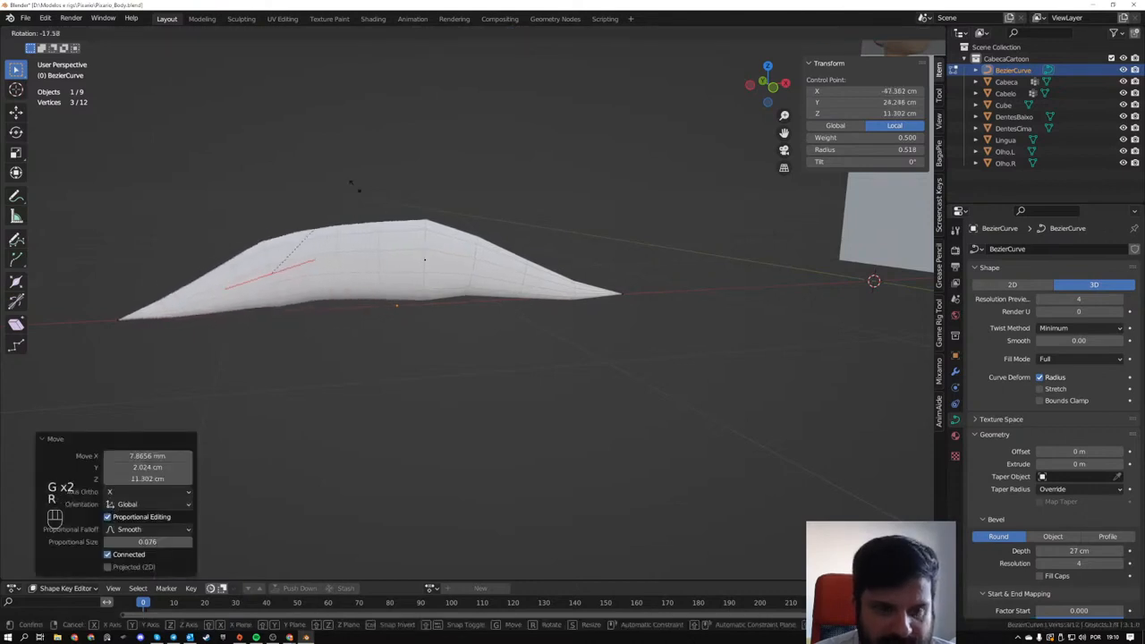
left_click(358, 181)
key("g")
left_click(346, 173)
- Rotate the pointed end control point farthest from the world origin to steepen the strand's rise there
left_click_drag(98, 270, 146, 344)
key("r")
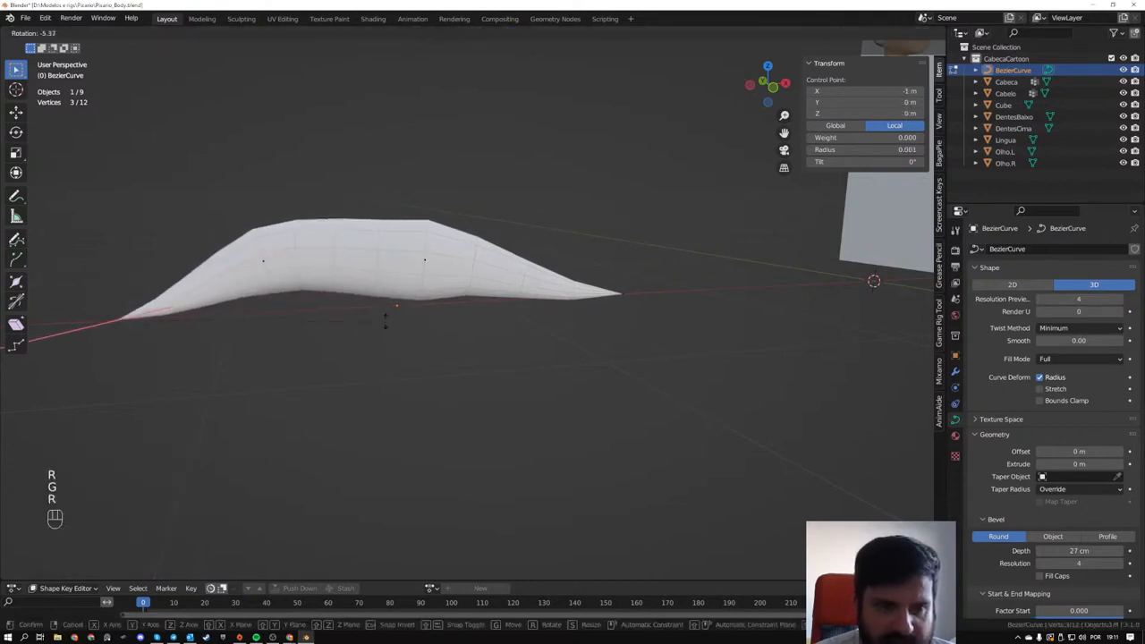
left_click(294, 227)
middle_click_drag(302, 236, 338, 236)
- Rotate the end control point nearest the world origin about 22° and move it about 6 cm inward and 7 cm down
left_click_drag(545, 252, 684, 357)
key("r")
left_click(669, 408)
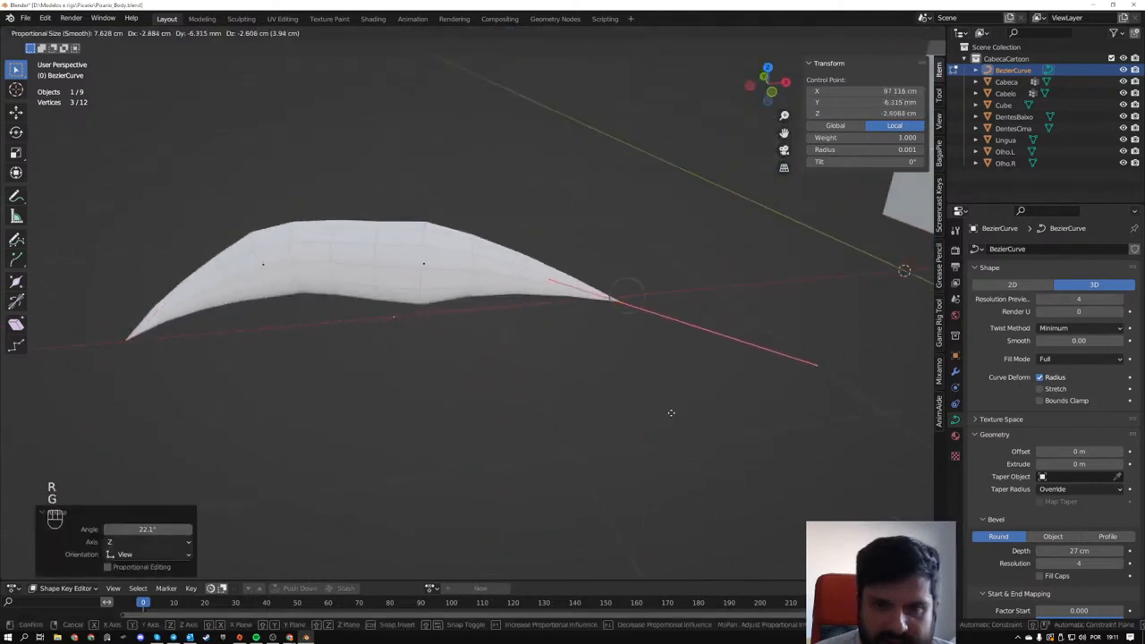
key("g")
left_click(733, 322)
middle_click_drag(733, 321, 650, 315)
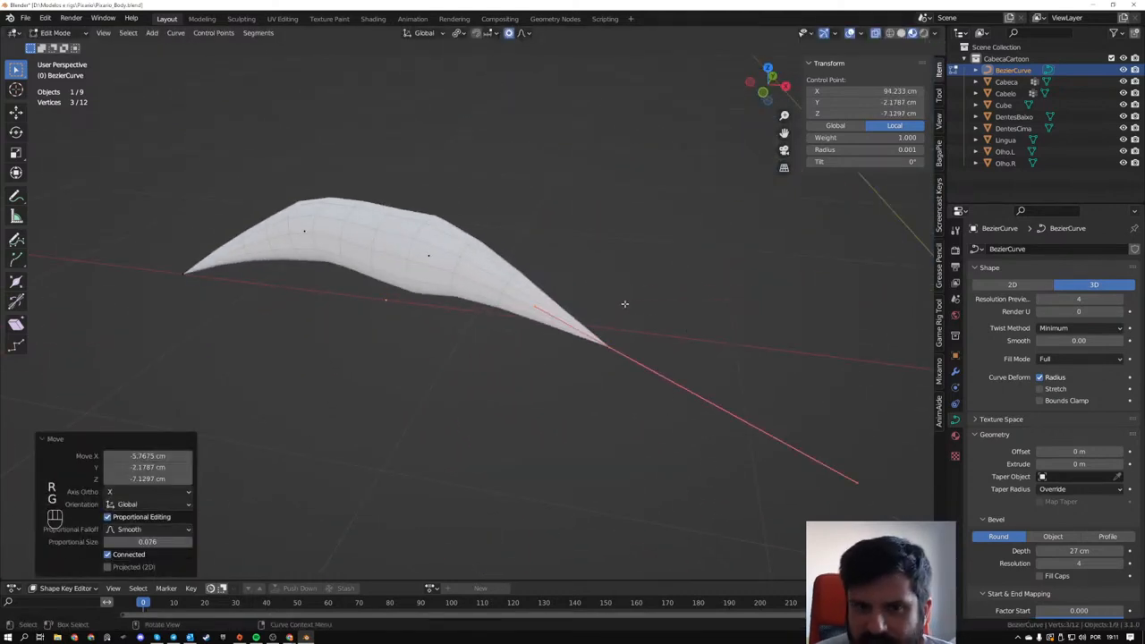
- Raise the middle control point nearer the world origin by about 1.7 cm
left_click(428, 255)
key("g")
left_click(464, 296)
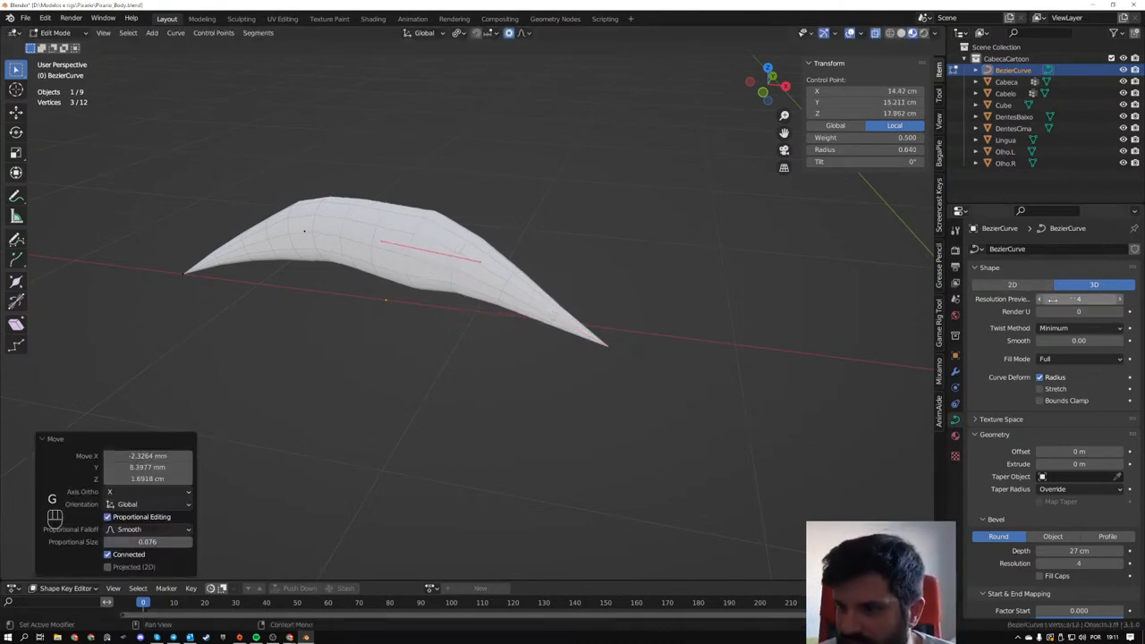
- Examine the cartoon head's hair up close from several distances
scroll(641, 329, "down", 5)
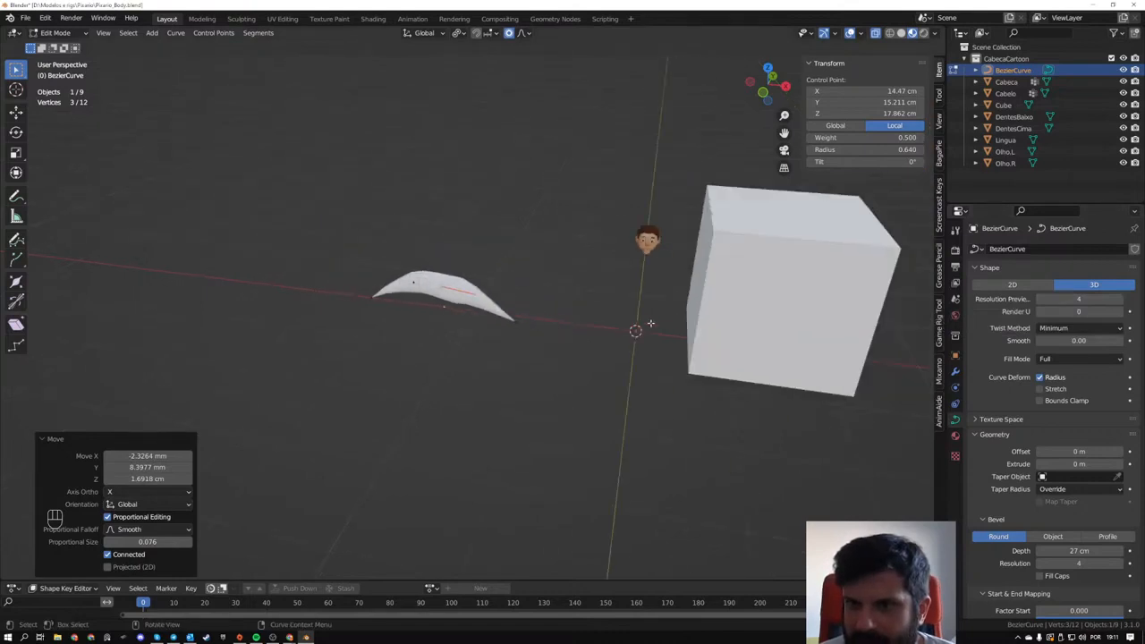
middle_click_drag(642, 327, 568, 335)
scroll(569, 335, "up", 5)
middle_click_drag(615, 272, 531, 340, "shift")
scroll(462, 355, "up", 3)
scroll(433, 359, "down", 1)
scroll(531, 341, "down", 2)
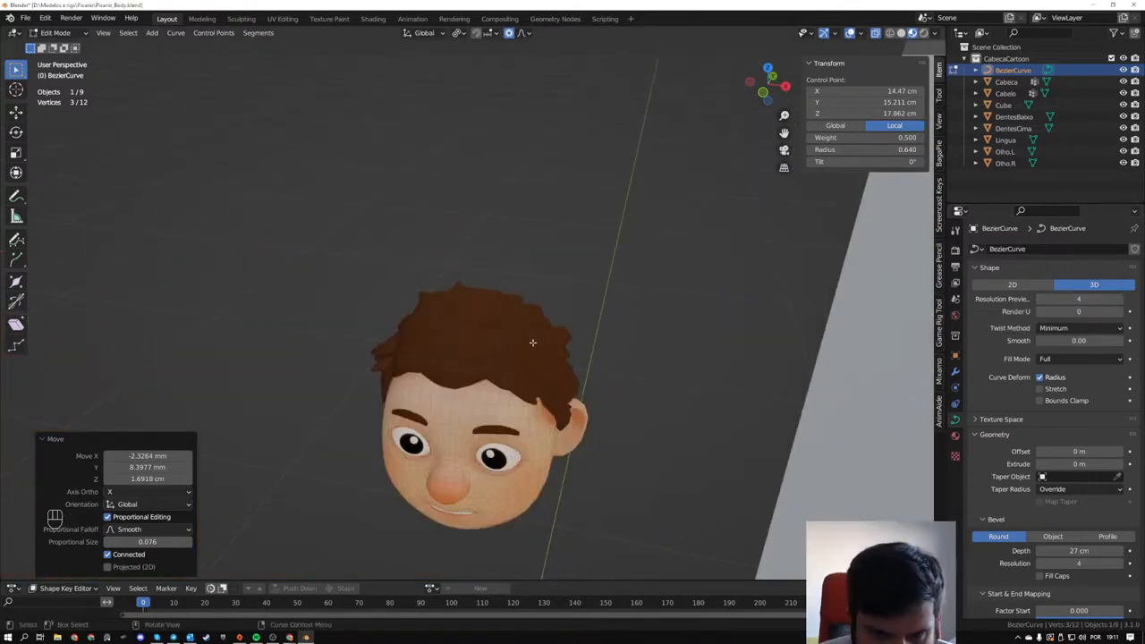
scroll(532, 341, "up", 1)
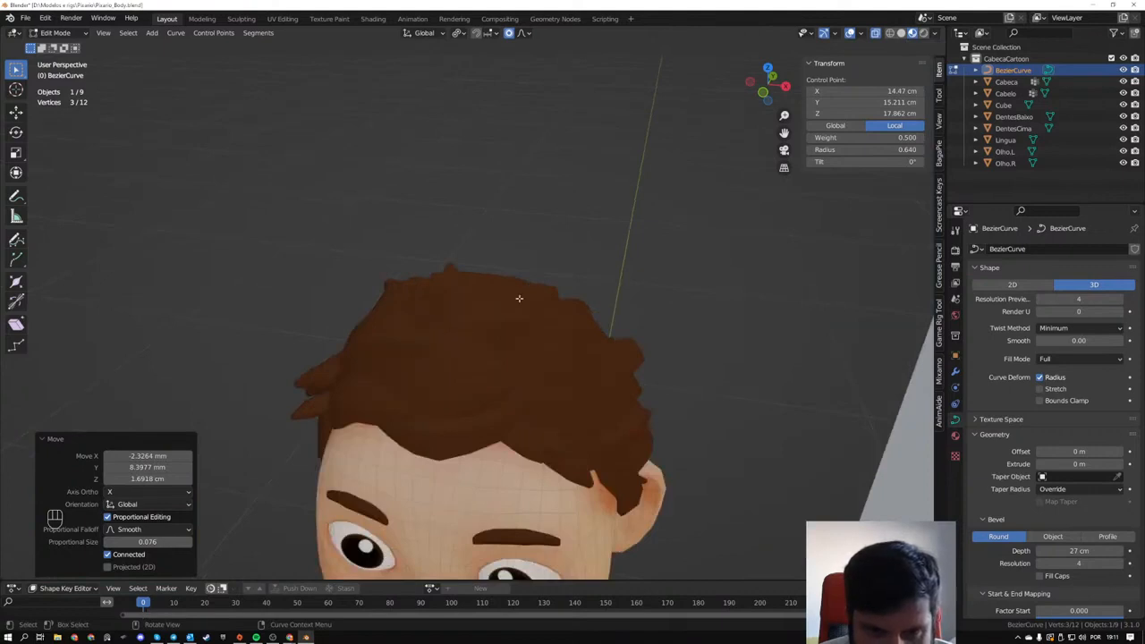
- Try a Decimate modifier on the hair strand curve with a ratio of about 0.49, and remove the modifier
scroll(458, 366, "down", 6)
middle_click_drag(315, 412, 674, 276, "shift")
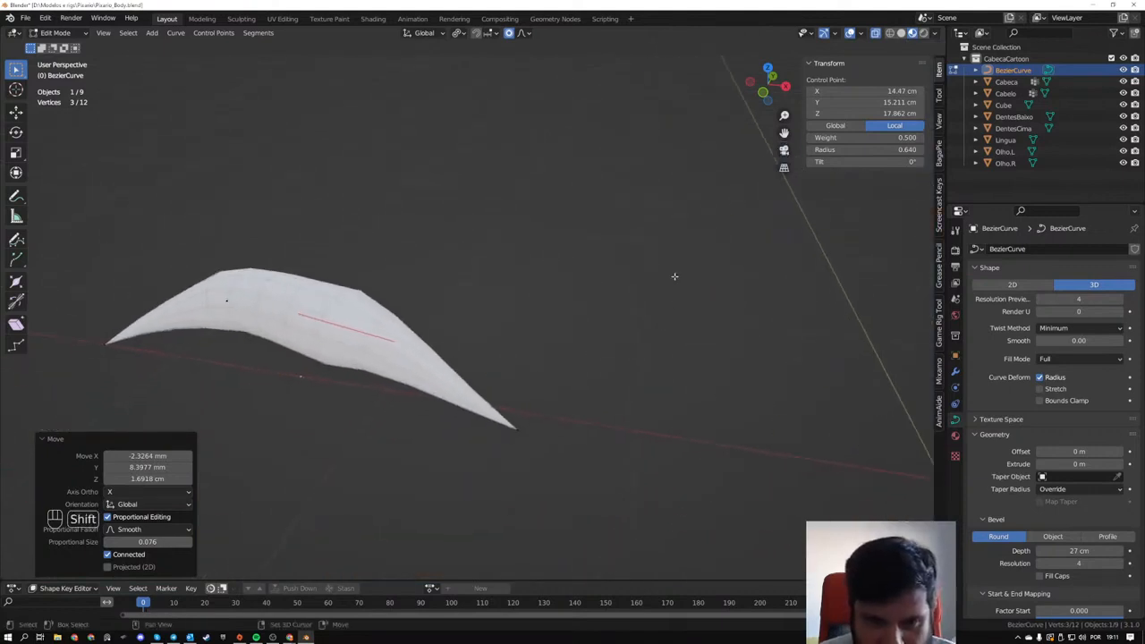
scroll(674, 277, "up", 3)
middle_click_drag(177, 283, 445, 275, "shift")
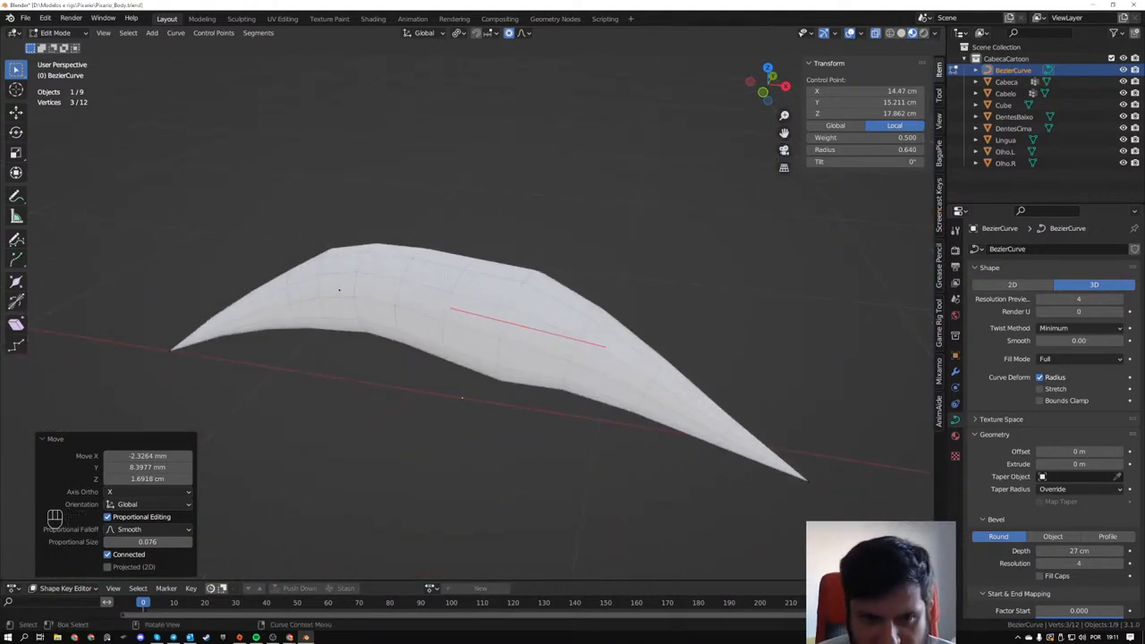
left_click(954, 371)
left_click(993, 249)
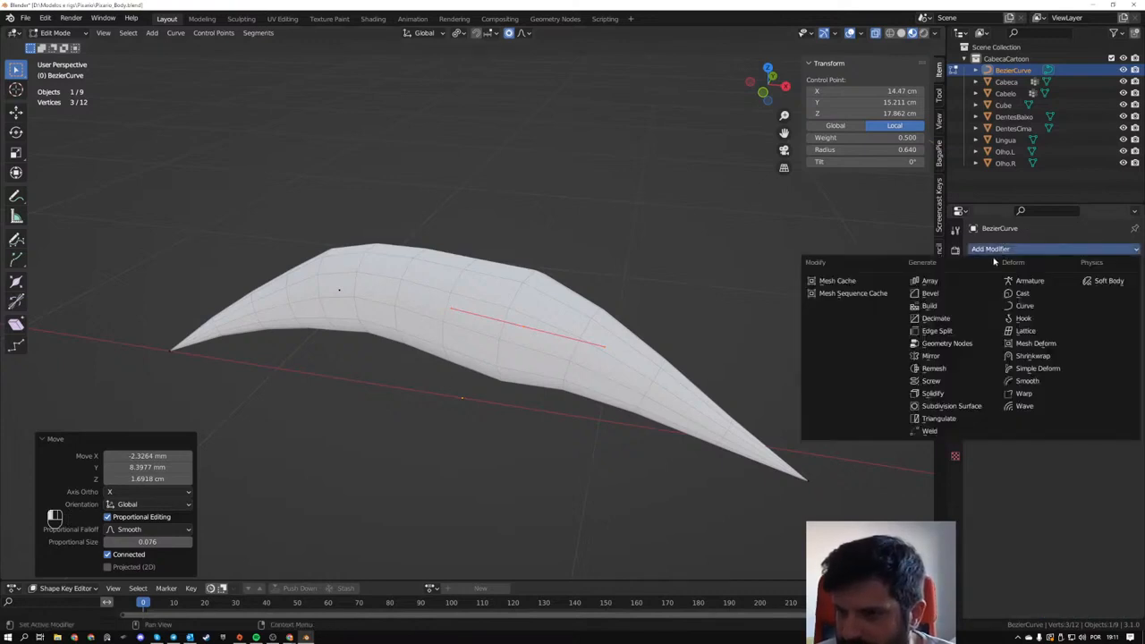
left_click(988, 319)
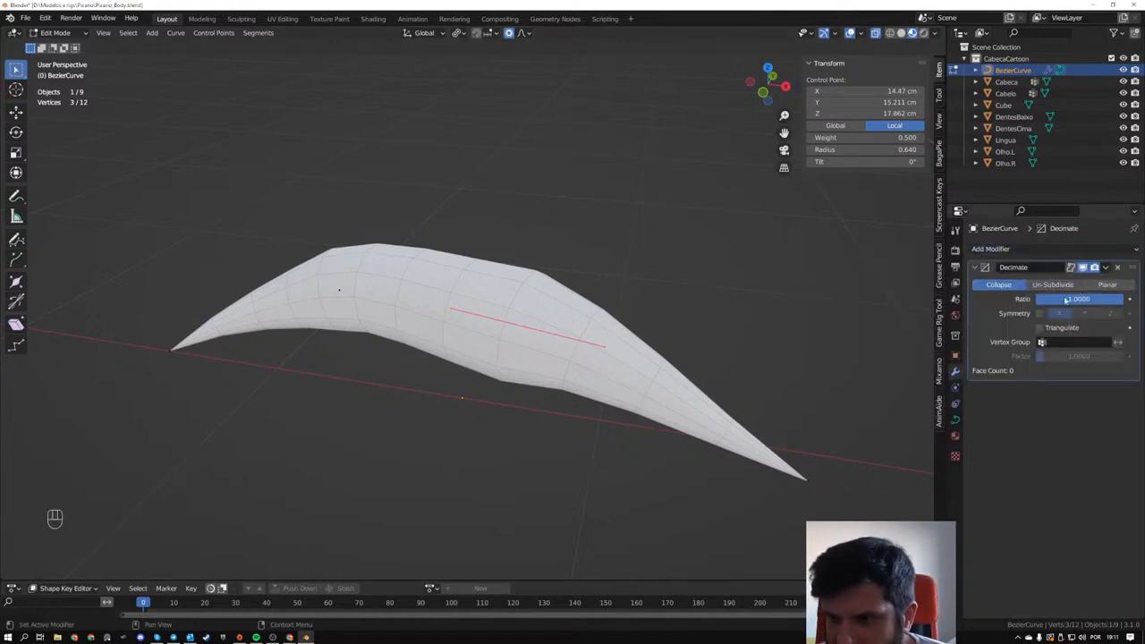
left_click_drag(1065, 300, 1060, 299)
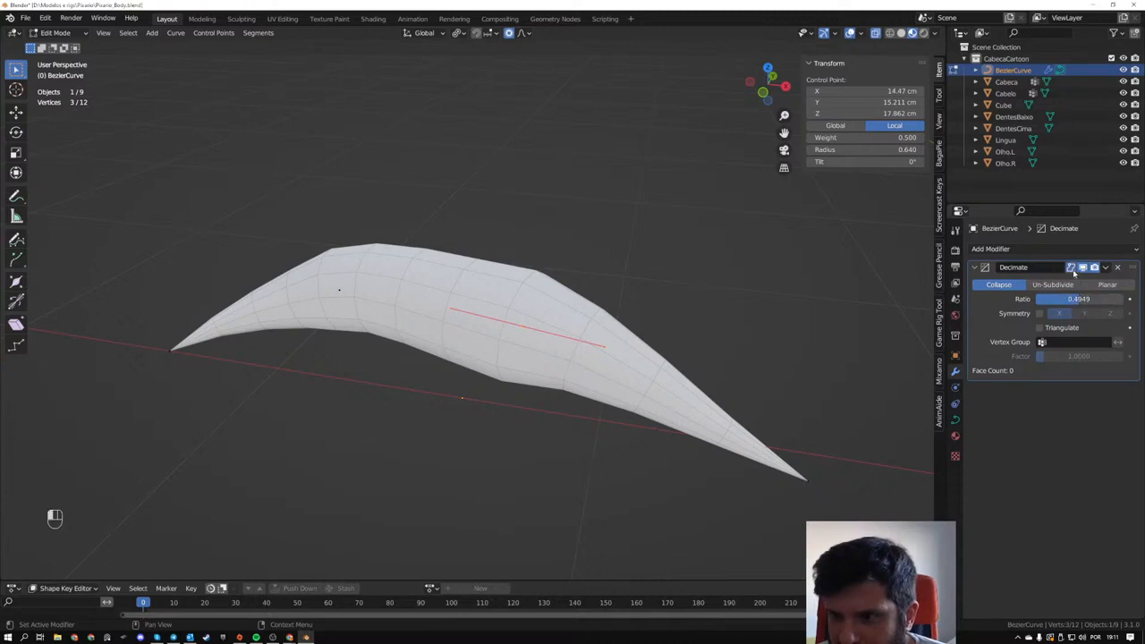
left_click(1117, 266)
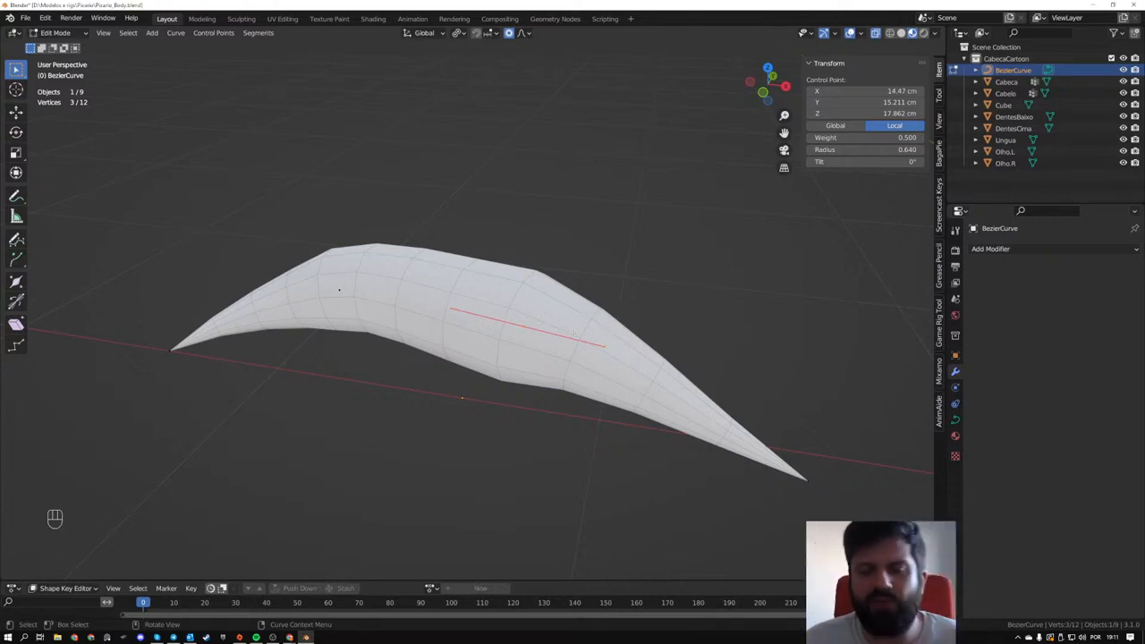
- Switch the strand's bevel to a custom profile and bend the profile curve inward for a star-like cross-section
middle_click_drag(465, 313, 506, 322)
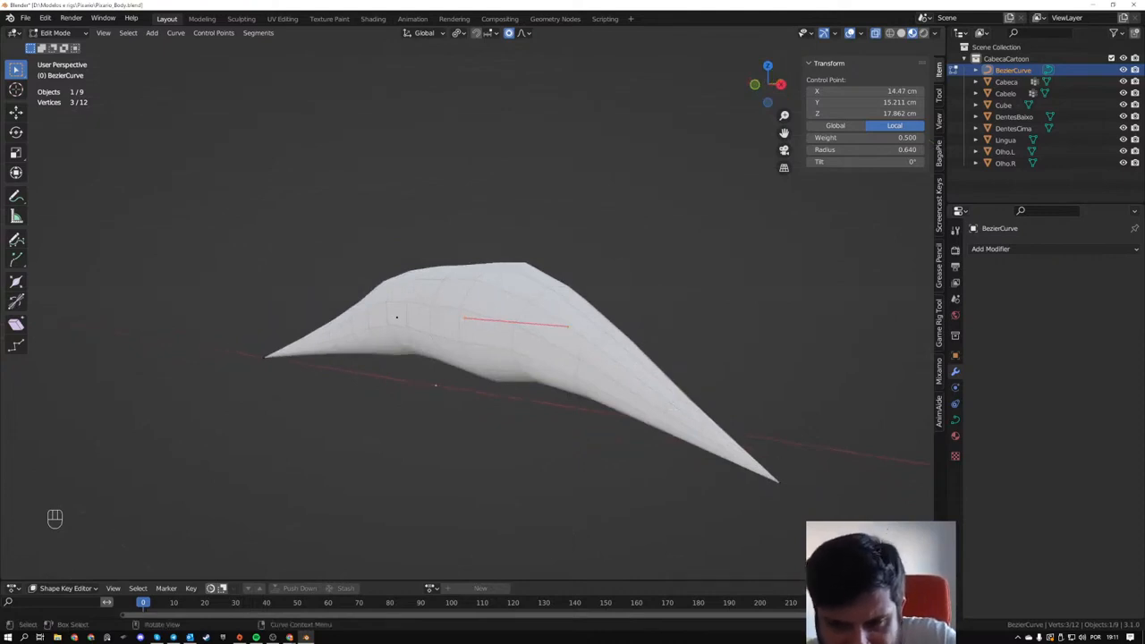
left_click(954, 419)
scroll(1031, 410, "down", 1)
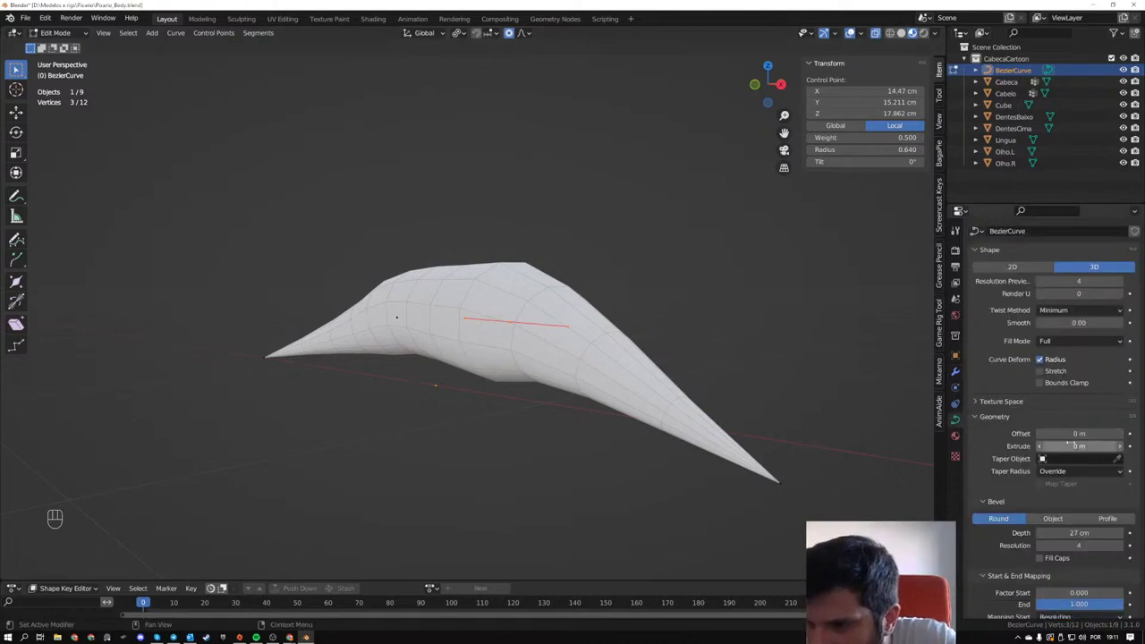
scroll(1057, 460, "down", 2)
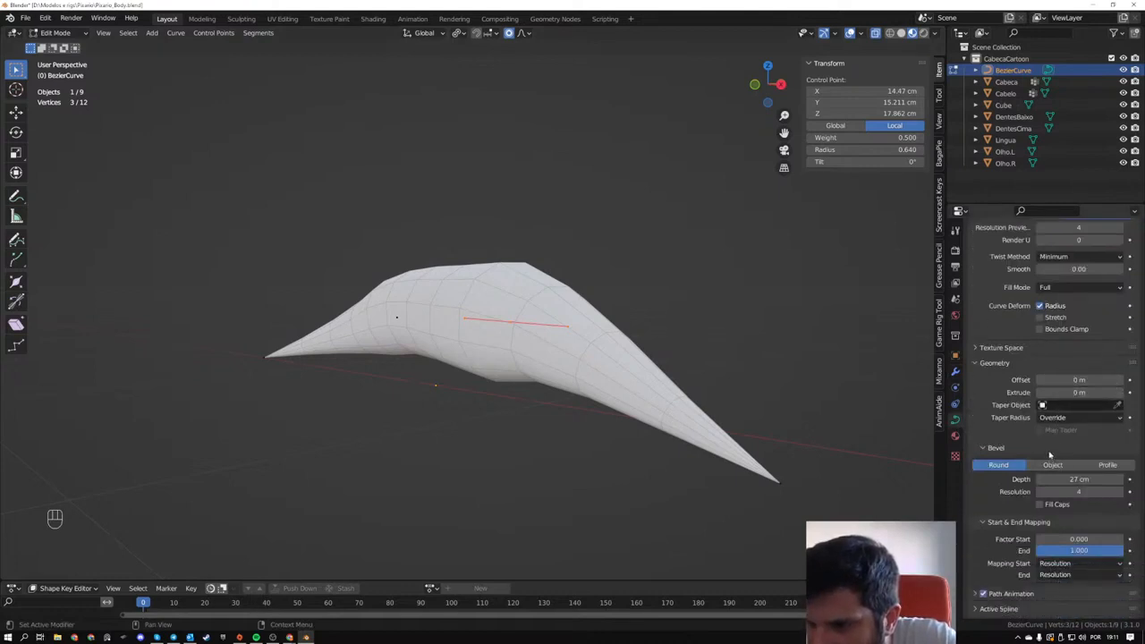
scroll(441, 344, "down", 3)
middle_click_drag(441, 345, 480, 380)
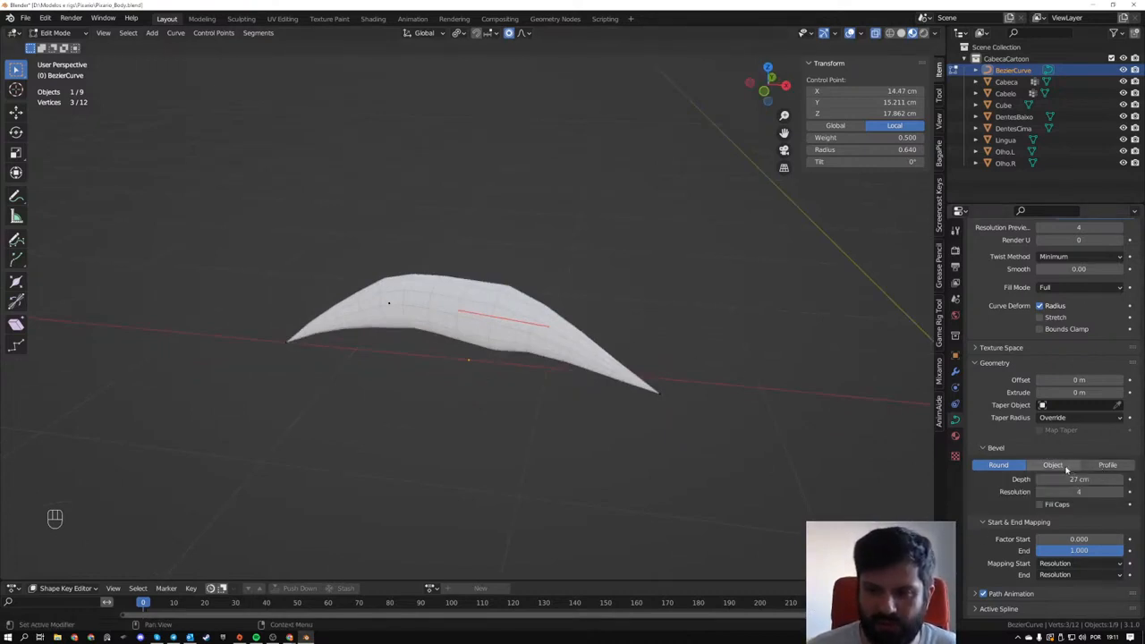
left_click(1105, 465)
scroll(986, 518, "down", 3)
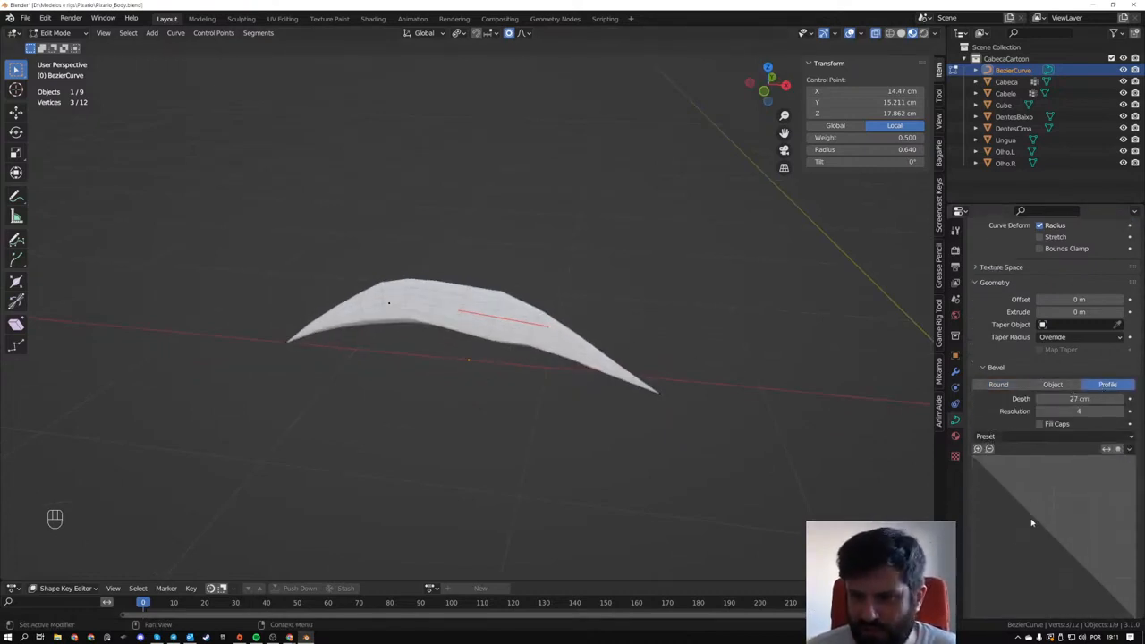
mouse_move(1030, 524)
left_mouse_down()
mouse_move(1058, 491)
mouse_move(1018, 524)
left_mouse_up()
middle_click_drag(572, 394, 469, 351)
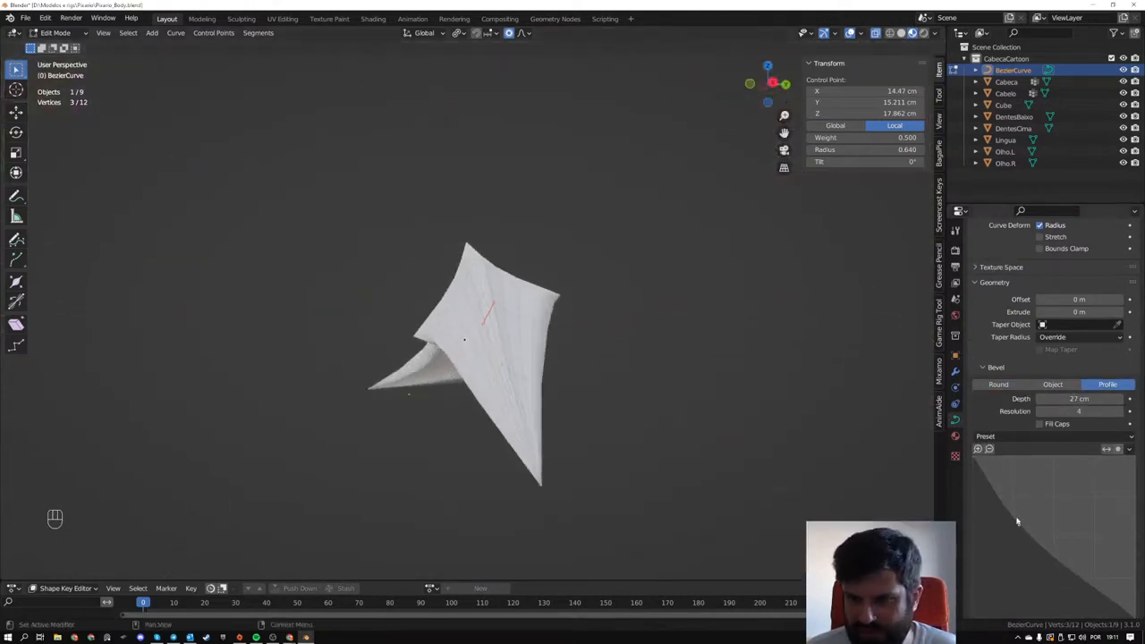
- Pull the bevel profile's middle point outward to about X 0.746, Y 0.751 to round the cross-section
left_click_drag(1018, 524, 1089, 494)
scroll(1077, 499, "down", 3)
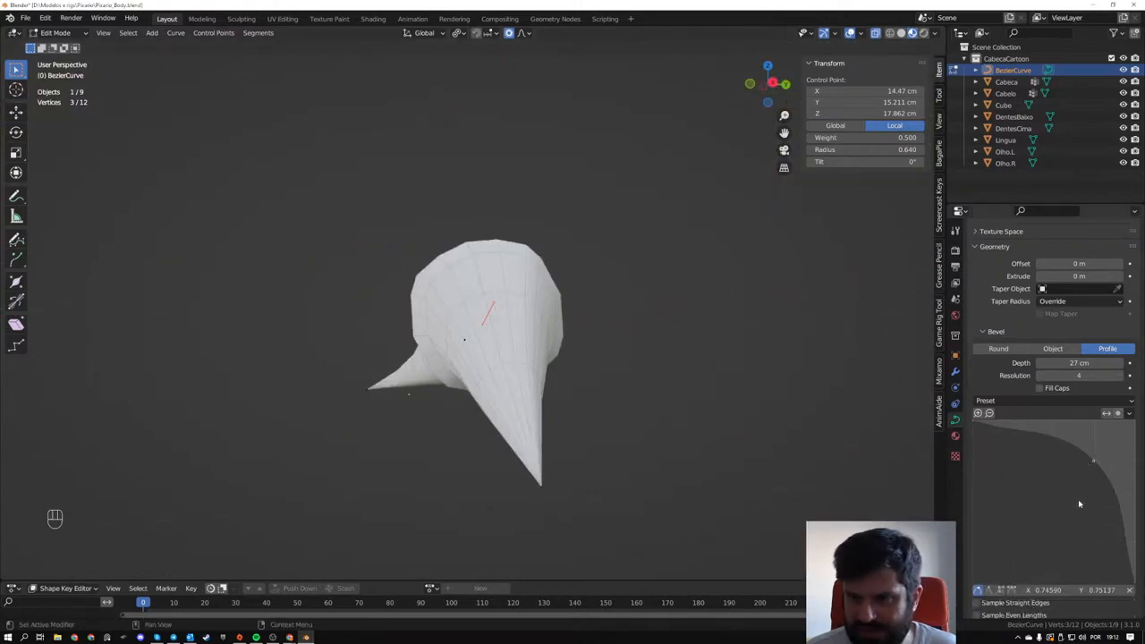
scroll(1022, 552, "down", 4)
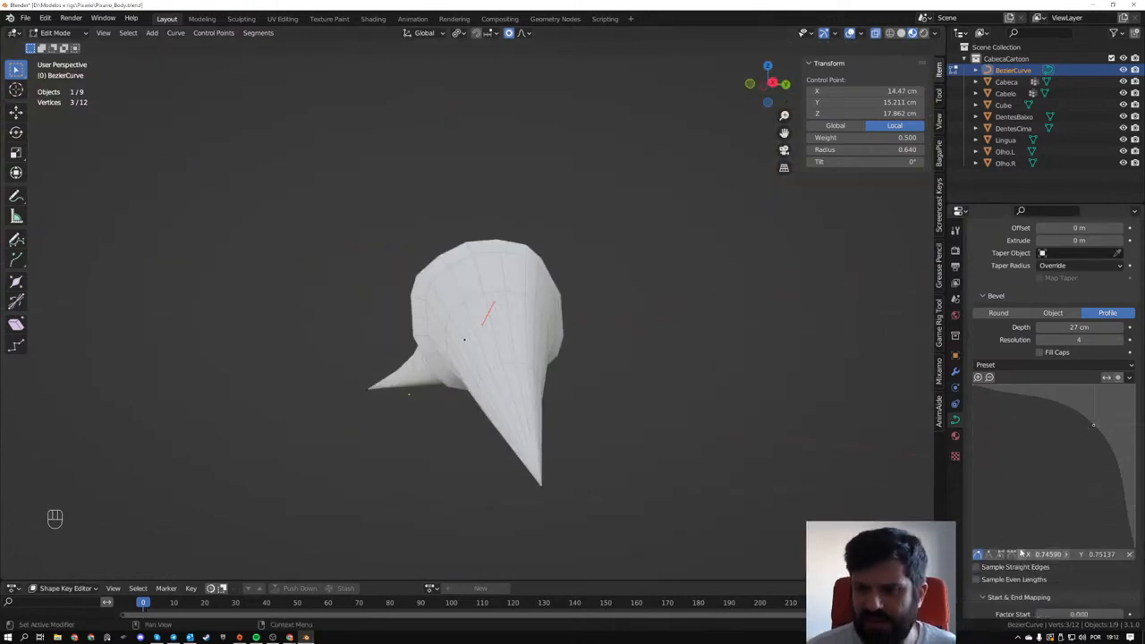
scroll(1016, 486, "up", 4)
middle_click_drag(807, 450, 872, 478)
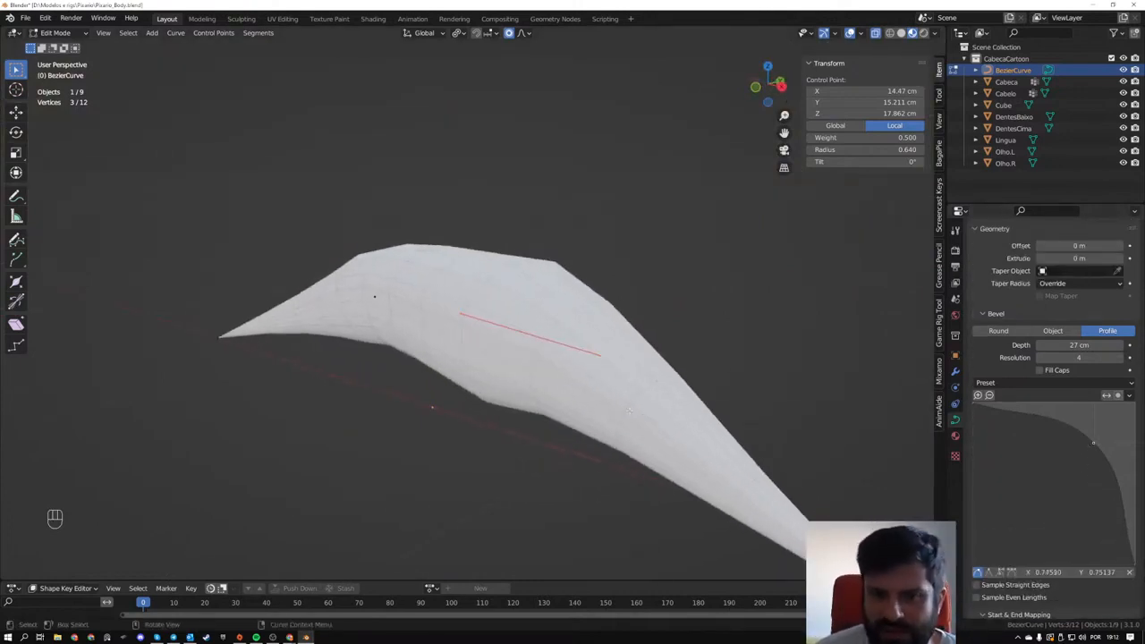
- Switch the strand's bevel to the Object type and add a Bezier circle of 1 m radius at the world origin
left_click(1064, 333)
scroll(537, 348, "down", 2)
middle_click_drag(473, 390, 506, 442)
scroll(504, 376, "down", 4)
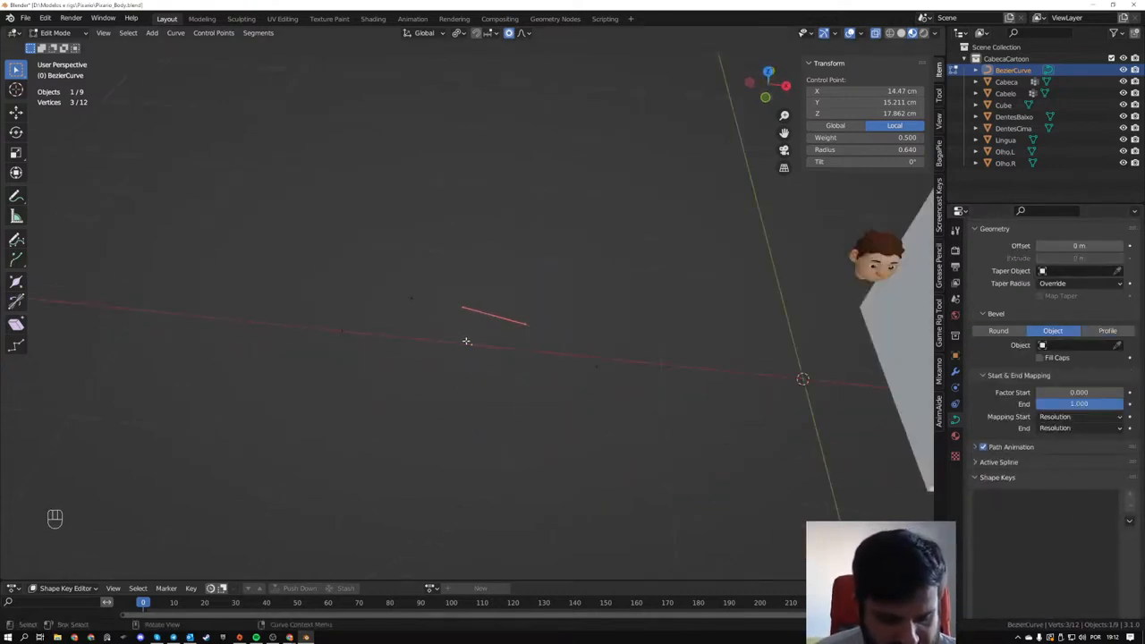
key("Tab")
key("shift+a")
mouse_move(478, 376)
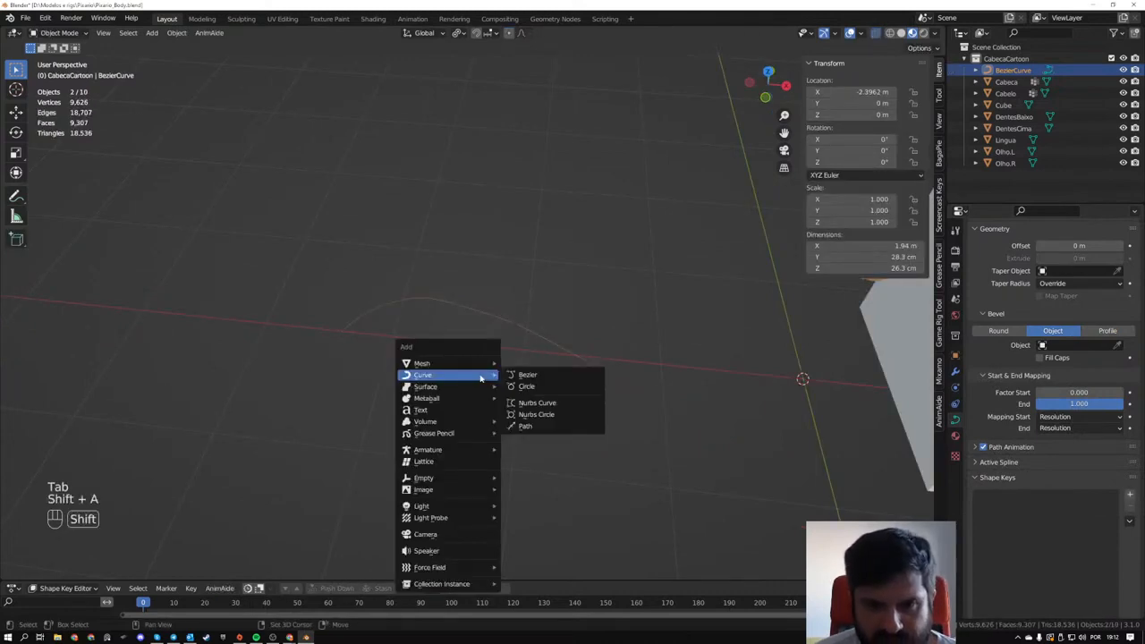
left_click(526, 385)
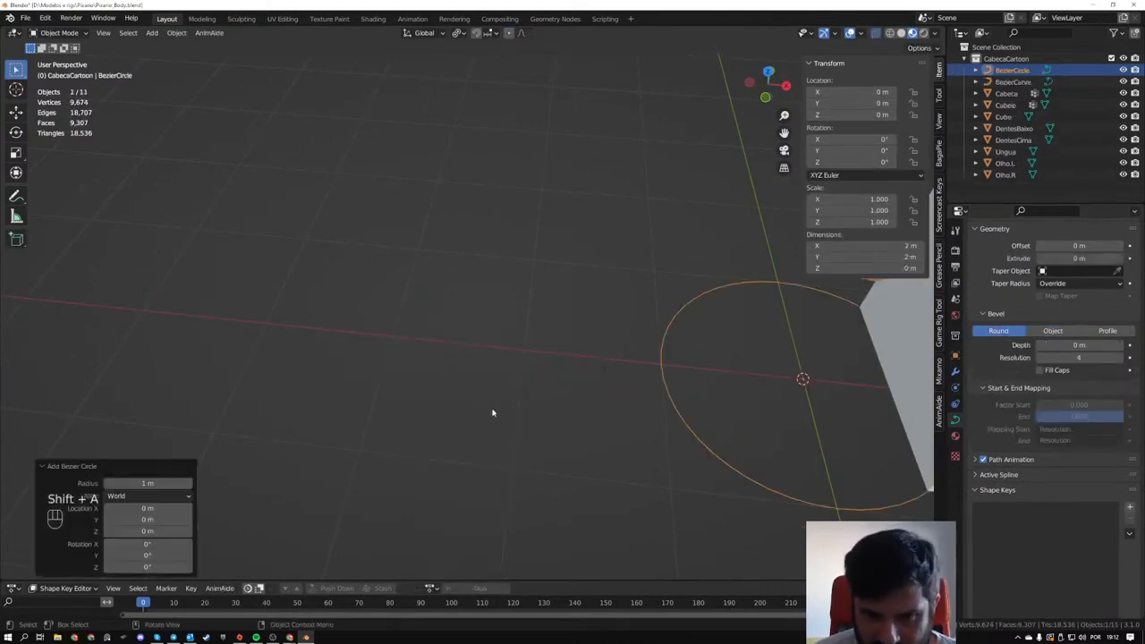
- Assign the Bezier circle as the bevel object of the strand curve
left_click(481, 316, "shift")
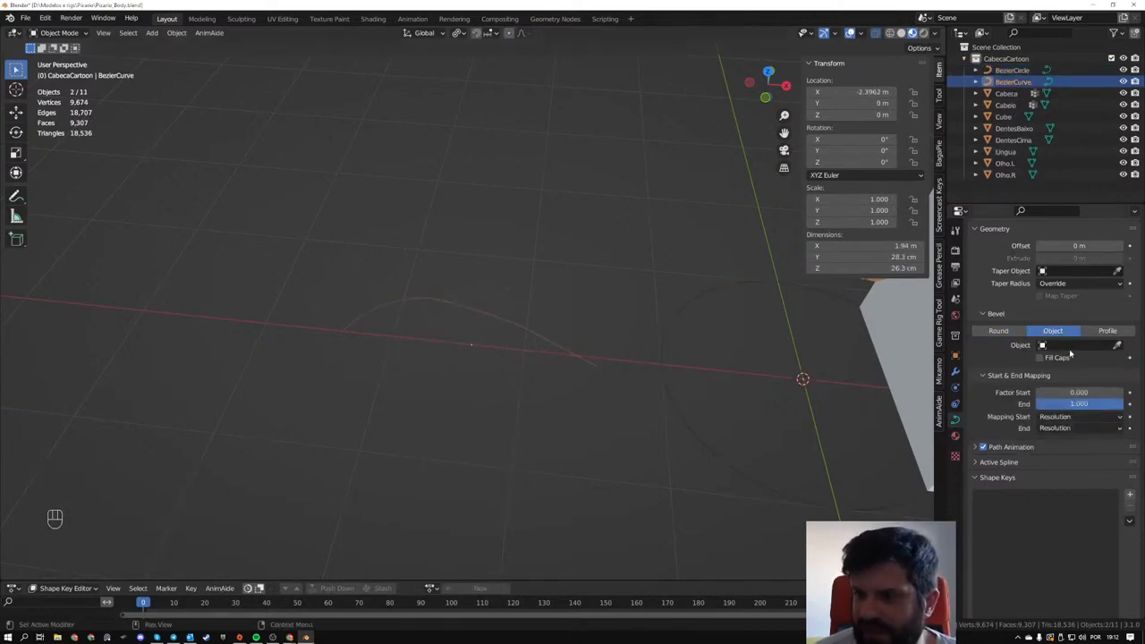
left_click(1116, 344)
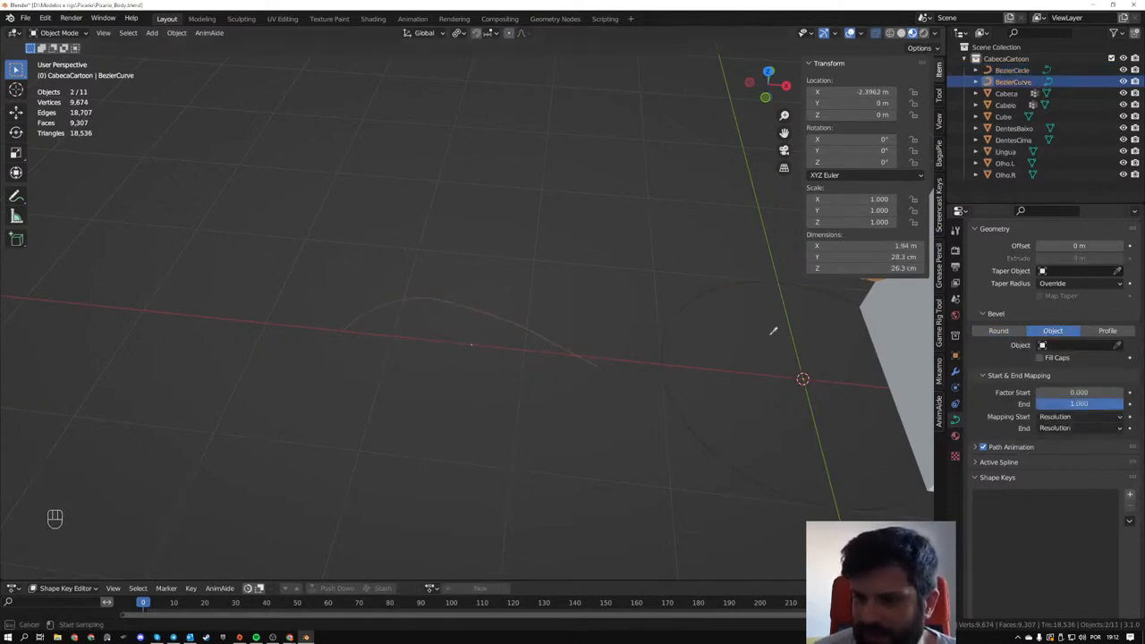
left_click(660, 351)
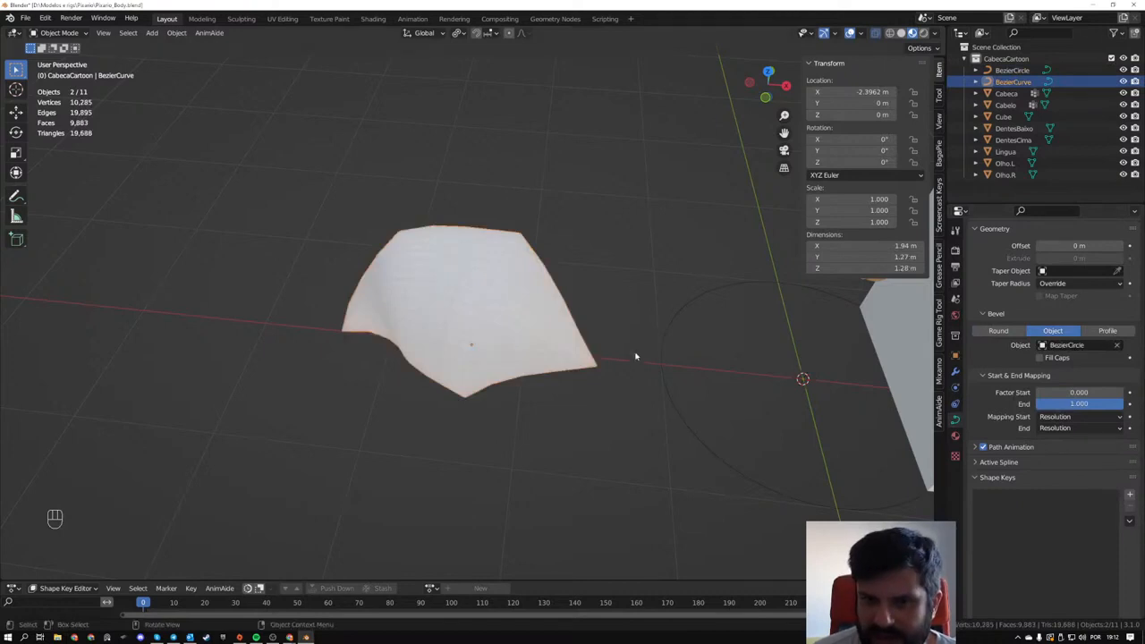
- Scale the Bezier circle down to 0.355 to thin the strand
left_click(662, 349)
key("s")
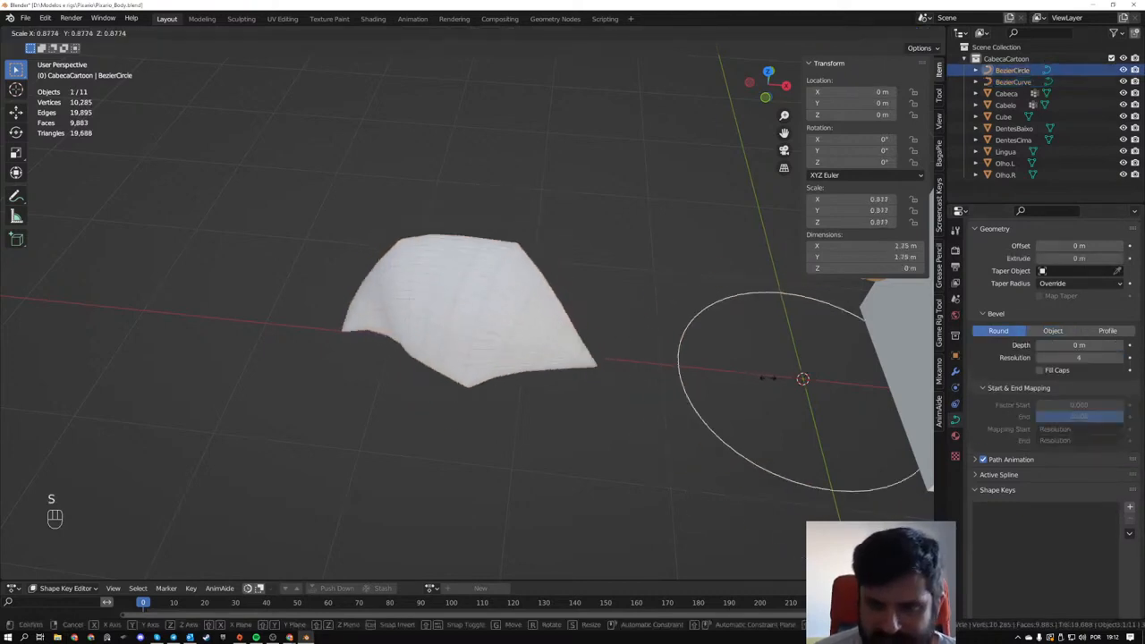
left_click(780, 384)
- Move the Bezier circle about 3.9 m along negative X, 23 cm along negative Y and 28 cm up, beside the strand
key("g")
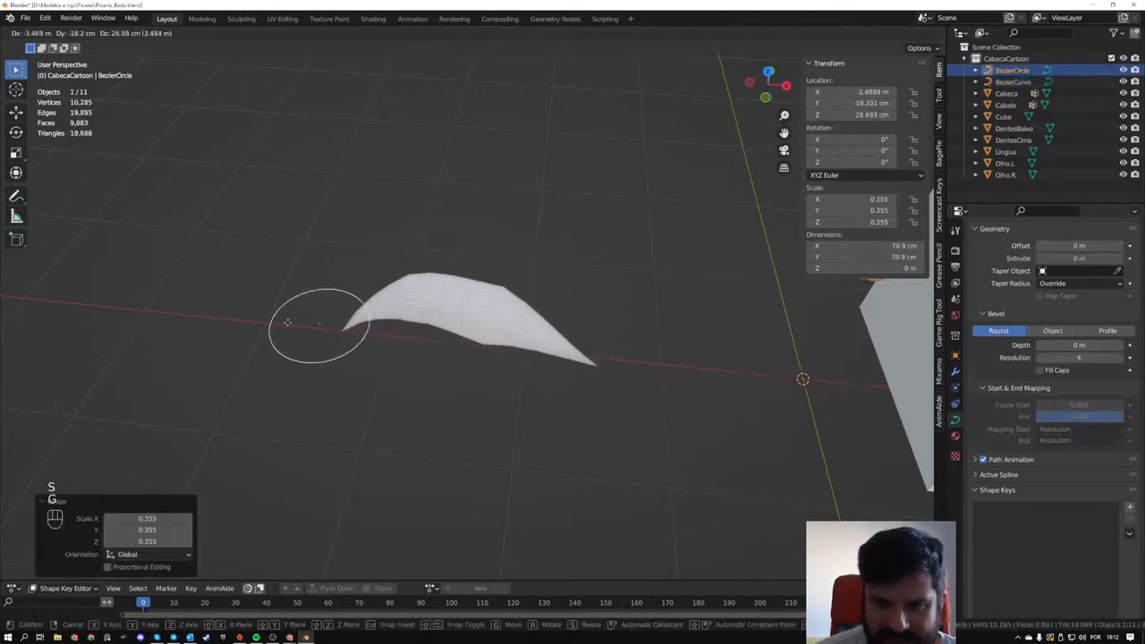
right_click(198, 316)
key("g")
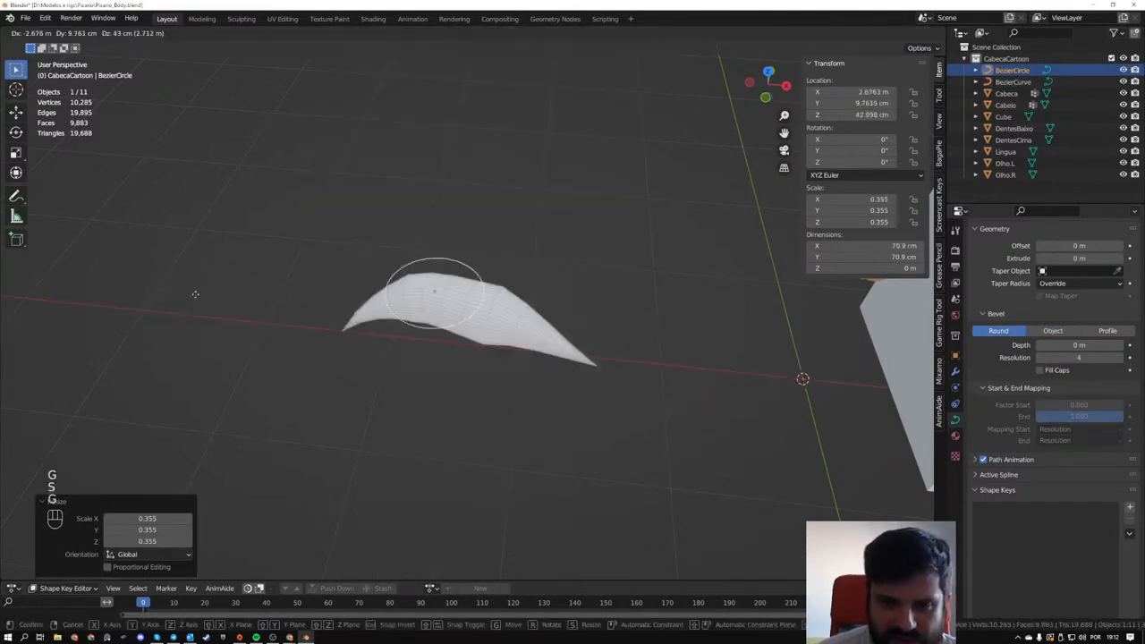
left_click(34, 328)
- Set the Bezier circle's preview resolution to 2 to simplify the strand's cross-section
middle_click_drag(329, 359, 334, 356)
middle_click_drag(334, 356, 433, 356, "shift")
scroll(483, 369, "up", 4)
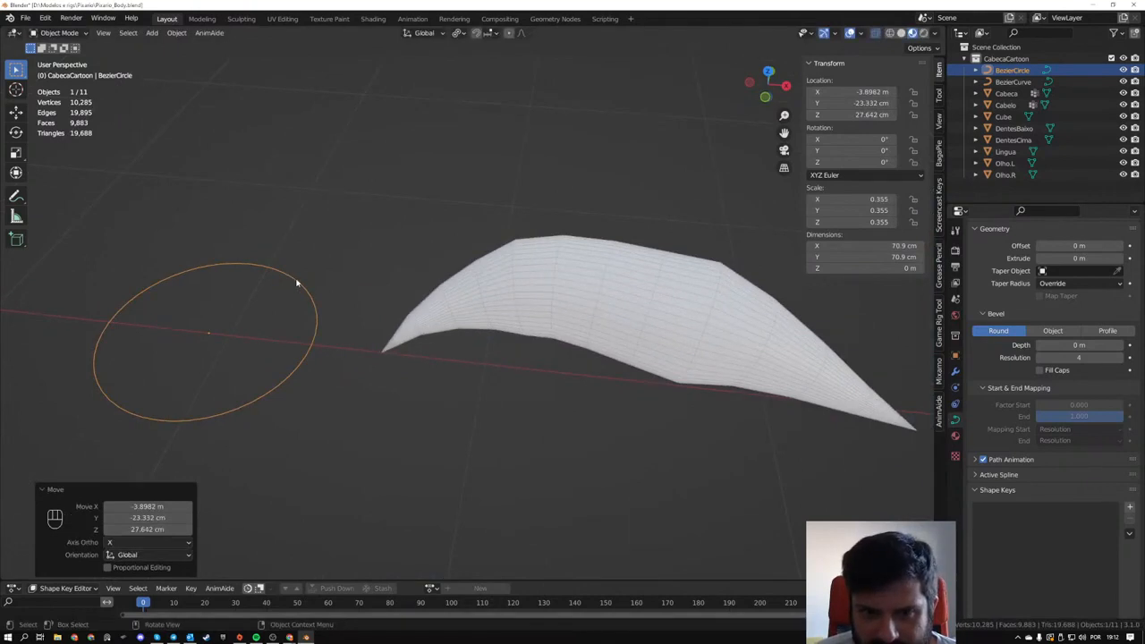
middle_click_drag(297, 283, 622, 311)
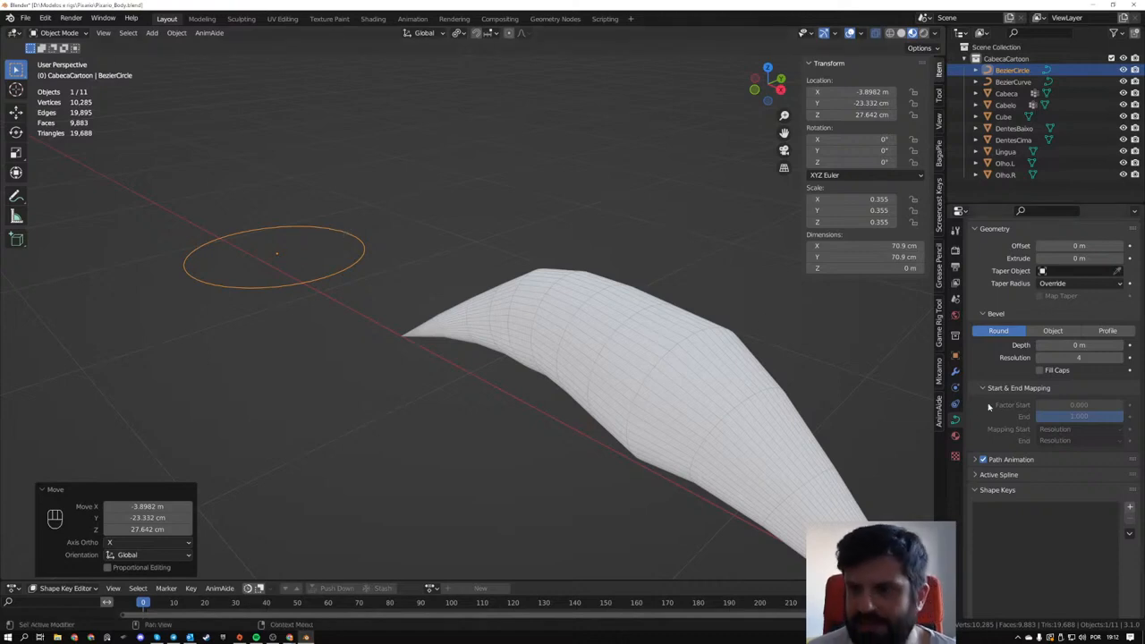
scroll(1000, 362, "up", 6)
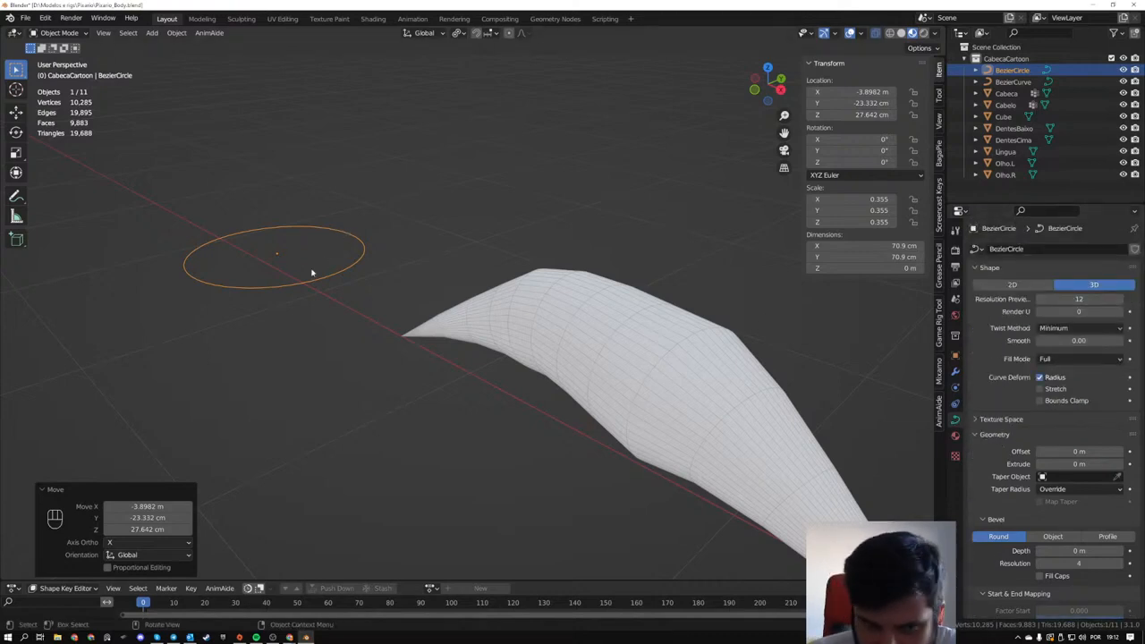
left_click_drag(1069, 299, 1035, 299)
middle_click_drag(833, 380, 306, 322)
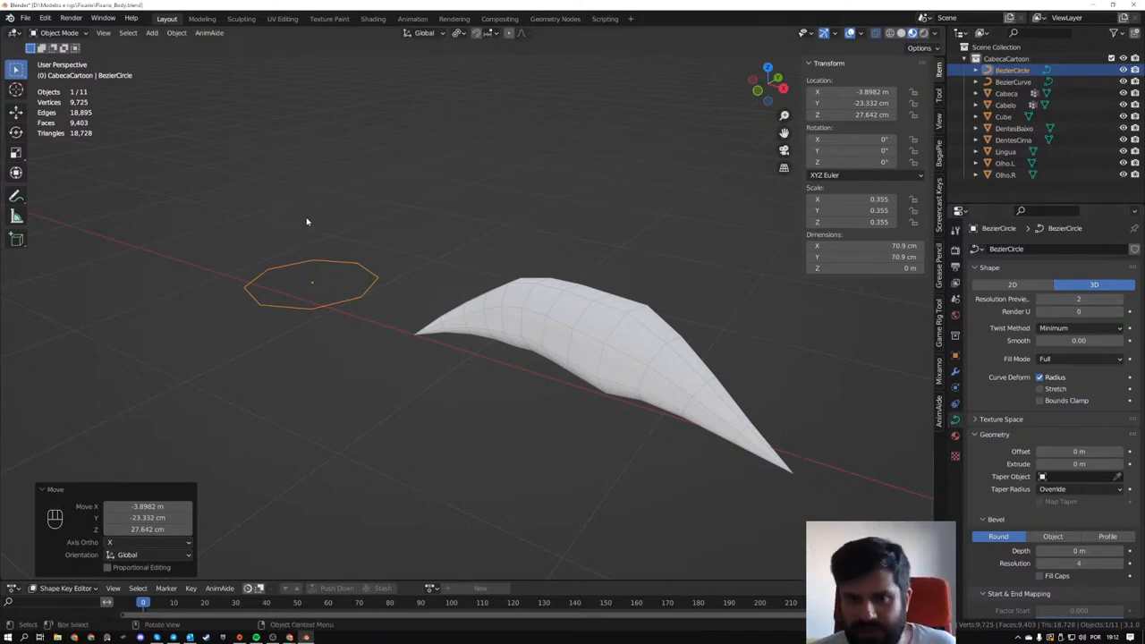
left_click_drag(302, 229, 344, 280)
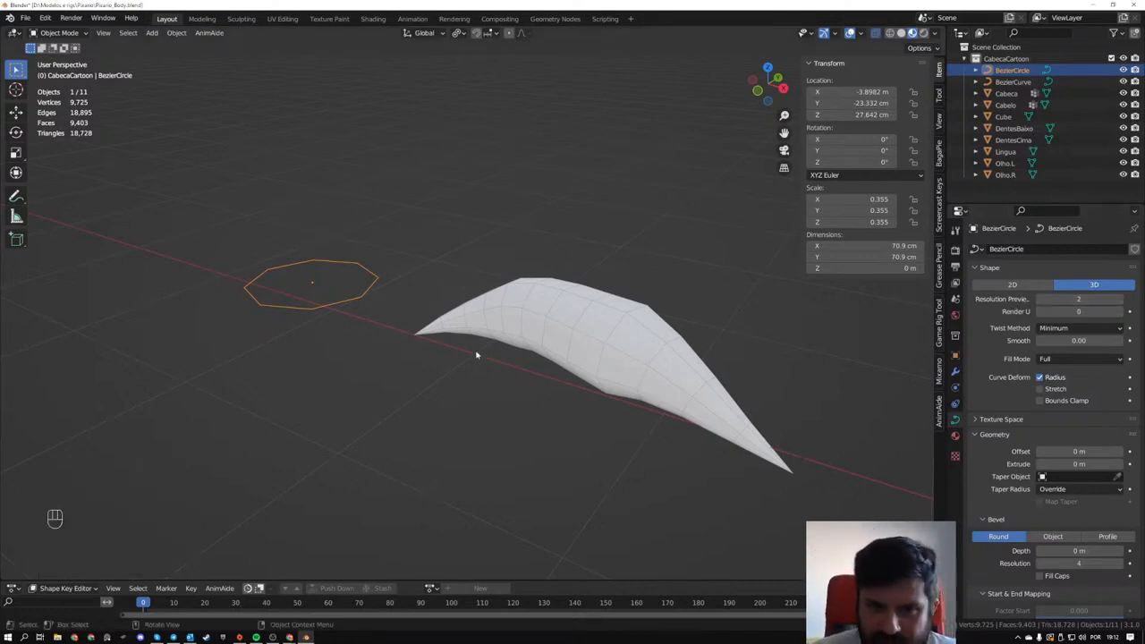
- Select the strand curve, check its simplified shape from several angles, and enter Edit Mode on it
left_click(573, 336)
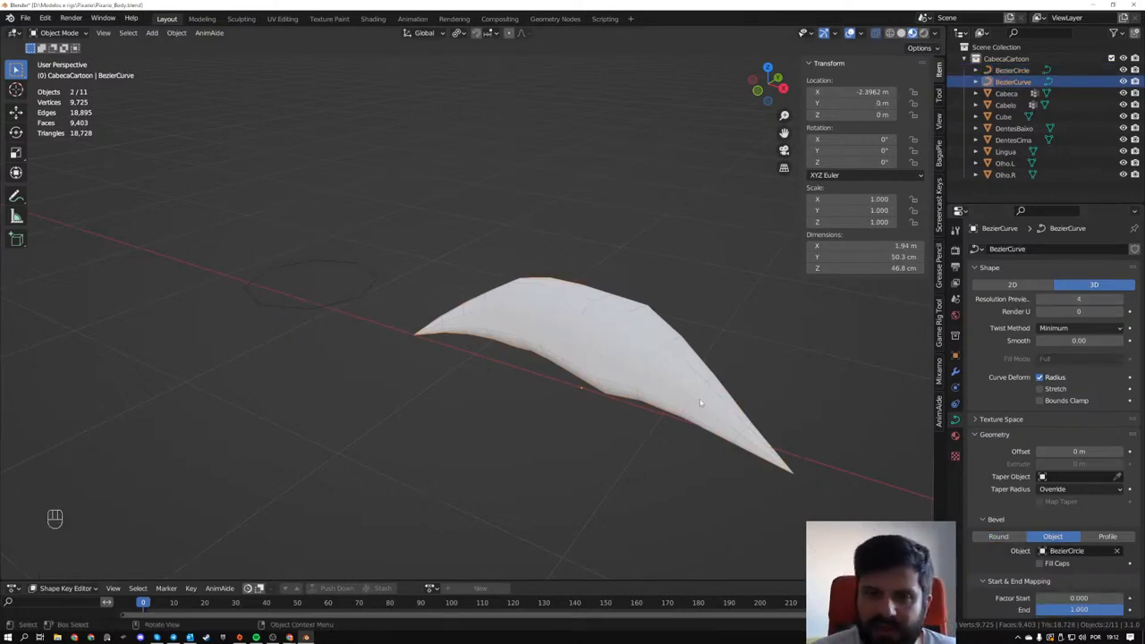
middle_click_drag(699, 399, 584, 339)
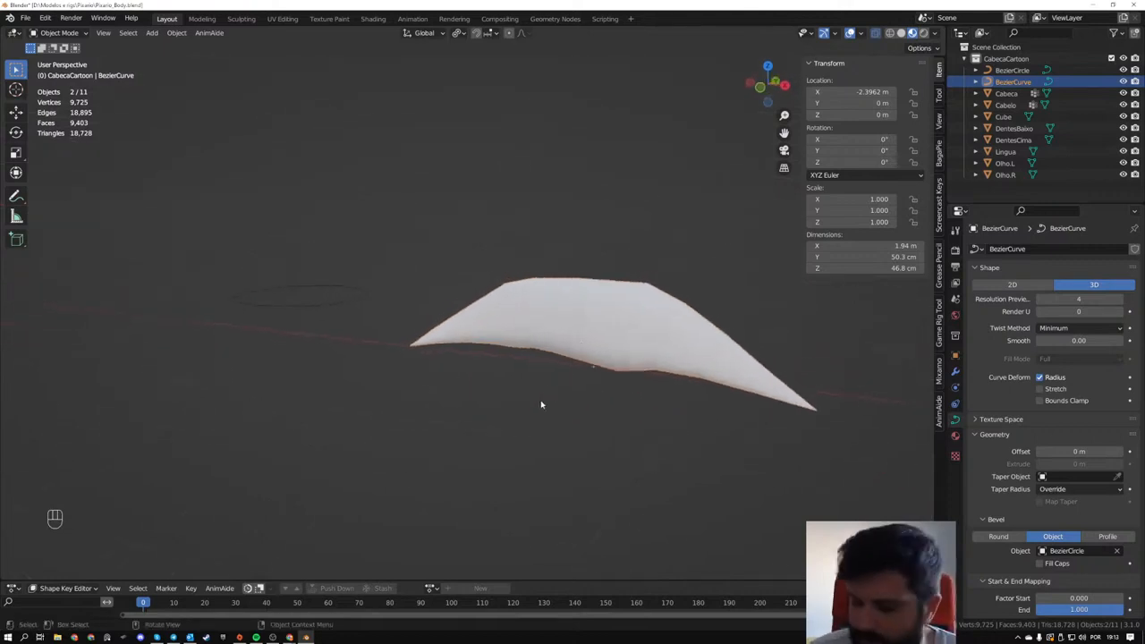
middle_click_drag(414, 404, 684, 386)
left_click_drag(1066, 311, 1059, 311)
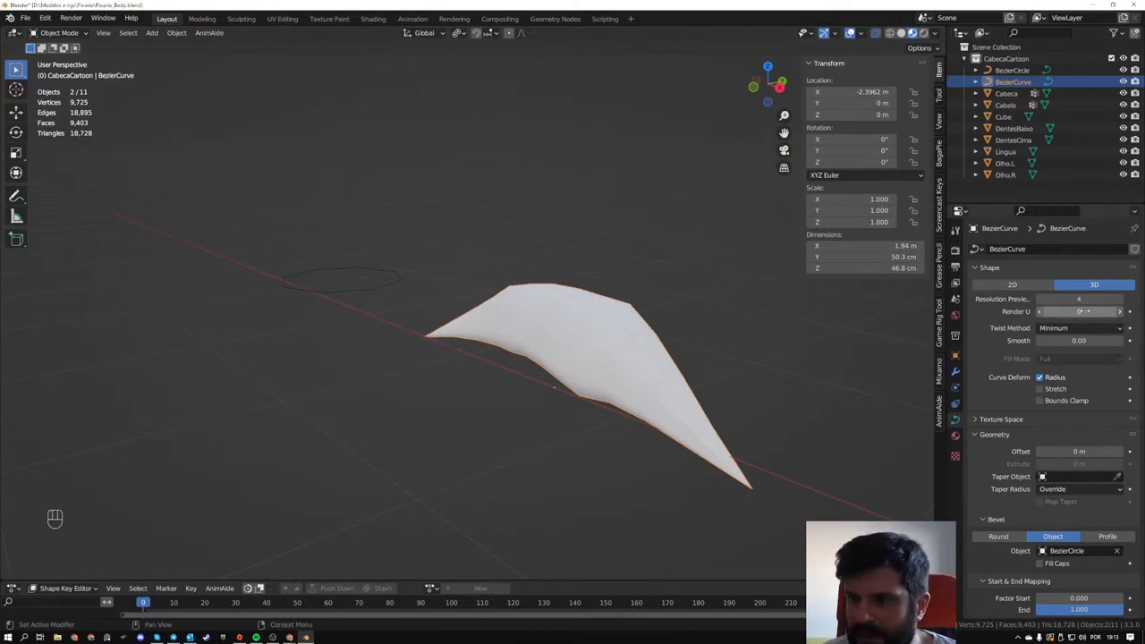
middle_click_drag(373, 379, 358, 399)
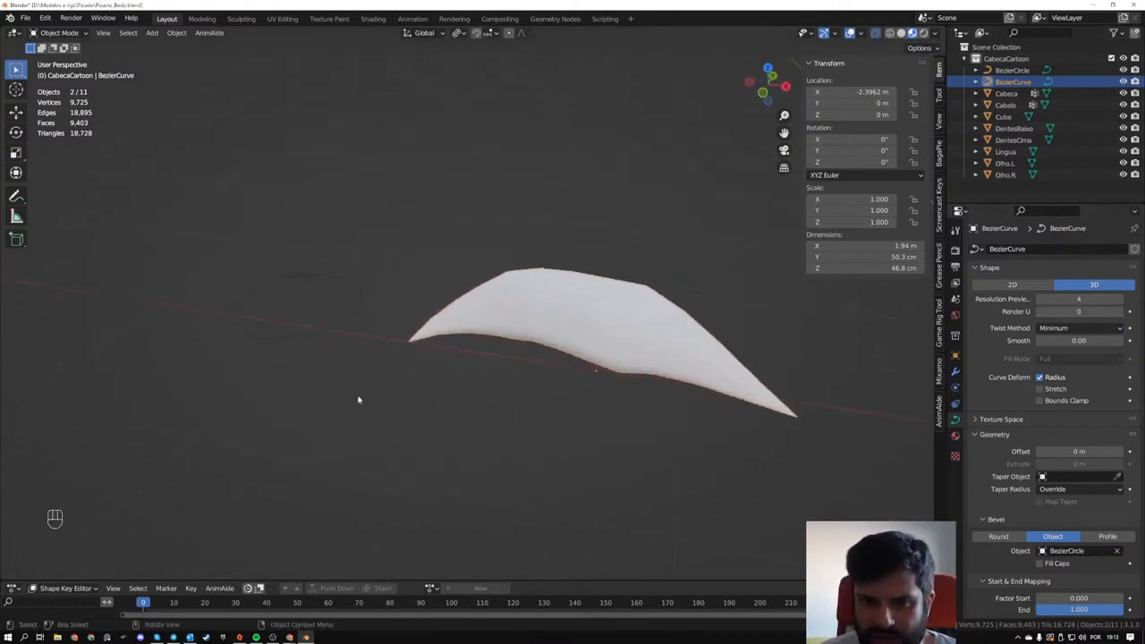
key("Tab")
key("Tab")
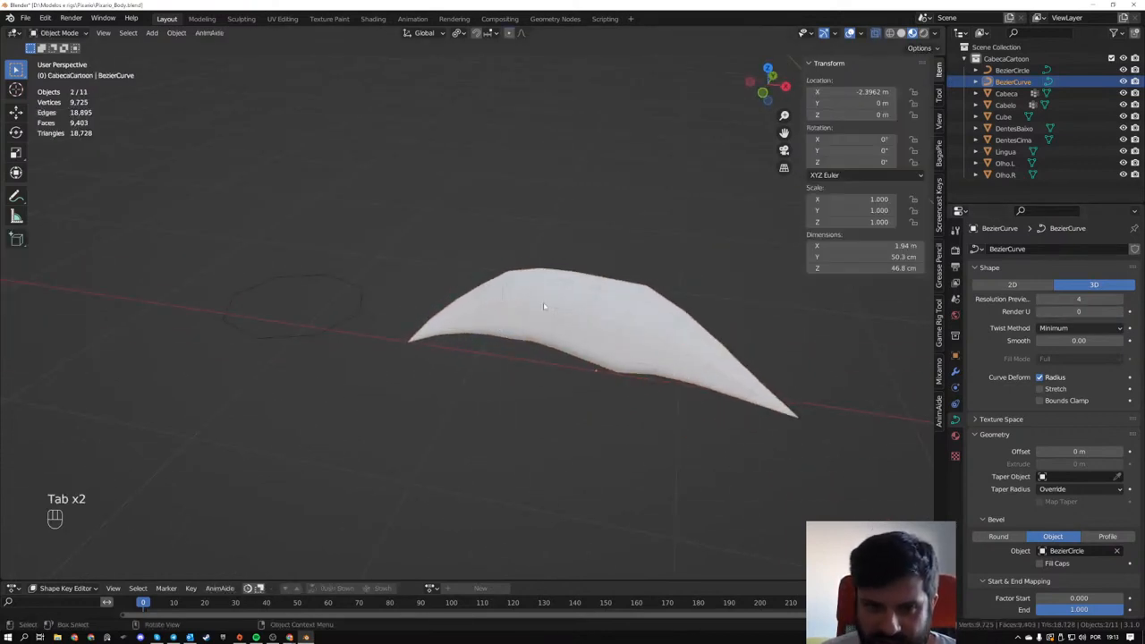
middle_click_drag(574, 321, 546, 313)
key("Tab")
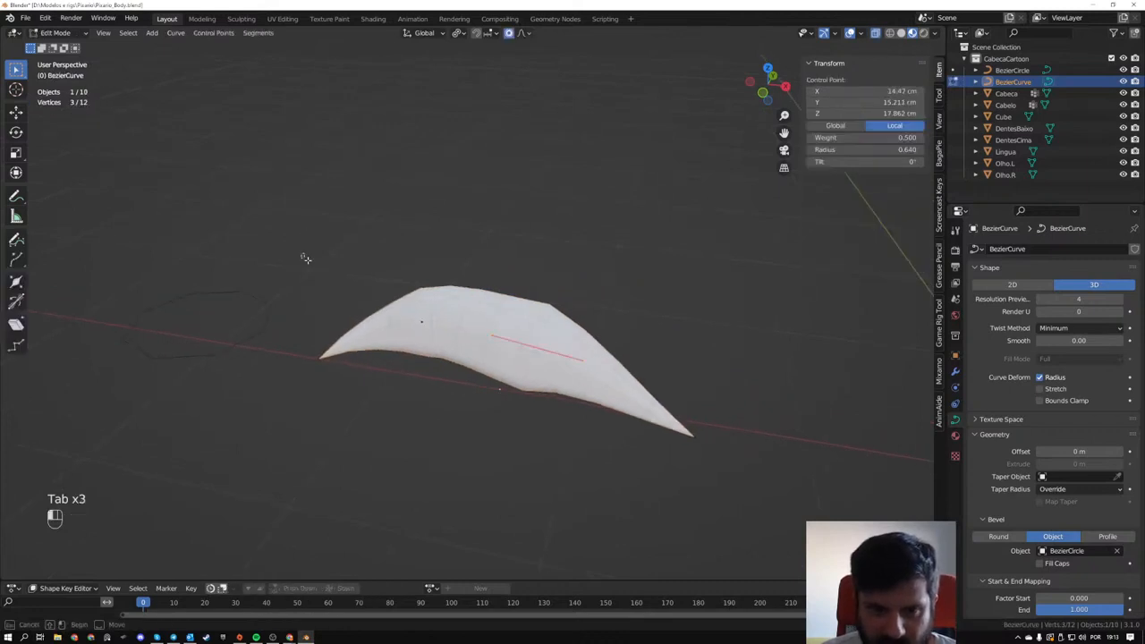
- Select all control points of the strand and duplicate it, offset 14.208 cm in X, 34.263 cm in Y and 20.756 cm in Z
left_click_drag(301, 253, 758, 495)
middle_click_drag(618, 417, 591, 426)
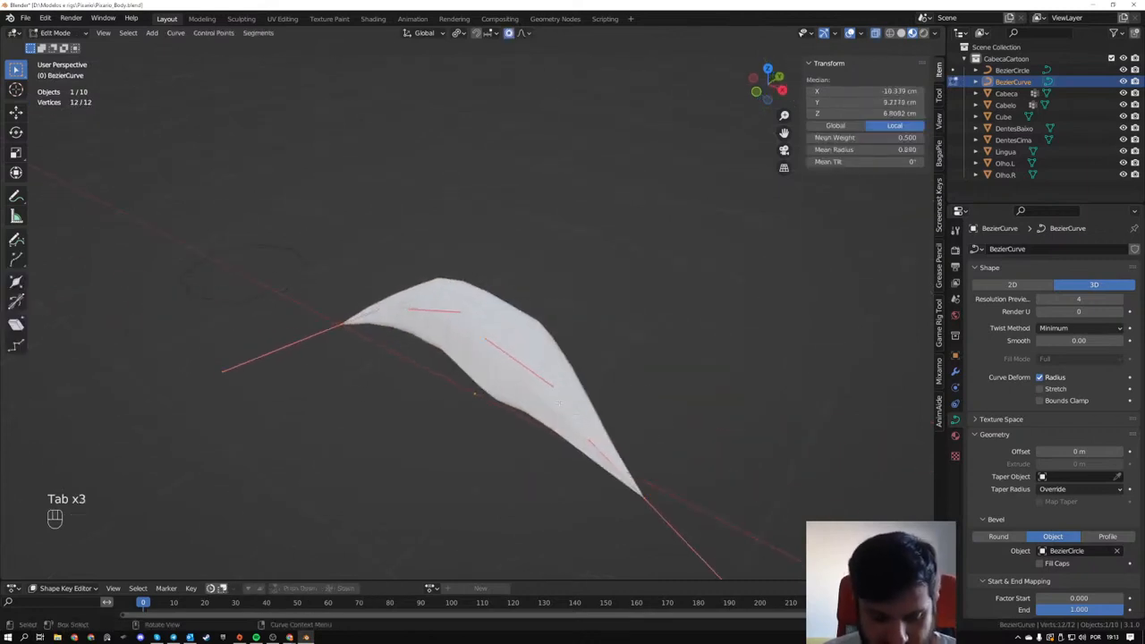
key("g")
right_click(541, 356)
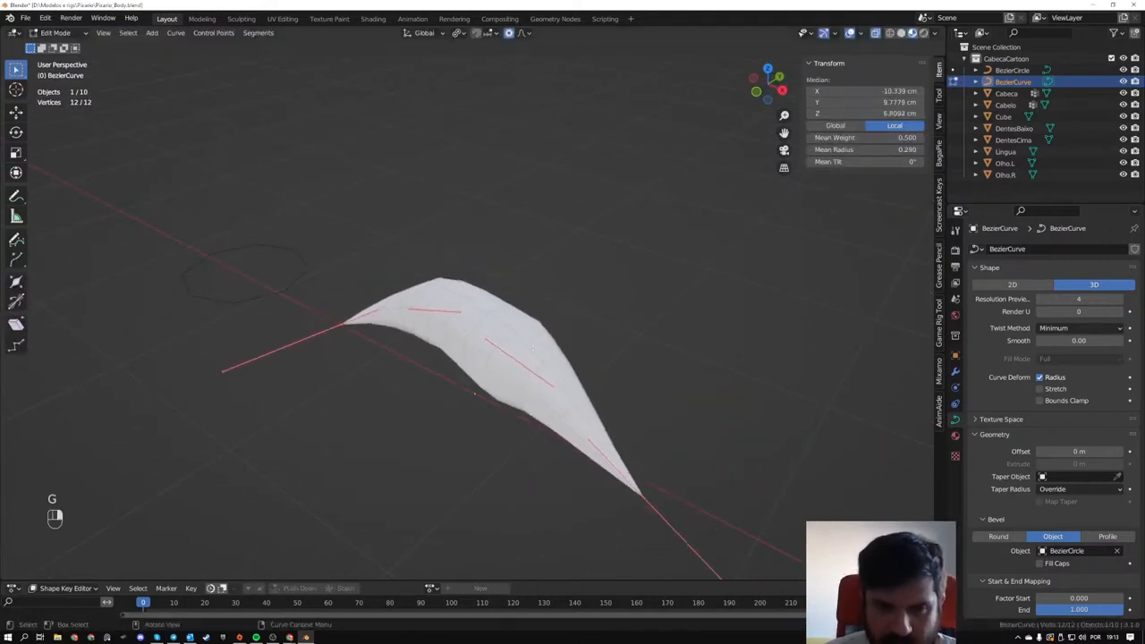
middle_click_drag(541, 355, 519, 357)
key("shift+d")
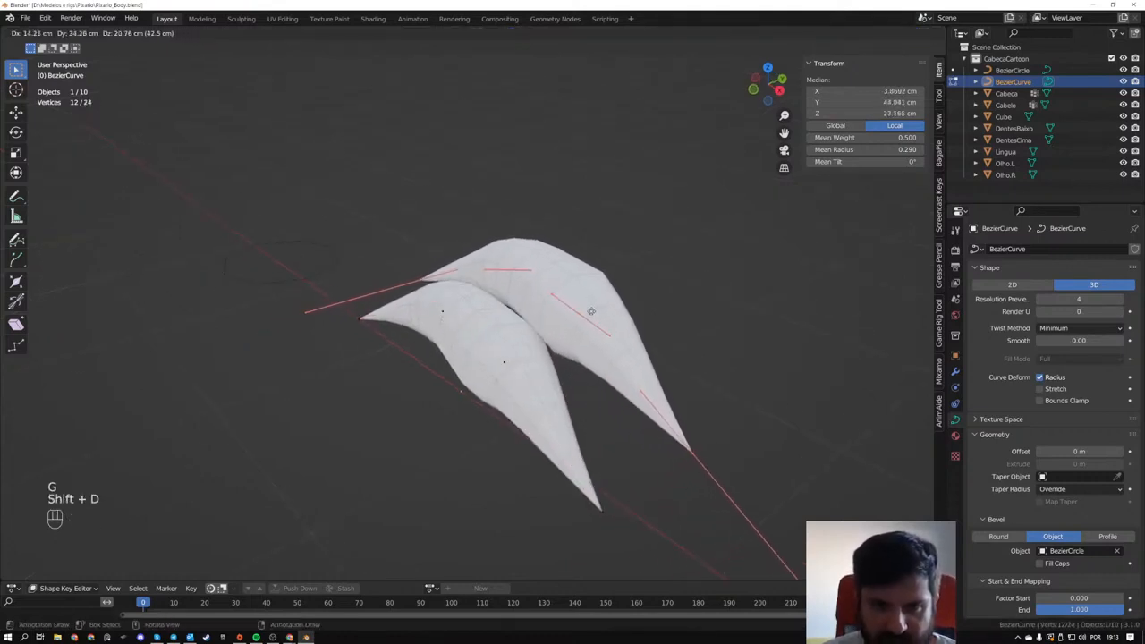
left_click(590, 309)
- Set the pivot to Bounding Box Center, rotate the duplicated strand, and move it so its base meets the first strand
middle_click_drag(590, 308, 656, 269)
key("r")
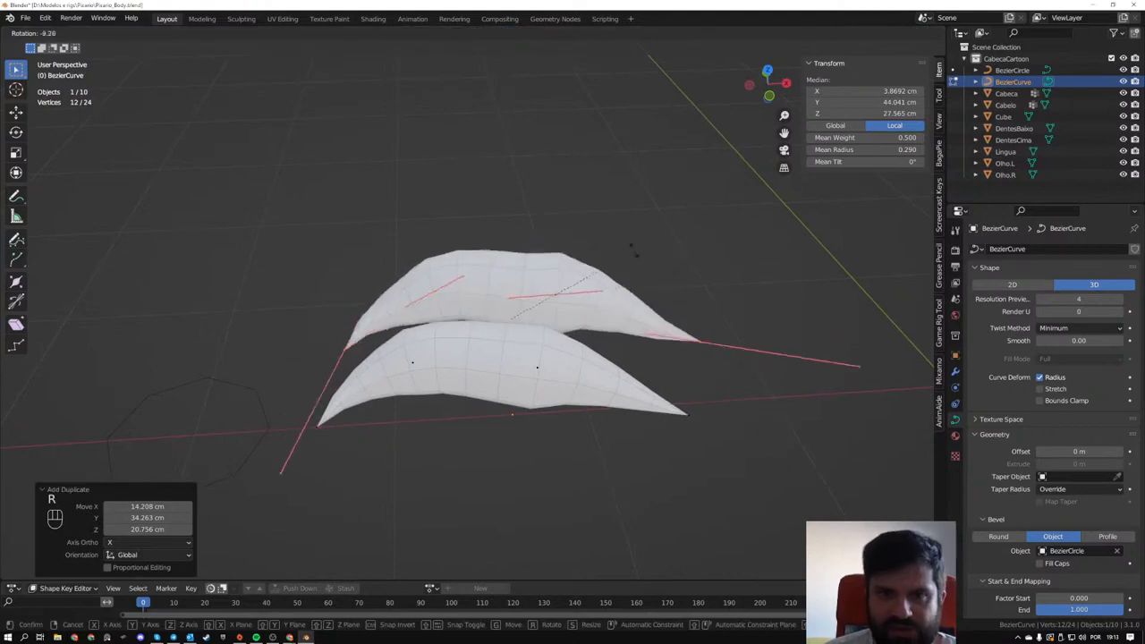
left_click(629, 251)
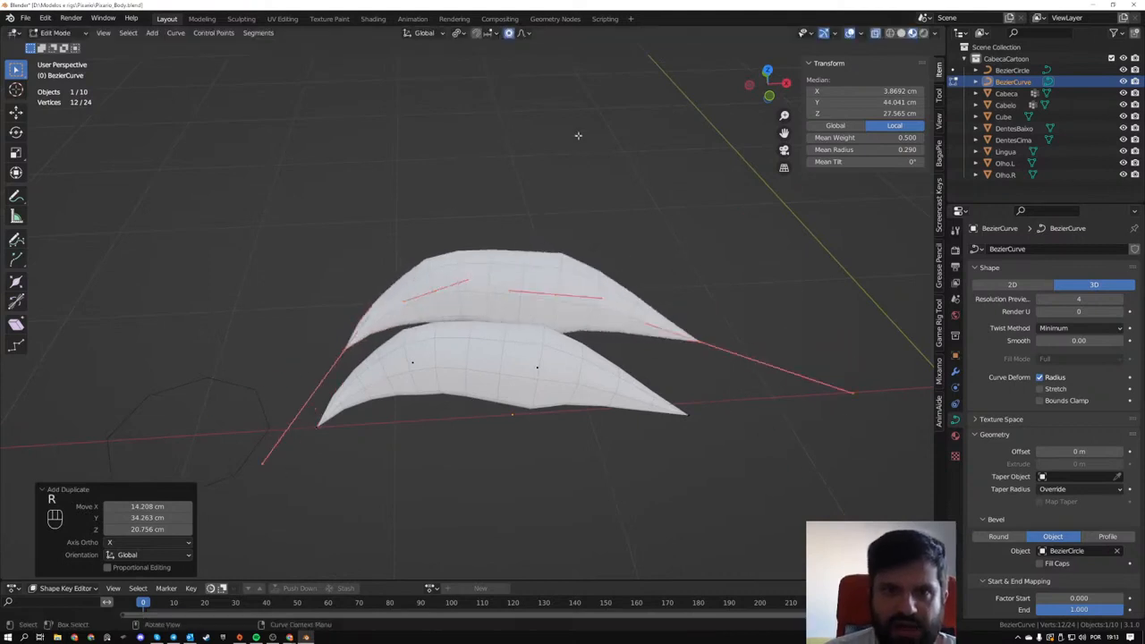
left_click(457, 34)
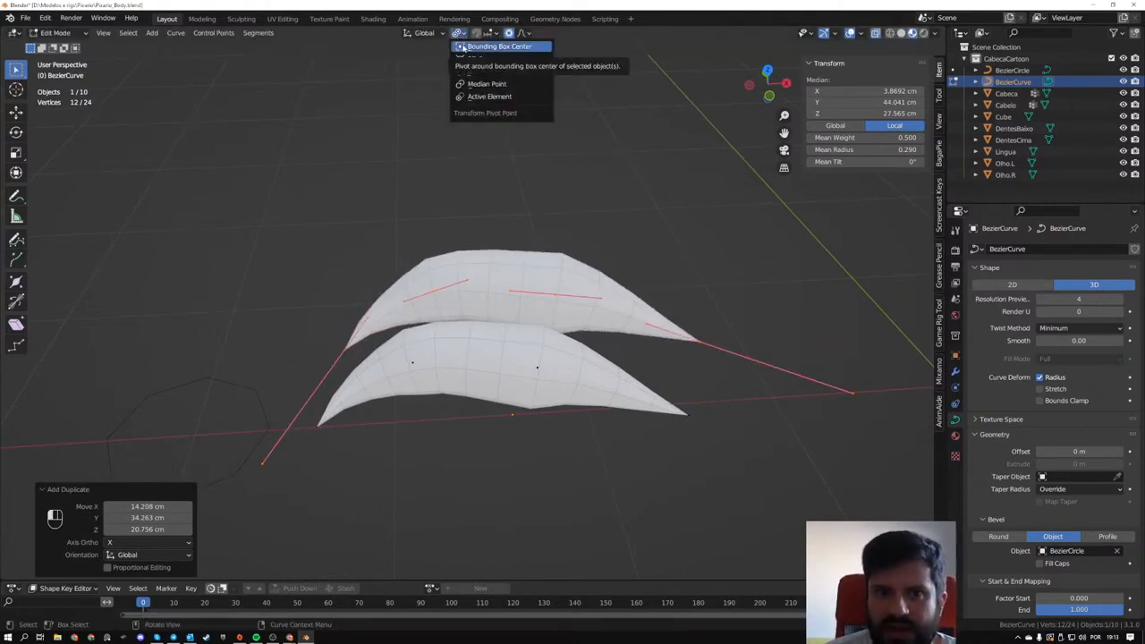
left_click(463, 48)
key("r")
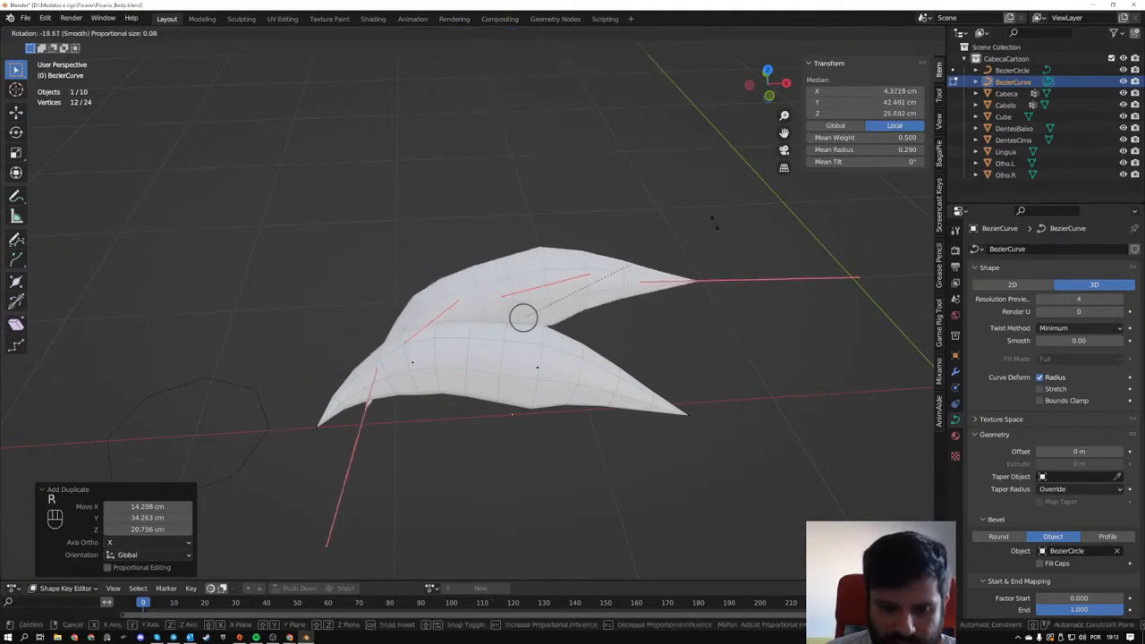
left_click(713, 222)
key("g")
left_click(669, 212)
- Reshape the duplicated strand by raising its tip and middle control points away from the lower strand
left_click(659, 274)
key("g")
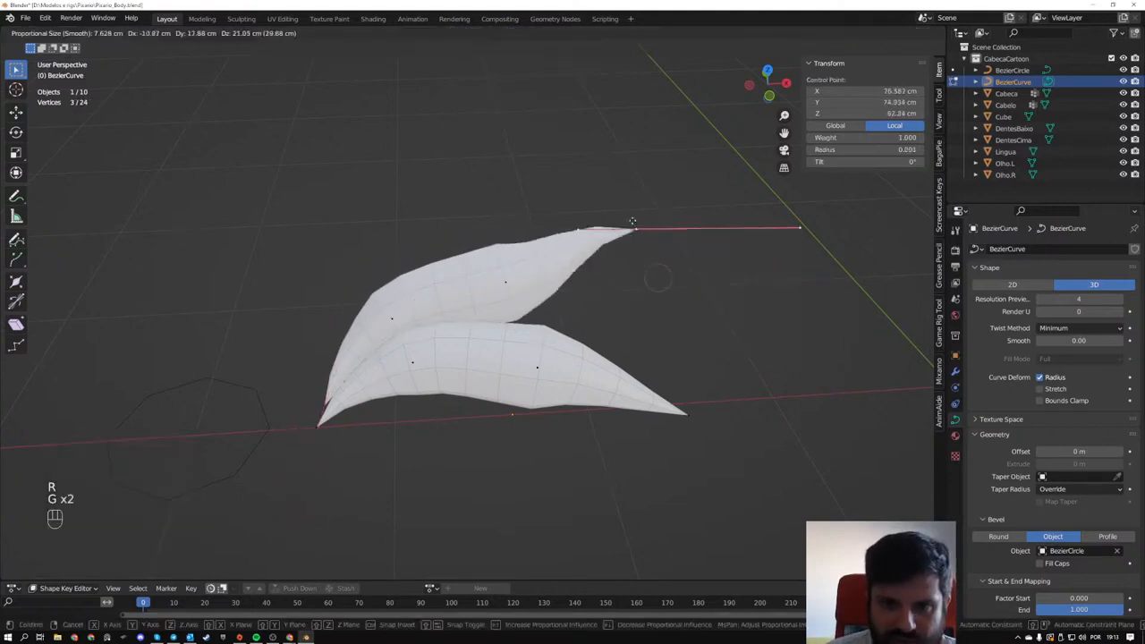
left_click(623, 214)
left_click(506, 282)
key("g")
left_click(487, 246)
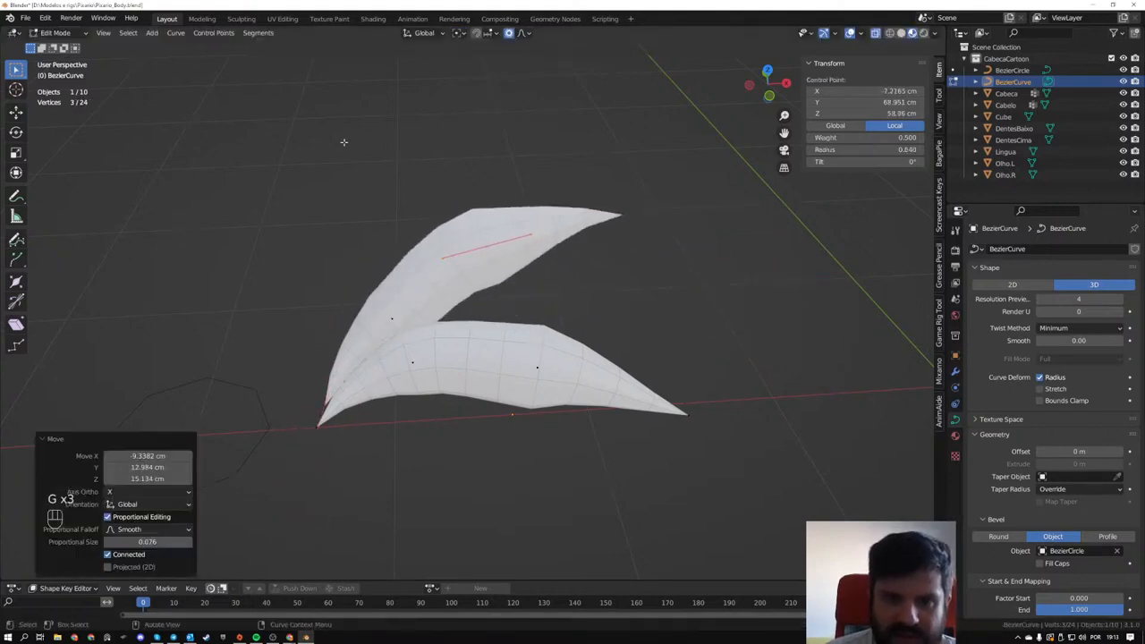
- Duplicate both strands, offset -16.908 cm in X, 26.036 cm in Y and 30.543 cm in Z, and rotate the copies toward the cluster
left_click_drag(268, 119, 726, 487)
key("shift+d")
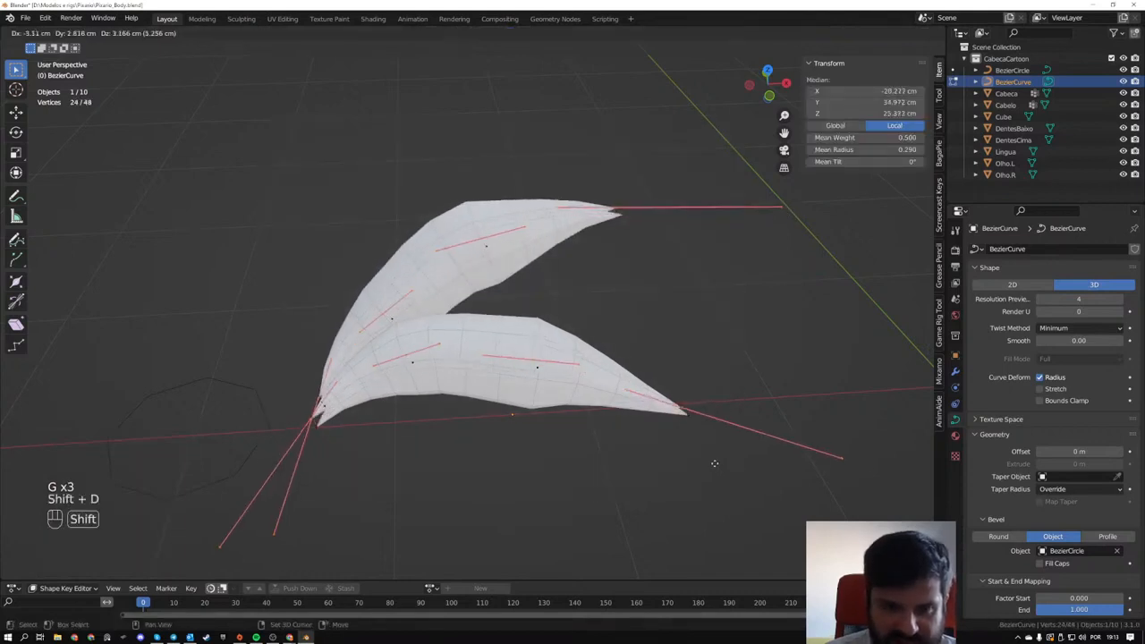
left_click(692, 403)
key("r")
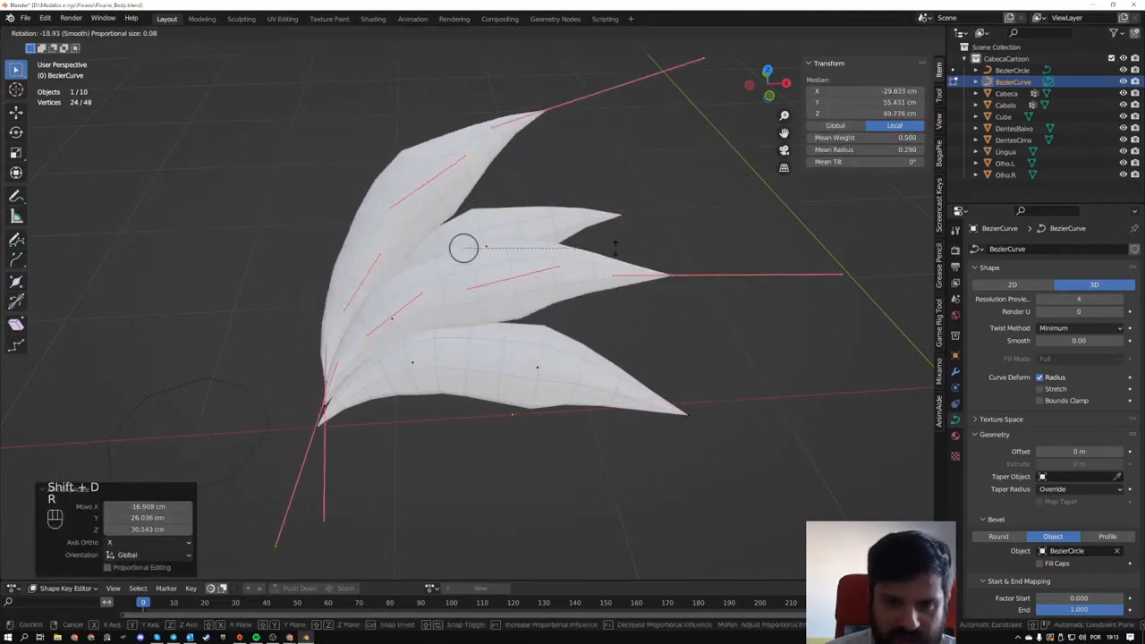
left_click(577, 246)
key("g")
left_click(567, 249)
- Rotate the two copied strands from another viewing angle and reposition them against the original pair
middle_click_drag(567, 248, 485, 251)
key("r")
left_click(691, 403)
key("g")
left_click(688, 429)
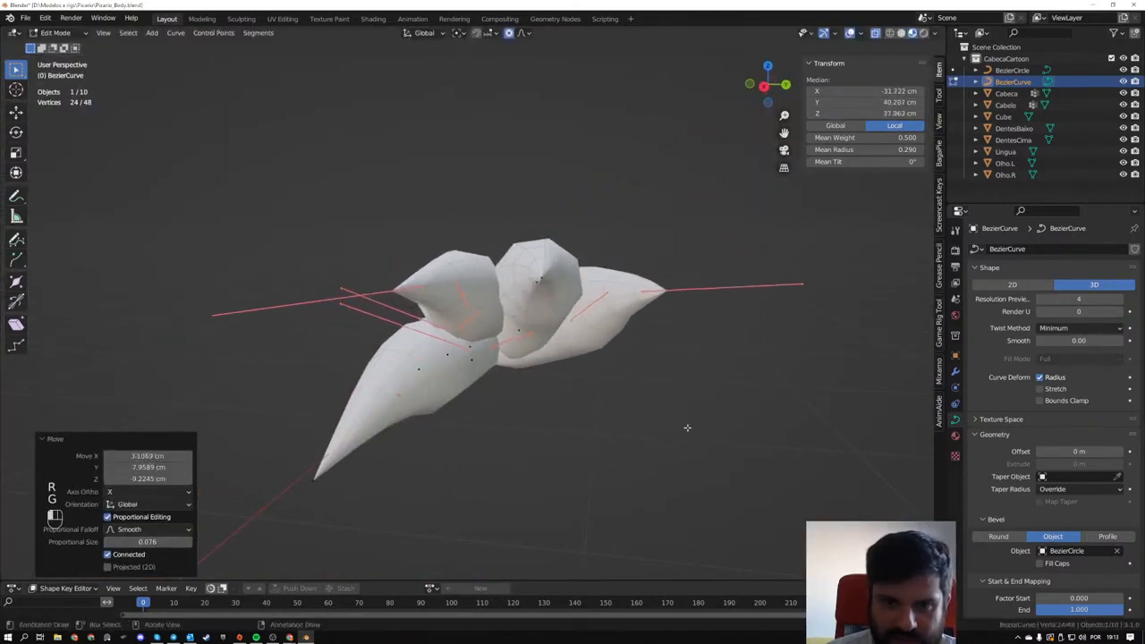
- Adjust the direction of the outermost strand by moving control points at its free end
middle_click_drag(688, 429, 389, 360)
left_click(262, 279)
key("g")
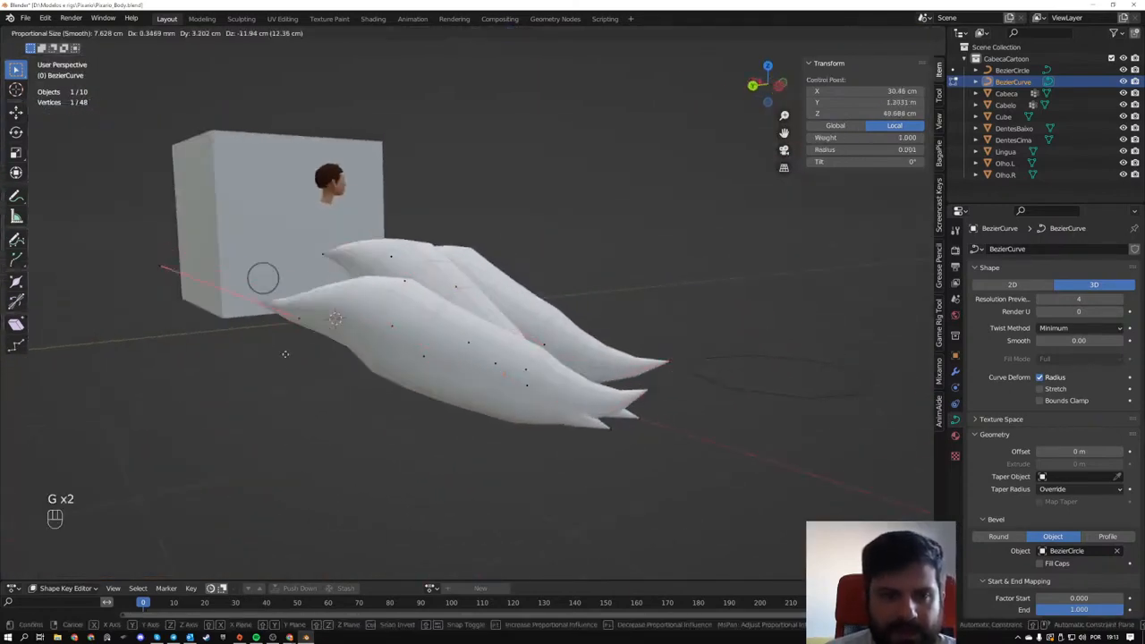
left_click(302, 359)
left_click(423, 356)
key("g")
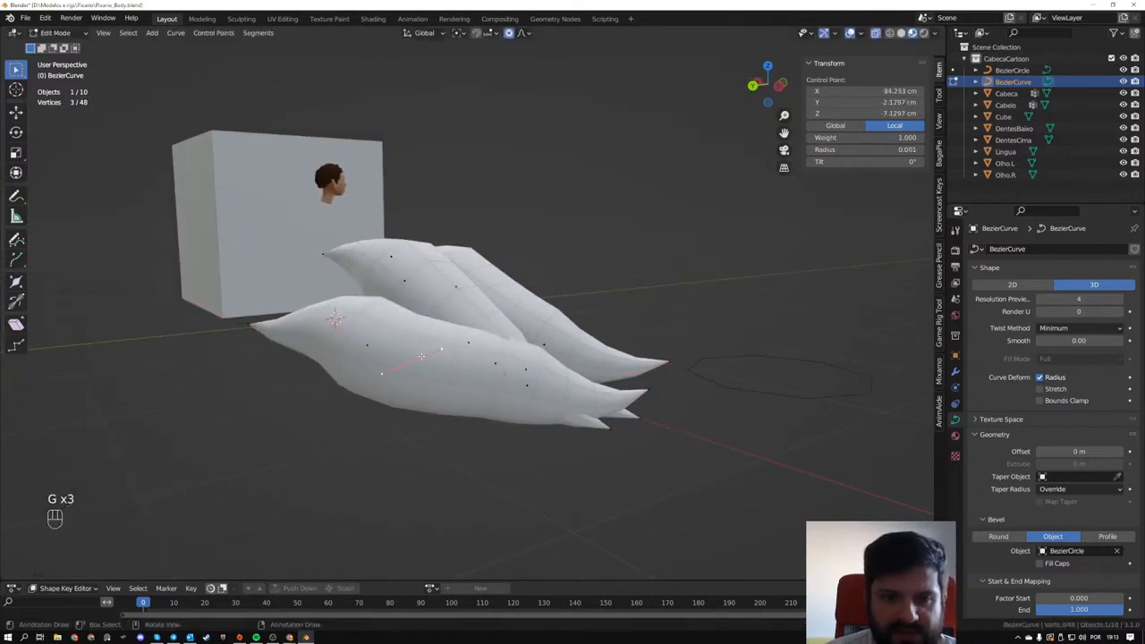
- Fatten the middle control point of the strand in the centre of the cluster
key("alt+s")
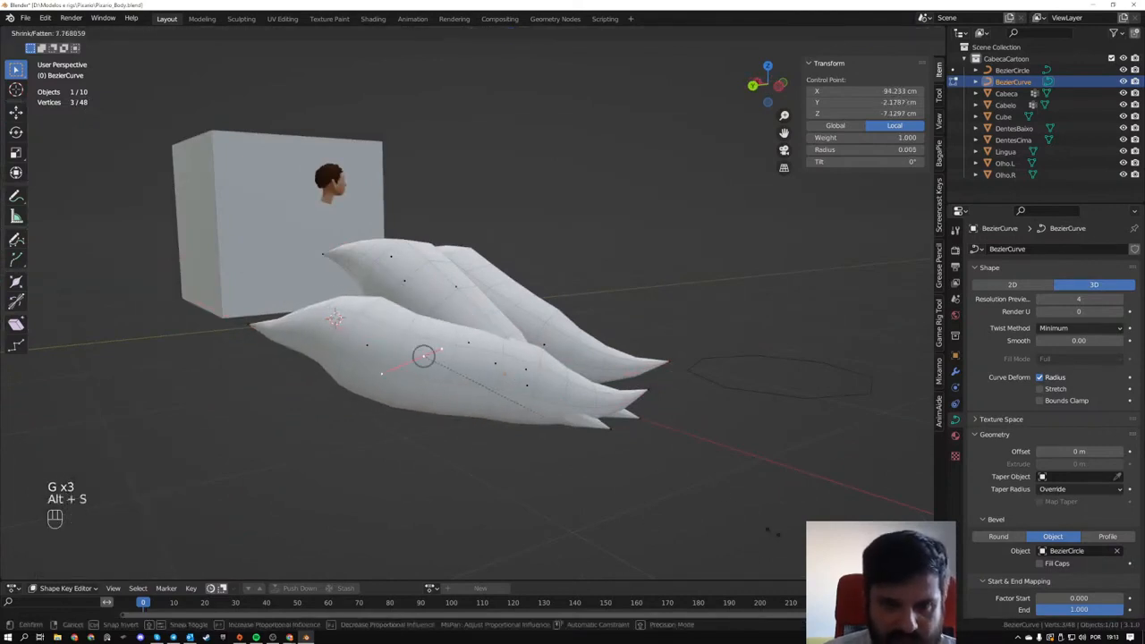
right_click(488, 388)
middle_click_drag(465, 372, 535, 401)
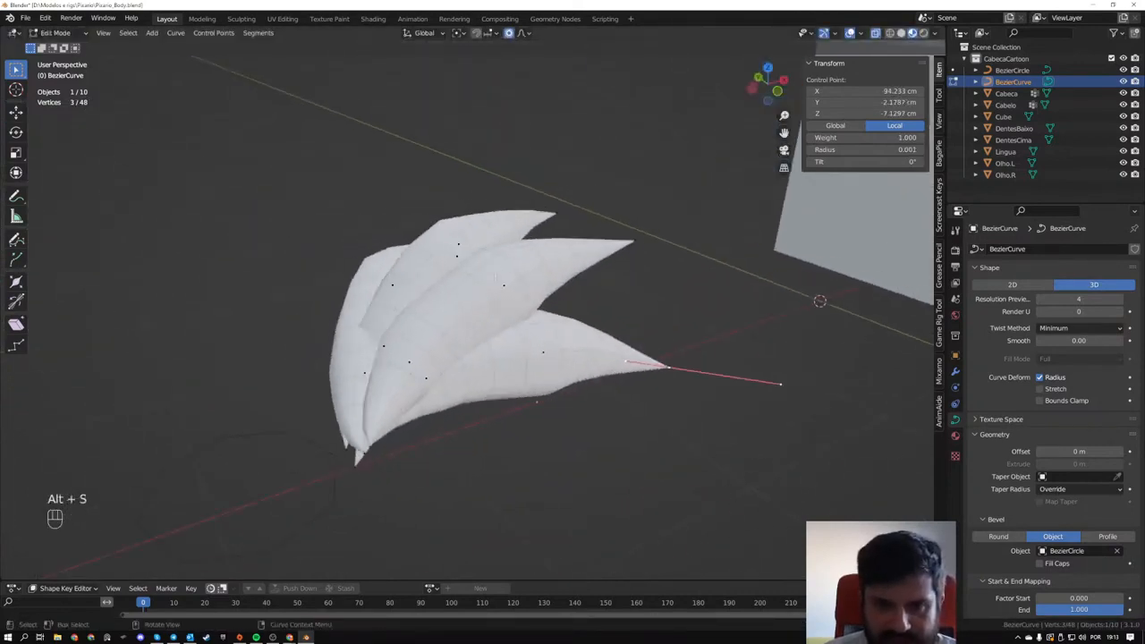
left_click(503, 284)
key("alt+s")
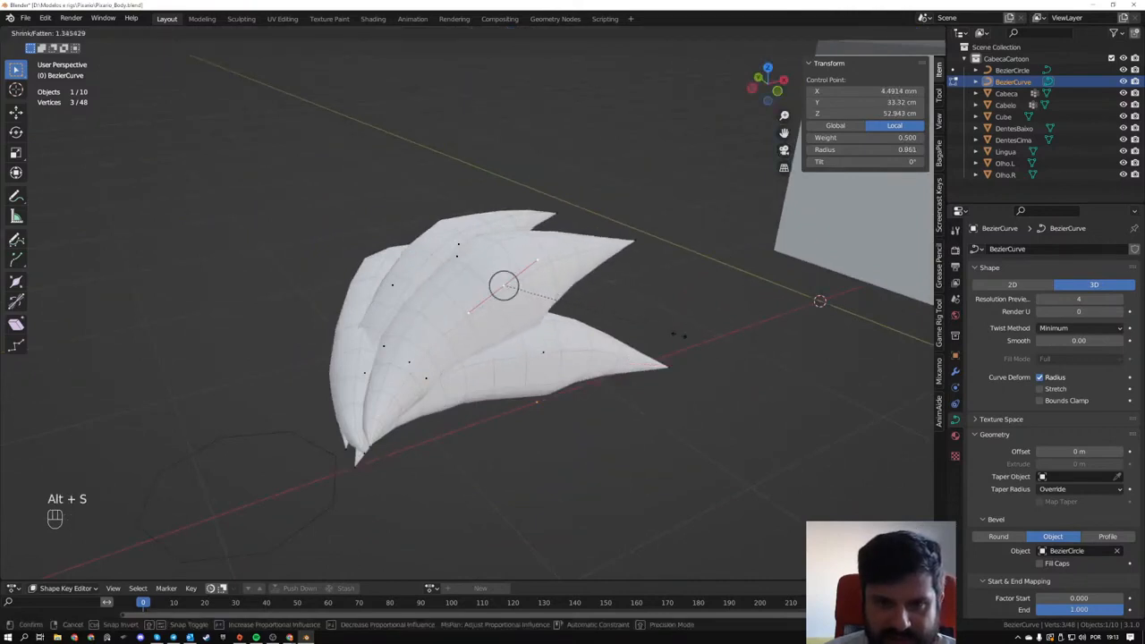
left_click(679, 335)
- Fatten the middle control point of the outer strand by a factor of 1.518 and move it to bend the strand
middle_click_drag(465, 344, 684, 302)
left_click(569, 382)
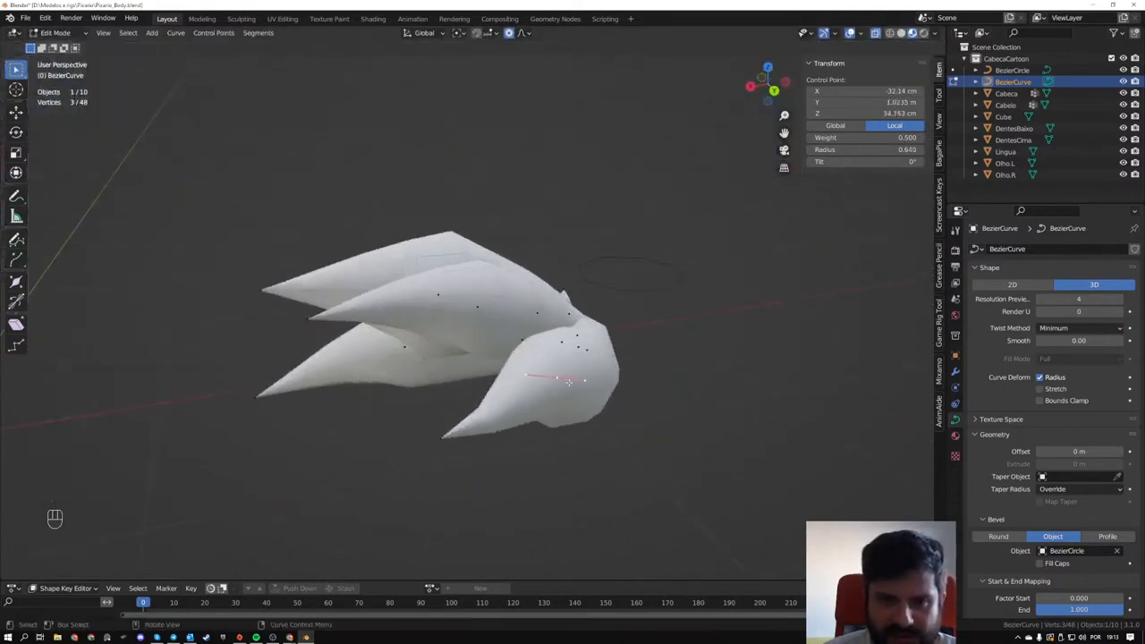
key("alt+s")
left_click(685, 429)
middle_click_drag(685, 430, 564, 410)
key("g")
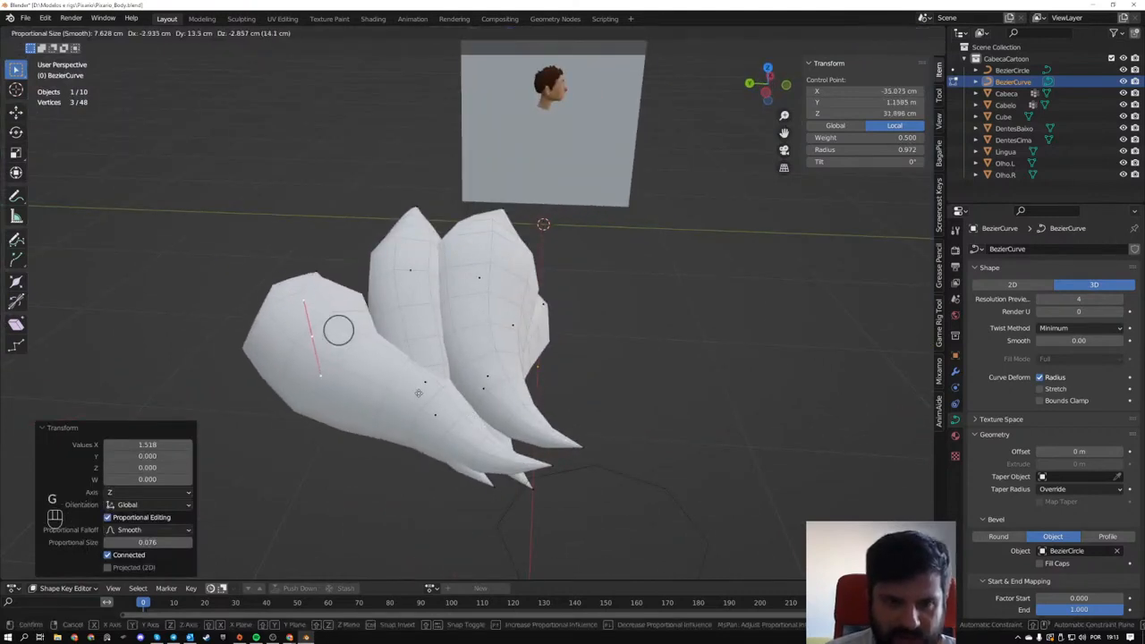
left_click(435, 394)
- Return to Object Mode and delete the hair strand curve and the Bezier circle
scroll(447, 384, "down", 2)
key("Tab")
middle_click_drag(542, 347, 499, 414)
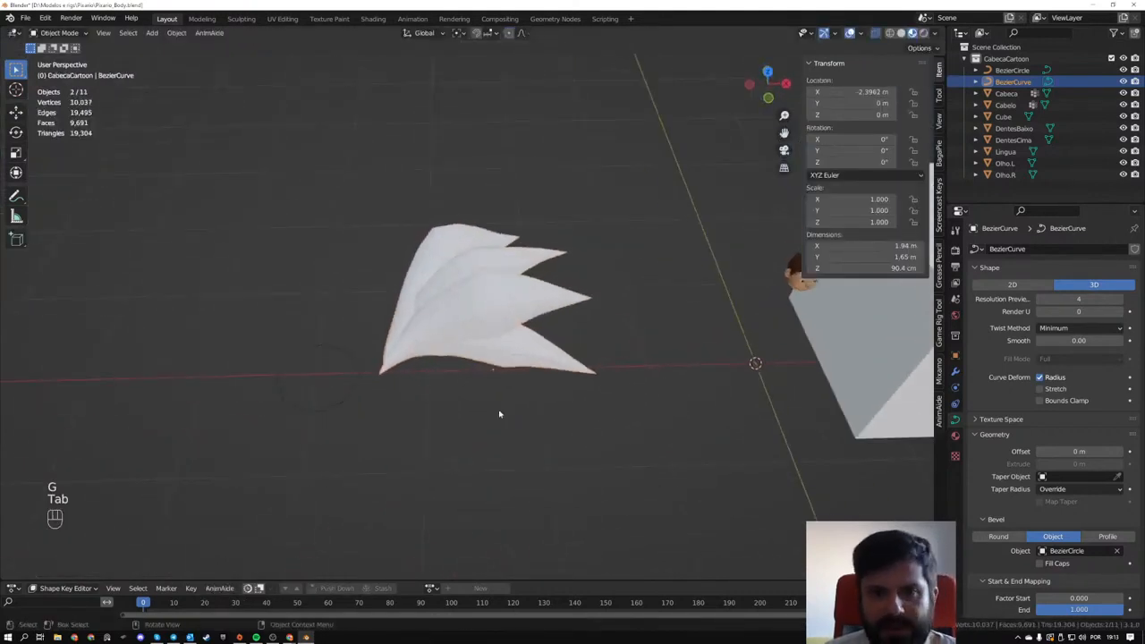
key("Delete")
left_click_drag(232, 296, 414, 472)
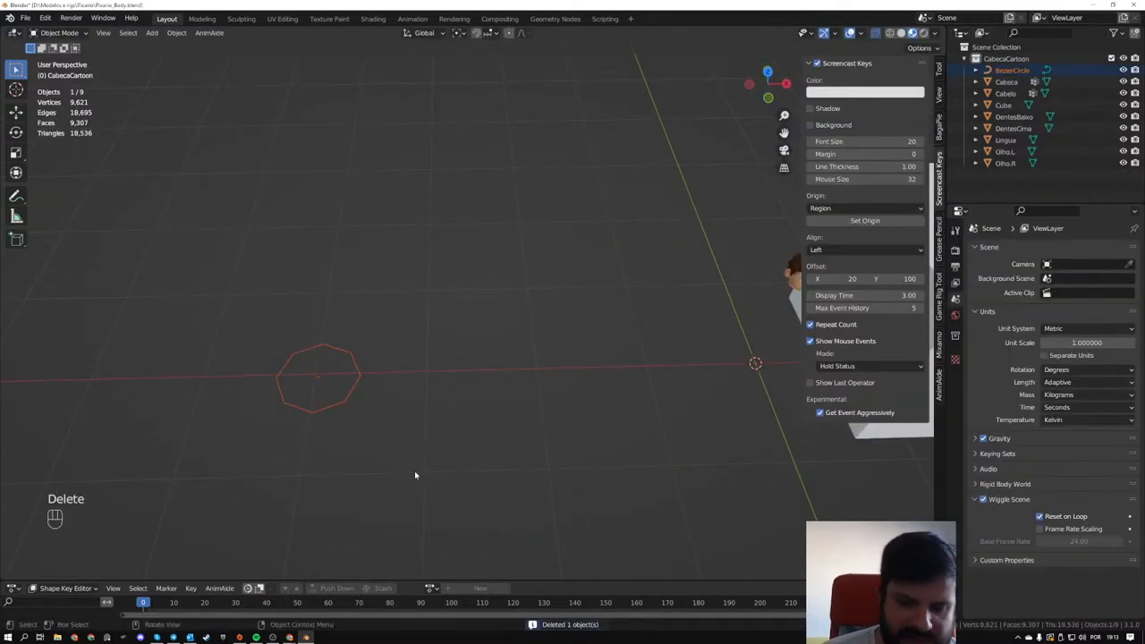
key("Delete")
- In front view, resize the cube to 1.3 m per side and move it about 33.7 cm along negative X and 14.6 cm down
middle_click_drag(614, 339, 349, 322, "shift")
left_click_drag(383, 301, 512, 395)
scroll(498, 249, "up", 2)
middle_click_drag(558, 335, 557, 256)
middle_click_drag(507, 199, 432, 262, "shift")
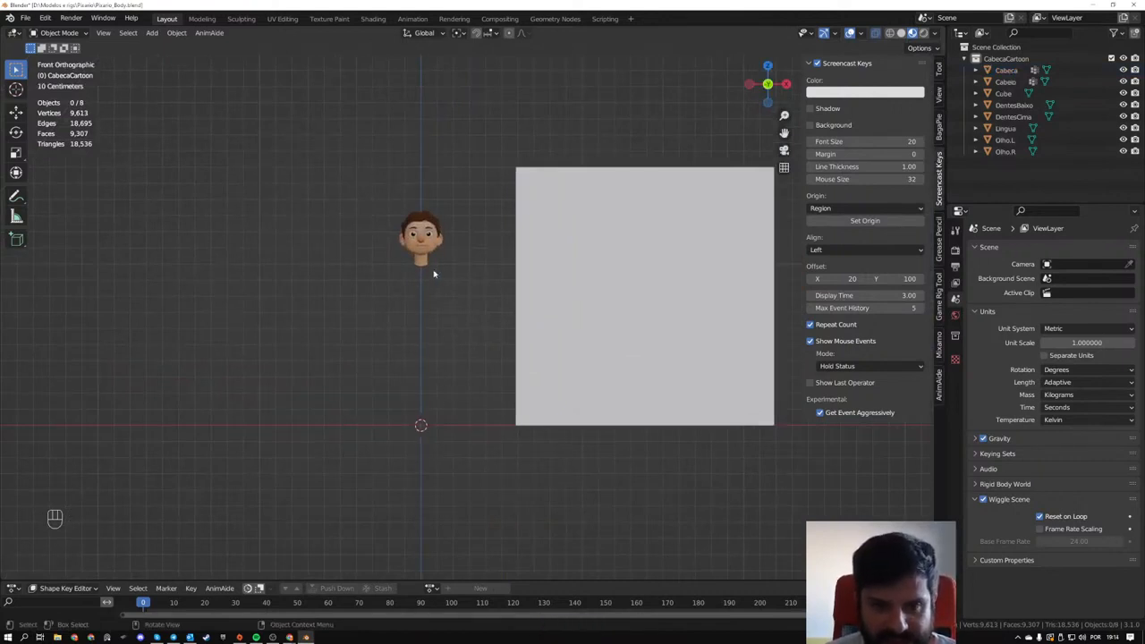
scroll(433, 273, "up", 1)
scroll(473, 268, "up", 1)
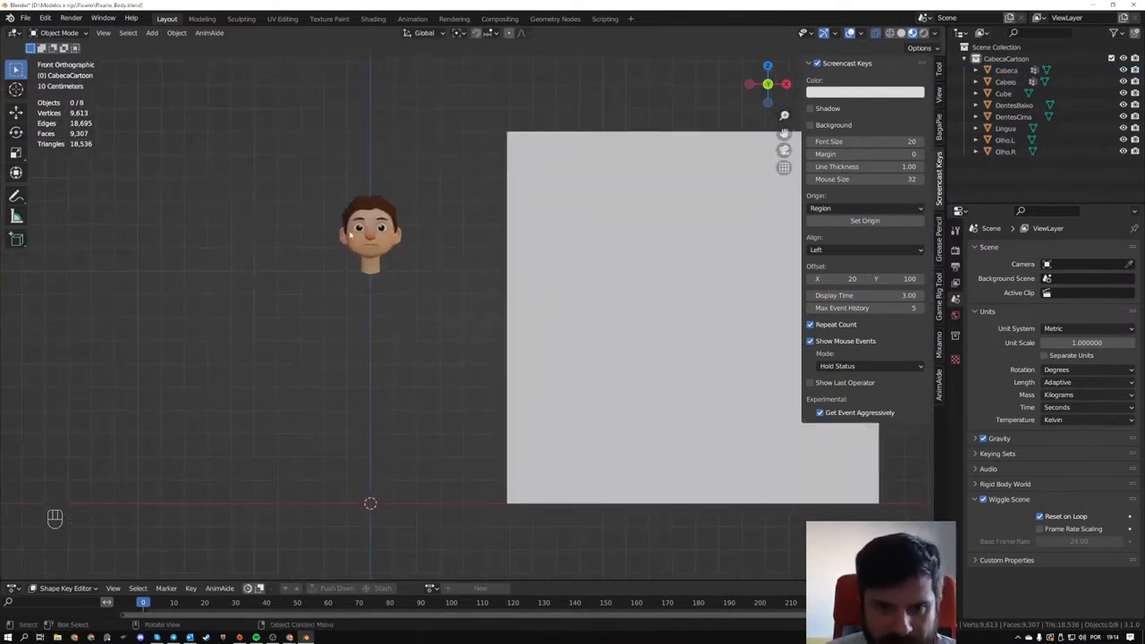
left_click(532, 219)
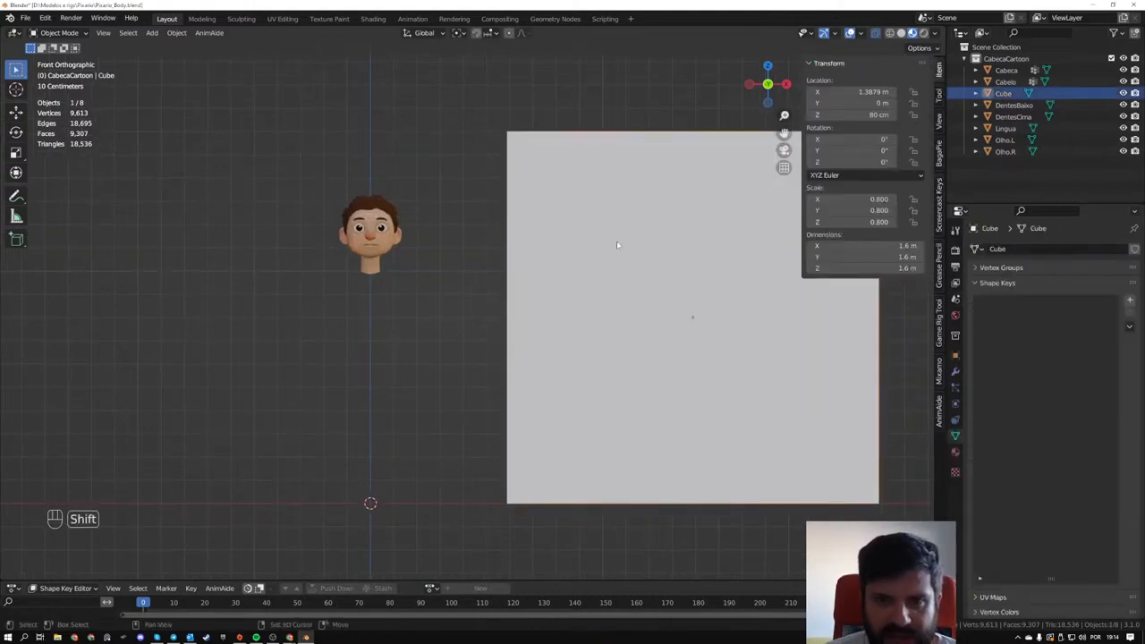
middle_click_drag(617, 241, 493, 248, "shift")
left_click_drag(859, 268, 833, 267)
key("g")
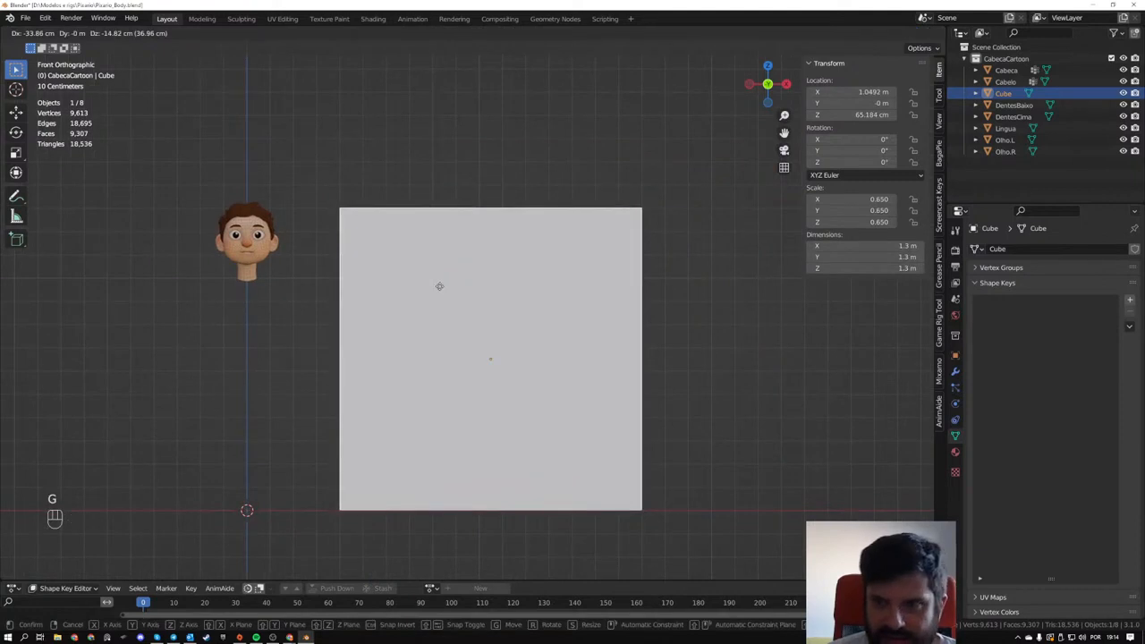
left_click(439, 285)
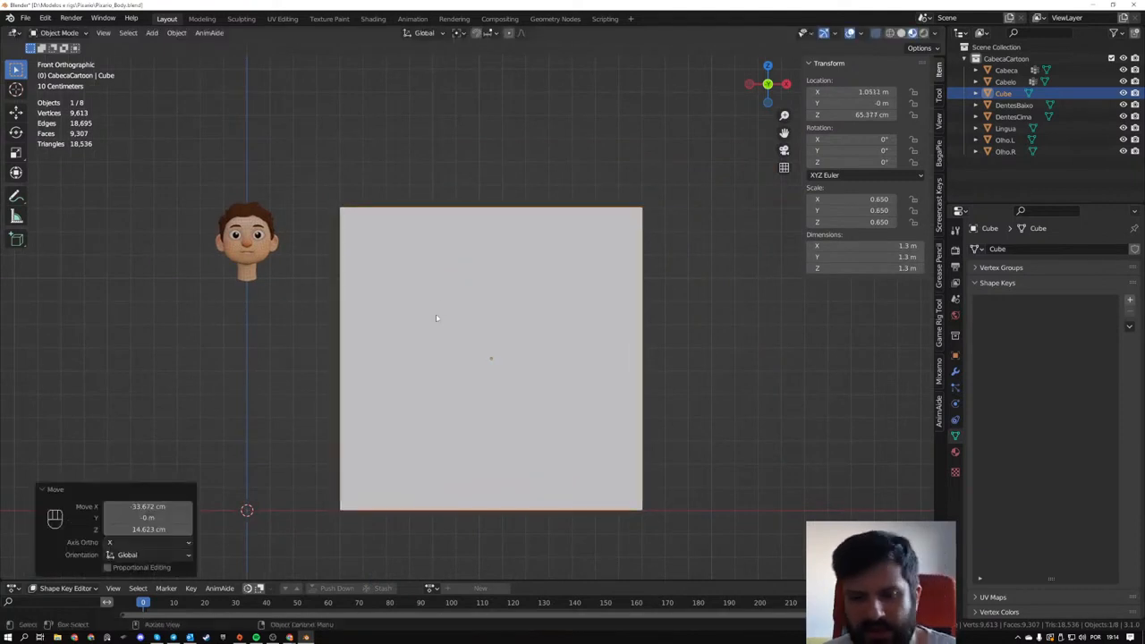
- Delete the cube beside the head and check the head in side view
key("Delete")
middle_click_drag(381, 316, 575, 356)
scroll(528, 275, "up", 3)
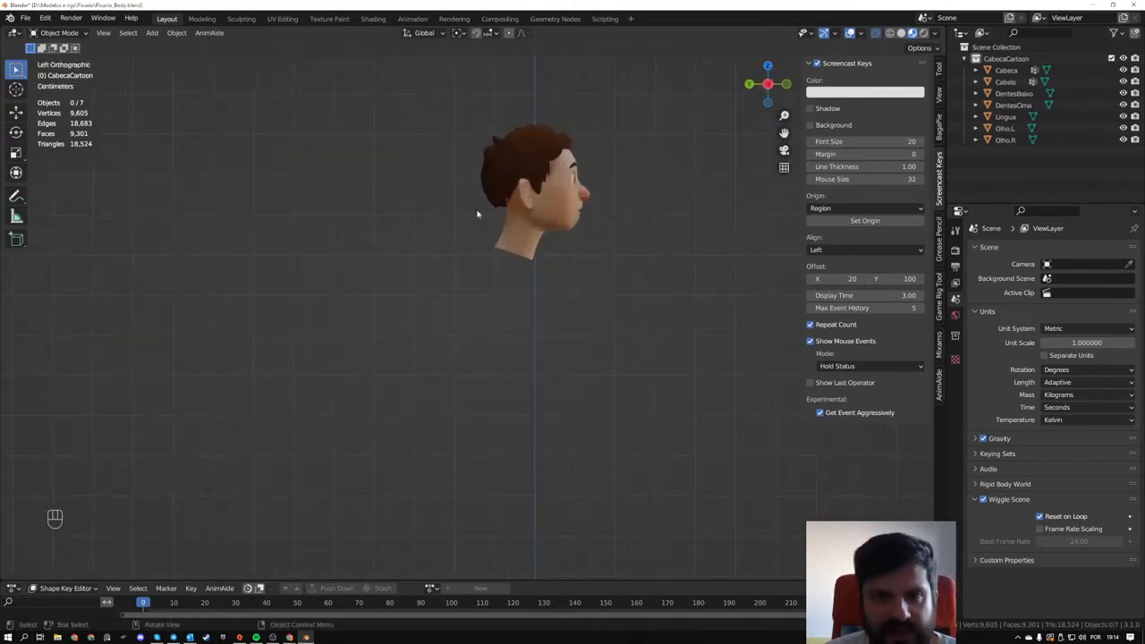
scroll(565, 296, "down", 3)
- Enter Edit Mode on the head mesh and select the open edge loop at the base of the neck
middle_click_drag(577, 301, 521, 376)
scroll(518, 349, "up", 4)
middle_click_drag(509, 325, 444, 301)
scroll(438, 302, "up", 4)
middle_click_drag(429, 302, 502, 427, "shift")
middle_click_drag(503, 427, 475, 404)
scroll(474, 404, "up", 3)
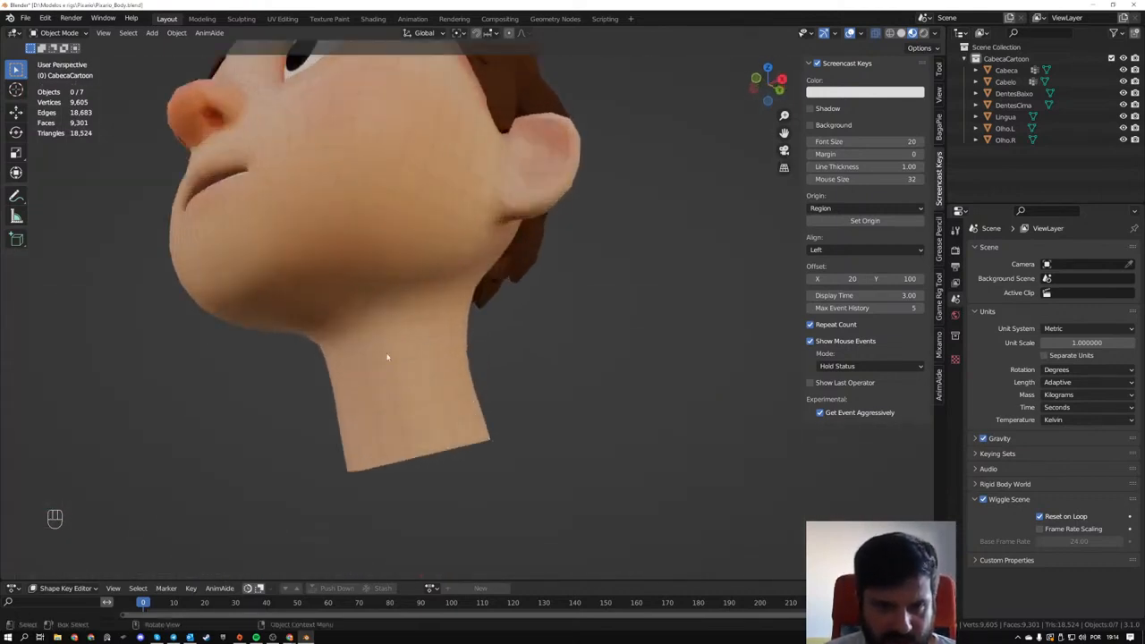
middle_click_drag(388, 357, 370, 298)
left_click(380, 329)
key("Tab")
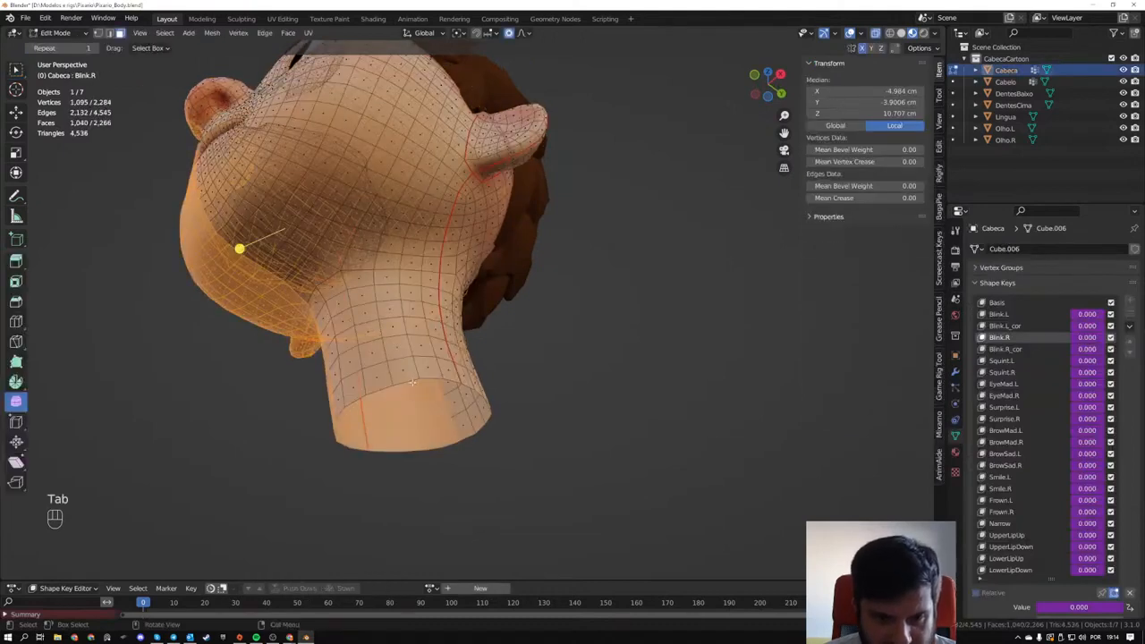
left_click(474, 396, "alt")
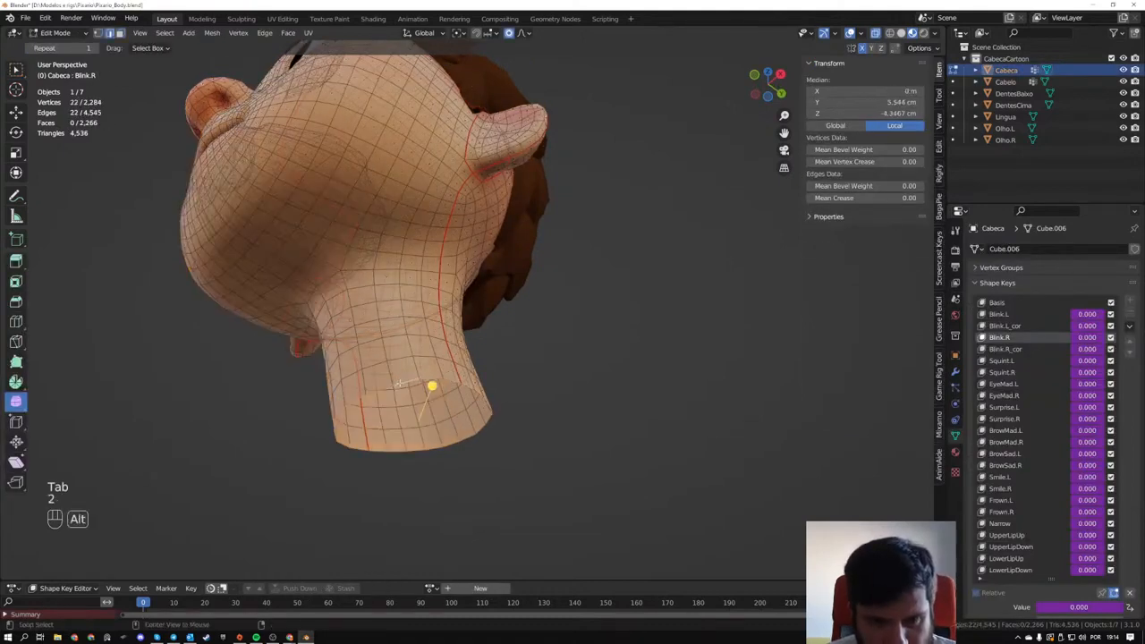
key("2")
middle_click_drag(498, 403, 472, 384)
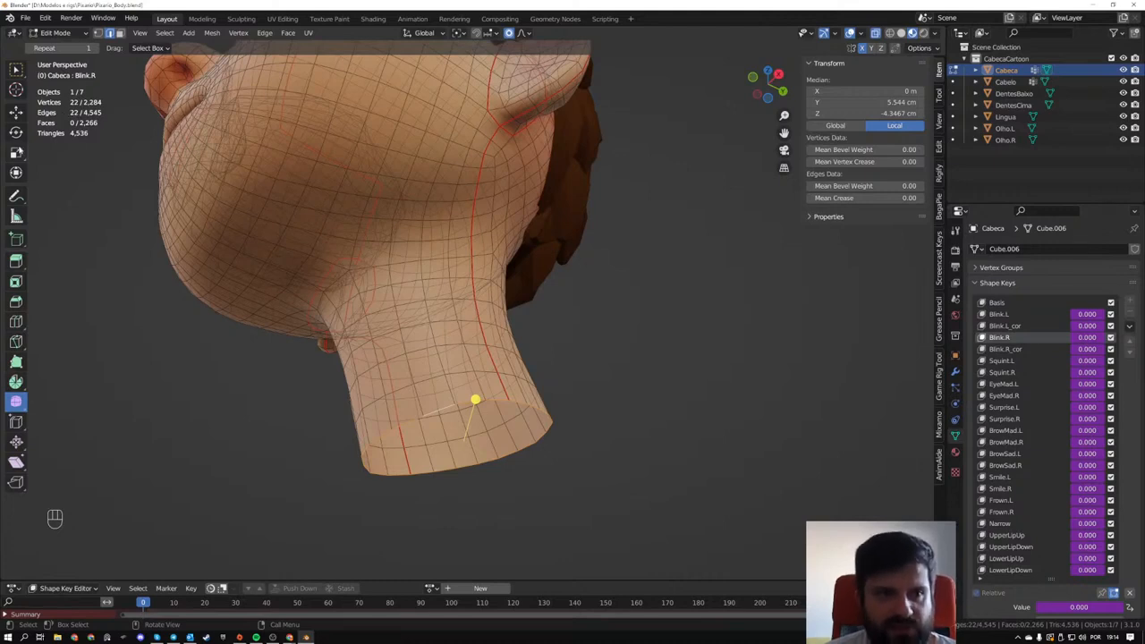
left_click(859, 34)
left_click(860, 34)
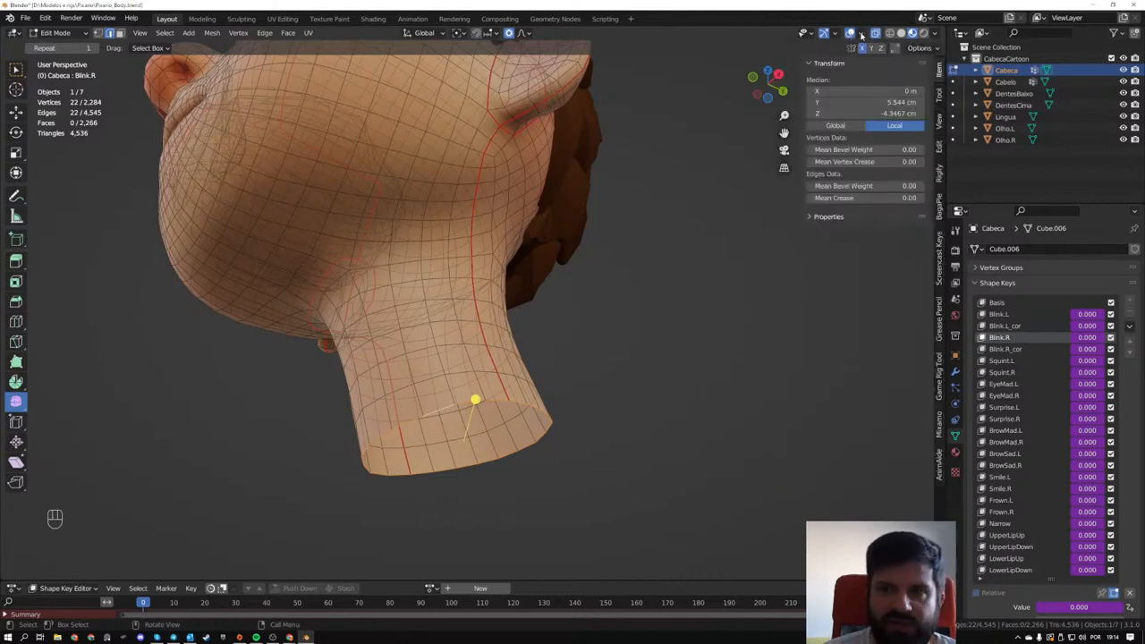
left_click(859, 34)
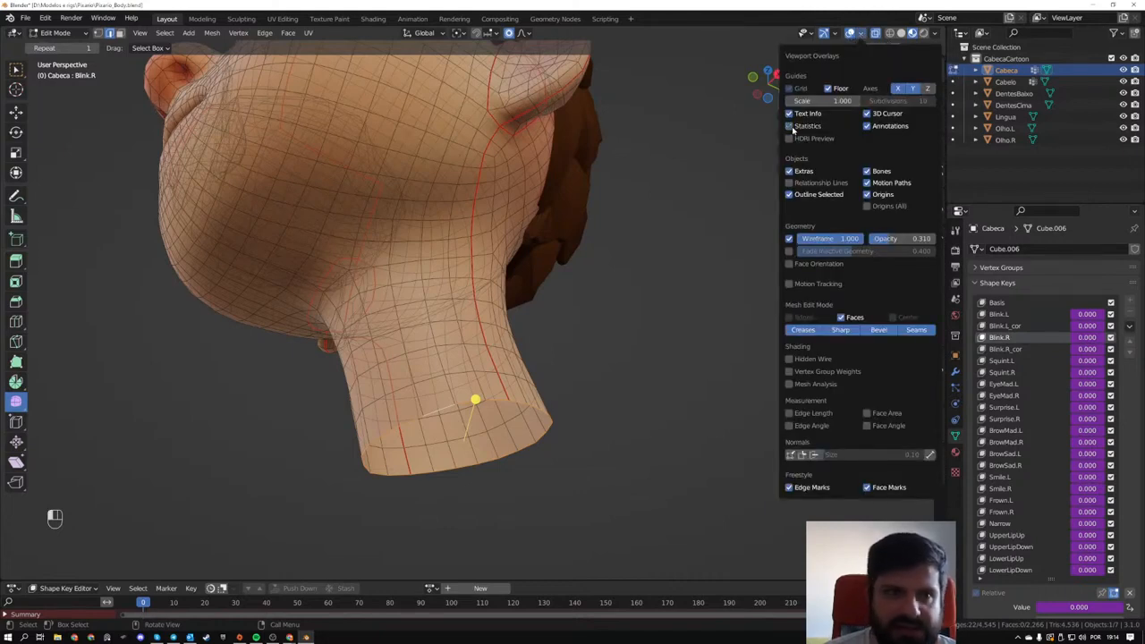
- Switch to face selection and select a single face on the side of the neck
left_click(408, 273)
middle_click_drag(443, 310, 424, 308)
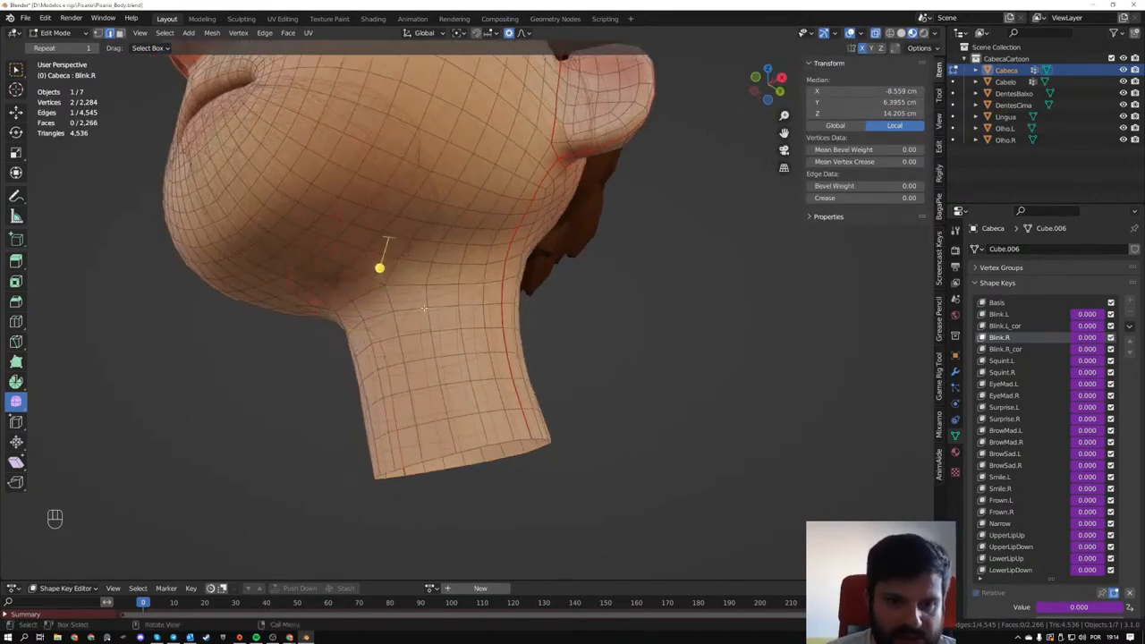
key("3")
left_click(453, 370)
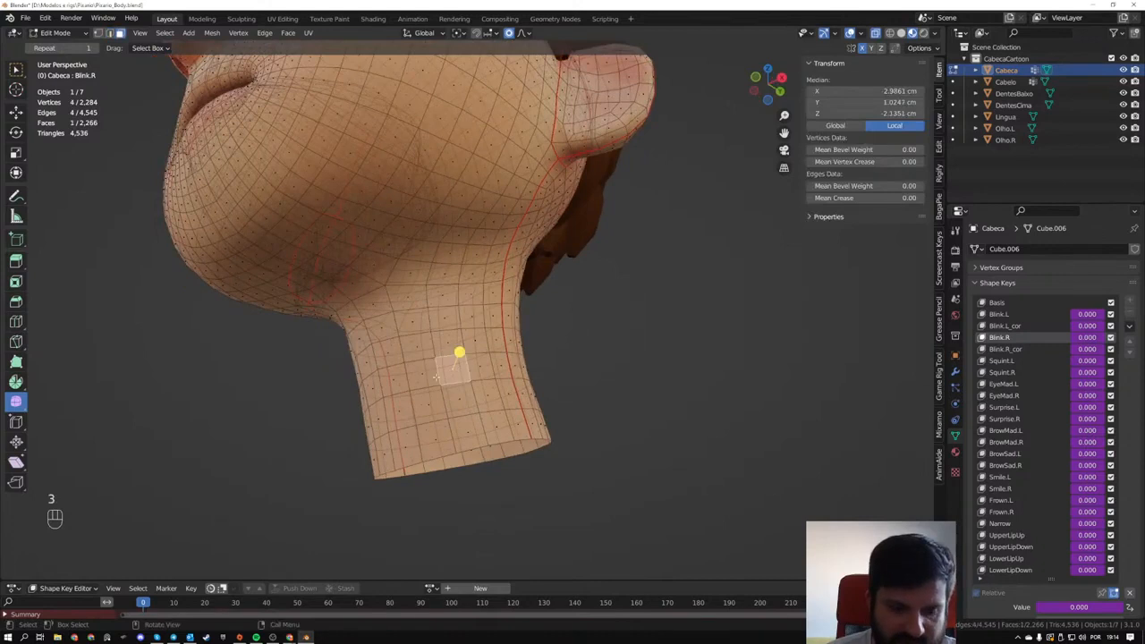
- Switch to edge selection and select the open edge loop at the base of the neck, viewing it from below
middle_click_drag(331, 361, 472, 395)
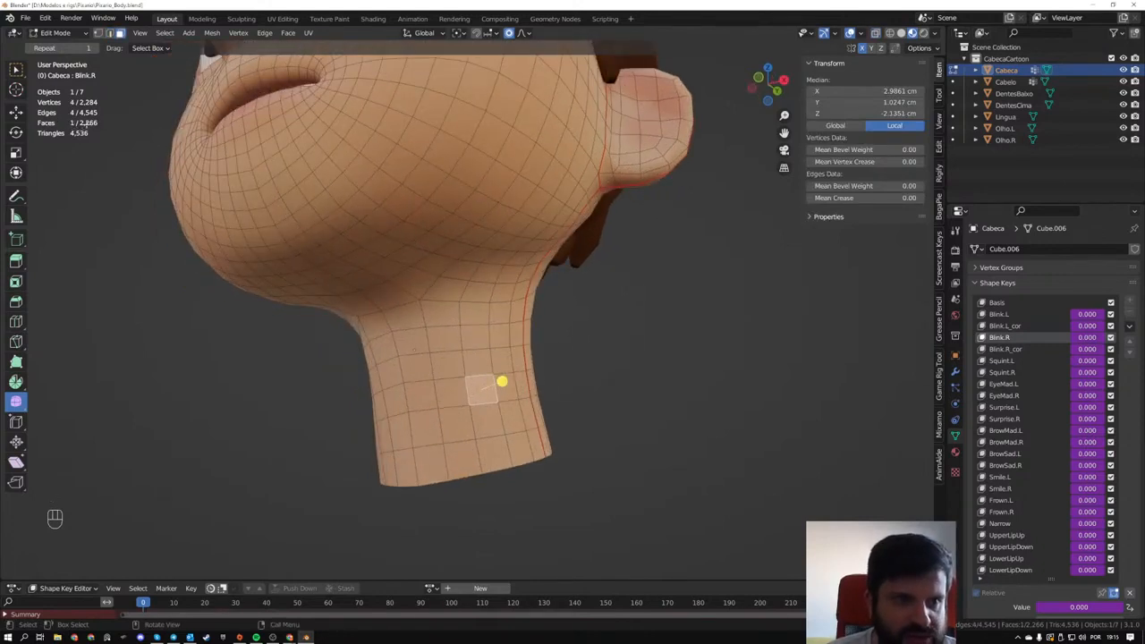
scroll(402, 211, "down", 4)
middle_click_drag(402, 210, 661, 211)
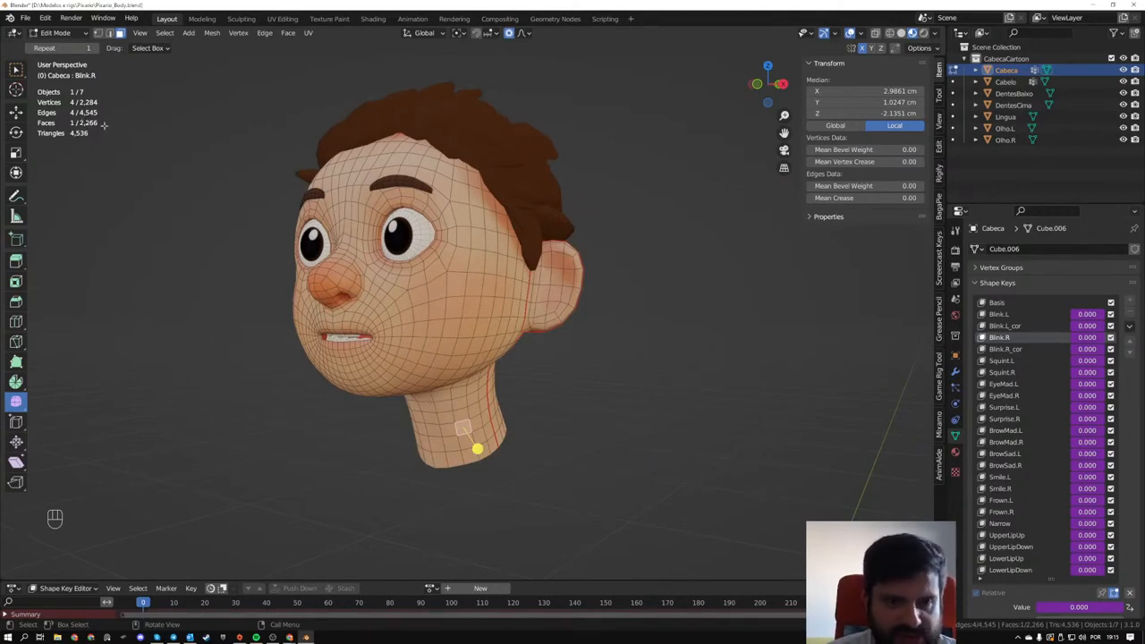
middle_click_drag(563, 390, 491, 347)
middle_click_drag(428, 438, 466, 381, "shift")
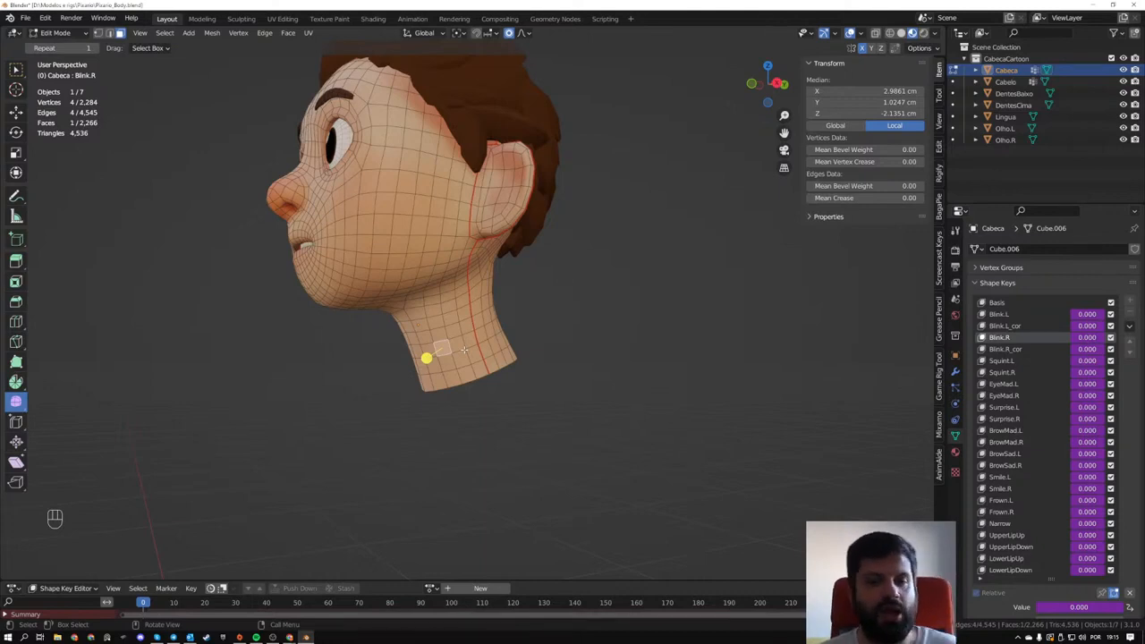
middle_click_drag(431, 391, 470, 356)
scroll(472, 354, "up", 3)
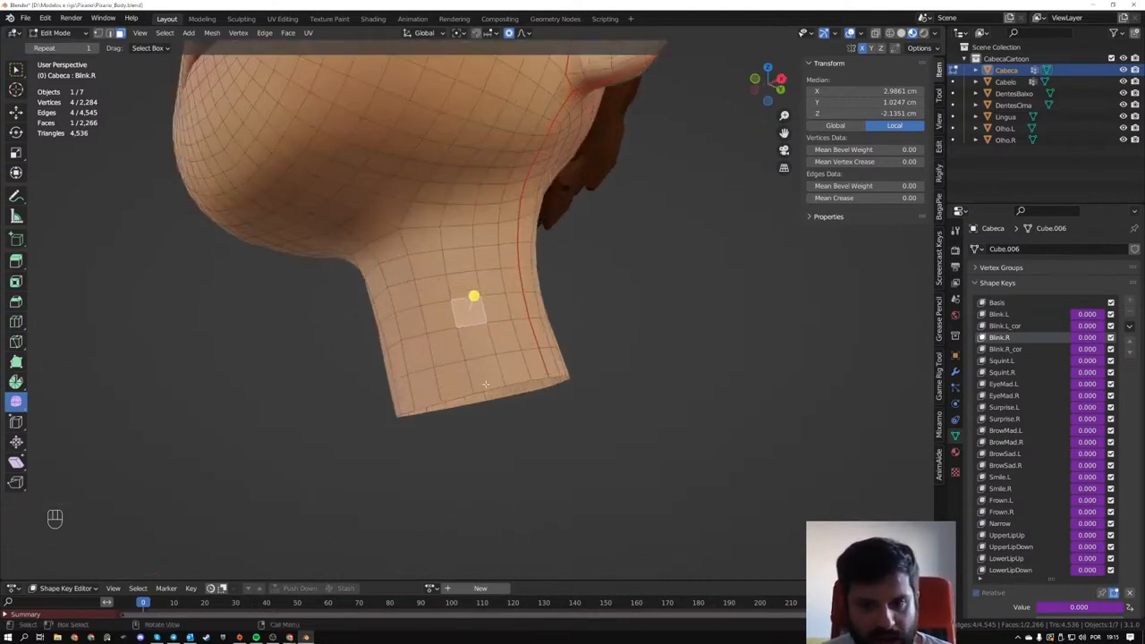
left_click(485, 389)
key("2")
left_click(489, 385)
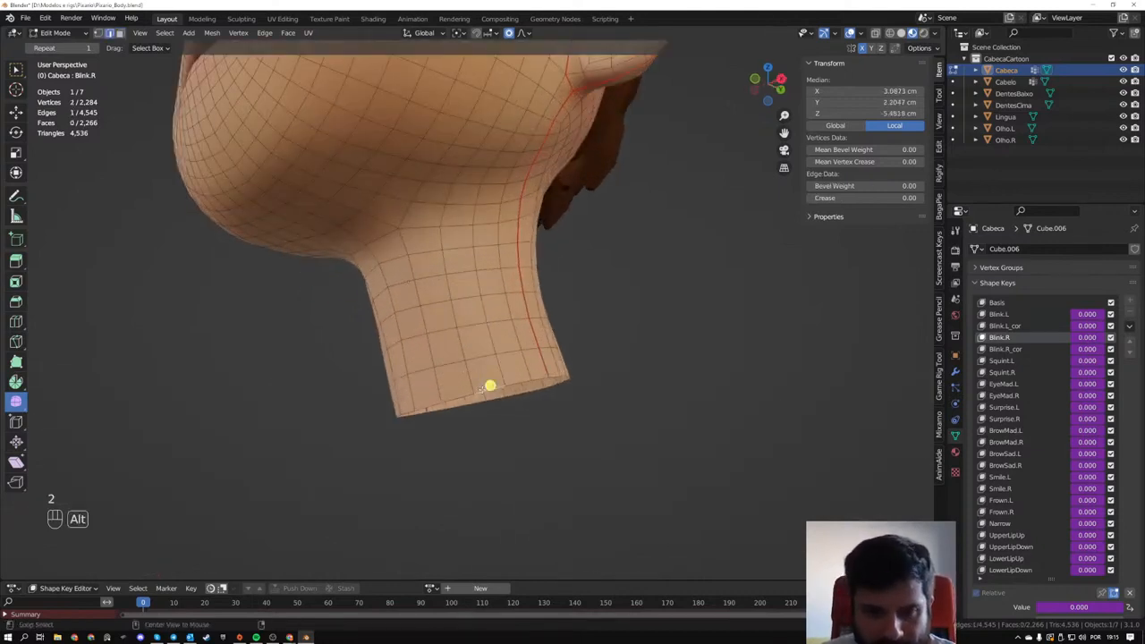
left_click(458, 396, "alt")
middle_click_drag(457, 396, 404, 321)
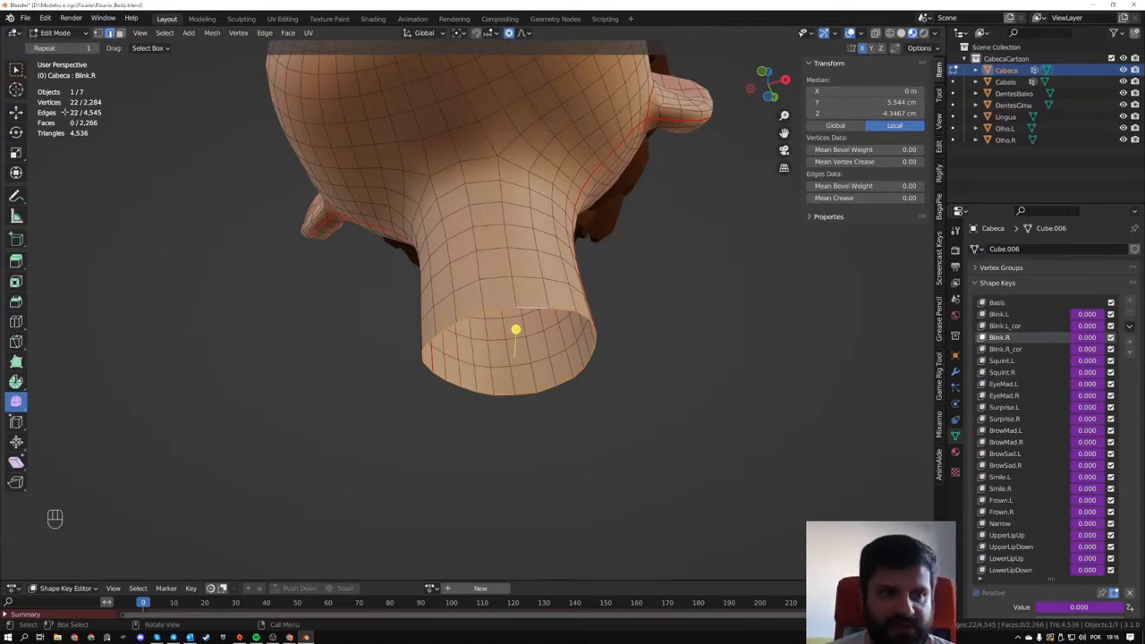
middle_click_drag(531, 324, 554, 431)
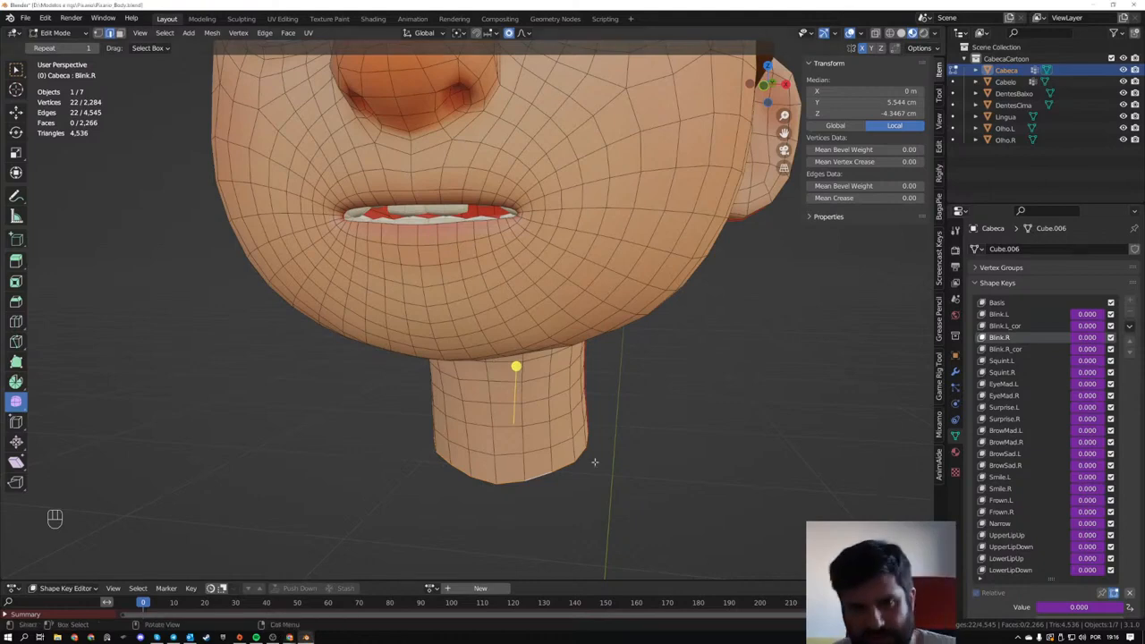
- Return to Object Mode in front view, deselect the head and add a blank Grease Pencil object at the world origin
scroll(478, 287, "down", 3)
middle_click_drag(474, 288, 611, 335)
scroll(500, 301, "down", 3)
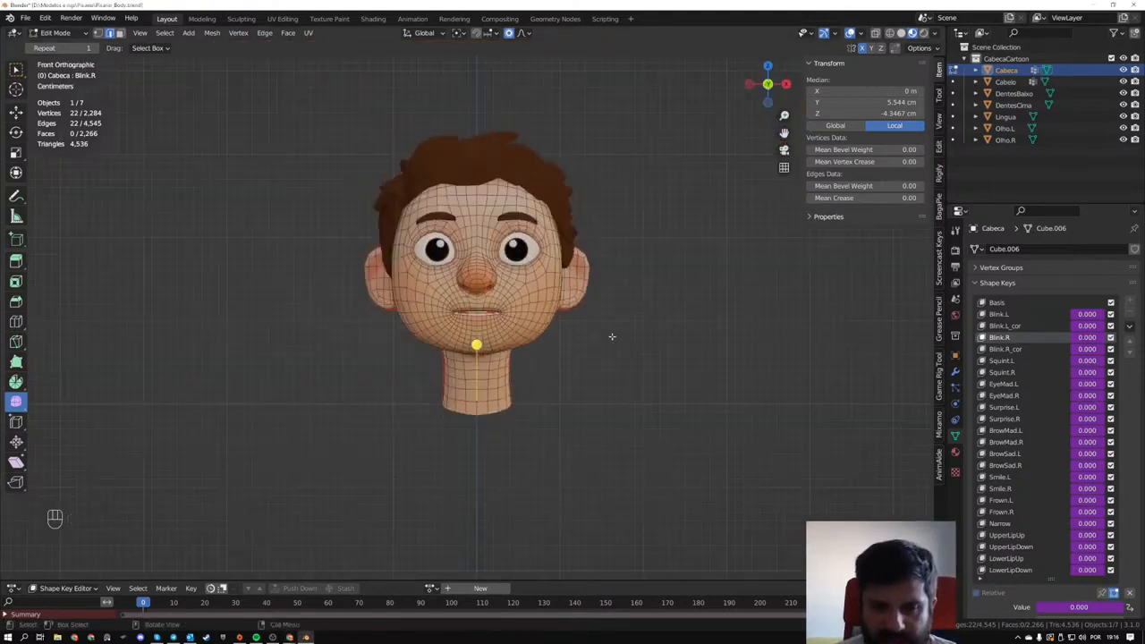
scroll(610, 349, "down", 2)
middle_click_drag(611, 403, 597, 282, "shift")
scroll(595, 317, "down", 2)
middle_click_drag(617, 429, 605, 331, "shift")
scroll(605, 338, "down", 1)
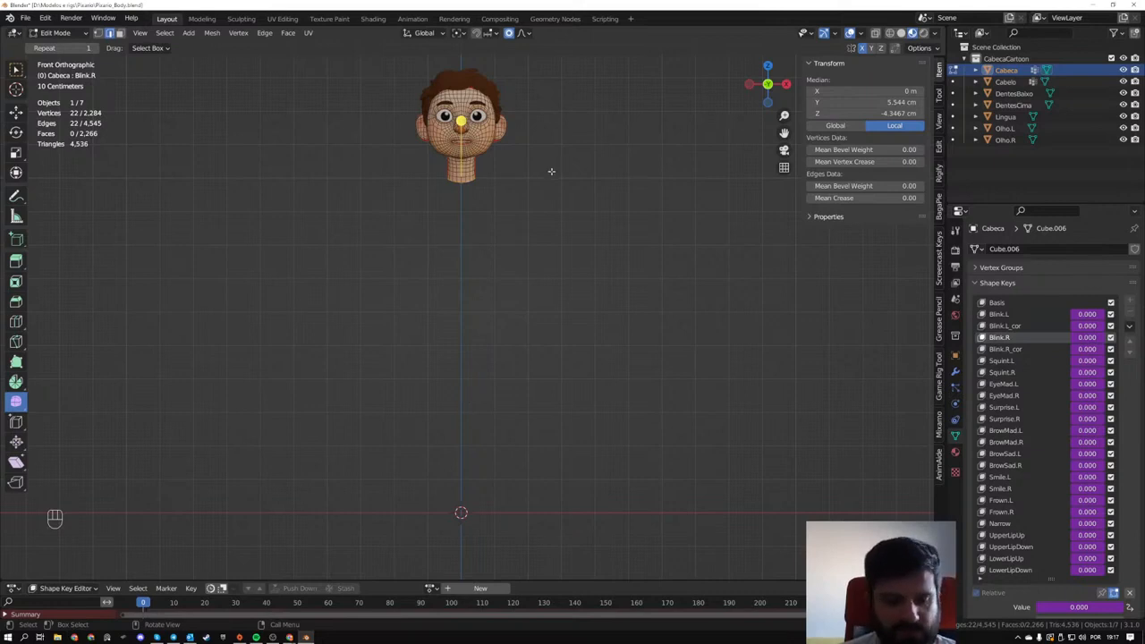
key("Tab")
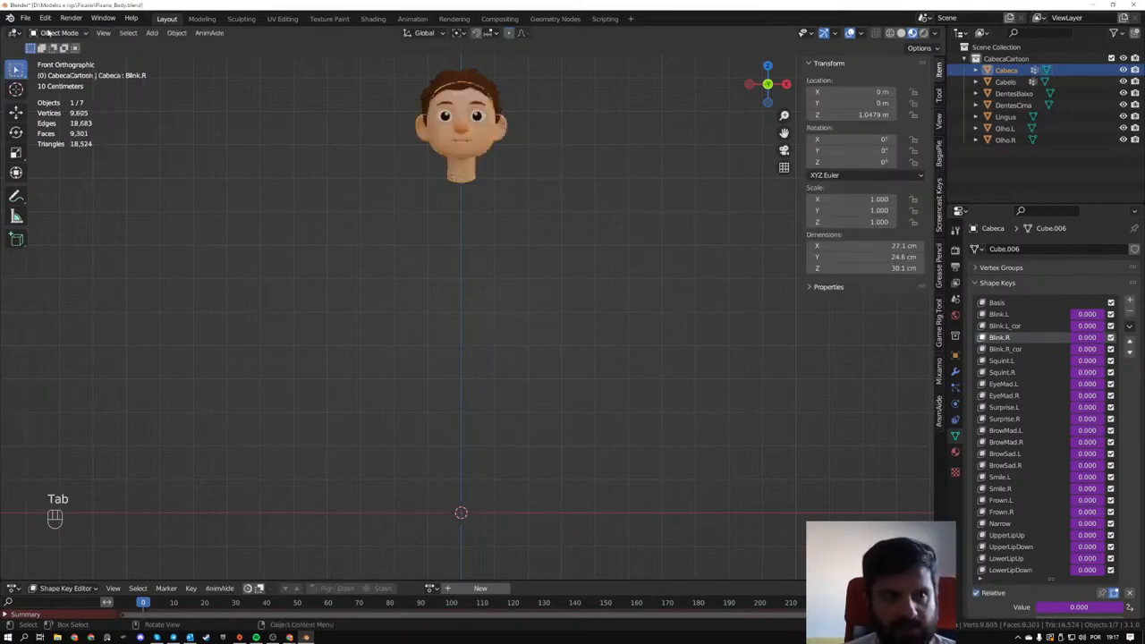
left_click(493, 309)
key("shift+a")
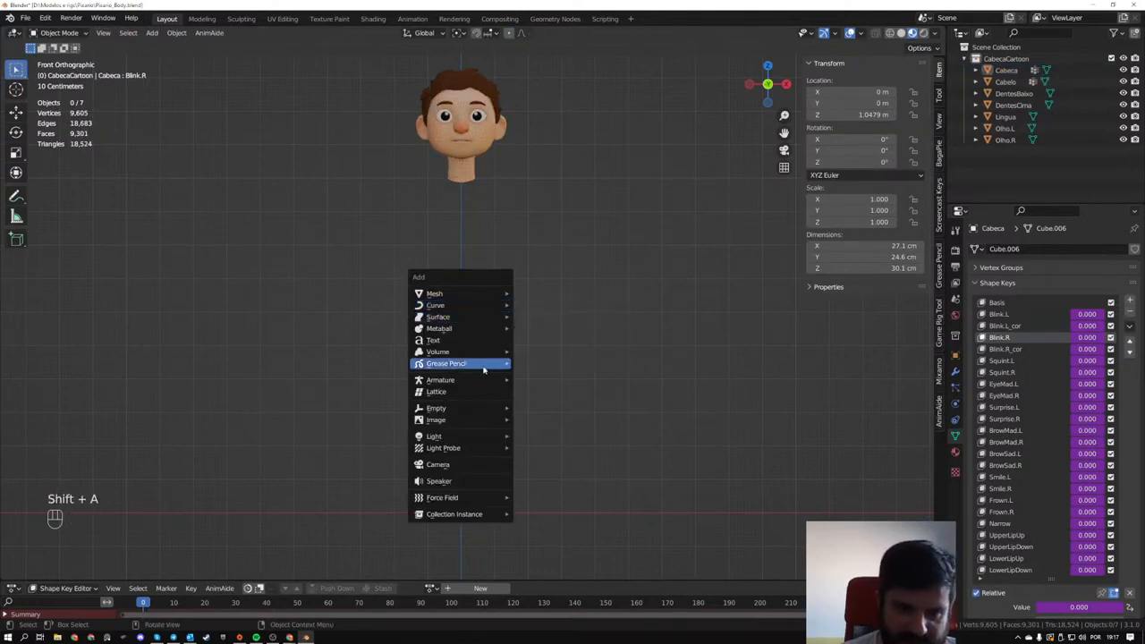
mouse_move(475, 356)
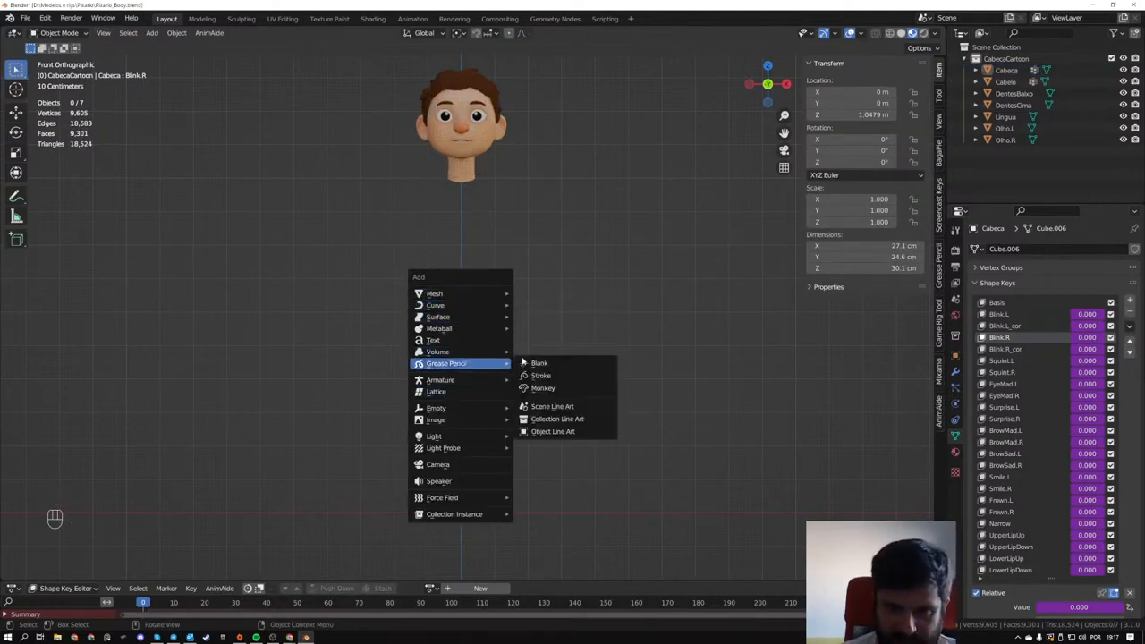
left_click(527, 364)
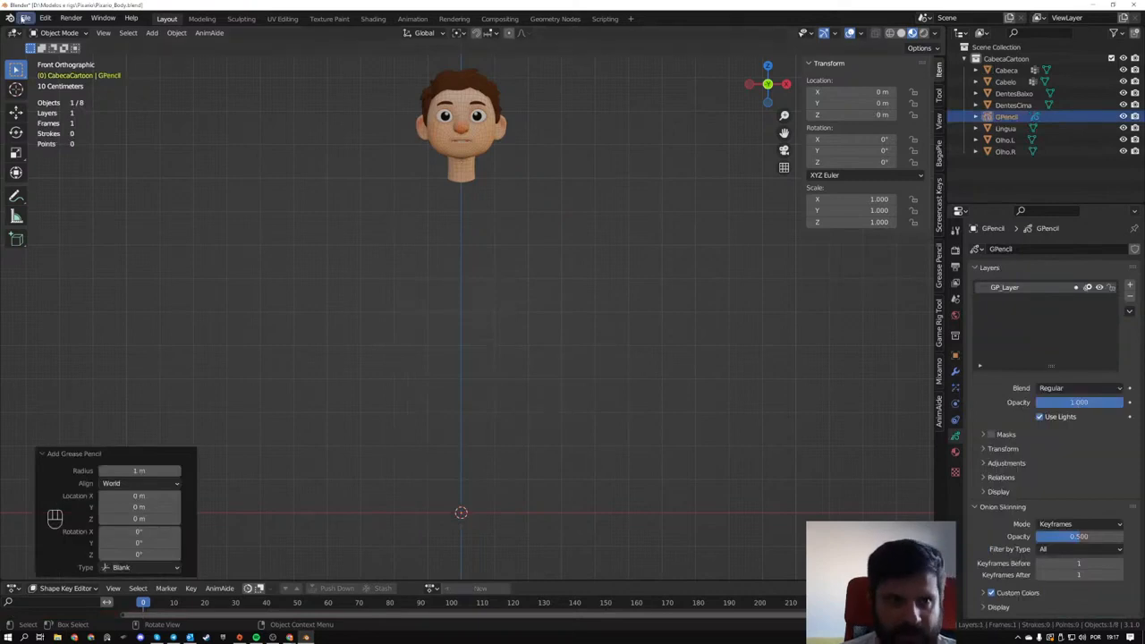
- Enter Draw Mode on the Grease Pencil object and set its drawing plane to Front (X-Z)
left_click(59, 32)
left_click(63, 84)
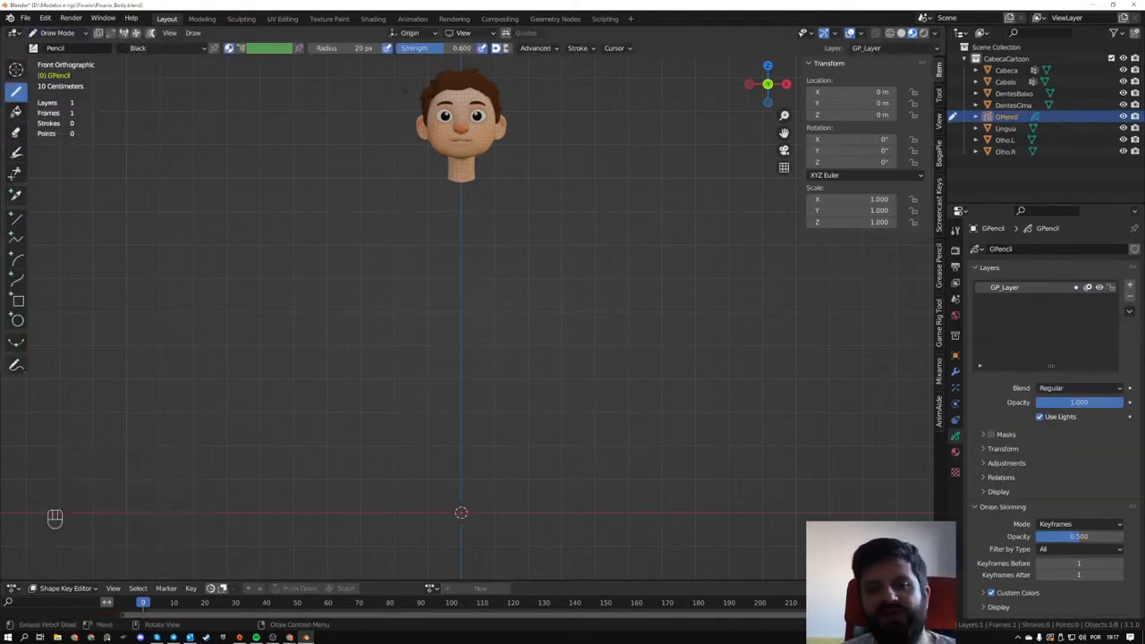
middle_click_drag(558, 351, 462, 445)
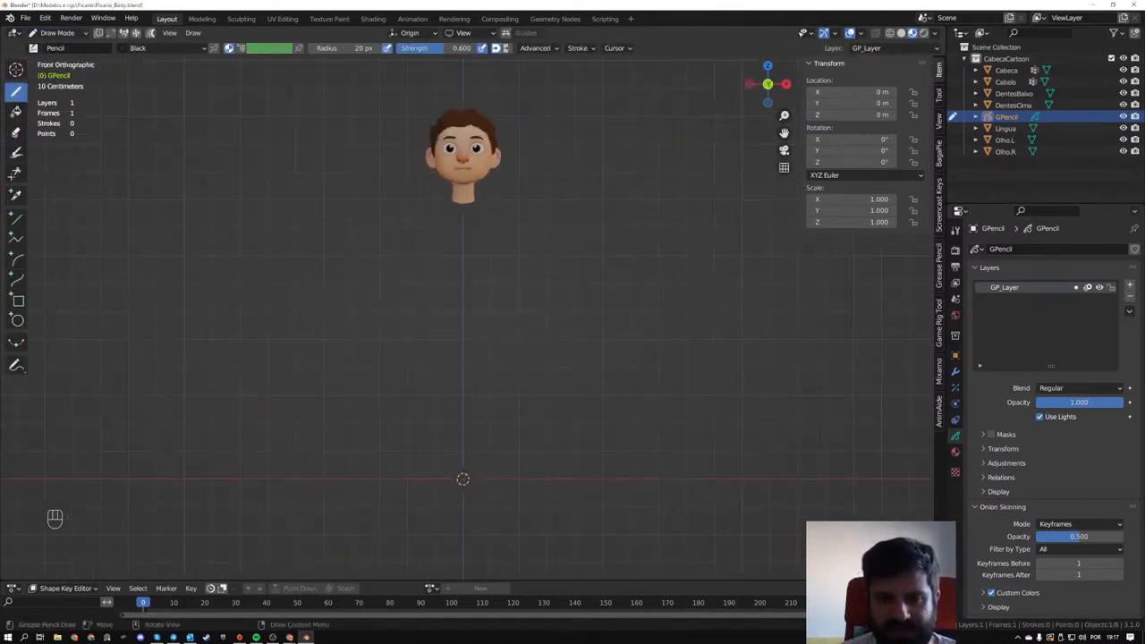
left_click(462, 34)
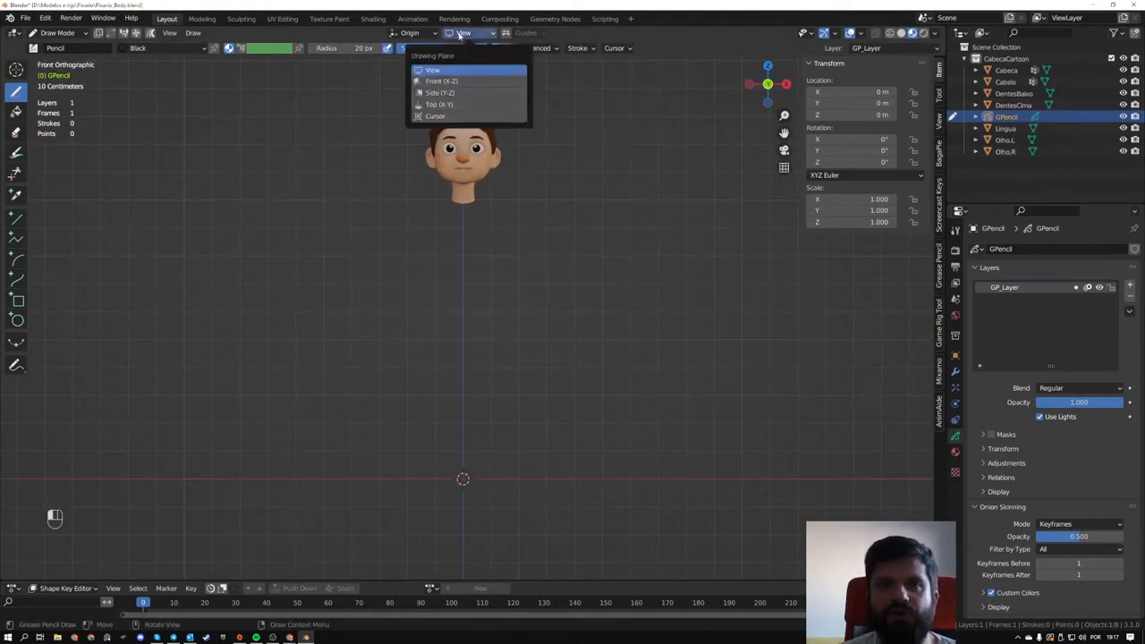
left_click(456, 82)
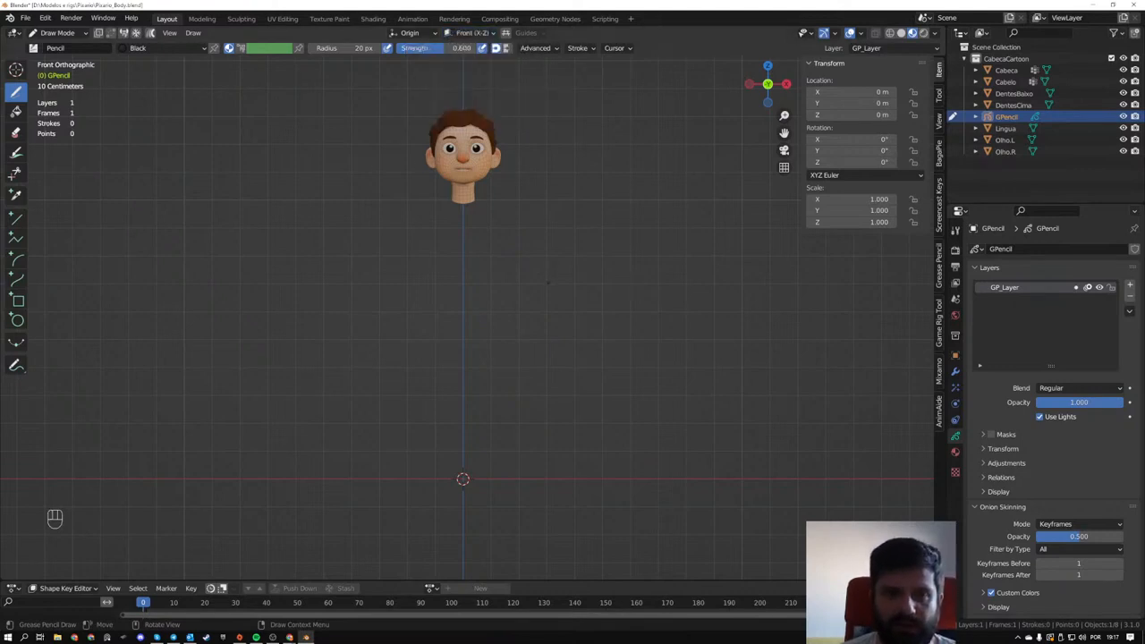
- Set the Grease Pencil stroke placement to 3D Cursor
middle_click_drag(548, 282, 483, 295)
middle_click_drag(510, 408, 475, 406)
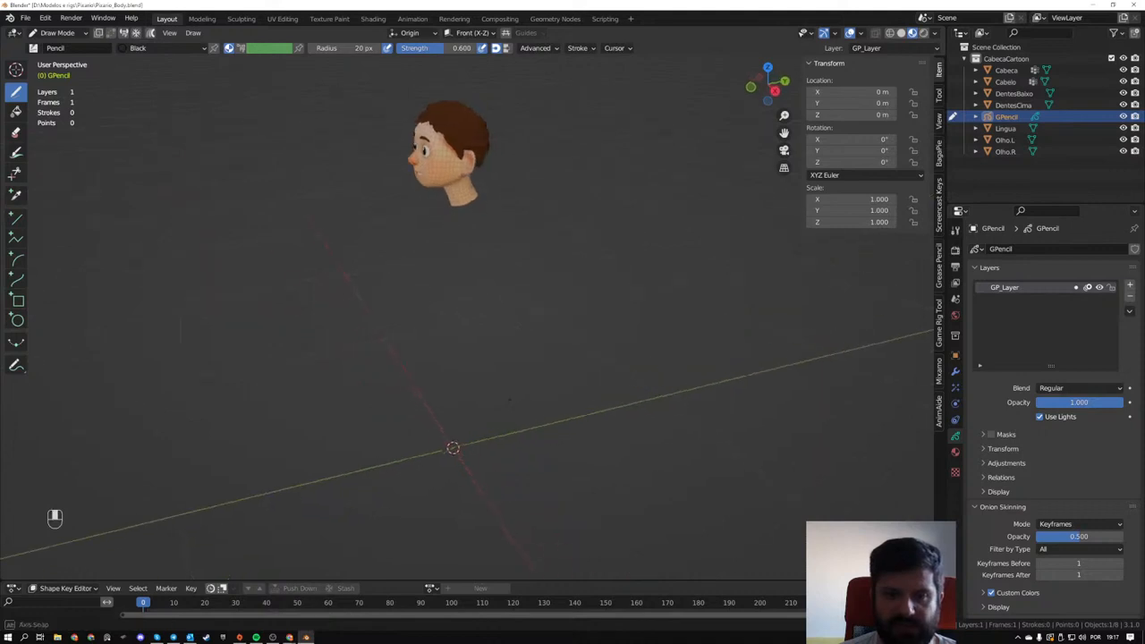
middle_click_drag(769, 273, 433, 322, "shift")
middle_click_drag(585, 313, 259, 344, "shift")
middle_click_drag(185, 345, 433, 192)
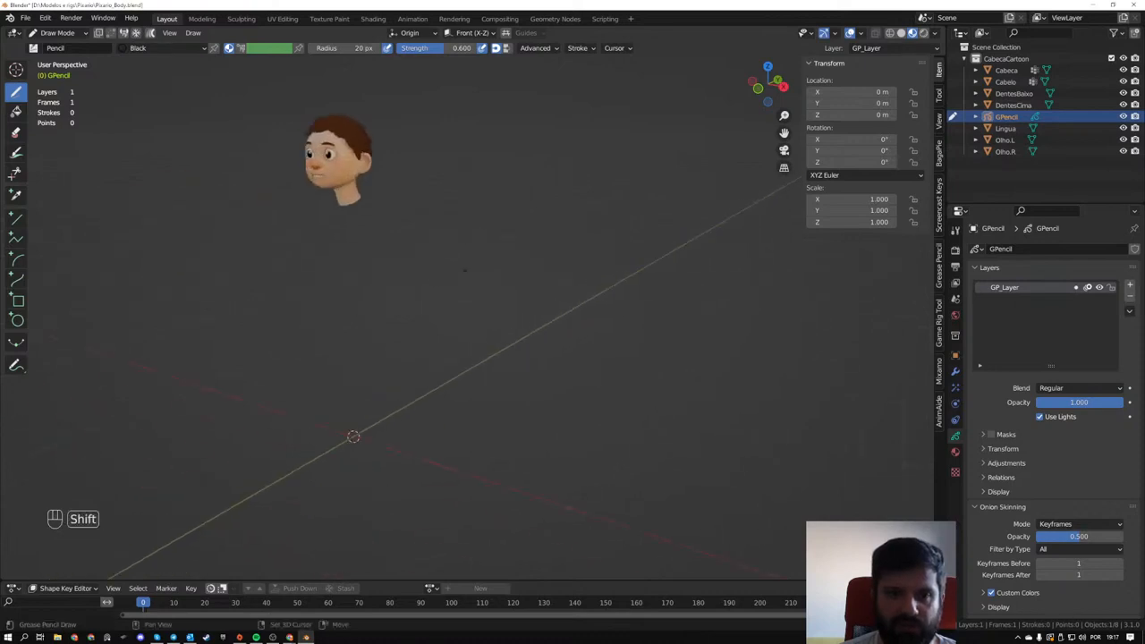
left_click(421, 33)
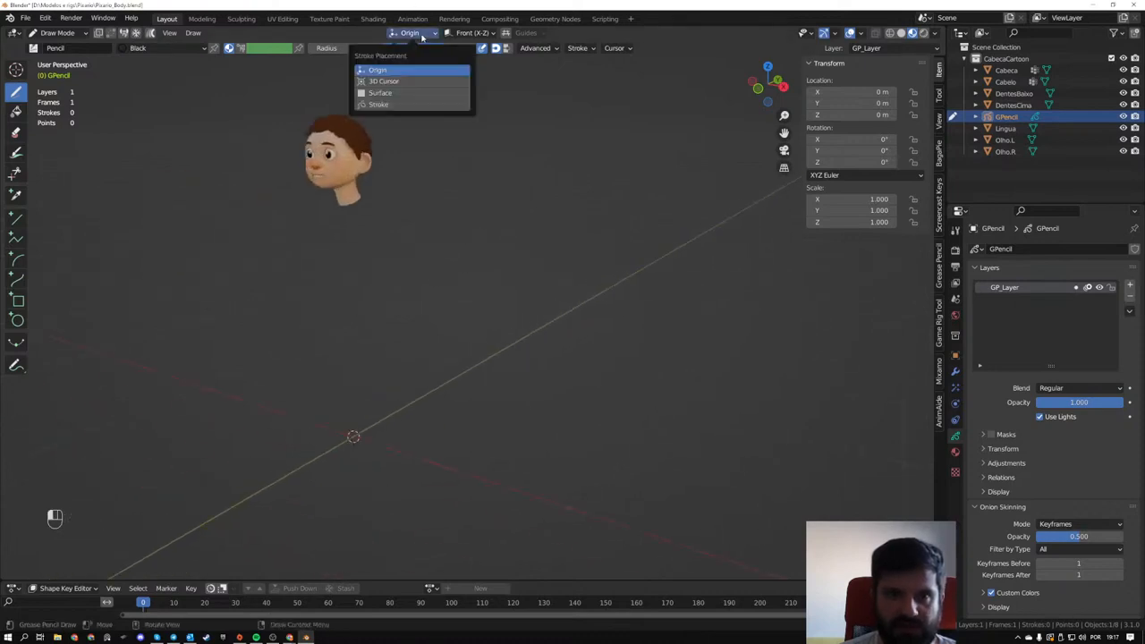
left_click(395, 81)
- Draw a looping test stroke below the head, check it from different views and undo it
mouse_move(501, 269)
middle_mouse_down("alt")
mouse_move(556, 326)
mouse_move(388, 478)
middle_mouse_up("alt")
scroll(555, 327, "up", 4)
mouse_move(486, 246)
left_mouse_down()
mouse_move(545, 348)
mouse_move(458, 362)
mouse_move(359, 240)
left_mouse_up()
mouse_move(619, 297)
middle_mouse_down()
mouse_move(581, 313)
mouse_move(500, 304)
mouse_move(601, 306)
middle_mouse_up()
scroll(581, 313, "down", 5)
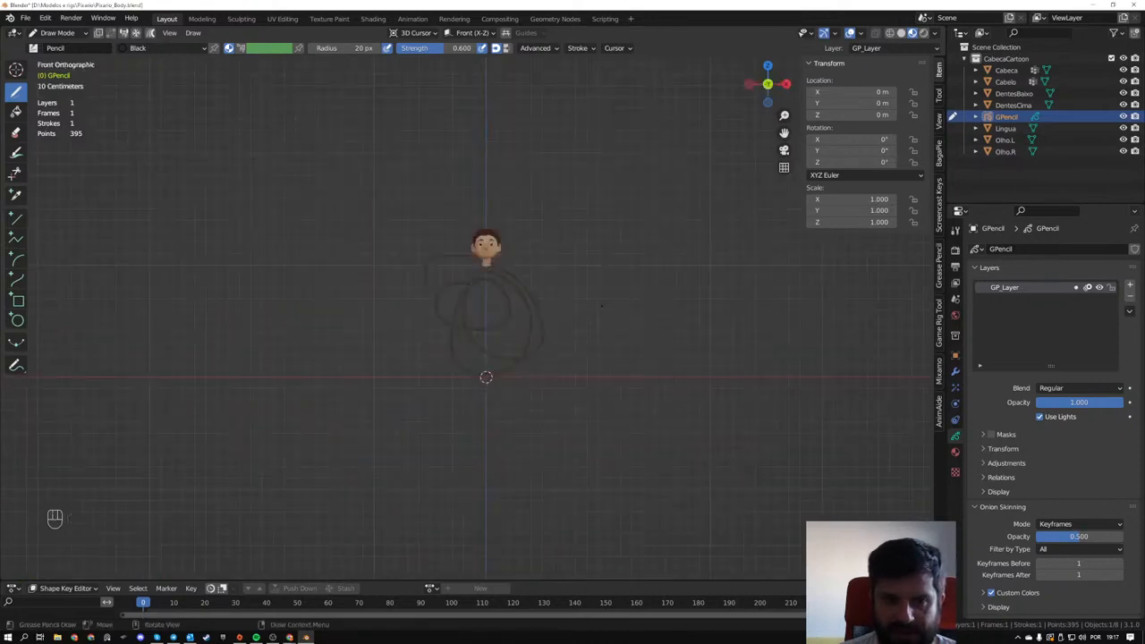
scroll(601, 306, "up", 5)
key("ctrl+z")
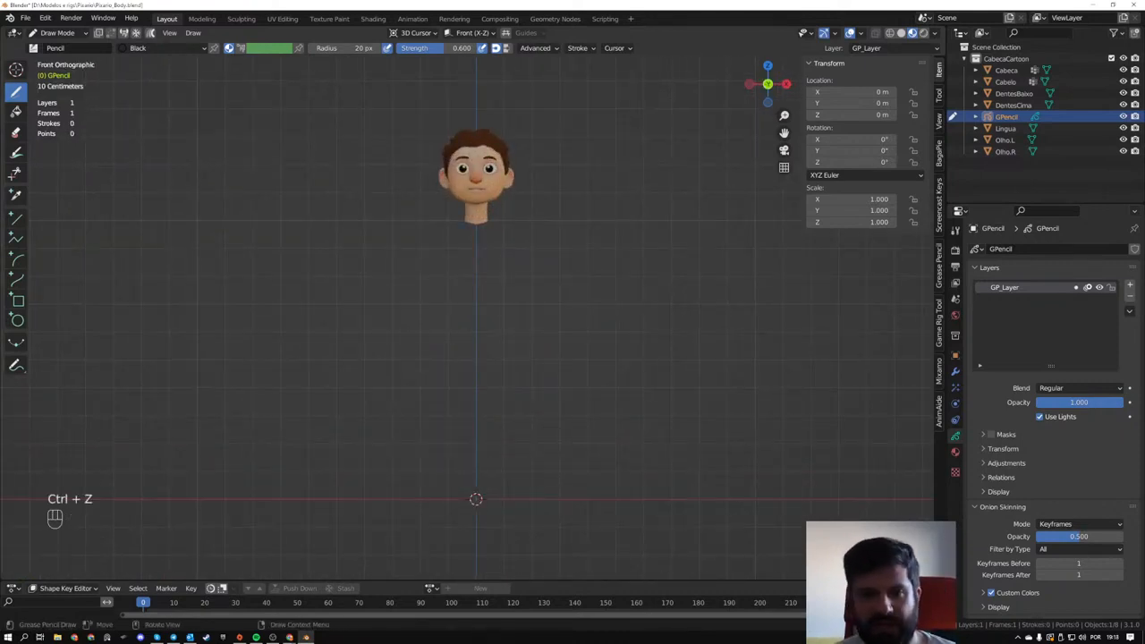
- Add a Mirror modifier on the X axis to the Grease Pencil object
left_click(955, 371)
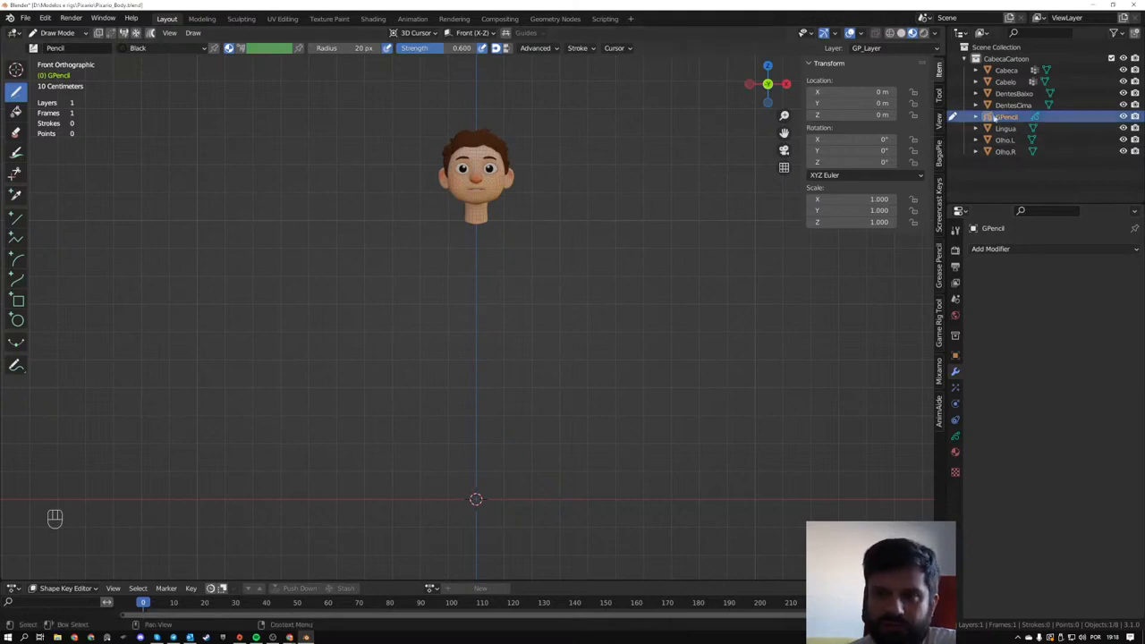
left_click(1002, 250)
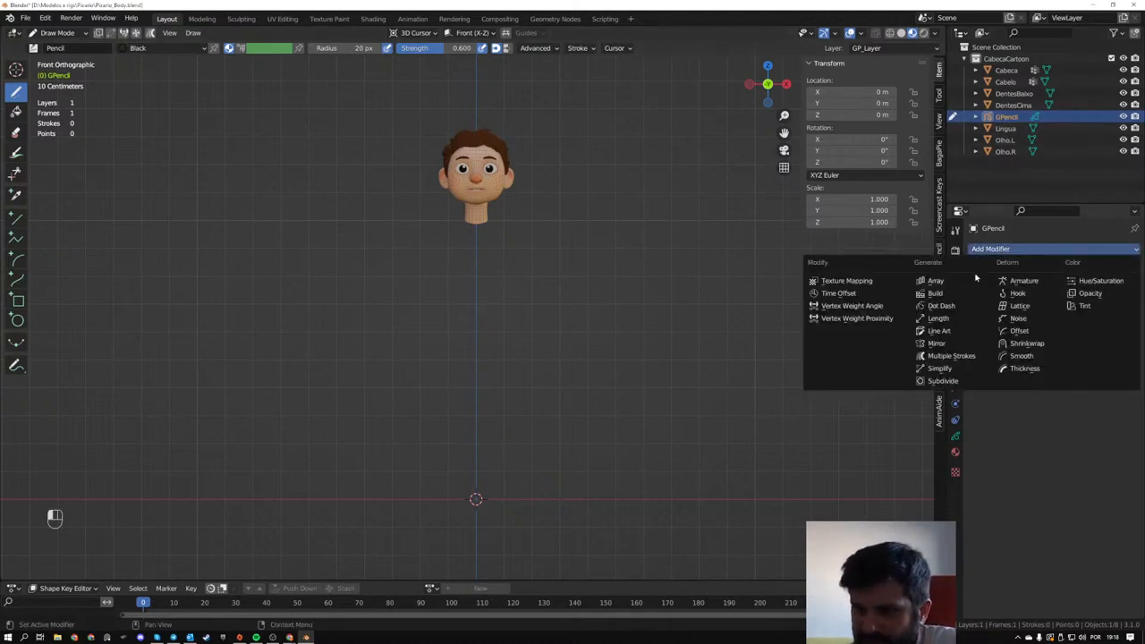
left_click(936, 343)
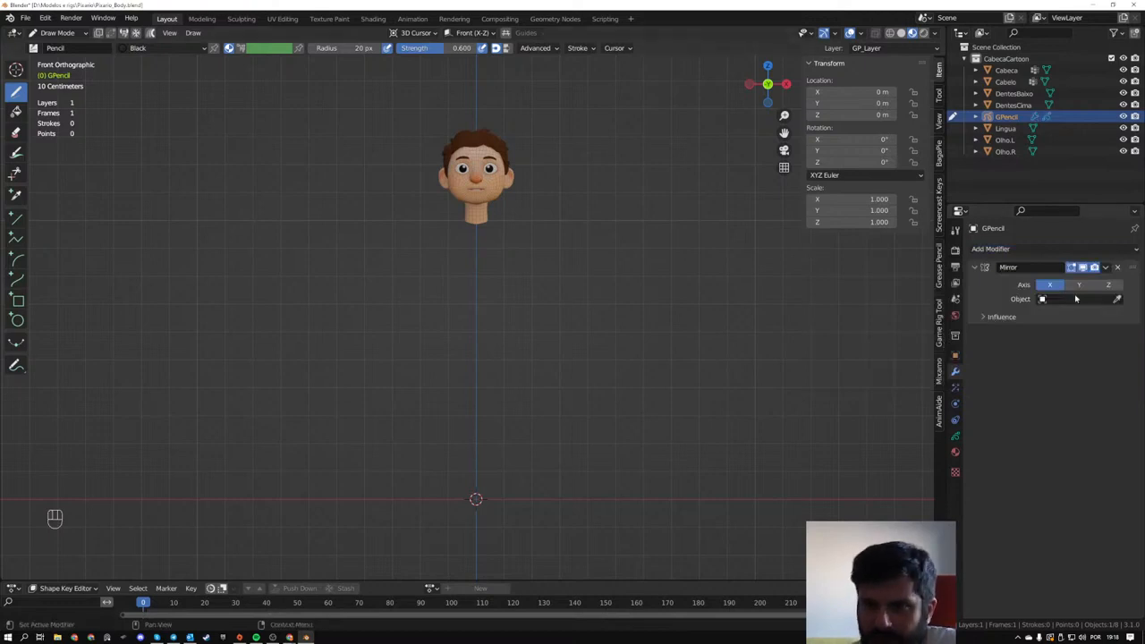
- Test the mirroring with a few curved strokes on one side of the centre line, and undo them all
mouse_move(517, 261)
left_mouse_down()
mouse_move(564, 318)
mouse_move(528, 266)
left_mouse_up()
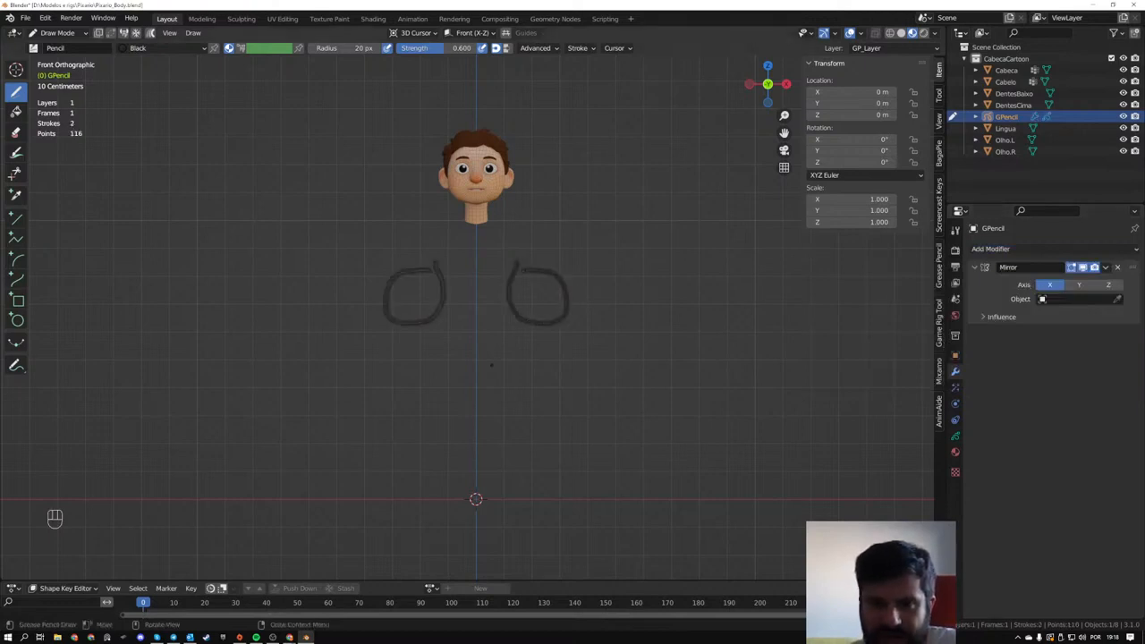
left_click_drag(528, 335, 567, 378)
left_click_drag(603, 438, 688, 381)
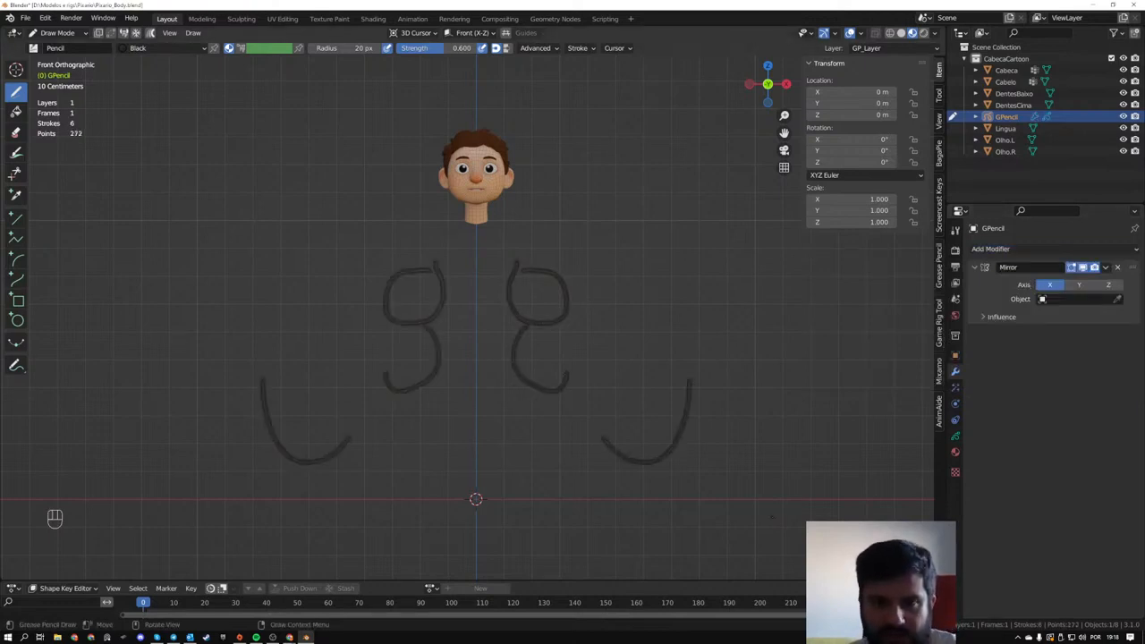
key("ctrl+z")
key("ctrl+z")
key("ctrl+z")
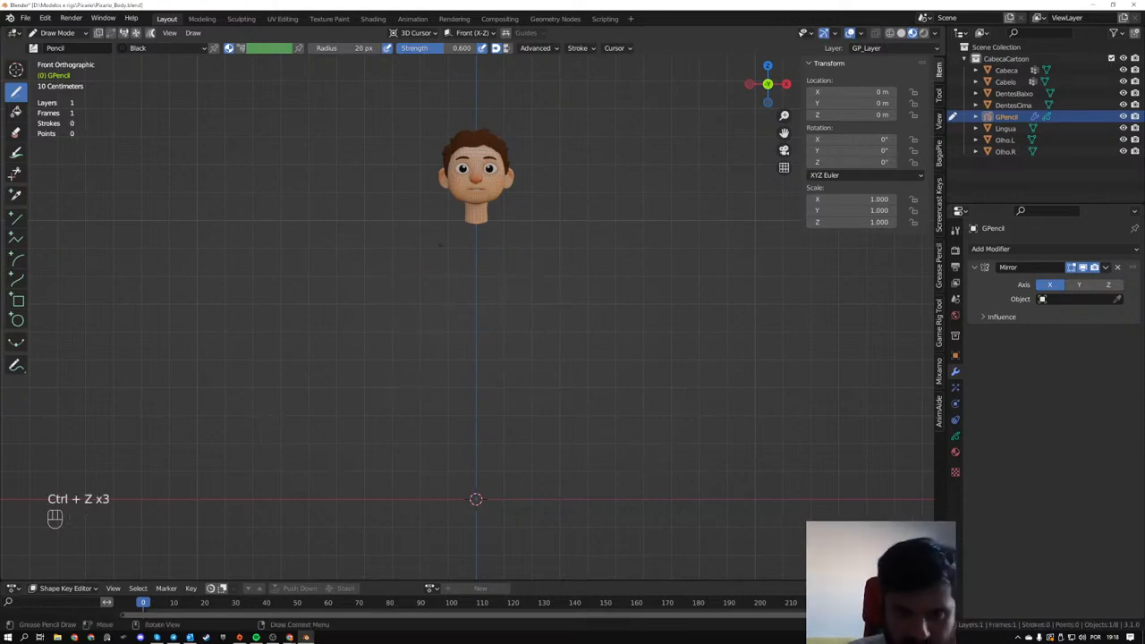
- Try near-vertical torso side strokes on the other side of the centre line, and undo them all
left_click_drag(439, 244, 429, 330)
key("ctrl+z")
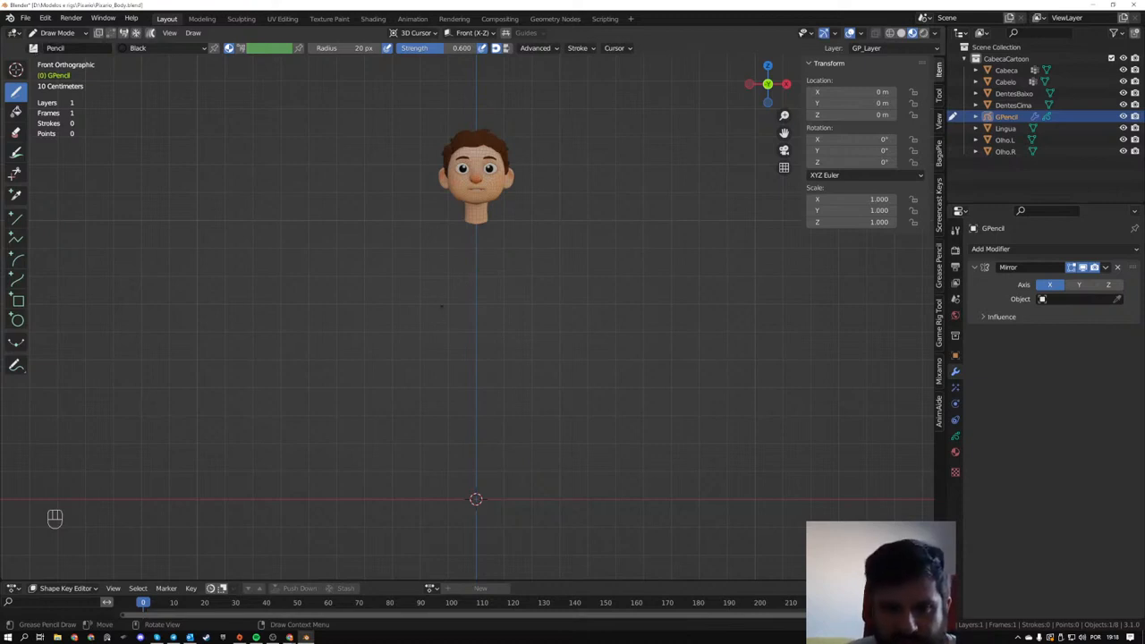
left_click_drag(433, 310, 436, 388)
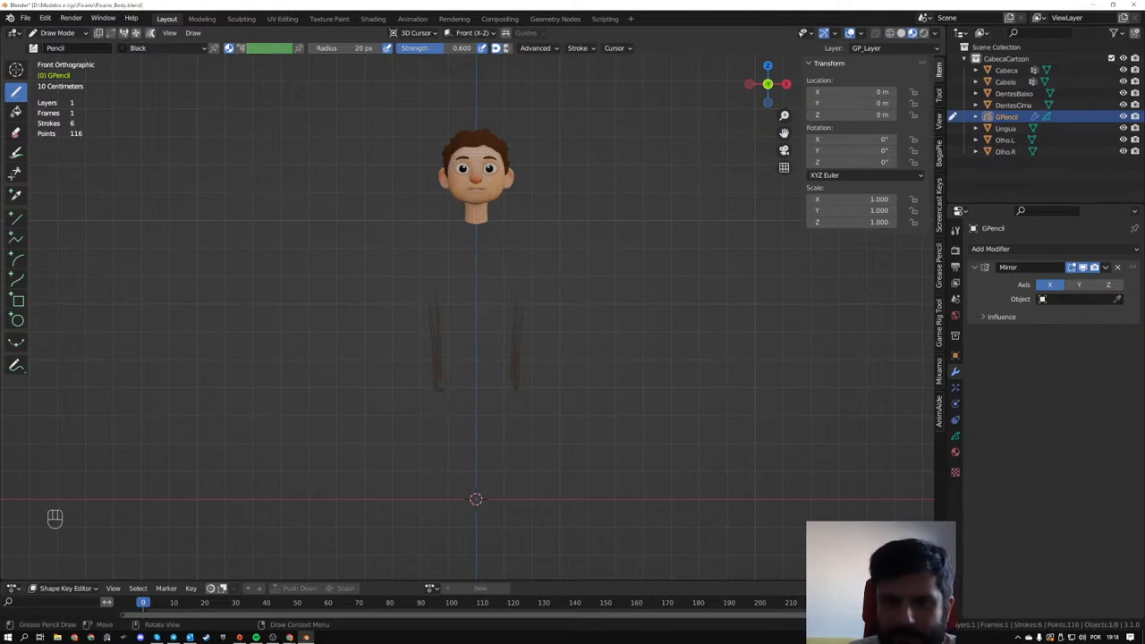
key("ctrl+z")
key("ctrl+z")
key("ctrl+z")
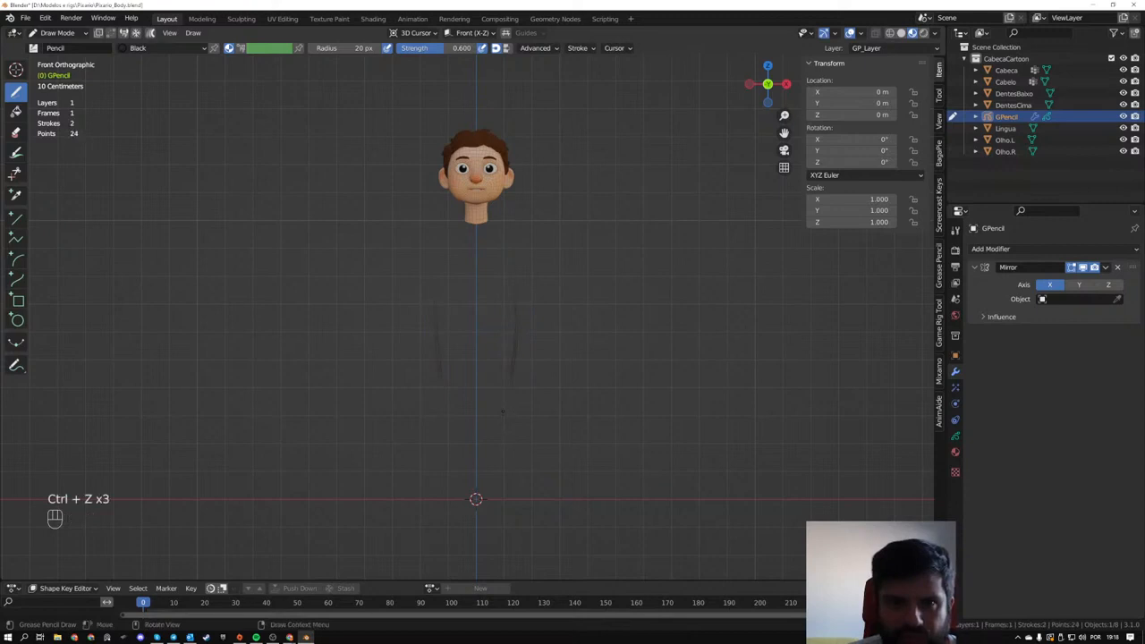
key("ctrl+z")
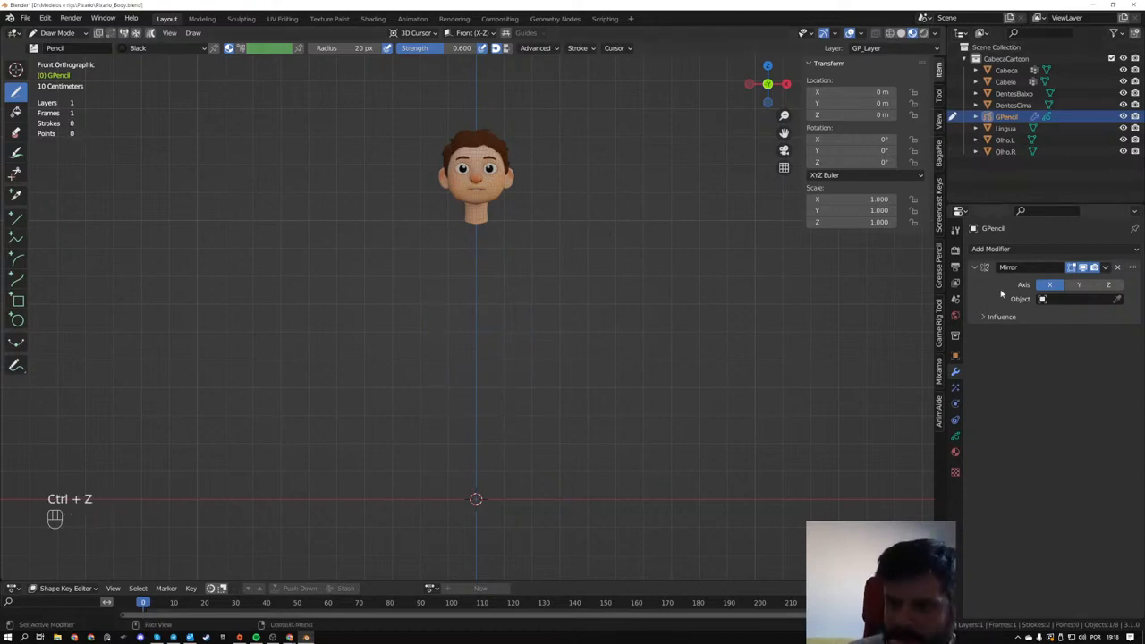
- Switch the viewport to solid shading, draw a mirrored zigzag stroke below the head and check it in perspective
left_click(899, 33)
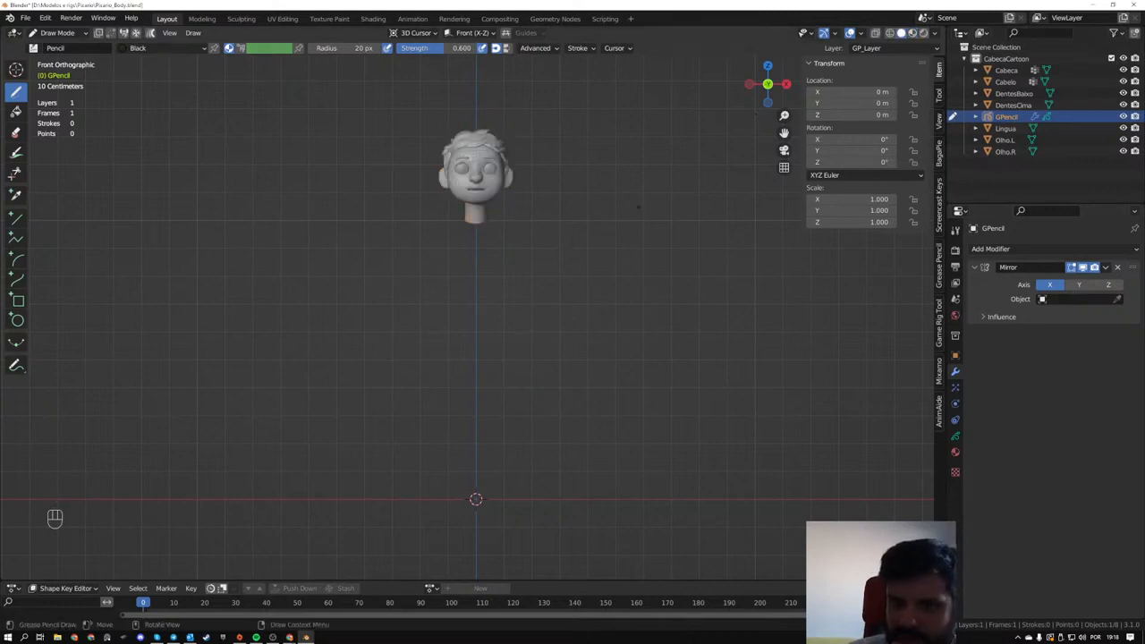
left_click_drag(530, 270, 543, 379)
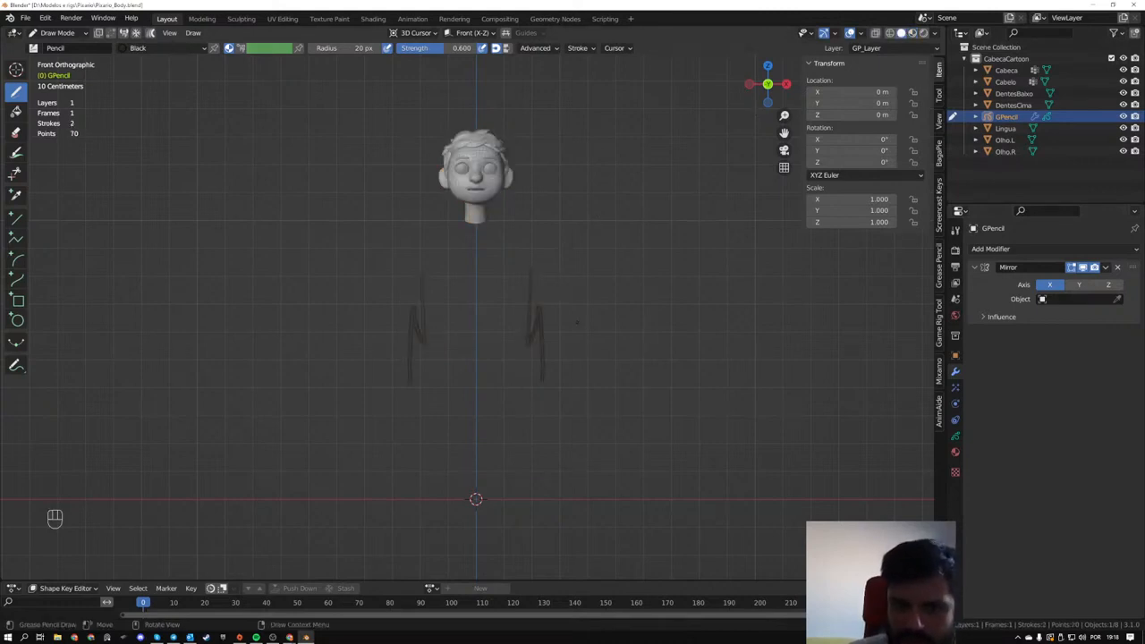
scroll(572, 374, "up", 4)
mouse_move(572, 374)
middle_mouse_down()
mouse_move(595, 373)
mouse_move(582, 372)
middle_mouse_up()
scroll(617, 373, "down", 1)
scroll(582, 372, "down", 5)
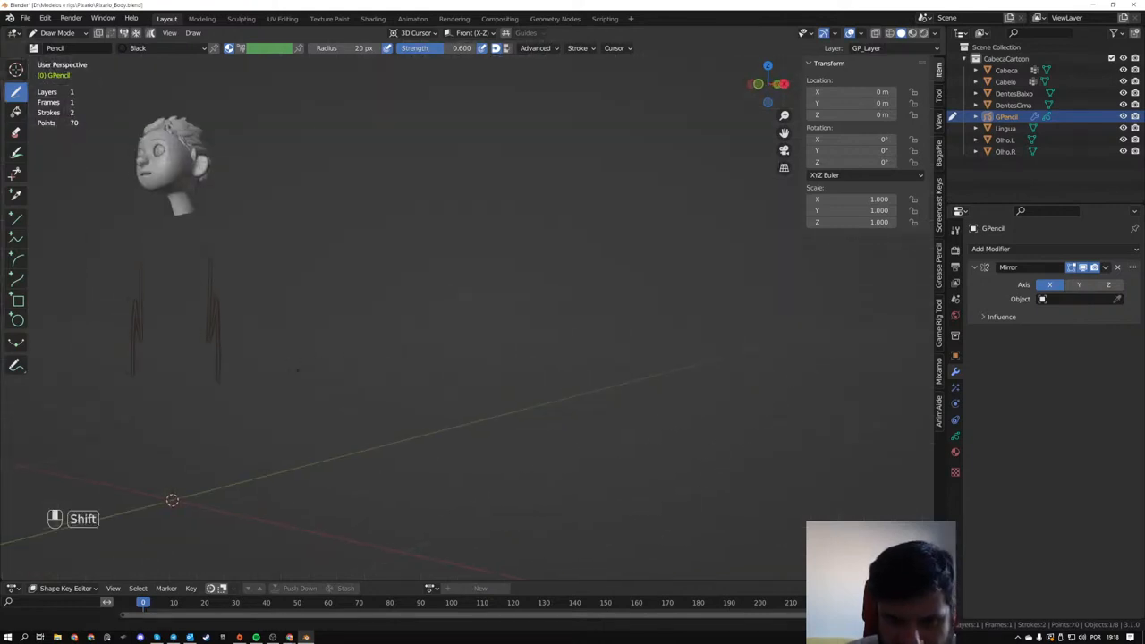
- Examine the mirrored zigzag stroke up close in perspective, in both Draw Mode and Edit Mode
middle_click_drag(172, 358, 447, 363, "shift")
scroll(447, 363, "up", 6)
scroll(501, 376, "down", 1)
scroll(540, 387, "down", 2)
key("Tab")
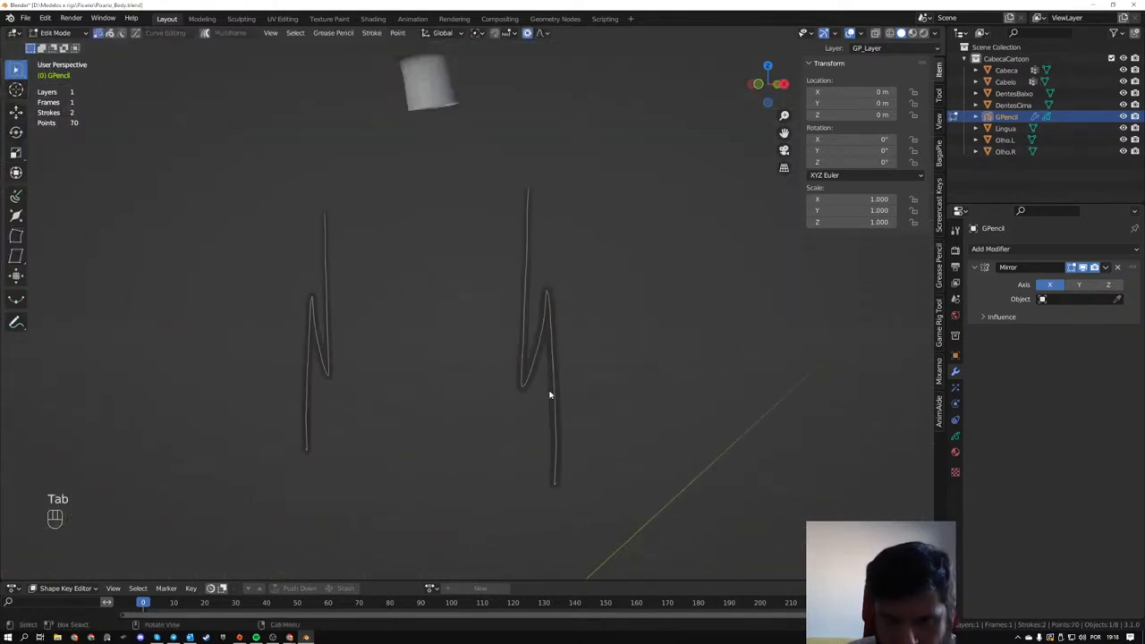
key("Tab")
- Turn off the viewport's wireframe overlay, checking the strokes and the head in perspective
left_click(862, 33)
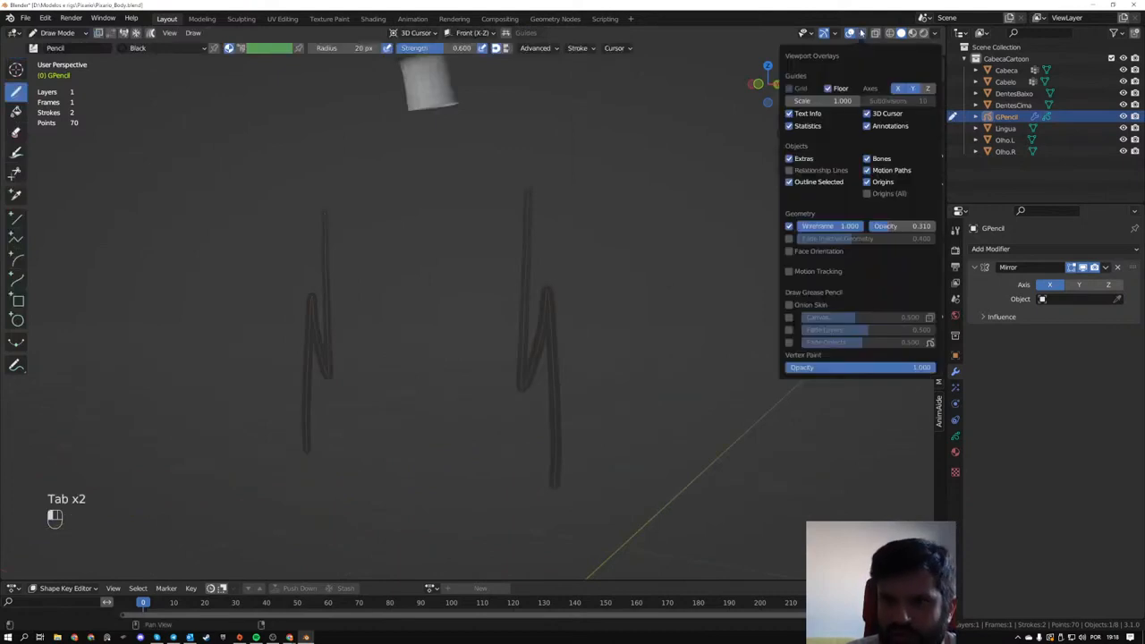
left_click(789, 226)
scroll(555, 312, "down", 3)
mouse_move(555, 313)
middle_mouse_down()
mouse_move(594, 335)
mouse_move(595, 308)
middle_mouse_up()
scroll(626, 322, "up", 6)
mouse_move(786, 358)
middle_mouse_down("shift")
mouse_move(565, 316)
mouse_move(515, 344)
middle_mouse_up("shift")
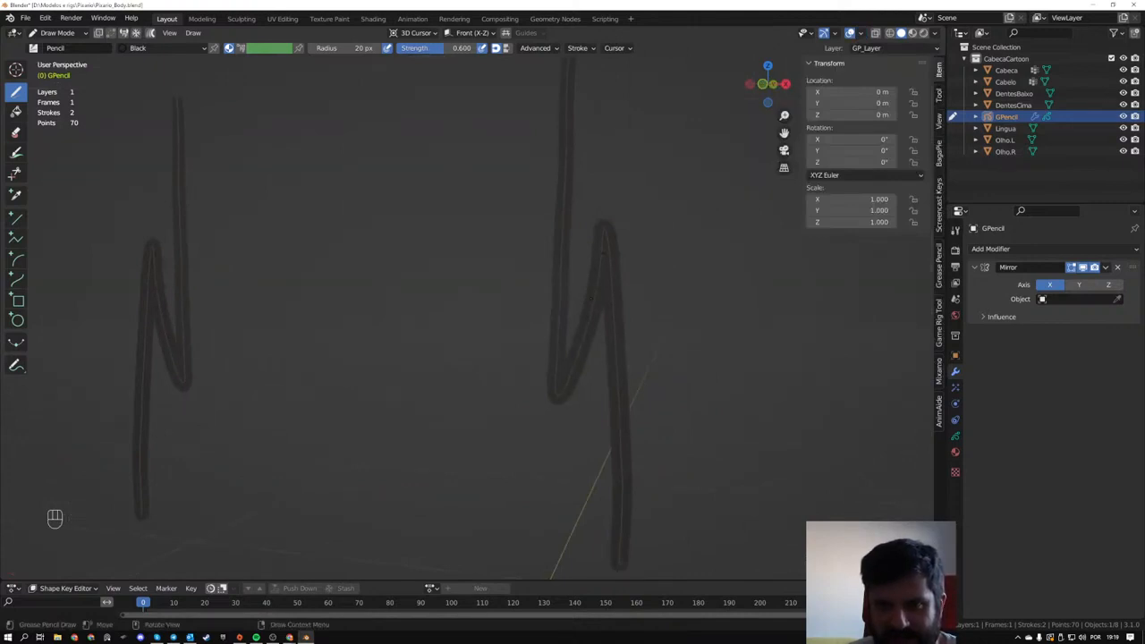
scroll(515, 343, "down", 3)
middle_click_drag(515, 343, 520, 572, "shift")
scroll(520, 572, "up", 4)
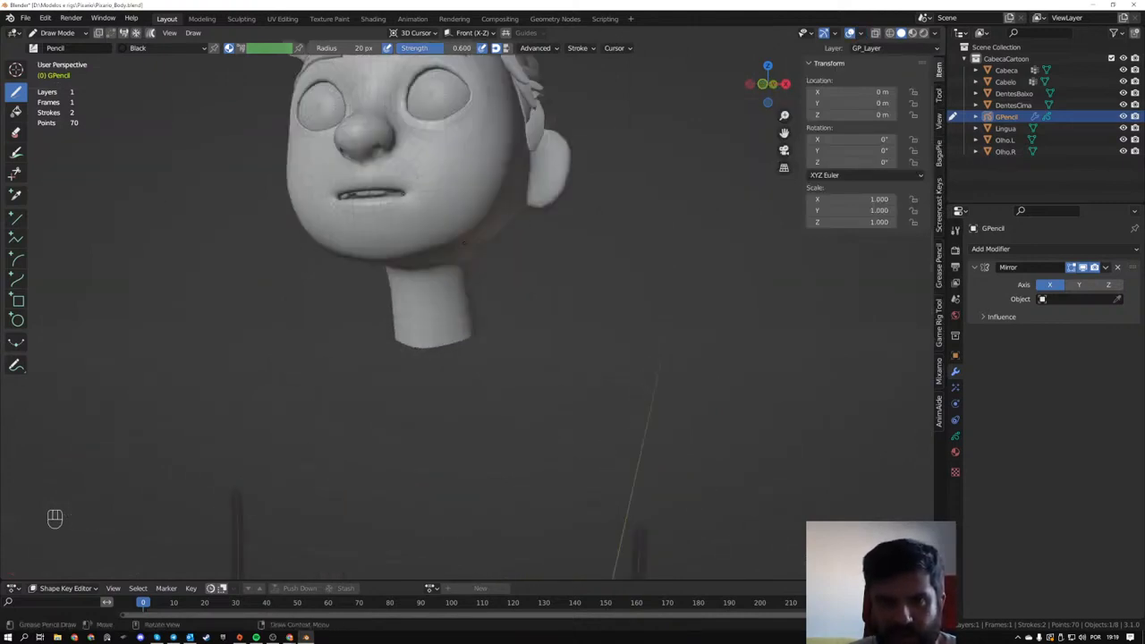
middle_click_drag(521, 447, 543, 550, "shift")
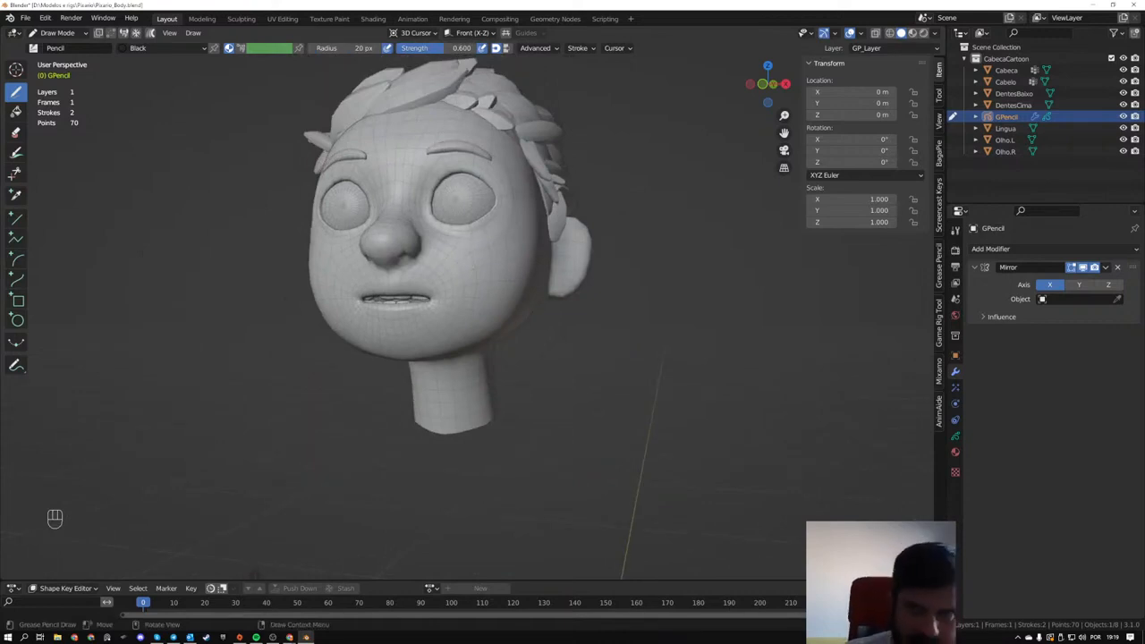
left_click(860, 34)
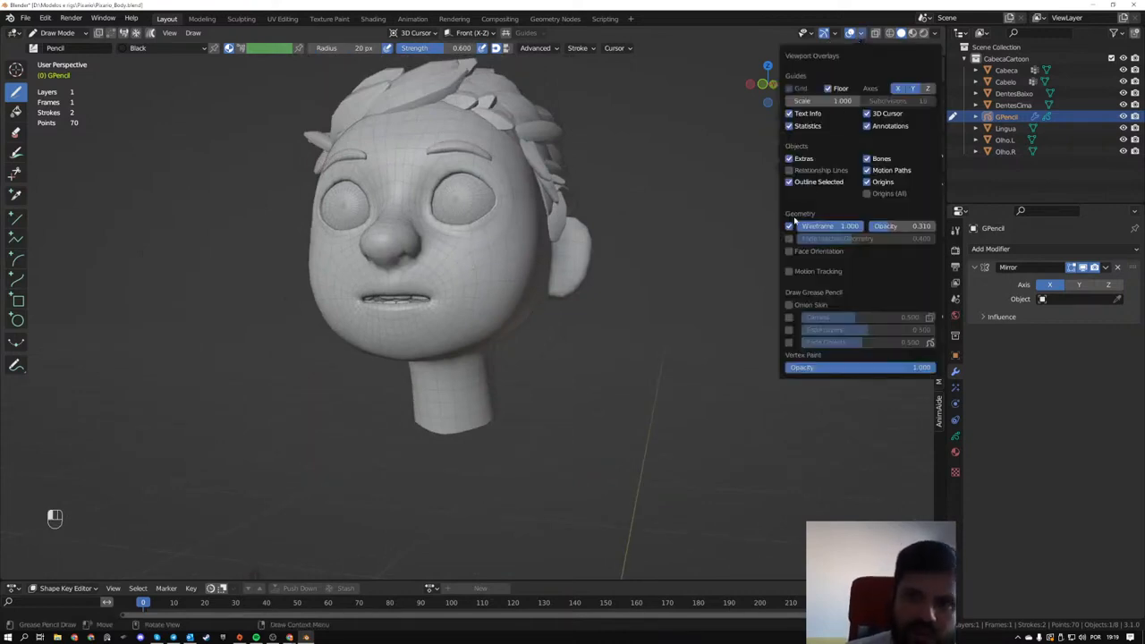
left_click(789, 227)
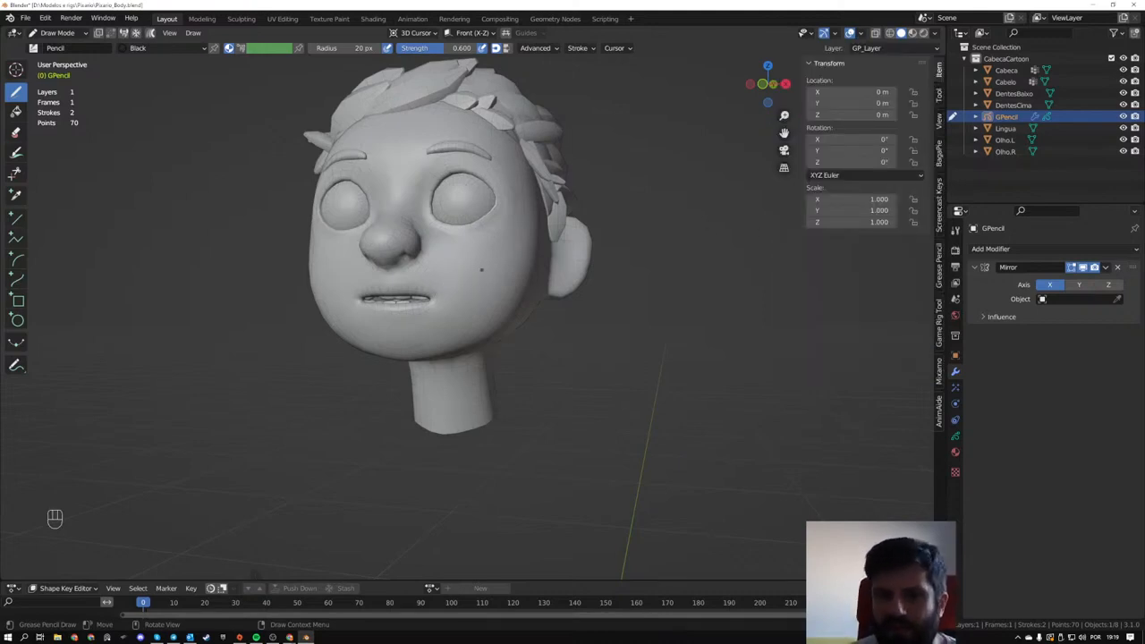
- Return to the front orthographic view and undo the zigzag stroke below the head
scroll(481, 269, "down", 5)
middle_click_drag(481, 269, 473, 235)
scroll(473, 234, "up", 2)
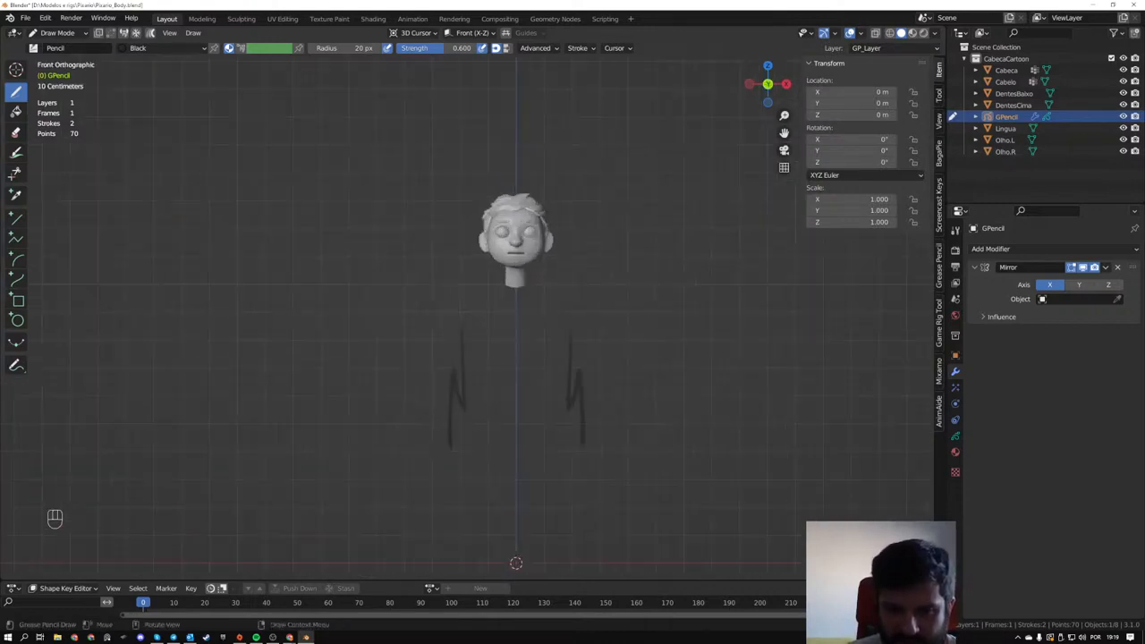
key("ctrl+z")
key("ctrl+z")
middle_click_drag(533, 393, 518, 356, "shift")
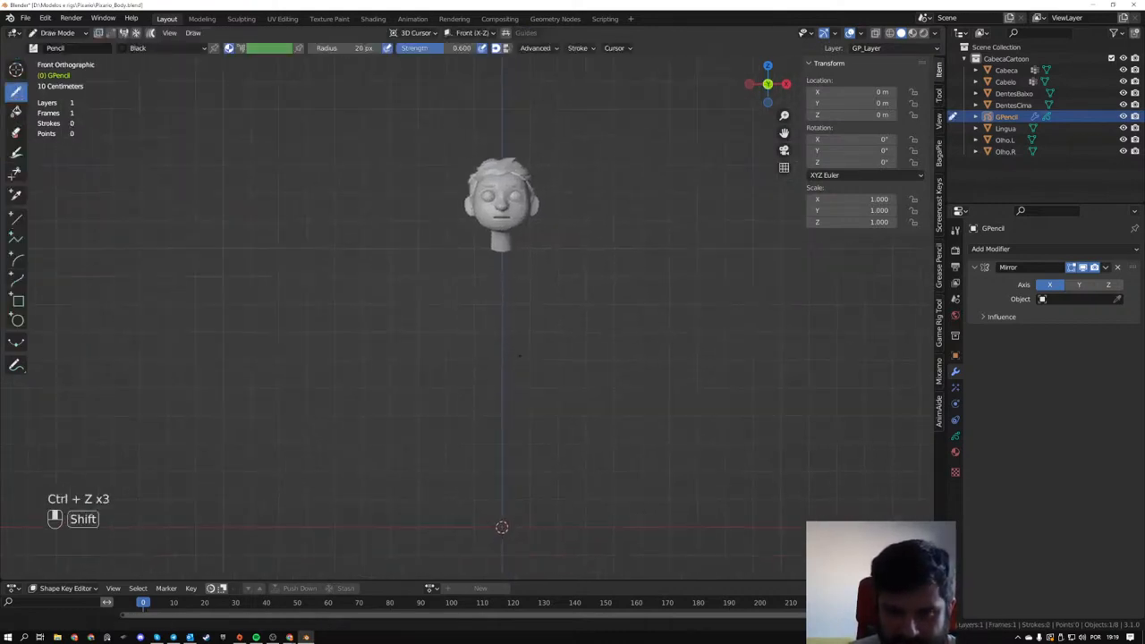
scroll(518, 356, "up", 1)
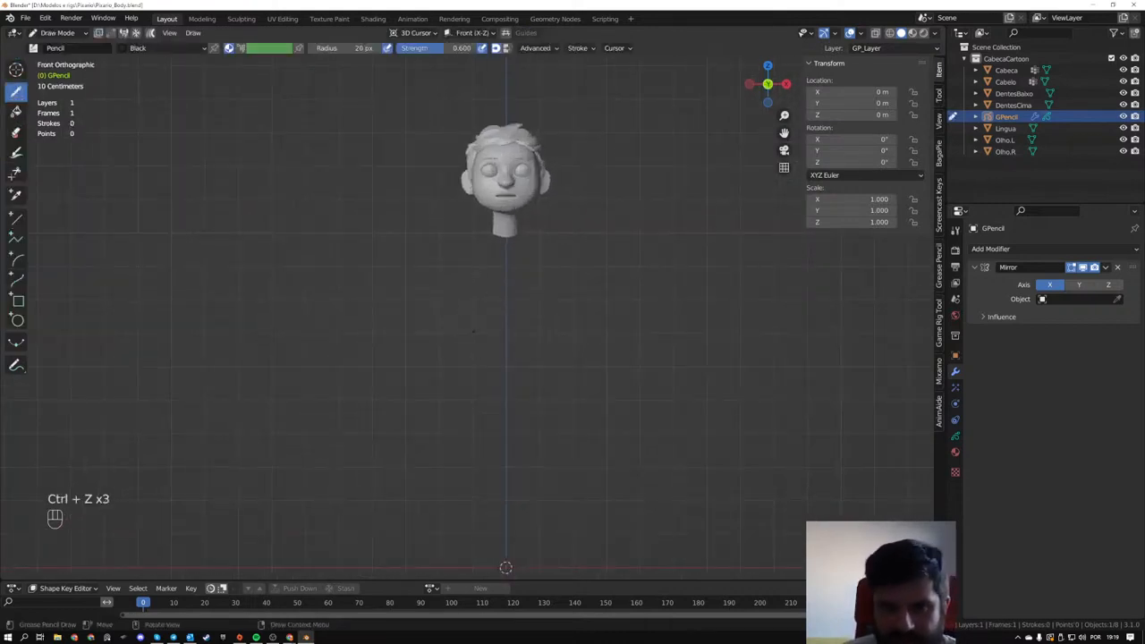
- Try short near-vertical torso side strokes below the head, and undo each one
left_click_drag(458, 310, 465, 403)
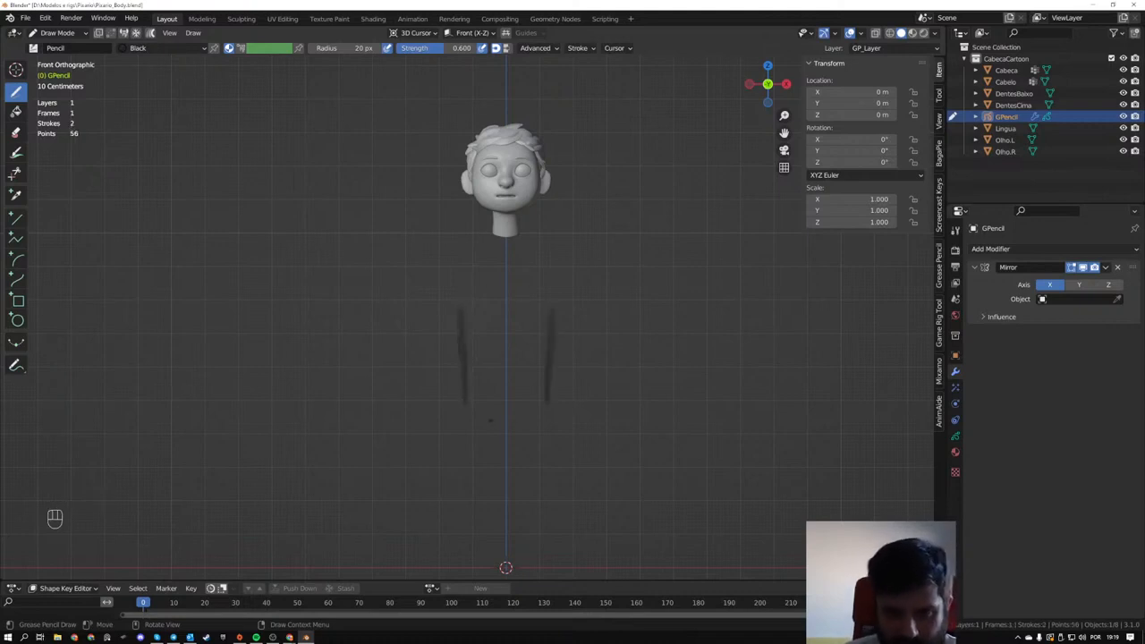
key("ctrl+z")
left_click_drag(466, 344, 466, 419)
key("ctrl+z")
- Draw the mirrored body outline below the head, with torso sides, crotch, tapered legs, feet on the ground line and shoulders
left_click_drag(474, 333, 487, 486)
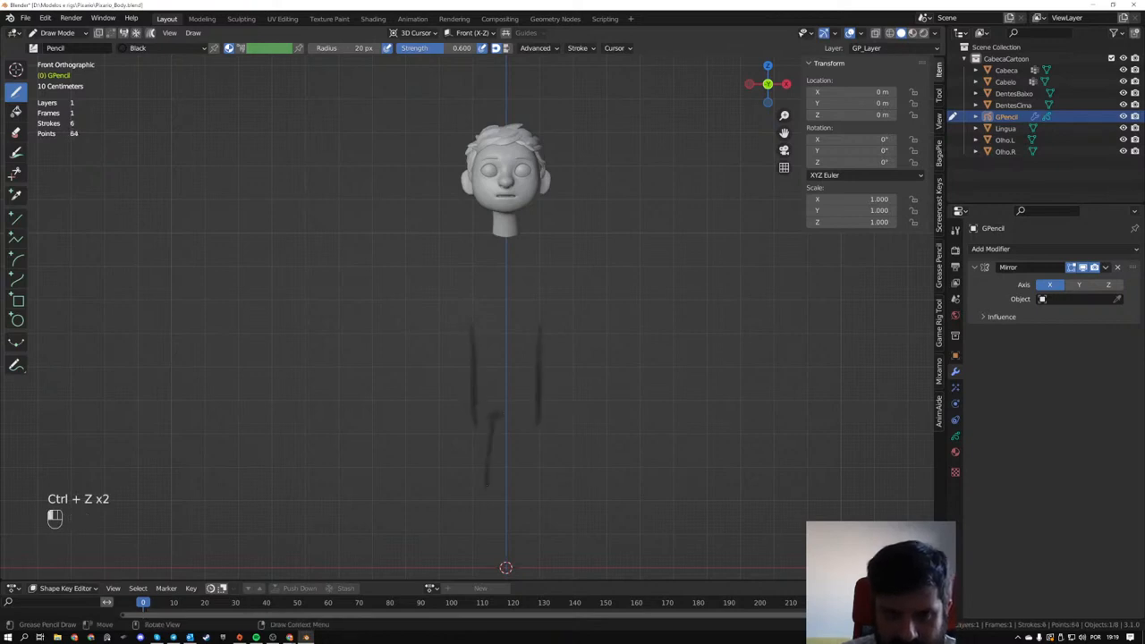
left_click_drag(474, 424, 485, 550)
mouse_move(477, 502)
left_mouse_down()
mouse_move(480, 555)
mouse_move(458, 567)
left_mouse_up()
left_click_drag(459, 568, 487, 567)
middle_click_drag(492, 537, 488, 466, "shift")
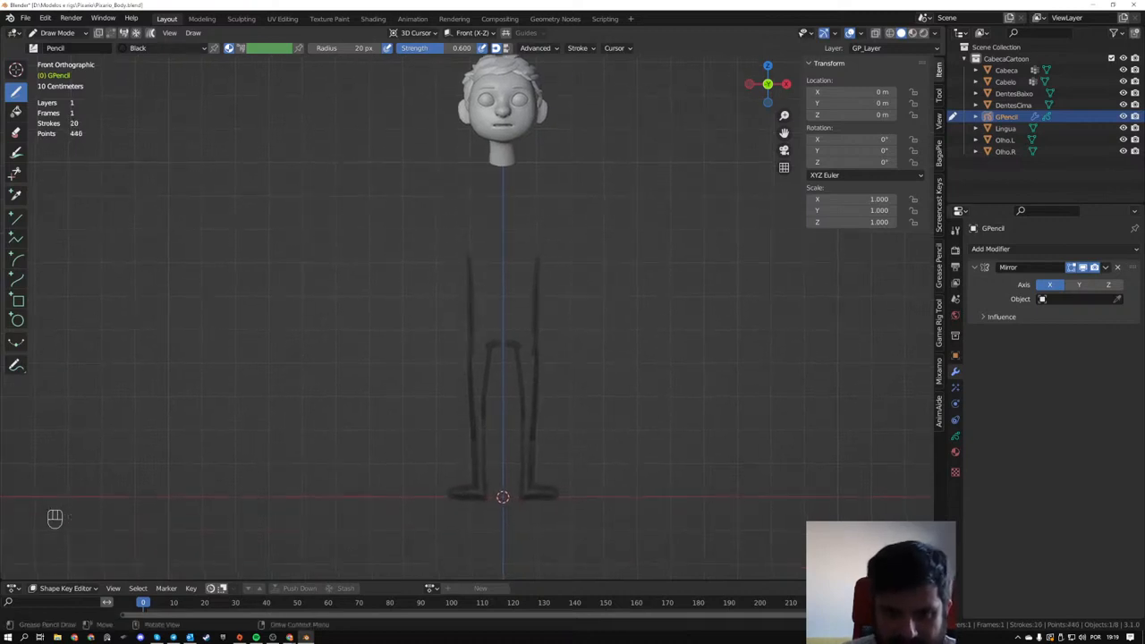
mouse_move(452, 482)
left_mouse_down("ctrl")
mouse_move(455, 511)
mouse_move(481, 503)
mouse_move(449, 495)
mouse_move(485, 498)
mouse_move(487, 484)
left_mouse_up("ctrl")
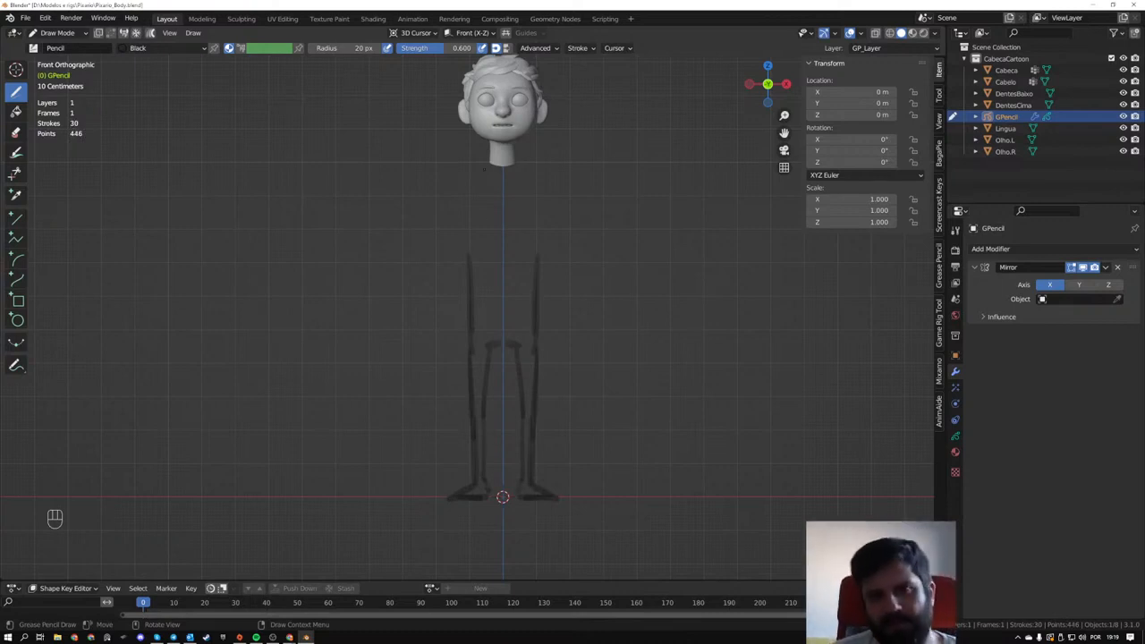
mouse_move(458, 176)
left_mouse_down()
mouse_move(490, 164)
mouse_move(468, 231)
mouse_move(471, 295)
left_mouse_up()
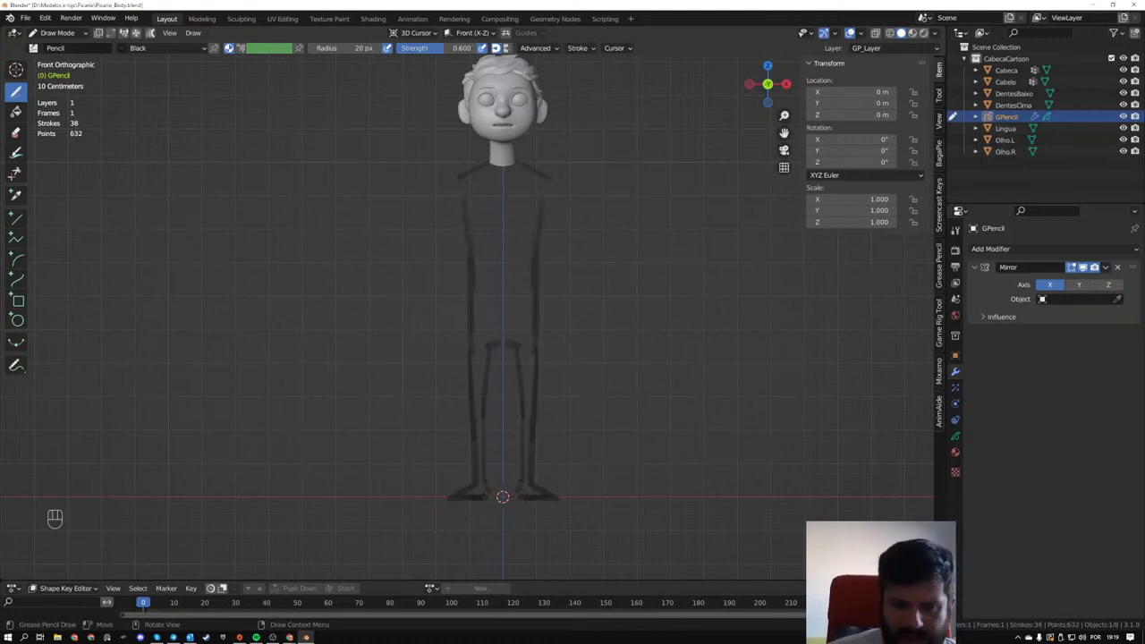
- Erase the legs and feet, and redraw them with straighter leg lines and rounded, outward-pointing feet
mouse_move(444, 489)
left_mouse_down("ctrl")
mouse_move(490, 493)
mouse_move(444, 501)
left_mouse_up("ctrl")
mouse_move(469, 399)
left_mouse_down("ctrl")
mouse_move(459, 361)
mouse_move(485, 461)
left_mouse_up("ctrl")
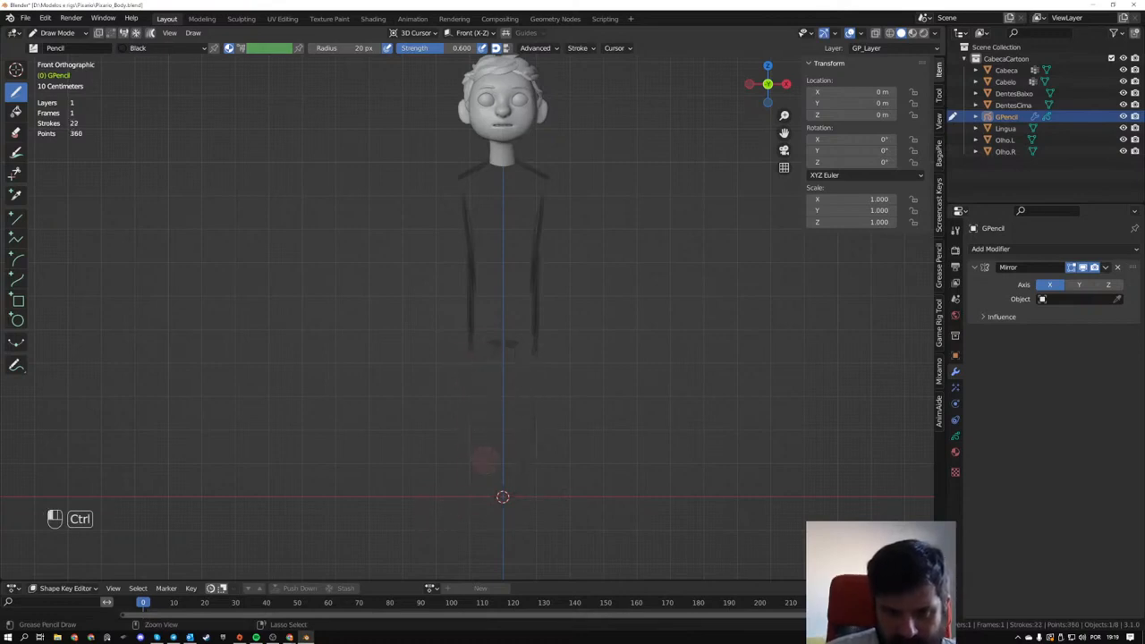
left_click_drag(489, 347, 491, 463)
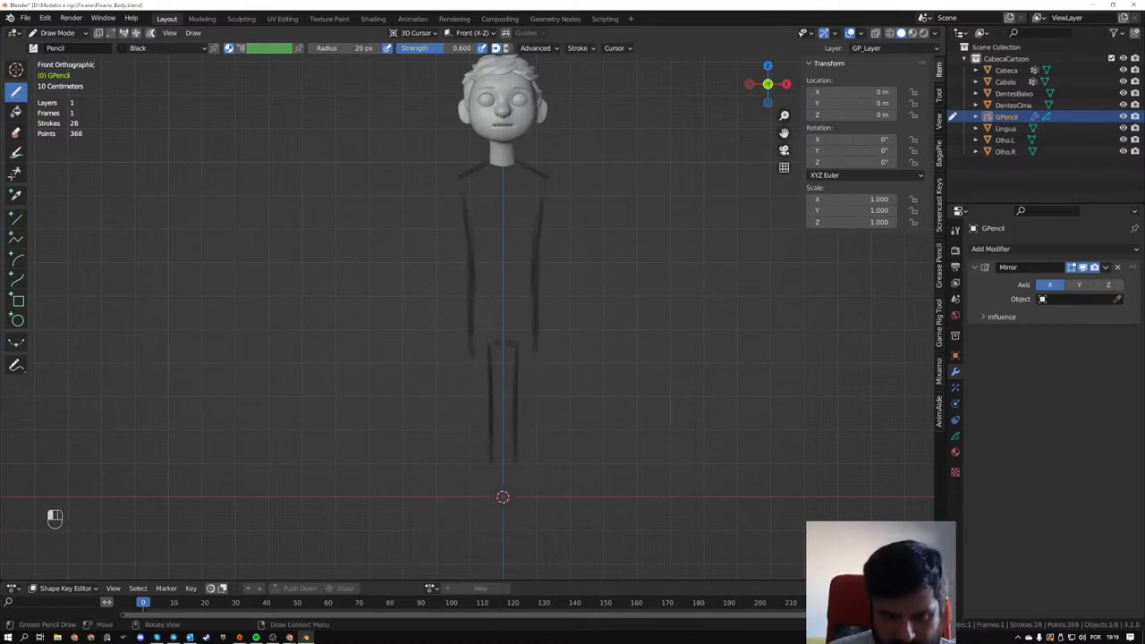
left_click_drag(471, 356, 473, 445)
mouse_move(471, 360)
left_mouse_down()
mouse_move(473, 478)
mouse_move(440, 490)
mouse_move(490, 485)
left_mouse_up()
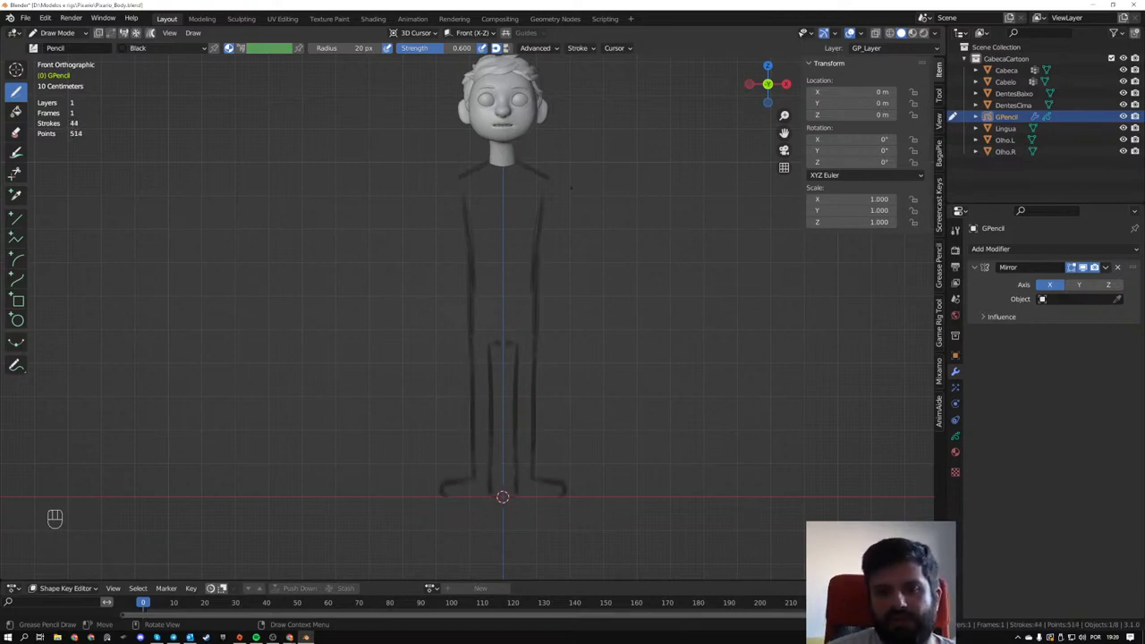
- Draw horizontally outstretched arms with simple hands, and redraw the shoulder line so it curves up into the neck
middle_click_drag(570, 187, 491, 180, "shift")
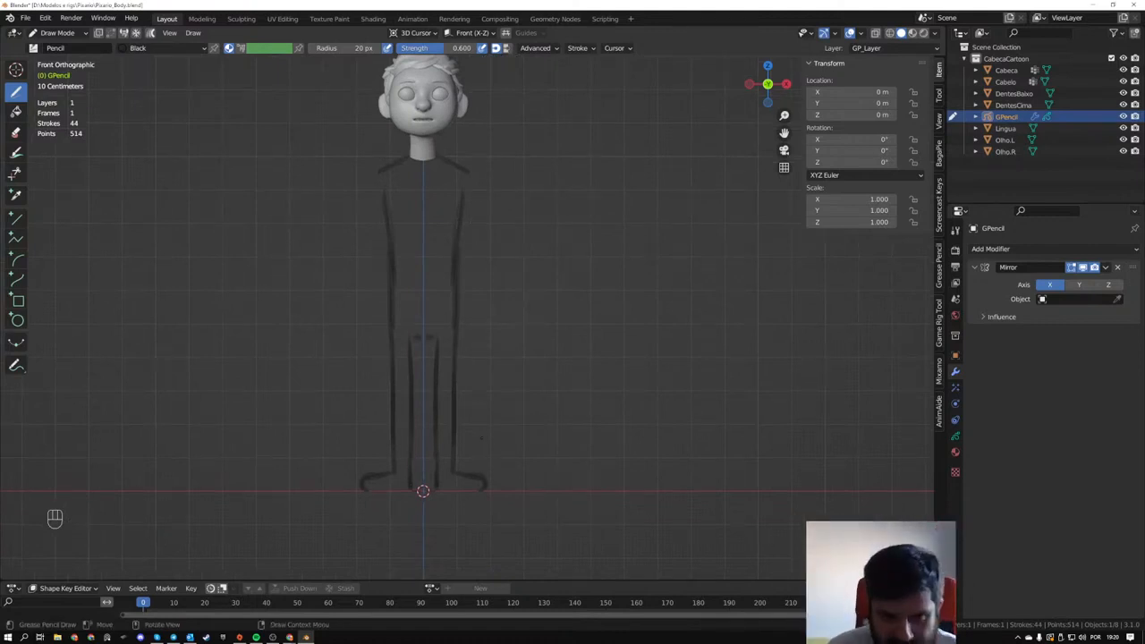
mouse_move(464, 191)
left_mouse_down()
mouse_move(627, 192)
mouse_move(493, 174)
mouse_move(563, 171)
left_mouse_up()
mouse_move(518, 170)
left_mouse_down()
mouse_move(664, 185)
mouse_move(625, 189)
left_mouse_up()
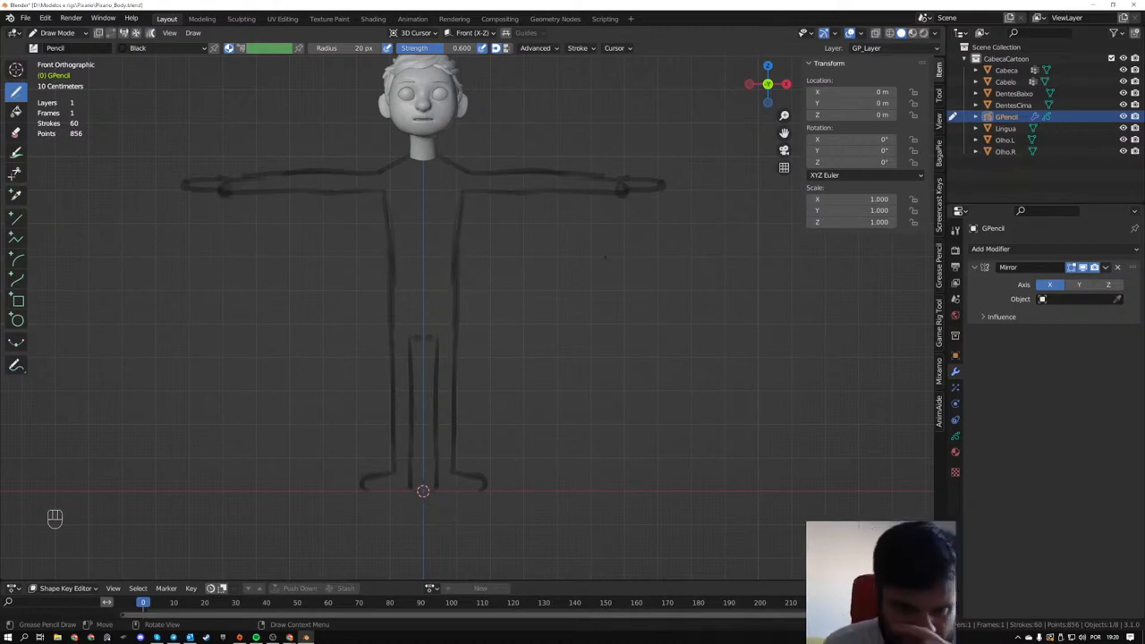
key("ctrl")
mouse_move(405, 159)
left_mouse_down("ctrl")
mouse_move(402, 169)
mouse_move(412, 143)
left_mouse_up("ctrl")
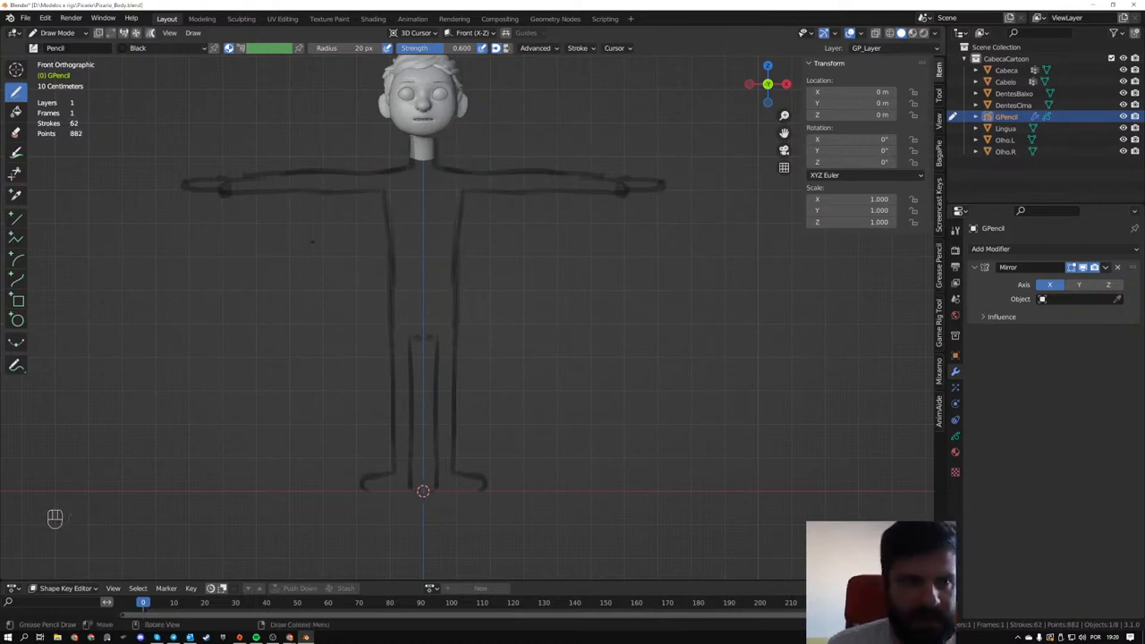
- Switch to Sculpt Mode, set the Push brush radius to 88 px and adjust the upper arm lines
left_click(34, 49)
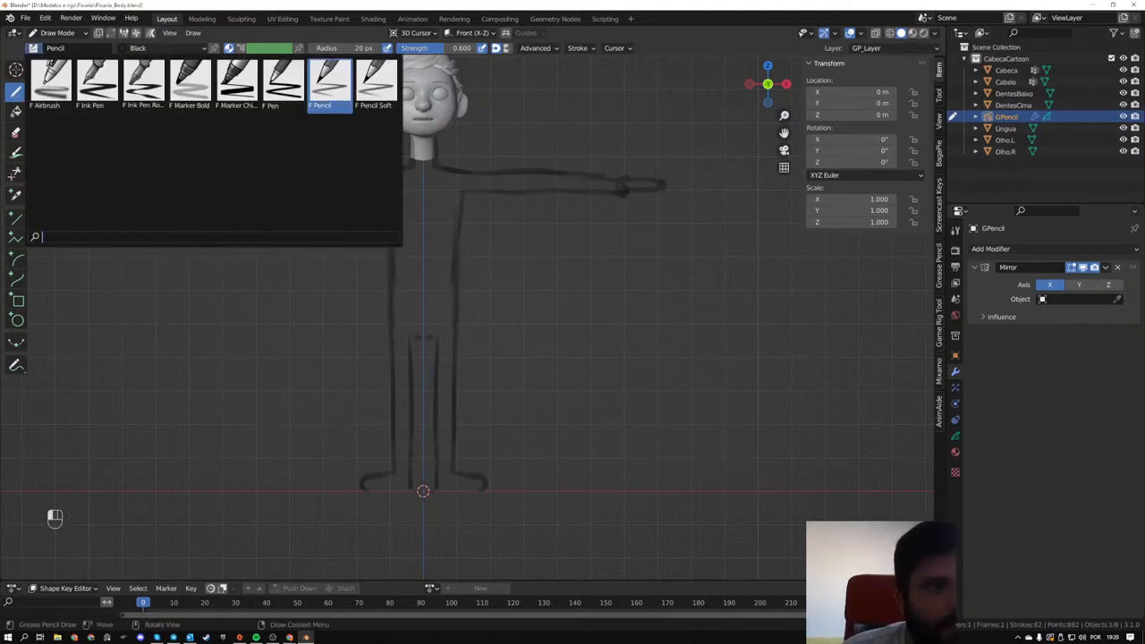
left_click(44, 33)
left_click(49, 71)
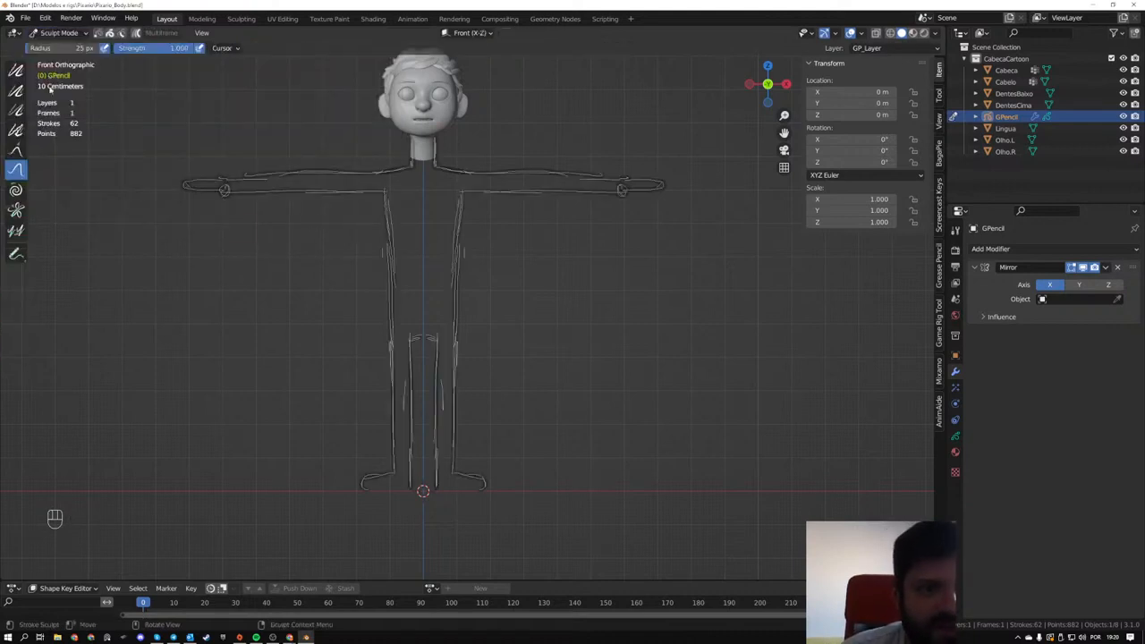
key("f")
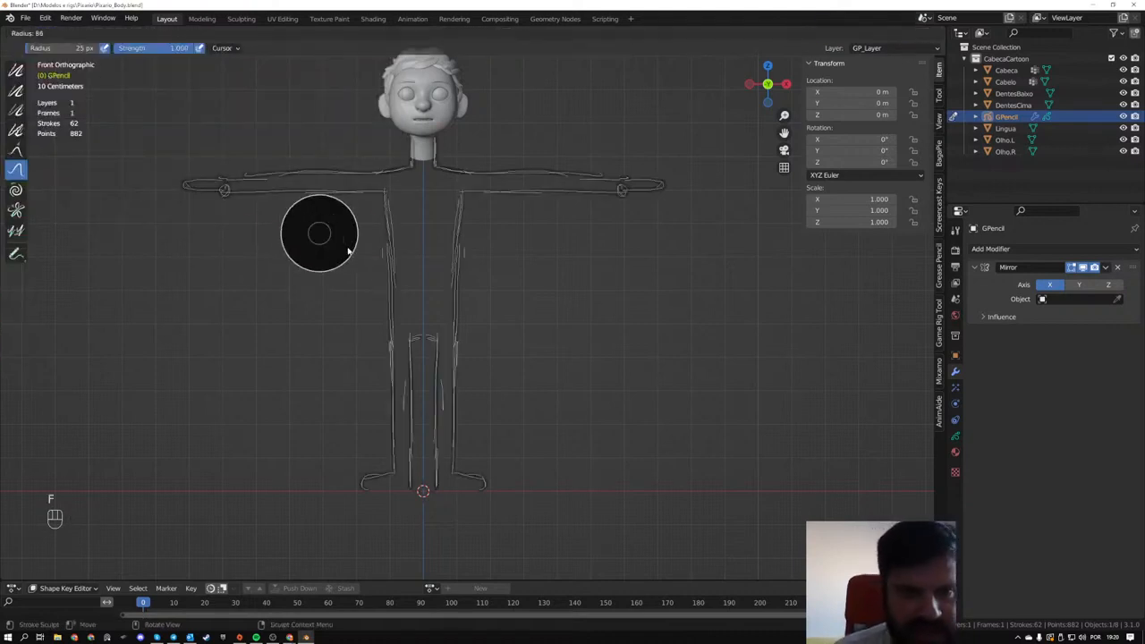
left_click(345, 247)
left_click_drag(319, 167, 319, 172)
mouse_move(506, 166)
left_mouse_down()
mouse_move(507, 176)
mouse_move(539, 165)
mouse_move(513, 166)
mouse_move(568, 167)
left_mouse_up()
- Hide the Grease Pencil edit lines in the viewport overlays
left_click(860, 33)
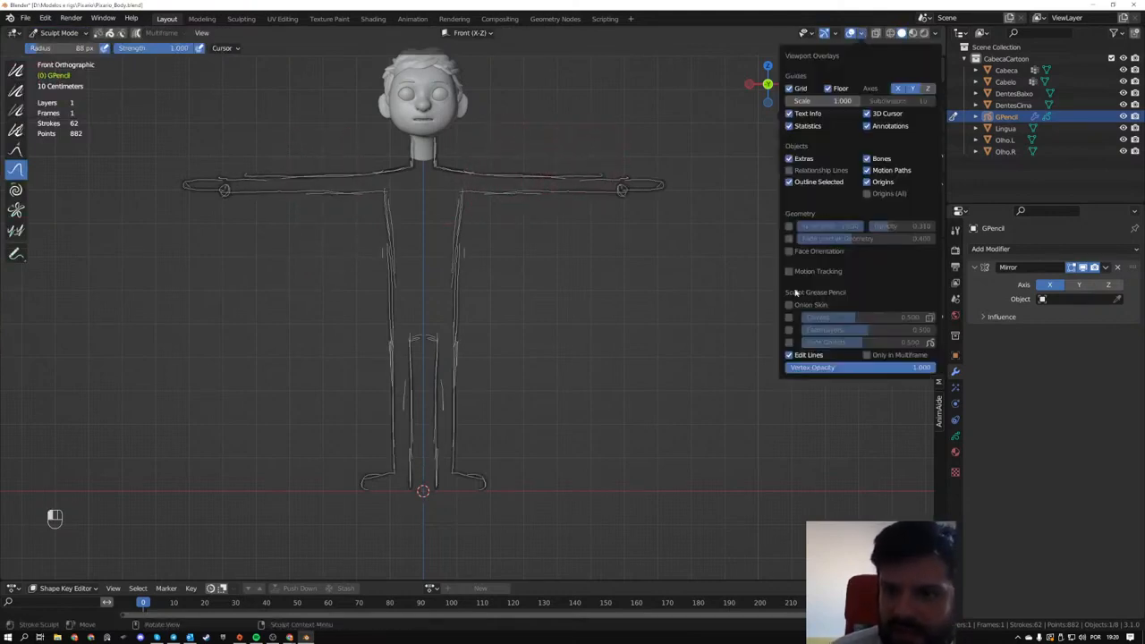
left_click(789, 355)
left_click(788, 355)
left_click(789, 355)
- Refine the arm, hand and crotch strokes with the Push brush, and undo the last push near the feet
mouse_move(545, 196)
left_mouse_down()
mouse_move(534, 179)
mouse_move(515, 219)
left_mouse_up()
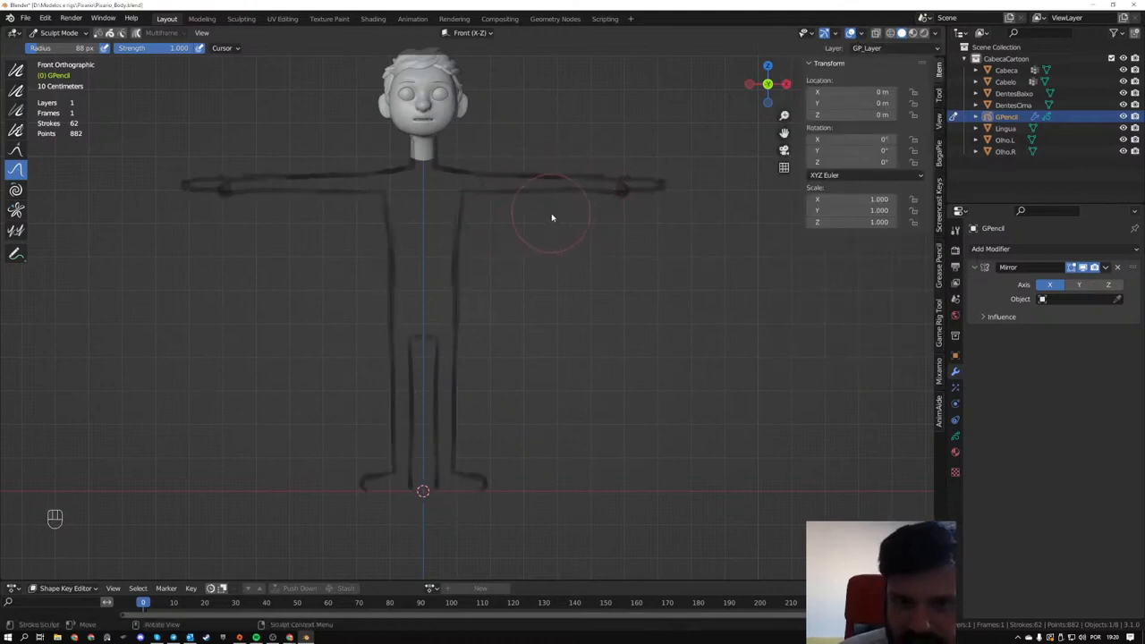
mouse_move(610, 169)
left_mouse_down()
mouse_move(659, 184)
mouse_move(646, 194)
mouse_move(550, 177)
left_mouse_up()
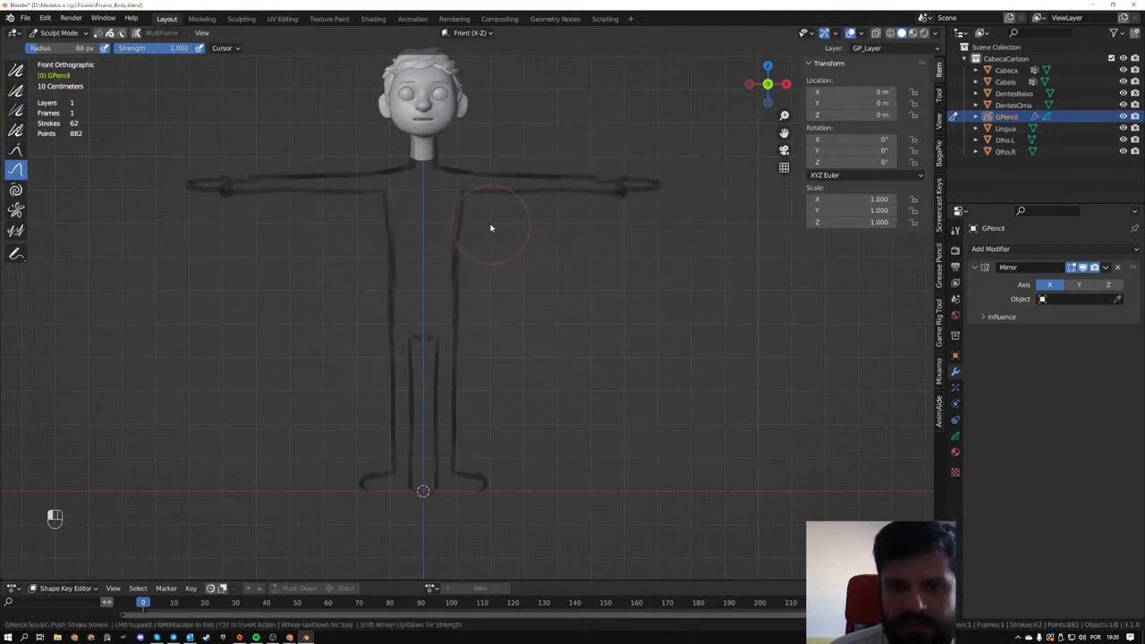
mouse_move(406, 342)
left_mouse_down()
mouse_move(421, 335)
mouse_move(485, 461)
mouse_move(480, 495)
left_mouse_up()
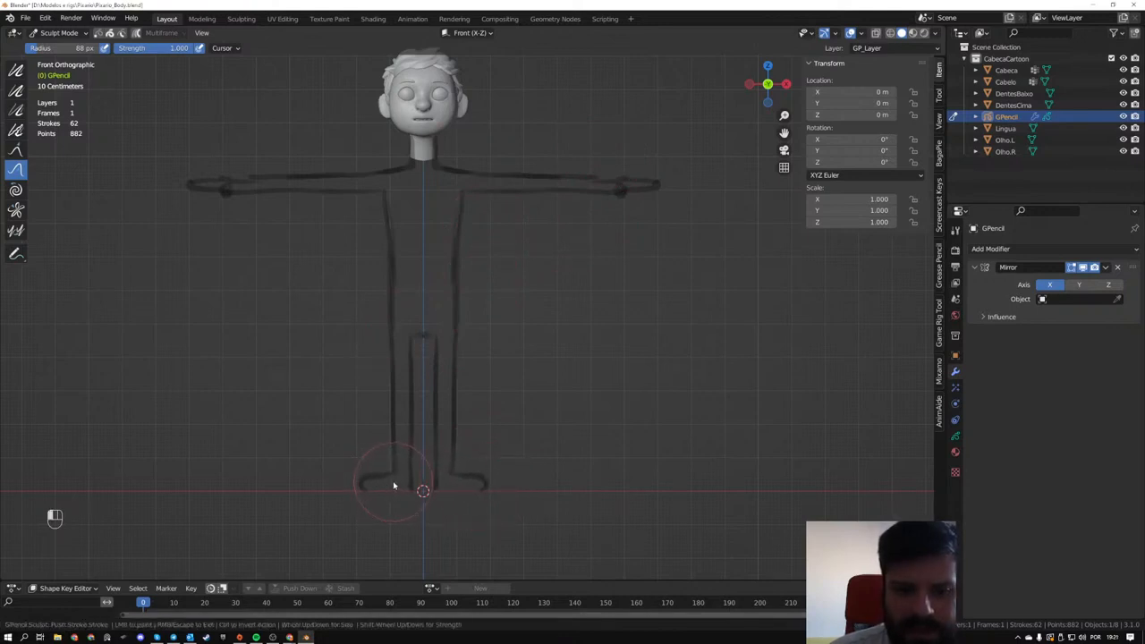
key("ctrl+z")
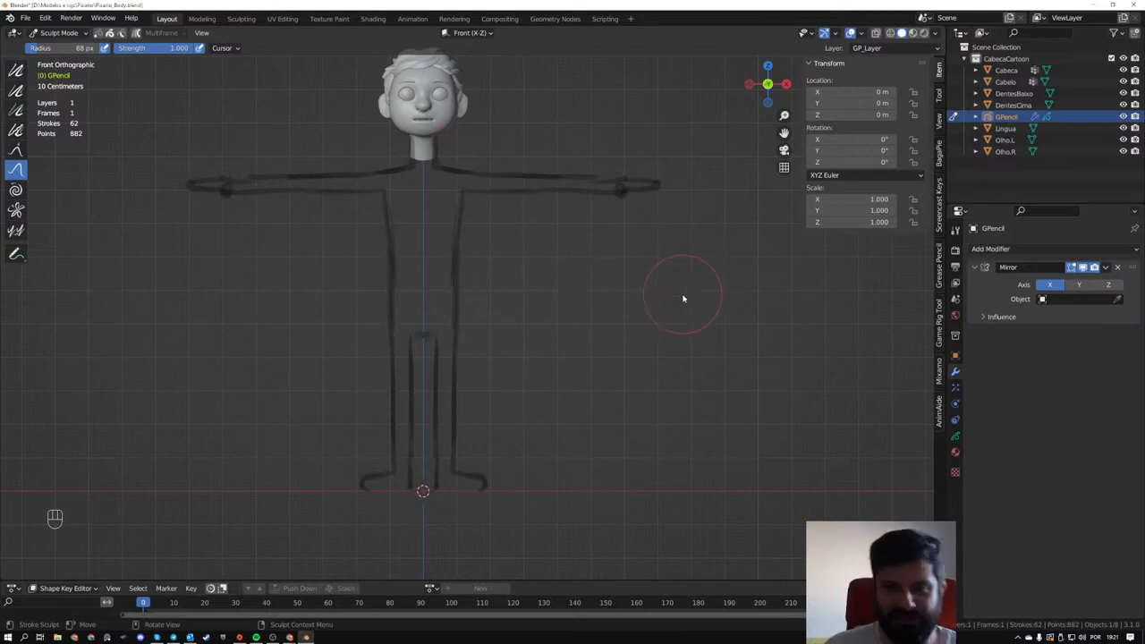
left_click(1107, 273)
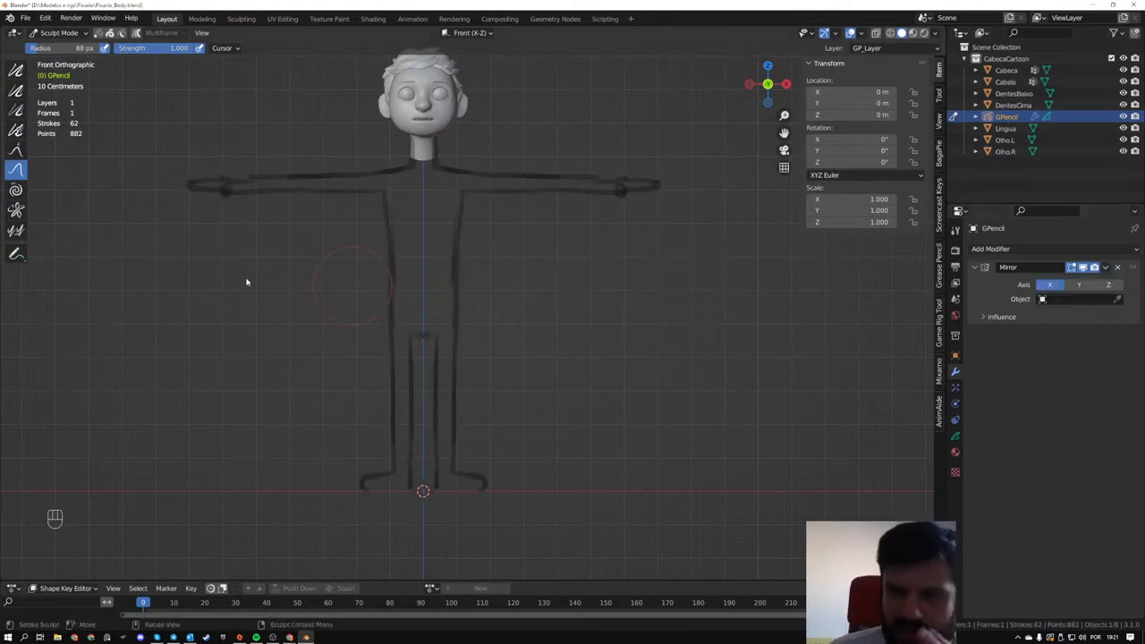
- Switch to the right orthographic view and put the Grease Pencil object back in Draw Mode
scroll(252, 260, "down", 2)
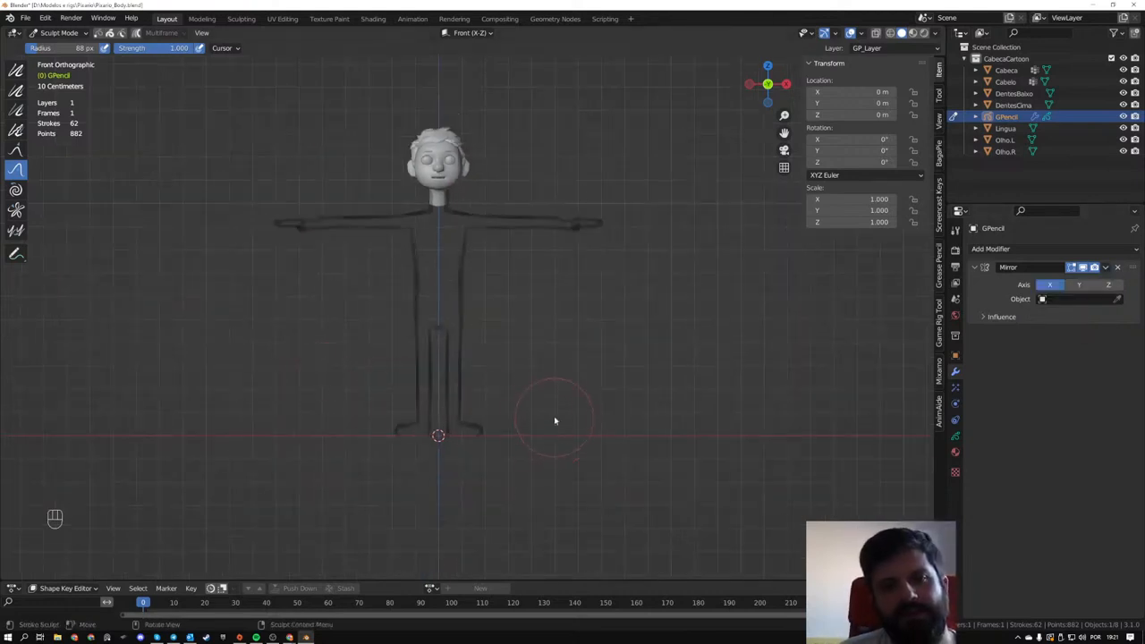
middle_click_drag(596, 363, 562, 350)
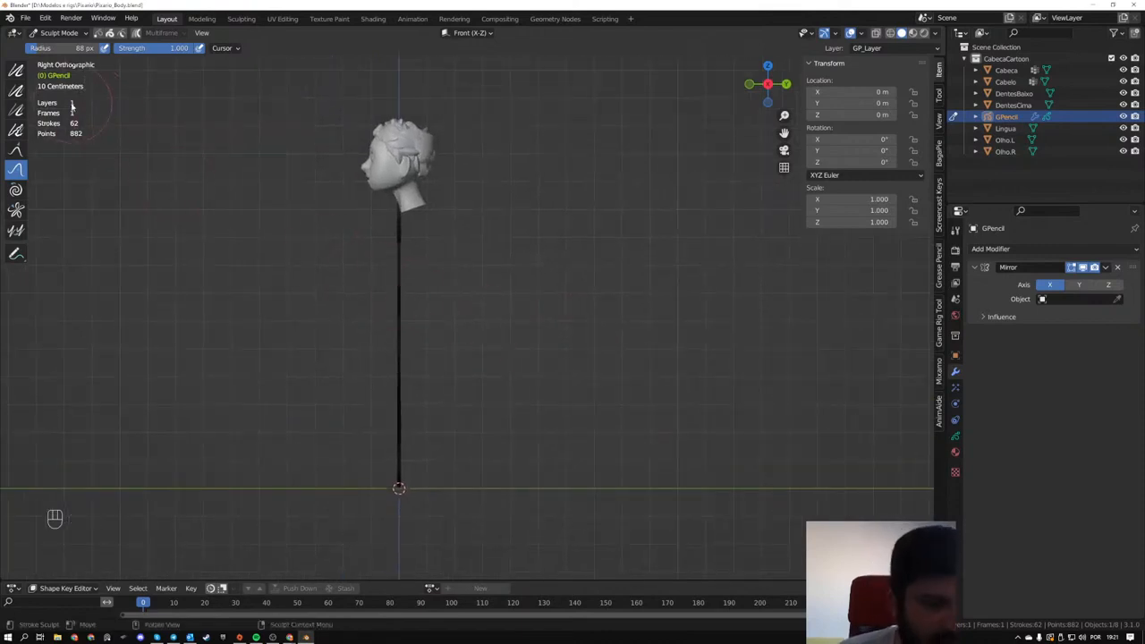
left_click(50, 33)
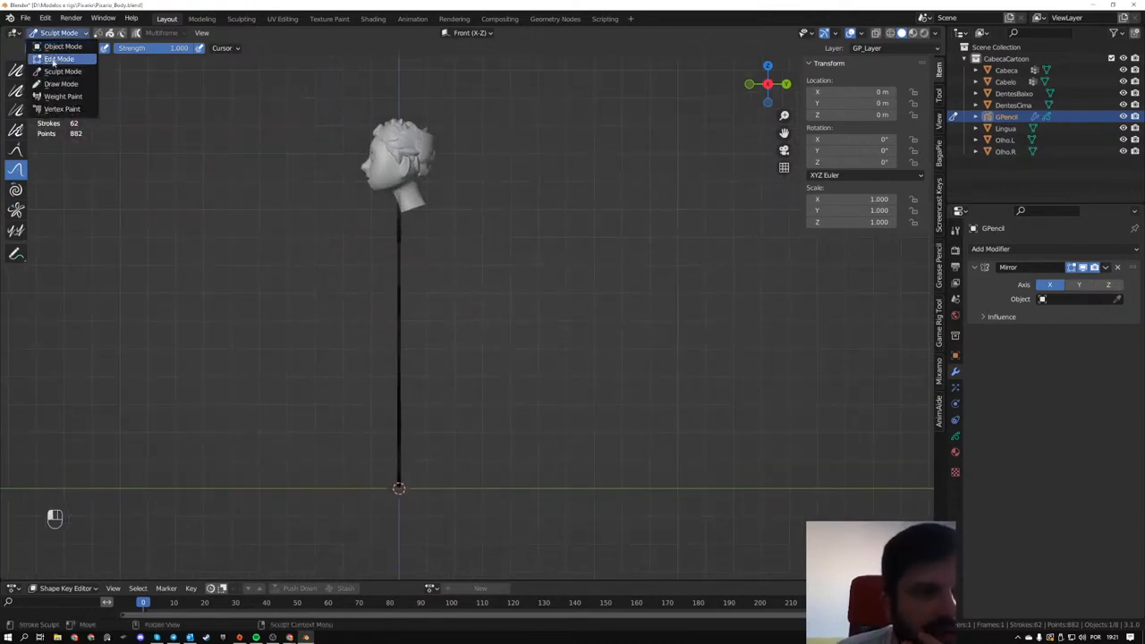
left_click(59, 83)
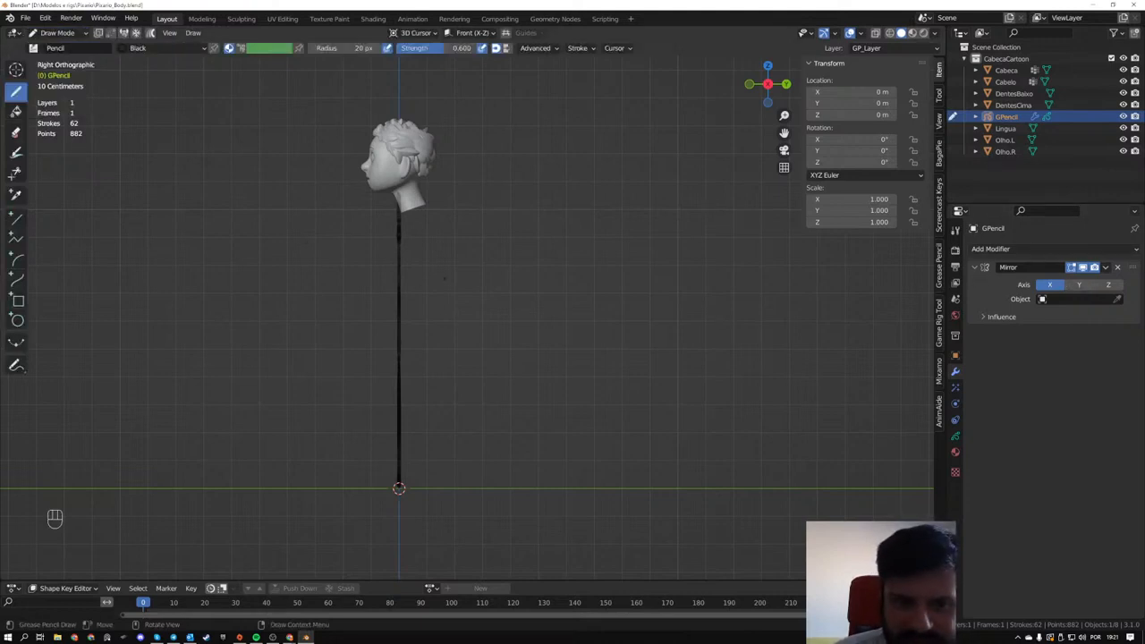
- Try drawing body strokes in the side view below the neck, and undo them
mouse_move(388, 247)
left_mouse_down()
mouse_move(379, 322)
mouse_move(469, 347)
left_mouse_up()
mouse_move(497, 292)
middle_mouse_down()
mouse_move(510, 304)
mouse_move(592, 306)
mouse_move(549, 309)
mouse_move(504, 294)
middle_mouse_up()
key("ctrl+z")
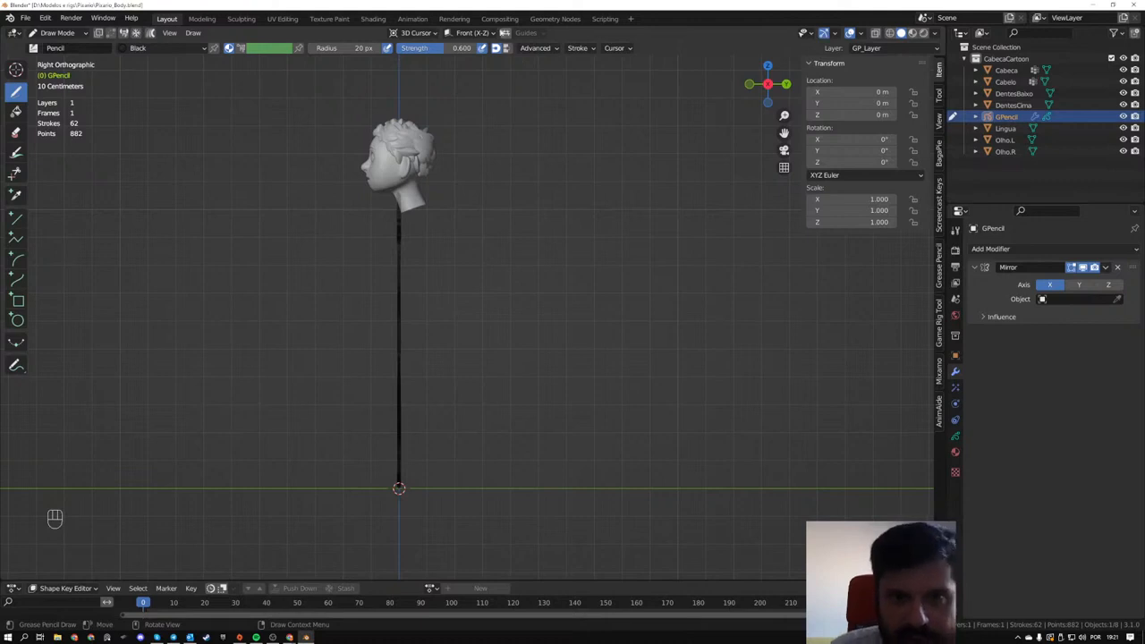
- Set the drawing plane to Side (Y-Z) and sketch the front line of the leg in the side view
left_click(472, 33)
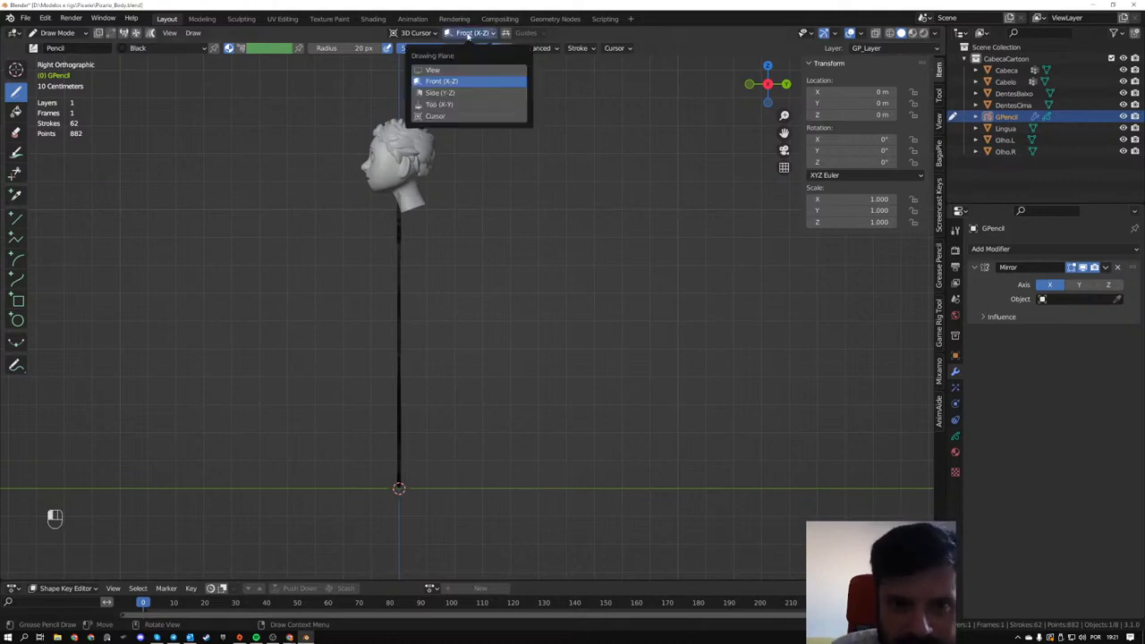
left_click(446, 93)
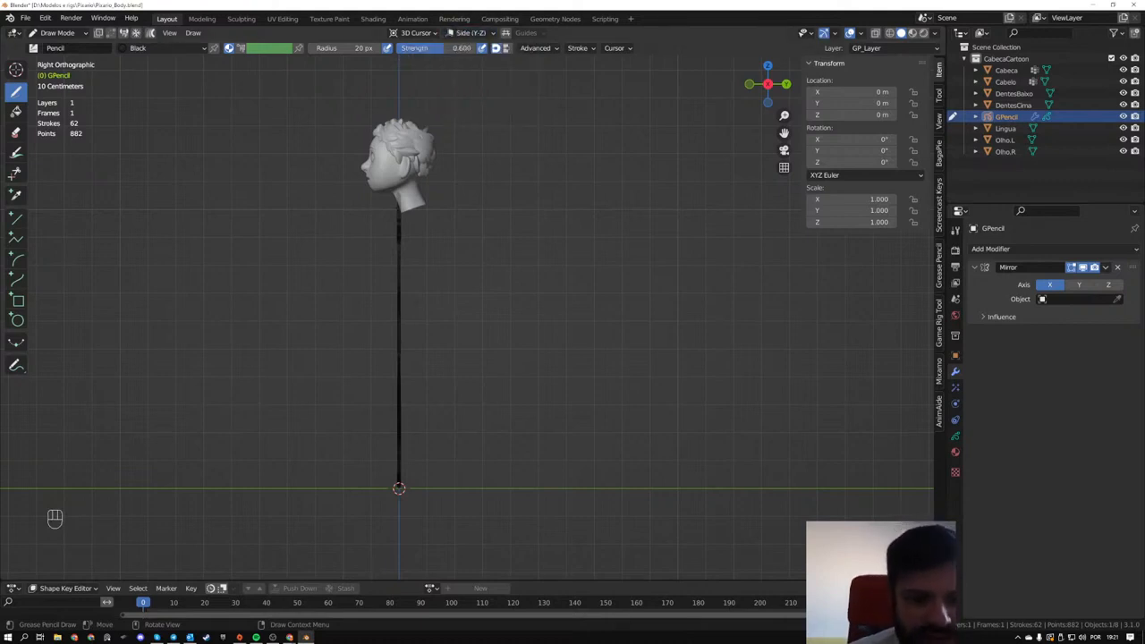
left_click_drag(391, 351, 405, 429)
left_click_drag(390, 349, 409, 457)
left_click_drag(400, 393, 417, 480)
mouse_move(402, 412)
left_mouse_down()
mouse_move(418, 480)
mouse_move(412, 470)
left_mouse_up()
- Try sketching the foot and the back of the leg at ground level, and undo those strokes
left_click_drag(373, 489, 422, 488)
left_click_drag(376, 488, 432, 486)
left_click_drag(409, 352, 433, 452)
left_click_drag(414, 365, 437, 467)
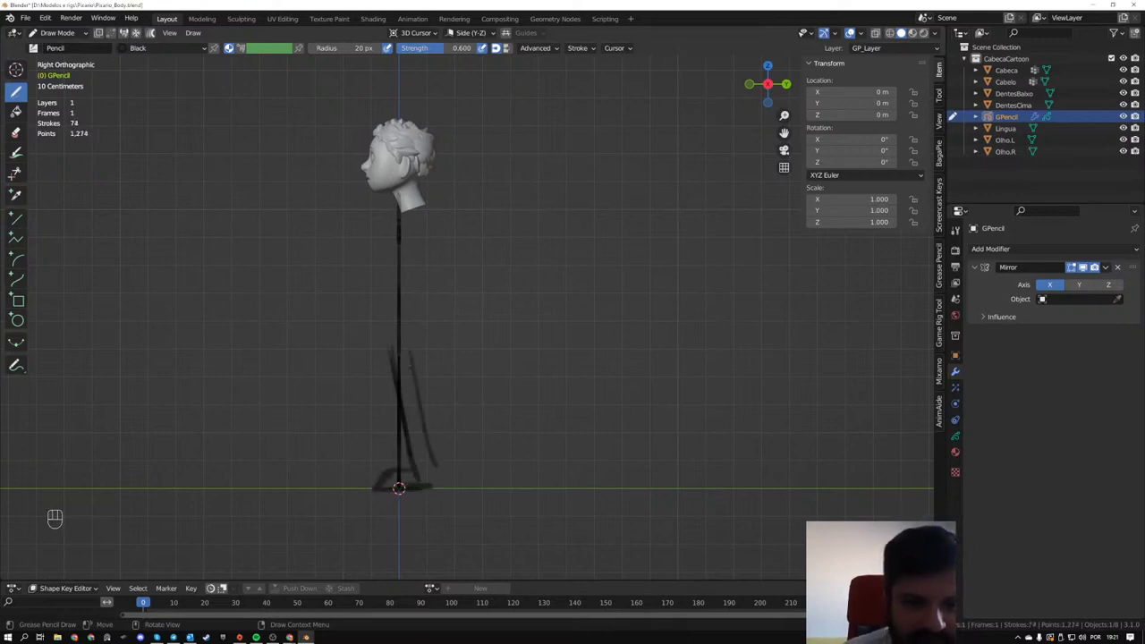
left_click_drag(422, 420, 433, 480)
key("ctrl+z")
key("ctrl+z")
key("ctrl+z")
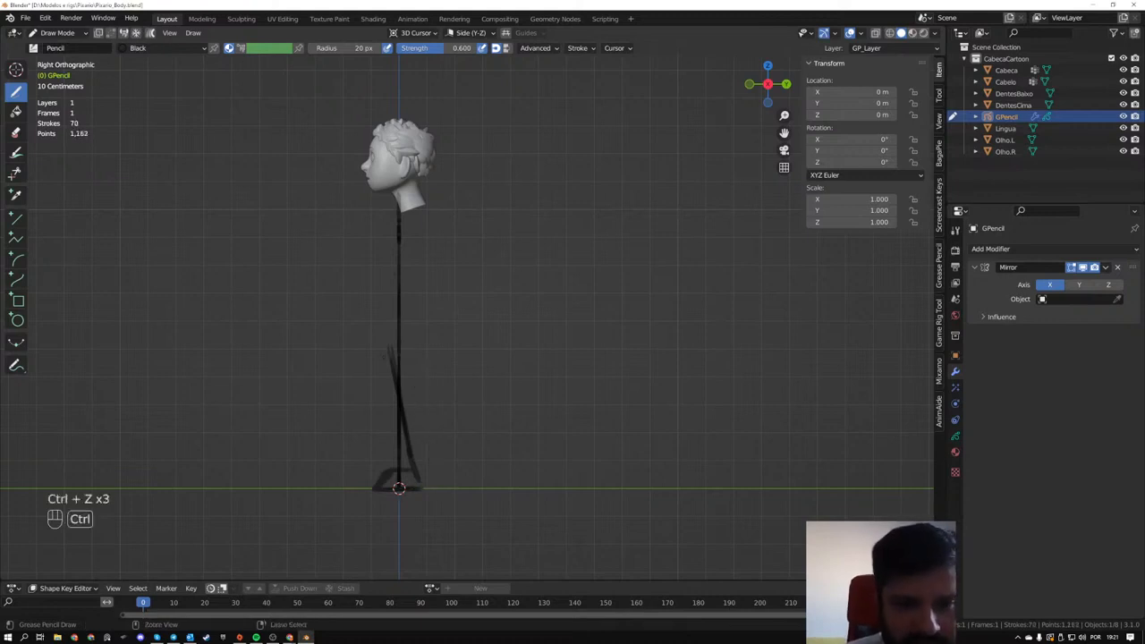
key("ctrl+z")
- Sketch the side-view torso front and back, the rear leg line, the foot and the shoulder with the upper arm
left_click_drag(392, 265, 391, 304)
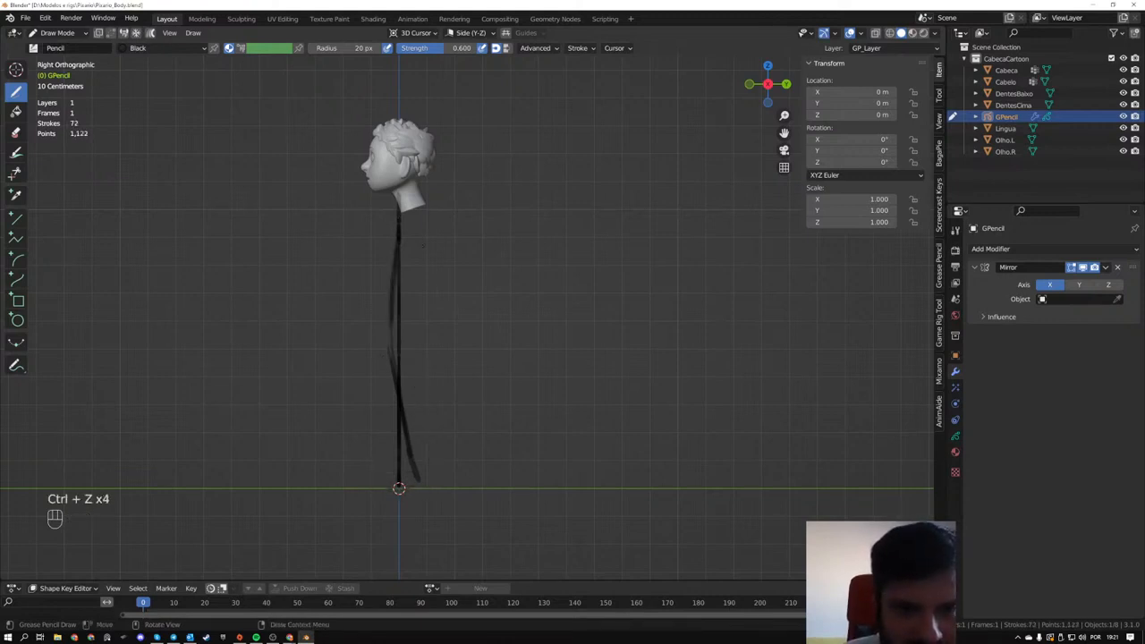
mouse_move(426, 215)
left_mouse_down()
mouse_move(424, 336)
mouse_move(423, 270)
left_mouse_up()
left_click_drag(423, 274, 419, 417)
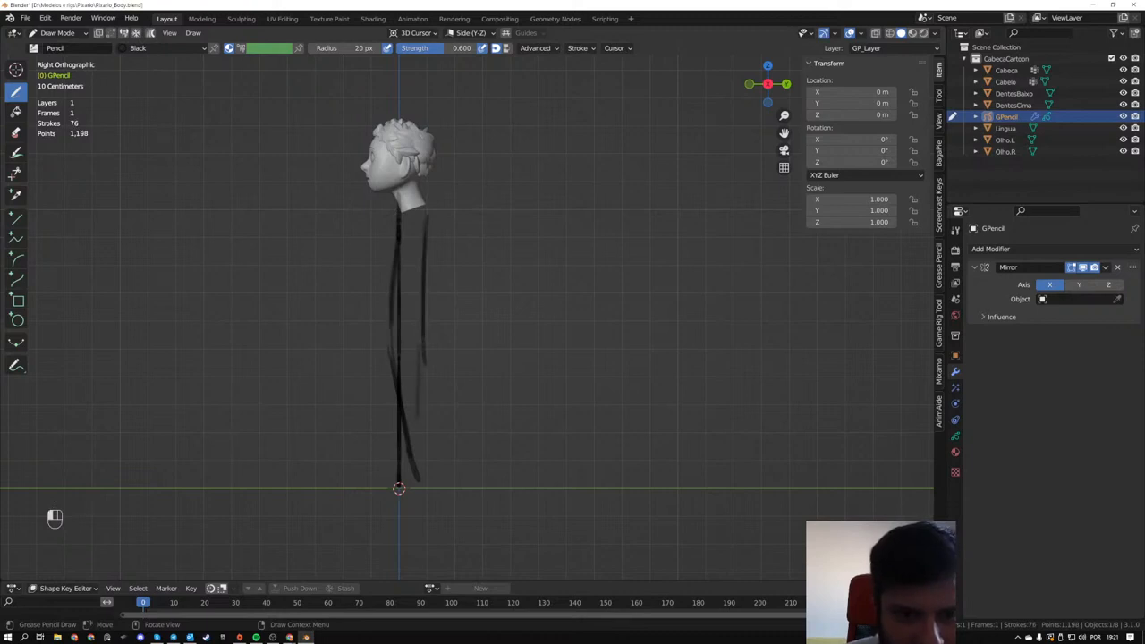
left_click_drag(416, 336, 421, 449)
left_click_drag(420, 379, 426, 472)
mouse_move(424, 456)
left_mouse_down()
mouse_move(427, 479)
mouse_move(375, 488)
mouse_move(427, 478)
left_mouse_up()
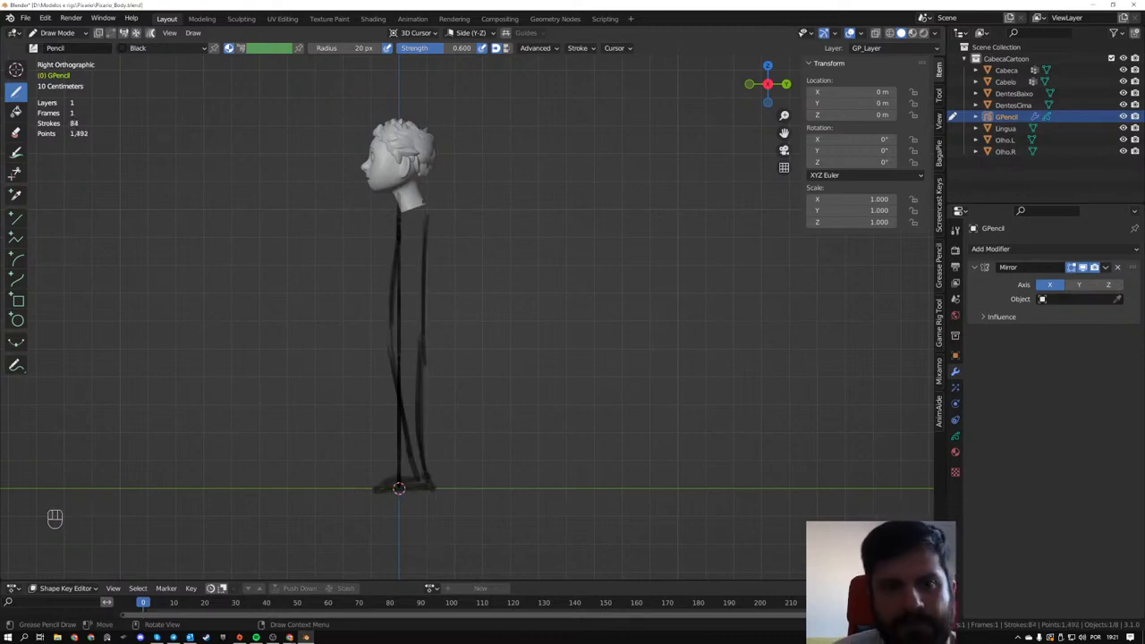
mouse_move(429, 216)
left_mouse_down()
mouse_move(411, 238)
mouse_move(422, 227)
mouse_move(427, 278)
left_mouse_up()
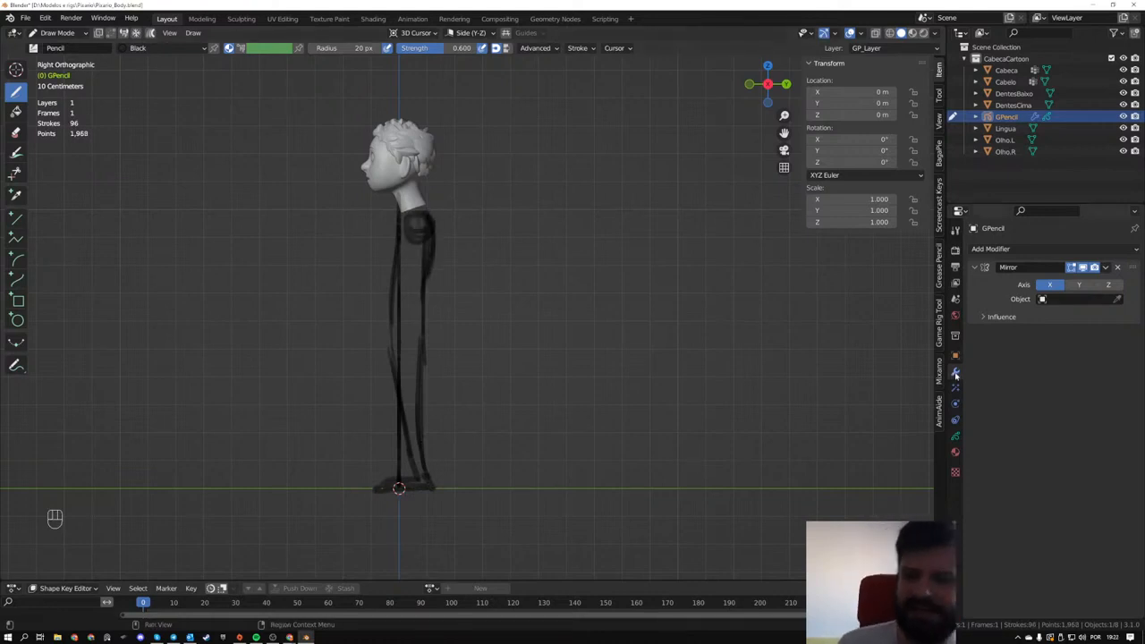
- Add a second material to the Grease Pencil object and set its stroke base color to red
left_click(954, 435)
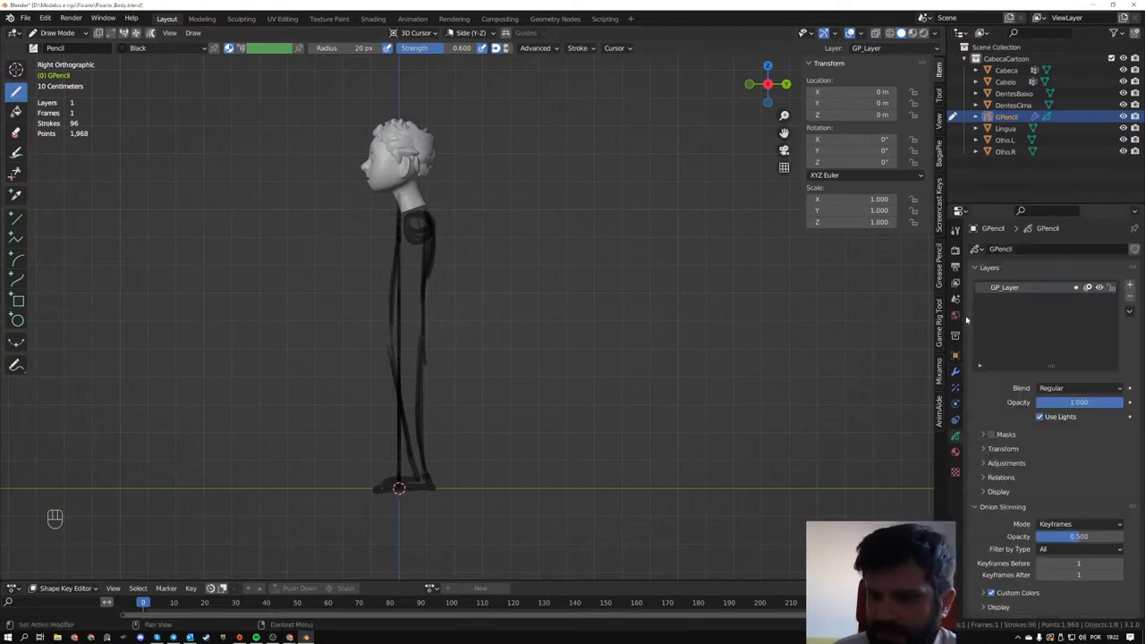
left_click(954, 452)
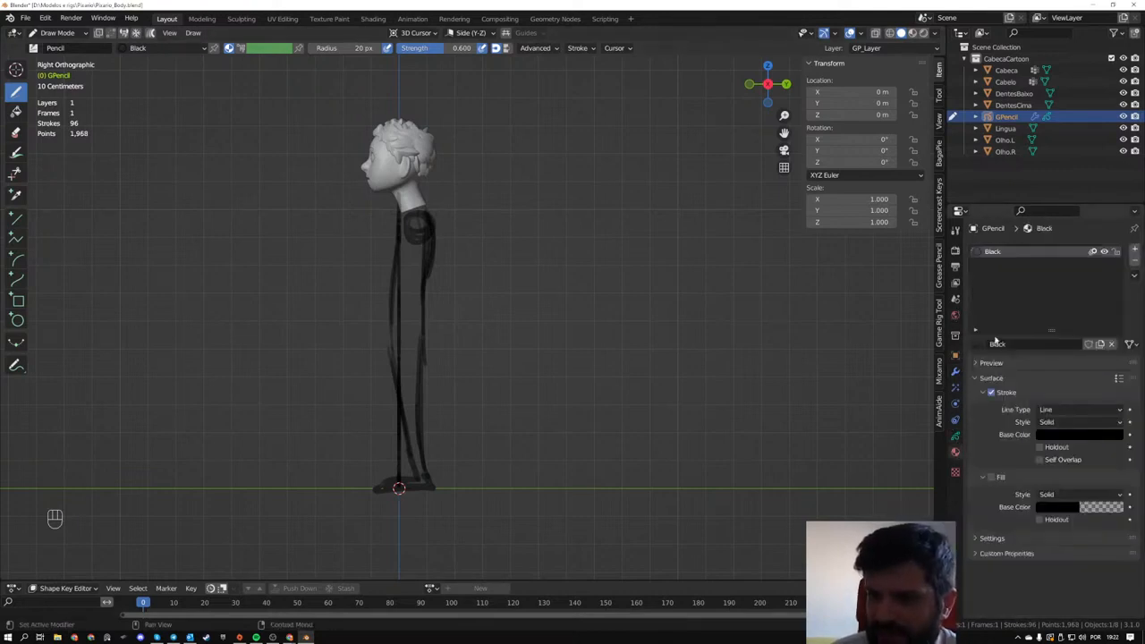
left_click(1135, 251)
left_click(1009, 343)
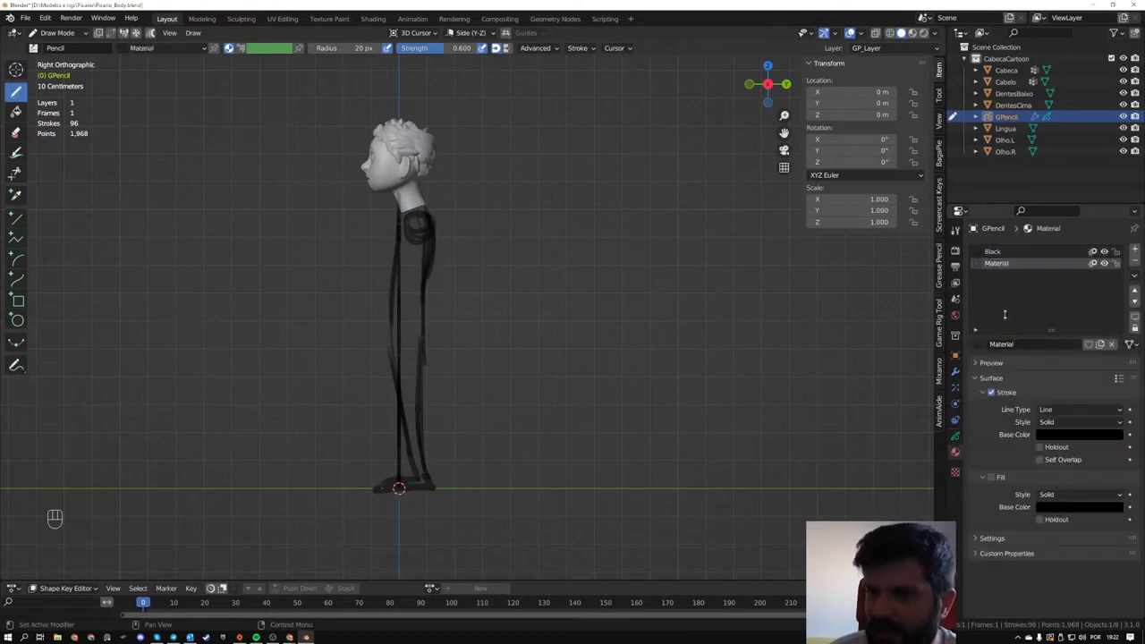
left_click(1053, 435)
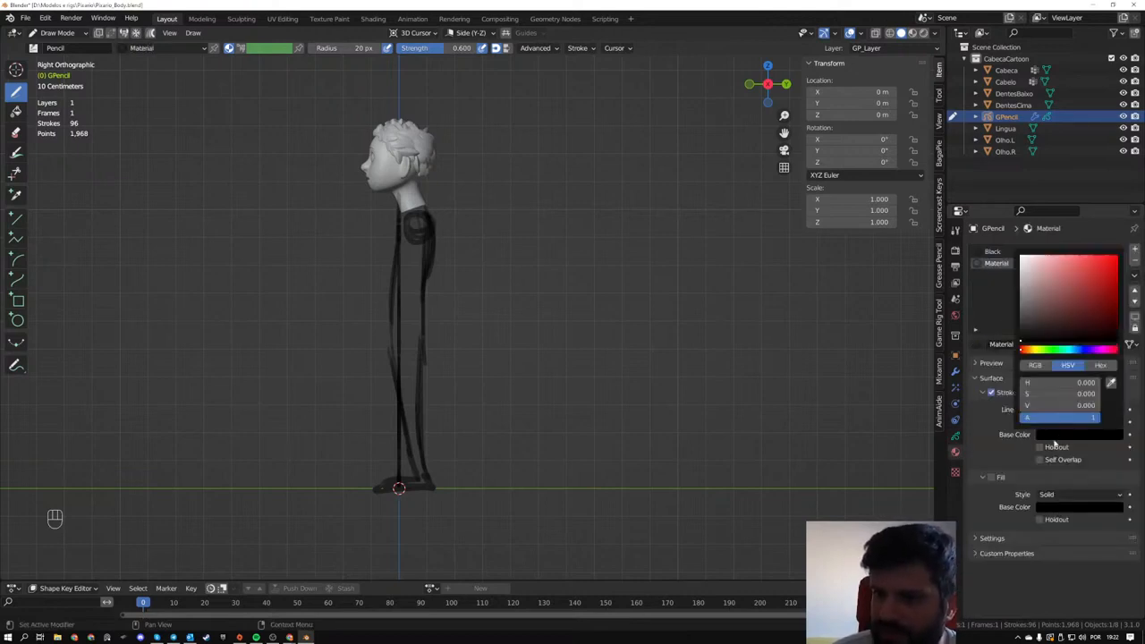
left_click(1107, 270)
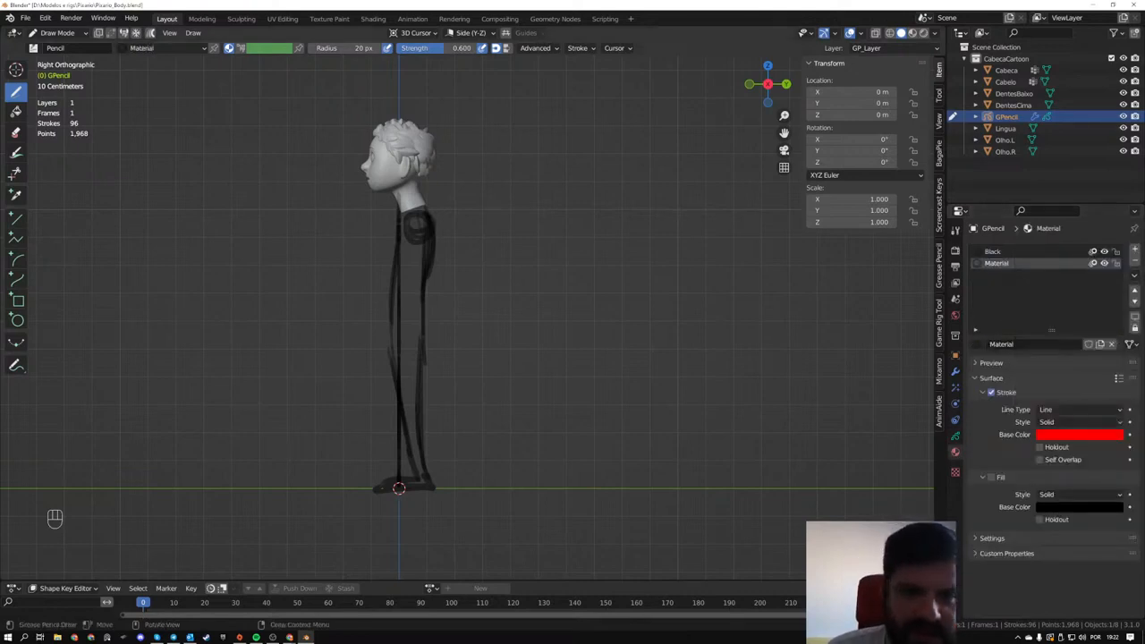
- Try drawing red strokes over the side-view body sketch, and undo them
mouse_move(410, 214)
left_mouse_down()
mouse_move(417, 460)
mouse_move(409, 376)
mouse_move(422, 206)
left_mouse_up()
key("ctrl+z")
key("ctrl+z")
key("ctrl+z")
mouse_move(429, 488)
left_mouse_down()
mouse_move(404, 308)
mouse_move(422, 207)
left_mouse_up()
mouse_move(429, 268)
middle_mouse_down()
mouse_move(577, 268)
mouse_move(447, 272)
middle_mouse_up()
key("ctrl+z")
key("ctrl+z")
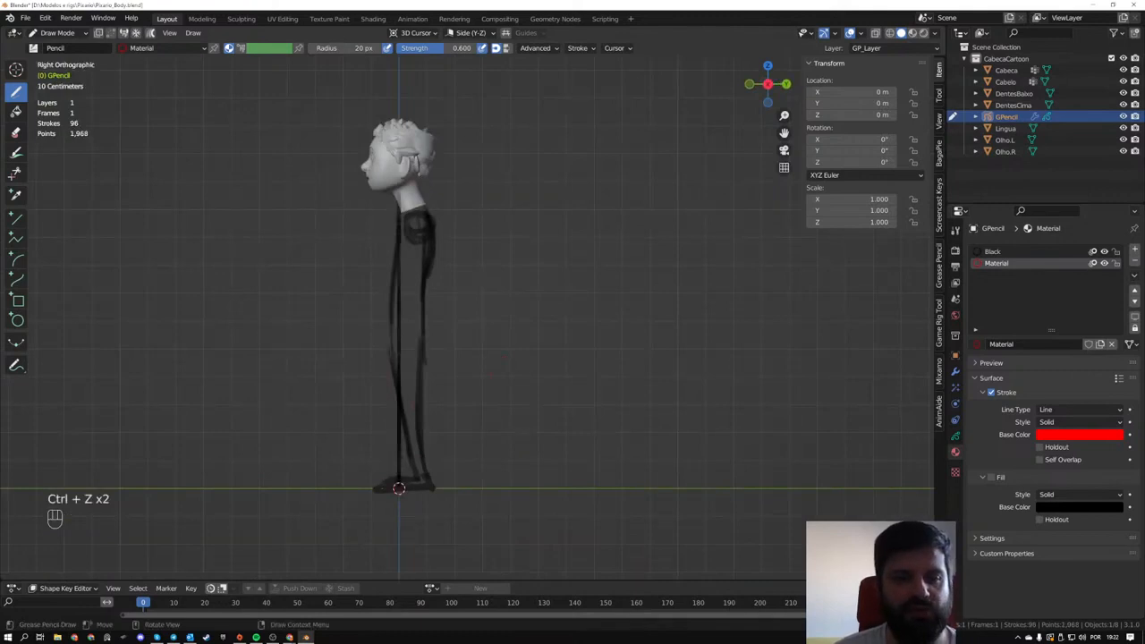
- Return to the front orthographic view and switch the Grease Pencil object to Object Mode
middle_click_drag(447, 272, 475, 278, "alt")
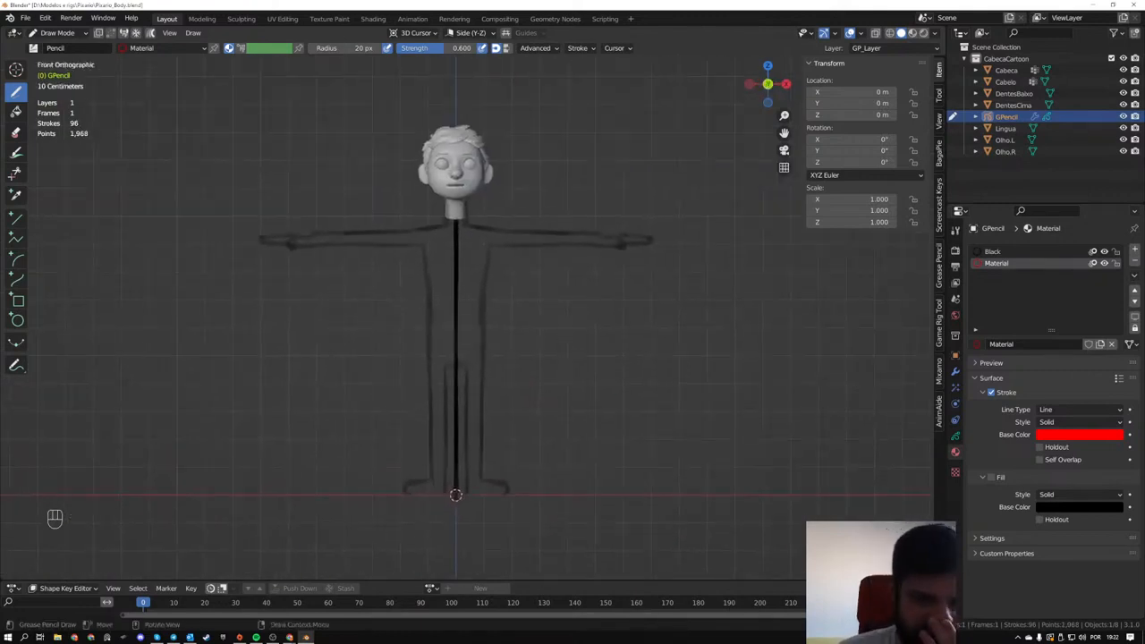
scroll(465, 311, "up", 1)
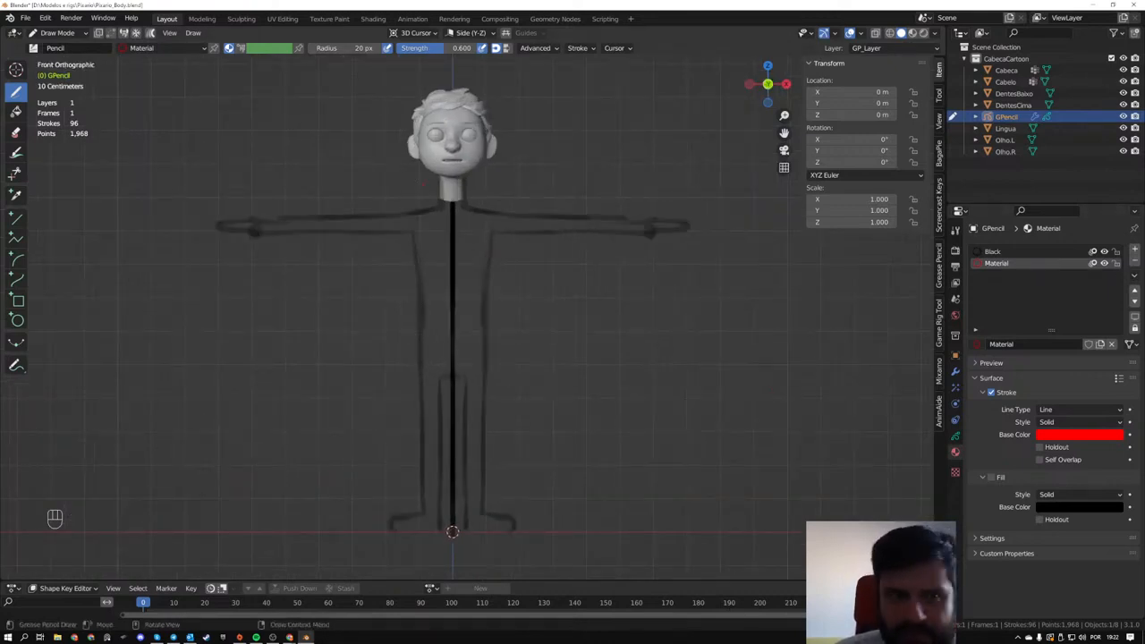
left_click(55, 32)
left_click(52, 43)
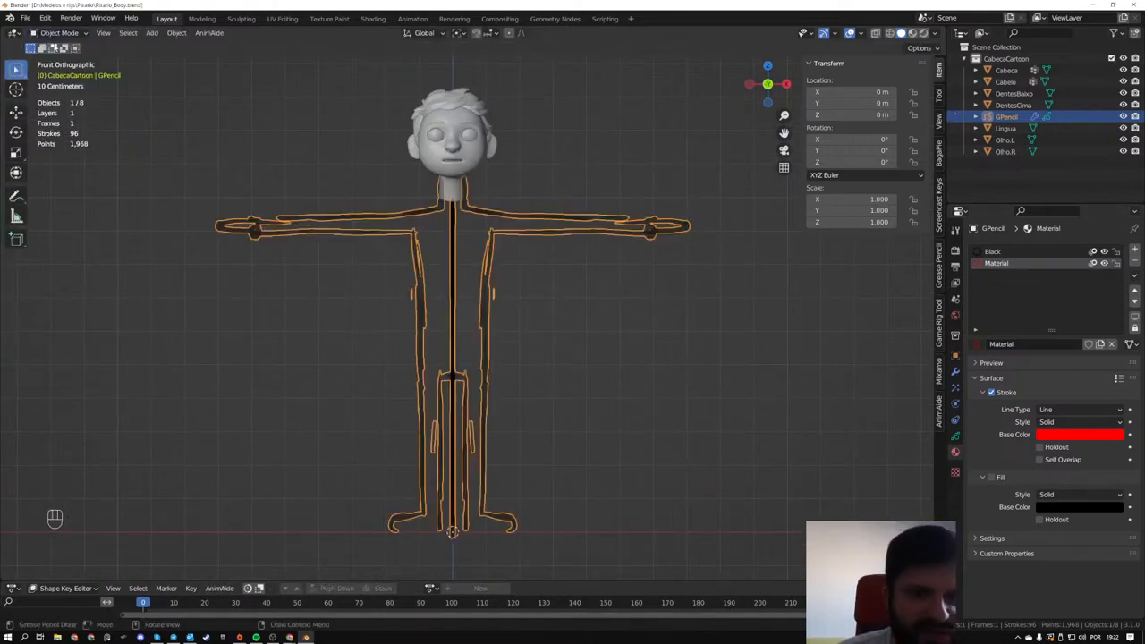
- Lower the Grease Pencil layer's opacity to 0.237, deselect the sketch and return to the front view
mouse_move(474, 354)
middle_mouse_down()
mouse_move(491, 358)
mouse_move(483, 340)
mouse_move(434, 366)
mouse_move(442, 340)
mouse_move(345, 233)
mouse_move(384, 247)
mouse_move(334, 253)
mouse_move(362, 238)
middle_mouse_up()
left_click(483, 339)
left_click(346, 195)
scroll(414, 237, "down", 2)
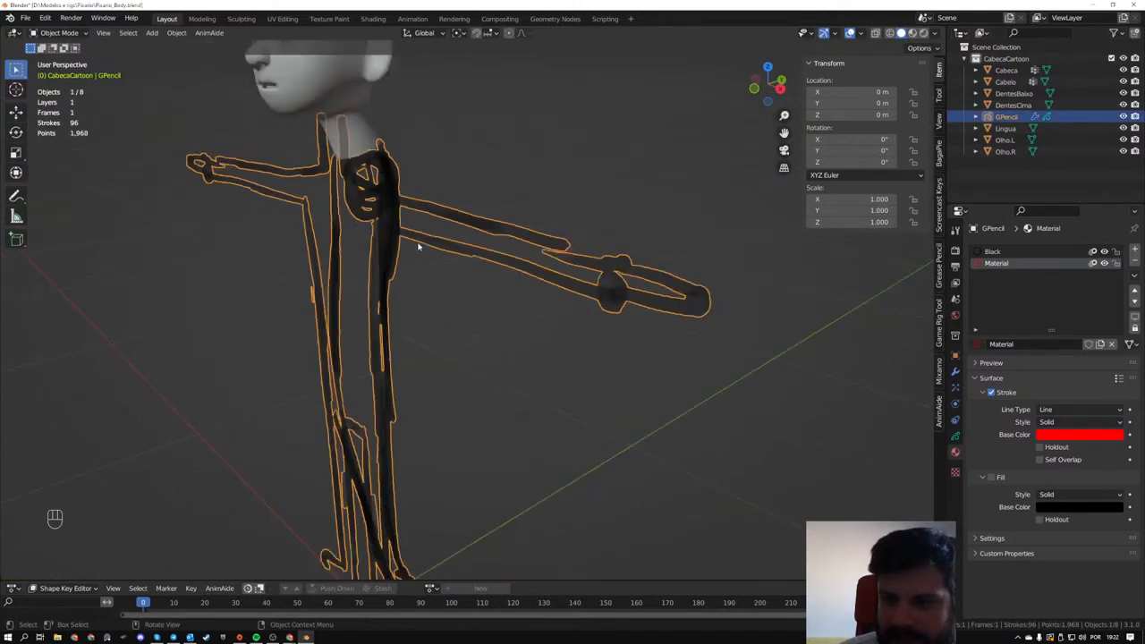
scroll(391, 247, "down", 2)
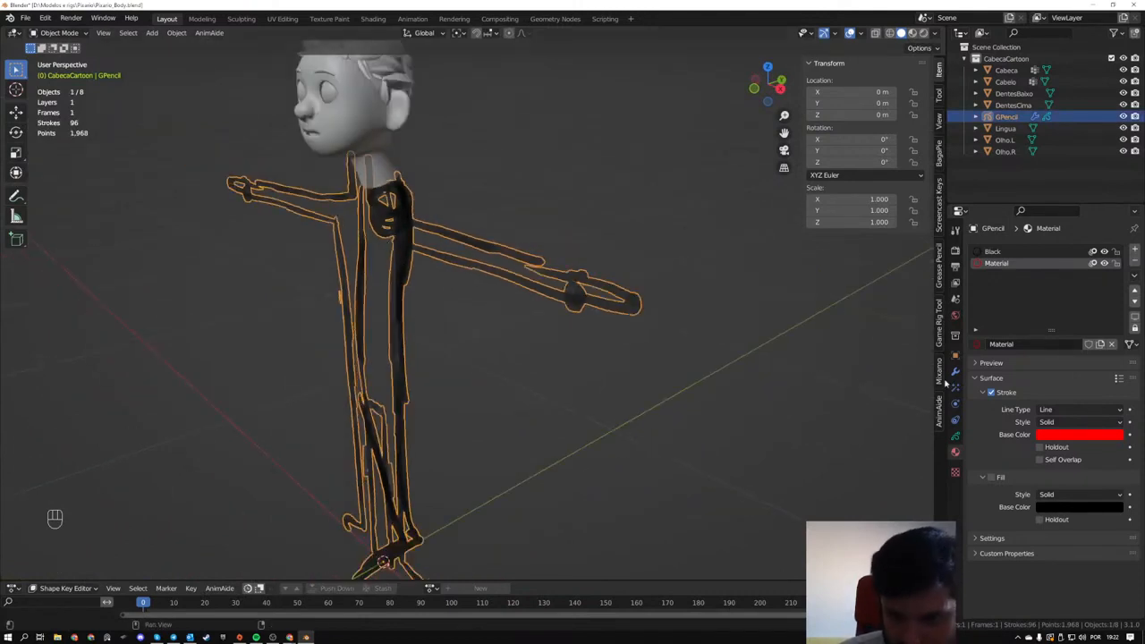
left_click(955, 436)
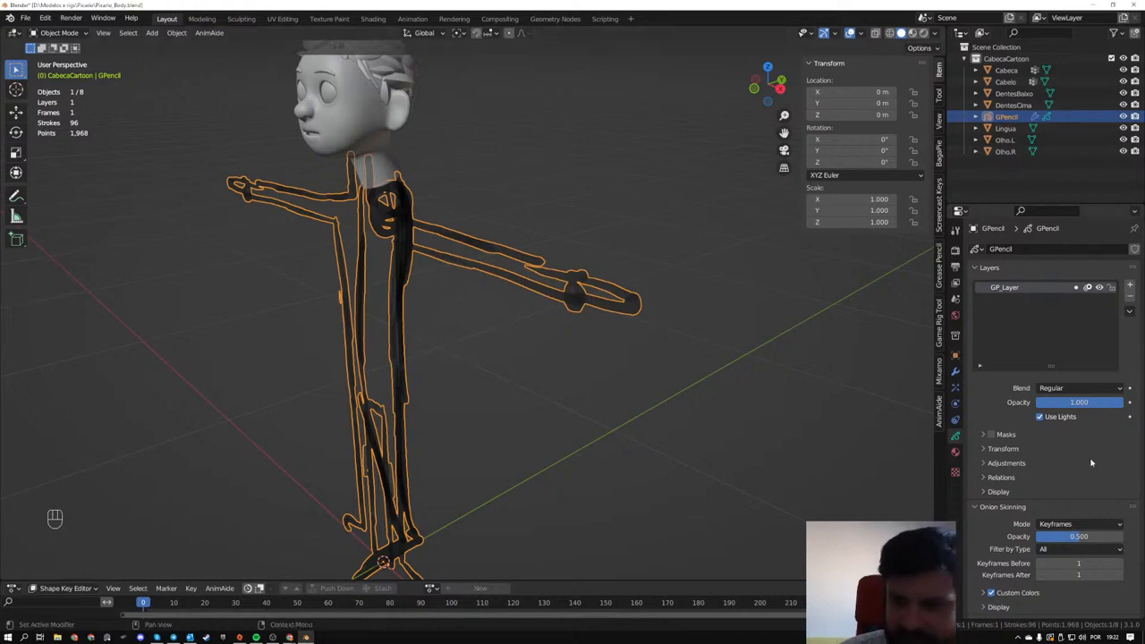
mouse_move(1078, 402)
left_mouse_down()
mouse_move(1028, 402)
mouse_move(1056, 402)
left_mouse_up()
left_click(485, 404)
middle_click_drag(485, 404, 562, 316)
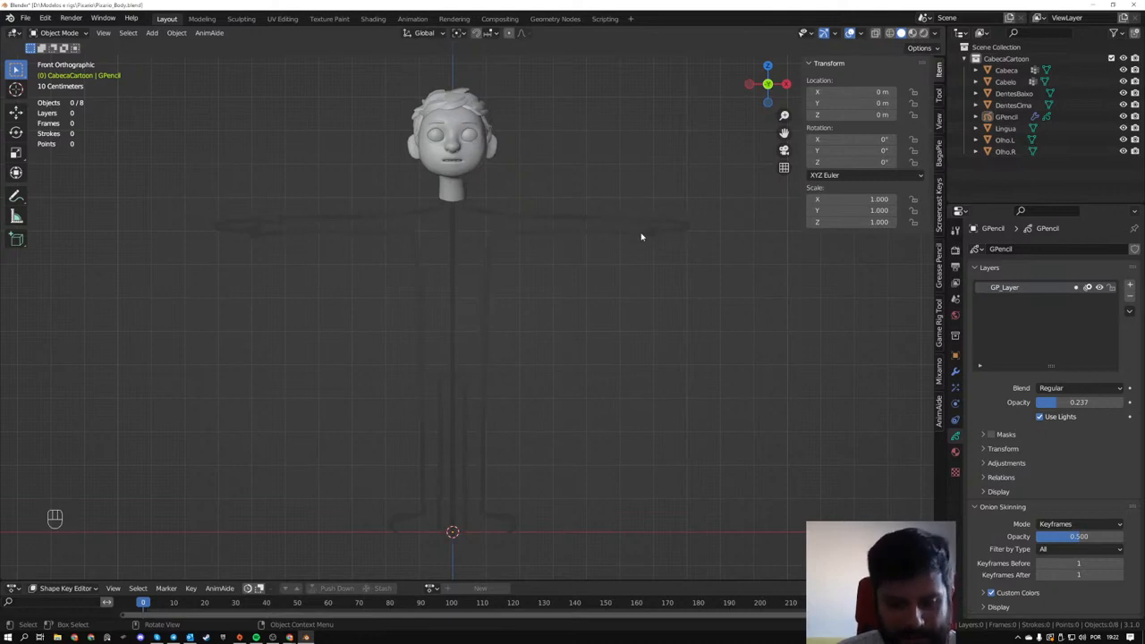
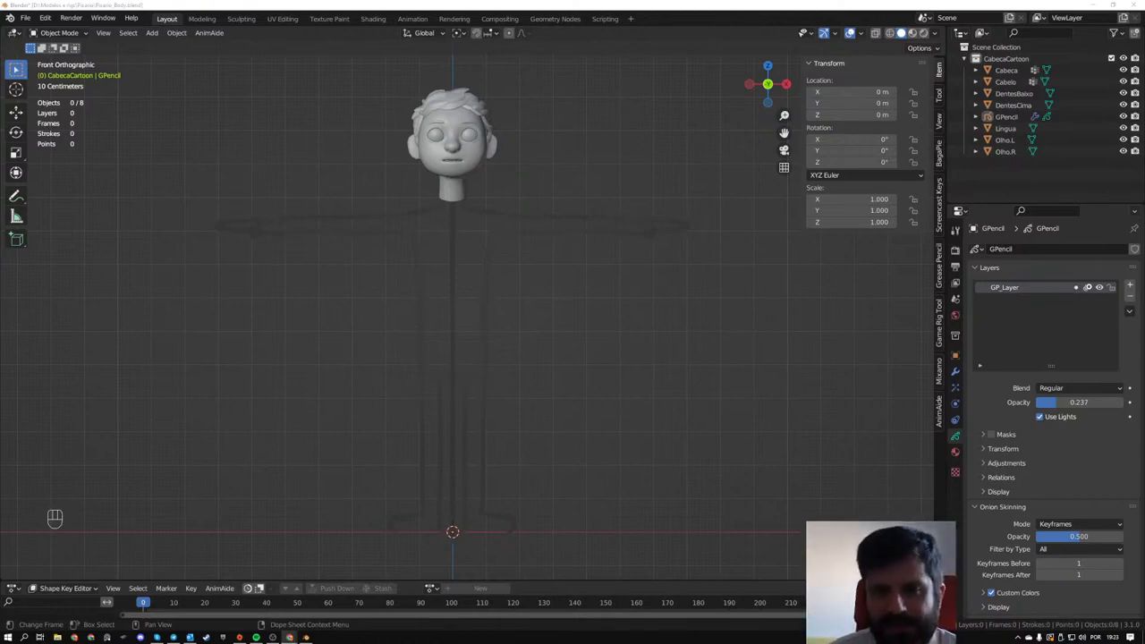
- Add a mesh cylinder at the world origin and set its vertex count to 16
middle_click_drag(527, 304, 511, 341)
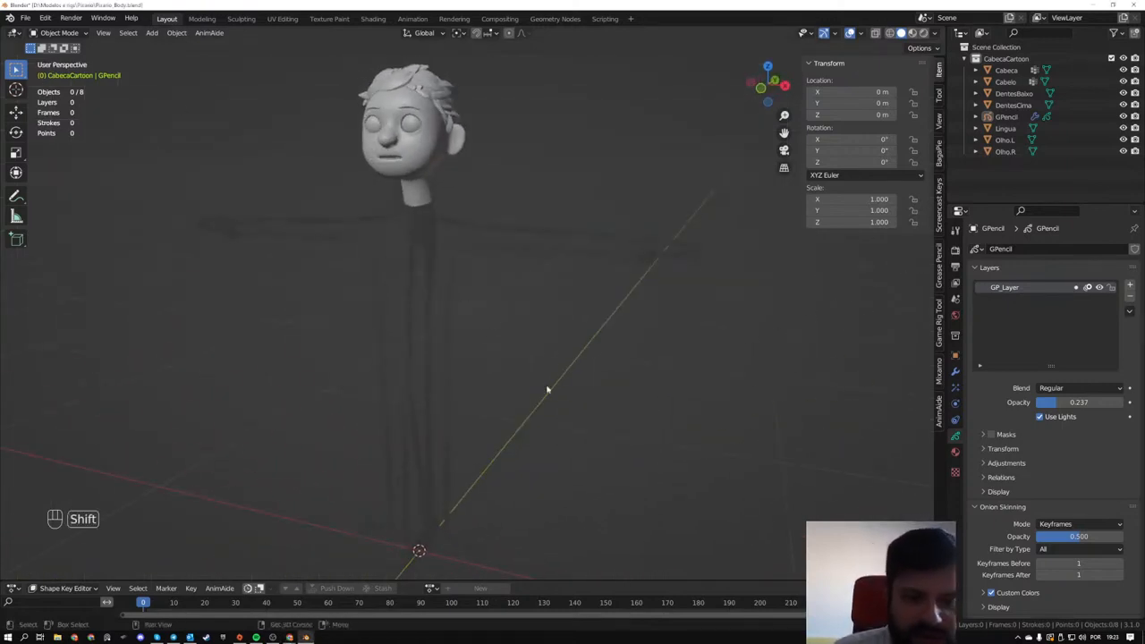
middle_click_drag(544, 390, 524, 370, "shift")
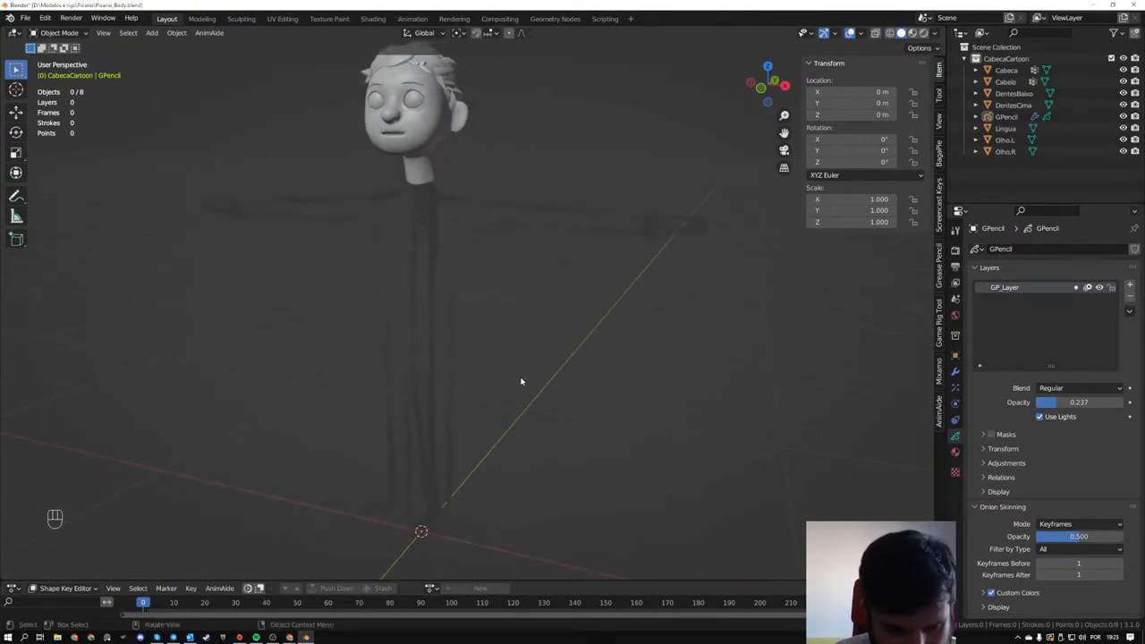
key("shift+a")
mouse_move(507, 313)
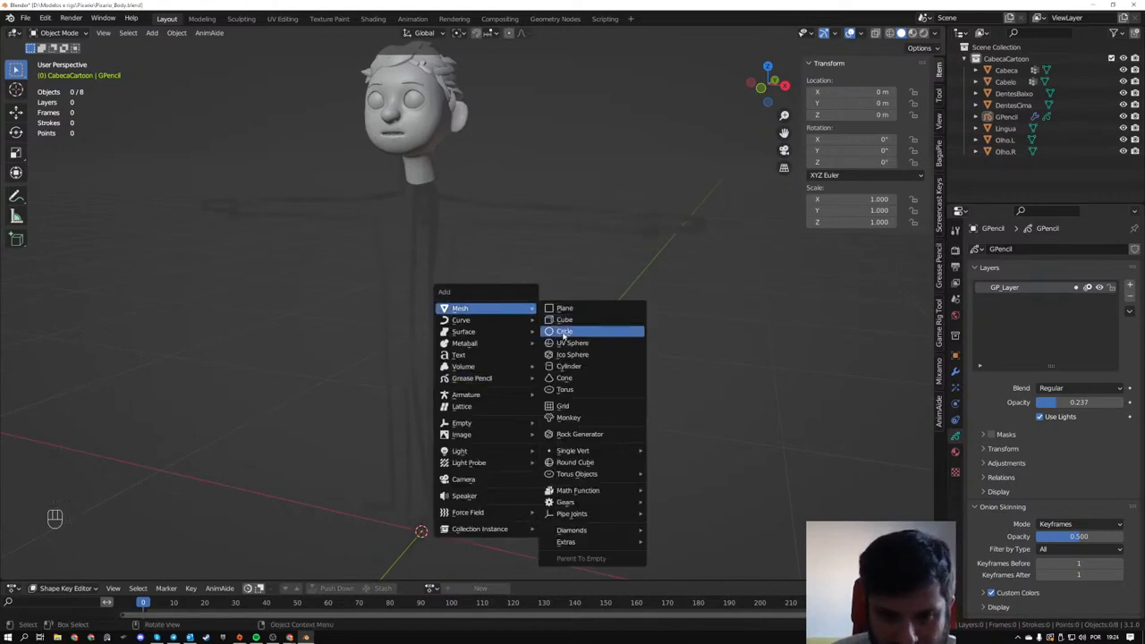
left_click(566, 368)
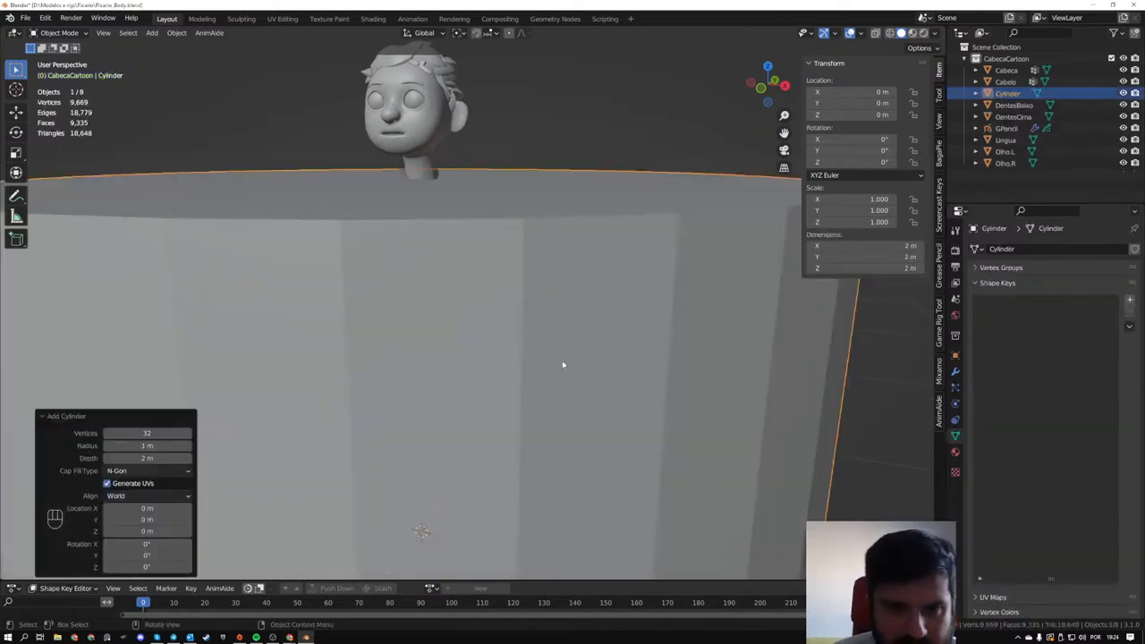
left_click_drag(147, 433, 99, 436)
scroll(480, 302, "down", 5)
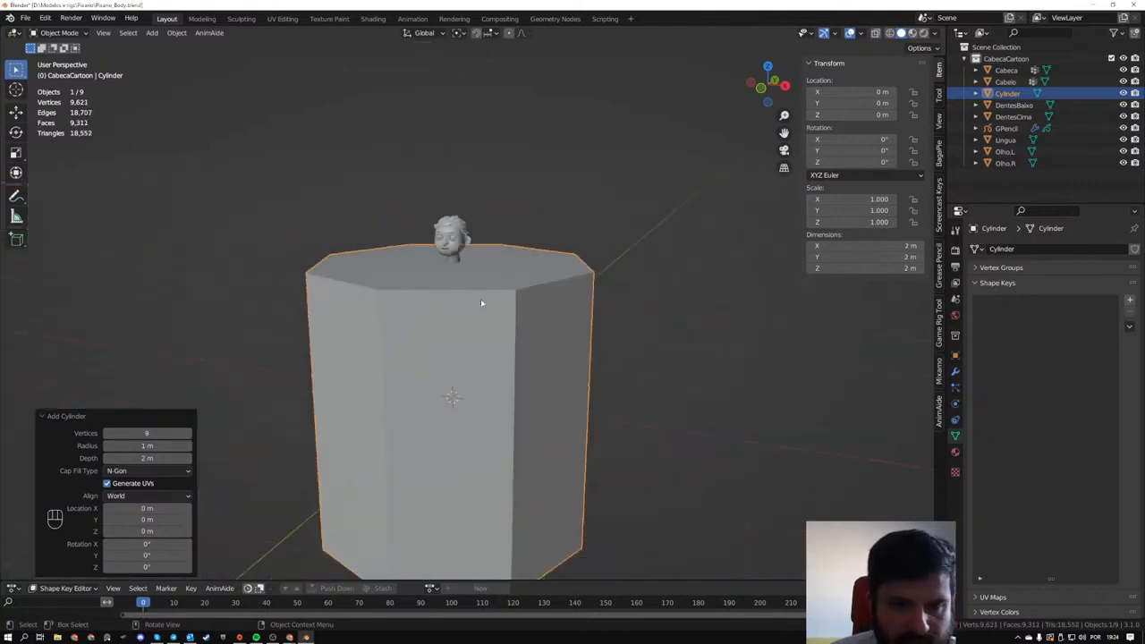
scroll(480, 303, "down", 2)
left_click(148, 432)
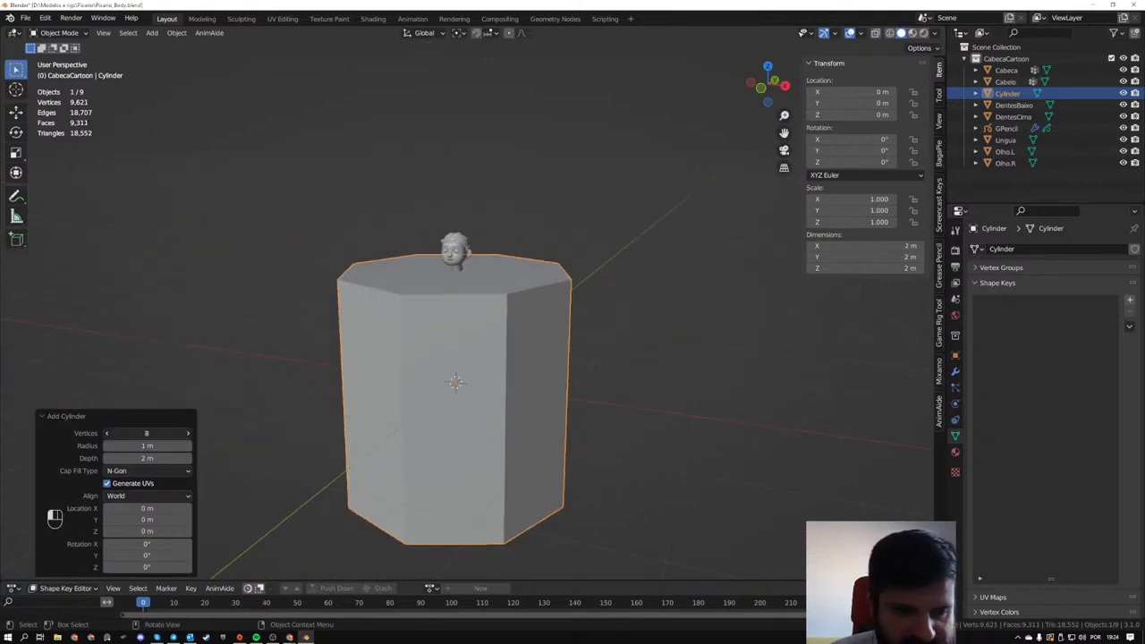
type("16")
key("Return")
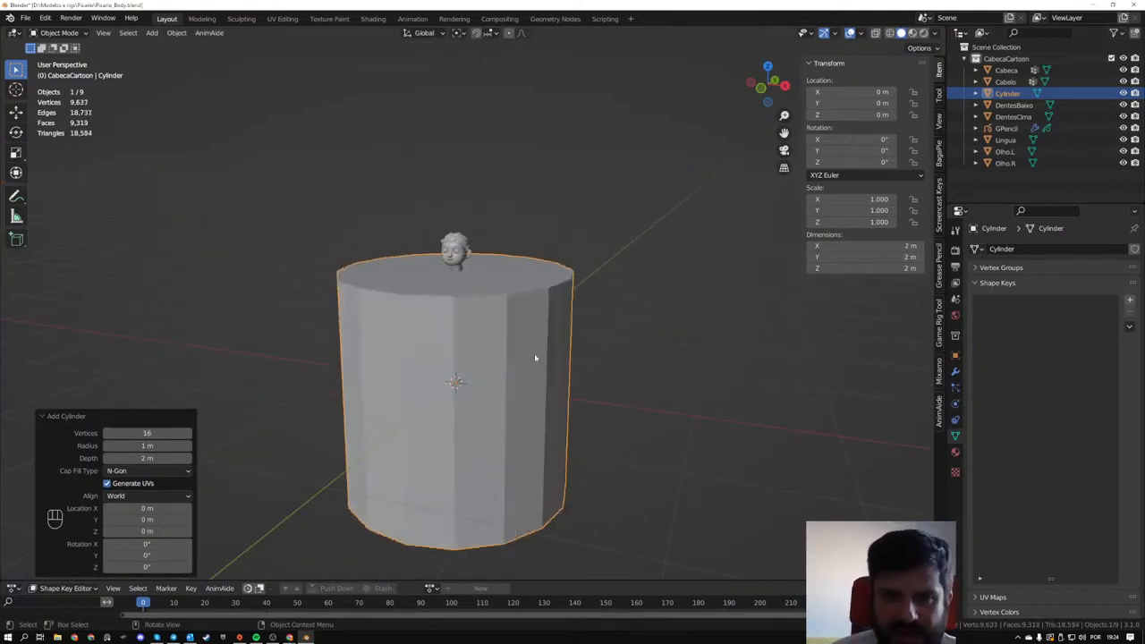
- In Edit Mode, scale the cylinder to about 0.128 and raise it about 72.3 cm along Z to the sketched torso
key("KP_1")
key("Tab")
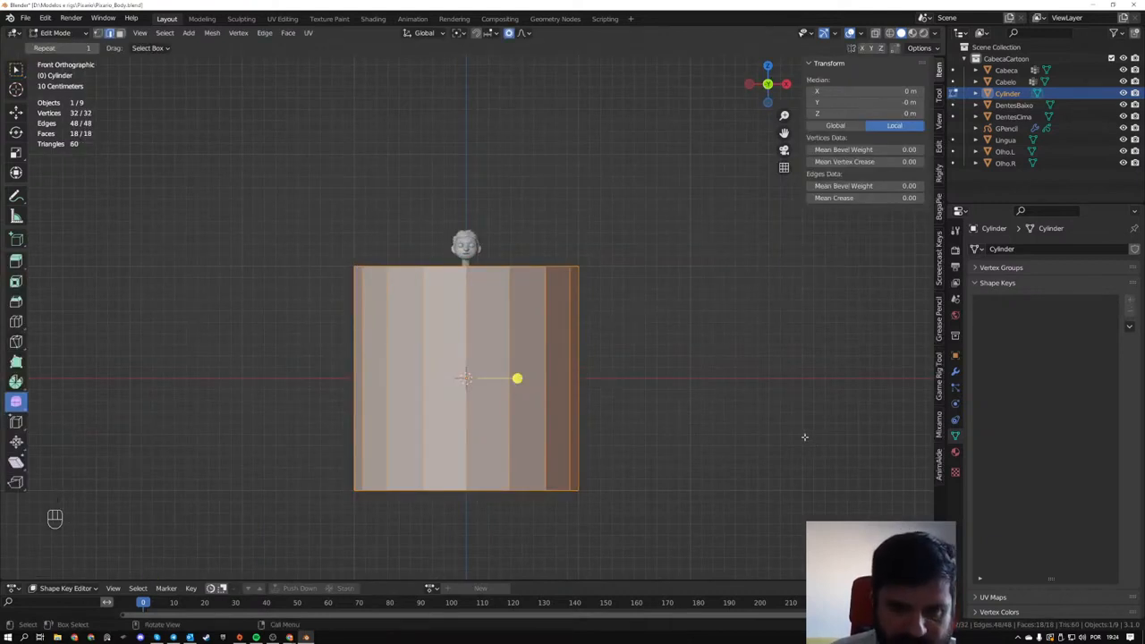
key("s")
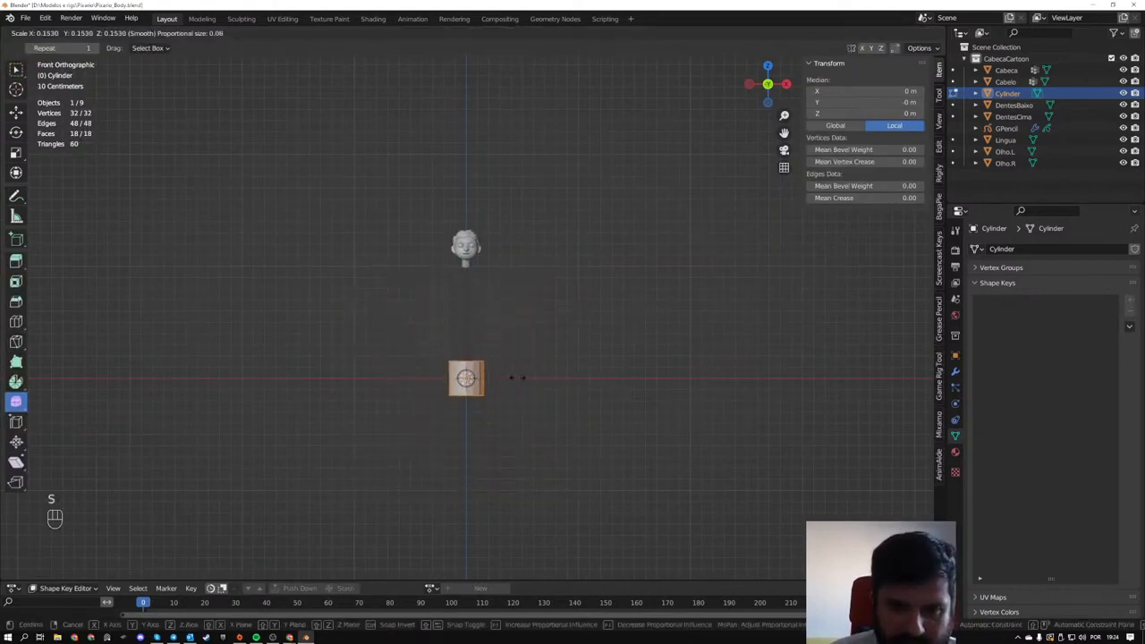
left_click(516, 377)
scroll(517, 374, "up", 5)
key("g")
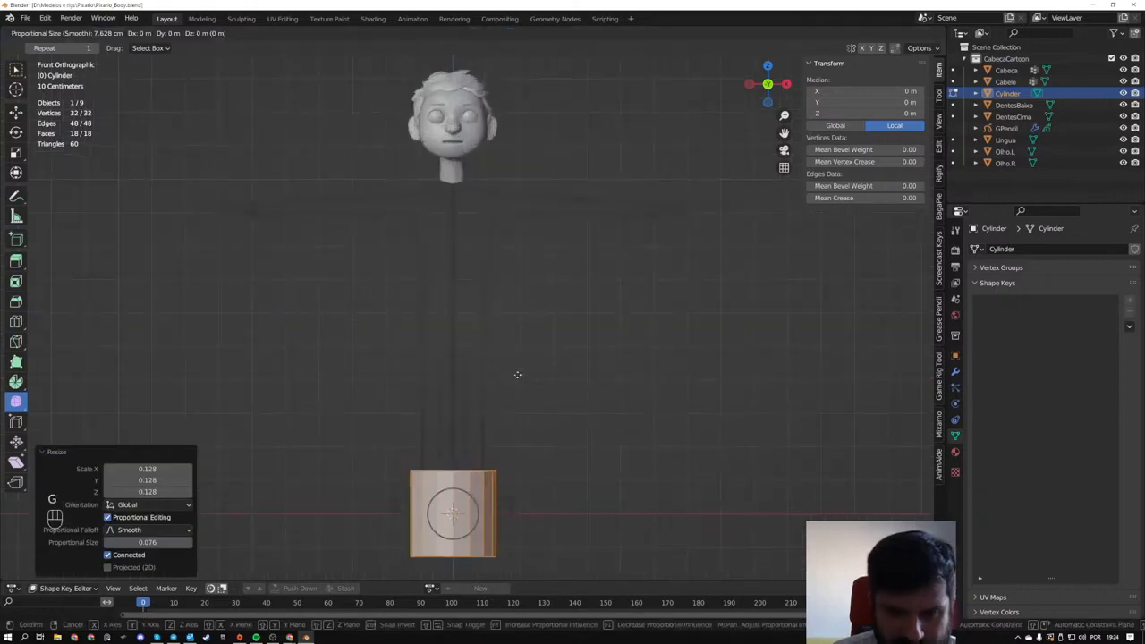
key("z")
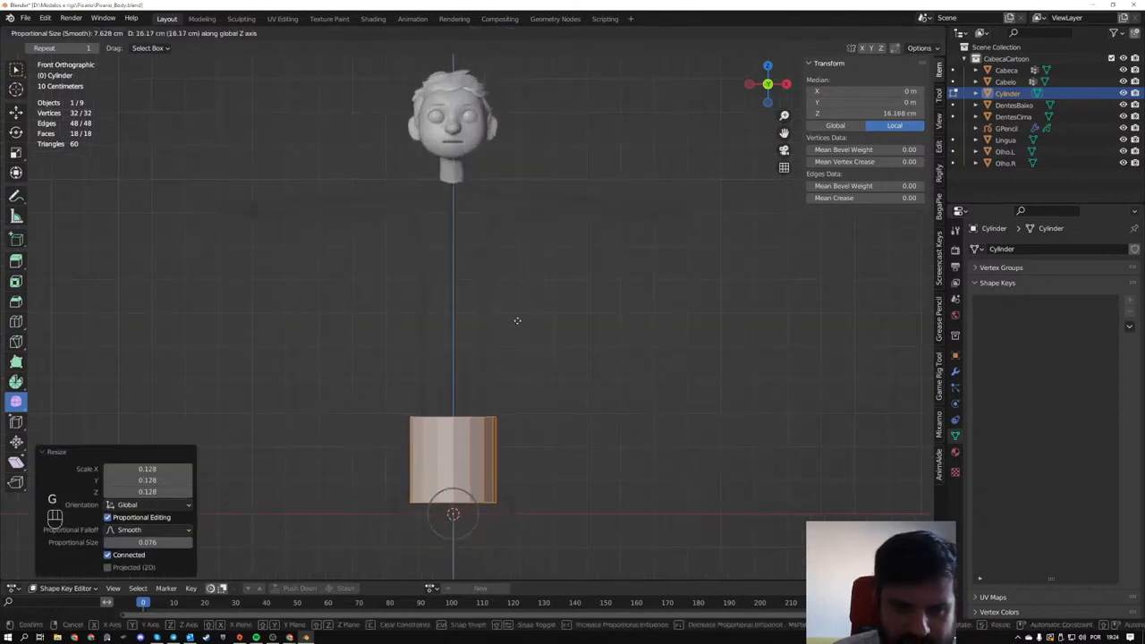
left_click(513, 132)
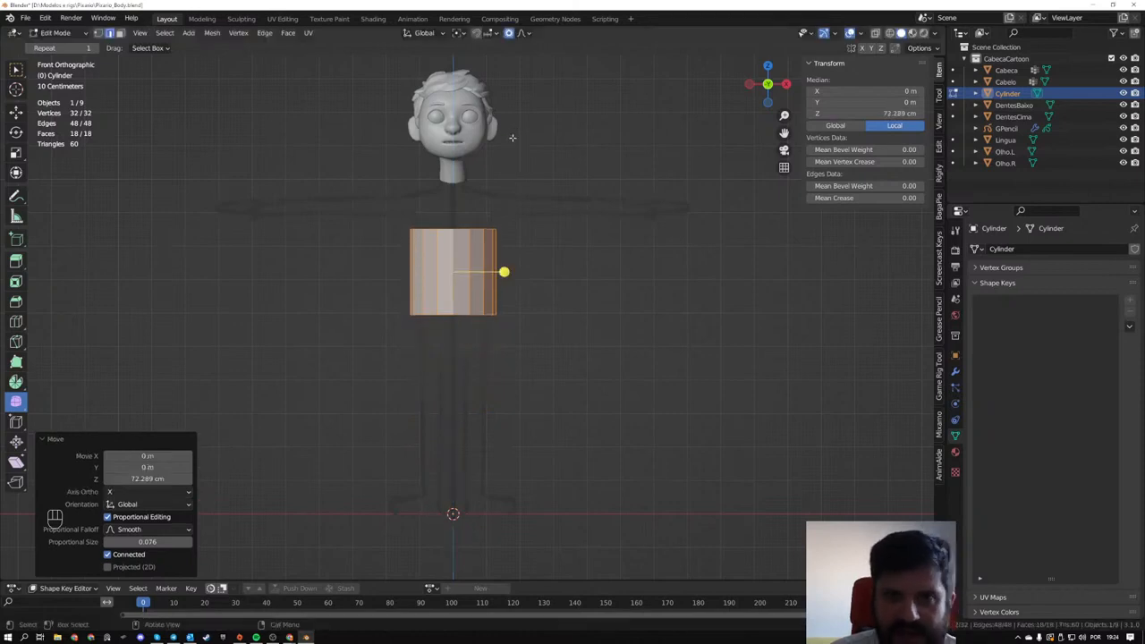
- Delete the top and bottom cap faces of the cylinder in face select mode
middle_click_drag(601, 275, 595, 312)
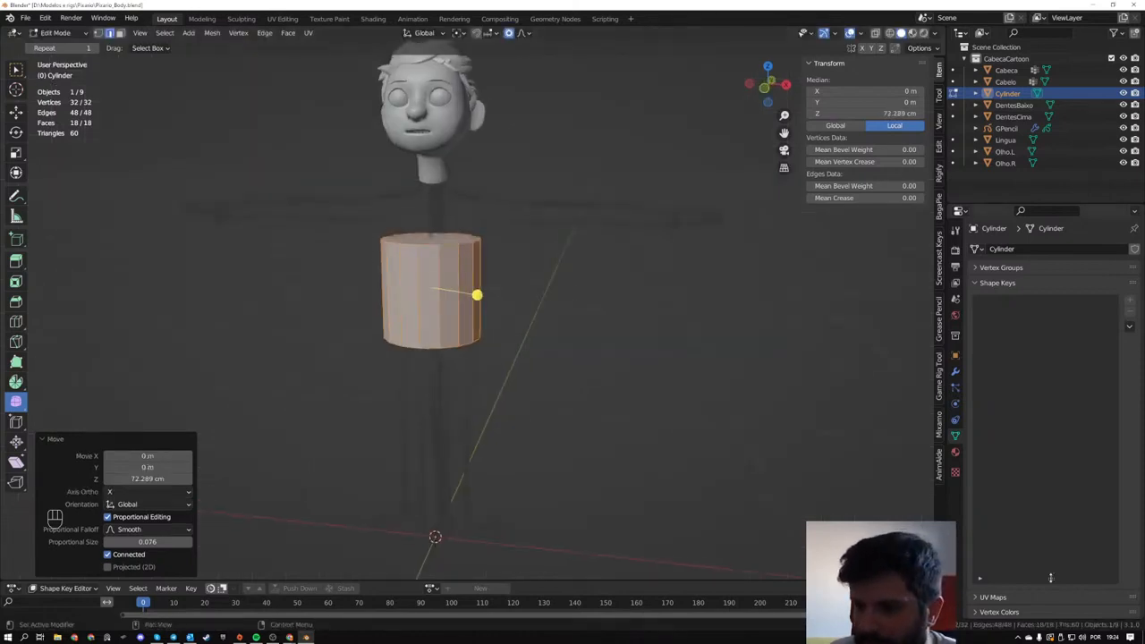
left_click_drag(1049, 578, 1051, 357)
middle_click_drag(435, 262, 506, 341)
scroll(505, 336, "up", 3)
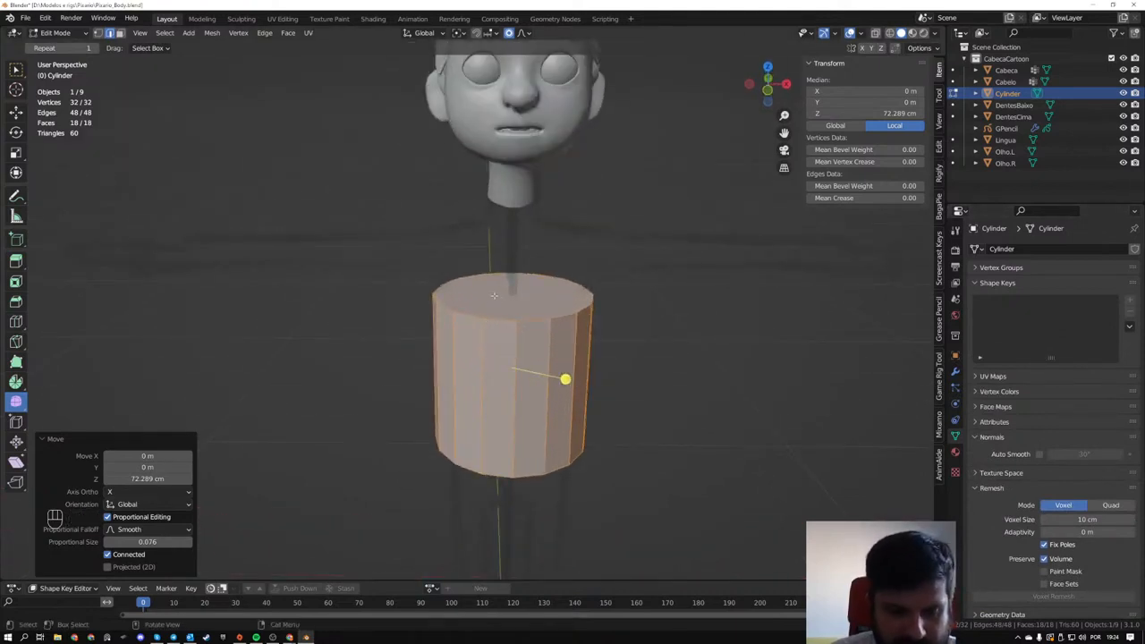
key("3")
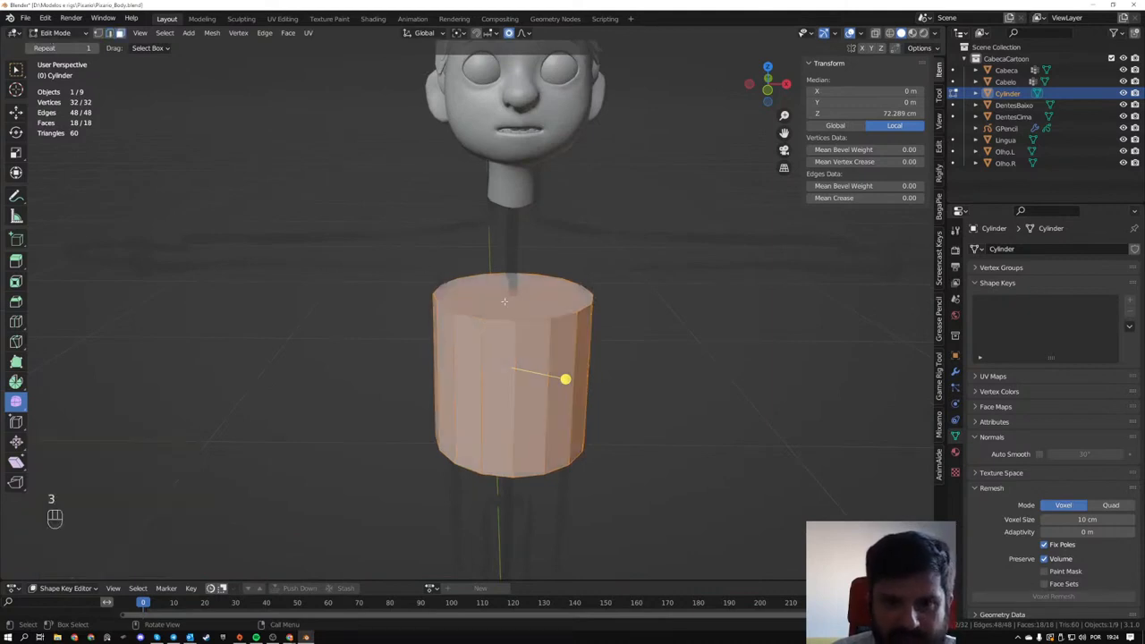
left_click(507, 303)
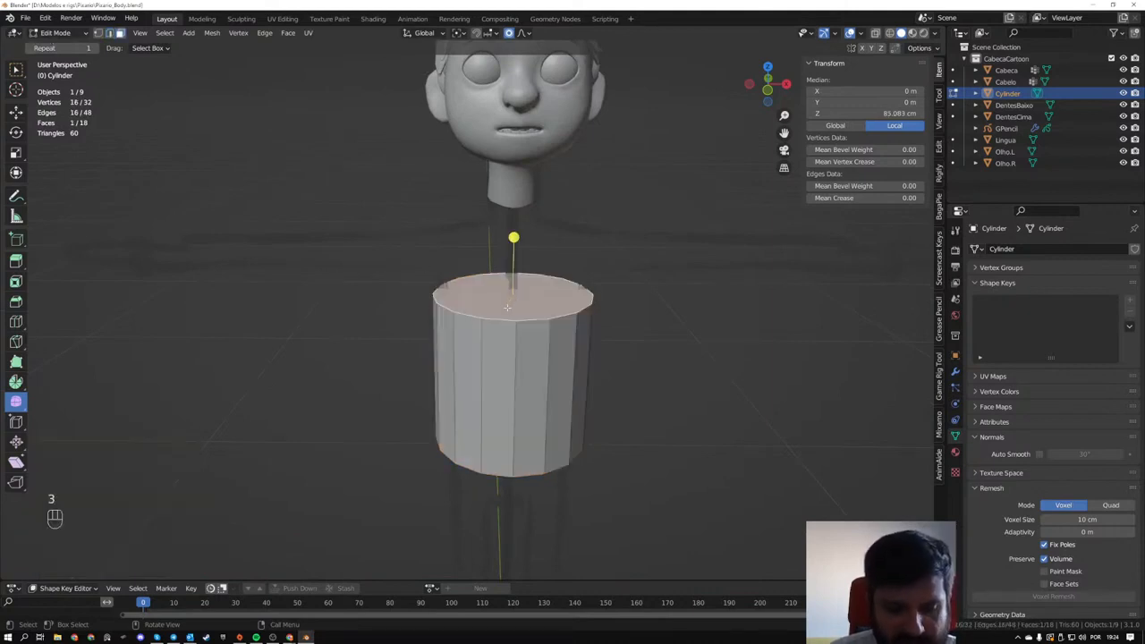
key("x")
left_click(507, 304)
middle_click_drag(507, 307, 532, 287)
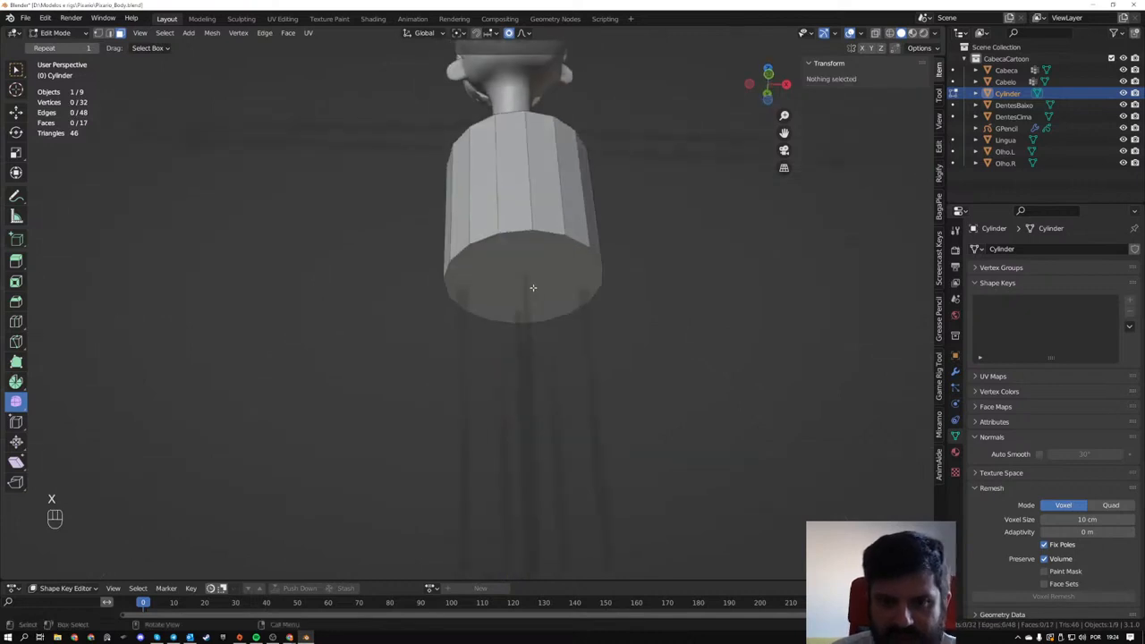
left_click(532, 287)
key("x")
left_click(530, 287)
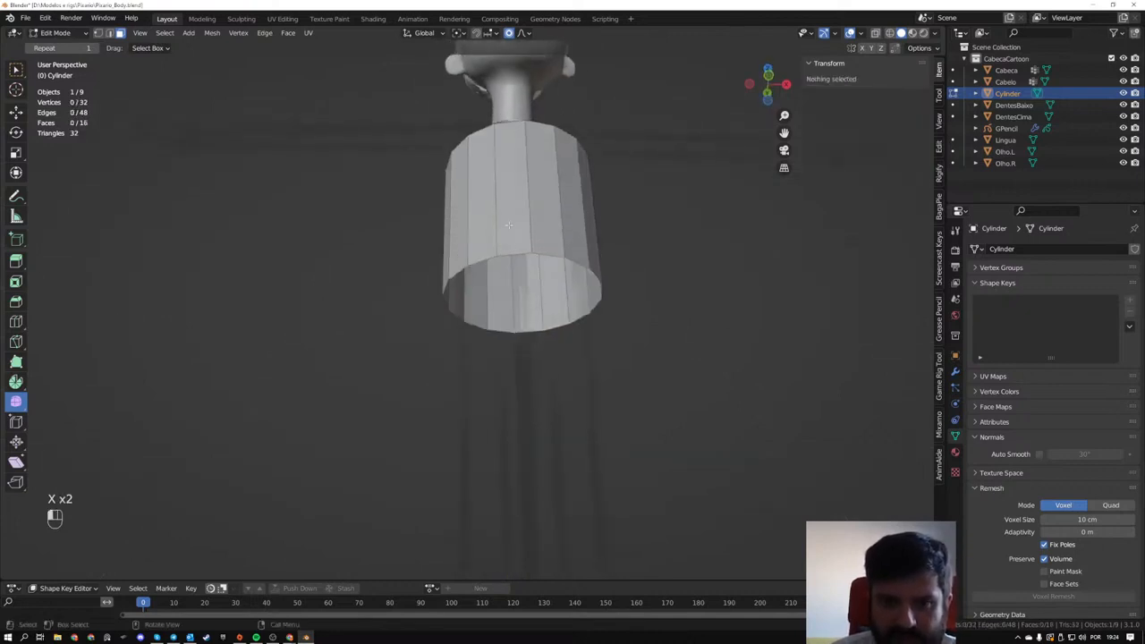
- Select the eight side faces on the cylinder's negative X half and delete them
left_click(508, 225)
middle_click_drag(519, 275, 505, 253)
left_click(488, 272, "ctrl")
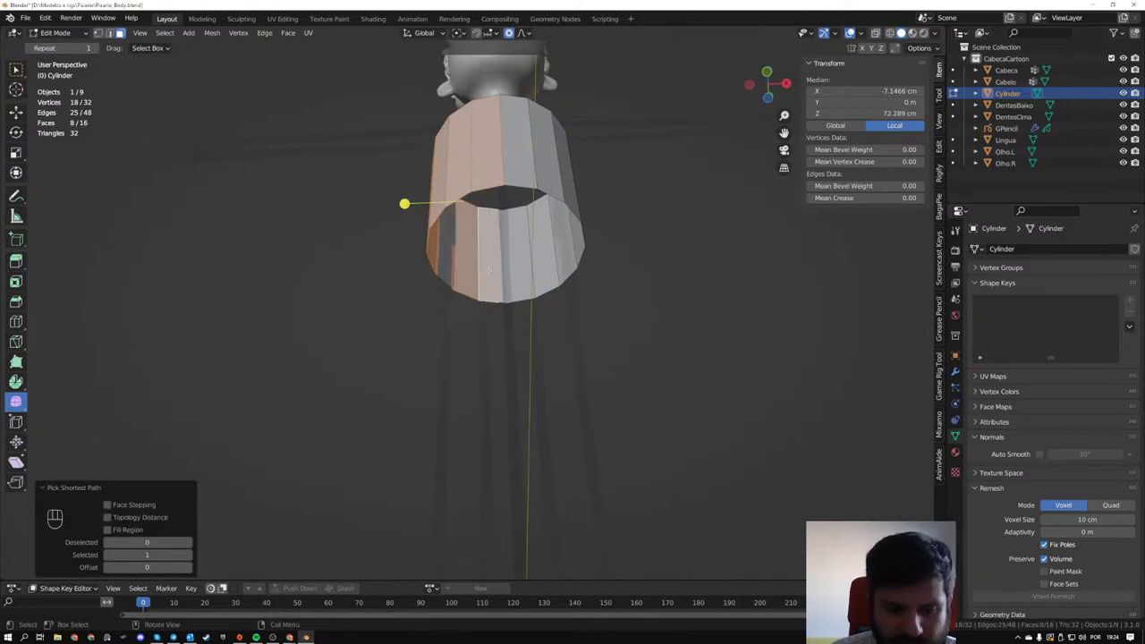
key("x")
left_click(490, 269)
middle_click_drag(500, 268, 591, 334, "alt")
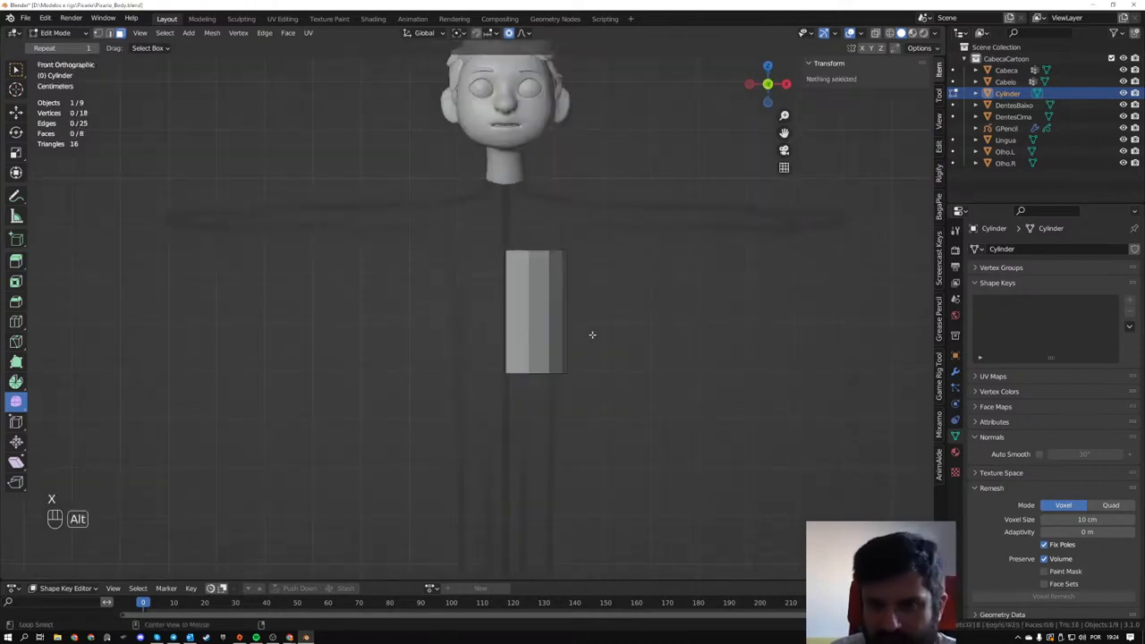
- Add a Mirror modifier on the X axis to the half cylinder
left_click(955, 371)
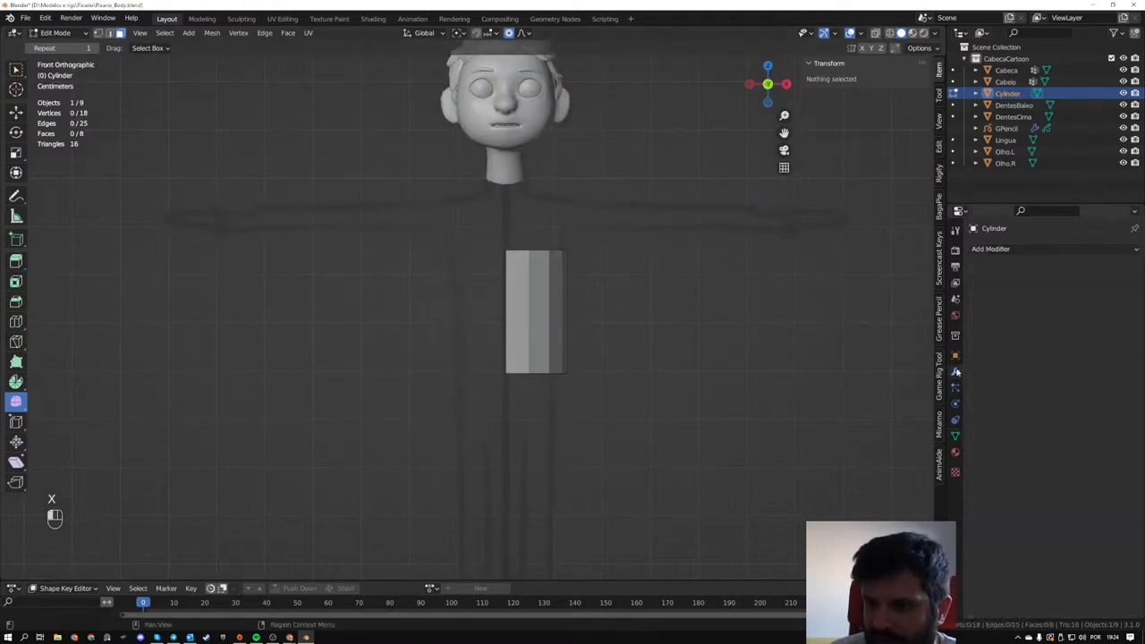
left_click(993, 249)
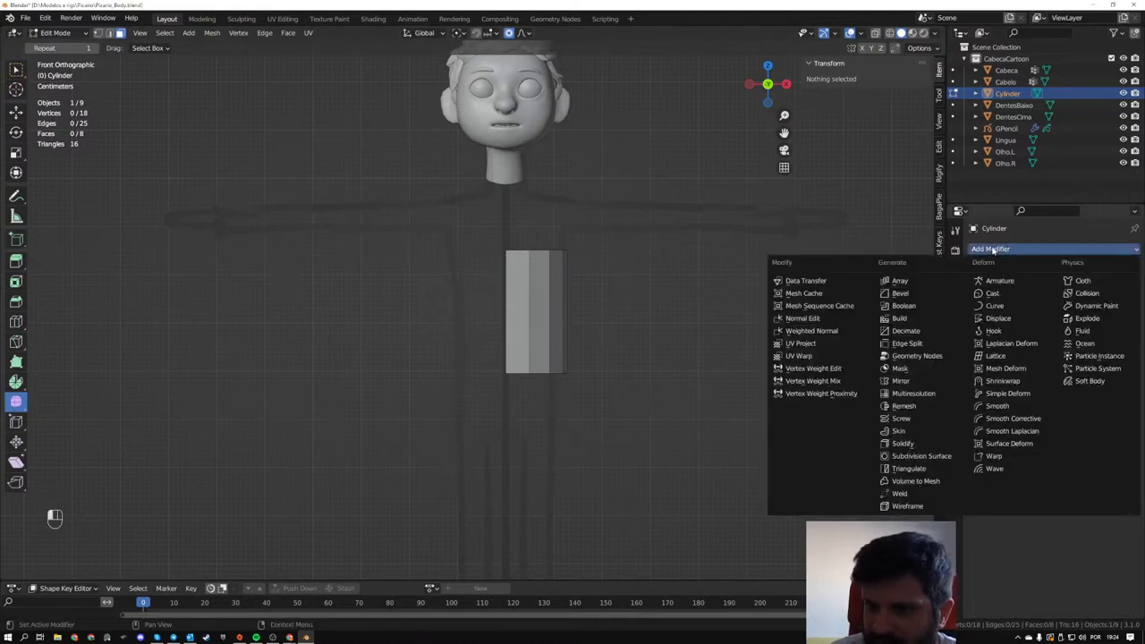
left_click(924, 382)
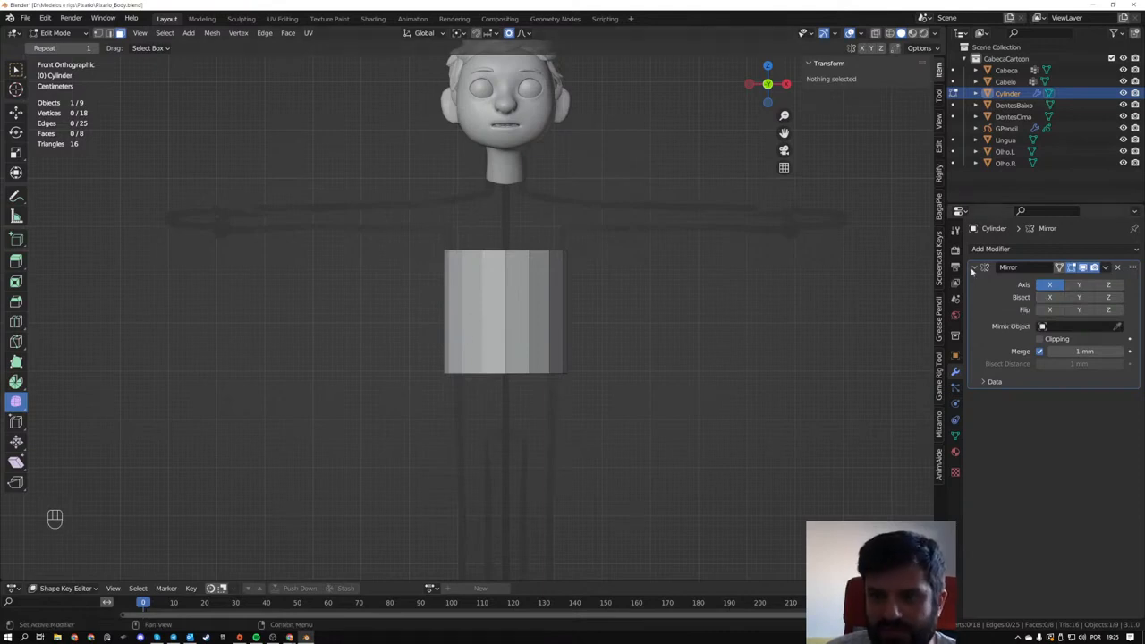
left_click(1046, 309)
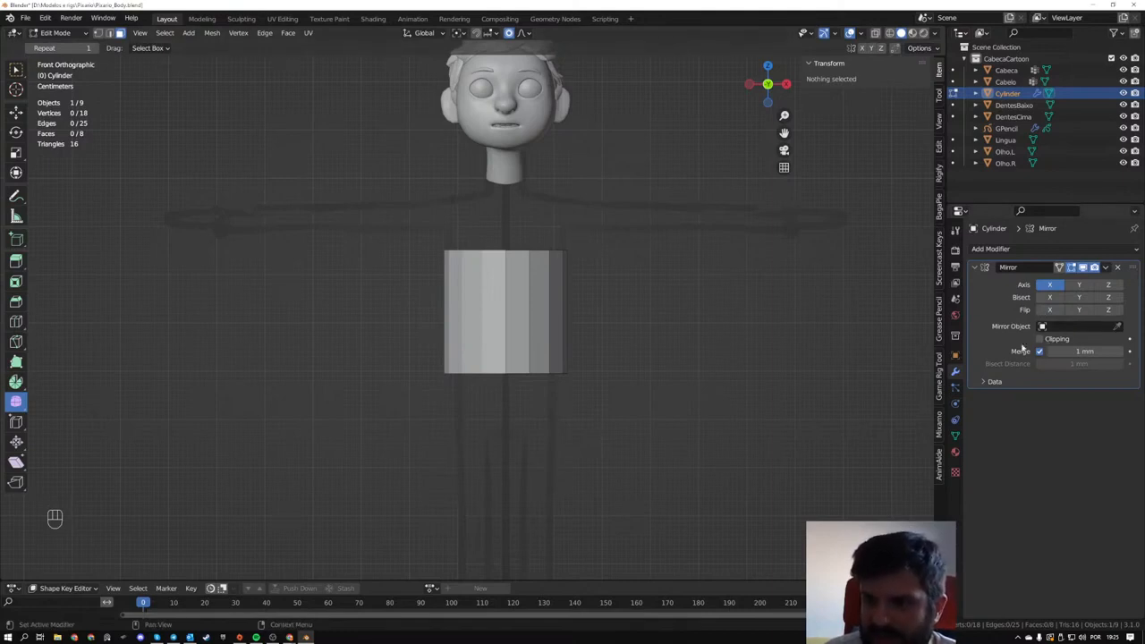
scroll(396, 245, "up", 2)
middle_click_drag(396, 245, 634, 290)
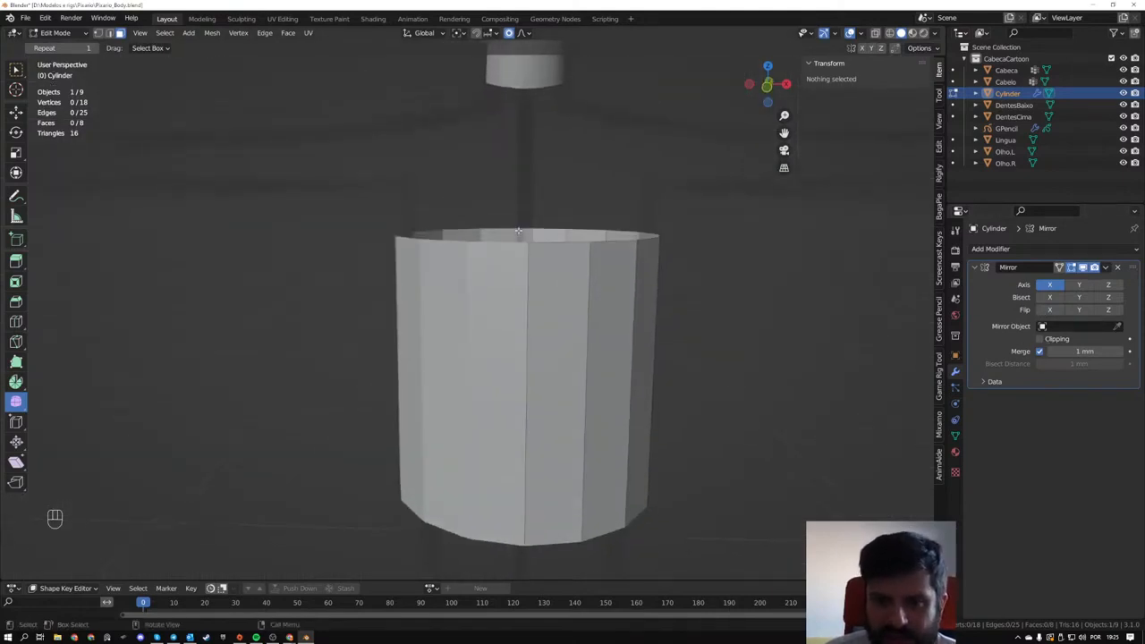
middle_click_drag(518, 230, 513, 262)
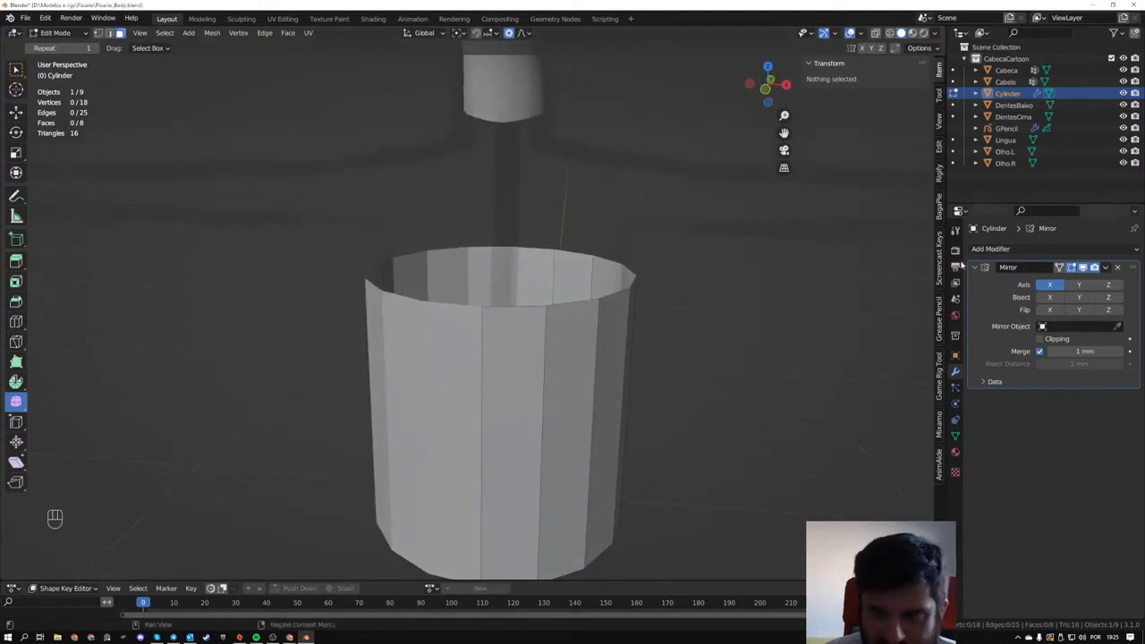
- Enable Clipping on the Mirror modifier, testing the seam before and after with the upper front center vertex
left_click(482, 315)
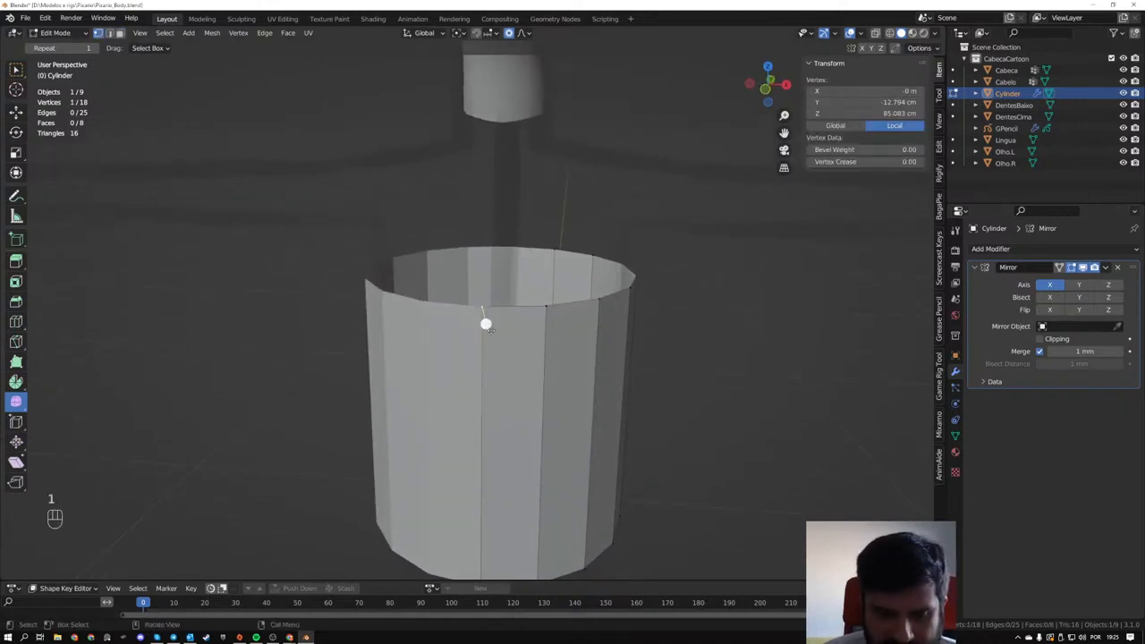
key("g")
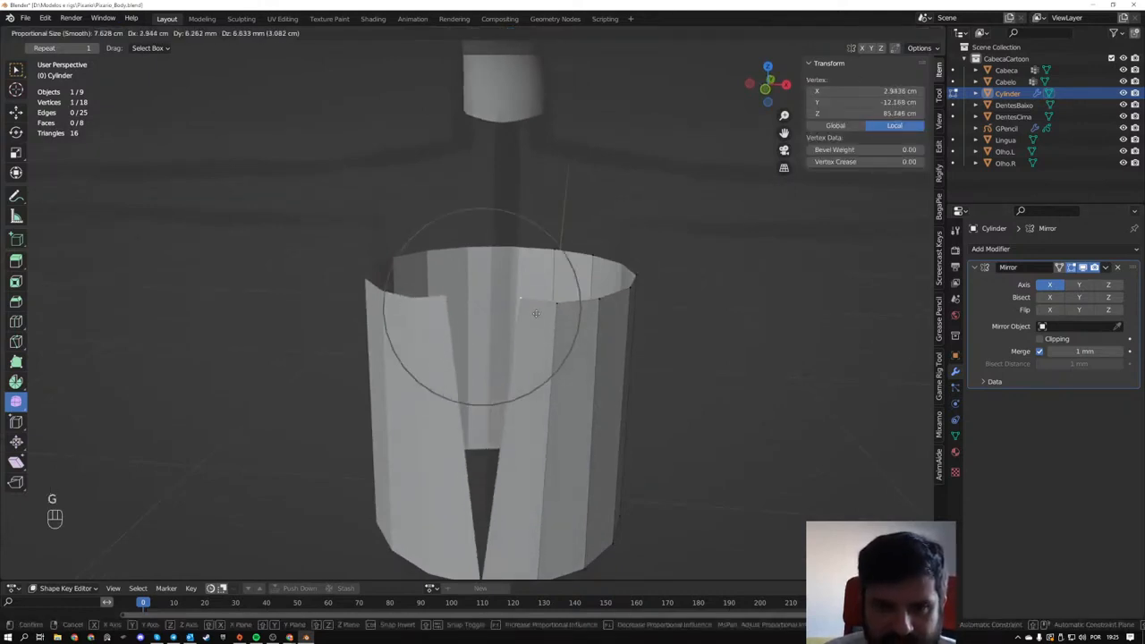
right_click(488, 324)
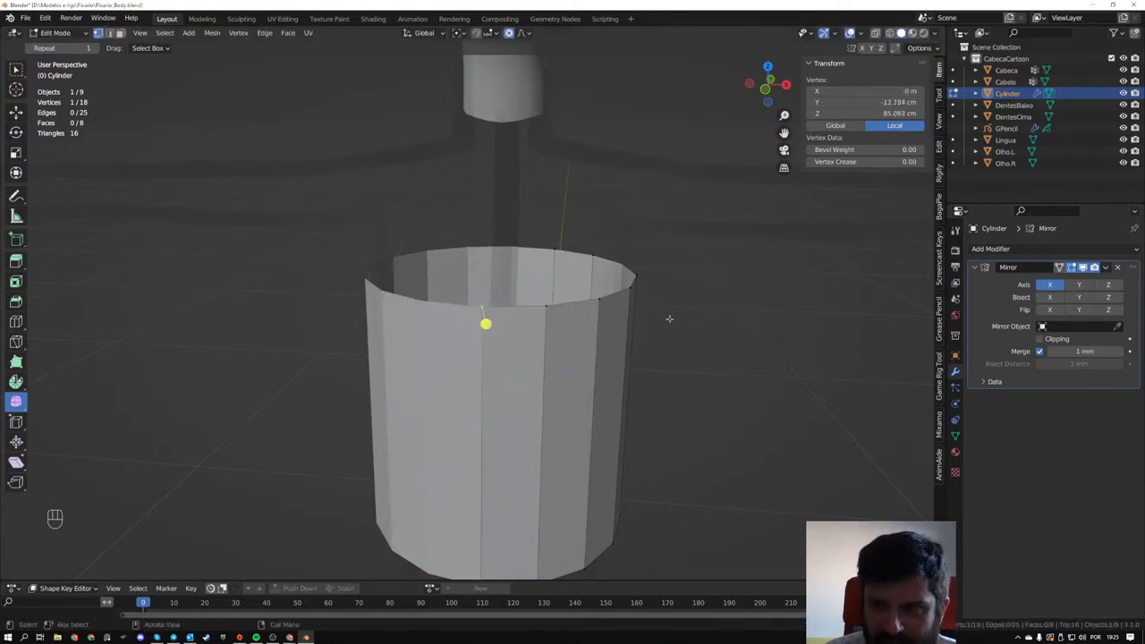
left_click(1041, 340)
key("g")
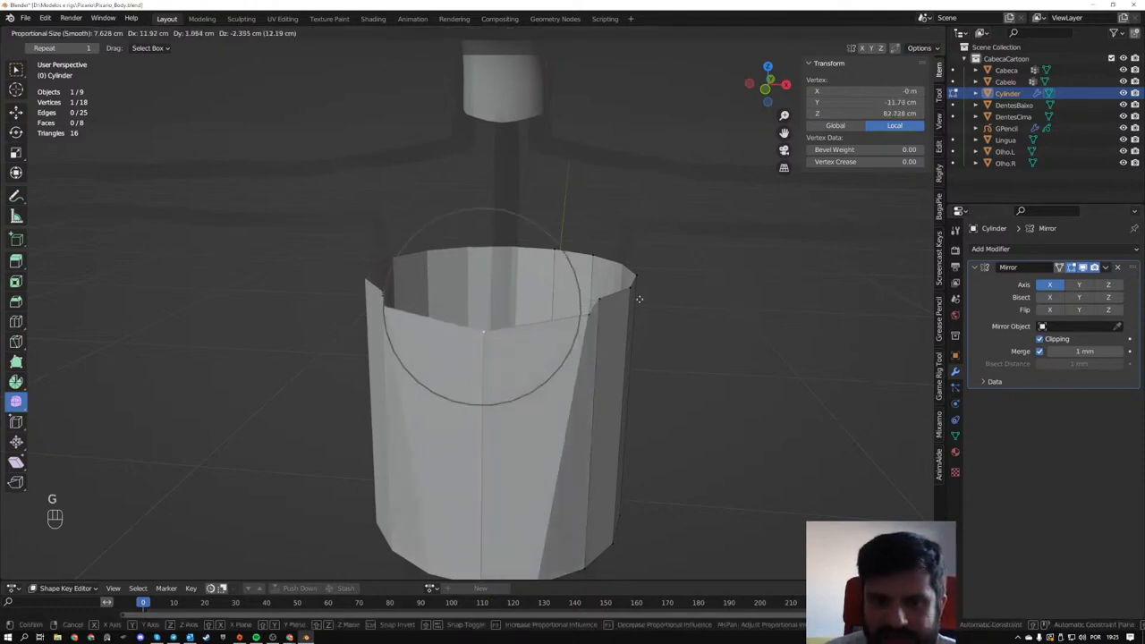
left_click(486, 324)
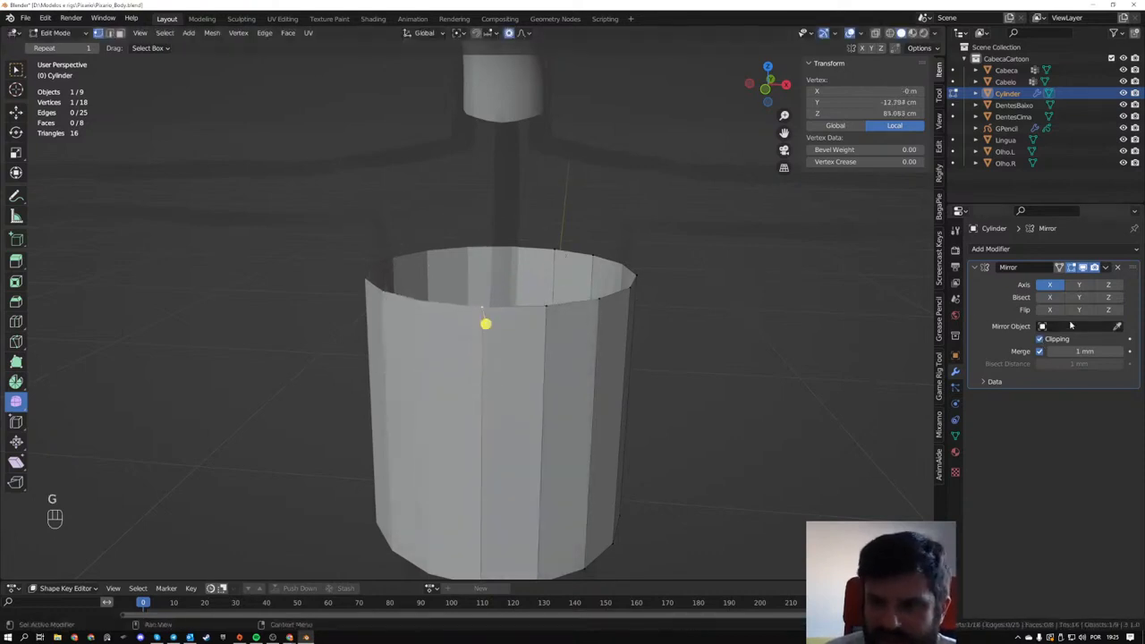
- Select the whole half cylinder in the right side view and move it about 3.45 cm along Y and 4.5 mm down
middle_click_drag(680, 331, 570, 307)
scroll(559, 297, "down", 3)
middle_click_drag(509, 265, 538, 272, "shift")
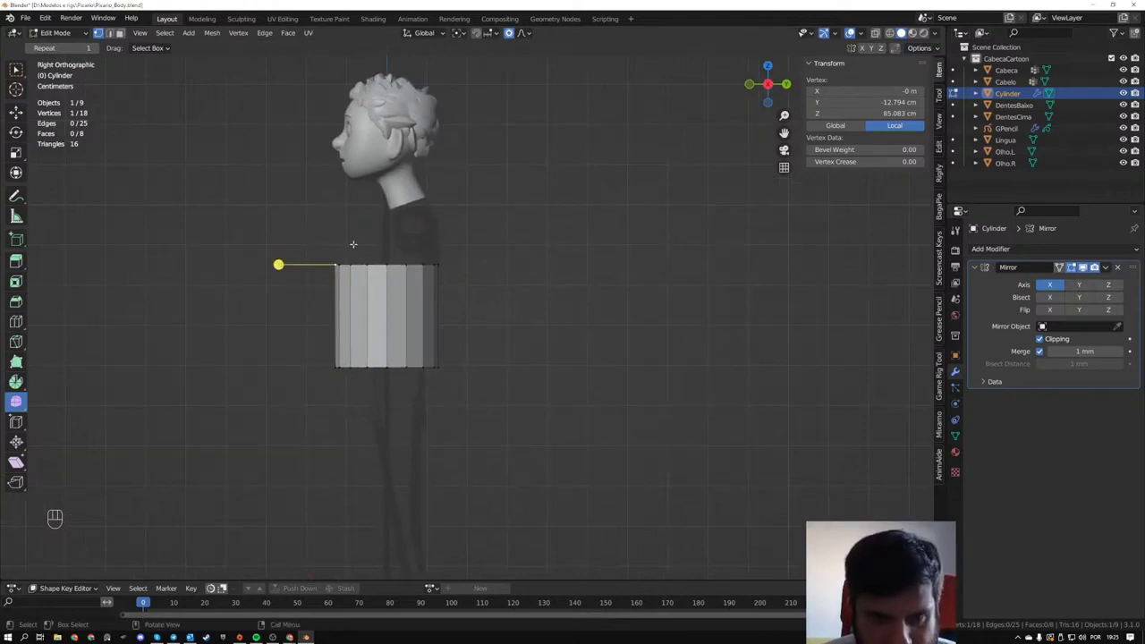
left_click_drag(282, 223, 491, 396)
key("g")
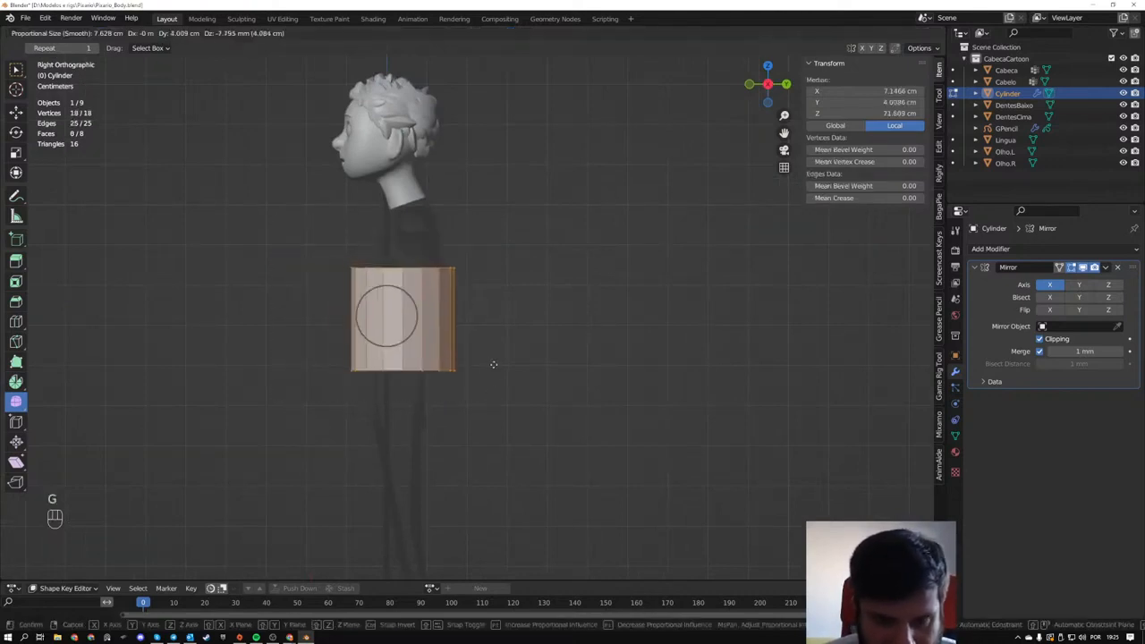
left_click(478, 352)
- Scale the torso mesh uniformly to about 0.946 against the front-view body guide
middle_click_drag(478, 353, 613, 370, "alt")
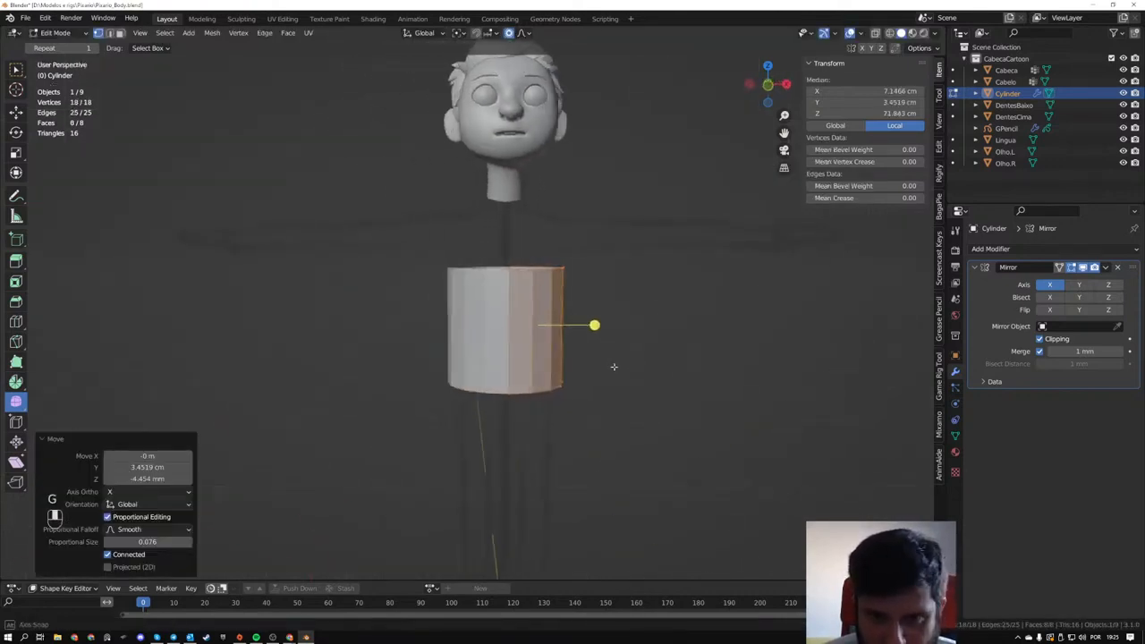
key("s")
left_click(683, 368)
middle_click_drag(683, 368, 551, 378, "alt")
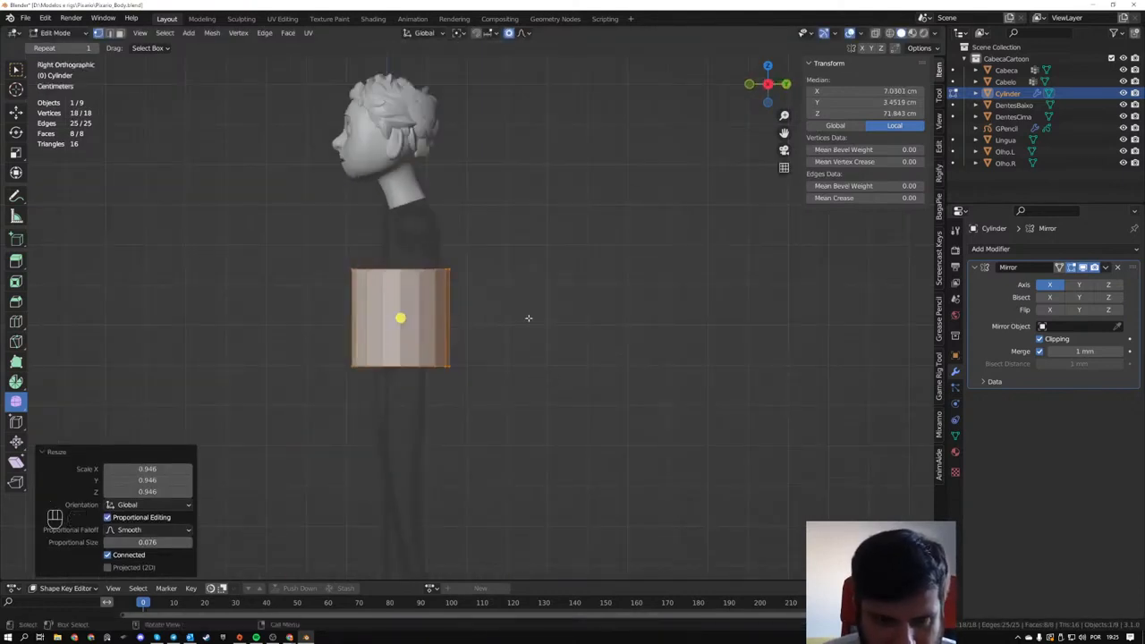
- Narrow the torso to about 0.64 along Y and lengthen it to about 1.908 along Z in the side view
key("s")
key("y")
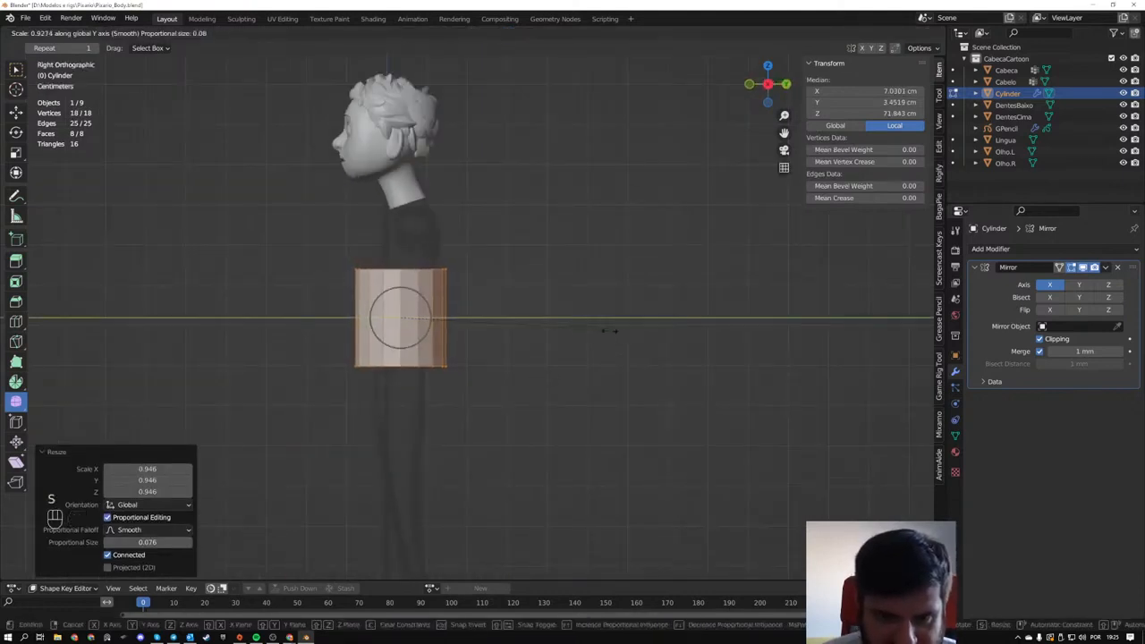
left_click(539, 340)
key("s")
key("z")
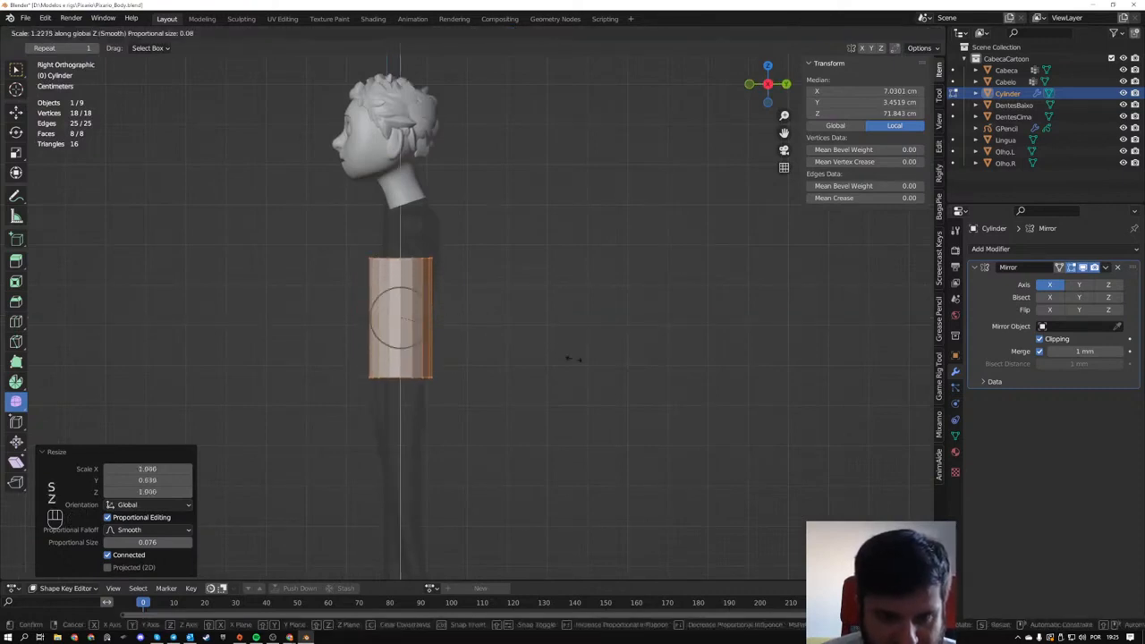
right_click(659, 380)
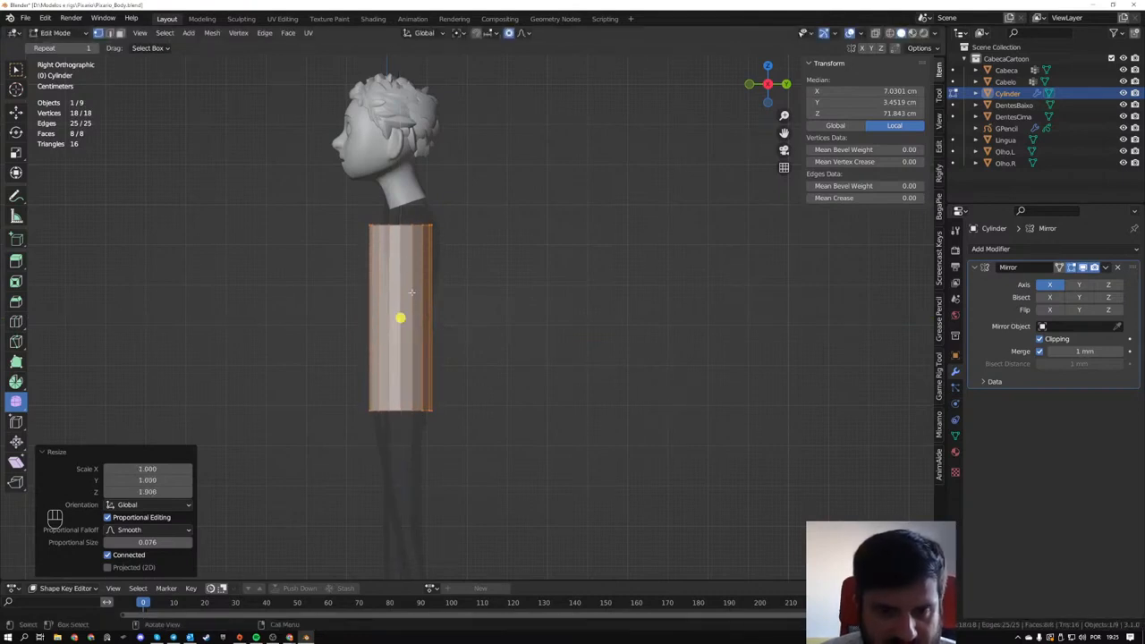
- Add three evenly spaced horizontal loop cuts around the torso, leaving them without any slide
scroll(411, 292, "up", 3)
key("ctrl+r")
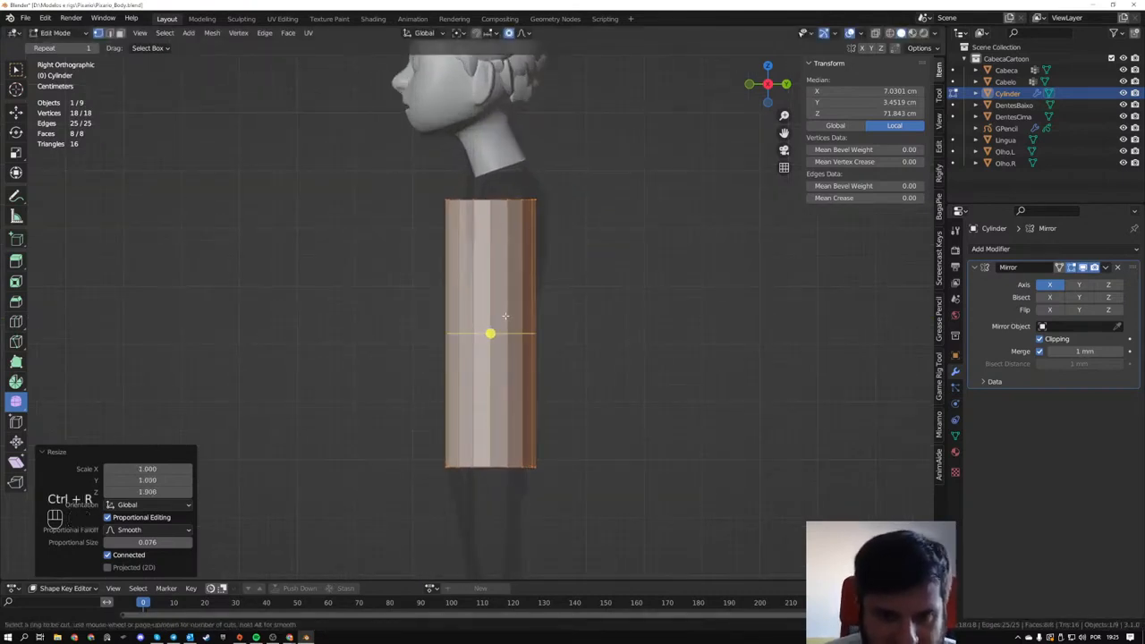
scroll(505, 318, "up", 2)
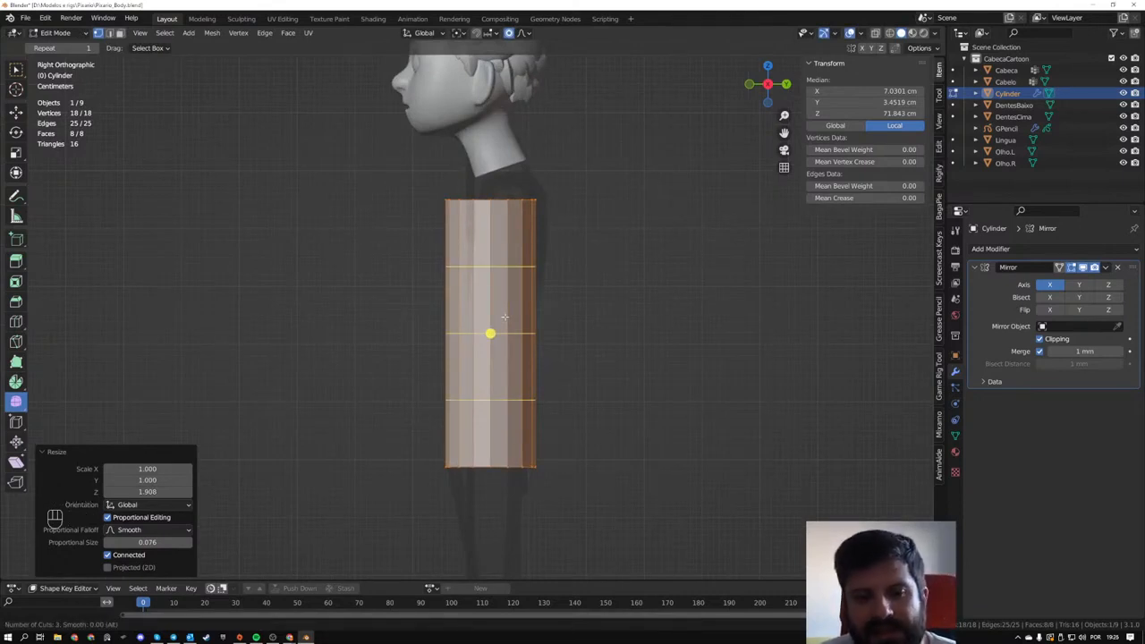
left_click(504, 317)
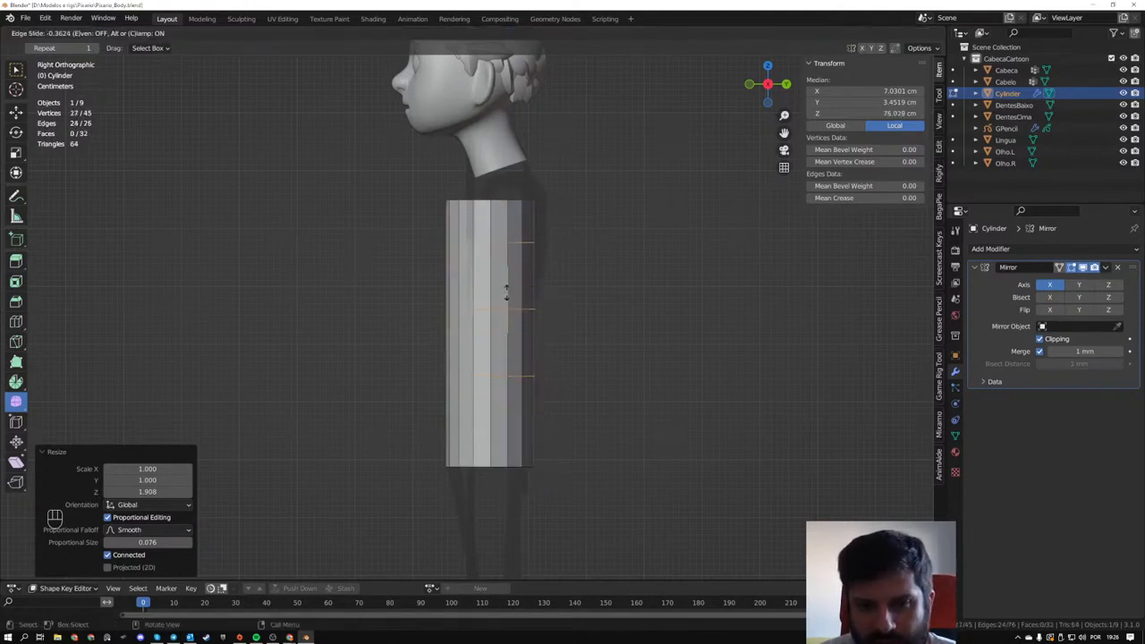
right_click(503, 286)
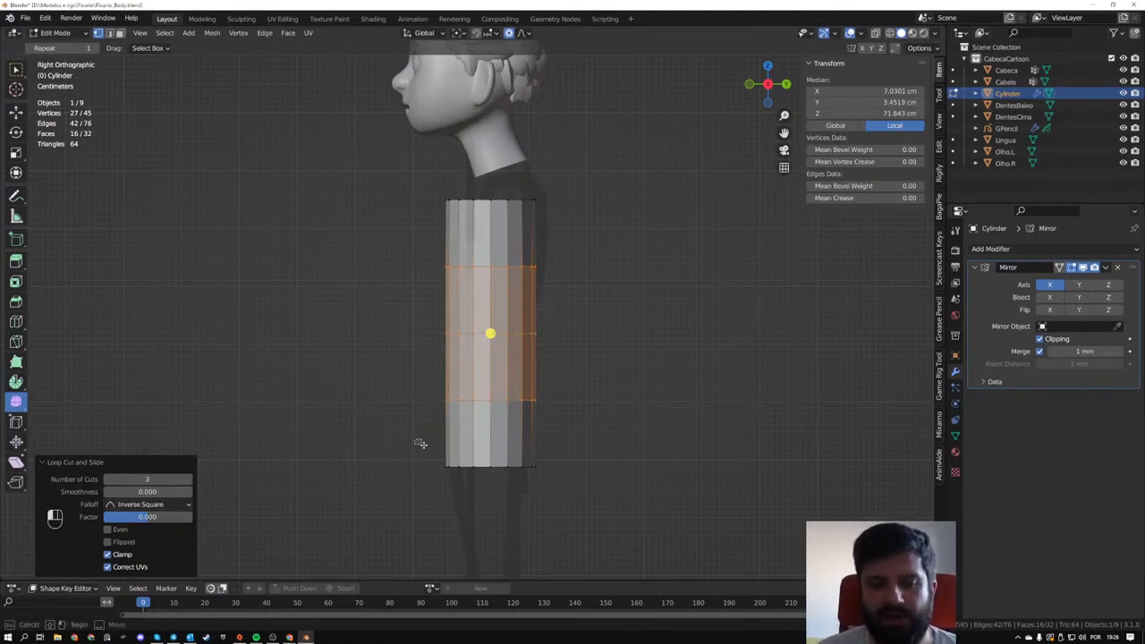
- Box-select the torso's bottom vertex ring and toggle X-ray display to check the selection through the mesh
left_click_drag(415, 439, 574, 505)
key("alt+z")
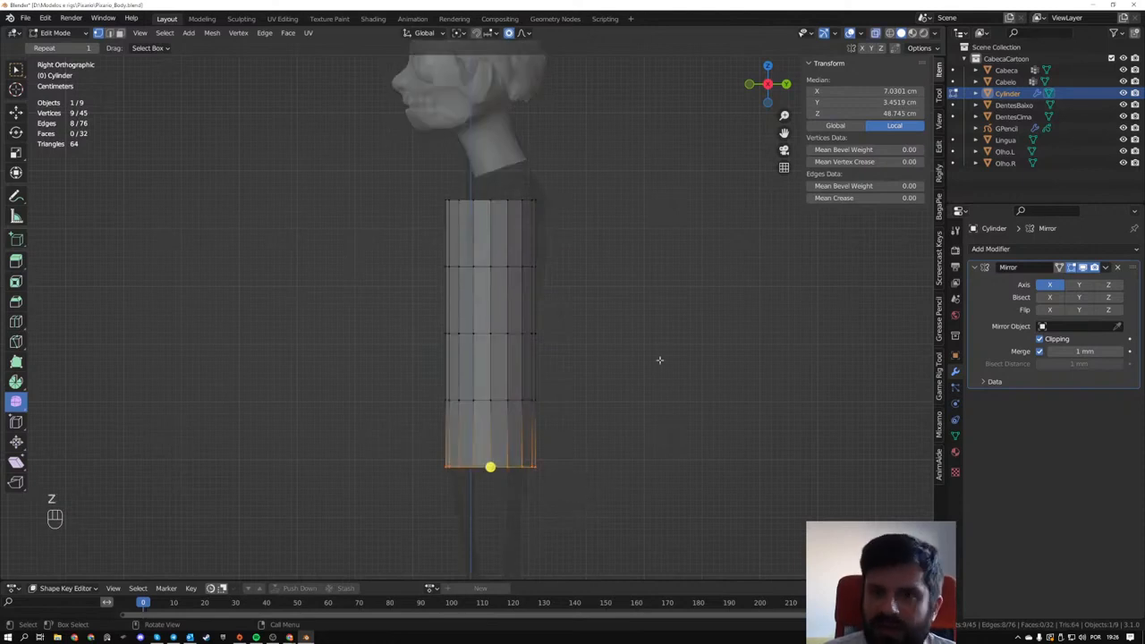
key("alt+z")
key("alt+z")
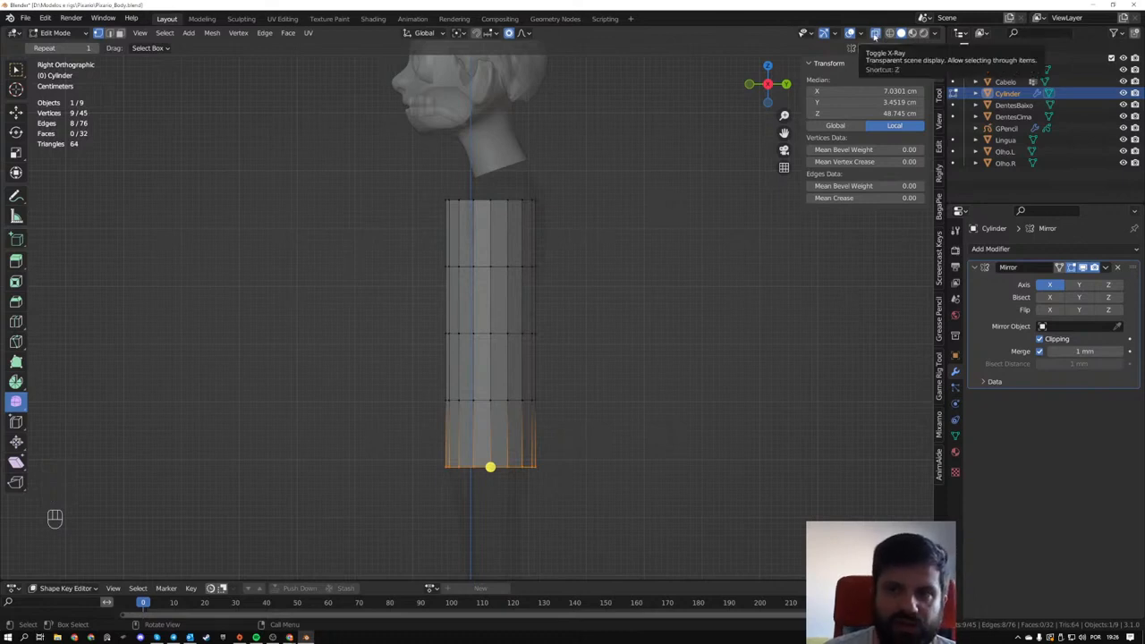
key("alt+z")
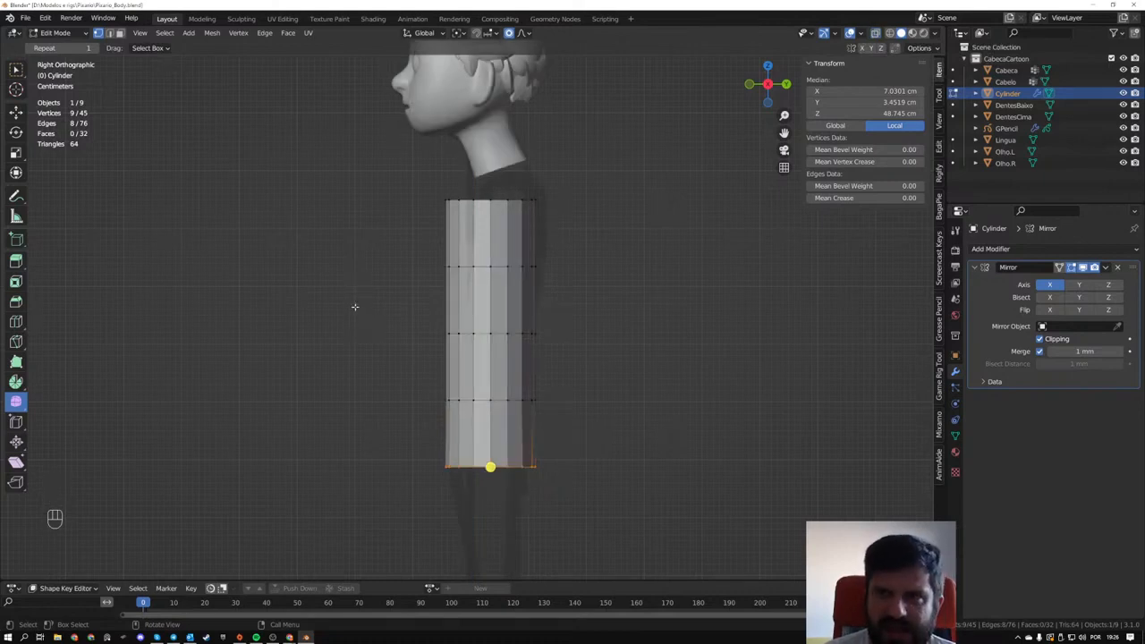
- Compare solid shading with X-ray display and leave X-ray enabled, keeping the bottom ring selected
key("alt+z")
key("alt+z")
key("z")
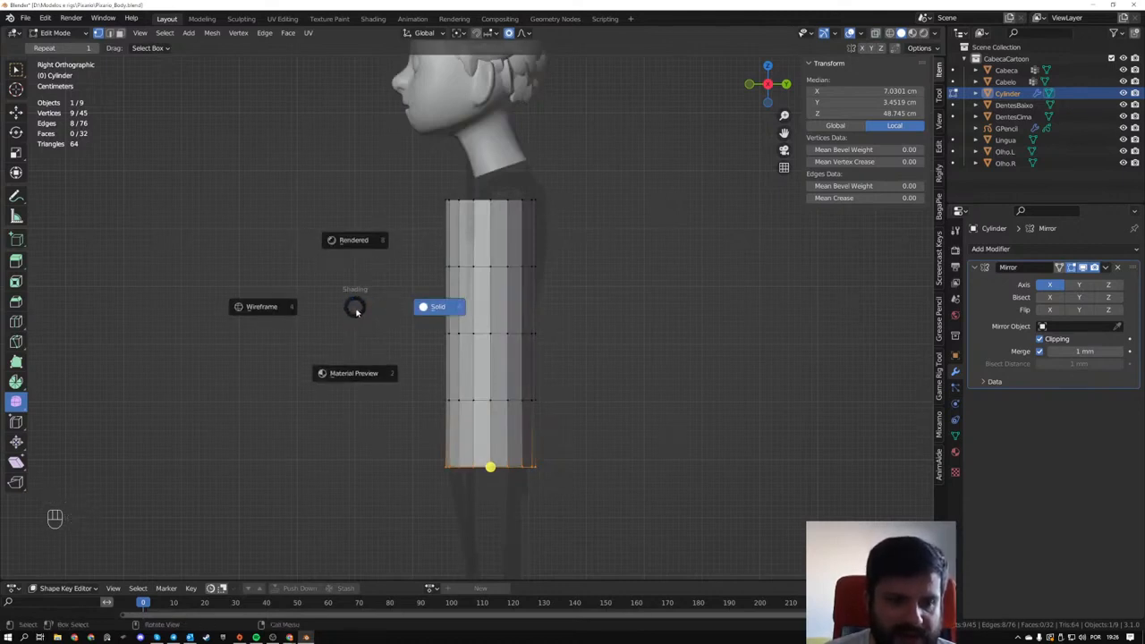
left_click(356, 309)
key("alt+z")
key("alt+z")
key("alt+z")
key("alt+z")
key("alt+z")
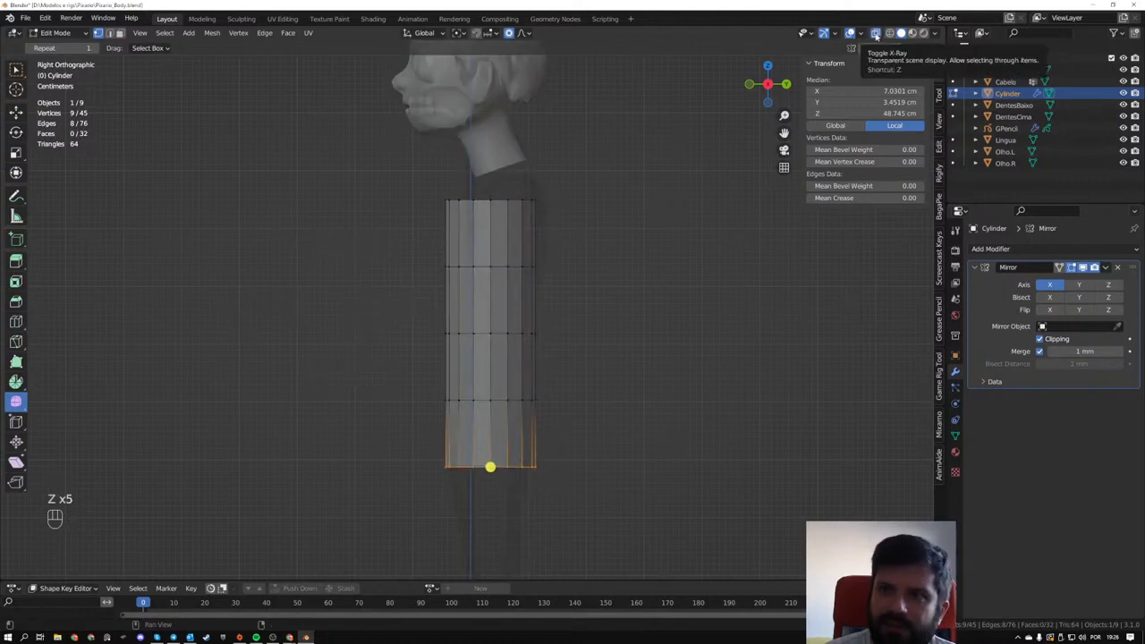
key("z")
key("z")
- Try rotating the torso's bottom ring by about -39.9° and moving it upward in the side view
scroll(544, 477, "up", 2)
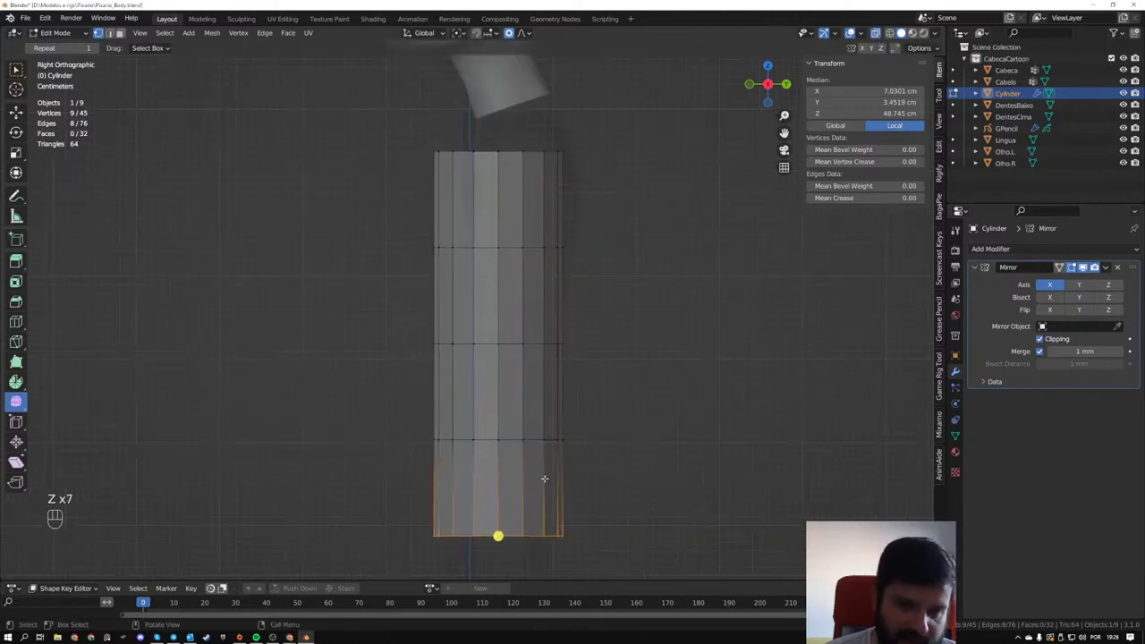
middle_click_drag(584, 488, 549, 382, "shift")
key("r")
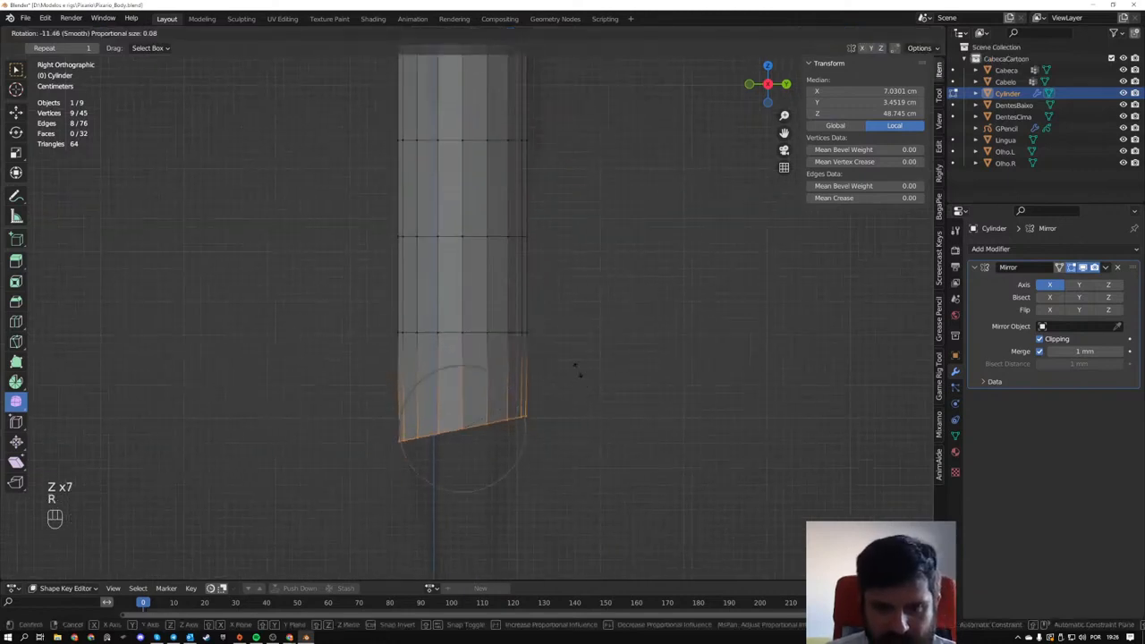
left_click(544, 305)
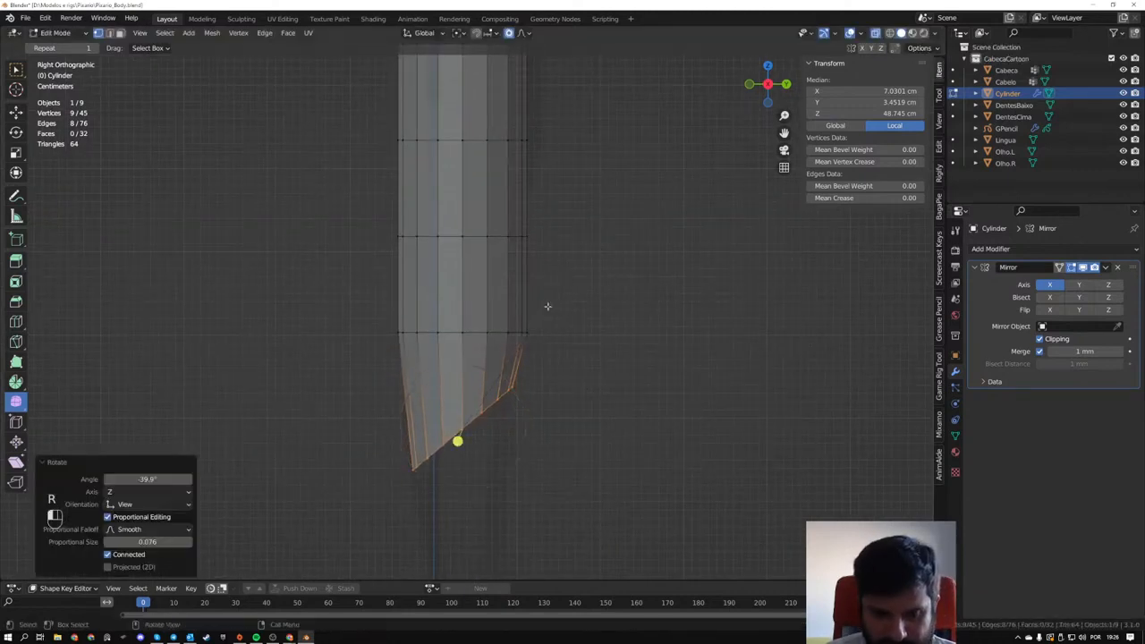
key("g")
left_click(544, 277)
- Try moving the ring above the bottom one about 3.8 mm along Y and 5.3 cm up, rotating it about -15.8°
left_click_drag(552, 291, 360, 340)
key("g")
left_click(357, 289)
key("r")
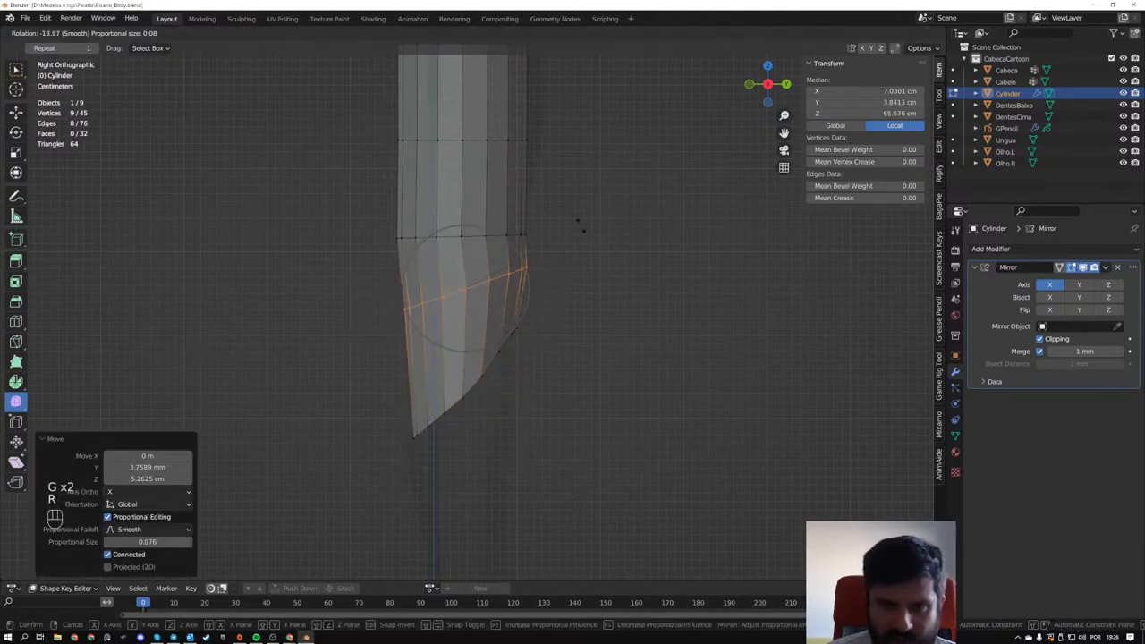
left_click(580, 234)
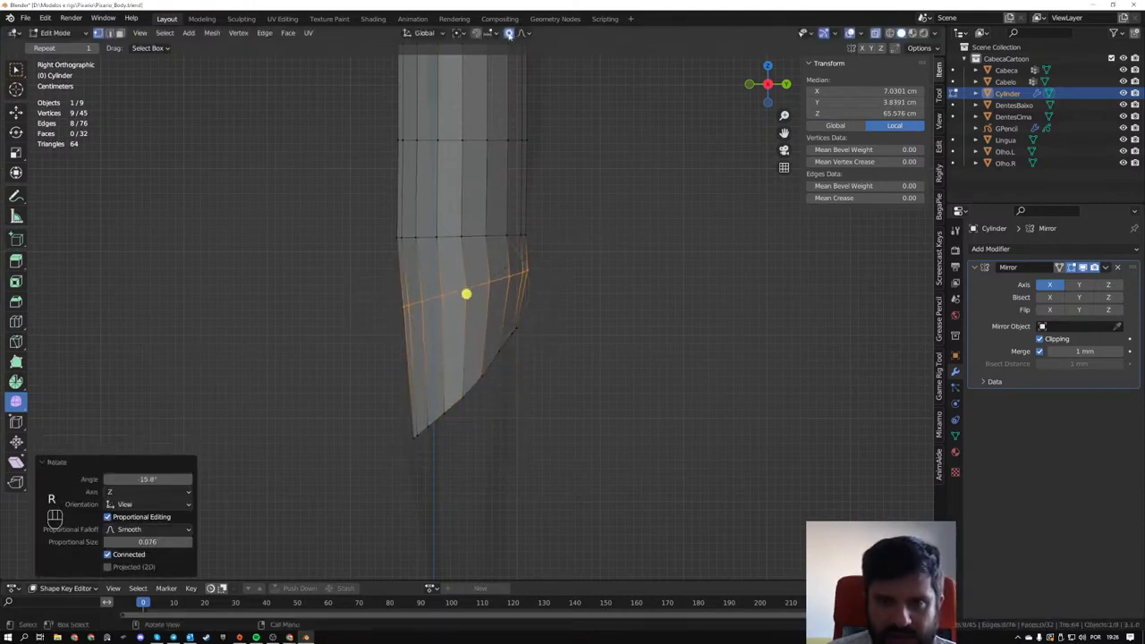
- Undo the rotations and moves of the two lower torso rings, returning to the bottom ring selection
middle_click_drag(599, 286, 657, 290)
key("ctrl+z")
key("ctrl+z")
key("ctrl+z")
key("ctrl+z")
scroll(438, 295, "down", 2)
key("ctrl+z")
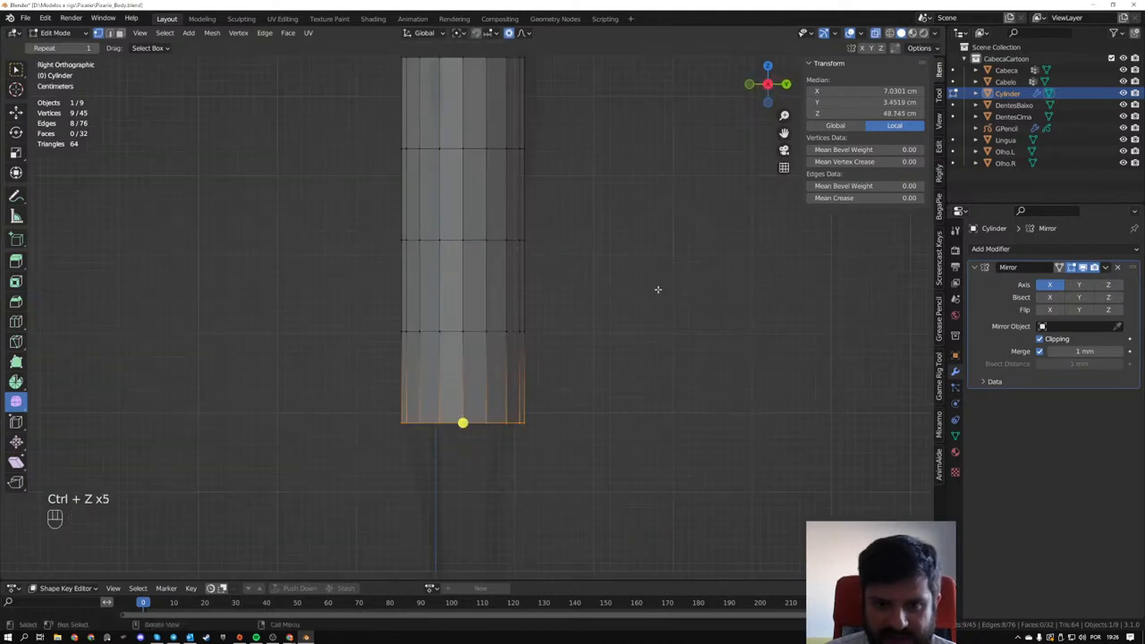
- Scale the bottom ring to about 0.784 in the front view and raise it about 5.2 cm along Z
scroll(657, 289, "down", 2)
middle_click_drag(585, 375, 633, 378, "shift")
scroll(562, 375, "up", 2)
middle_click_drag(563, 376, 587, 378, "shift")
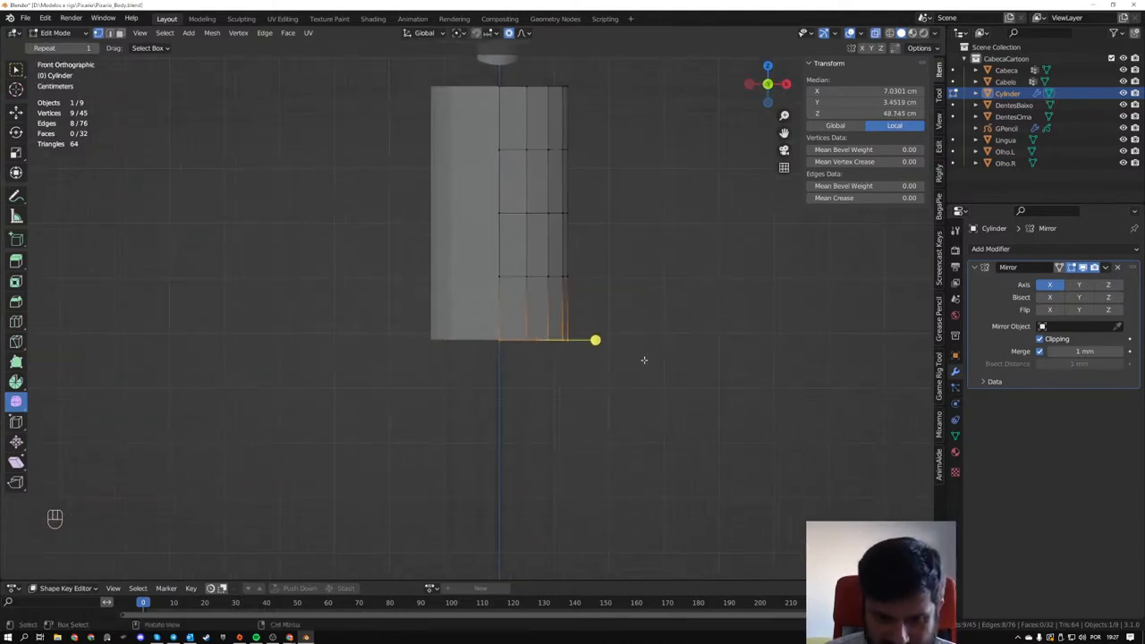
key("s")
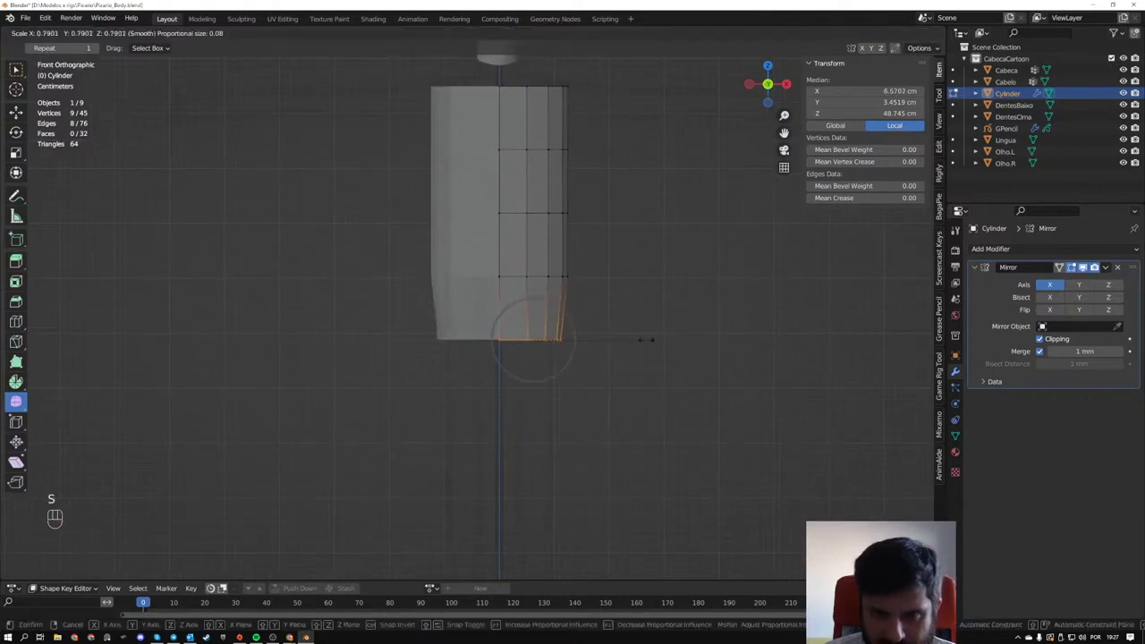
left_click(644, 339)
key("g")
key("z")
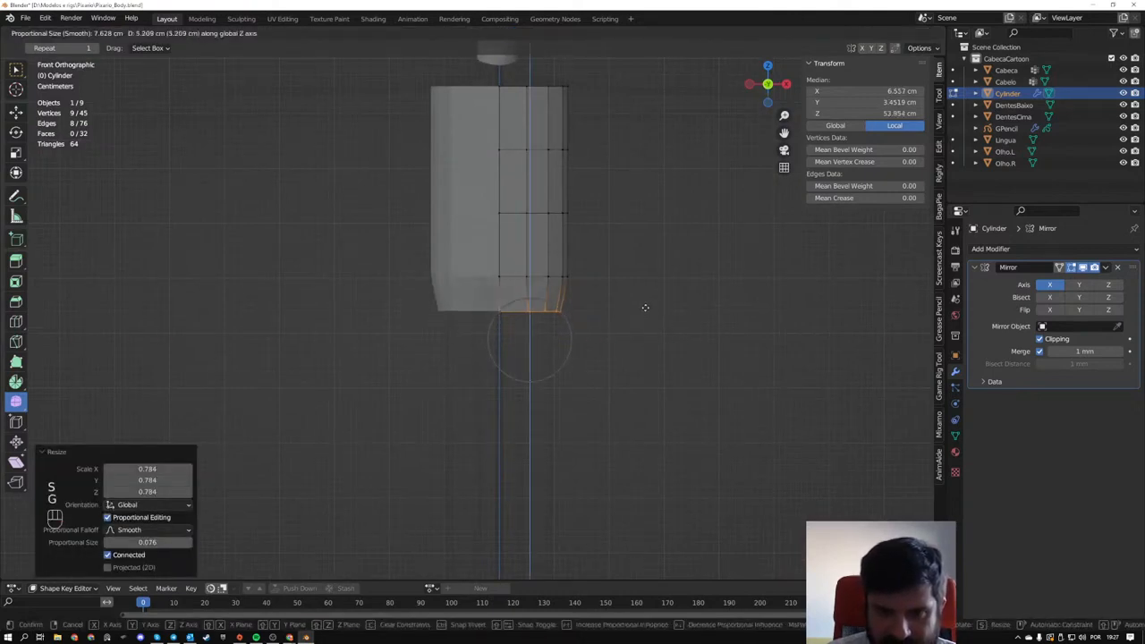
left_click(645, 309)
- Dissolve the edge loop directly above the torso's bottom ring, trying and undoing deletion of its edges for comparison
left_click_drag(612, 265, 453, 282)
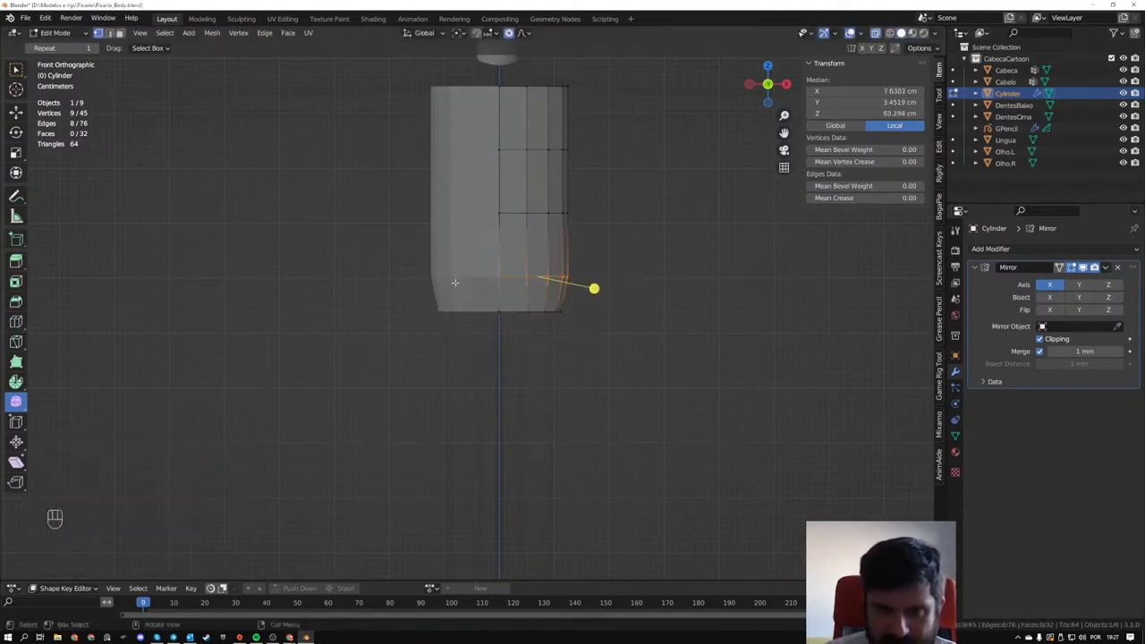
middle_click_drag(593, 286, 481, 346)
key("2")
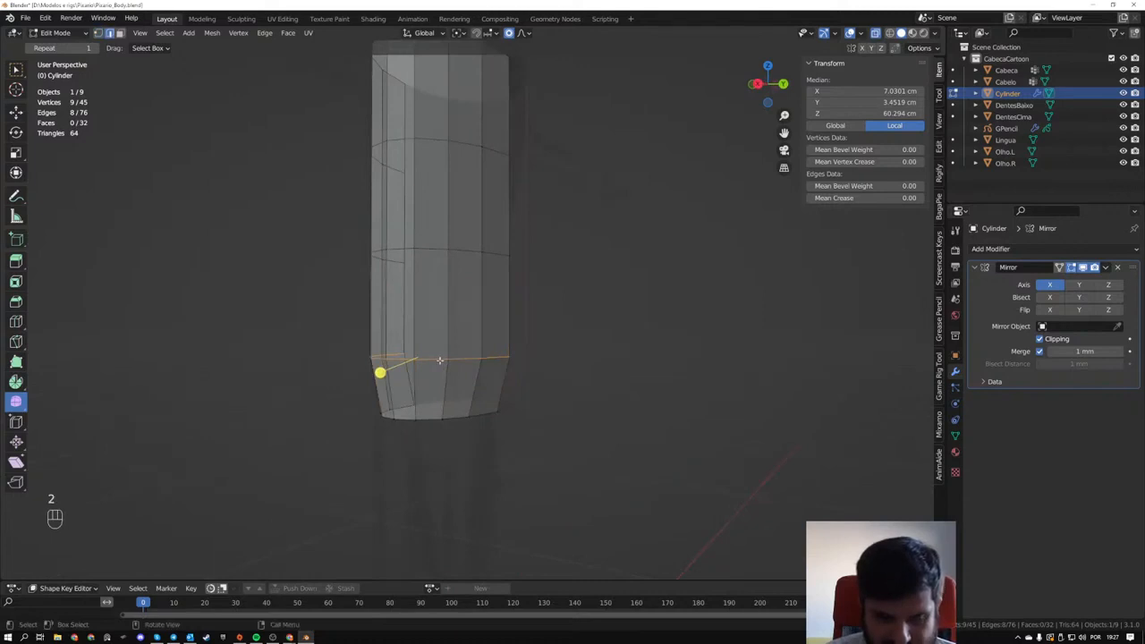
key("ctrl+x")
middle_click_drag(421, 255, 588, 364)
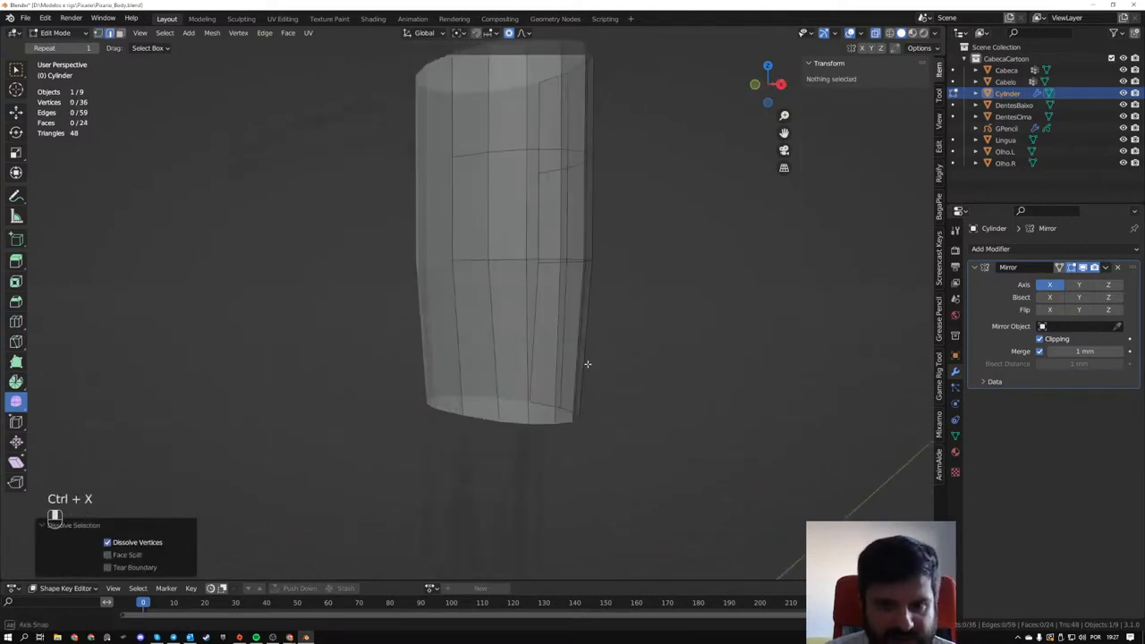
key("ctrl+z")
key("x")
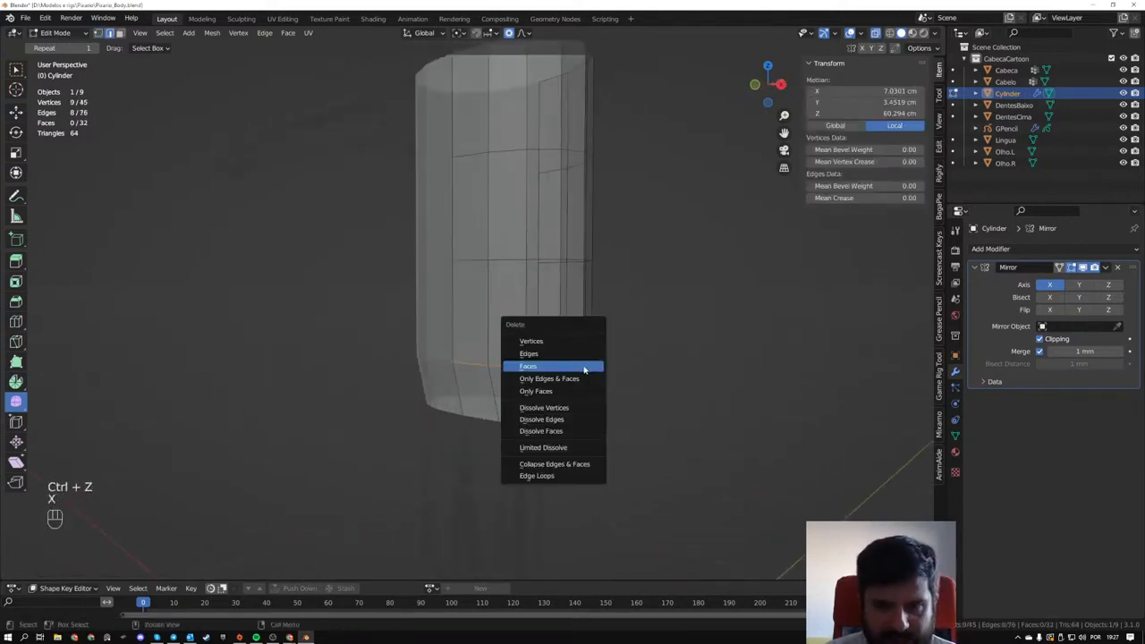
left_click(584, 354)
key("ctrl+z")
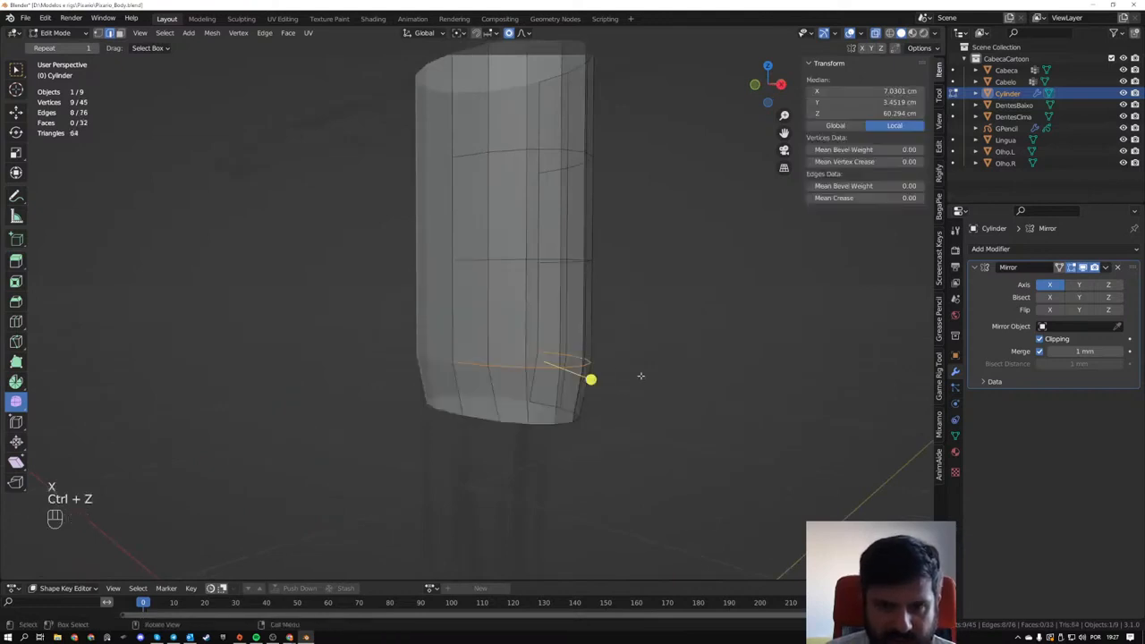
key("ctrl+x")
- Select the torso's top vertex ring in the right side view and rotate it -12.6° toward the neck's slant
middle_click_drag(626, 378, 574, 490)
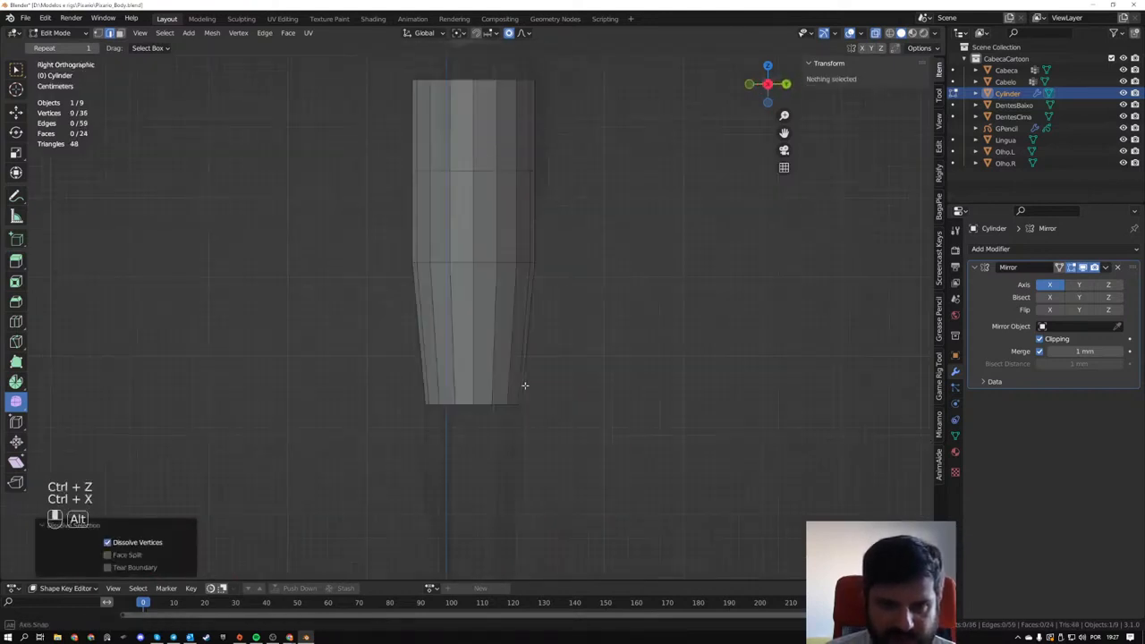
key("1")
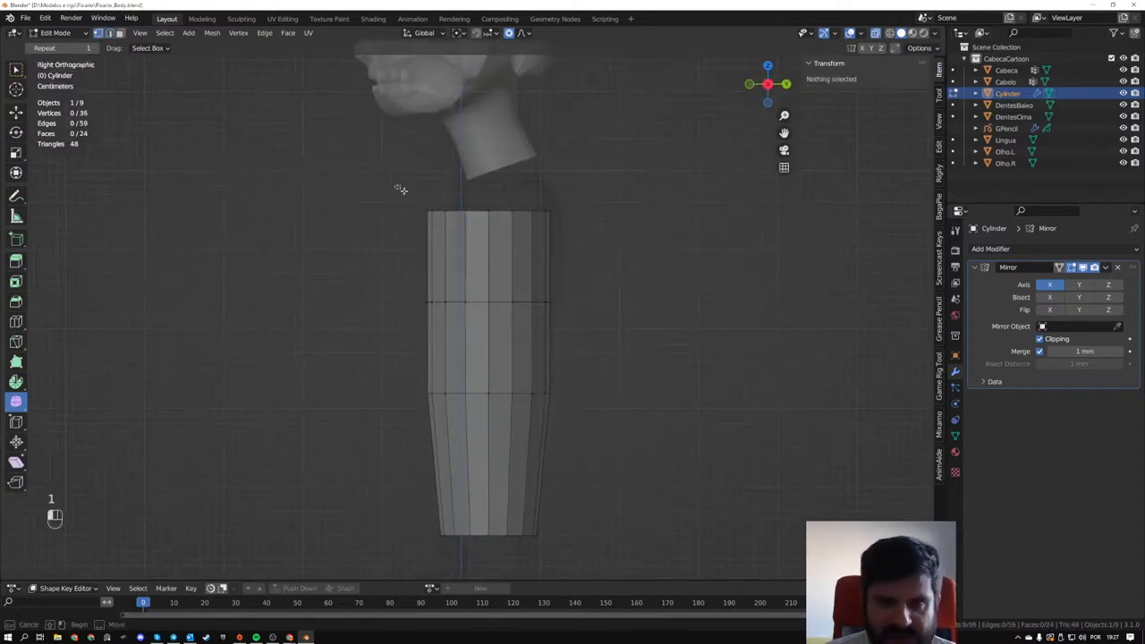
left_click_drag(396, 187, 631, 247)
key("r")
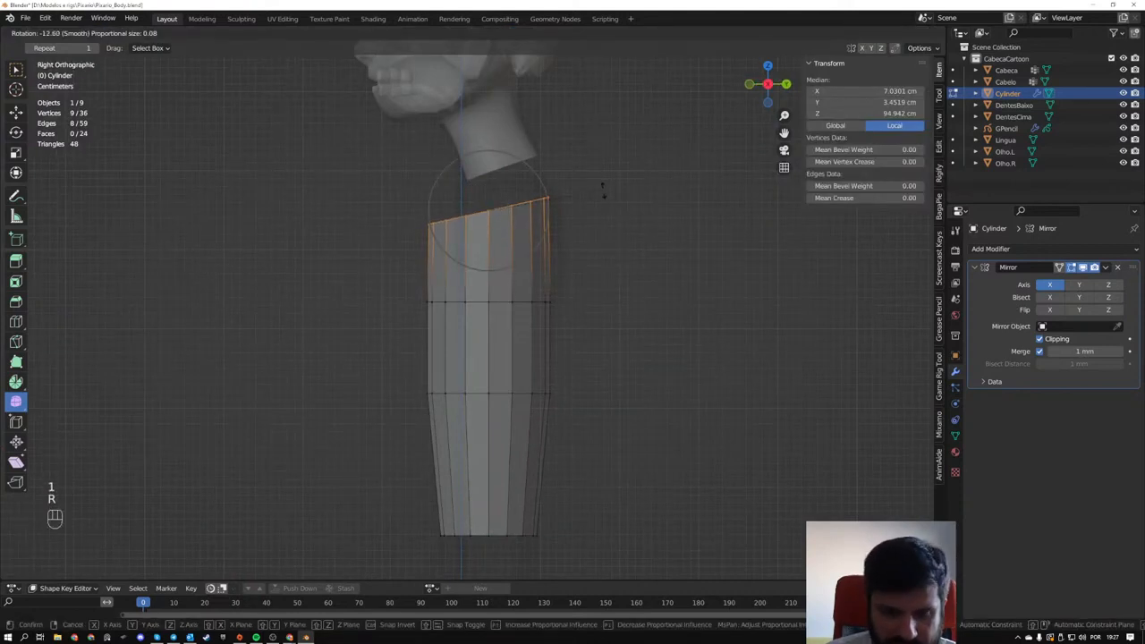
left_click(603, 188)
- Move the top ring about 2.1 cm along Y and 4.2 cm up, and scale it to 0.648 beneath the neck
key("g")
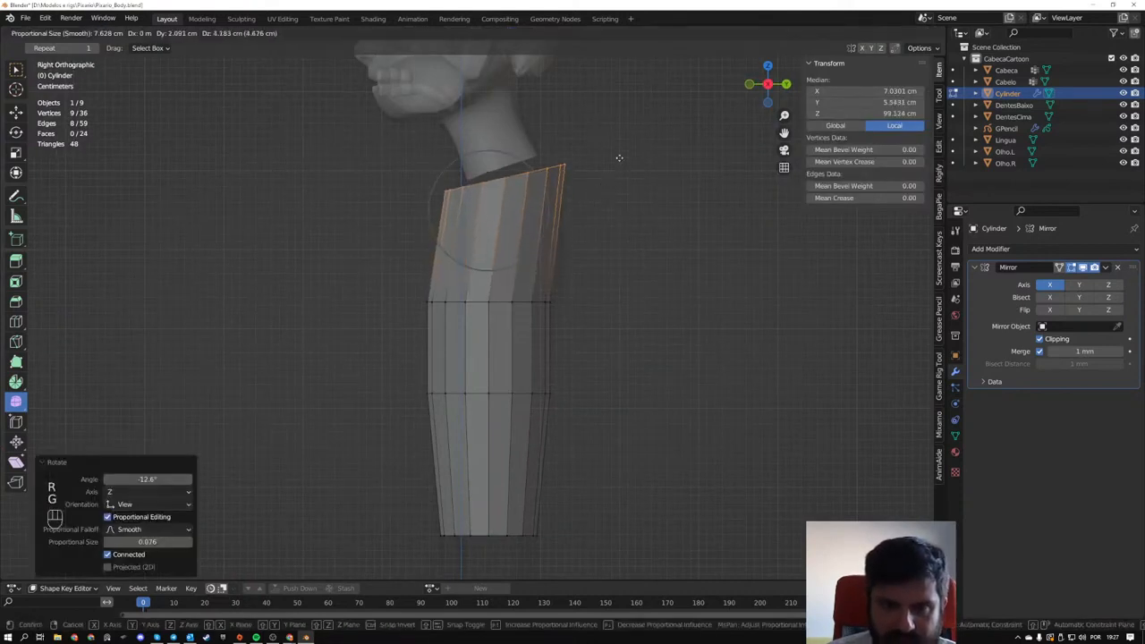
left_click(622, 161)
key("s")
left_click(610, 182)
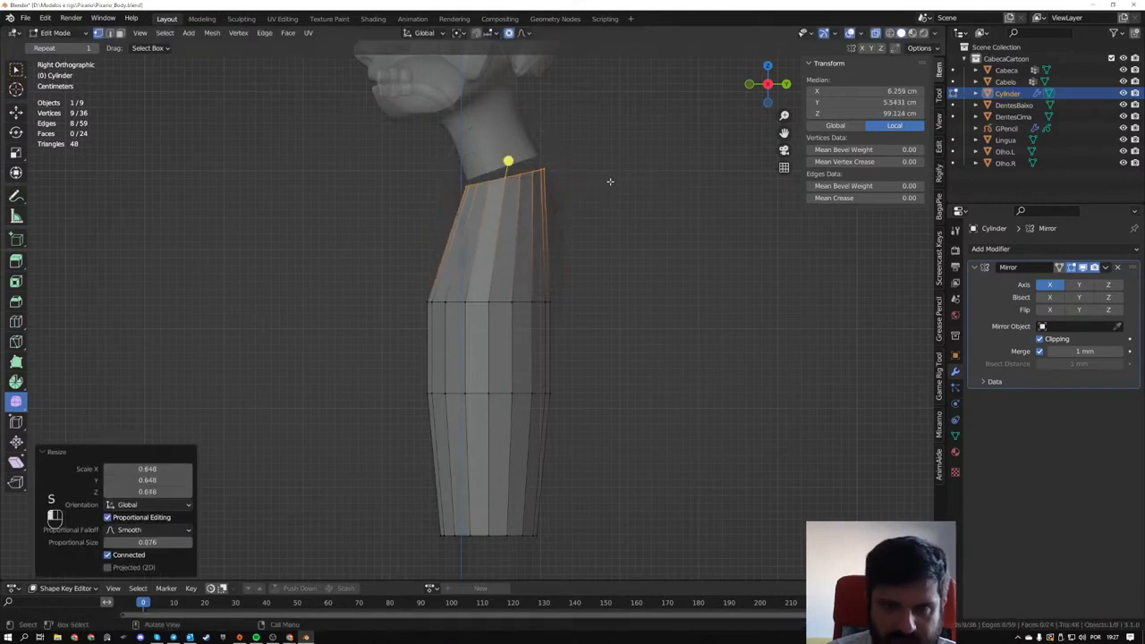
- Narrow the top ring to about 0.4 along X in the front view and move it about 2.5 cm inward and 7.3 mm down
middle_click_drag(610, 181, 575, 268)
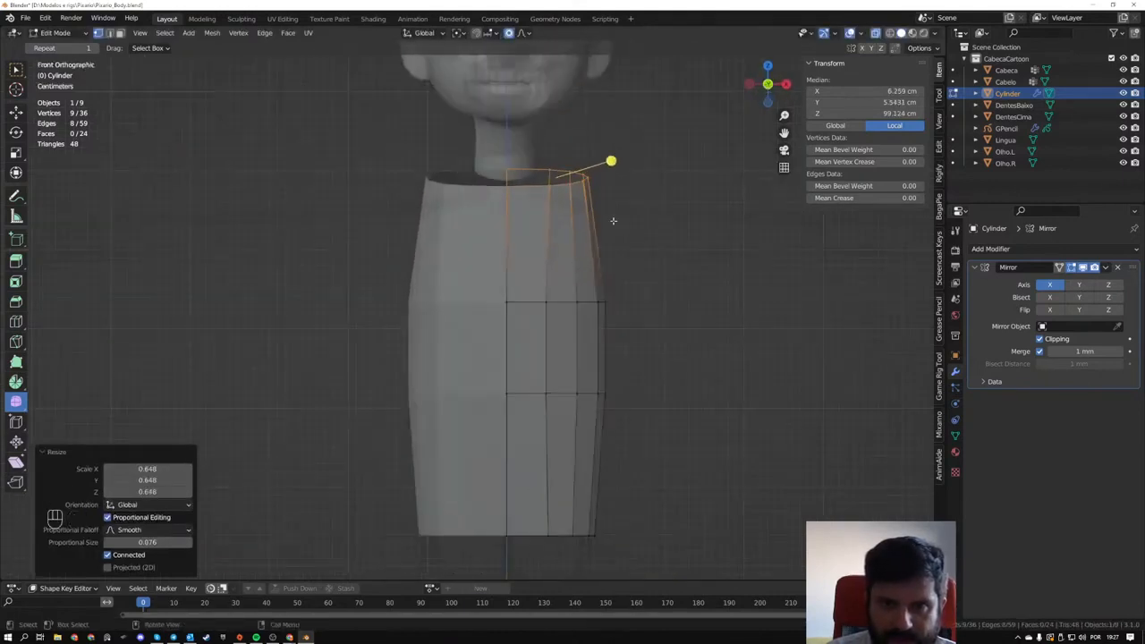
key("s")
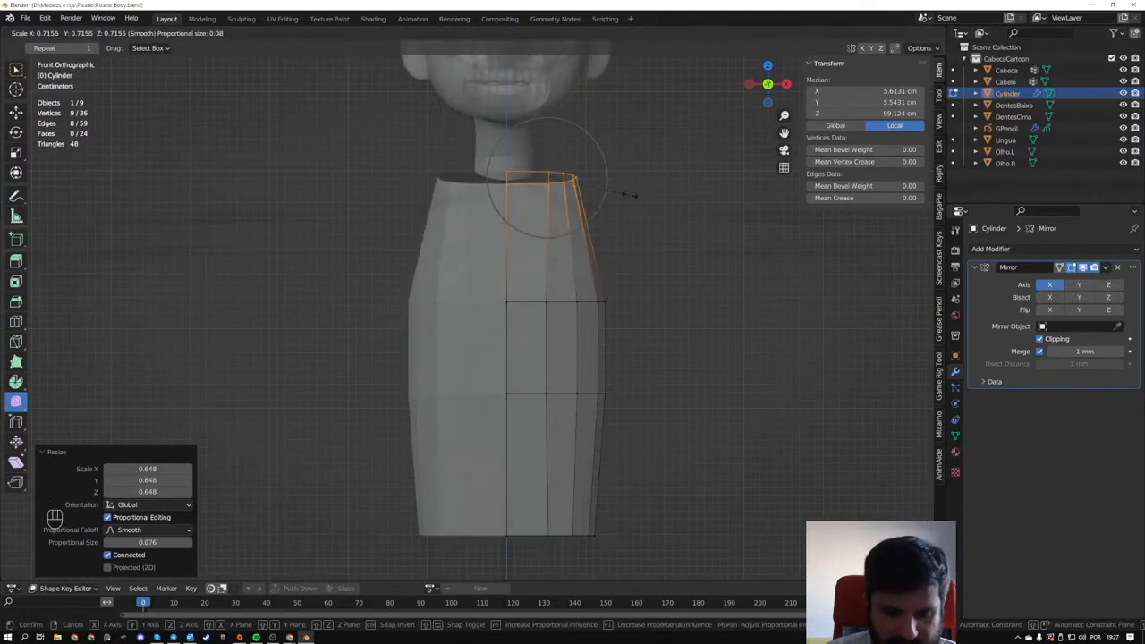
key("x")
left_click(590, 194)
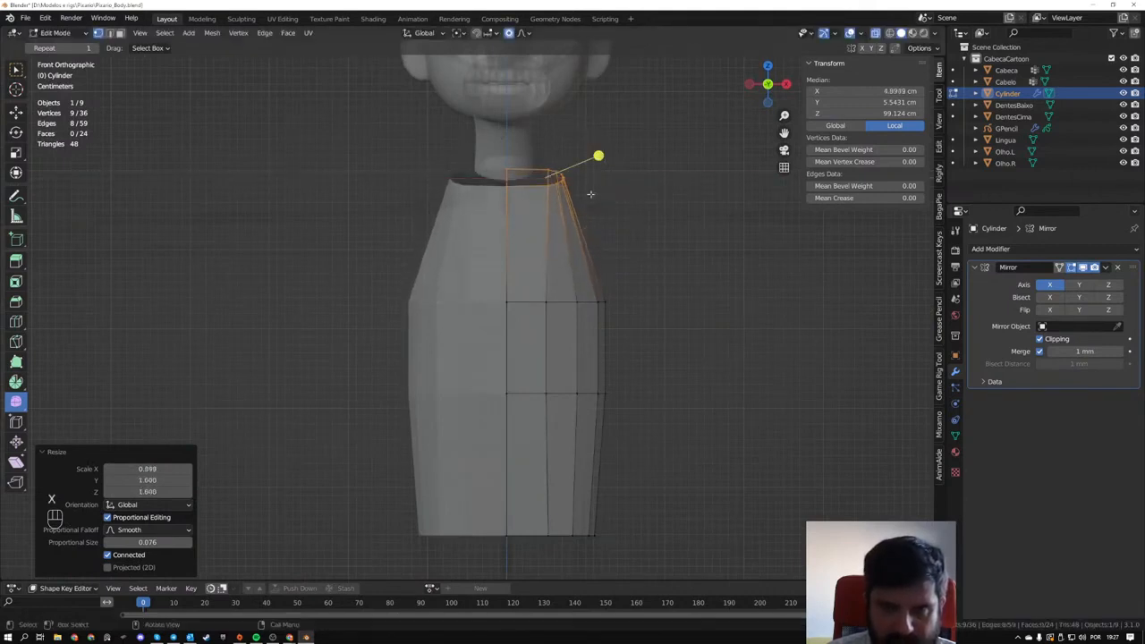
key("g")
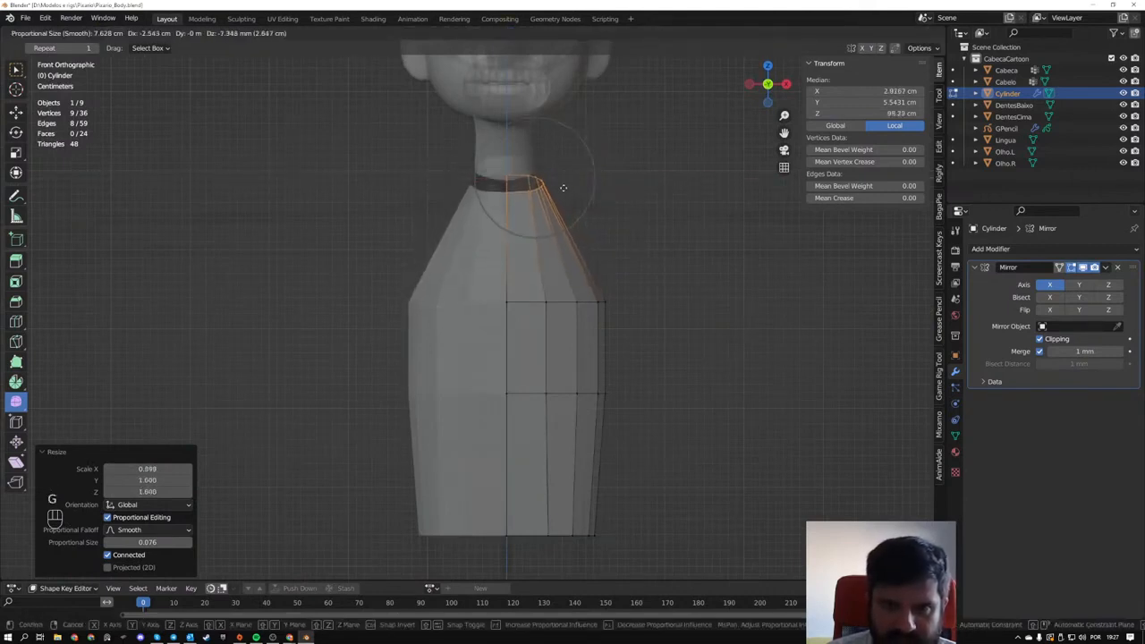
left_click(563, 187)
- Move the shoulder ring about 2.2 cm along Y and 7.3 mm up in the right side view and rotate it -10.5°
left_click(572, 303, "alt")
middle_click_drag(695, 335, 575, 344)
key("g")
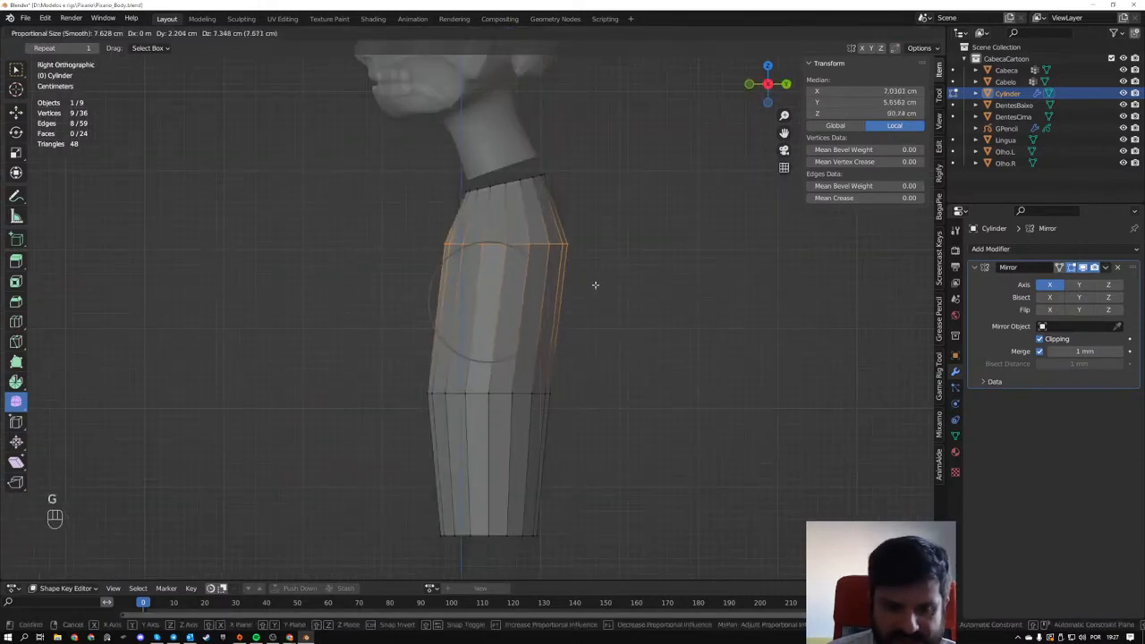
left_click(594, 286)
key("r")
left_click(644, 204)
middle_click_drag(471, 375, 581, 316)
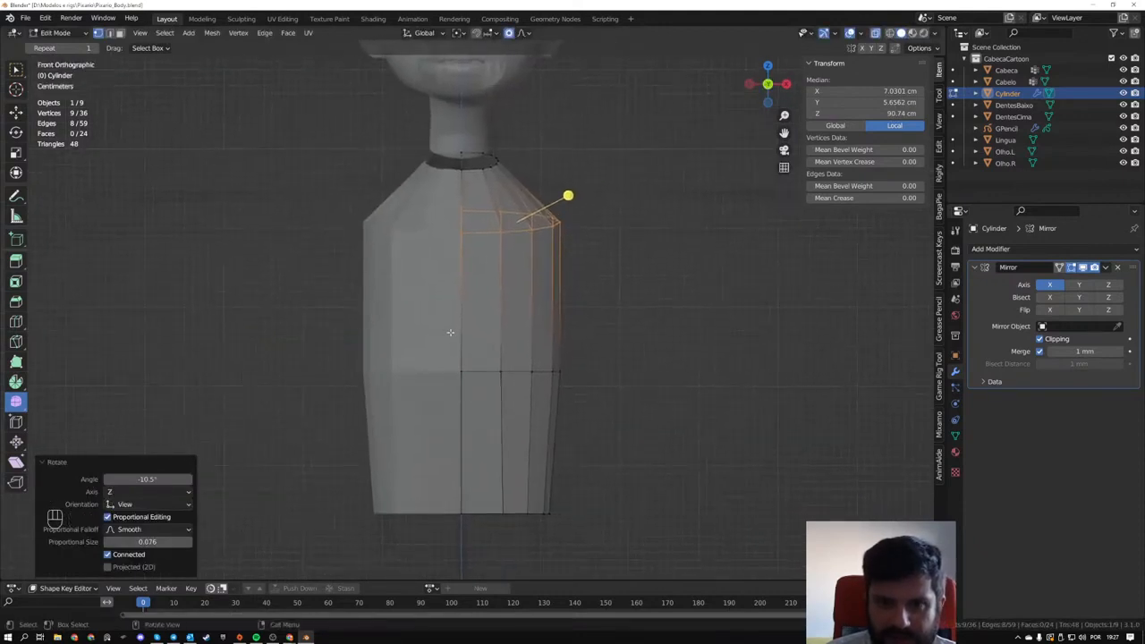
- Examine the gap between the neck opening and the torso's top ring, including the neck's mesh in Edit Mode
middle_click_drag(651, 356, 570, 360)
scroll(525, 367, "down", 5)
scroll(569, 360, "up", 2)
middle_click_drag(564, 313, 471, 305, "shift")
scroll(556, 416, "up", 3)
scroll(502, 368, "up", 3)
key("Tab")
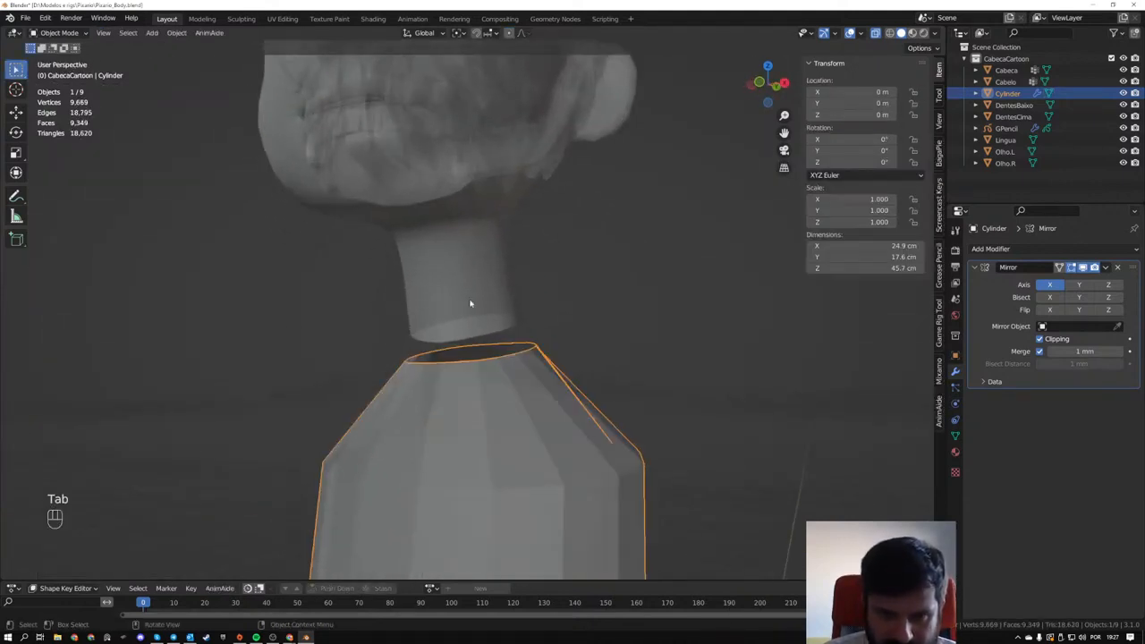
left_click(469, 304)
key("Tab")
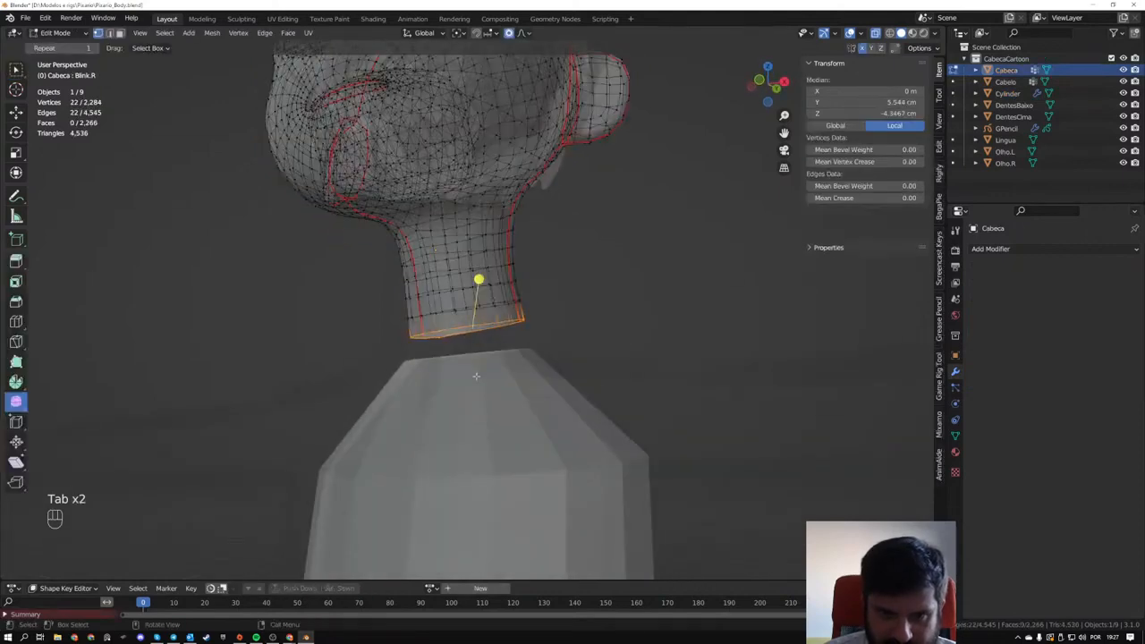
key("Tab")
left_click(488, 397)
middle_click_drag(489, 384, 537, 399)
scroll(542, 398, "up", 1)
left_click(546, 394)
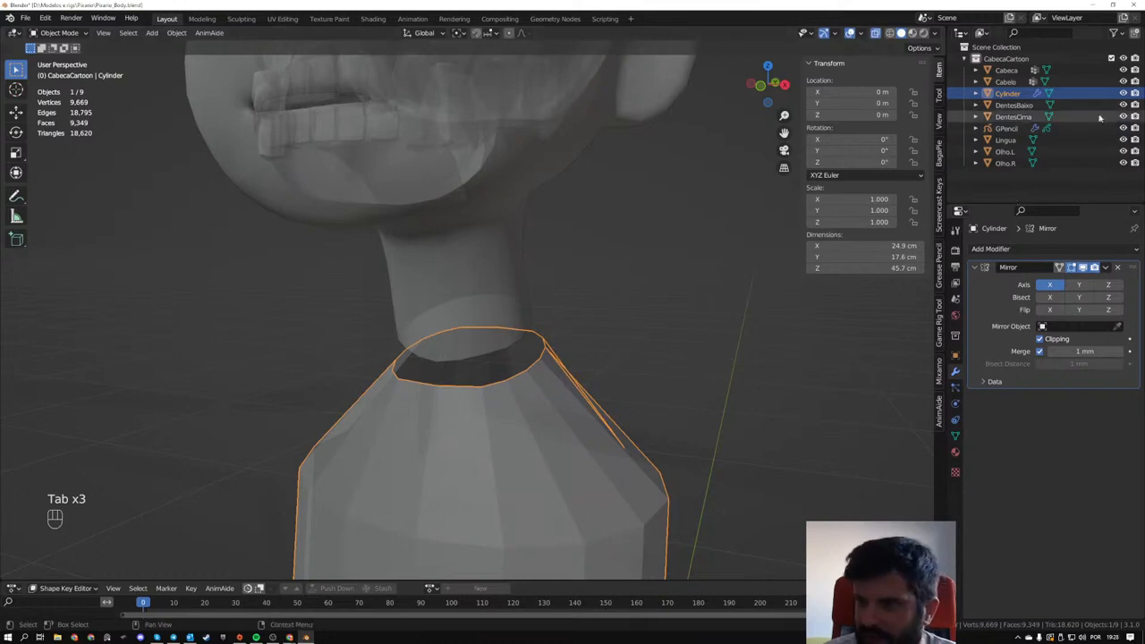
- Show the selectability toggles for the objects in the Outliner
left_click(1113, 34)
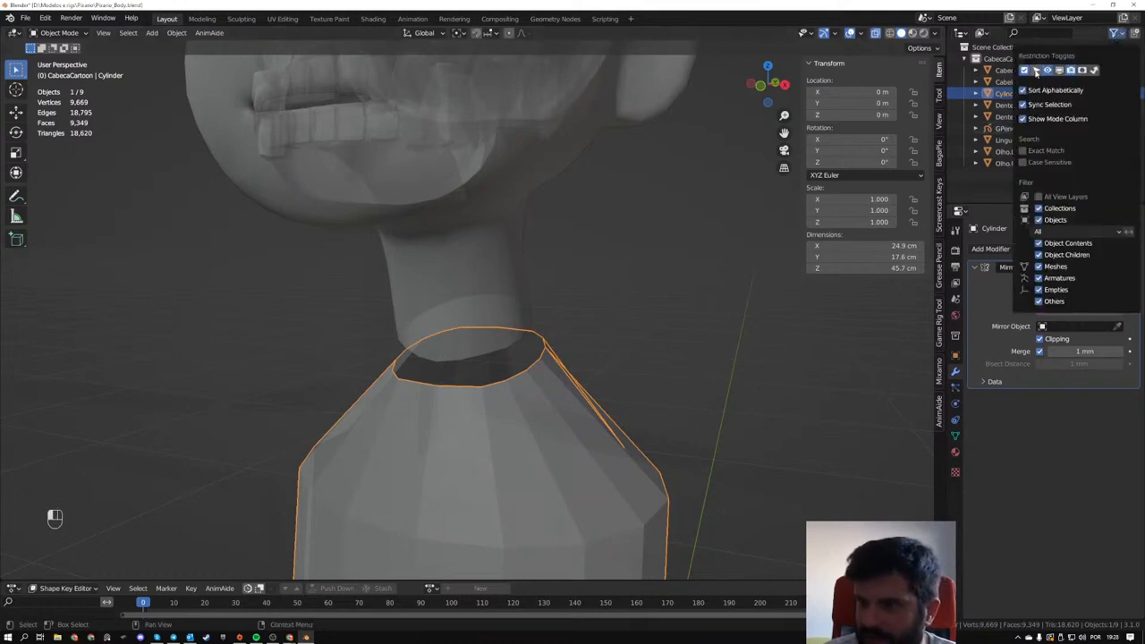
left_click(1035, 70)
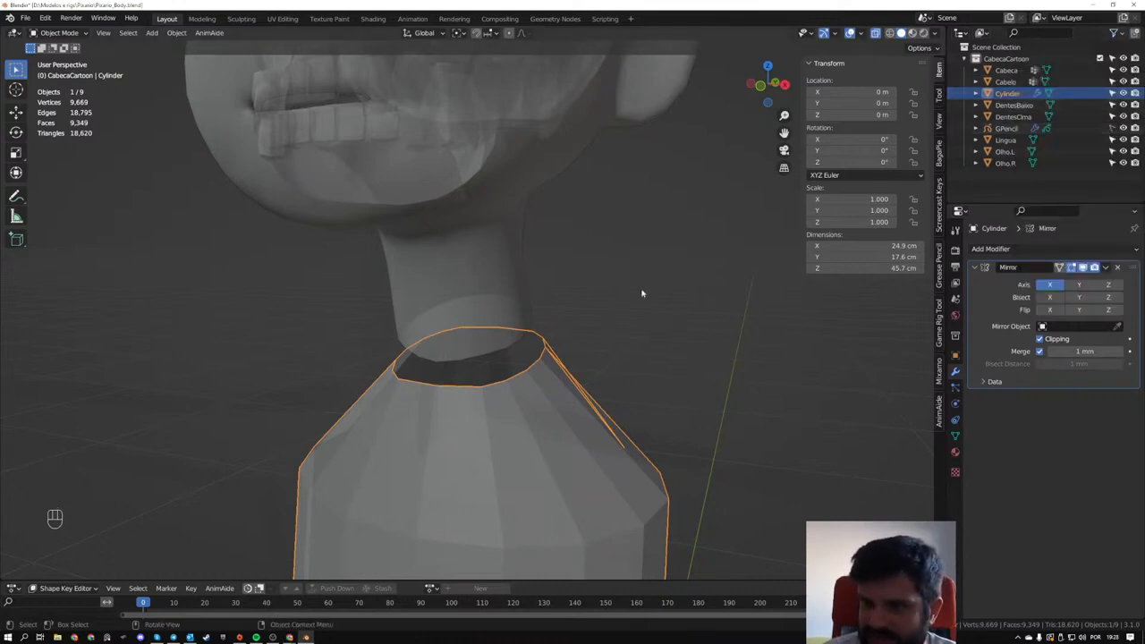
left_click_drag(683, 326, 715, 389)
middle_click_drag(692, 393, 380, 394)
- Check the neck's mesh and move the torso top ring's two vertices beside the centre line about 7 mm inward in the front view
left_click(480, 288)
key("Tab")
key("Tab")
left_click(528, 412)
key("Tab")
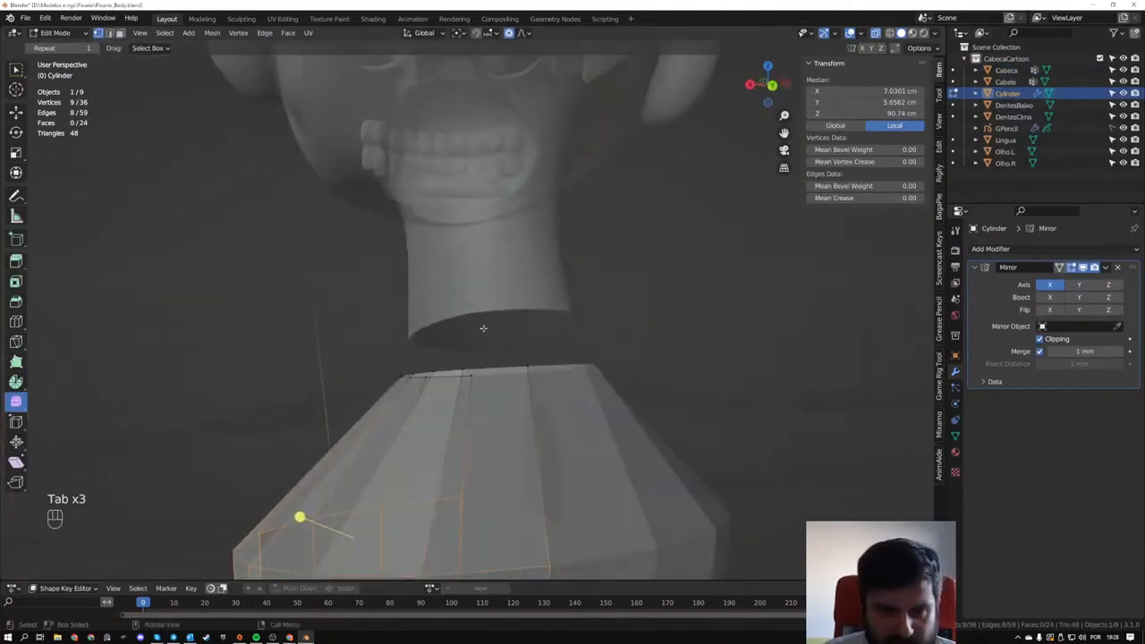
middle_click_drag(483, 328, 586, 353)
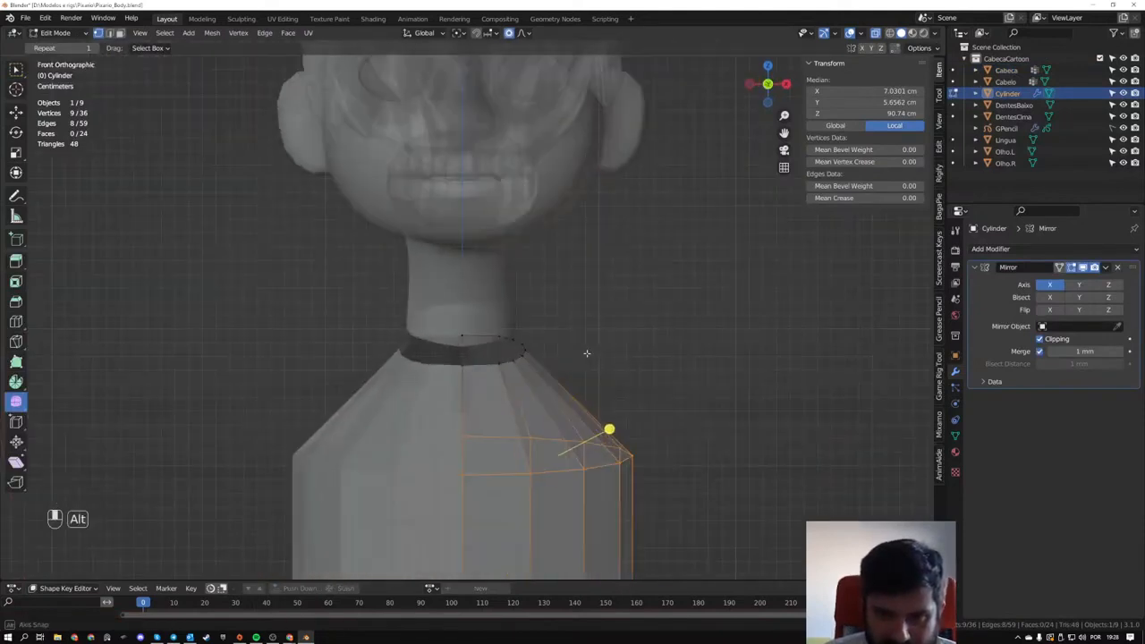
scroll(486, 328, "up", 2)
left_click(516, 404)
key("g")
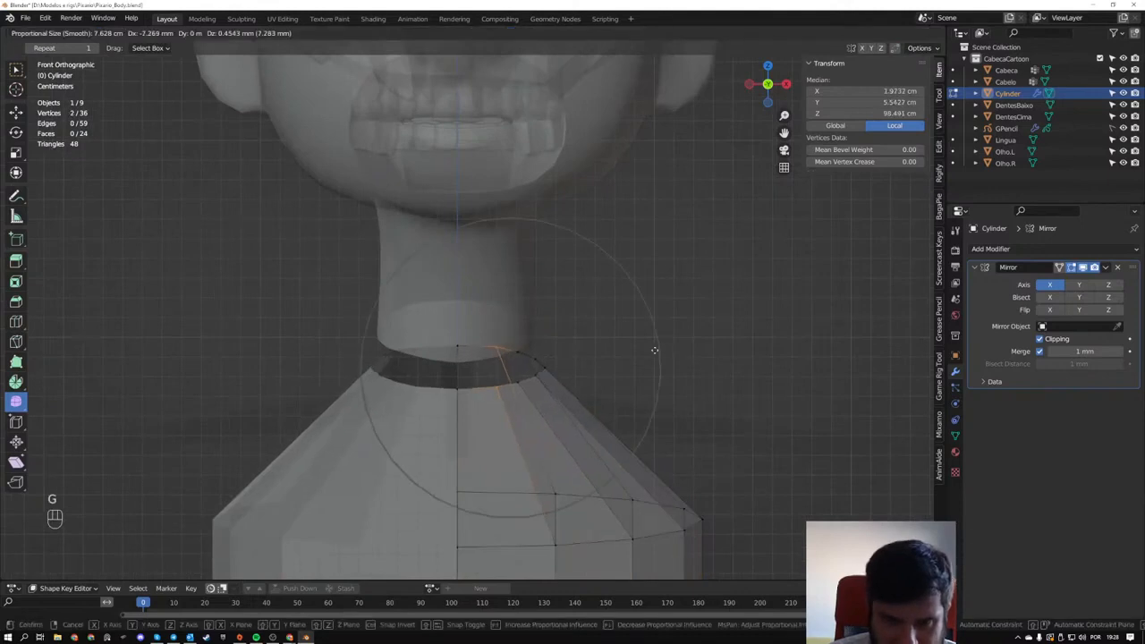
left_click(648, 353)
middle_click_drag(649, 353, 549, 350)
key("Tab")
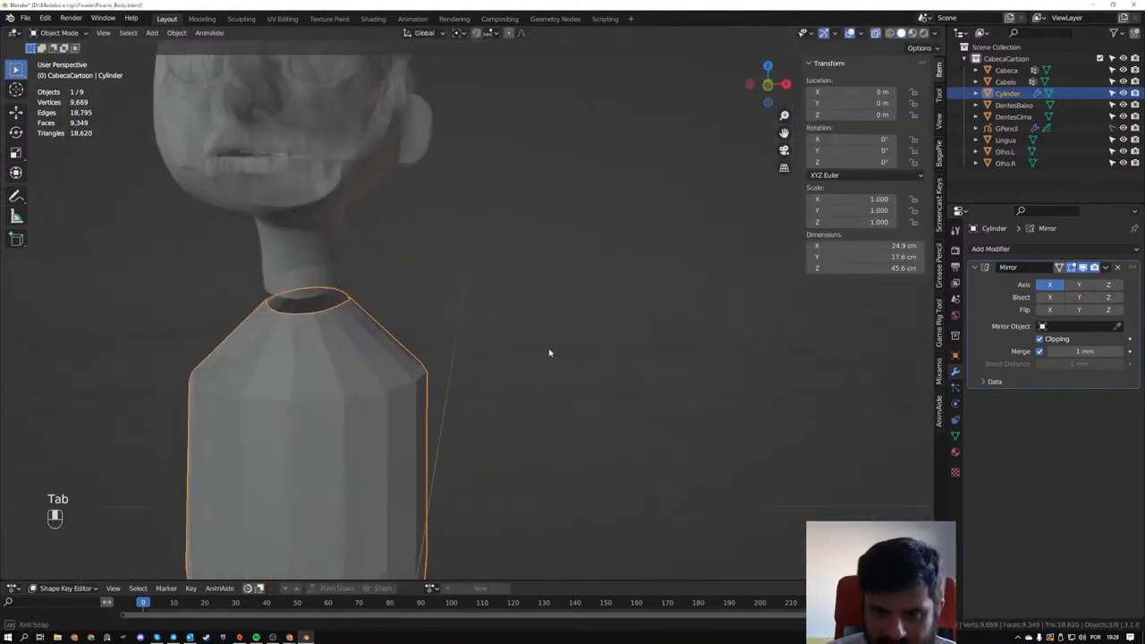
- Add a mesh cylinder with 8 vertices at the world origin
scroll(549, 347, "down", 2)
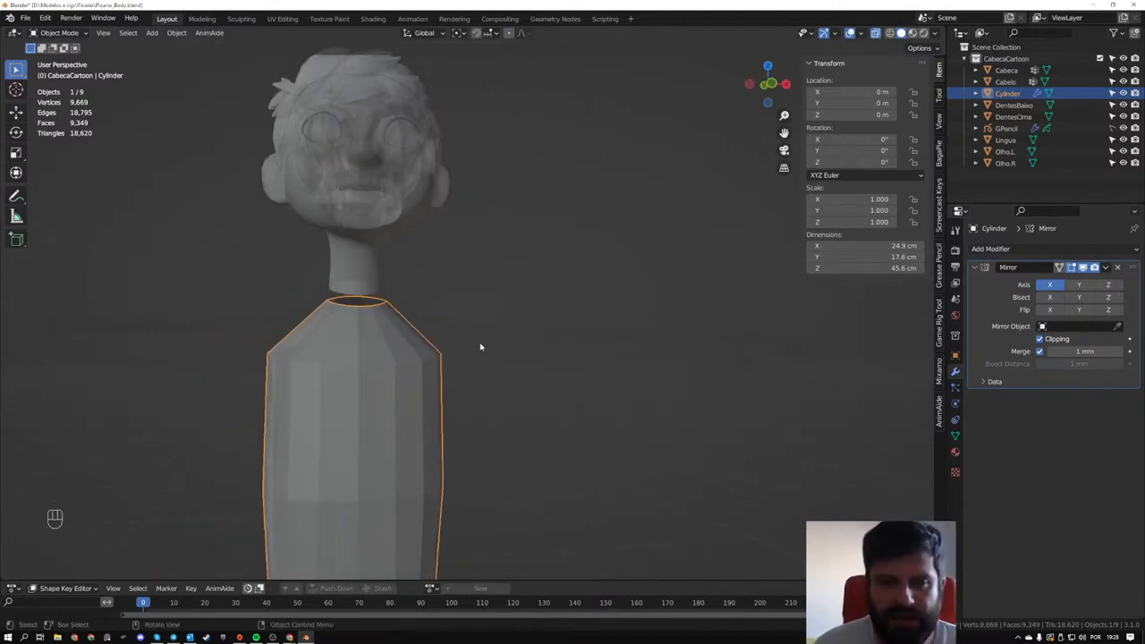
middle_click_drag(723, 335, 441, 334)
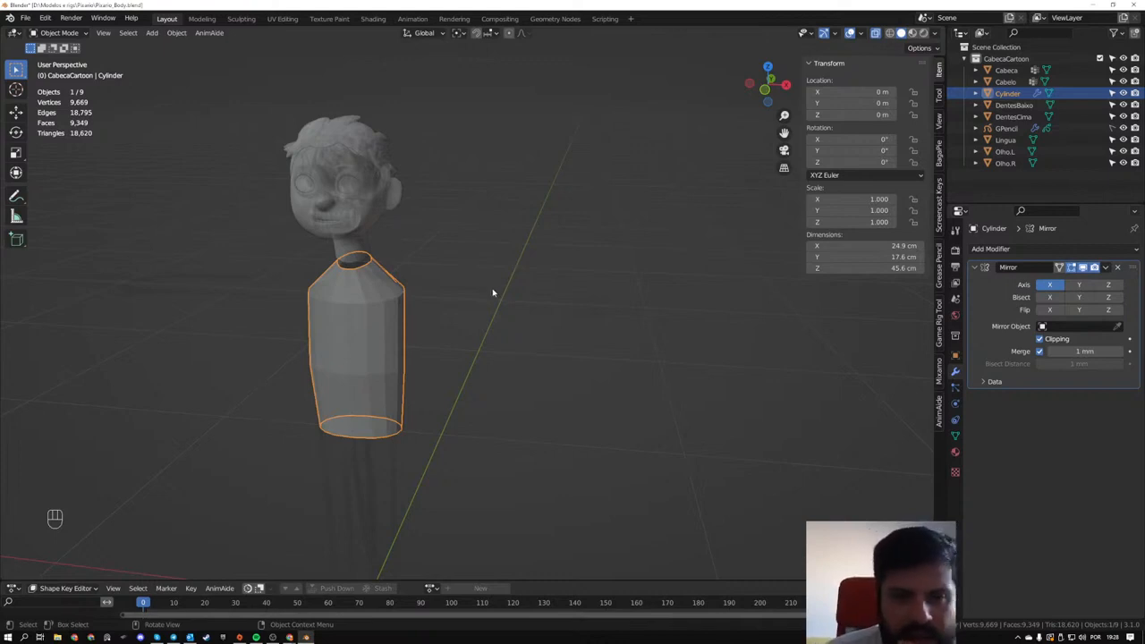
scroll(432, 288, "up", 2)
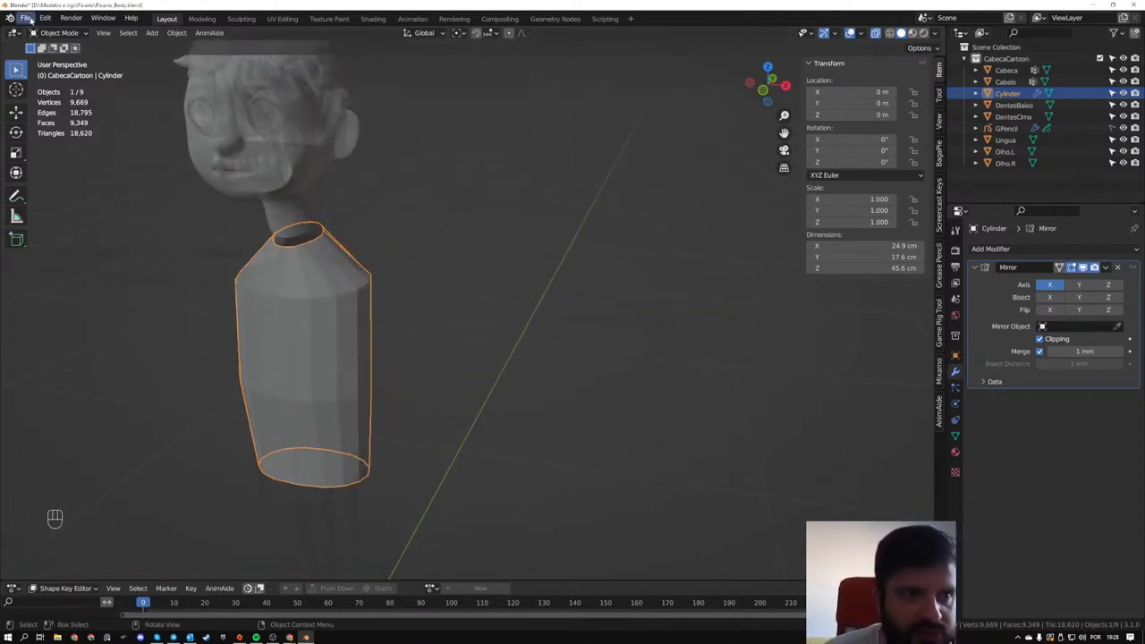
key("shift+a")
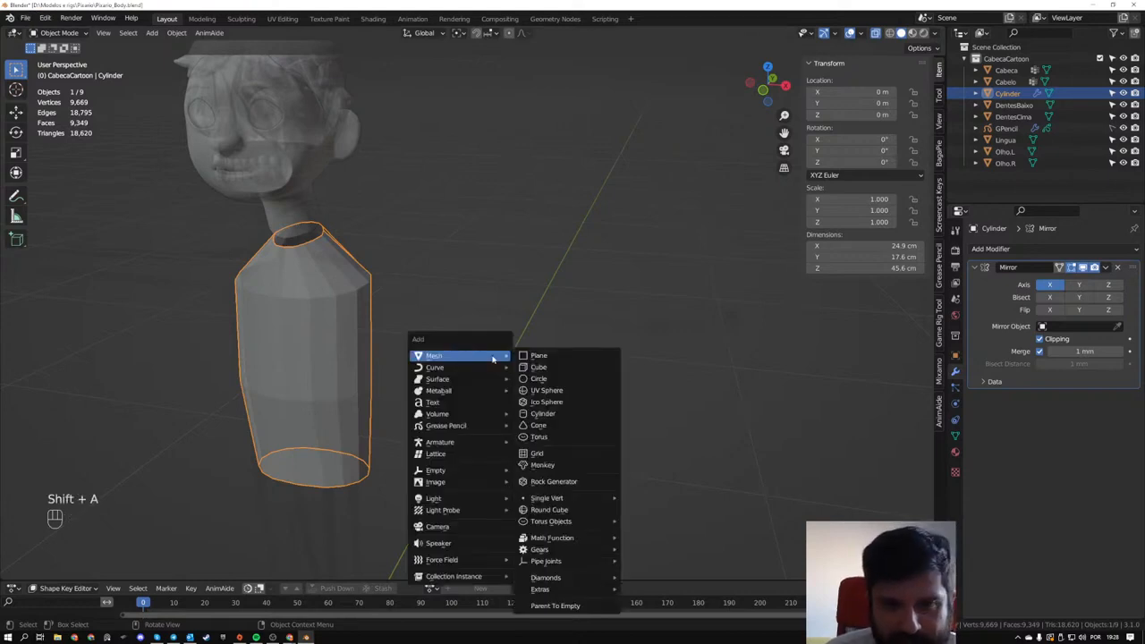
left_click(544, 413)
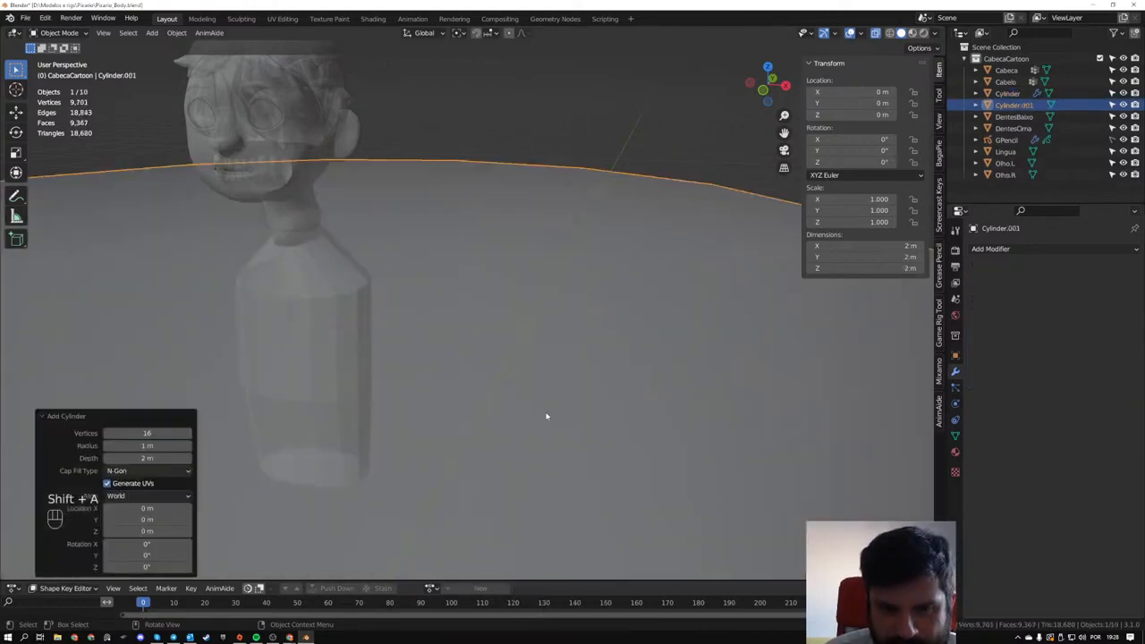
left_click(147, 432)
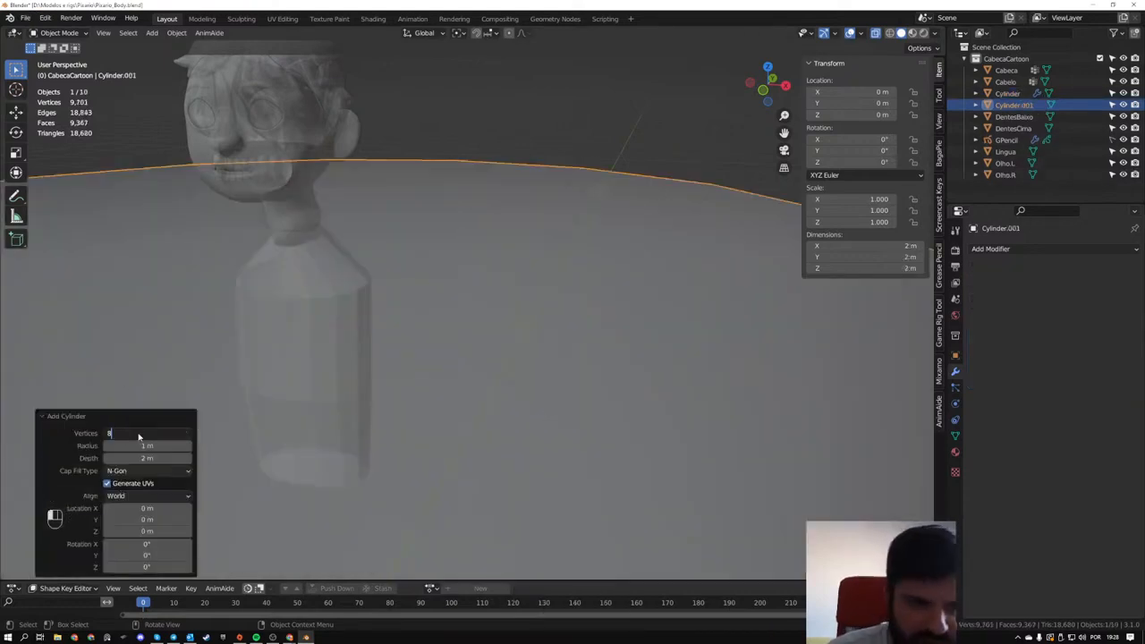
key("Return")
- Try rotating the new cylinder 90° in the front view and undo the rotation
scroll(402, 357, "down", 8)
middle_click_drag(452, 381, 451, 307)
scroll(478, 353, "down", 2)
key("r")
key("KP_9")
key("KP_0")
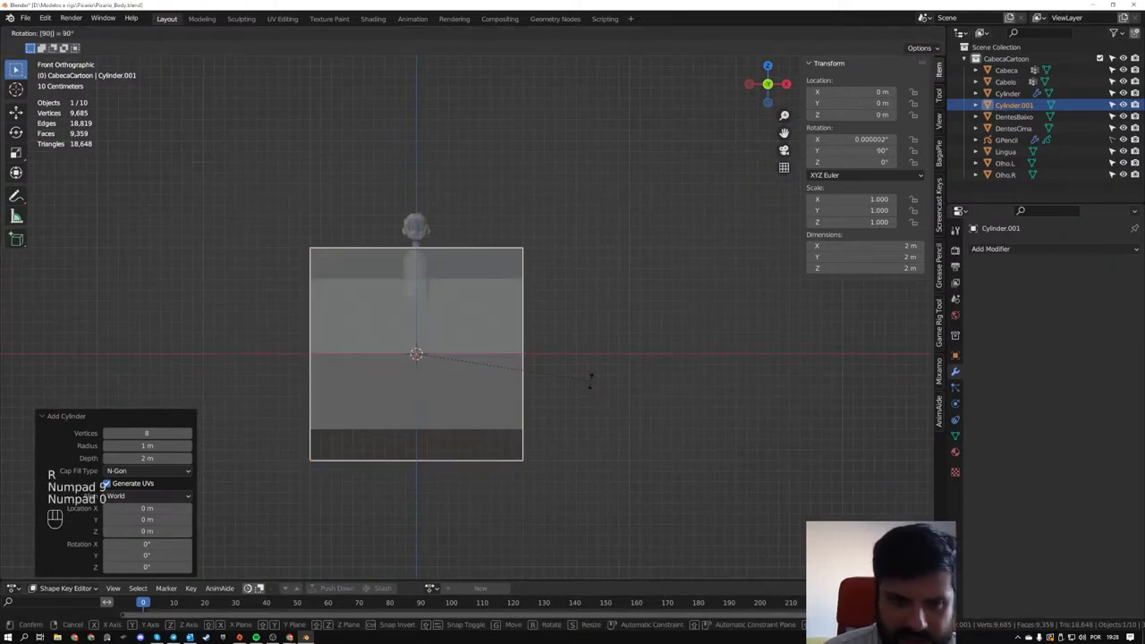
key("KP_Enter")
key("ctrl+z")
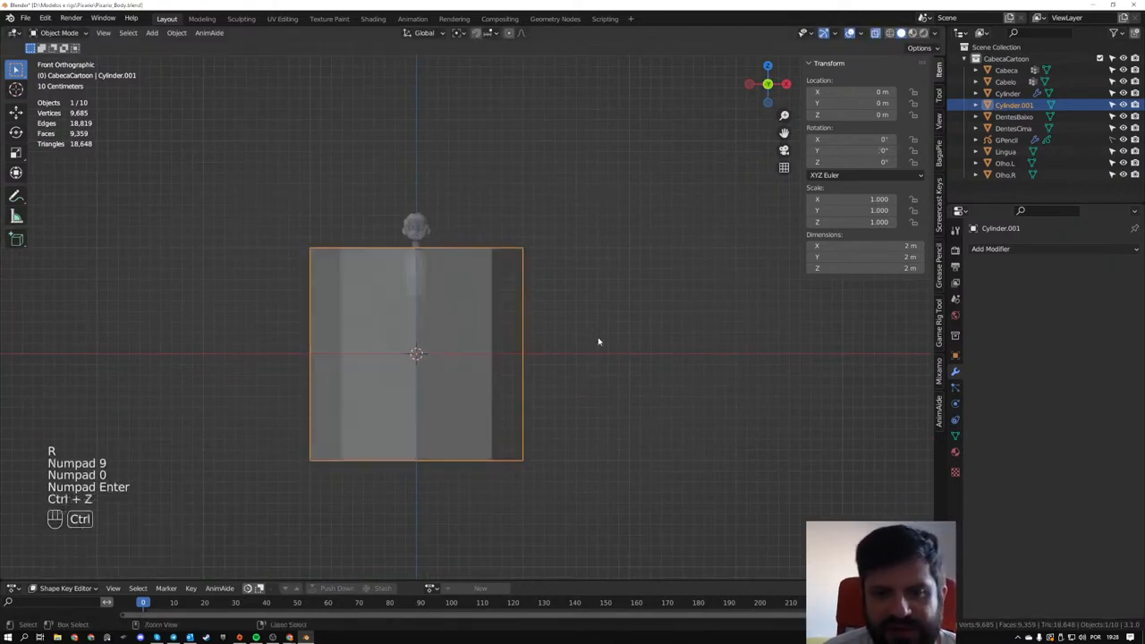
- Try rotating the cylinder 90° from an angled perspective view without an axis constraint, and undo it
middle_click_drag(599, 339, 590, 271)
key("r")
key("KP_9")
key("KP_0")
key("KP_Enter")
key("ctrl+z")
- Try rotating the cylinder 90° about the global Y axis in the perspective view, and undo it
scroll(454, 256, "up", 4)
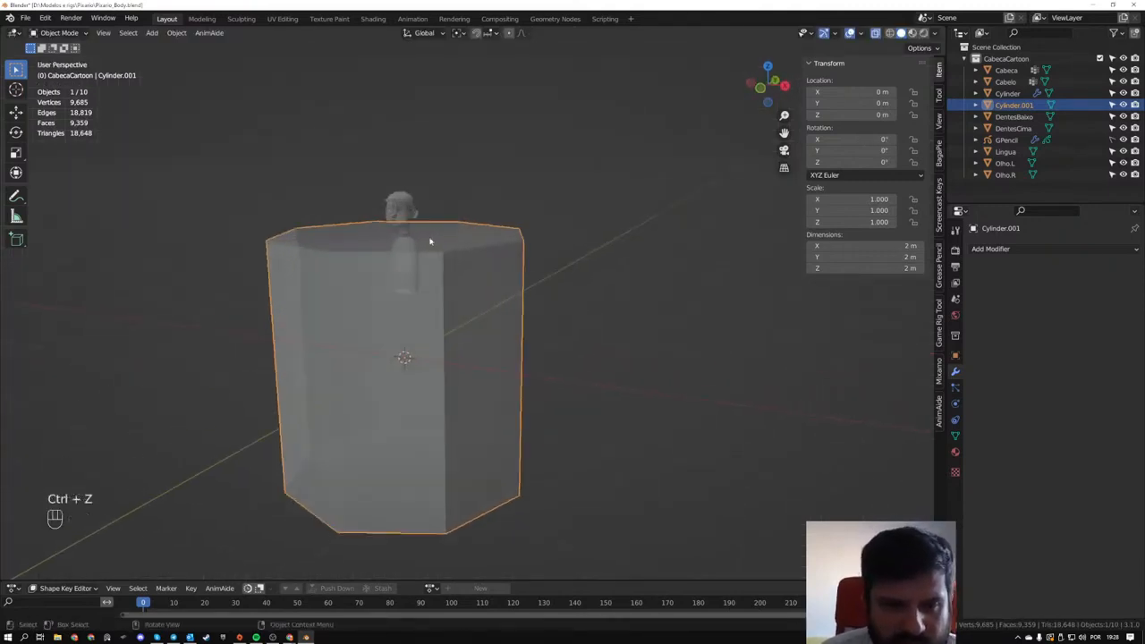
key("r")
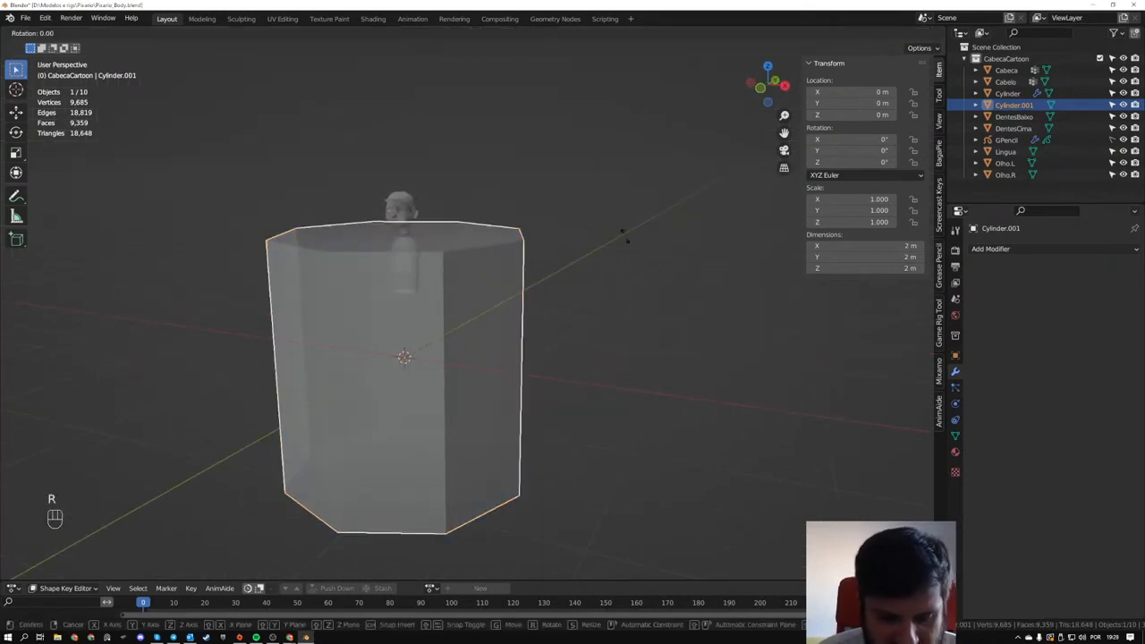
key("y")
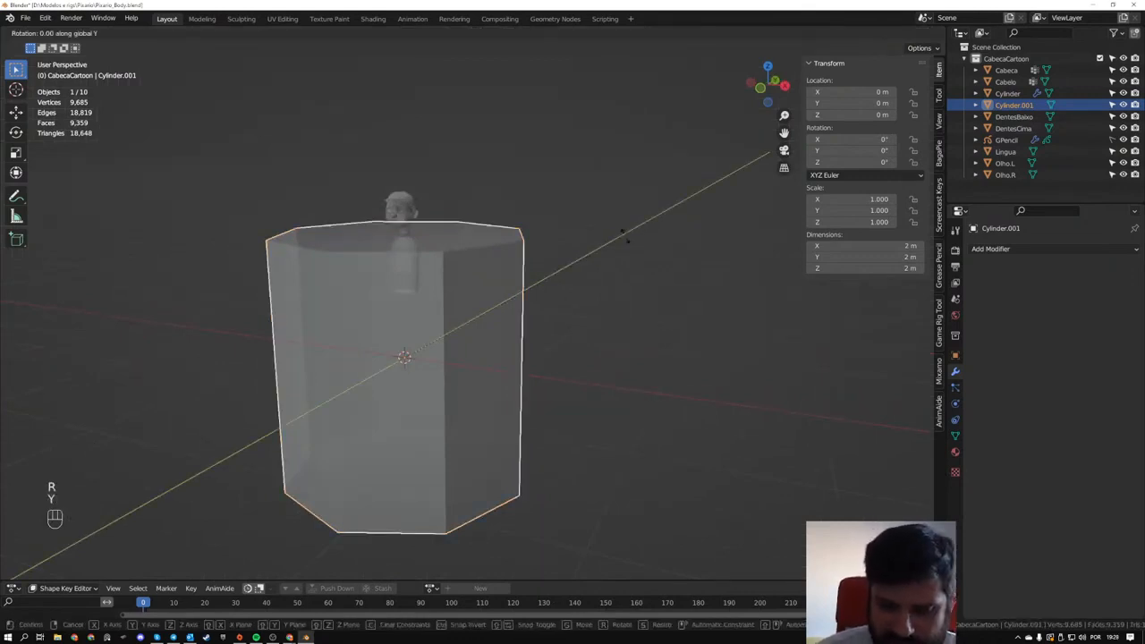
key("KP_9")
key("KP_0")
key("KP_Enter")
key("ctrl+z")
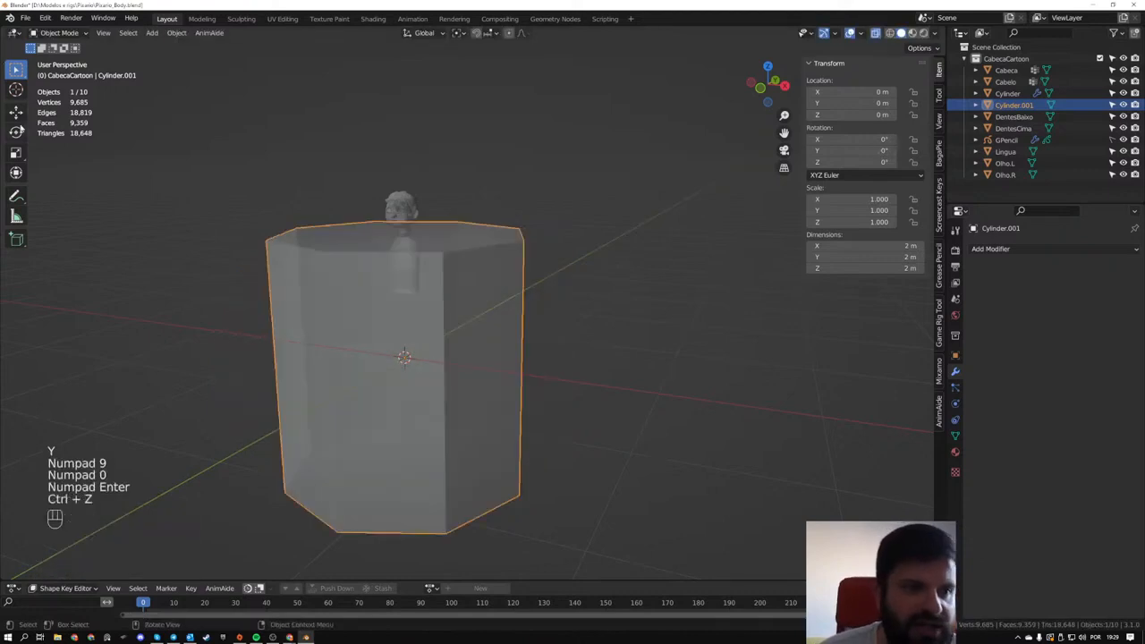
- Try turning the cylinder 90° about Y with the Rotate tool and its Y rotation value, and undo both changes
left_click(16, 132)
left_click_drag(421, 314, 445, 366)
left_click(880, 150)
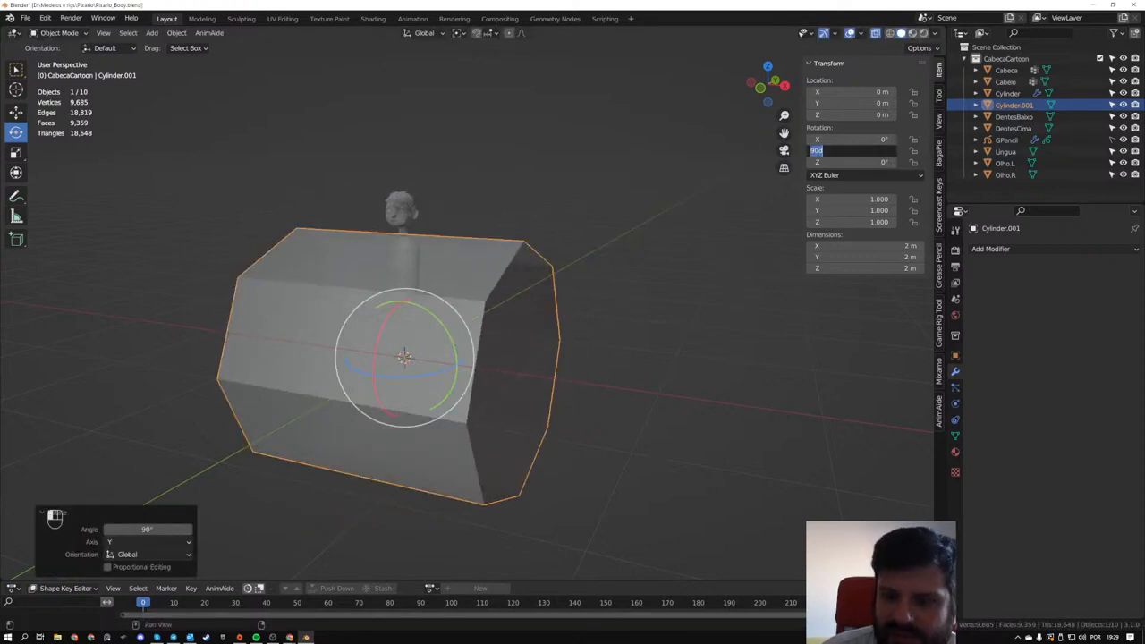
key("Return")
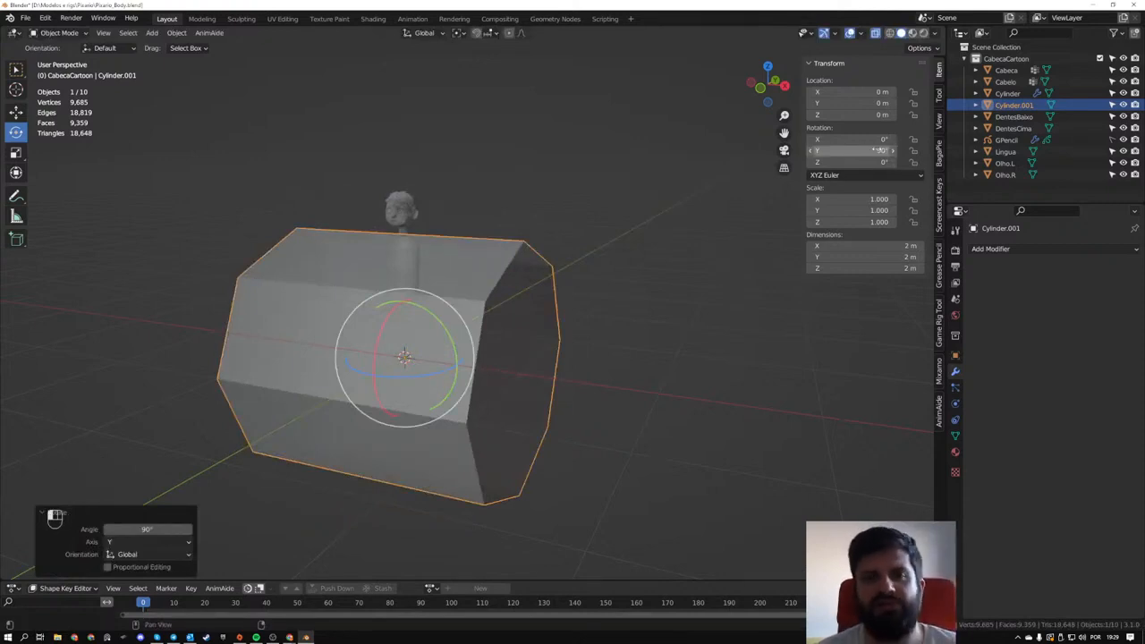
middle_click_drag(540, 323, 564, 317)
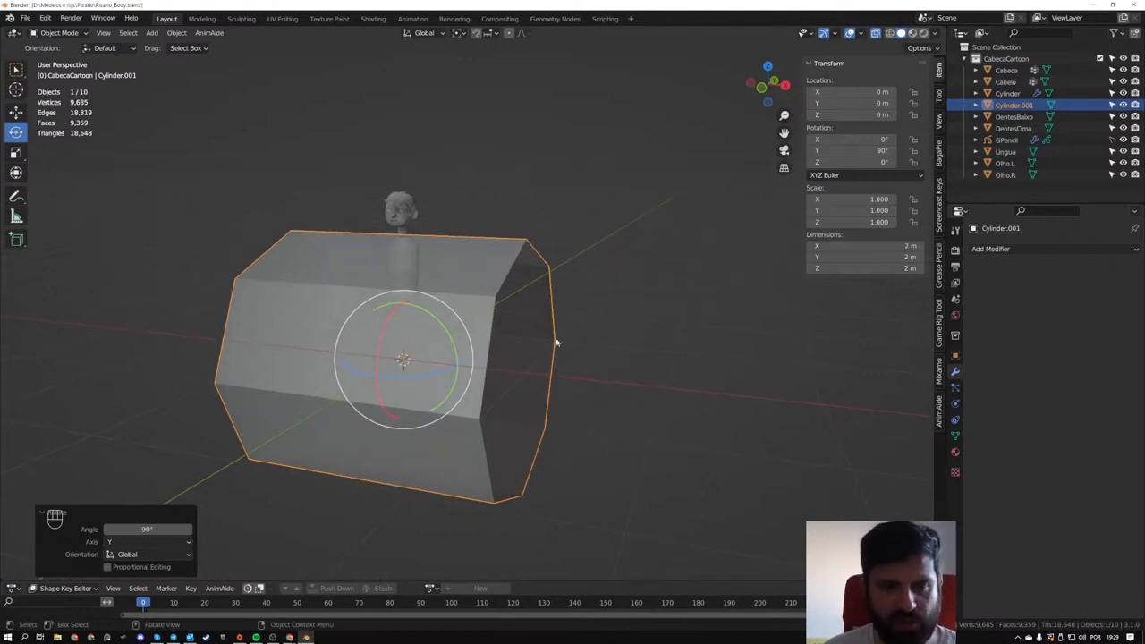
key("ctrl+z")
key("ctrl+z")
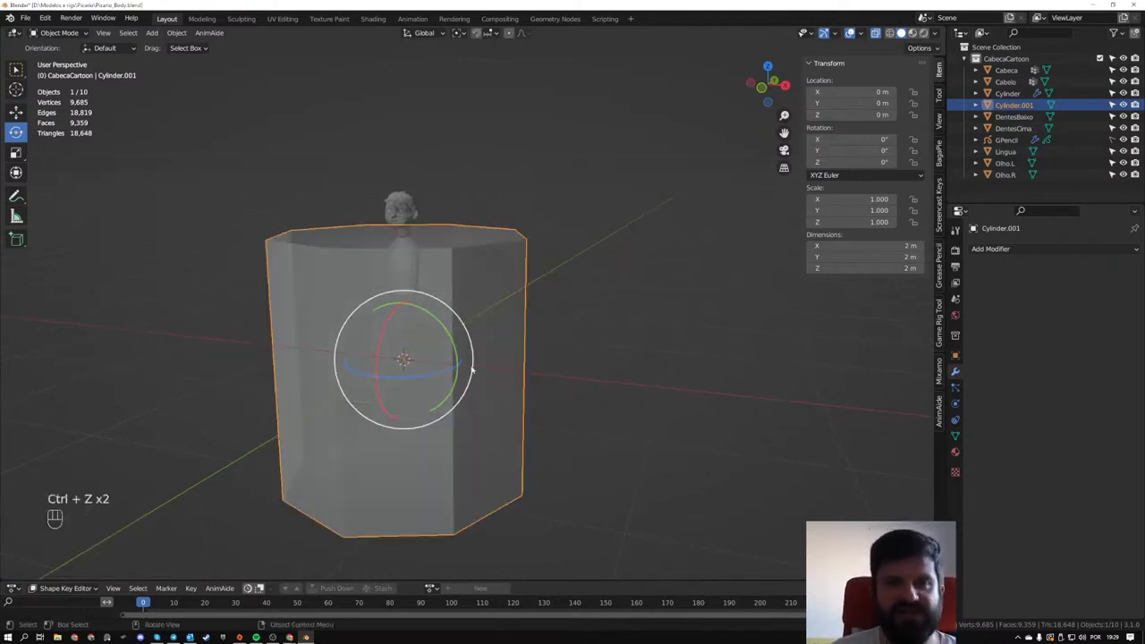
- Rotate the cylinder 90° in the front view so that it lies along the X axis
middle_click_drag(491, 317, 571, 278)
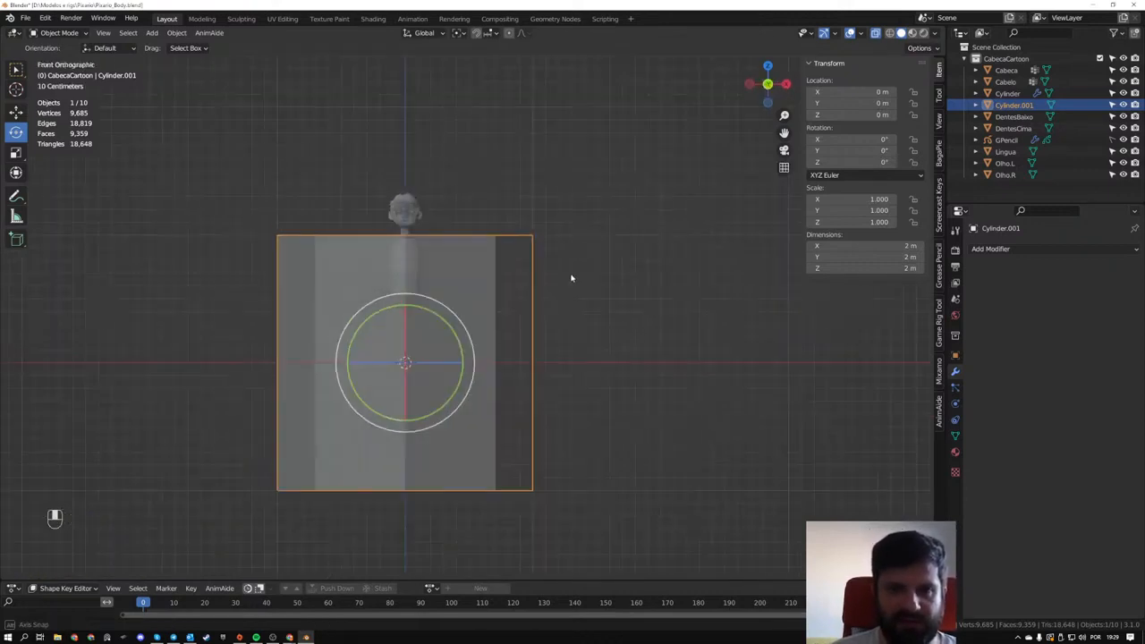
key("r")
key("KP_9")
key("KP_0")
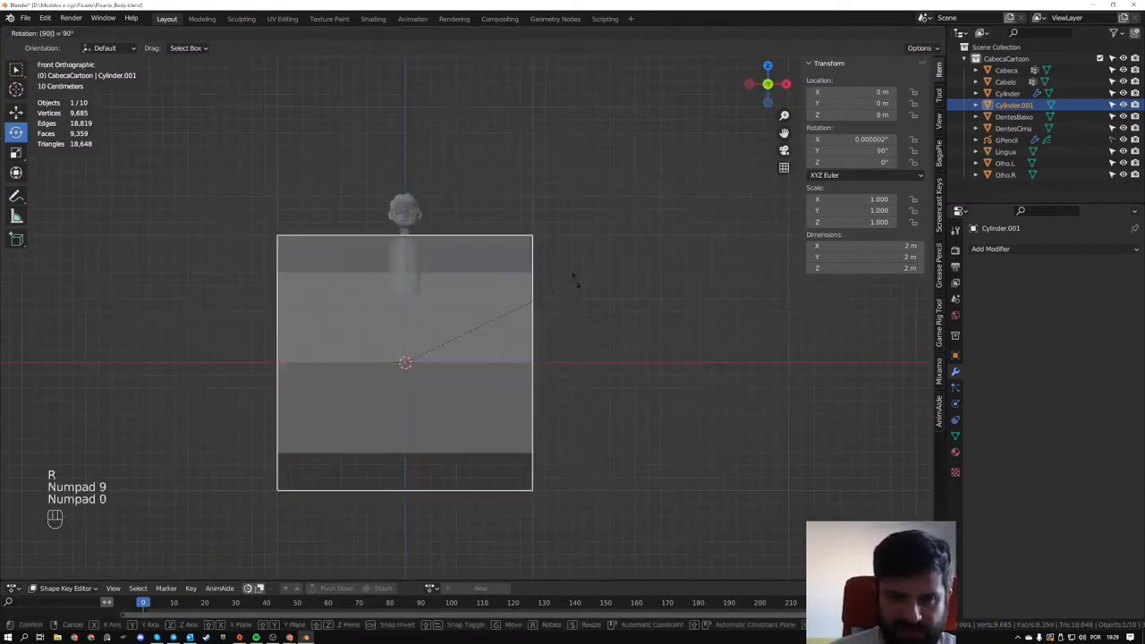
key("KP_Enter")
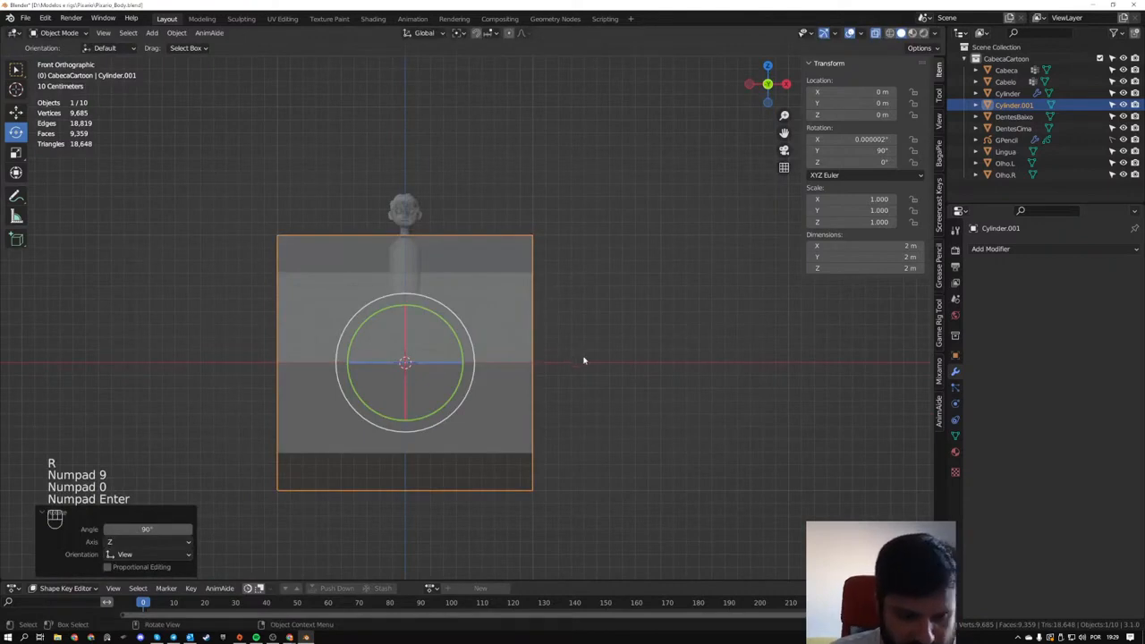
- Shrink the cylinder's whole mesh in Edit Mode and move it about 26.2 cm along X and 90.3 cm up beside the torso
key("Tab")
key("s")
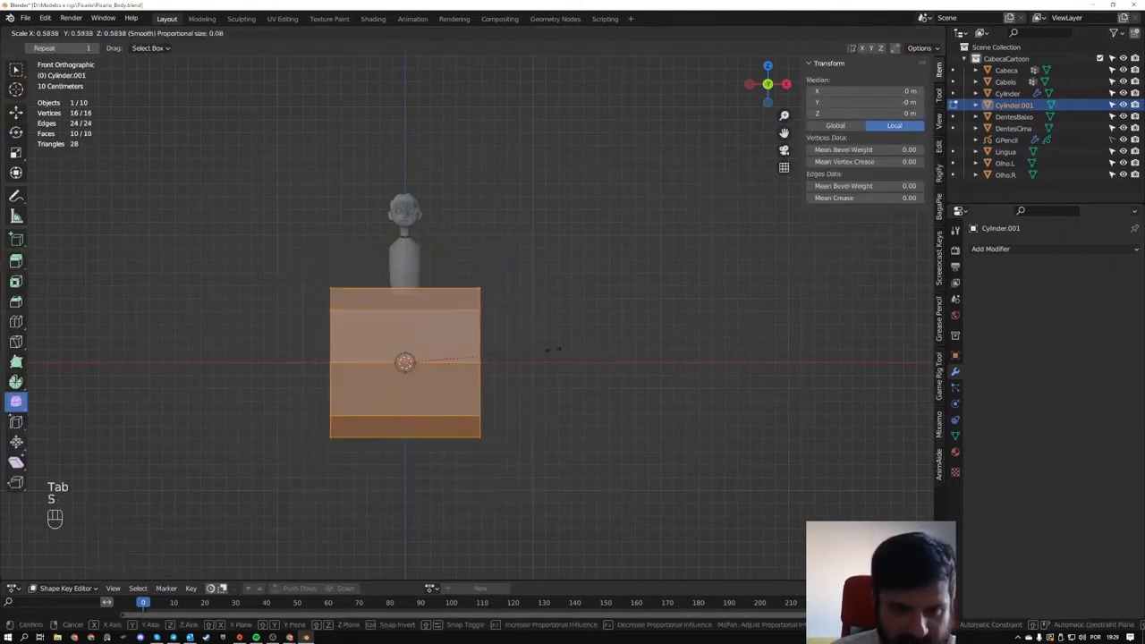
left_click(437, 357)
key("g")
left_click(486, 224)
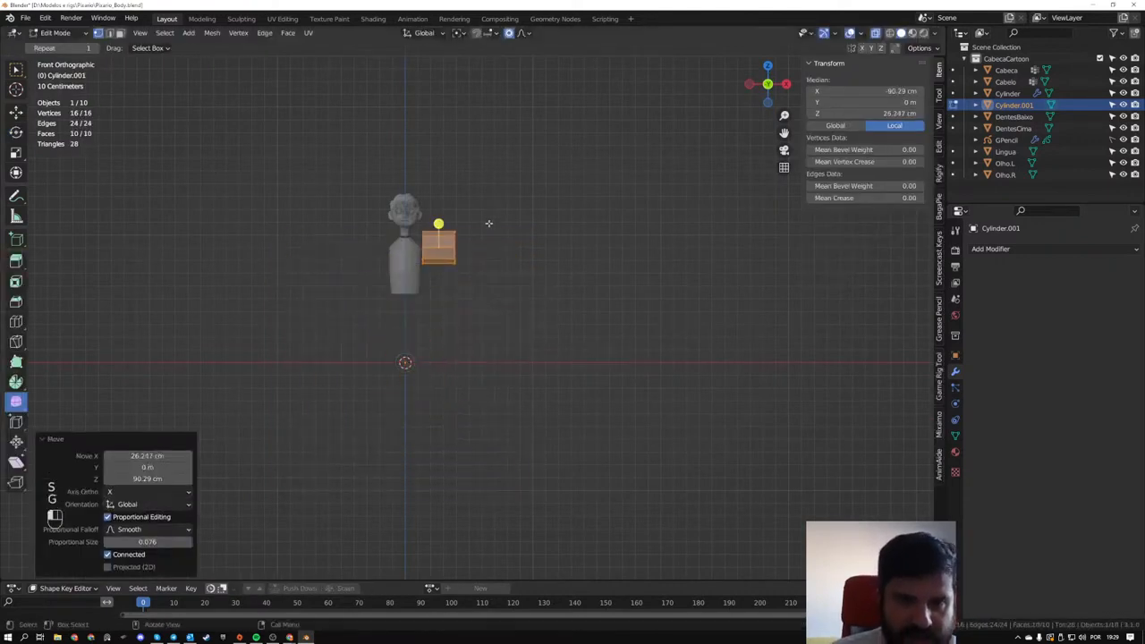
- Scale the cylinder's whole mesh to about 0.2 of its size and stretch it about 9.2 times along X into a long arm
scroll(452, 209, "up", 8)
middle_click_drag(452, 209, 701, 520, "shift")
middle_click_drag(628, 429, 649, 406)
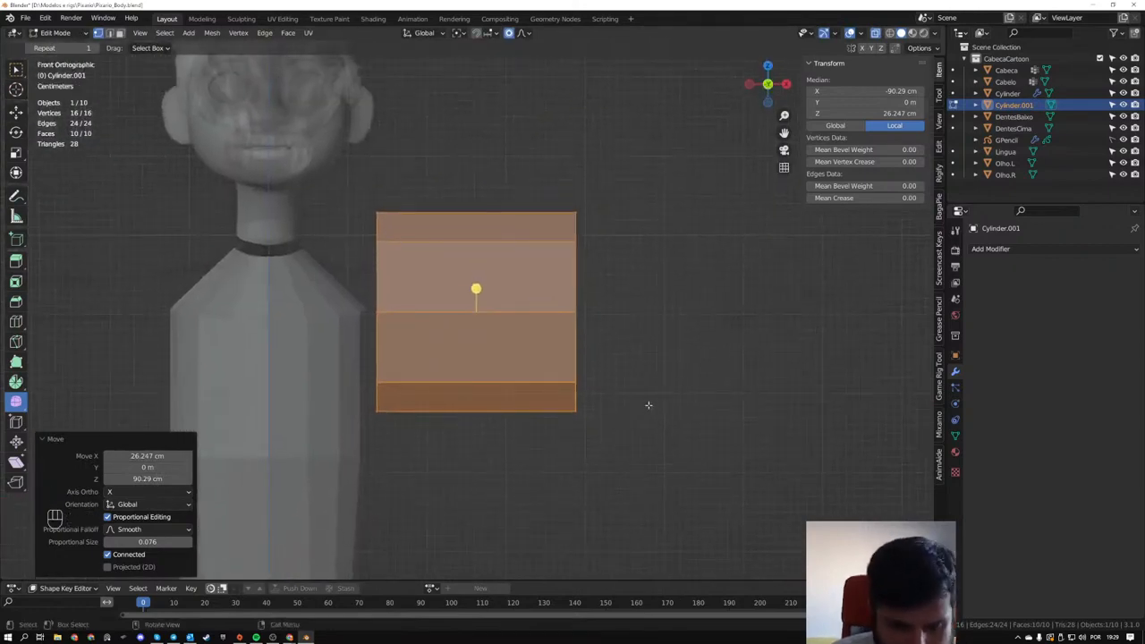
key("s")
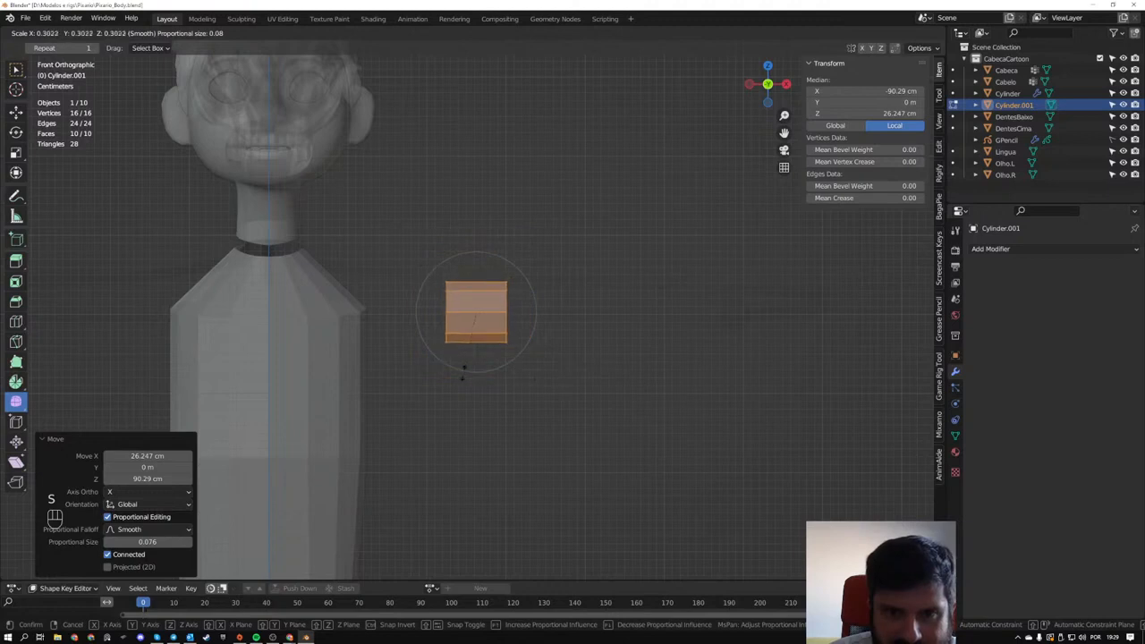
left_click(469, 355)
key("s")
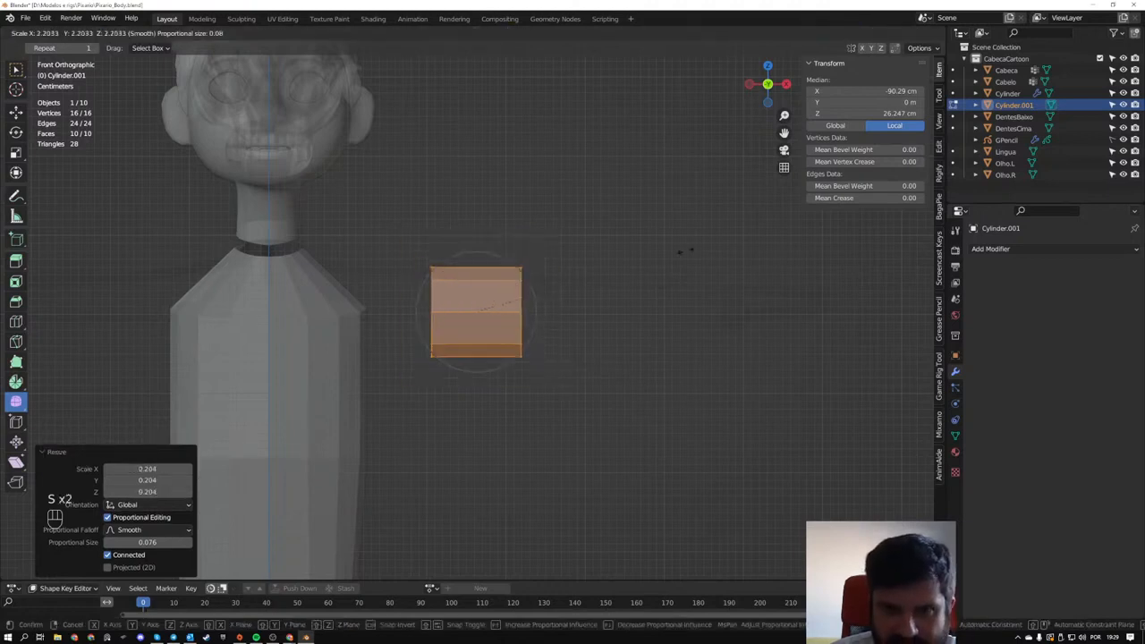
key("x")
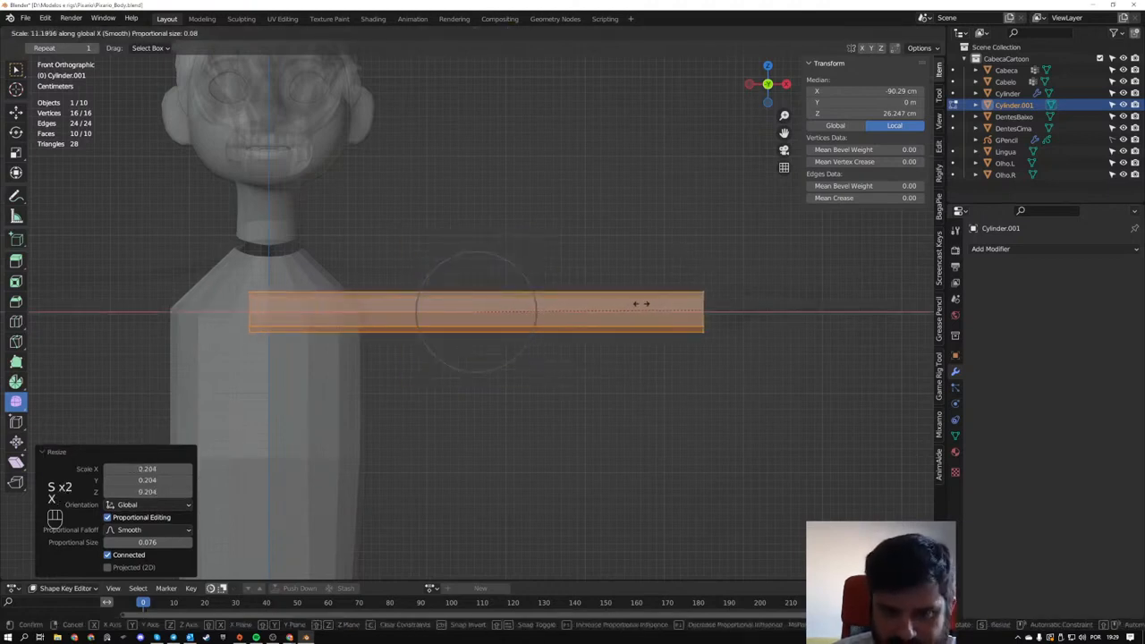
left_click(473, 339)
- Move the arm cylinder about 6.9 cm along X, 1.6 cm up and 5.8 cm along Y to line up with the shoulder
key("g")
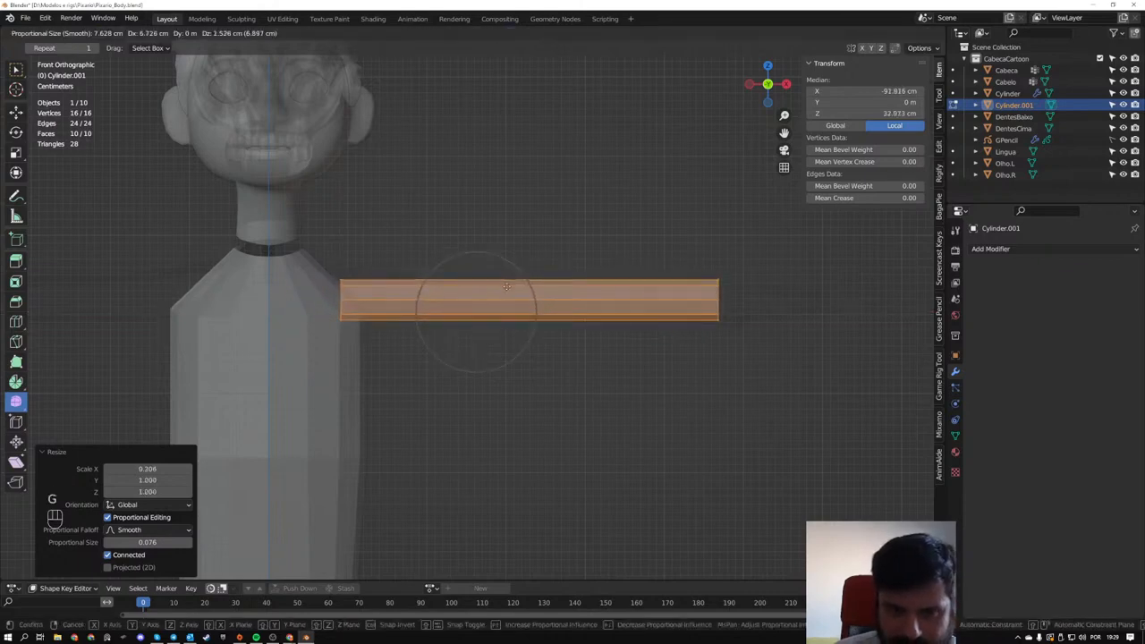
left_click(506, 287)
middle_click_drag(506, 286, 402, 356)
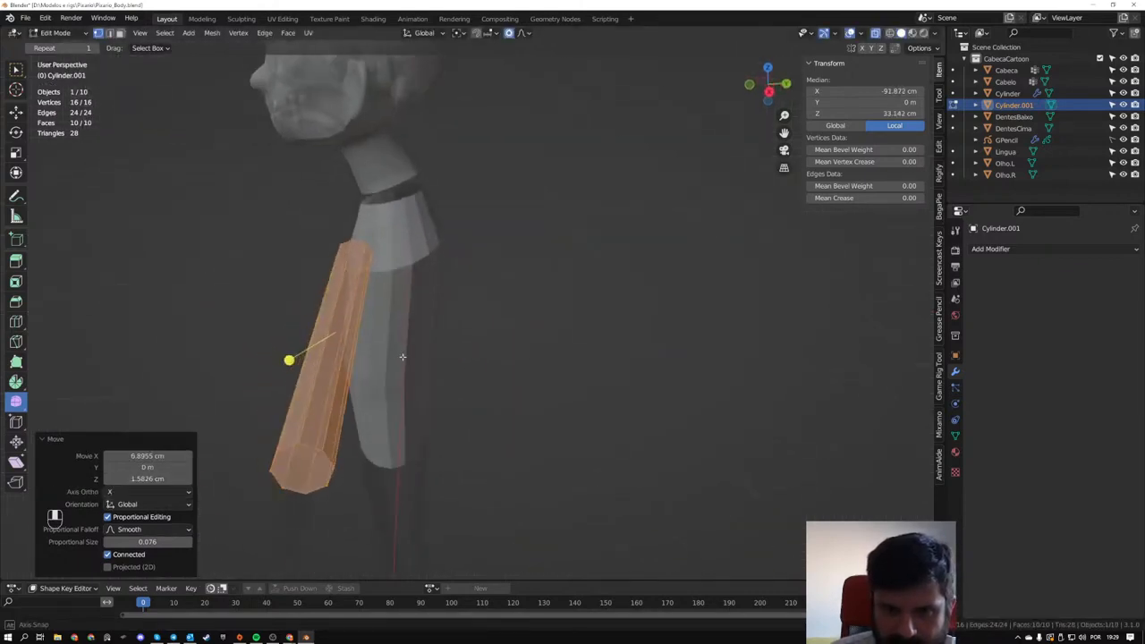
key("KP_3")
key("g")
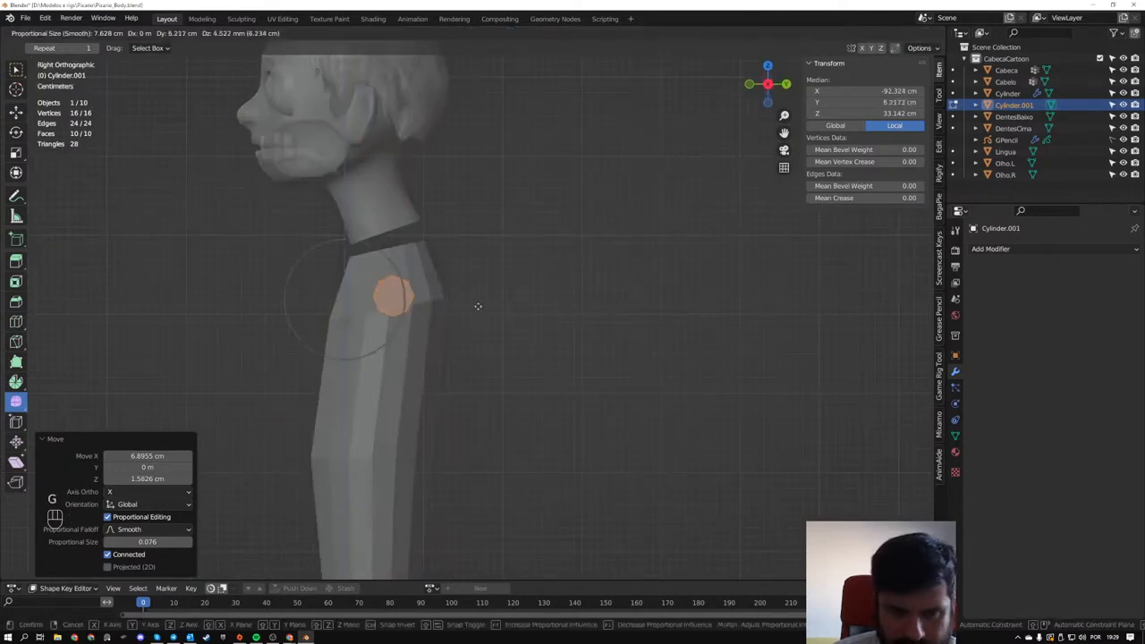
key("y")
left_click(471, 307)
middle_click_drag(471, 307, 584, 351)
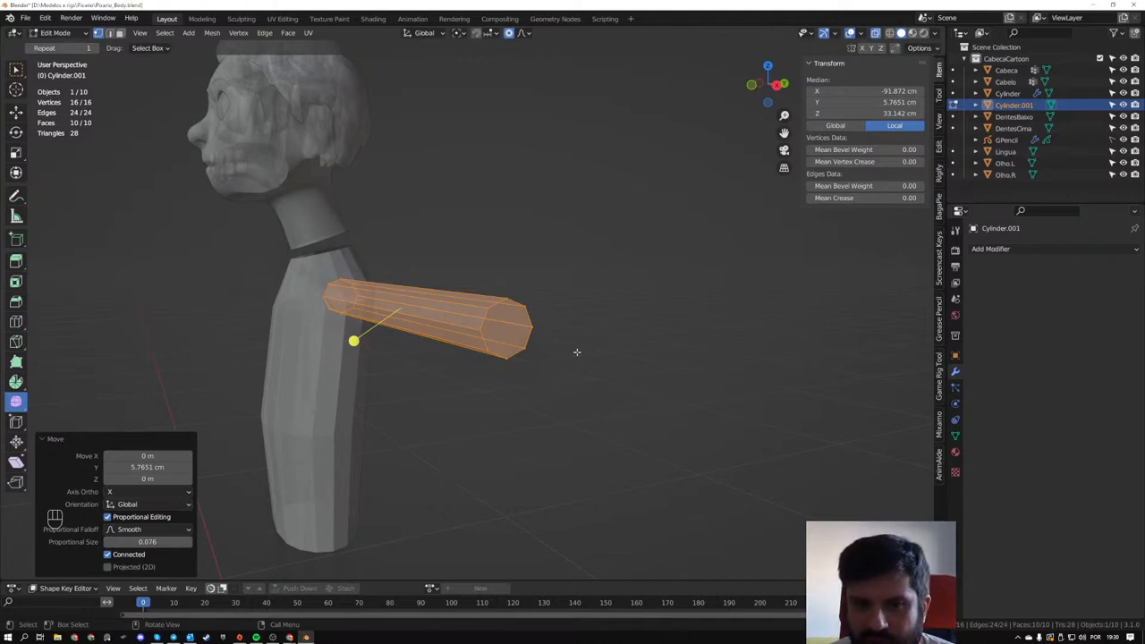
scroll(453, 391, "up", 3)
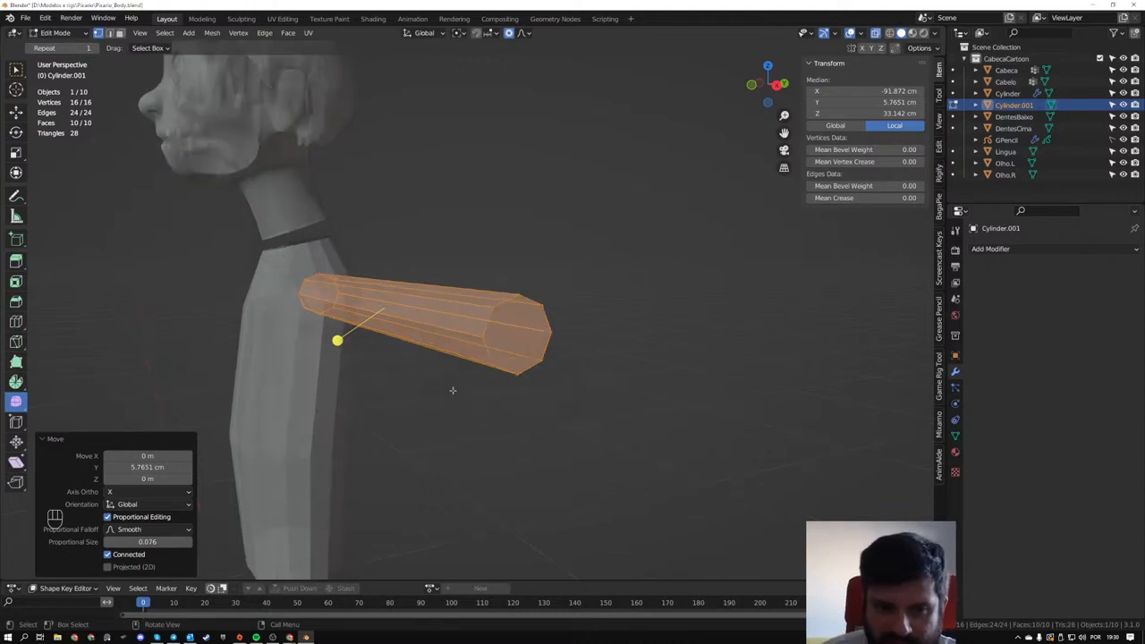
- Select the full edge ring of lengthwise edges around the arm cylinder, with X-ray turned off
key("2")
left_click(473, 369)
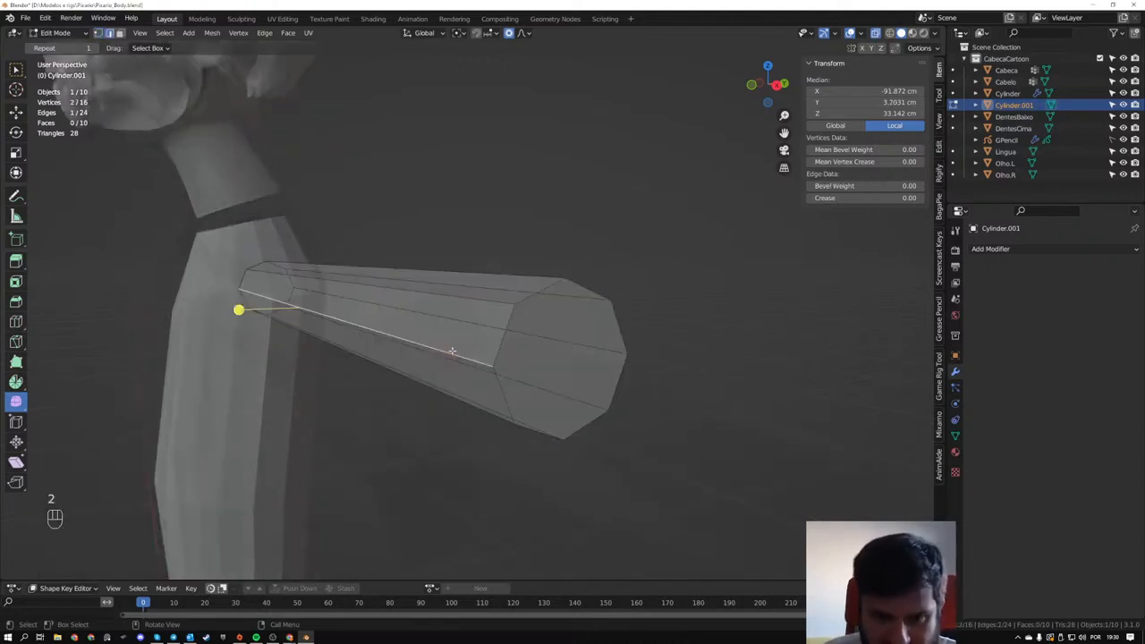
scroll(476, 376, "up", 3)
key("alt+z")
middle_click_drag(479, 381, 464, 329)
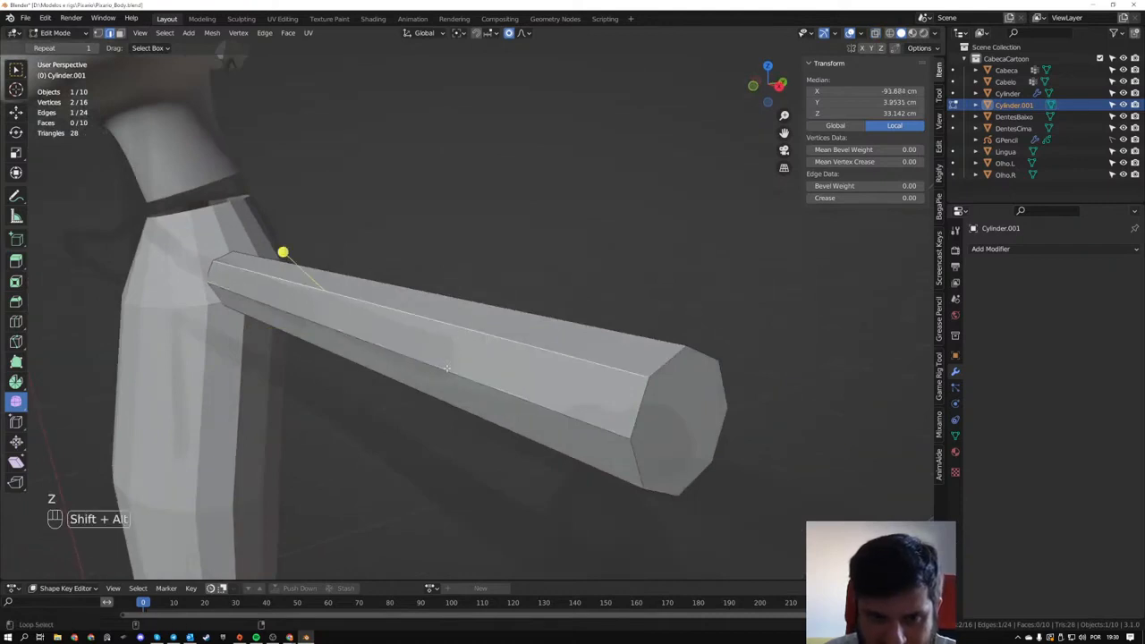
left_click(462, 326, "alt+shift")
left_click(461, 379)
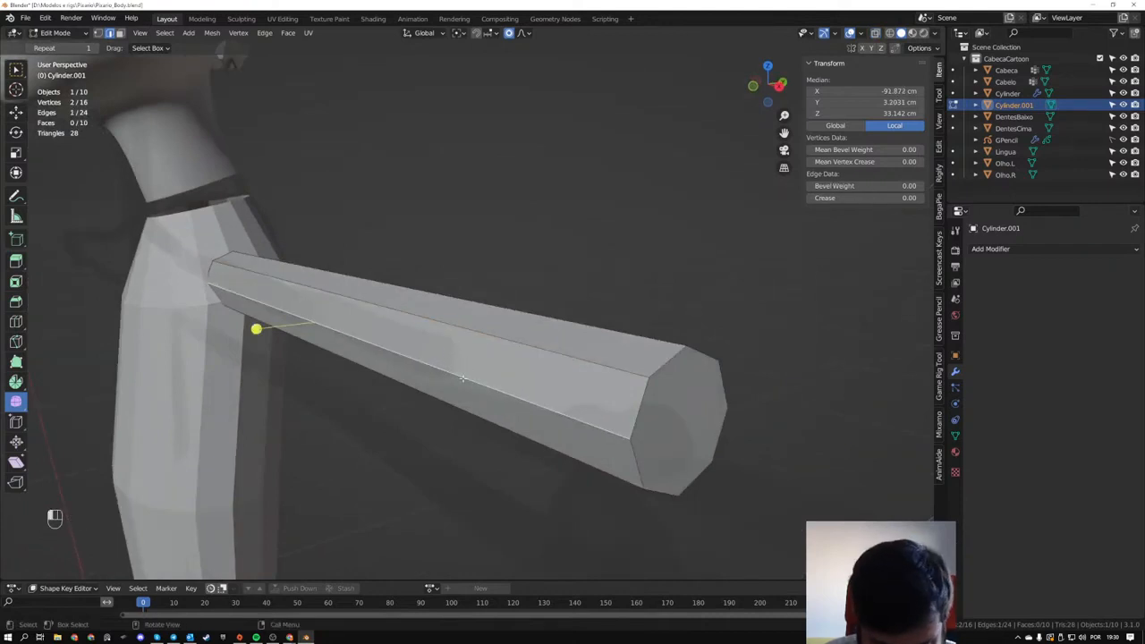
left_click(166, 34)
mouse_move(205, 222)
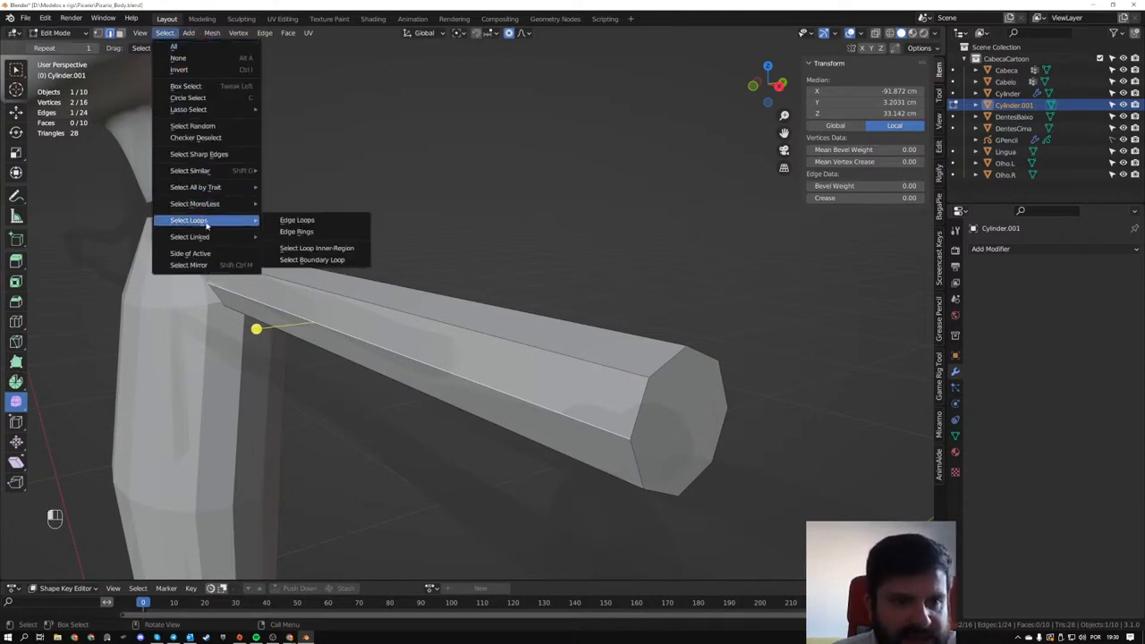
left_click(292, 232)
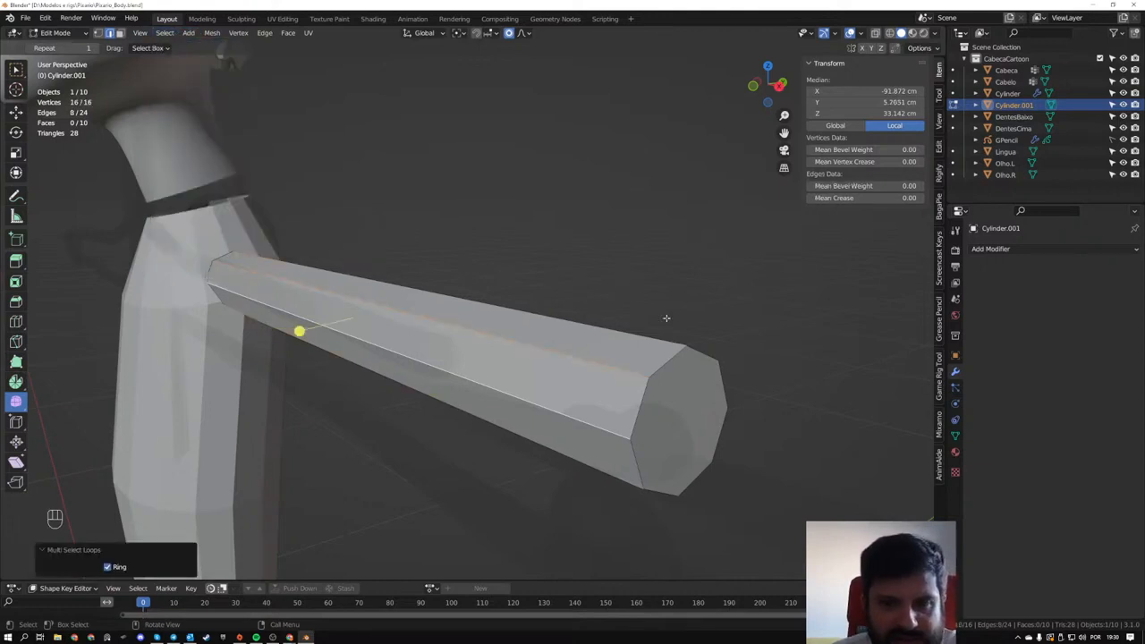
middle_click_drag(665, 318, 139, 284)
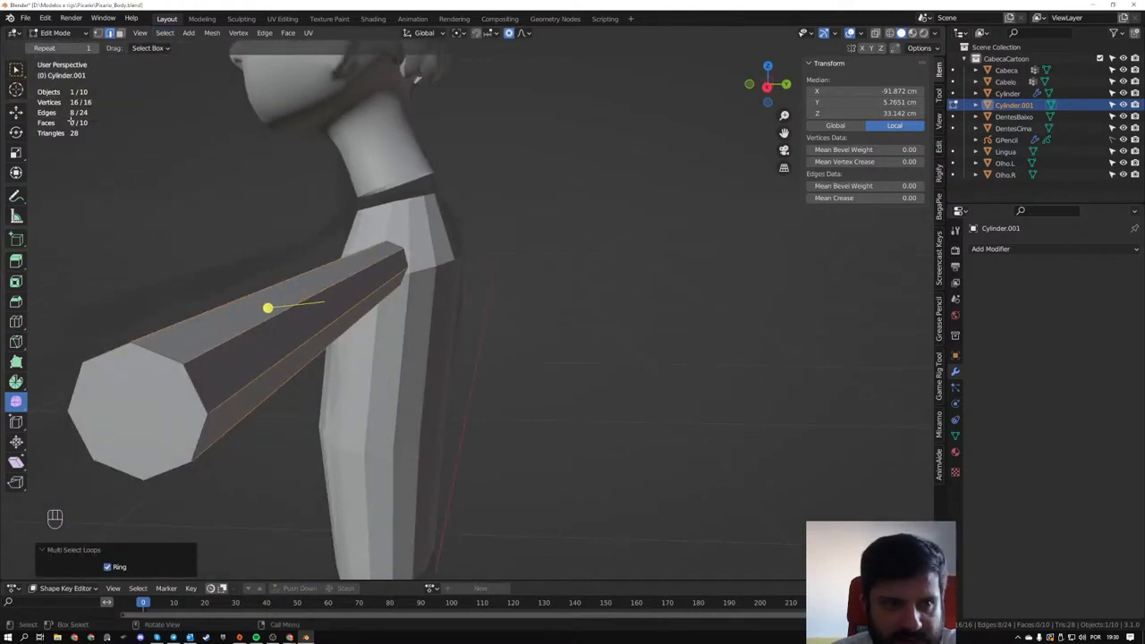
middle_click_drag(267, 307, 292, 332)
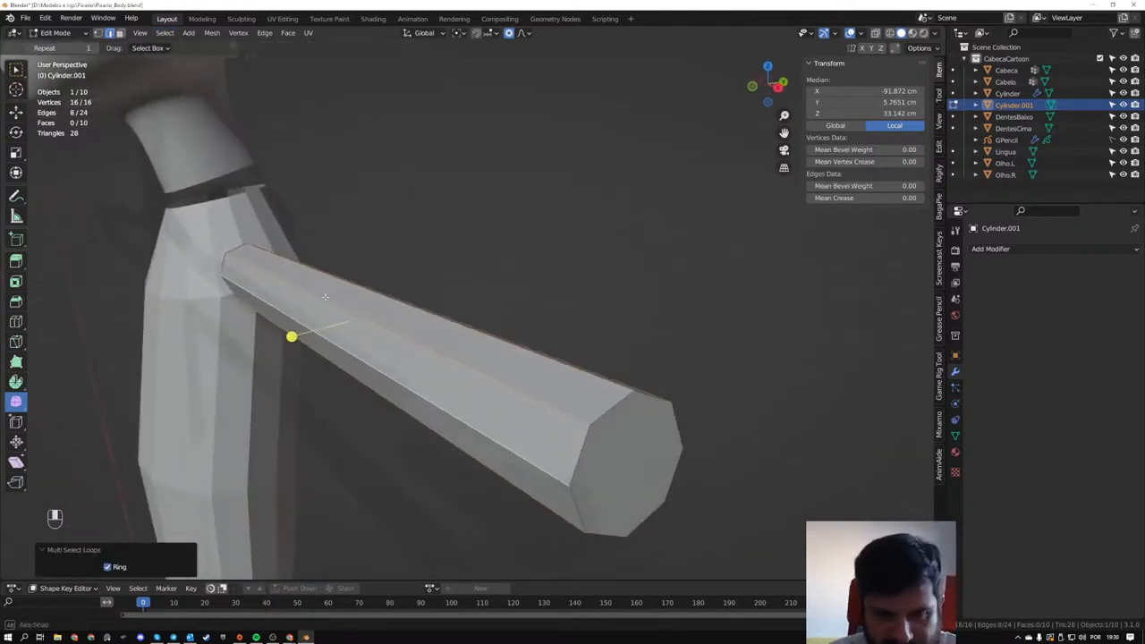
- Try bevelling all the lengthwise edges of the arm cylinder by about 4.98 mm with one segment, and undo it
key("ctrl+b")
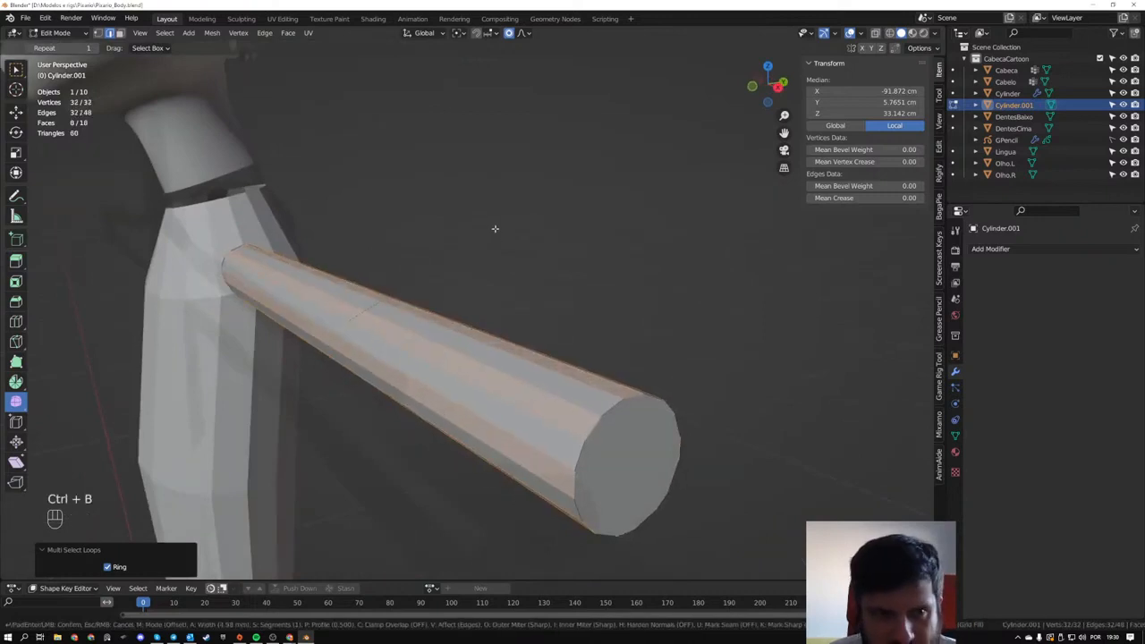
left_click(495, 229)
middle_click_drag(264, 162, 136, 115)
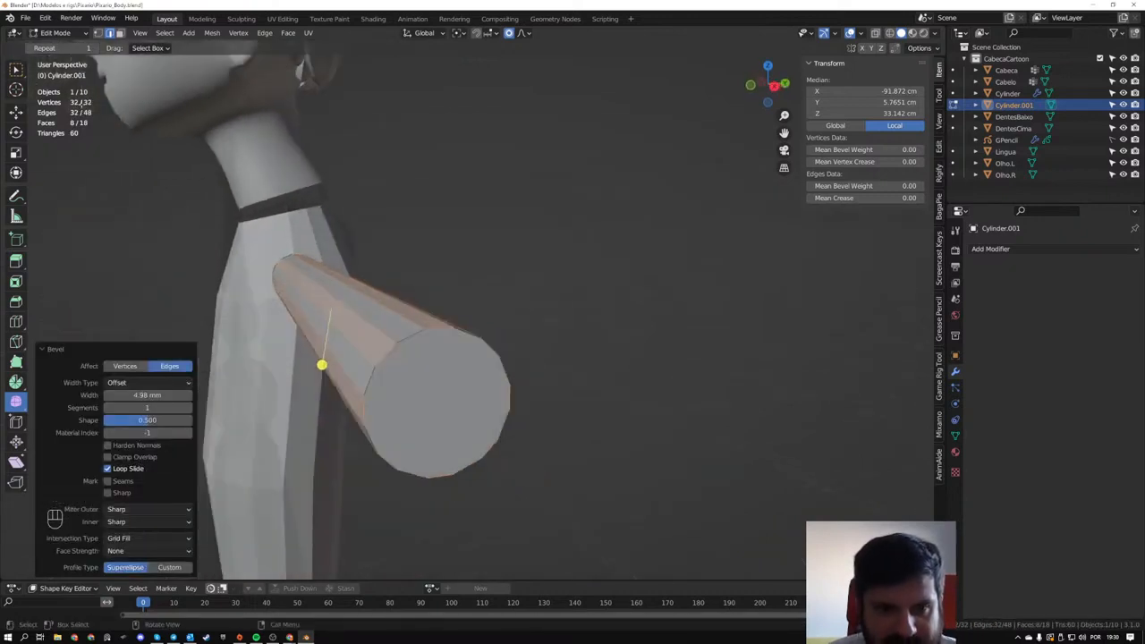
middle_click_drag(340, 247, 286, 257)
key("ctrl+z")
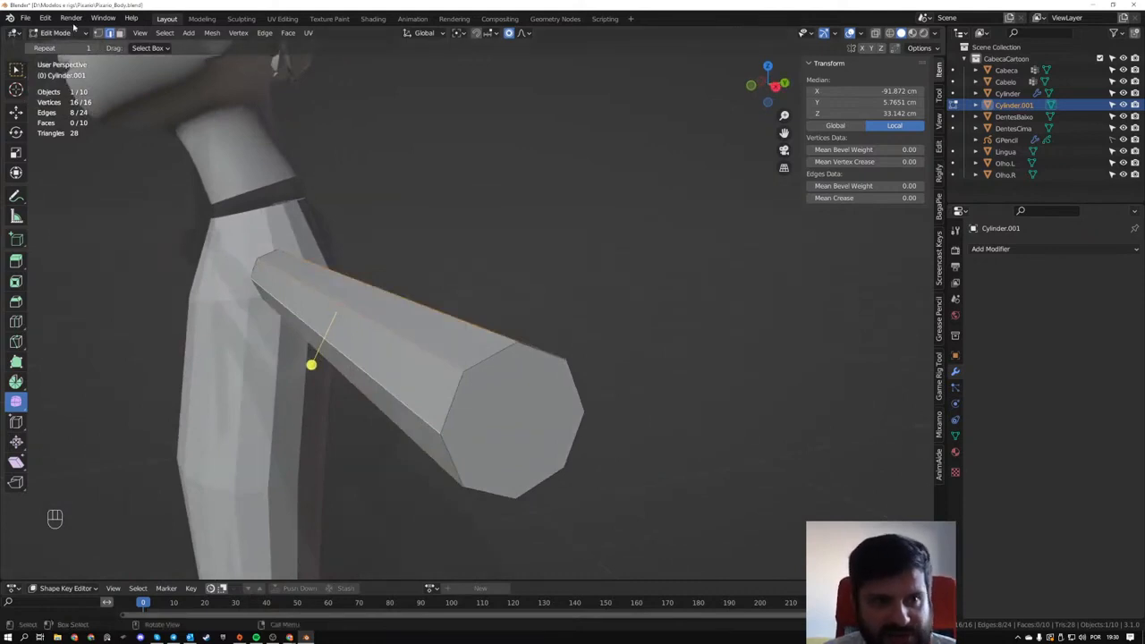
- Checker-deselect every other lengthwise edge and bevel the remaining ones by about 6.26 mm with one segment
left_click(165, 35)
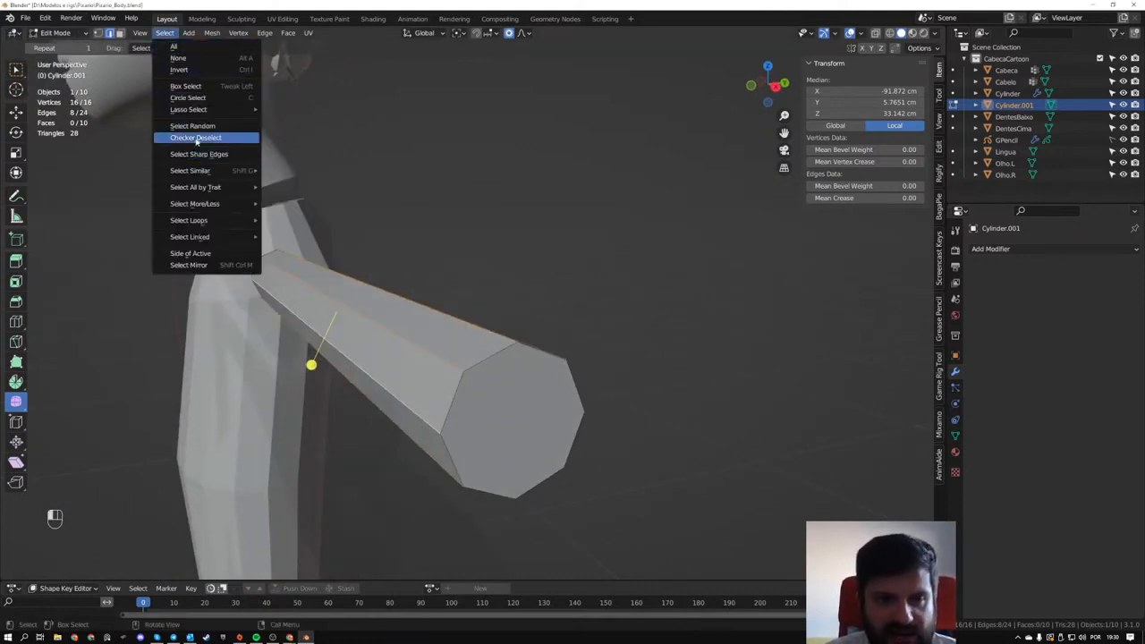
left_click(196, 138)
middle_click_drag(421, 206, 254, 127)
middle_click_drag(399, 169, 344, 368)
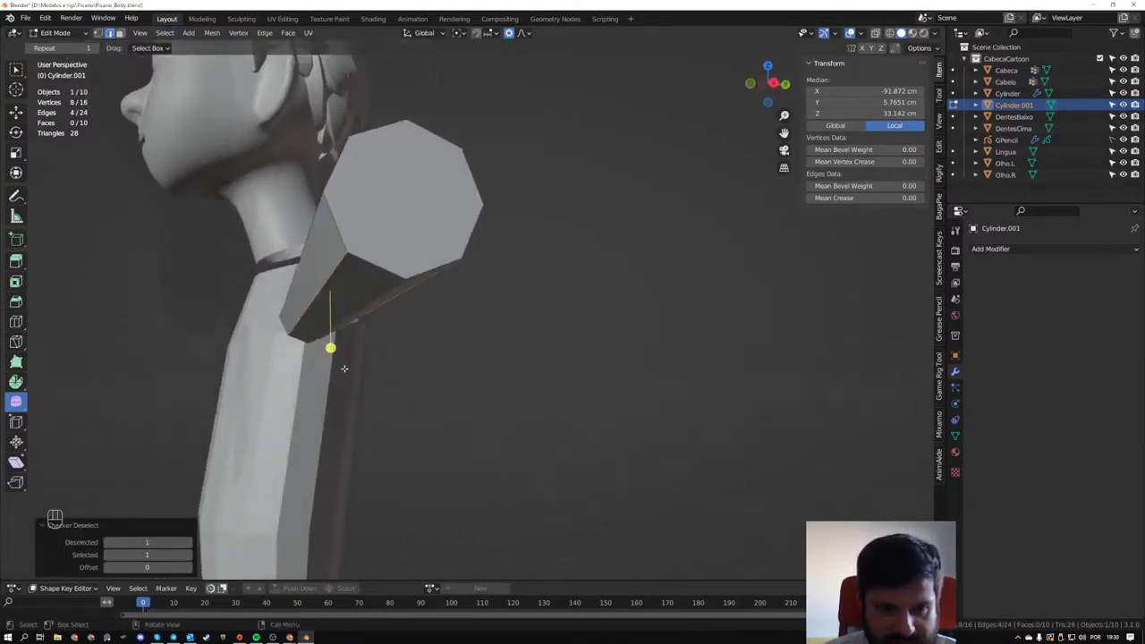
middle_click_drag(413, 287, 439, 316)
key("ctrl+b")
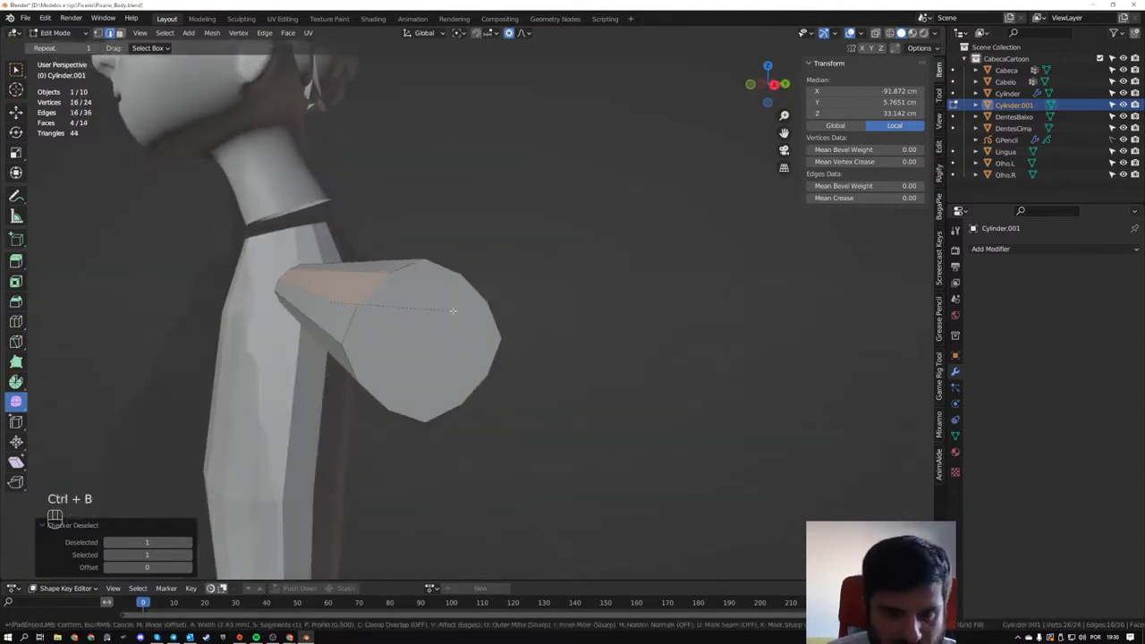
left_click(451, 311)
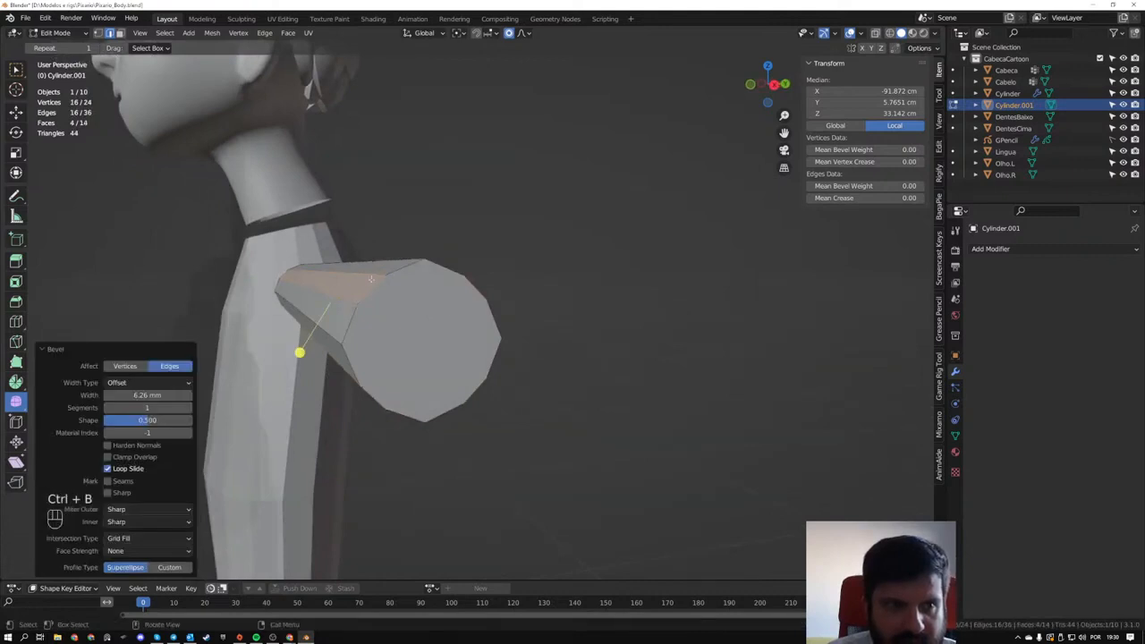
- Select the bevelled cylinder's lengthwise edges in X-ray, and undo back to the unbevelled eight-sided arm mesh
middle_click_drag(381, 277, 460, 271)
left_click_drag(452, 195, 486, 526)
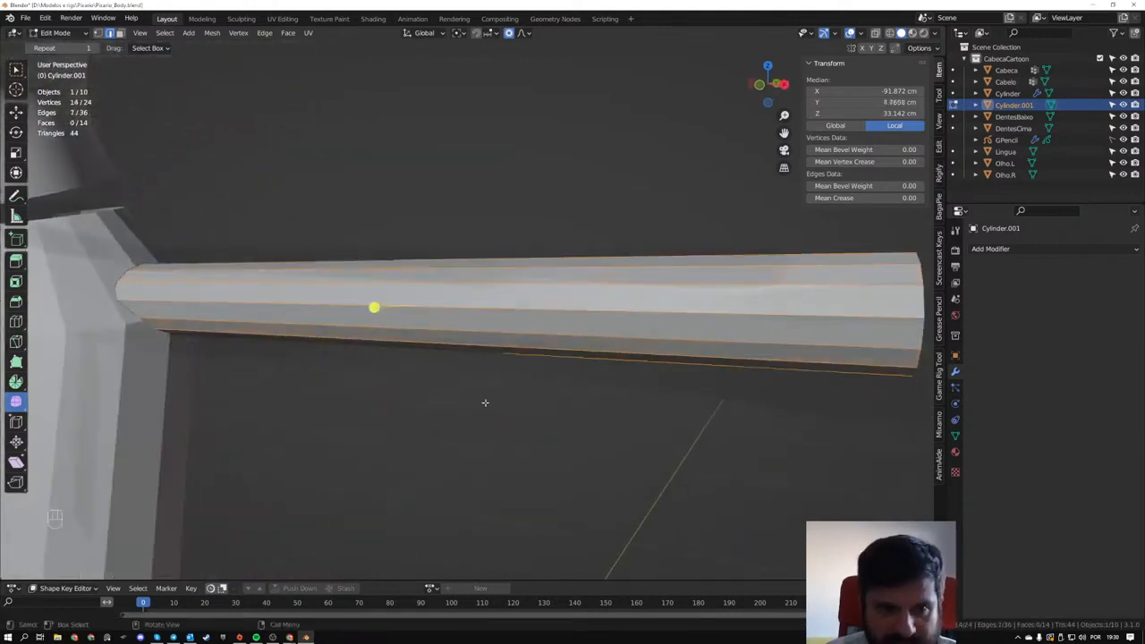
middle_click_drag(486, 402, 251, 297)
key("a")
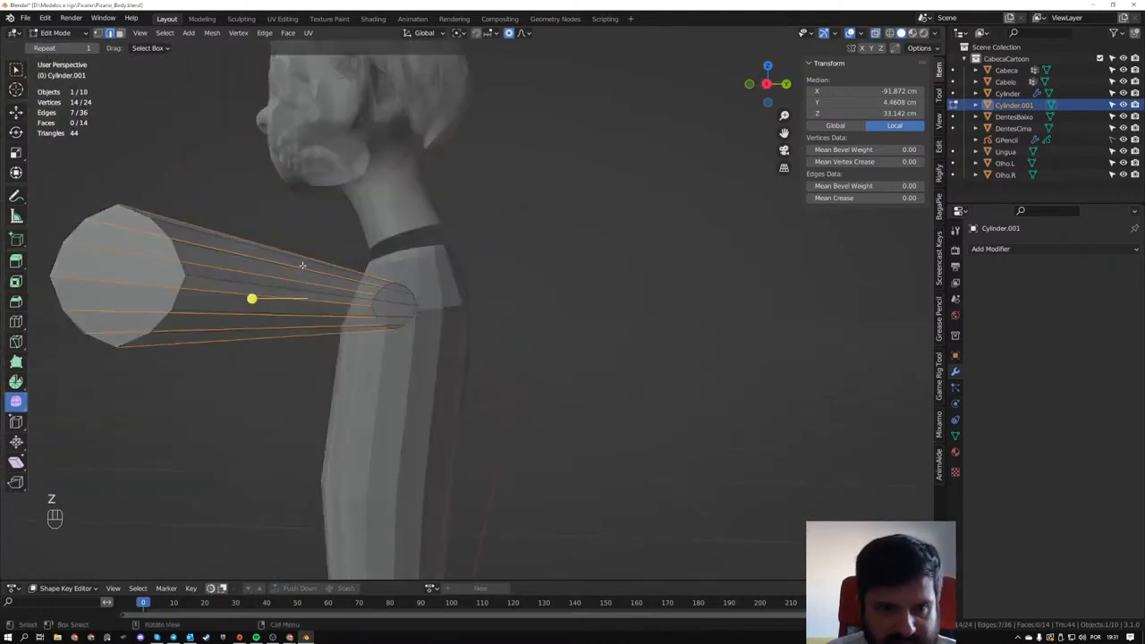
key("alt+z")
middle_click_drag(304, 263, 340, 249)
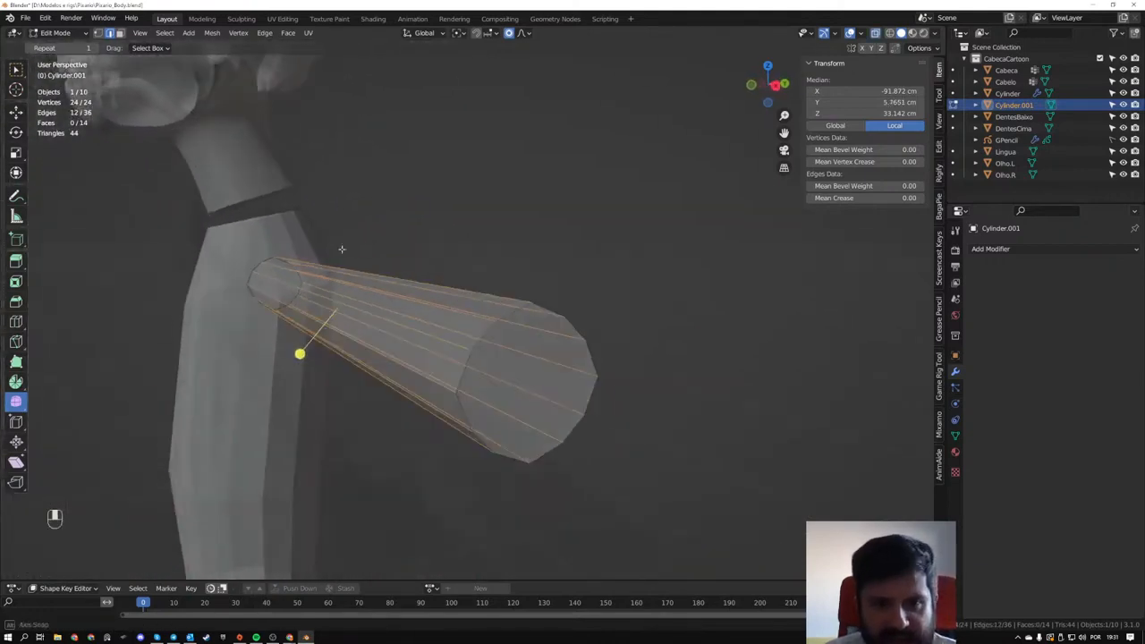
key("ctrl+z")
key("ctrl+z")
key("ctrl+z")
key("ctrl+z")
key("ctrl+z")
key("ctrl+z")
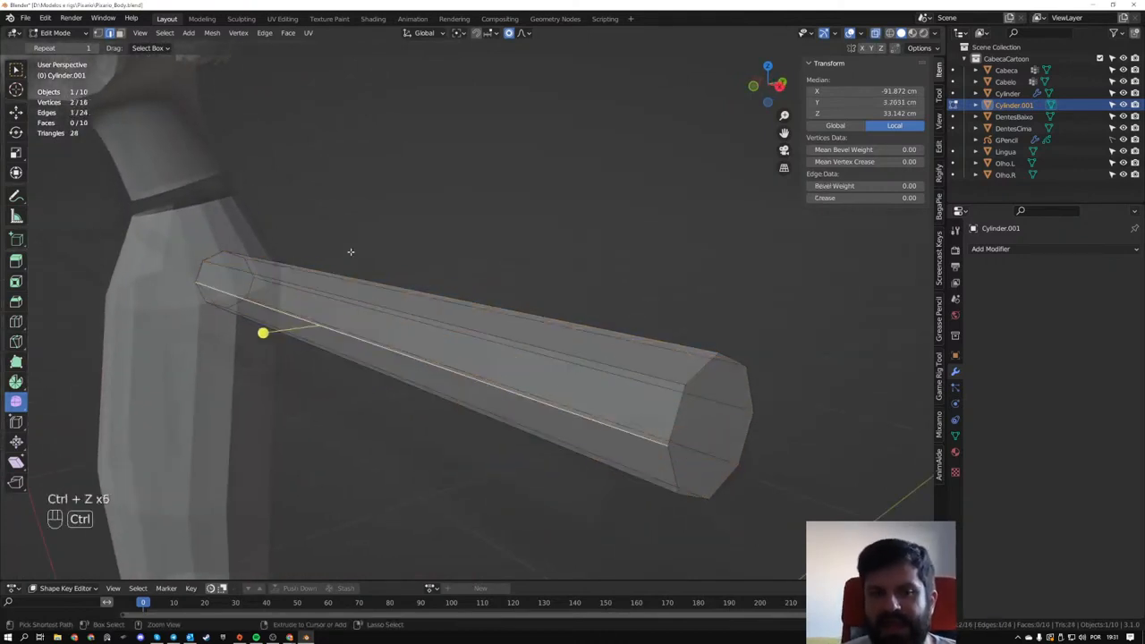
key("ctrl+z")
middle_click_drag(351, 252, 467, 322)
key("Tab")
scroll(529, 321, "up", 3)
key("Tab")
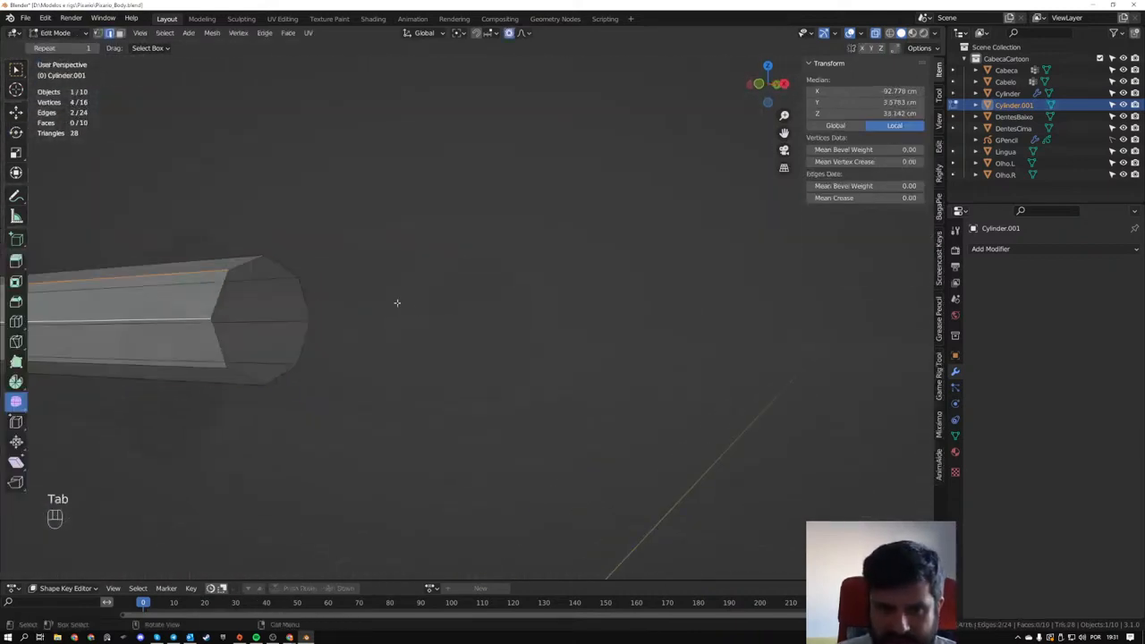
middle_click_drag(266, 286, 335, 424)
key("Tab")
scroll(349, 418, "down", 3)
key("Tab")
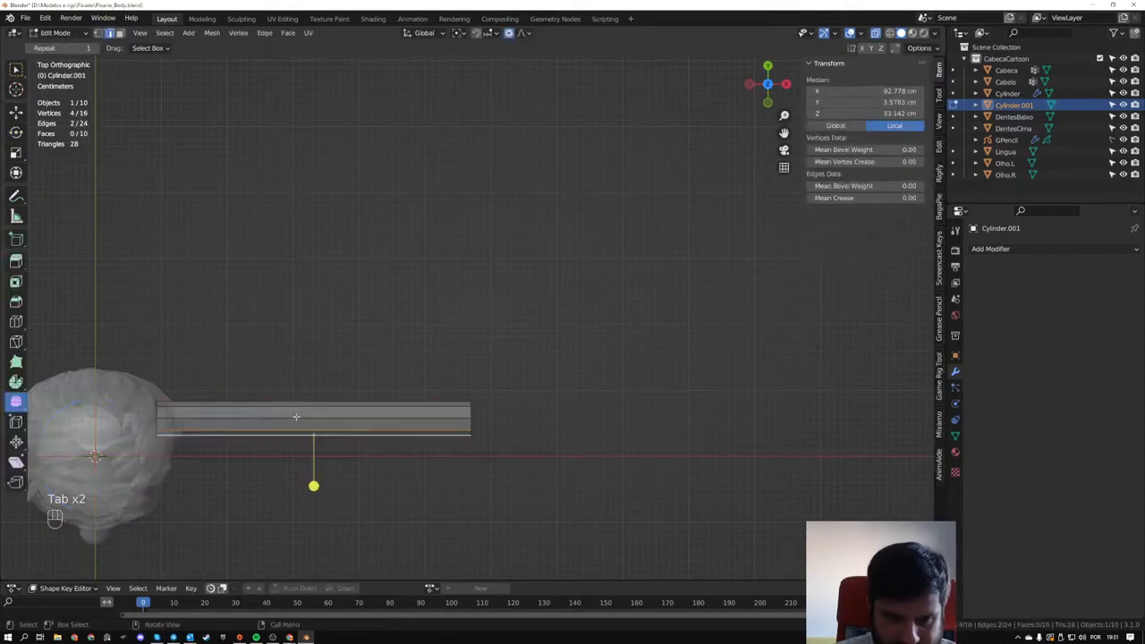
key("Tab")
key("Tab")
- Select all vertices of the arm cylinder in top view and duplicate the mesh about 38.4 cm along X and 6.9 cm along Y
left_click(285, 356)
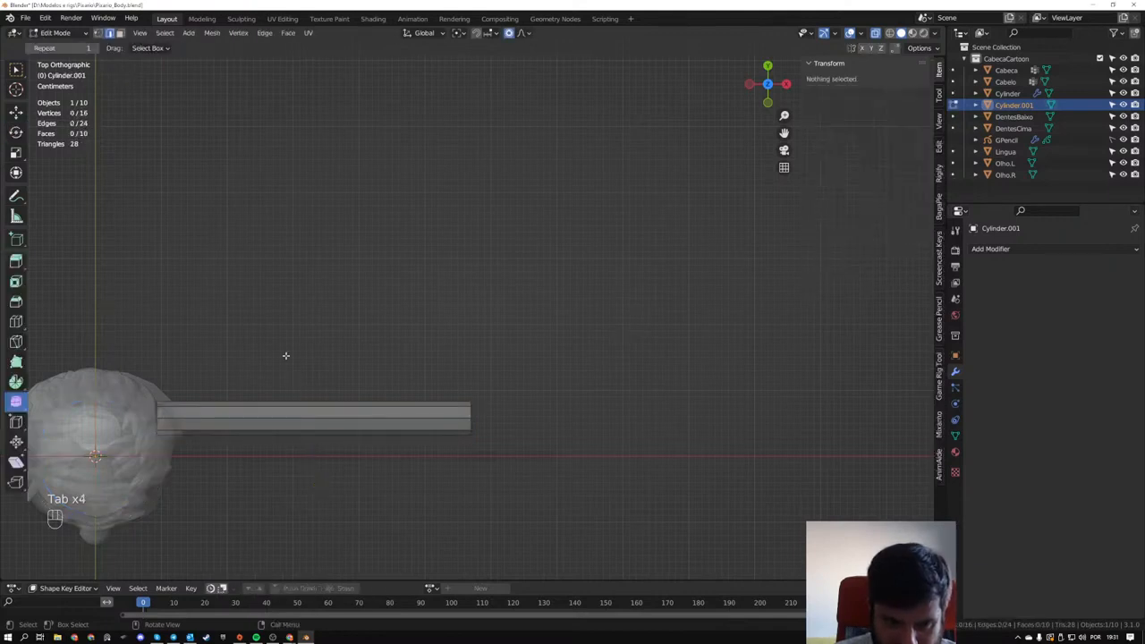
key("alt+z")
key("alt+z")
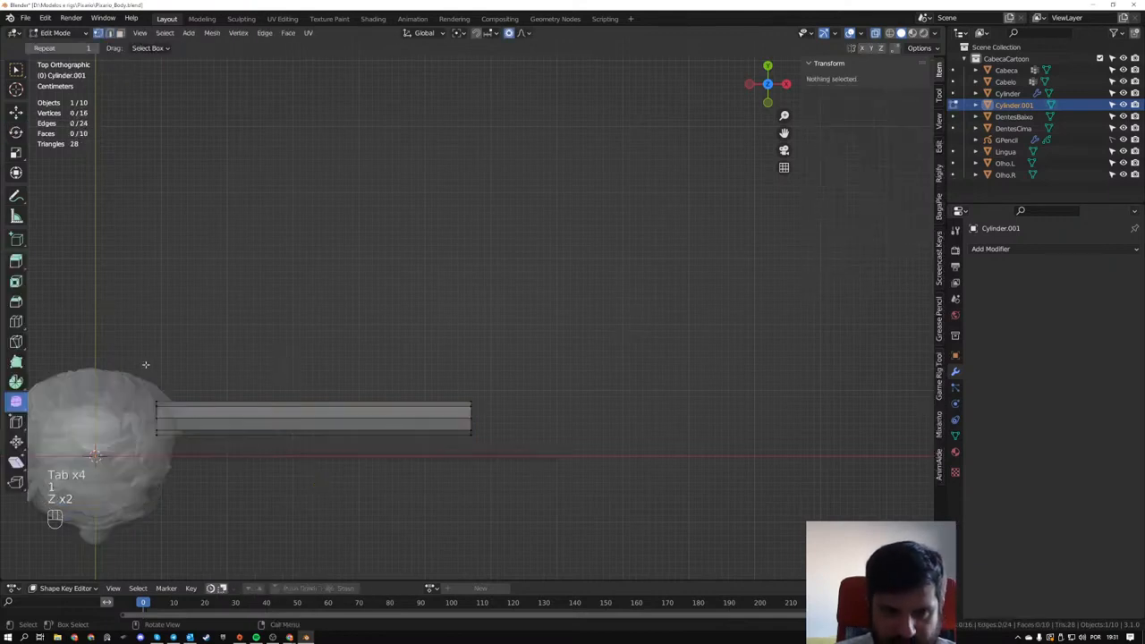
left_click_drag(146, 365, 590, 515)
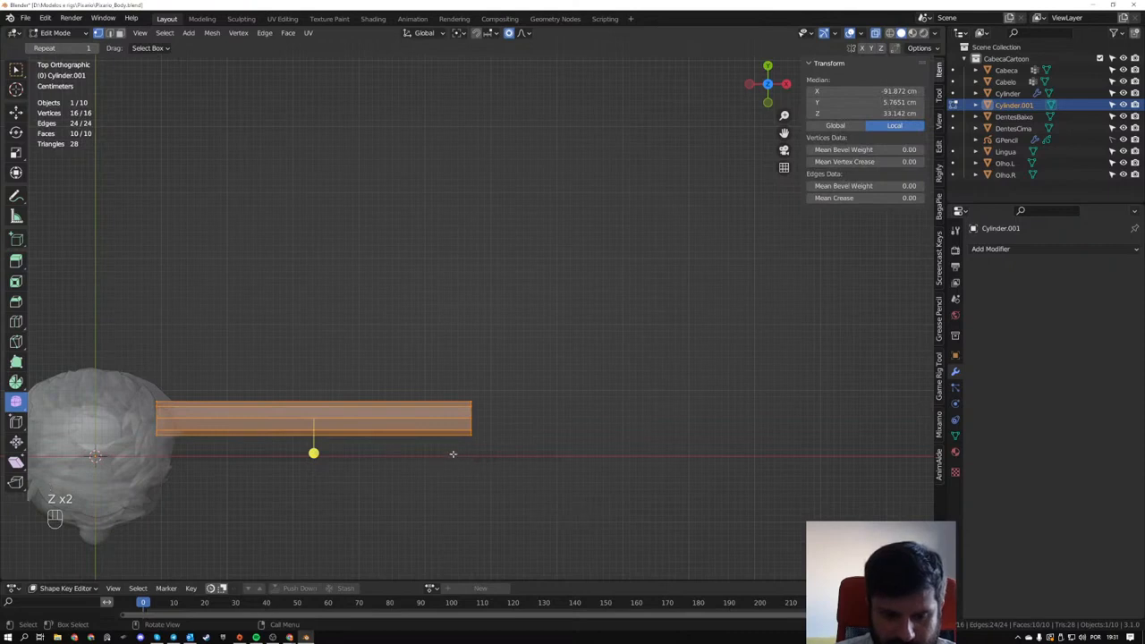
scroll(442, 447, "up", 2)
key("shift+d")
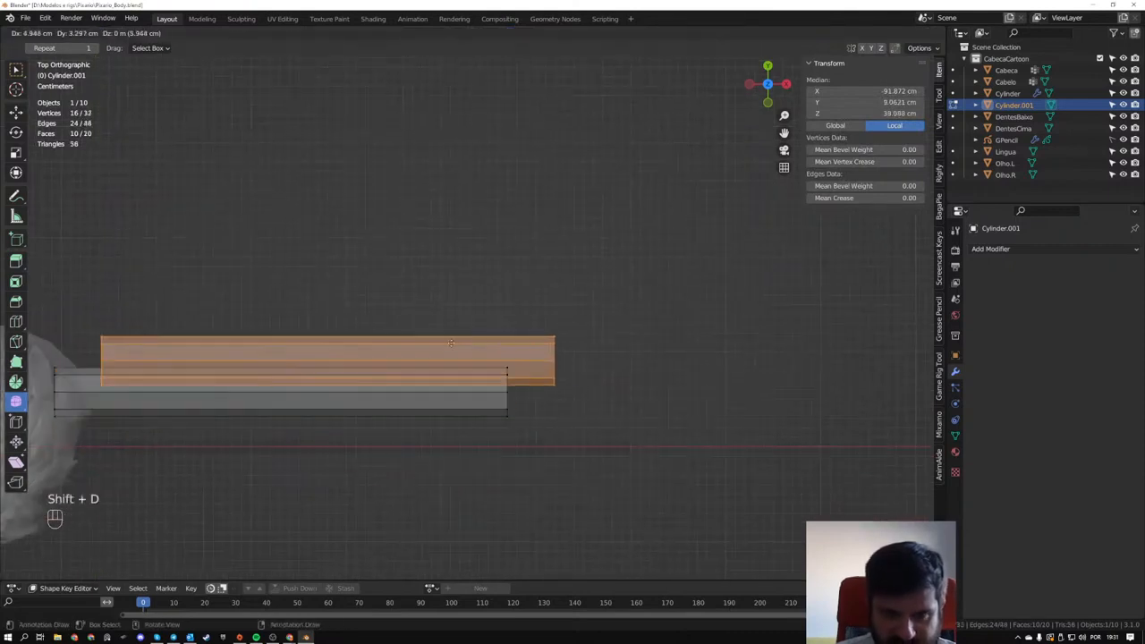
left_click(767, 310)
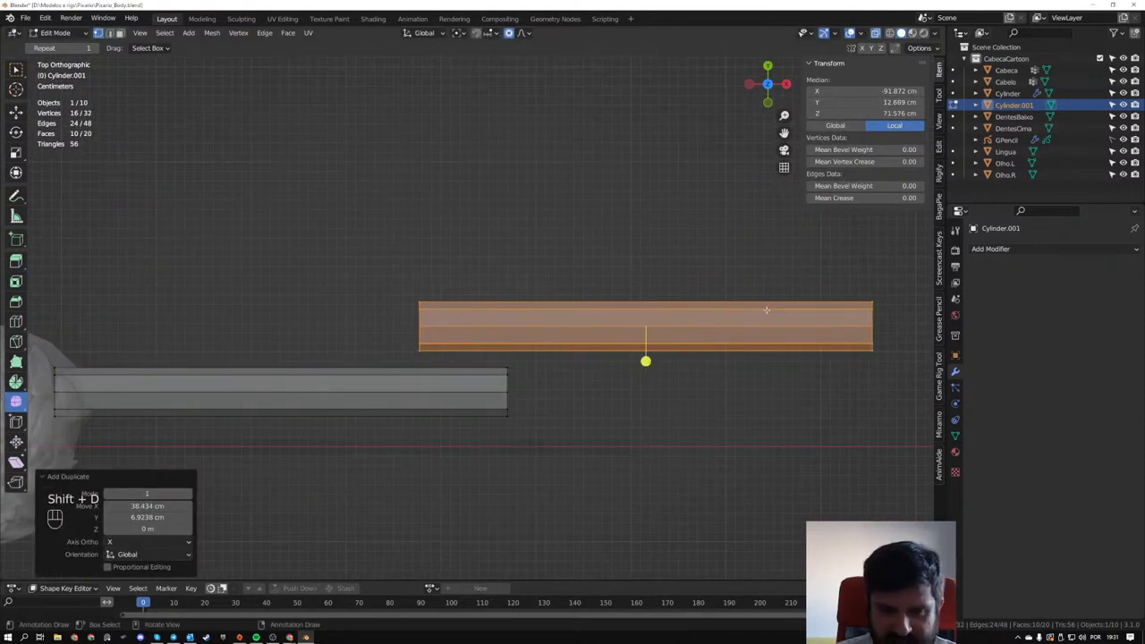
- Scale the duplicated cylinder along X to about 0.119 of its length
key("s")
key("x")
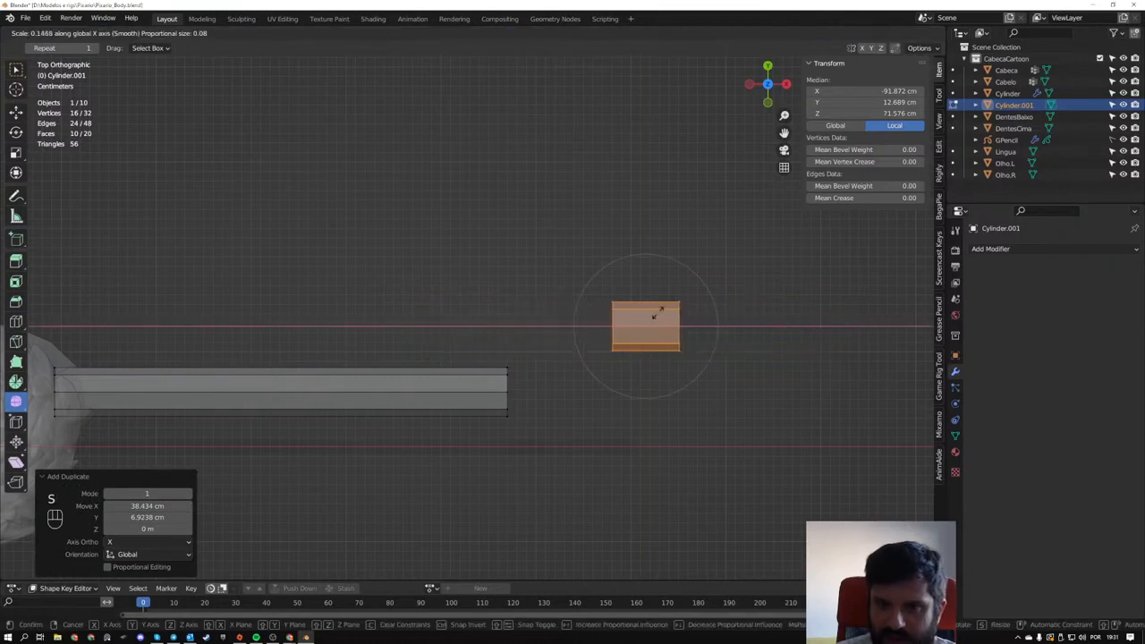
left_click(651, 314)
middle_click_drag(651, 315, 414, 335)
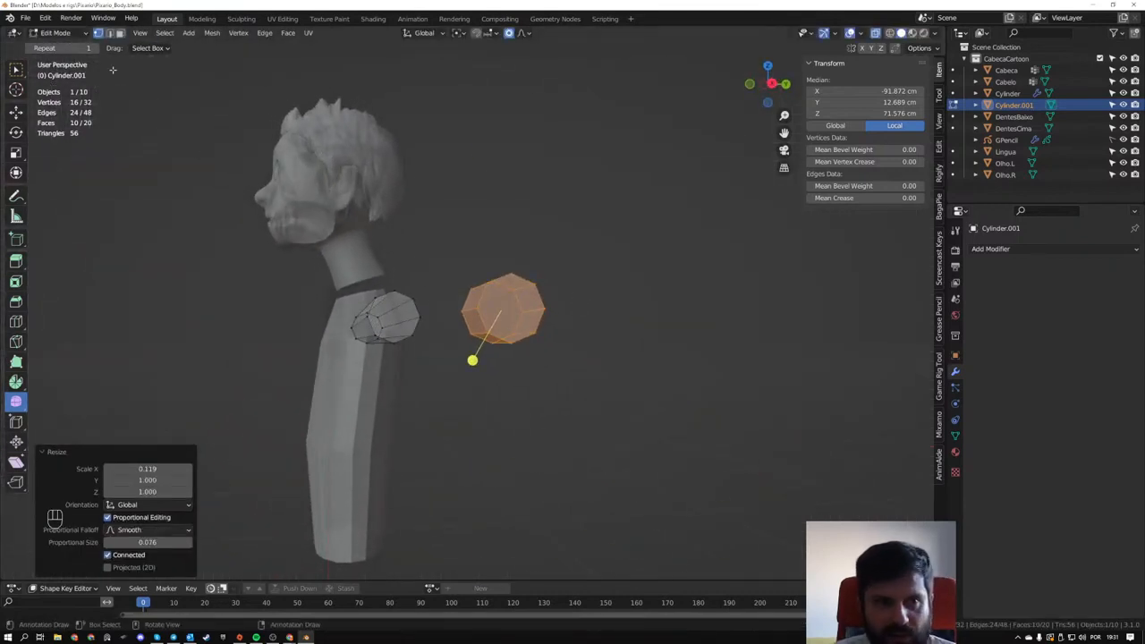
- Thin the shortened duplicate with Shrink/Fatten by about -2.49 cm
middle_click_drag(357, 314, 785, 416)
key("Tab")
key("Tab")
key("alt+s")
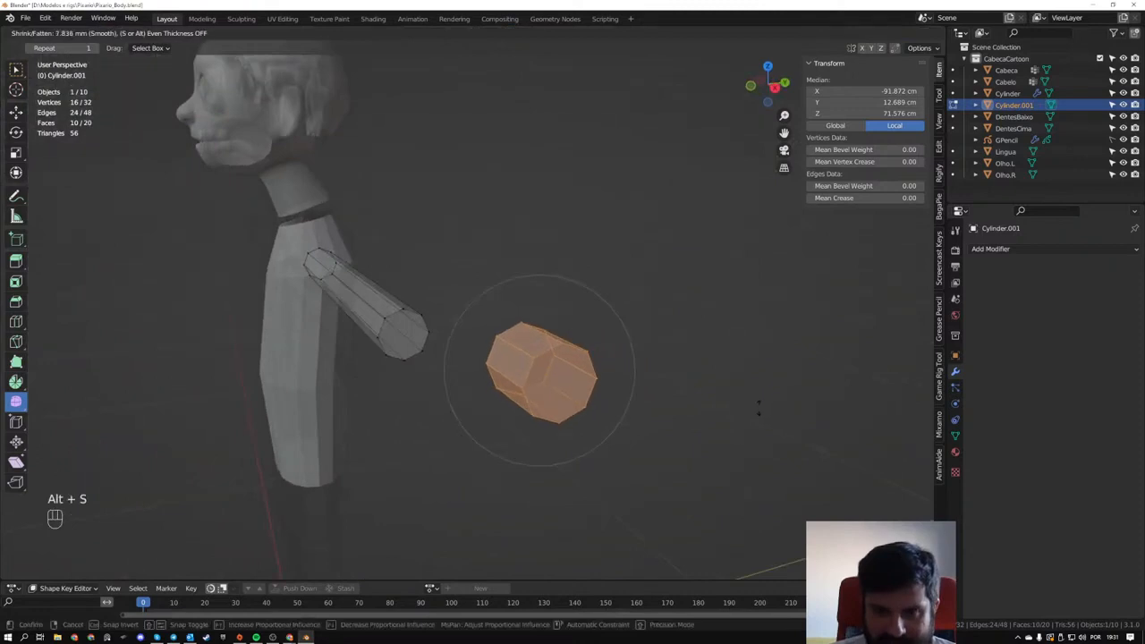
left_click(770, 429)
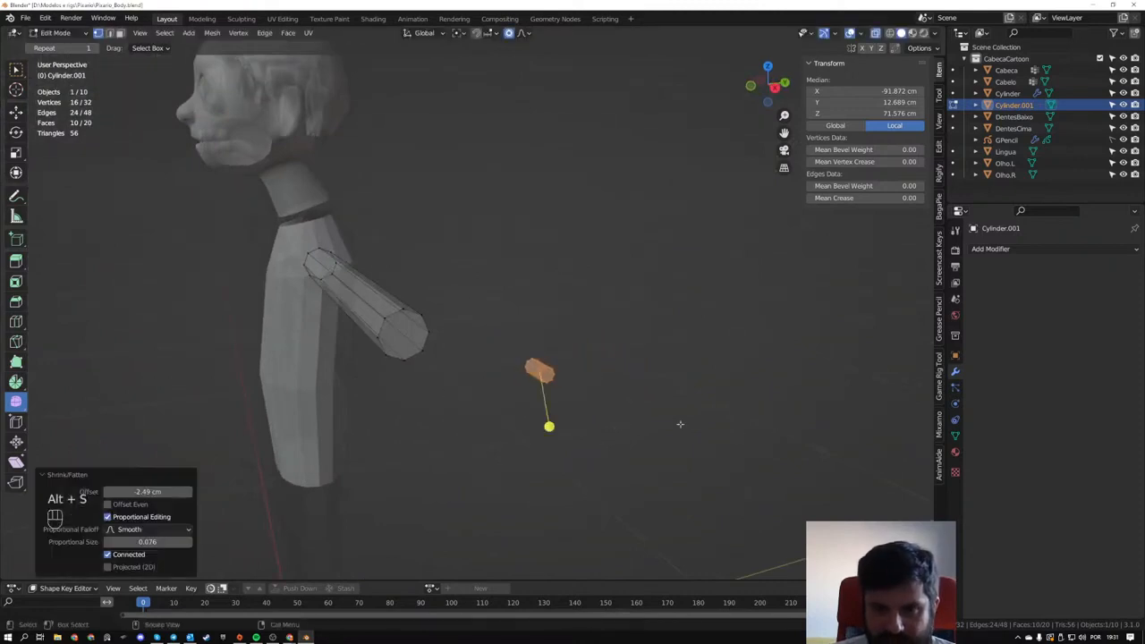
- In top view, move the small cylinder about -10.33 cm along X and -4.25 cm along Y towards the arm's end
middle_click_drag(679, 424, 662, 507)
scroll(626, 405, "up", 1)
key("g")
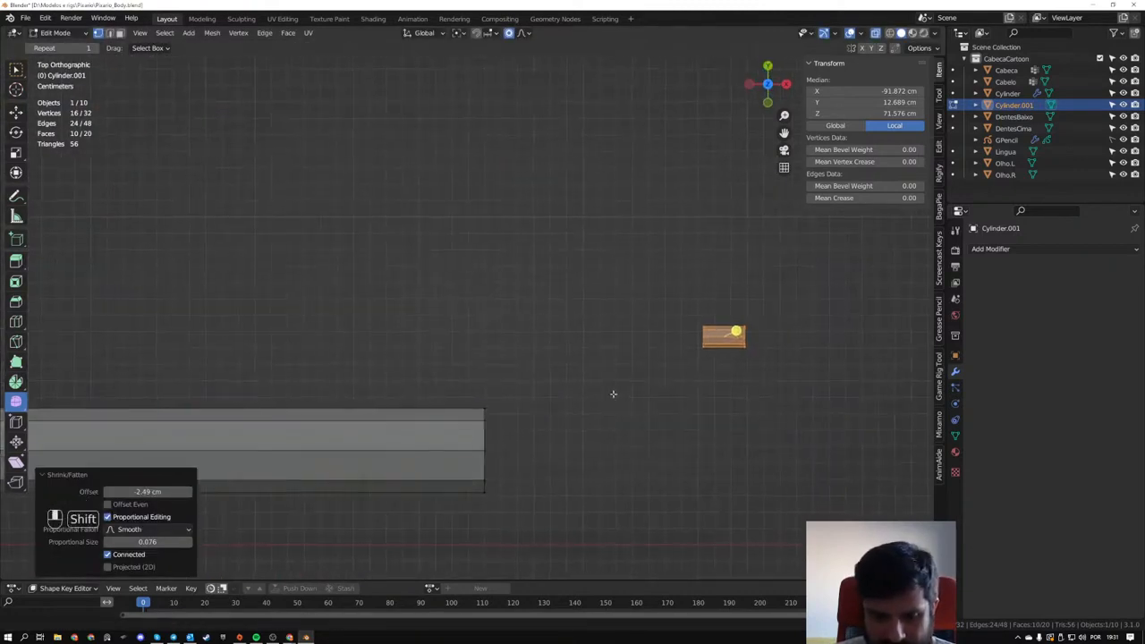
left_click(431, 457)
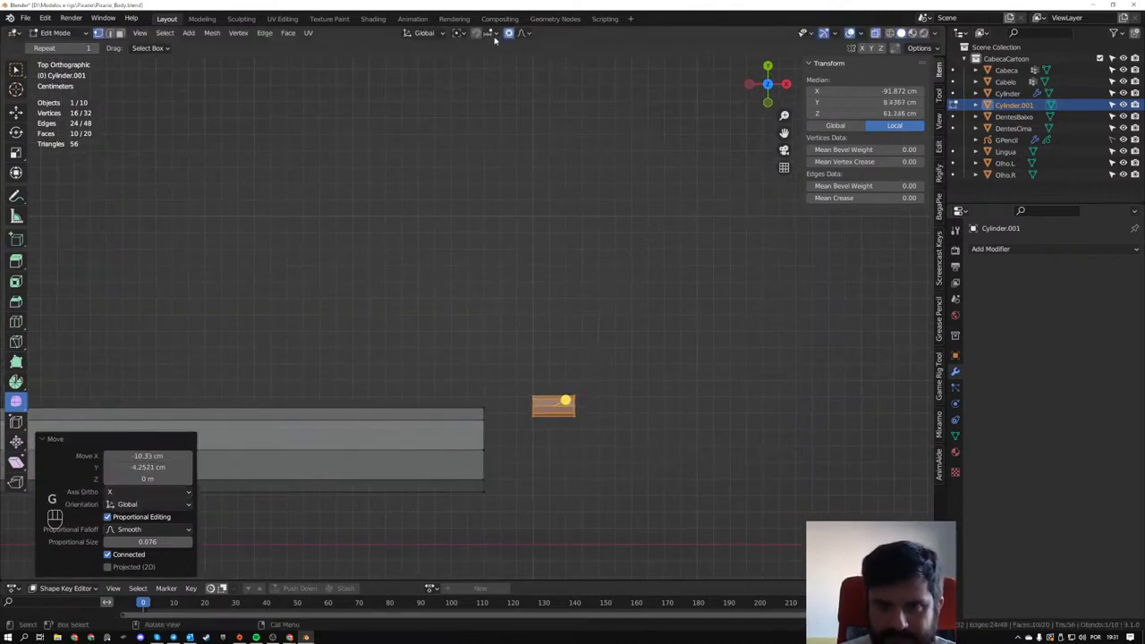
- With proportional editing off, scale the small cylinder uniformly by about 1.33 and stretch it along X by about 1.78
key("s")
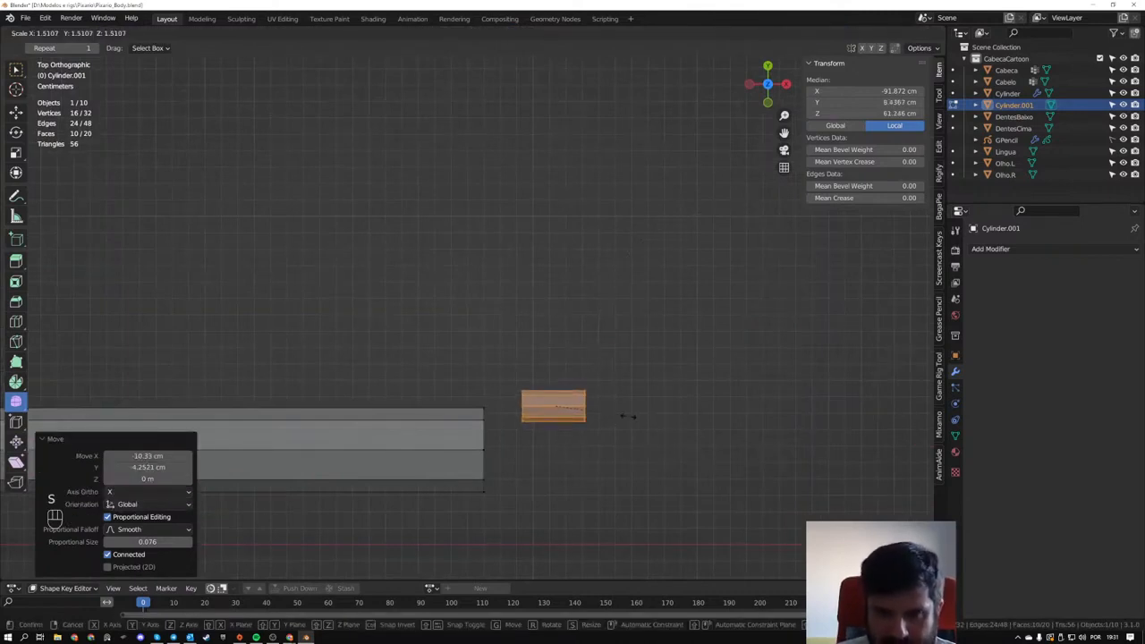
left_click(616, 414)
key("s")
key("x")
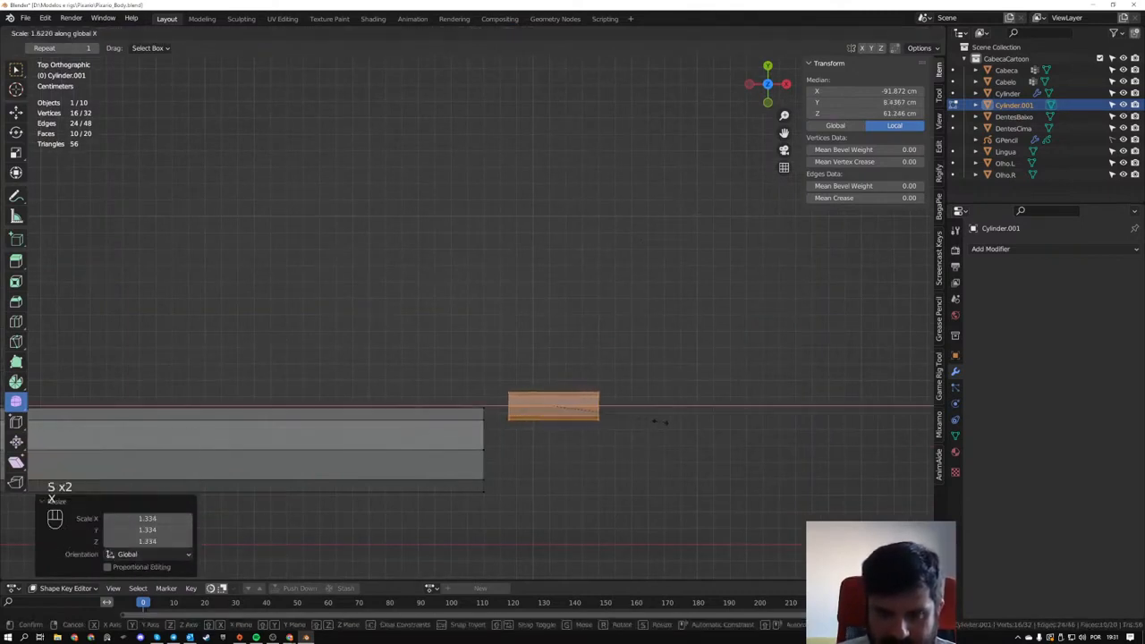
left_click(671, 422)
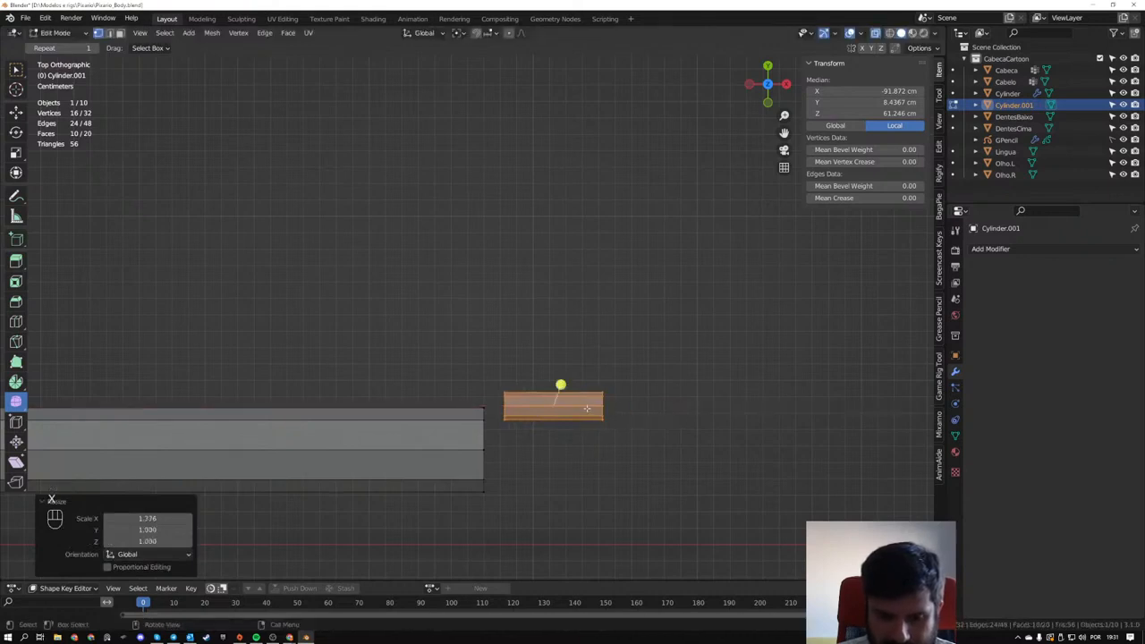
- Move the small cylinder about 2.18 cm along X, away from the arm's end
middle_click_drag(586, 408, 510, 311)
key("g")
key("x")
left_click(507, 340)
middle_click_drag(550, 352, 481, 301, "shift")
scroll(477, 305, "up", 2)
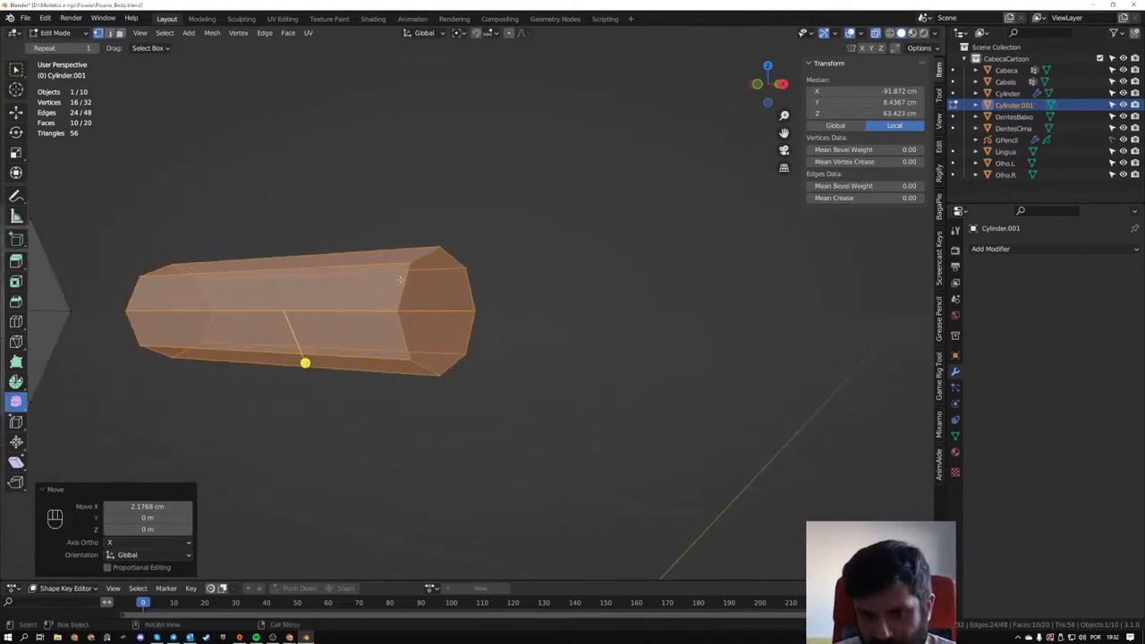
- Turn off X-ray and connect the front and back vertices of the small cylinder's outer end cap with an edge
key("alt+a")
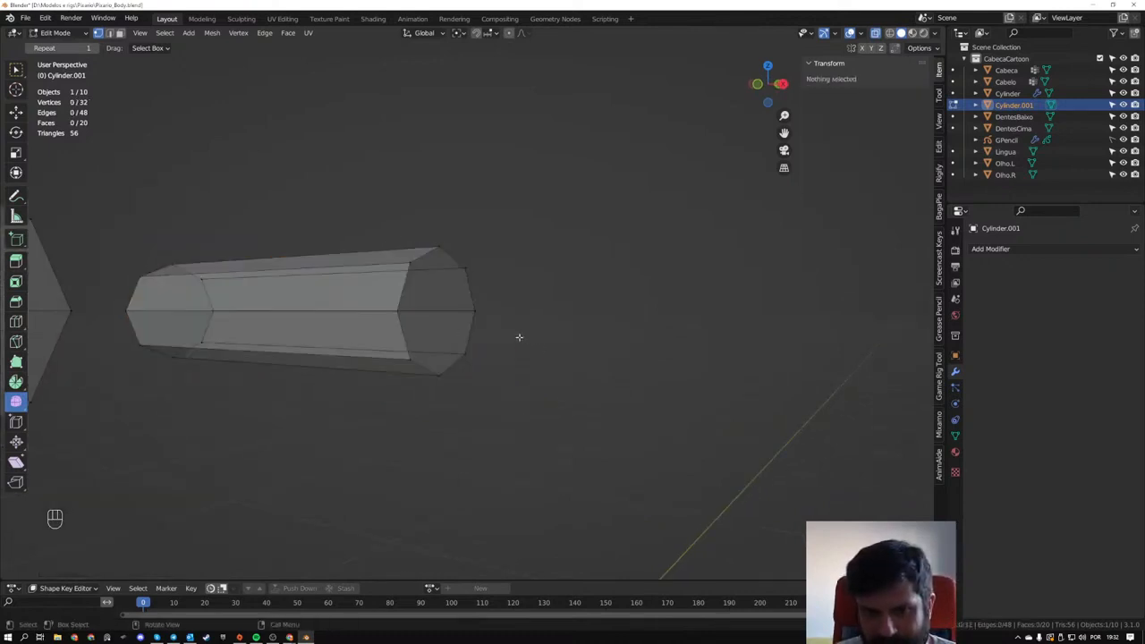
key("alt+z")
middle_click_drag(518, 337, 501, 355)
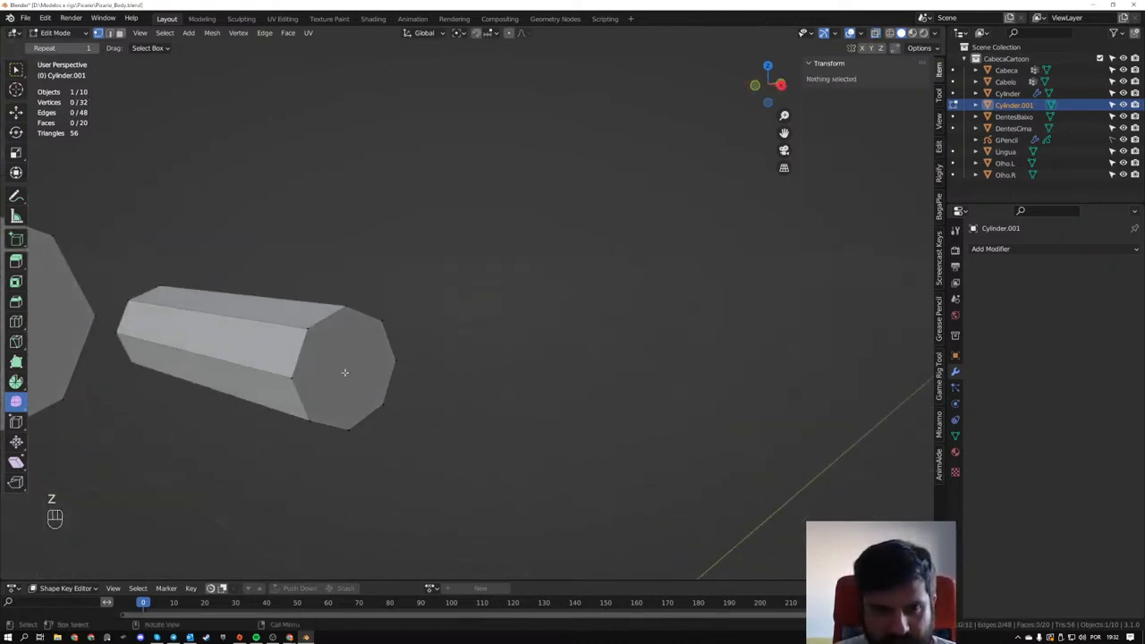
middle_click_drag(355, 370, 406, 340)
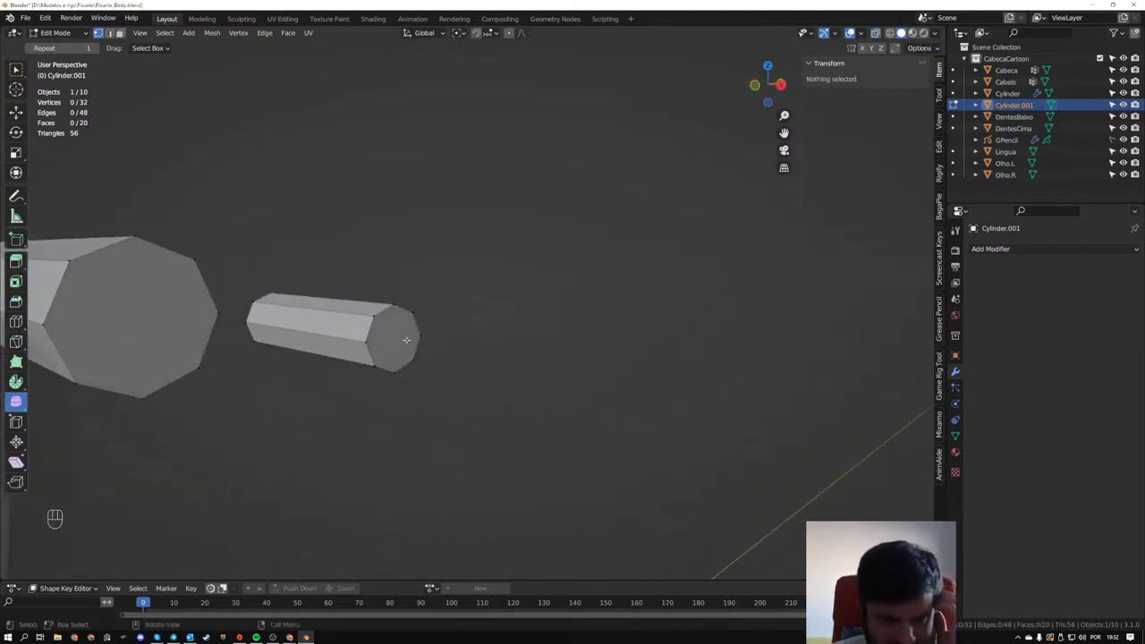
scroll(406, 339, "up", 2)
left_click(317, 369)
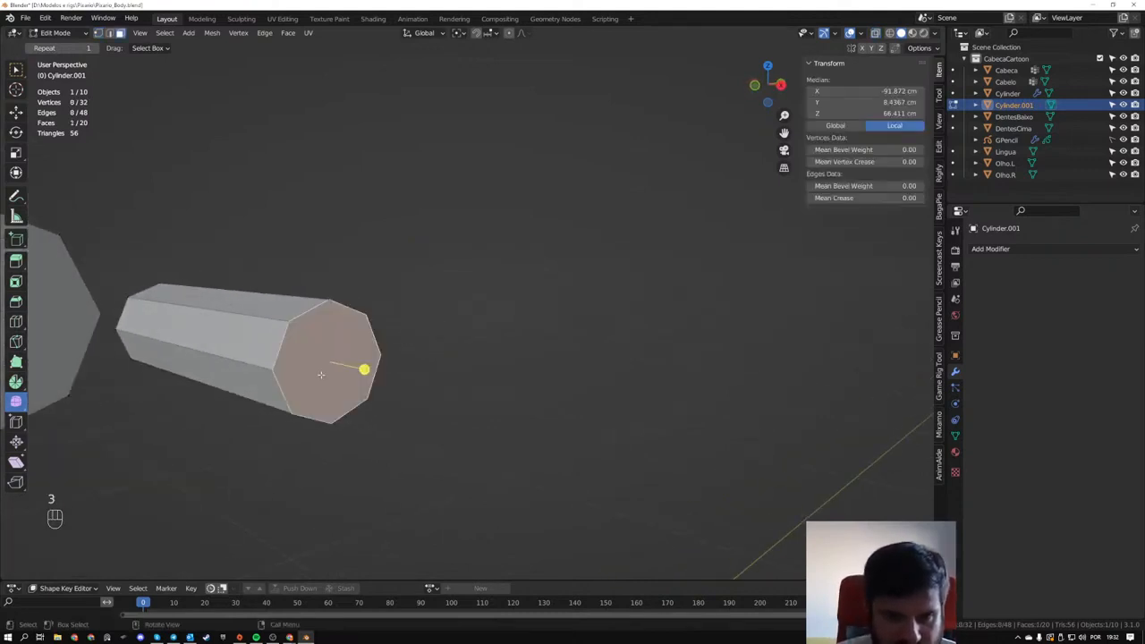
middle_click_drag(320, 375, 340, 373)
key("1")
left_click(358, 366)
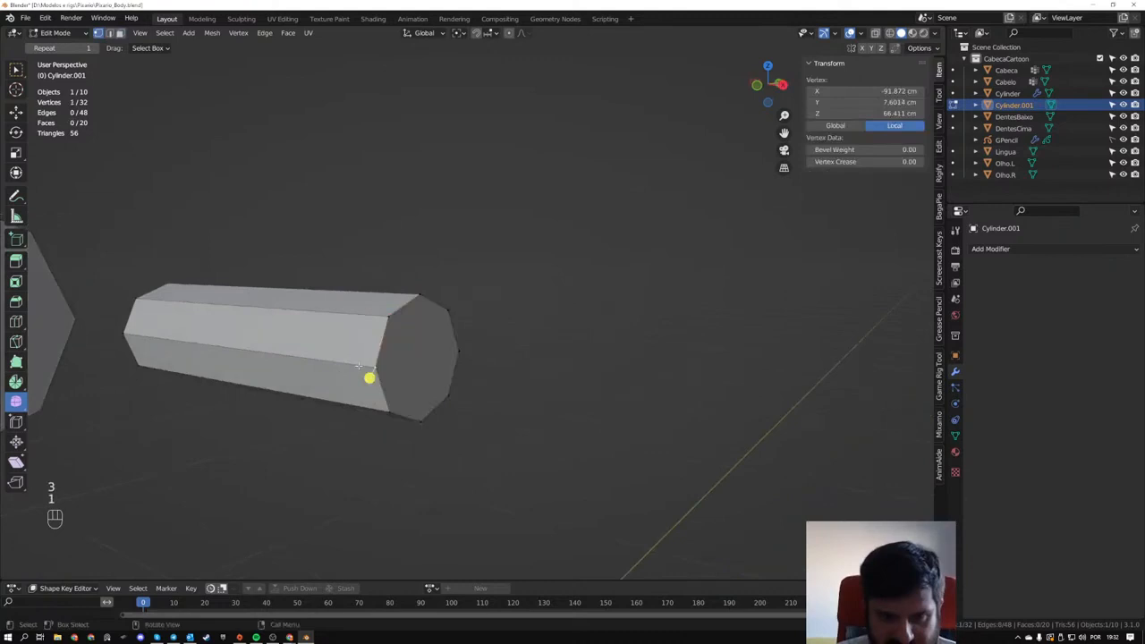
left_click(461, 351, "shift")
key("j")
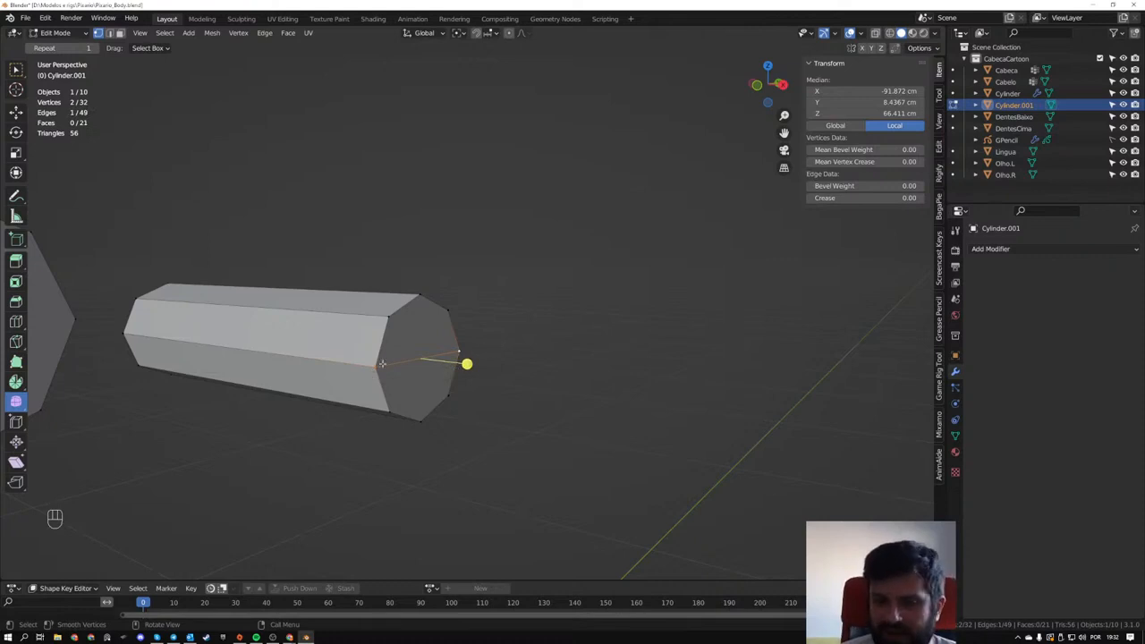
- Try connecting the end cap's top and bottom vertices across the horizontal edge, and undo the connection
left_click(417, 295)
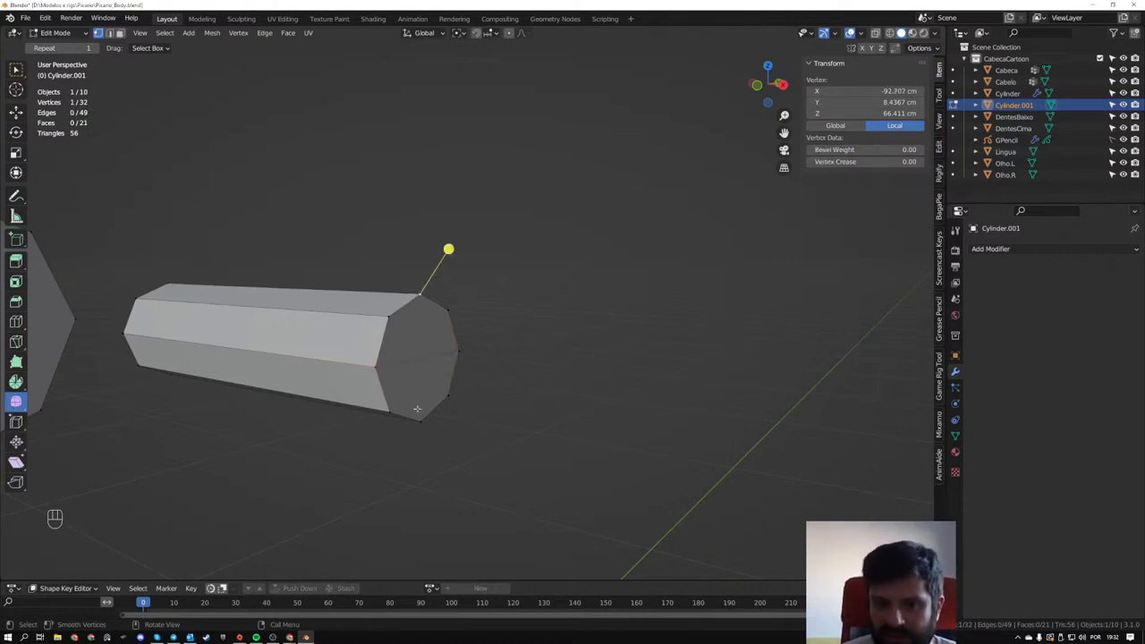
left_click(421, 420, "shift")
key("j")
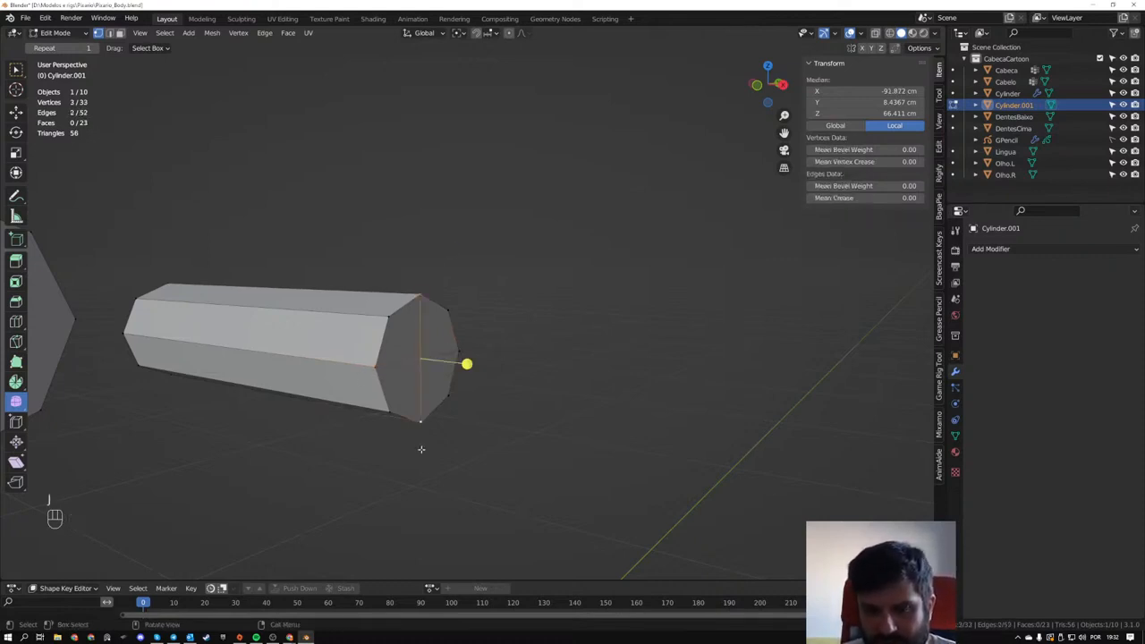
key("ctrl+z")
- Try joining the end cap's top and bottom vertices with a filled edge, test it by moving it, and undo the edge
middle_click_drag(421, 427, 494, 413, "shift")
key("f")
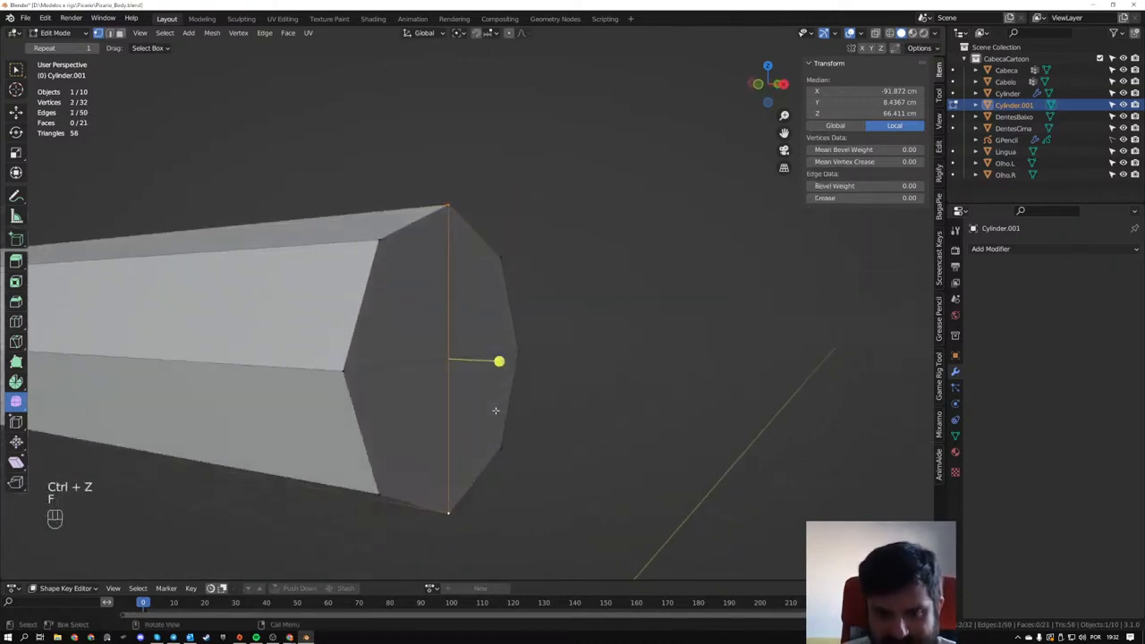
left_click(401, 360)
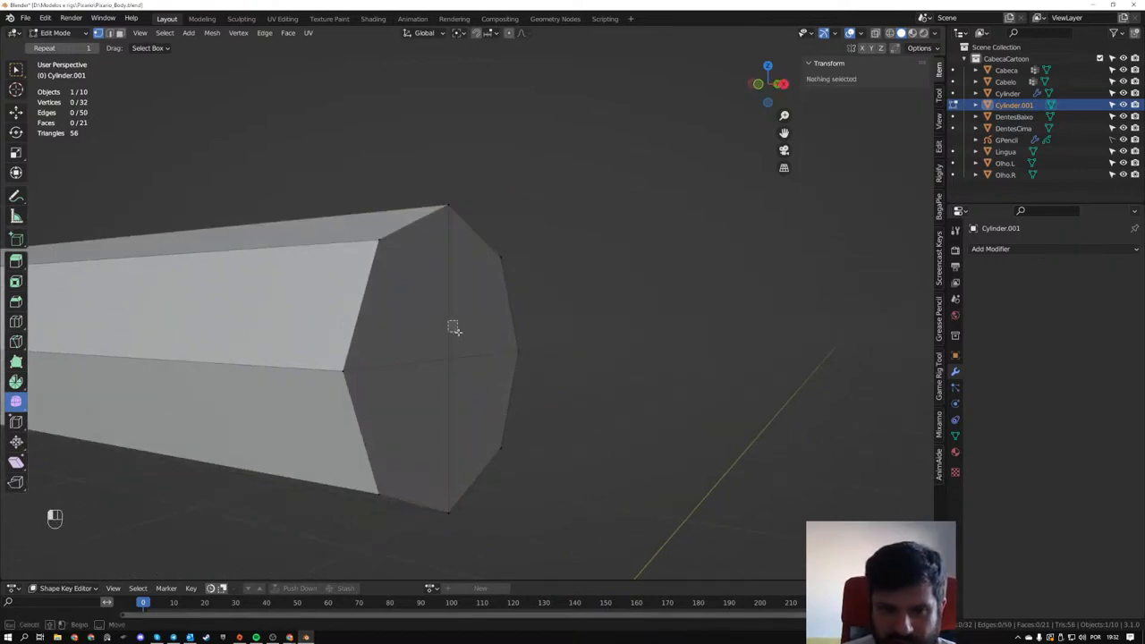
left_click(440, 318)
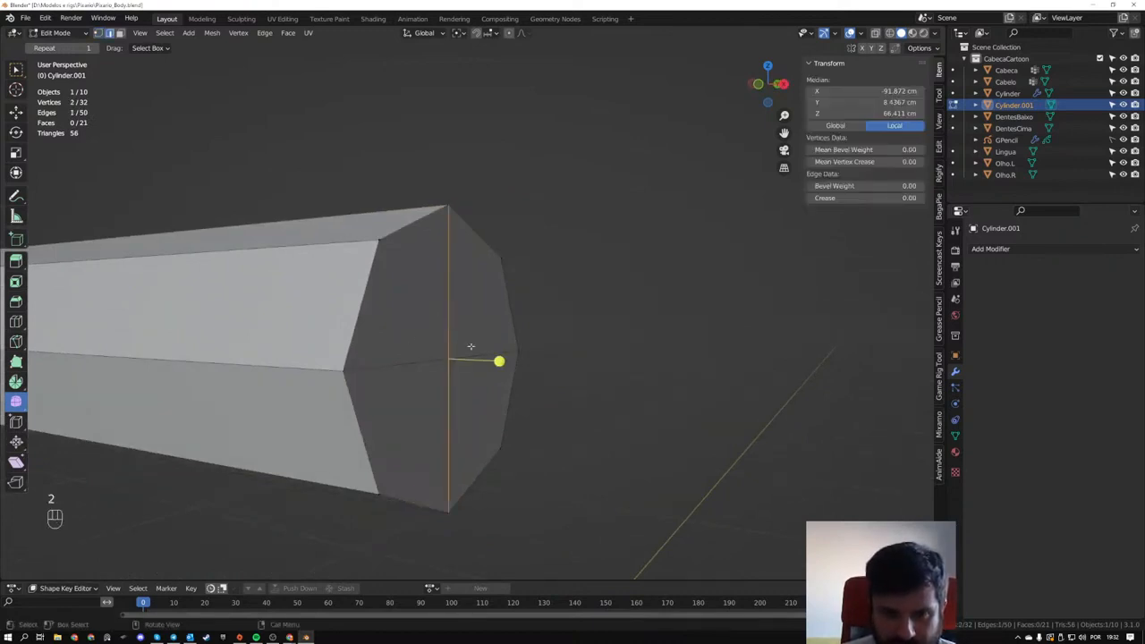
key("g")
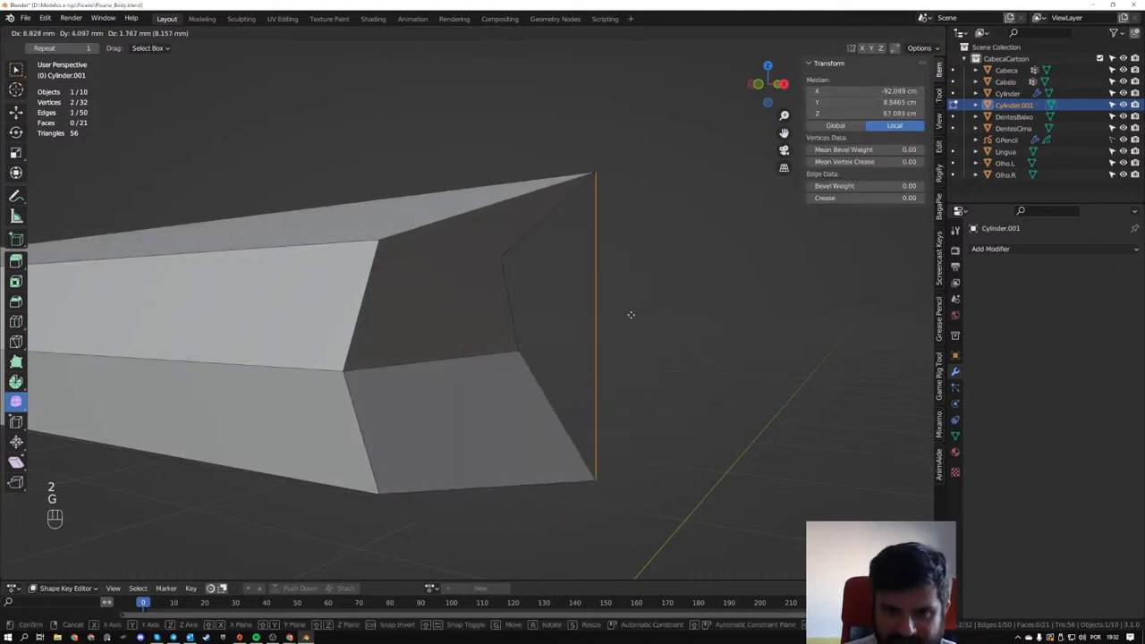
right_click(631, 317)
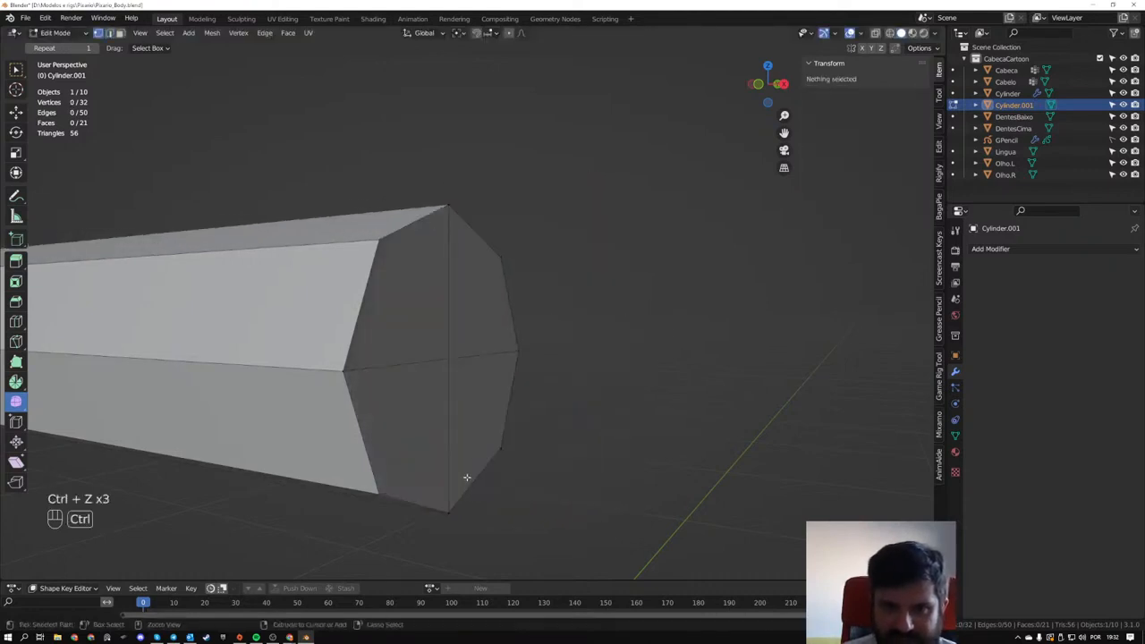
key("ctrl+z")
key("ctrl+z")
key("ctrl+z")
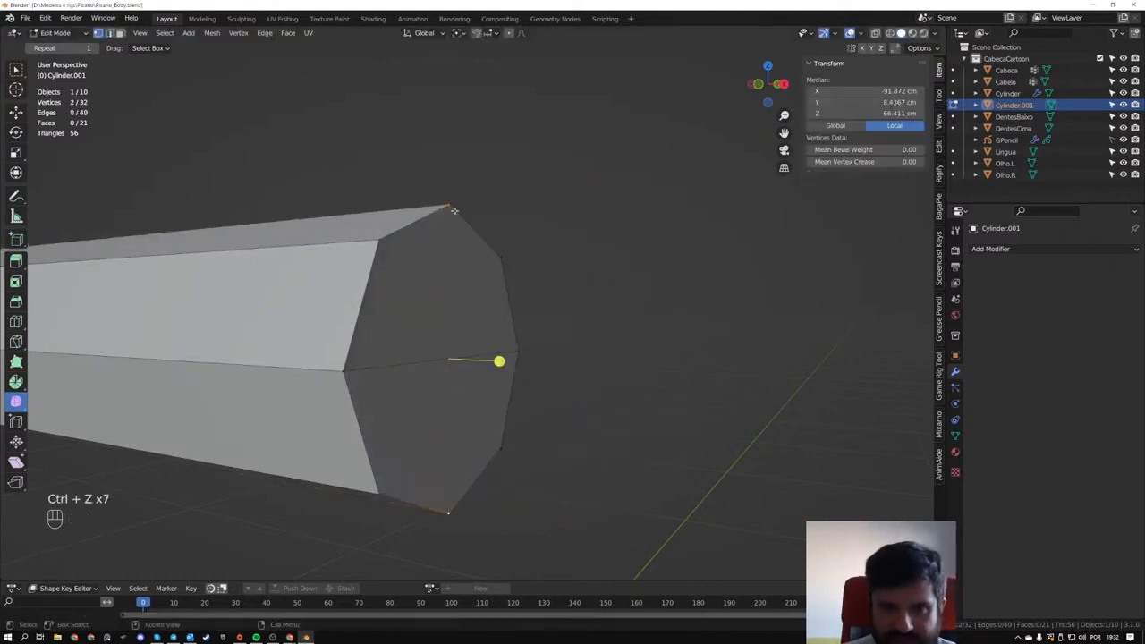
- Connect the end cap's top and bottom vertices through the middle and move the centre vertex about 3.95 mm outward along X
left_click(448, 514, "shift")
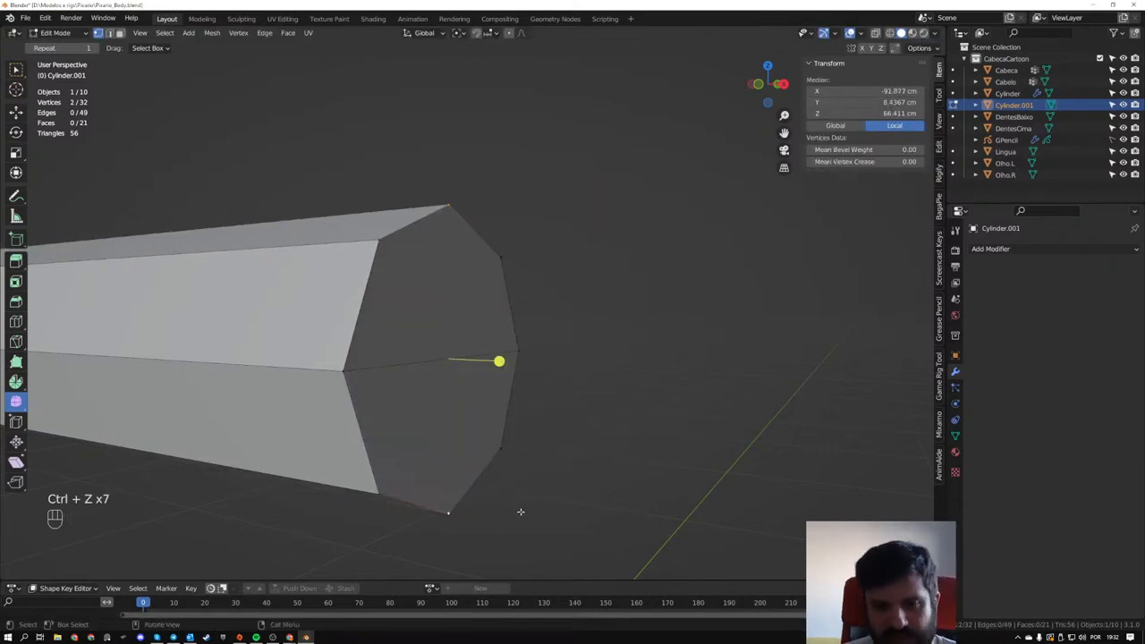
key("j")
middle_click_drag(516, 503, 495, 447)
left_click(499, 395)
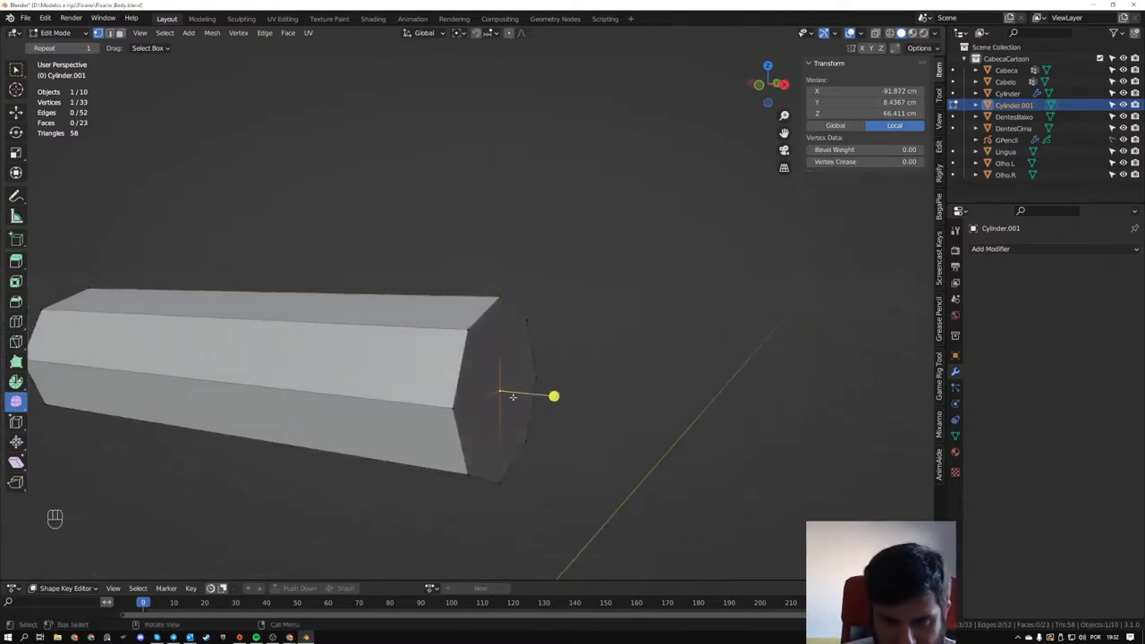
key("g")
key("x")
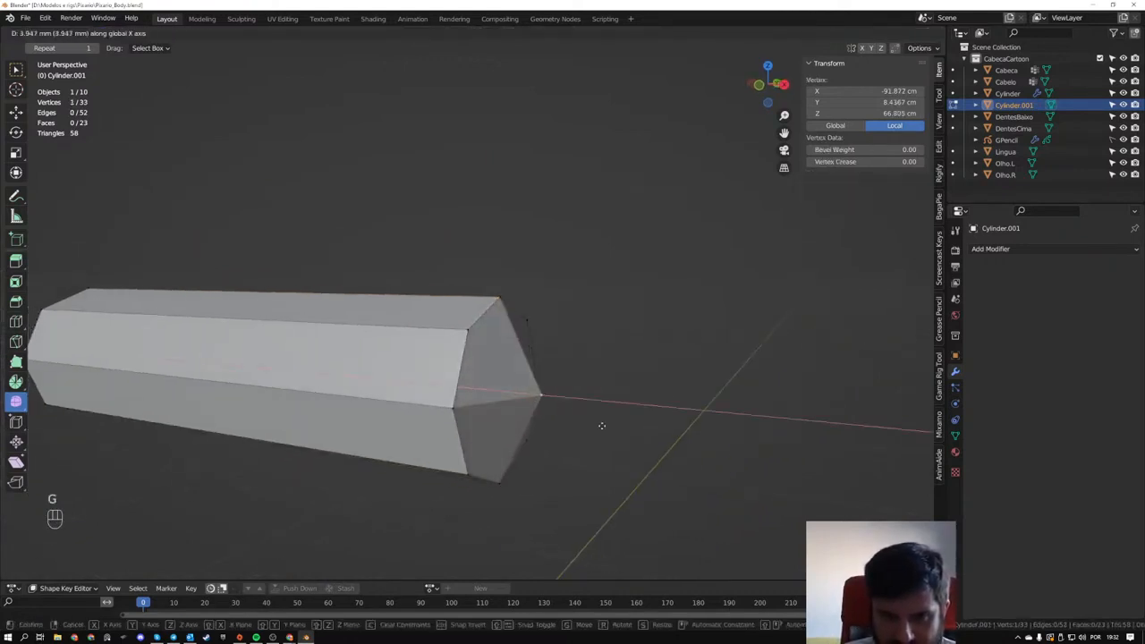
left_click(602, 425)
- In front view with X-ray, select the end cap's four diagonal vertices and move them slightly inward along X
middle_click_drag(601, 426, 564, 416)
scroll(564, 416, "up", 2)
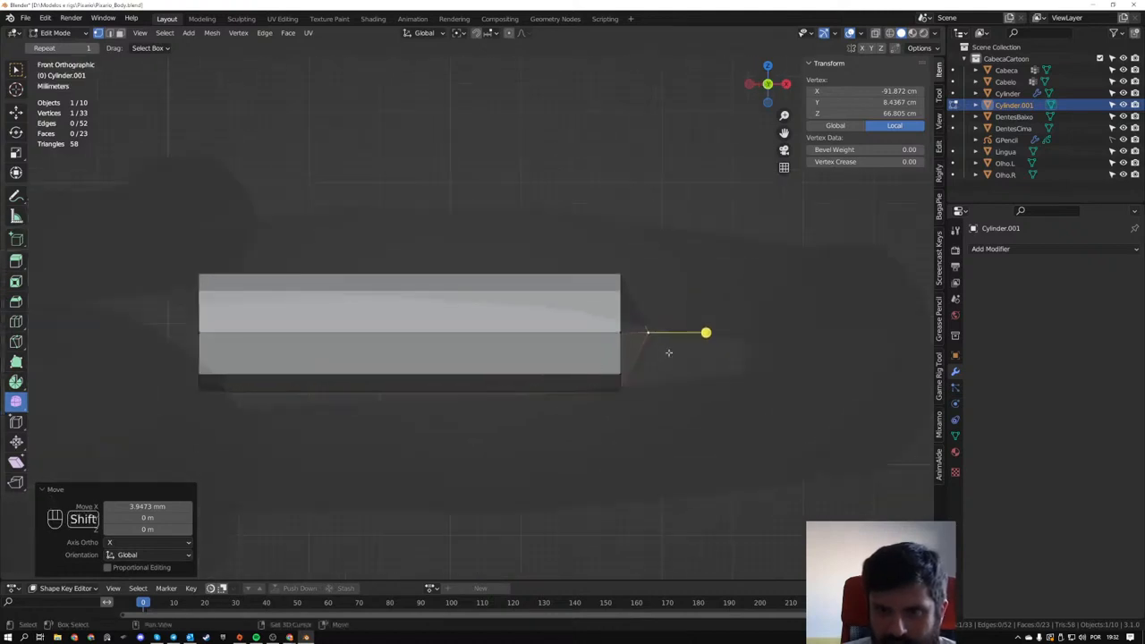
middle_click_drag(669, 352, 598, 348, "shift")
scroll(598, 348, "up", 2)
left_click_drag(571, 332, 608, 368)
middle_click_drag(652, 380, 657, 380)
left_click_drag(516, 278, 603, 316)
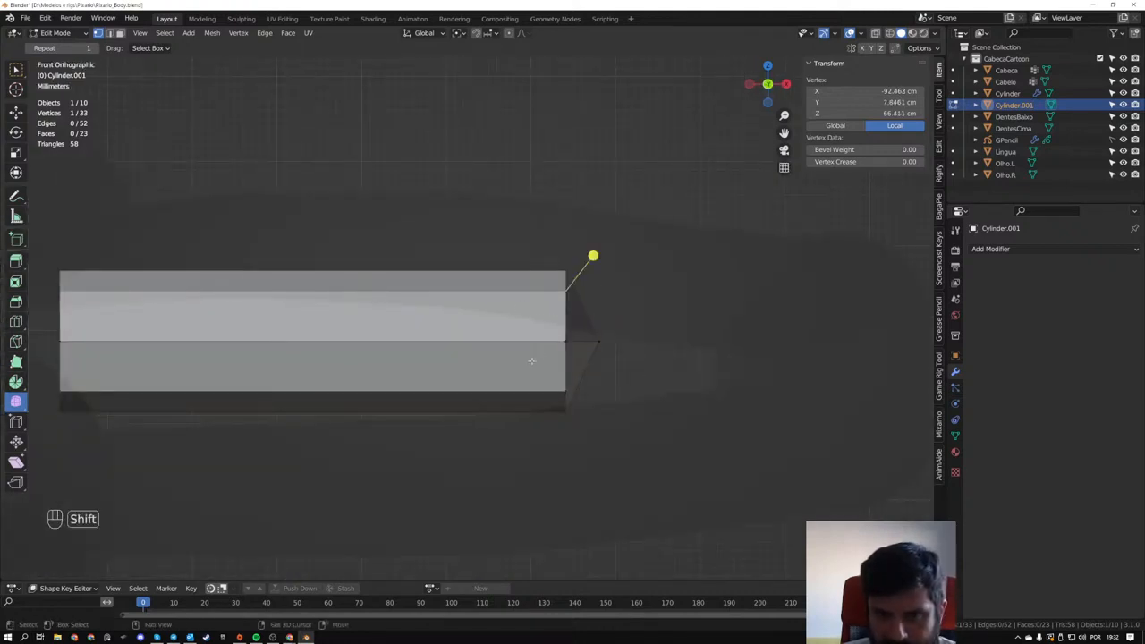
left_click_drag(532, 362, 578, 399, "shift")
key("alt+z")
left_click_drag(526, 282, 587, 315)
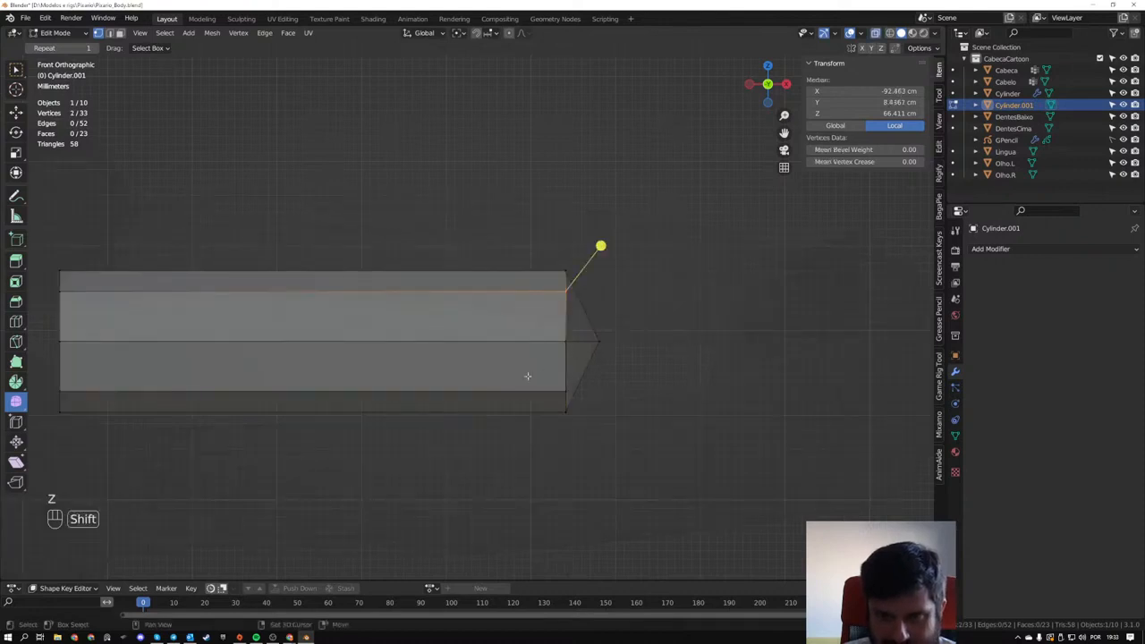
left_click_drag(528, 374, 617, 409, "shift")
key("g")
key("x")
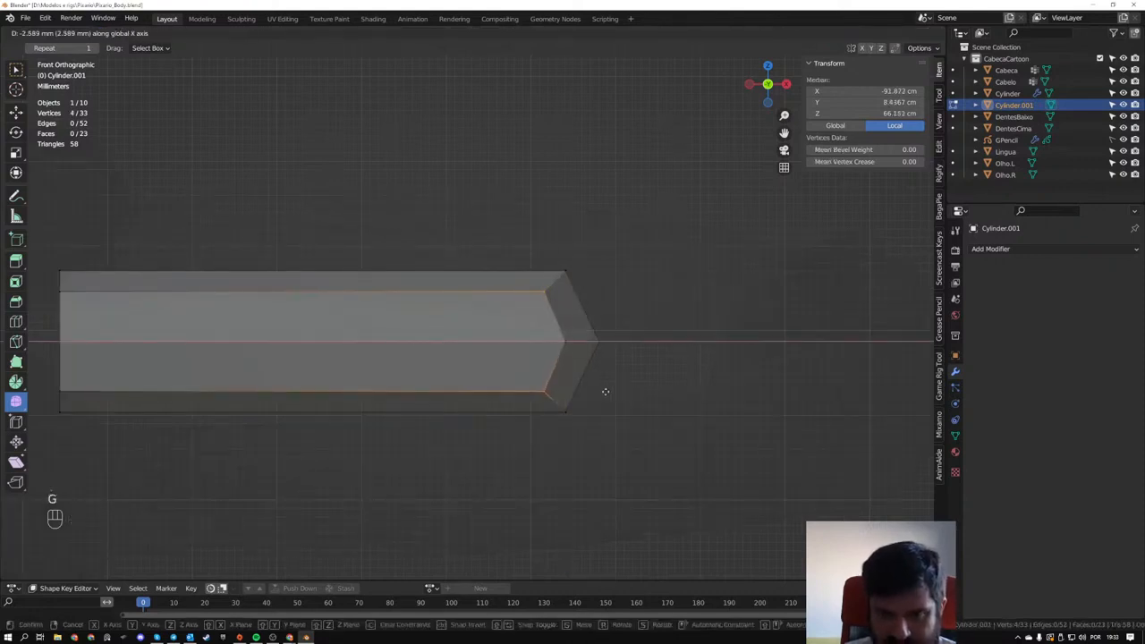
left_click(600, 391)
- Move the end cap's front and back vertices about -1.8 mm along X to round the fingertip
middle_click_drag(596, 388, 391, 364)
key("KP_Decimal")
left_click_drag(388, 284, 446, 329)
key("g")
key("x")
left_click(494, 315)
scroll(476, 319, "down", 4)
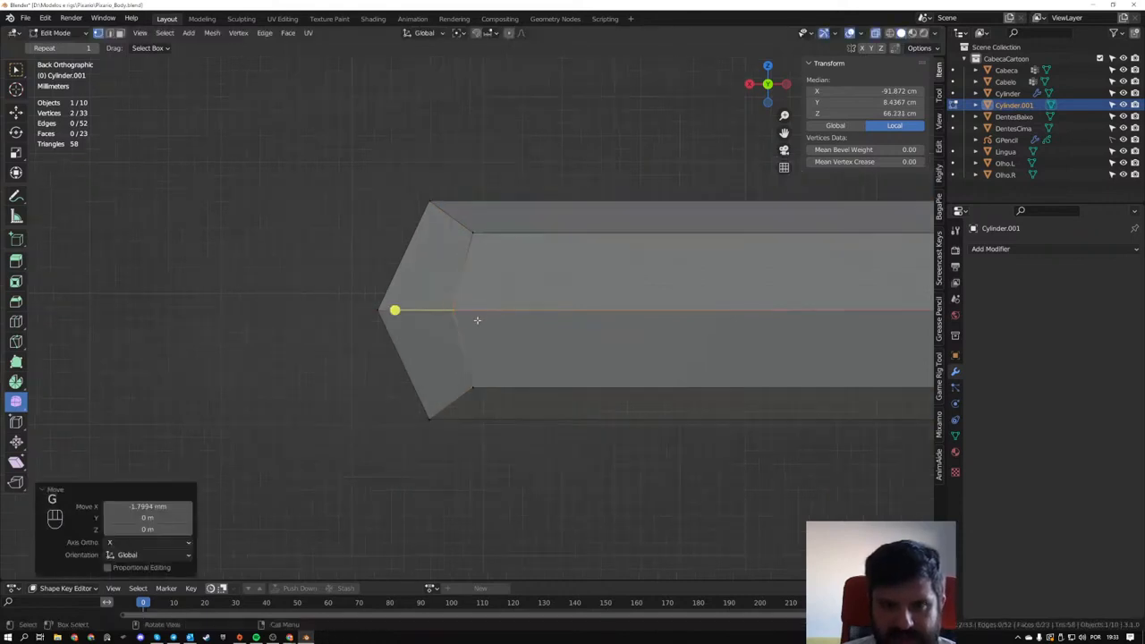
- Turn off X-ray, apply Shade Smooth to the arm and finger object, and return to mesh editing
middle_click_drag(475, 319, 563, 383)
key("Tab")
scroll(528, 363, "down", 2)
middle_click_drag(420, 347, 528, 332)
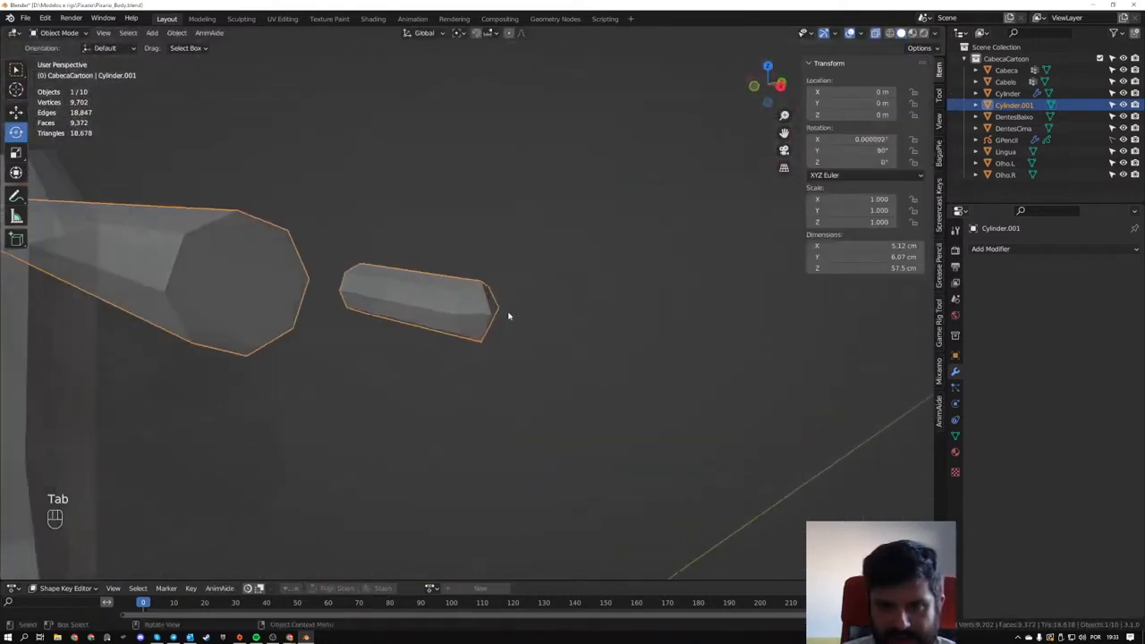
key("Tab")
key("Tab")
key("z")
right_click(420, 287)
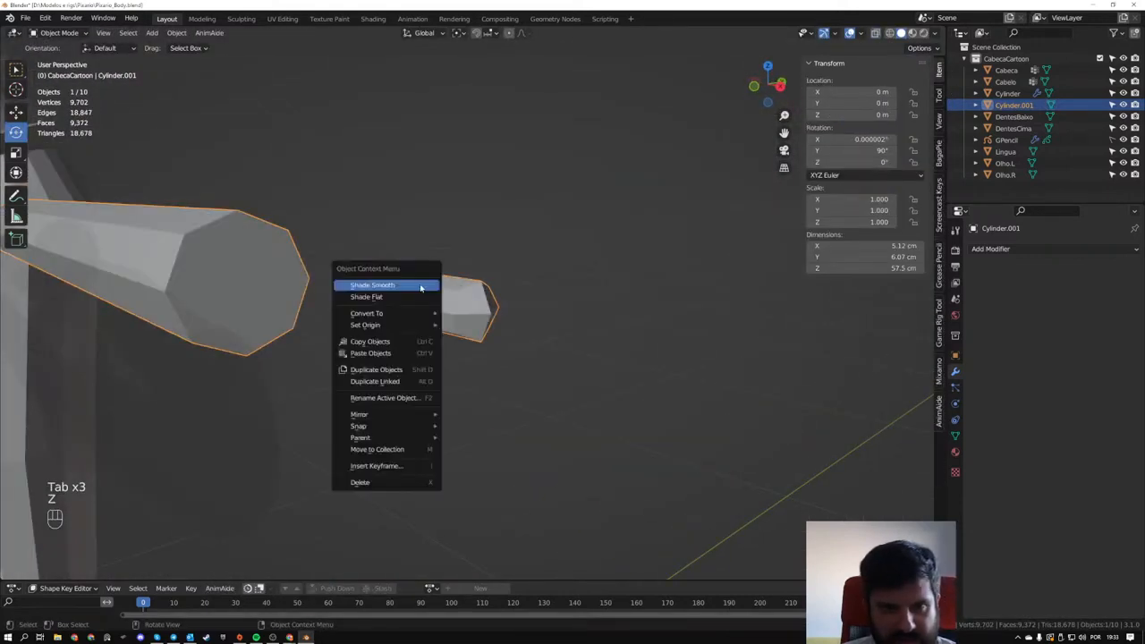
left_click(420, 287)
middle_click_drag(420, 287, 528, 317)
key("Tab")
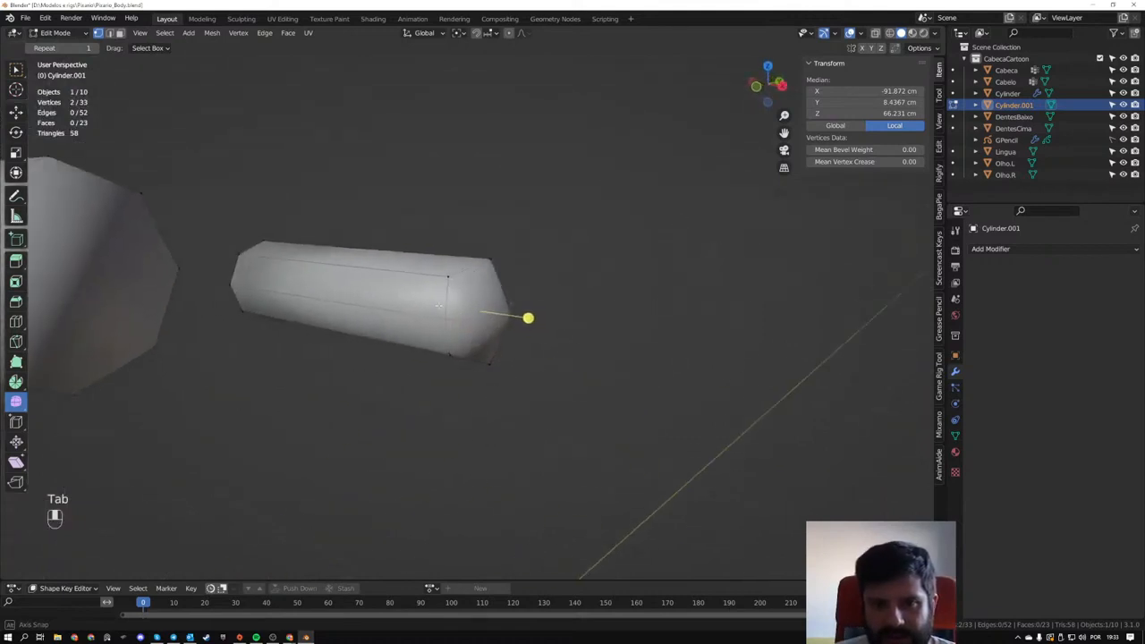
- Add three evenly spaced loop cuts along the finger's length
middle_click_drag(438, 305, 423, 335)
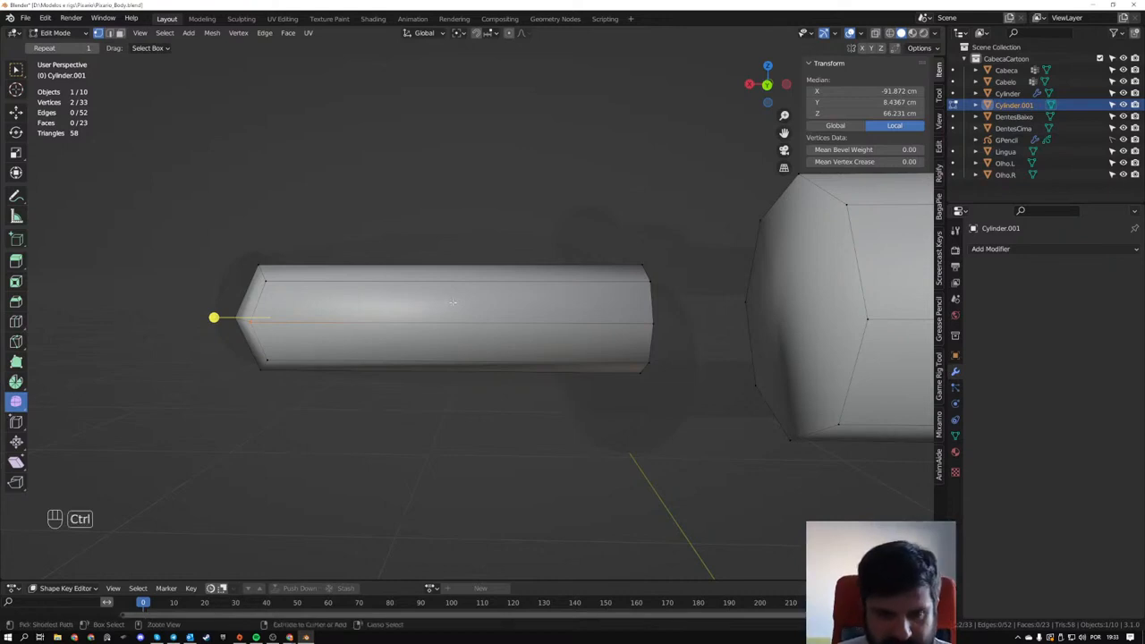
key("ctrl+r")
scroll(448, 281, "up", 2)
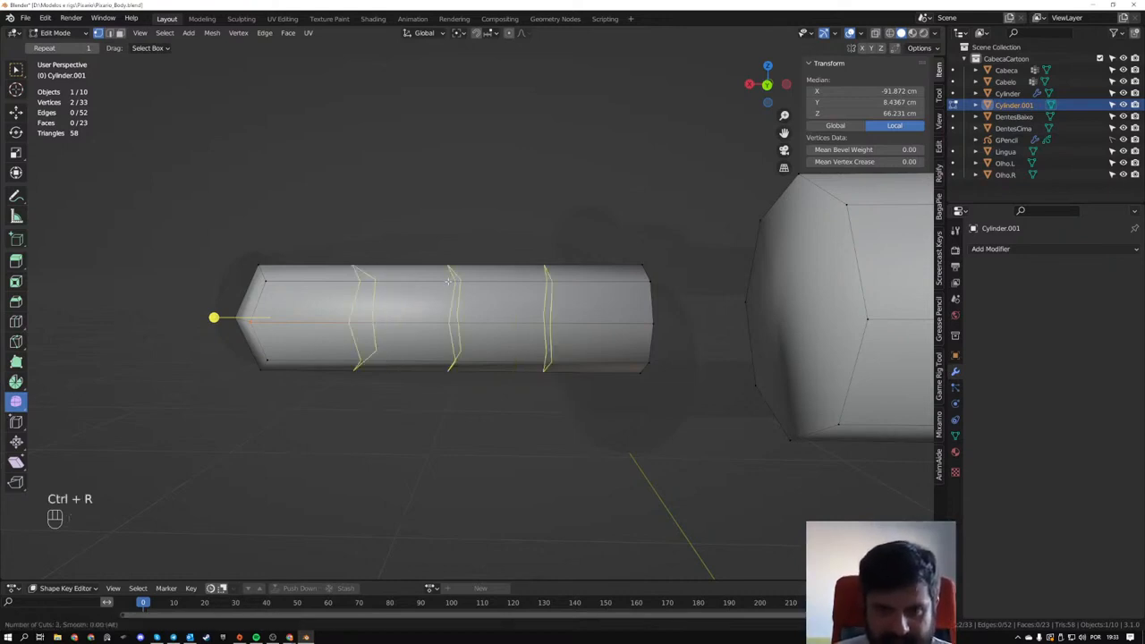
left_click(449, 281)
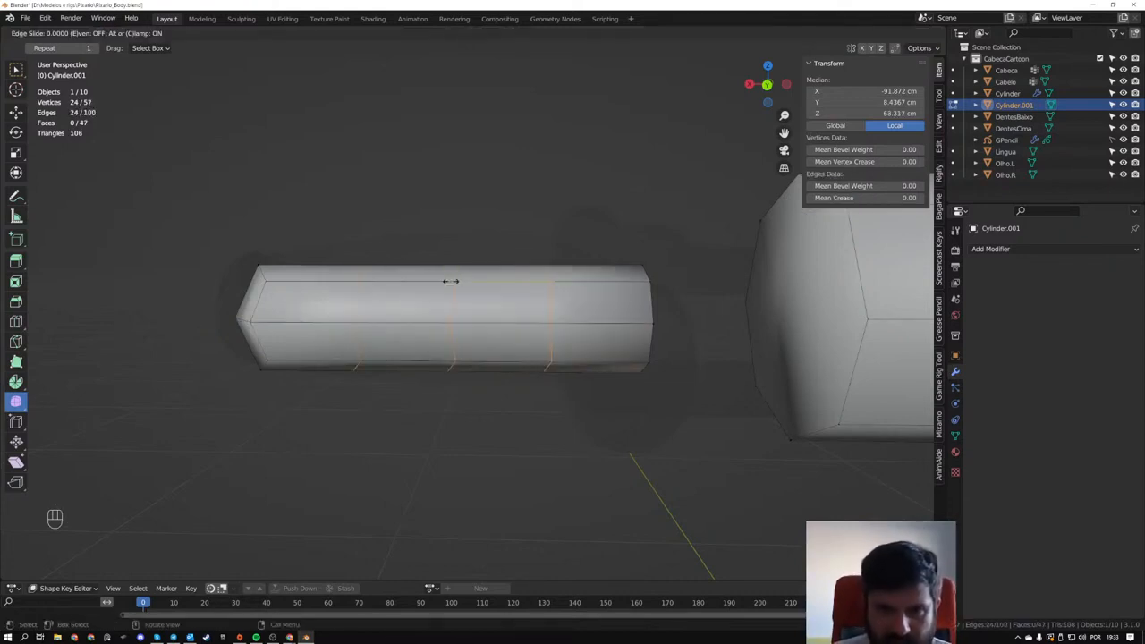
right_click(475, 344)
- In back view with X-ray, select the edge loop nearest the fingertip and flatten it by scaling to 0 along X
mouse_move(476, 343)
middle_mouse_down()
mouse_move(328, 223)
mouse_move(350, 259)
mouse_move(334, 234)
middle_mouse_up()
key("z")
key("z")
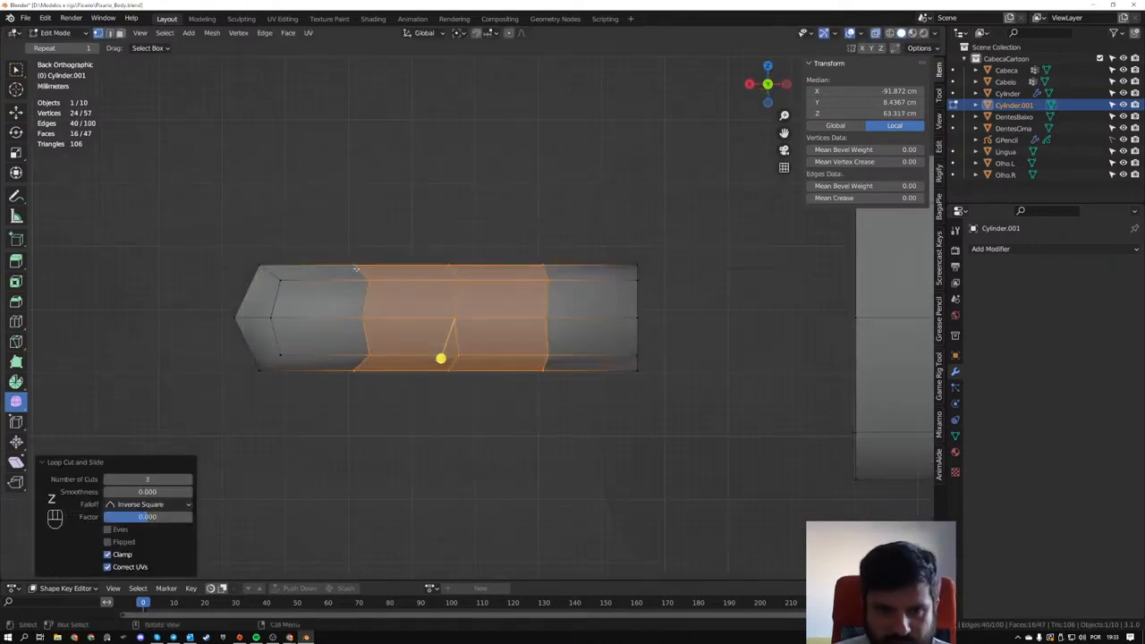
key("z")
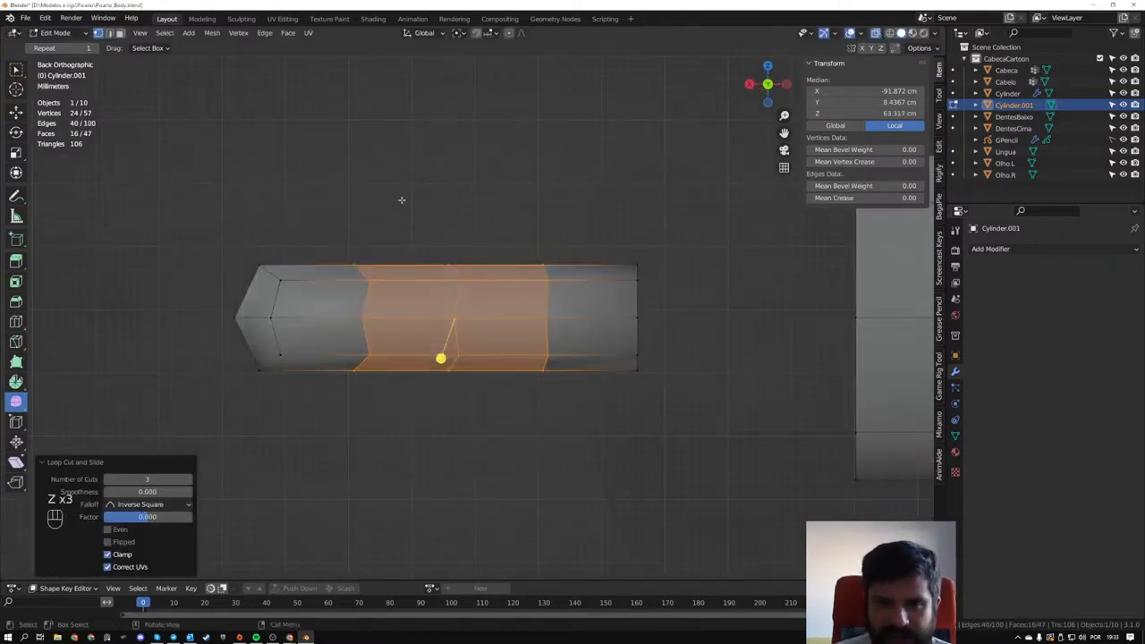
left_click_drag(306, 225, 403, 436)
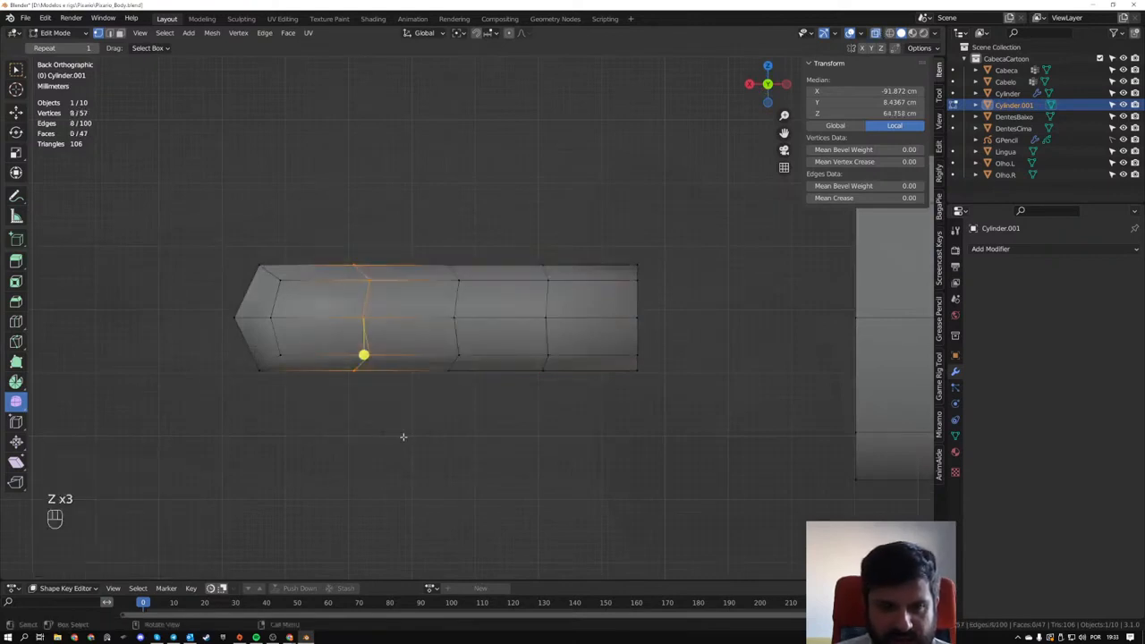
key("s")
key("x")
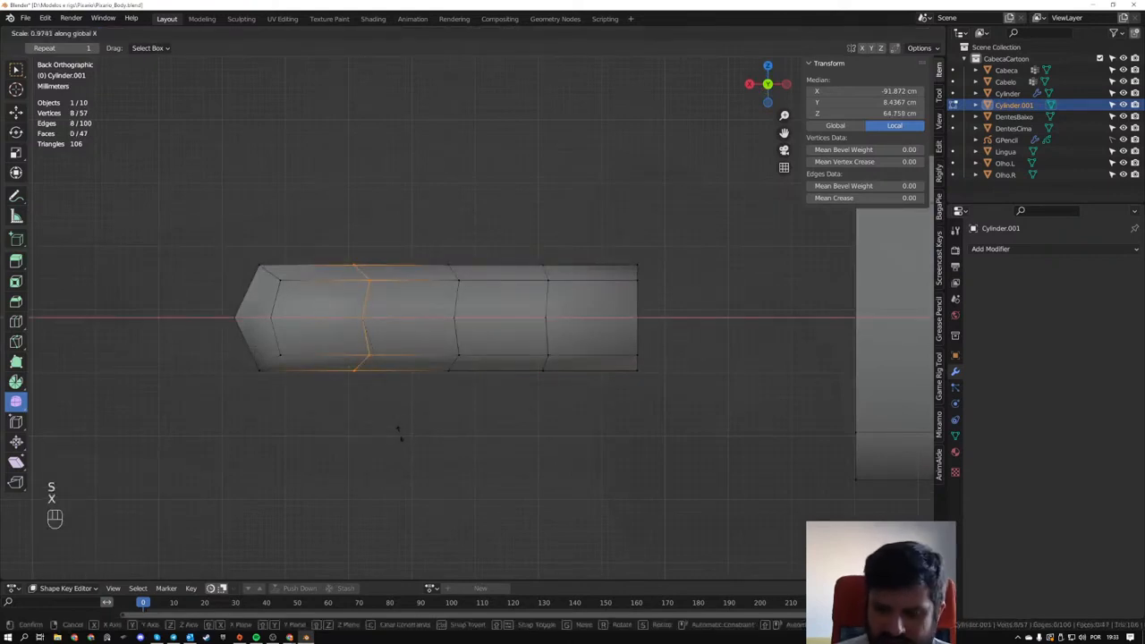
key("KP_0")
key("KP_Enter")
- Repeat the X flattening on the finger's middle loop and on the loop nearest its base
left_click_drag(407, 436, 486, 428)
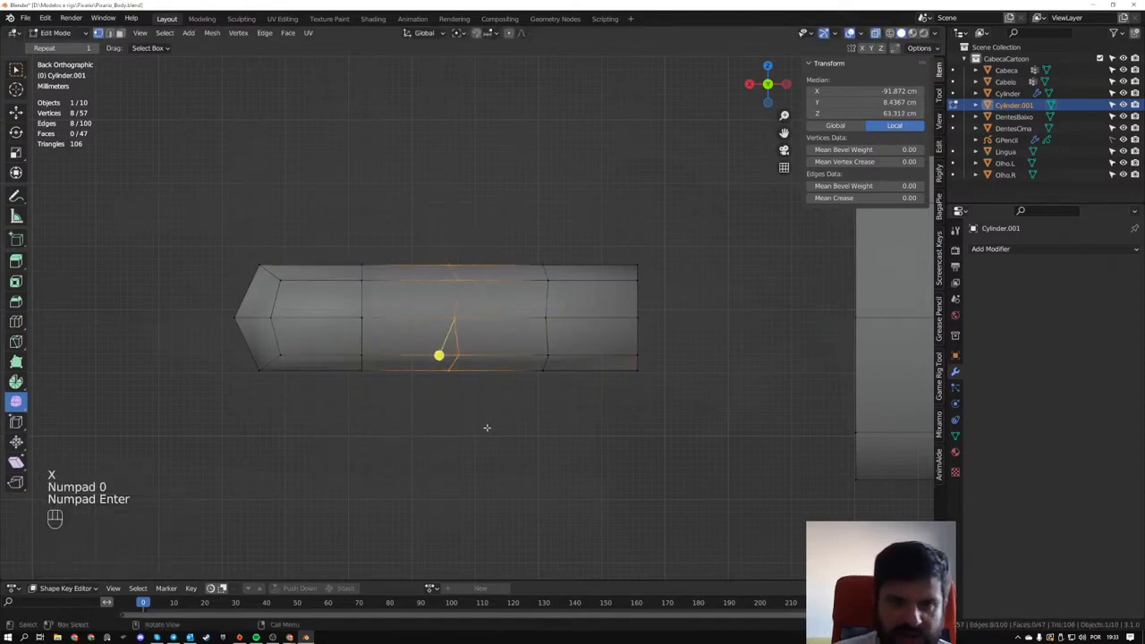
key("shift+r")
left_click_drag(504, 223, 588, 412)
key("shift+r")
middle_click_drag(578, 417, 370, 358)
key("Tab")
key("Tab")
key("Tab")
key("Tab")
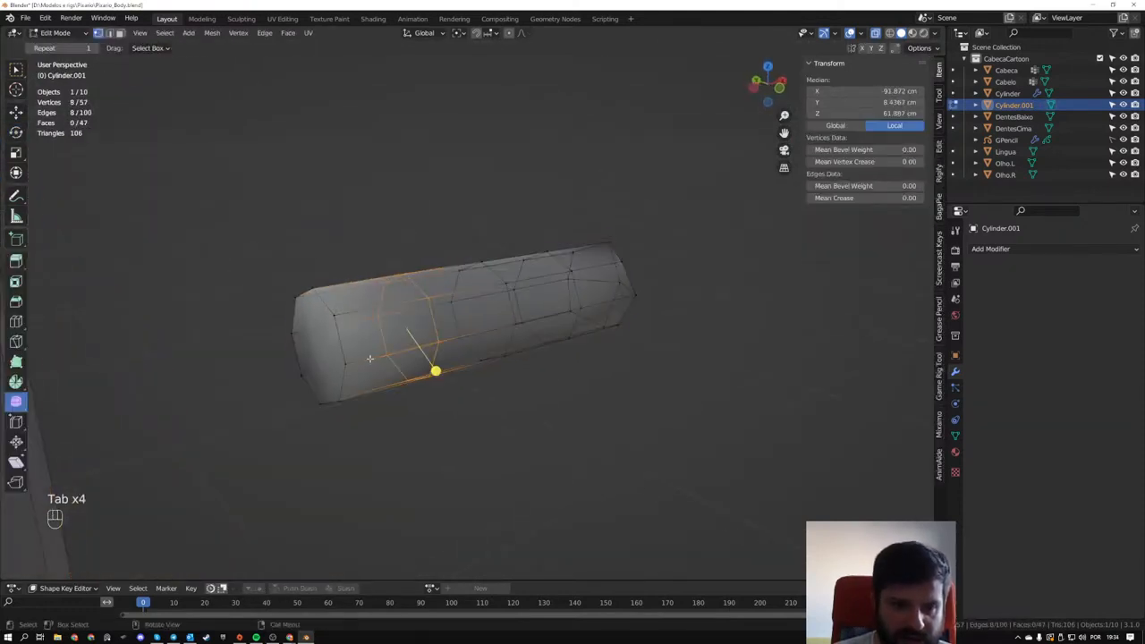
- Turn off X-ray and delete the end face at the finger's base
key("z")
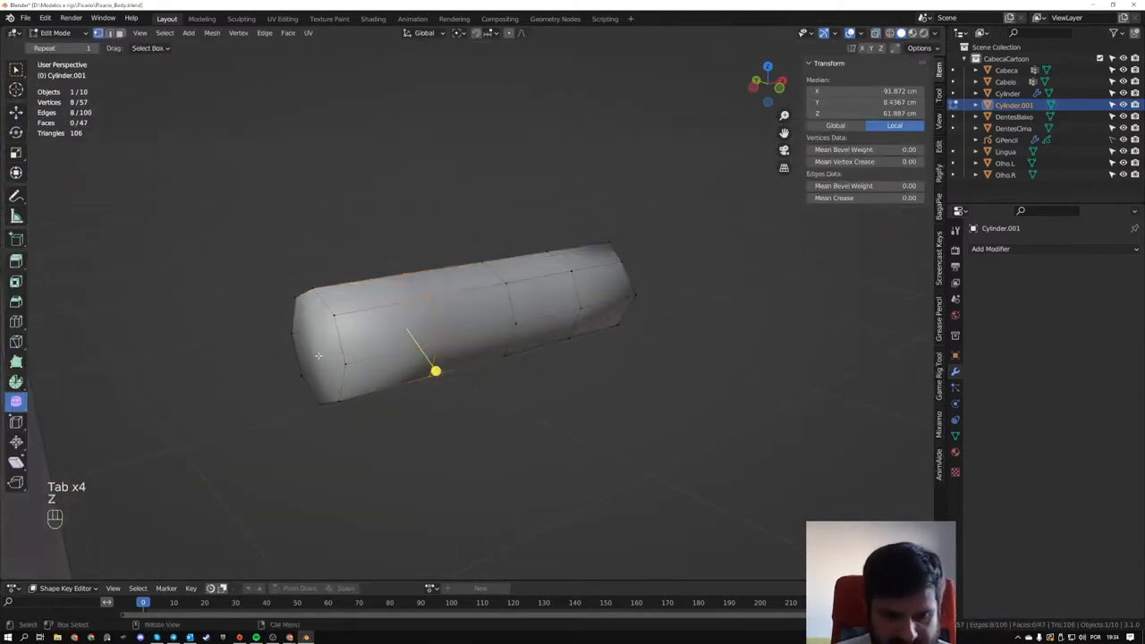
key("3")
key("x")
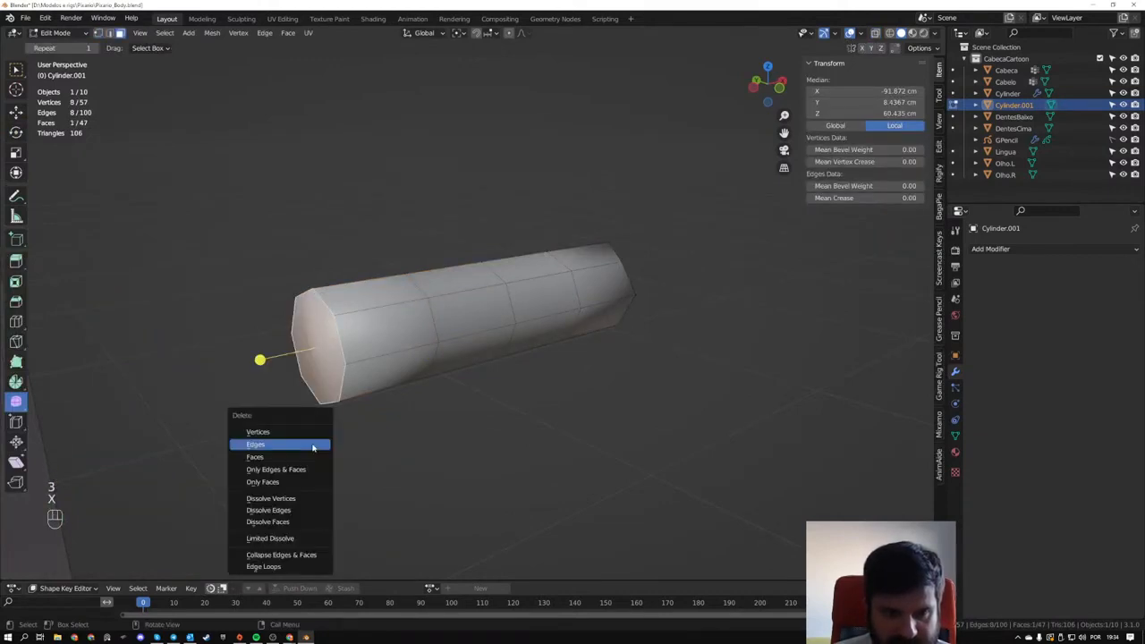
left_click(300, 456)
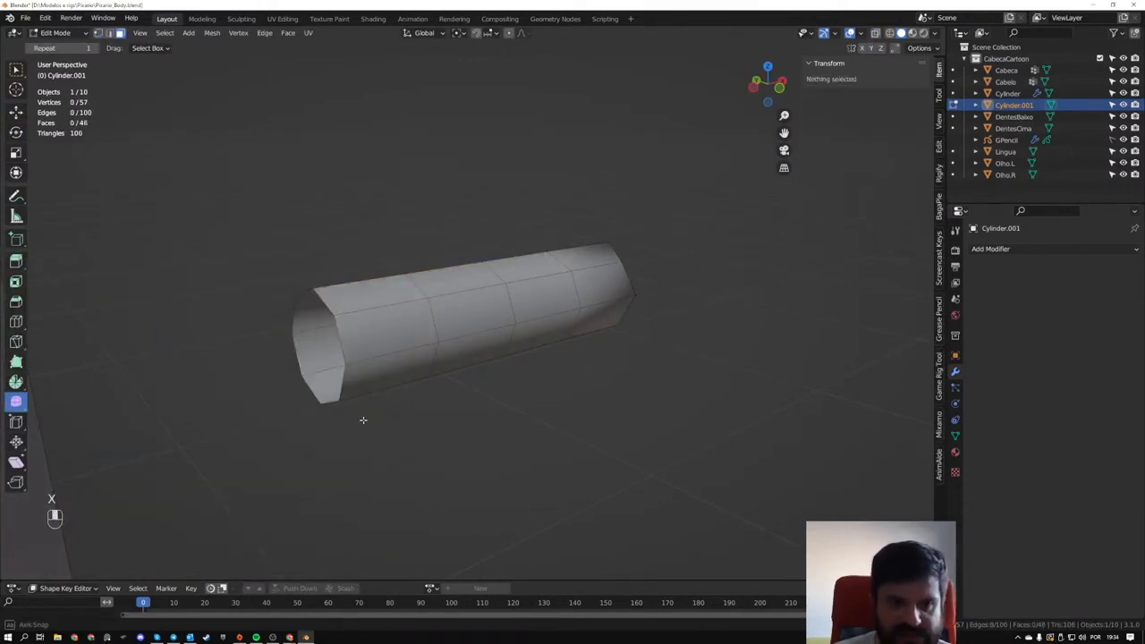
- Delete the arm's end face at the wrist, facing the finger
middle_click_drag(363, 417, 486, 366)
key("Tab")
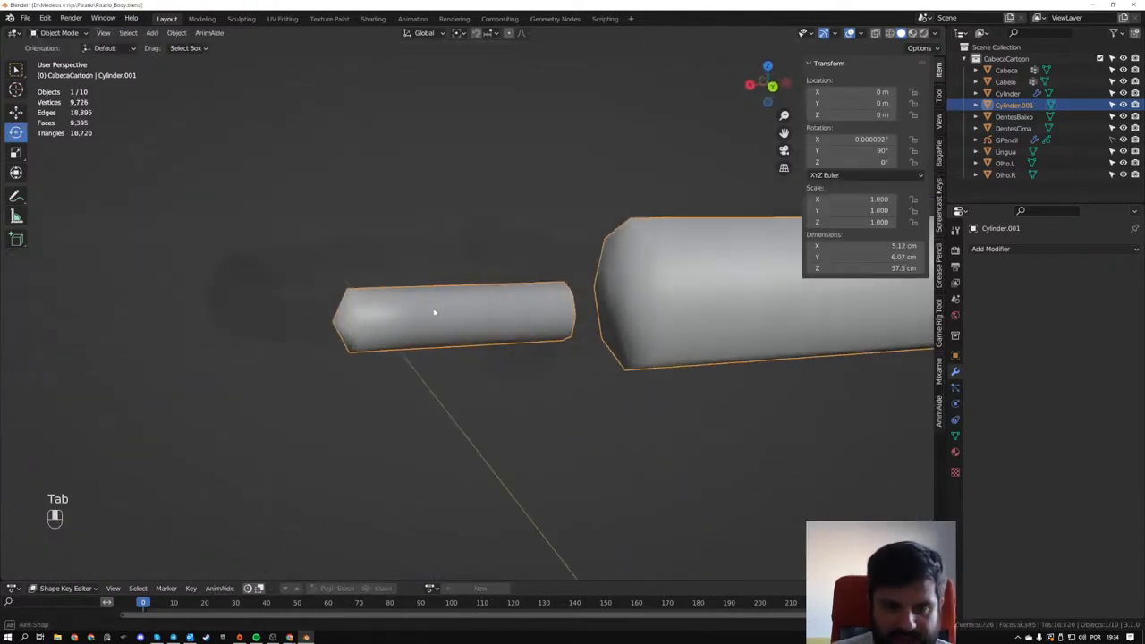
key("Tab")
middle_click_drag(396, 298, 539, 318)
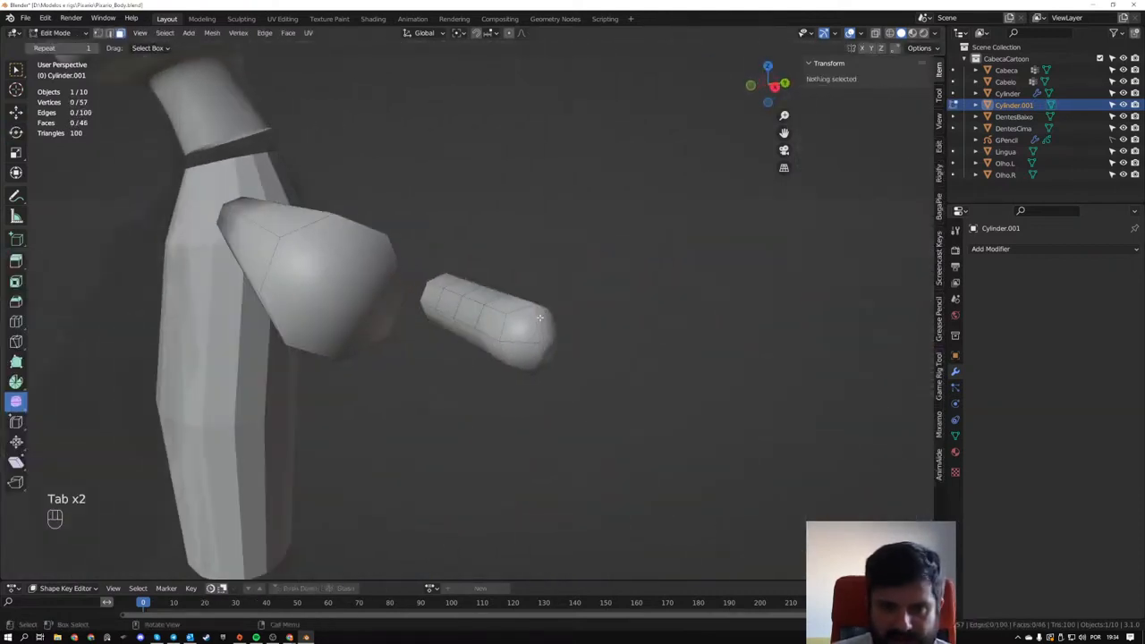
left_click(367, 289)
key("x")
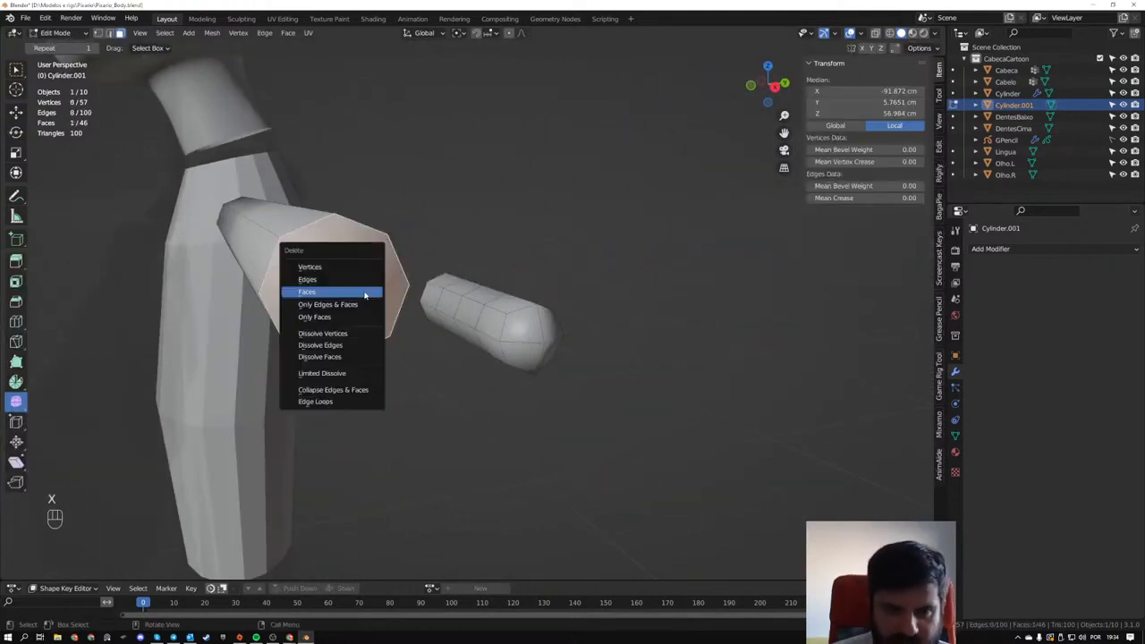
left_click(364, 295)
- Delete the arm's end face at the shoulder, next to the torso
scroll(176, 273, "down", 2)
middle_click_drag(176, 274, 616, 309)
middle_click_drag(192, 340, 695, 291)
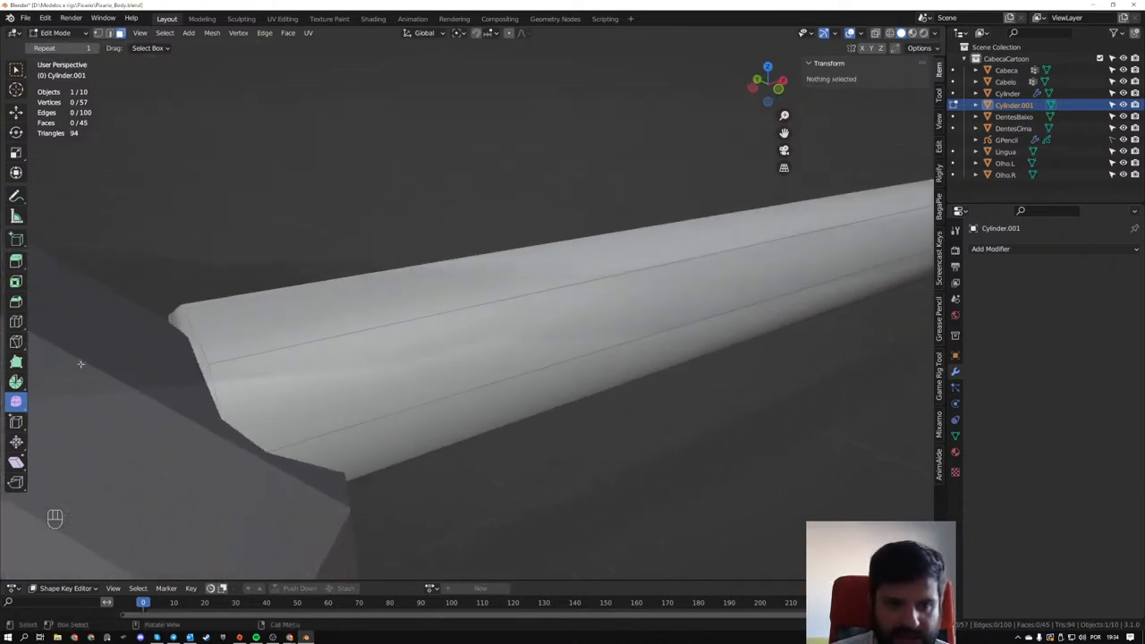
left_click(181, 331, "alt")
key("Delete")
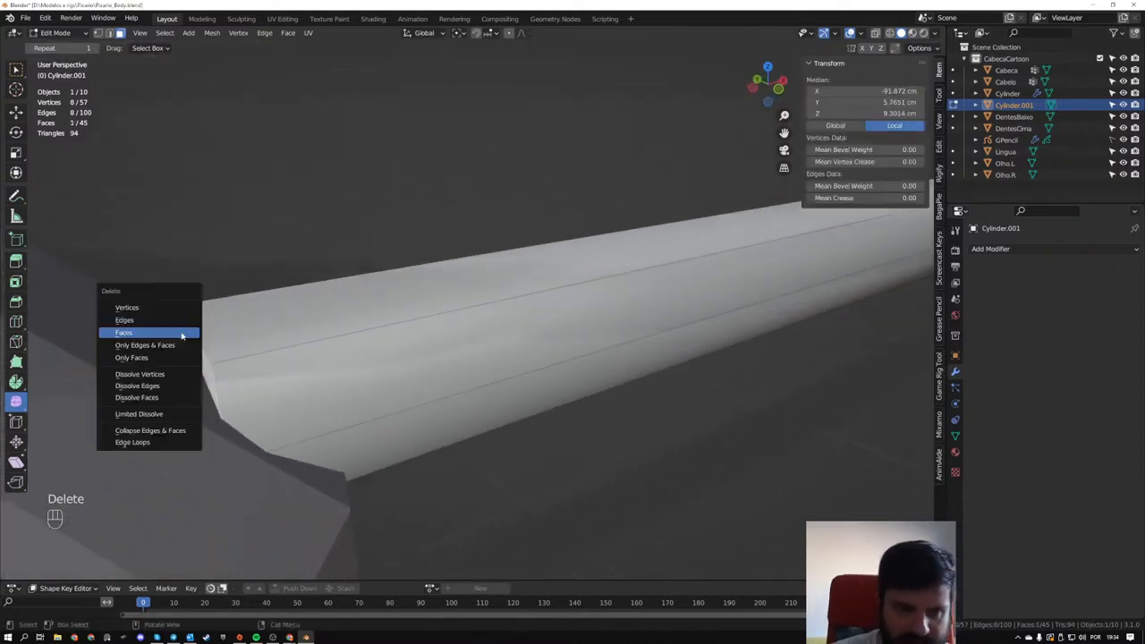
left_click(182, 332)
- Add a Subdivision Surface modifier to the arm and finger object
scroll(182, 332, "down", 4)
middle_click_drag(325, 345, 241, 345)
middle_click_drag(242, 345, 475, 328, "shift")
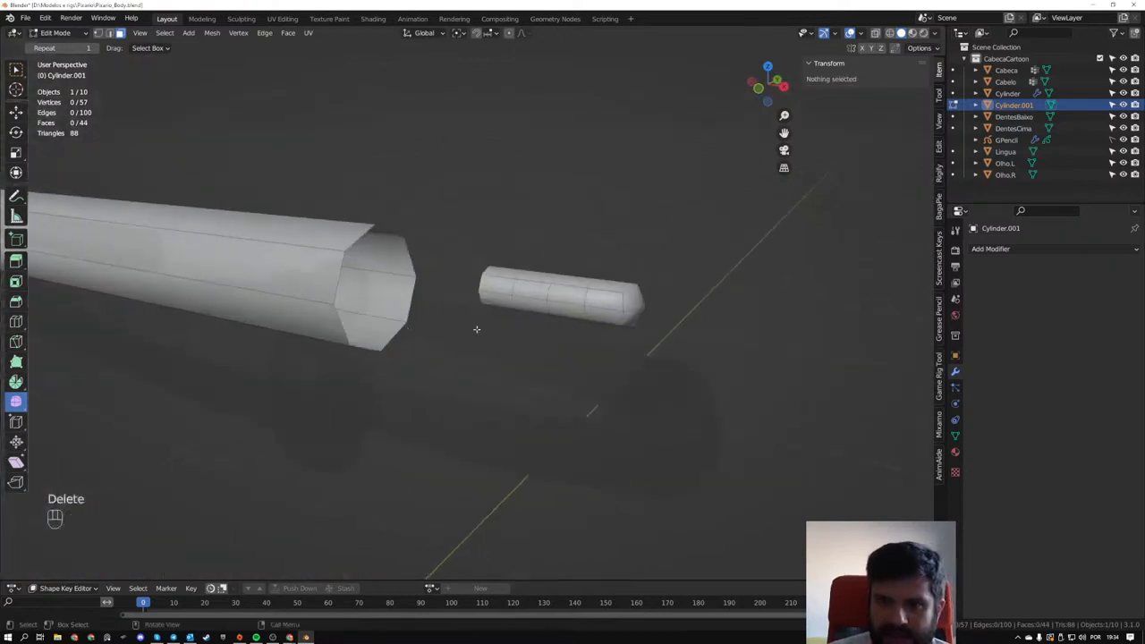
key("Tab")
left_click(991, 249)
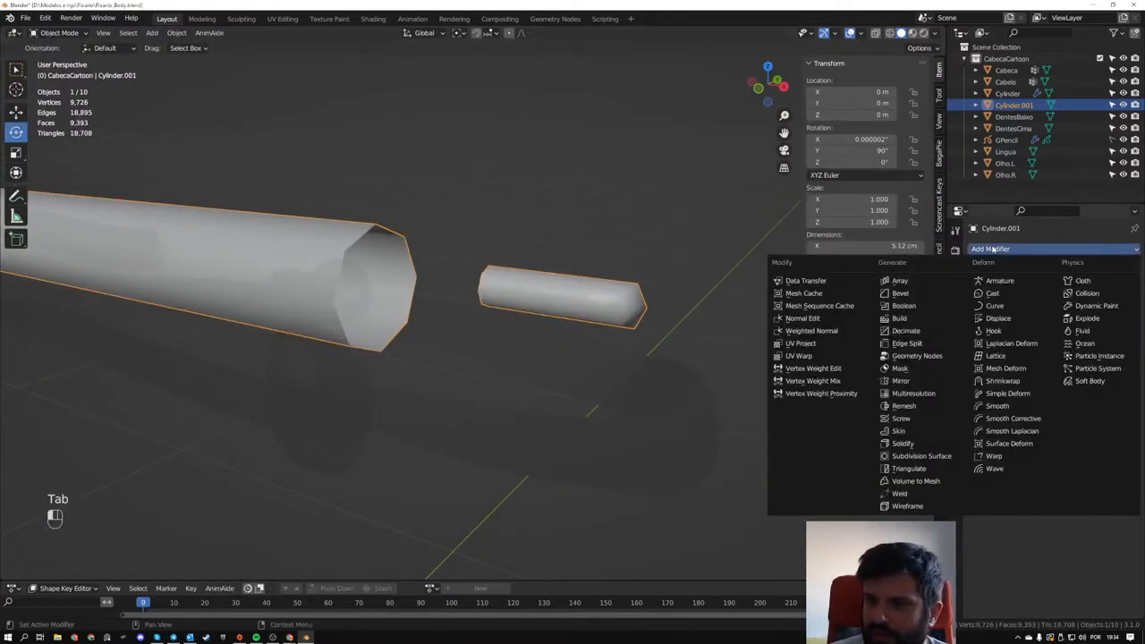
left_click(921, 456)
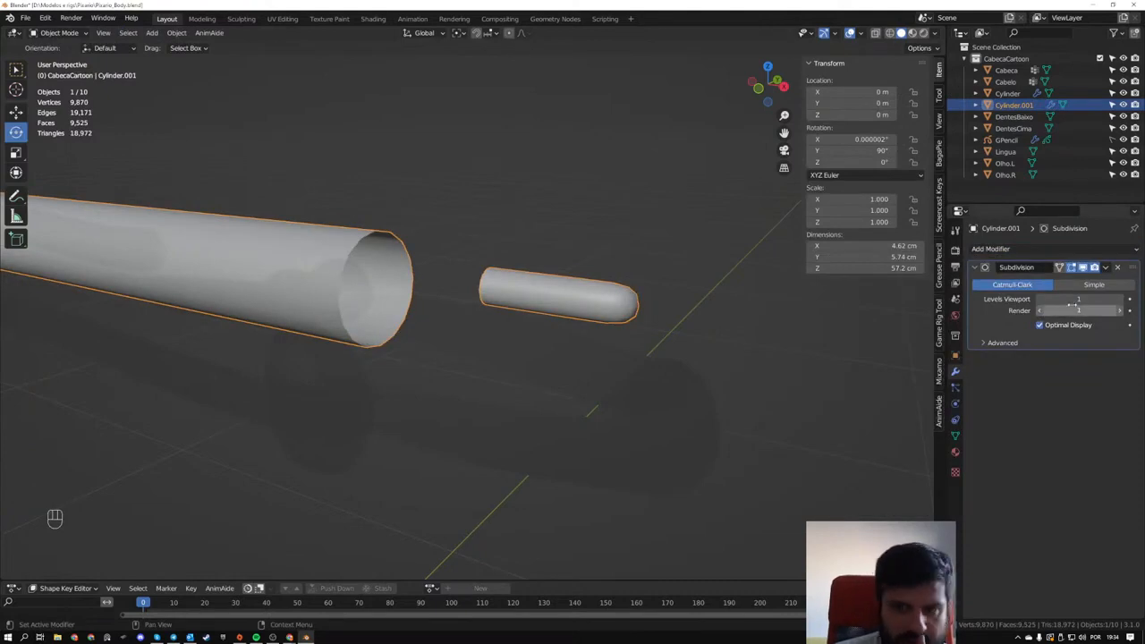
- In mesh editing, show the subdivision on the cage, turn off Optimal Display, and try Simple before returning to Catmull-Clark
middle_click_drag(472, 300, 610, 293)
key("Tab")
middle_click_drag(428, 312, 737, 304, "shift")
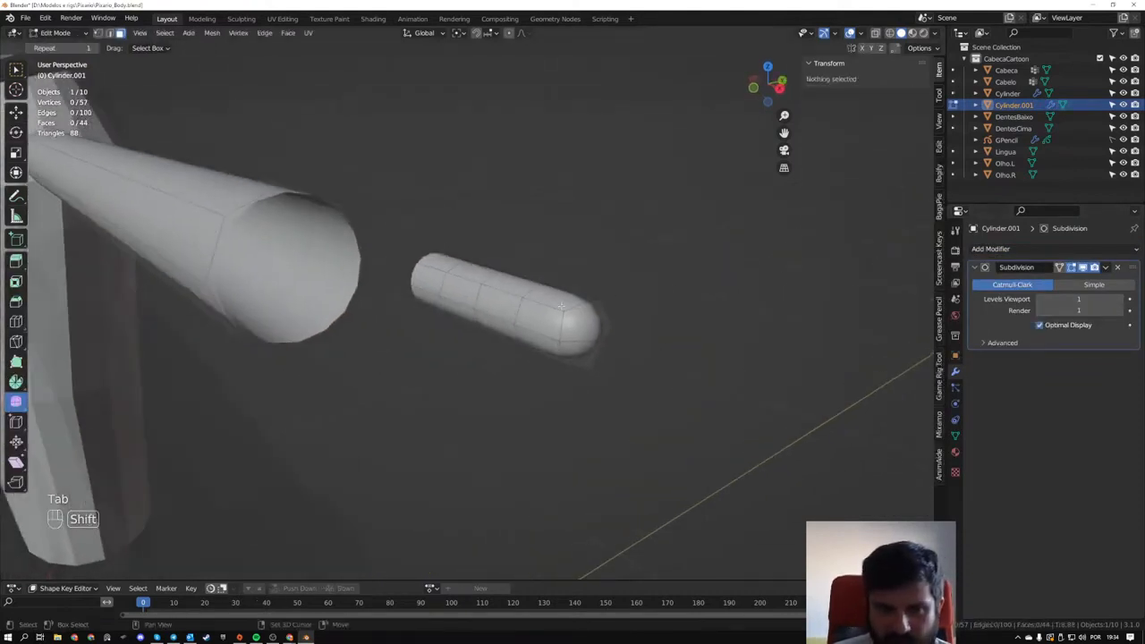
left_click(1060, 269)
middle_click_drag(569, 375, 572, 323)
left_click(989, 343)
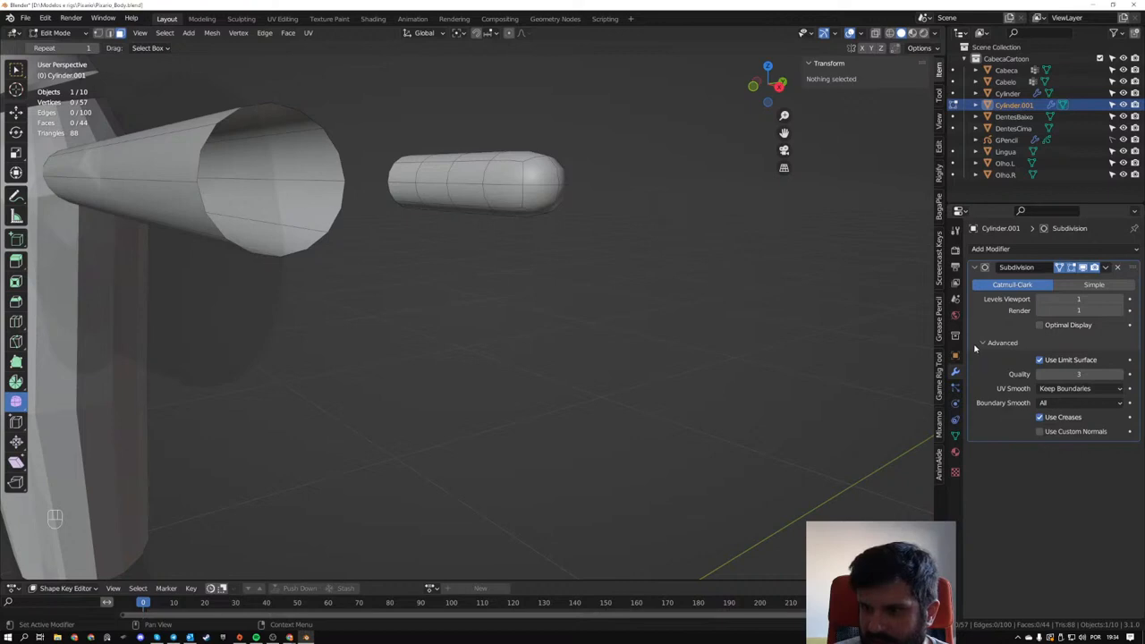
left_click(982, 344)
left_click(1079, 286)
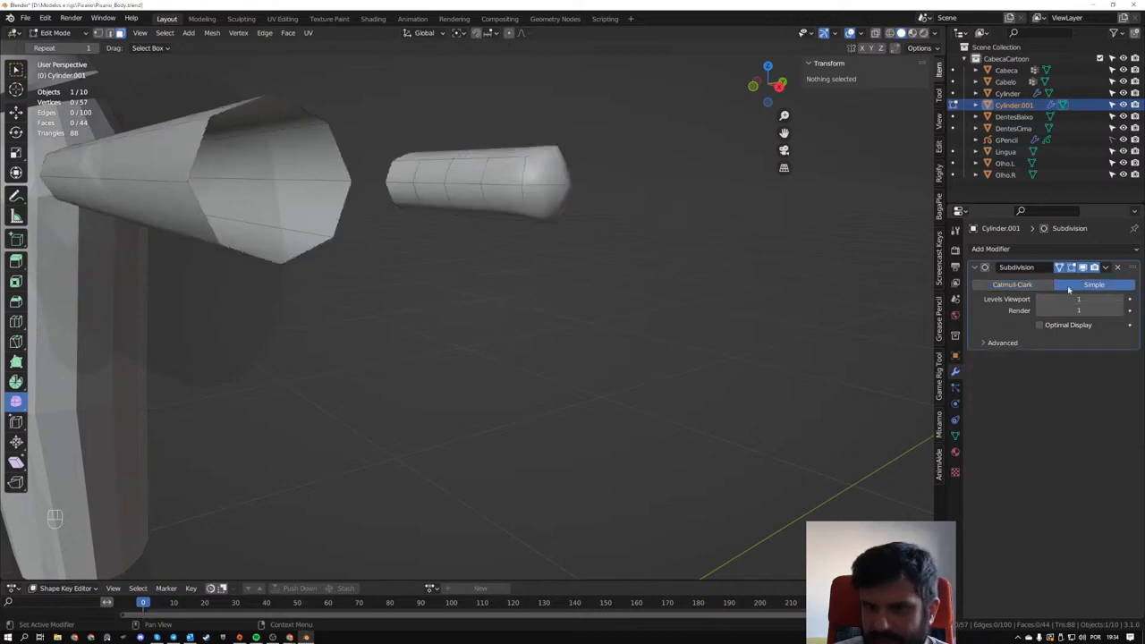
left_click(1025, 285)
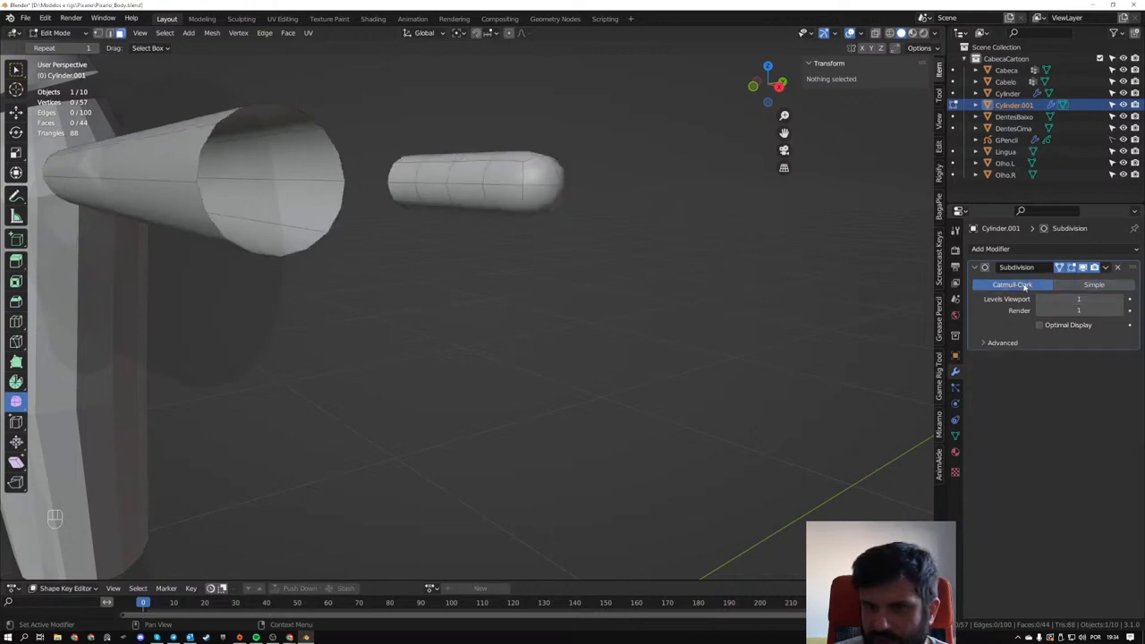
- Apply the Subdivision modifier in Object Mode and return to mesh editing
left_click(1105, 267)
middle_click_drag(611, 257, 552, 256)
key("Tab")
left_click(1107, 269)
left_click(1089, 281)
key("Tab")
- Examine the subdivided finger and arm topology from several angles, with and without the mesh wireframe
scroll(431, 318, "up", 2)
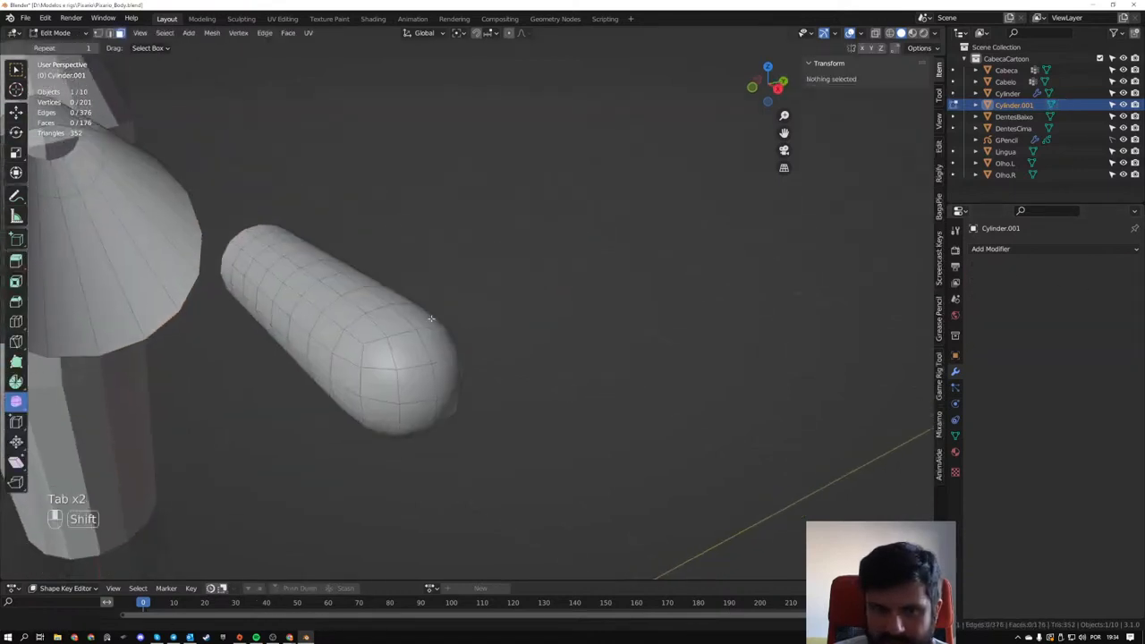
middle_click_drag(431, 319, 430, 276)
middle_click_drag(429, 275, 599, 295)
mouse_move(599, 295)
middle_mouse_down()
mouse_move(429, 286)
mouse_move(601, 281)
middle_mouse_up()
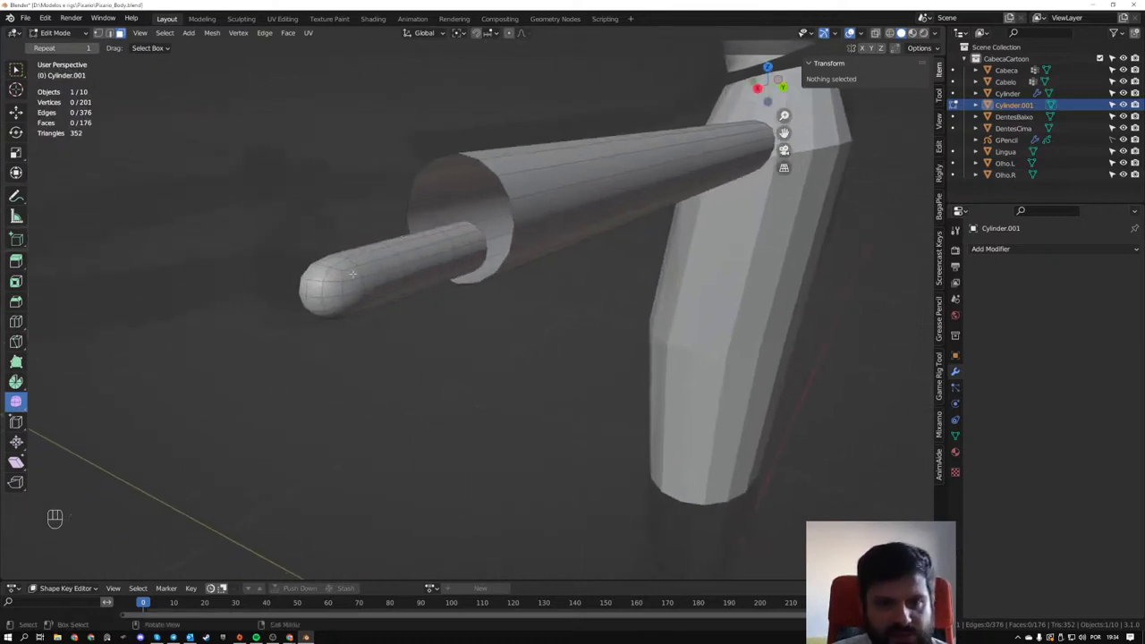
scroll(331, 278, "up", 2)
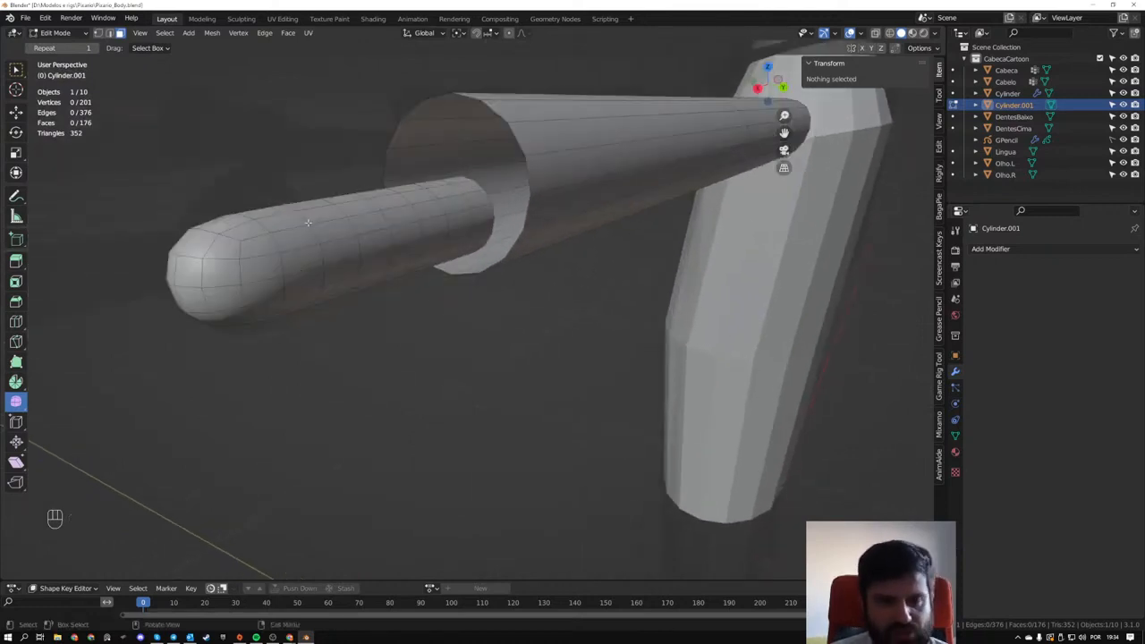
scroll(299, 234, "down", 2)
middle_click_drag(462, 240, 455, 353, "shift")
scroll(633, 204, "down", 3)
middle_click_drag(620, 68, 592, 97, "shift")
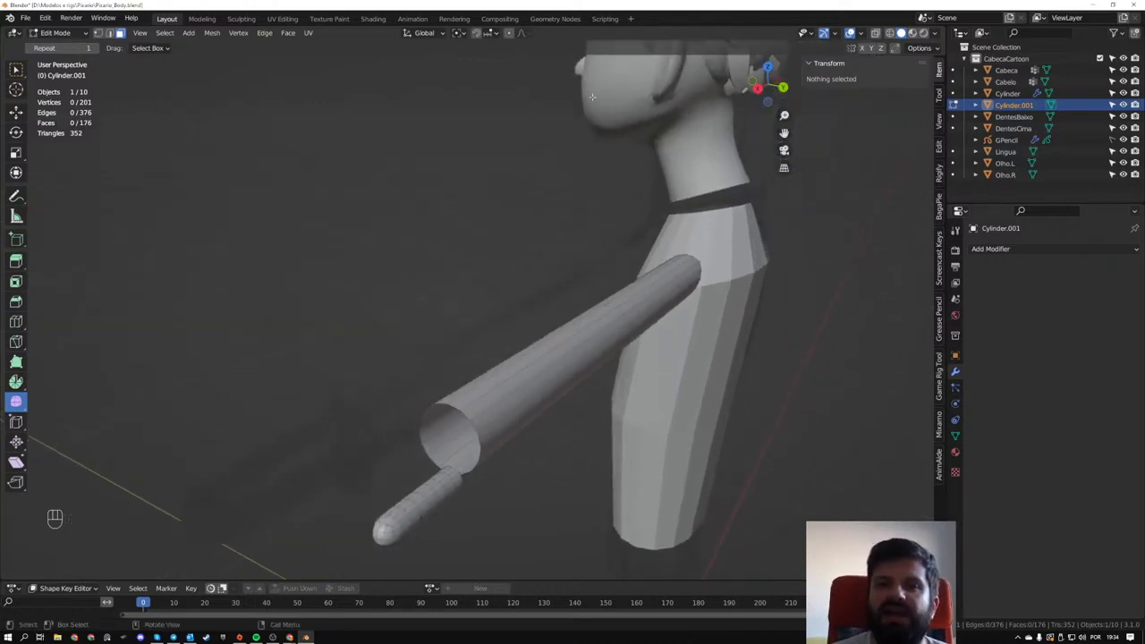
middle_click_drag(472, 380, 453, 278, "shift")
scroll(453, 278, "up", 4)
scroll(393, 242, "down", 2)
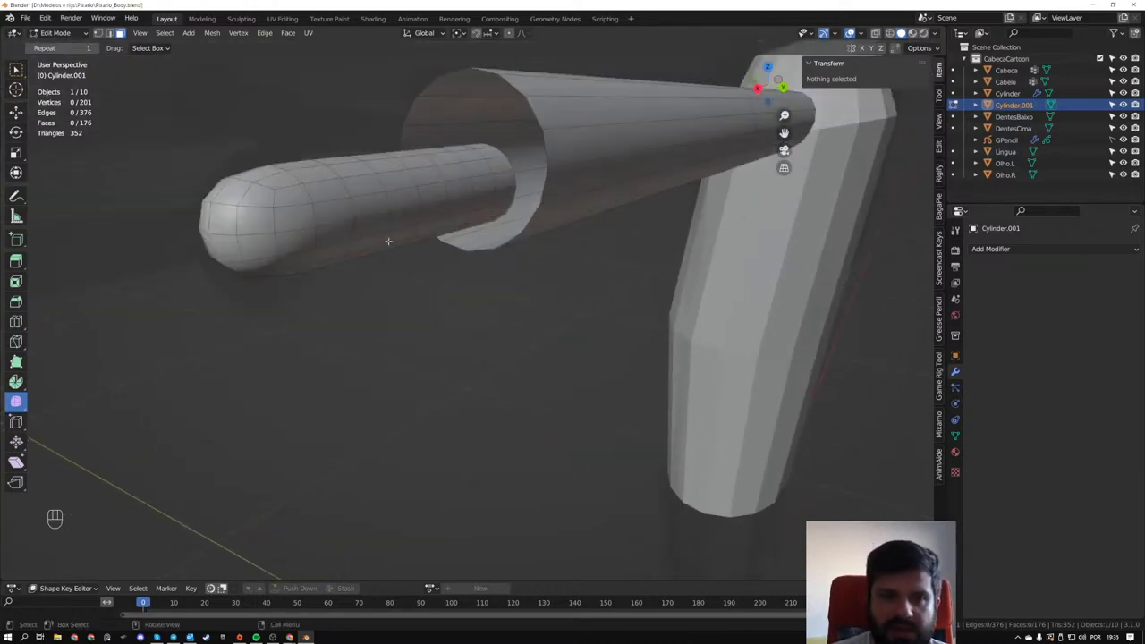
key("Tab")
scroll(351, 204, "down", 2)
key("Tab")
middle_click_drag(351, 204, 374, 222)
middle_click_drag(561, 368, 473, 333)
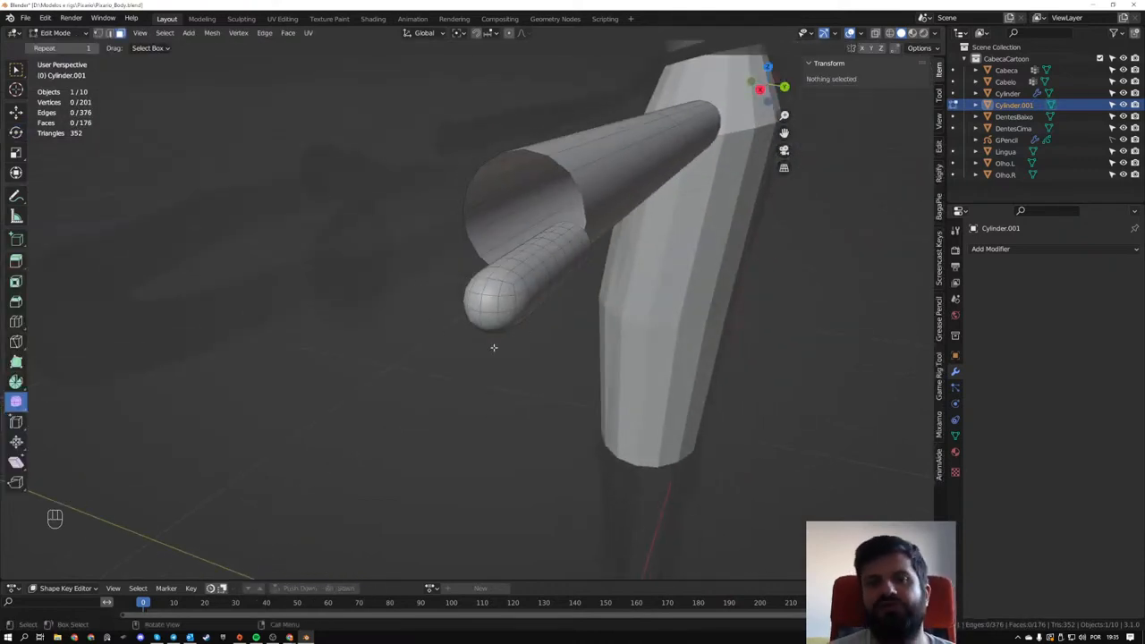
key("Tab")
key("Tab")
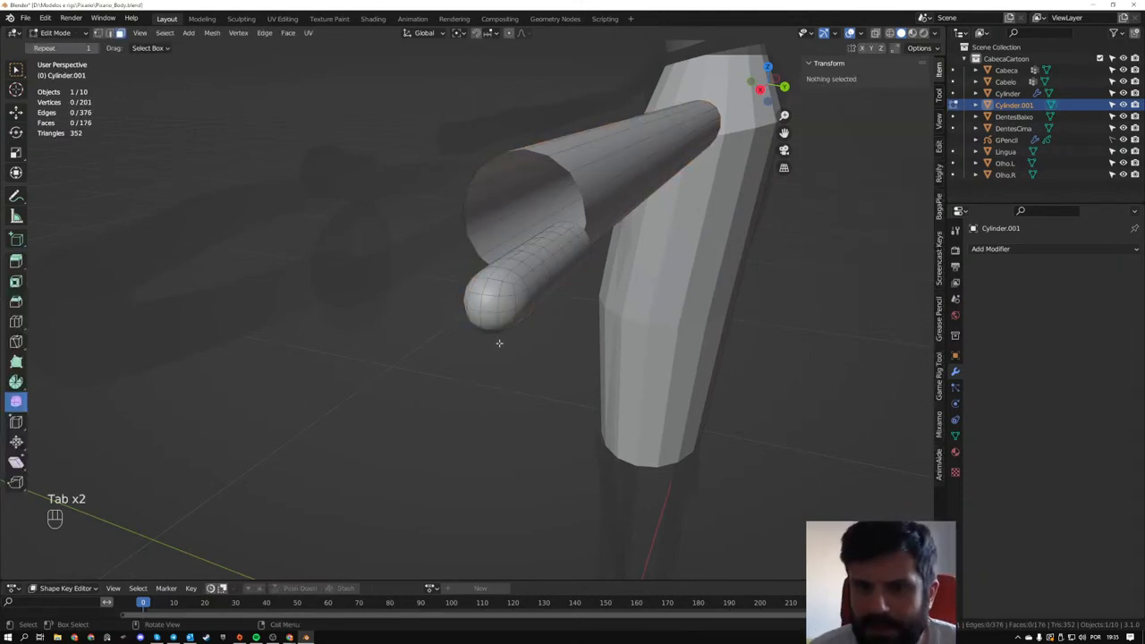
- Undo the applied subdivision on the arm and finger object, back to the live modifier with Optimal Display on
key("Tab")
key("ctrl+z")
key("ctrl+z")
key("ctrl+z")
key("ctrl+z")
key("ctrl+z")
key("ctrl+z")
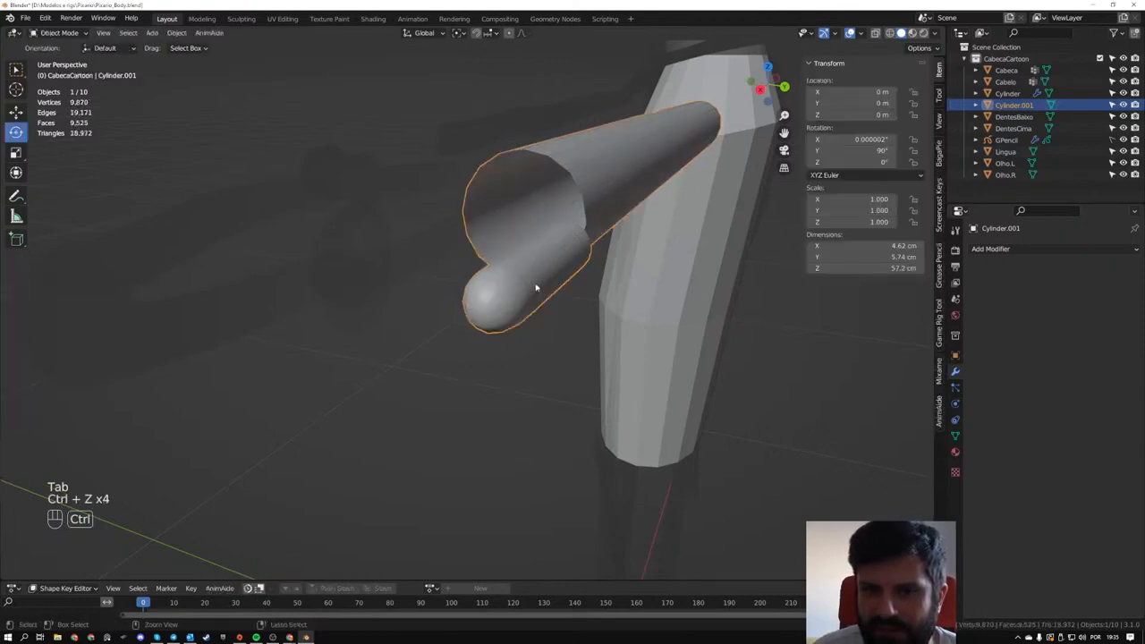
key("ctrl+z")
key("ctrl+z")
key("ctrl+z")
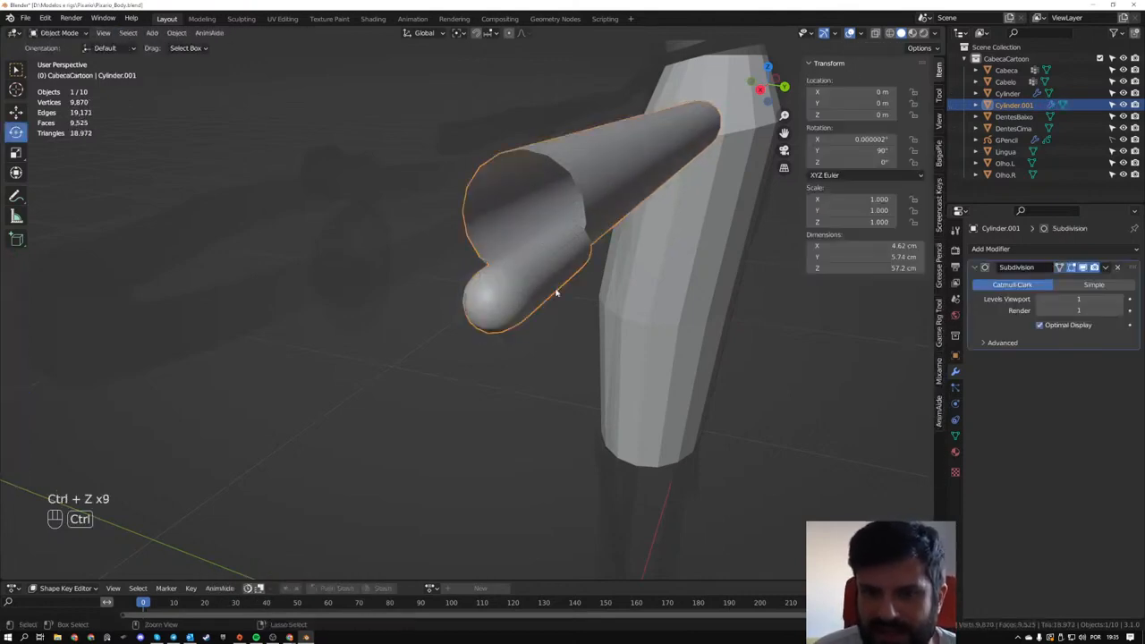
- Remove the Subdivision modifier from the arm and finger object and return to mesh editing
middle_click_drag(556, 292, 358, 261)
left_click(1117, 267)
key("Tab")
middle_click_drag(286, 258, 586, 265)
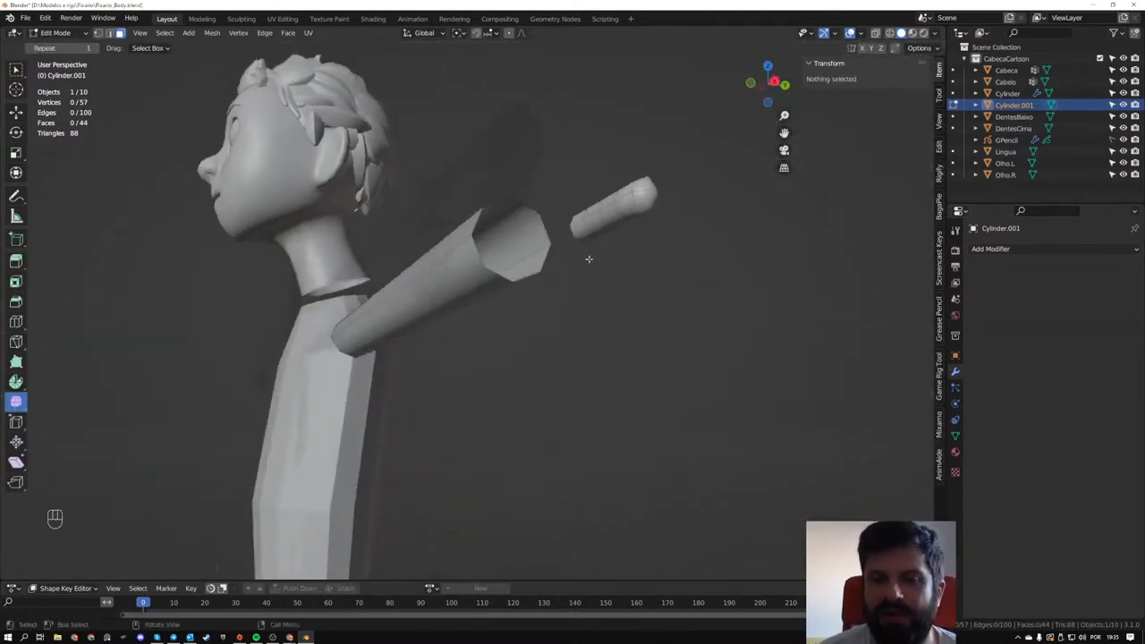
middle_click_drag(595, 215, 560, 212)
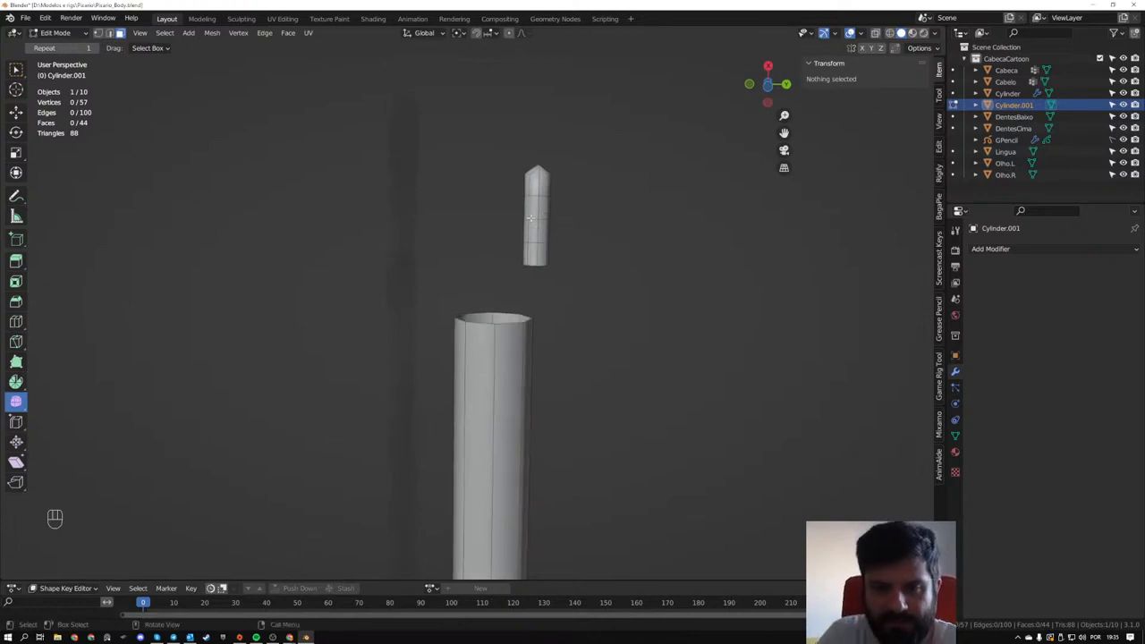
- Turn on X-ray, select the entire finger and move it about 8.5 mm along X, away from the arm's end
left_click_drag(477, 111, 587, 295)
key("alt+z")
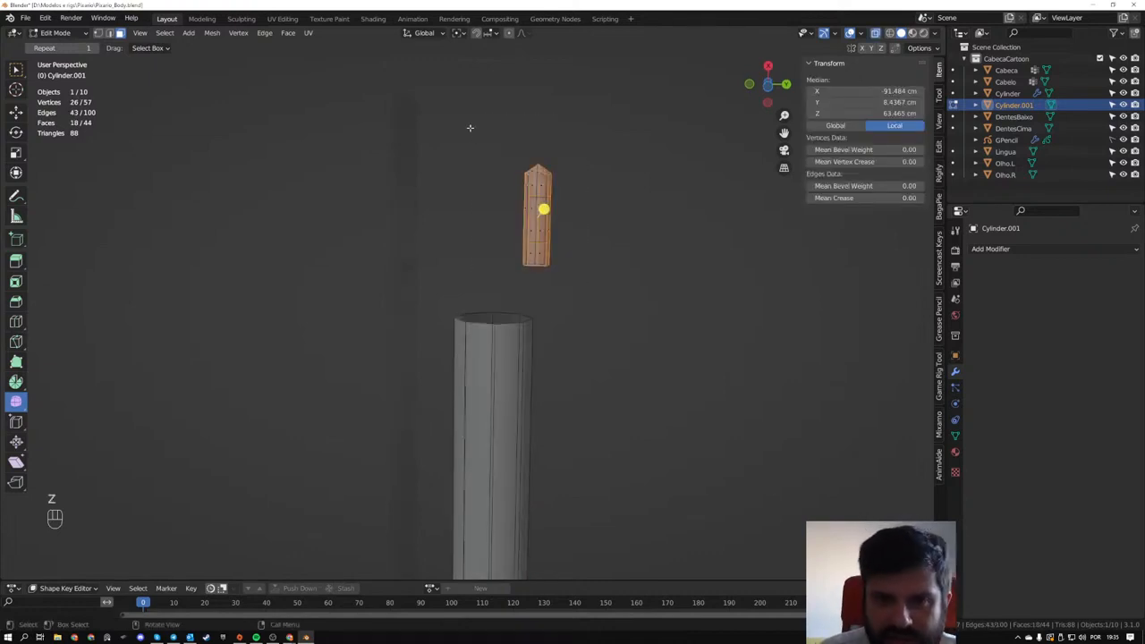
left_click_drag(467, 126, 585, 278)
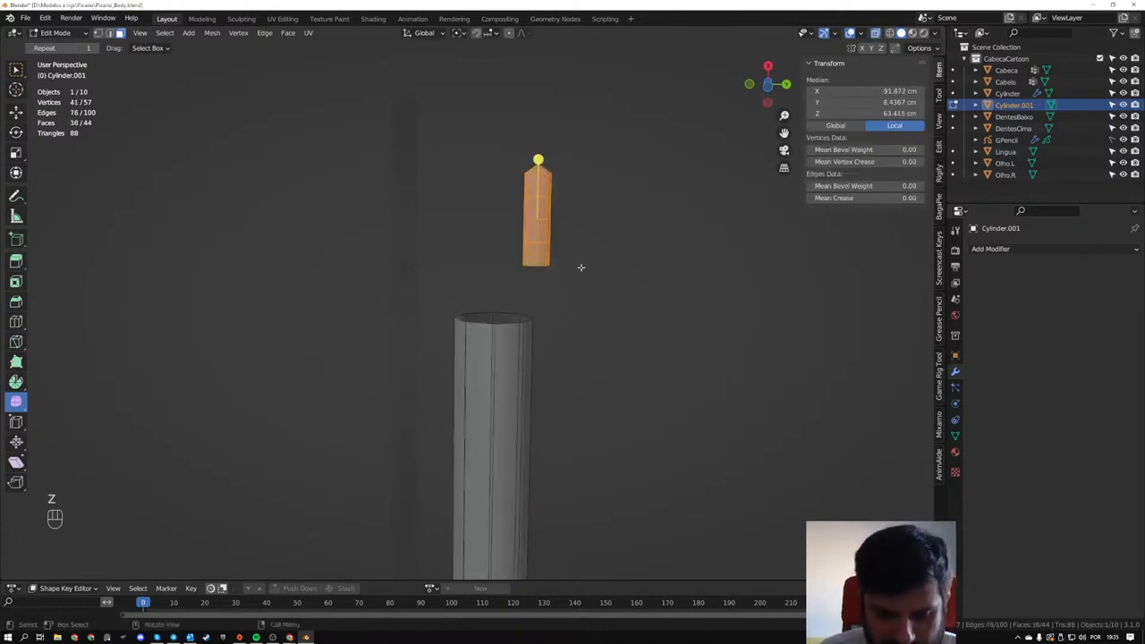
key("g")
key("x")
left_click(577, 258)
middle_click_drag(578, 257, 579, 255, "alt")
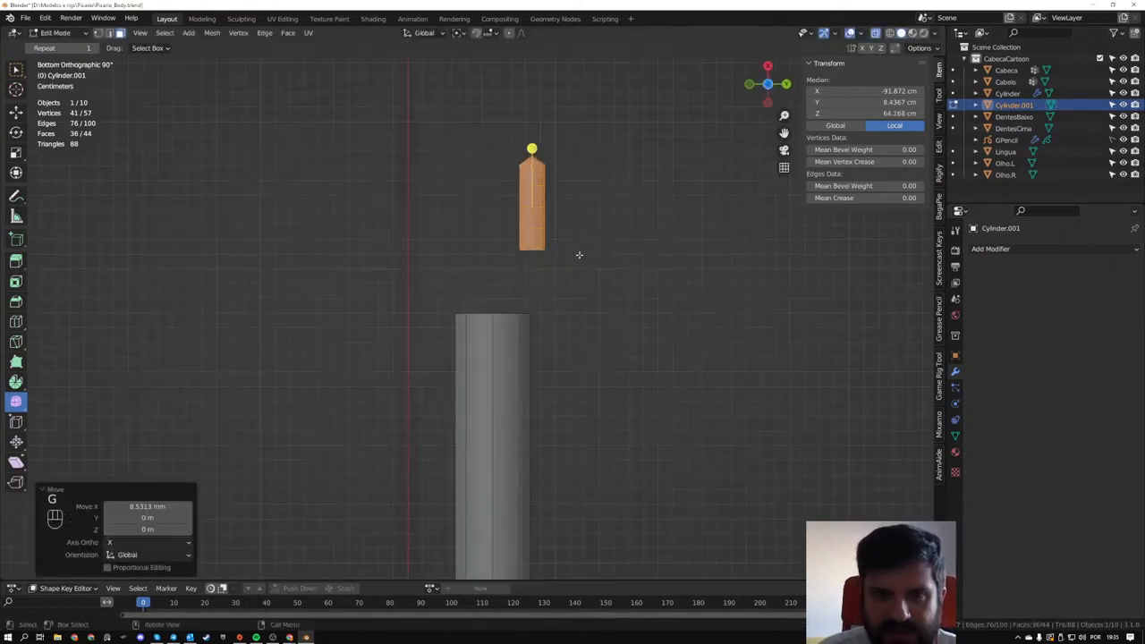
- Reposition the finger beyond one side of the arm's open end, including about -4.4 cm along Y and 2 mm up in Z
key("g")
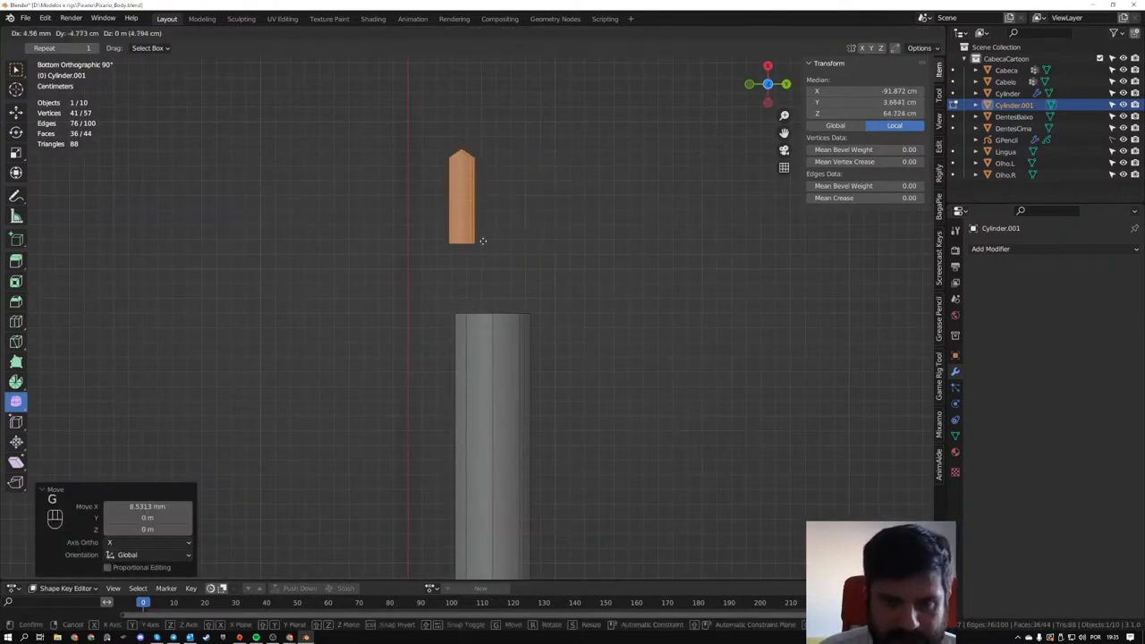
left_click(481, 238)
middle_click_drag(480, 238, 677, 408)
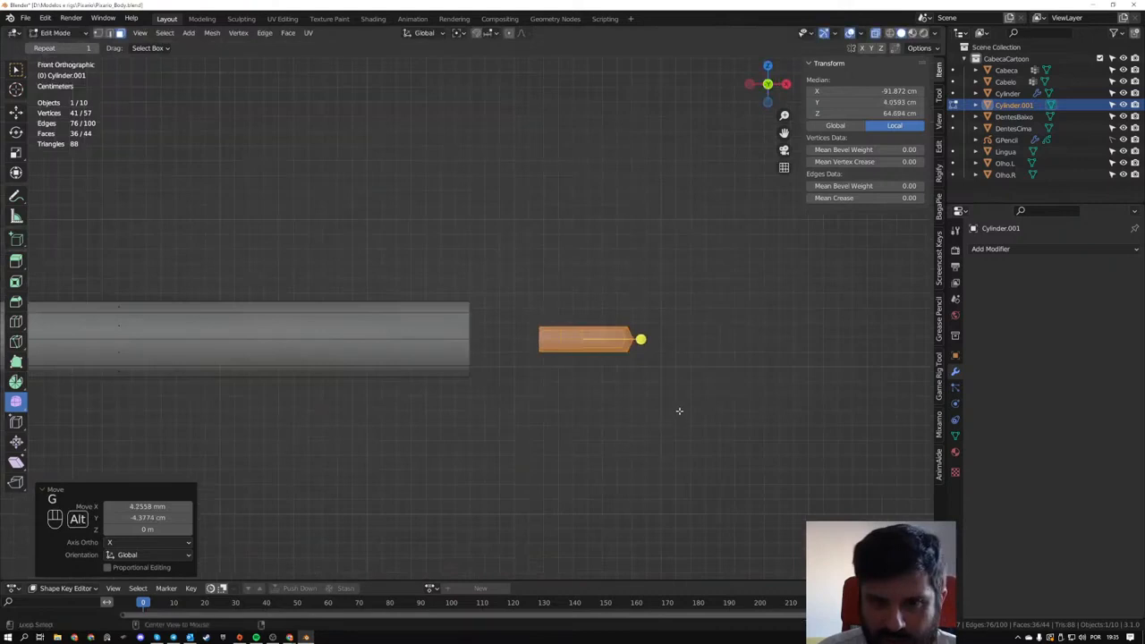
key("g")
left_click(643, 362)
middle_click_drag(644, 357, 703, 477)
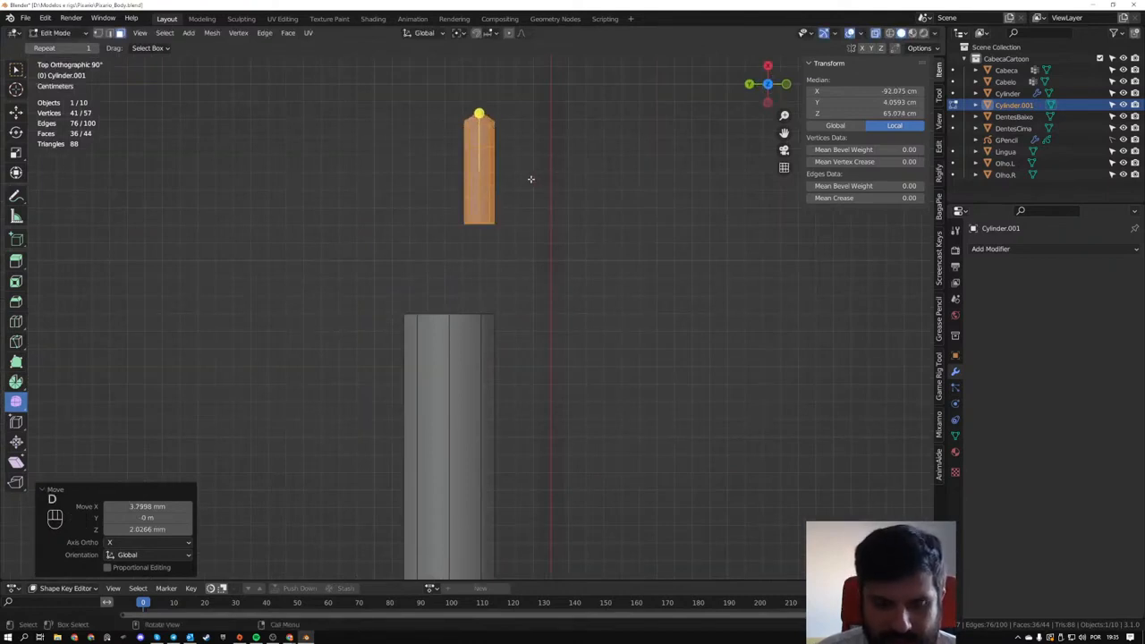
key("g")
left_click(542, 176)
- Duplicate the finger three times into a staggered row, spacing the copies about 2.3 to 2.5 cm apart
key("shift+d")
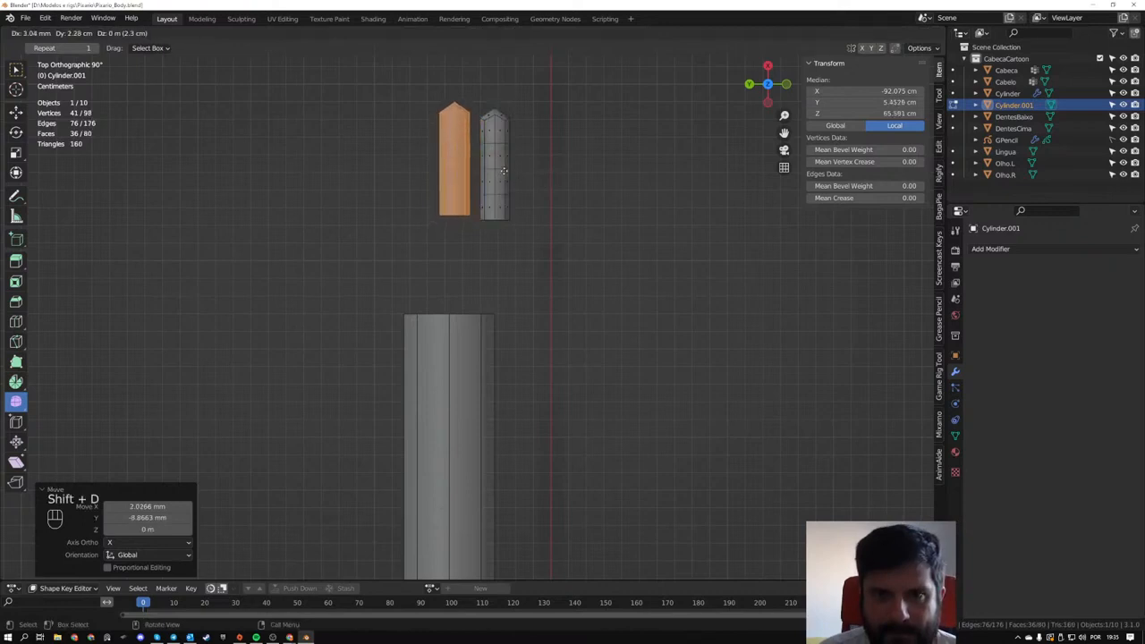
left_click(503, 168)
key("shift+d")
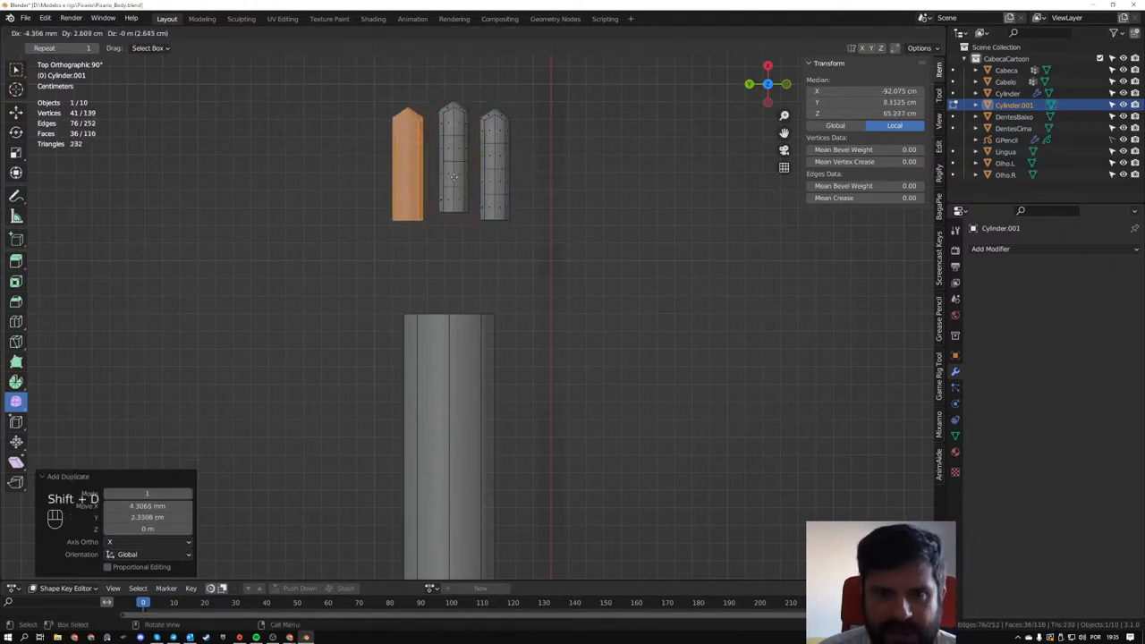
left_click(454, 178)
key("shift+d")
left_click(410, 195)
- Scale the outermost copied finger uniformly to 0.848 to form the little finger
scroll(409, 192, "up", 2)
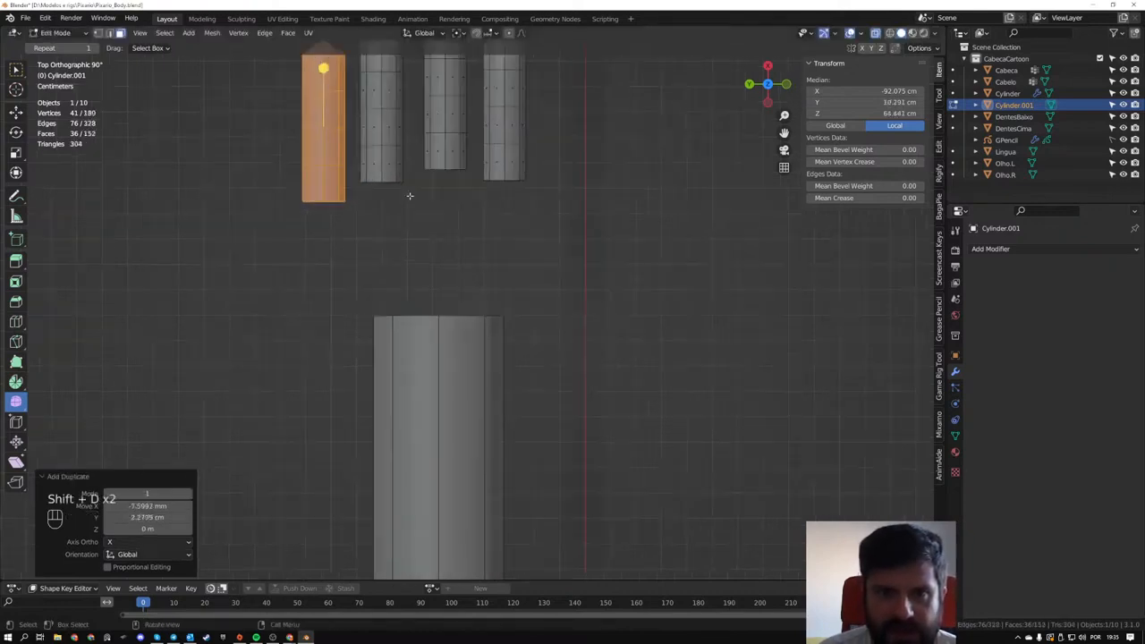
middle_click_drag(409, 191, 493, 396, "shift")
scroll(474, 375, "up", 1)
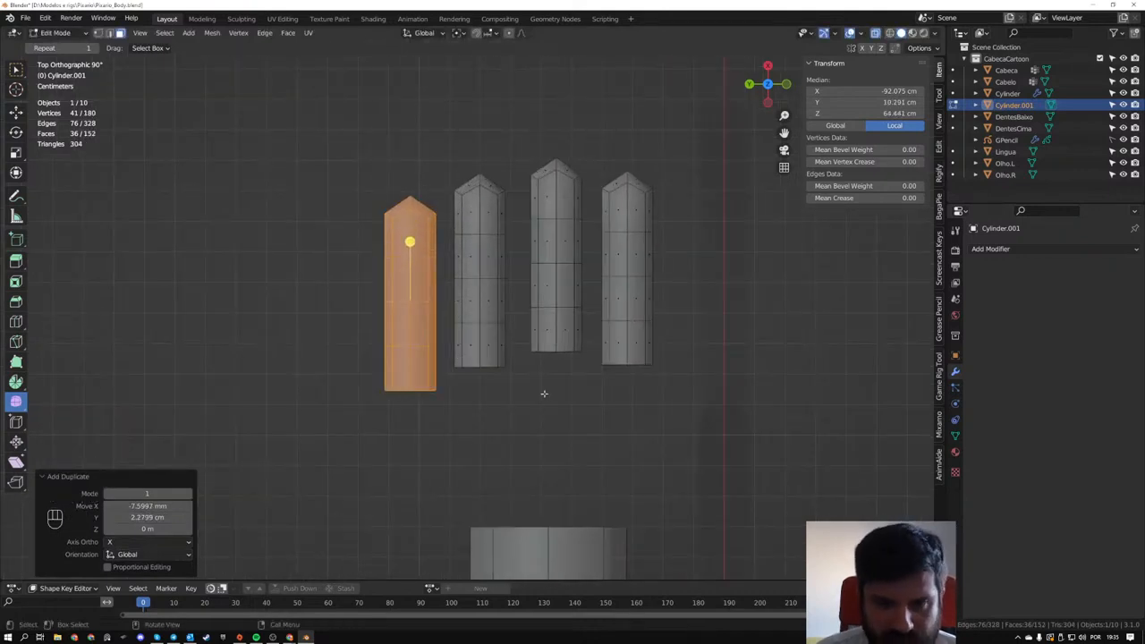
key("alt+s")
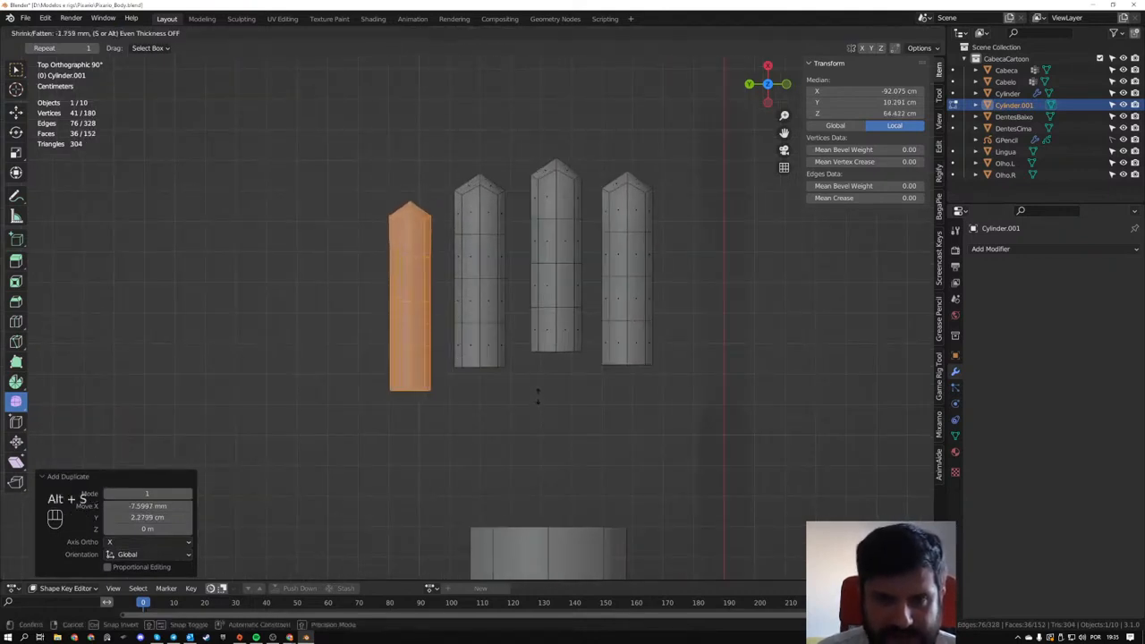
right_click(573, 407)
key("alt+s")
key("s")
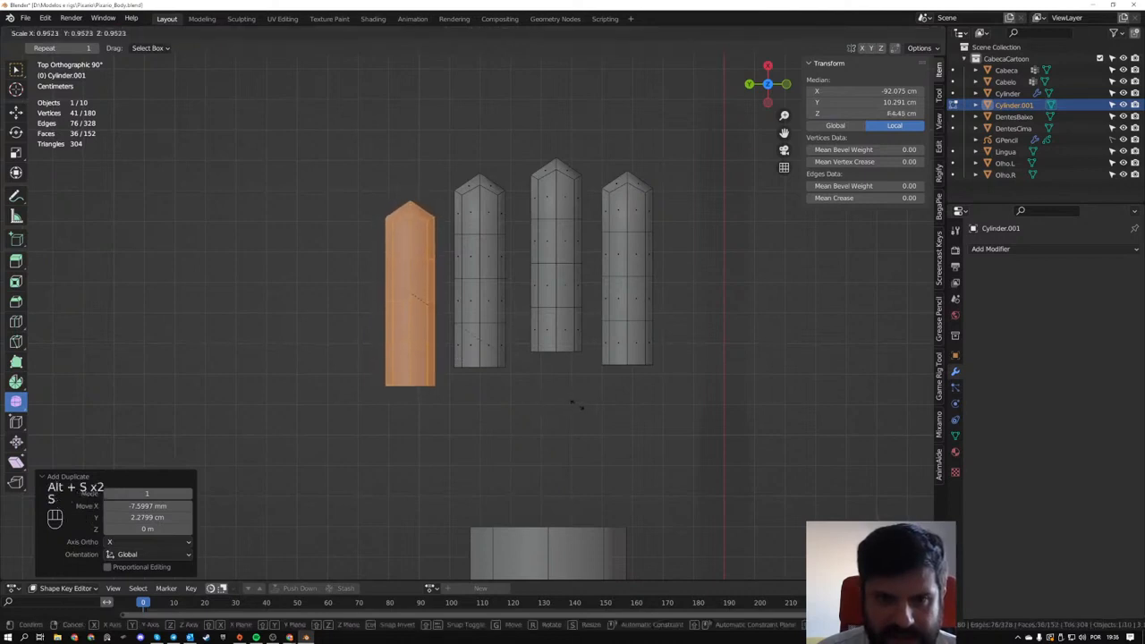
left_click(554, 401)
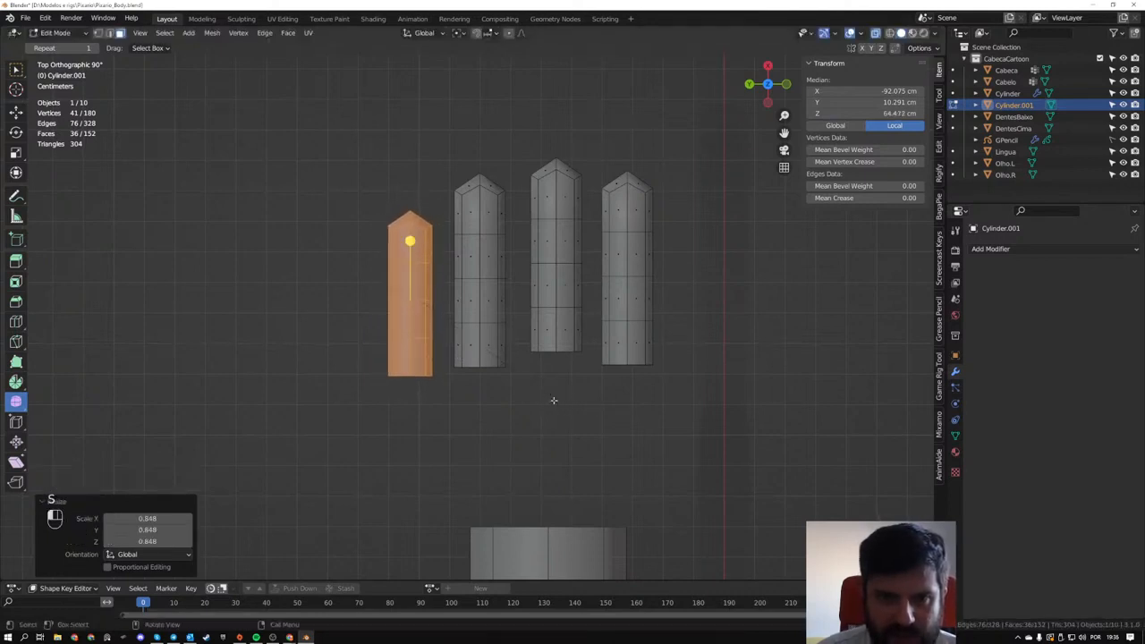
- Scale the ring finger uniformly to 0.966 and the middle finger to 1.05
left_click_drag(438, 157, 525, 383)
key("s")
left_click(515, 390)
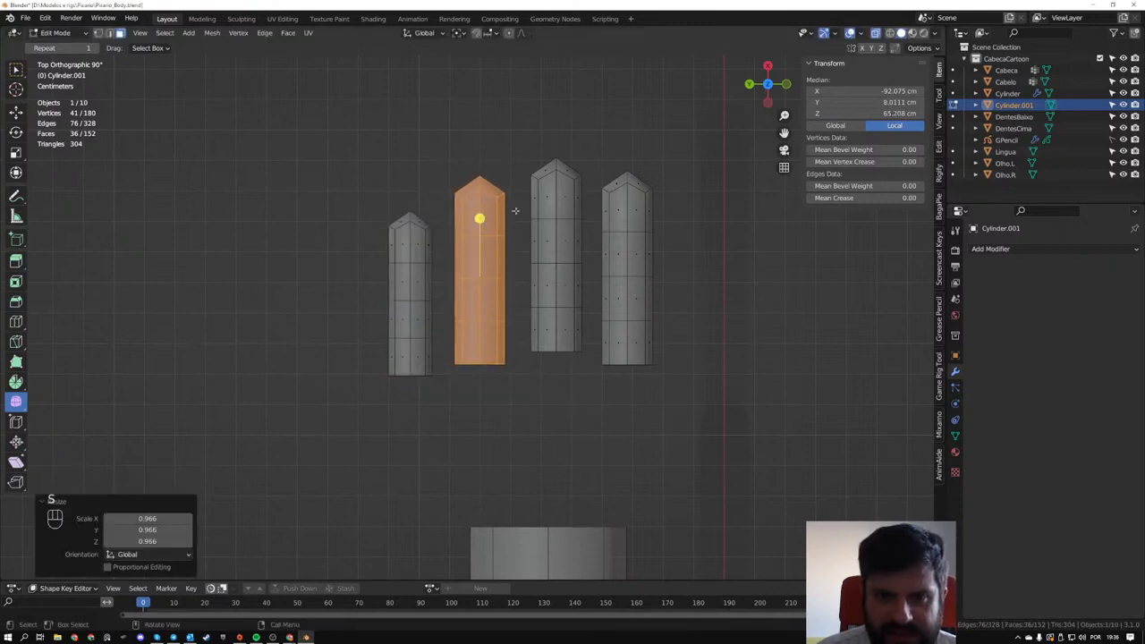
left_click_drag(517, 144, 592, 379)
key("s")
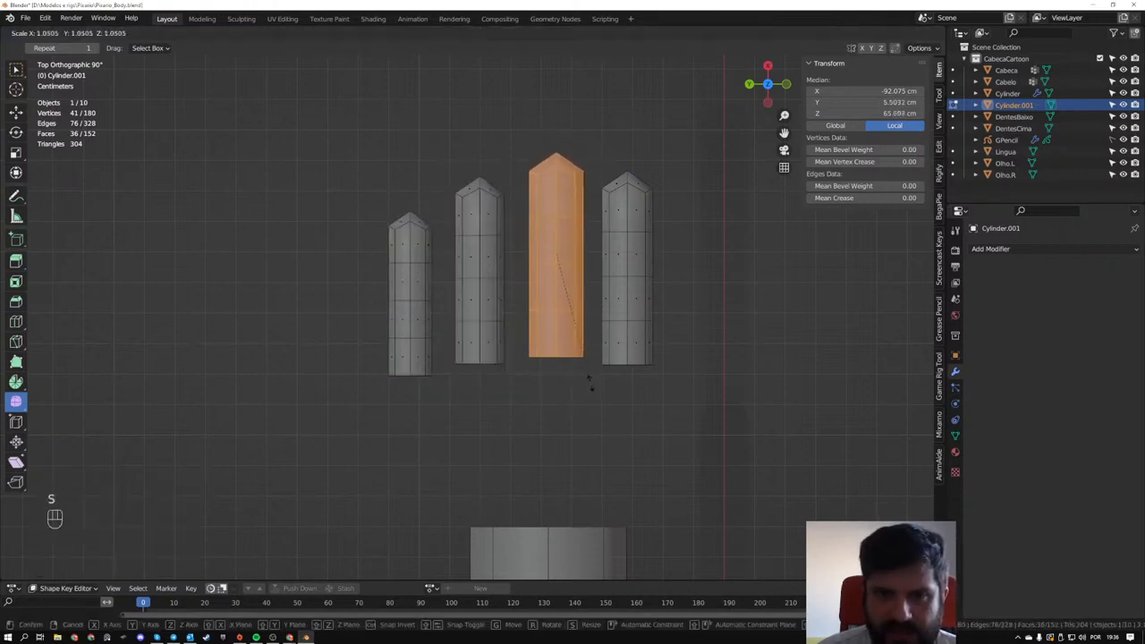
left_click(590, 384)
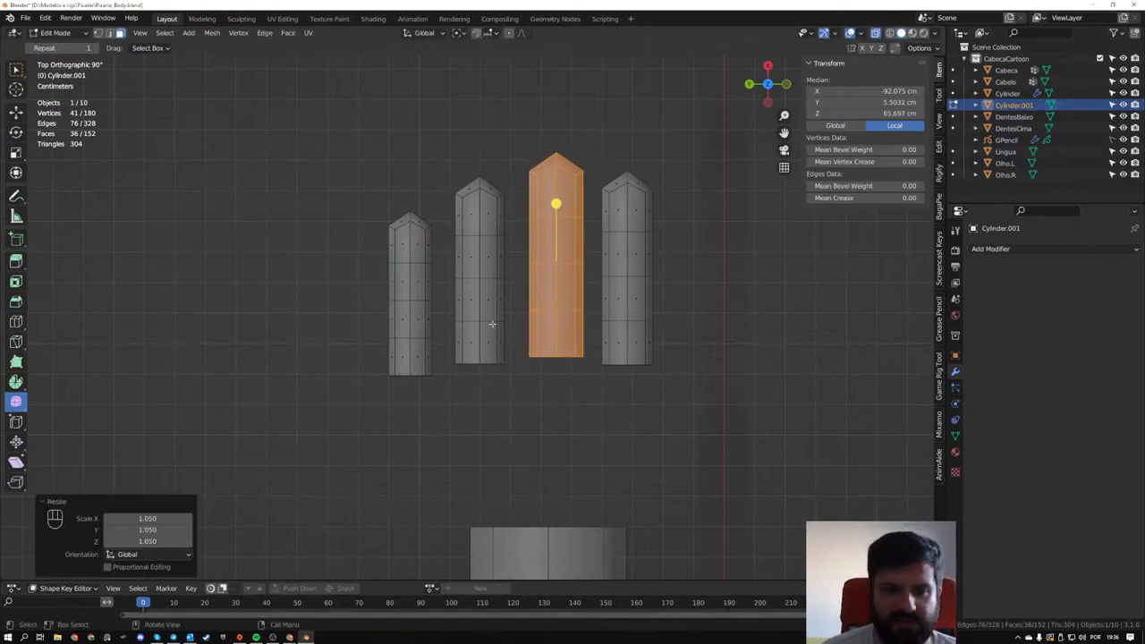
- Select the open base vertices of all four fingers and flatten them into line by scaling to 0 along X
key("1")
left_click_drag(358, 332, 702, 438)
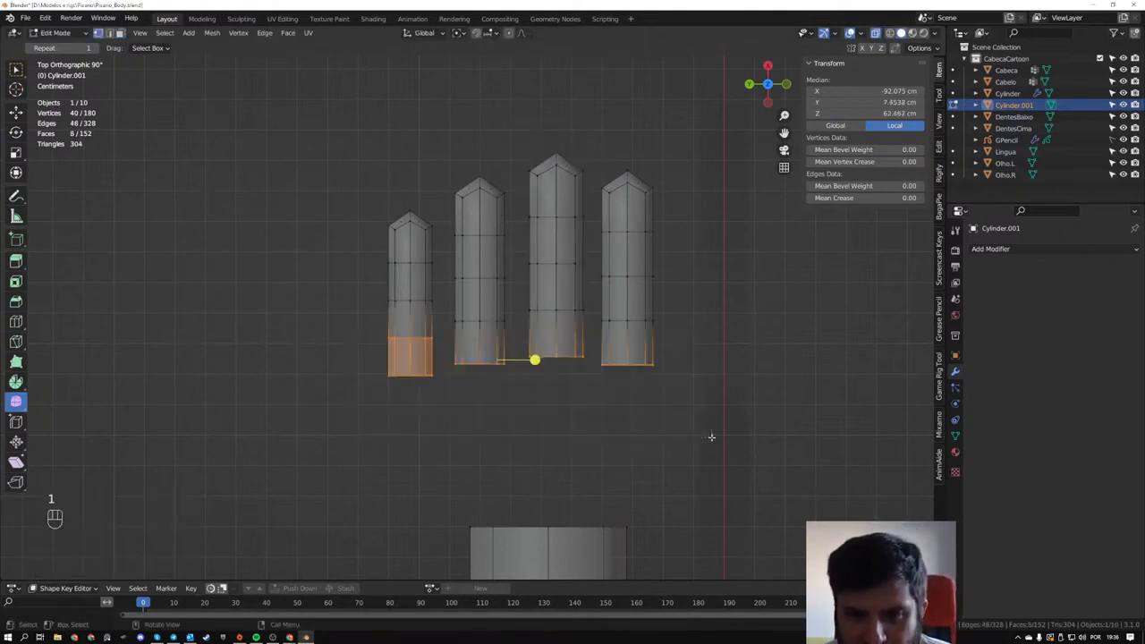
middle_click_drag(702, 438, 441, 391)
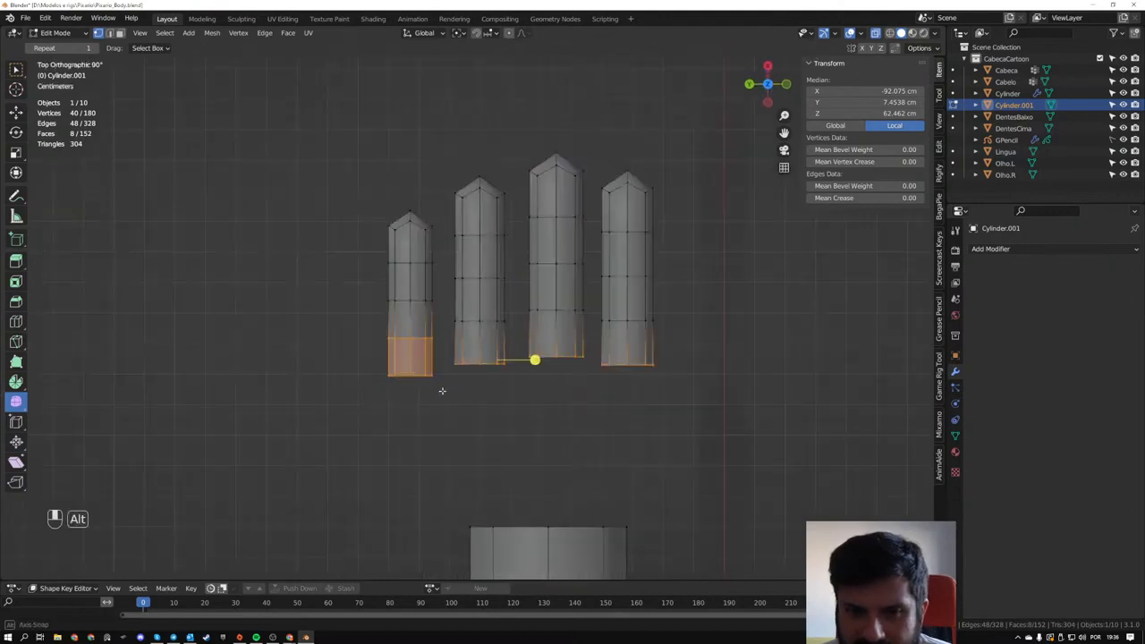
left_click_drag(366, 345, 722, 449)
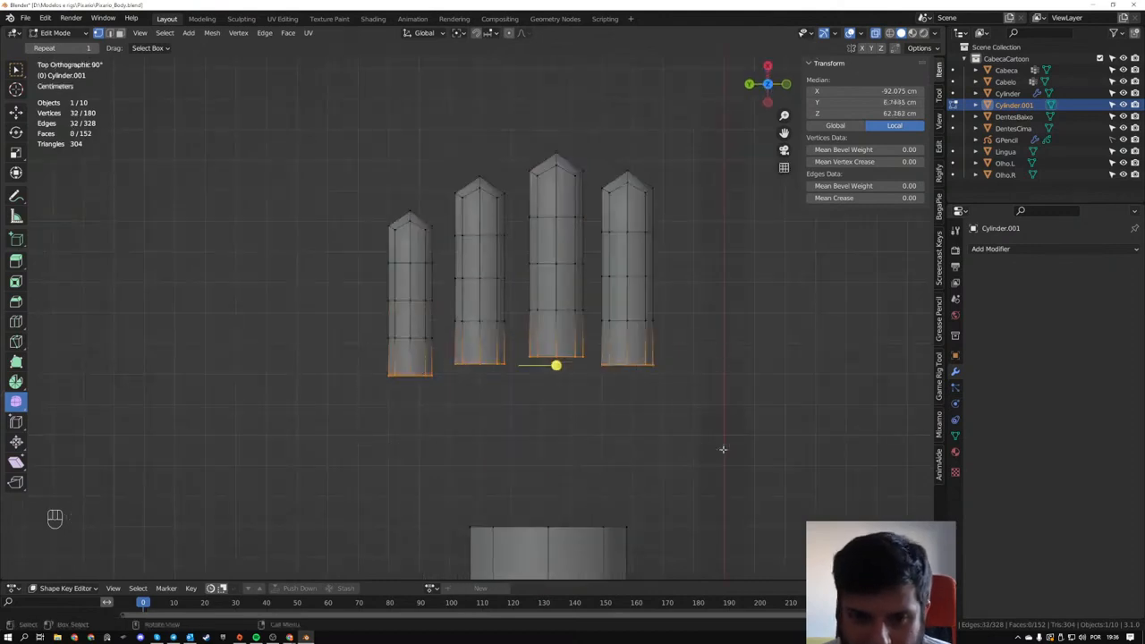
key("s")
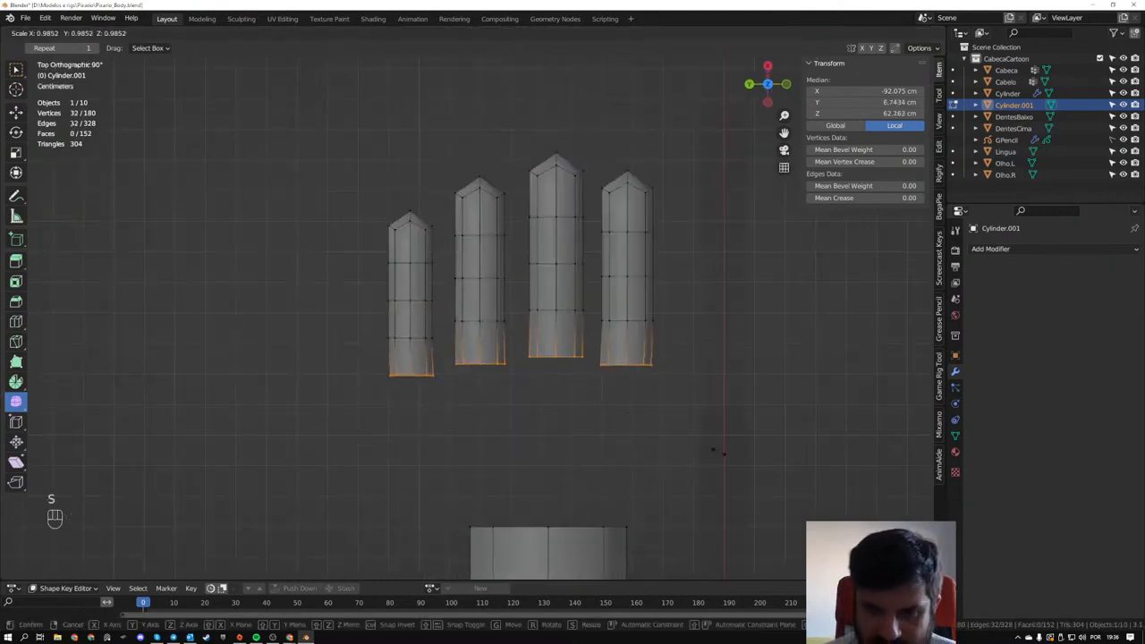
key("x")
key("KP_0")
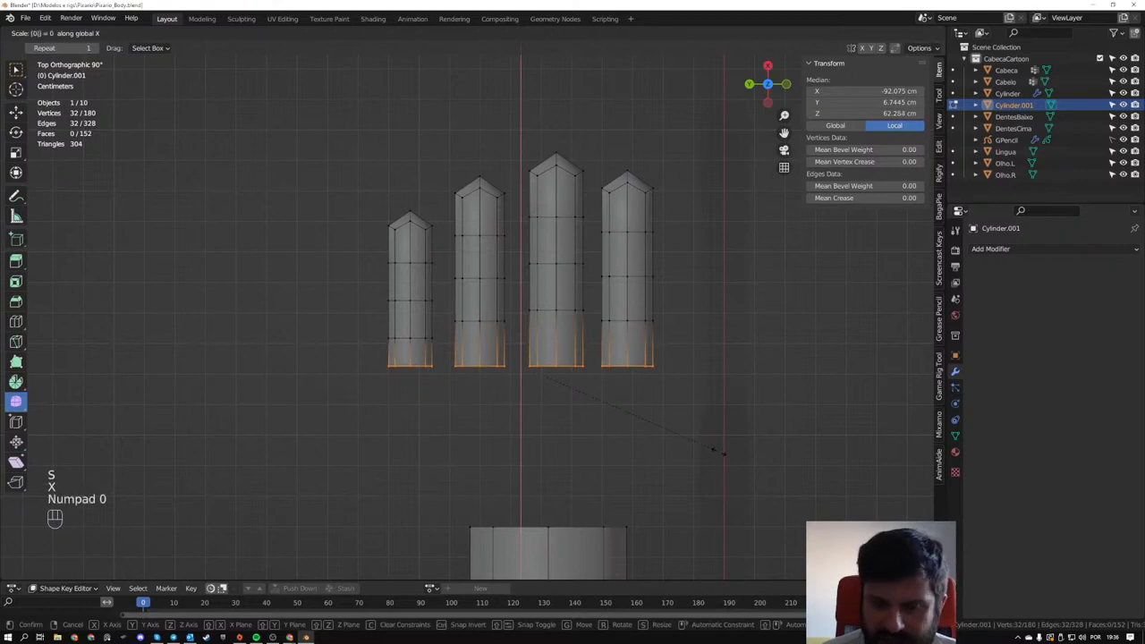
key("KP_Enter")
- Select all four fingers and move them about 2.8 cm along X, farther from the arm's open end
middle_click_drag(554, 363, 541, 333)
middle_click_drag(490, 267, 550, 335)
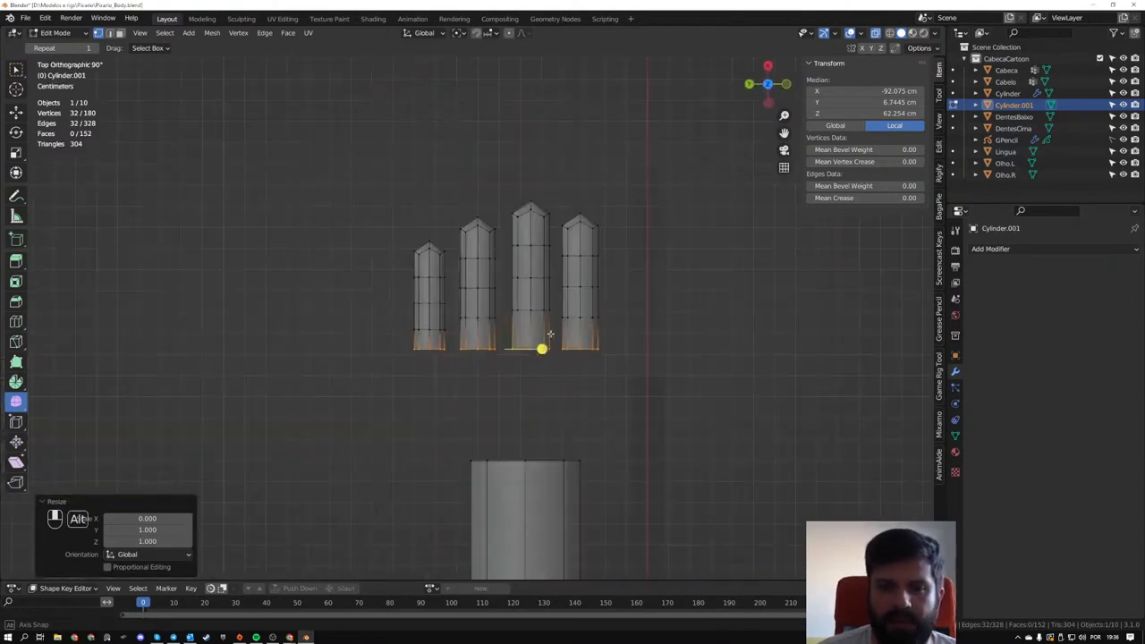
scroll(504, 299, "down", 1)
left_click_drag(378, 194, 659, 383)
key("g")
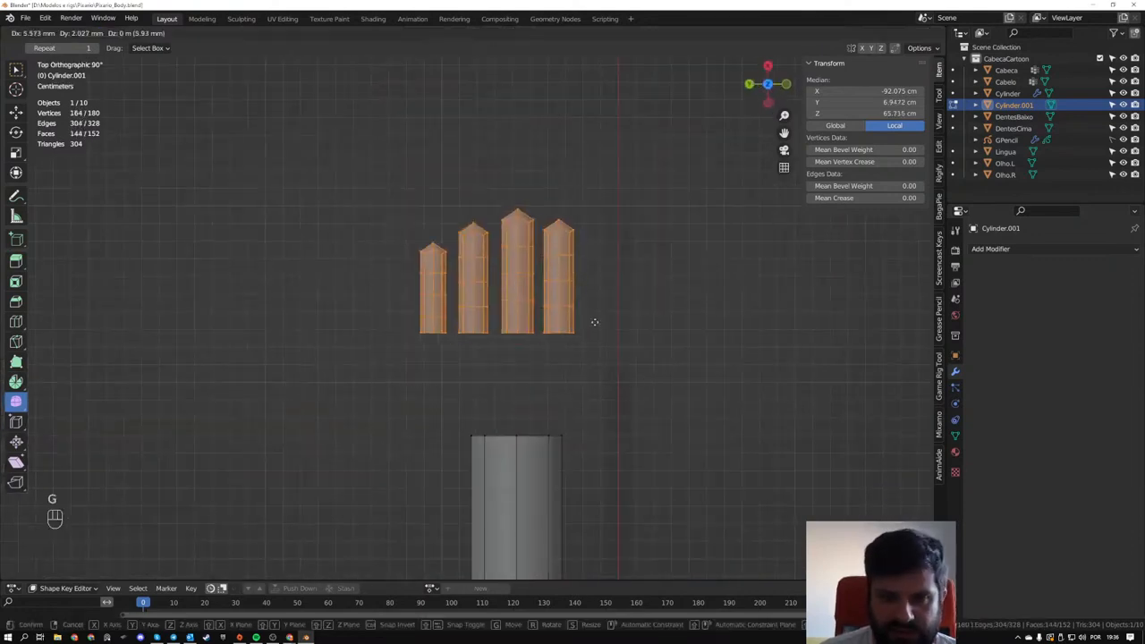
key("x")
left_click(608, 289)
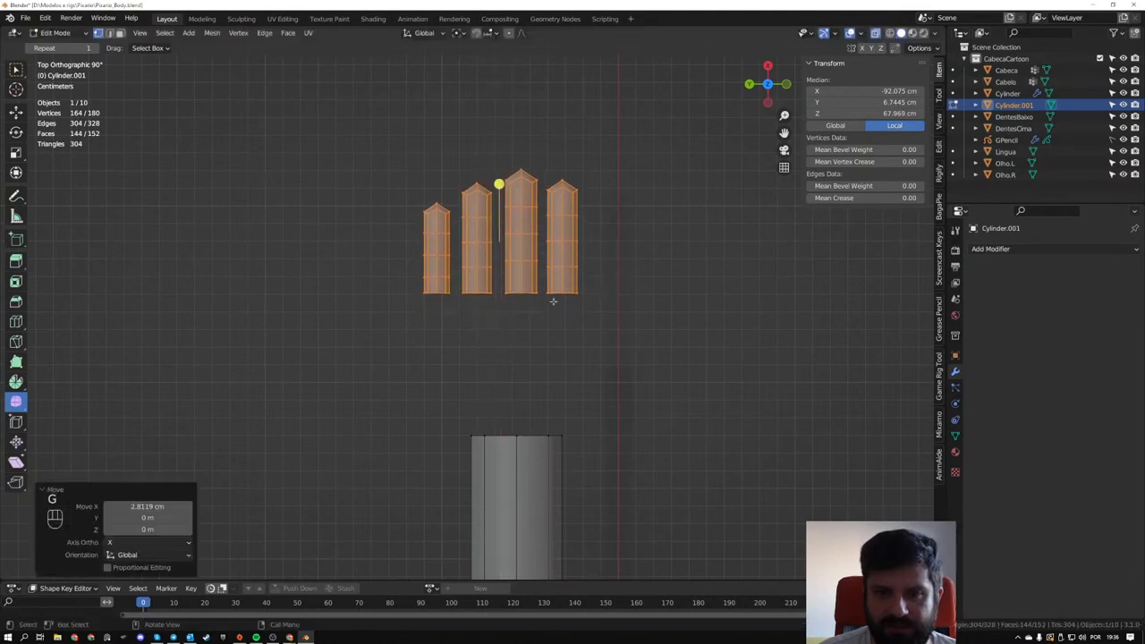
- Connect the bases of the little and ring fingers with two adjoining faces between their facing edges, with X-ray off
middle_click_drag(498, 184, 511, 375)
key("Tab")
key("Tab")
left_click(458, 359)
key("z")
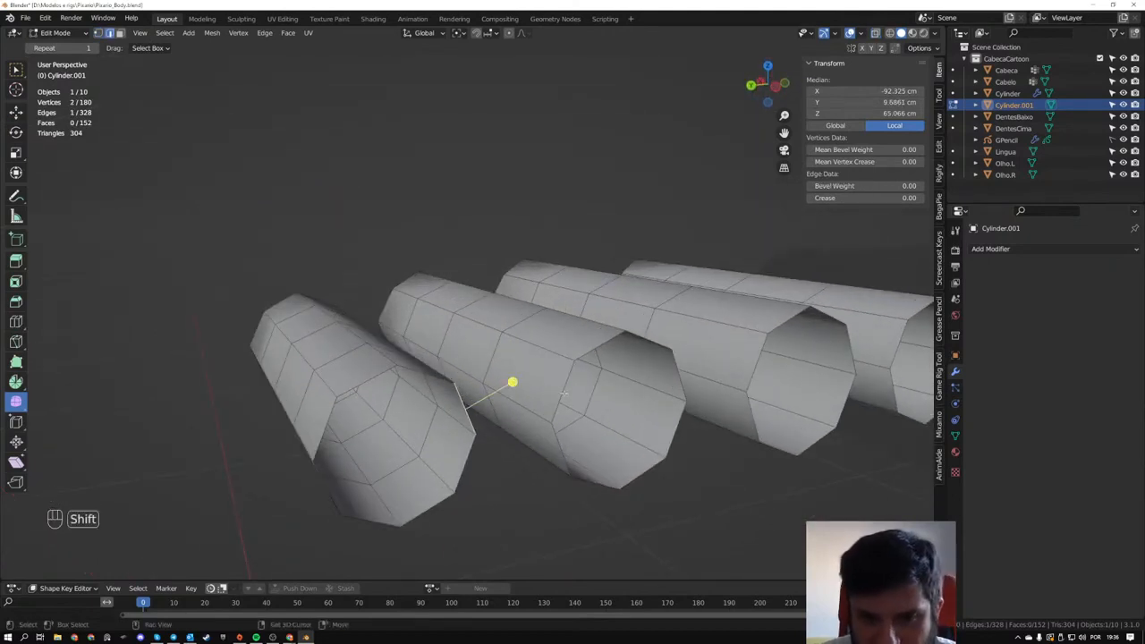
left_click(563, 394, "shift")
key("f")
middle_click_drag(490, 458, 495, 503)
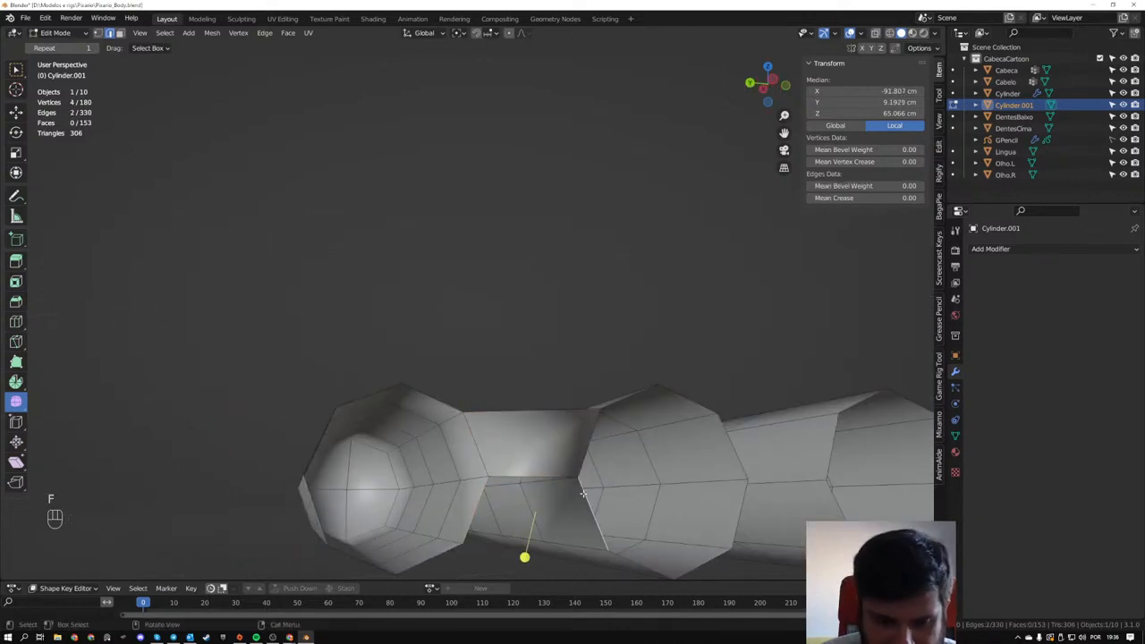
key("f")
- Check the normals of the fingers and their connecting faces using the Face Orientation overlay, leaving the overlay off
middle_click_drag(583, 494, 821, 407)
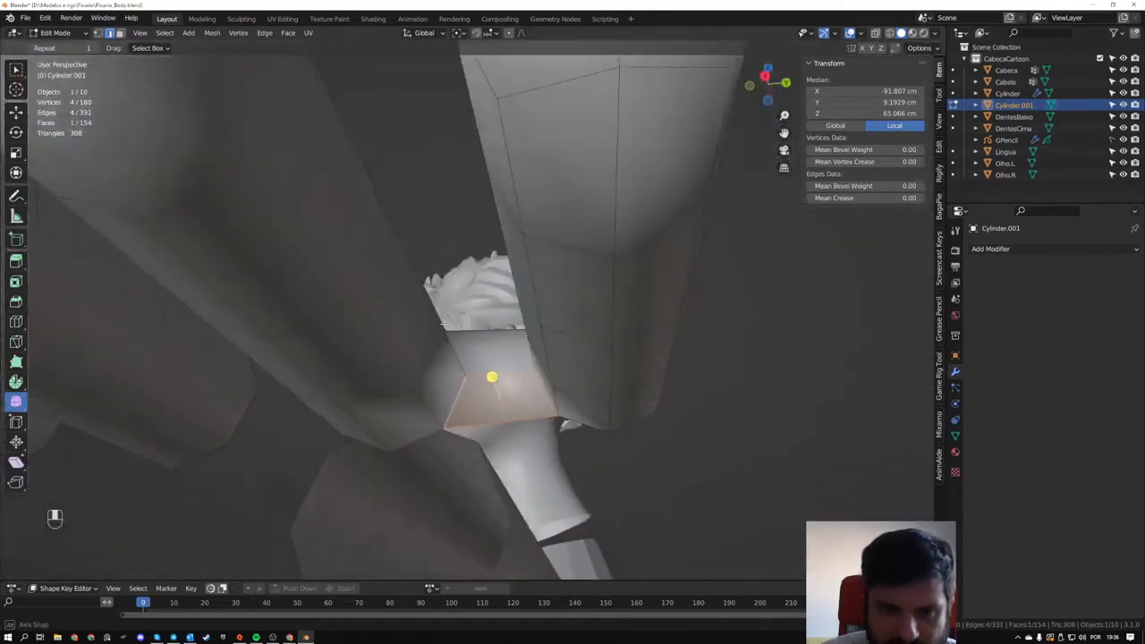
middle_click_drag(442, 323, 274, 417)
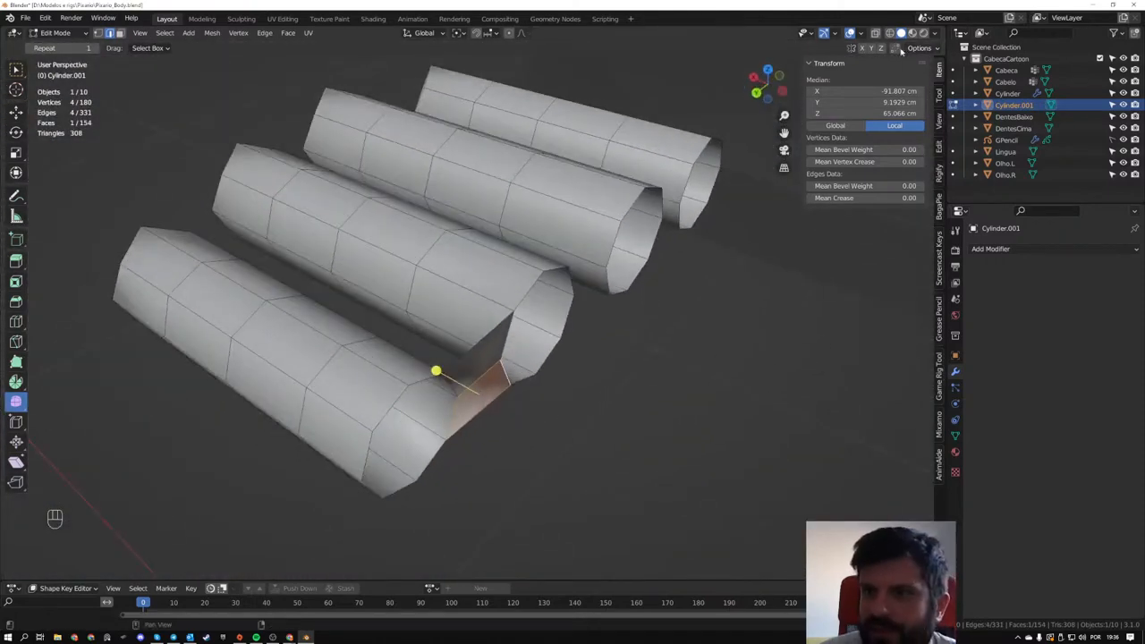
left_click(860, 34)
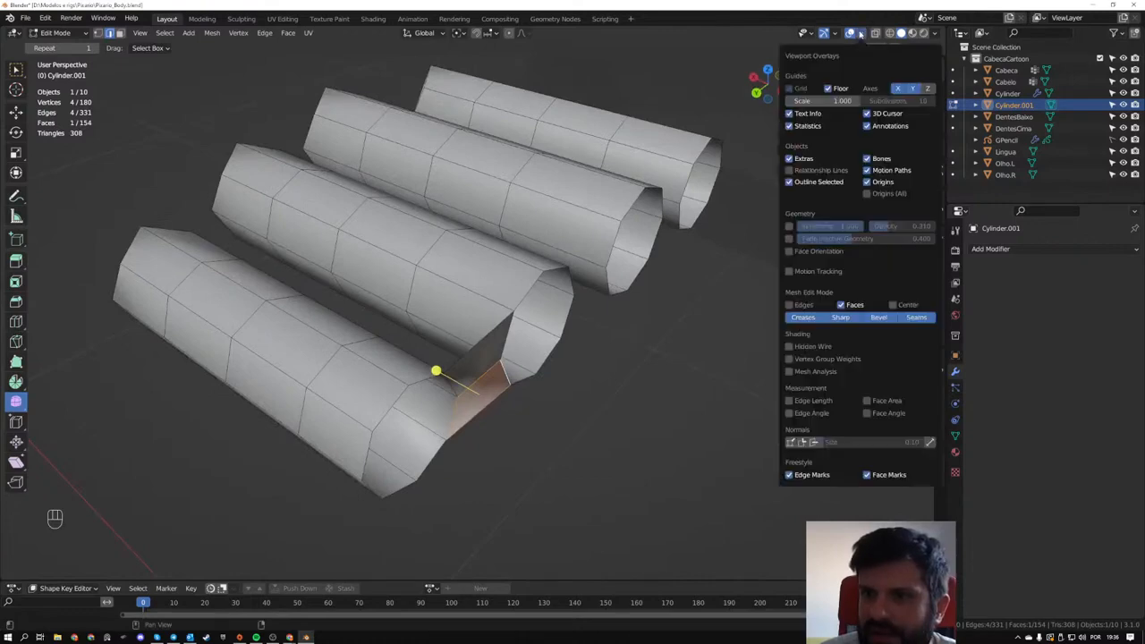
left_click(788, 252)
middle_click_drag(260, 343, 301, 304)
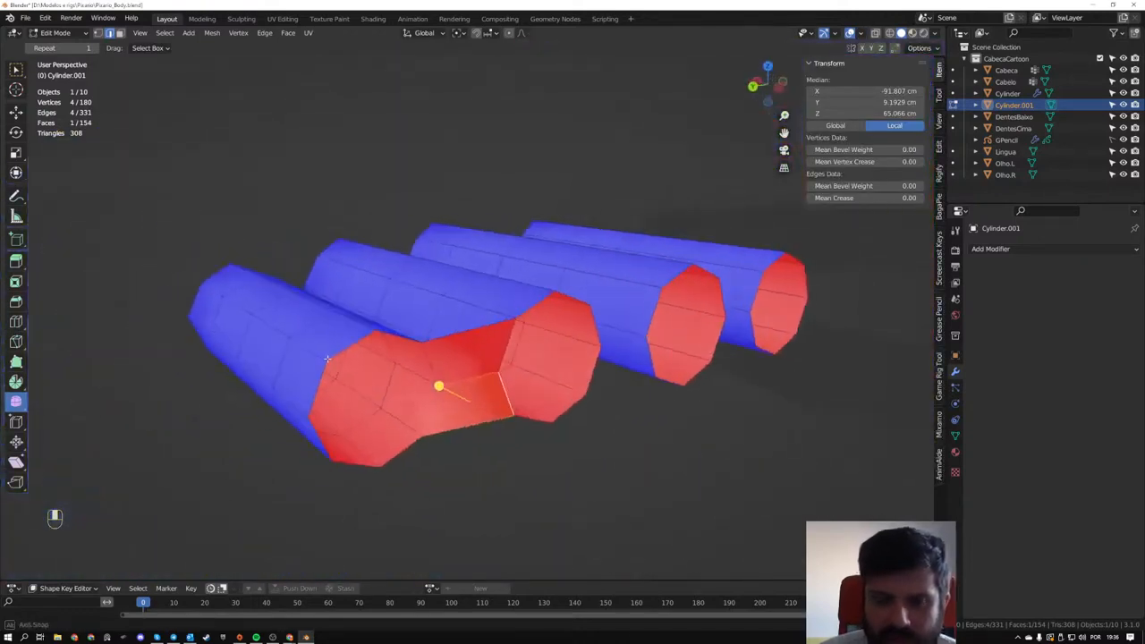
left_click(860, 34)
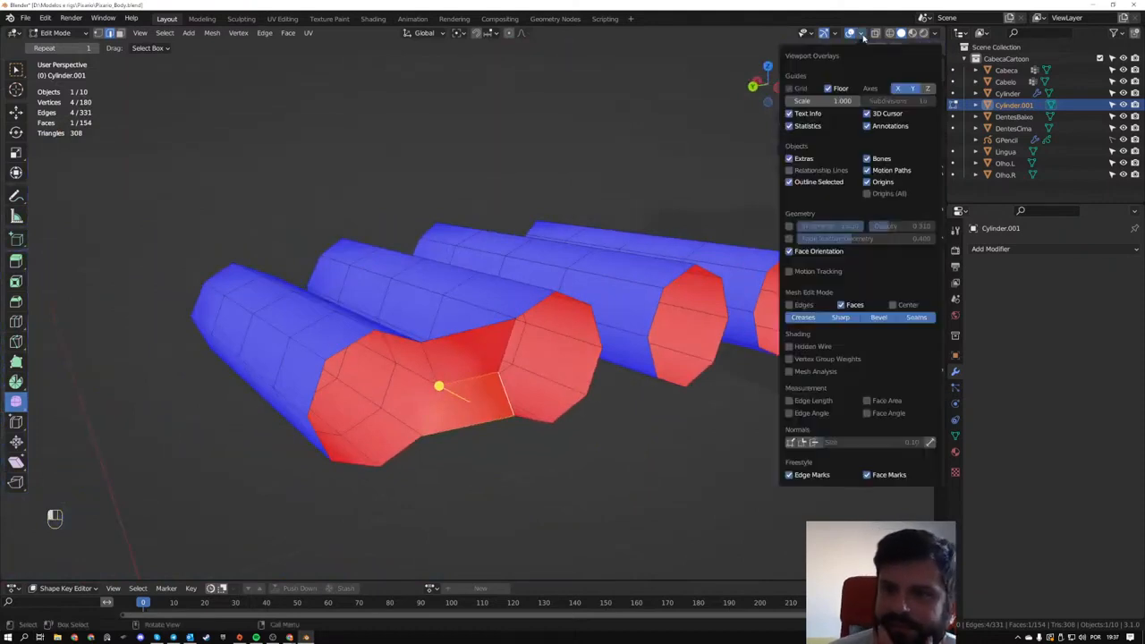
left_click(789, 251)
- Fill the gap between the bases of the ring and middle fingers with a single six-sided face
middle_click_drag(608, 331, 542, 336)
left_click(607, 321)
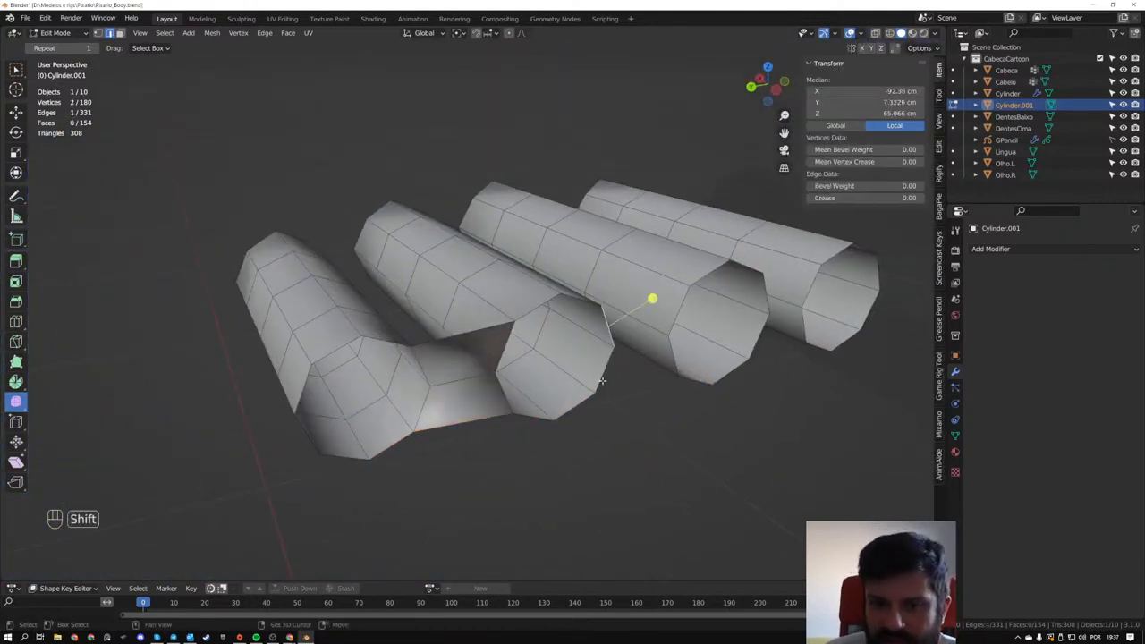
left_click(606, 380, "shift")
key("f")
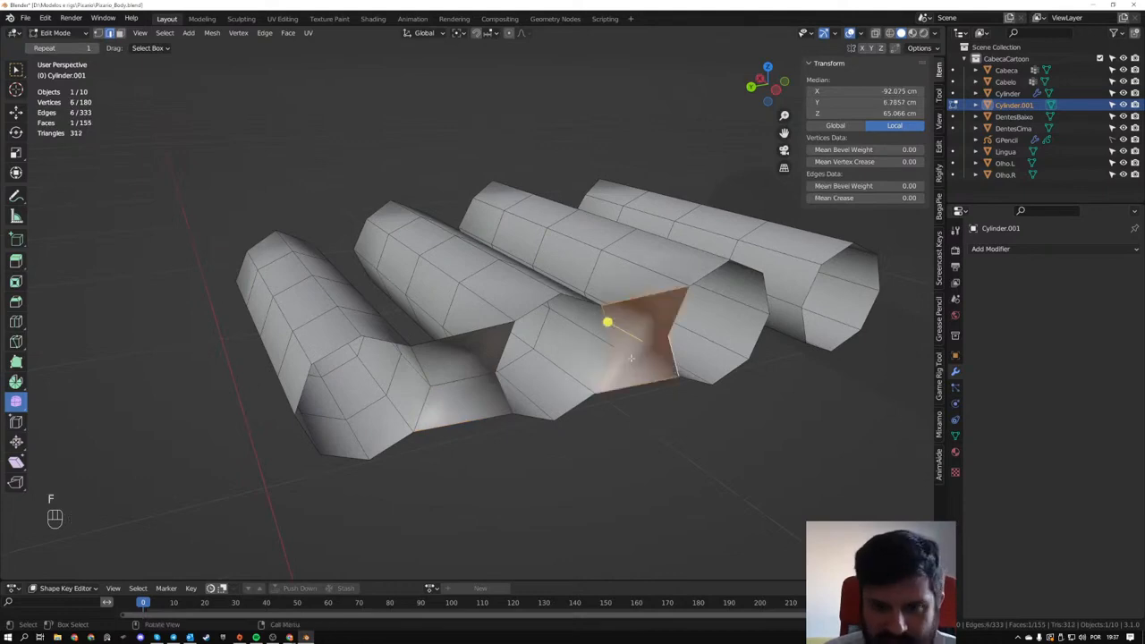
- Split the six-sided face between the ring and middle fingers by connecting its two middle vertices
middle_click_drag(664, 303, 337, 380)
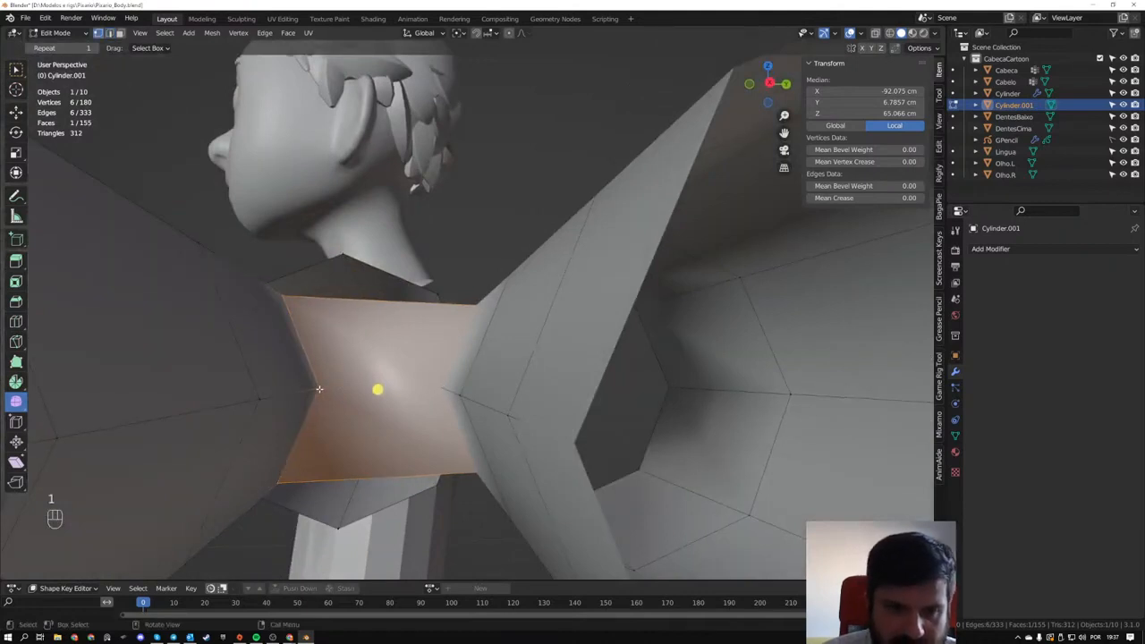
left_click(319, 388)
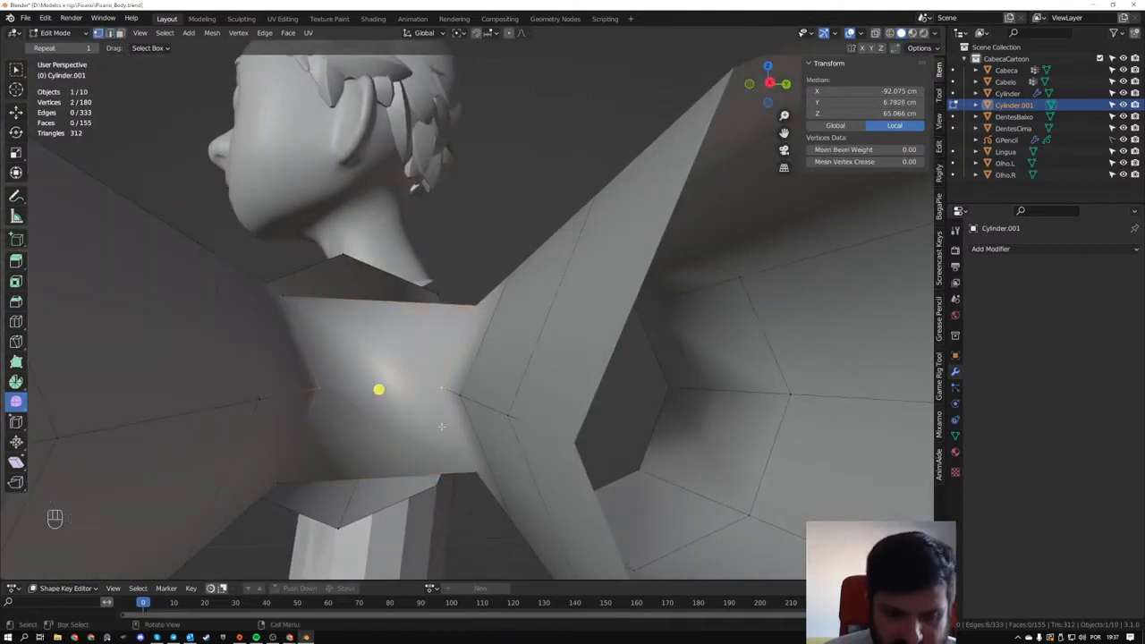
key("f")
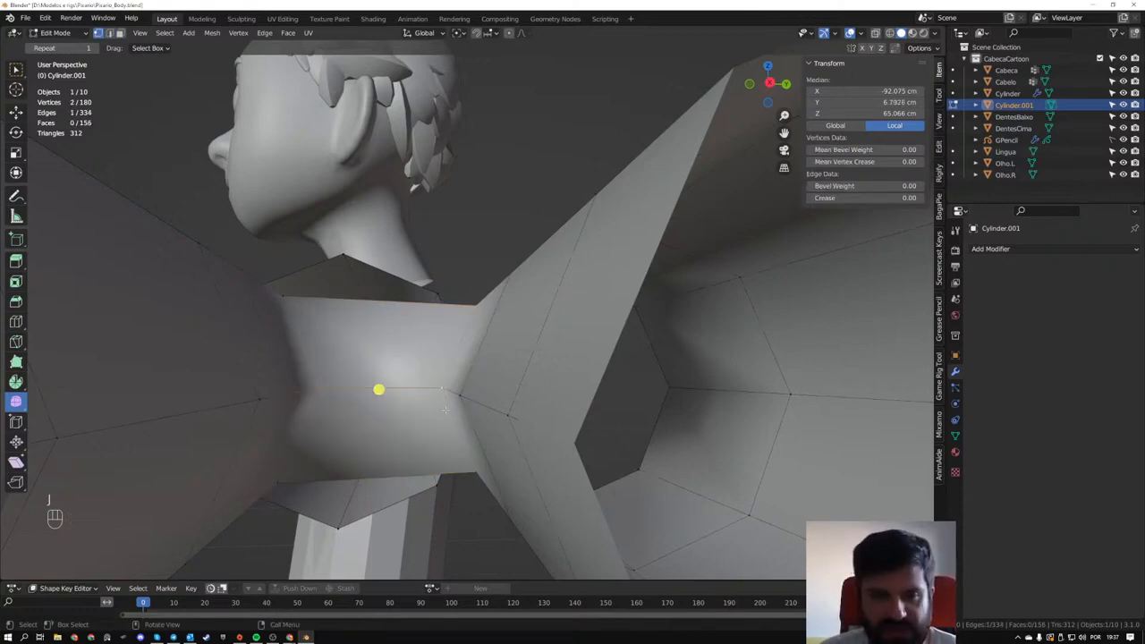
- Connect the bases of the middle and index fingers with two adjoining faces between their facing edges
mouse_move(466, 413)
middle_mouse_down()
mouse_move(348, 421)
mouse_move(337, 401)
mouse_move(483, 447)
mouse_move(386, 421)
mouse_move(450, 414)
mouse_move(410, 386)
mouse_move(416, 365)
mouse_move(465, 350)
mouse_move(512, 403)
mouse_move(506, 465)
mouse_move(488, 430)
mouse_move(581, 400)
mouse_move(452, 400)
mouse_move(420, 349)
mouse_move(421, 412)
mouse_move(462, 391)
middle_mouse_up()
key("f")
left_click(418, 360)
left_click(470, 341, "shift")
key("f")
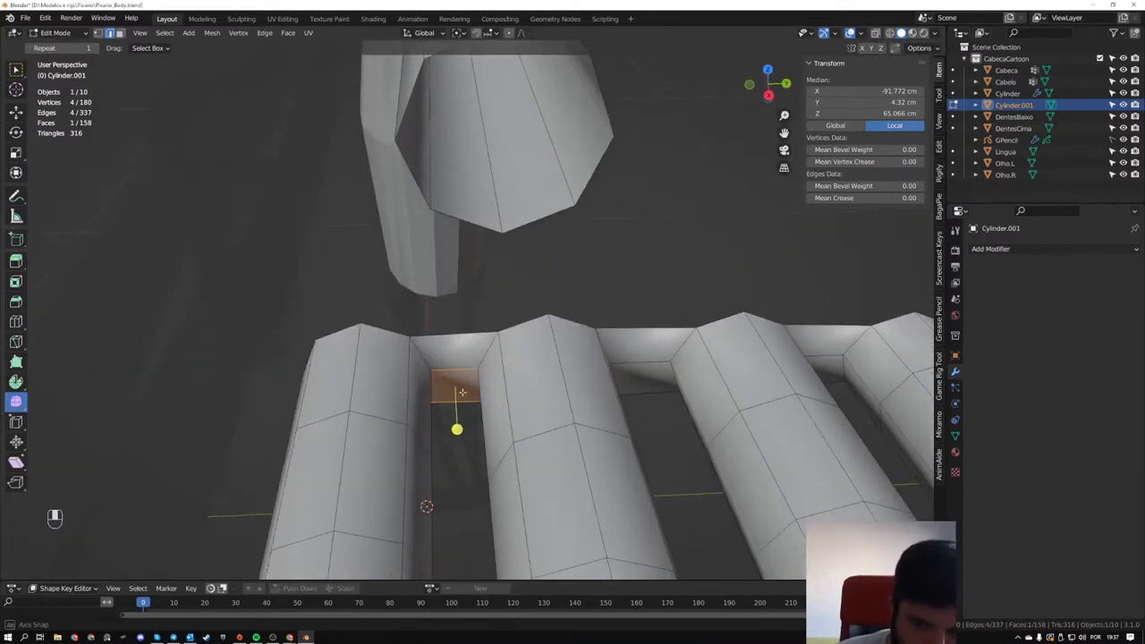
- Try adding one centered loop cut through each of the three webs between the finger bases
key("ctrl+r")
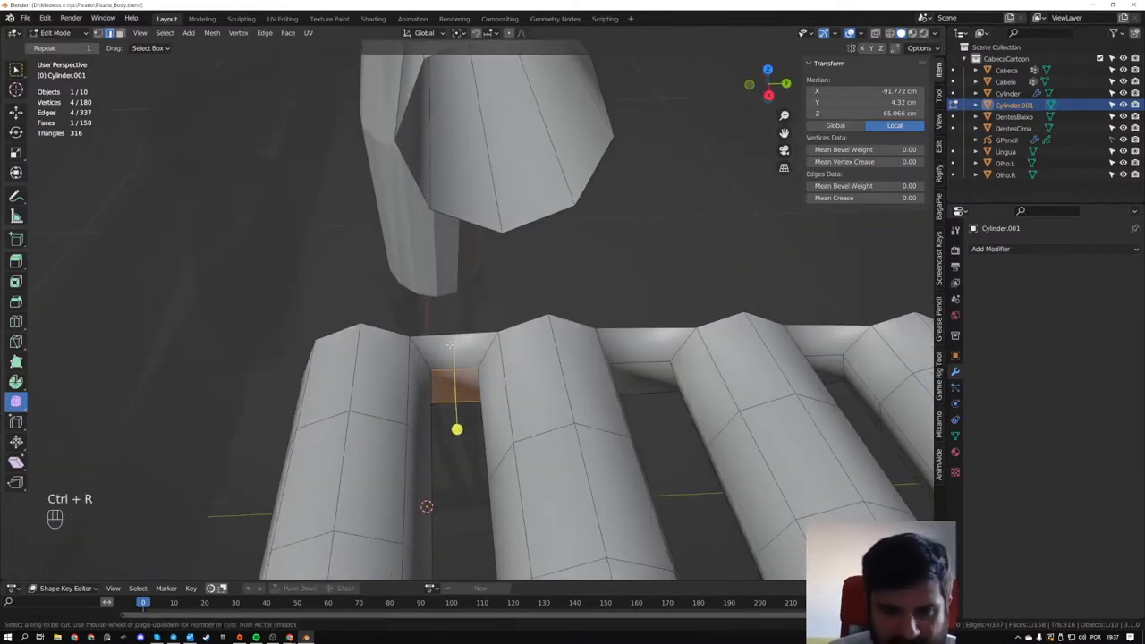
left_click(452, 342)
right_click(453, 341)
middle_click_drag(453, 341, 576, 362)
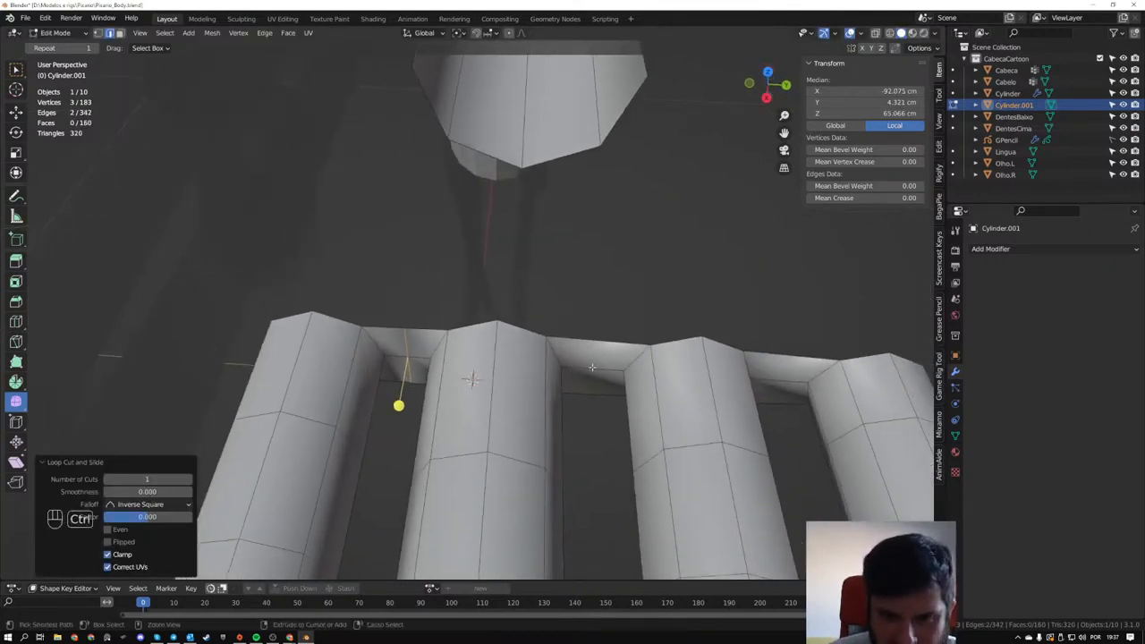
key("ctrl+r")
left_click(599, 358)
right_click(599, 358)
middle_click_drag(599, 358, 602, 314)
key("ctrl+r")
left_click(647, 360)
right_click(648, 360)
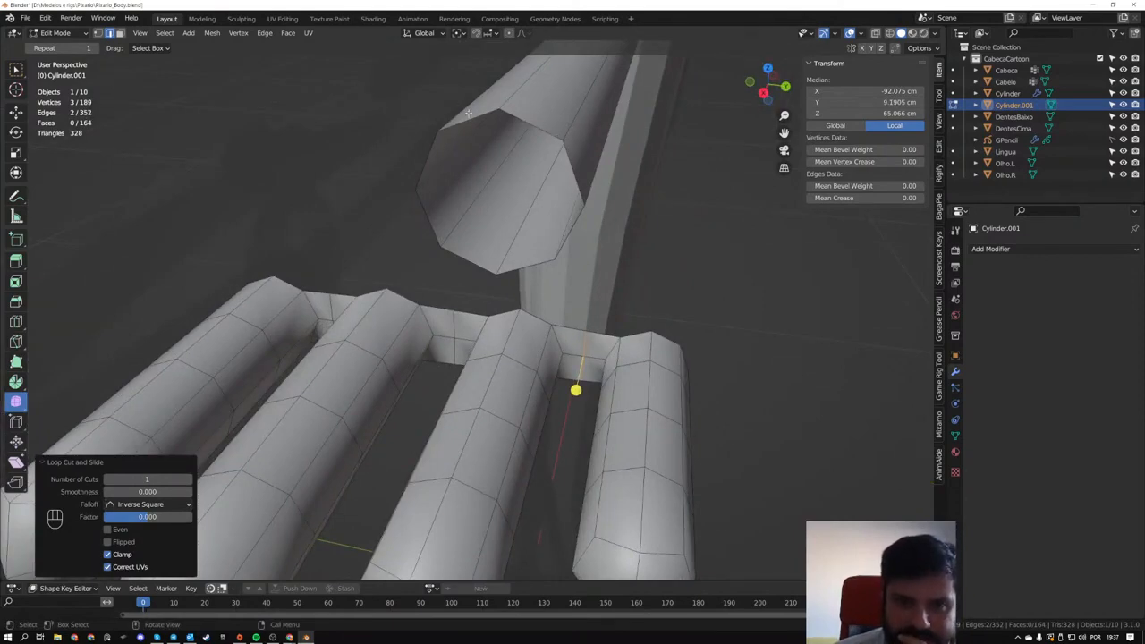
- Select the center edges of all three finger webs and move them about -3 mm along X, toward the arm
middle_click_drag(468, 266, 562, 388)
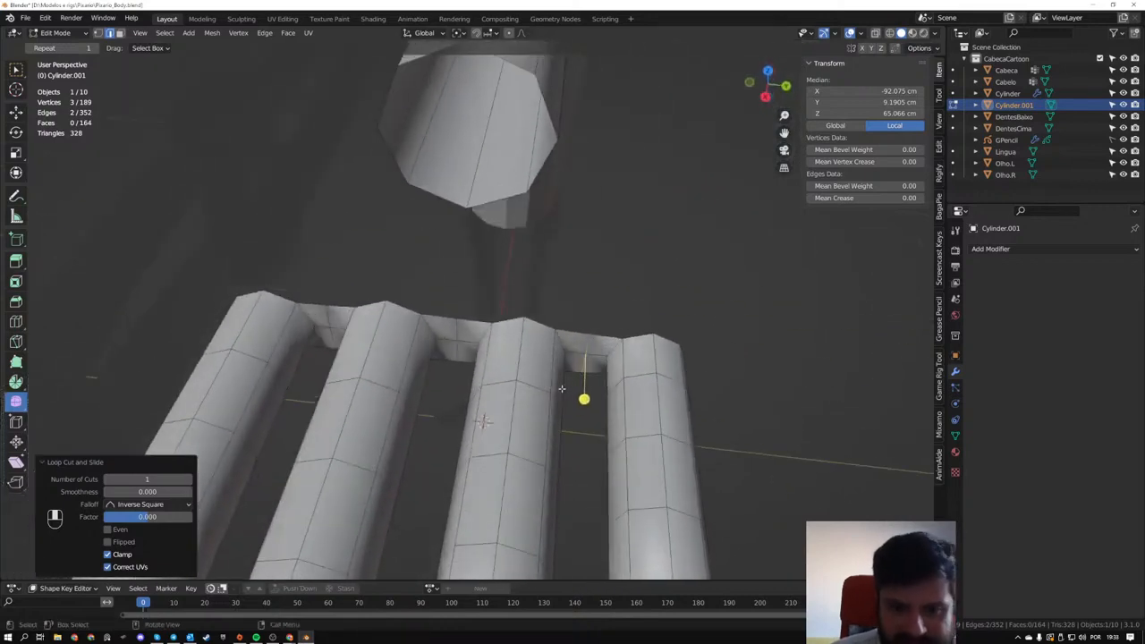
left_click(455, 325, "alt+shift")
left_click(327, 323, "alt+shift")
middle_click_drag(327, 324, 424, 340, "alt")
key("g")
key("x")
left_click(459, 375)
middle_click_drag(454, 292, 845, 331)
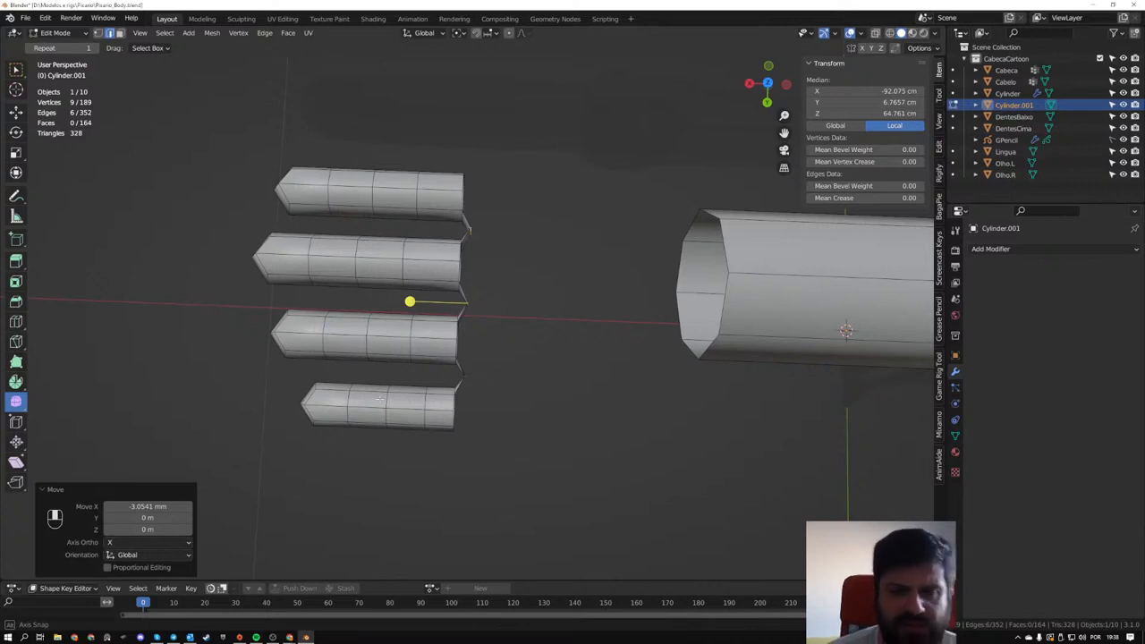
middle_click_drag(380, 399, 457, 323)
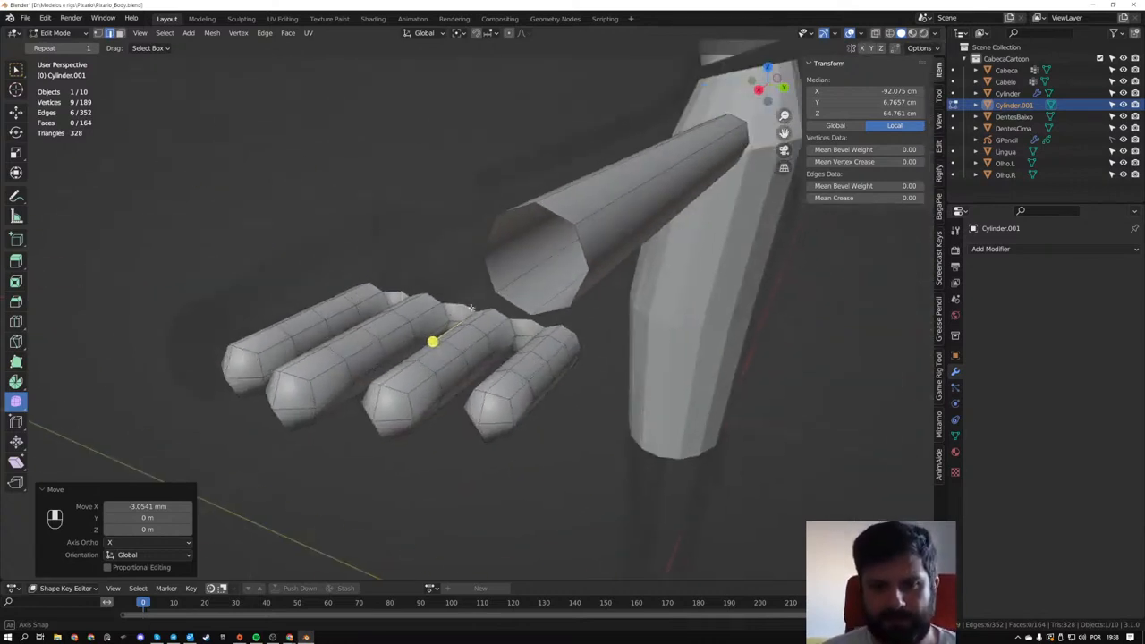
- Undo the web edges' move and the three loop cuts between the fingers
scroll(457, 323, "up", 3)
key("ctrl+z")
key("ctrl+z")
key("ctrl+z")
middle_click_drag(357, 344, 502, 420)
key("ctrl+z")
key("ctrl+z")
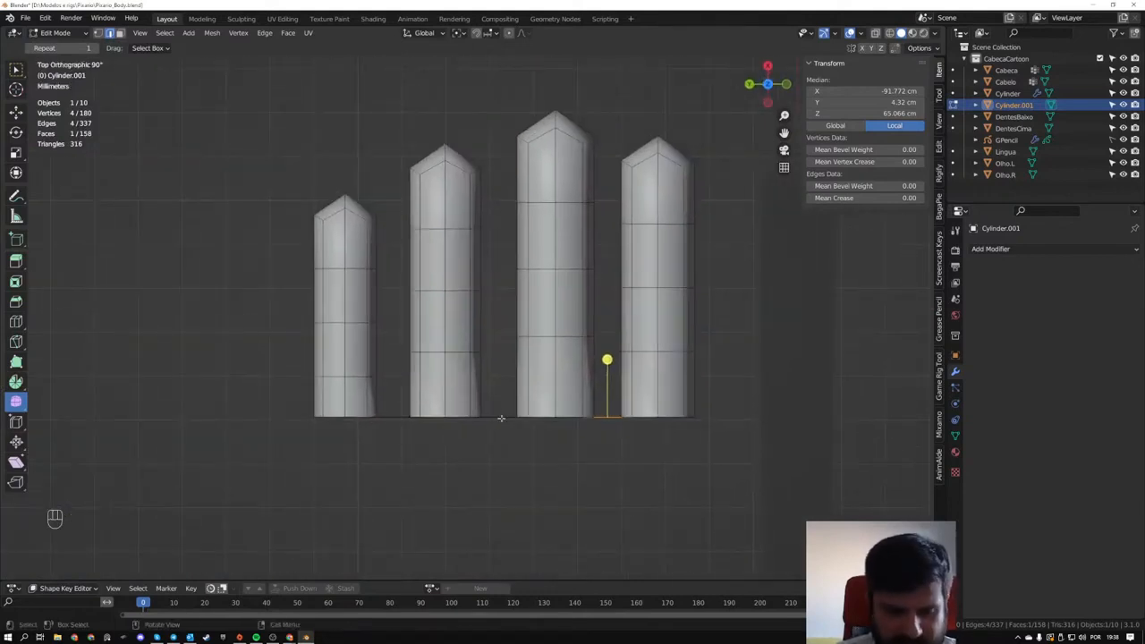
key("1")
left_click_drag(274, 169, 391, 445)
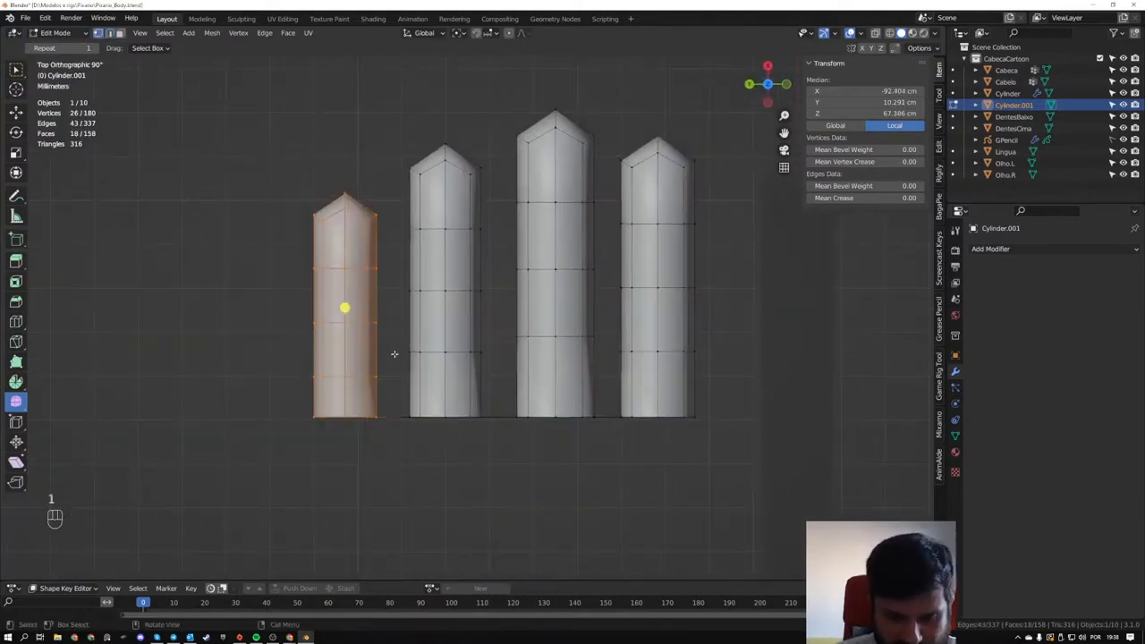
key("g")
key("x")
right_click(509, 367)
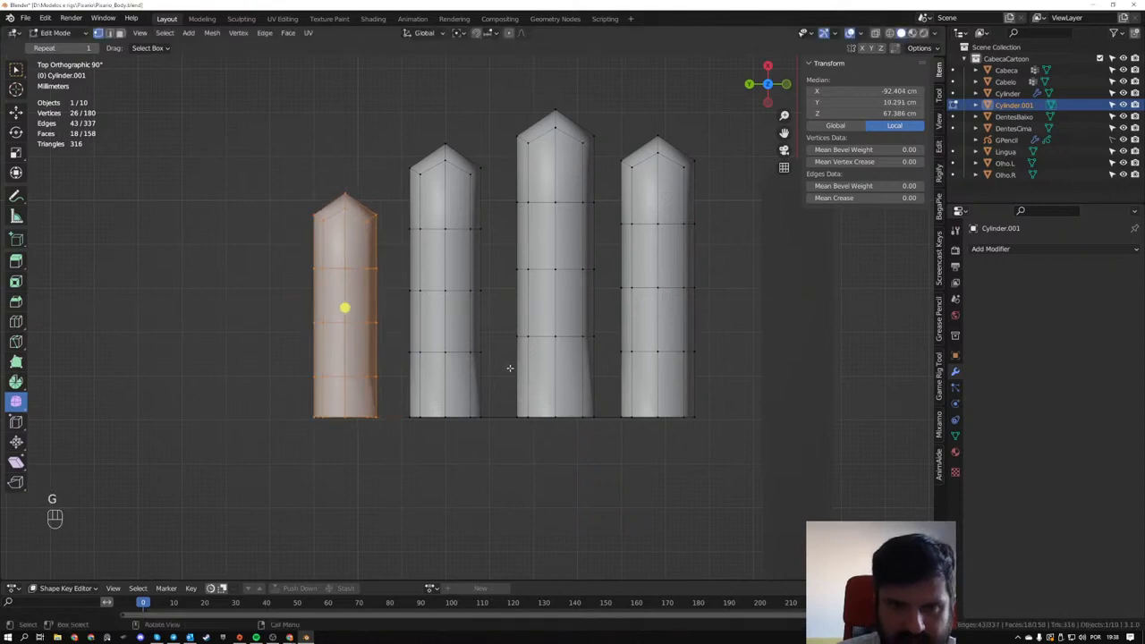
- Select the whole little finger with X-ray on and move it along Y, closer to the ring finger
left_click_drag(266, 133, 397, 483)
key("g")
key("z")
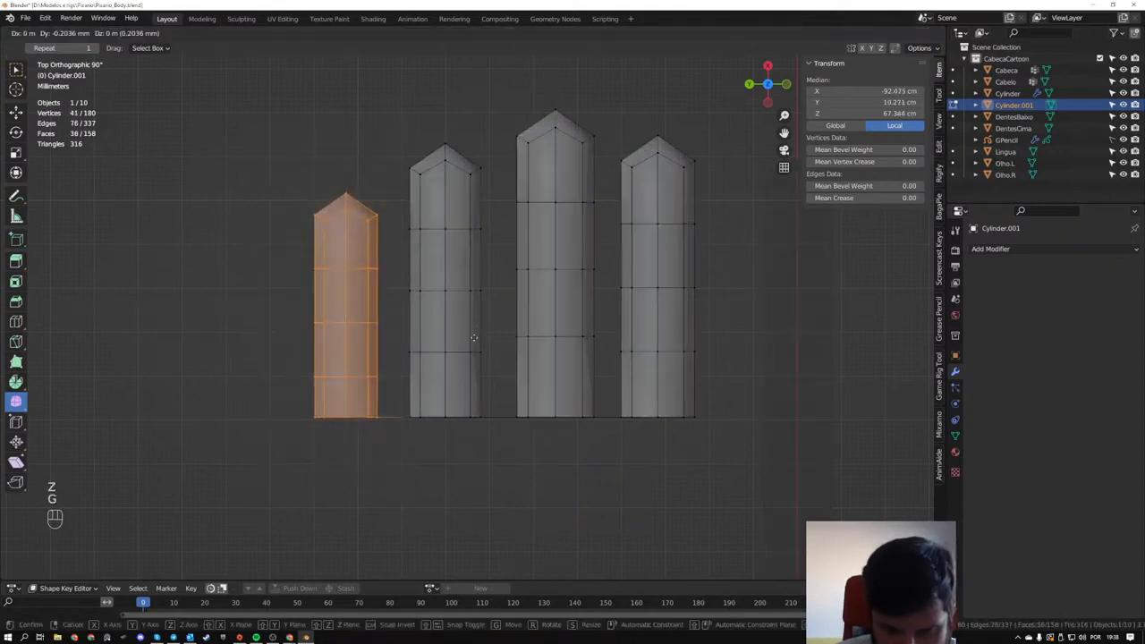
key("y")
left_click(488, 338)
- Select the little and ring fingers together and move them about -5.4 mm along Y, closer to the middle finger
left_click_drag(263, 88, 486, 504)
key("g")
key("y")
left_click(423, 345)
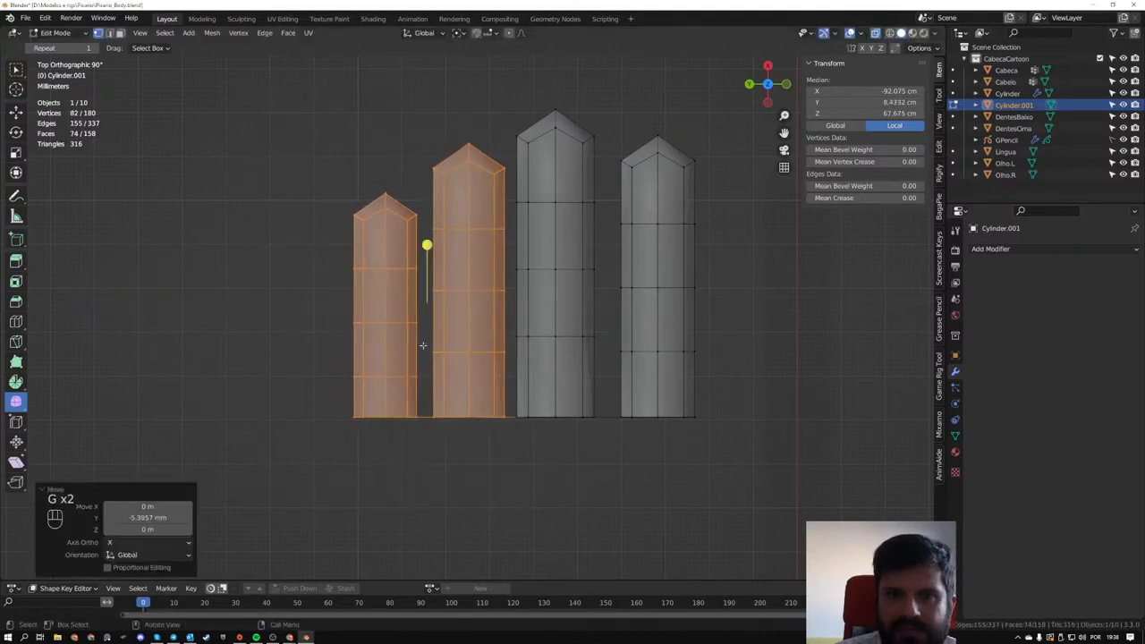
- Select the little, ring and middle fingers and move them about -3.3 mm along Y, closer to the index finger
left_click_drag(268, 72, 621, 509)
key("g")
key("y")
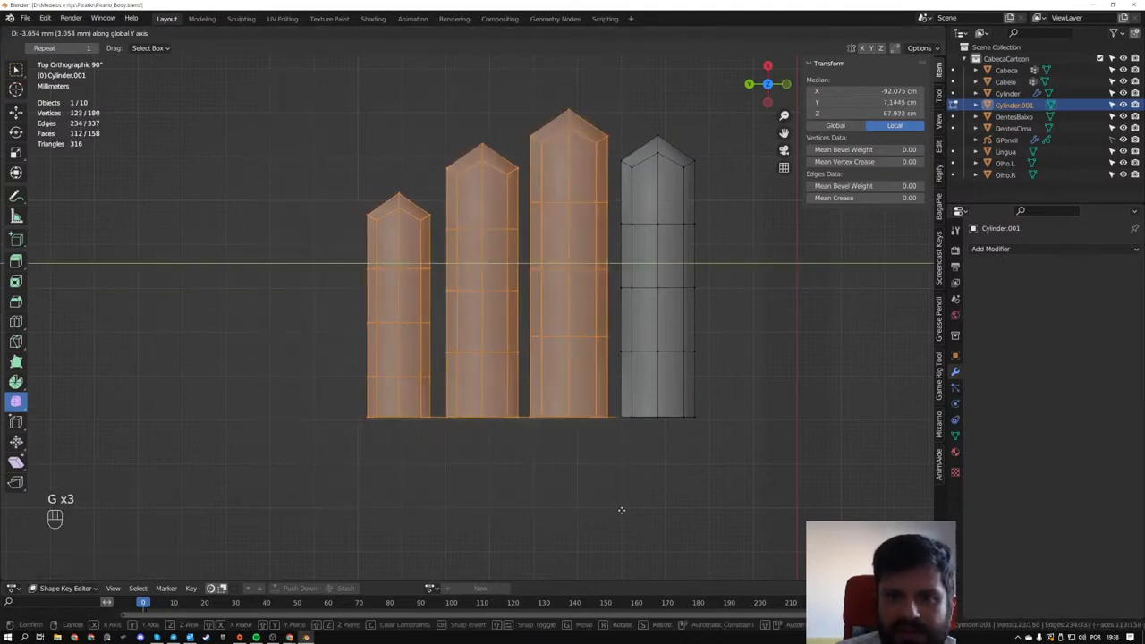
left_click(620, 510)
middle_click_drag(618, 504, 566, 401)
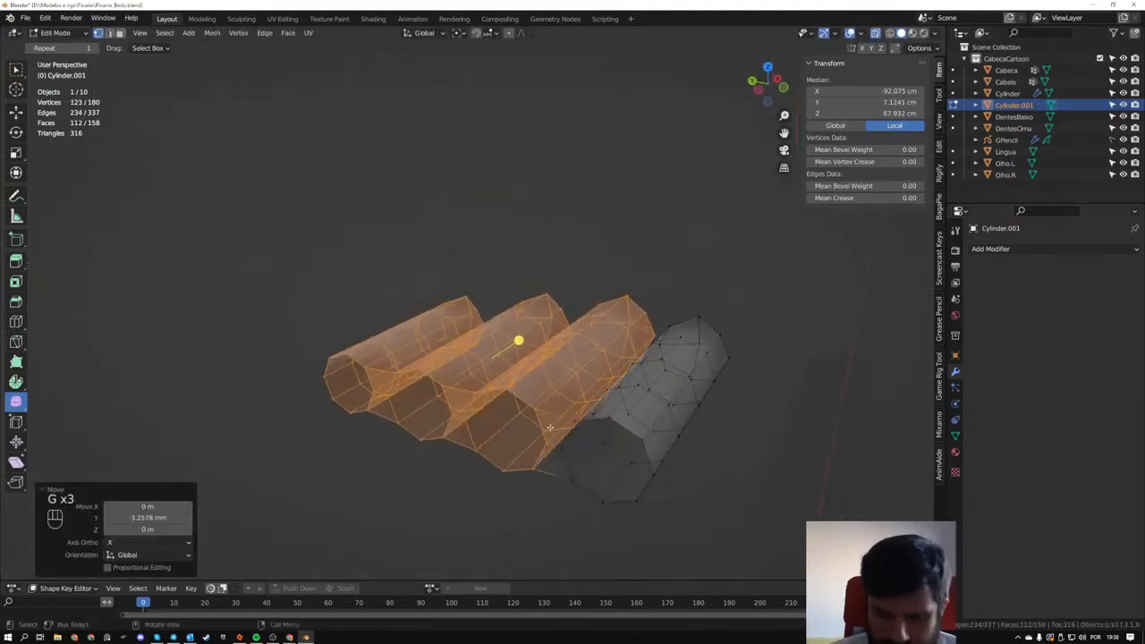
- Select the open edge loop around the joined finger bases and extrude it about -1.1 cm along X, toward the arm
key("2")
left_click(459, 391, "alt")
middle_click_drag(459, 391, 385, 387)
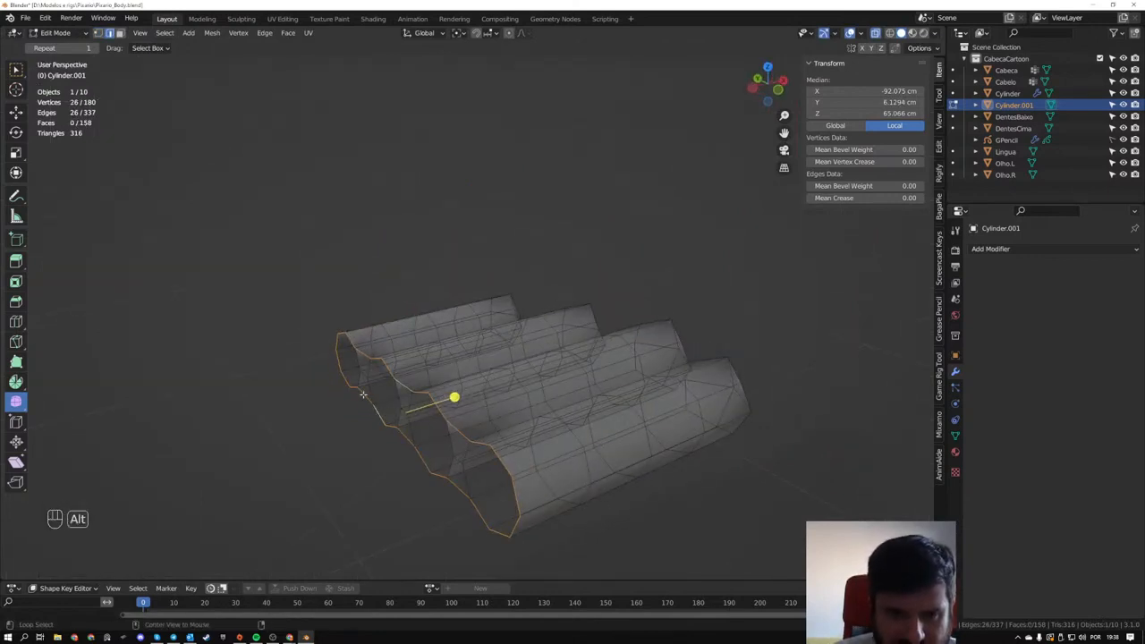
middle_click_drag(504, 418, 609, 403)
key("e")
key("x")
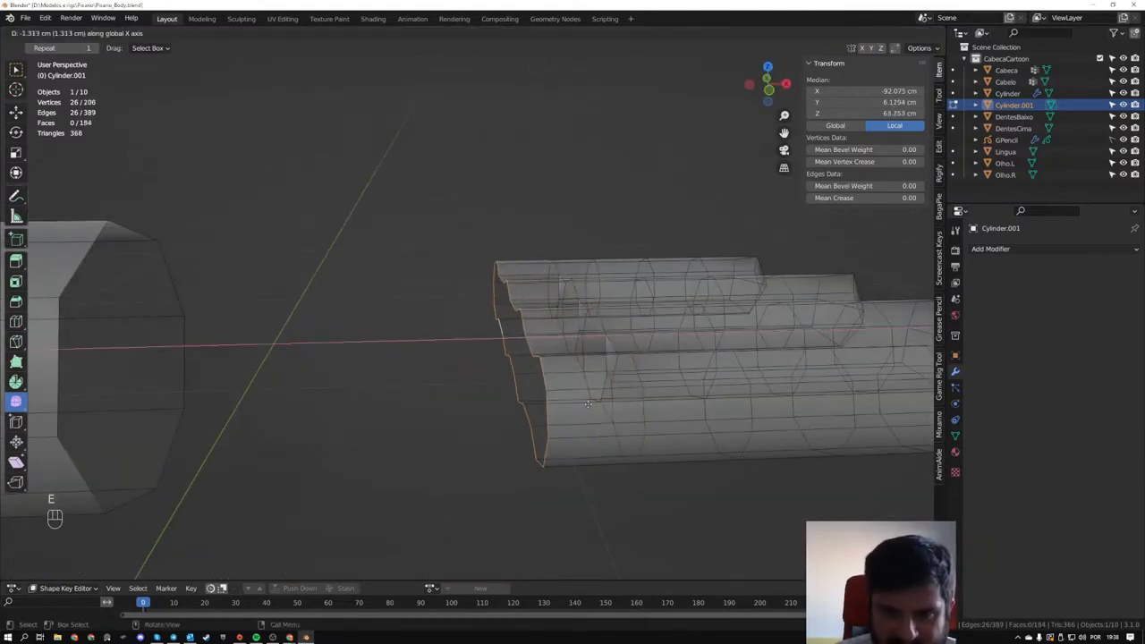
left_click(605, 404)
- Turn X-ray off and deselect the side edges of the palm opening, keeping only its upper and lower edge runs selected
mouse_move(604, 405)
middle_mouse_down()
mouse_move(556, 440)
mouse_move(619, 452)
mouse_move(631, 443)
middle_mouse_up()
key("alt+z")
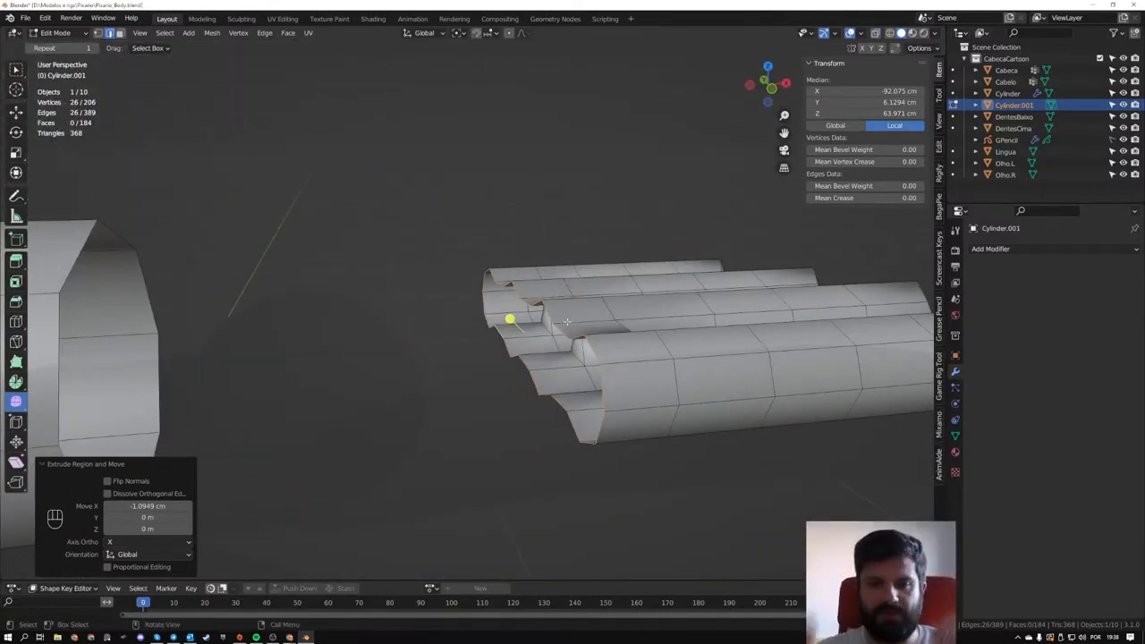
middle_click_drag(565, 320, 518, 333)
left_click_drag(292, 245, 336, 376, "ctrl")
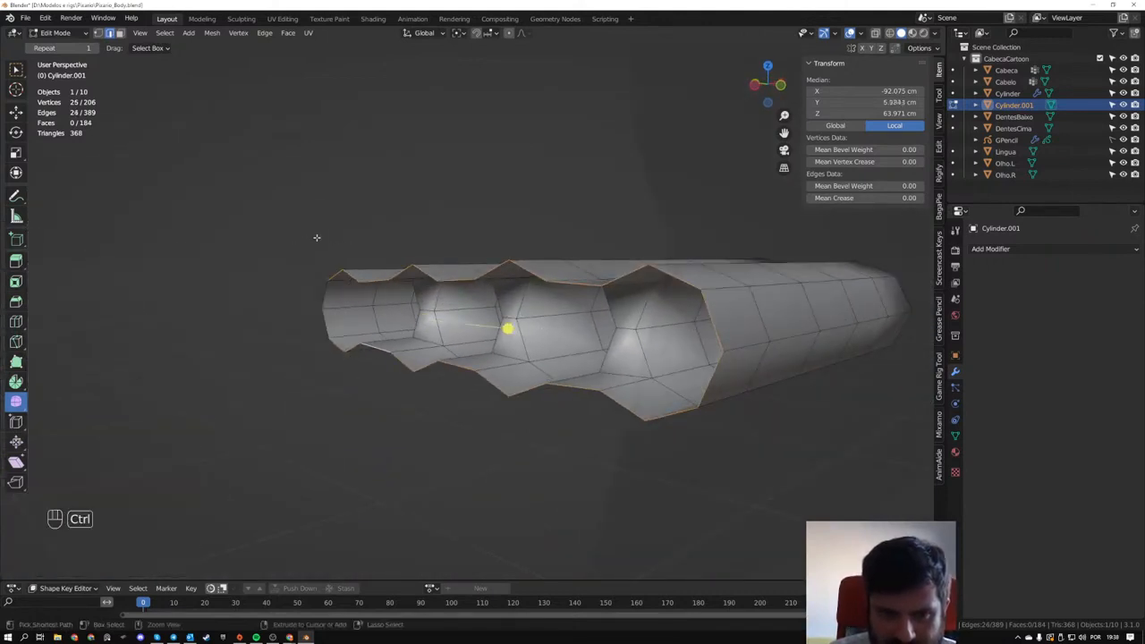
left_click_drag(317, 237, 340, 279, "ctrl")
left_click_drag(320, 325, 336, 363, "ctrl")
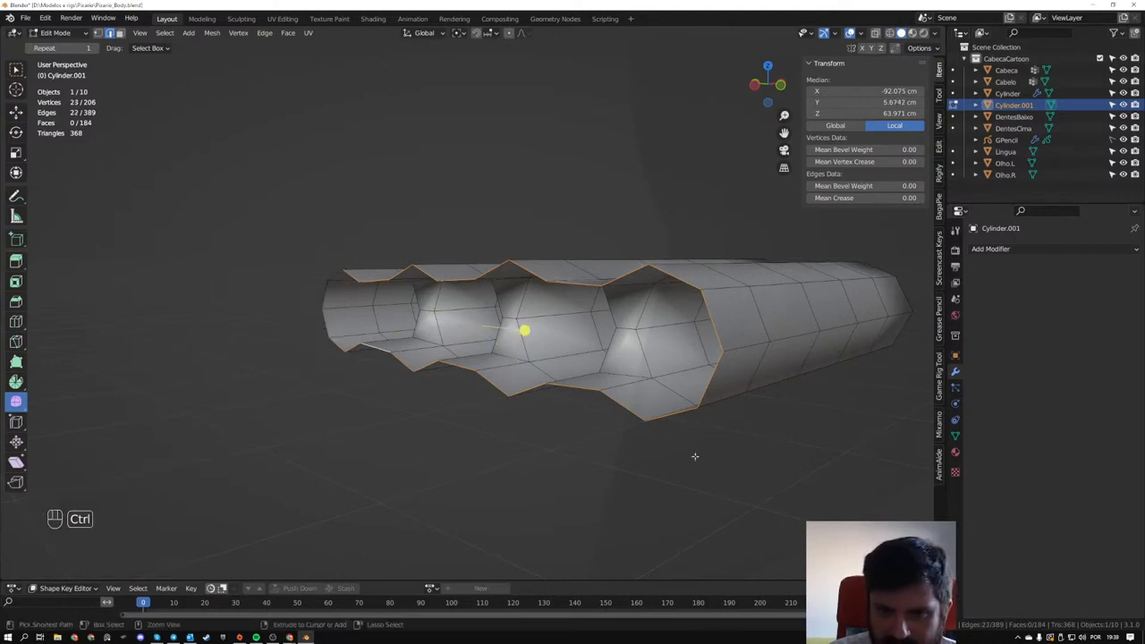
left_click_drag(675, 254, 607, 326, "ctrl")
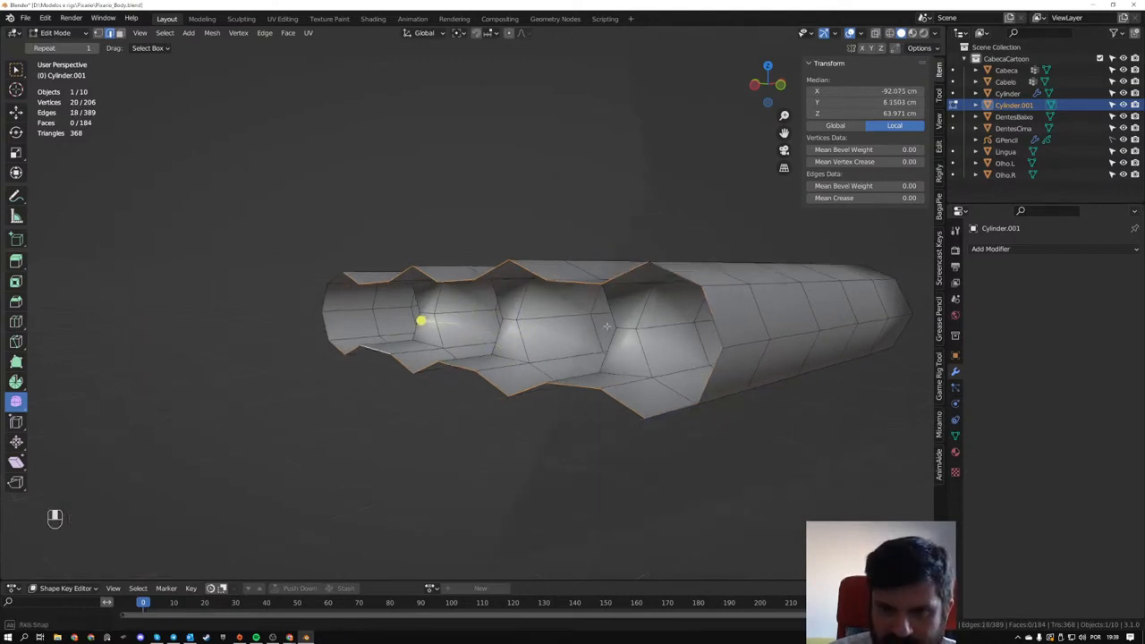
middle_click_drag(607, 327, 571, 318)
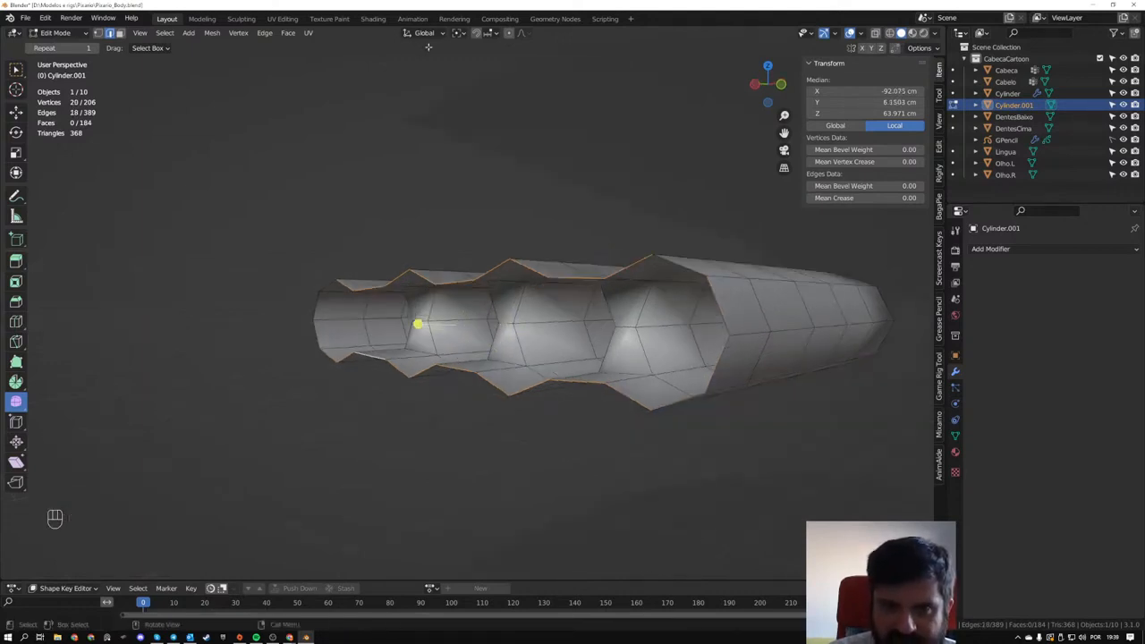
- Try flattening the upper and lower palm edges by scaling to 0 along Z around Individual Origins, and undo the scaling
left_click(456, 33)
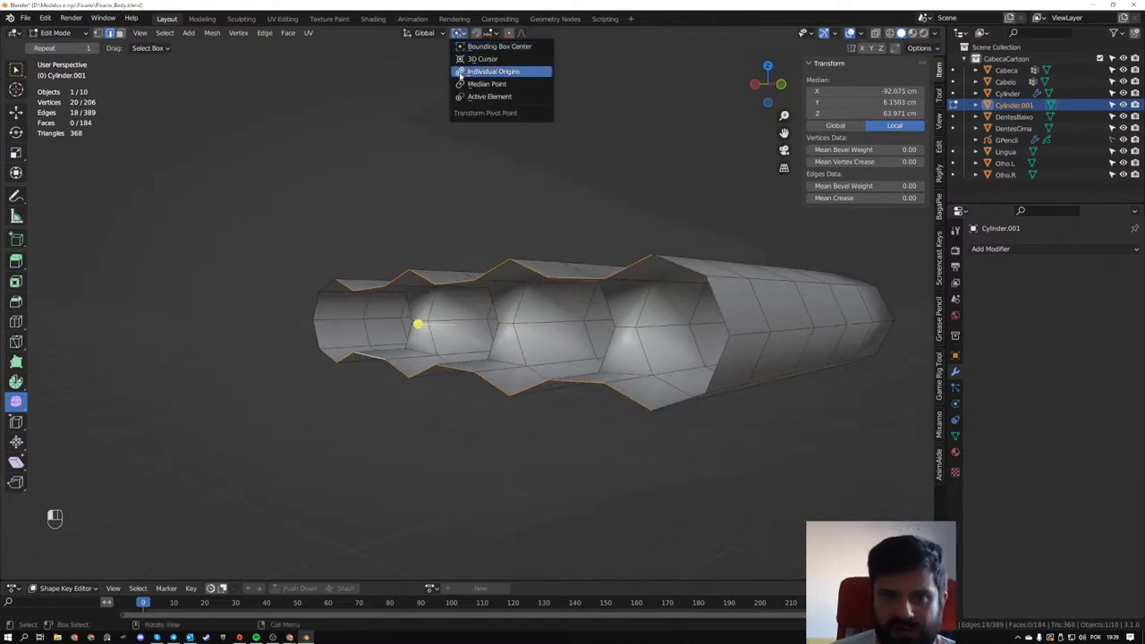
left_click(492, 71)
key("s")
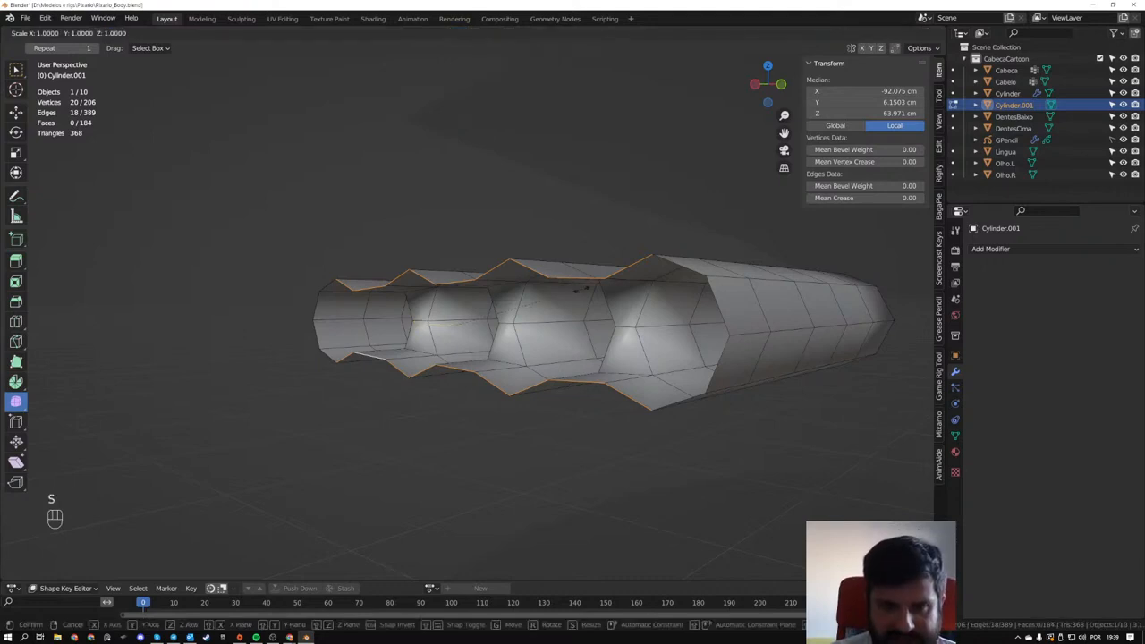
key("z")
key("KP_0")
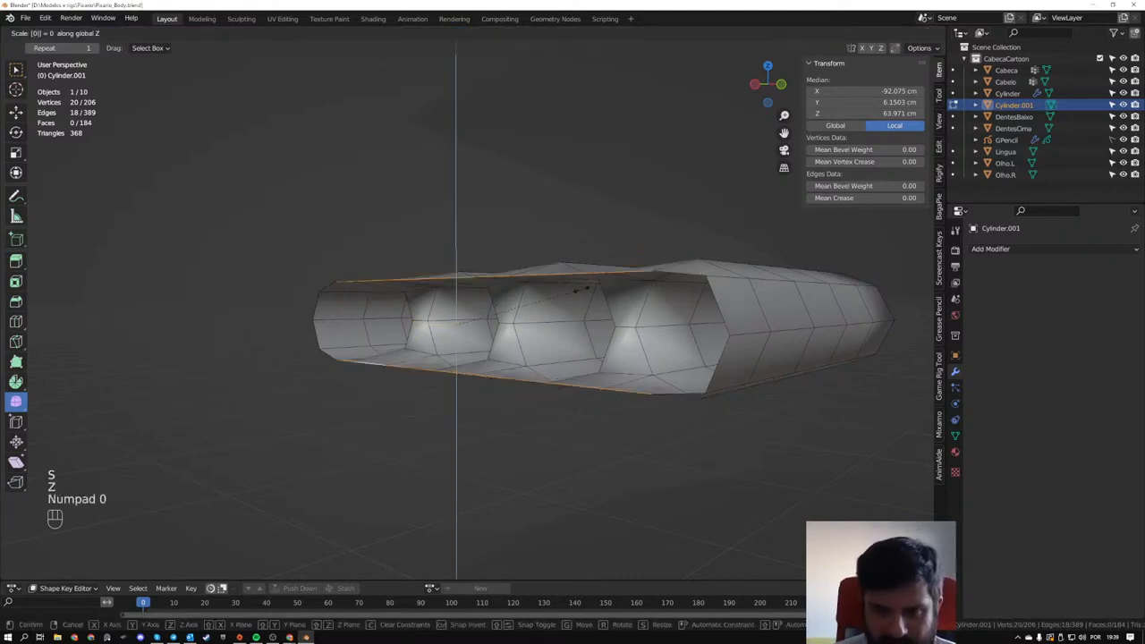
key("KP_Enter")
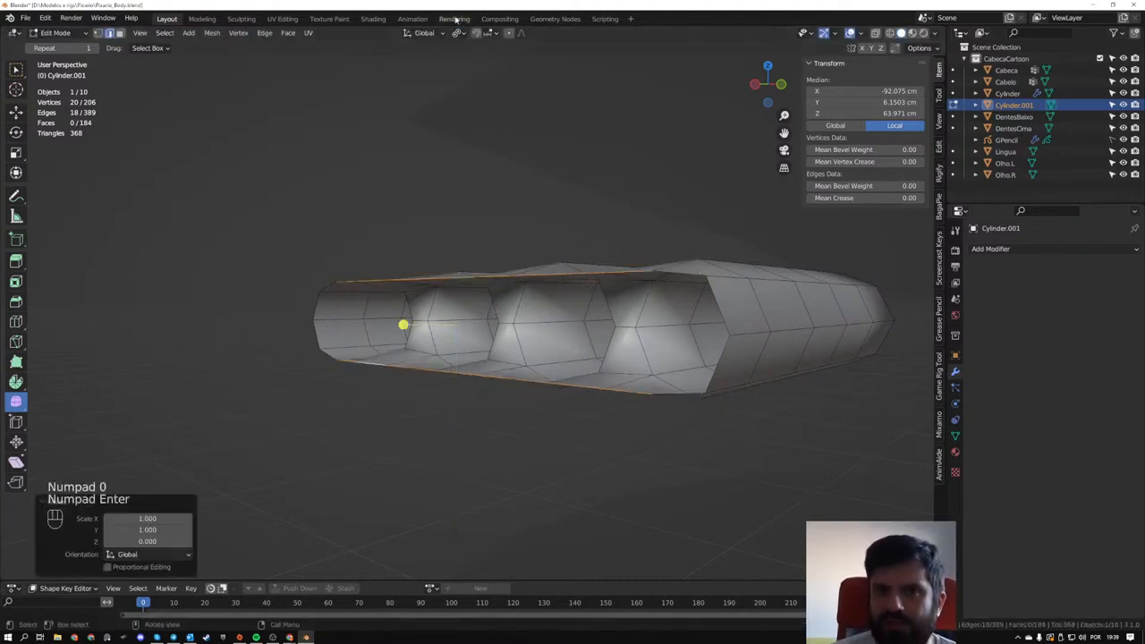
key("ctrl+z")
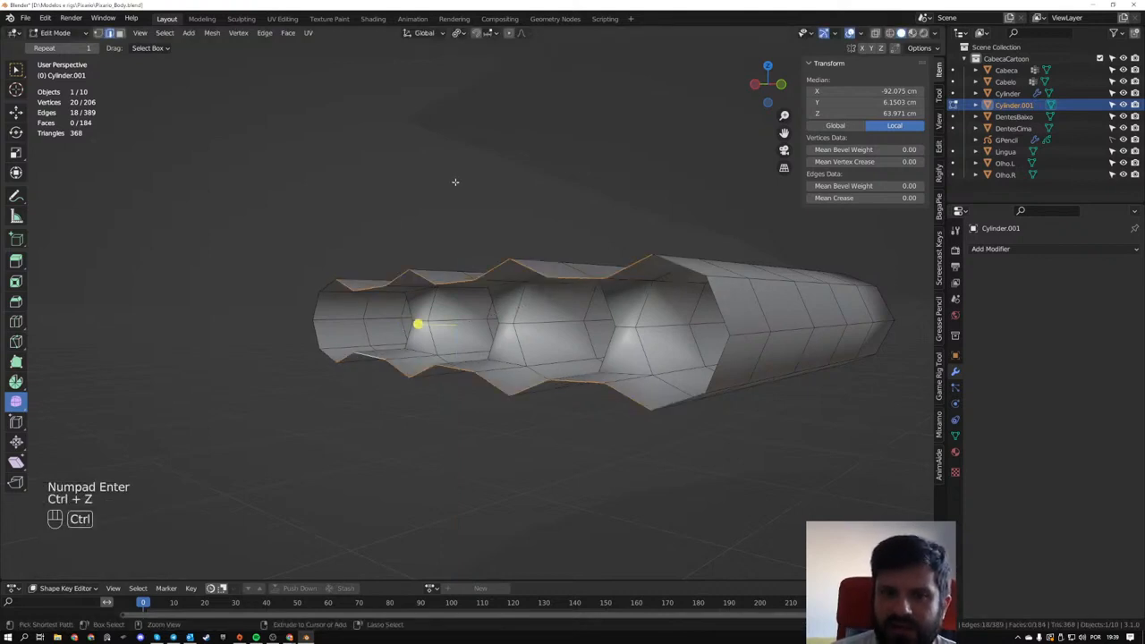
- Try scaling the palm edges to 0 along Z around a shared pivot instead of individual origins, and undo it
left_click(460, 34)
key("s")
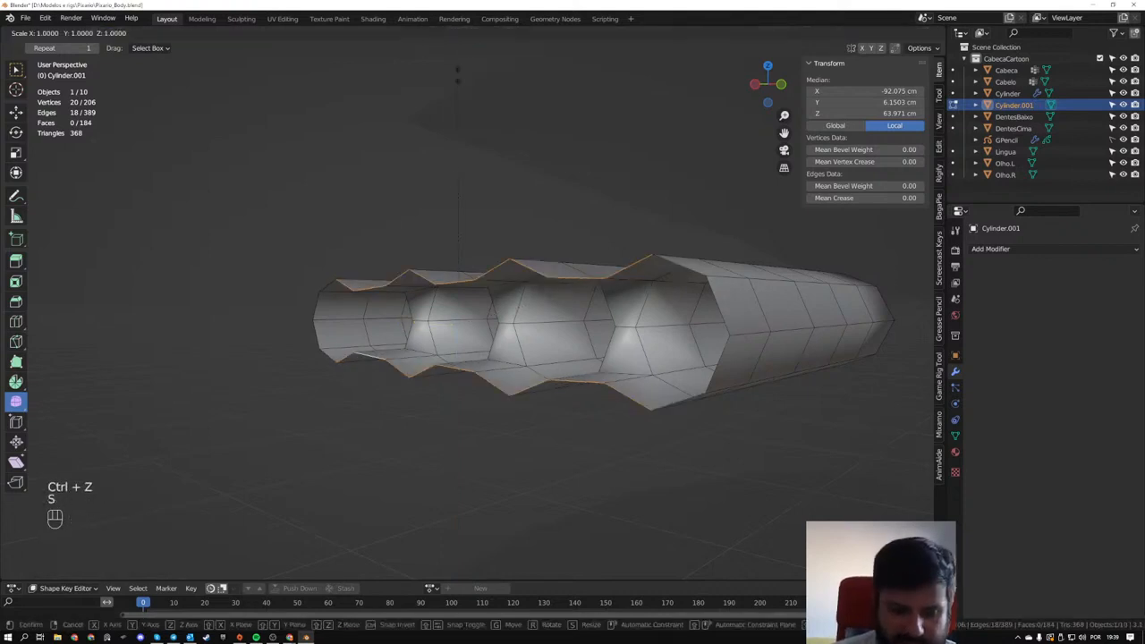
key("z")
key("KP_0")
key("KP_Enter")
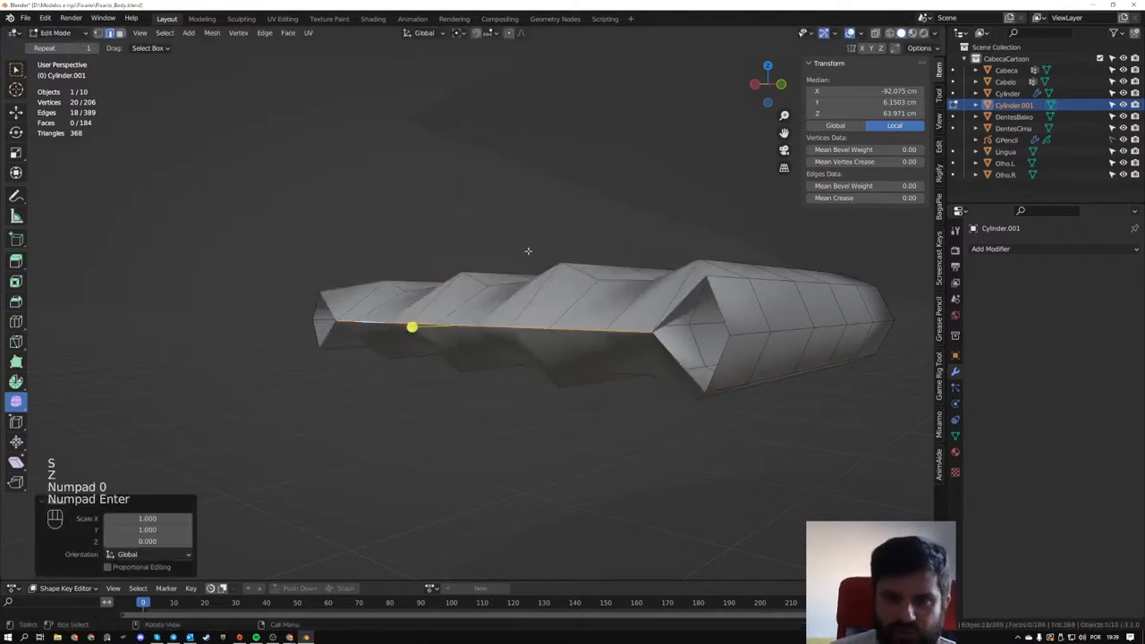
middle_click_drag(528, 251, 402, 179)
key("ctrl+z")
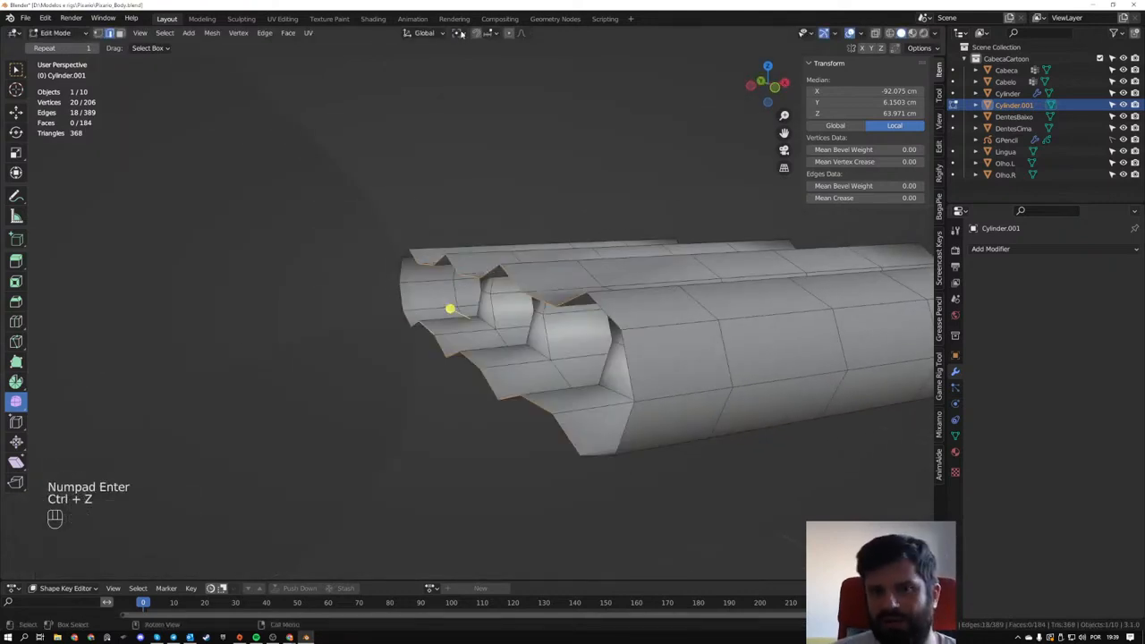
- Set the transform pivot point to Individual Origins for the selected upper and lower palm edges
left_click(460, 33)
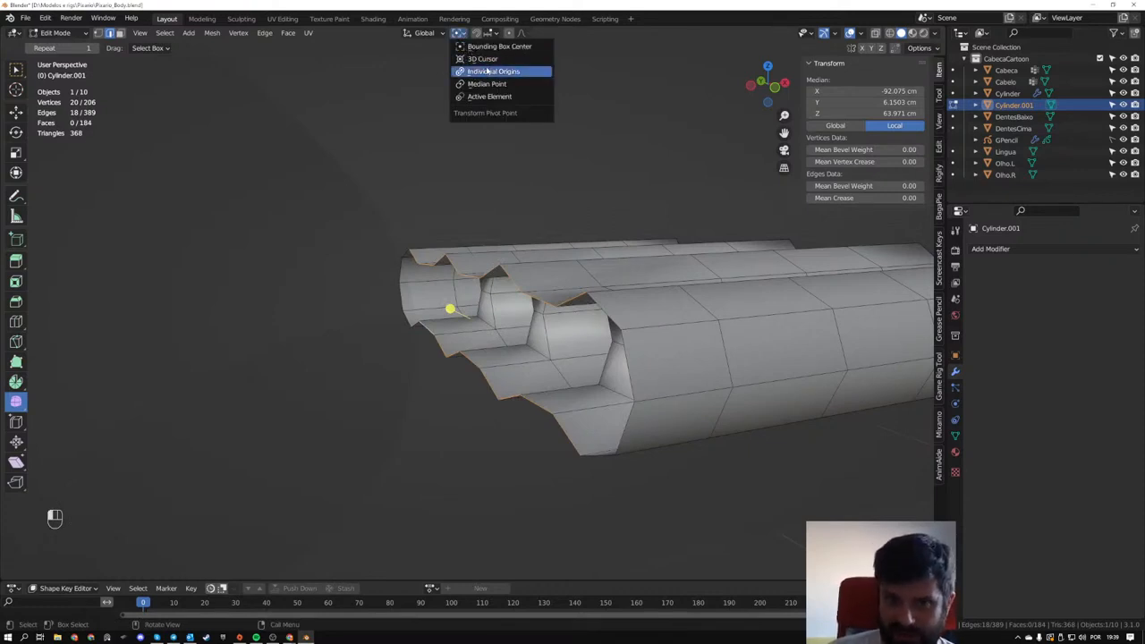
left_click(490, 71)
mouse_move(399, 262)
middle_mouse_down()
mouse_move(458, 246)
mouse_move(410, 259)
middle_mouse_up()
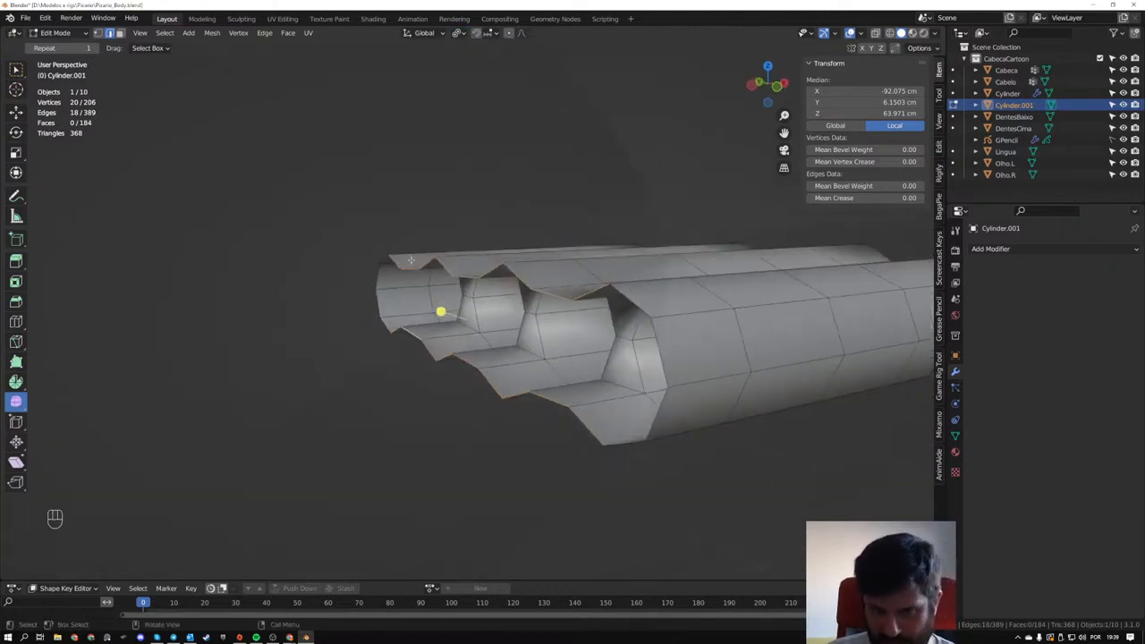
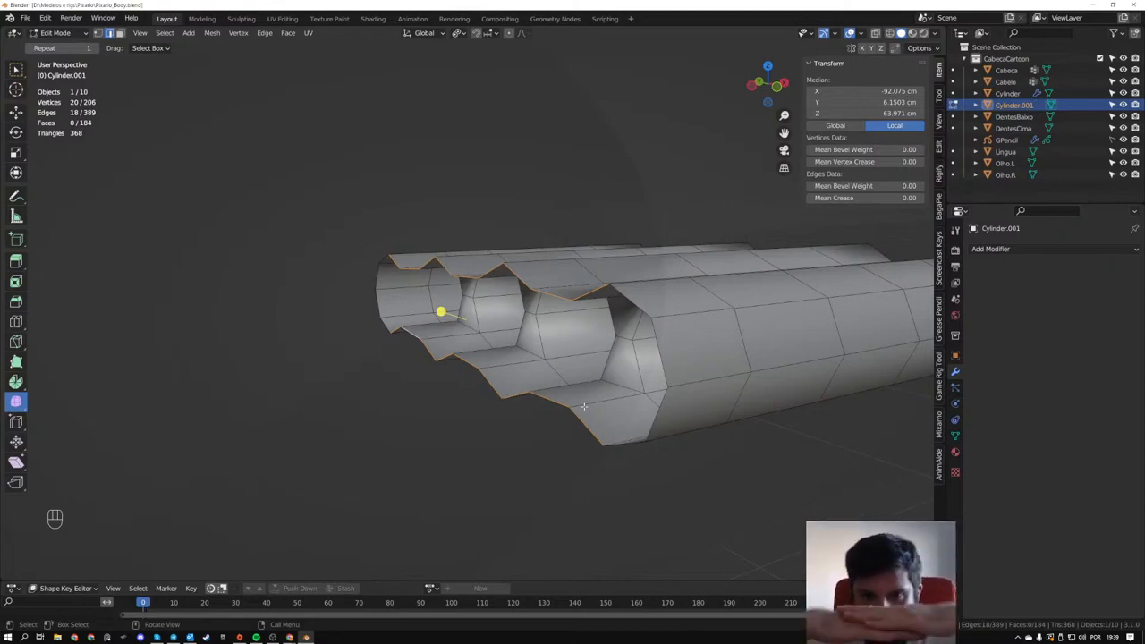
- Flatten the upper and lower palm edge runs by scaling them to 0 along Z around their Individual Origins
middle_click_drag(642, 425, 420, 347)
key("s")
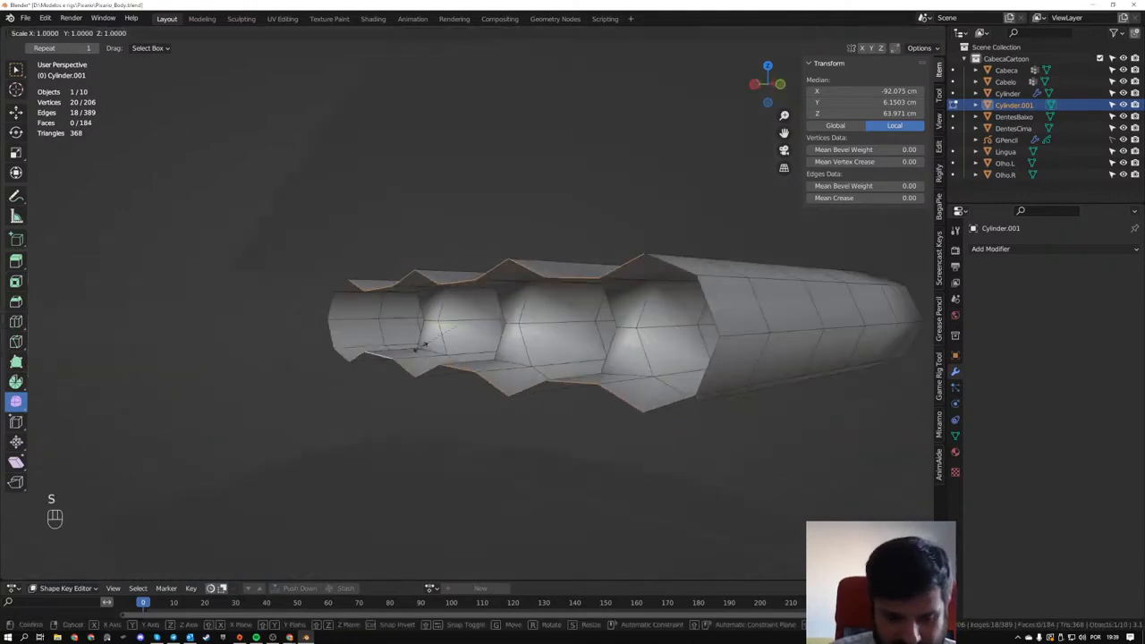
key("z")
key("KP_0")
key("KP_Enter")
middle_click_drag(421, 280, 537, 327)
key("s")
key("z")
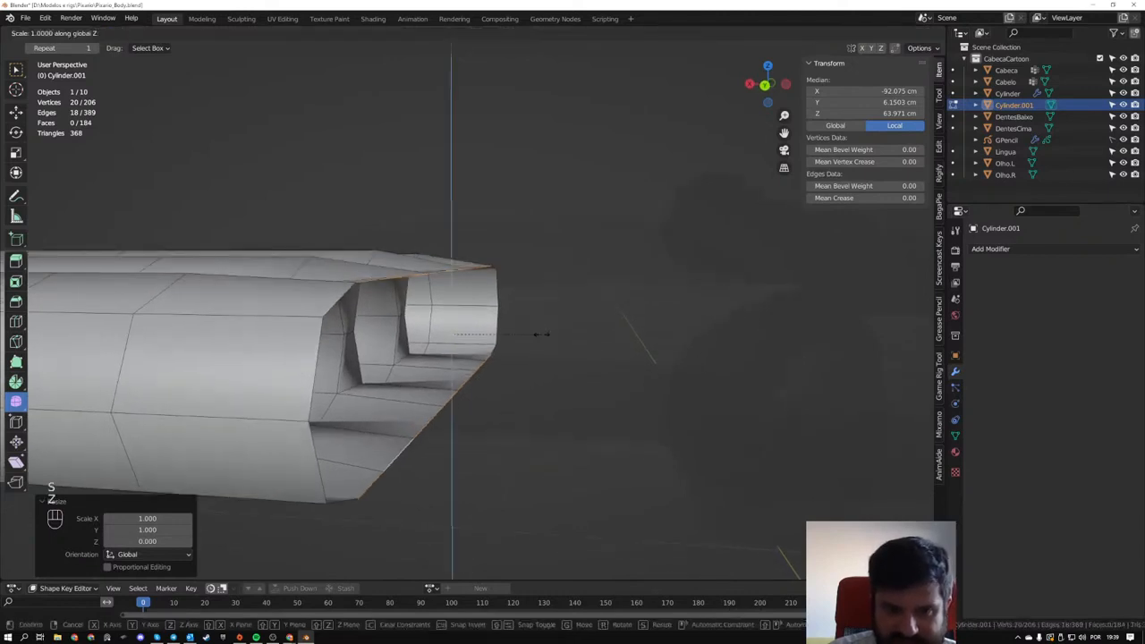
right_click(467, 342)
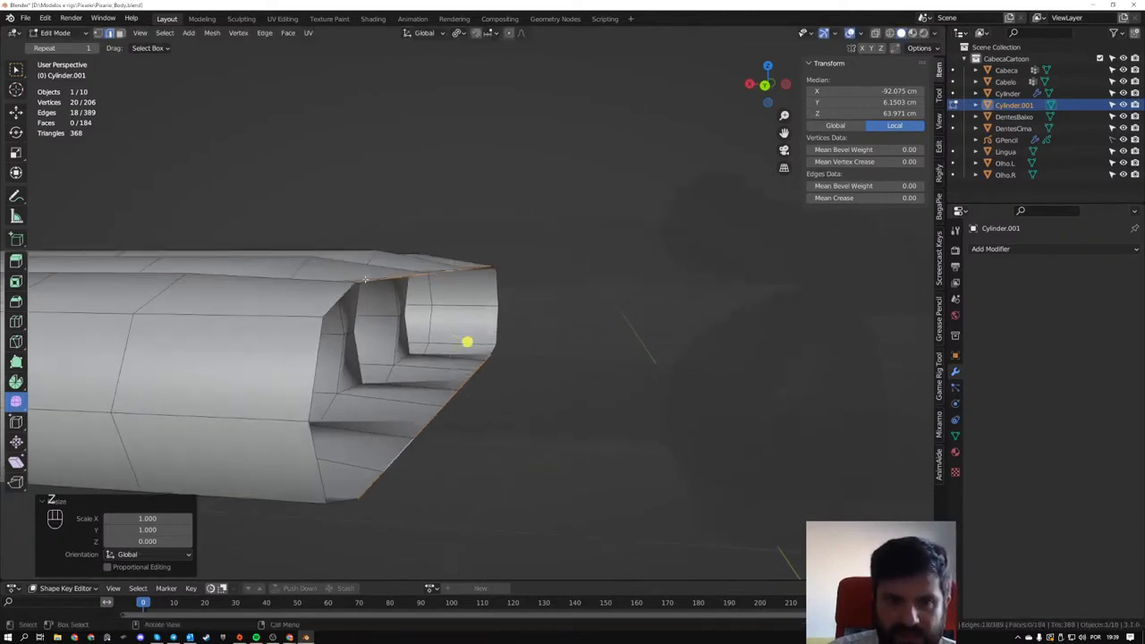
- Set the transform pivot point to Bounding Box Center and scale the palm edge runs by 1.184 along Z
left_click(458, 33)
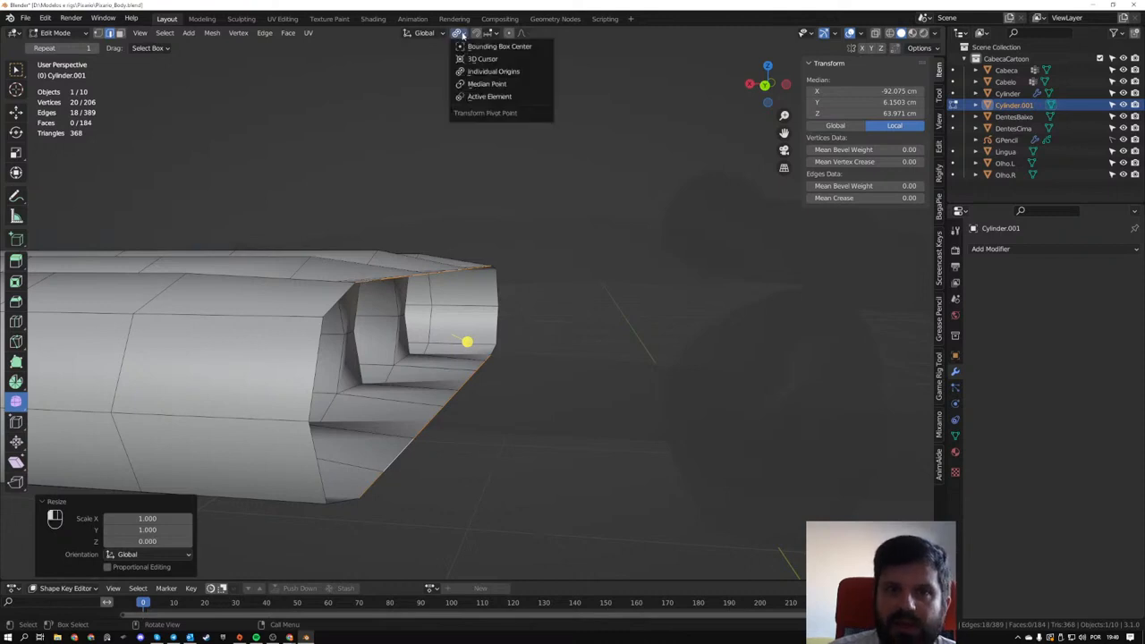
left_click(466, 49)
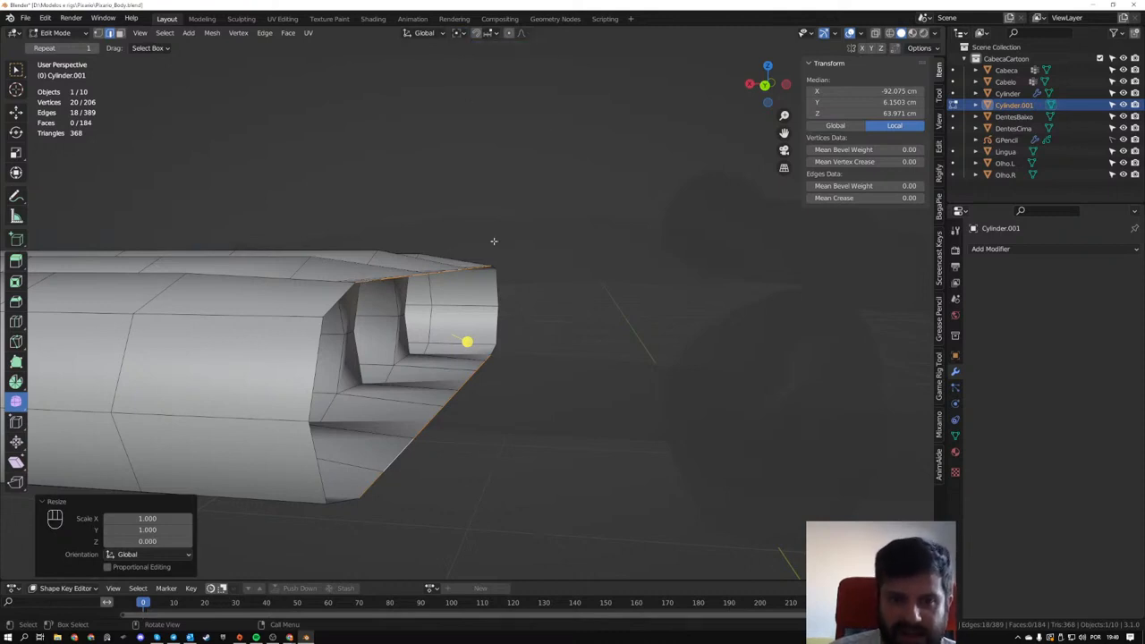
key("s")
key("z")
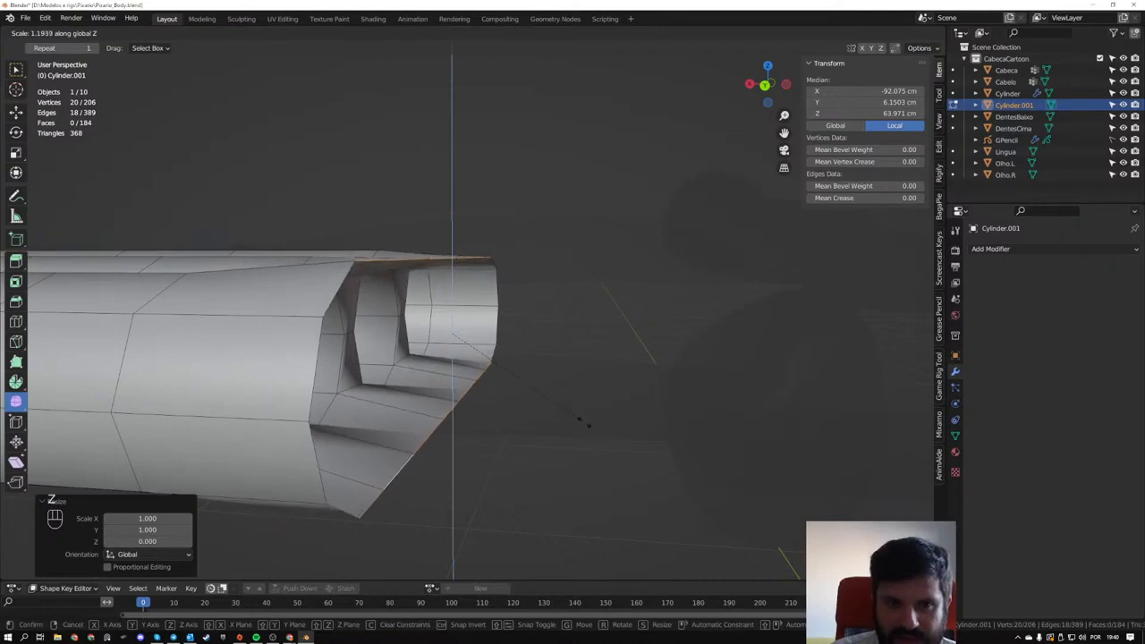
left_click(582, 421)
- In front view with X-ray on, scale the palm edge runs by 1.141 along Z to match the fingers' outer height
middle_click_drag(560, 394, 314, 388)
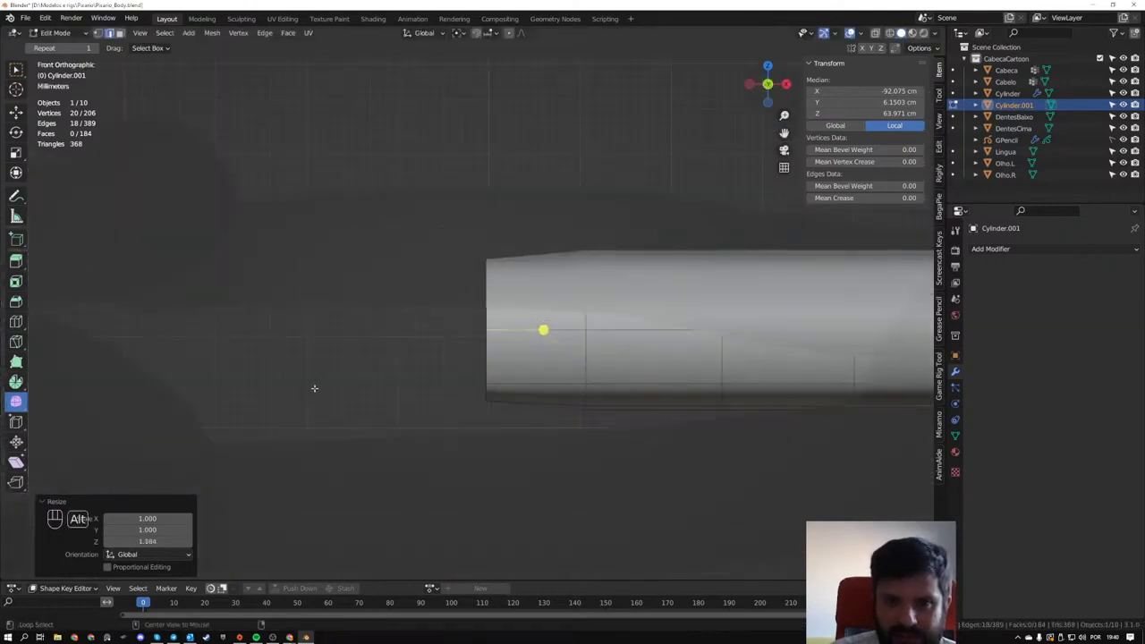
key("alt+z")
middle_click_drag(473, 353, 365, 351, "shift")
key("s")
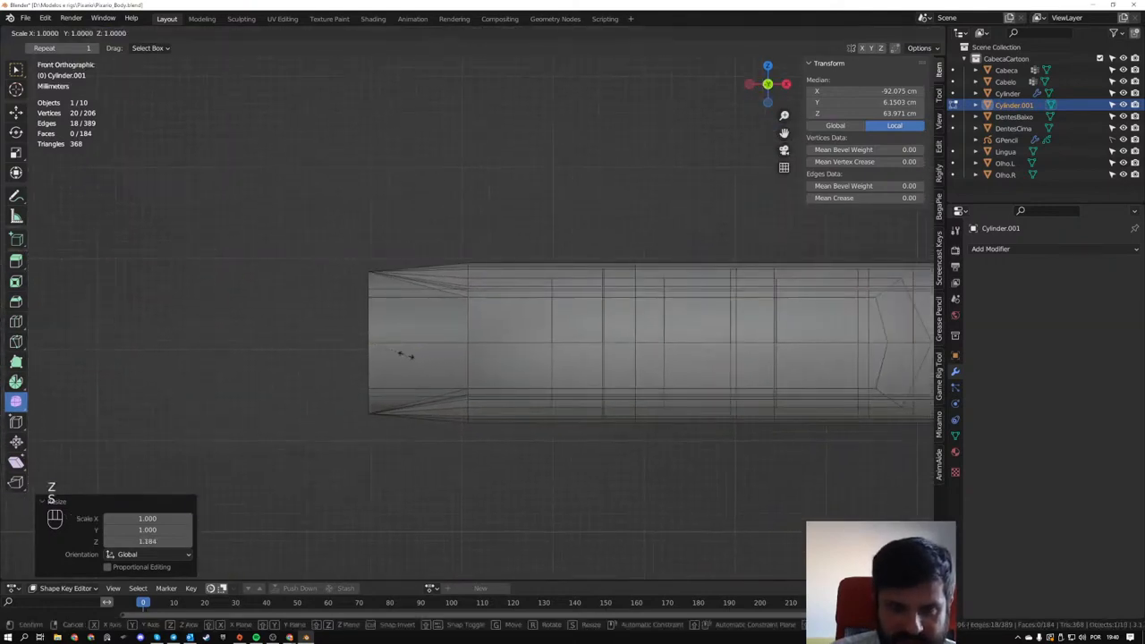
key("z")
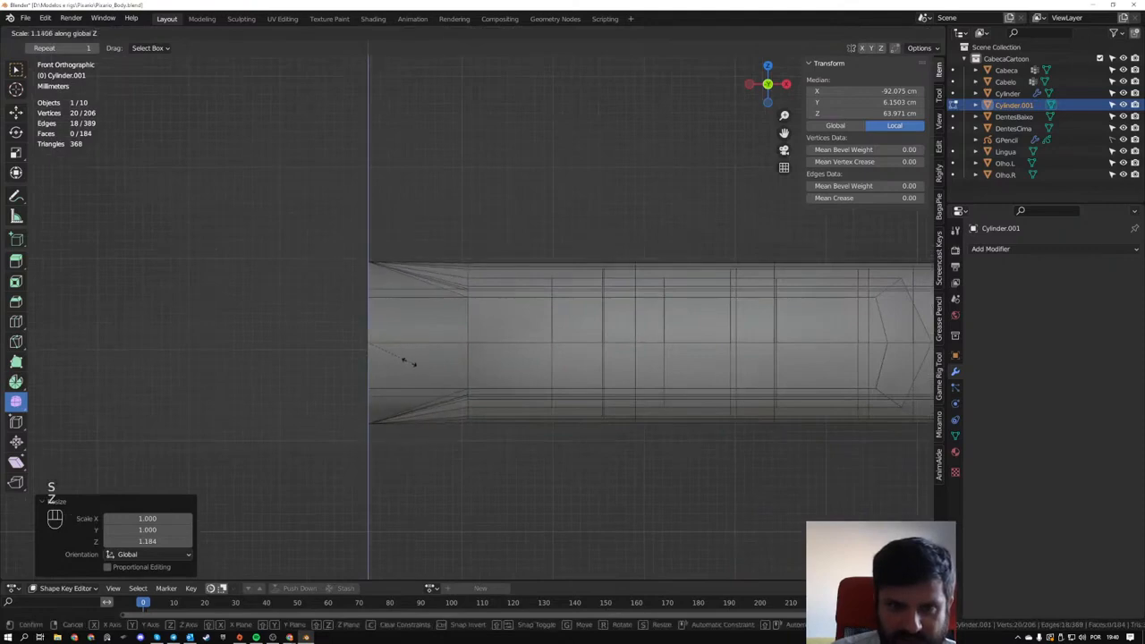
left_click(409, 361)
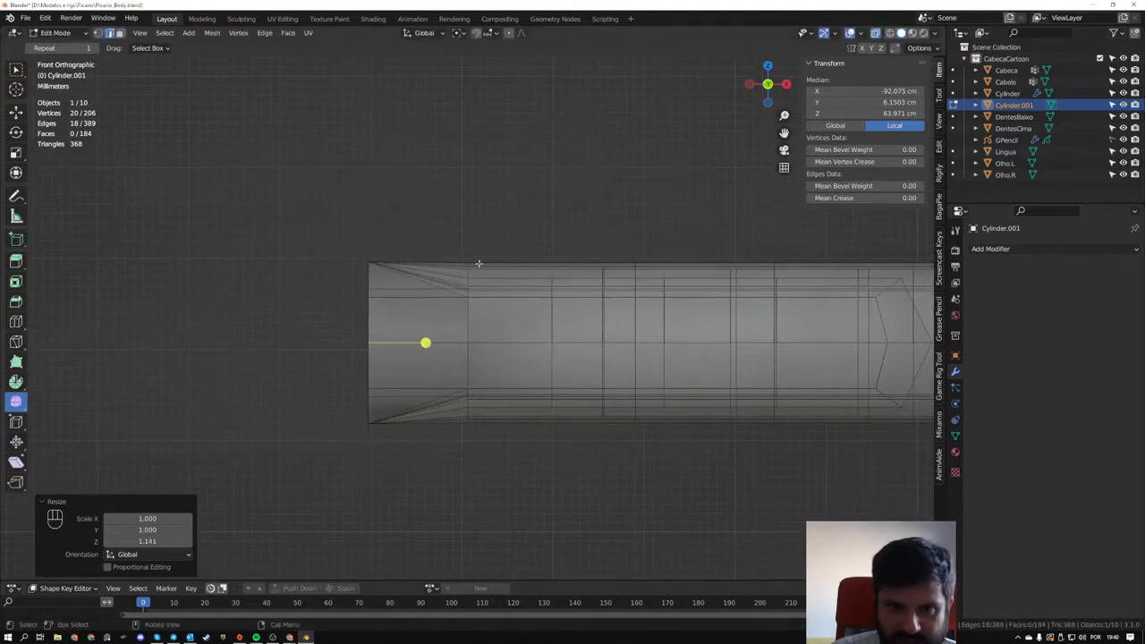
- Turn X-ray off, return to Object Mode and view the hand and wrist from above
middle_click_drag(478, 263, 260, 340)
key("Tab")
key("z")
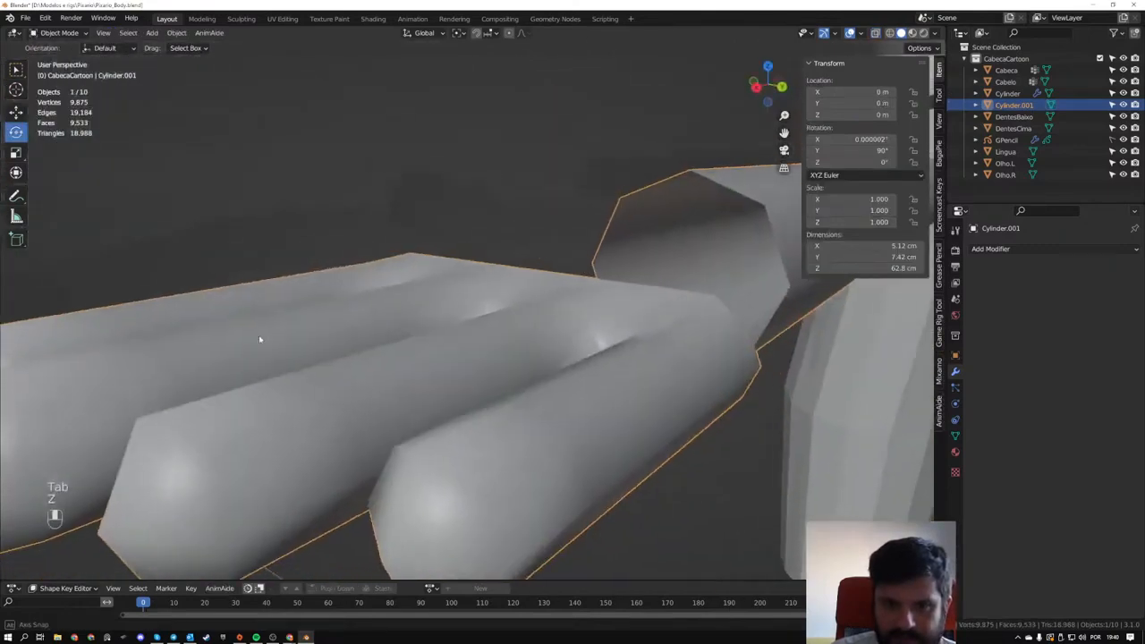
scroll(259, 339, "down", 5)
middle_click_drag(355, 346, 739, 470)
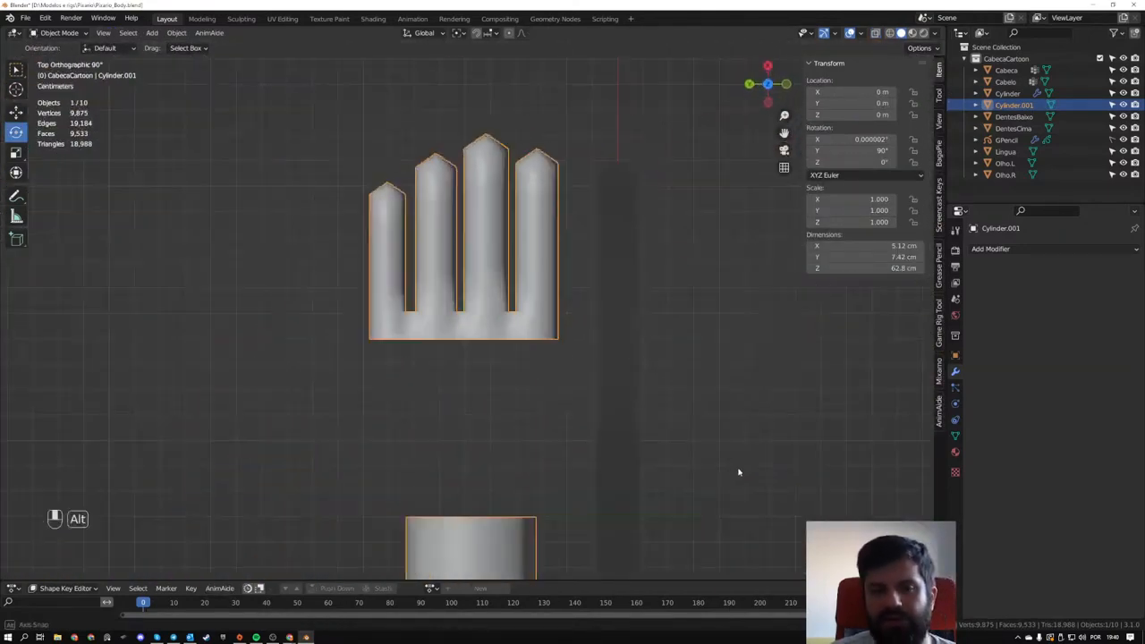
- Switch to the Chrome browser and search Google Images for "cartoon hand"
left_click(91, 637)
type("cartoon")
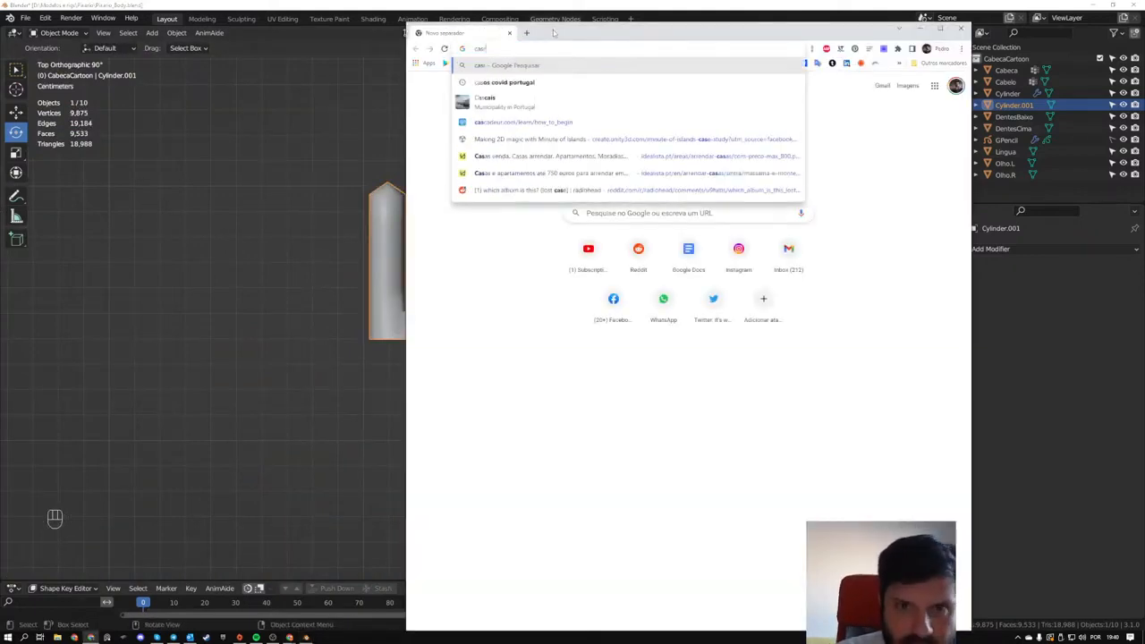
type(" hand")
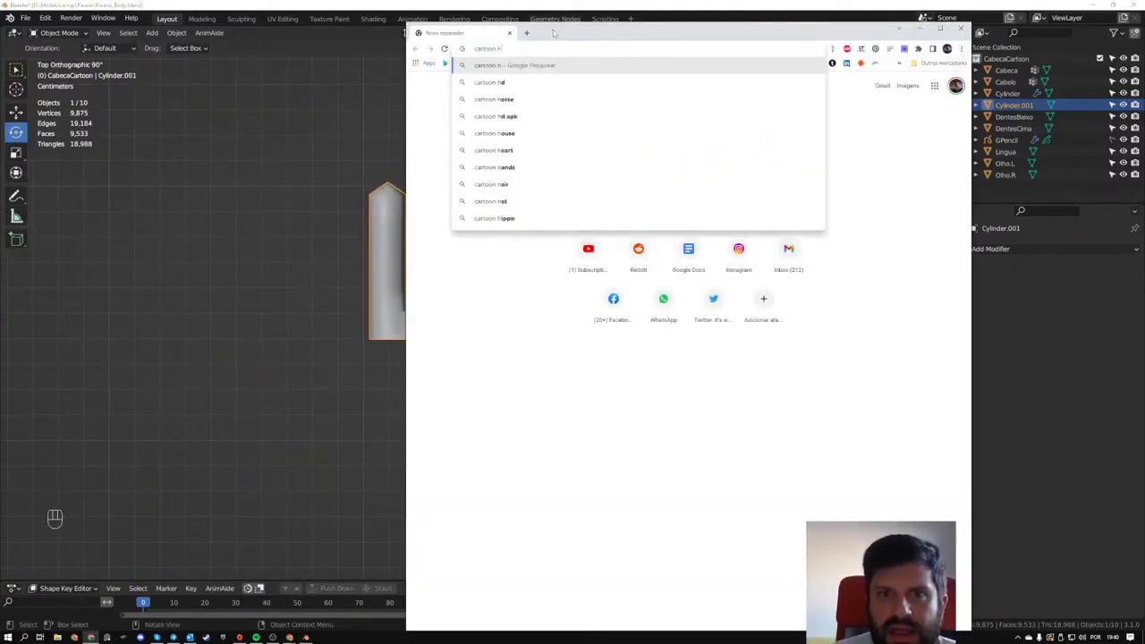
key("Return")
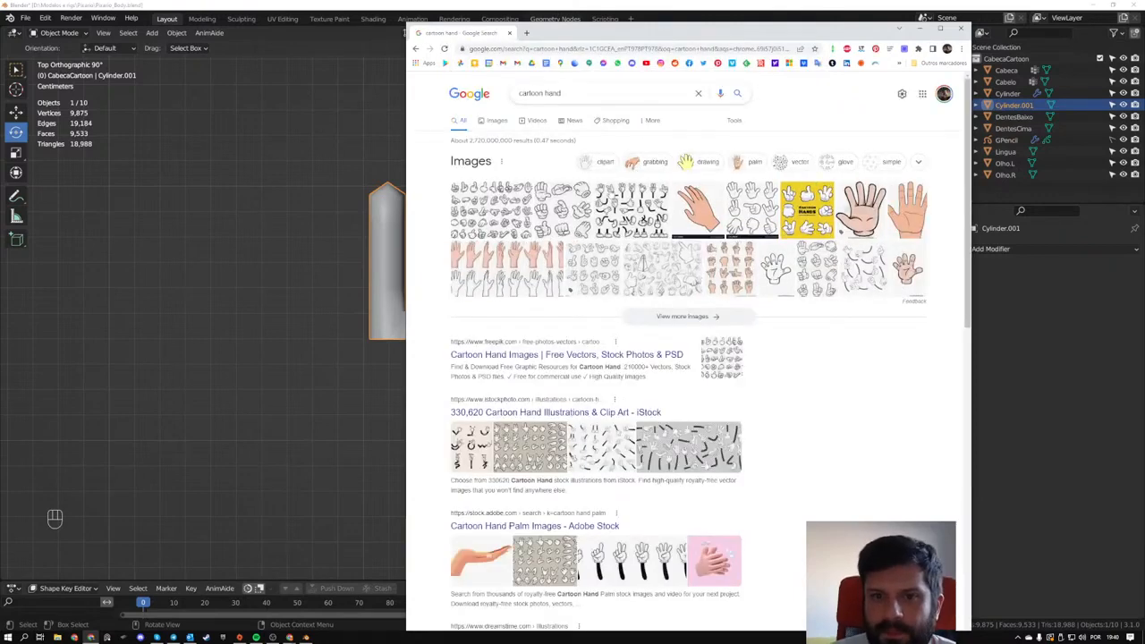
left_click(490, 121)
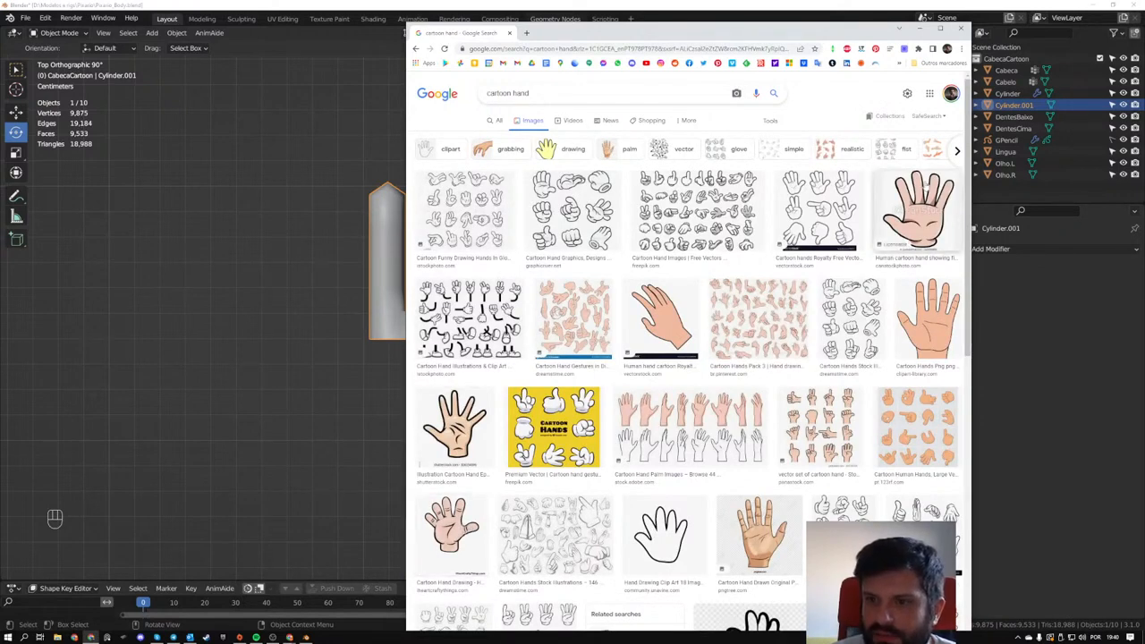
- Examine the open five-finger cartoon hands and their related images for finger and palm proportions
left_click(916, 210)
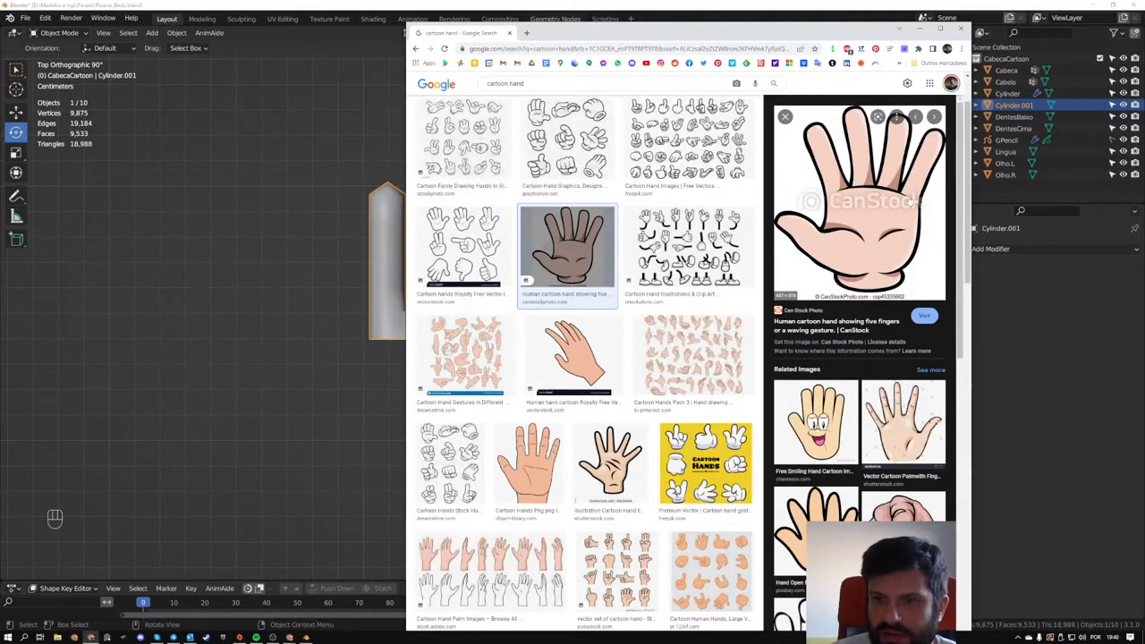
scroll(885, 191, "down", 3)
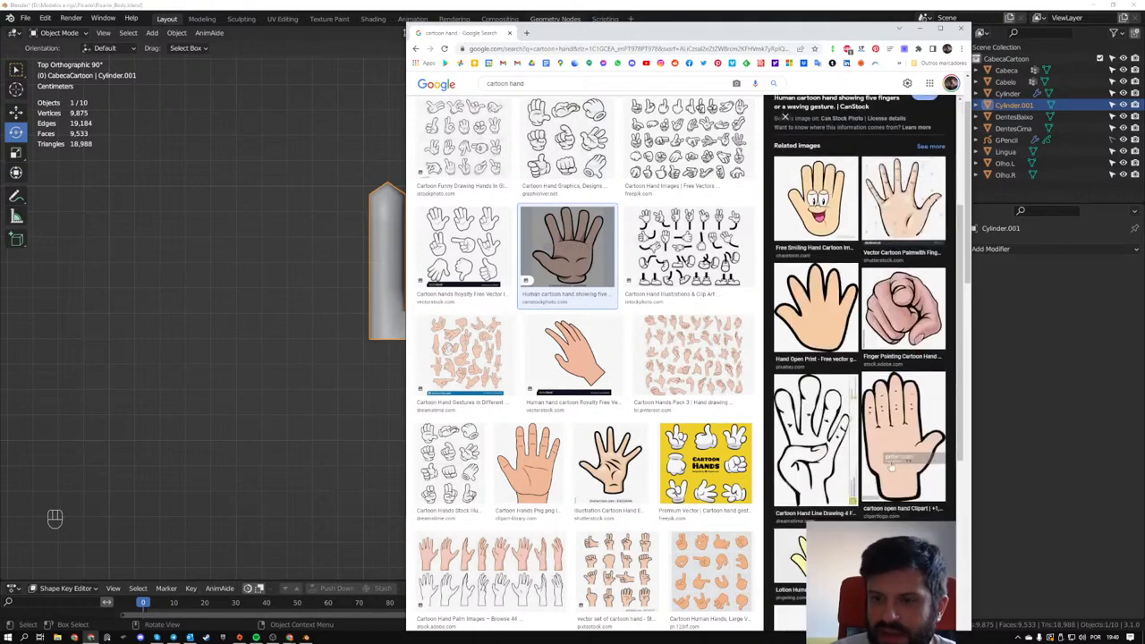
scroll(863, 427, "down", 2)
scroll(653, 465, "down", 1)
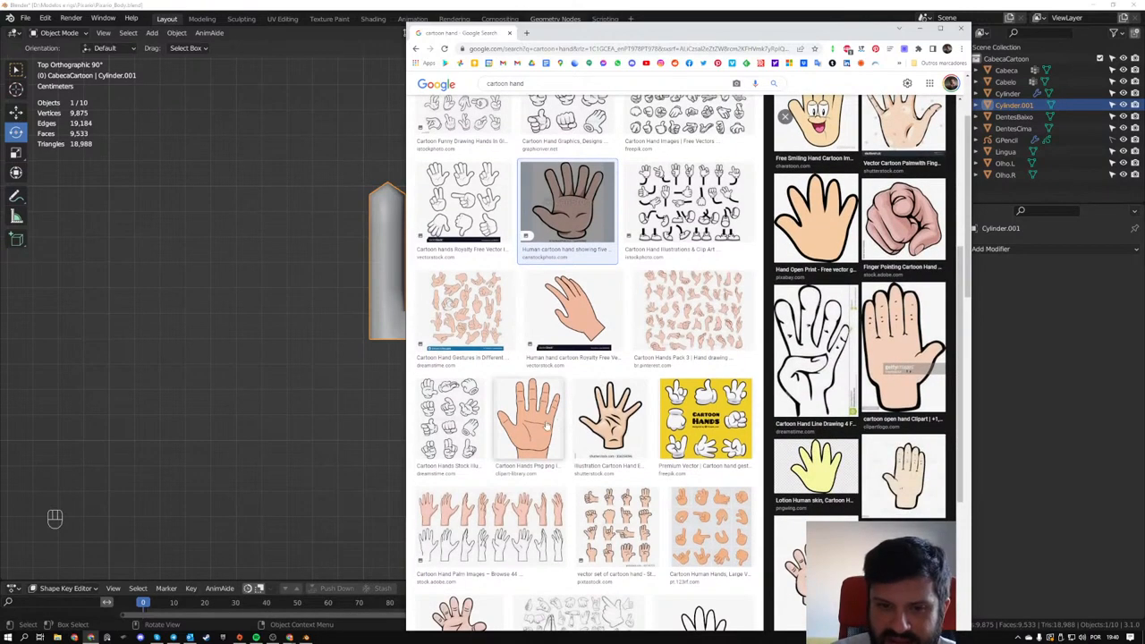
left_click(541, 426)
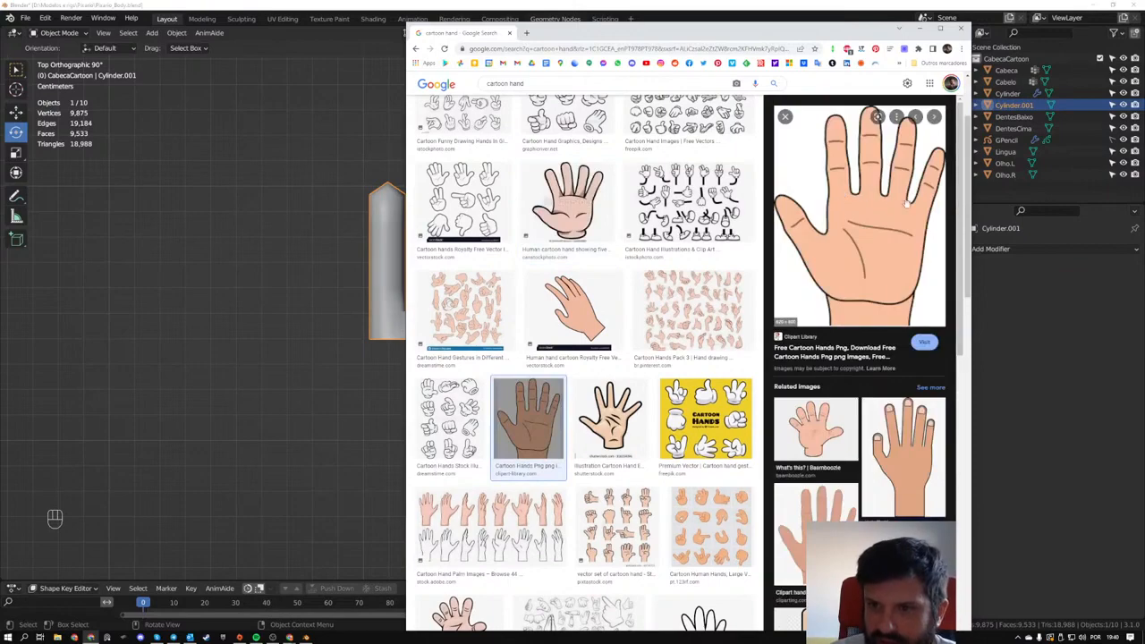
scroll(894, 268, "down", 6)
scroll(537, 447, "down", 1)
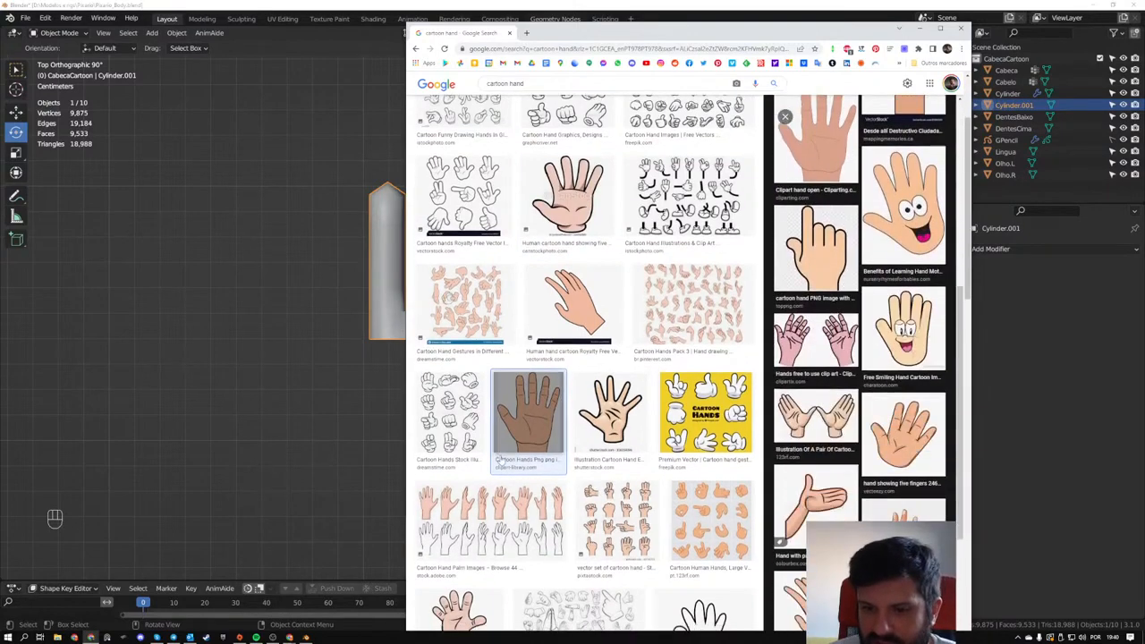
scroll(501, 458, "down", 6)
scroll(529, 243, "up", 4)
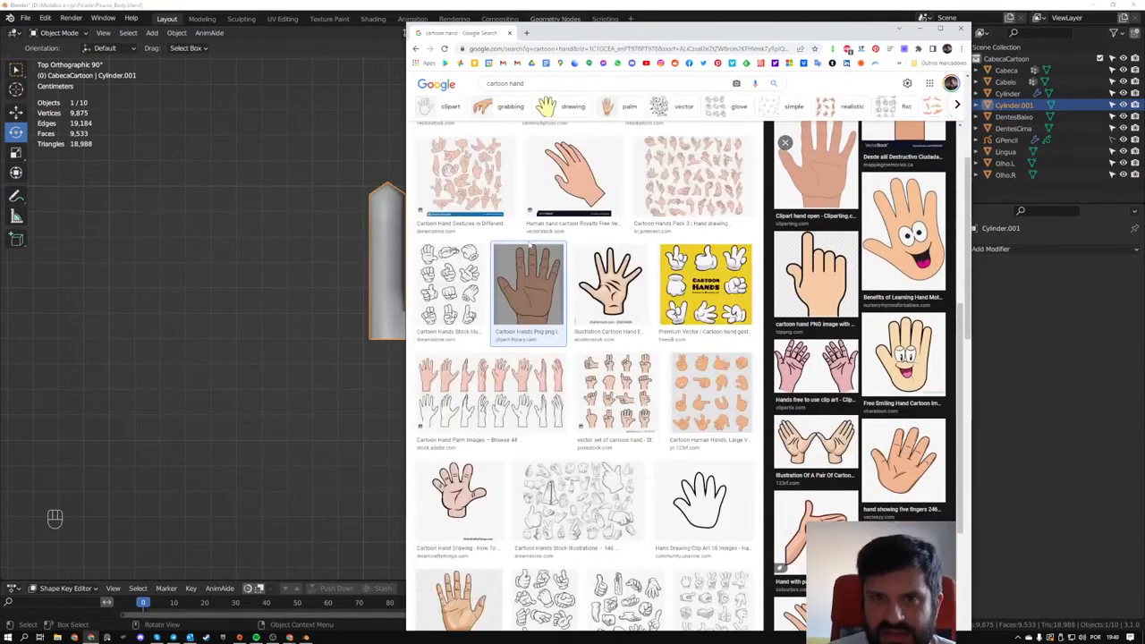
scroll(529, 243, "up", 3)
- Go to Pinterest and open the saved "Maos" board from the profile page
left_click(717, 62)
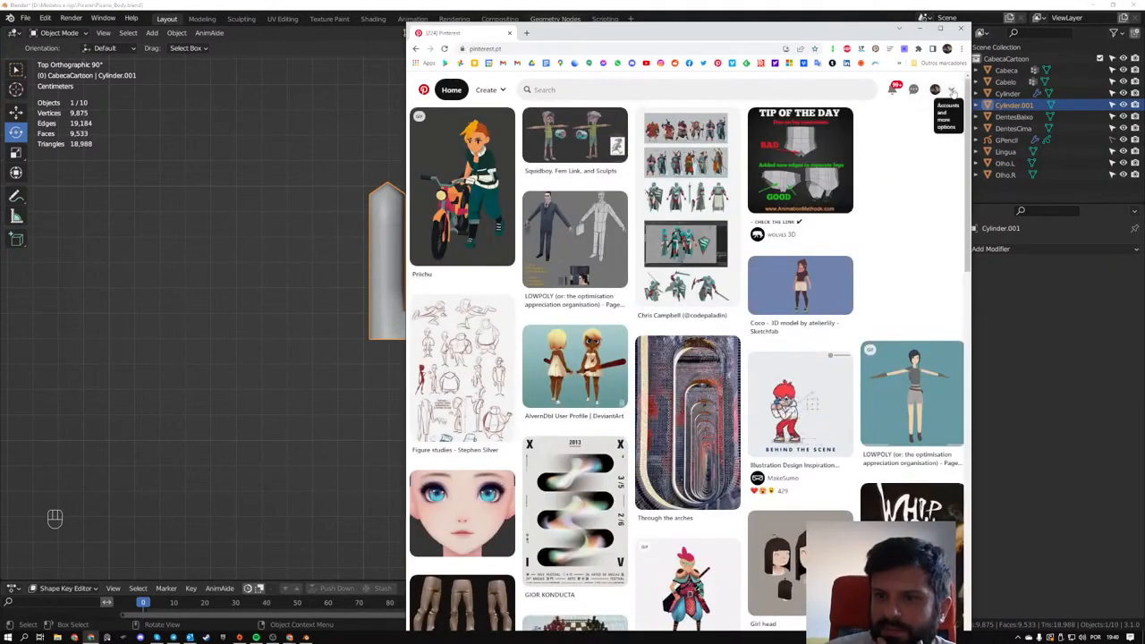
left_click(951, 90)
left_click(894, 130)
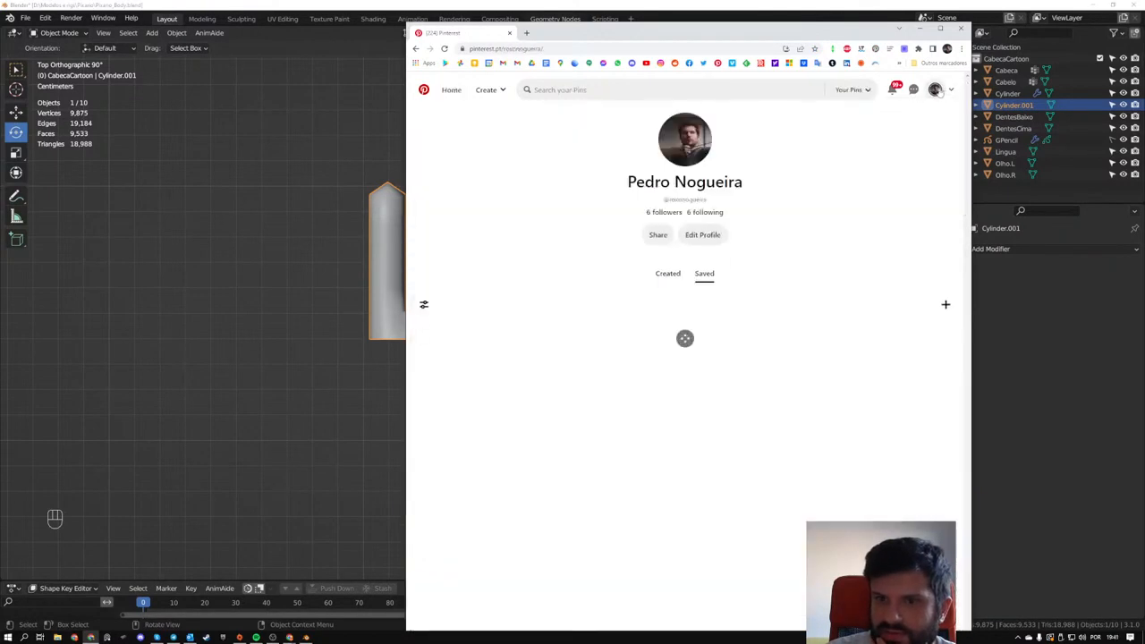
scroll(510, 185, "down", 1)
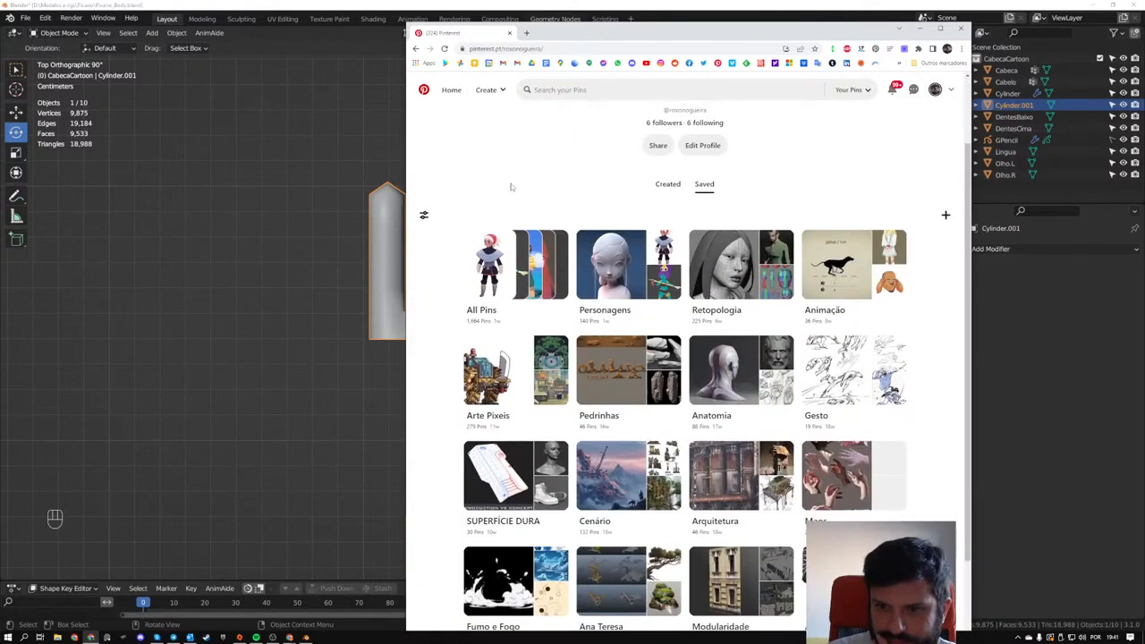
left_click(819, 466)
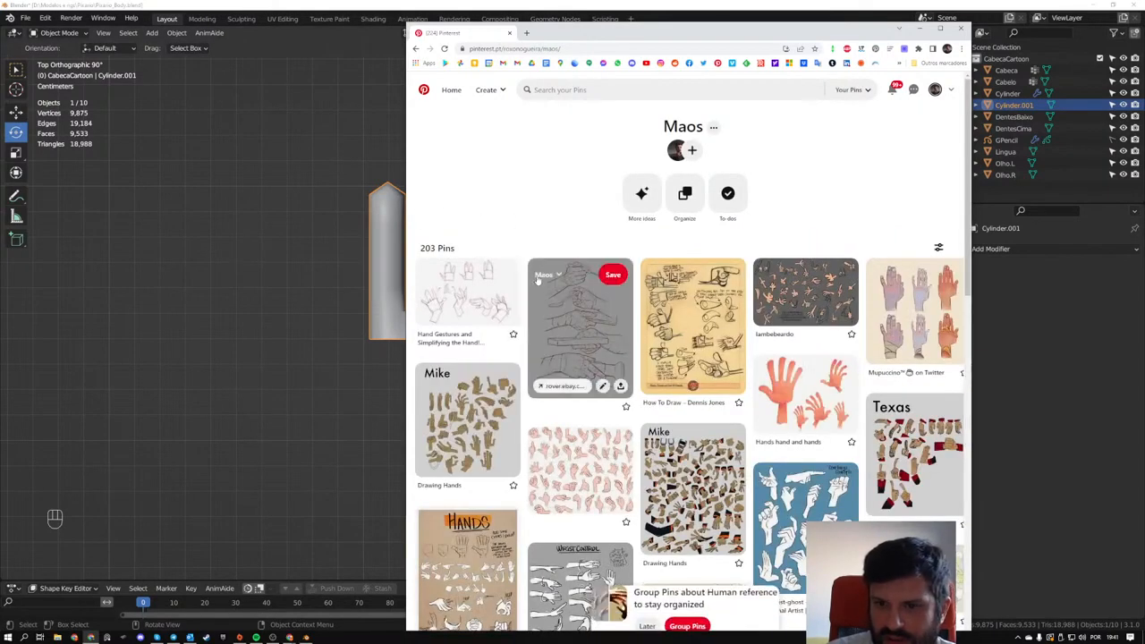
- Open the "Hands hand and hands" pin in a maximized window, followed by the related flat-style hands collection pin
left_click(774, 370)
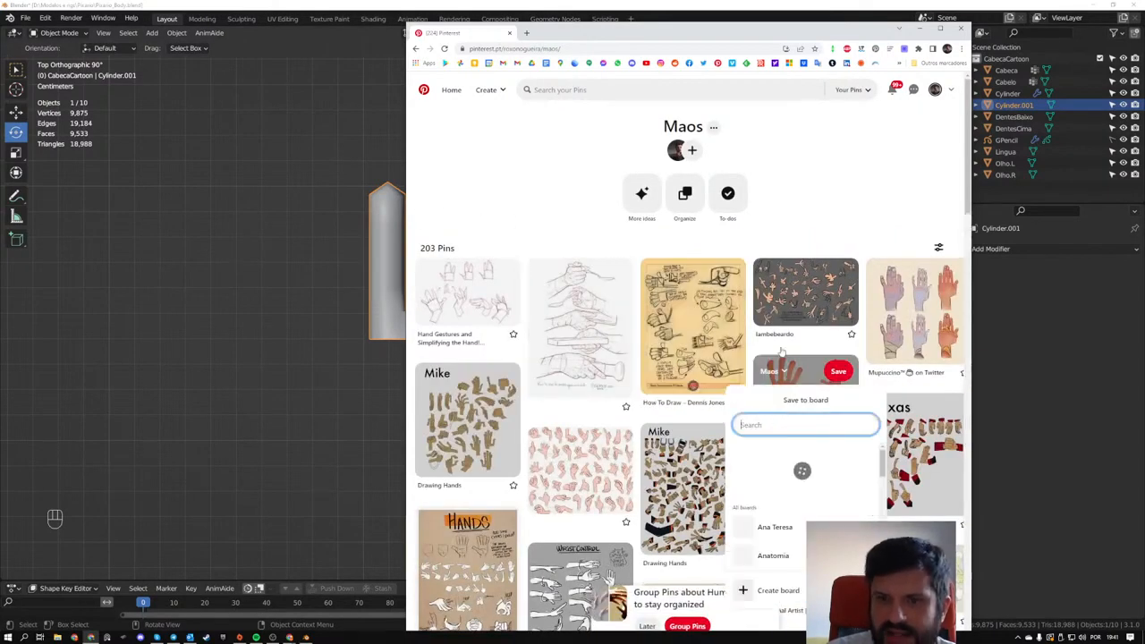
left_click(793, 179)
left_click(806, 395)
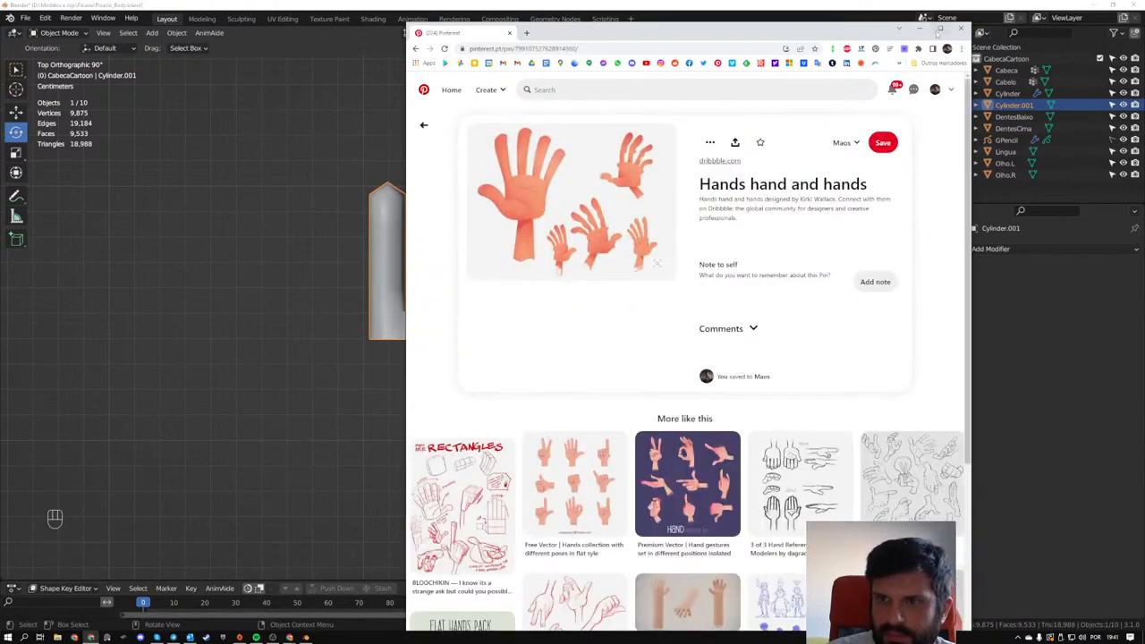
left_click(940, 28)
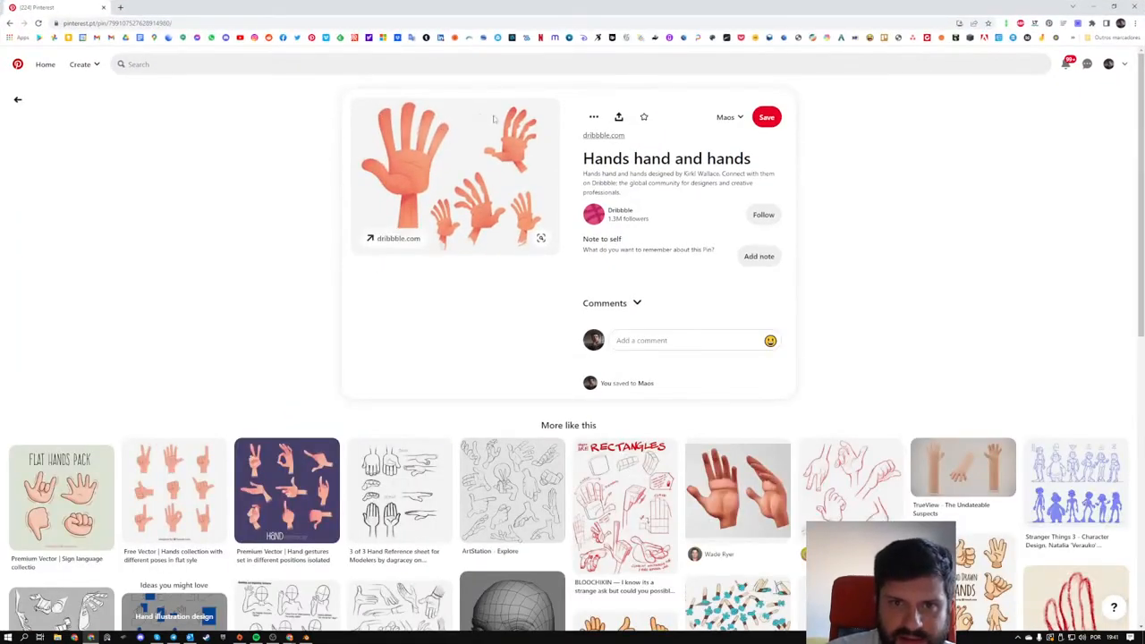
left_click(170, 494)
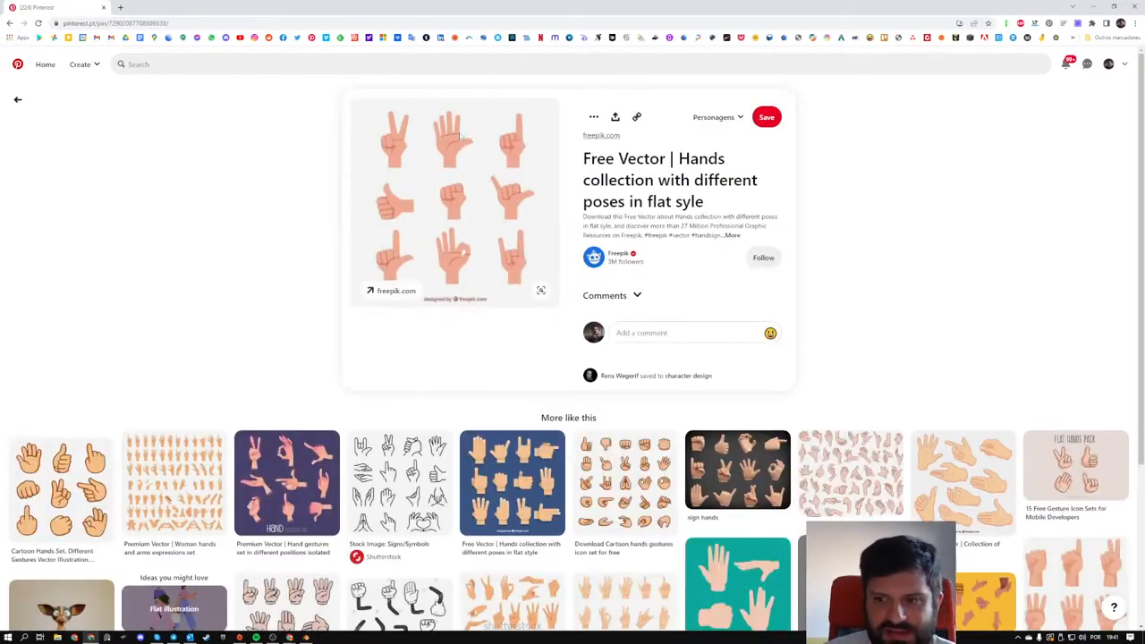
- Switch back to Blender and move the middle finger's base vertices up about 5.7 mm along global X with proportional editing
key("alt+Tab")
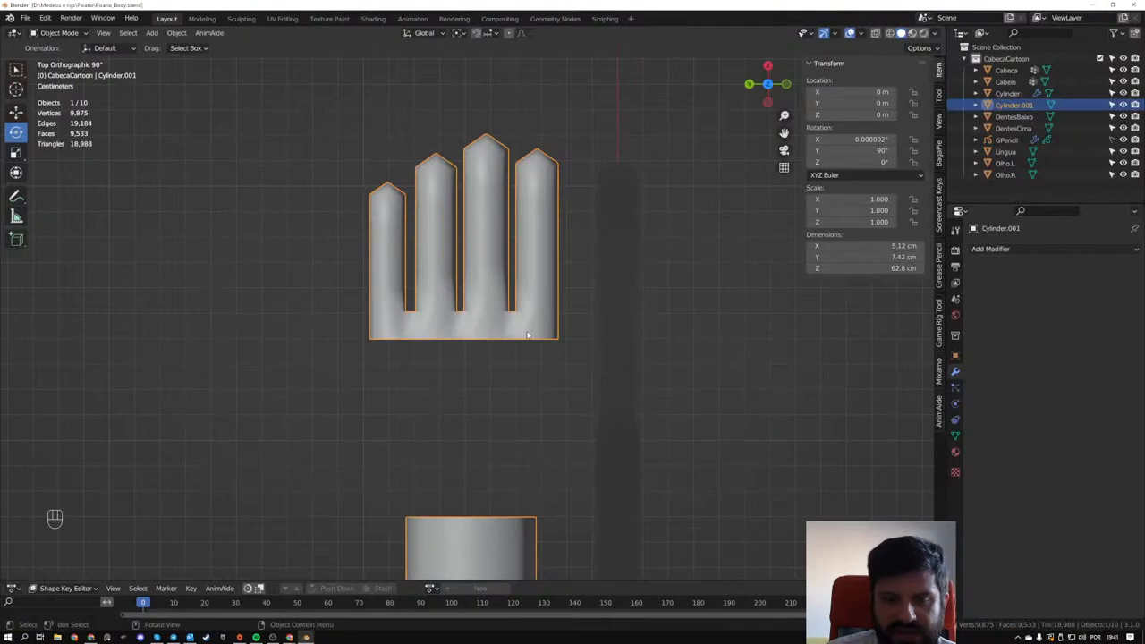
key("Tab")
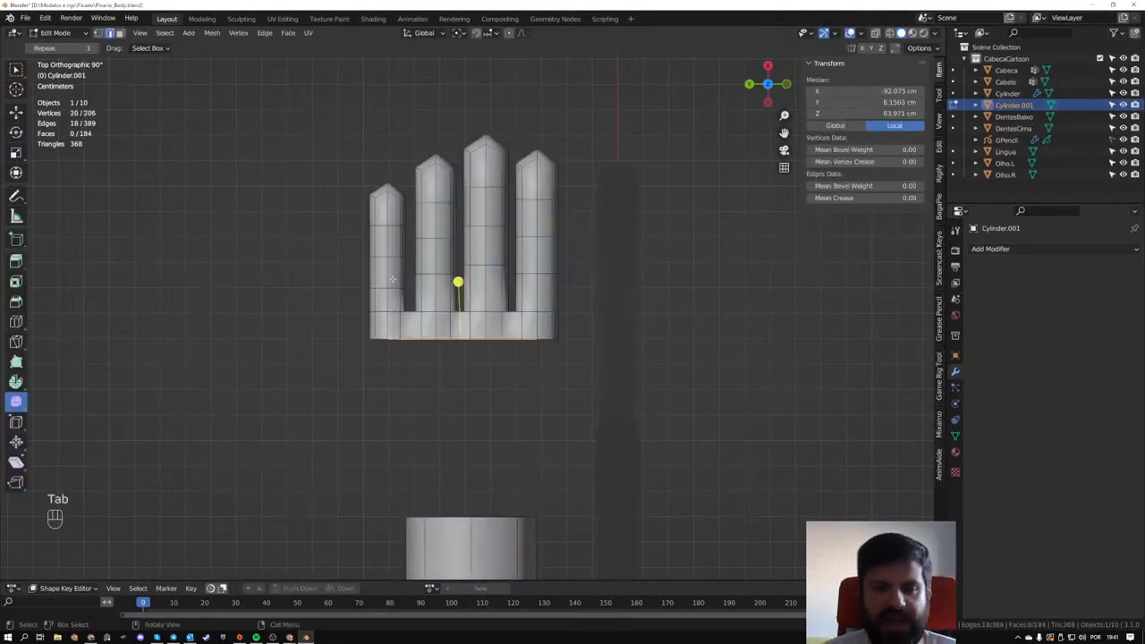
scroll(375, 292, "up", 2)
key("z")
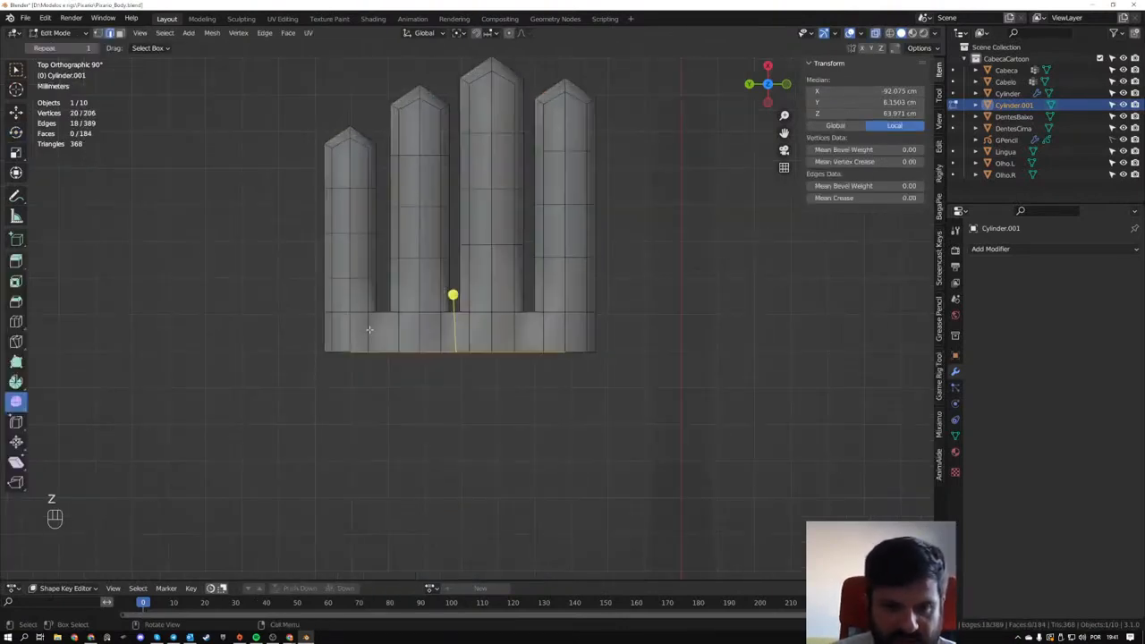
left_click_drag(286, 113, 378, 311)
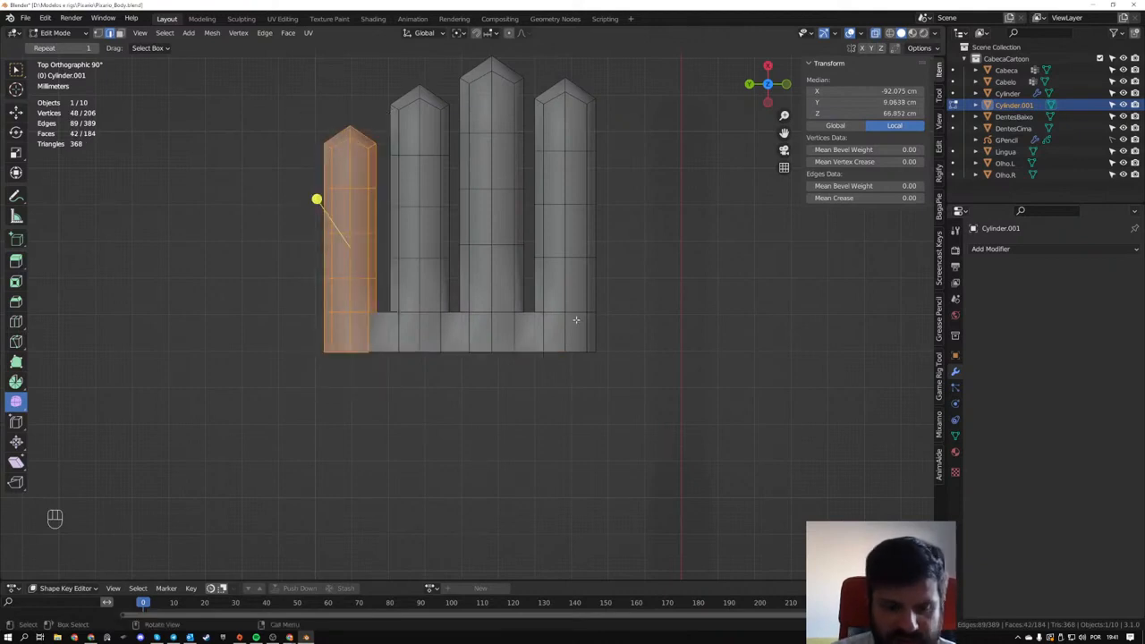
key("1")
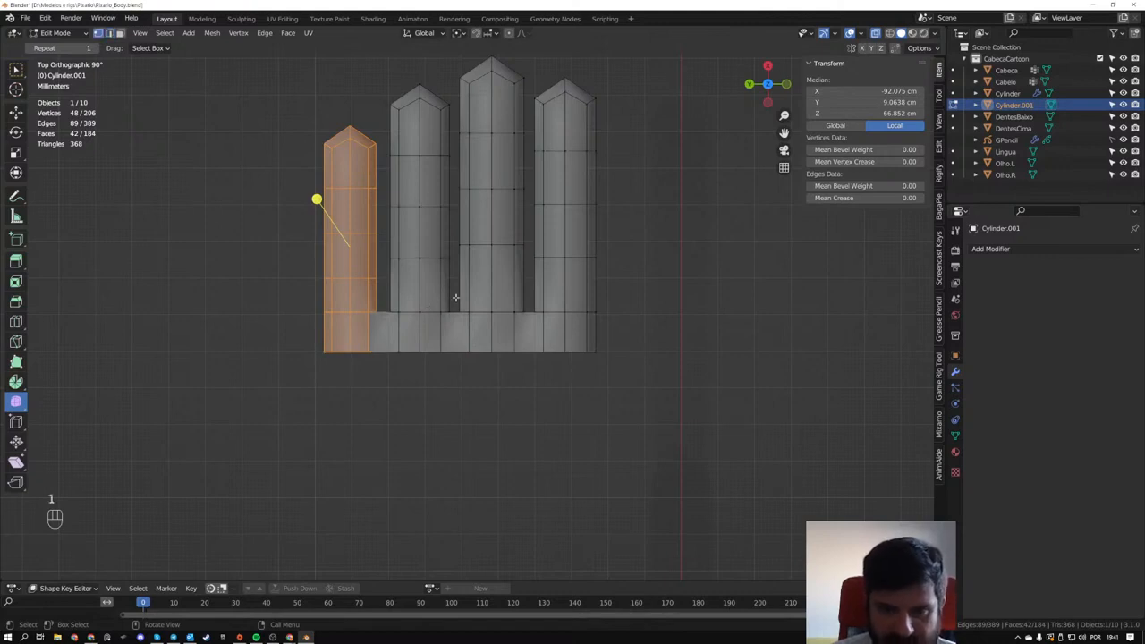
left_click_drag(455, 298, 528, 366)
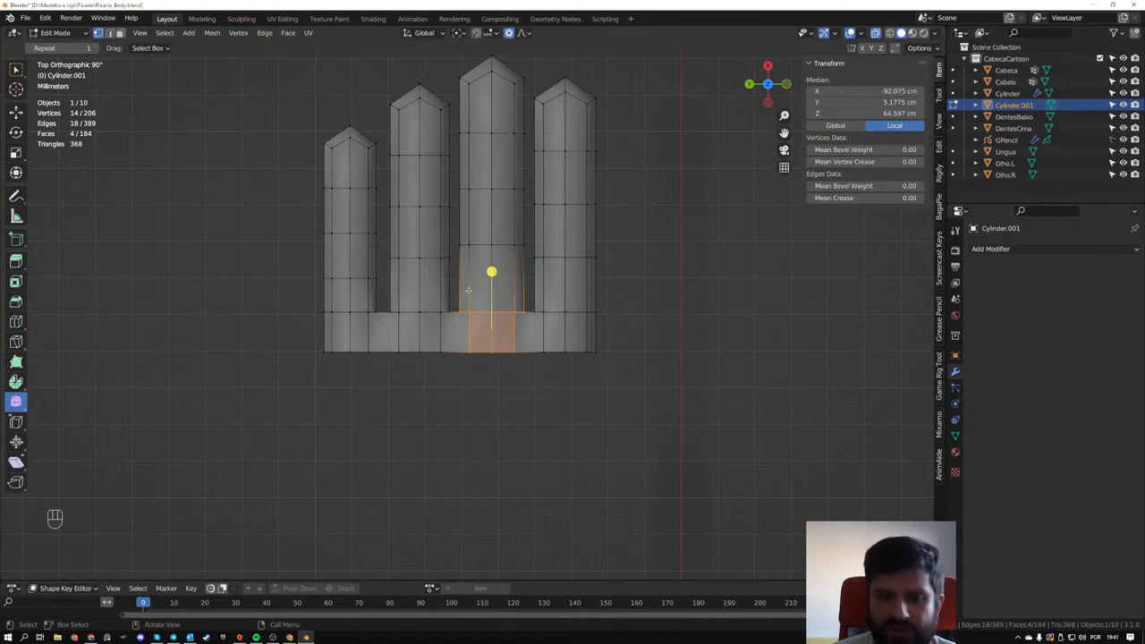
key("g")
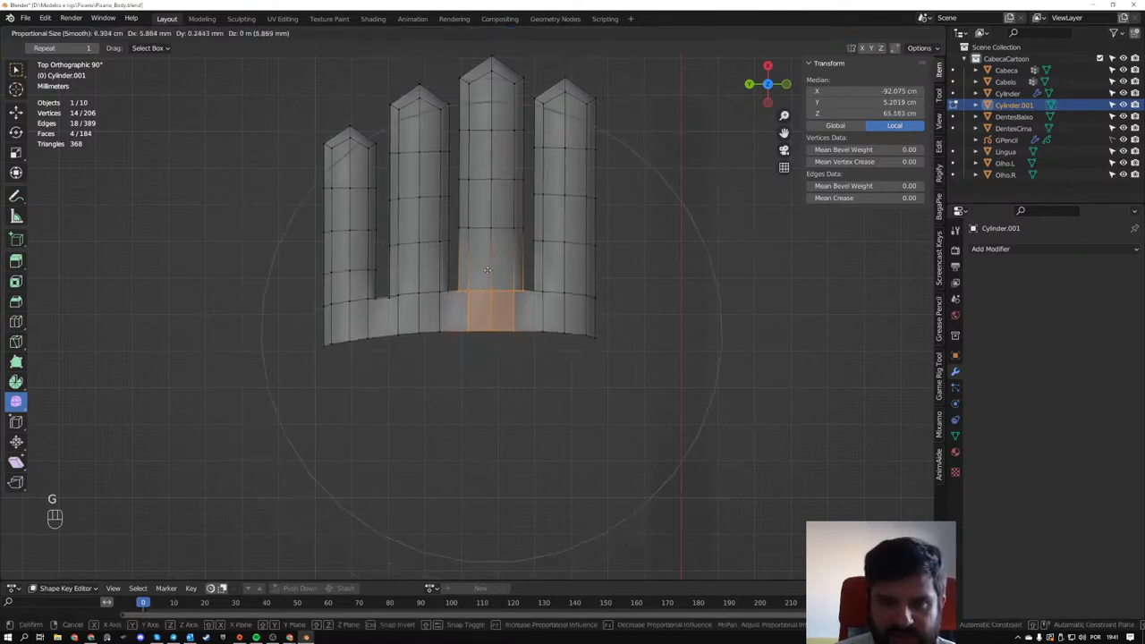
key("x")
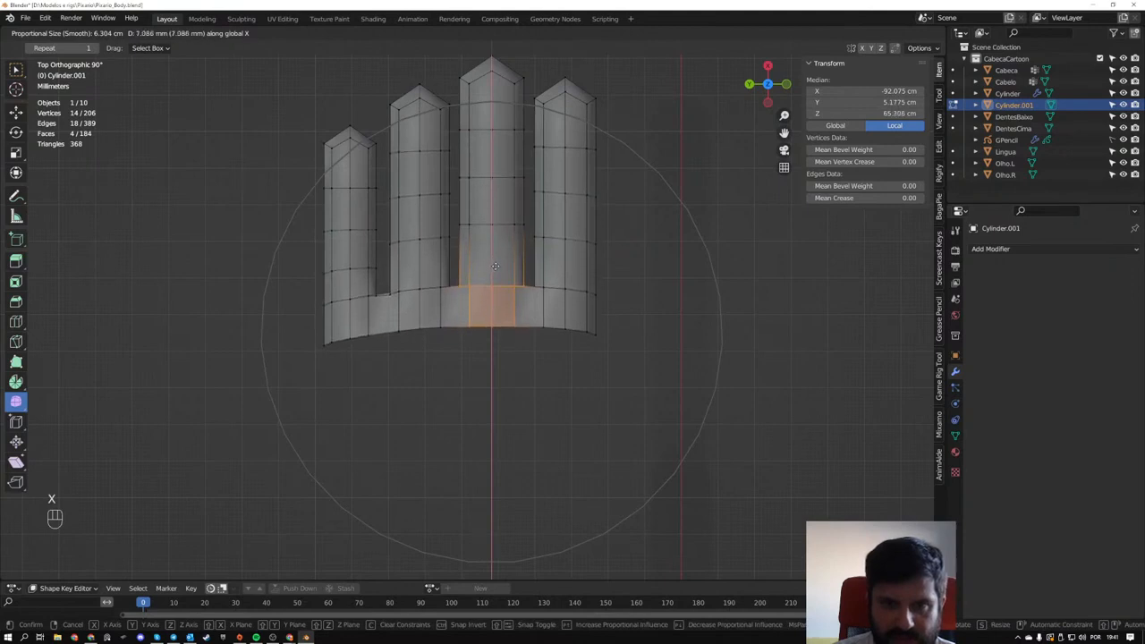
scroll(495, 269, "up", 1)
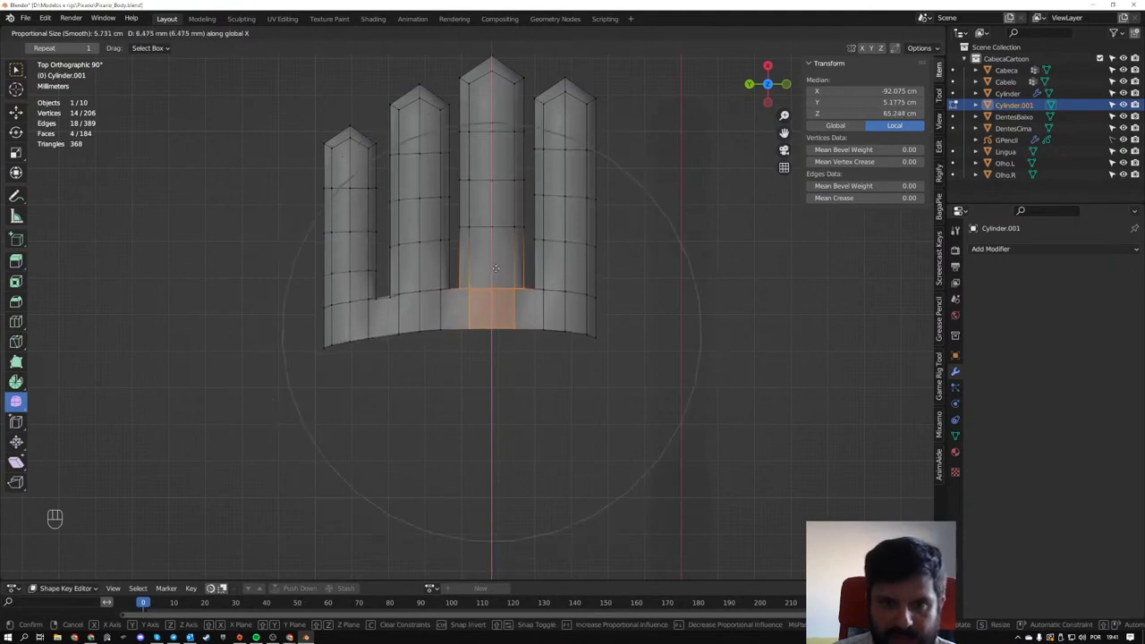
left_click(493, 250)
middle_click_drag(493, 250, 416, 401)
key("Tab")
key("Tab")
- Return to the "Hands hand and hands" pin in the browser and examine its thumb and palm shapes
key("alt+Tab")
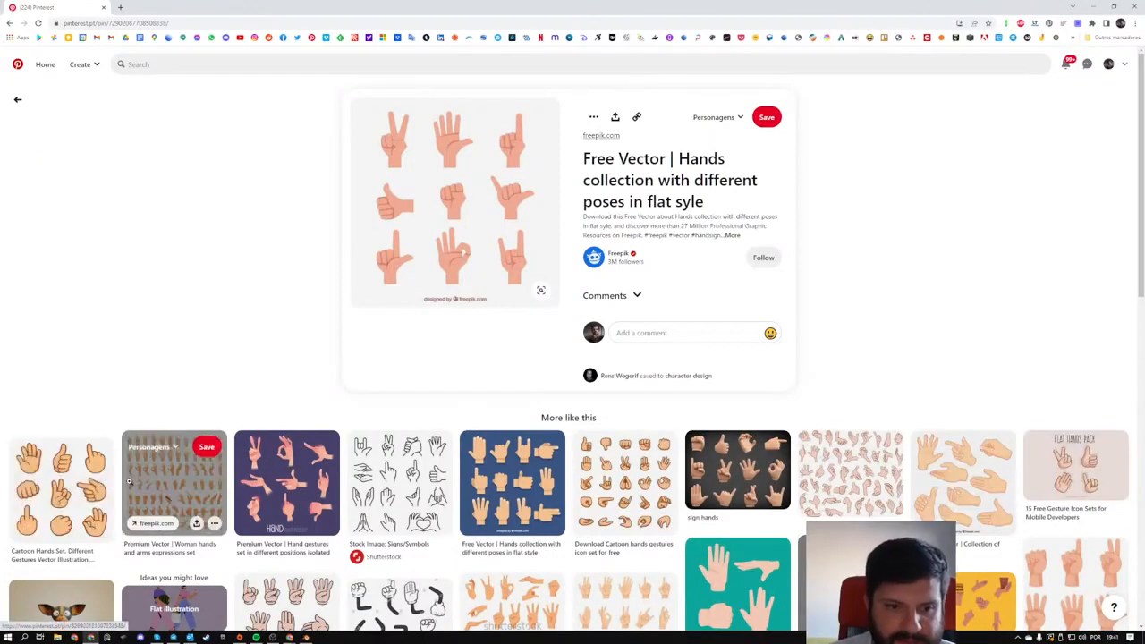
scroll(264, 484, "down", 1)
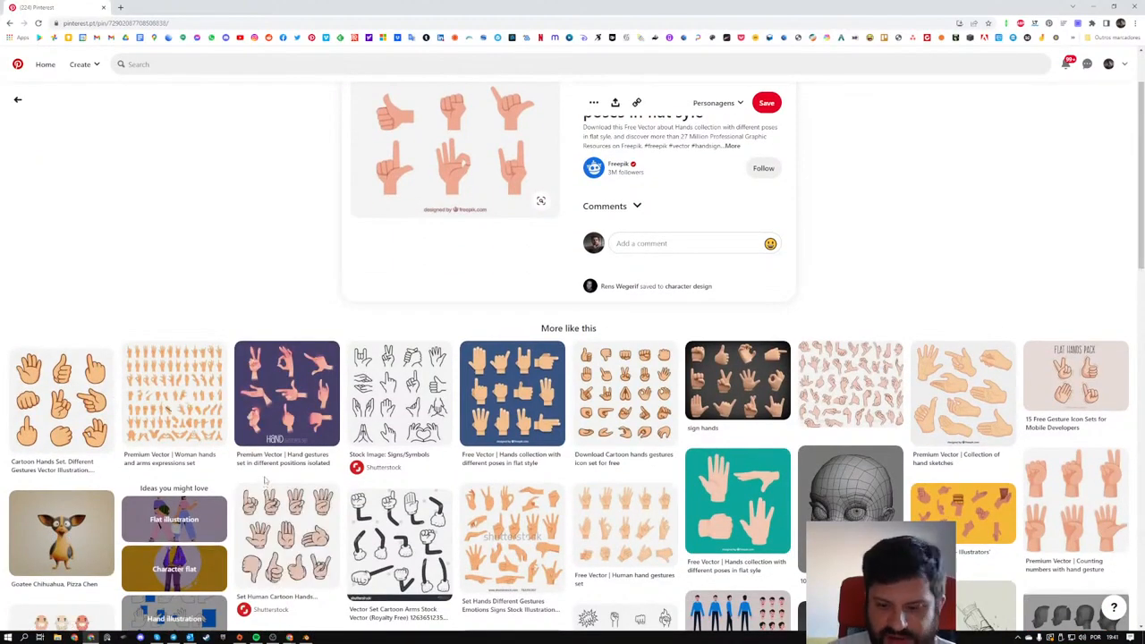
left_click(17, 99)
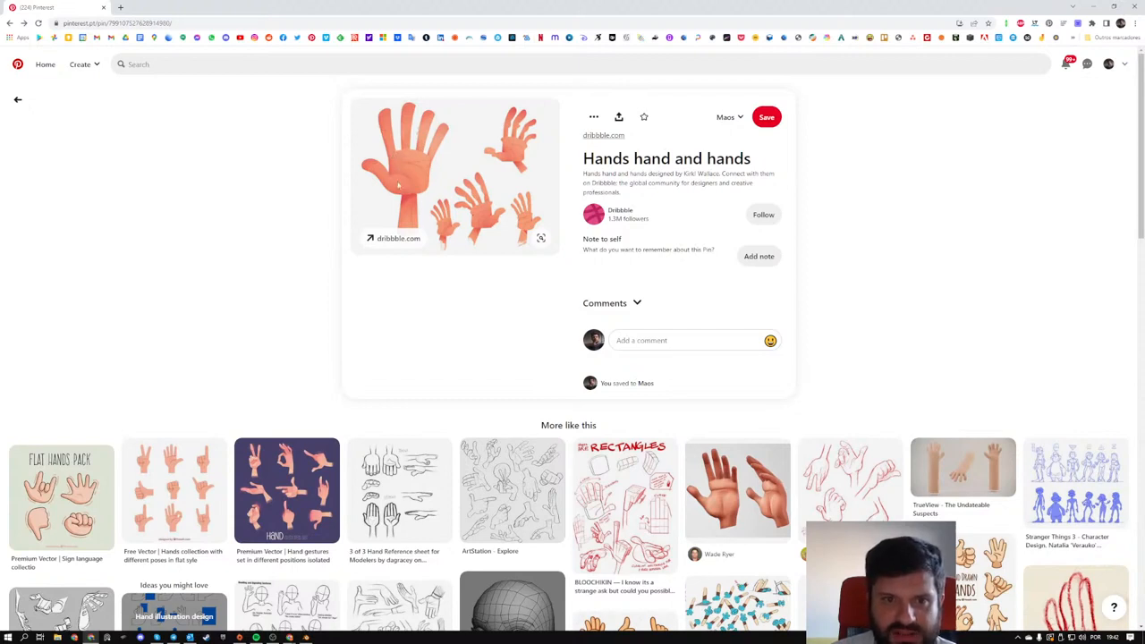
- Switch back to Blender and duplicate the middle finger's upper segments, offsetting the copy about -6 cm in X and -5 cm in Y for a thumb
key("alt+Tab")
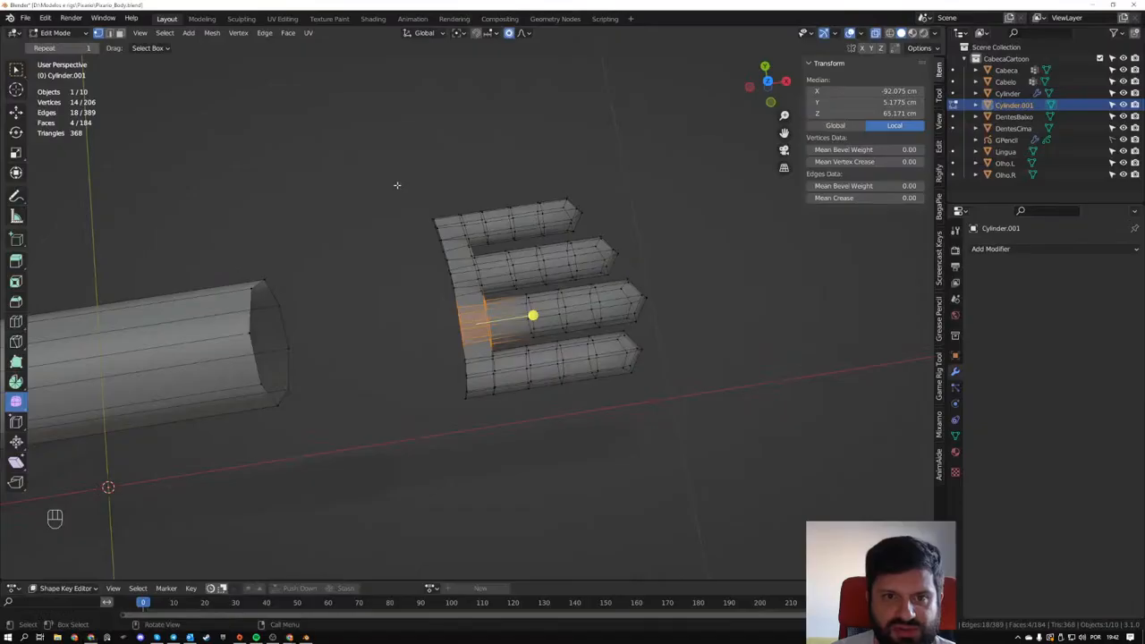
middle_click_drag(396, 184, 557, 280)
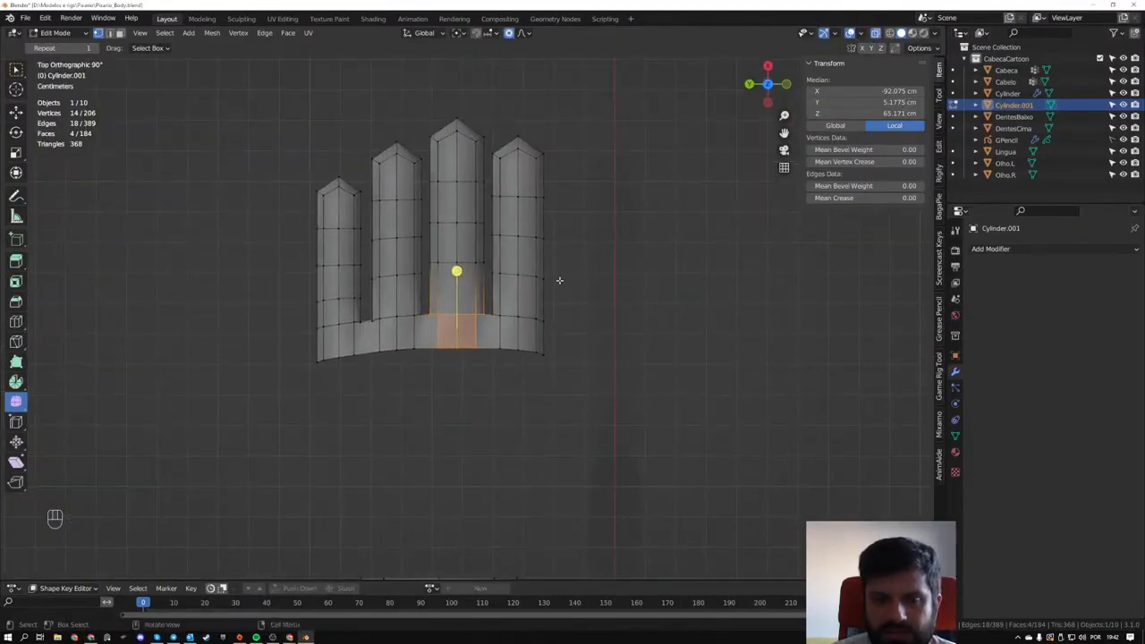
key("ctrl+z")
key("ctrl+z")
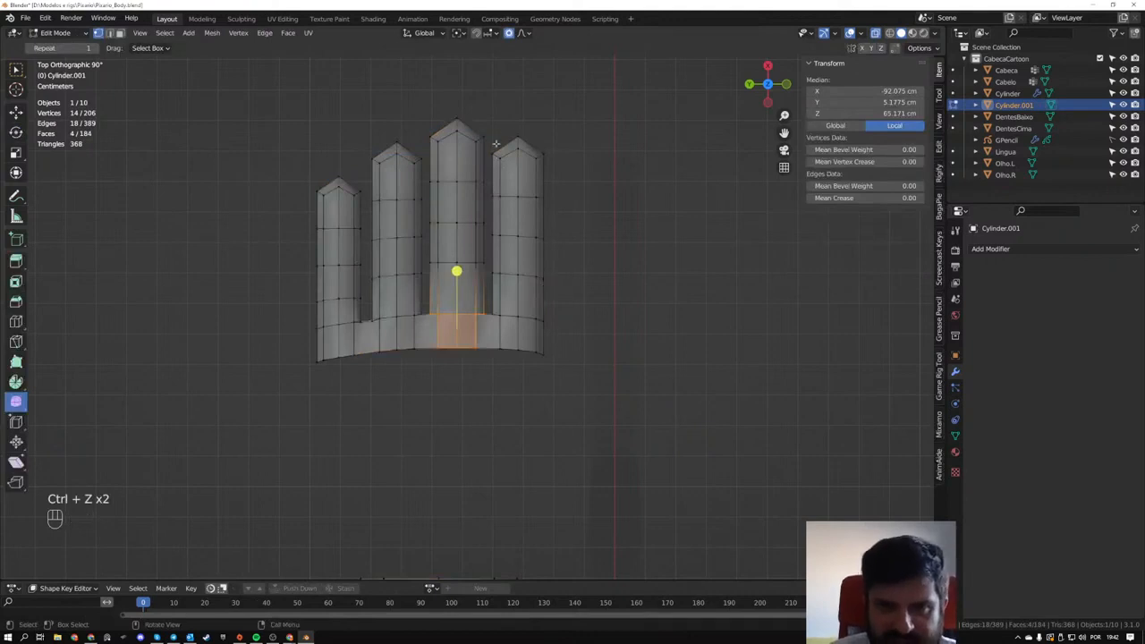
left_click_drag(427, 105, 489, 235)
mouse_move(640, 259)
middle_mouse_down()
mouse_move(513, 169)
mouse_move(526, 163)
mouse_move(641, 302)
mouse_move(643, 279)
middle_mouse_up()
key("shift+d")
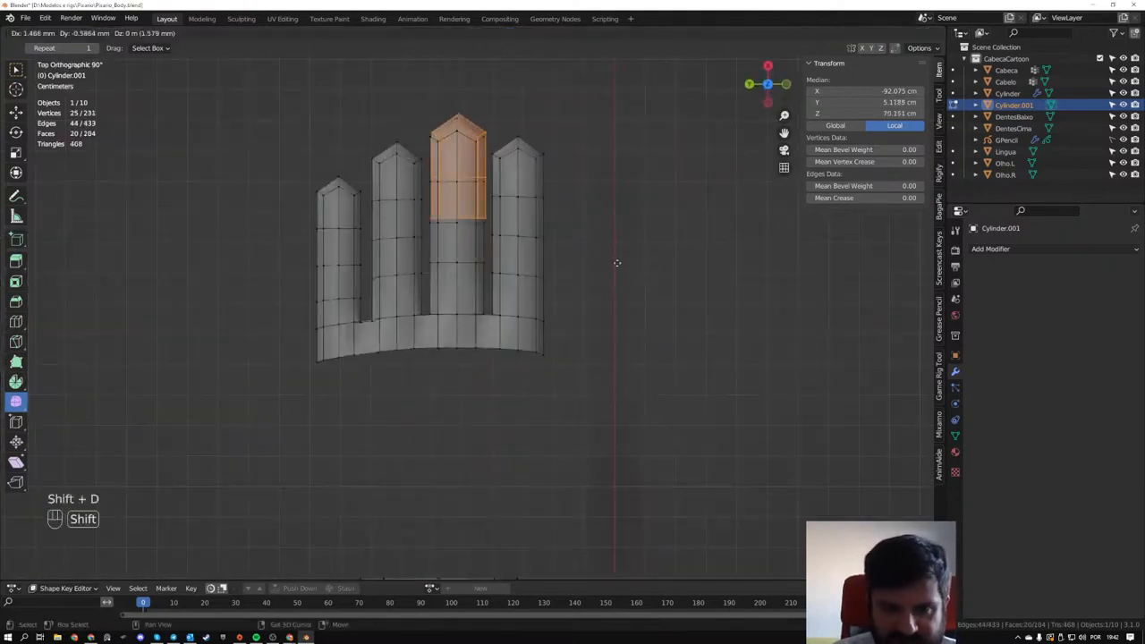
left_click(765, 452)
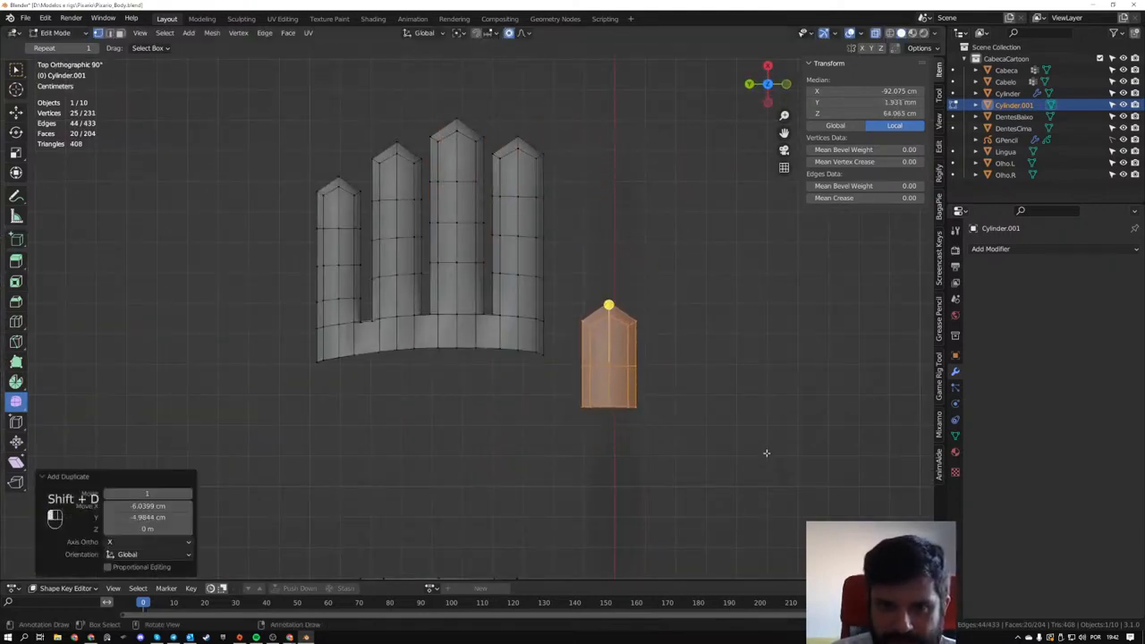
- Extrude the open base loop of the copied fingertip about -1.7 cm along X to lengthen the thumb
key("r")
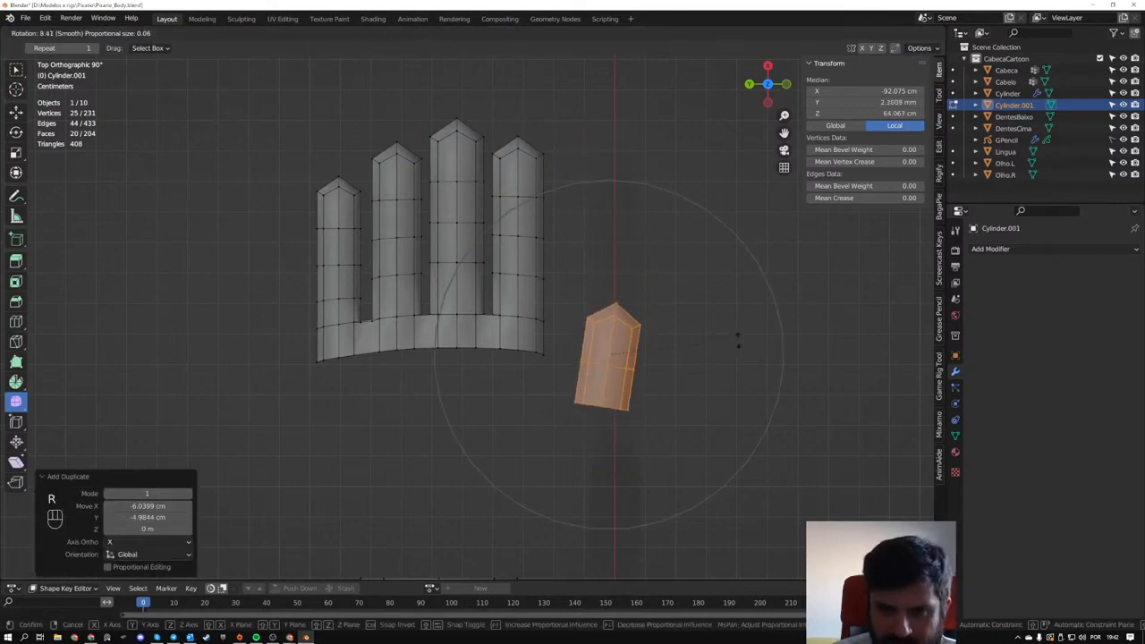
right_click(655, 377)
key("2")
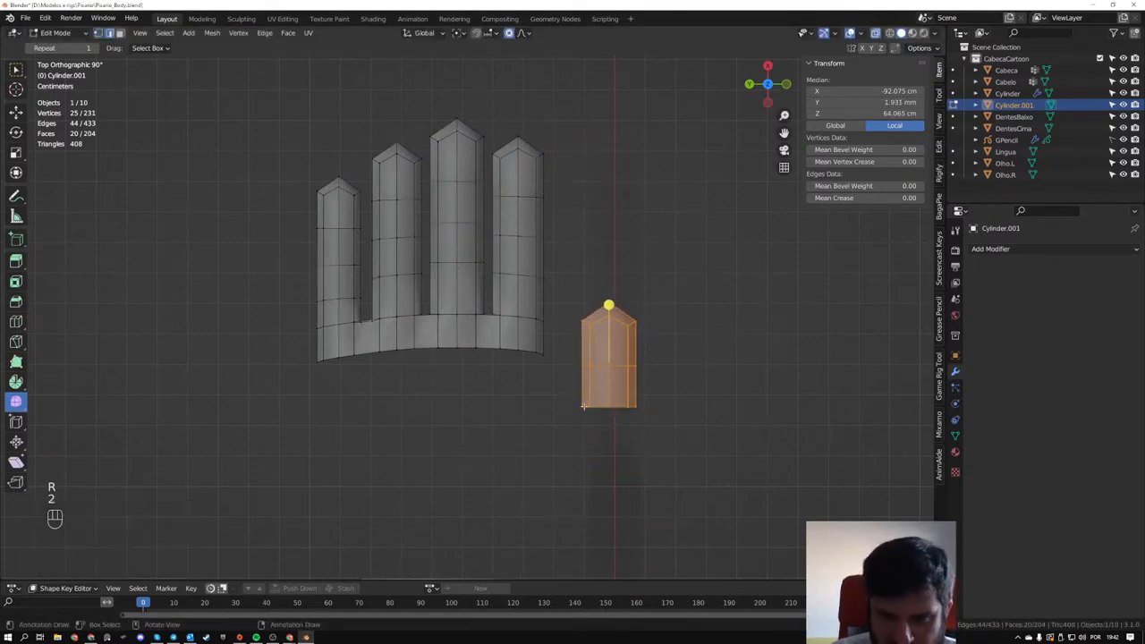
key("3")
key("2")
left_click(599, 410)
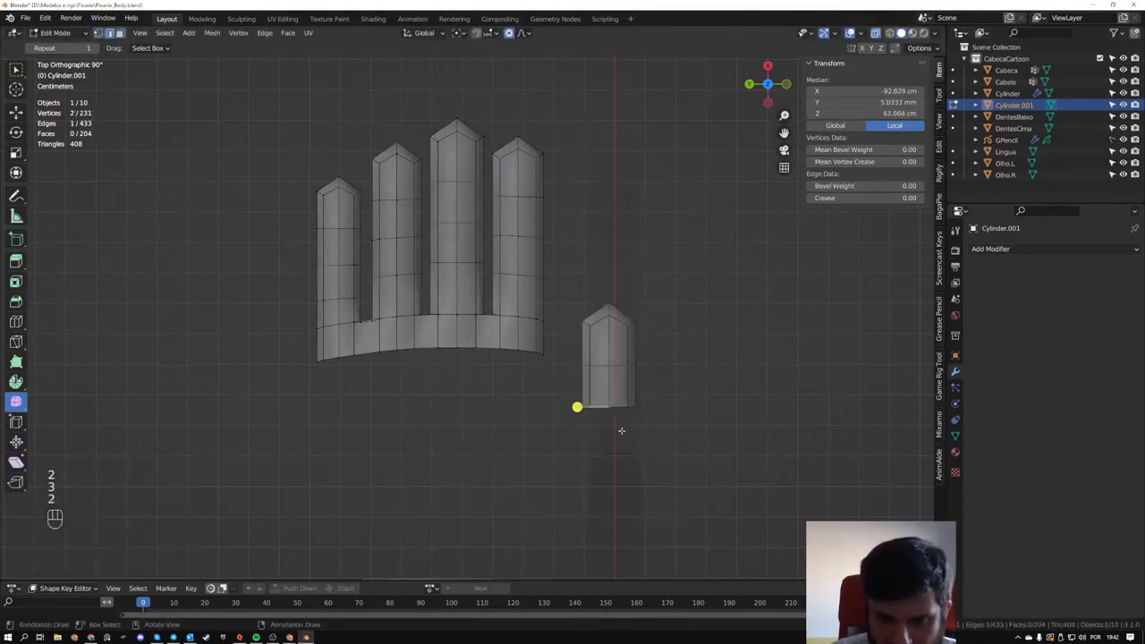
middle_click_drag(620, 430, 531, 416)
left_click(621, 450, "alt")
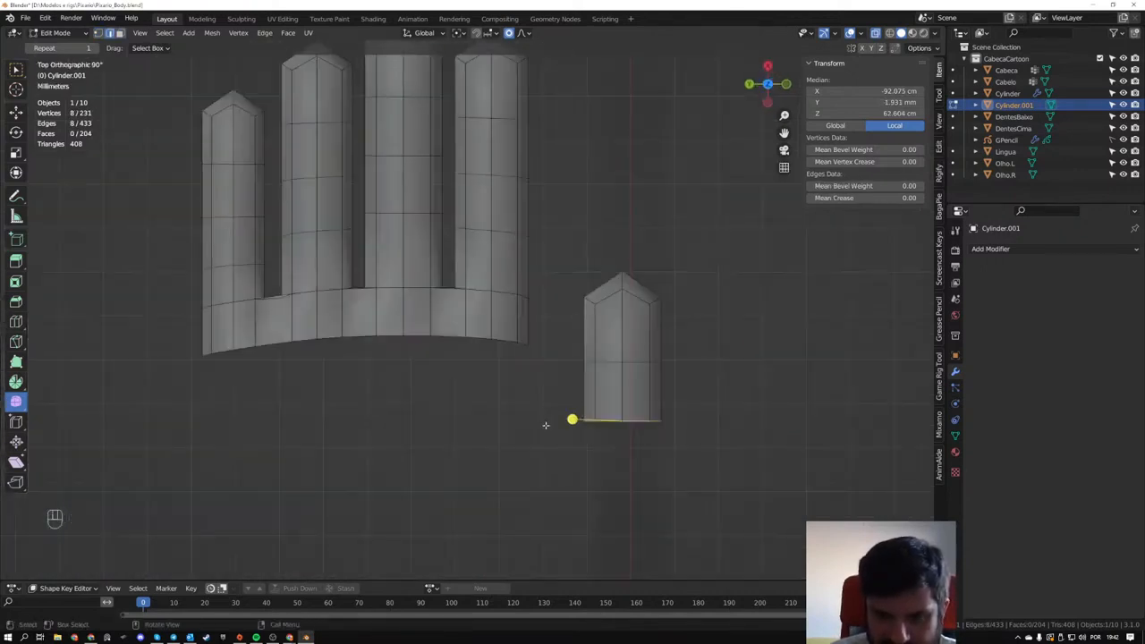
key("e")
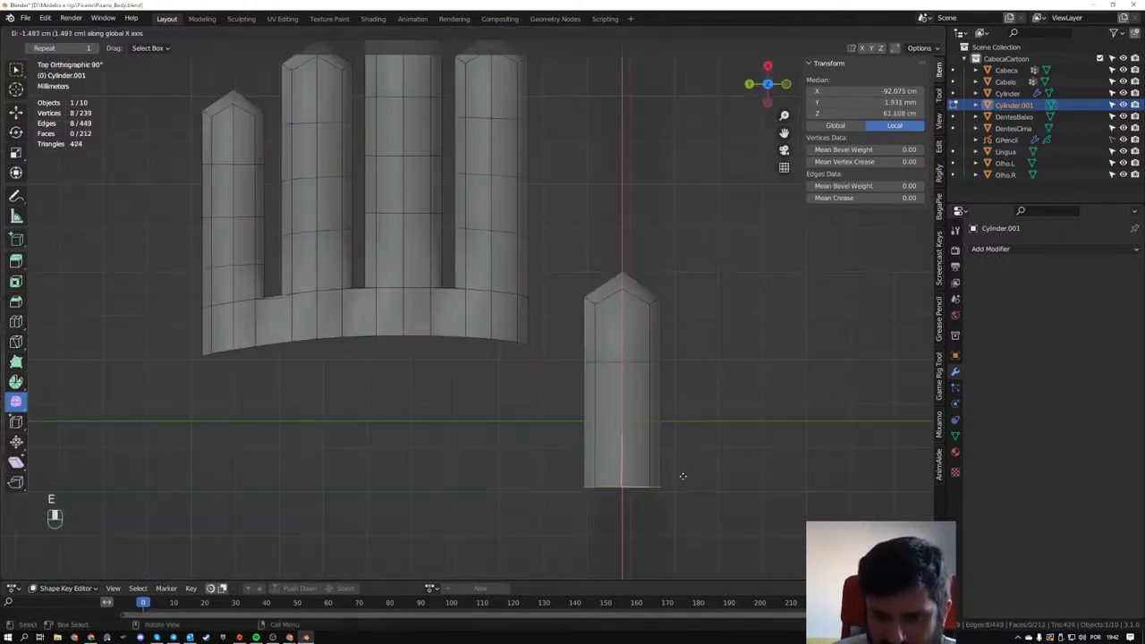
left_click(683, 485)
- Scale the thumb's base loop by 1.11 with smooth, connected proportional editing
key("s")
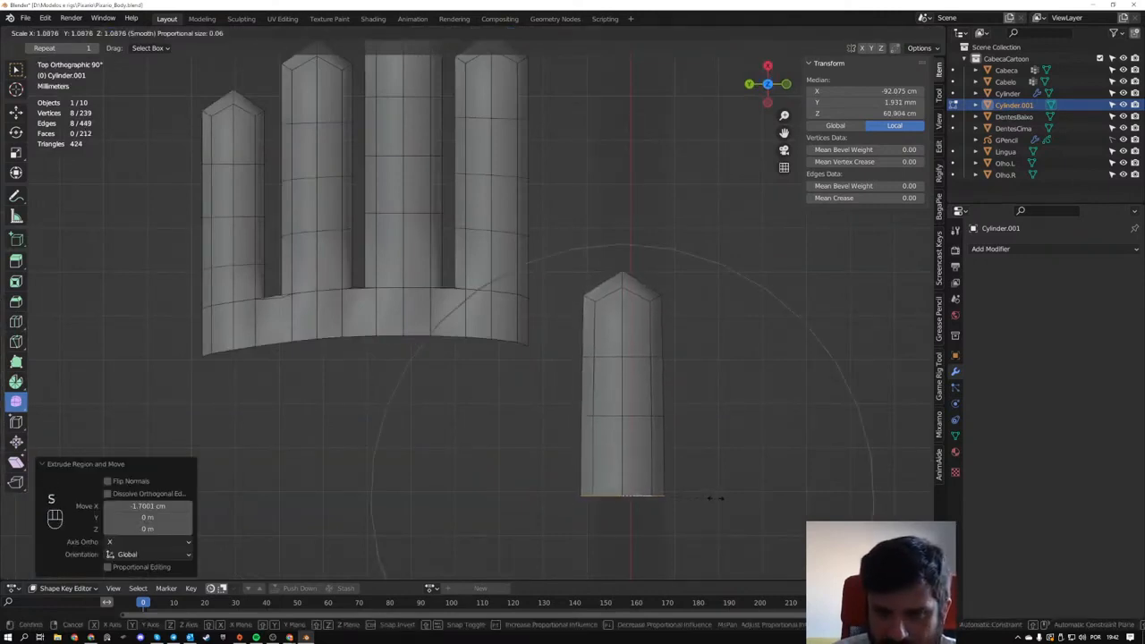
key("s")
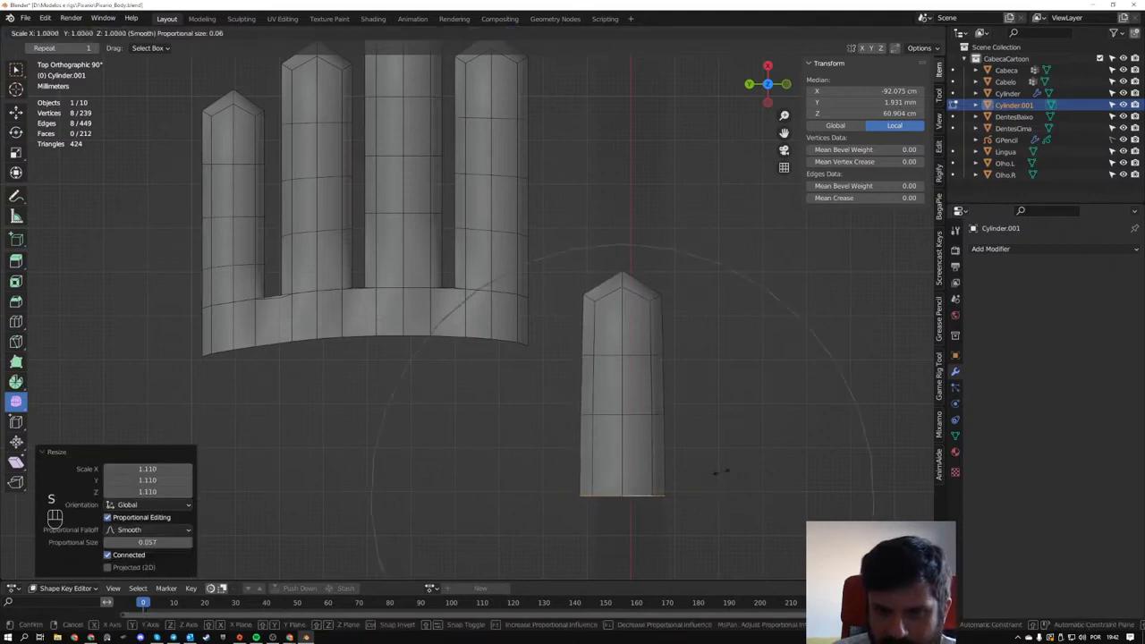
left_click(731, 477)
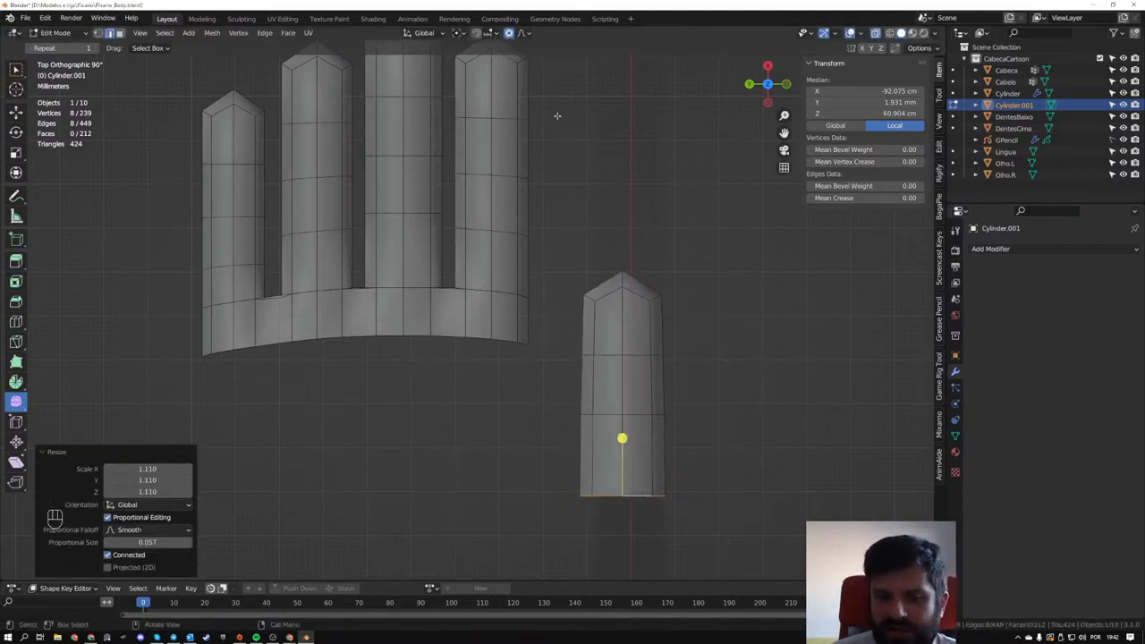
- Try to flare the thumb's base loop strongly with a proportional scale, then undo it
key("s")
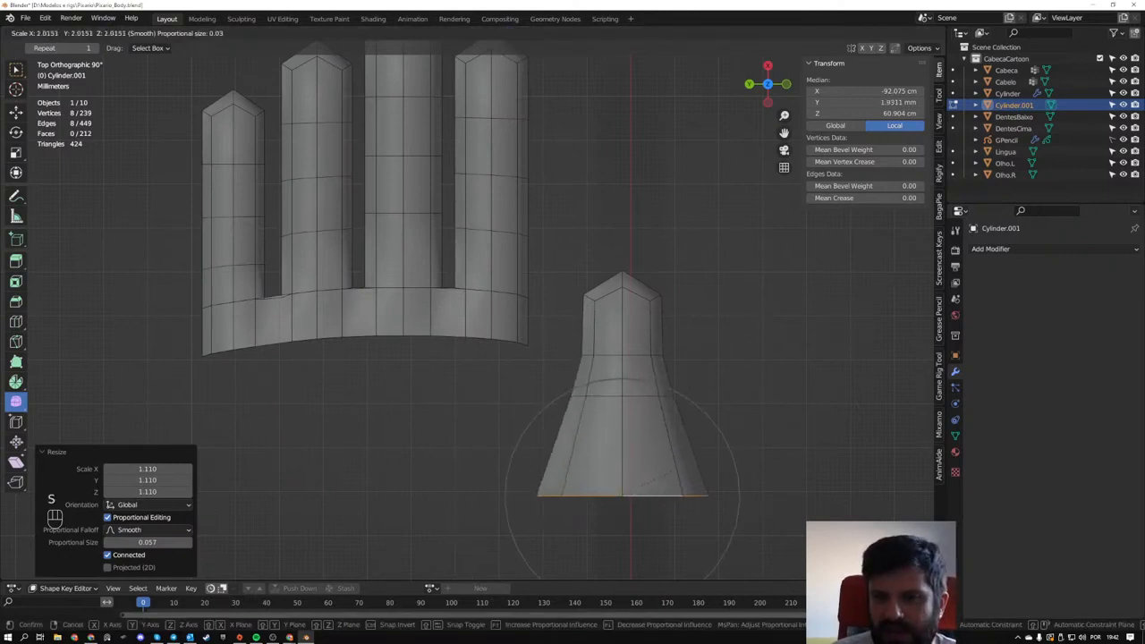
scroll(805, 317, "up", 4)
scroll(894, 309, "down", 2)
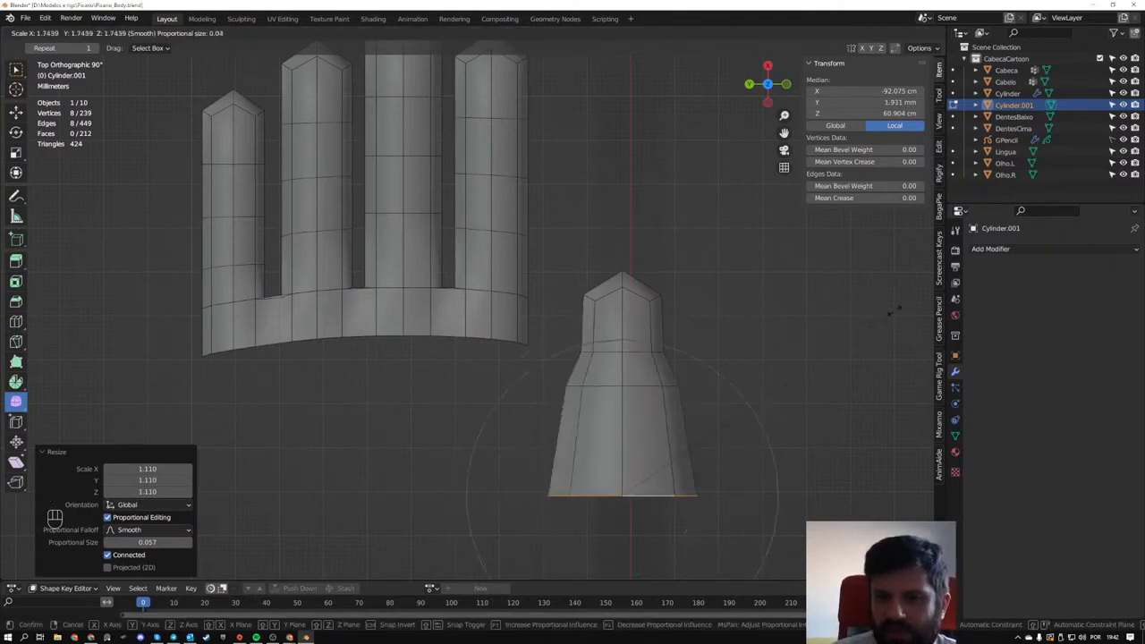
left_click(837, 322)
middle_click_drag(838, 322, 714, 423)
key("ctrl+z")
- Widen the thumb's base loop slightly so the thumb tapers toward its tip
key("s")
left_click(659, 310)
scroll(570, 284, "down", 1)
- Rotate the whole thumb outward about 33 degrees and move it about -2 mm in X and -5 mm in Y
key("ctrl+z")
key("ctrl+z")
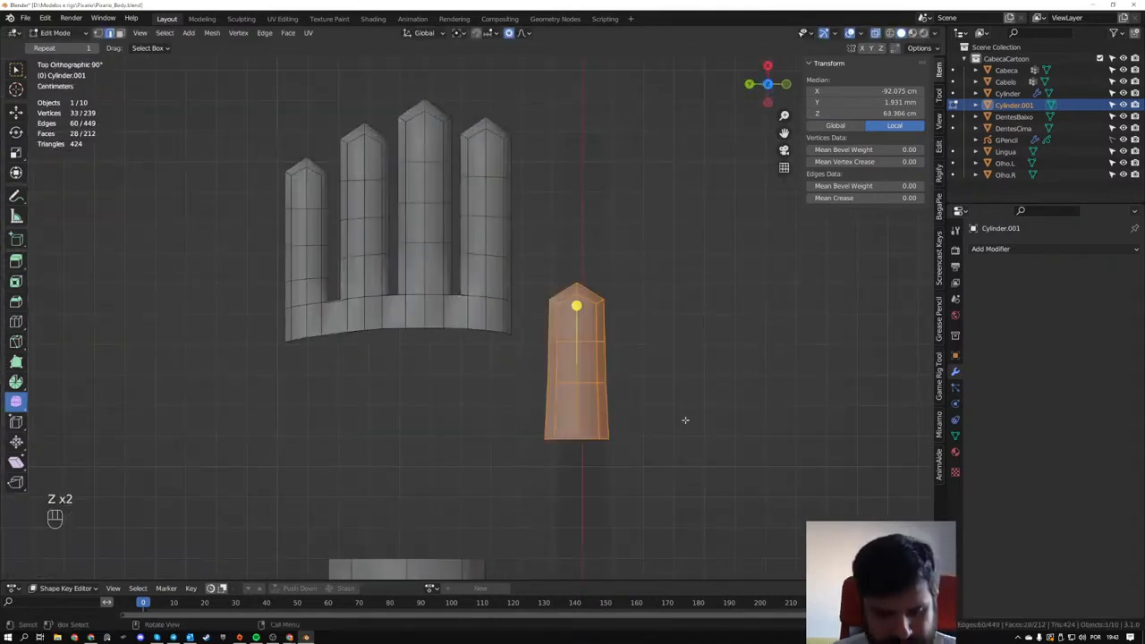
key("r")
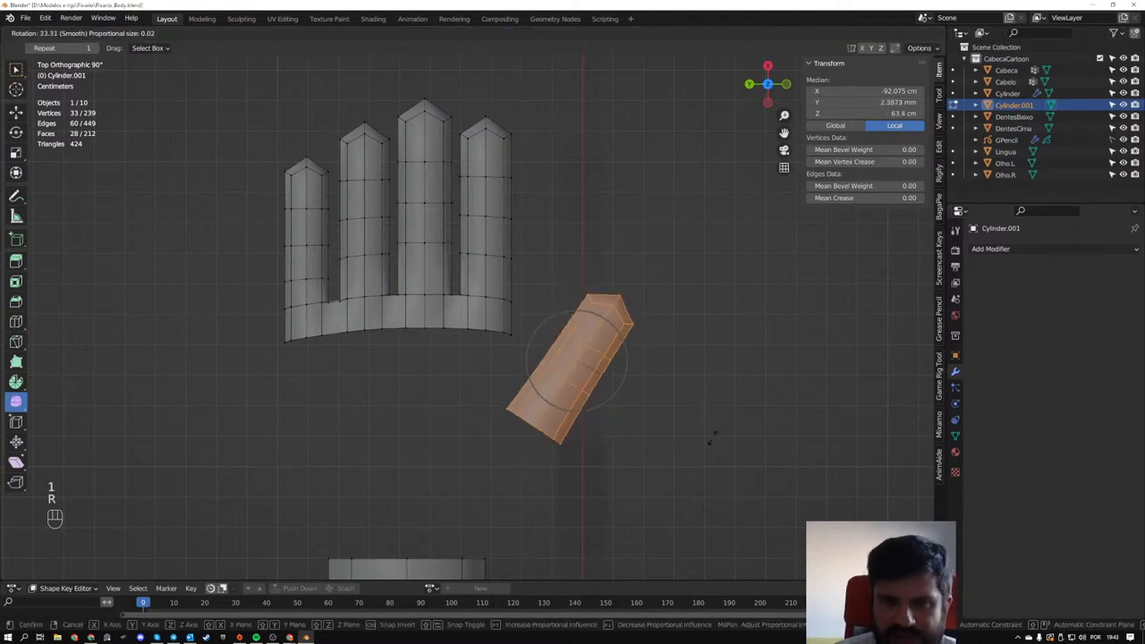
left_click(707, 431)
key("g")
left_click(714, 418)
scroll(601, 443, "down", 2)
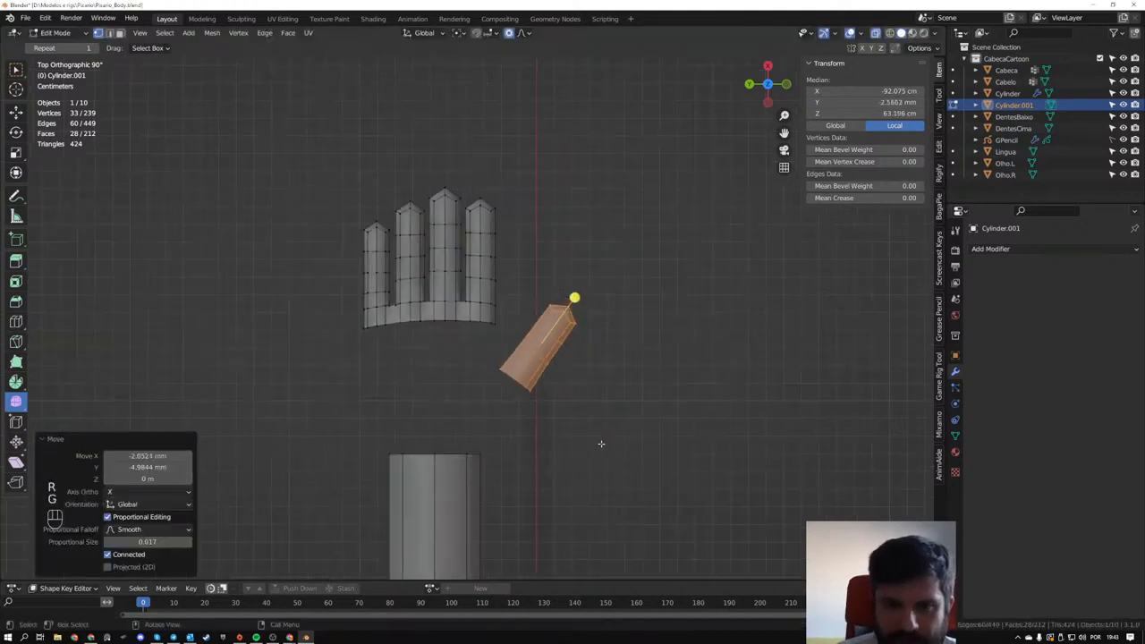
- Rotate only the thumb's open base loop 27.3 degrees to turn the opening toward the palm
scroll(493, 372, "up", 2)
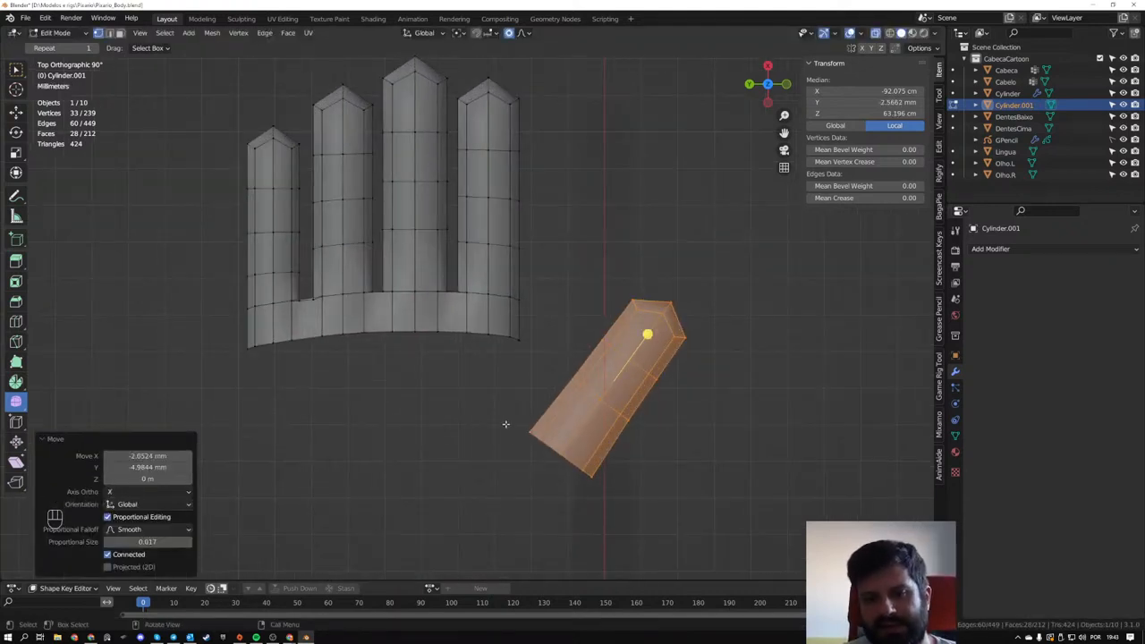
left_click_drag(503, 421, 617, 536)
key("r")
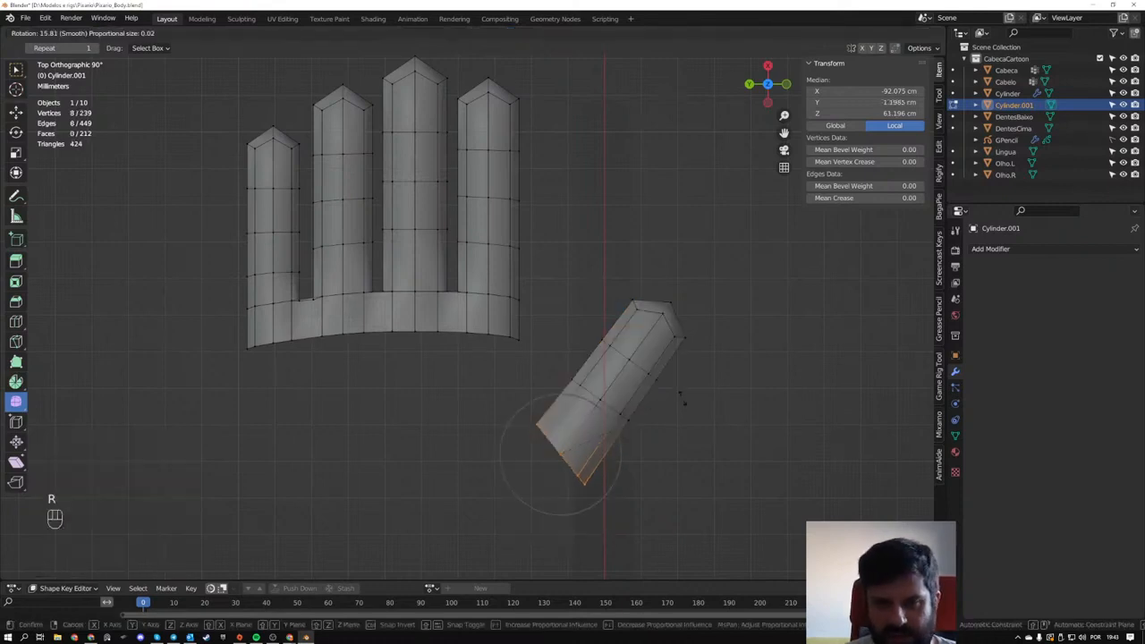
left_click(687, 421)
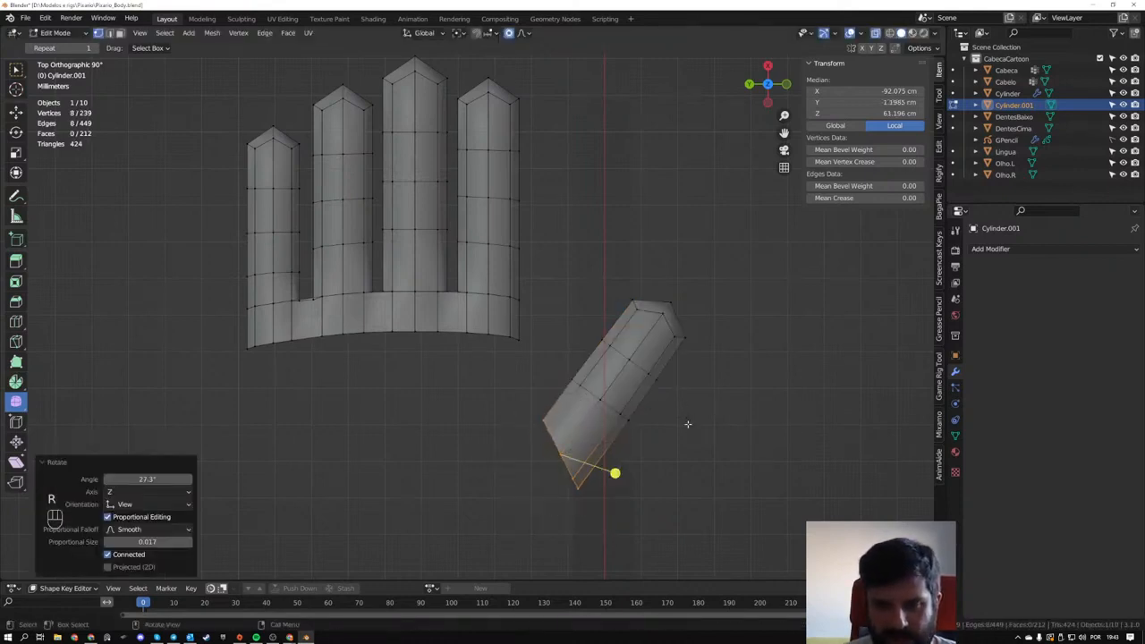
- Scale the thumb's open base loop by 1.589 along X to deepen the opening toward the palm
middle_click_drag(570, 417, 692, 311)
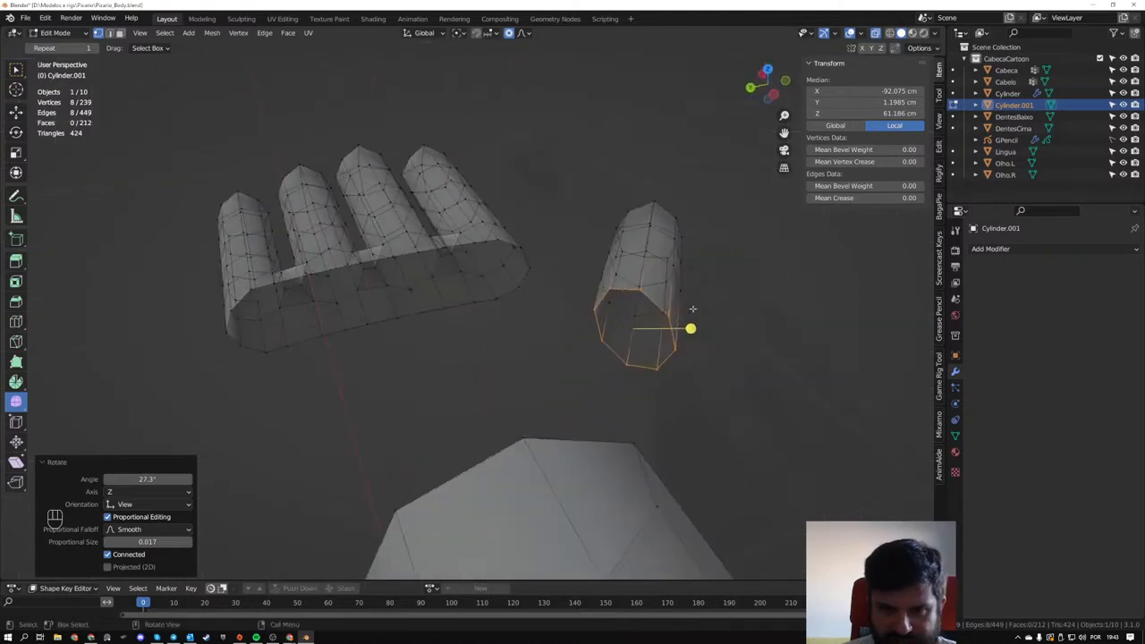
key("s")
key("x")
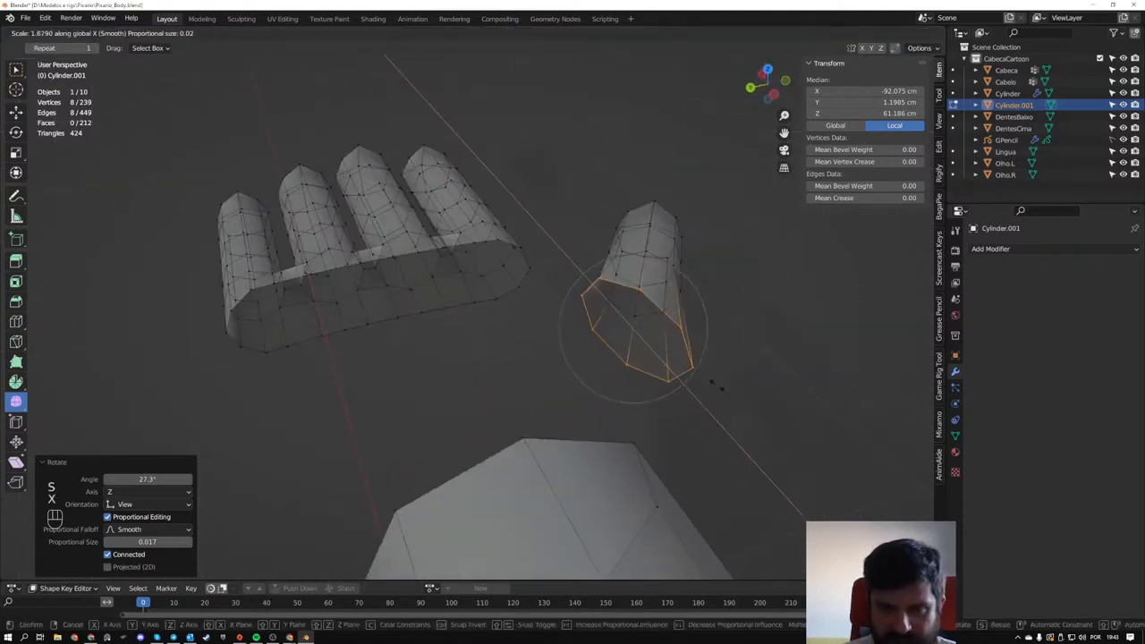
left_click(677, 312)
middle_click_drag(677, 312, 644, 459)
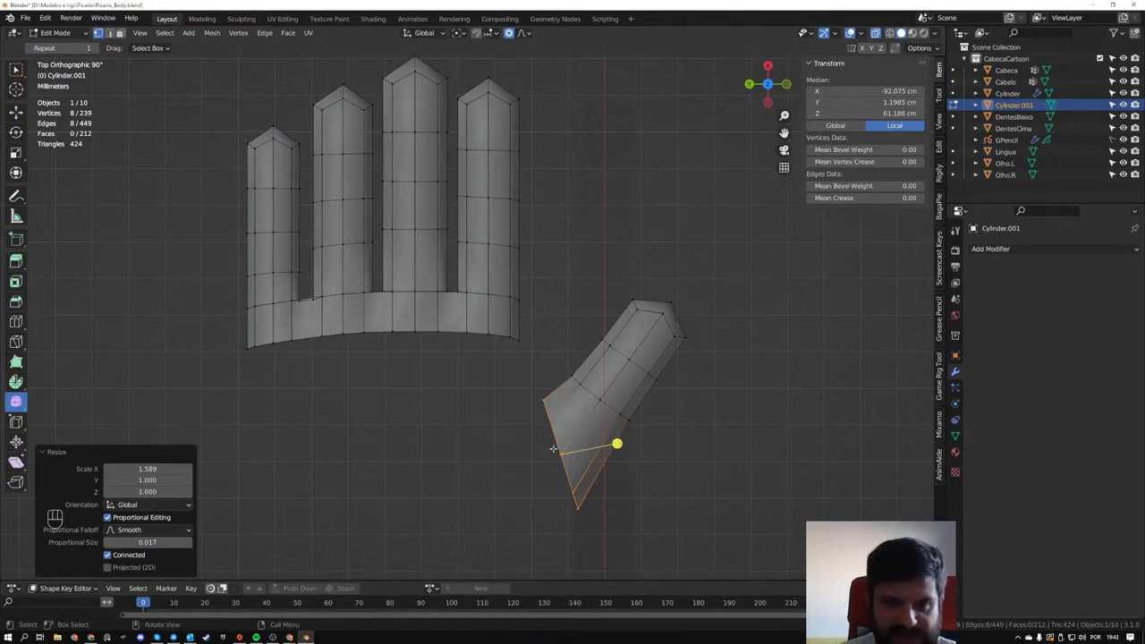
middle_click_drag(122, 377, 677, 285)
key("x")
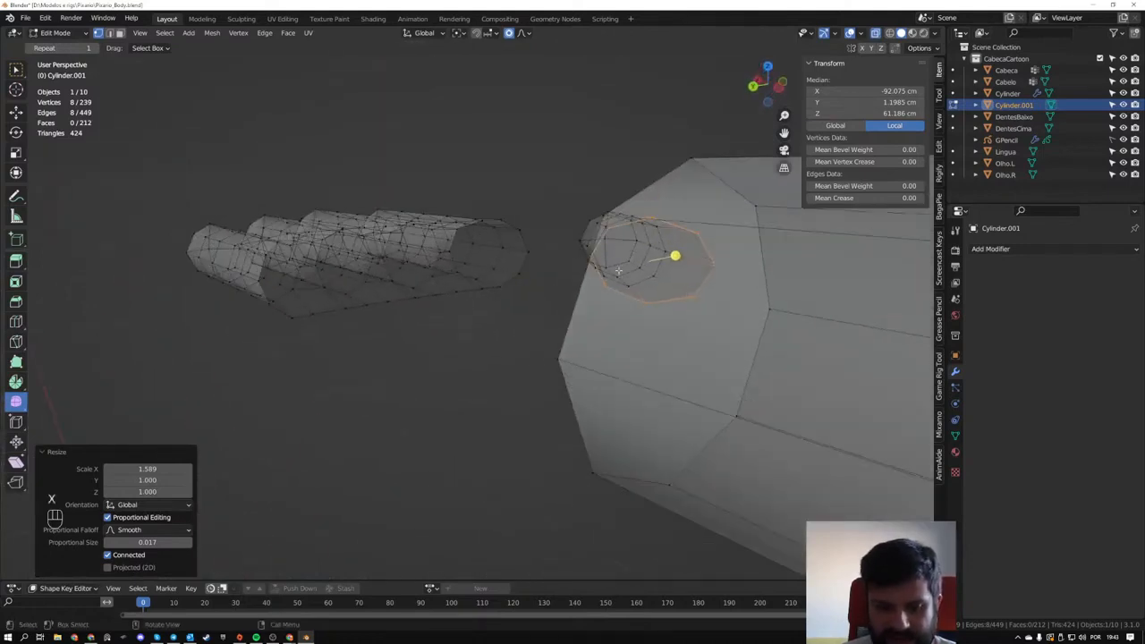
key("z")
key("z")
key("s")
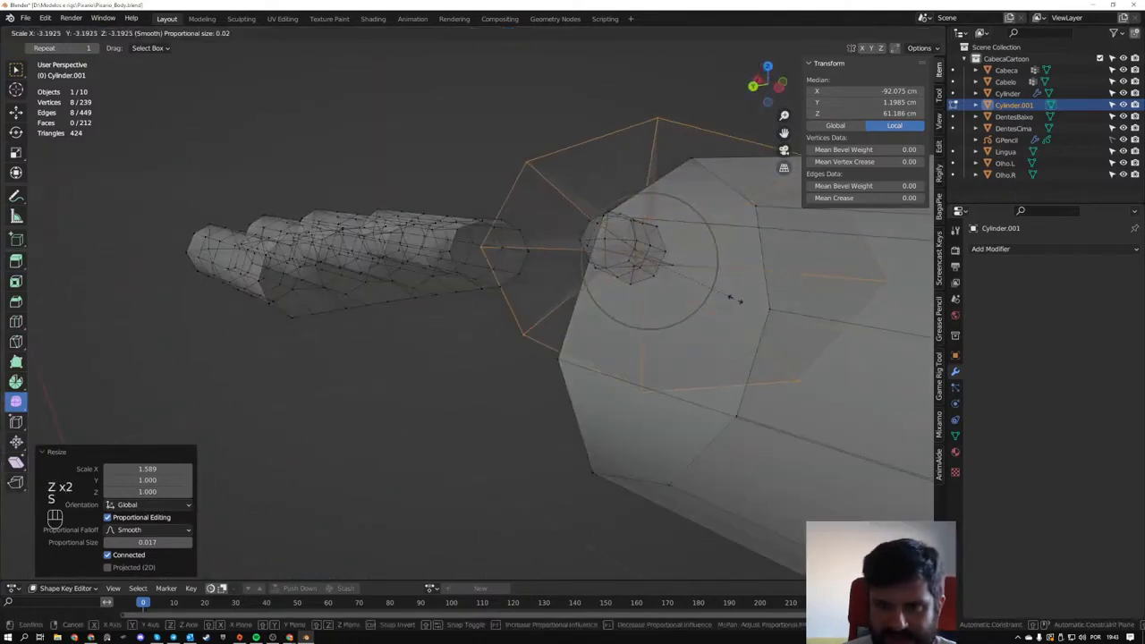
right_click(693, 294)
key("s")
right_click(773, 327)
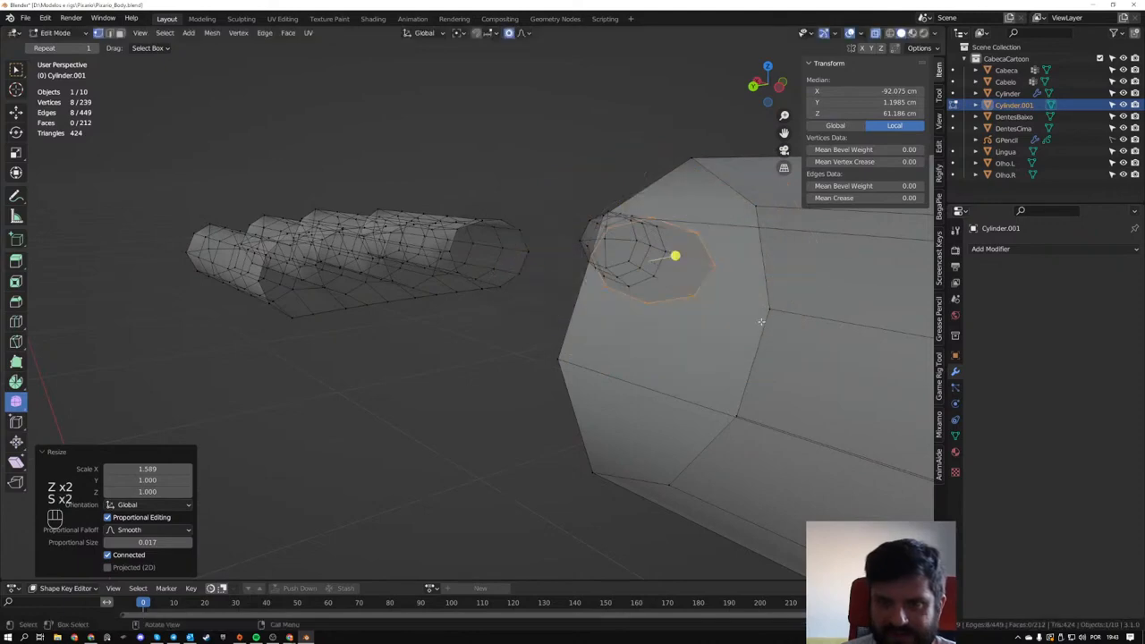
- Stretch the thumb's open base loop further along X by a factor of 1.378
key("s")
key("x")
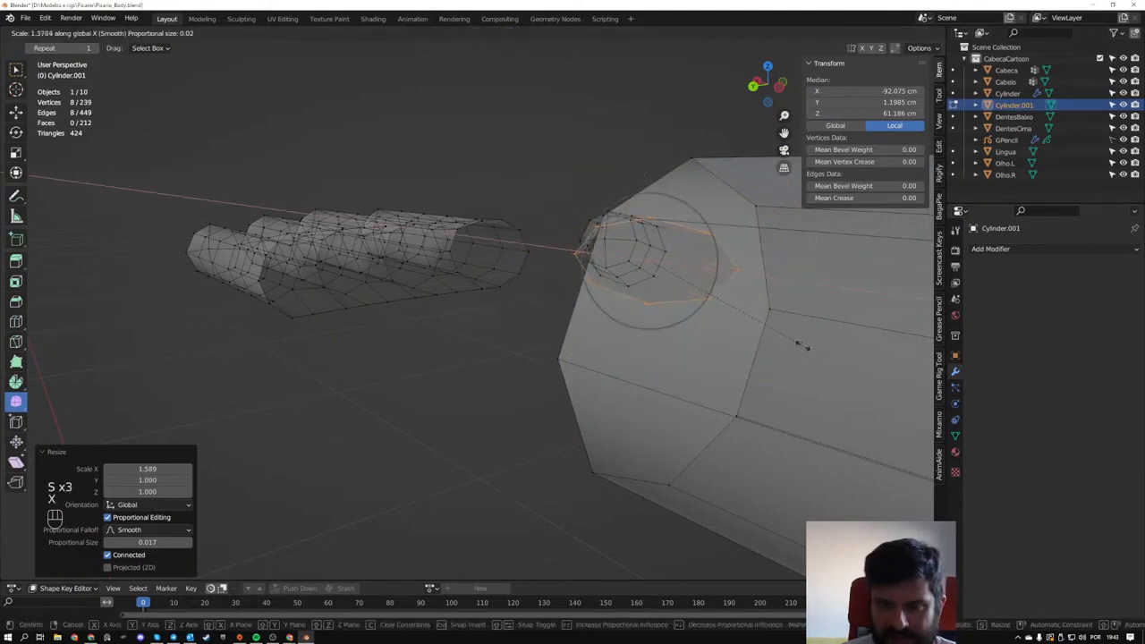
left_click(804, 347)
middle_click_drag(805, 347, 673, 347)
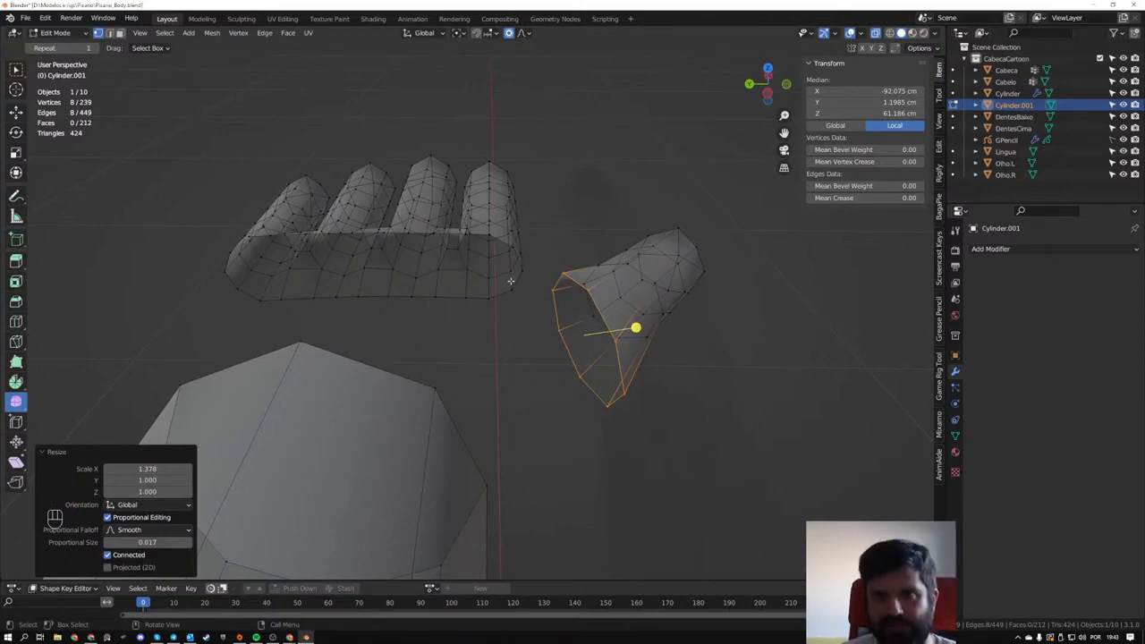
- Fill a face between an edge of the thumb's open base and the facing open edge below the index finger
middle_click_drag(510, 281, 490, 270)
middle_click_drag(640, 117, 426, 345)
scroll(367, 277, "up", 2)
key("2")
left_click(421, 334)
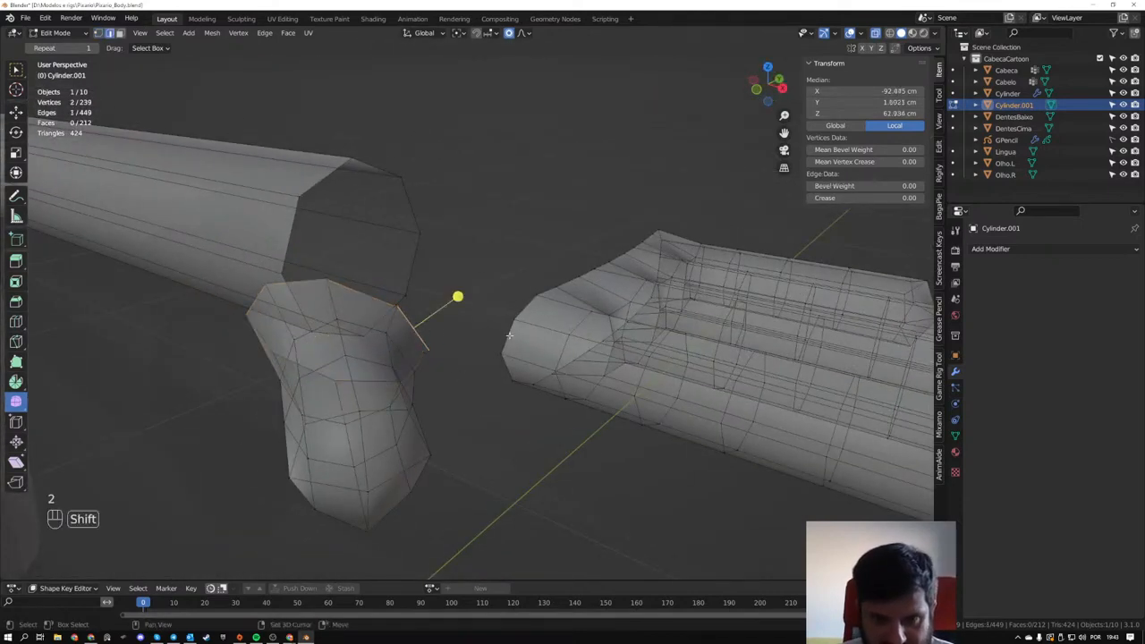
key("f")
- Fill a second face below the first, linking the next thumb base edge to the matching index finger edge
middle_click_drag(506, 336, 416, 329)
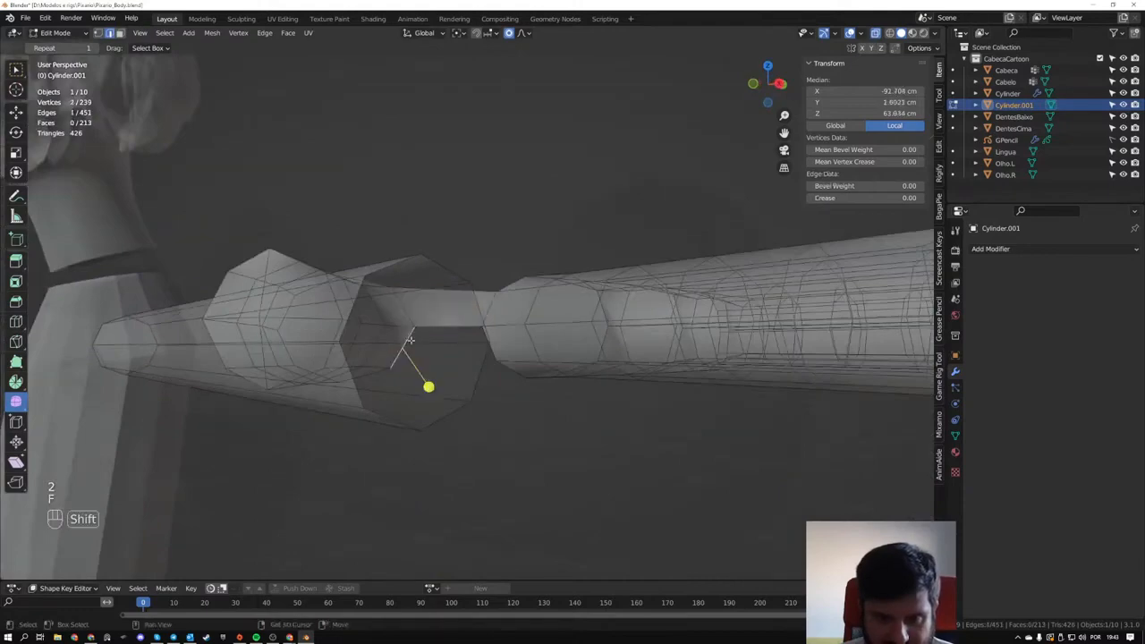
left_click(490, 349)
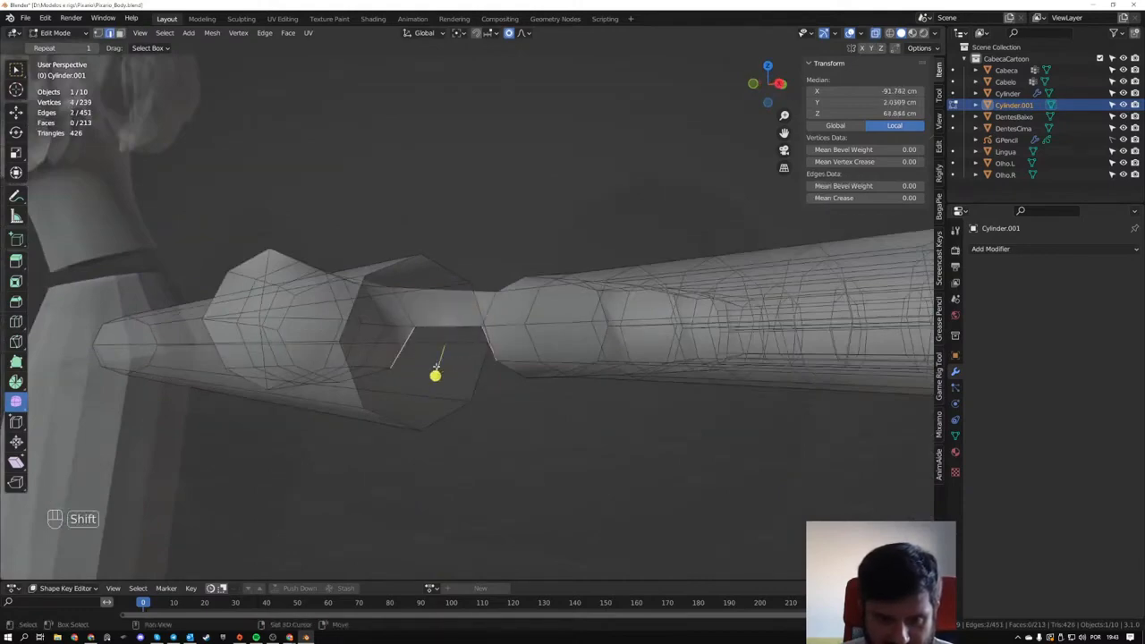
middle_click_drag(435, 368, 481, 413)
key("f")
left_click(477, 334)
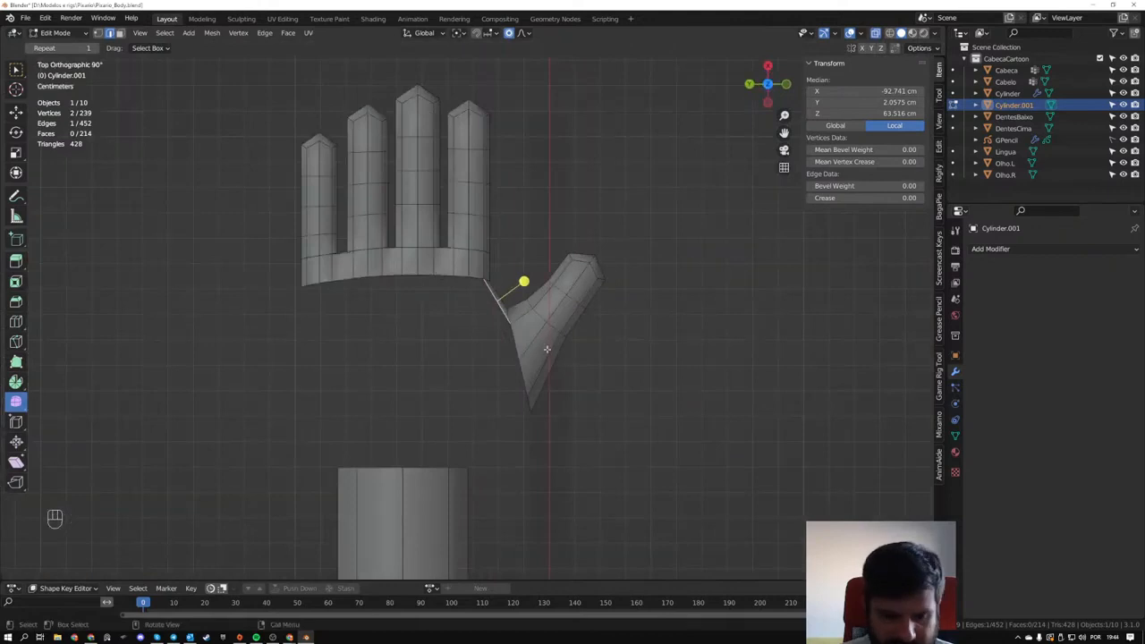
- Rotate the thumb base loop's five wrist-side vertices 10.2 degrees and move them about -4.75 mm in X and 6.33 mm in Y
left_click_drag(493, 348, 543, 439)
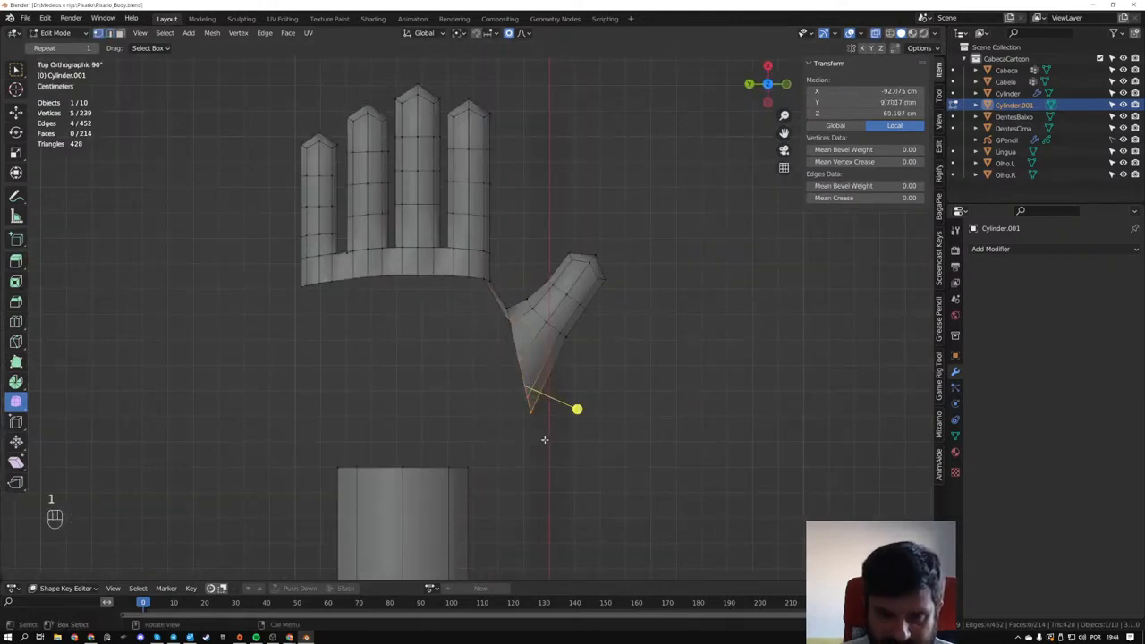
key("r")
left_click(632, 369)
key("g")
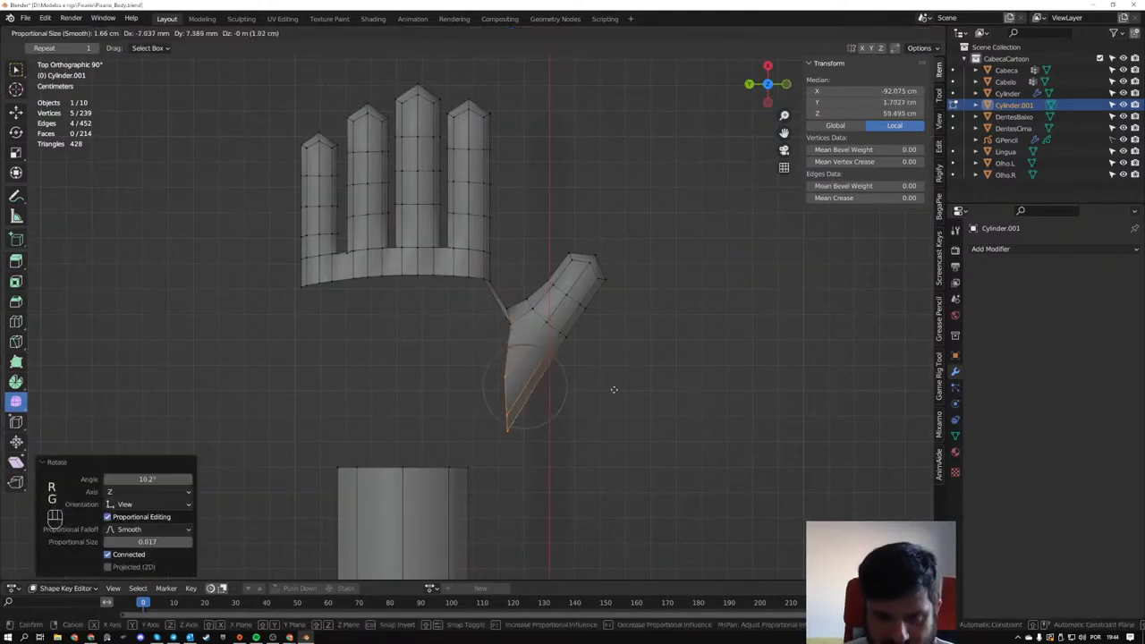
left_click(616, 383)
key("r")
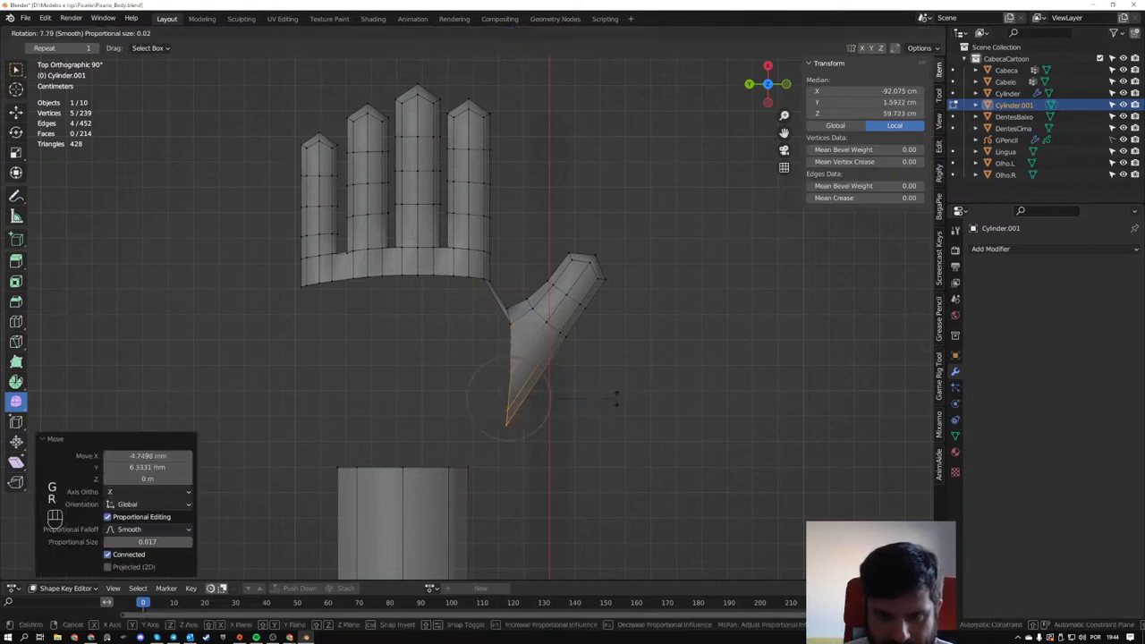
right_click(622, 387)
- Shift the same base vertices about 7.21 mm in X and -4.93 mm in Y, and rotate them -16.7 degrees
key("g")
left_click(635, 343)
key("r")
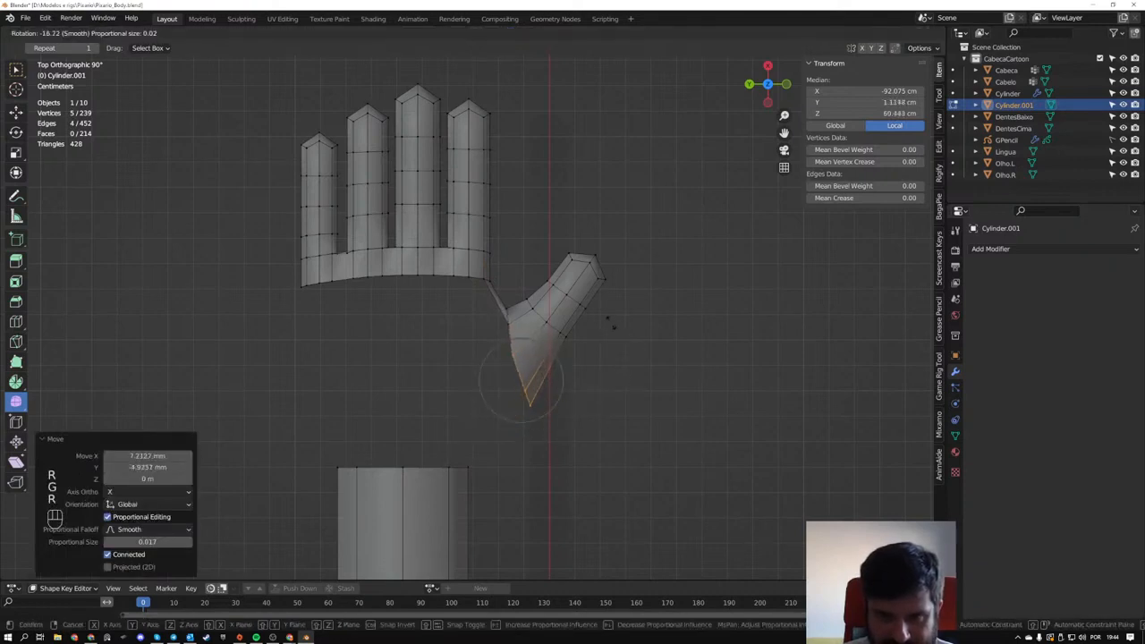
left_click(613, 326)
middle_click_drag(613, 327, 533, 349)
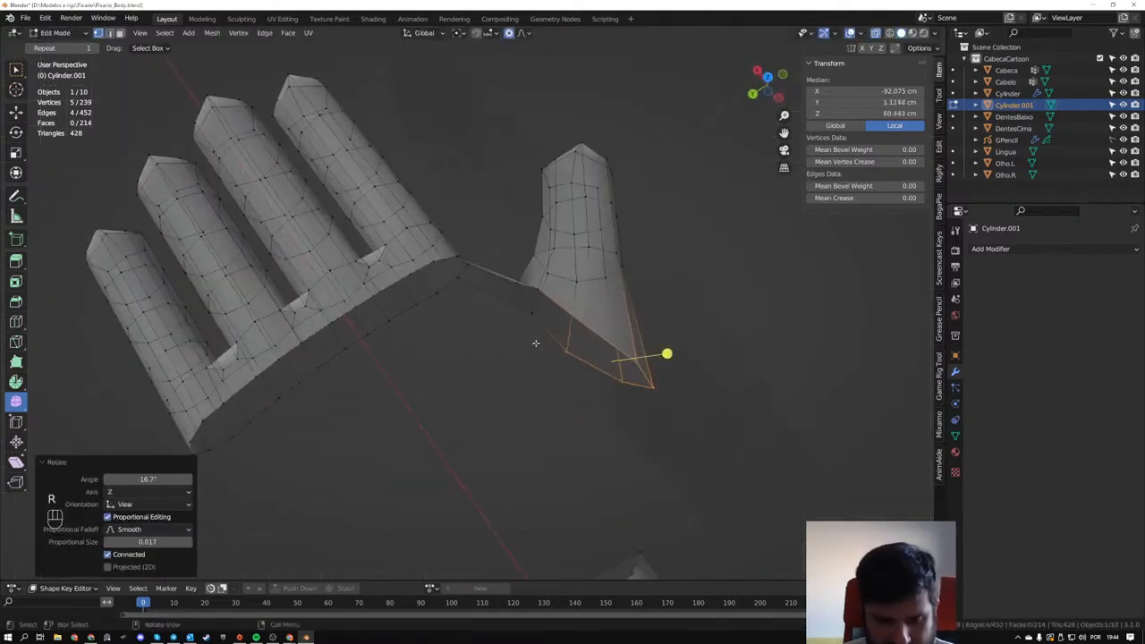
key("2")
left_click(554, 340)
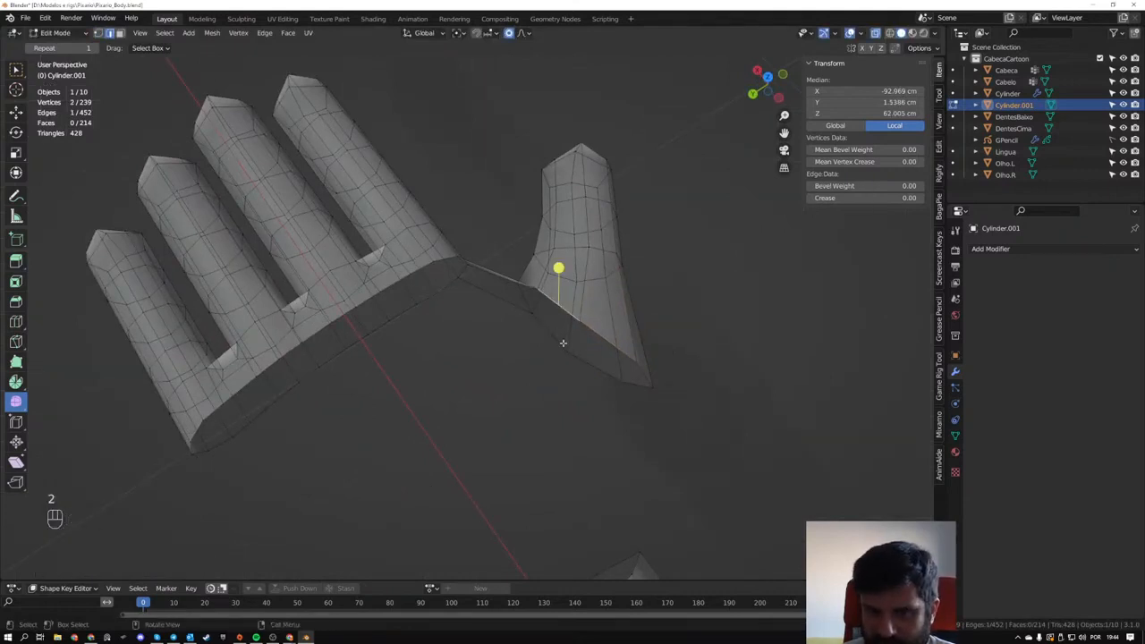
middle_click_drag(563, 343, 585, 311)
scroll(585, 311, "up", 2)
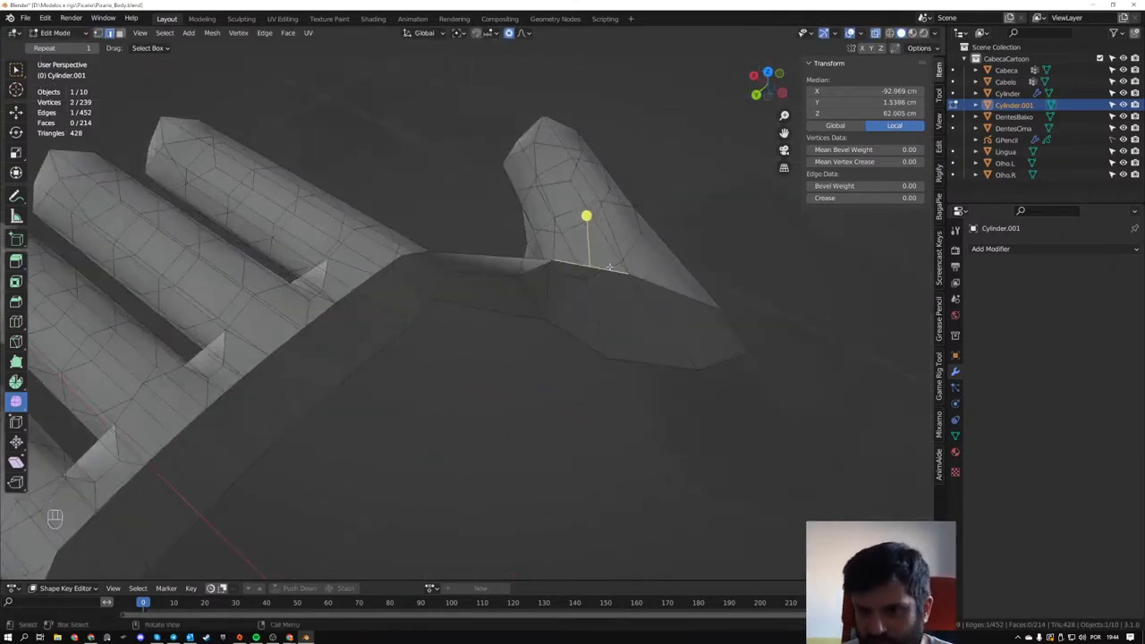
left_click(570, 336, "ctrl")
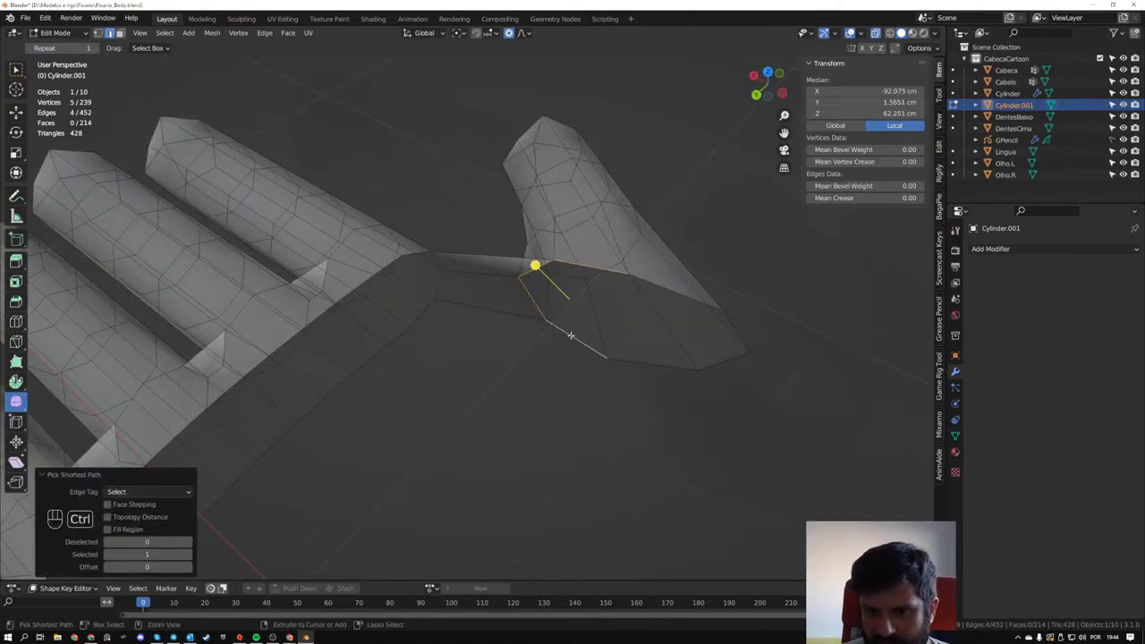
left_click(587, 282)
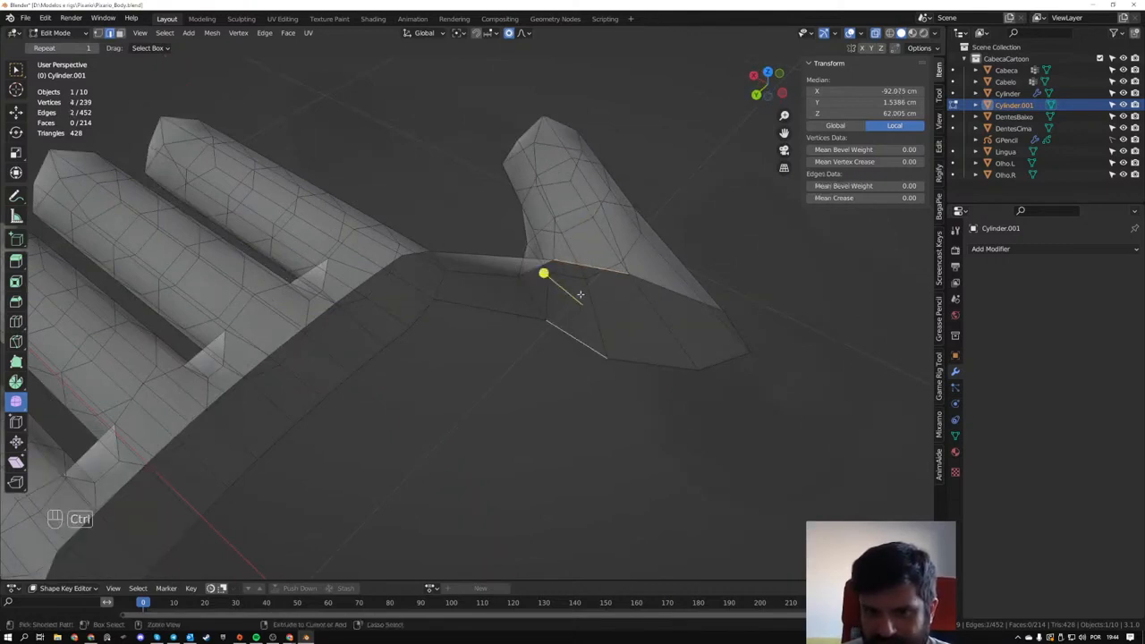
left_click(570, 334, "ctrl")
middle_click_drag(577, 331, 594, 309)
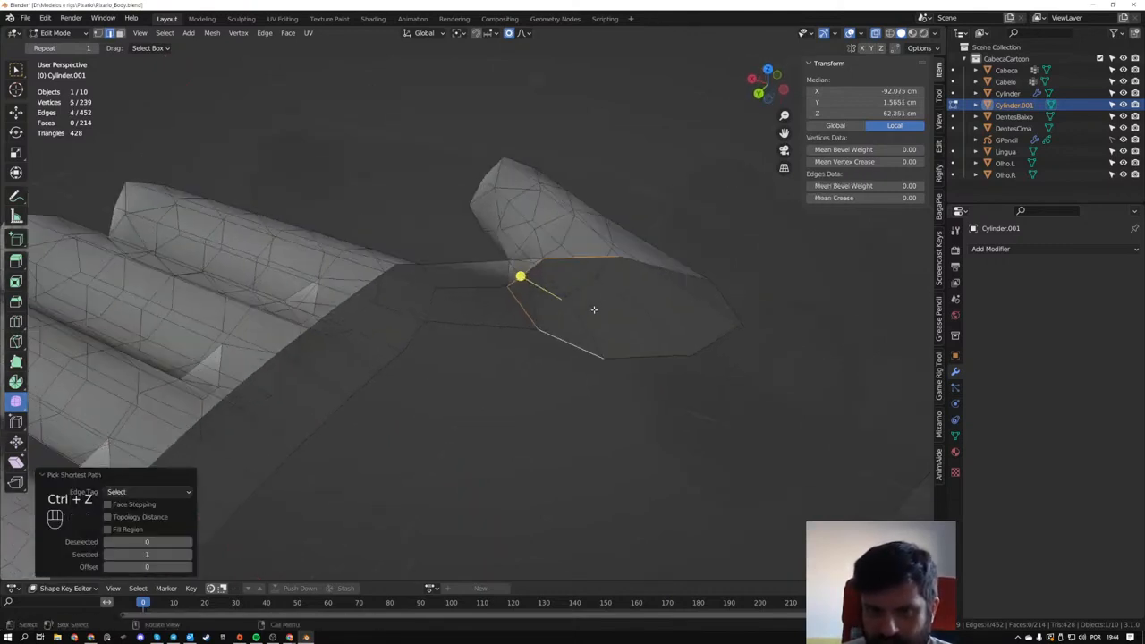
- Extrude the six outer open edges of the thumb's base toward the wrist, about -1.65 cm in X and 1.33 cm in Y
left_click(587, 257)
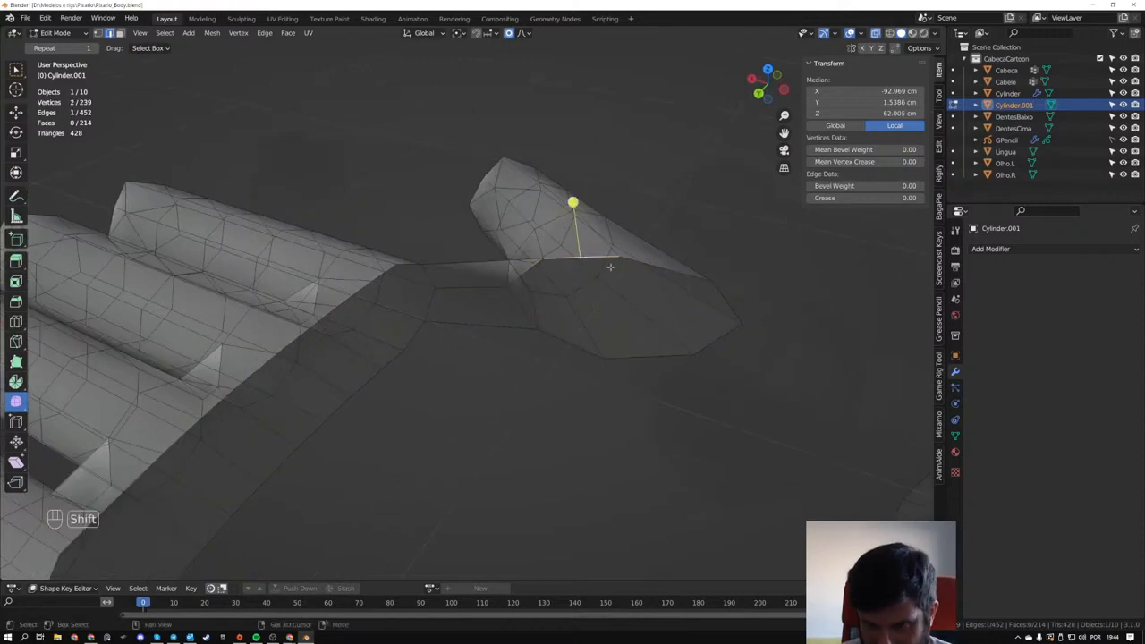
left_click(657, 354, "ctrl+shift")
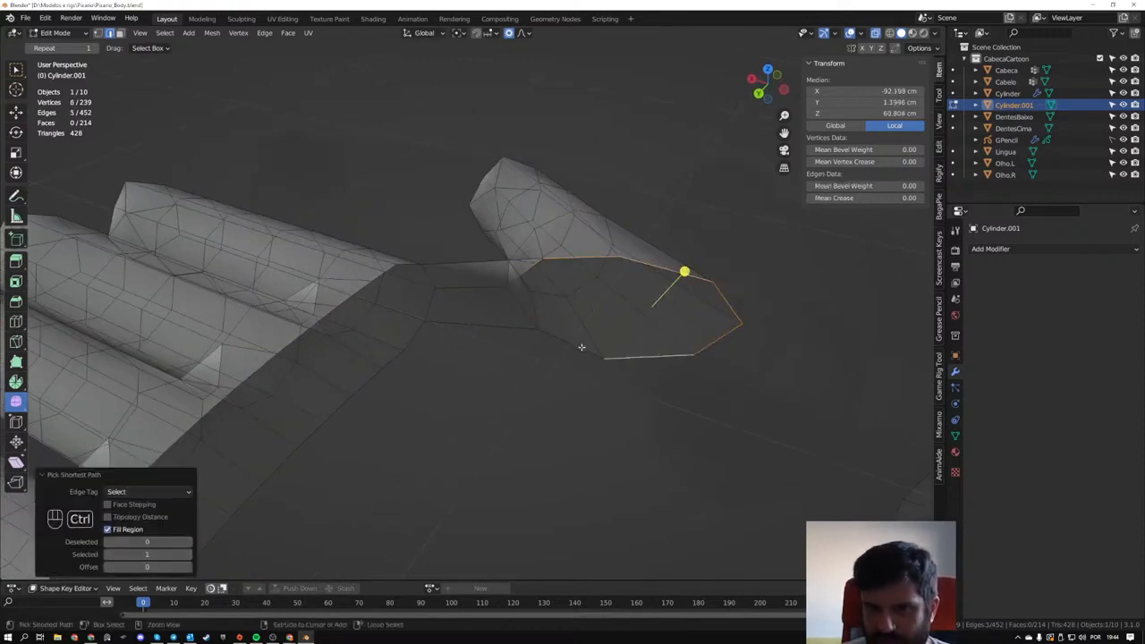
middle_click_drag(541, 319, 525, 242)
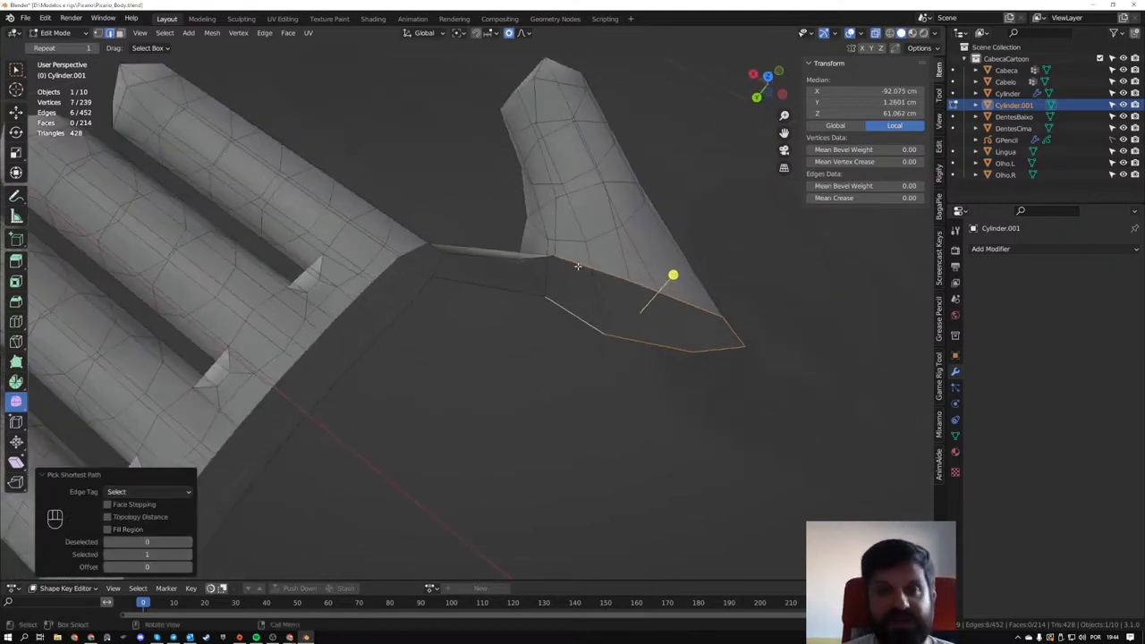
middle_click_drag(583, 368, 529, 420)
key("e")
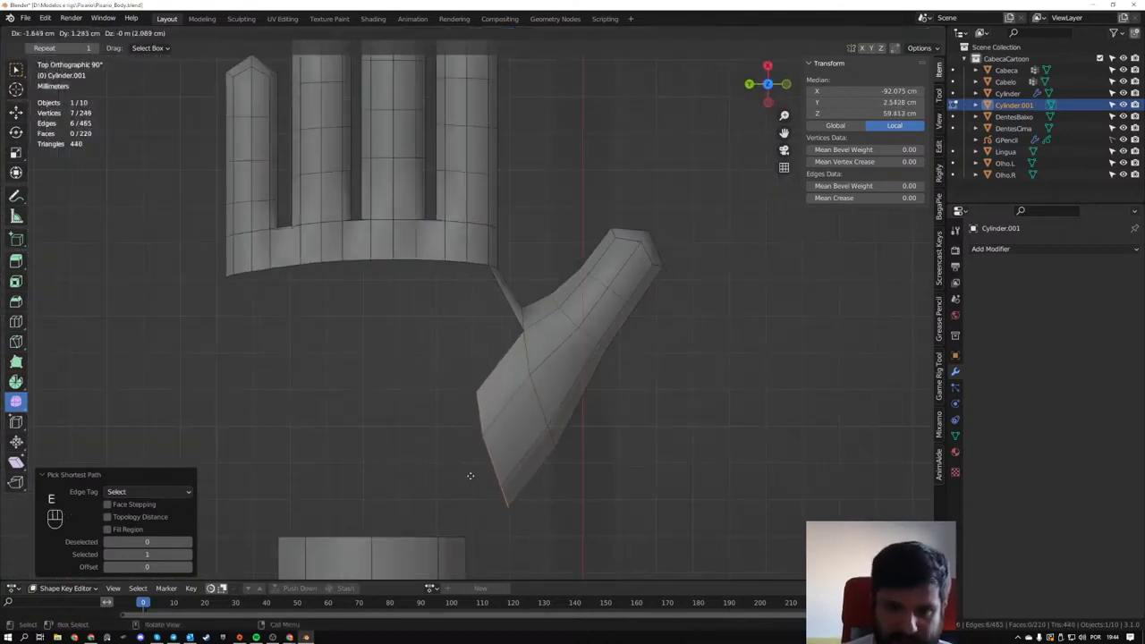
left_click(468, 475)
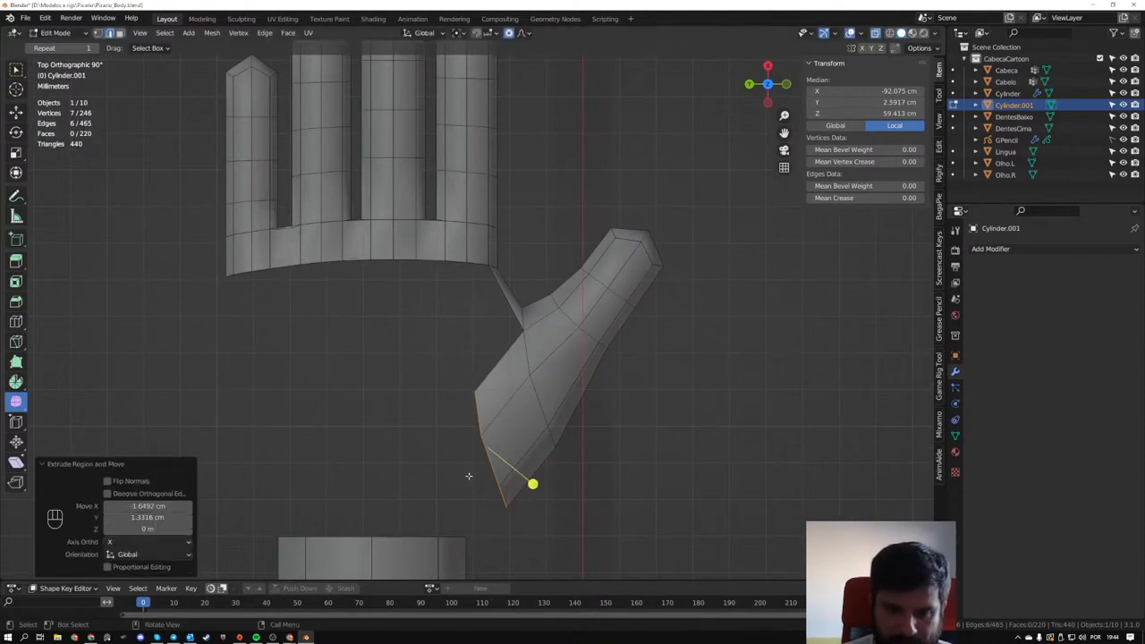
middle_click_drag(462, 433, 602, 318)
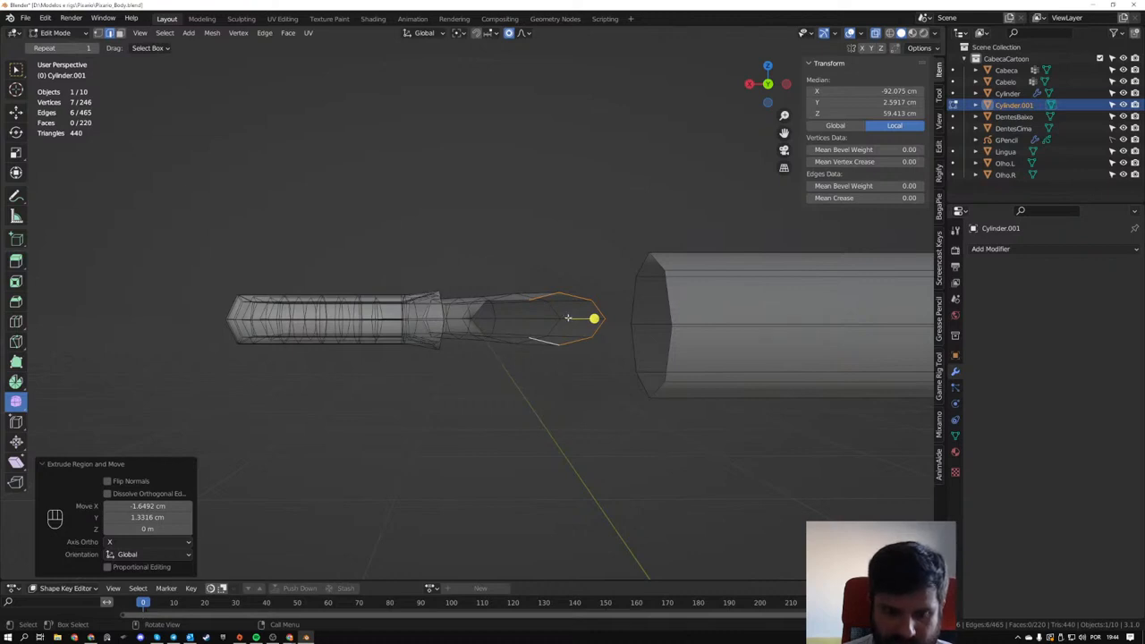
key("s")
key("z")
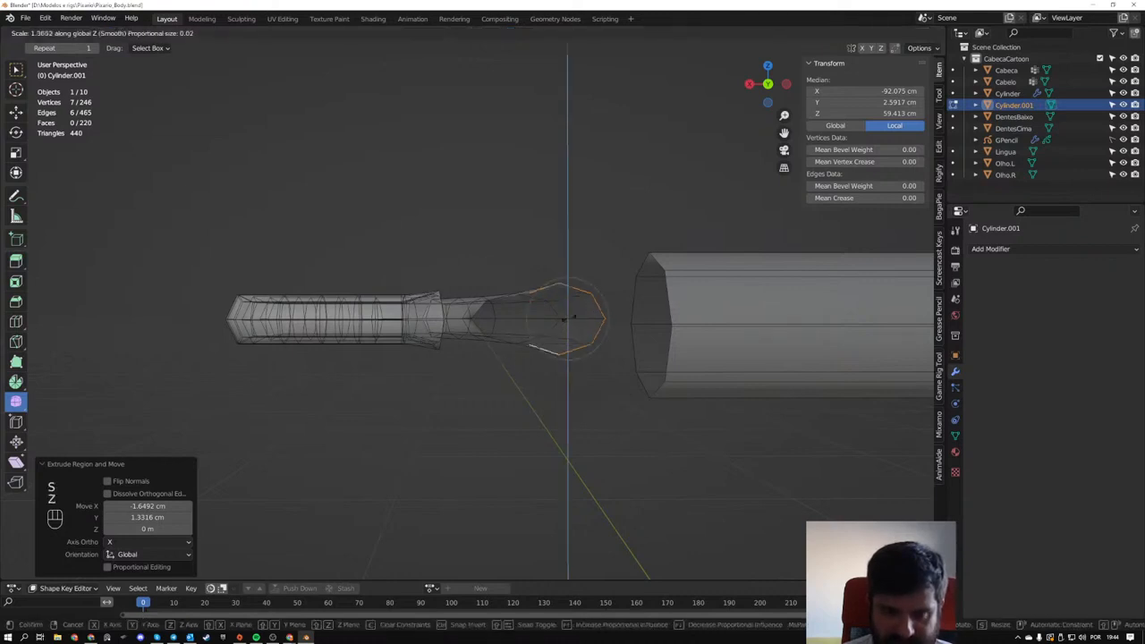
right_click(666, 391)
- Thicken the extruded open edges and the loop at the thumb's base slightly by scaling them along Z
key("s")
key("z")
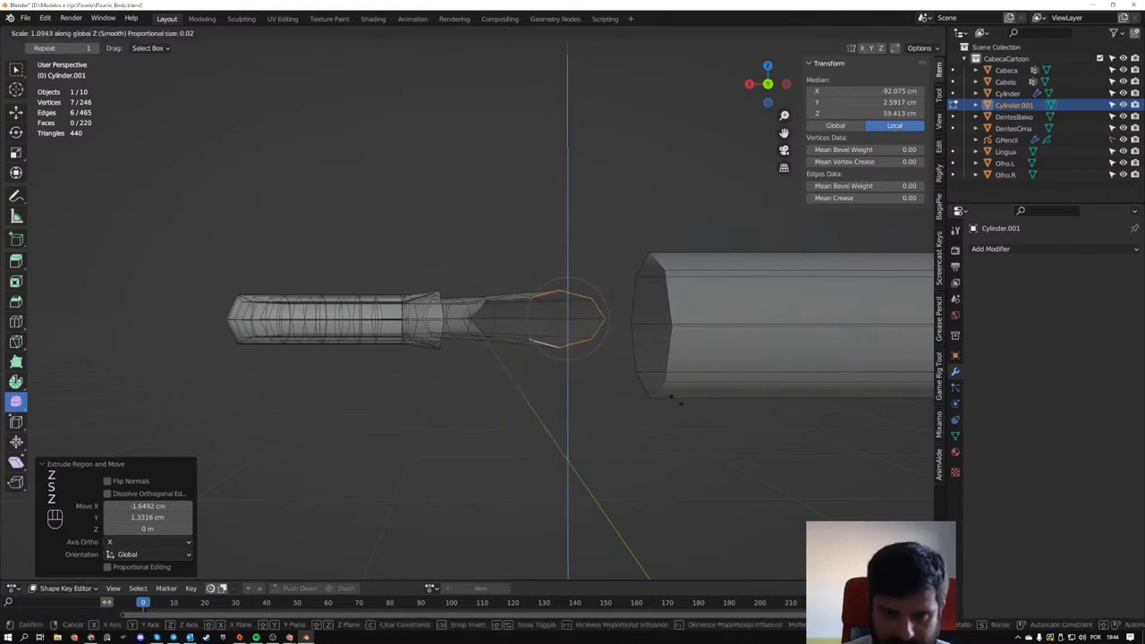
left_click(713, 429)
middle_click_drag(710, 426, 667, 470)
key("s")
key("z")
left_click(693, 454)
scroll(599, 387, "down", 4)
middle_click_drag(599, 387, 583, 317)
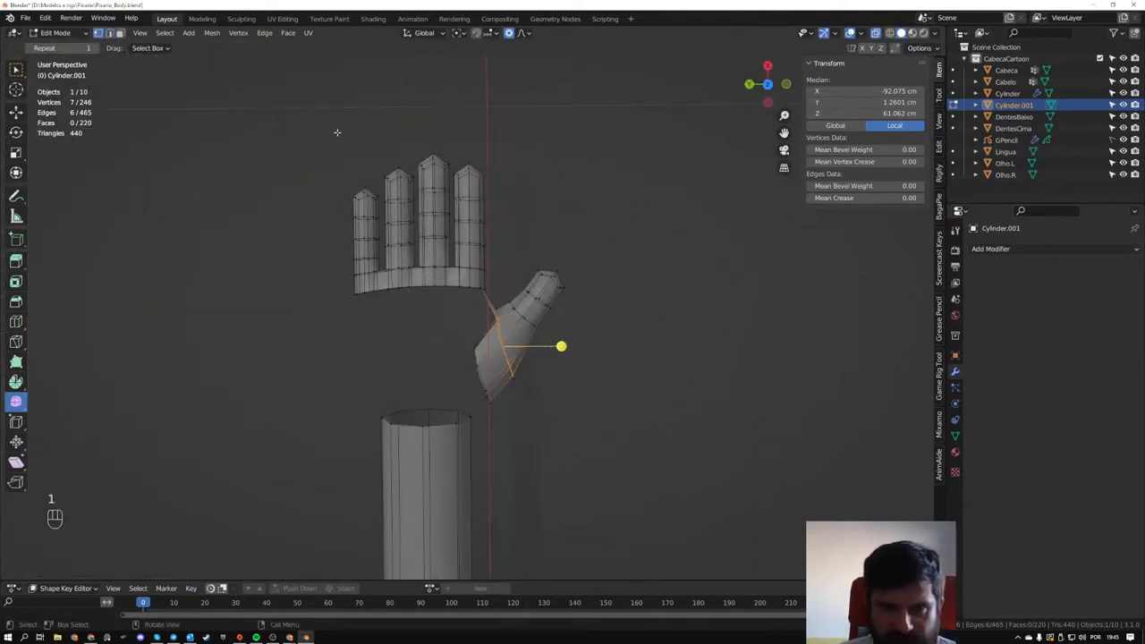
- Slim the fingers and thumb together with a Shrink/Fatten offset of -0.594 mm, leaving the forearm unselected
left_click_drag(335, 131, 617, 407)
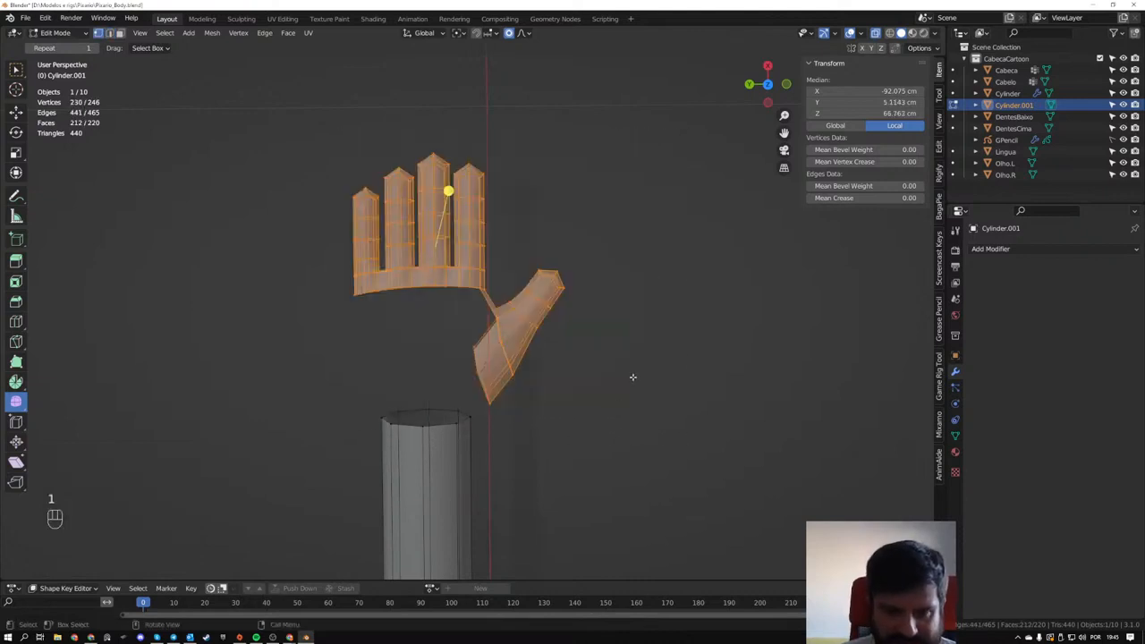
key("alt+s")
right_click(633, 380)
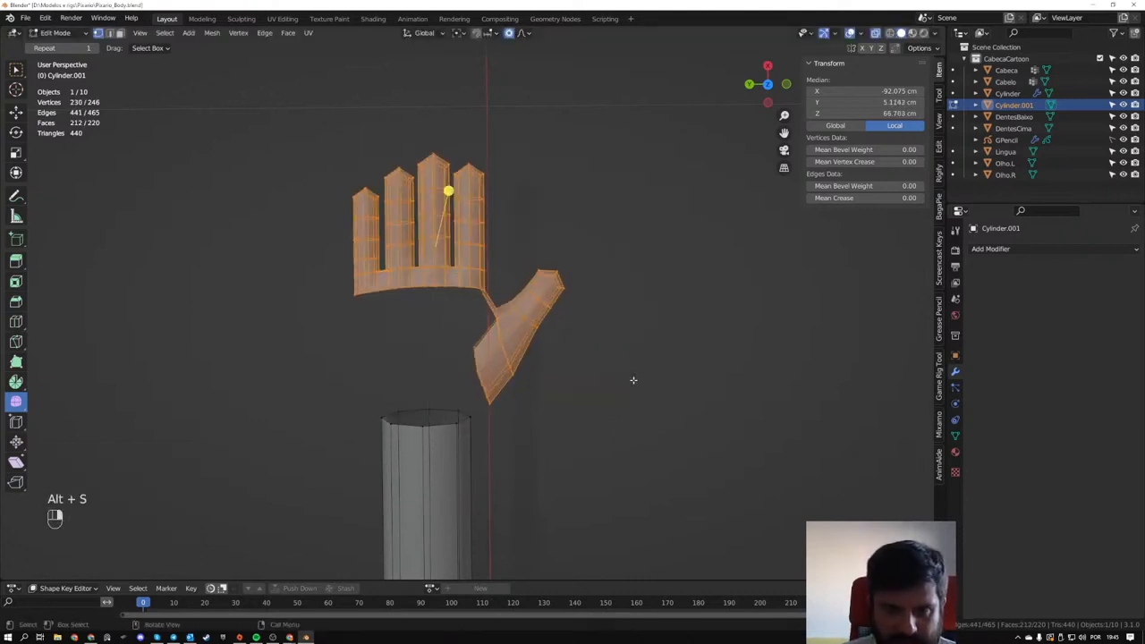
scroll(633, 380, "up", 3)
key("alt+s")
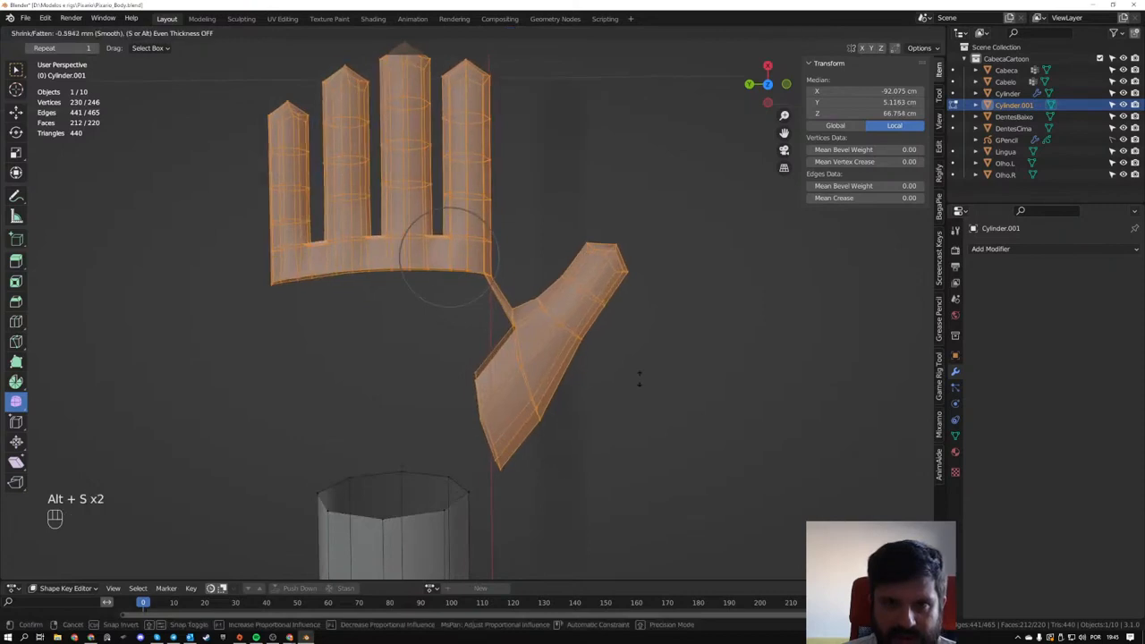
left_click(639, 380)
mouse_move(639, 380)
middle_mouse_down()
mouse_move(593, 328)
mouse_move(695, 322)
mouse_move(743, 384)
mouse_move(658, 382)
middle_mouse_up()
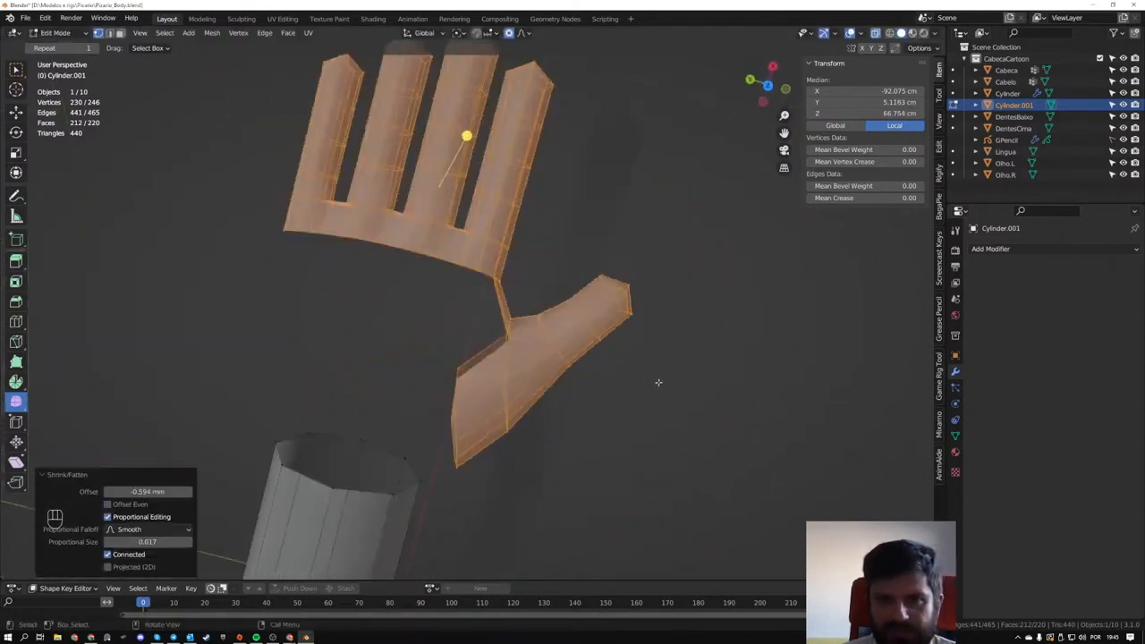
- Slim the fingers and thumb again with a Shrink/Fatten offset of about -0.58 mm, leaving the forearm unselected
key("alt+s")
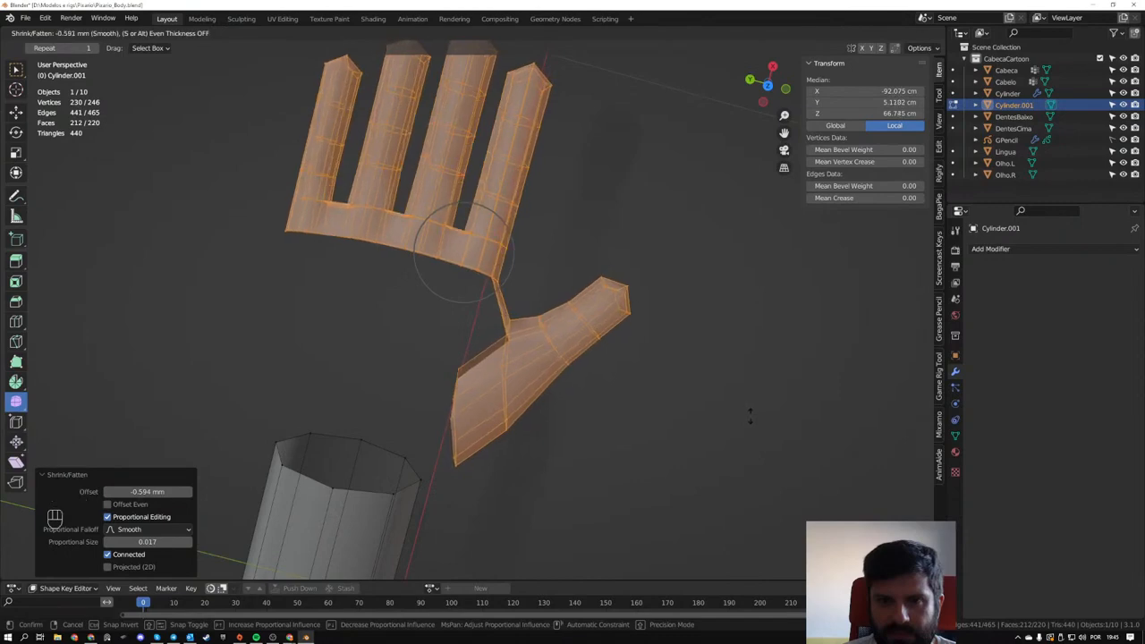
left_click(751, 416)
middle_click_drag(749, 414, 647, 344)
key("Tab")
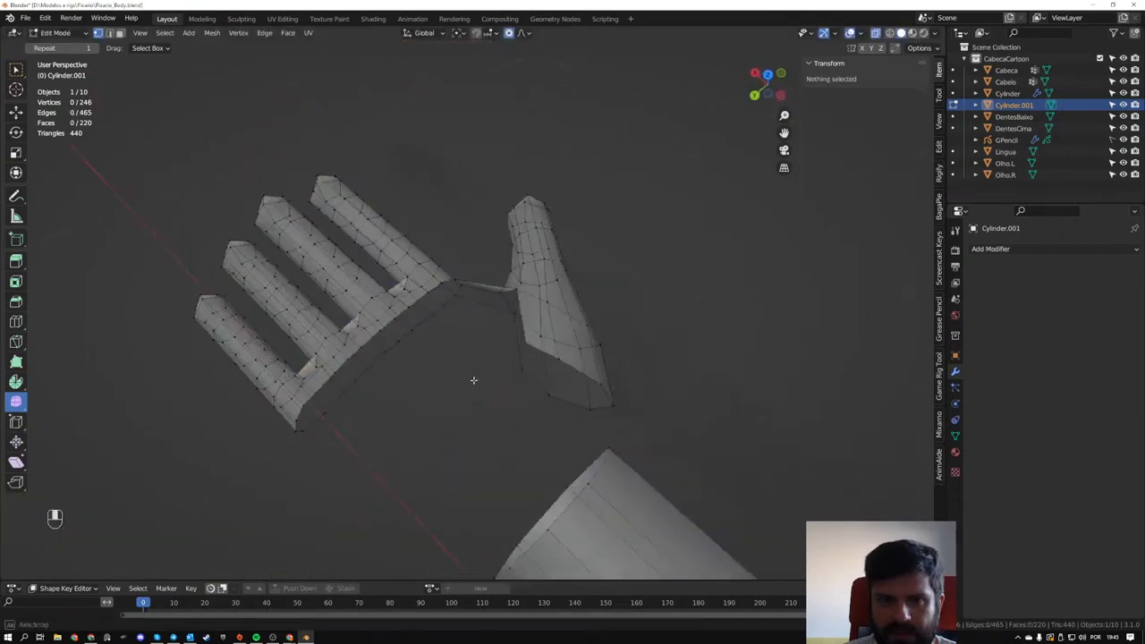
middle_click_drag(473, 379, 469, 321)
key("Tab")
key("Tab")
key("Tab")
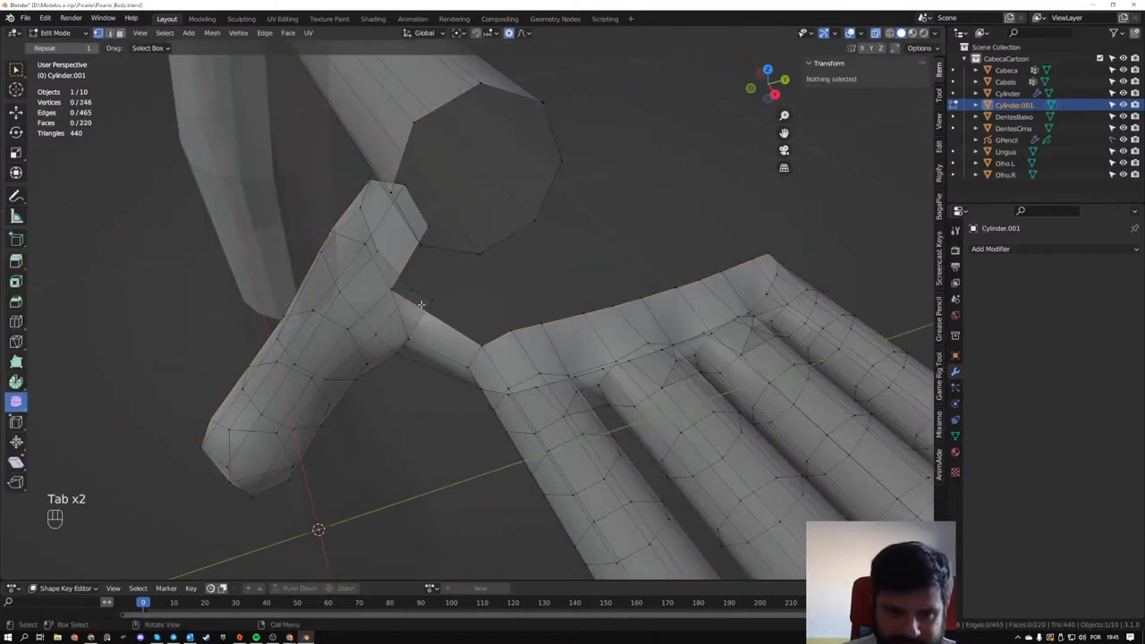
- Fill a face between the open edges of the web joining the thumb and index finger
left_click(426, 214)
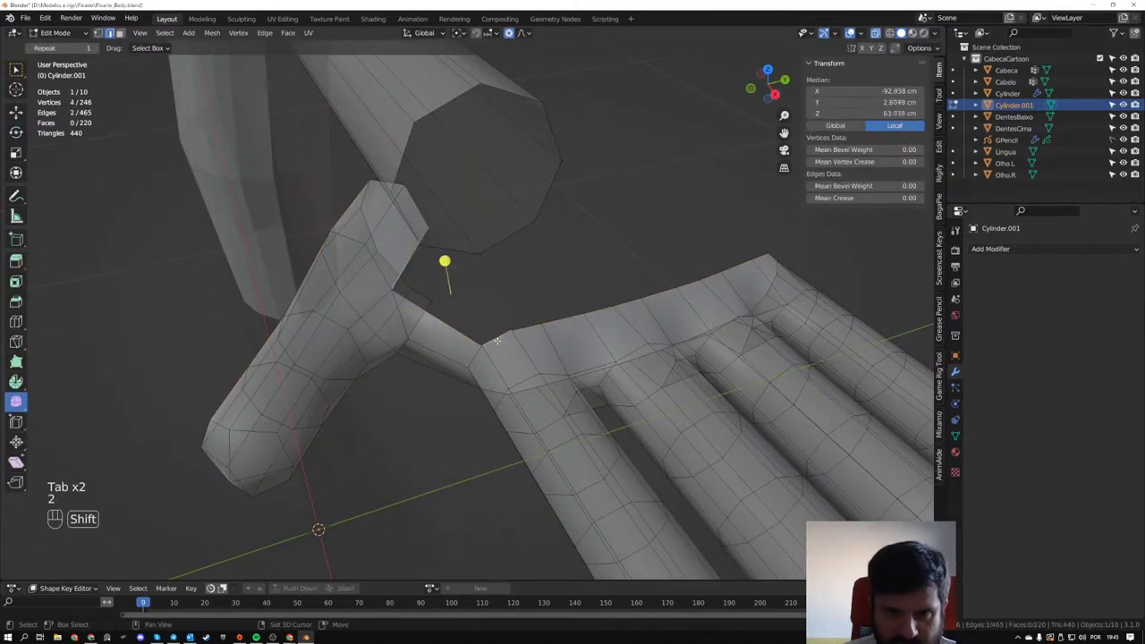
key("f")
middle_click_drag(493, 338, 466, 216)
left_click_drag(482, 302, 483, 304)
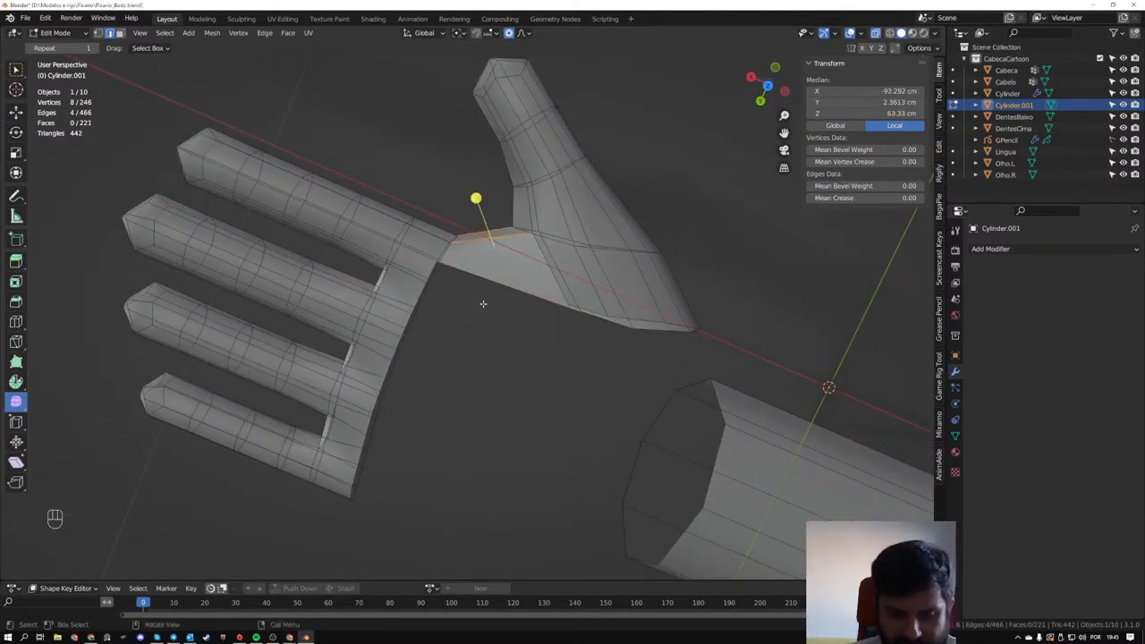
- Delete the three web faces connecting the thumb to the index finger's base
key("3")
left_click_drag(476, 206, 504, 306)
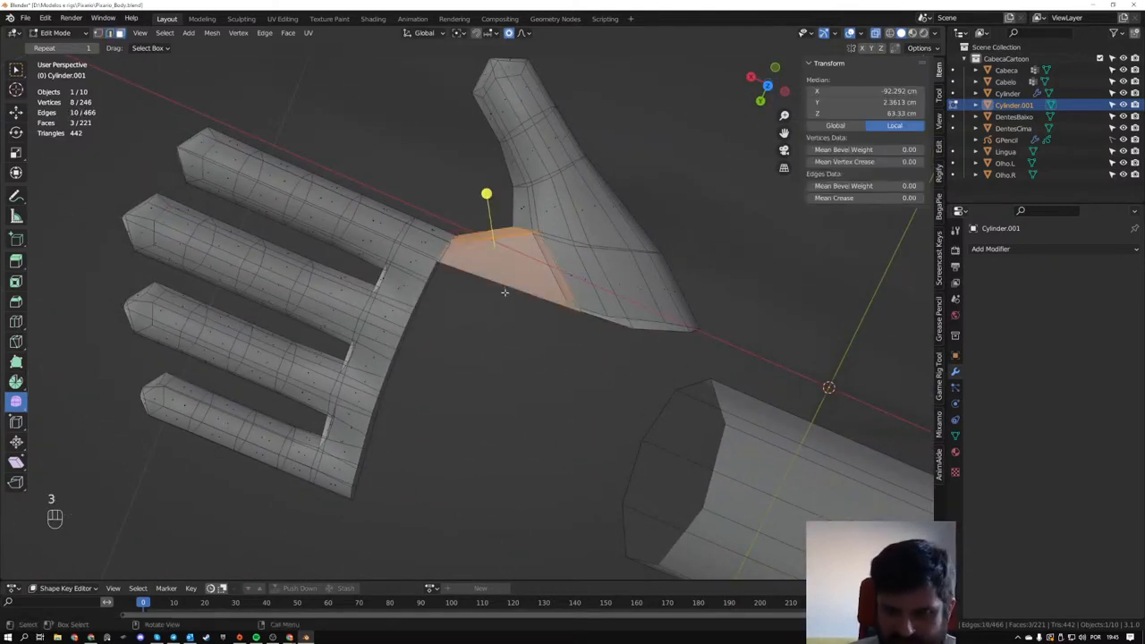
key("Delete")
left_click(505, 296)
middle_click_drag(505, 296, 393, 273)
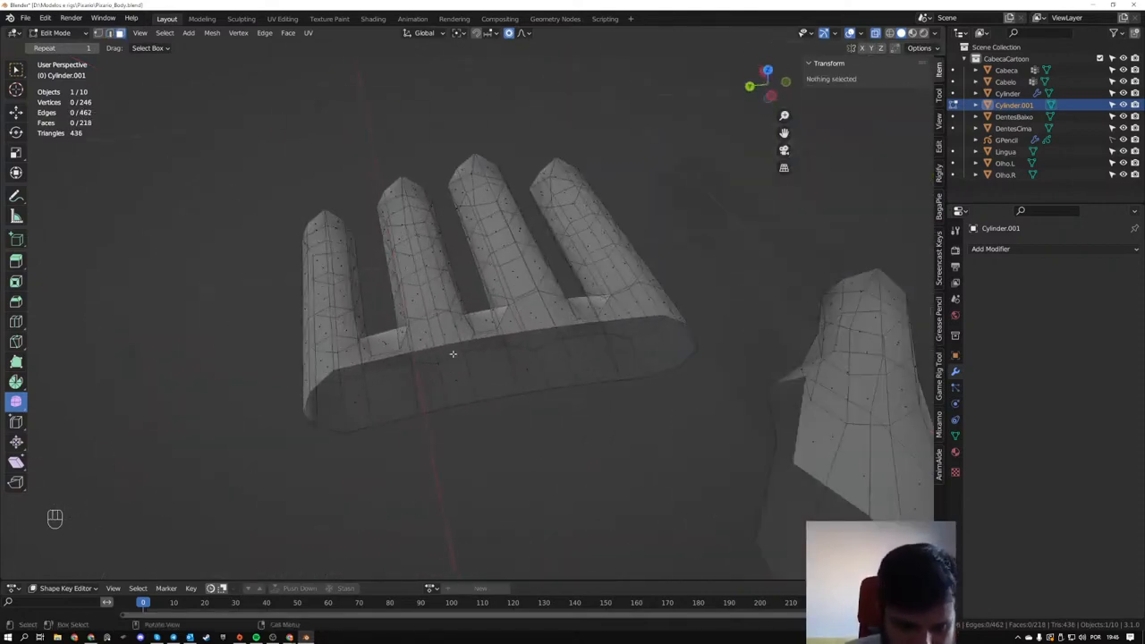
- Try to duplicate the open edge loop at the fingers' base about -6.95 cm along X toward the forearm
key("2")
left_click(393, 356, "alt")
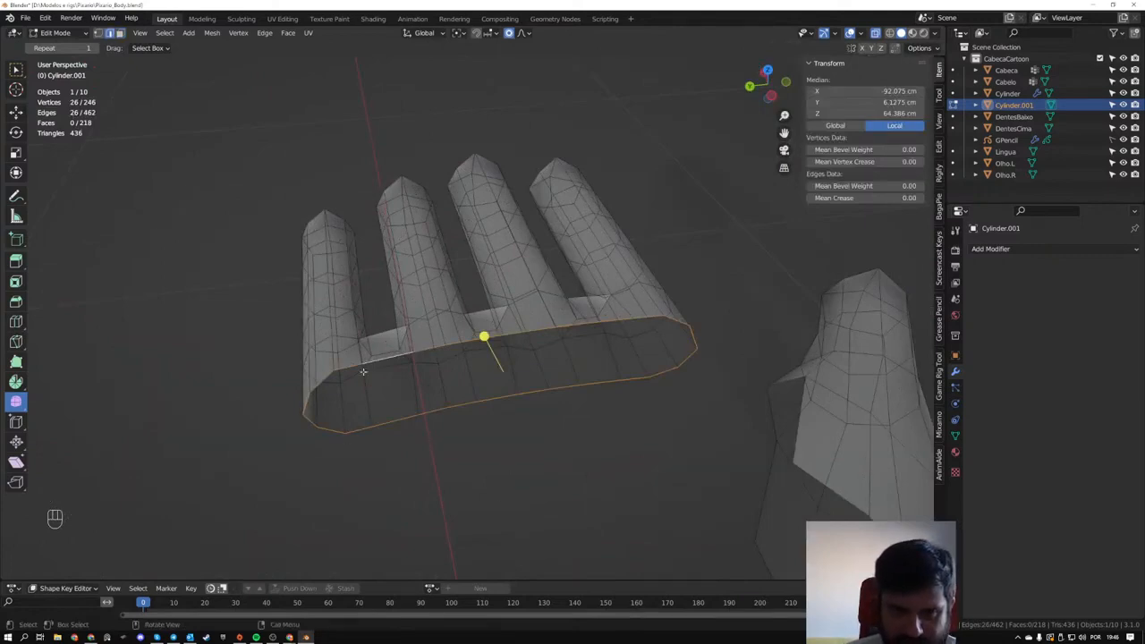
middle_click_drag(648, 327, 538, 506)
scroll(539, 506, "down", 3)
middle_click_drag(544, 398, 499, 454, "shift")
key("shift+d")
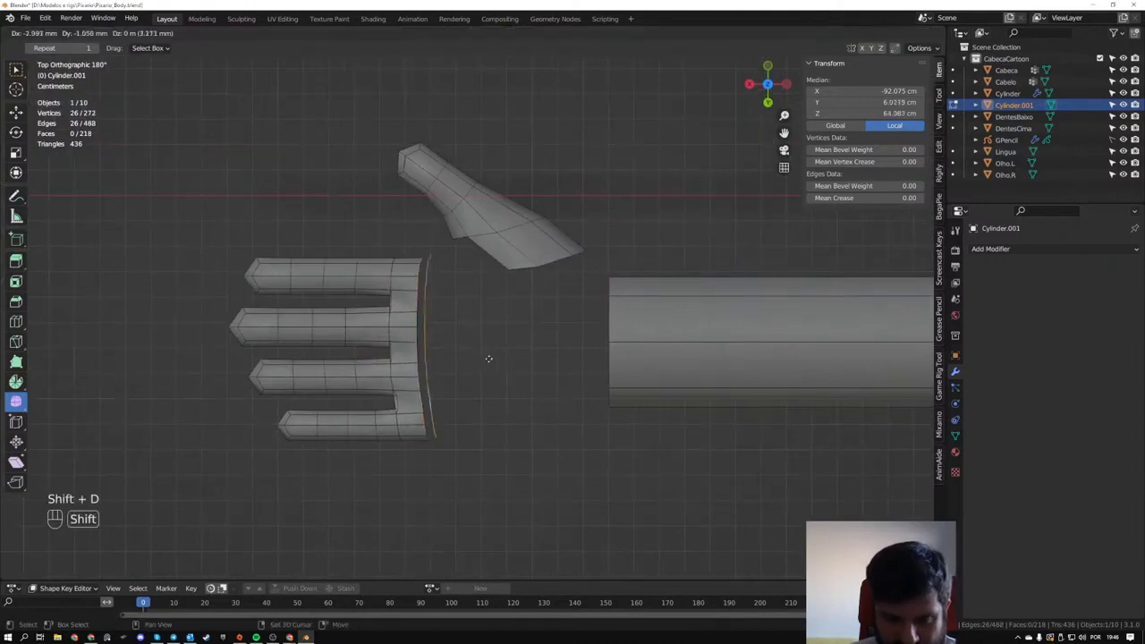
key("x")
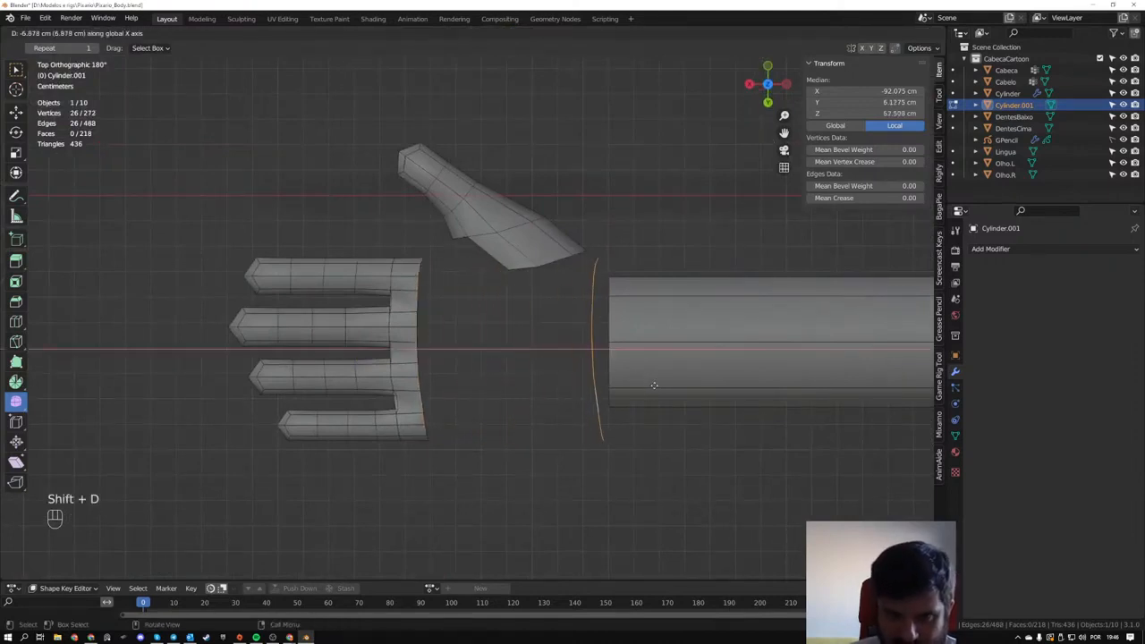
left_click(656, 384)
middle_click_drag(656, 385, 613, 394)
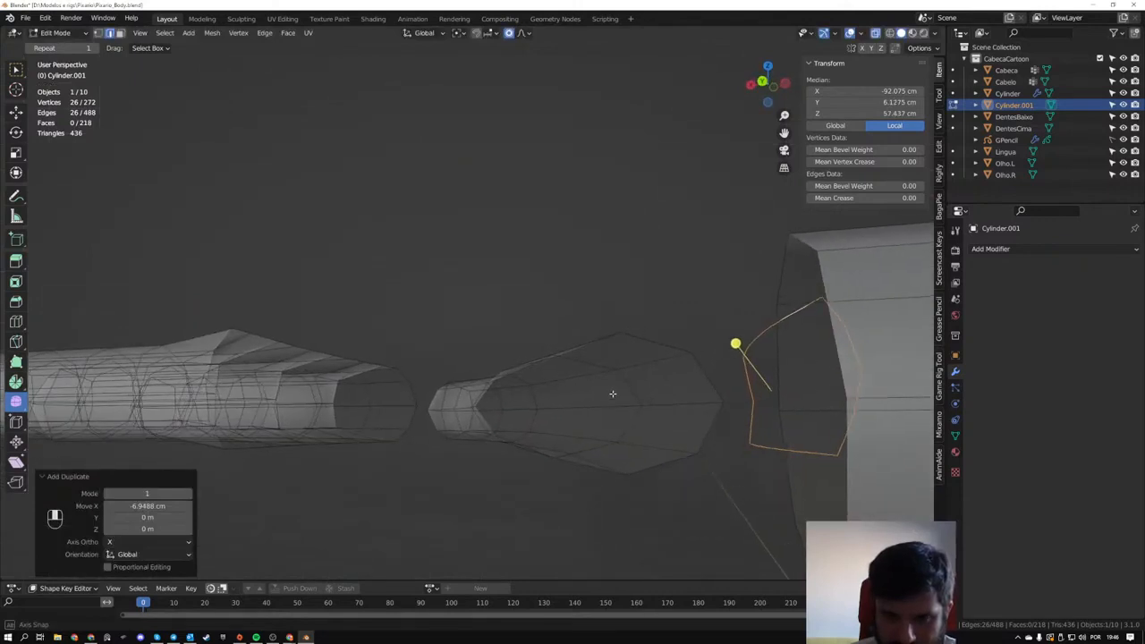
- Undo the duplicated edge loop near the forearm
key("ctrl+z")
key("ctrl+z")
key("ctrl+z")
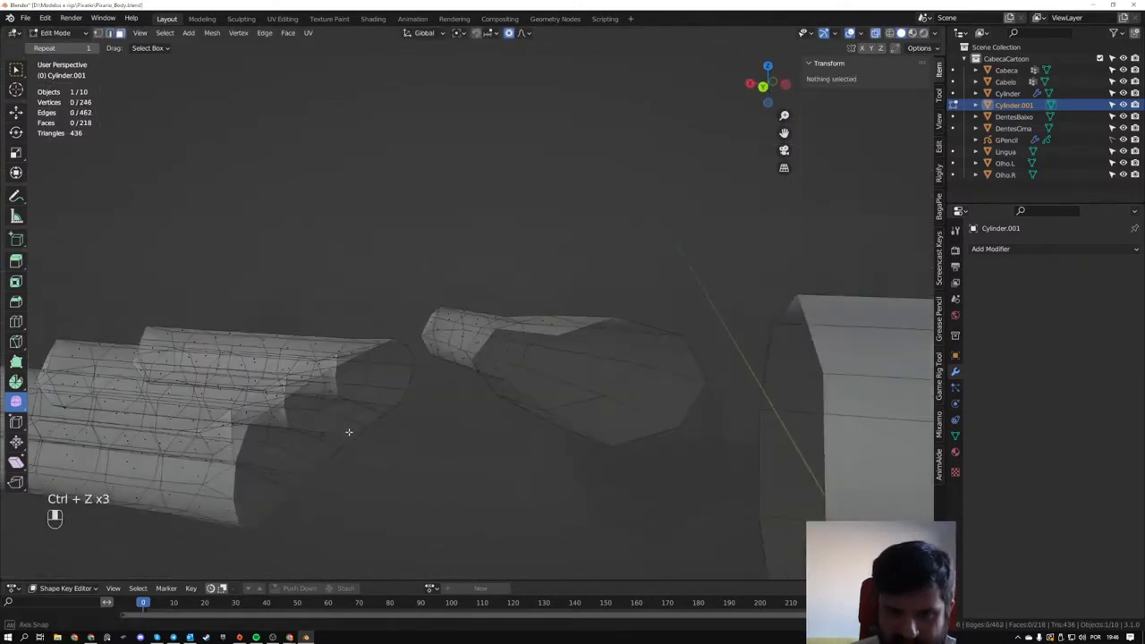
- Extrude the open edge loop at the fingers' base -6.6116 cm along X to form the palm
left_click(112, 394, "alt")
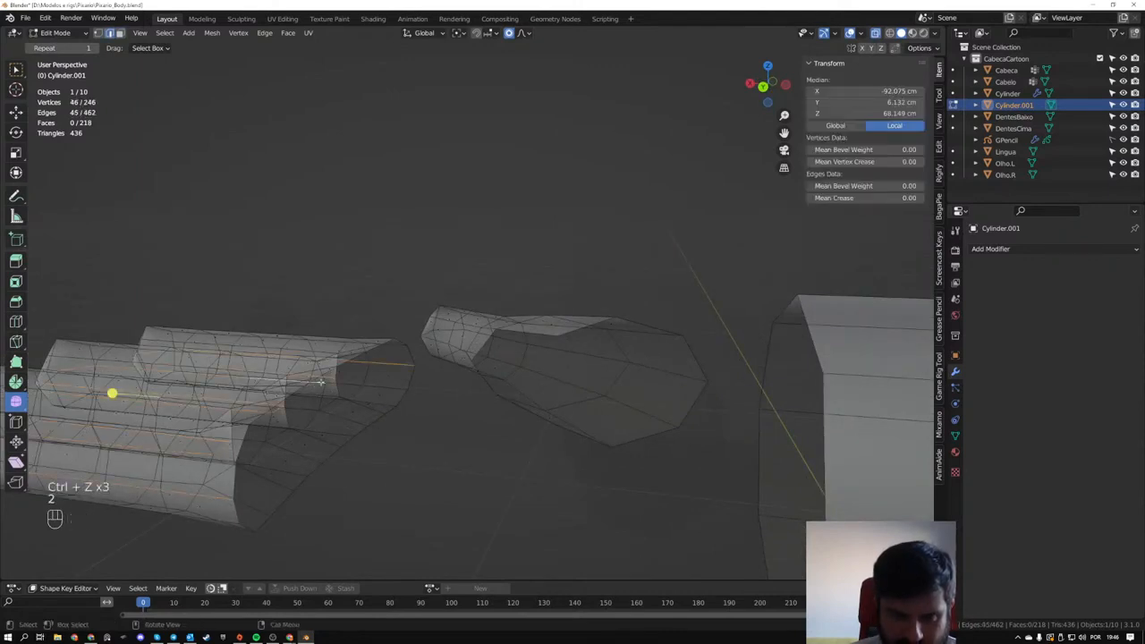
left_click(383, 343, "alt")
middle_click_drag(375, 363, 534, 482)
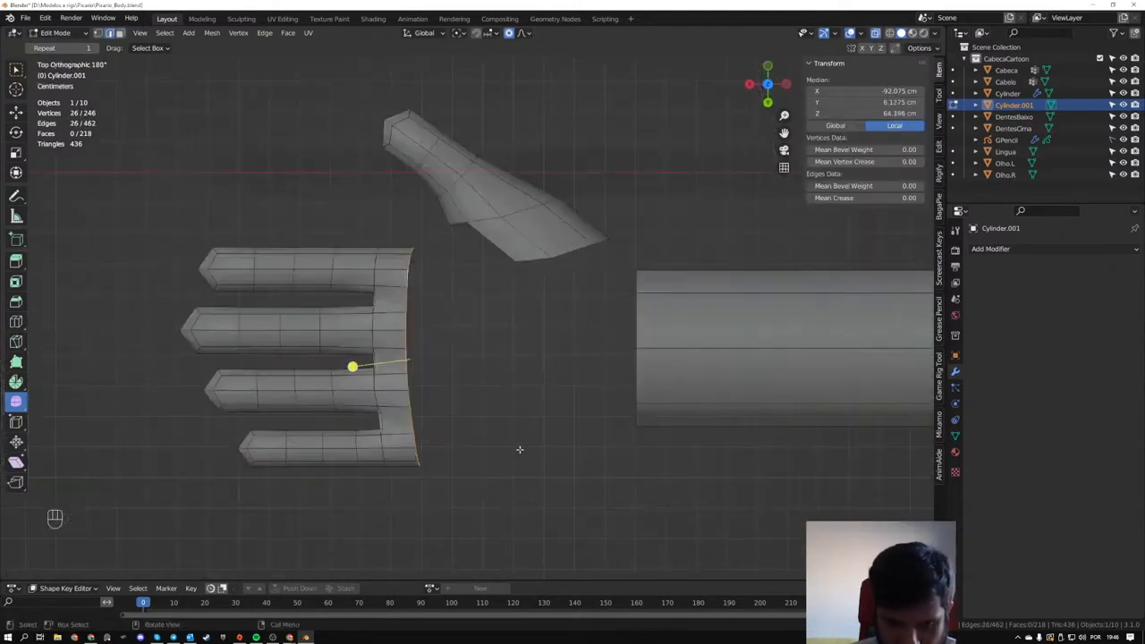
key("e")
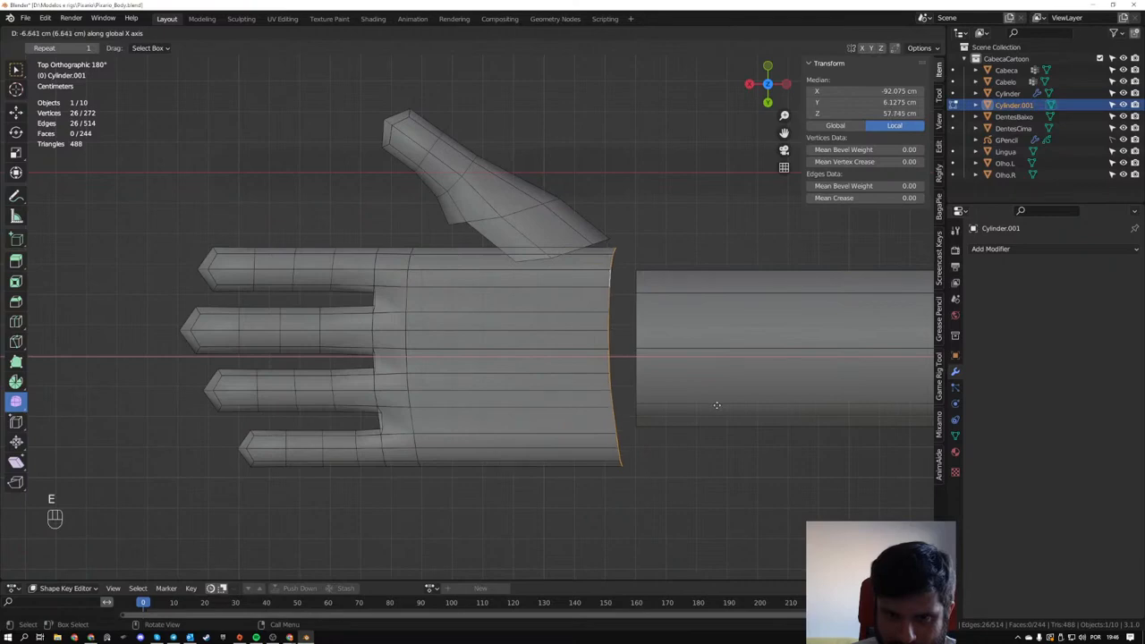
left_click(715, 405)
mouse_move(611, 414)
middle_mouse_down()
mouse_move(442, 491)
mouse_move(616, 435)
mouse_move(628, 401)
middle_mouse_up()
mouse_move(601, 444)
middle_mouse_down()
mouse_move(596, 452)
mouse_move(647, 397)
mouse_move(666, 398)
mouse_move(611, 426)
middle_mouse_up()
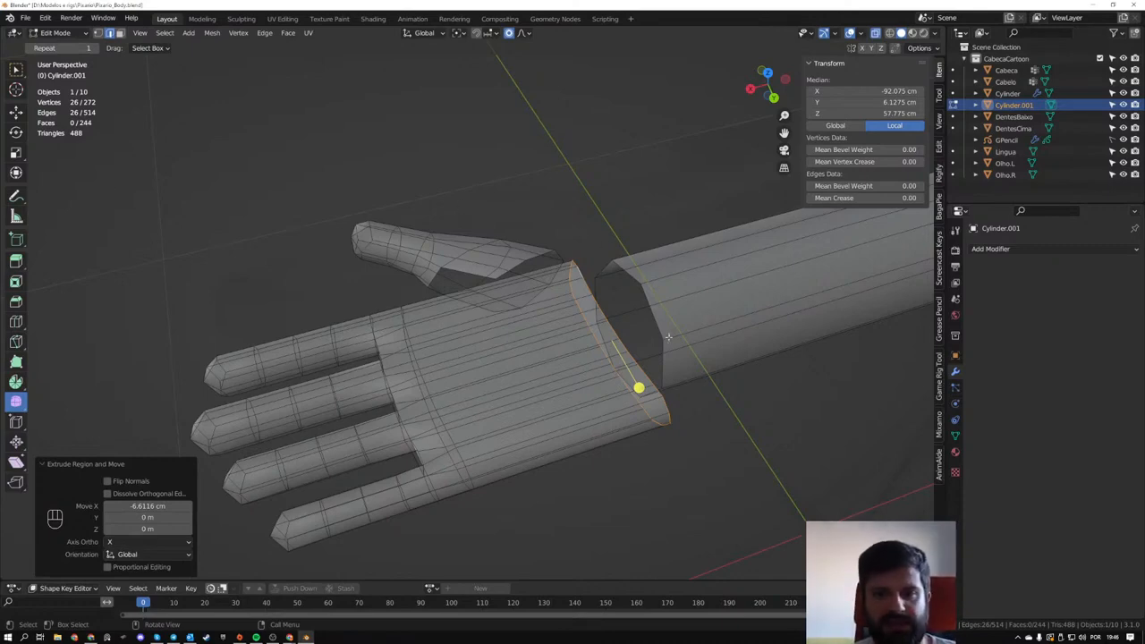
- Examine the extruded palm against the forearm's open end and the arm's lengthwise edges from several angles
middle_click_drag(668, 336, 445, 300)
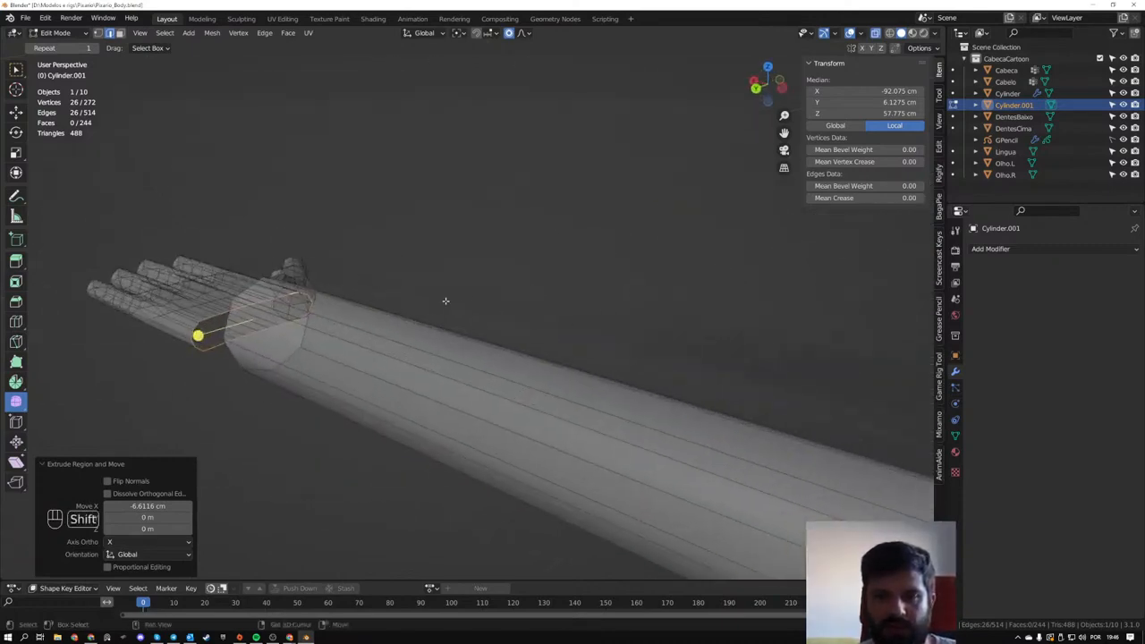
scroll(447, 303, "down", 2)
key("Tab")
middle_click_drag(417, 338, 539, 355)
key("Tab")
key("Tab")
key("Tab")
left_click(561, 345)
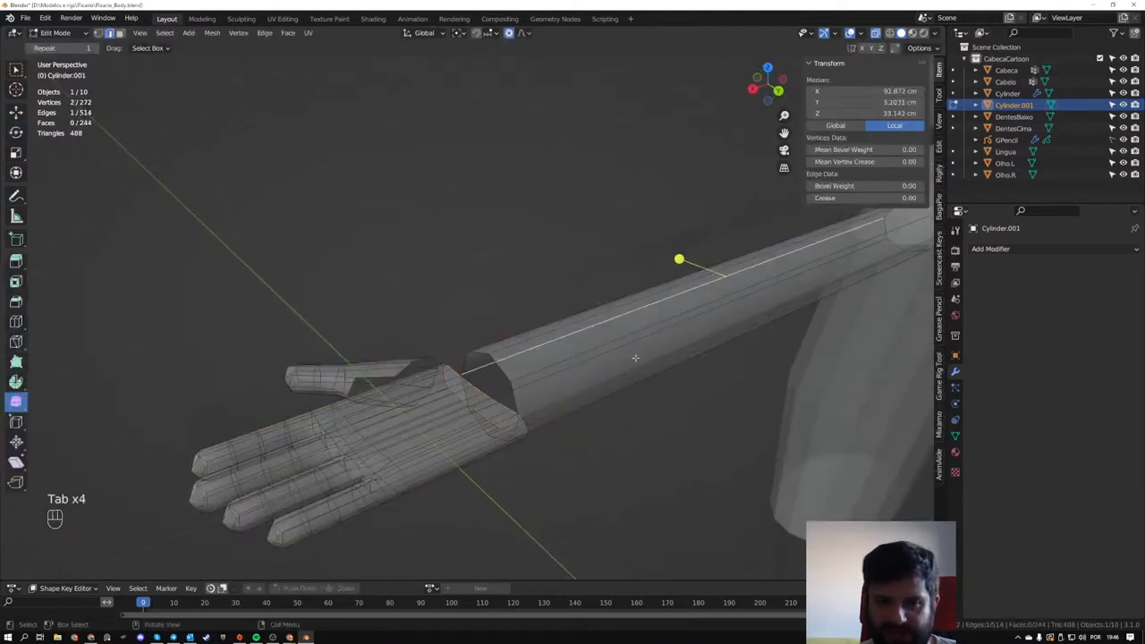
middle_click_drag(635, 357, 552, 364)
key("3")
scroll(572, 364, "down", 2)
left_click(617, 377, "alt")
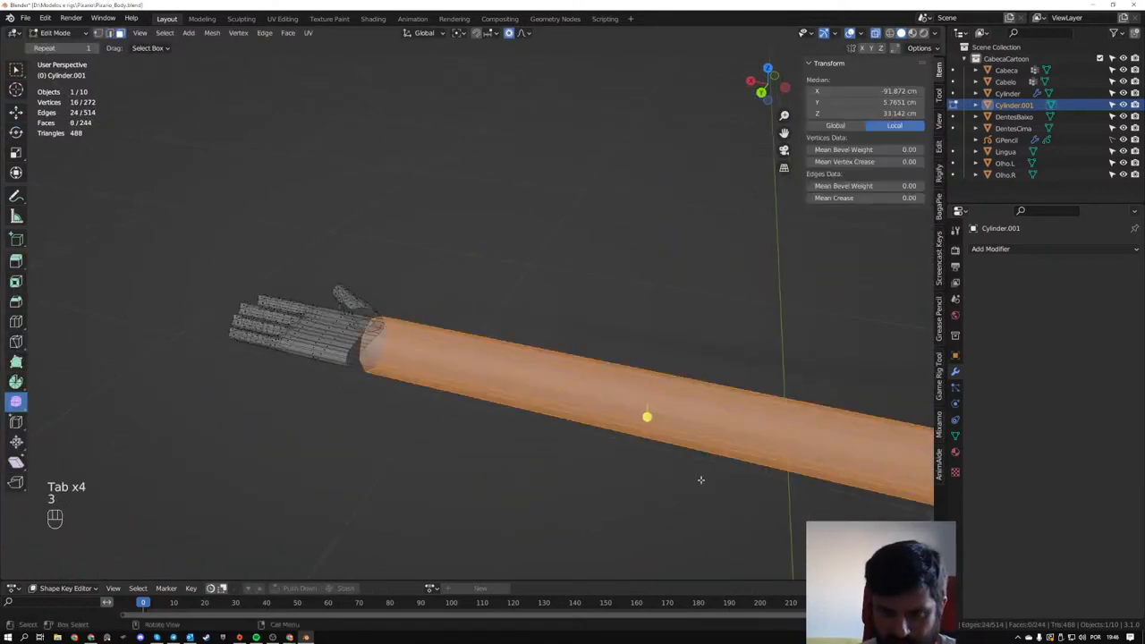
middle_click_drag(700, 480, 564, 378)
key("Tab")
key("Tab")
left_click(505, 376)
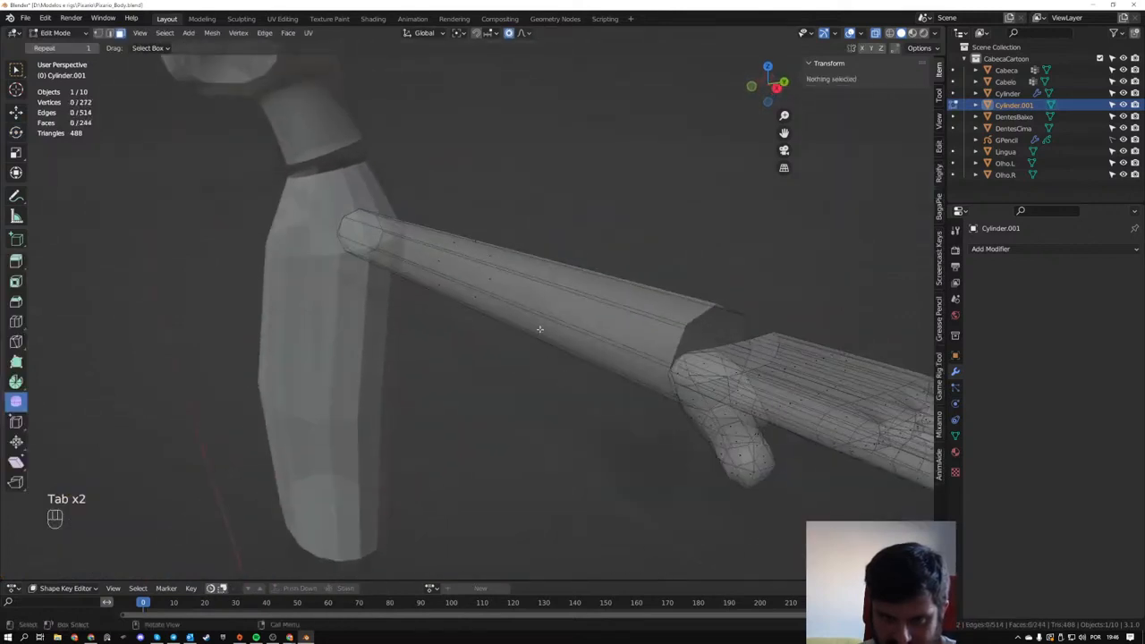
middle_click_drag(540, 328, 567, 327)
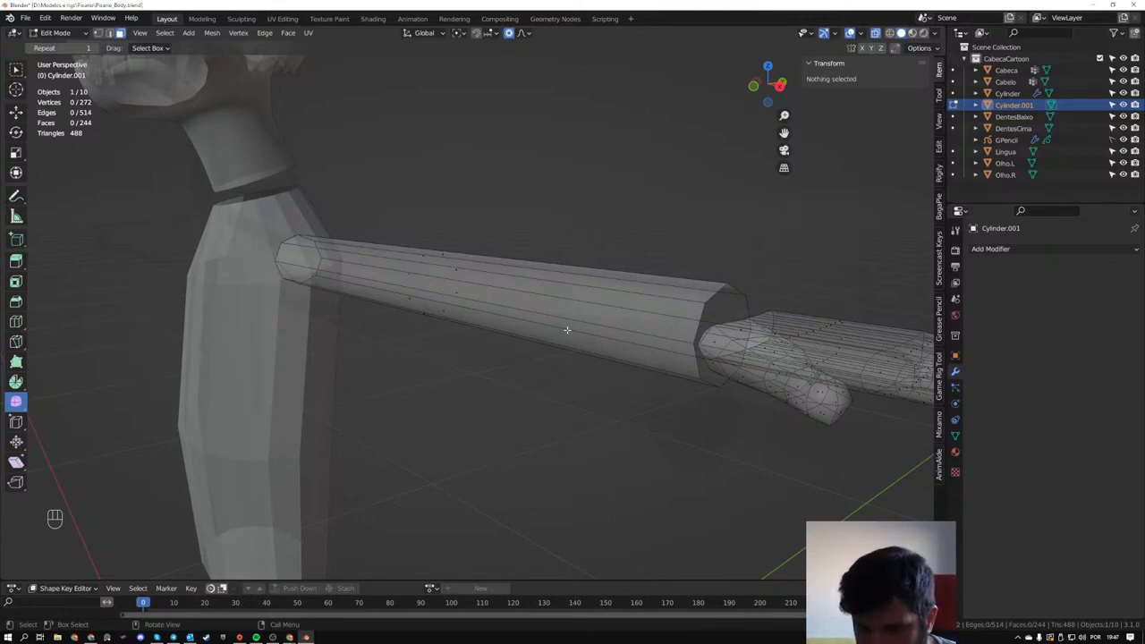
key("Tab")
key("Tab")
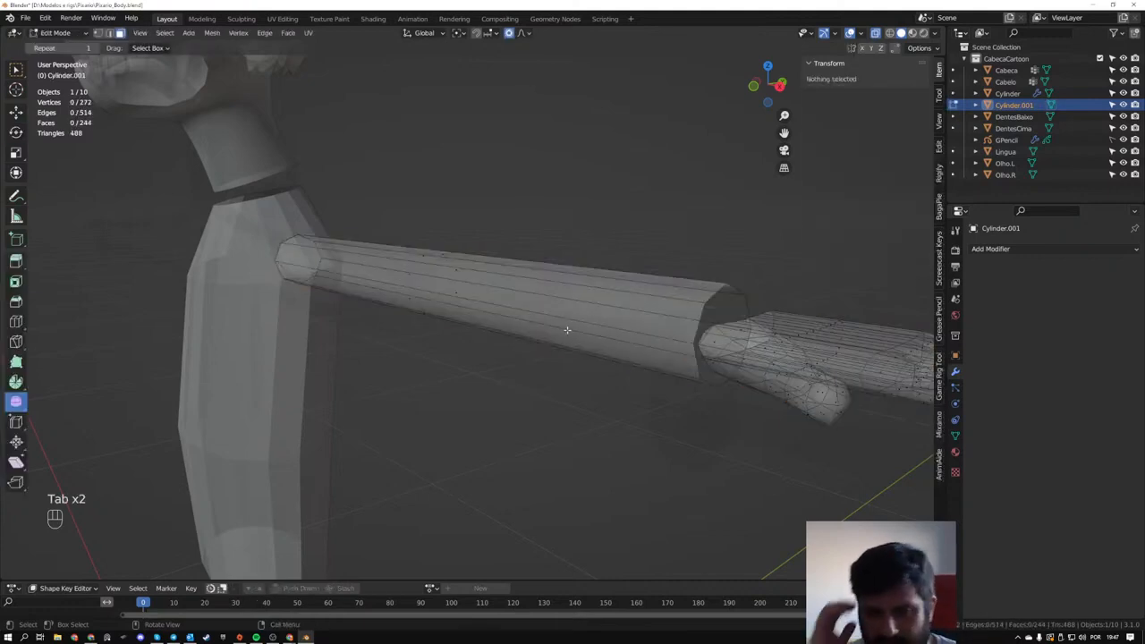
middle_click_drag(572, 322, 588, 399)
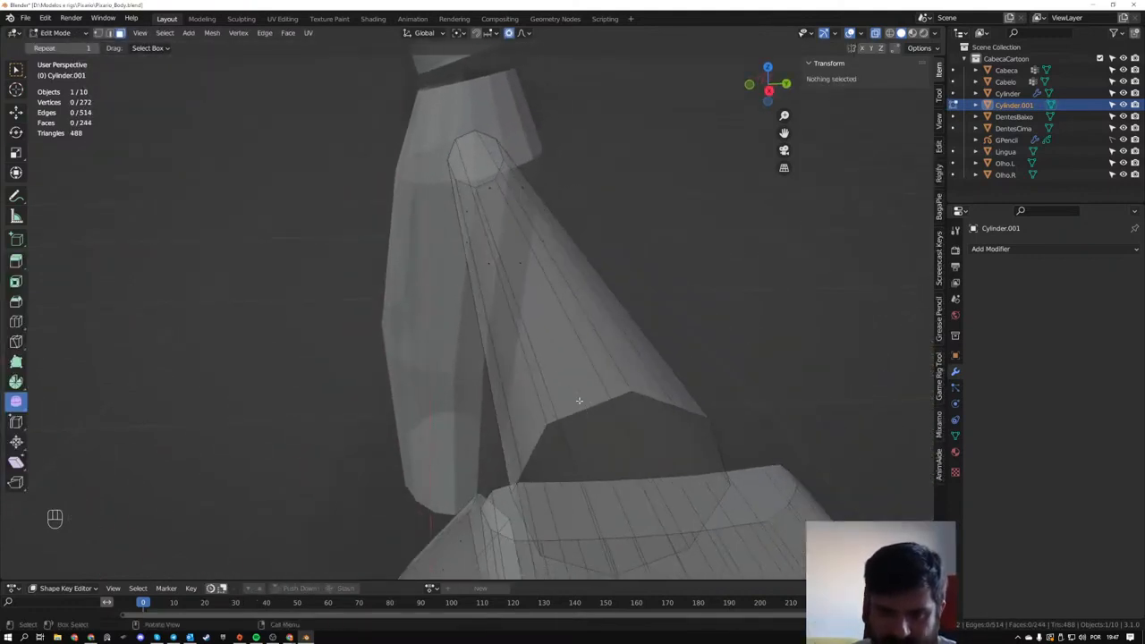
- Try adding two single lengthwise loop cuts to the arm's faces at its open wrist end
key("ctrl+r")
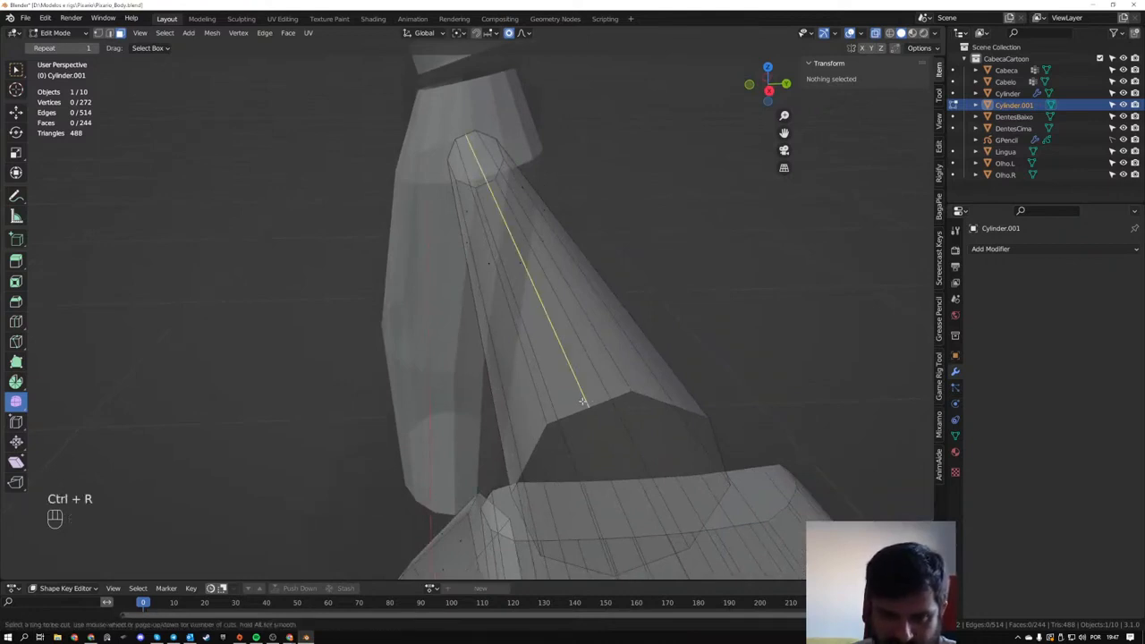
left_click(582, 401)
left_click(584, 396)
mouse_move(585, 396)
middle_mouse_down()
mouse_move(632, 402)
mouse_move(578, 394)
middle_mouse_up()
key("ctrl+r")
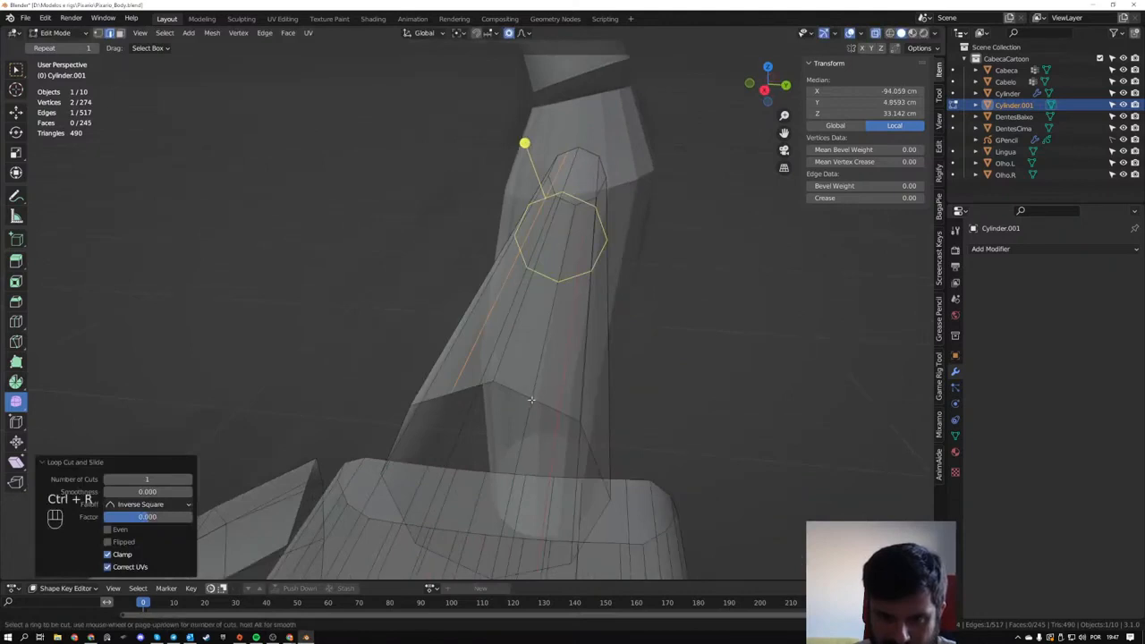
left_click(532, 400)
left_click(539, 401)
middle_click_drag(539, 401, 516, 380)
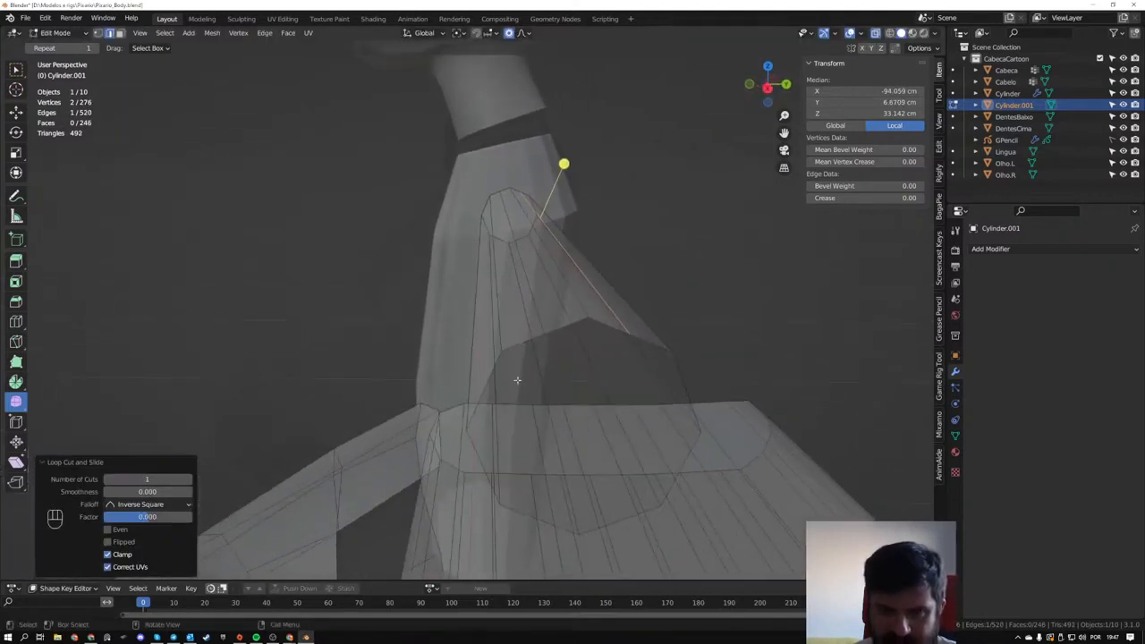
key("ctrl+z")
key("ctrl+z")
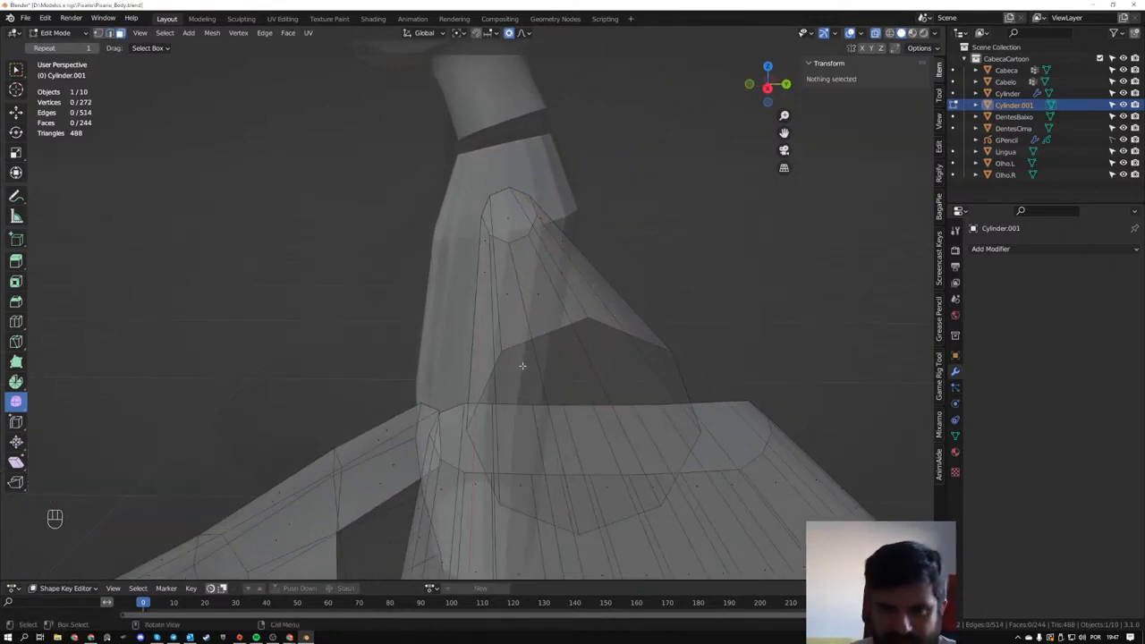
- Select only the arm's eight lengthwise edges, excluding the edges of its end loops
middle_click_drag(521, 366, 592, 372)
left_click_drag(274, 161, 452, 337)
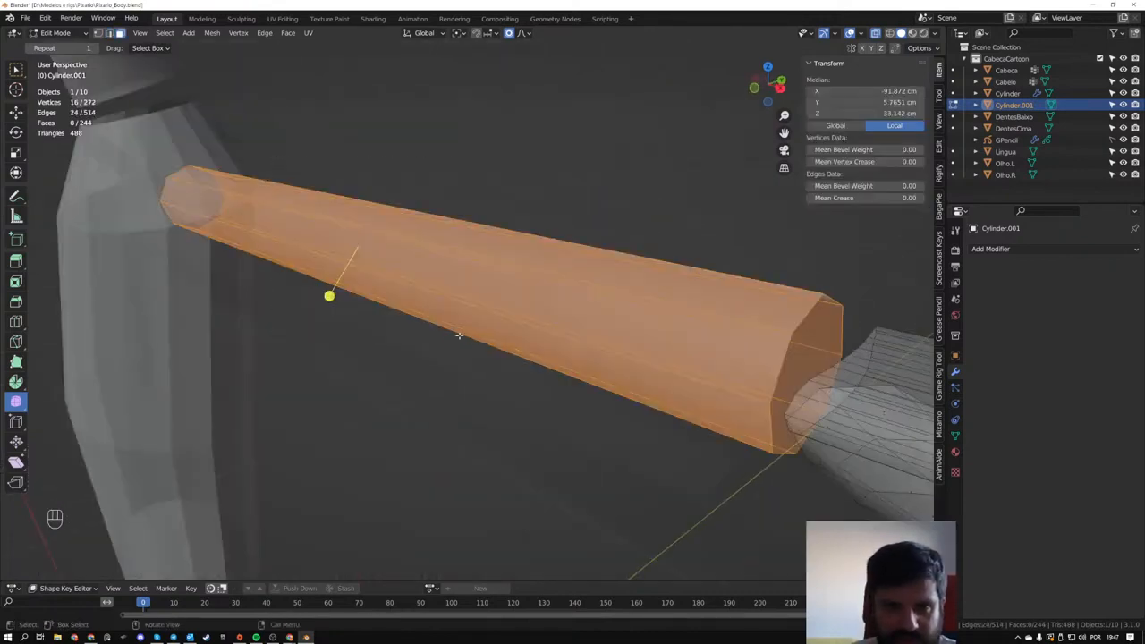
key("2")
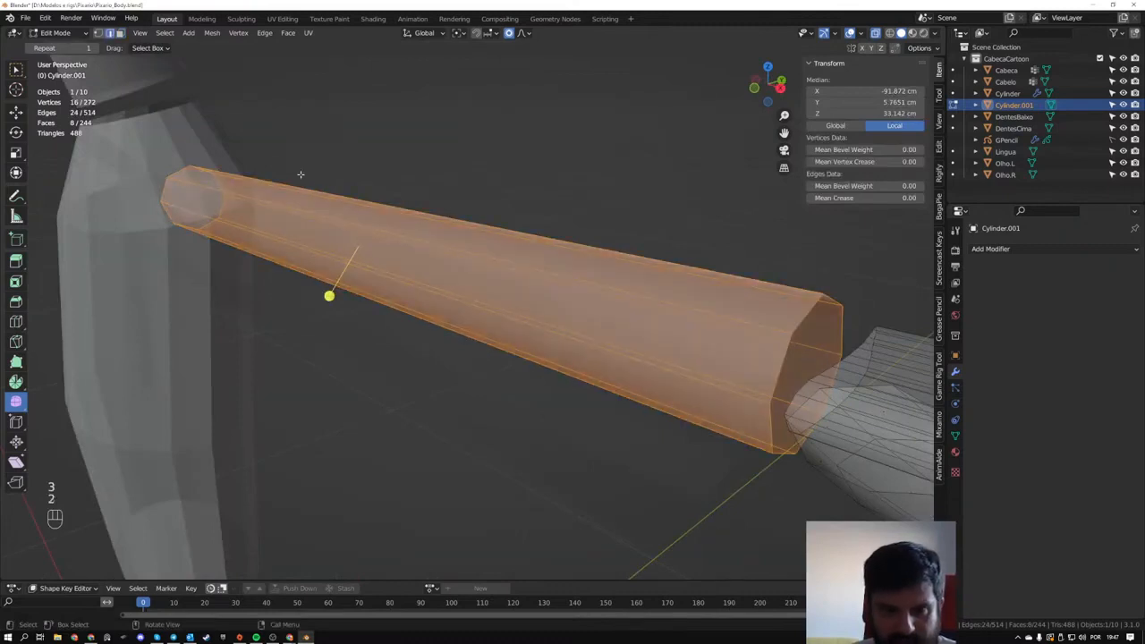
left_click_drag(291, 170, 375, 399)
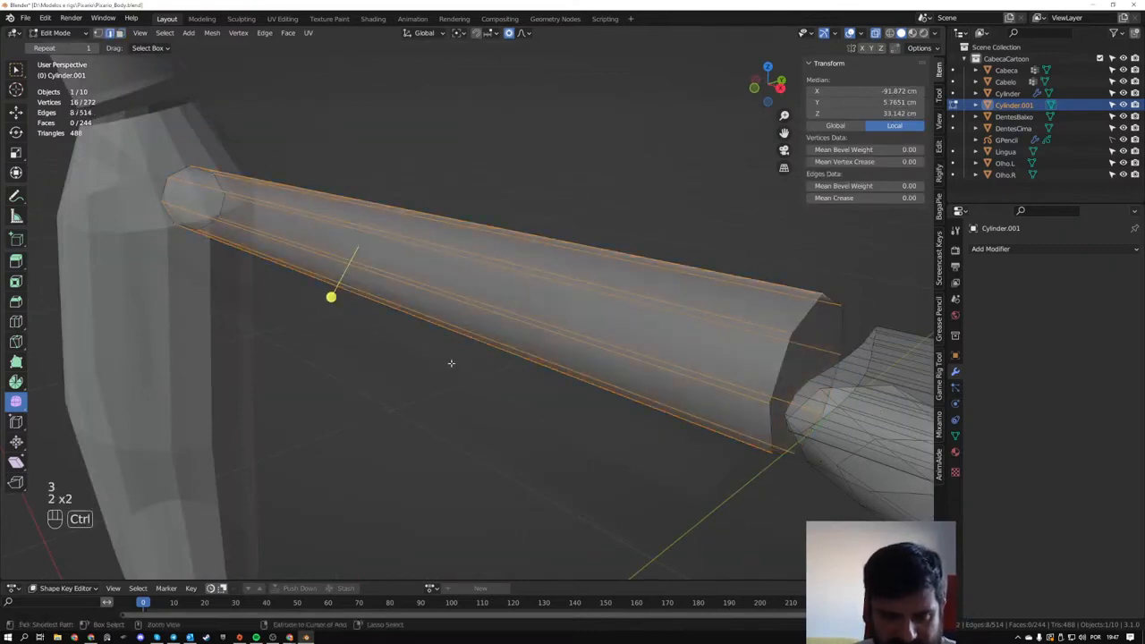
- Try to bevel the arm's eight lengthwise edges with one segment, and reselect the sixteen resulting lengthwise edges
key("ctrl+b")
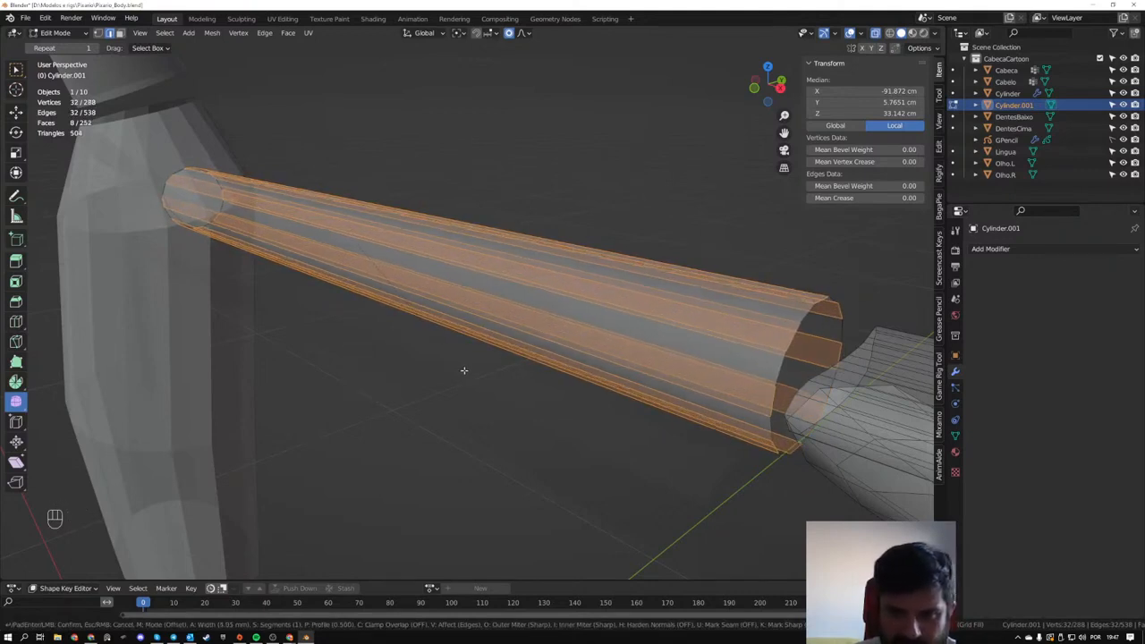
left_click(463, 370)
left_click_drag(477, 185, 514, 381)
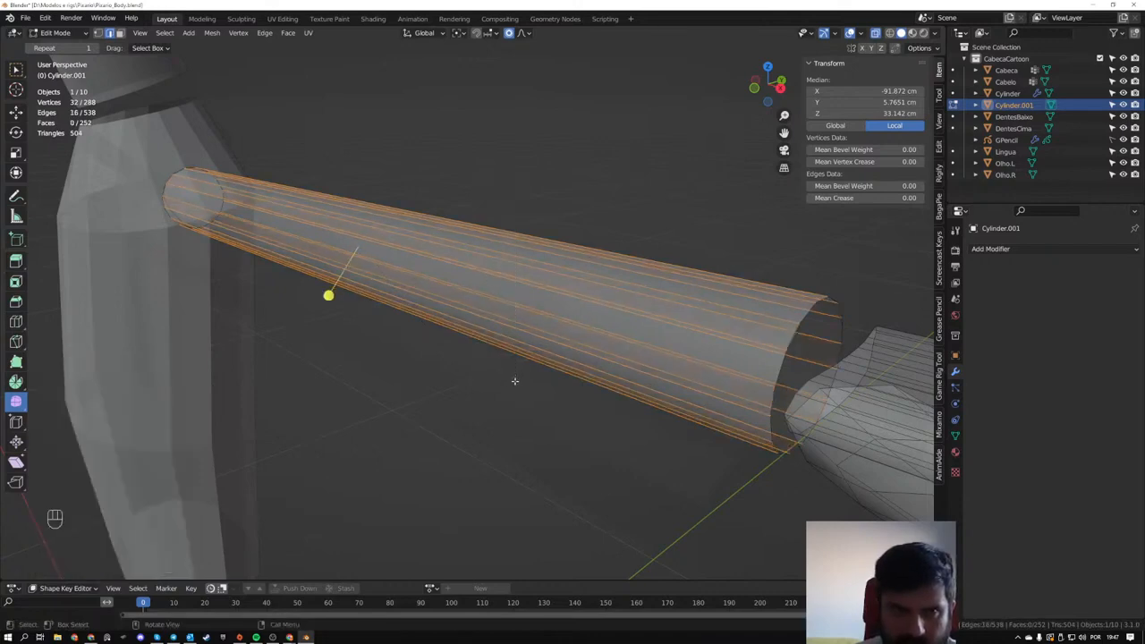
middle_click_drag(243, 204, 331, 380)
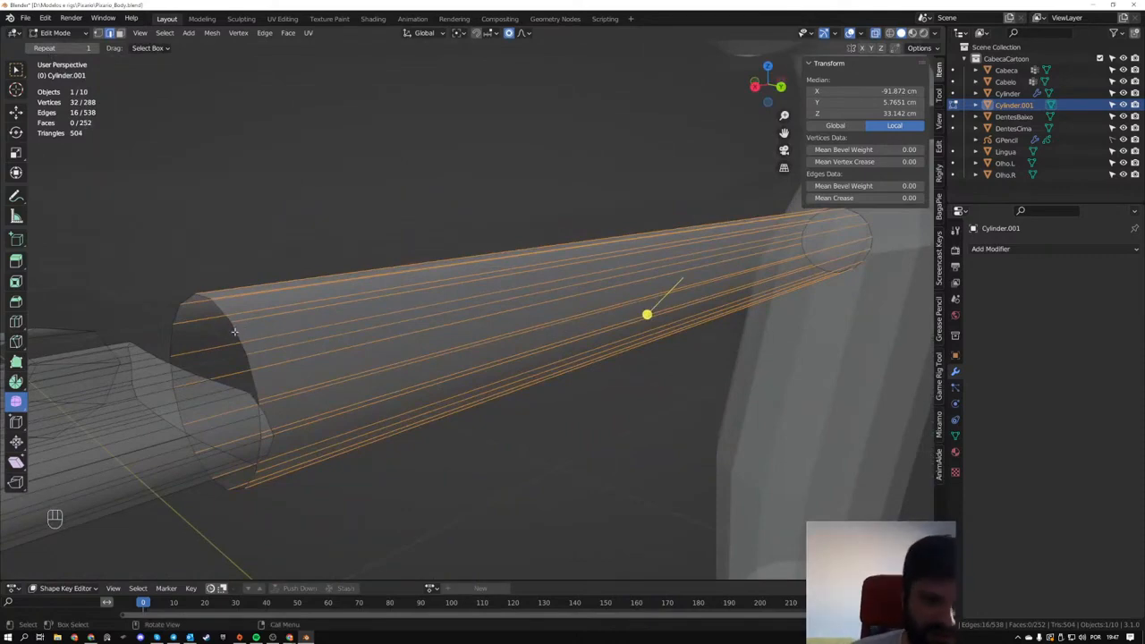
middle_click_drag(244, 345, 503, 346)
left_click(473, 396)
- Undo the bevel of the arm's lengthwise edges
key("ctrl+z")
key("ctrl+z")
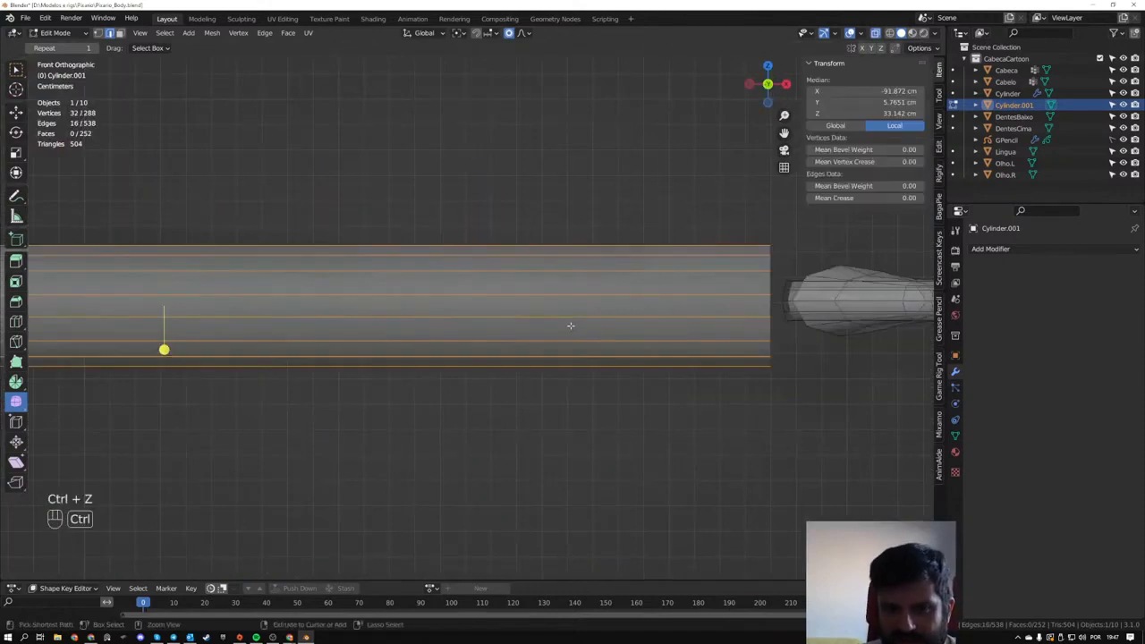
key("ctrl+z")
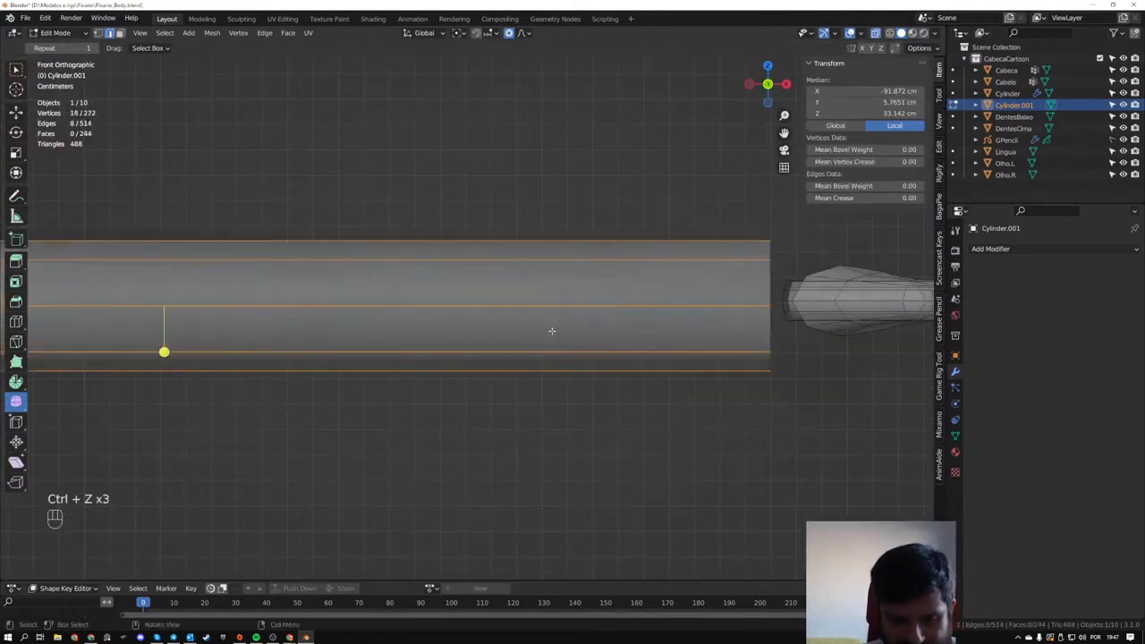
- Bevel the arm's eight lengthwise edges with one segment and a width of about 5.06 mm
key("ctrl+b")
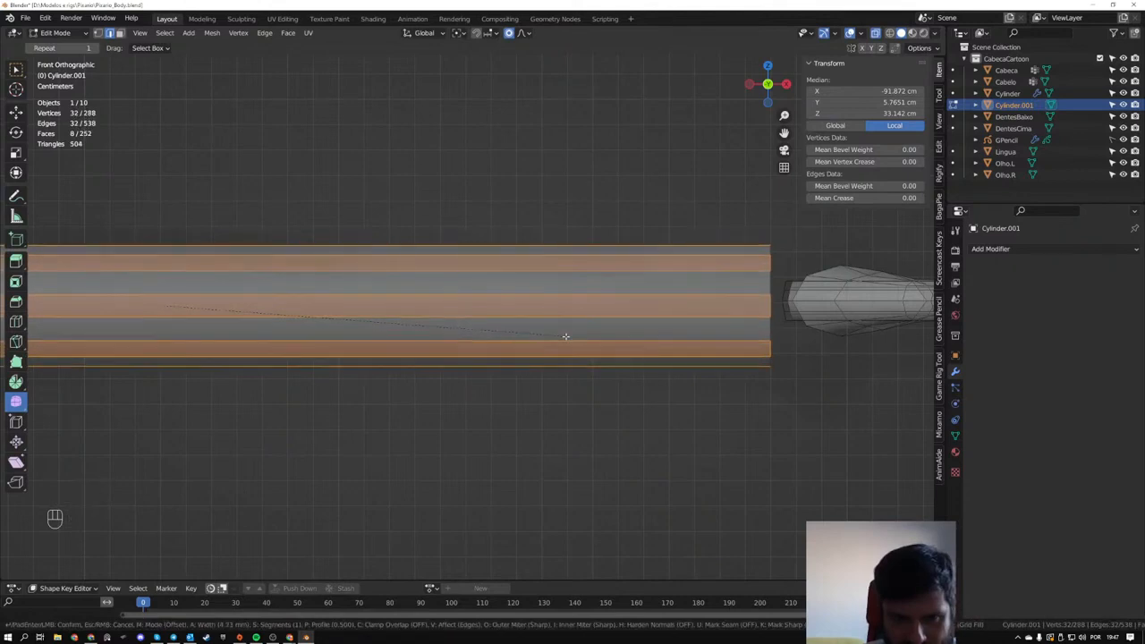
left_click(566, 336)
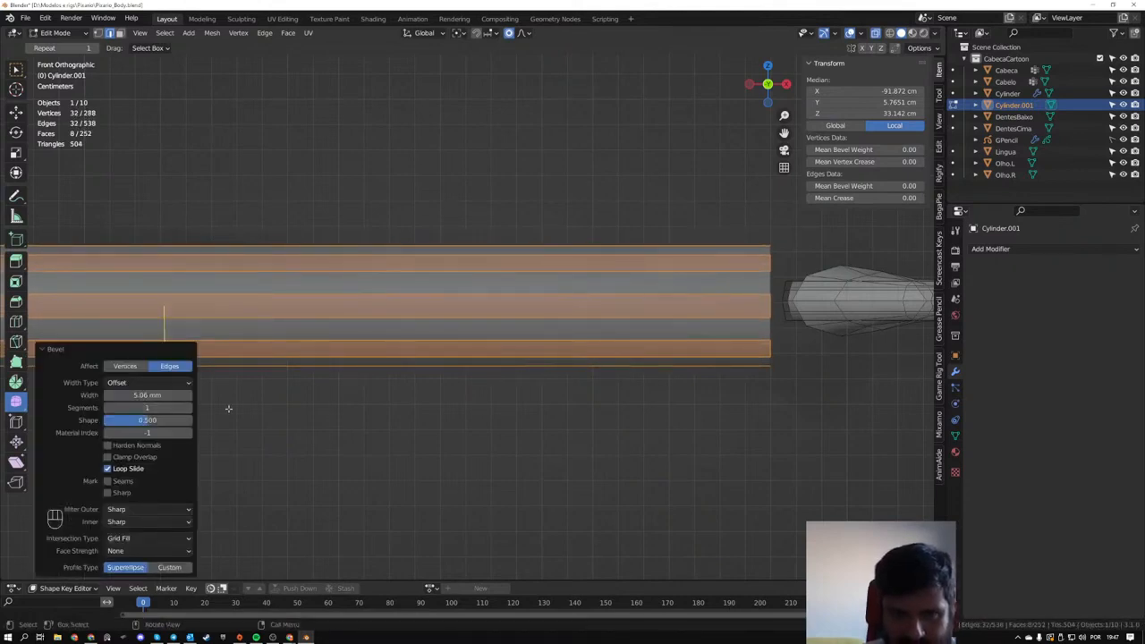
key("Tab")
middle_click_drag(430, 391, 465, 396)
key("Tab")
middle_click_drag(522, 325, 490, 356)
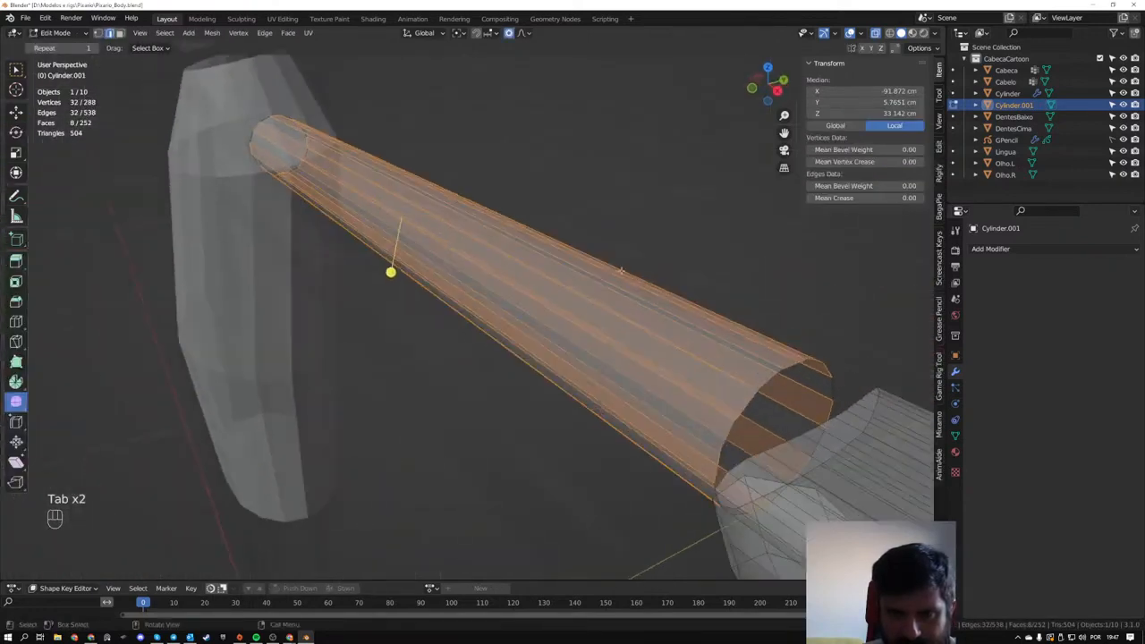
- Select the edge loop around the arm's open wrist end to check how many edges it has
left_click_drag(571, 230, 496, 480)
middle_click_drag(498, 480, 571, 340)
left_click(570, 338, "alt")
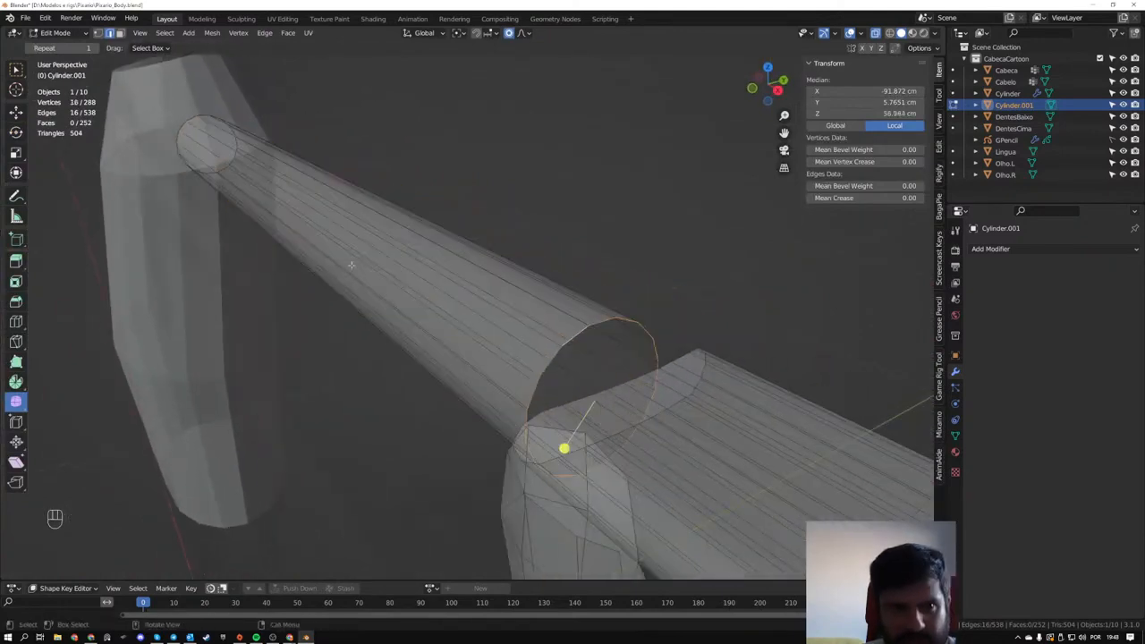
middle_click_drag(613, 378, 537, 365)
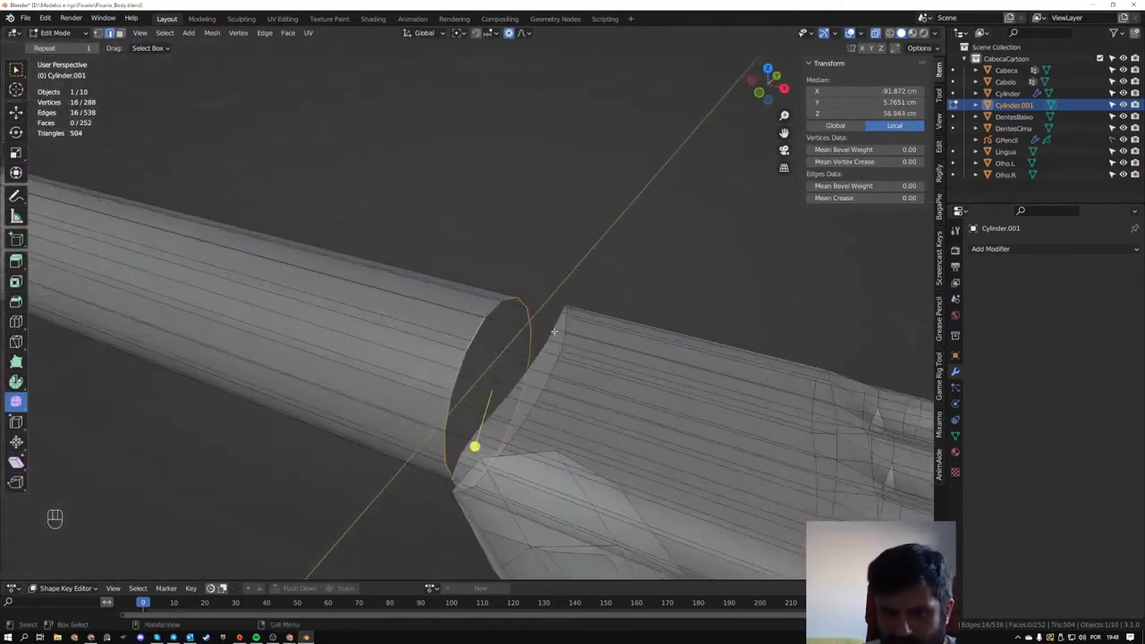
- Select the palm's open wrist edge loop and move it about 5.55 cm along X toward the fingers
left_click(556, 320, "alt")
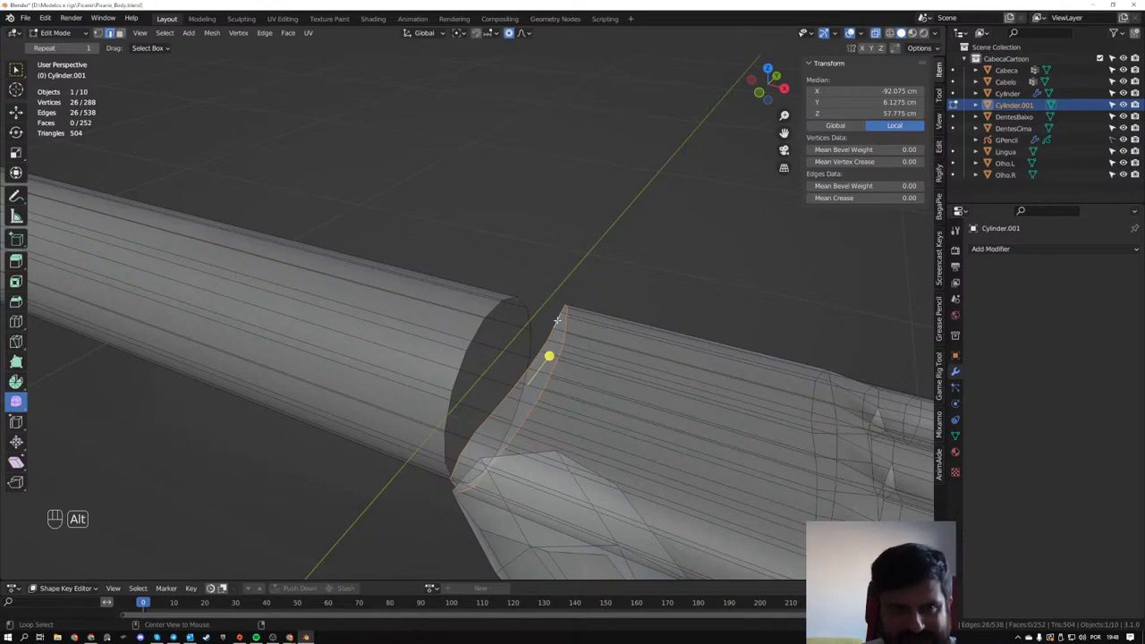
mouse_move(549, 355)
middle_mouse_down()
mouse_move(616, 302)
mouse_move(476, 355)
mouse_move(524, 396)
mouse_move(575, 325)
mouse_move(428, 291)
mouse_move(437, 344)
mouse_move(527, 313)
middle_mouse_up()
key("z")
mouse_move(295, 307)
middle_mouse_down("shift")
mouse_move(390, 378)
mouse_move(288, 322)
middle_mouse_up("shift")
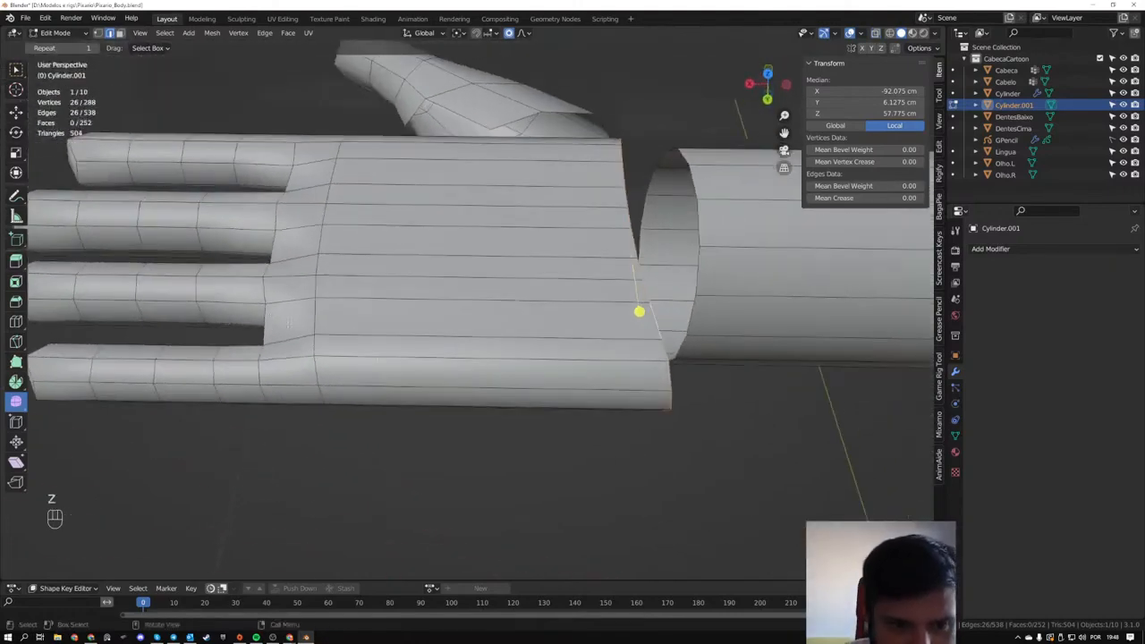
mouse_move(663, 332)
middle_mouse_down()
mouse_move(649, 336)
mouse_move(735, 353)
mouse_move(721, 331)
mouse_move(651, 339)
middle_mouse_up()
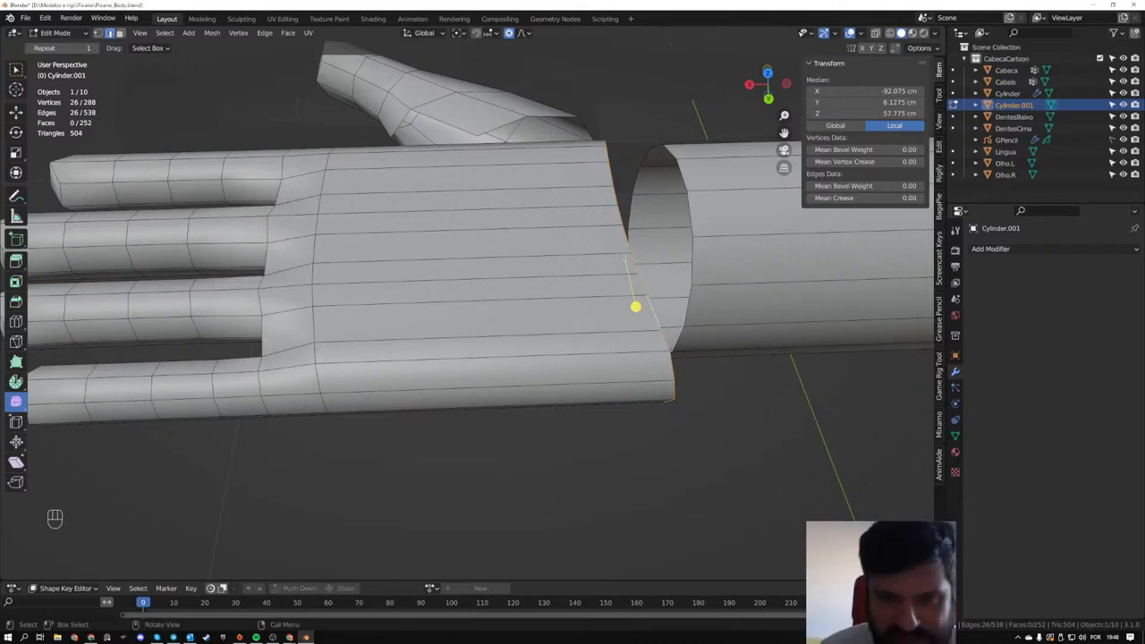
key("g")
key("x")
left_click(358, 305)
middle_click_drag(372, 315, 477, 330)
scroll(527, 370, "up", 3)
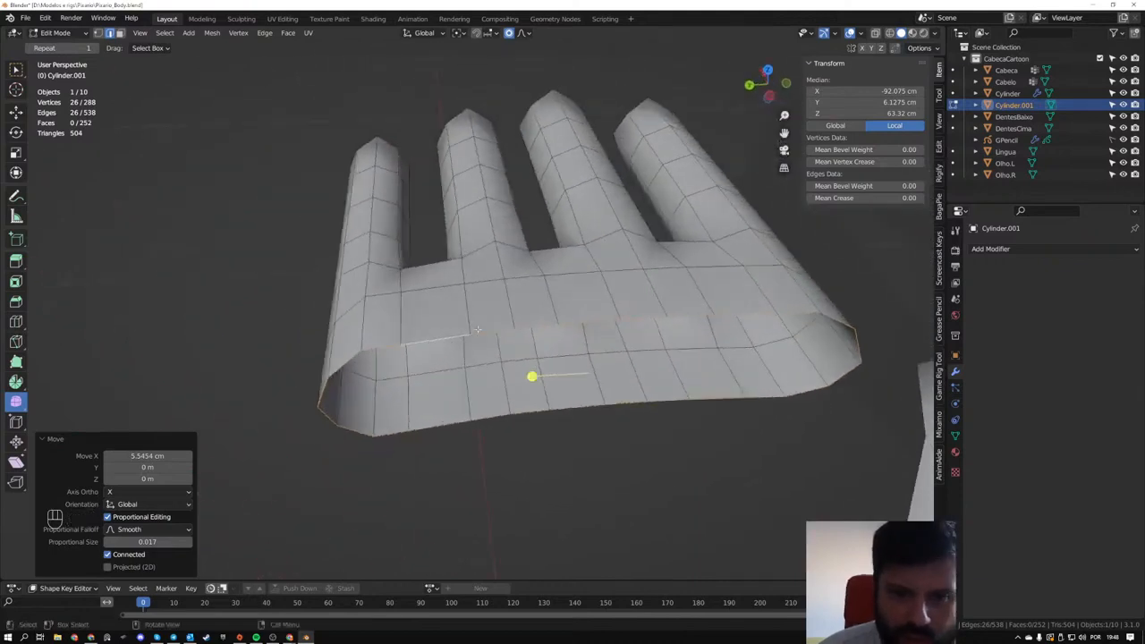
- Merge three neighbouring vertices on the upper rim of the palm's wrist opening at their center
key("1")
left_click(471, 333)
left_click(514, 330, "shift")
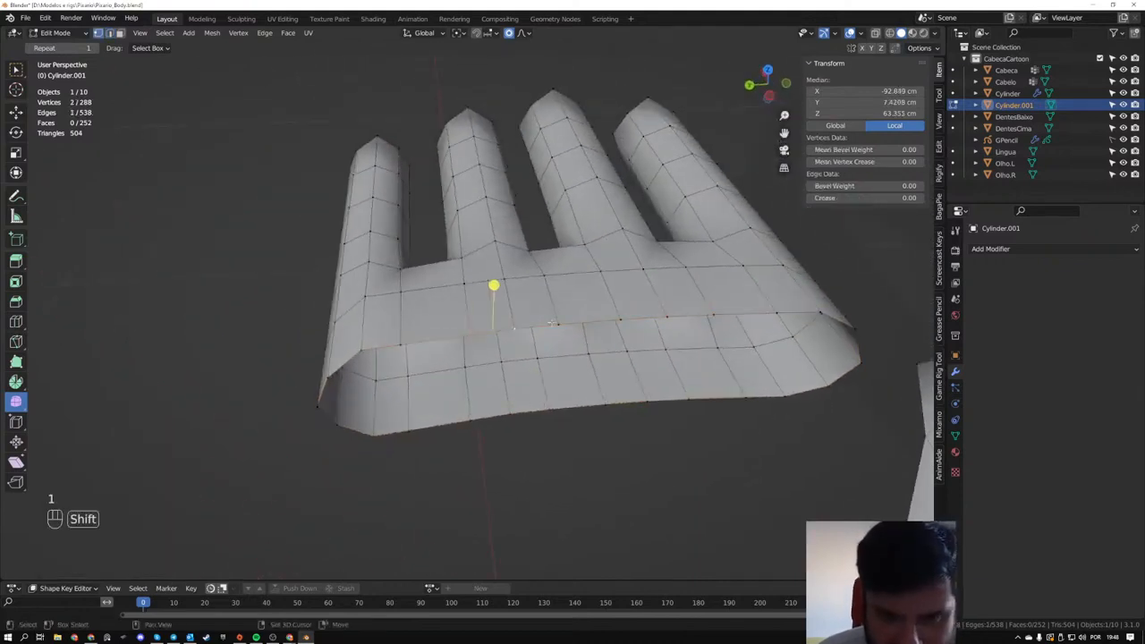
left_click(558, 326, "shift")
middle_click_drag(561, 329, 533, 345)
key("m")
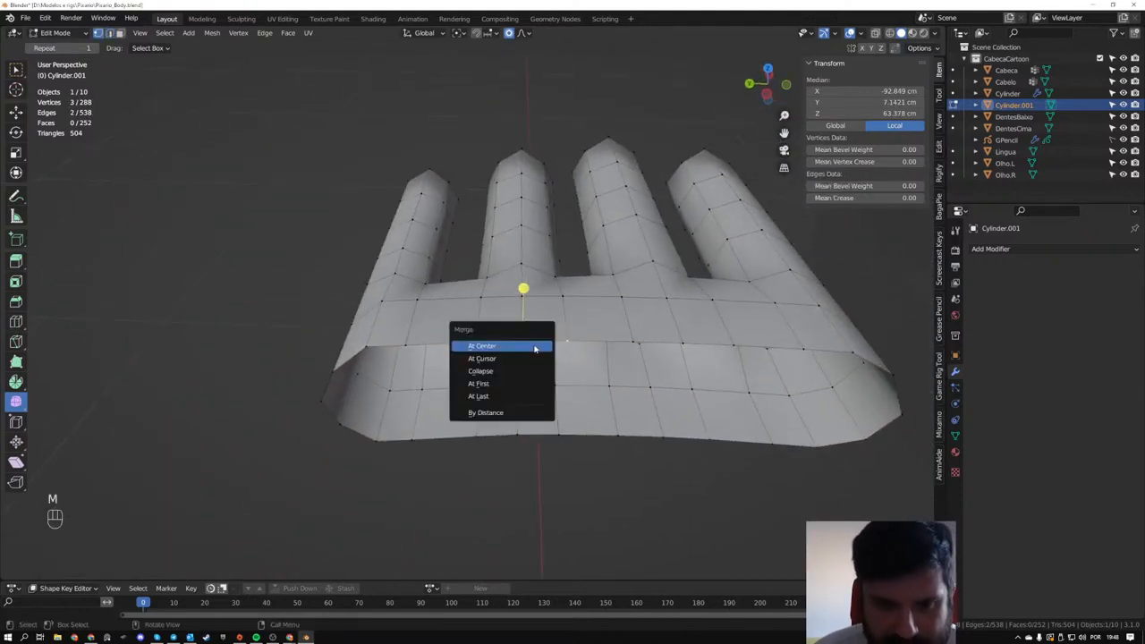
left_click(534, 346)
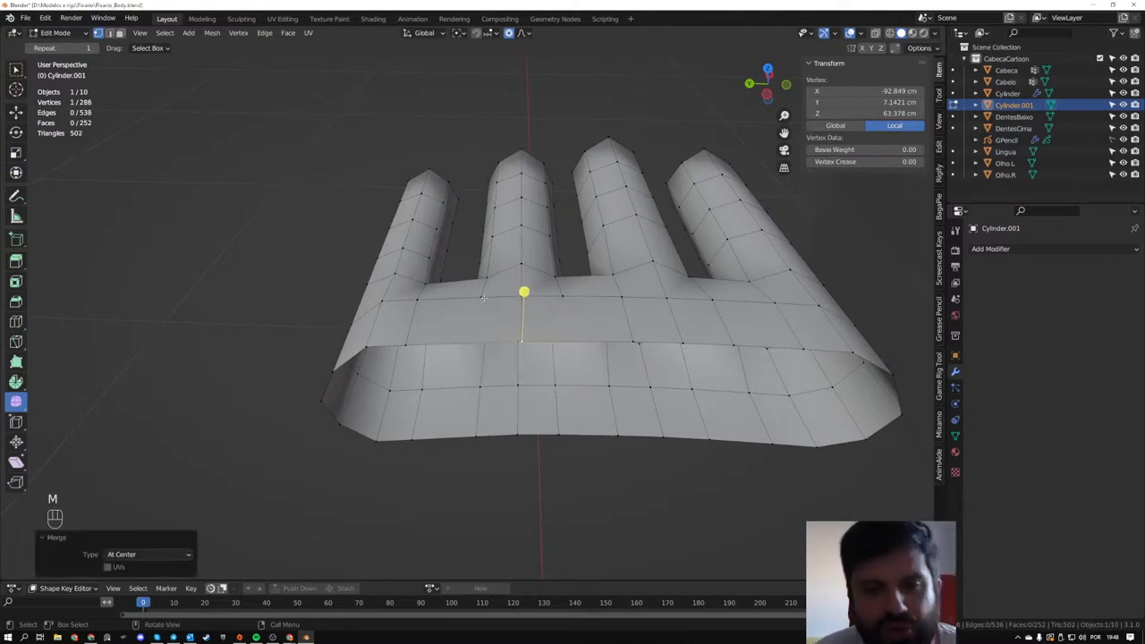
- Dissolve the middle of the three palm edges that converge on the merged wrist-rim vertex
middle_click_drag(516, 322, 560, 334)
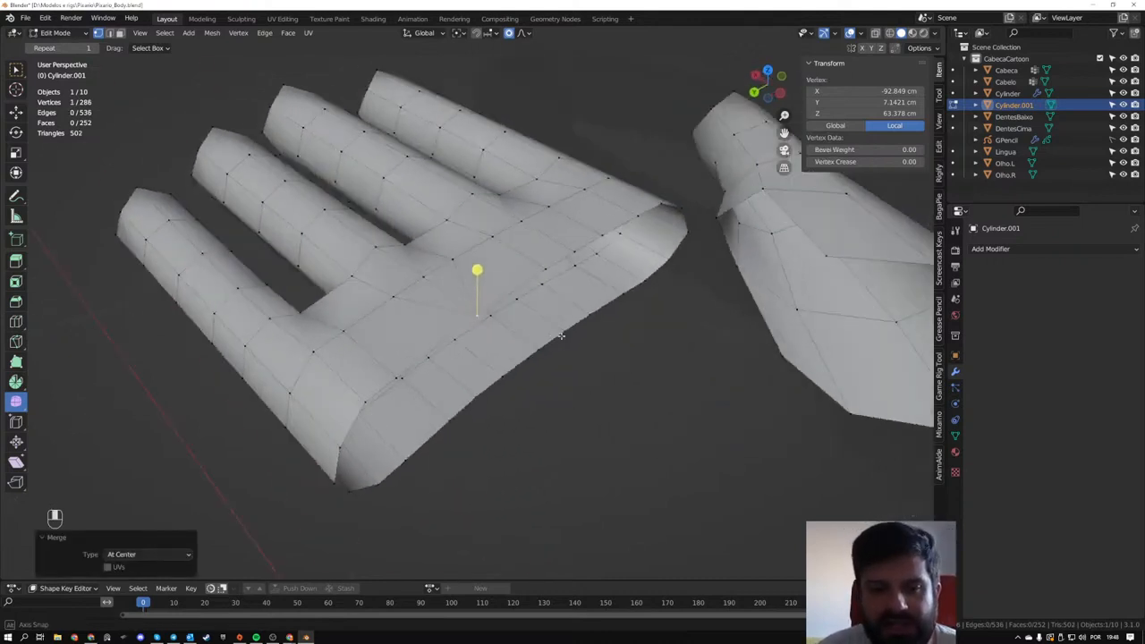
scroll(536, 325, "up", 3)
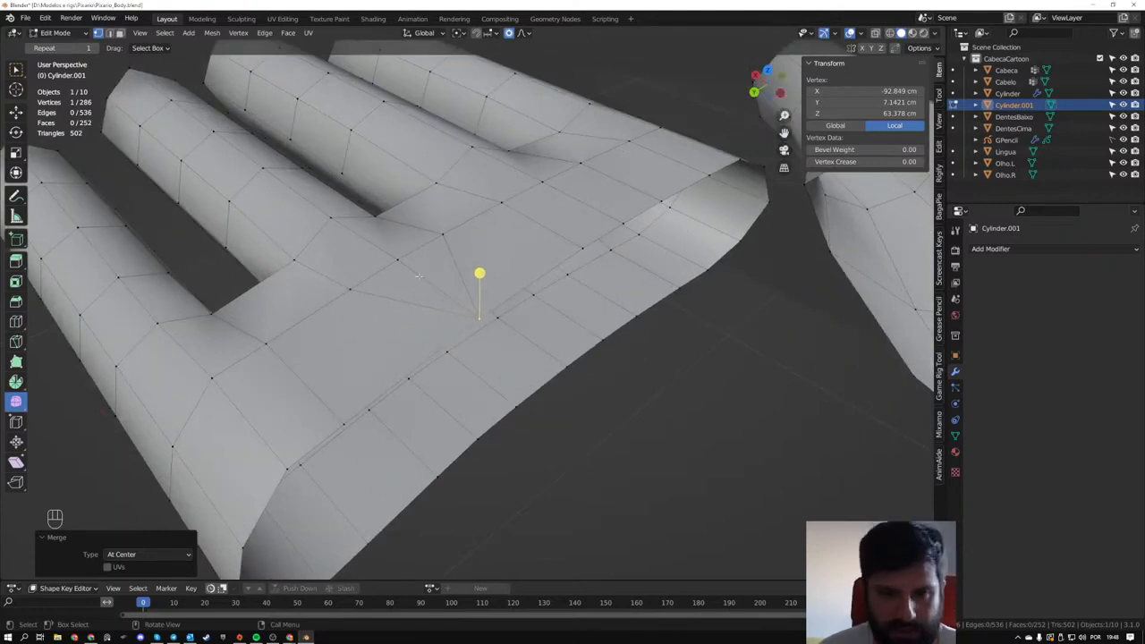
left_click(421, 275)
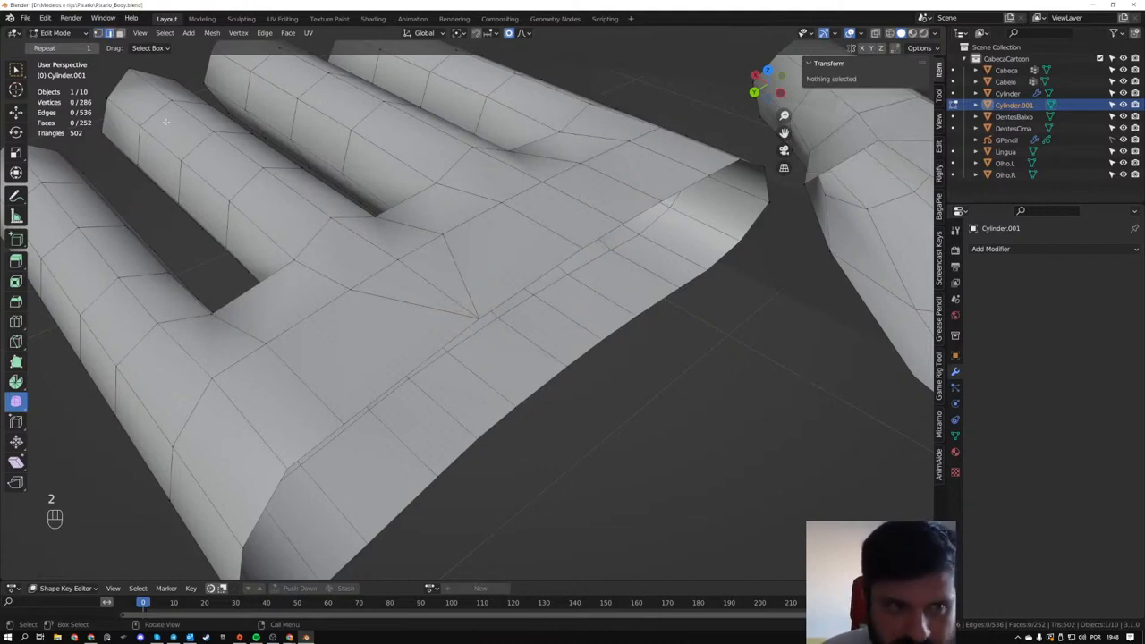
left_click(418, 276)
key("x")
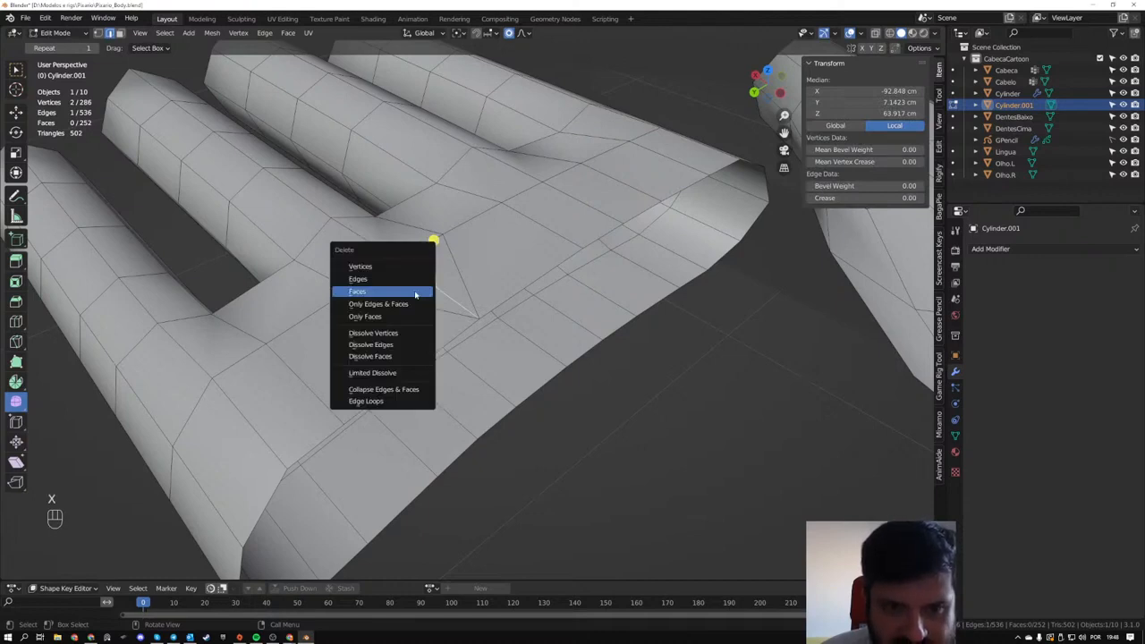
left_click(415, 292)
key("x")
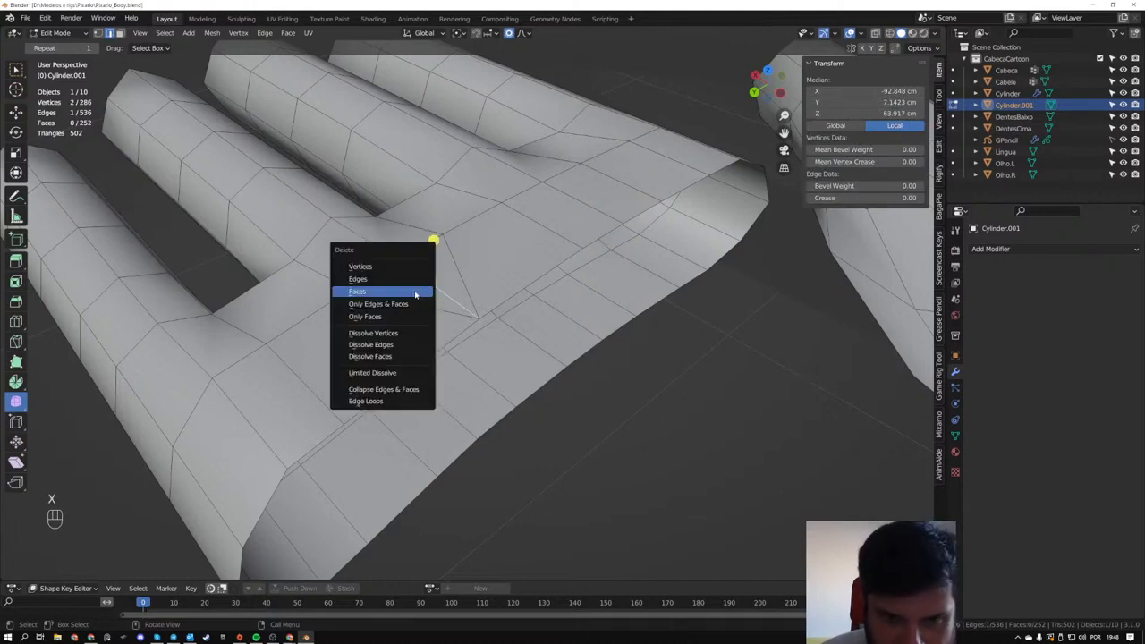
left_click(415, 292)
middle_click_drag(443, 244, 484, 376)
key("ctrl+z")
key("ctrl+x")
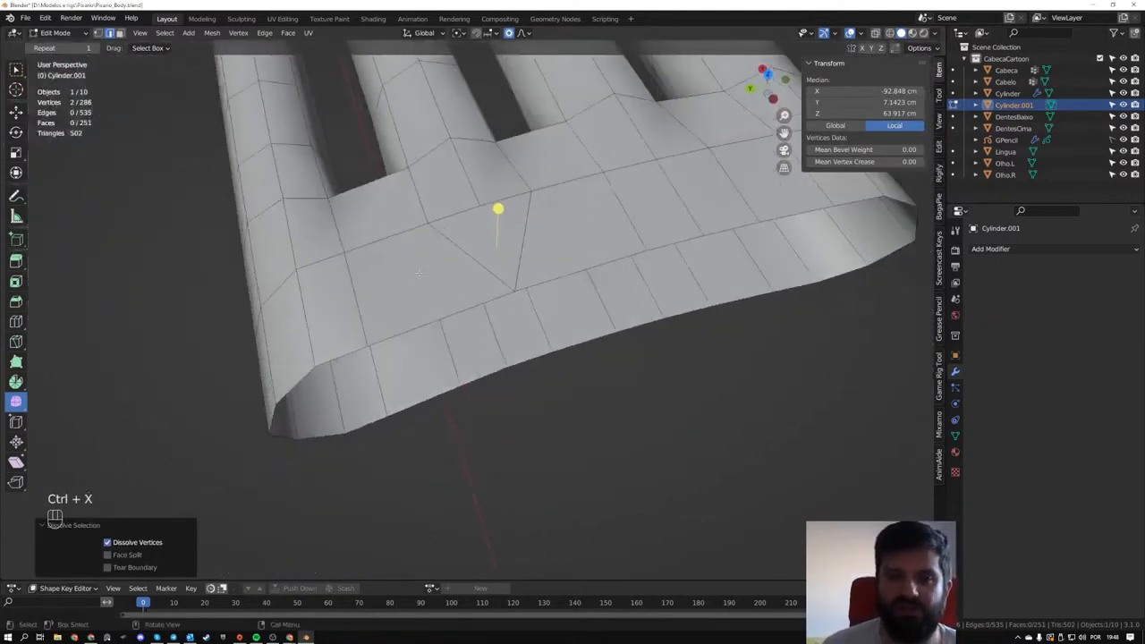
scroll(417, 273, "down", 1)
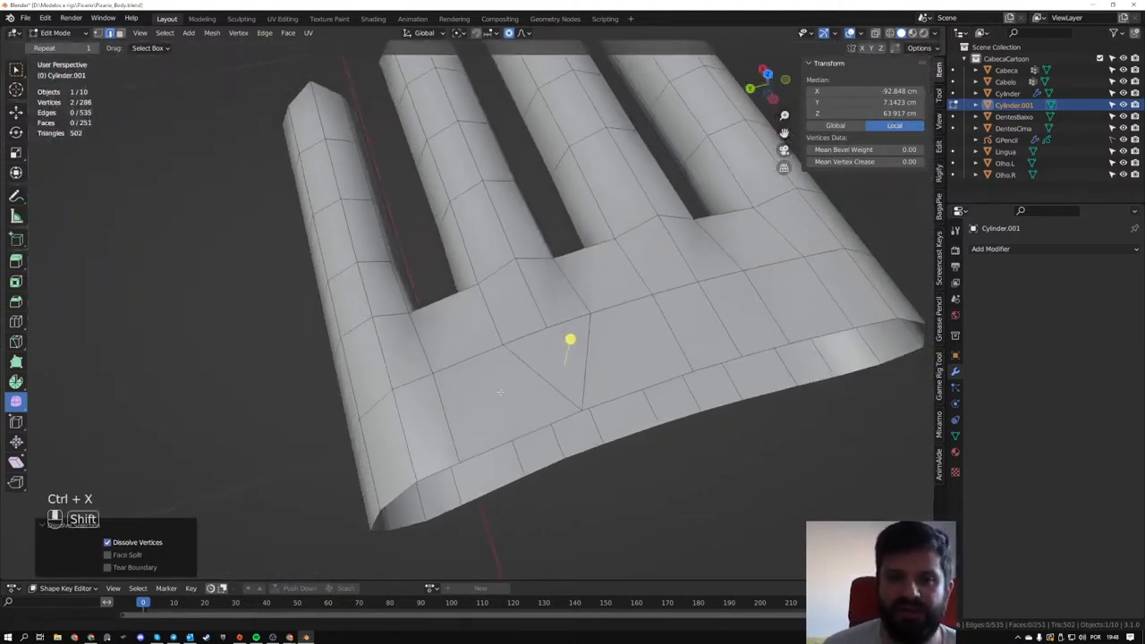
- From the top view, sketch an annotation of a four-sided shape split by a diagonal beside the palm
middle_click_drag(420, 309, 507, 331)
scroll(447, 286, "up", 1)
mouse_move(436, 275)
middle_mouse_down("shift")
mouse_move(441, 332)
mouse_move(432, 259)
middle_mouse_up("shift")
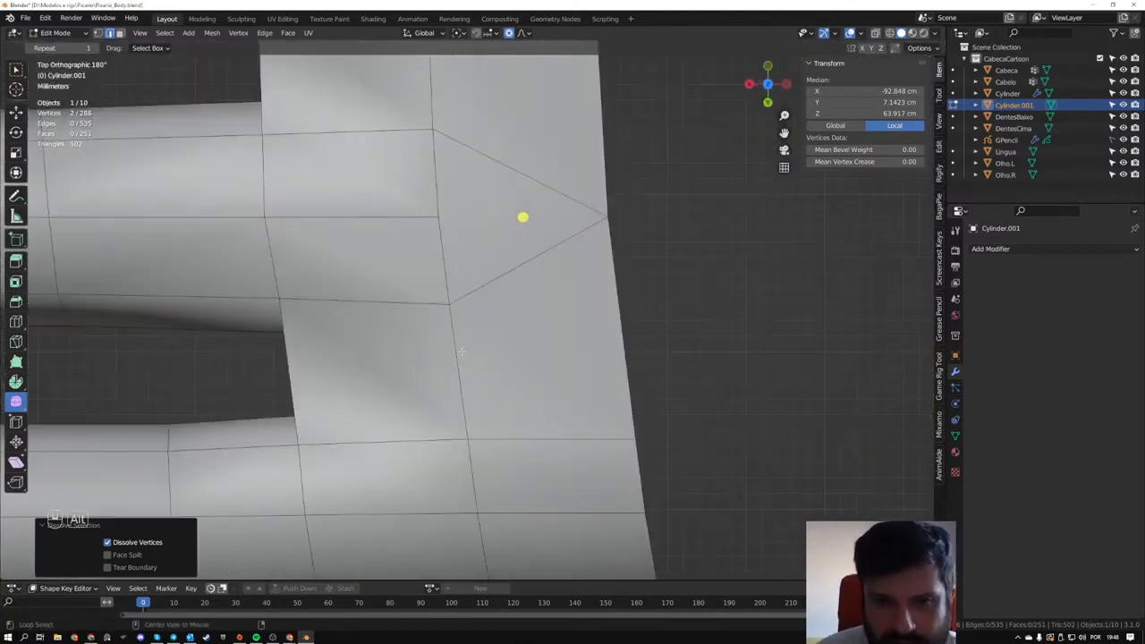
scroll(430, 211, "up", 1)
middle_click_drag(431, 210, 411, 355, "shift")
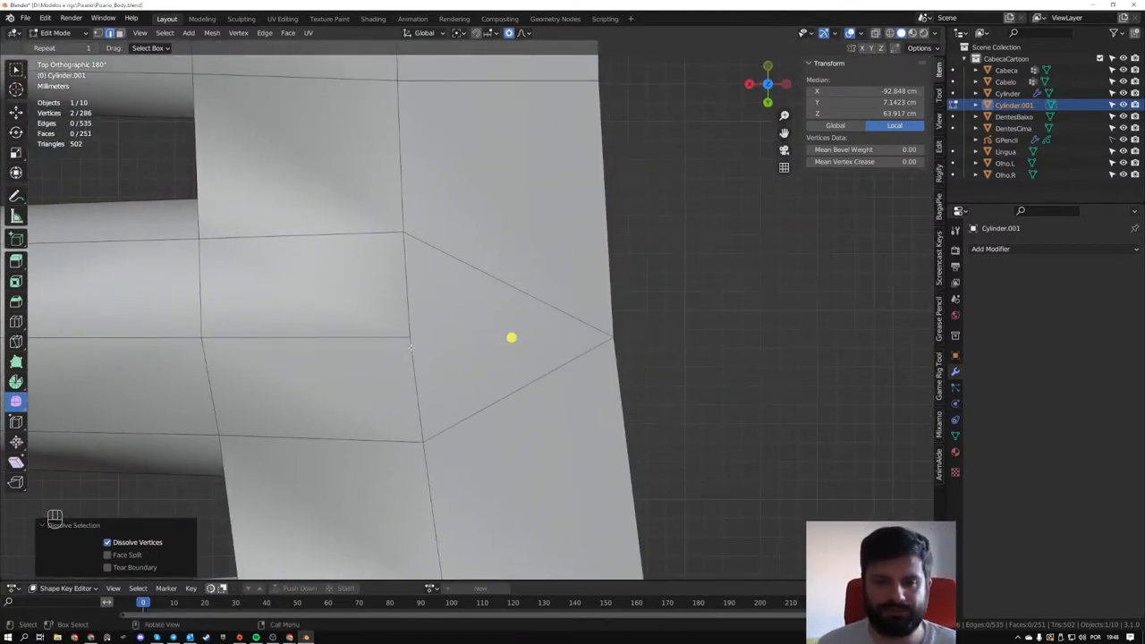
scroll(453, 328, "down", 3)
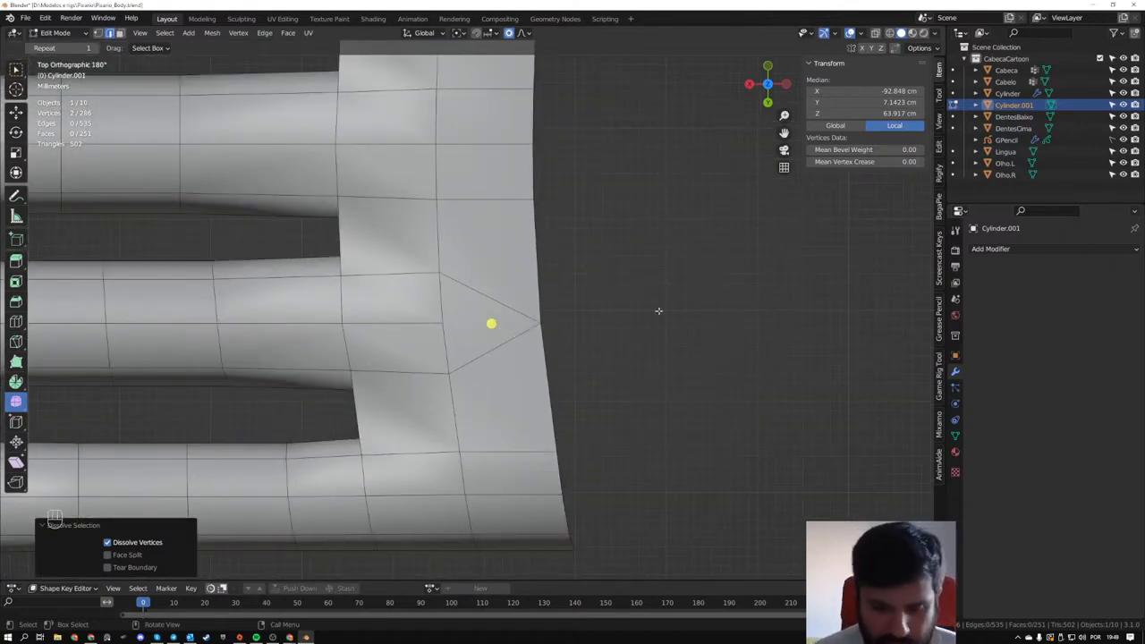
left_click_drag(629, 250, 642, 335)
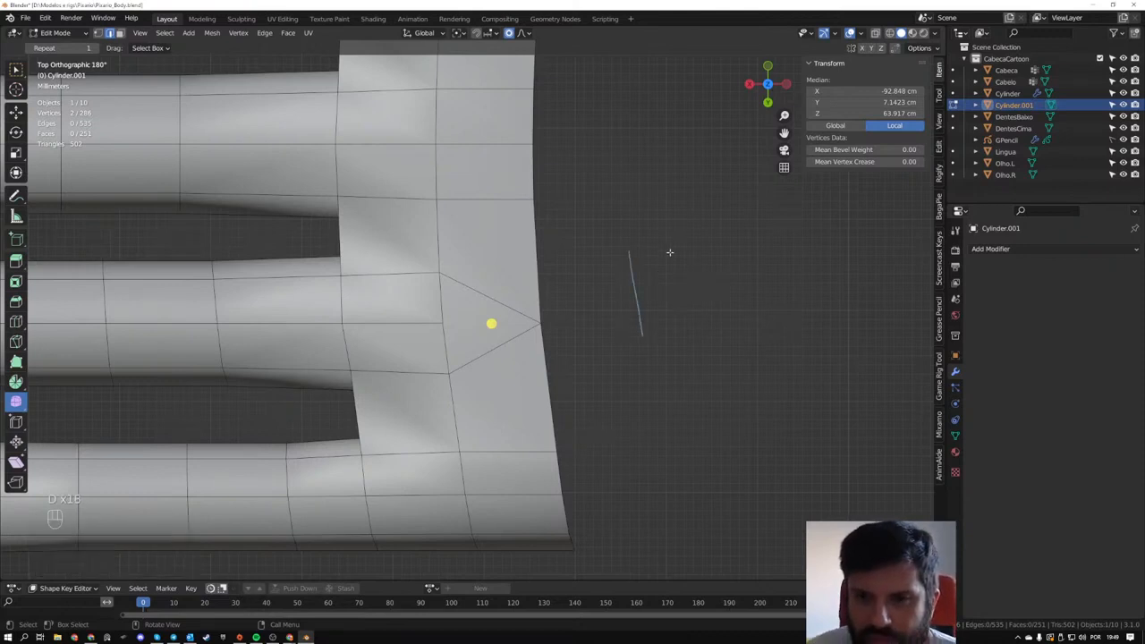
mouse_move(631, 244)
left_mouse_down()
mouse_move(735, 284)
mouse_move(644, 339)
mouse_move(696, 220)
left_mouse_up()
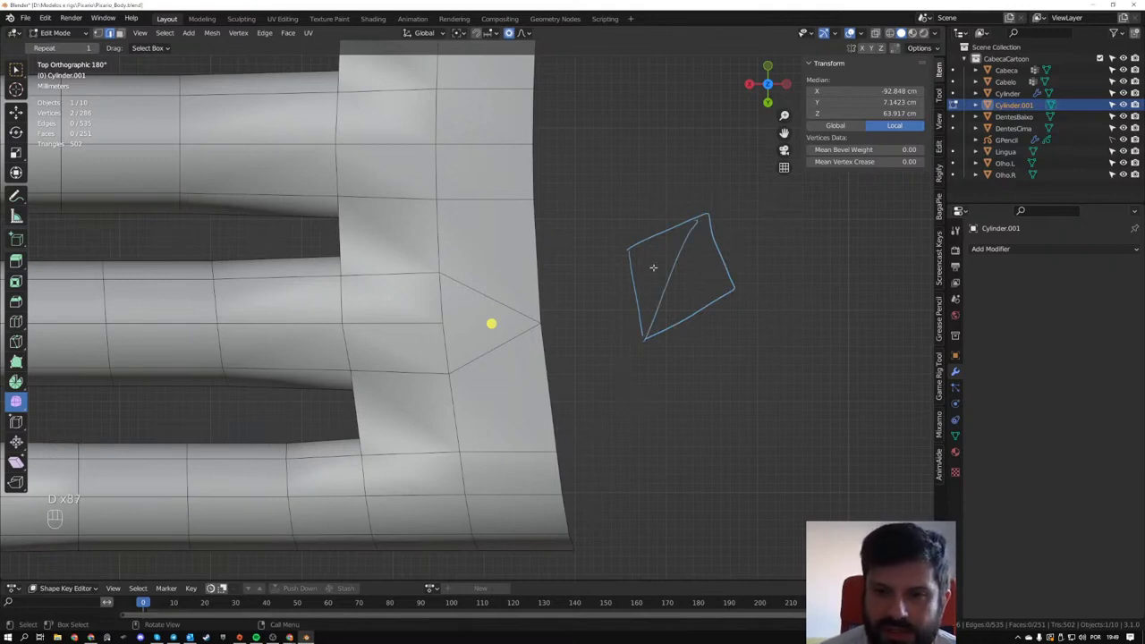
key("ctrl+z")
key("ctrl+z")
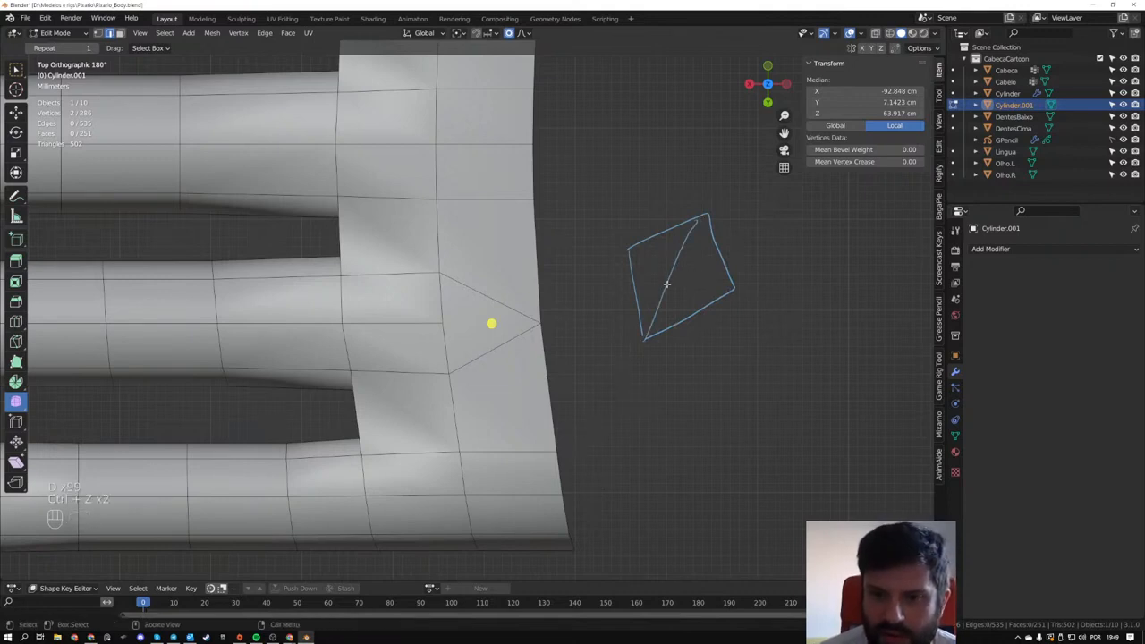
- Retrace the diagonal of the annotated four-sided shape with several extra strokes
left_click_drag(669, 283, 656, 323, "ctrl")
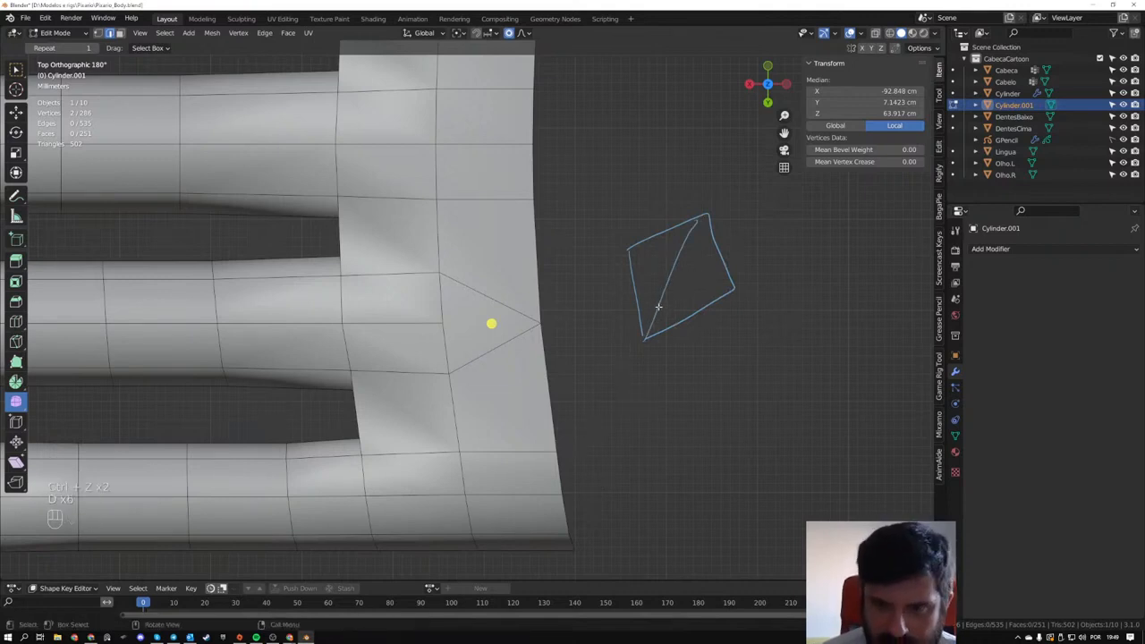
left_click_drag(676, 270, 655, 317, "ctrl")
left_click_drag(669, 276, 651, 318)
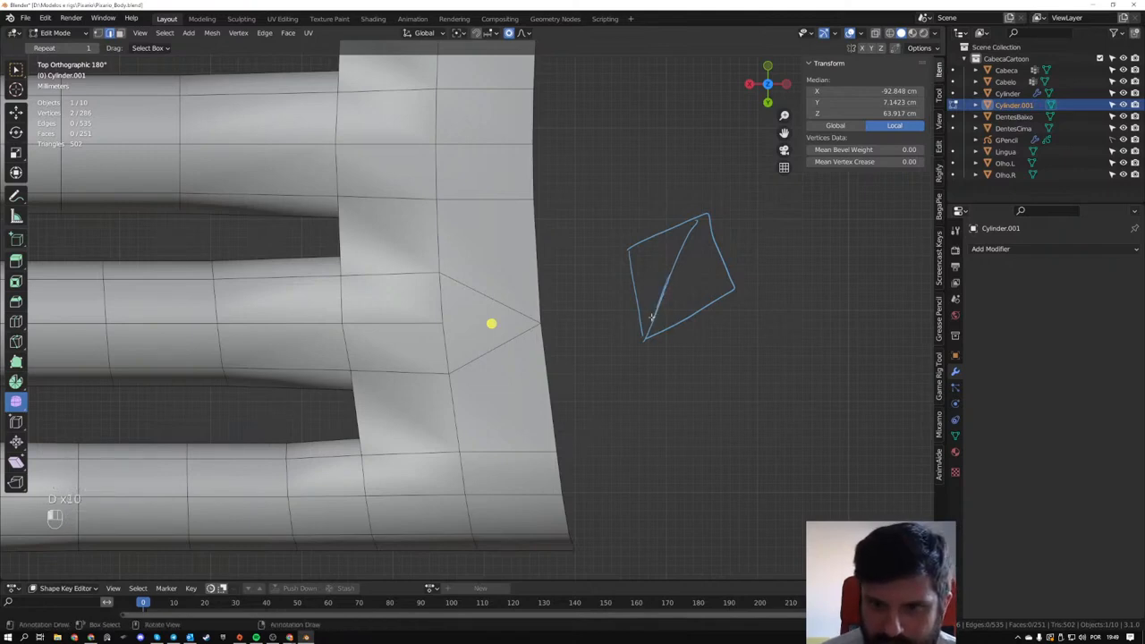
middle_click_drag(656, 304, 646, 306)
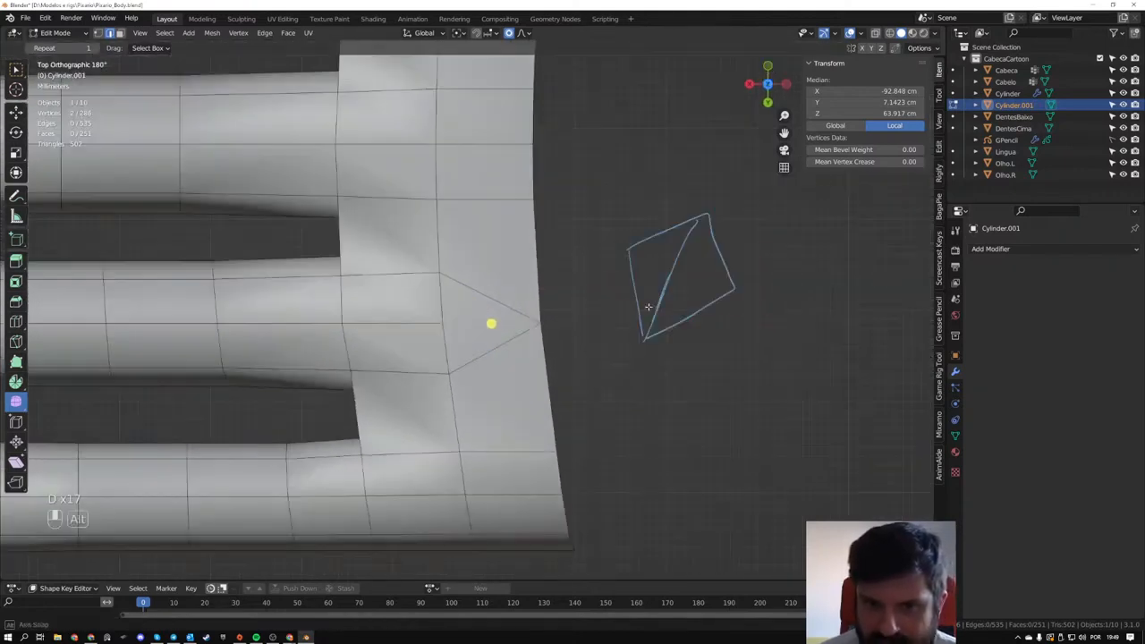
key("ctrl+z")
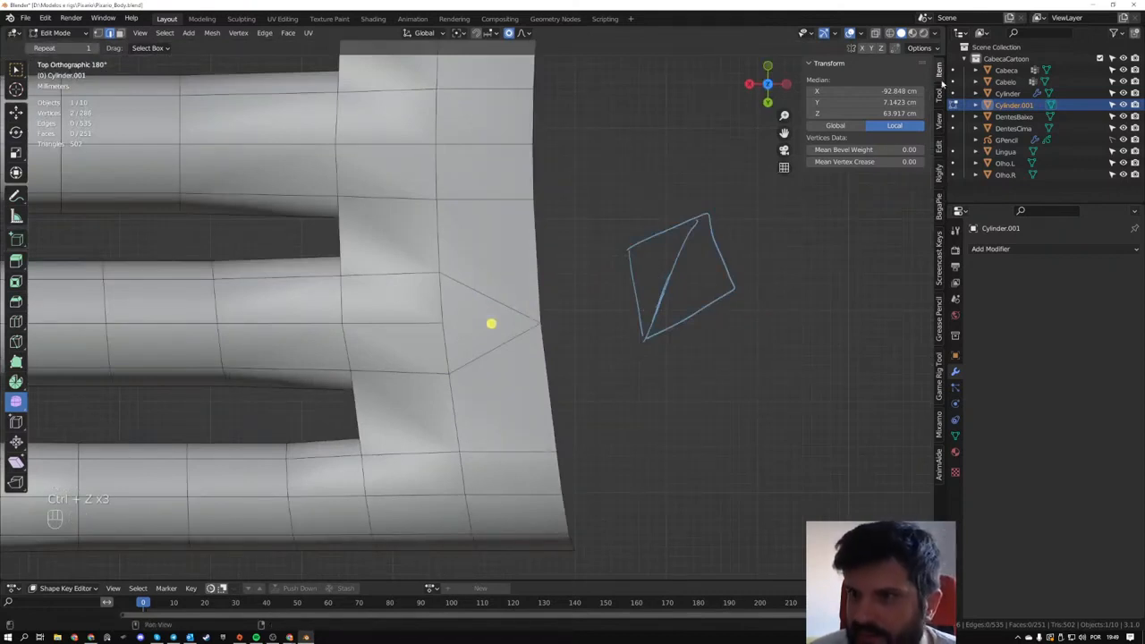
- Remove the Note annotation layer that holds the four-sided sketch
left_click(938, 121)
left_click(905, 373)
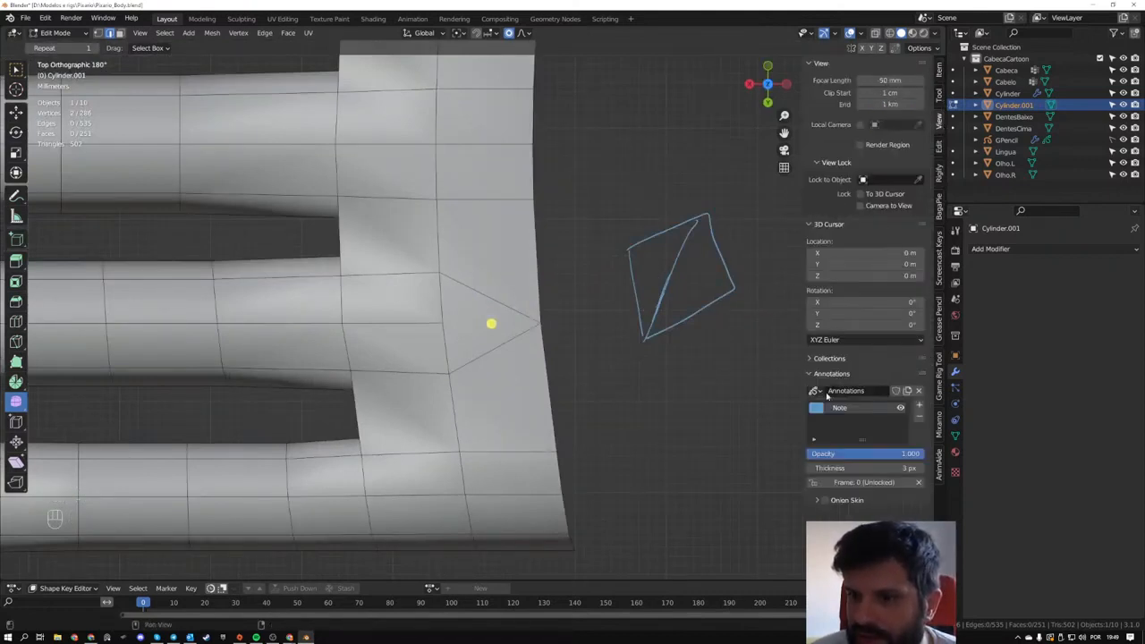
left_click(919, 415)
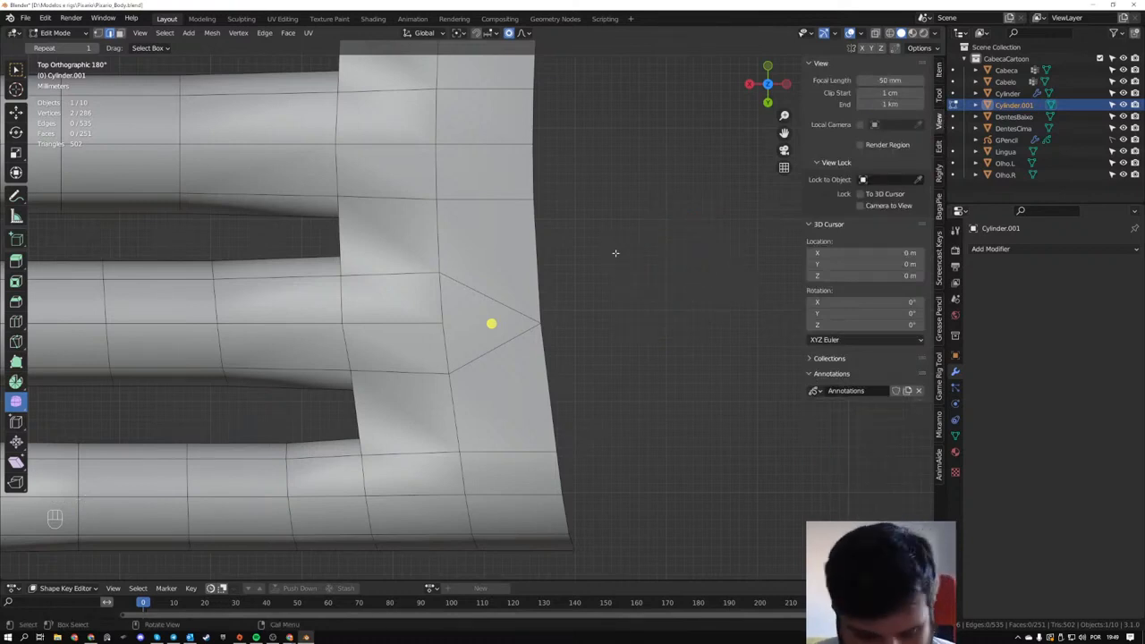
- Sketch annotations of a four-sided diamond and a triangle in the empty space beside the palm
mouse_move(615, 253)
left_mouse_down()
mouse_move(625, 284)
mouse_move(637, 210)
mouse_move(683, 230)
mouse_move(690, 252)
left_mouse_up()
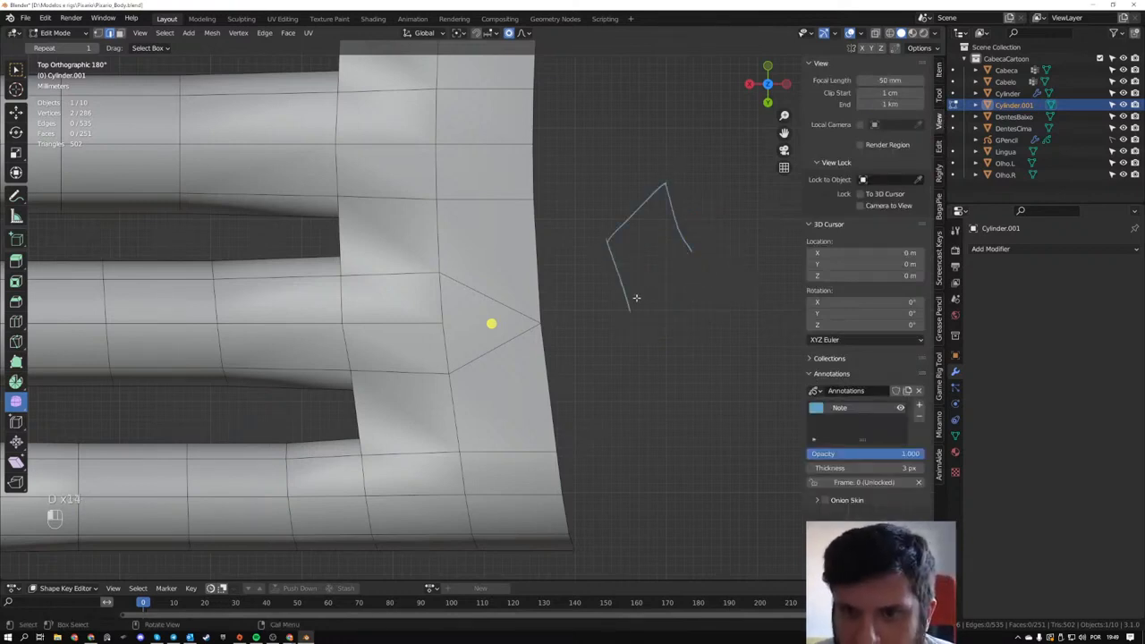
left_click_drag(636, 297, 634, 308)
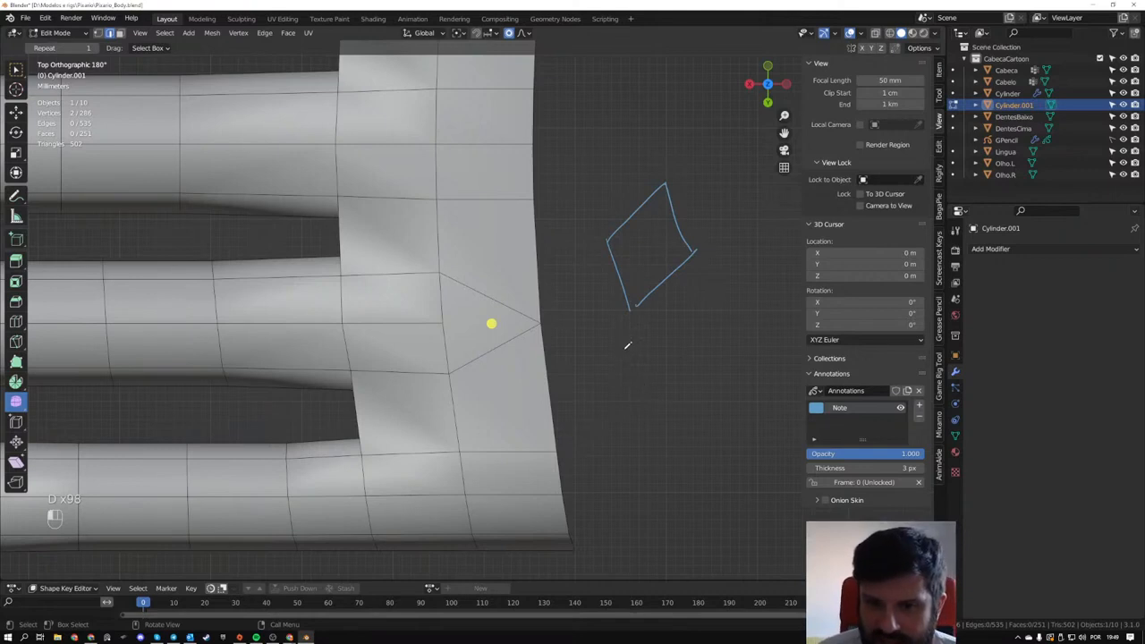
left_click_drag(623, 350, 623, 458)
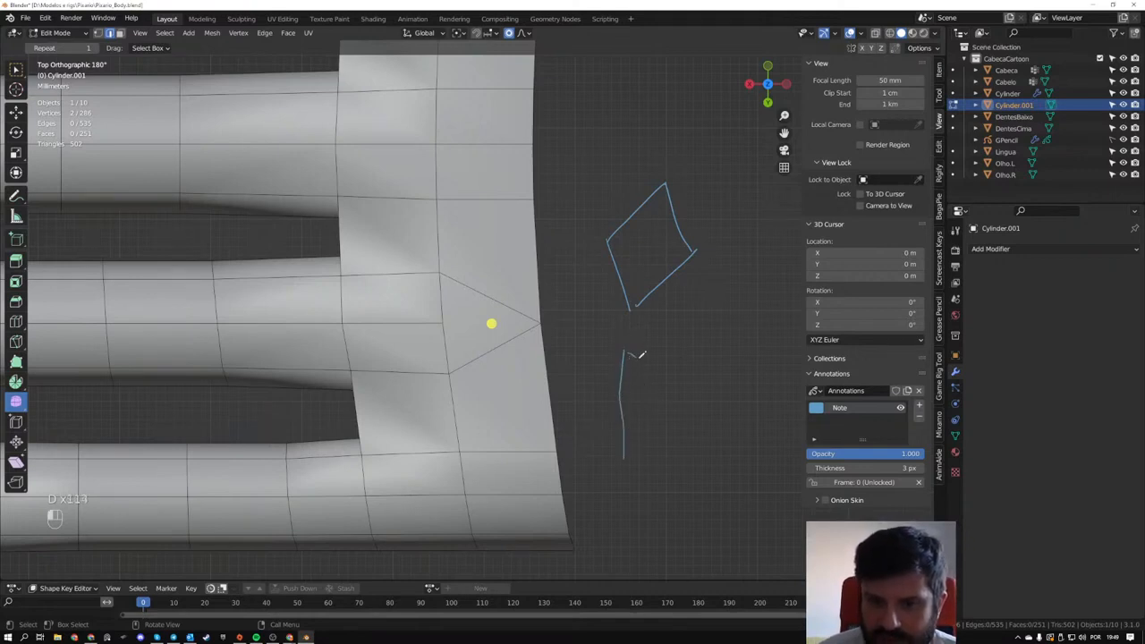
left_click_drag(629, 354, 702, 404)
left_click_drag(624, 457, 704, 403)
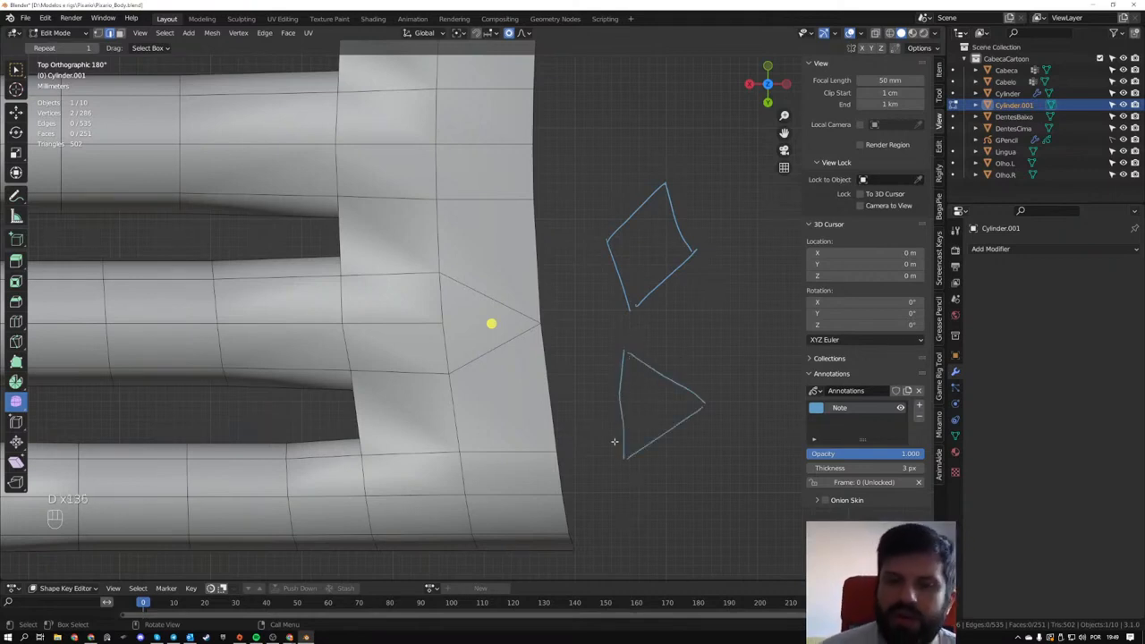
- Circle the annotated triangle's three corners and its base midpoint, and add an arrow pointing inward from the midpoint
left_click_drag(622, 345, 625, 345)
left_click_drag(621, 453, 623, 452)
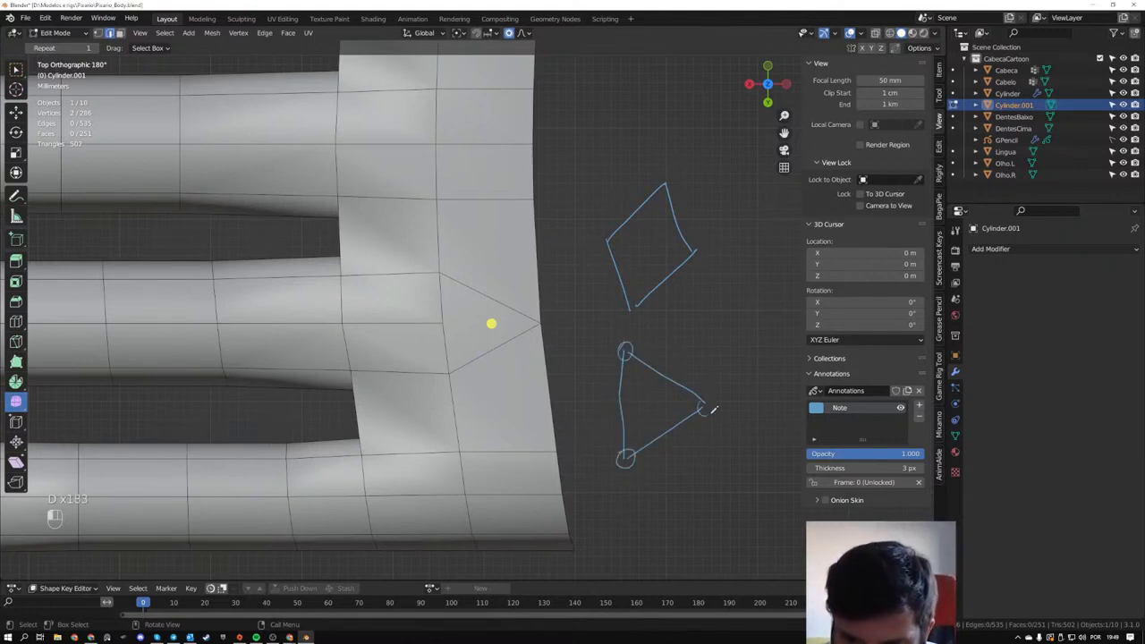
left_click_drag(708, 402, 706, 403)
left_click_drag(615, 396, 617, 394)
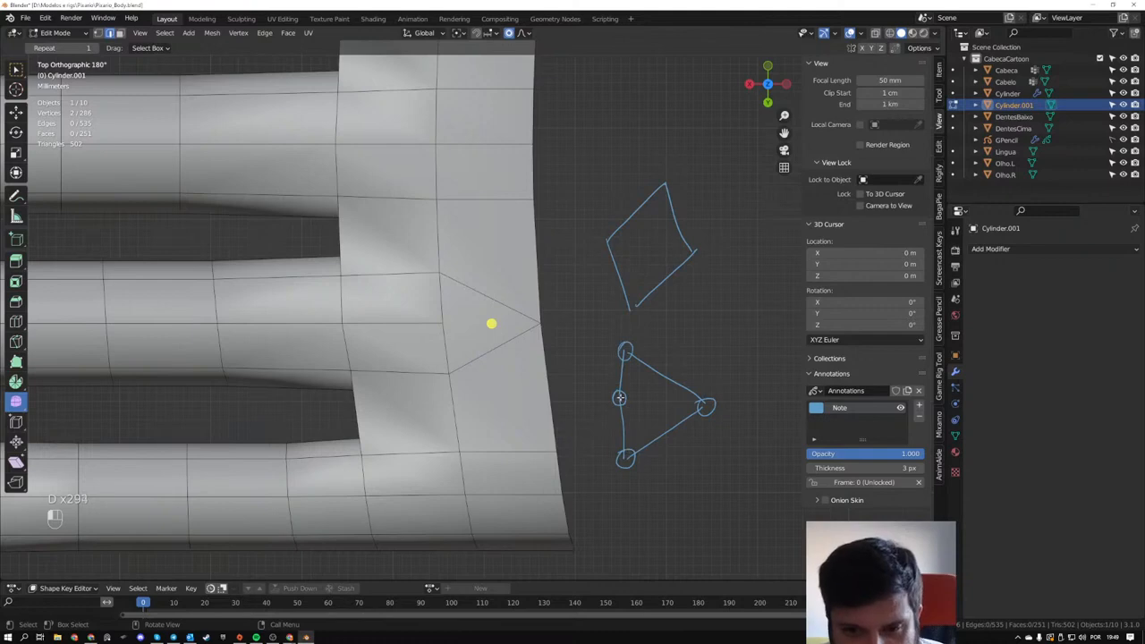
mouse_move(623, 401)
left_mouse_down()
mouse_move(642, 398)
mouse_move(638, 407)
left_mouse_up()
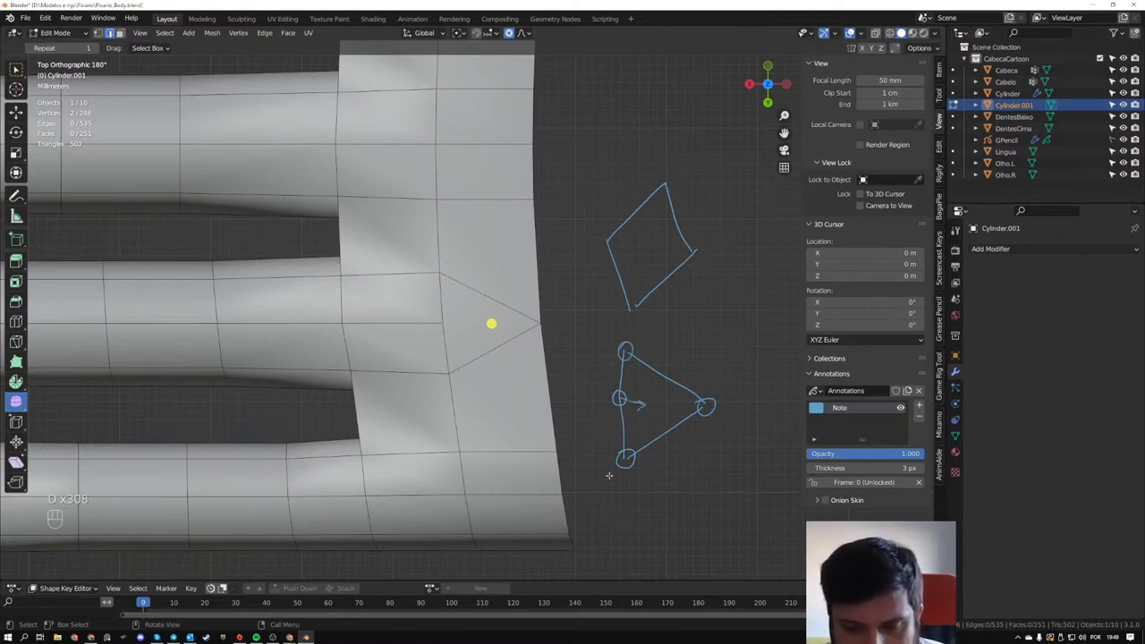
- Sketch a second annotated shape with its base midpoint pushed inward and all four vertices circled
mouse_move(679, 407)
middle_mouse_down("shift")
mouse_move(532, 260)
mouse_move(537, 306)
middle_mouse_up("shift")
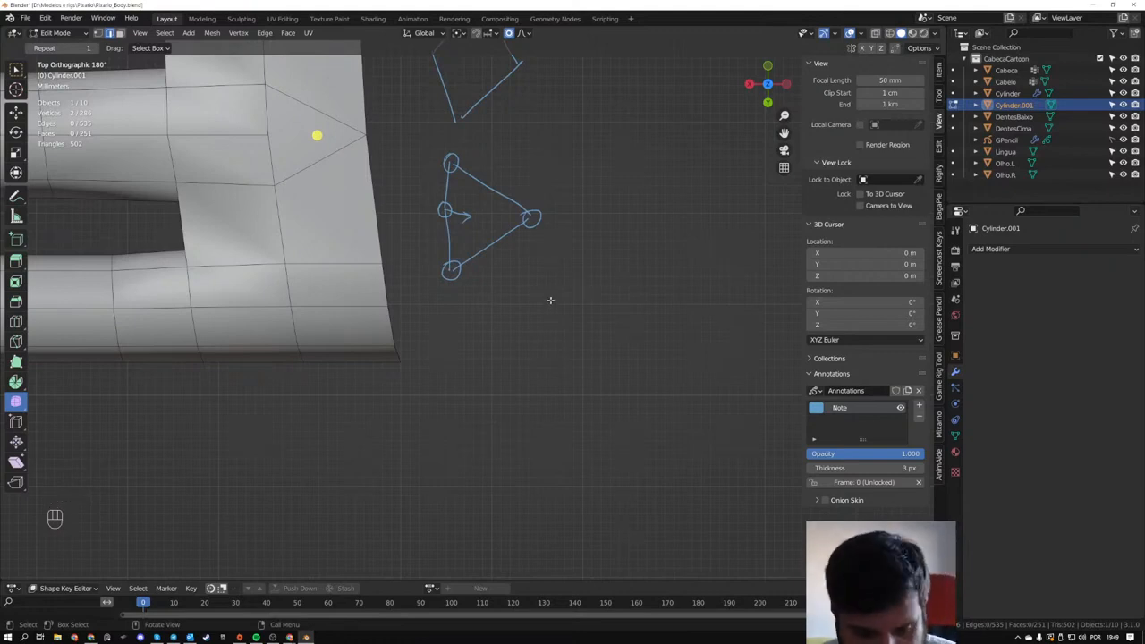
key("d")
mouse_move(556, 293)
left_mouse_down()
mouse_move(558, 319)
mouse_move(623, 360)
mouse_move(567, 424)
mouse_move(579, 356)
mouse_move(568, 424)
left_mouse_up()
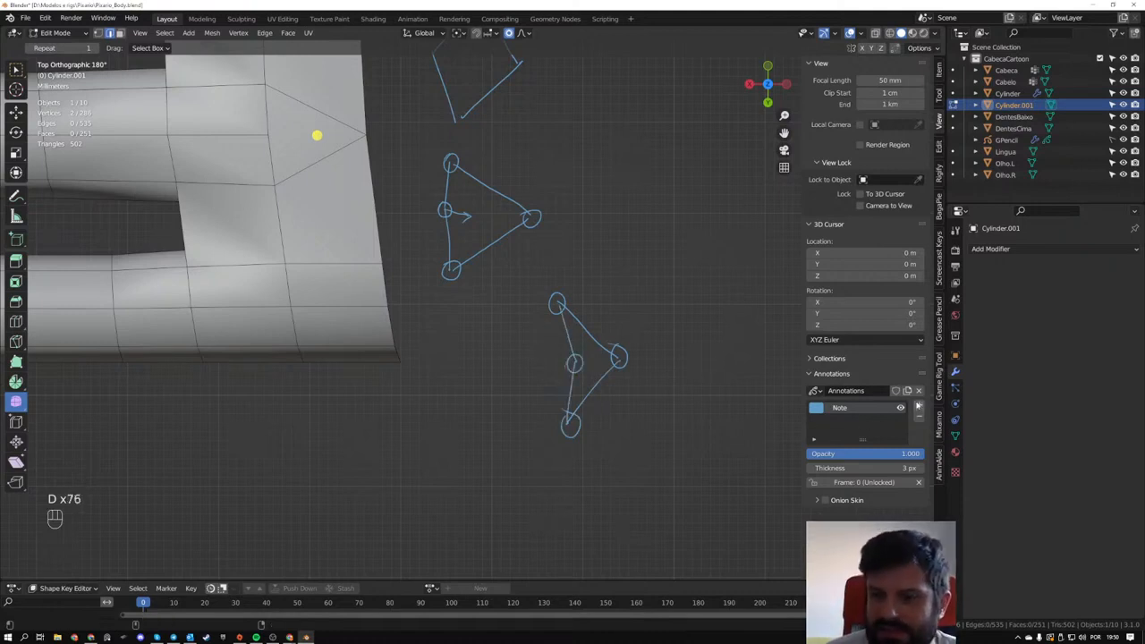
- Add a second annotation layer and set its colour to red
left_click(918, 405)
left_click(815, 412)
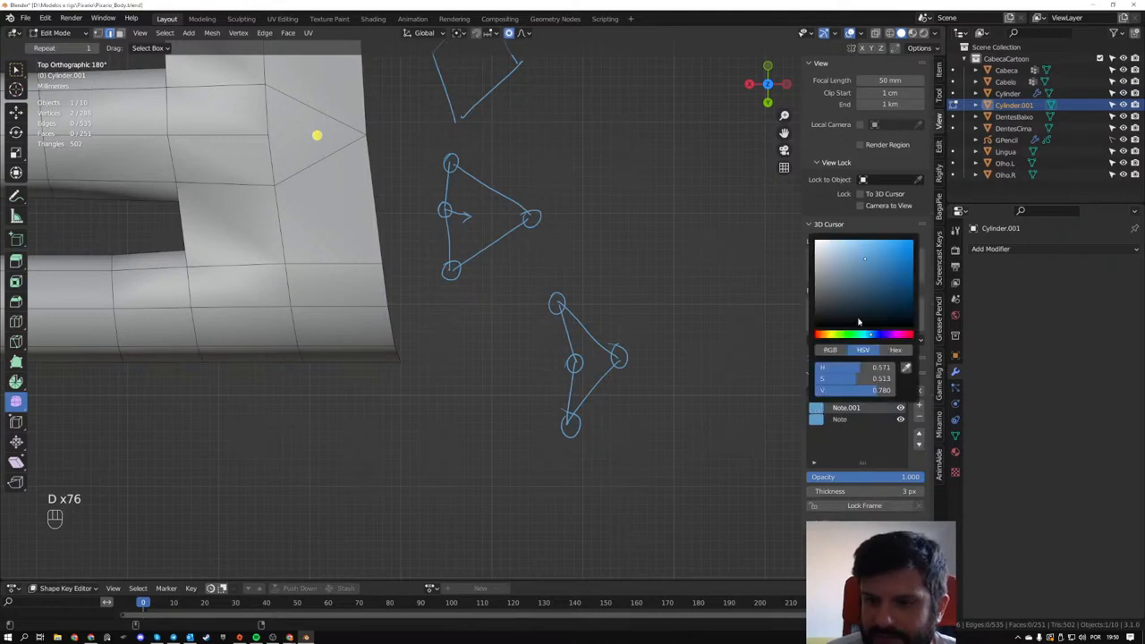
left_click(901, 336)
left_click_drag(901, 335, 911, 335)
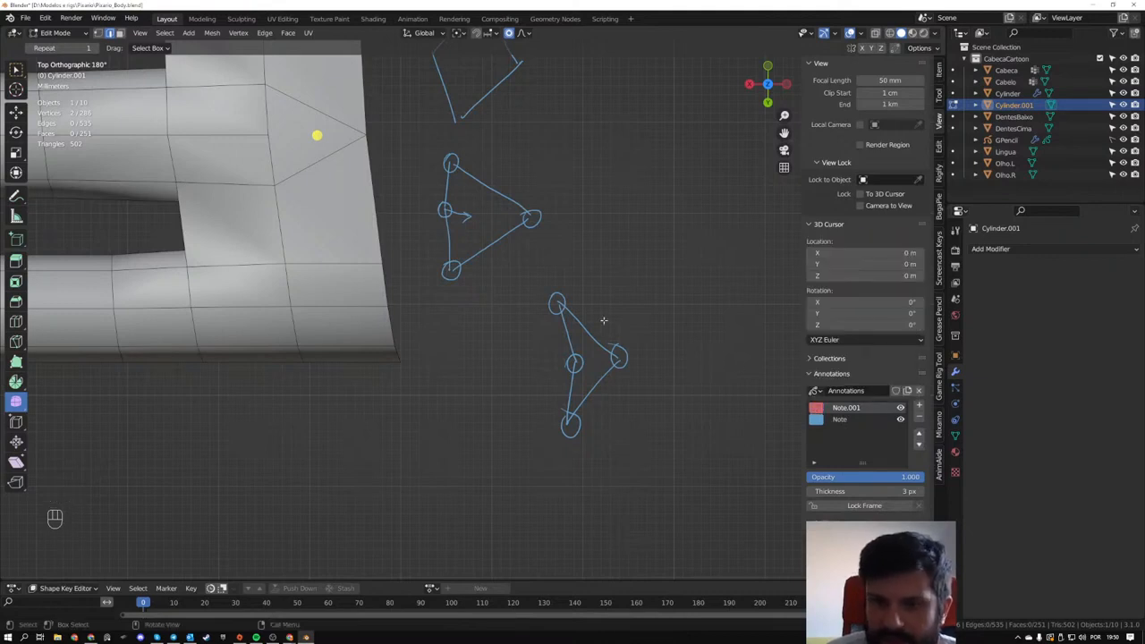
- Draw red dashed triangle edges over the second shape and hatch the gap beside its inward vertex
key("d")
mouse_move(569, 420)
left_mouse_down()
mouse_move(553, 300)
mouse_move(615, 356)
mouse_move(586, 399)
left_mouse_up()
left_click_drag(582, 405, 573, 414)
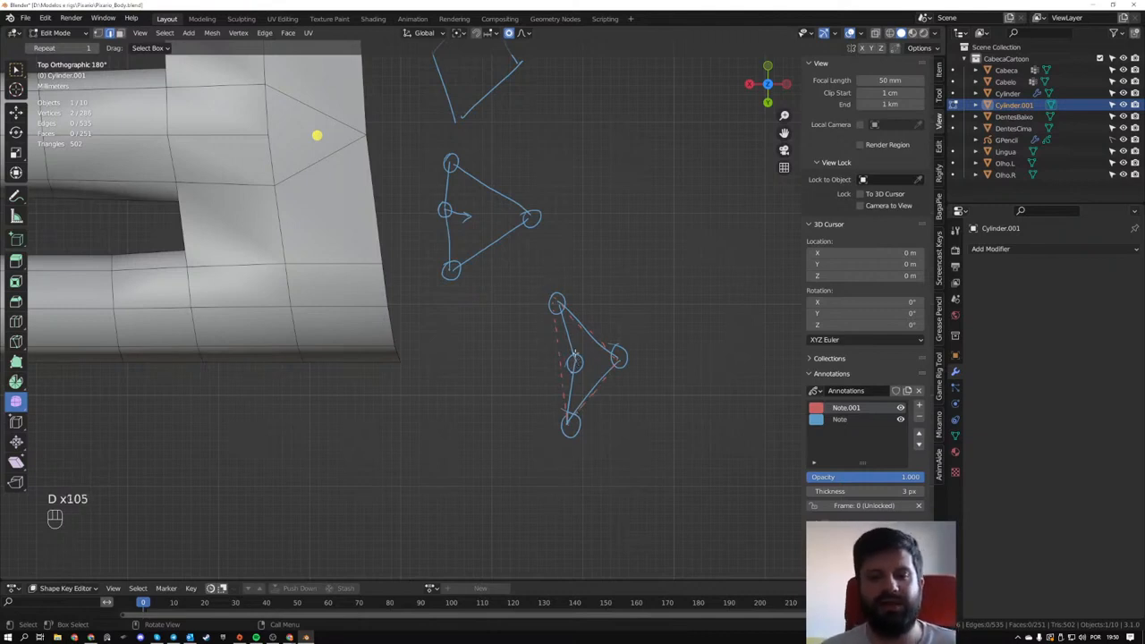
left_click_drag(561, 314, 565, 405)
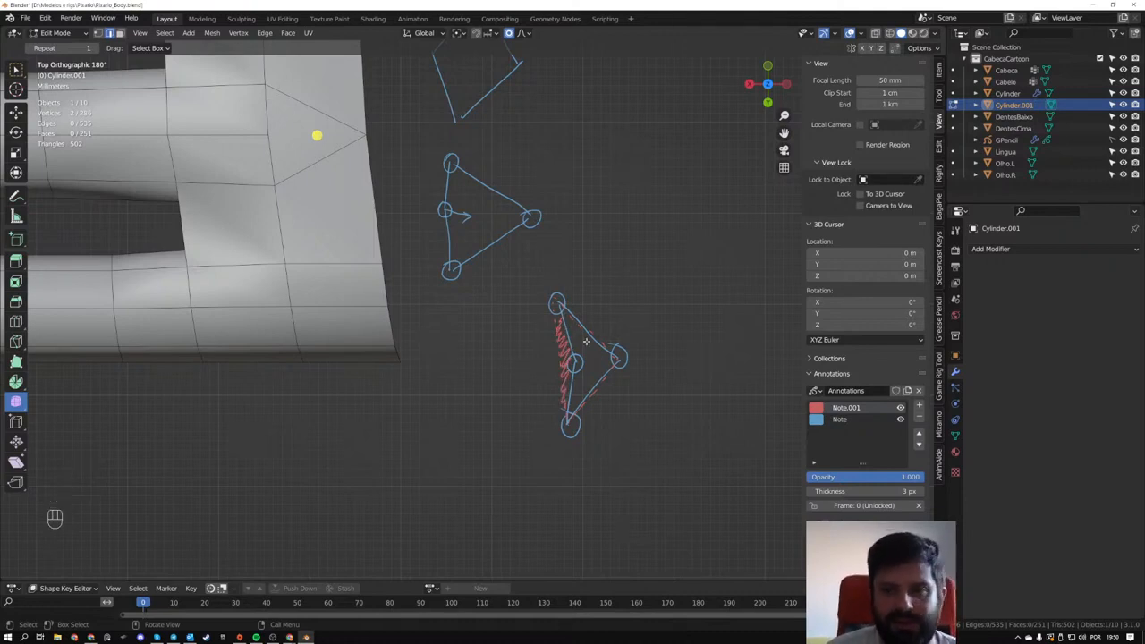
- Remove both annotation layers holding the blue and red sketches
middle_click_drag(379, 238, 491, 334, "shift")
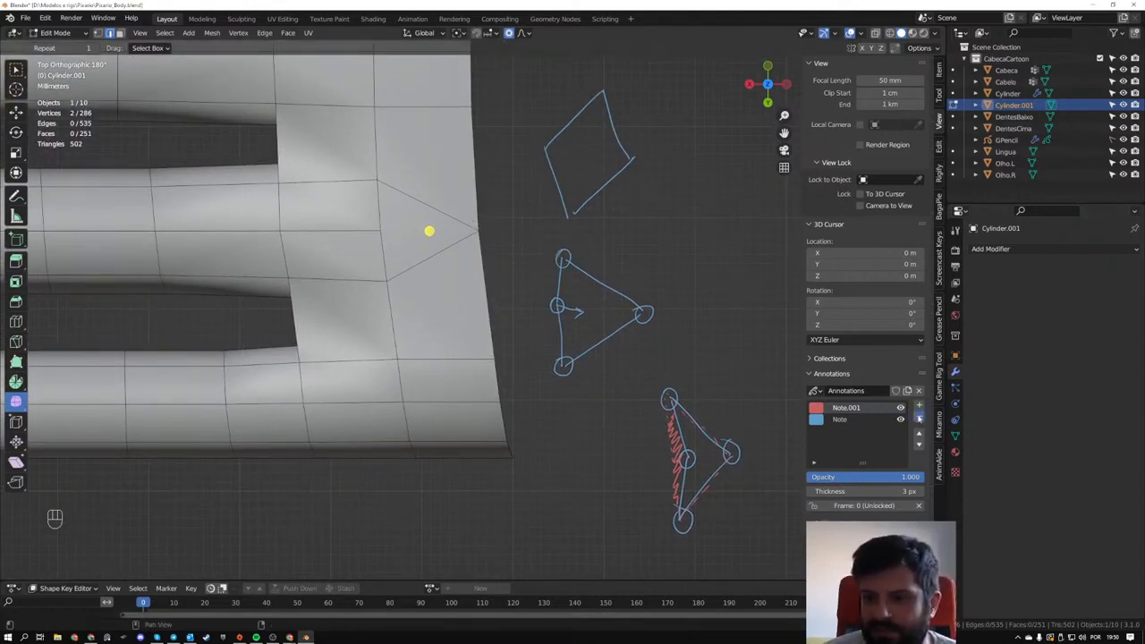
left_click(918, 417)
left_click(918, 416)
- Move the vertex at the middle of the palm triangle's base 1.4729 mm along X toward the fingers, with proportional size 0.005
middle_click_drag(476, 308, 498, 399, "shift")
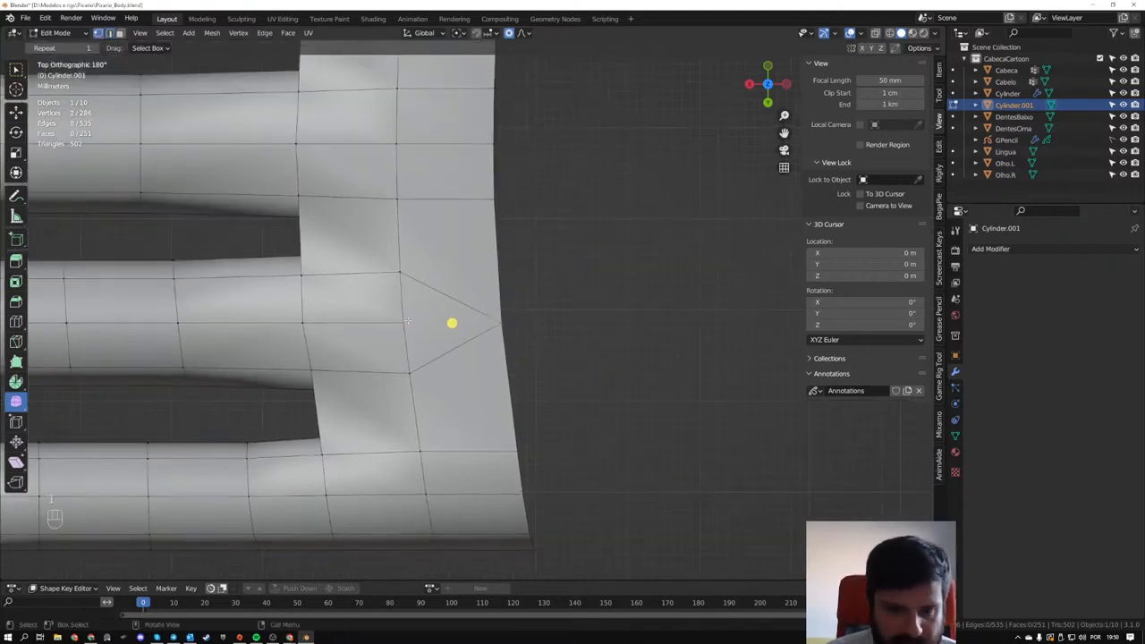
key("g")
key("x")
scroll(426, 322, "up", 6)
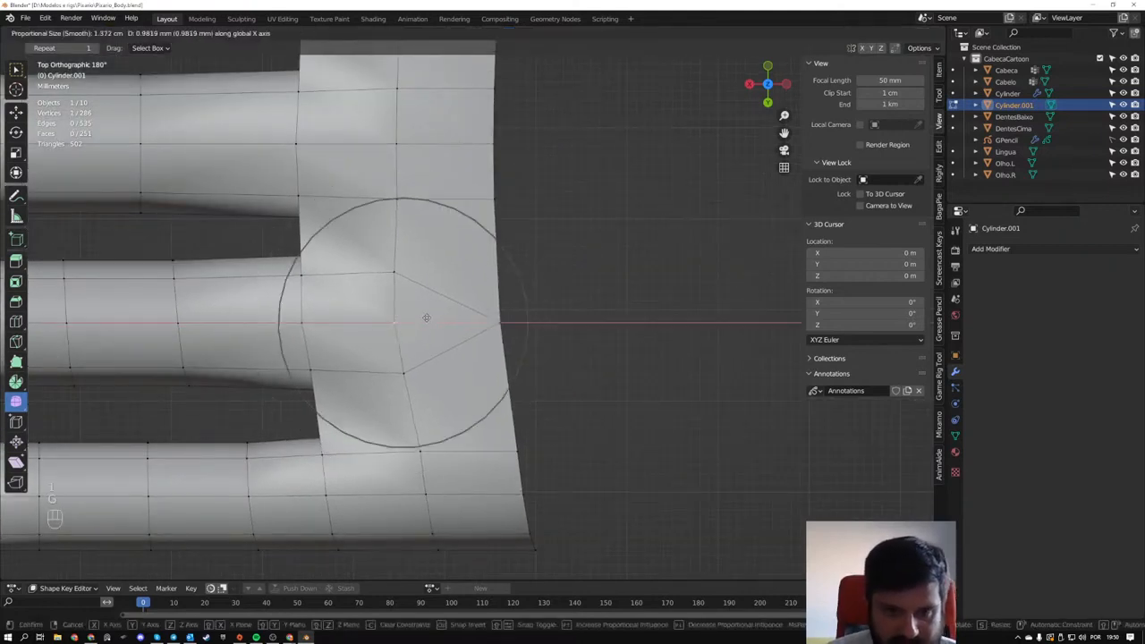
left_click(384, 324)
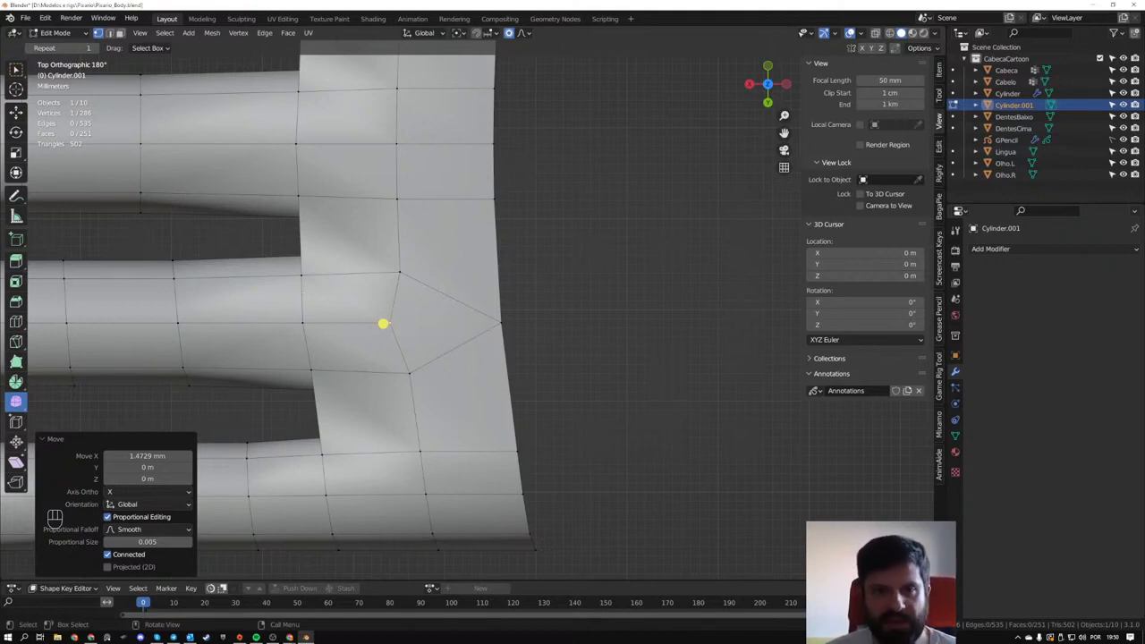
middle_click_drag(317, 269, 388, 522)
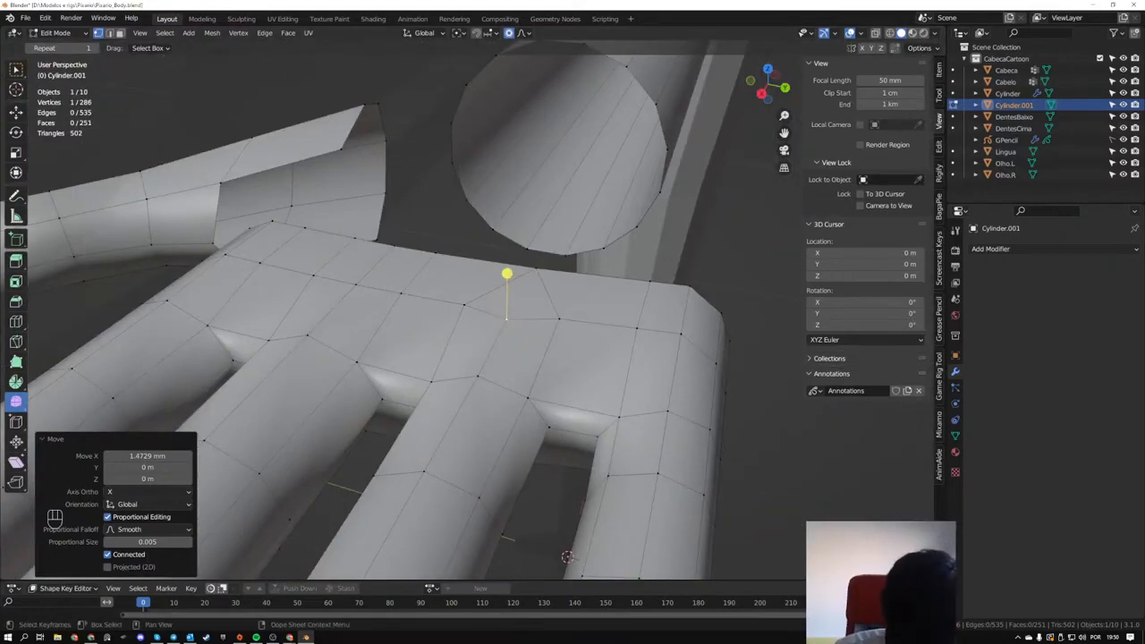
- Switch to the live chat window in Chrome, review the viewers' messages and the question about the drawing tool, and minimise it
left_click(289, 637)
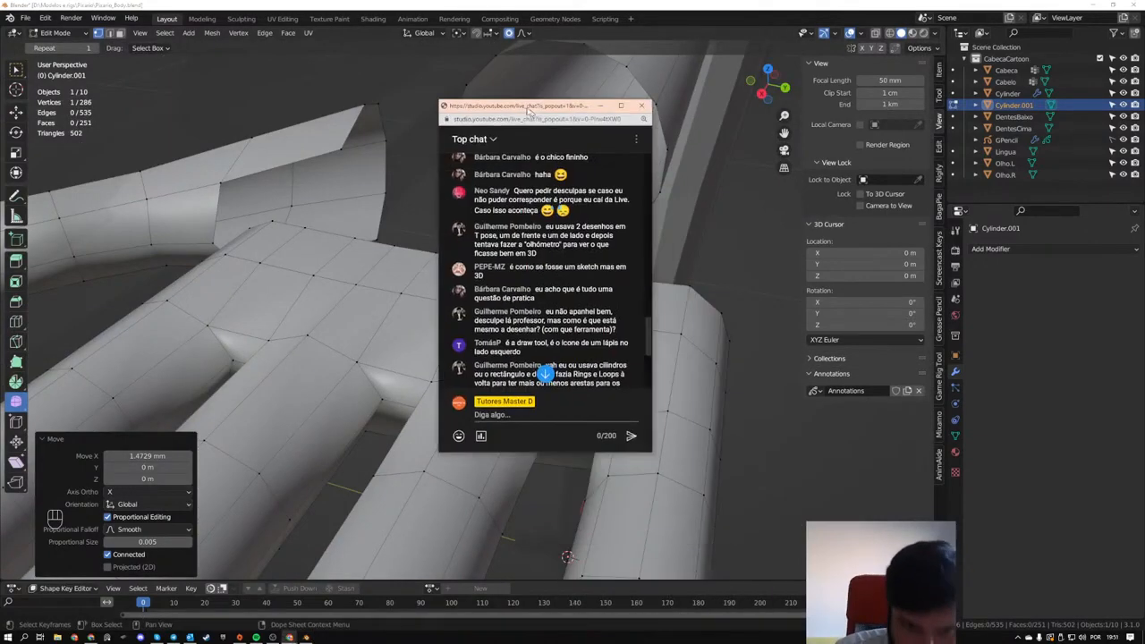
left_click_drag(531, 106, 508, 117)
scroll(580, 244, "up", 2)
left_click_drag(630, 285, 722, 288)
scroll(637, 254, "up", 5)
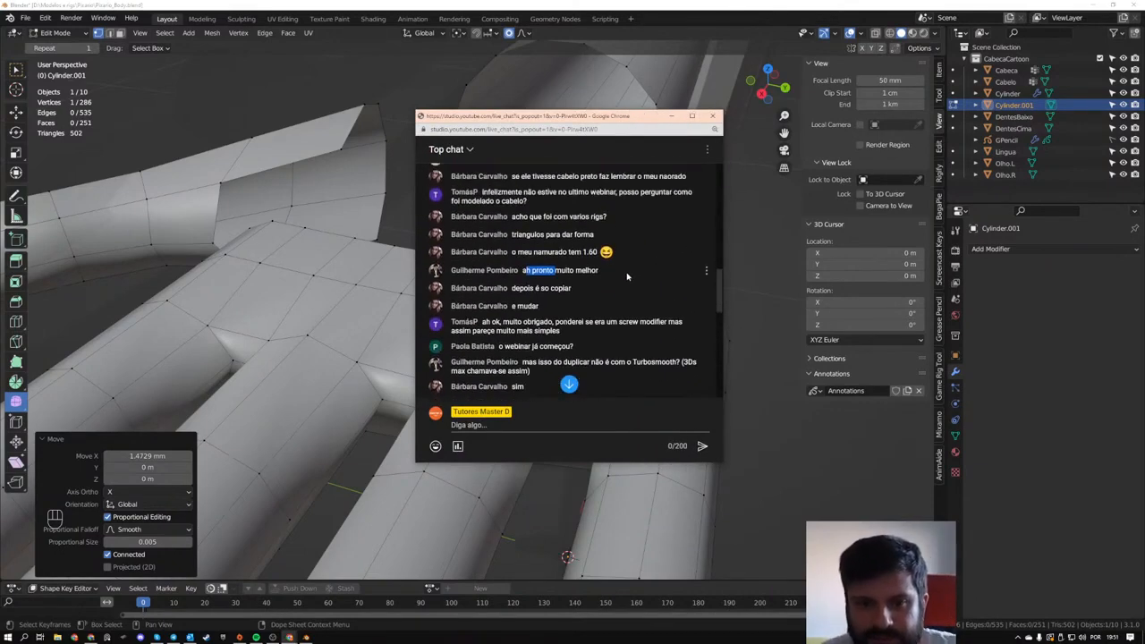
scroll(626, 277, "down", 4)
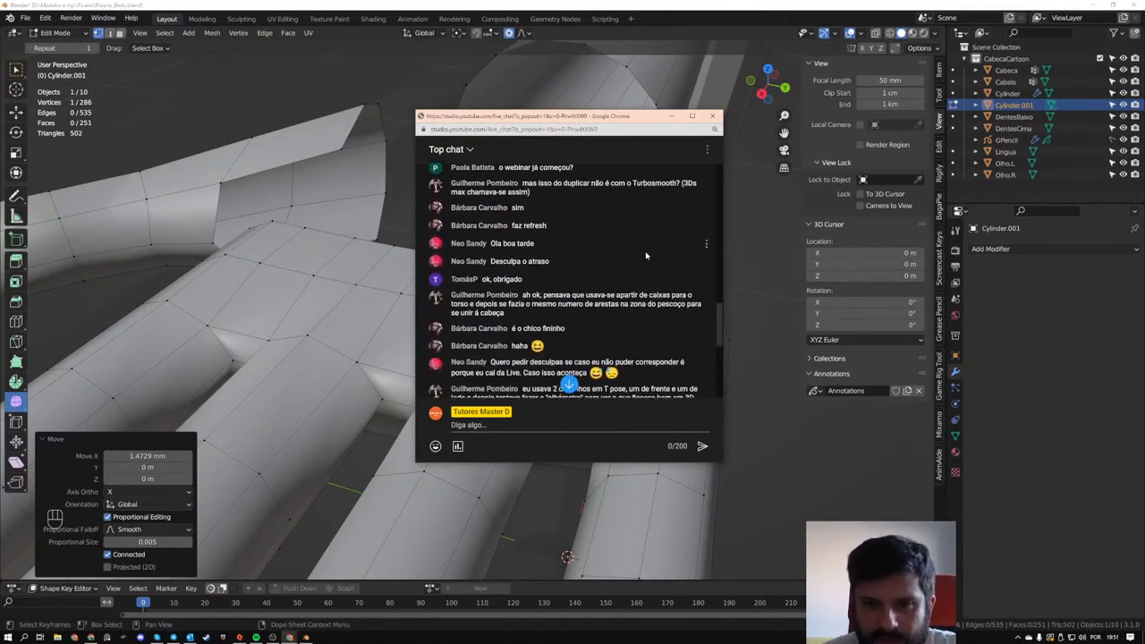
scroll(645, 256, "down", 4)
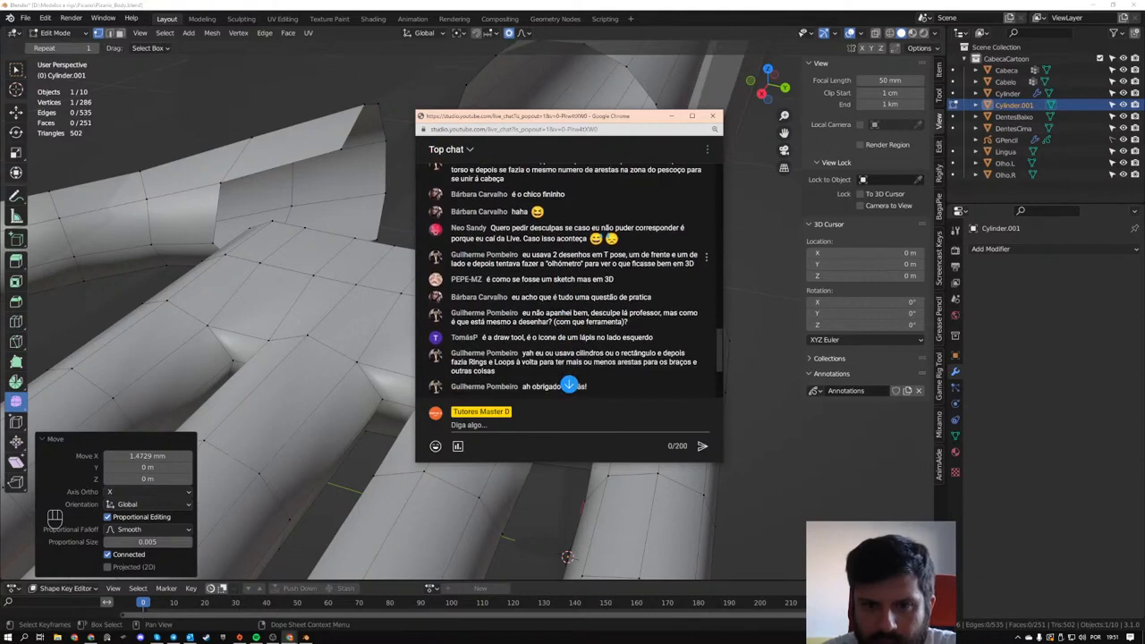
scroll(569, 385, "down", 2)
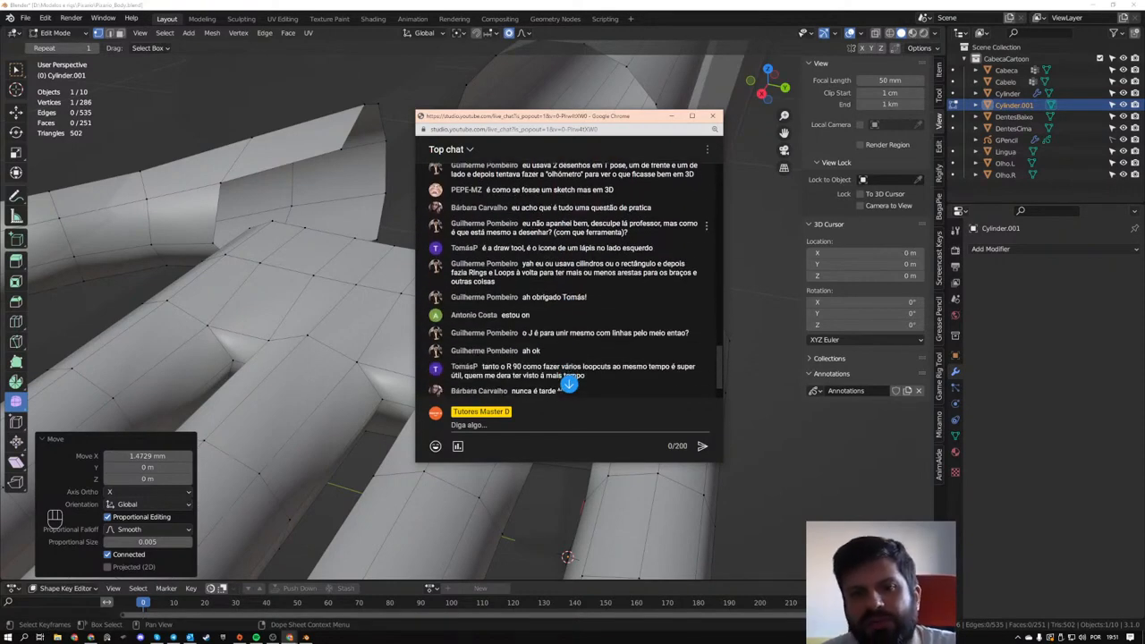
left_click_drag(523, 223, 630, 238)
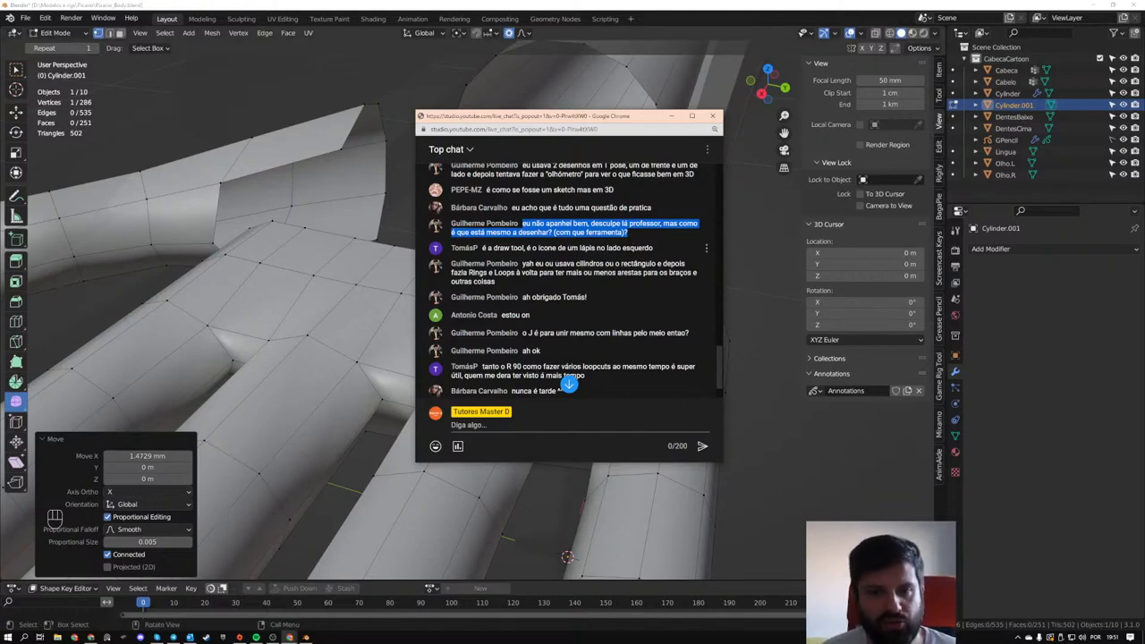
double_click(465, 248)
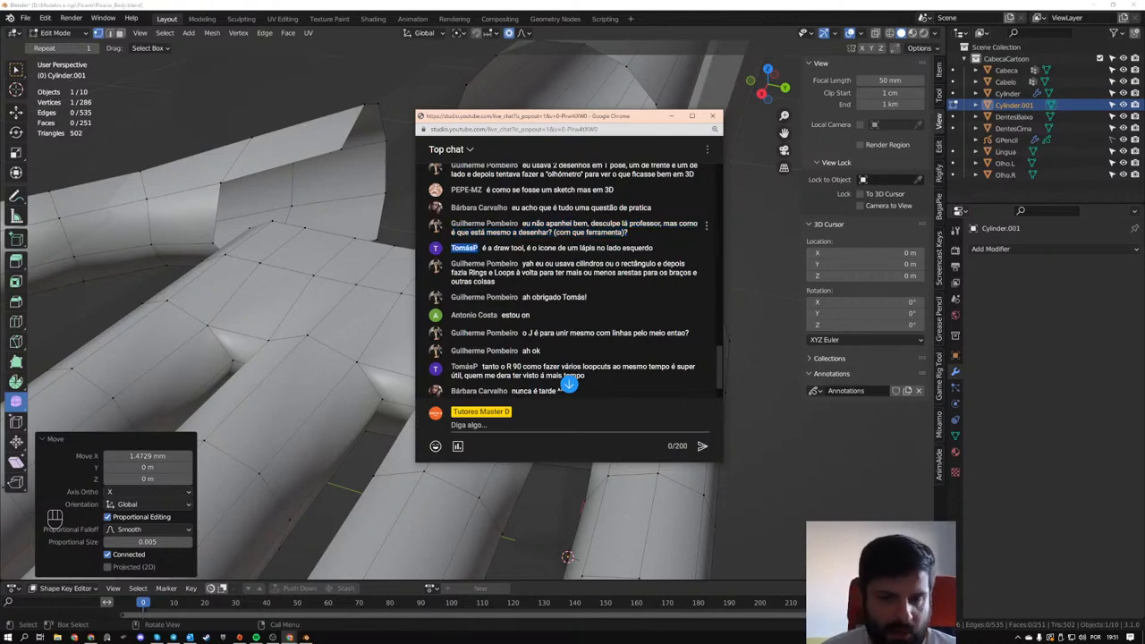
left_click(672, 116)
- Show the available new-file templates, such as 2D Animation
middle_click_drag(429, 298, 502, 297)
scroll(502, 297, "down", 5)
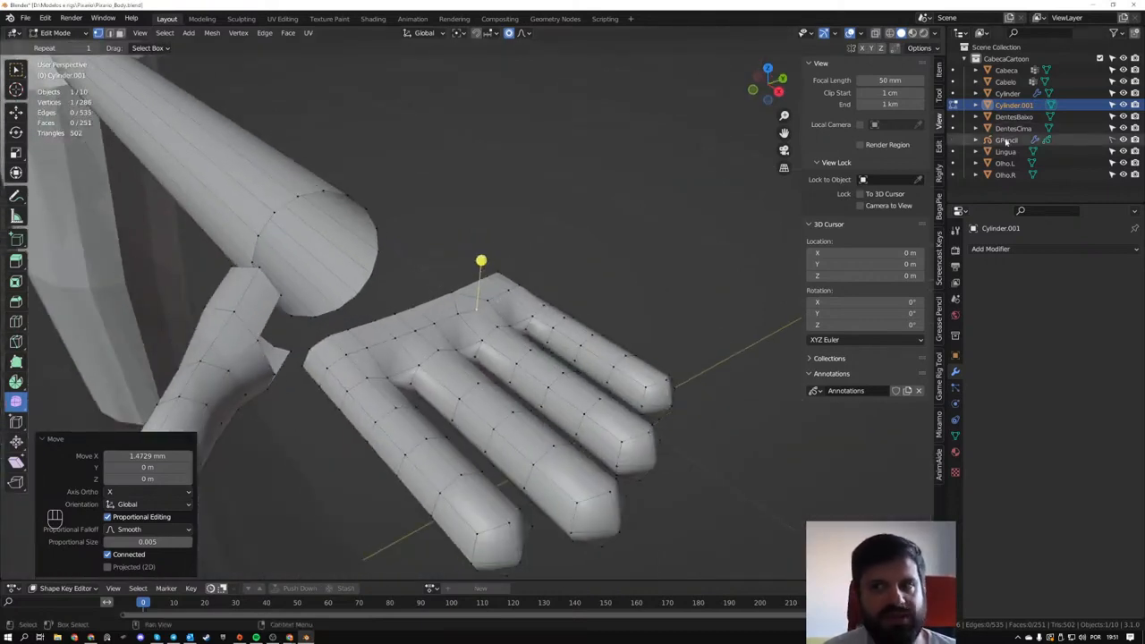
left_click(27, 18)
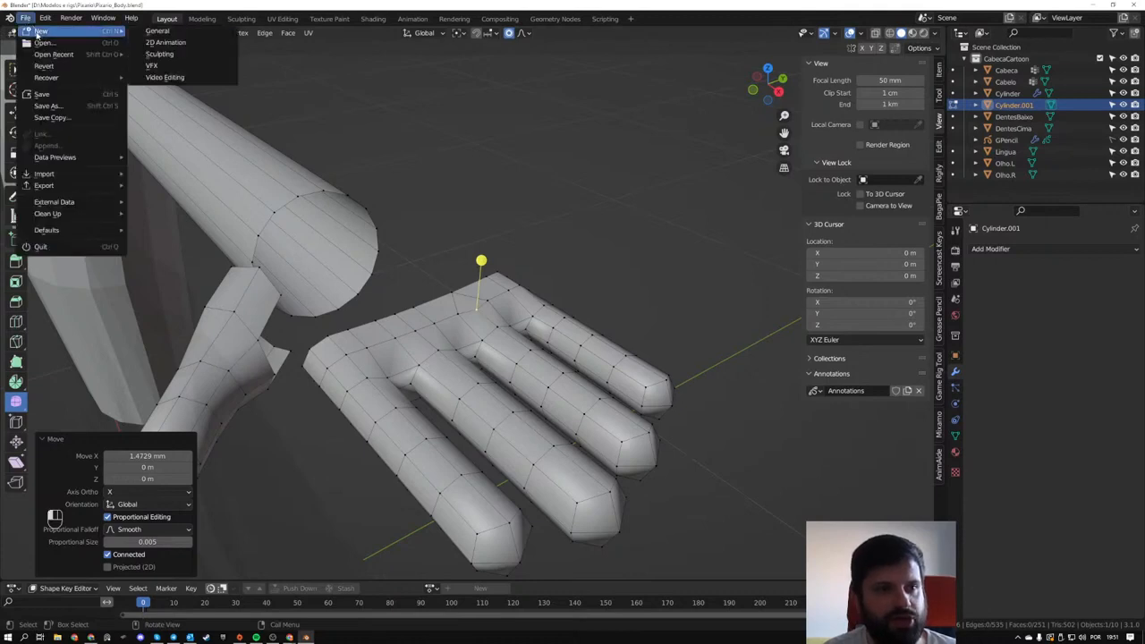
mouse_move(41, 30)
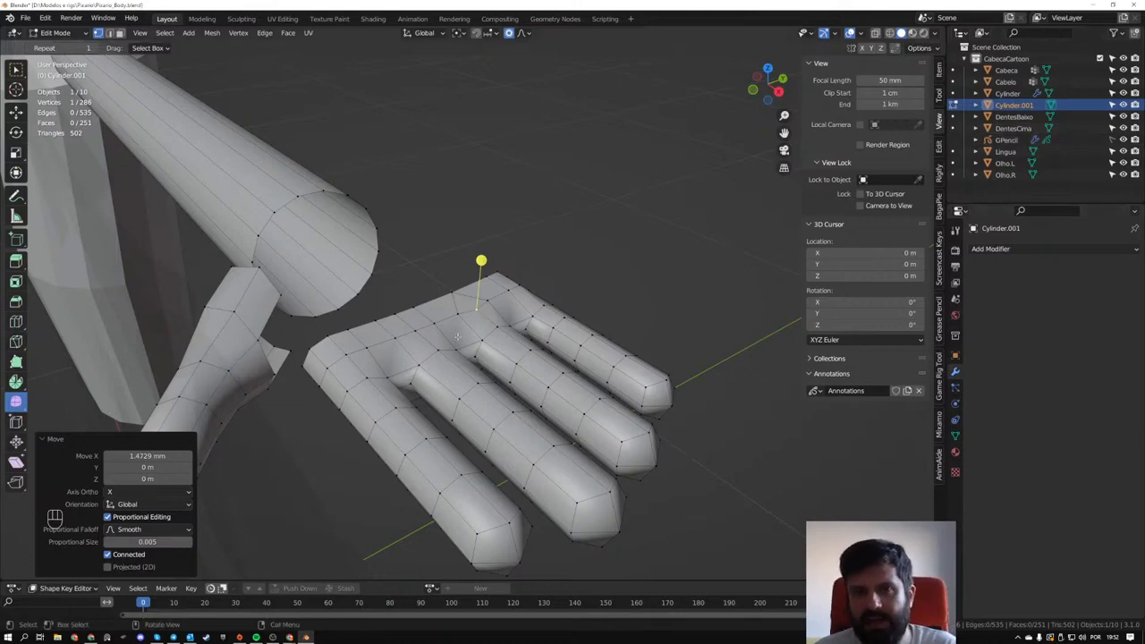
- Merge three adjacent vertices at their center on the upper wrist rim, beside the vertex that is already merged
middle_click_drag(472, 308, 680, 400)
scroll(626, 403, "up", 5)
middle_click_drag(573, 427, 491, 319, "shift")
left_click(475, 378)
left_click(525, 383, "shift")
left_click(583, 387, "shift")
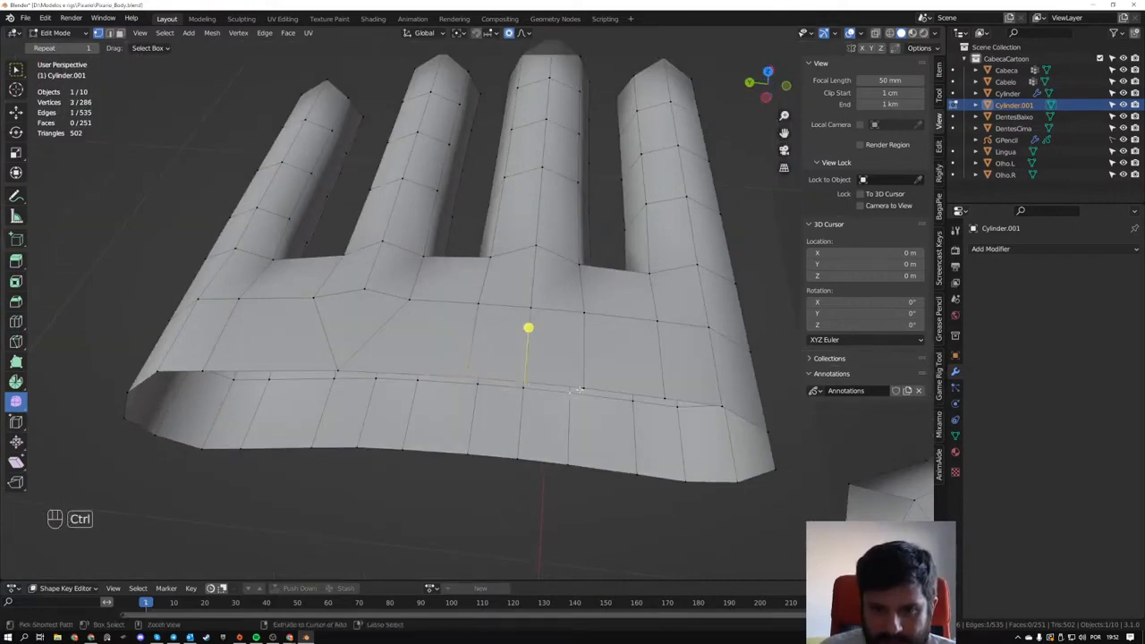
key("ctrl+z")
left_click(585, 387, "shift")
middle_click_drag(585, 387, 463, 337)
key("m")
left_click(549, 386)
- Merge the three vertices at the outer corner of the upper wrist rim at their center
left_click(464, 338)
left_click(508, 368, "shift")
left_click(544, 417, "shift")
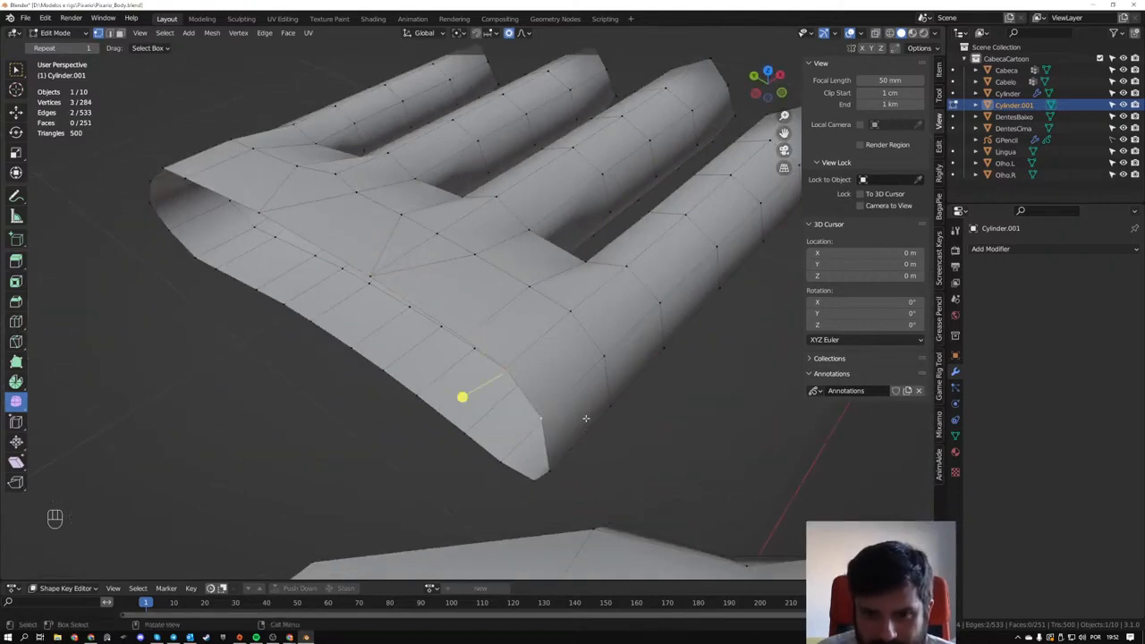
mouse_move(585, 417)
middle_mouse_down()
mouse_move(588, 400)
mouse_move(519, 411)
mouse_move(583, 429)
middle_mouse_up()
key("m")
left_click(586, 400)
- Merge three vertices at the same outer corner on the underside of the wrist rim at their center
left_click(608, 419)
left_click(560, 433, "shift")
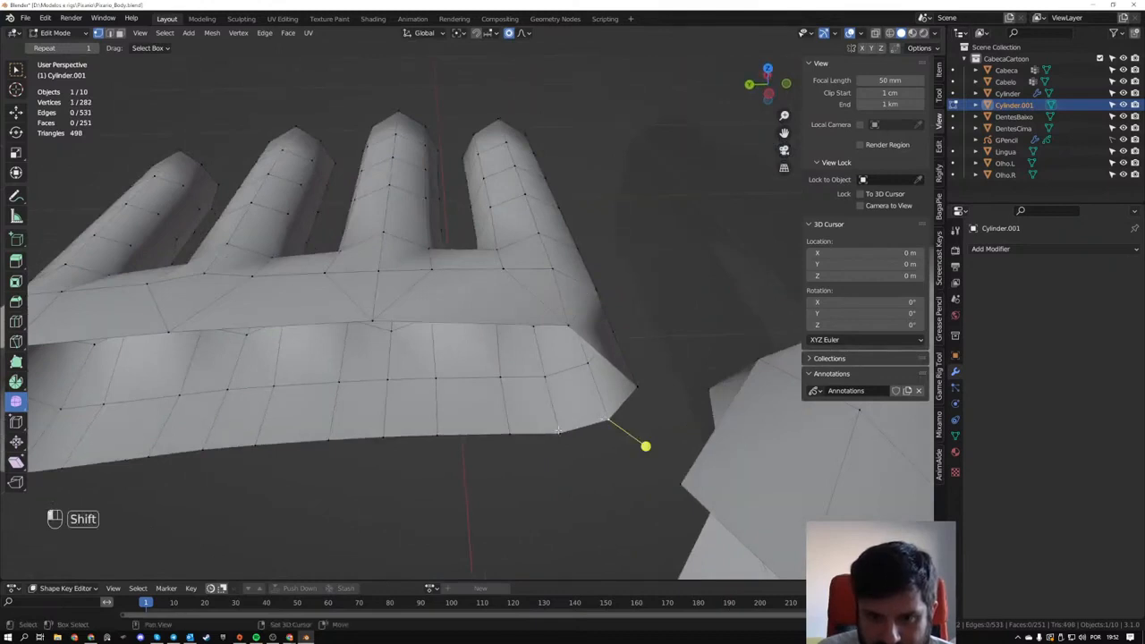
left_click(511, 433, "shift")
key("m")
left_click(512, 435)
- Merge the next three vertices along the underside of the wrist rim at their center
middle_click_drag(512, 434, 436, 433)
left_click(436, 433)
left_click(381, 442, "shift")
left_click(322, 444, "shift")
key("m")
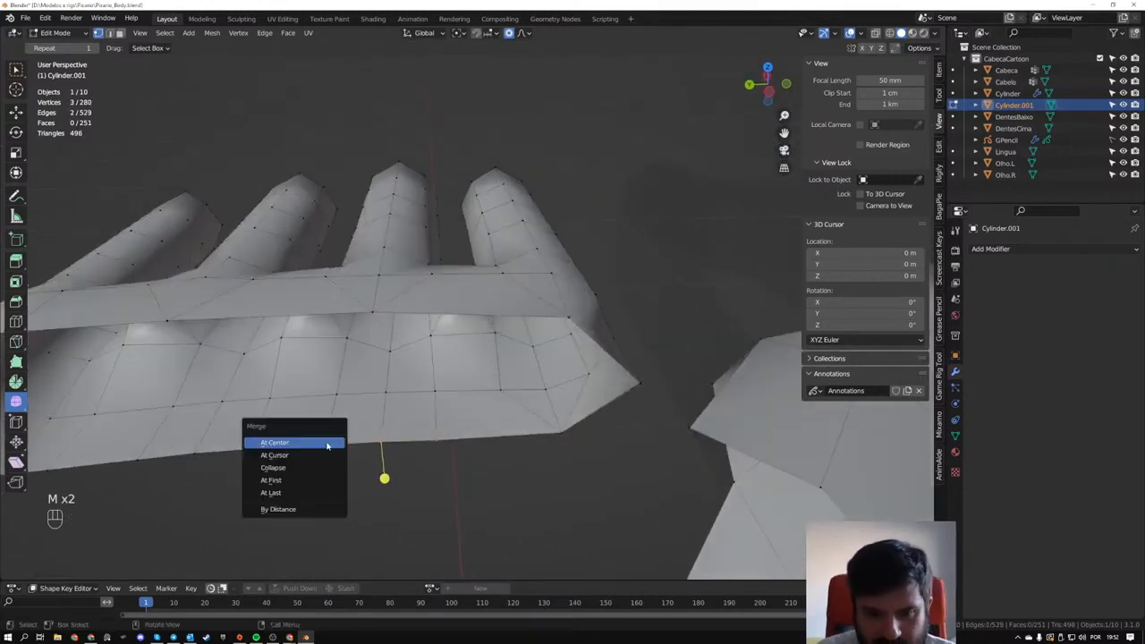
left_click(320, 442)
- Merge the following three underside rim vertices, nearer the opposite end of the palm, at their center
middle_click_drag(320, 443, 513, 420, "shift")
left_click_drag(324, 423, 470, 468)
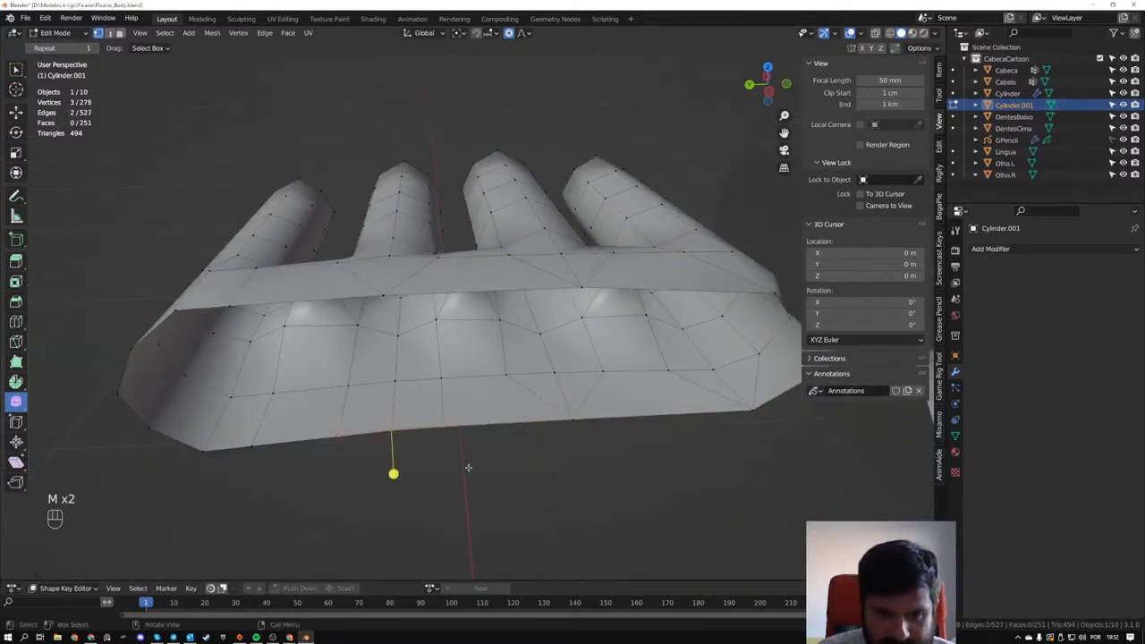
key("m")
left_click(464, 465)
- Merge the last three underside rim vertices at the opposite corner of the wrist opening at their center
middle_click_drag(390, 437, 438, 452, "shift")
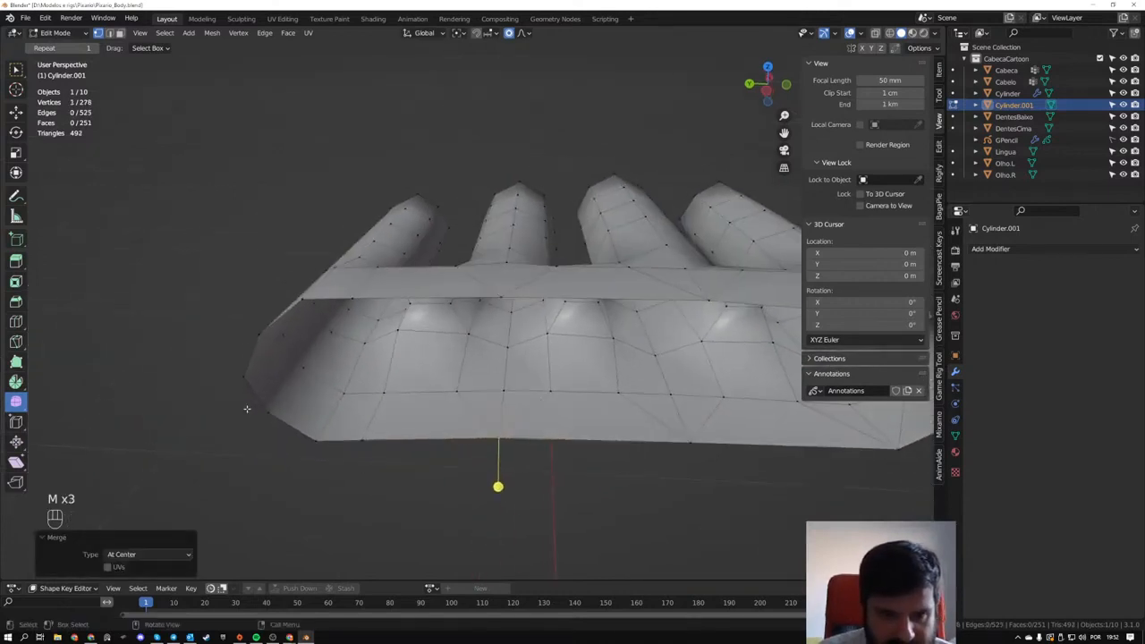
left_click_drag(258, 403, 371, 463)
key("m")
left_click(371, 461)
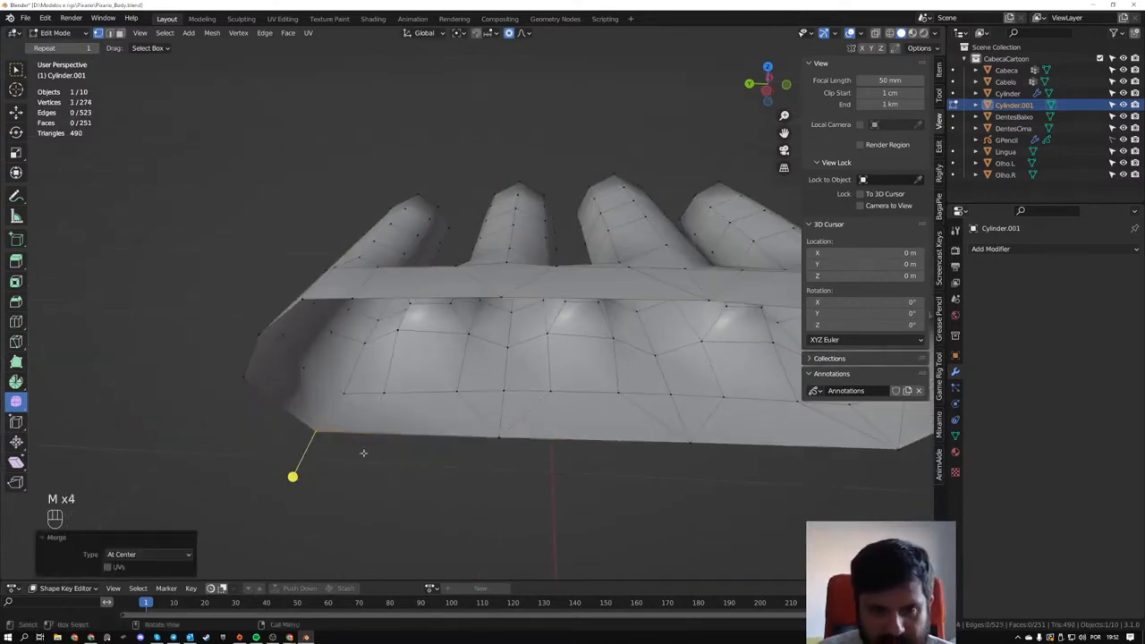
- Merge the neighbouring vertices at the outer corner of the wrist rim's upper side at their center
middle_click_drag(358, 451, 307, 397)
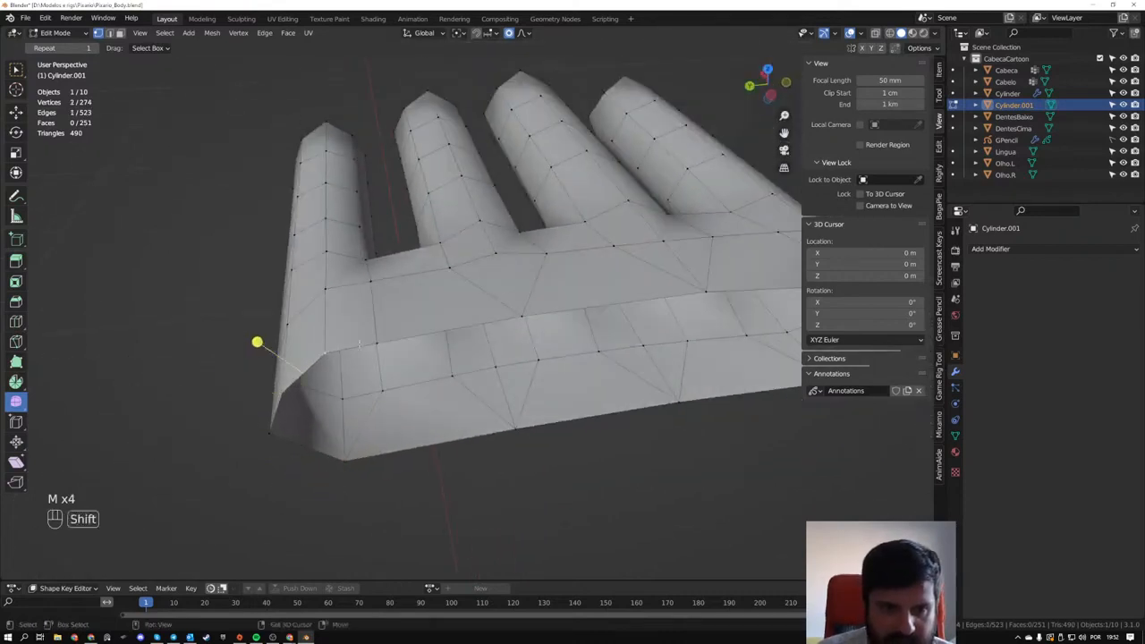
key("m")
left_click(377, 342)
- Select the hand's wrist edge loop and the arm's open-end edge loop to compare their edge counts
middle_click_drag(376, 342, 480, 371)
key("2")
left_click(650, 356, "alt")
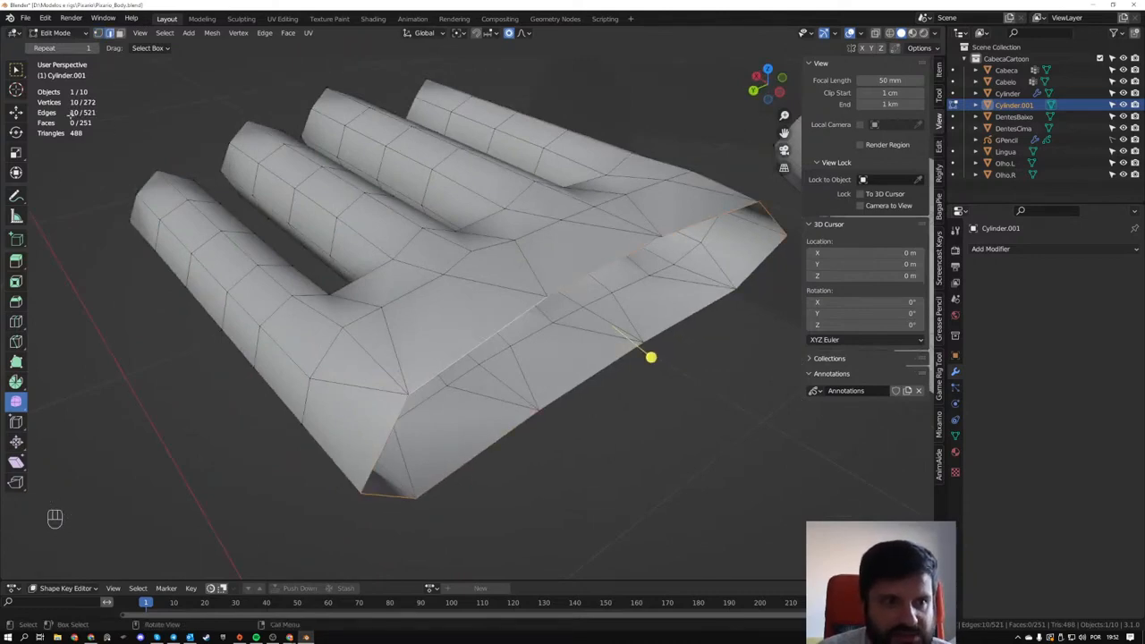
scroll(426, 291, "down", 3)
middle_click_drag(618, 379, 403, 338, "shift")
middle_click_drag(402, 337, 312, 420)
left_click(626, 230, "alt")
- Turn on X-ray display and undo the series of vertex merges made around the hand's wrist rim
key("z")
key("ctrl+z")
key("ctrl+z")
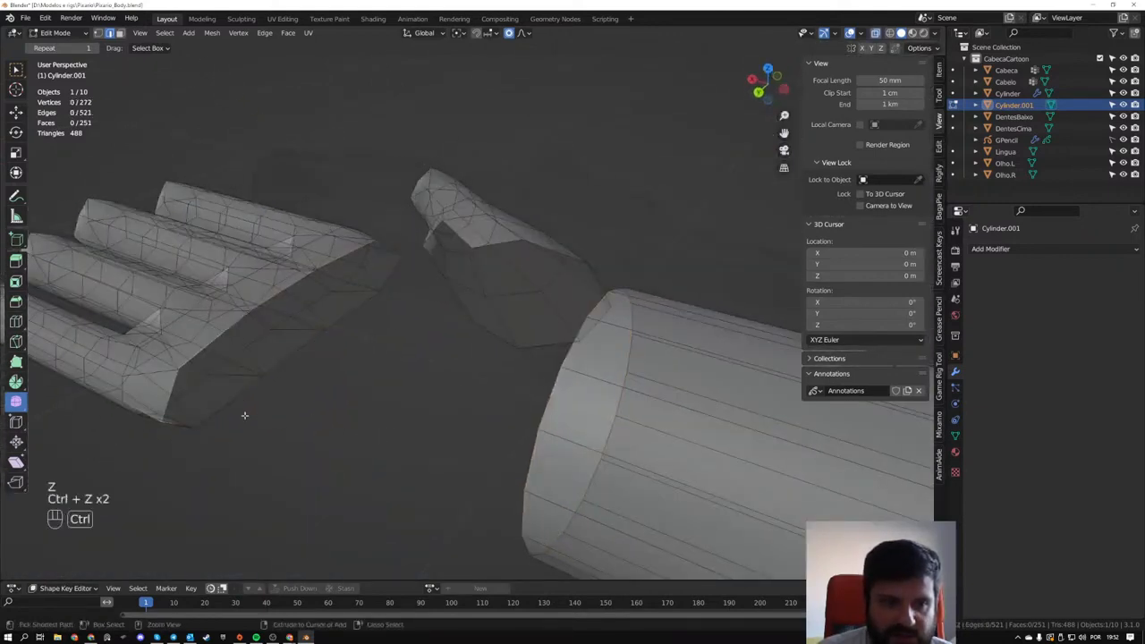
key("ctrl+z")
key("ctrl+z")
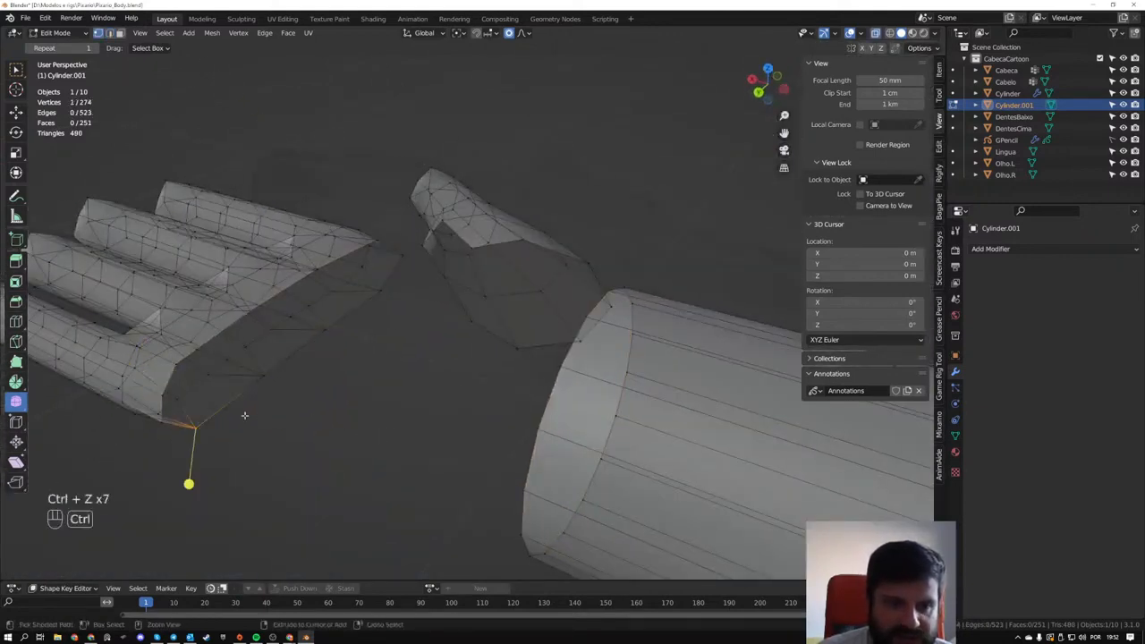
key("ctrl+z")
middle_click_drag(244, 415, 402, 271)
key("ctrl+z")
key("ctrl+z")
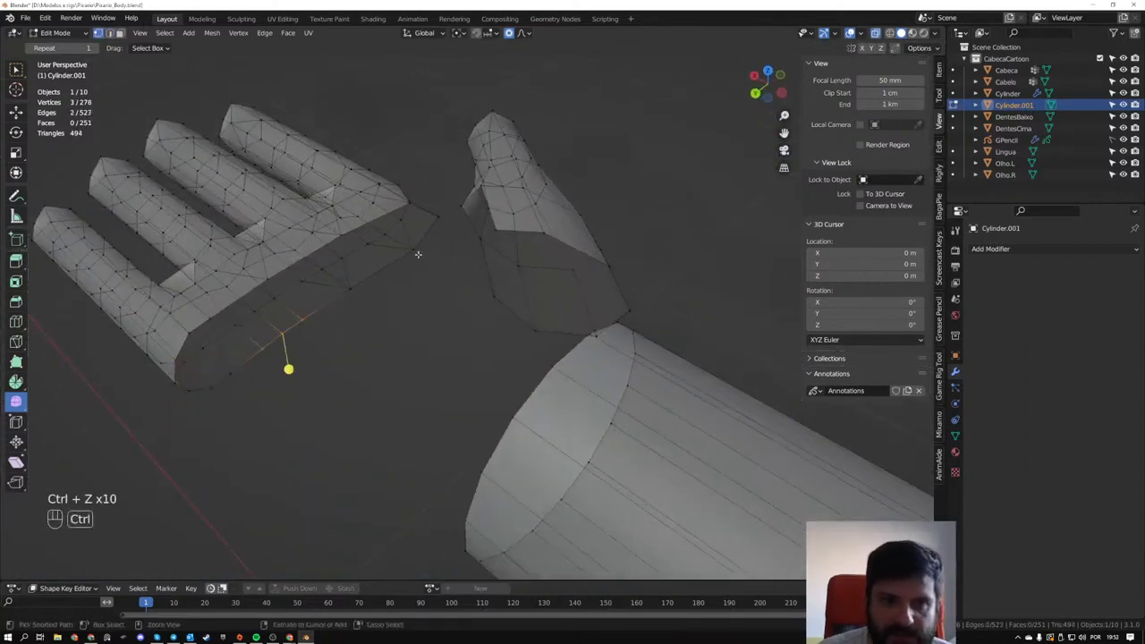
key("ctrl+z")
key("ctrl+z")
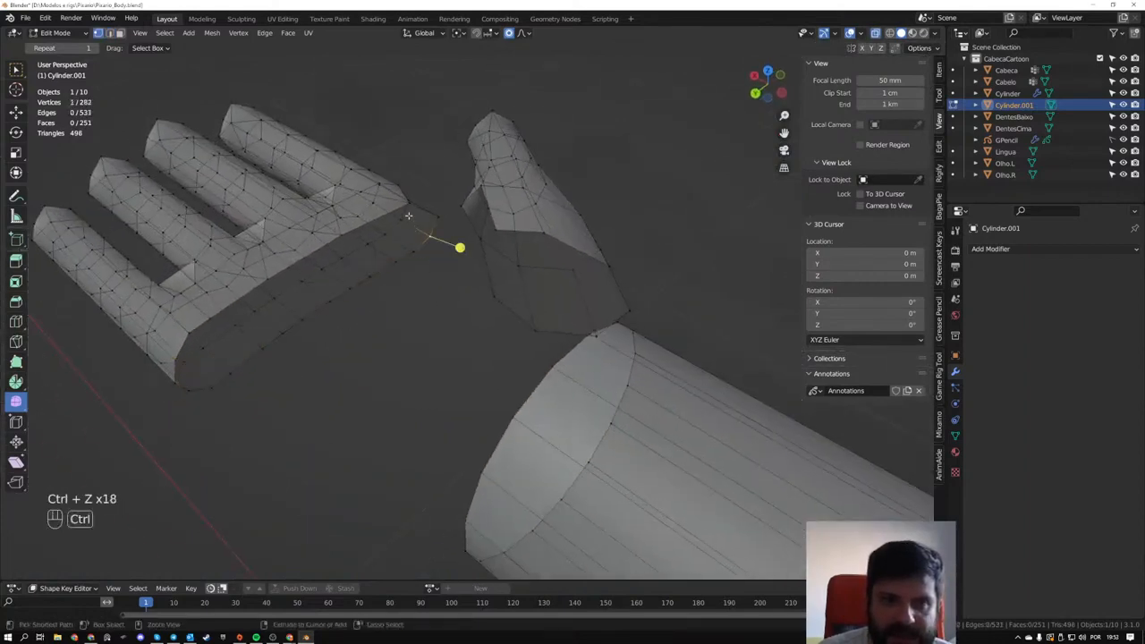
key("ctrl+z")
- Merge two adjacent groups of three vertices along the middle of the wrist rim's underside, each group at its center
middle_click_drag(417, 198, 324, 332)
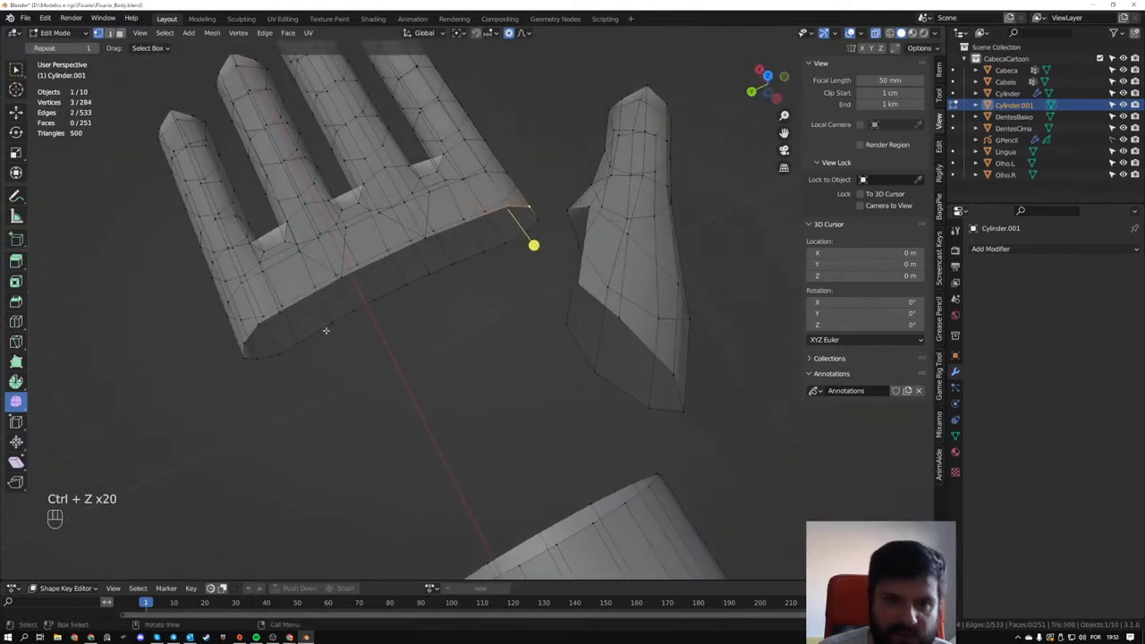
left_click_drag(328, 309, 390, 338)
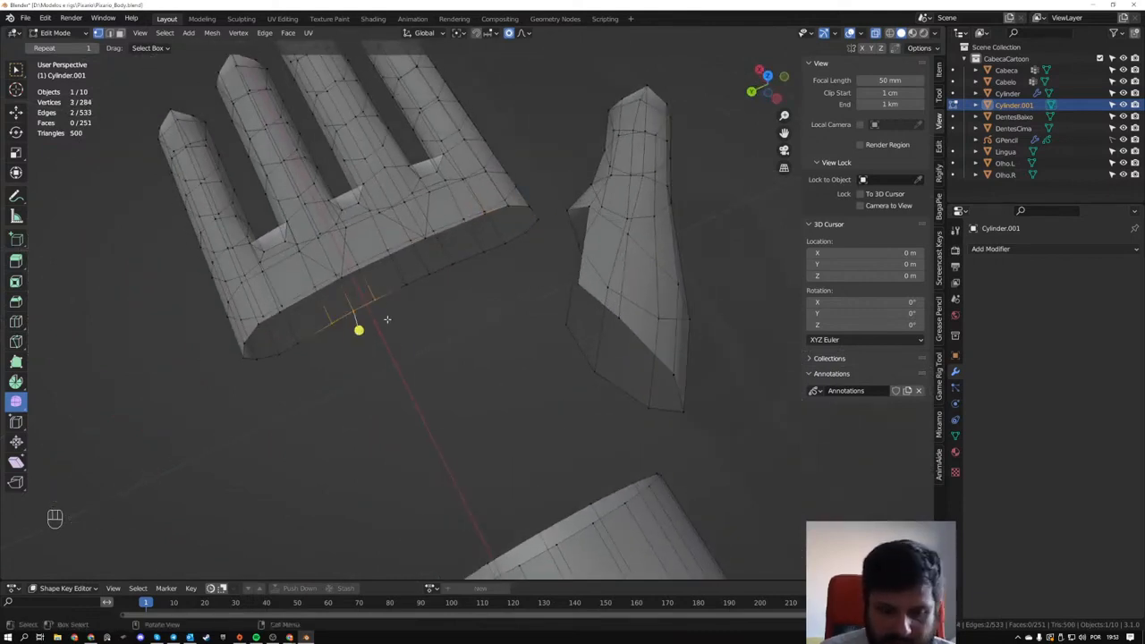
key("m")
left_click(388, 320)
left_click_drag(395, 260, 480, 311)
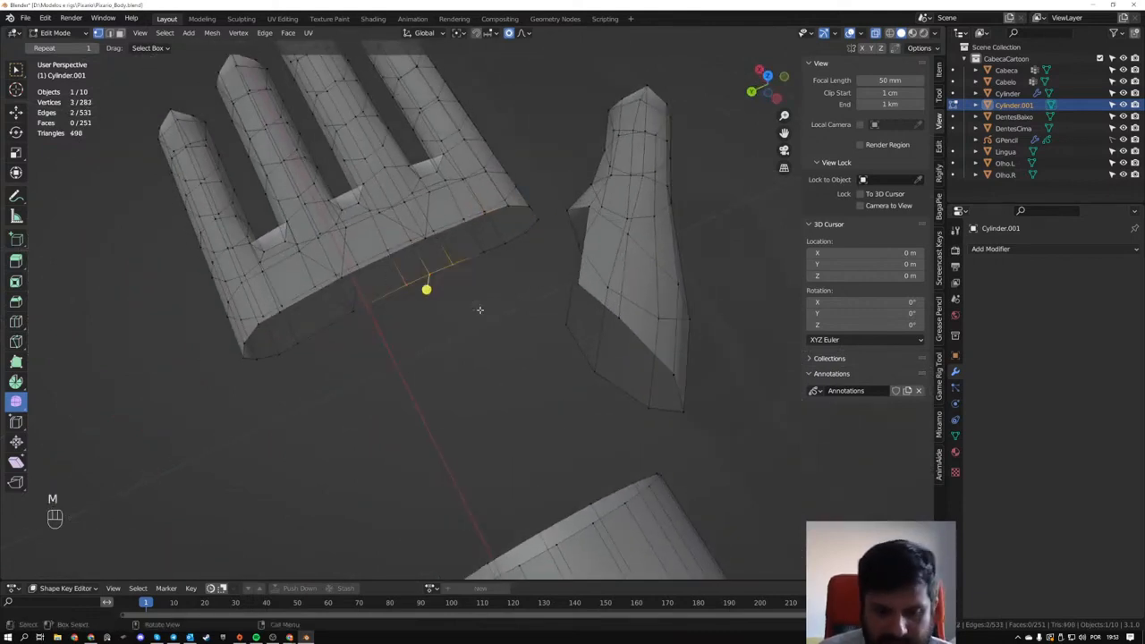
key("m")
left_click(478, 310)
middle_click_drag(478, 311, 468, 317)
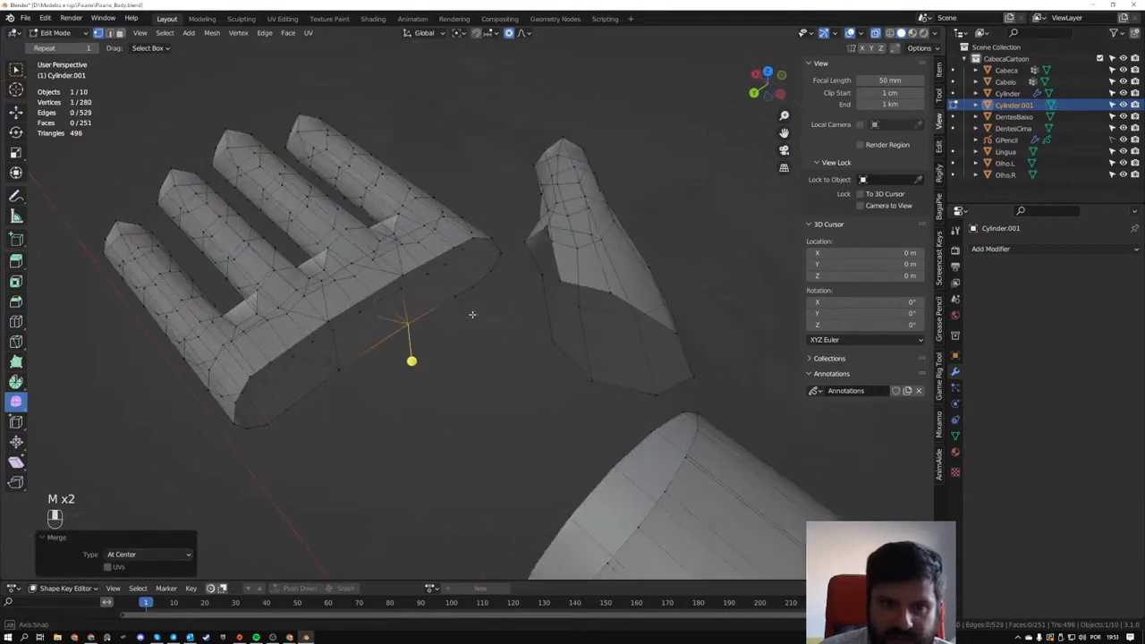
- Select the wrist opening's edge loop to count its edges and examine the vertex spacing from the top view
key("alt+a")
left_click(430, 312, "alt")
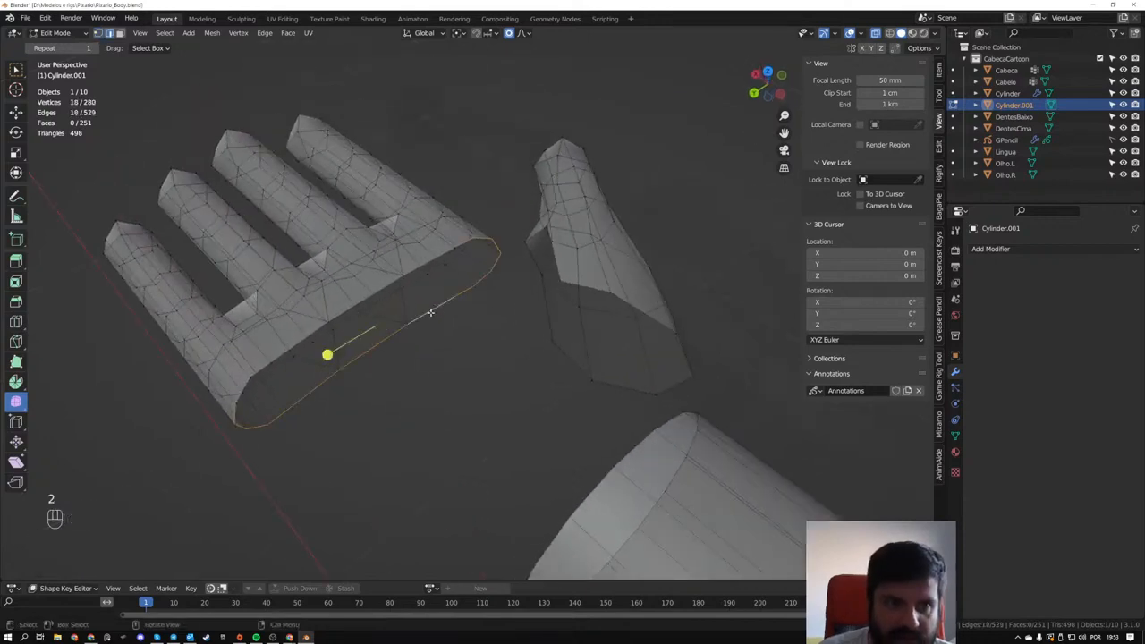
middle_click_drag(422, 319, 451, 255)
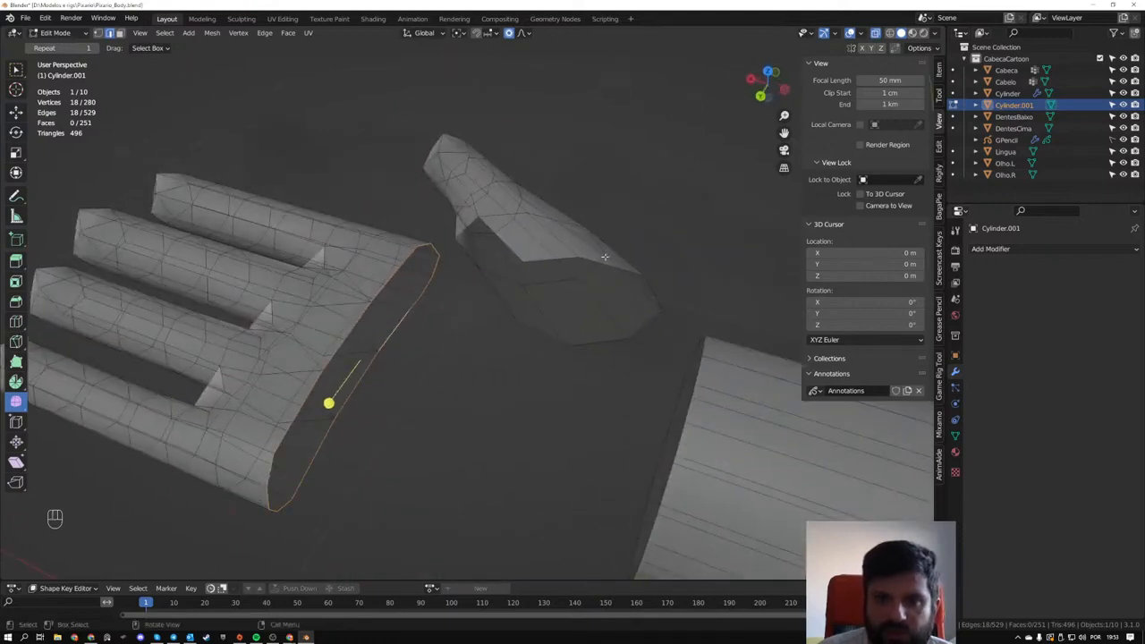
middle_click_drag(605, 256, 355, 351)
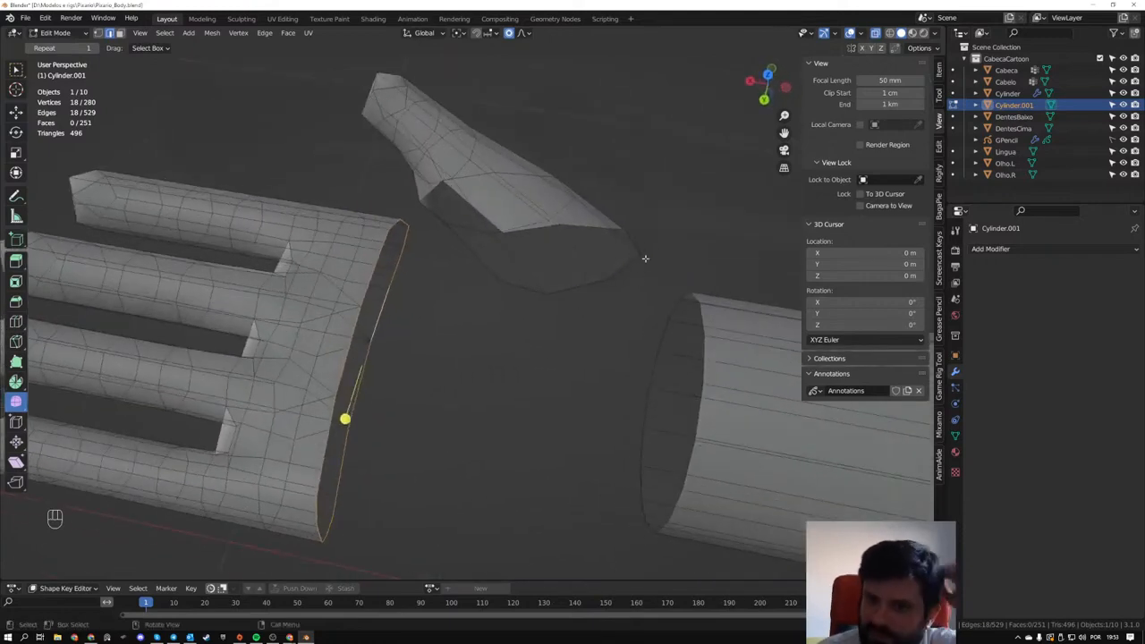
middle_click_drag(534, 453, 554, 406)
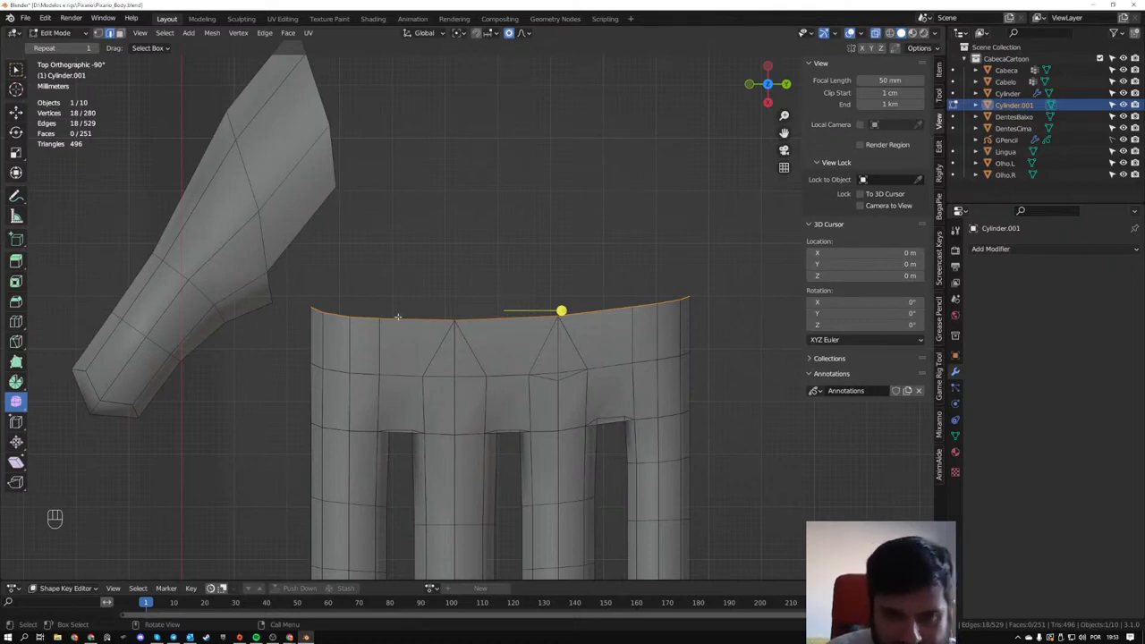
middle_click_drag(398, 316, 662, 325)
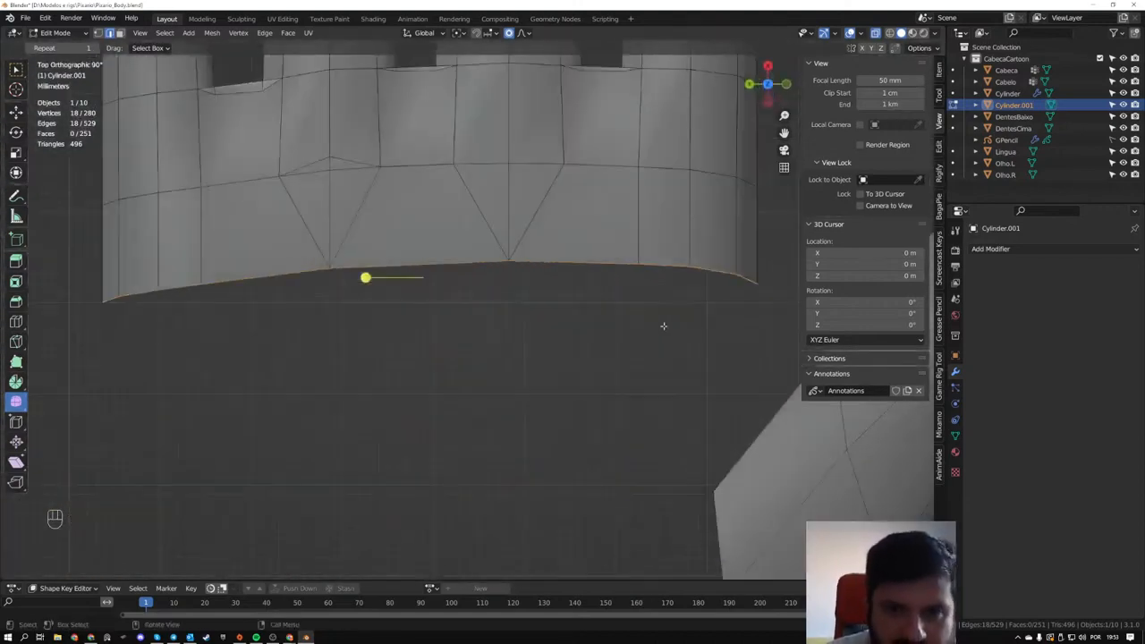
- Slide the pair of wrist-rim vertices on the little-finger side toward the middle by a factor of about 0.18
key("1")
left_click_drag(187, 265, 224, 307)
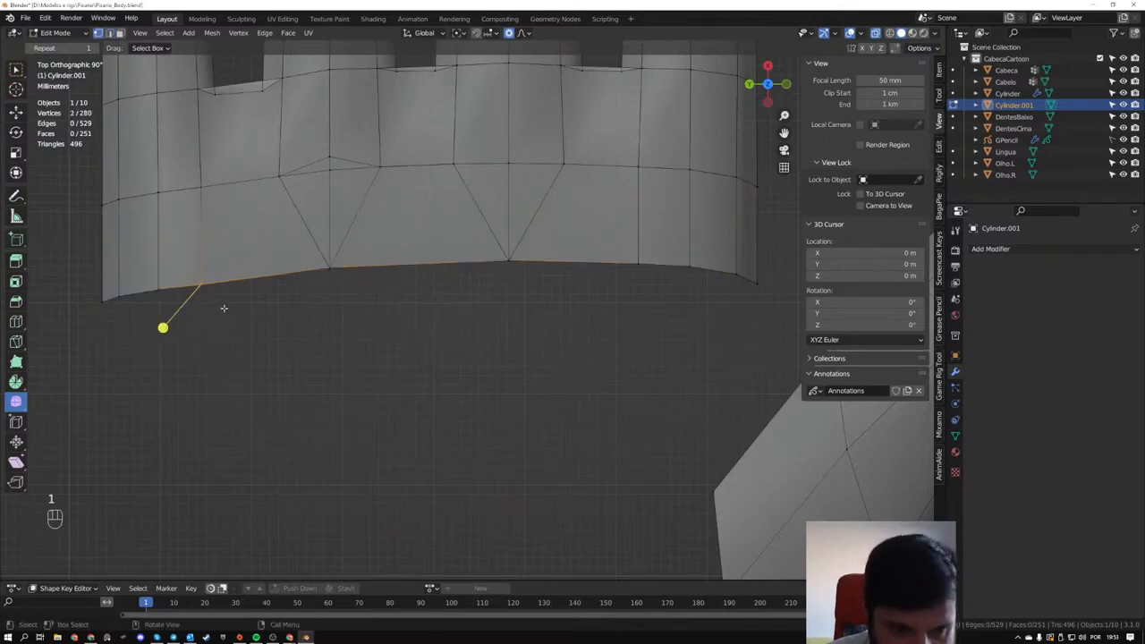
middle_click_drag(249, 287, 302, 322)
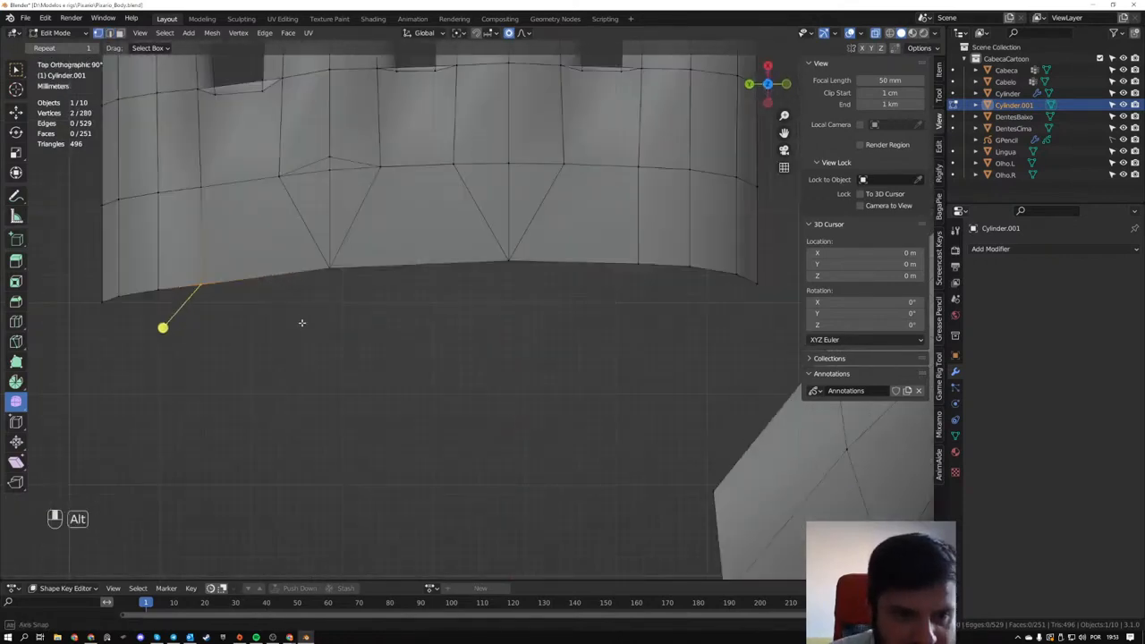
key("g")
left_click(325, 292)
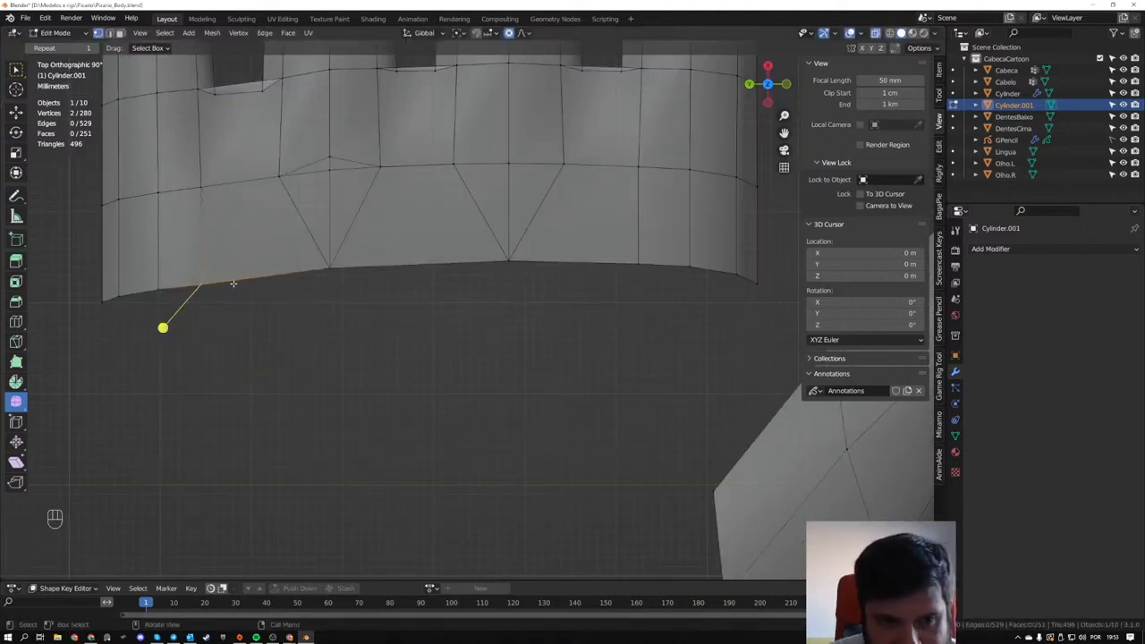
key("g")
key("g")
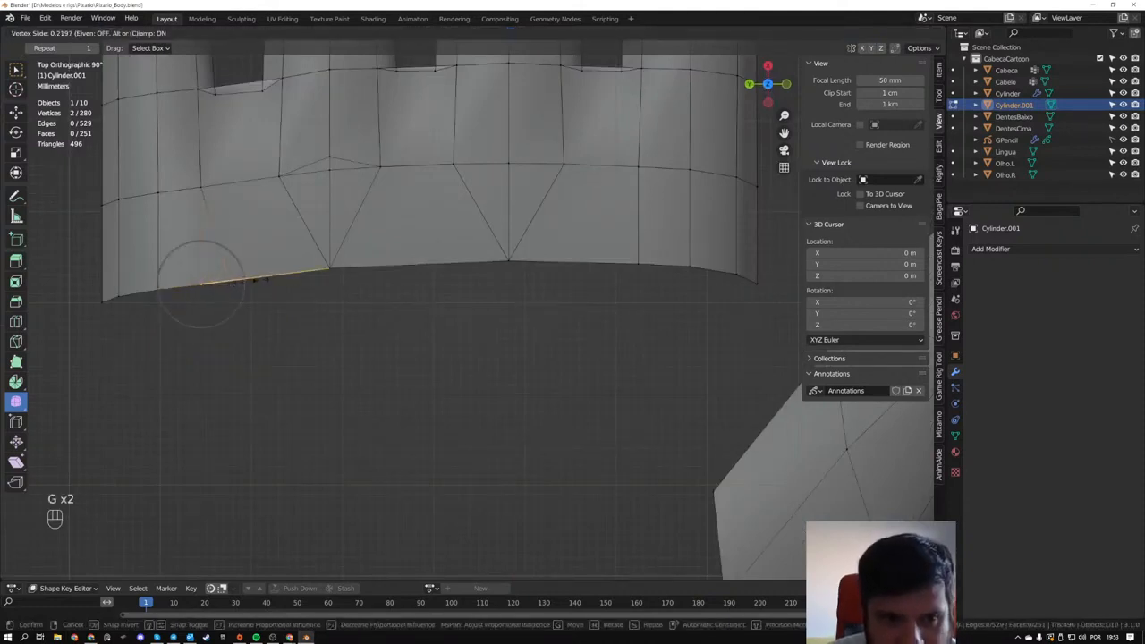
left_click(257, 279)
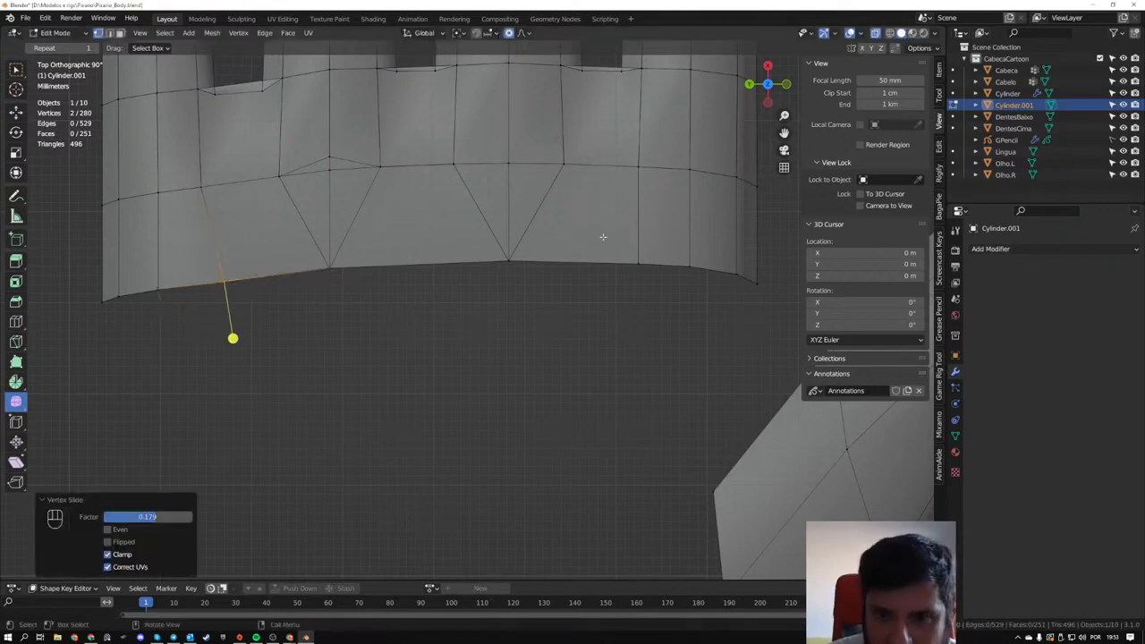
- Slide the matching pair of rim vertices on the thumb side toward the middle by about 0.18
left_click_drag(603, 237, 697, 309)
key("g")
key("g")
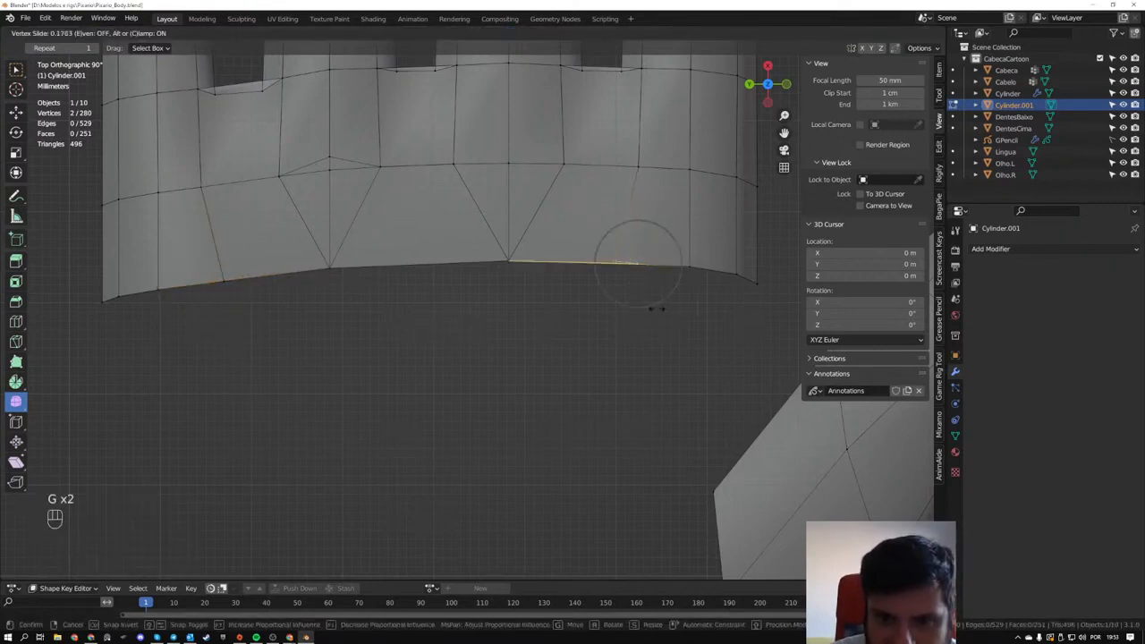
left_click(658, 313)
- Fill four faces between facing edges of the thumb base and the palm to join the thumb to the hand
middle_click_drag(657, 313, 465, 435)
left_click(508, 391, "shift")
key("f")
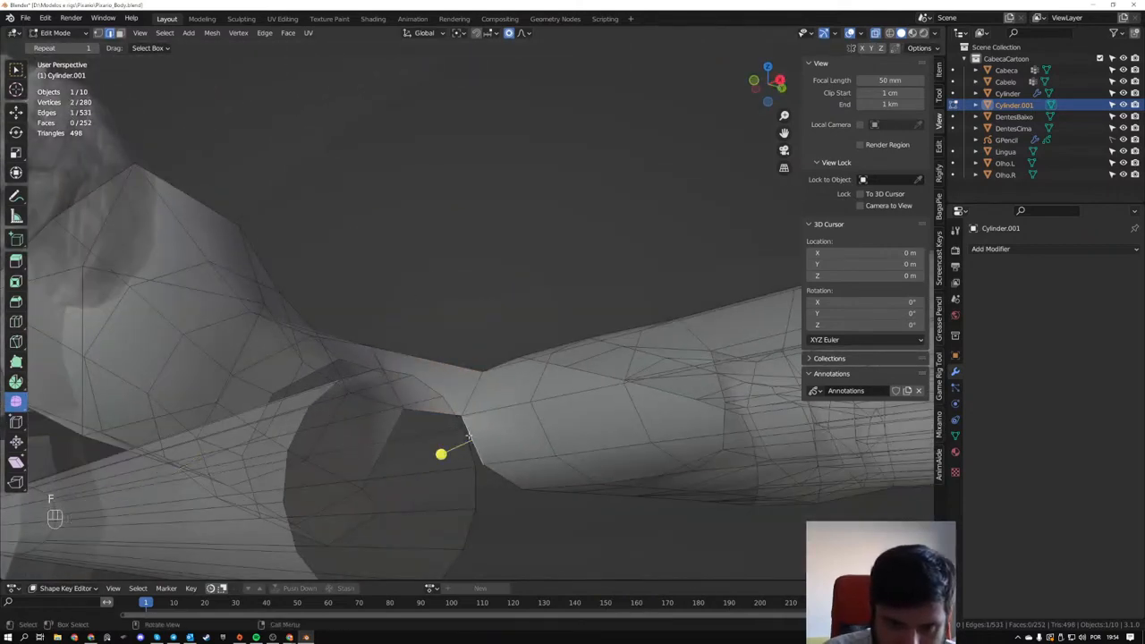
key("f")
middle_click_drag(417, 390, 423, 448)
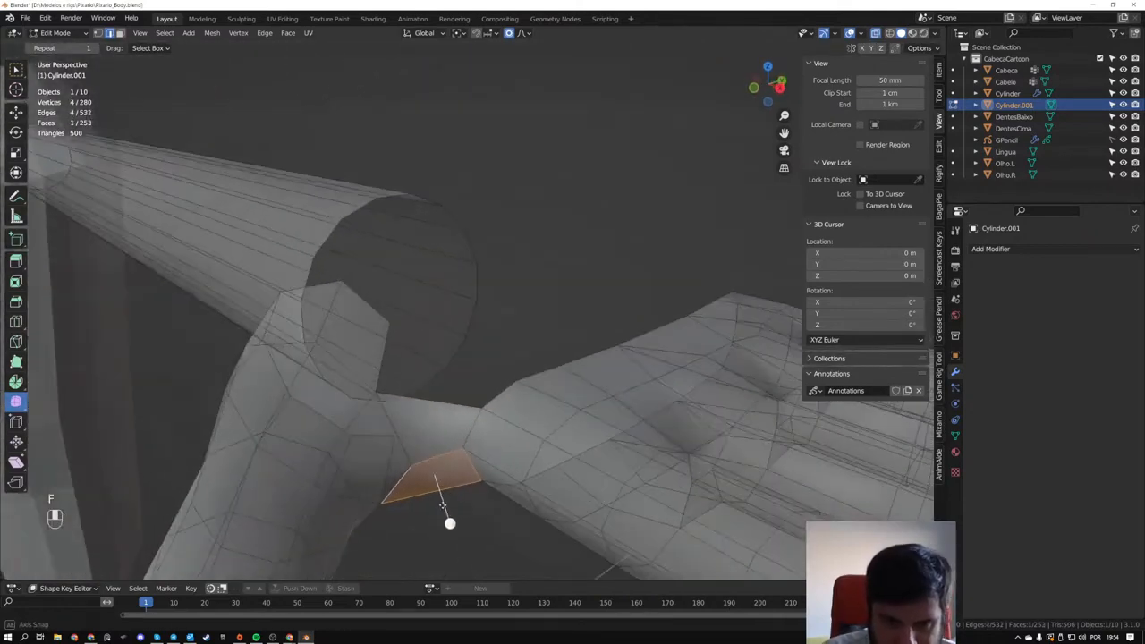
left_click(386, 367)
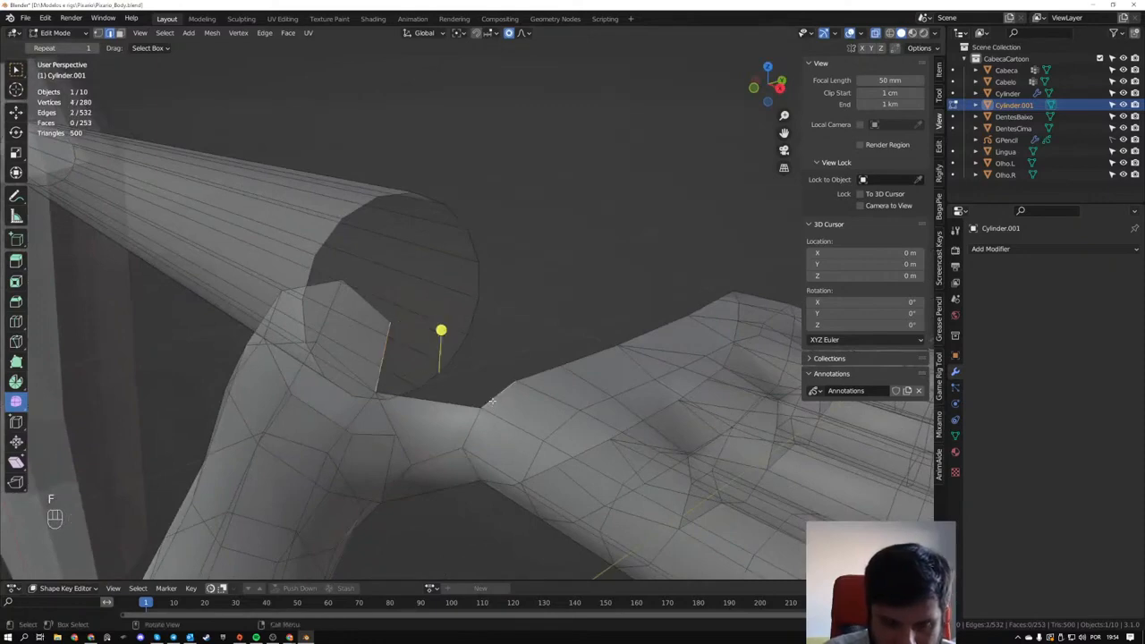
key("f")
middle_click_drag(491, 401, 413, 351)
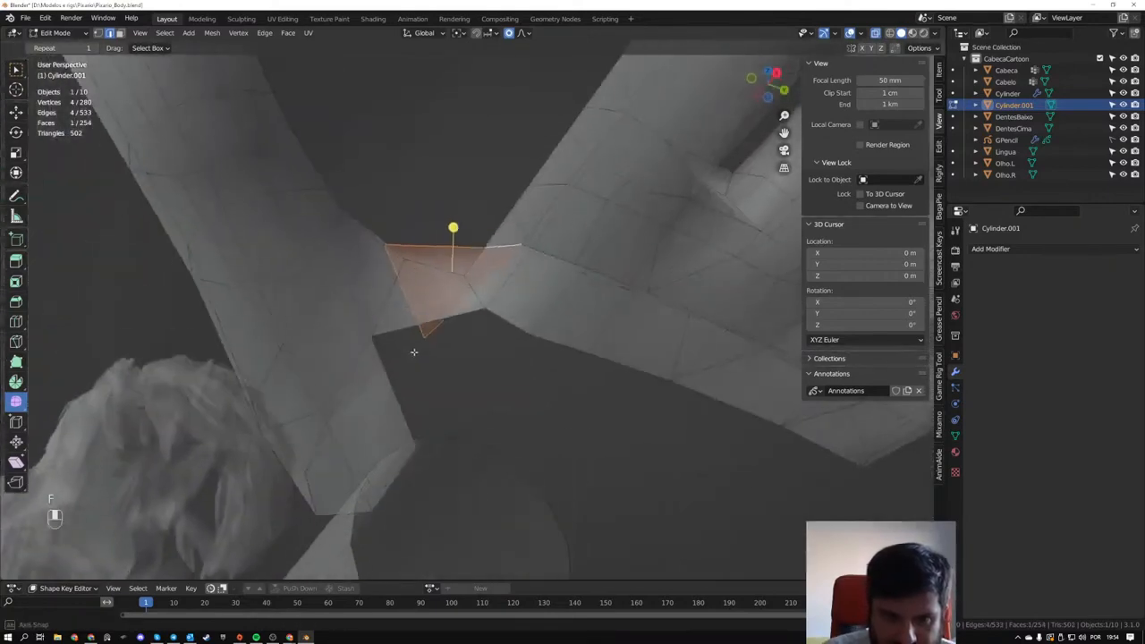
left_click(390, 375)
key("f")
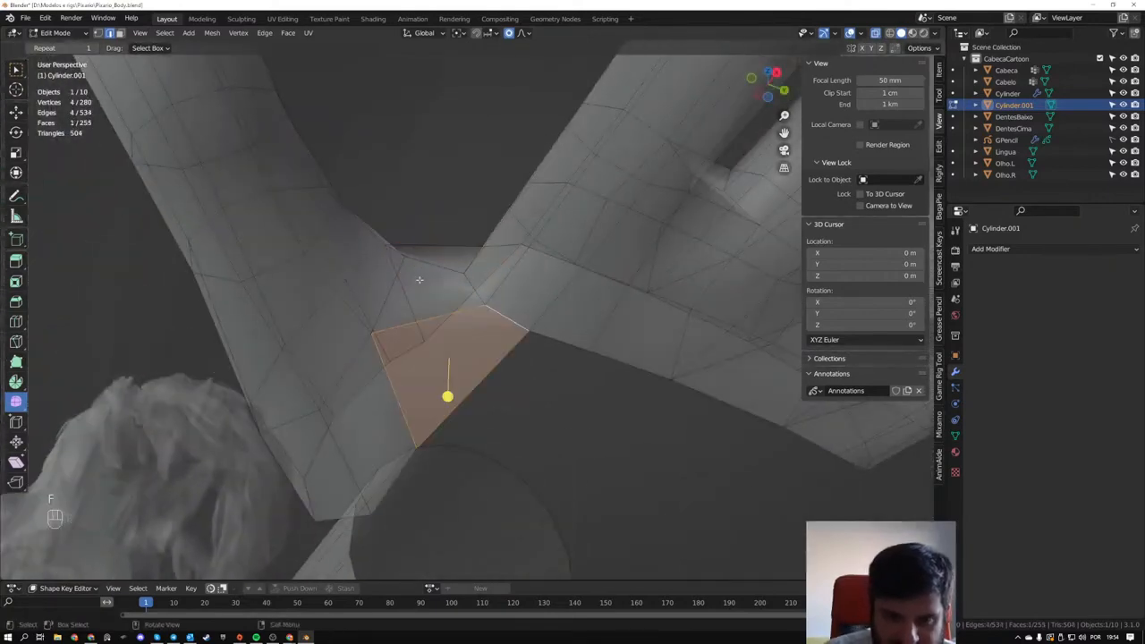
- Select the palm's open wrist edges beside the thumb and extrude them about 2.8 cm toward the arm along global X
middle_click_drag(515, 322, 420, 338)
left_click(345, 336)
left_click(421, 343, "alt")
left_click_drag(668, 228, 452, 327, "ctrl")
middle_click_drag(491, 342, 496, 399)
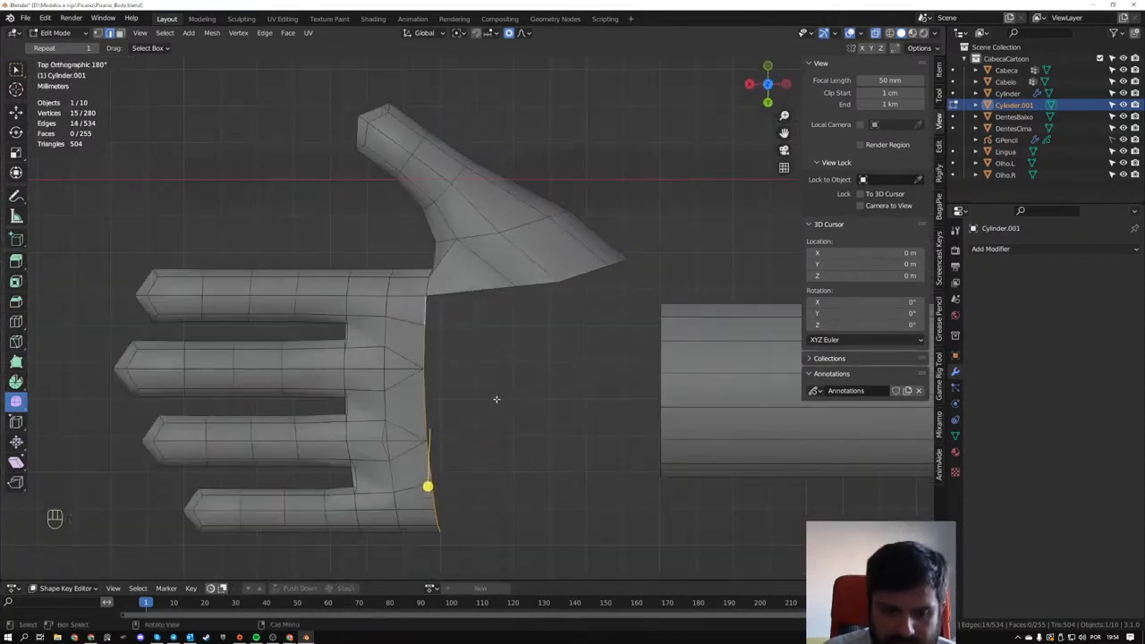
key("e")
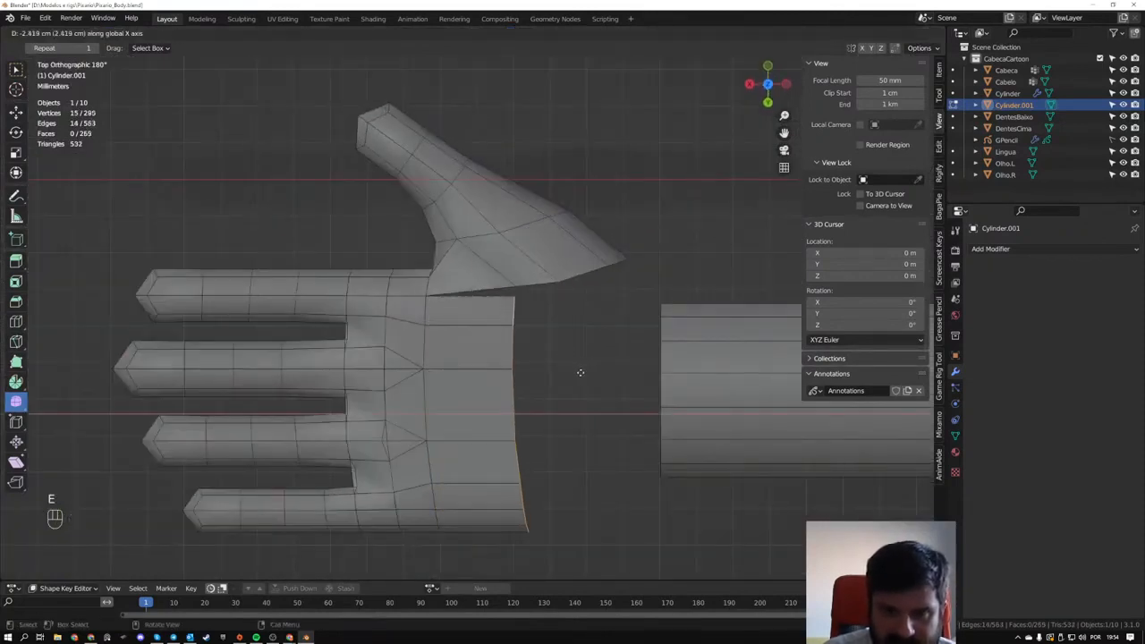
left_click(582, 370)
- Try to merge the extruded rim's corner vertex with the adjacent thumb-rim vertex at their center, and undo the merge
middle_click_drag(516, 297, 605, 310)
middle_click_drag(631, 268, 419, 244)
key("1")
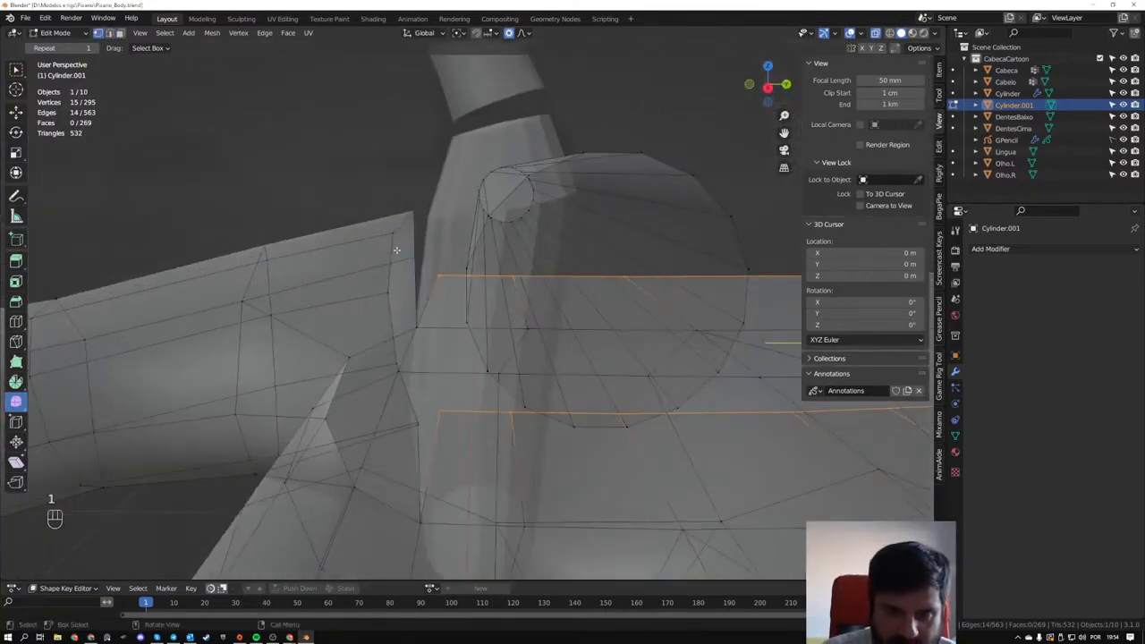
left_click_drag(397, 249, 447, 279)
key("m")
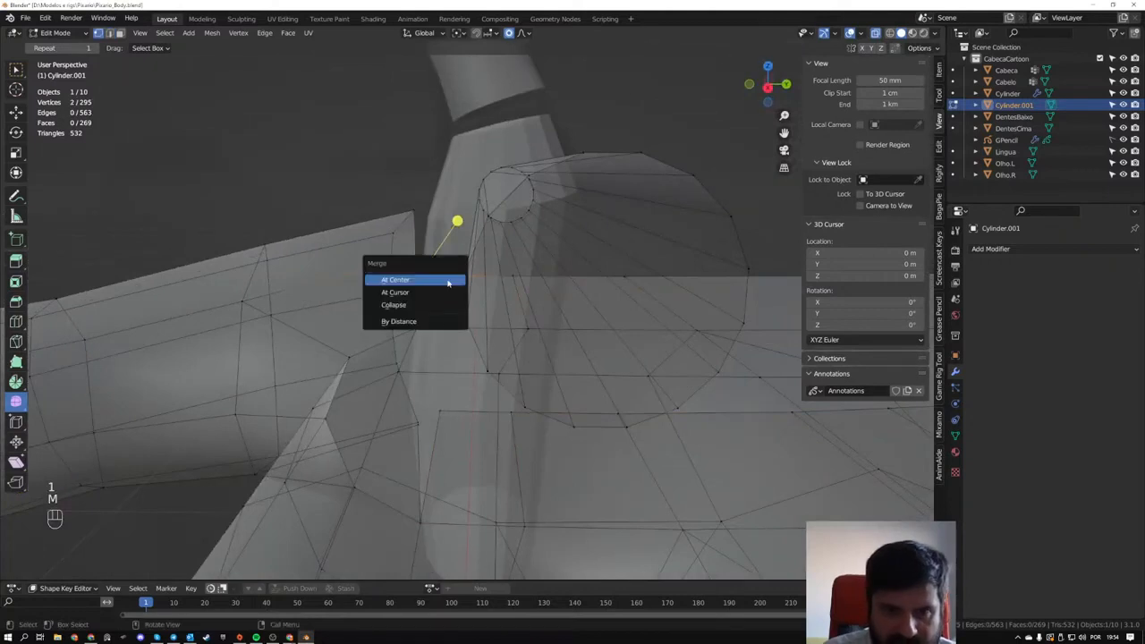
left_click(448, 280)
key("ctrl+z")
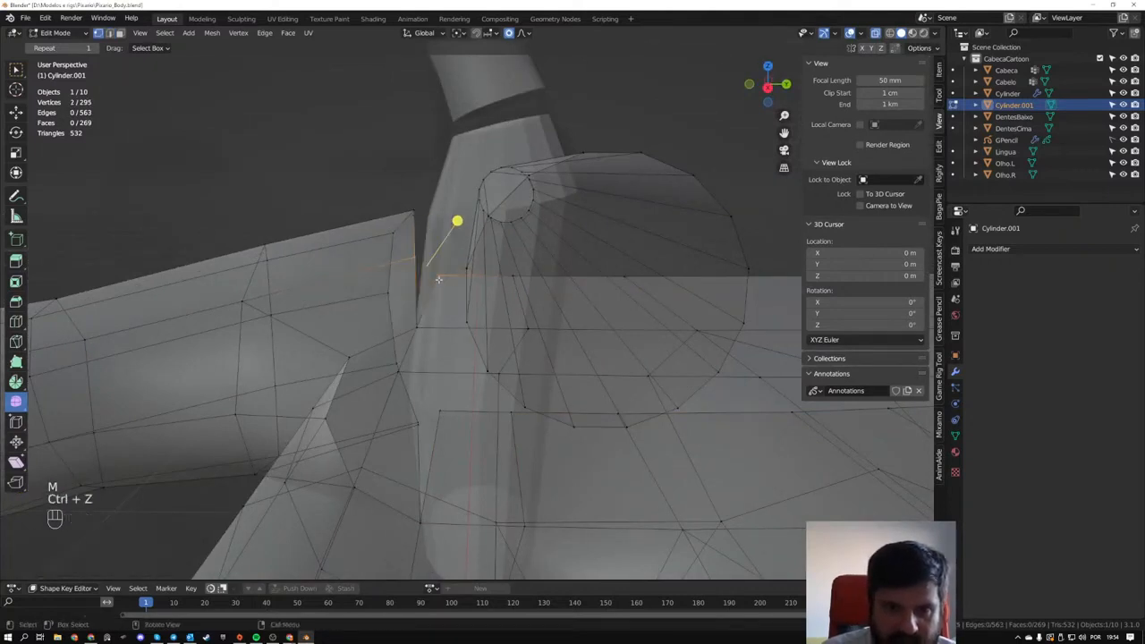
- Try to merge the extruded palm rim's corner vertex into the adjacent thumb-rim vertex with At Last, and undo the merge
key("m")
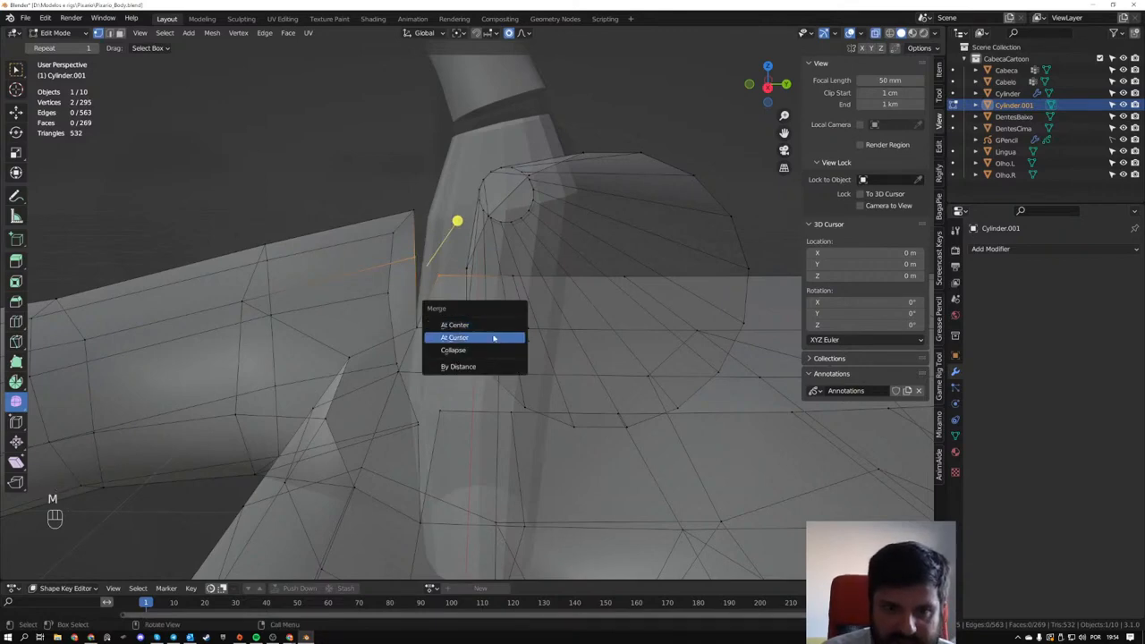
mouse_move(371, 259)
middle_mouse_down()
mouse_move(377, 209)
mouse_move(403, 238)
mouse_move(378, 238)
middle_mouse_up()
left_click_drag(379, 238, 439, 292)
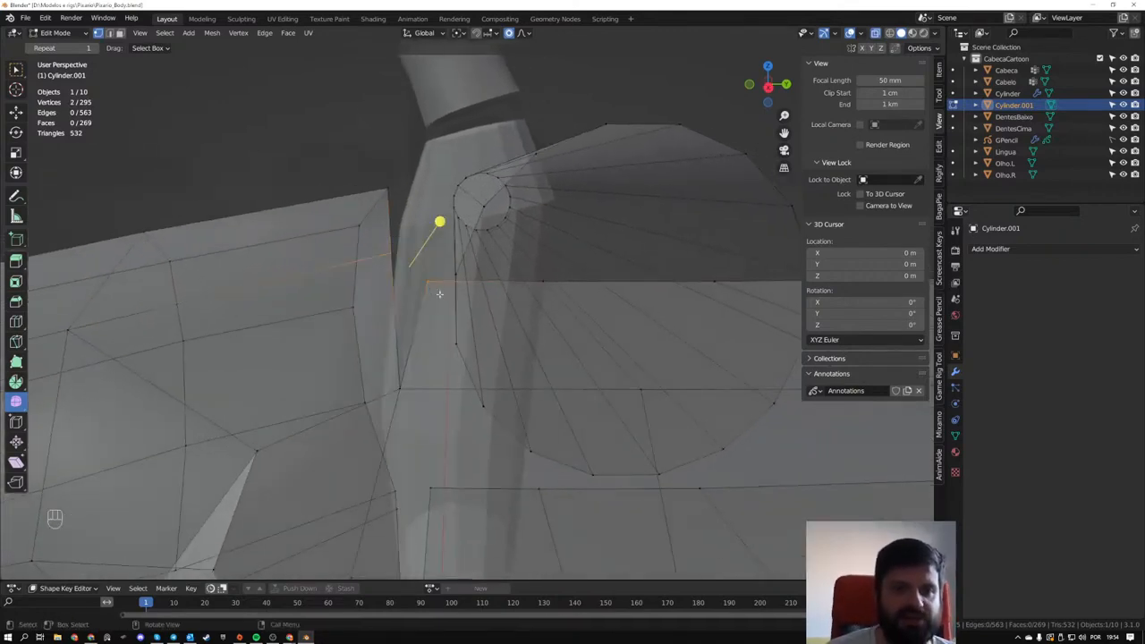
left_click(423, 280)
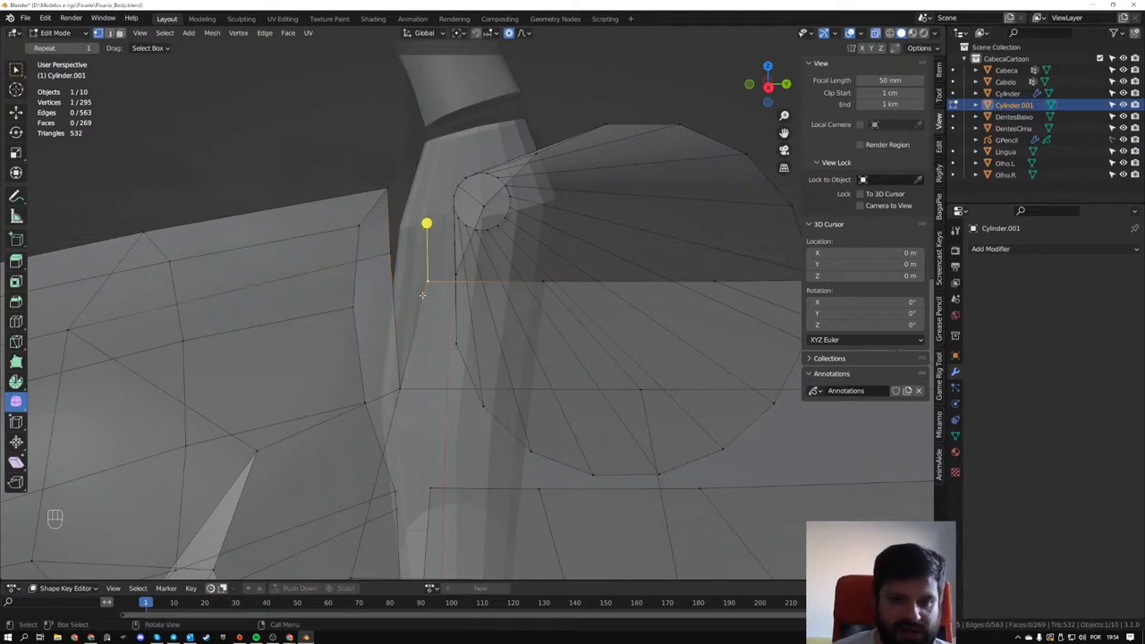
left_click(387, 265, "shift")
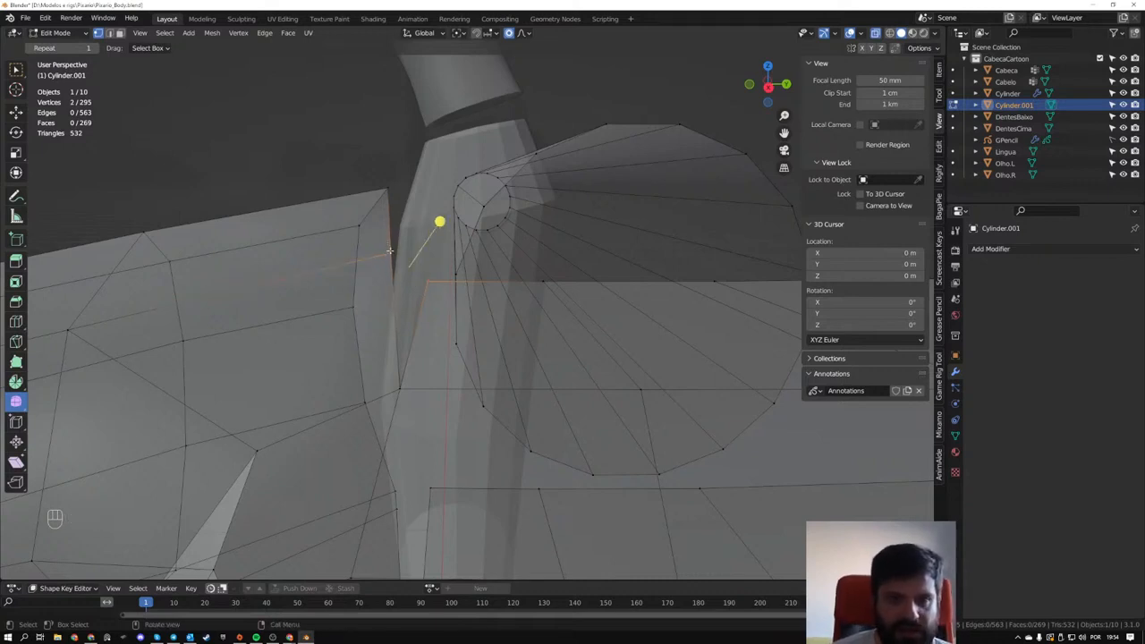
key("m")
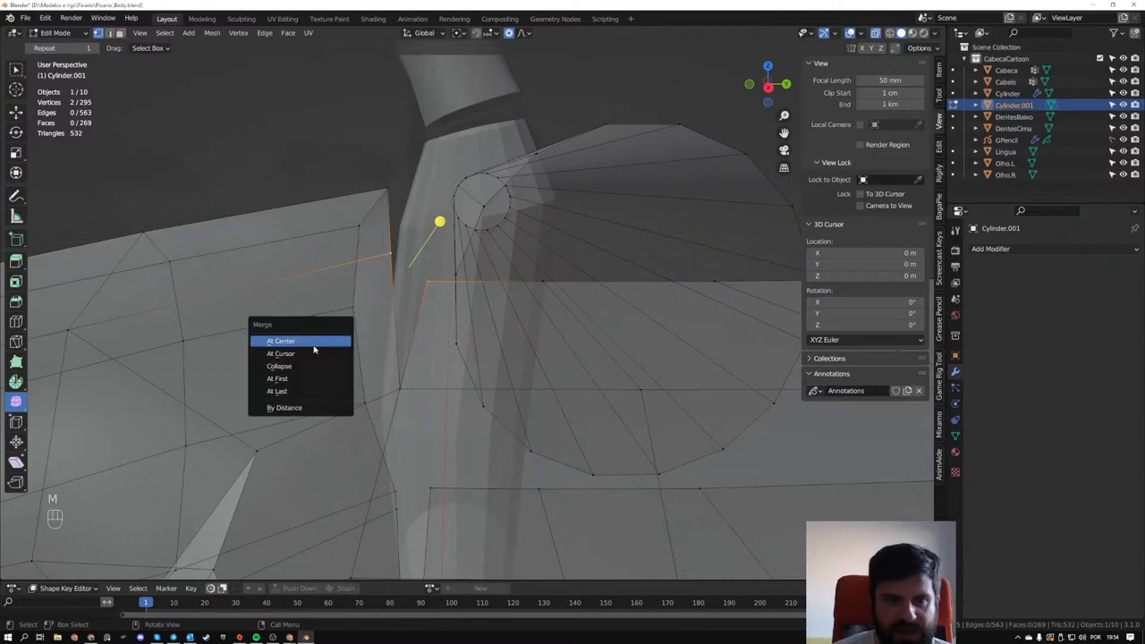
left_click(279, 392)
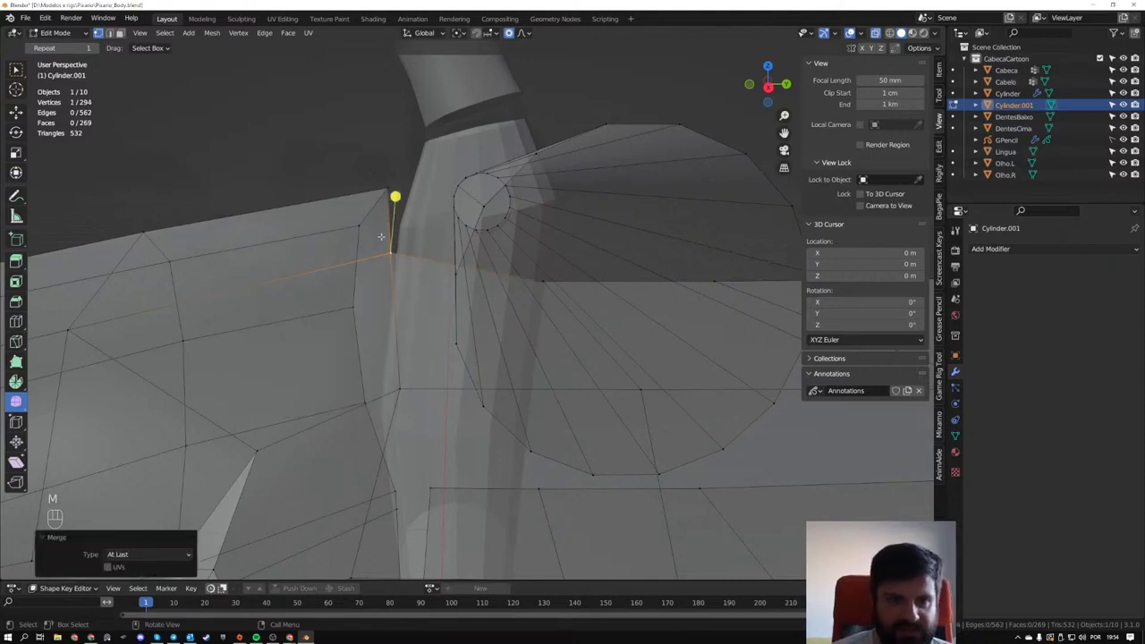
middle_click_drag(387, 252, 537, 316)
key("ctrl+z")
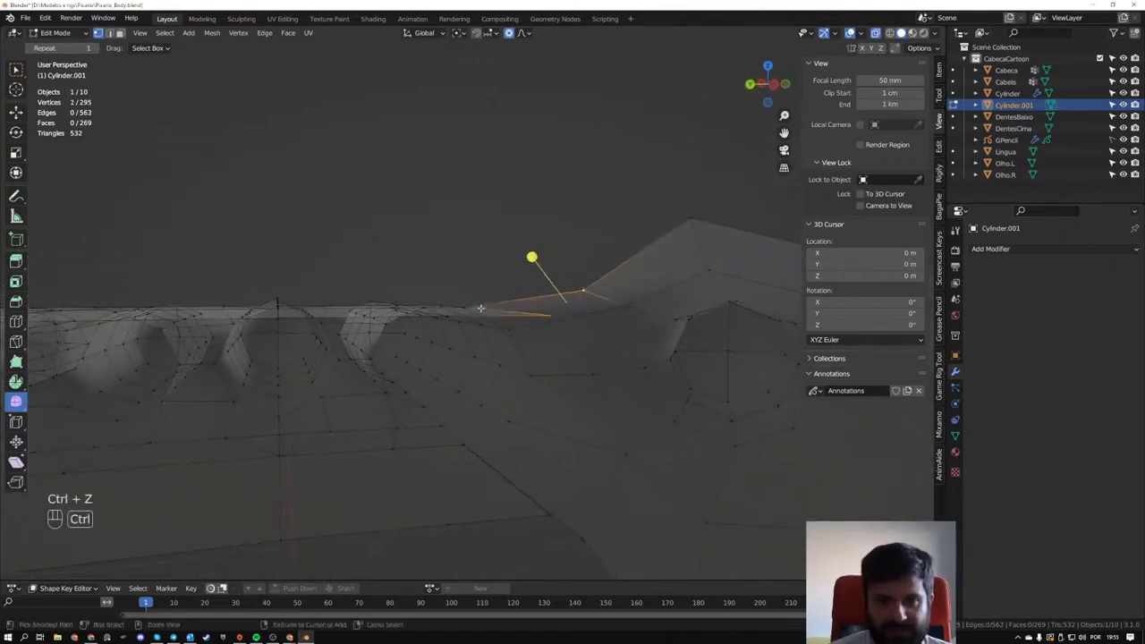
- Merge the palm rim's corner vertices with the adjacent thumb-rim vertices At Center, on both the upper and lower sides of the hand
key("m")
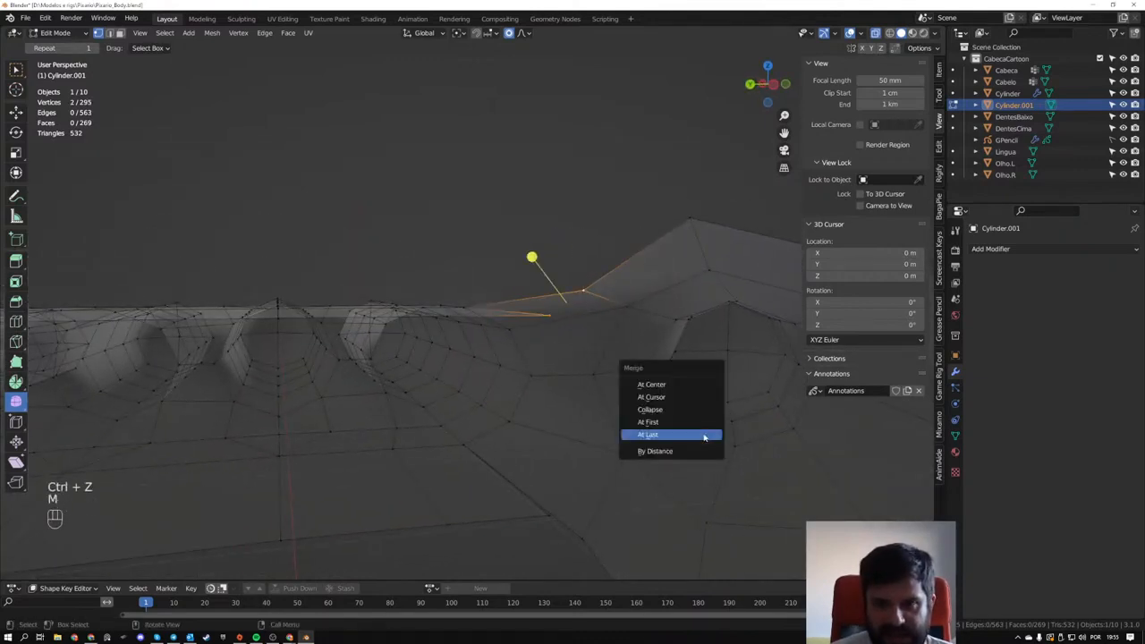
left_click(685, 387)
middle_click_drag(580, 428, 553, 326, "shift")
left_click_drag(497, 387, 593, 456)
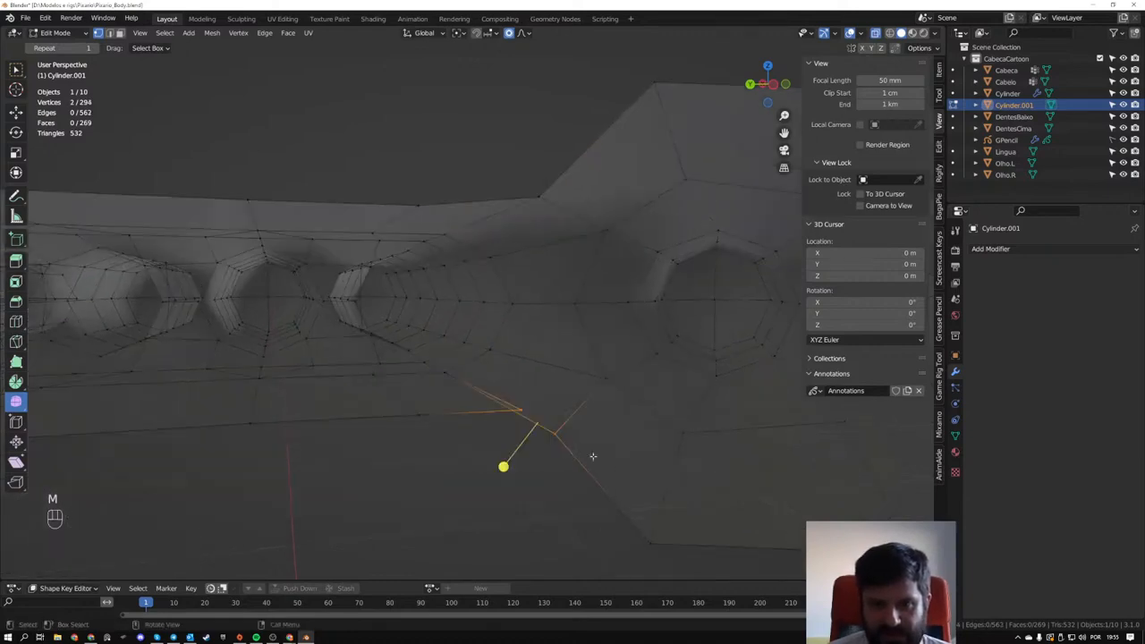
key("m")
left_click(706, 467)
middle_click_drag(706, 467, 320, 220)
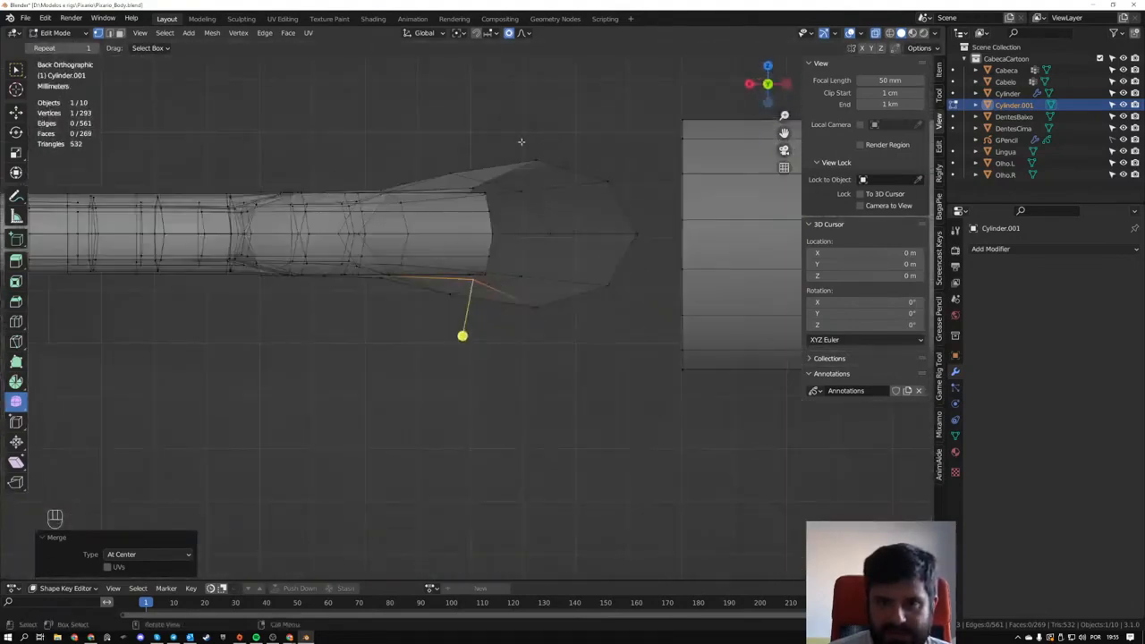
- Scale the thumb base's outermost upper and lower vertices closer together along global Z
left_click(534, 159)
left_click(533, 304, "shift")
key("s")
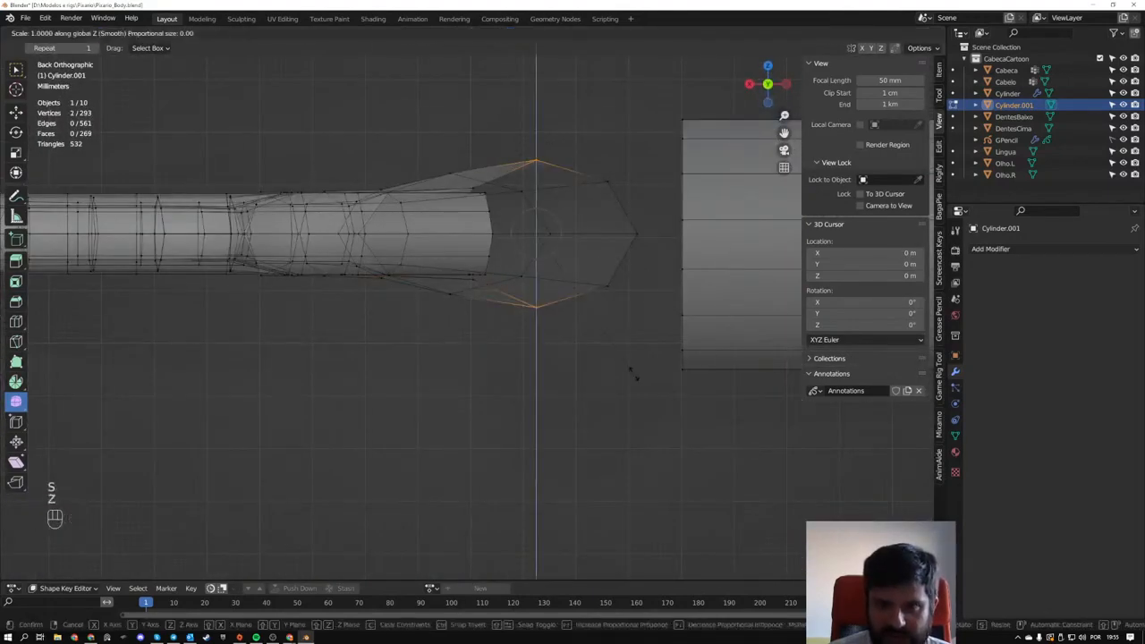
key("z")
left_click(599, 367)
- Scale the neighboring upper and lower thumb vertices nearer the fingers to about 0.886 along global Z
left_click(443, 167)
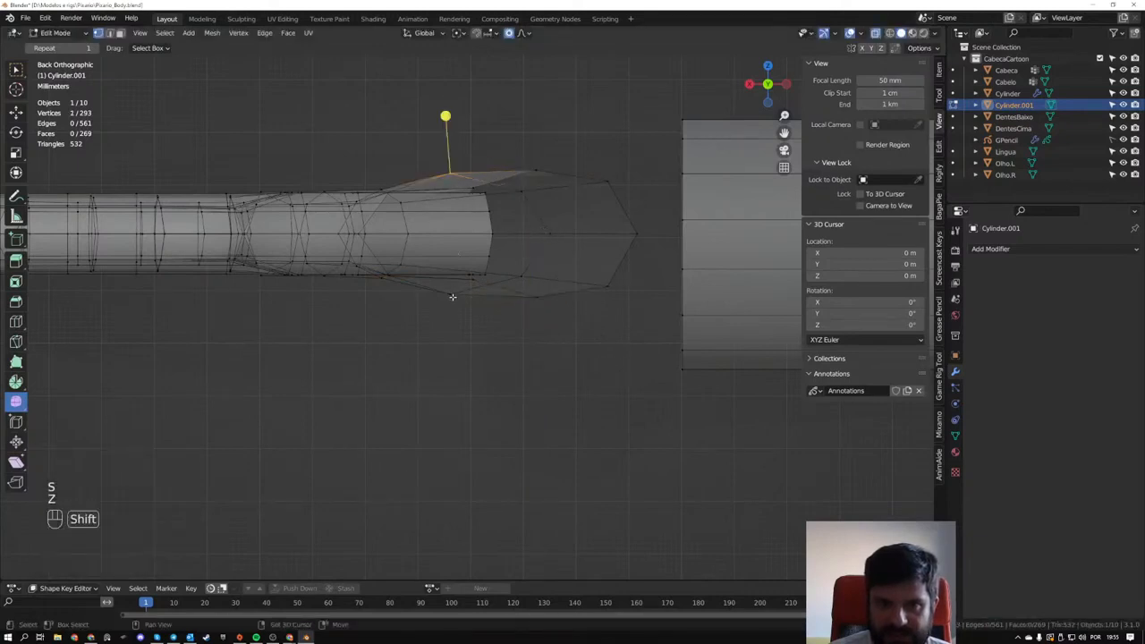
key("s")
key("z")
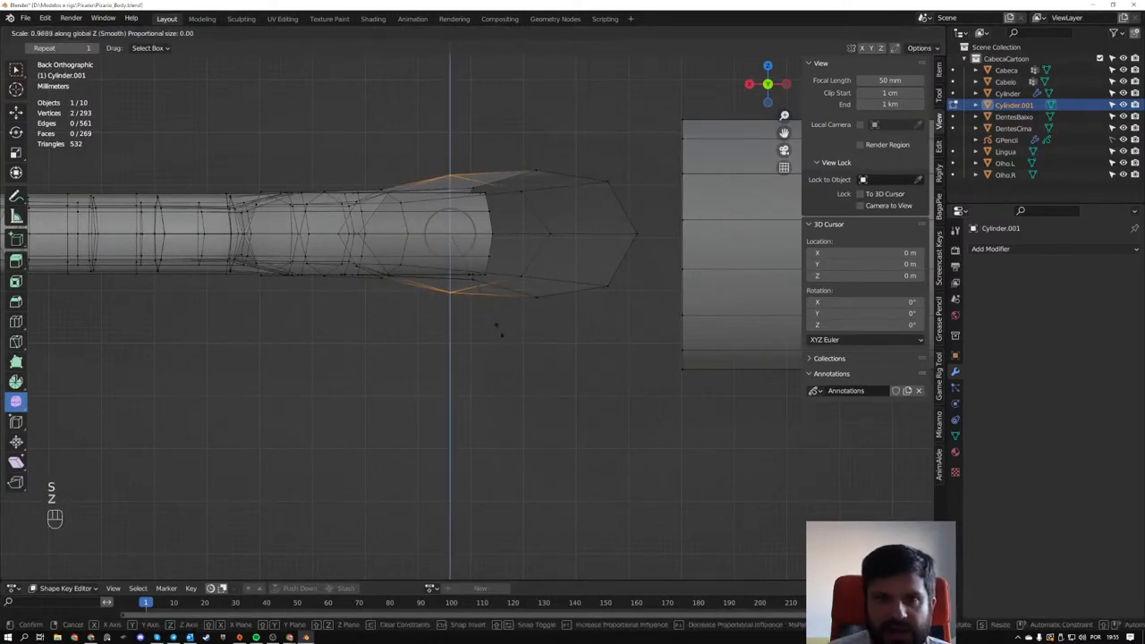
left_click(484, 325)
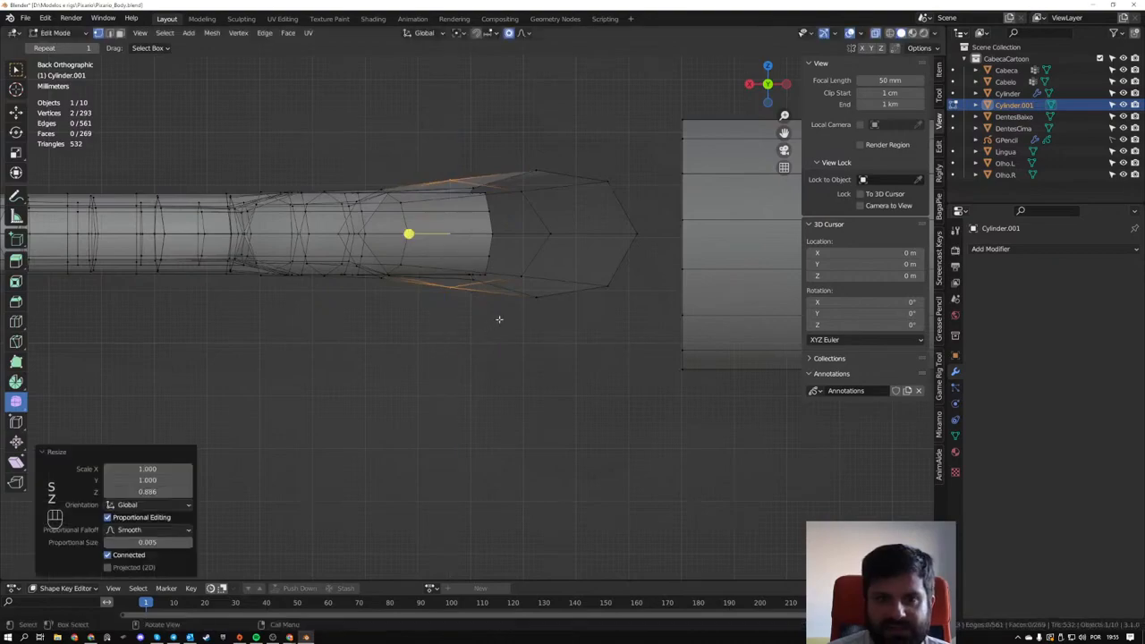
- Select all of the arm cylinder between the torso and the hand and delete its vertices
scroll(501, 316, "down", 2)
middle_click_drag(540, 276, 388, 293, "shift")
scroll(450, 301, "up", 2)
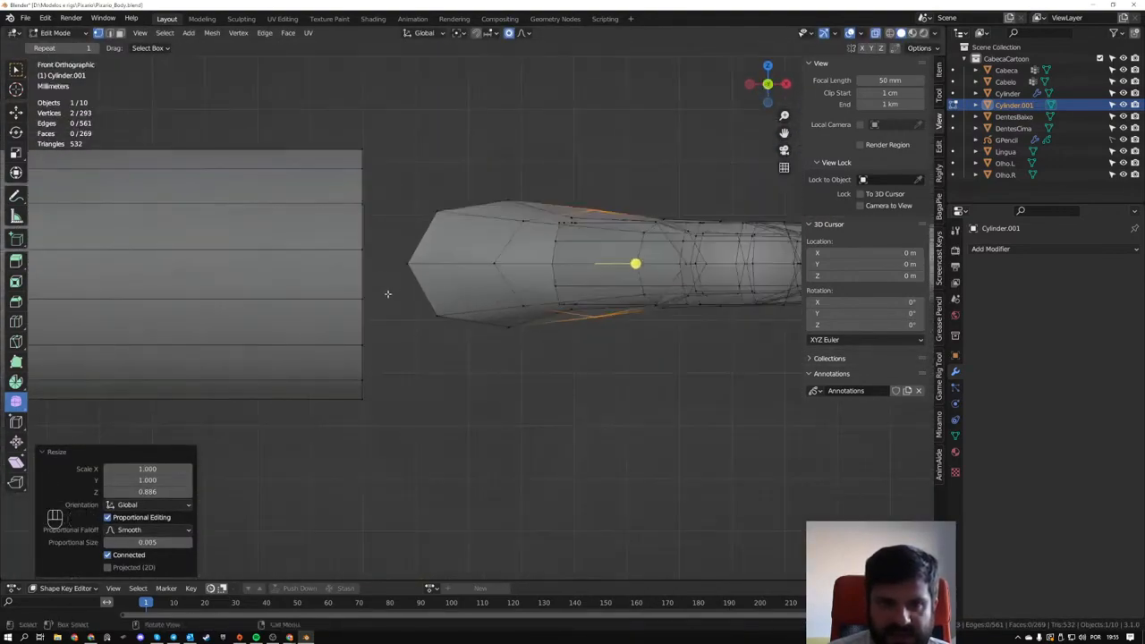
middle_click_drag(356, 251, 425, 270, "shift")
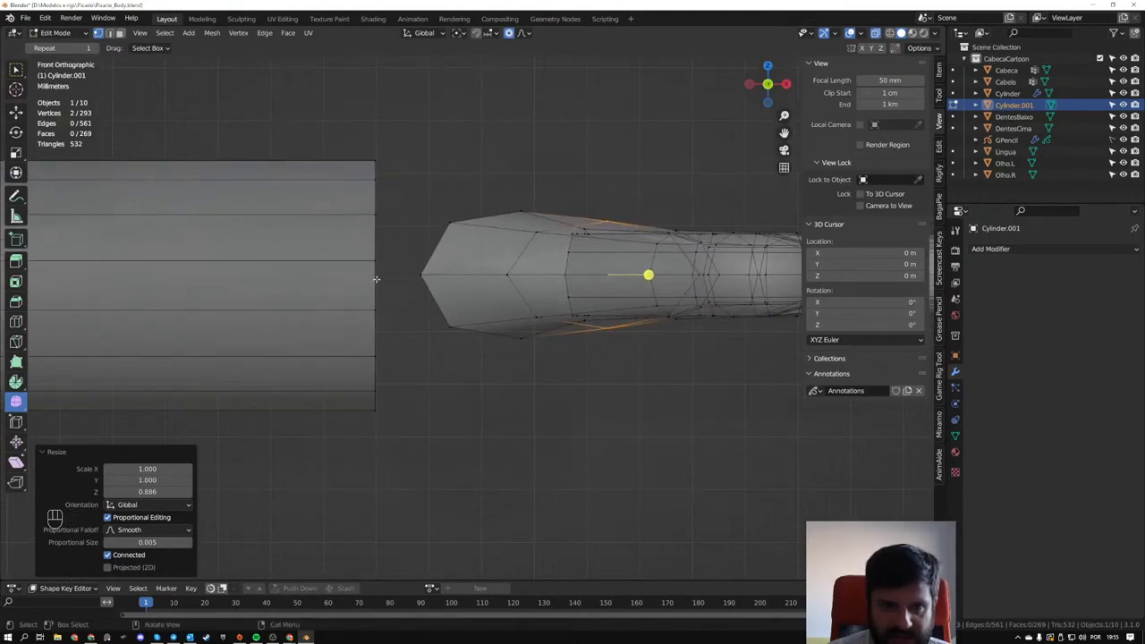
middle_click_drag(471, 192, 311, 204)
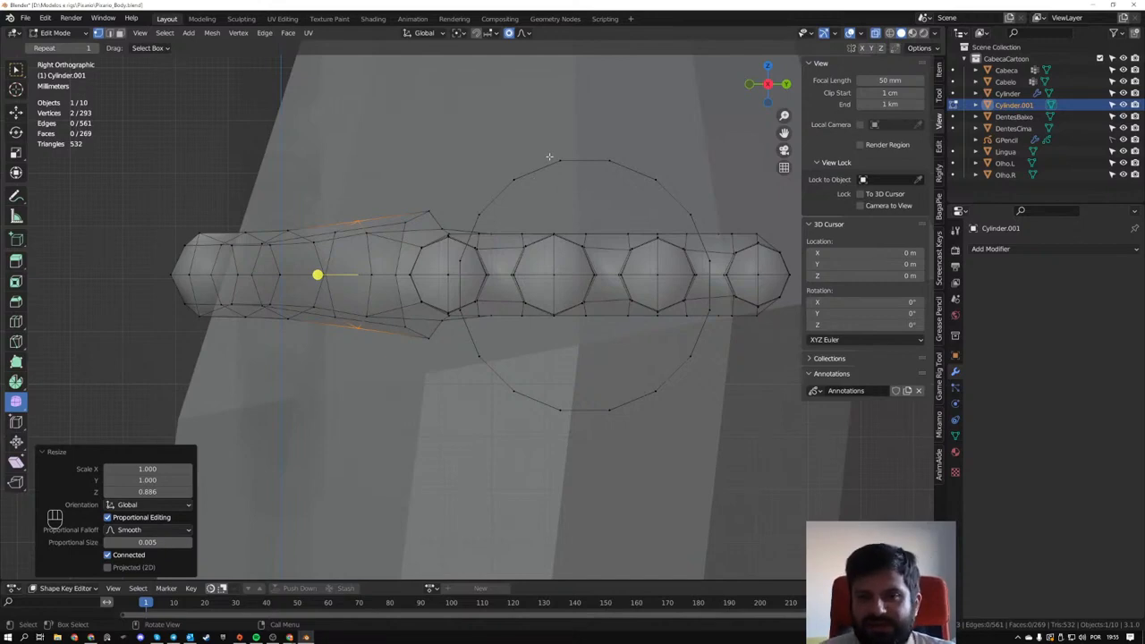
scroll(548, 190, "down", 4)
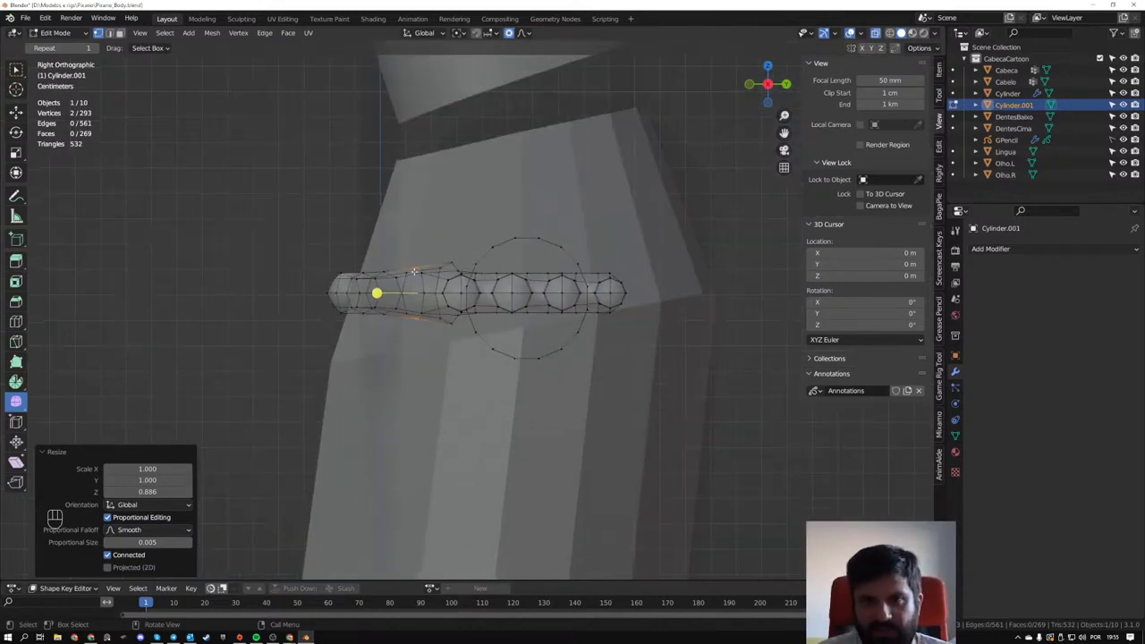
middle_click_drag(548, 190, 376, 301)
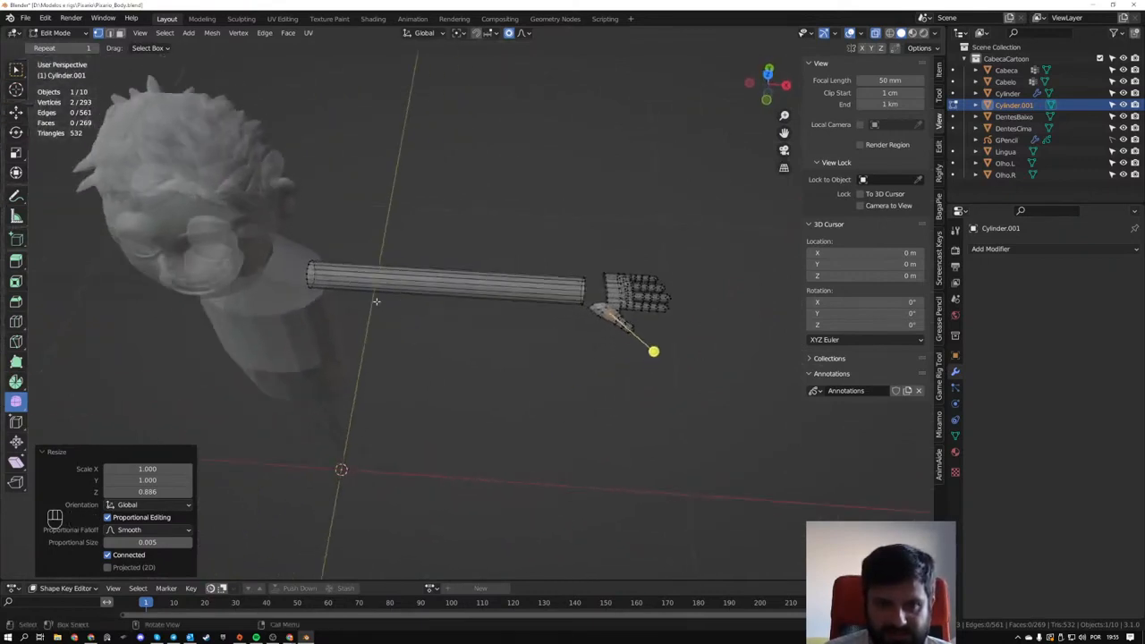
left_click_drag(268, 227, 583, 308)
key("KP_Decimal")
scroll(583, 308, "up", 1)
left_click_drag(617, 228, 670, 308, "shift")
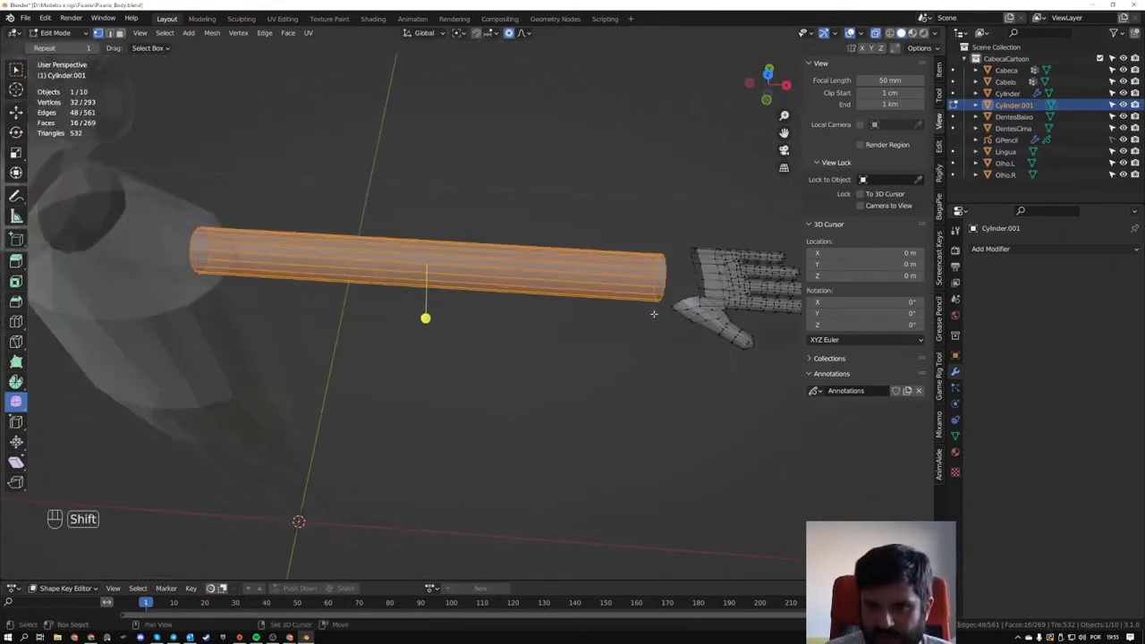
key("x")
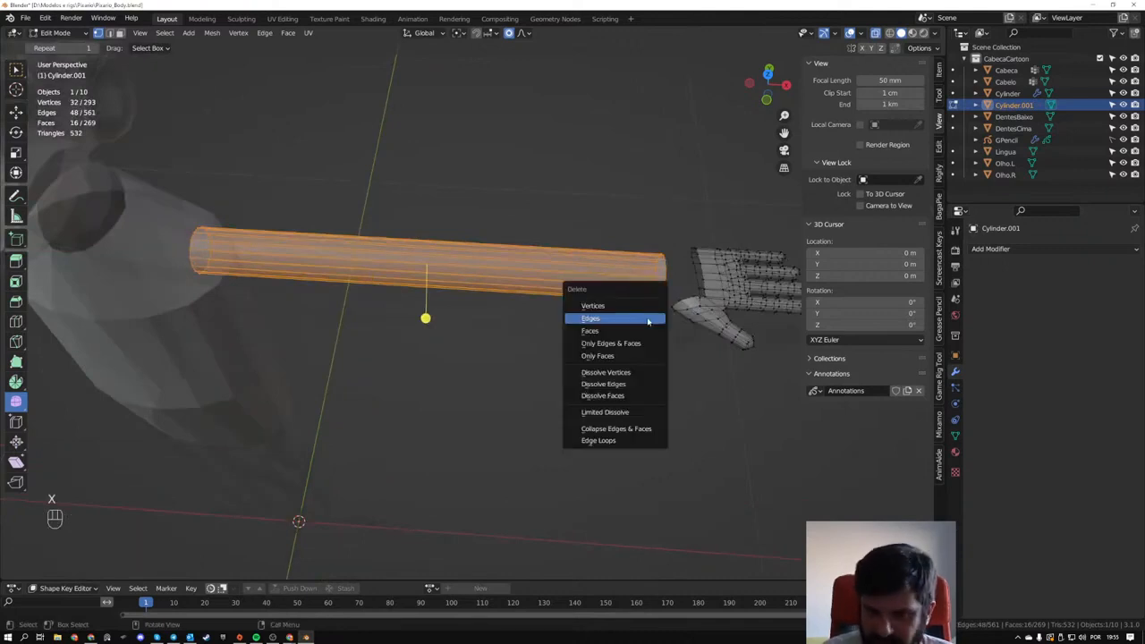
left_click(632, 316)
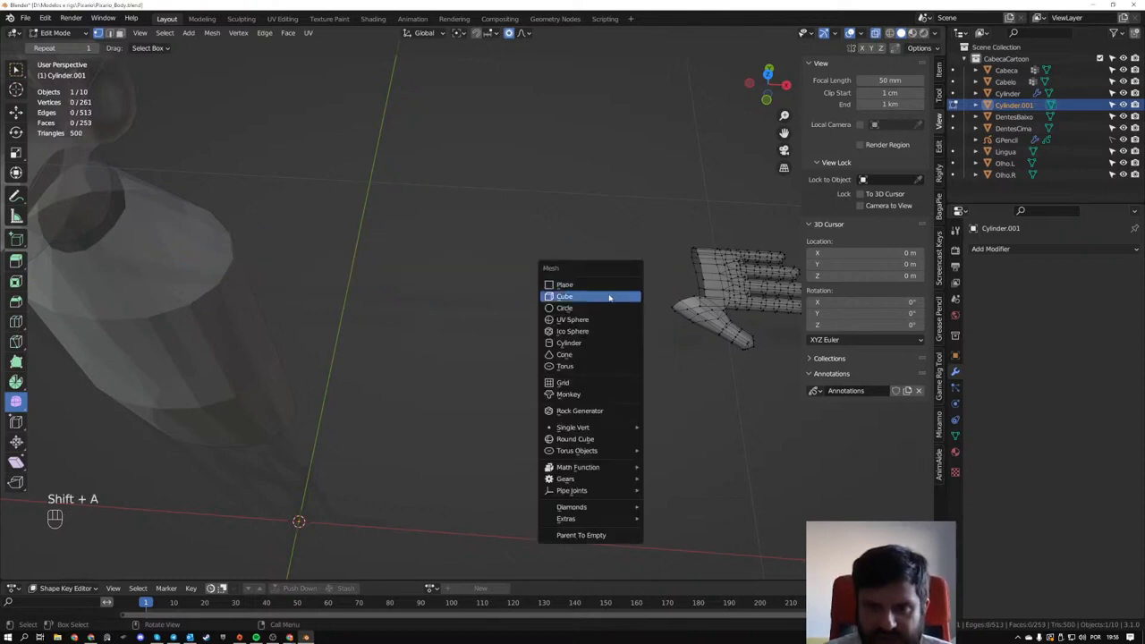
- Add a cylinder mesh with 16 vertices at the world origin and scale it down uniformly to roughly the torso's width
left_click(581, 342)
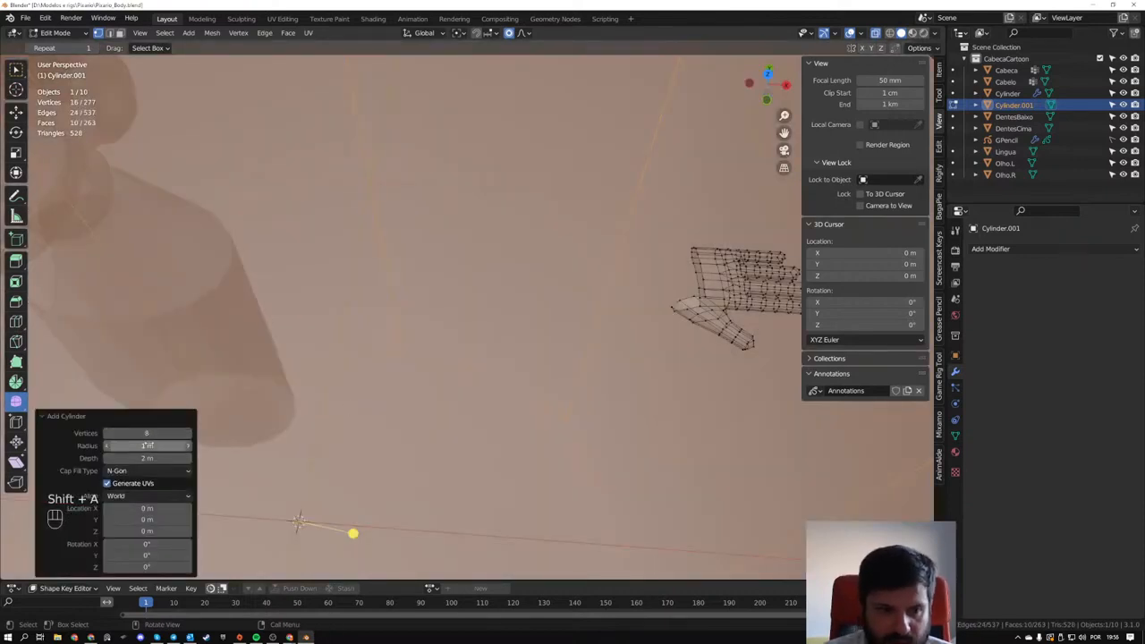
left_click(145, 433)
type("16")
key("Return")
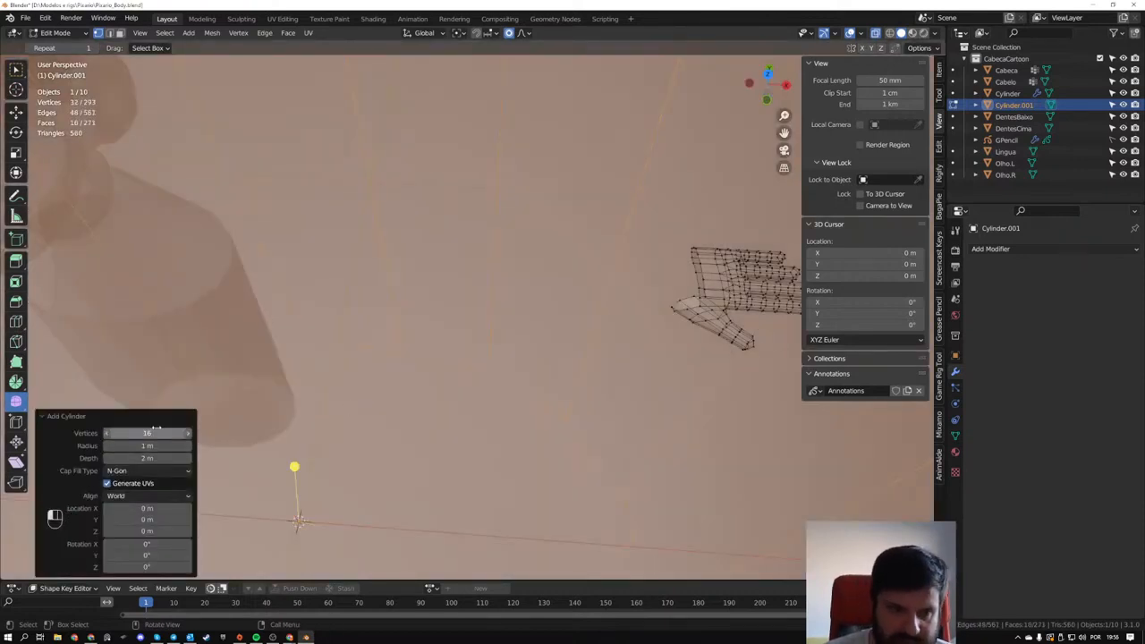
scroll(461, 335, "down", 5)
key("s")
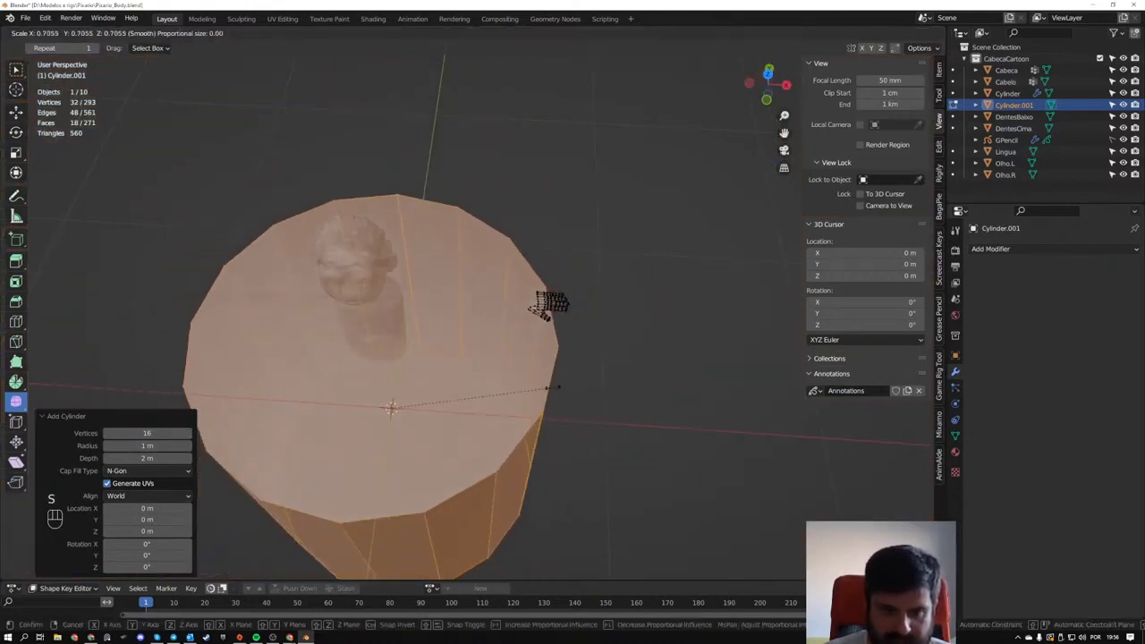
left_click(423, 392)
- Select both end caps of the new cylinder and delete their faces
left_click(397, 392)
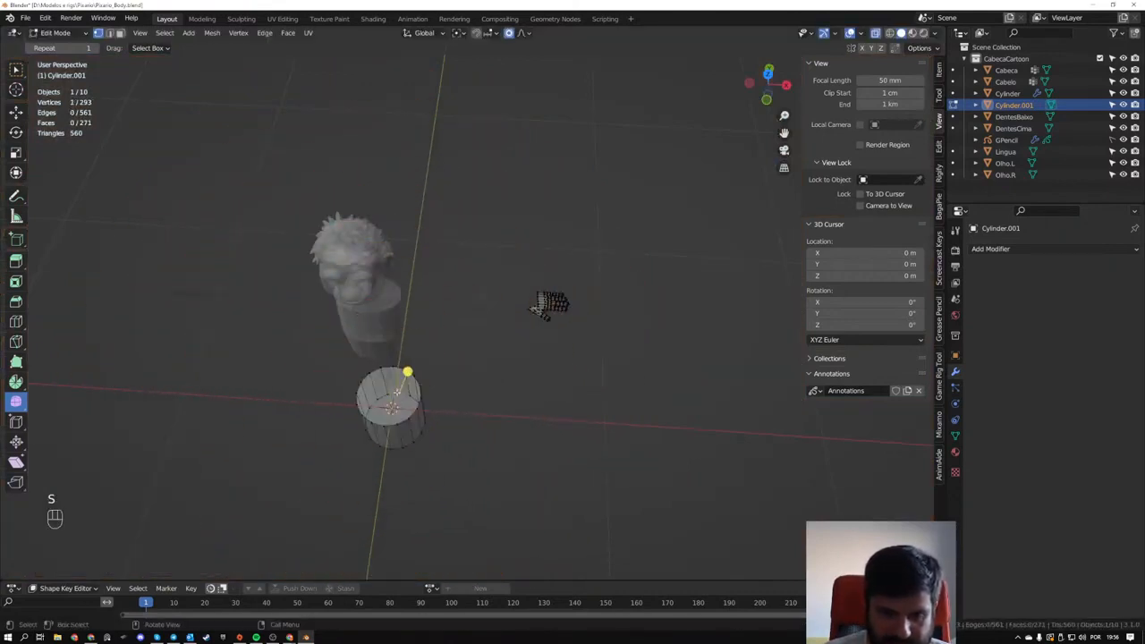
key("3")
left_click(395, 392)
middle_click_drag(395, 392, 423, 362)
left_click(396, 380, "shift")
key("ctrl+z")
left_click(400, 384, "shift")
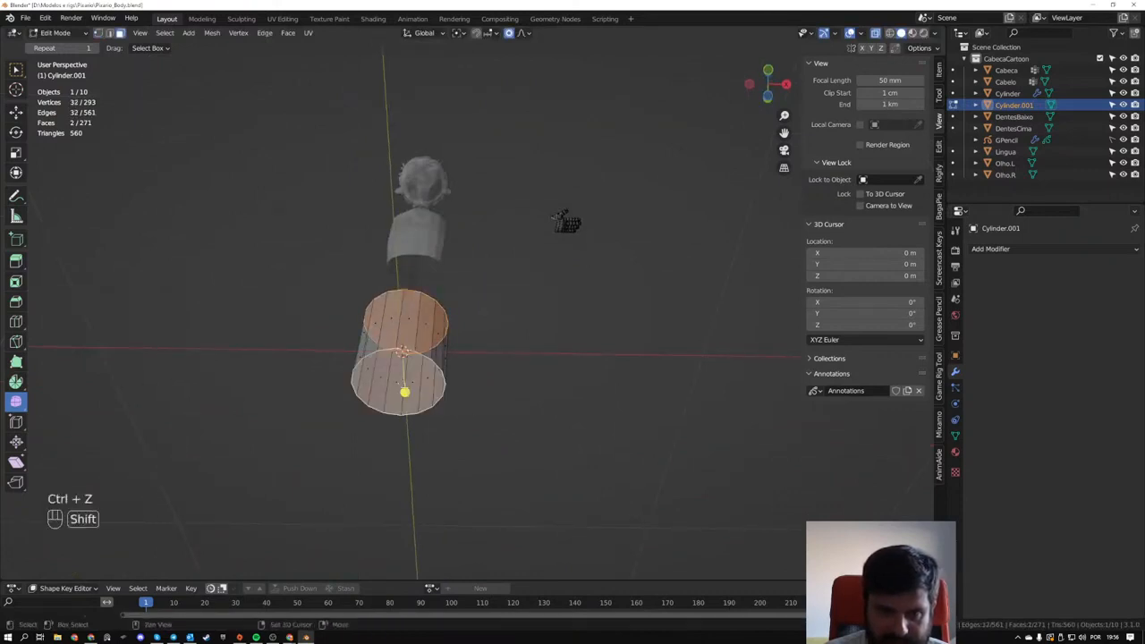
middle_click_drag(489, 429, 503, 462)
key("x")
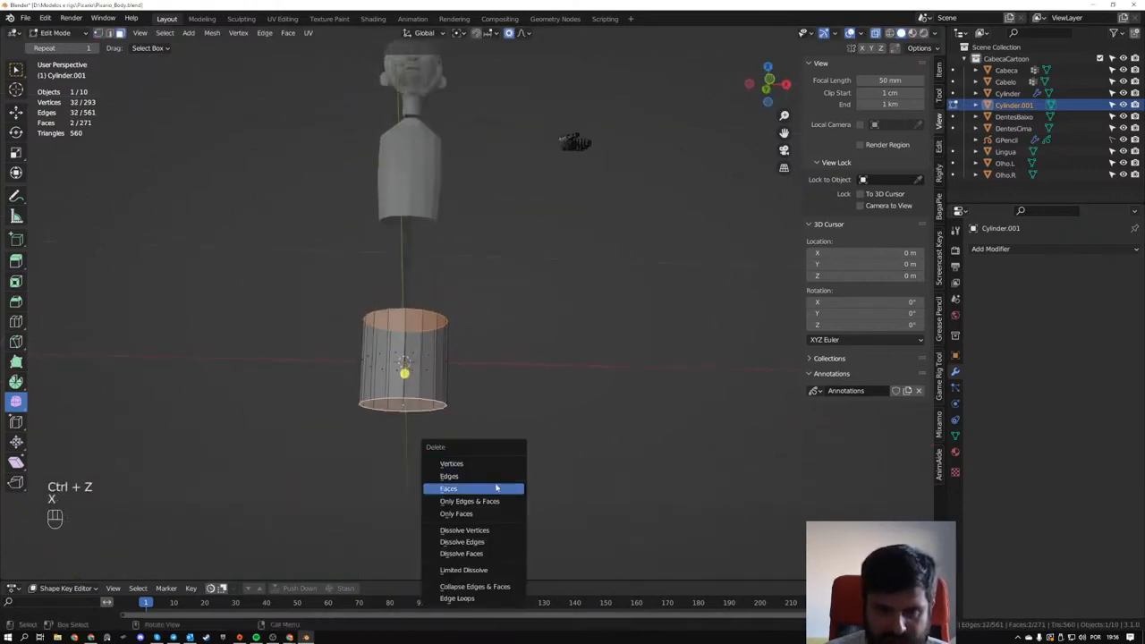
left_click(496, 488)
- Move the open cylinder about 32.8 cm in X and 92.7 cm in Z to arm height and rotate it 90° to lie horizontally
key("KP_1")
left_click_drag(254, 361, 490, 538)
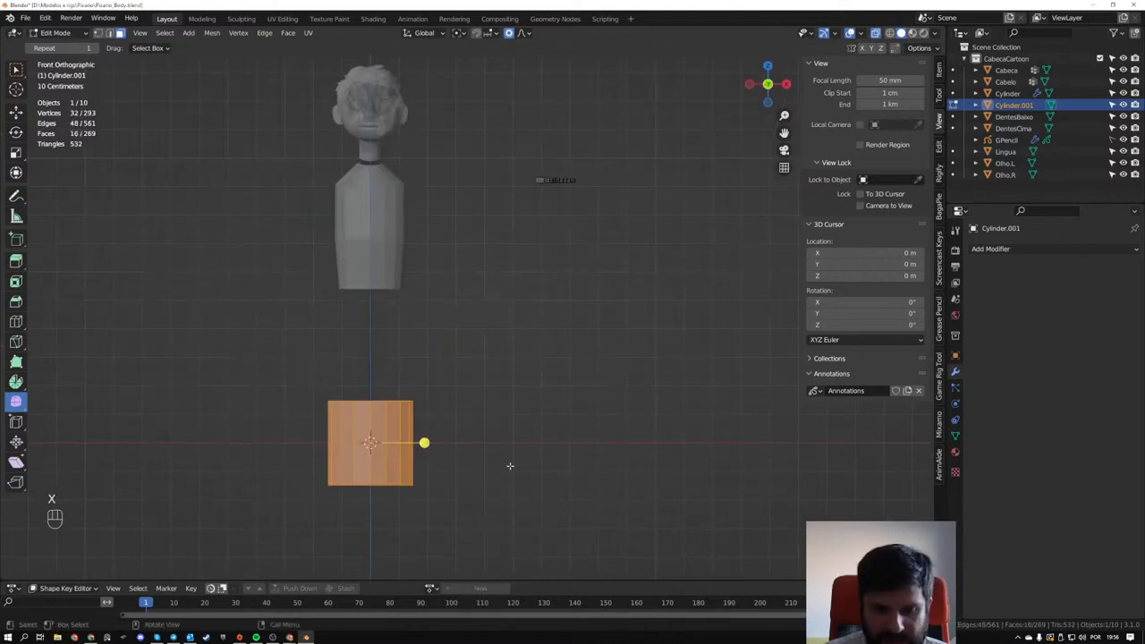
key("g")
left_click(583, 163)
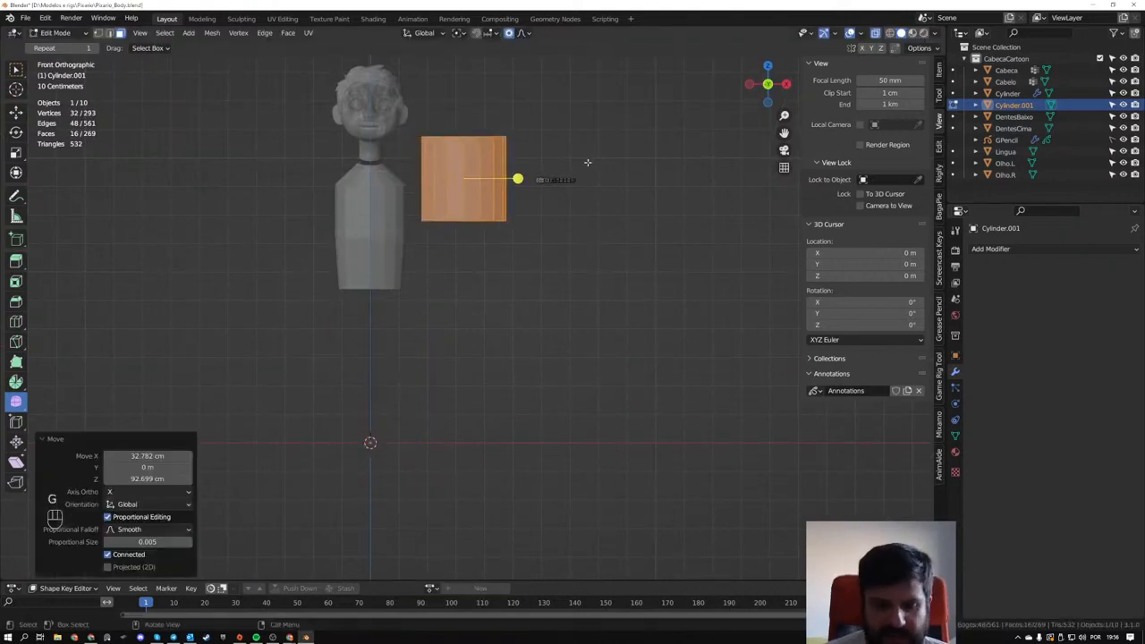
key("r")
key("KP_9")
key("KP_0")
key("KP_Enter")
- Thin the horizontal cylinder into an arm with Shrink/Fatten at an offset of about -12.3 cm
scroll(579, 162, "up", 1)
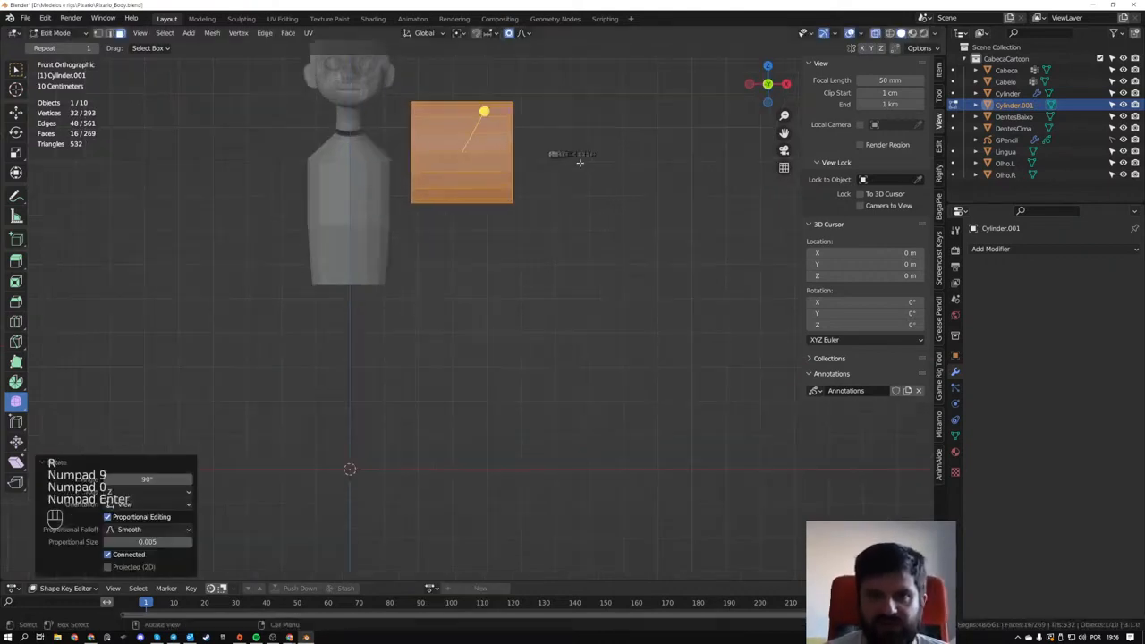
scroll(581, 166, "up", 2)
middle_click_drag(602, 225, 560, 438, "shift")
middle_click_drag(592, 383, 547, 397)
key("alt+s")
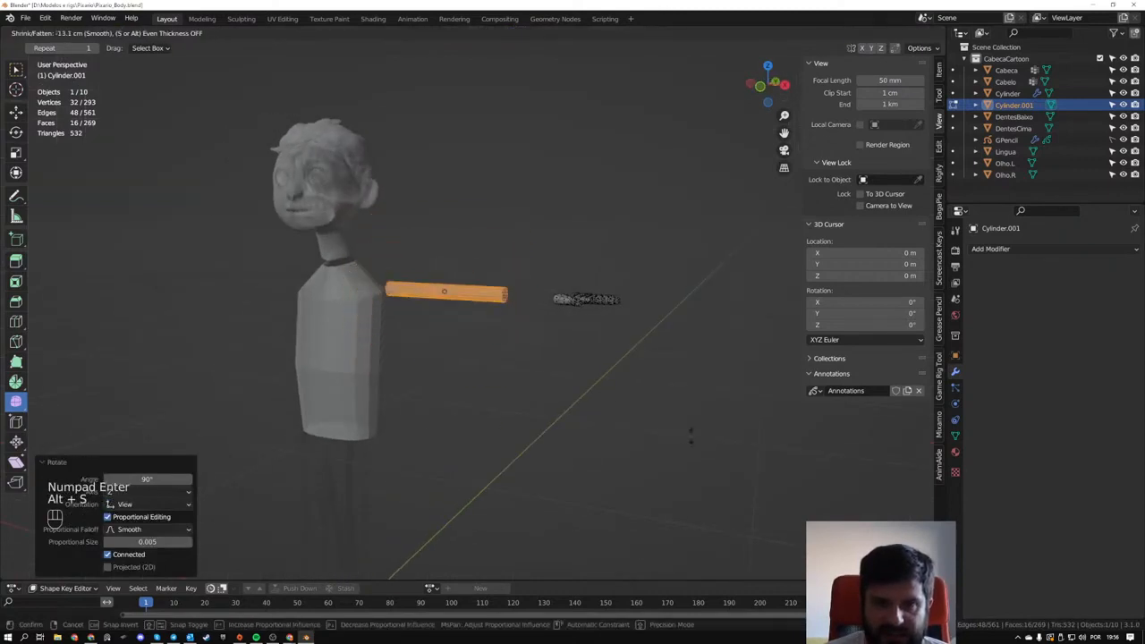
left_click(686, 432)
- Select the arm cylinder's hand-side end ring and move it along X until it ends just short of the wrist
middle_click_drag(539, 355, 562, 352, "alt")
scroll(529, 326, "up", 4)
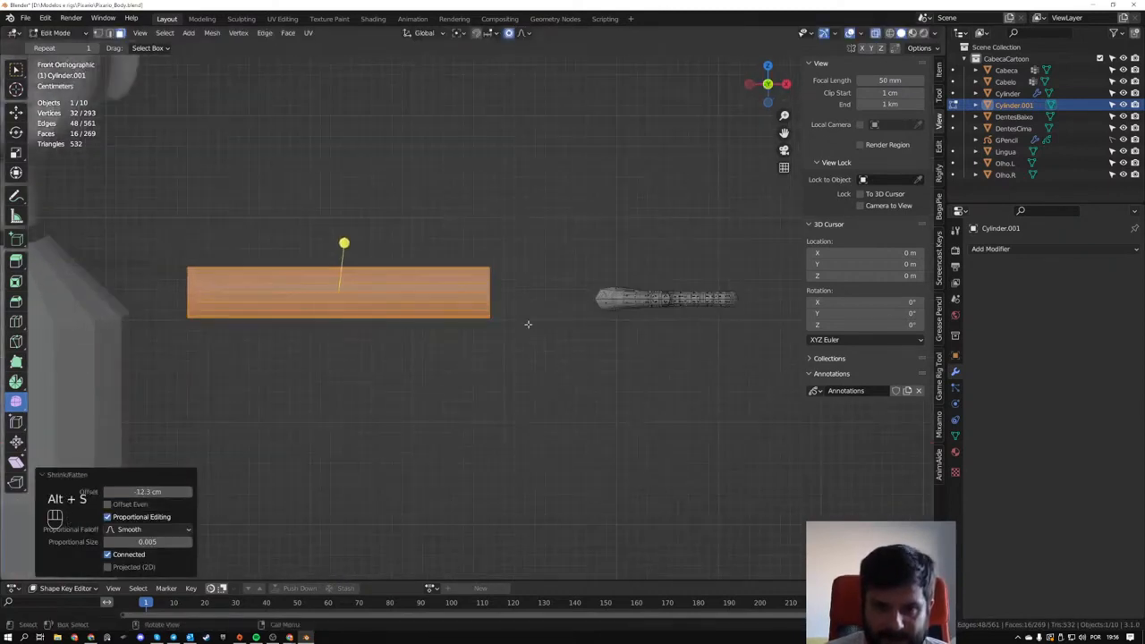
key("1")
left_click_drag(452, 236, 522, 347)
key("g")
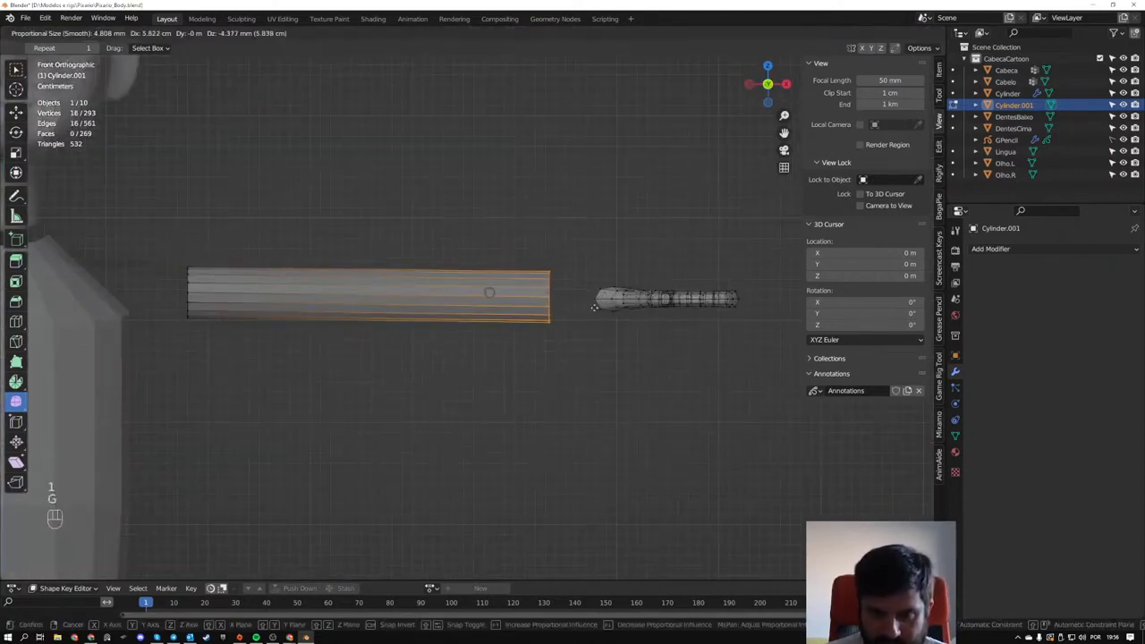
middle_click(597, 306)
left_click(628, 307)
- Select the arm cylinder's shoulder-side end ring and move it about -10.9 cm along X into the torso
left_click_drag(158, 216, 257, 362)
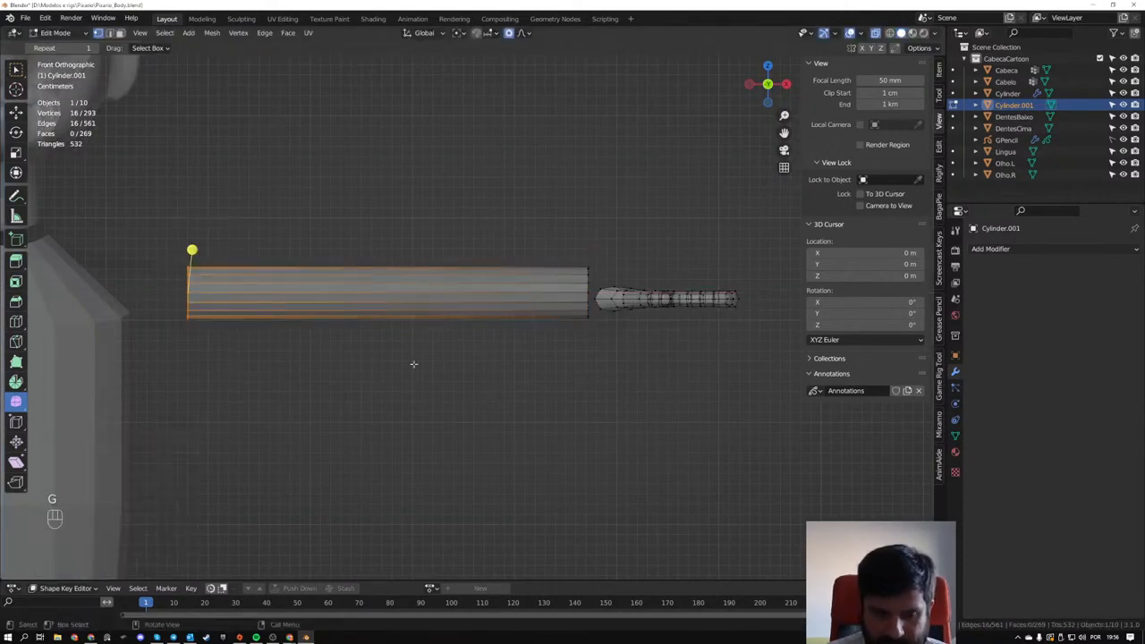
key("g")
left_click(343, 366)
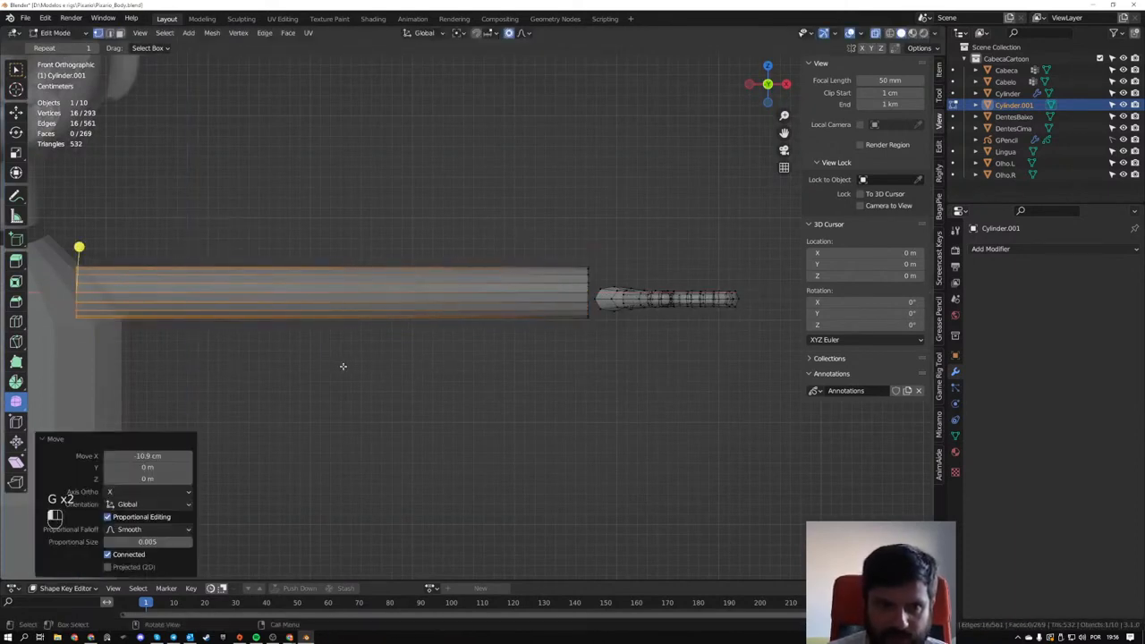
- Select the whole arm cylinder and move it about 5.65 cm along Y to align it with the hand
middle_click_drag(342, 366, 524, 350)
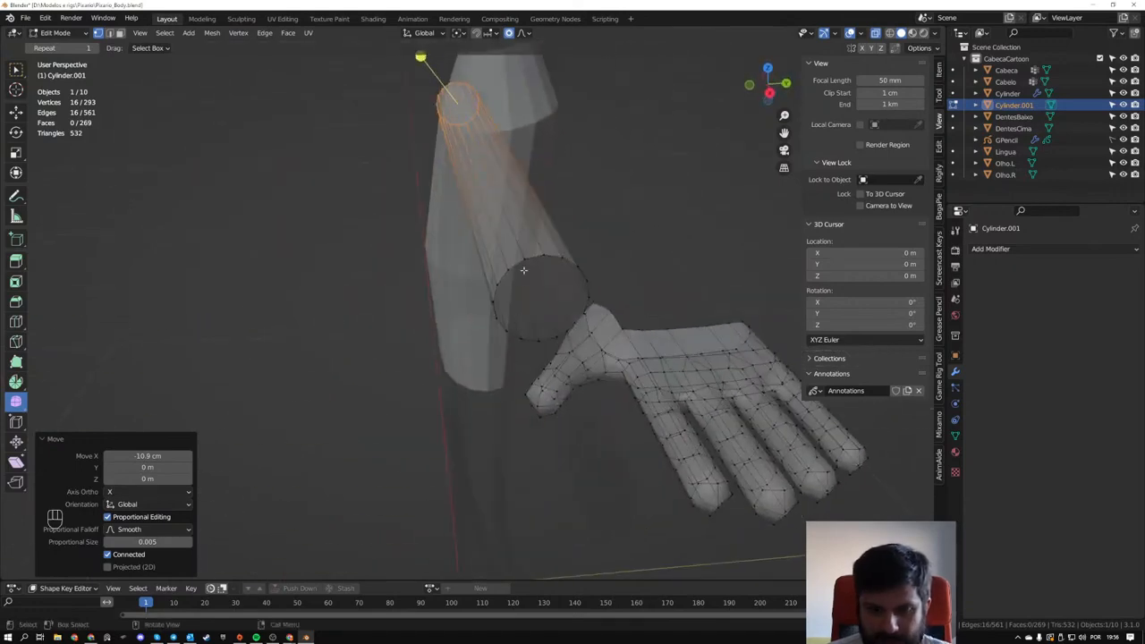
key("l")
middle_click_drag(583, 274, 572, 249)
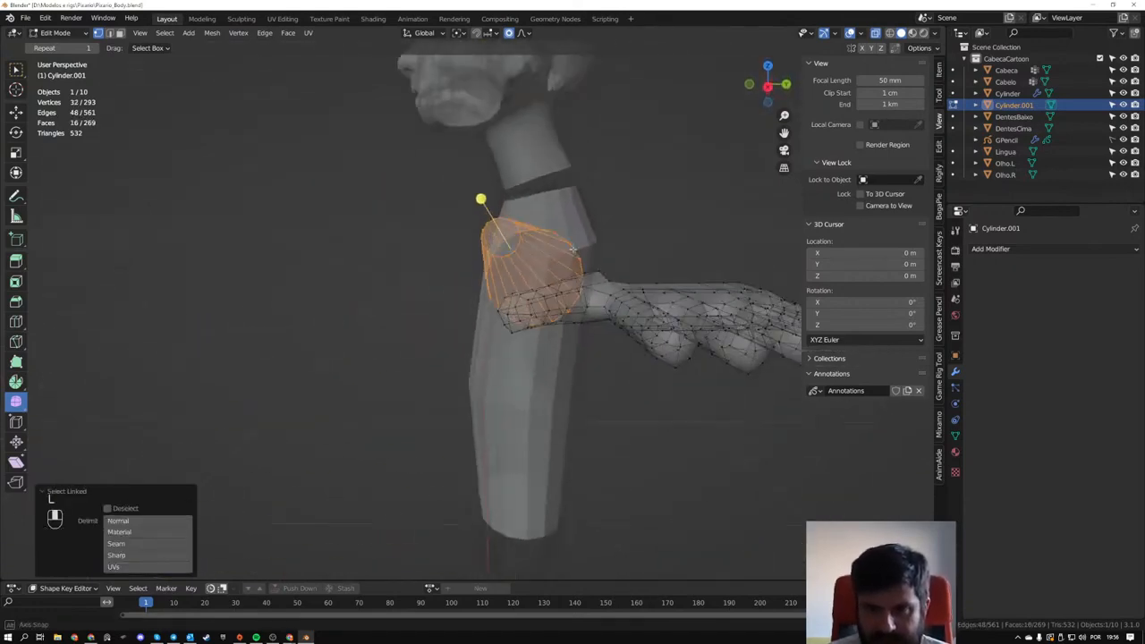
key("KP_3")
key("g")
key("y")
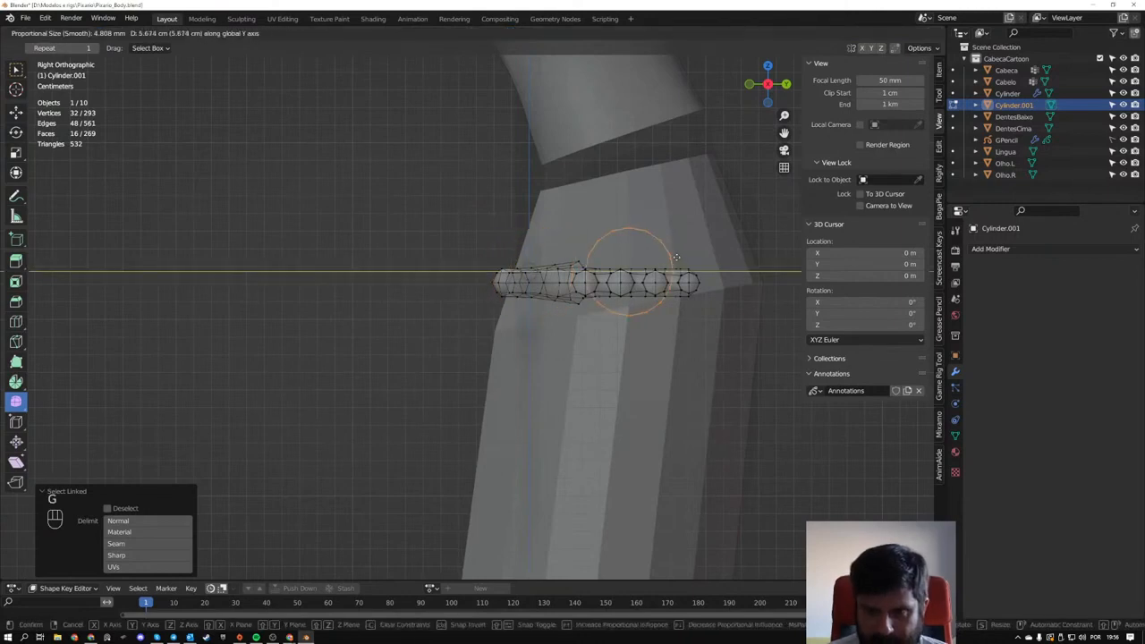
left_click(674, 258)
- Annotate four short strokes beside the arm ring, marking the quarter points of an imaginary circle
middle_click_drag(651, 257, 499, 286, "shift")
scroll(494, 286, "up", 7)
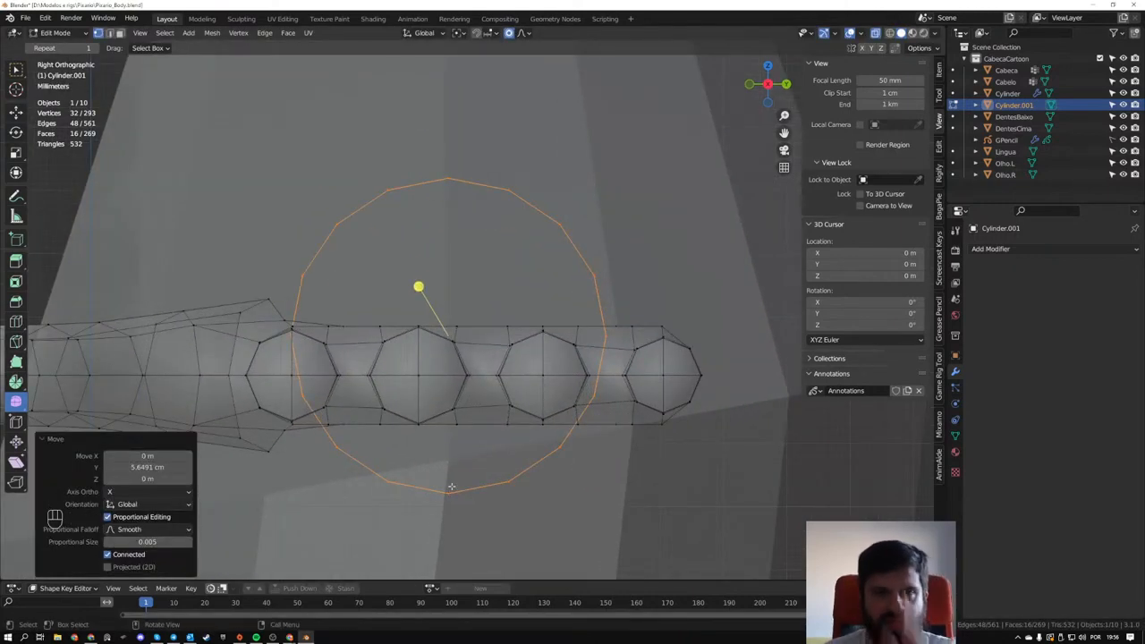
scroll(458, 476, "down", 3)
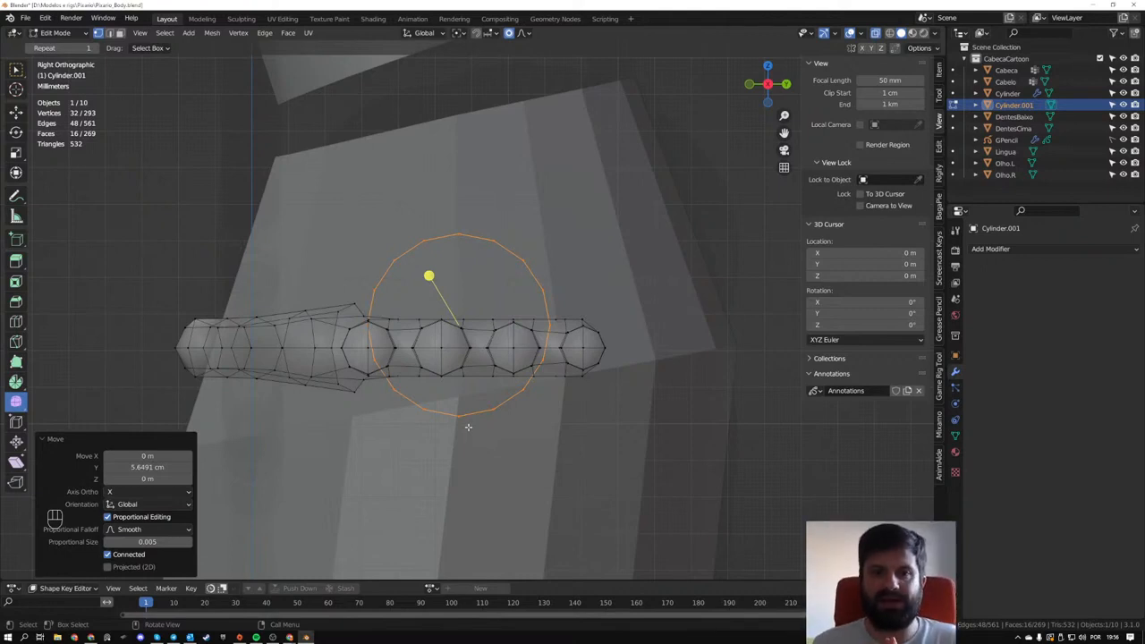
middle_click_drag(480, 208, 339, 252, "shift")
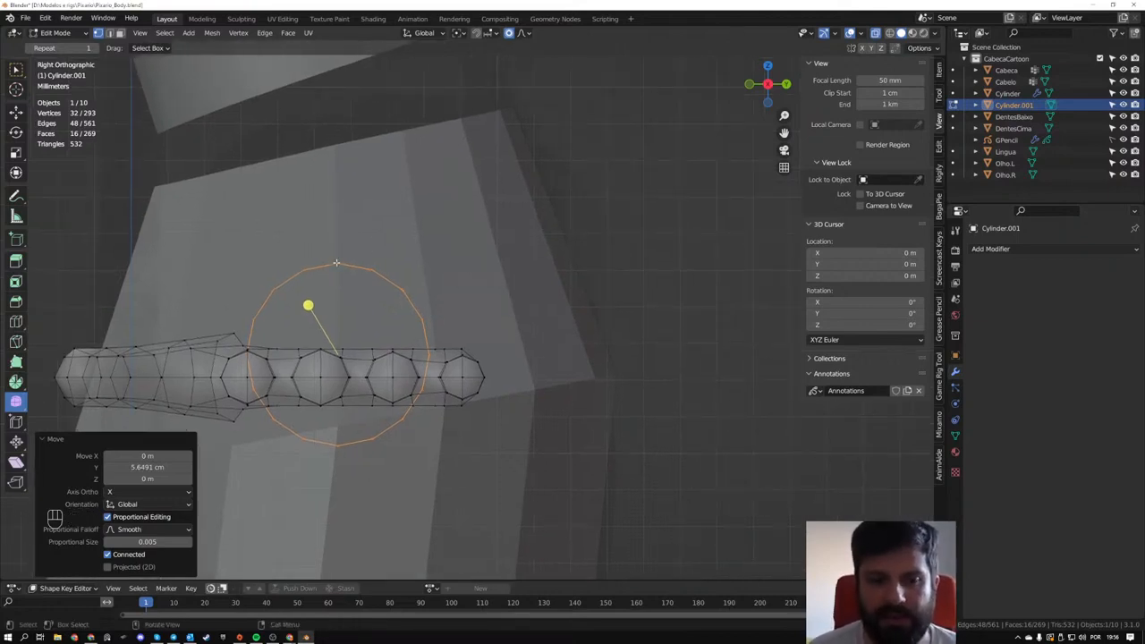
scroll(331, 340, "up", 2)
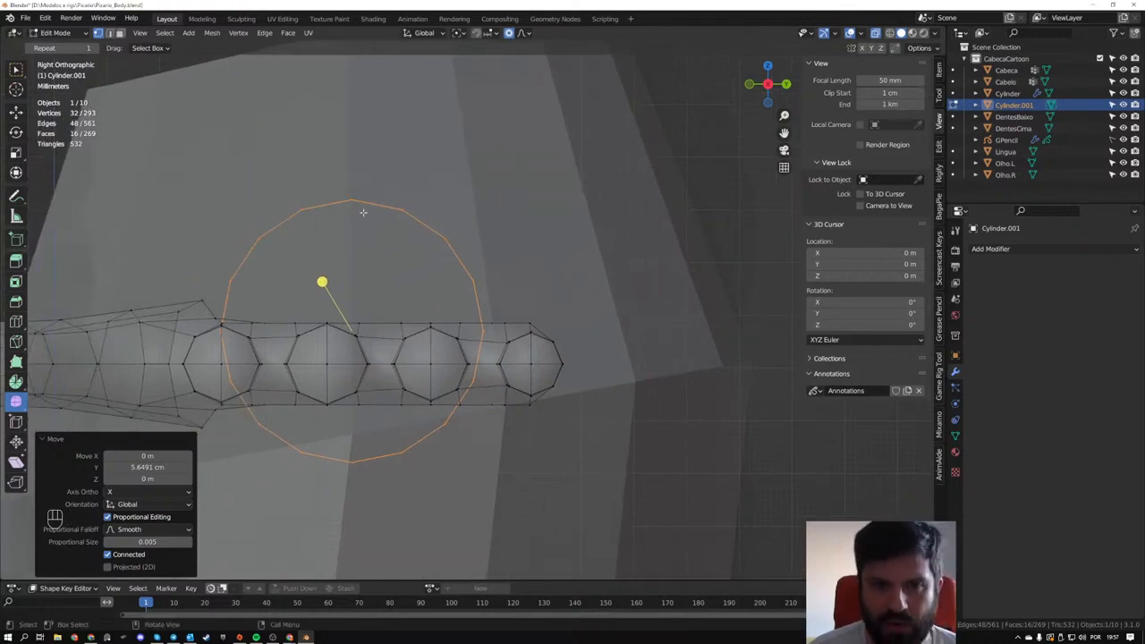
middle_click_drag(606, 207, 572, 224, "shift")
scroll(573, 223, "down", 1)
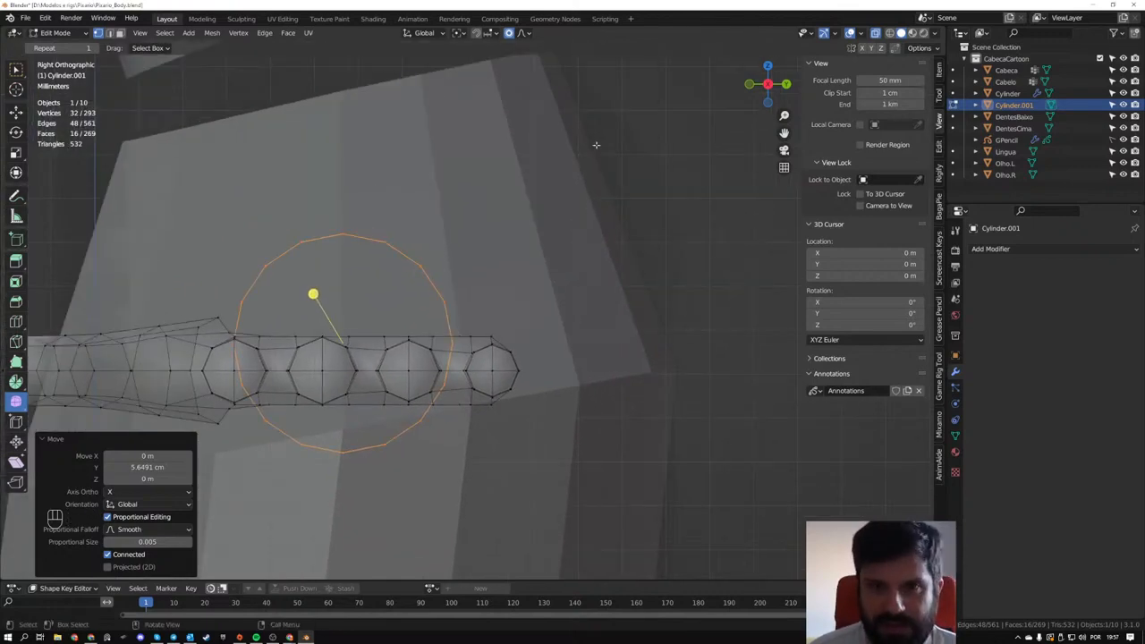
left_click_drag(606, 93, 608, 125)
left_click_drag(606, 229, 611, 274)
left_click_drag(524, 178, 561, 182)
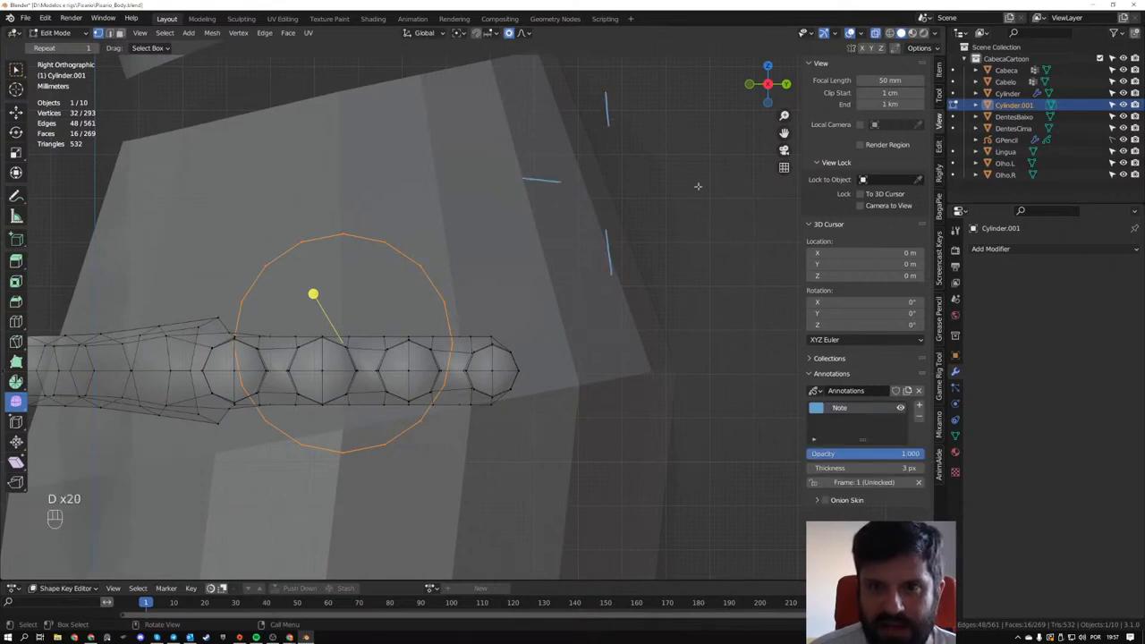
left_click_drag(646, 182, 675, 185)
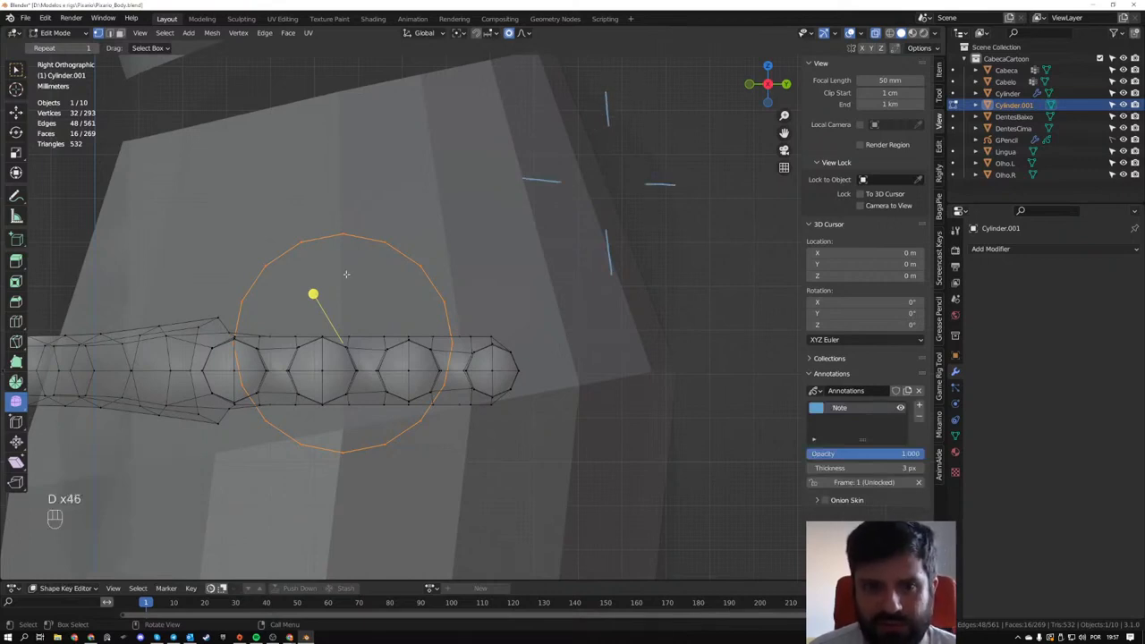
- Annotate eight evenly spaced strokes across the arm cylinder's ring, at its quarter points and diagonals
left_click_drag(340, 201, 340, 243)
left_click_drag(340, 443, 344, 483)
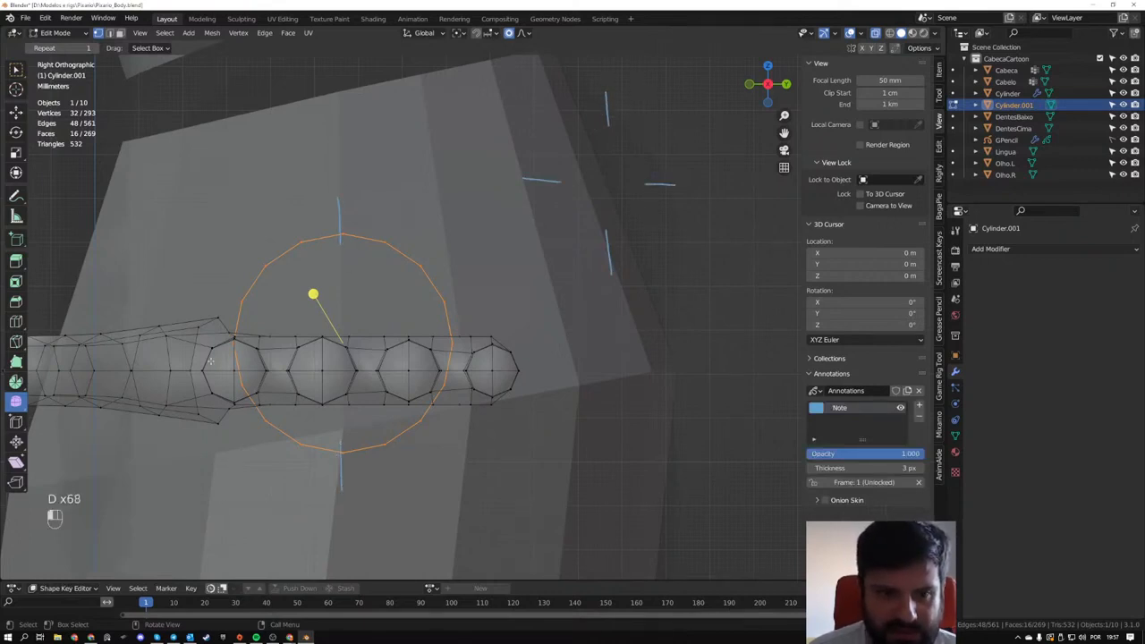
left_click_drag(184, 341, 231, 338)
left_click_drag(475, 338, 490, 340)
left_click_drag(427, 257, 415, 270)
left_click_drag(254, 254, 266, 266)
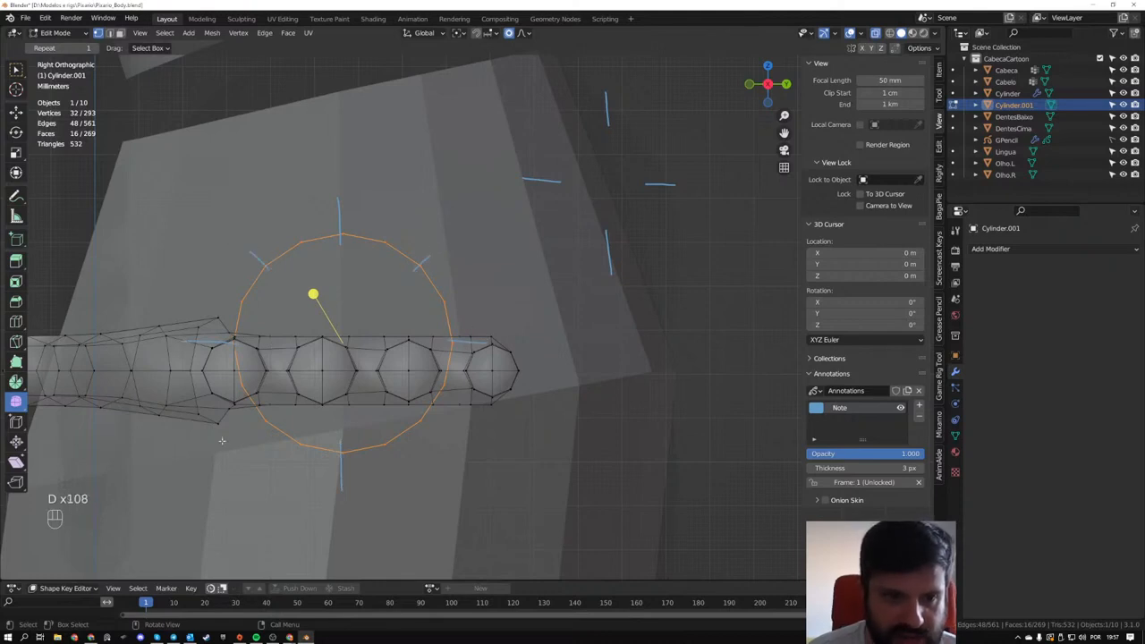
left_click_drag(266, 421, 250, 440)
left_click_drag(412, 412, 430, 430)
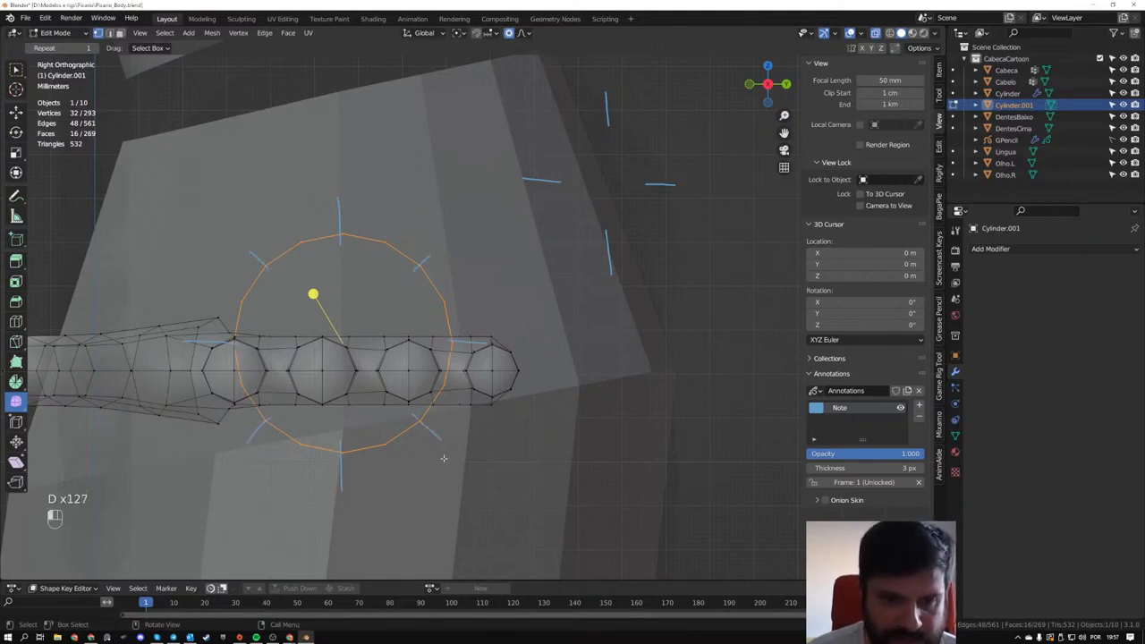
- Add diagonal annotation strokes to the separate circle sketch, plus extra strokes between its upper marks
mouse_move(548, 122)
left_mouse_down()
mouse_move(569, 143)
mouse_move(660, 135)
left_mouse_up()
left_click_drag(571, 216, 555, 230)
left_click_drag(640, 218, 657, 242)
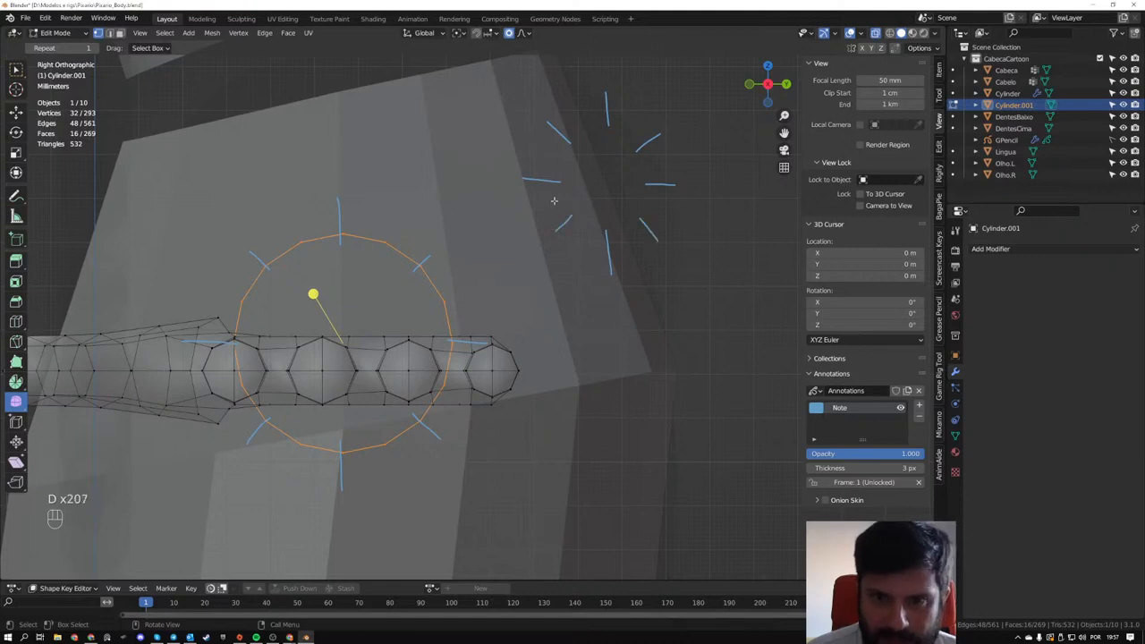
left_click_drag(560, 134, 549, 170)
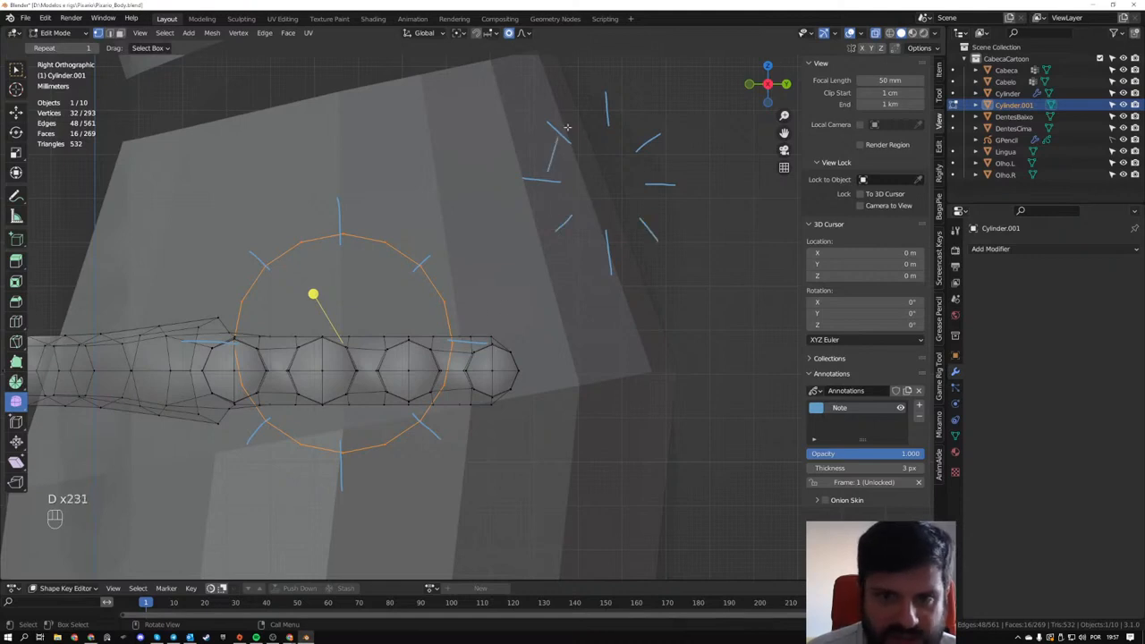
mouse_move(566, 127)
left_mouse_down()
mouse_move(597, 113)
mouse_move(640, 129)
left_mouse_up()
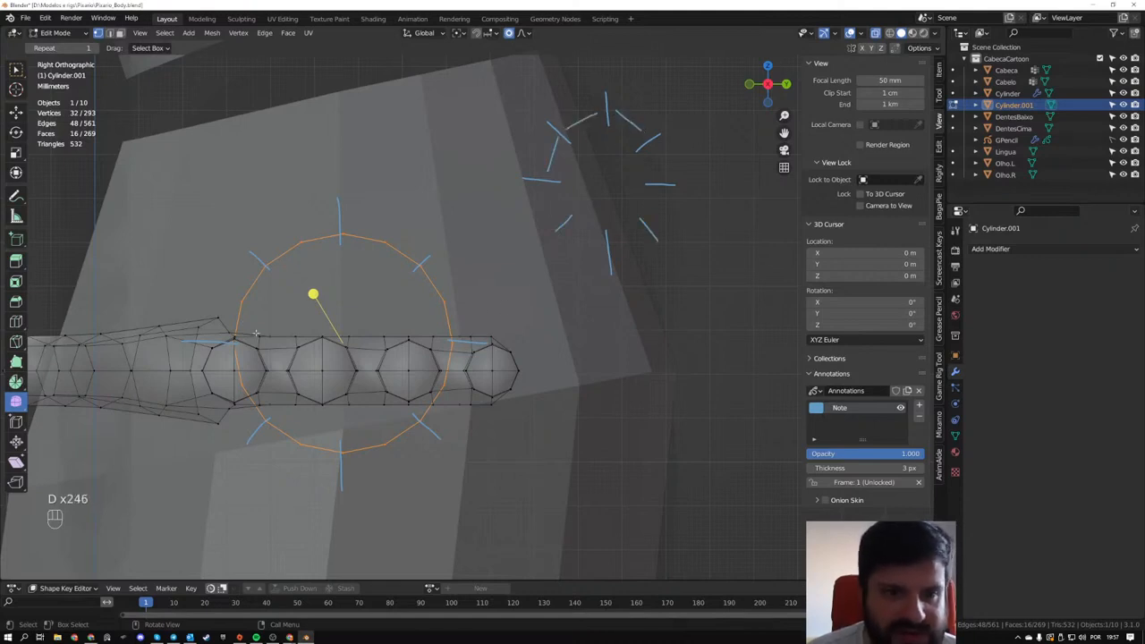
- Annotate a cross over the end finger's circular section, and delete the annotation layer holding all the strokes
left_click_drag(492, 340, 492, 413)
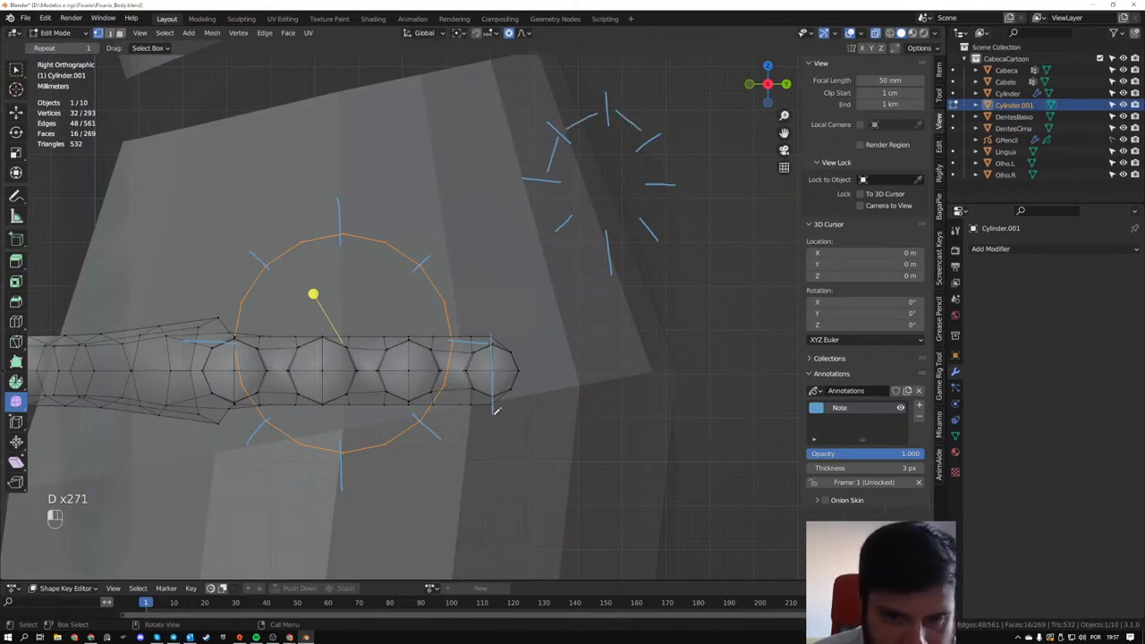
left_click_drag(472, 370, 534, 370)
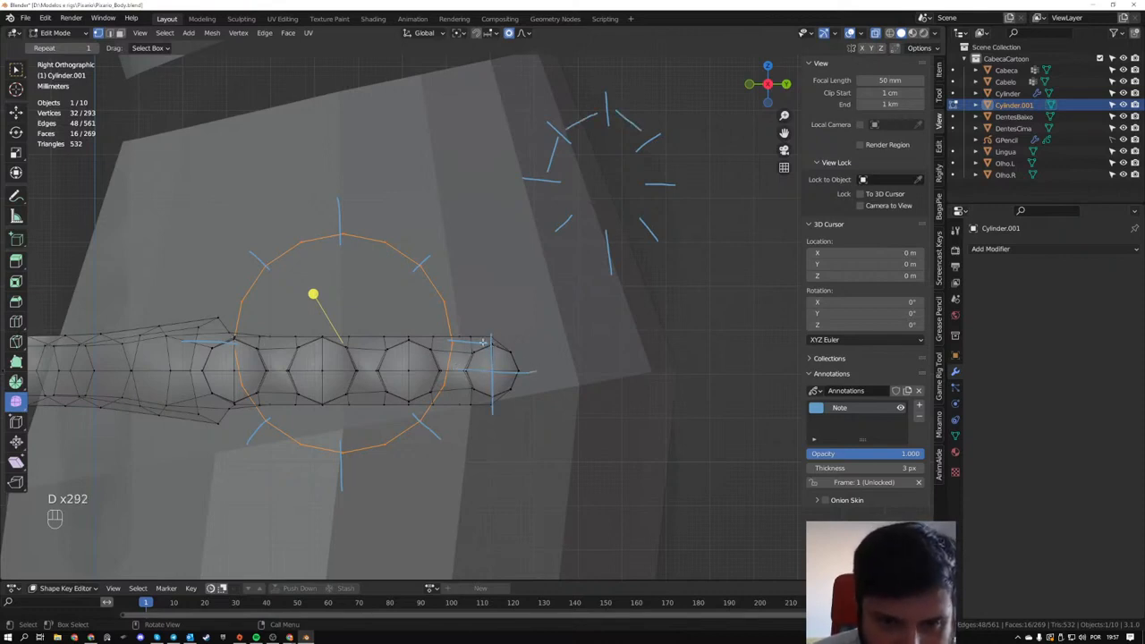
left_click(918, 417)
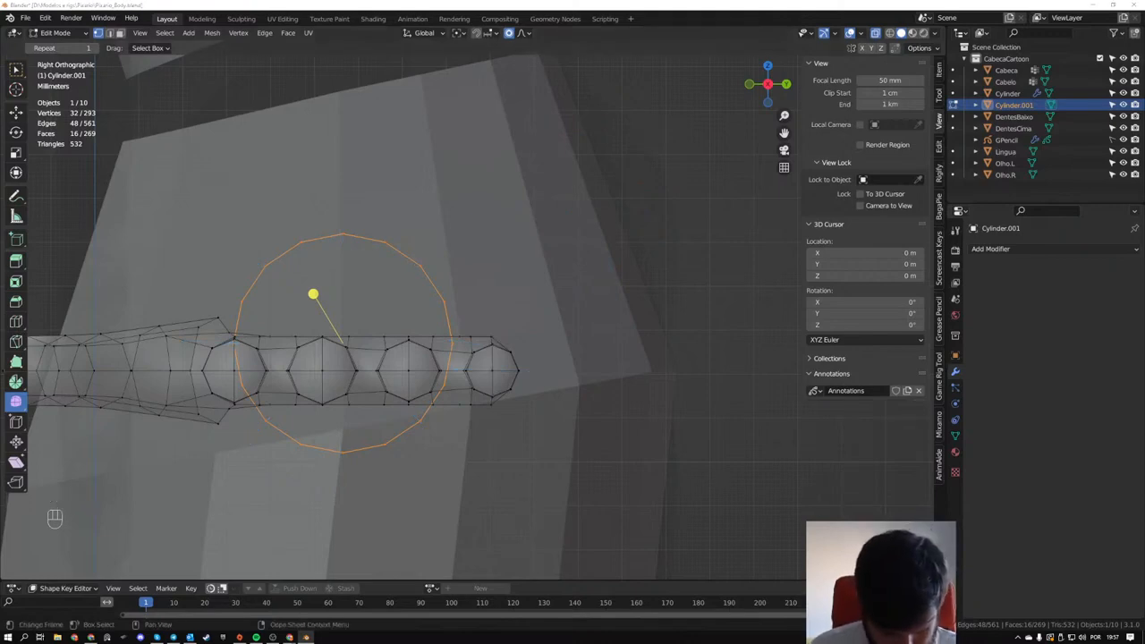
- Switch to the YouTube live chat window in Chrome and read the messages about cylinder edge loops and the J shortcut
left_click(289, 637)
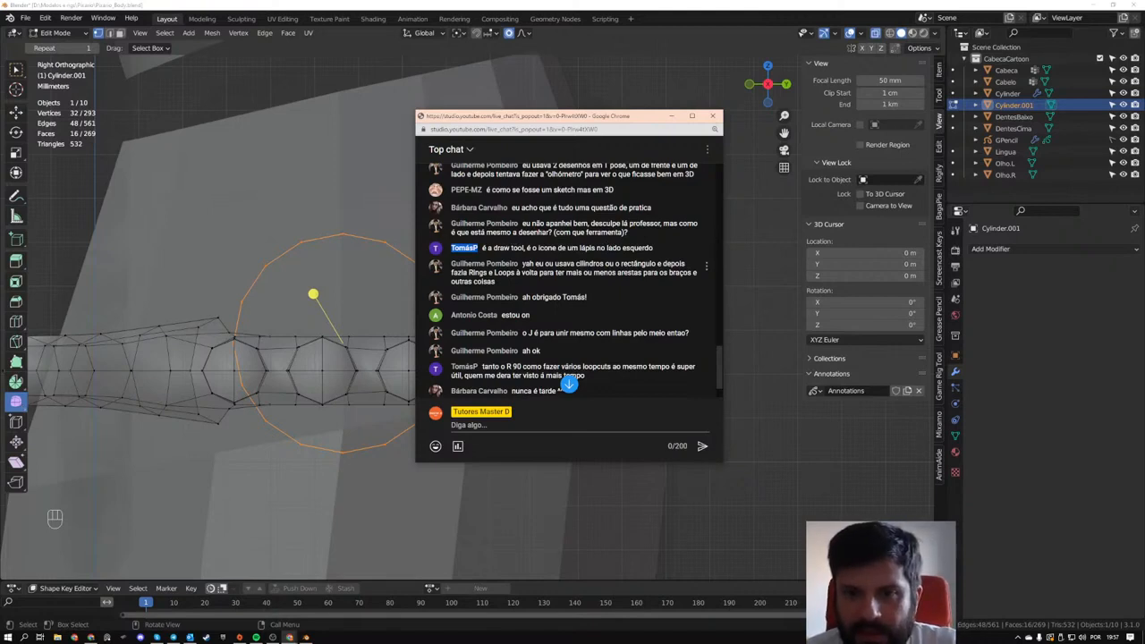
left_click_drag(523, 263, 530, 285)
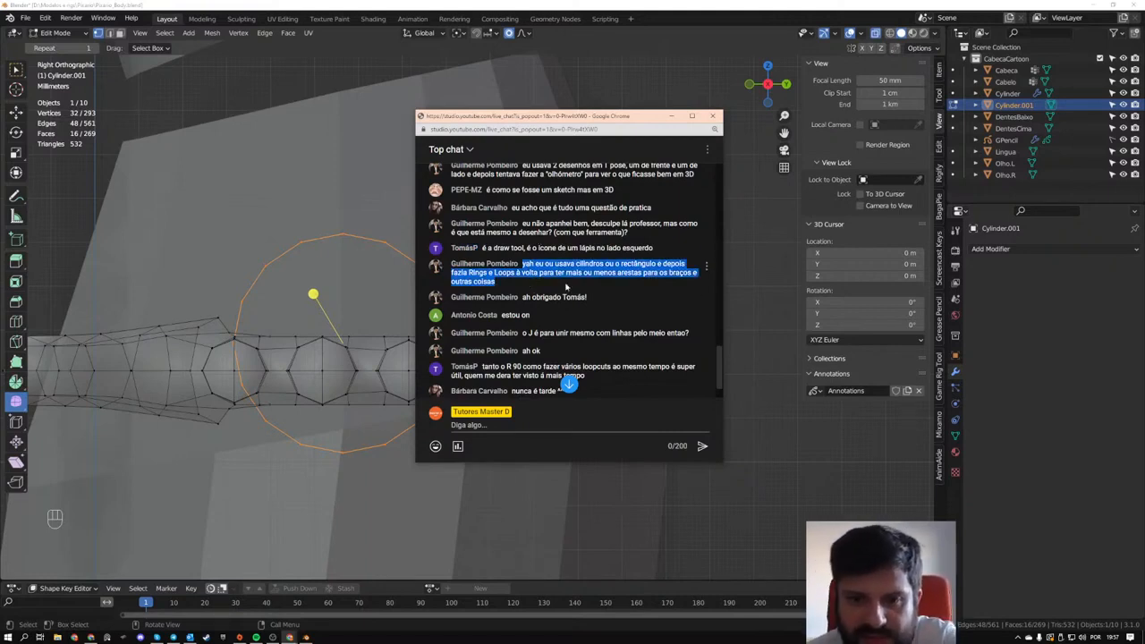
scroll(533, 343, "down", 1)
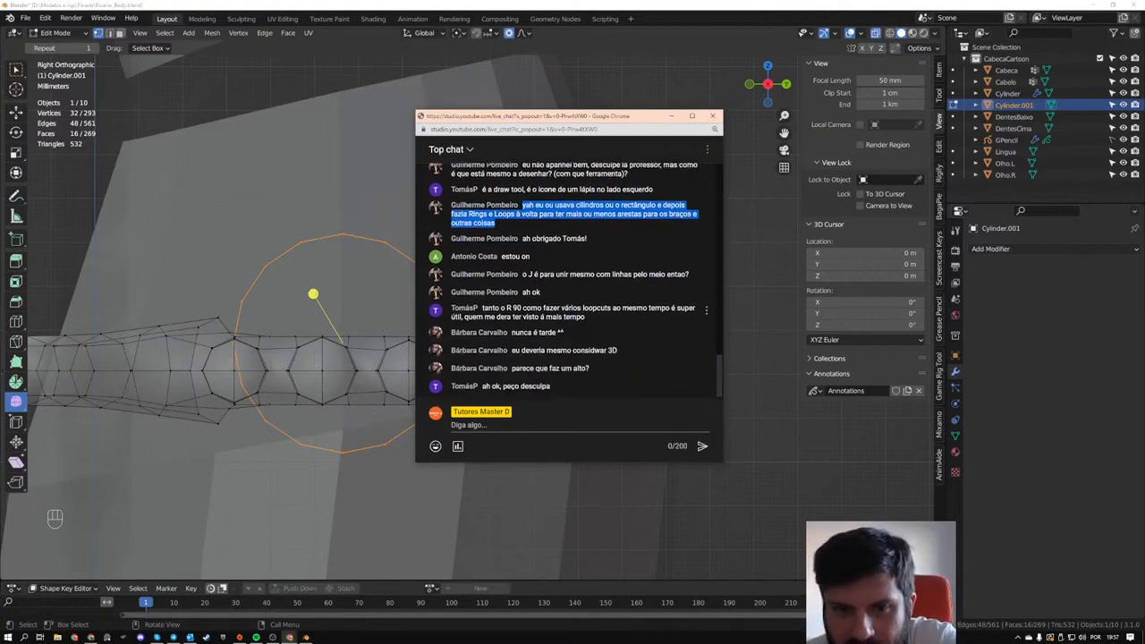
left_click_drag(522, 274, 691, 279)
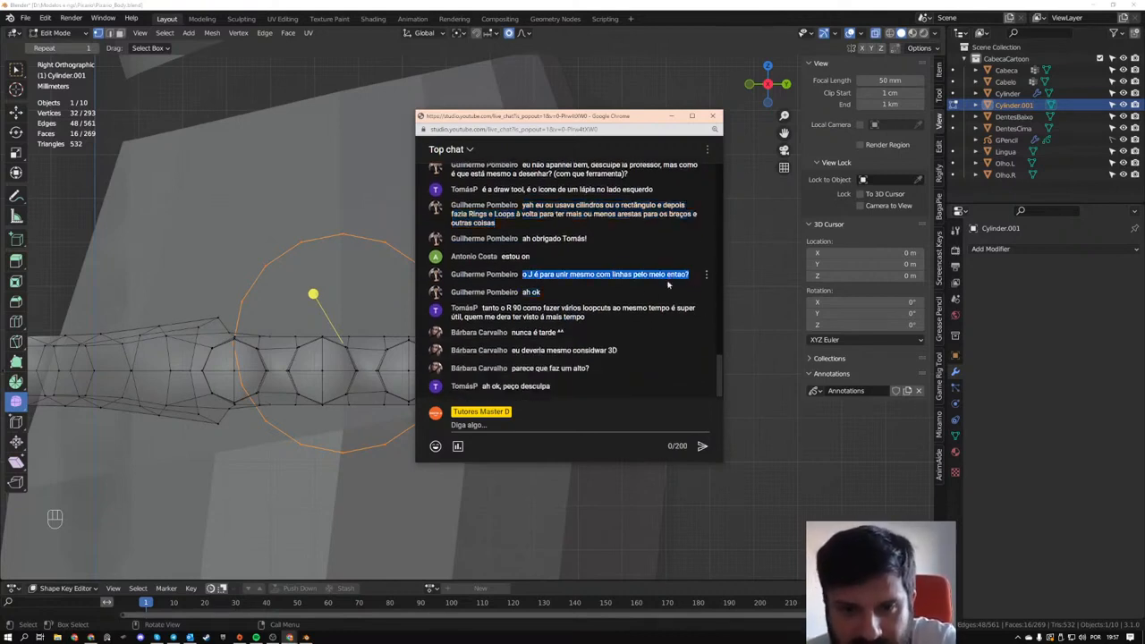
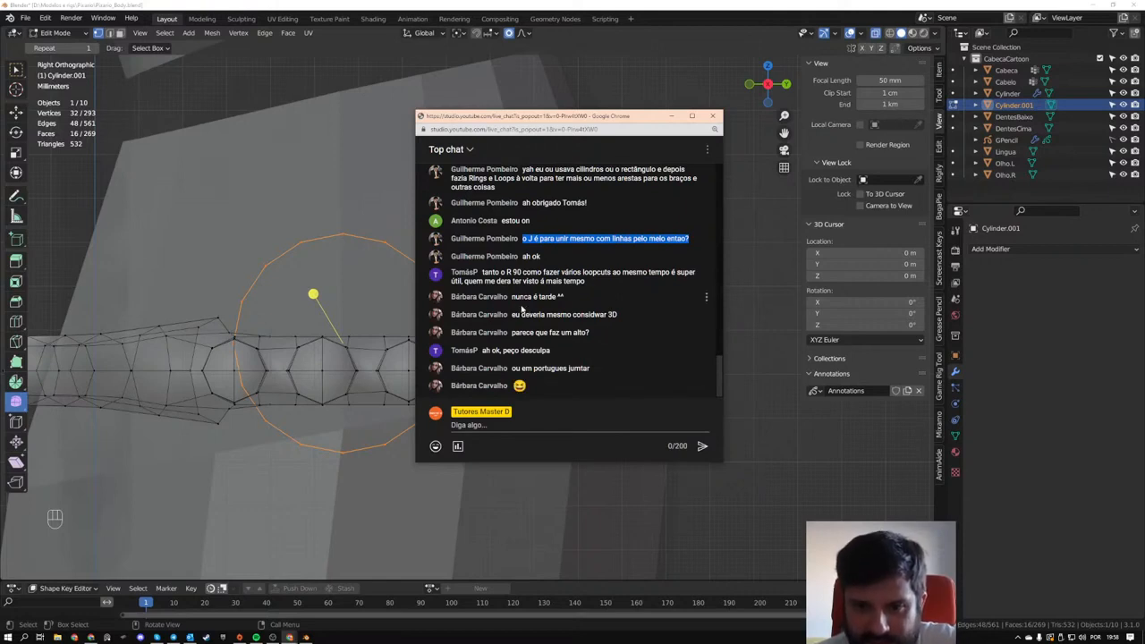
- Read the latest viewer messages in the live chat window and move the chat out of the way
left_click_drag(513, 314, 617, 314)
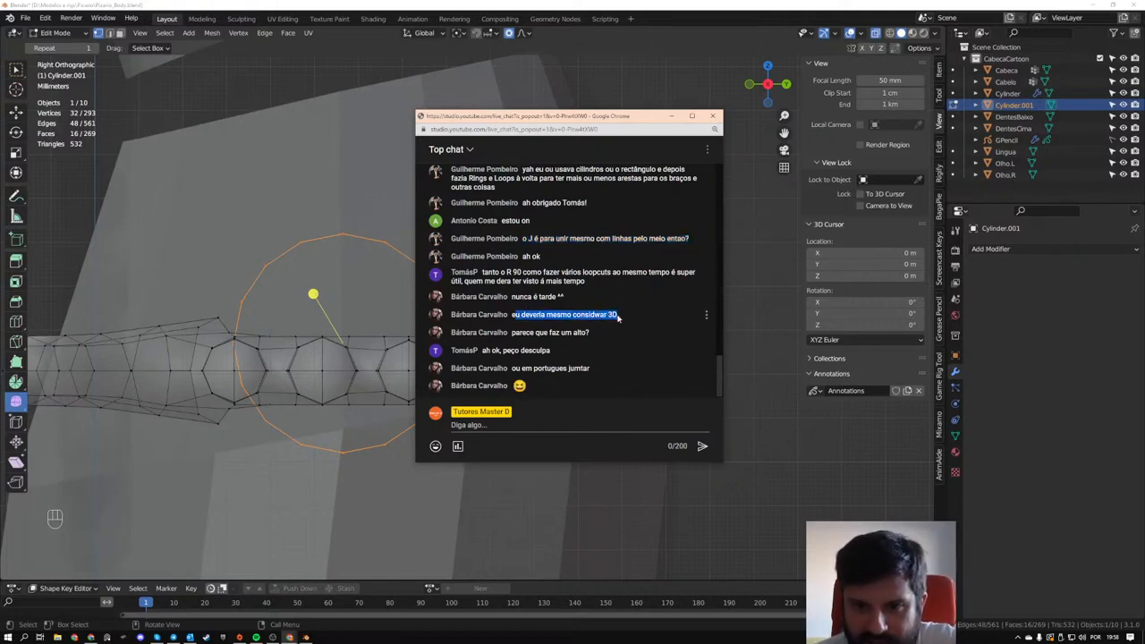
left_click_drag(511, 333, 590, 333)
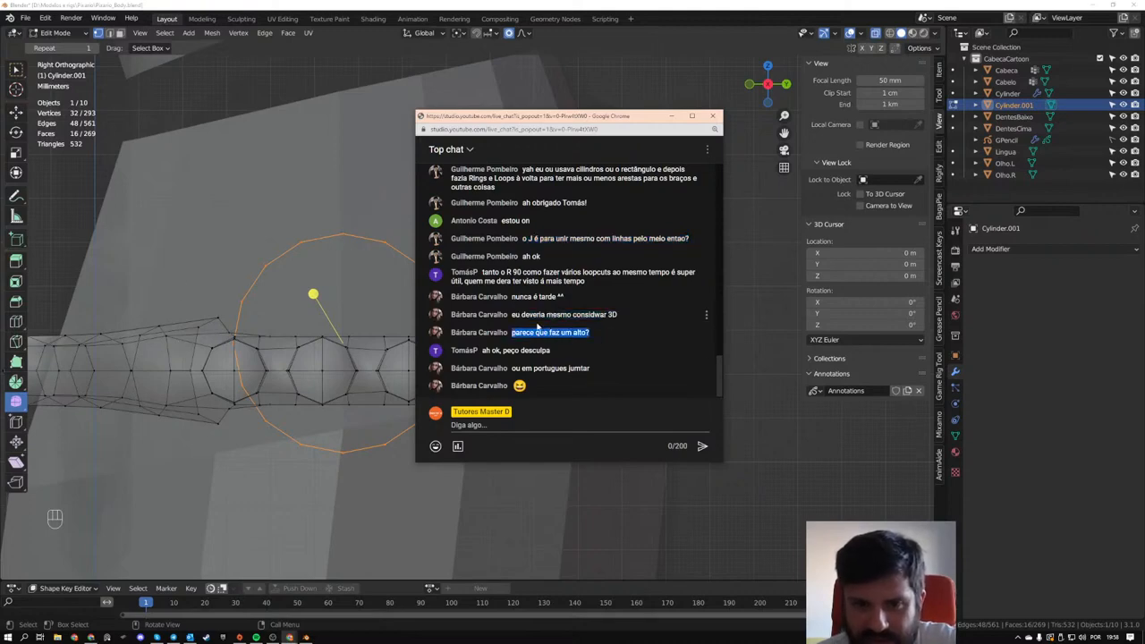
left_click_drag(632, 119, 615, 643)
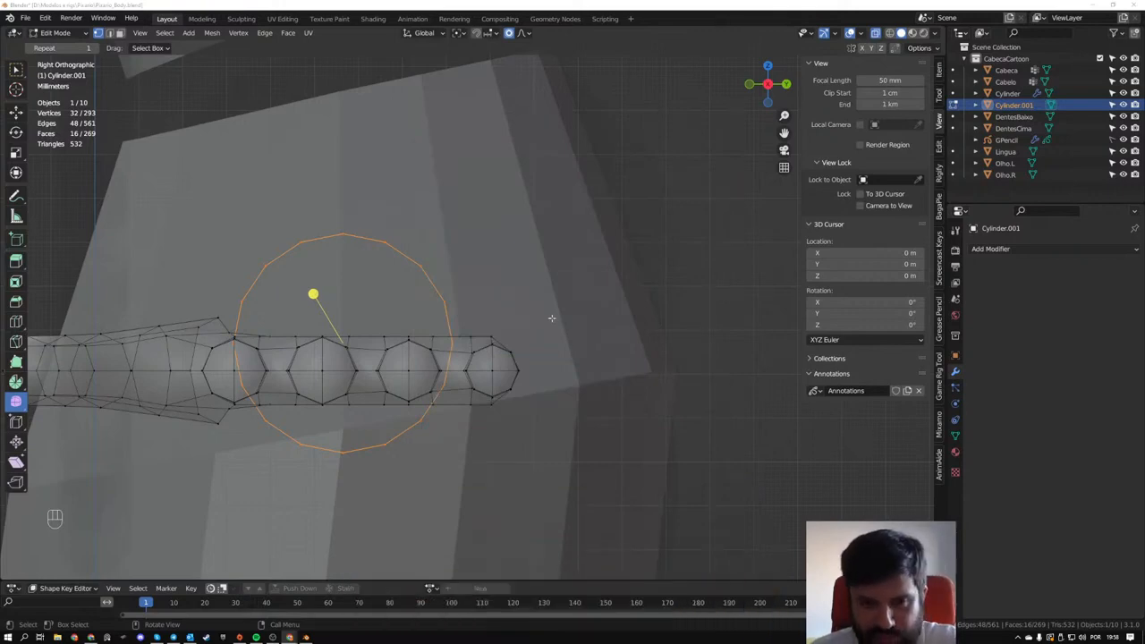
middle_click_drag(447, 340, 404, 349)
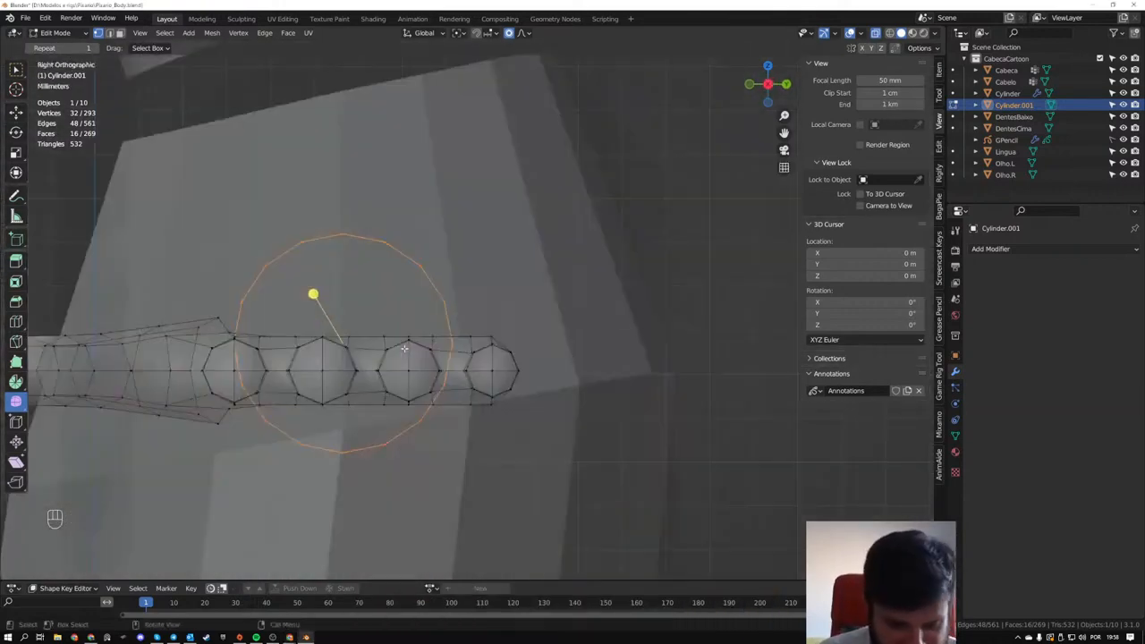
key("g")
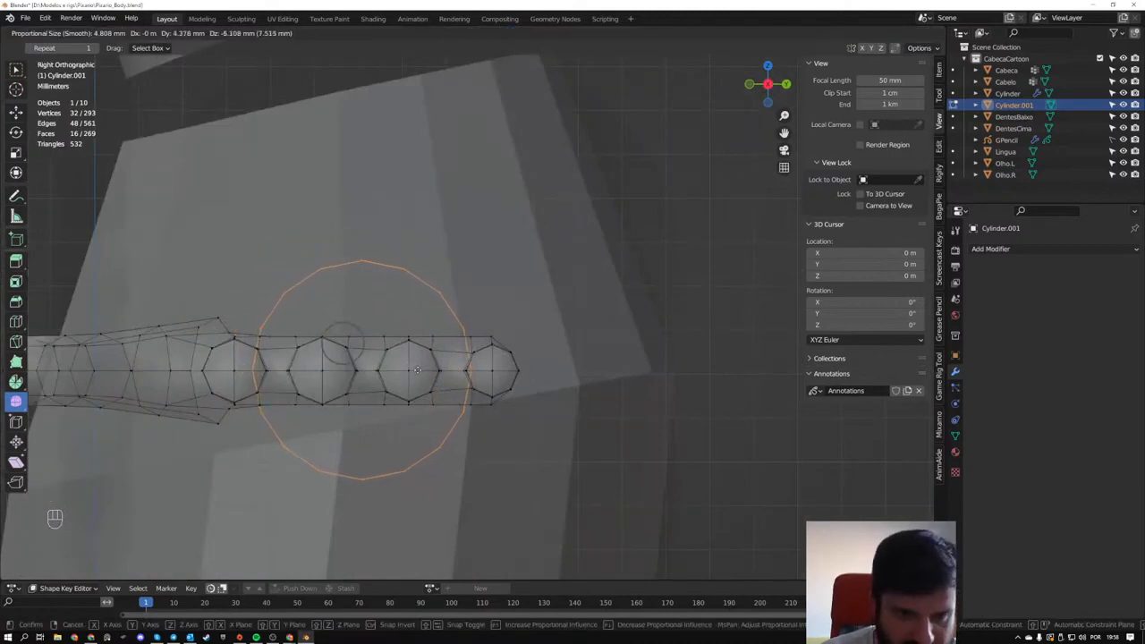
right_click(419, 364)
scroll(429, 362, "up", 3)
middle_click_drag(440, 364, 501, 315, "shift")
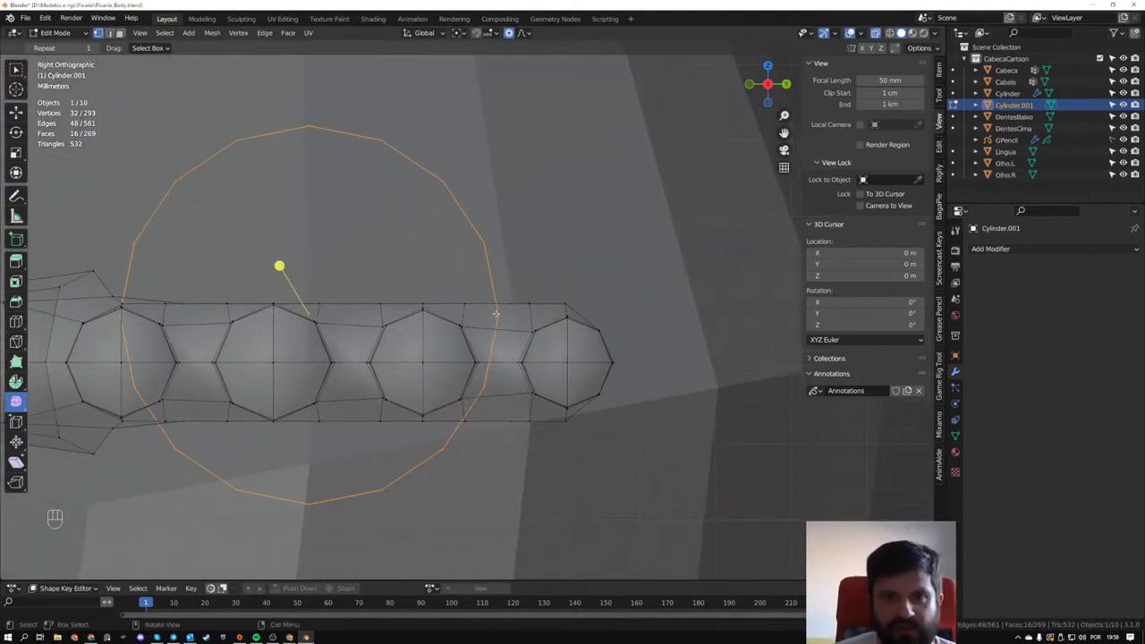
- Set the snapping target to Vertex
left_click(461, 34)
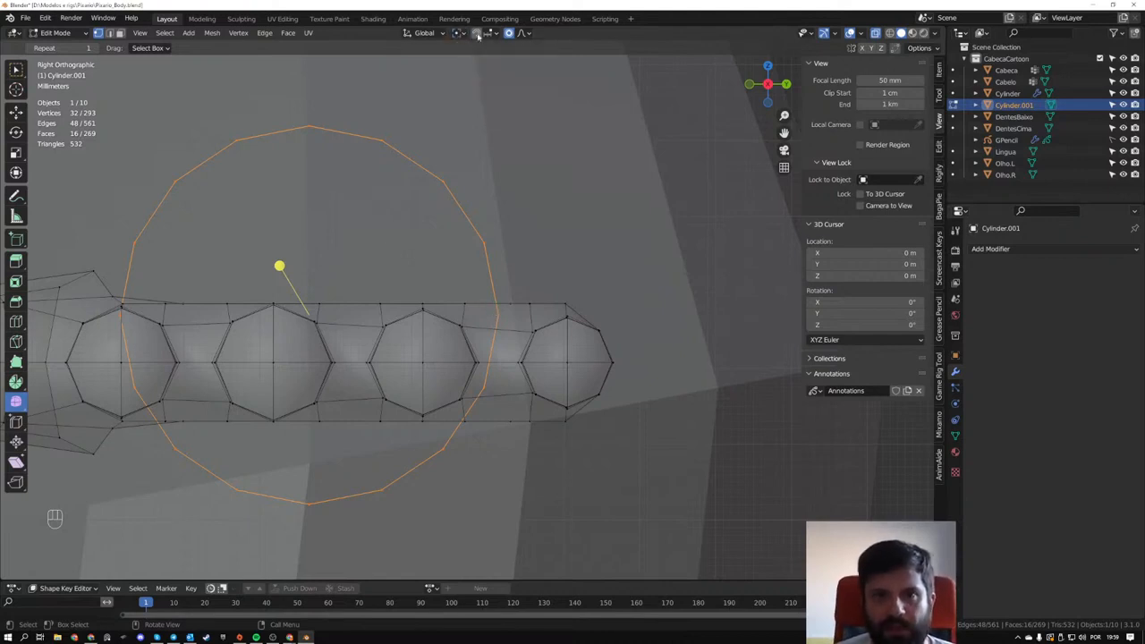
left_click(488, 34)
left_click(474, 80)
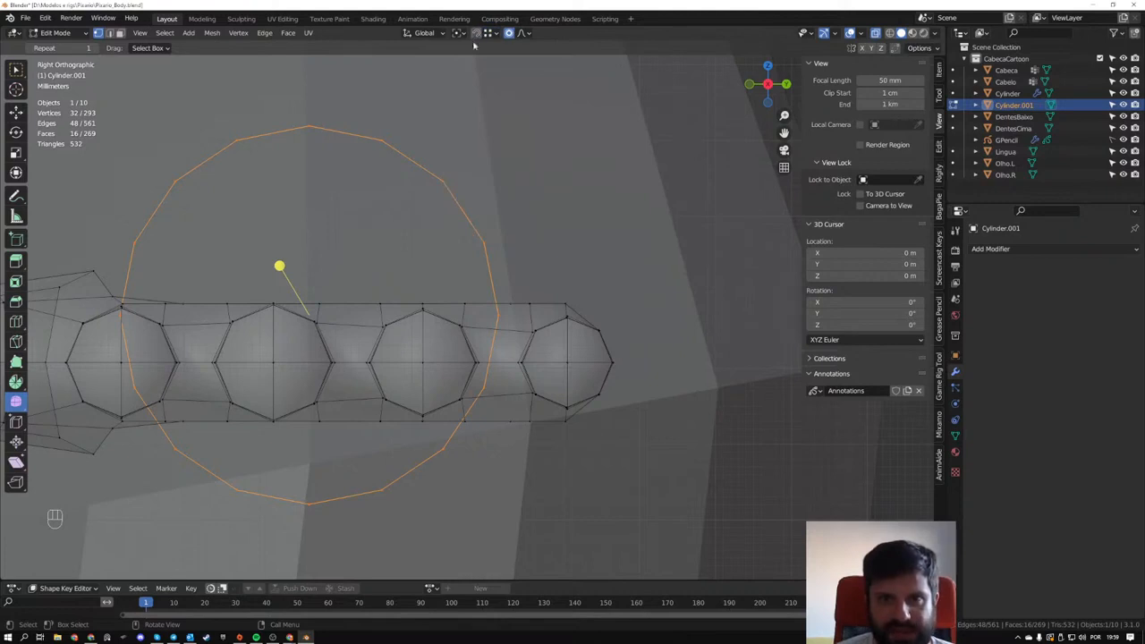
- Try to move the arm cylinder onto the hand's vertices with temporary snapping while proportional editing is on
key("g")
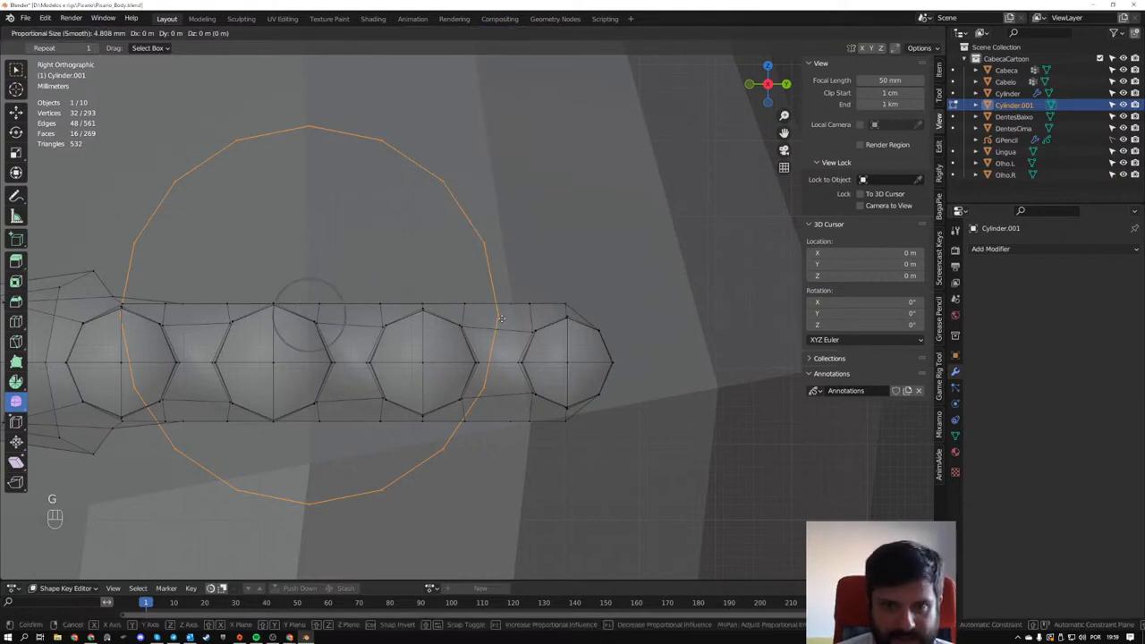
right_click(499, 306)
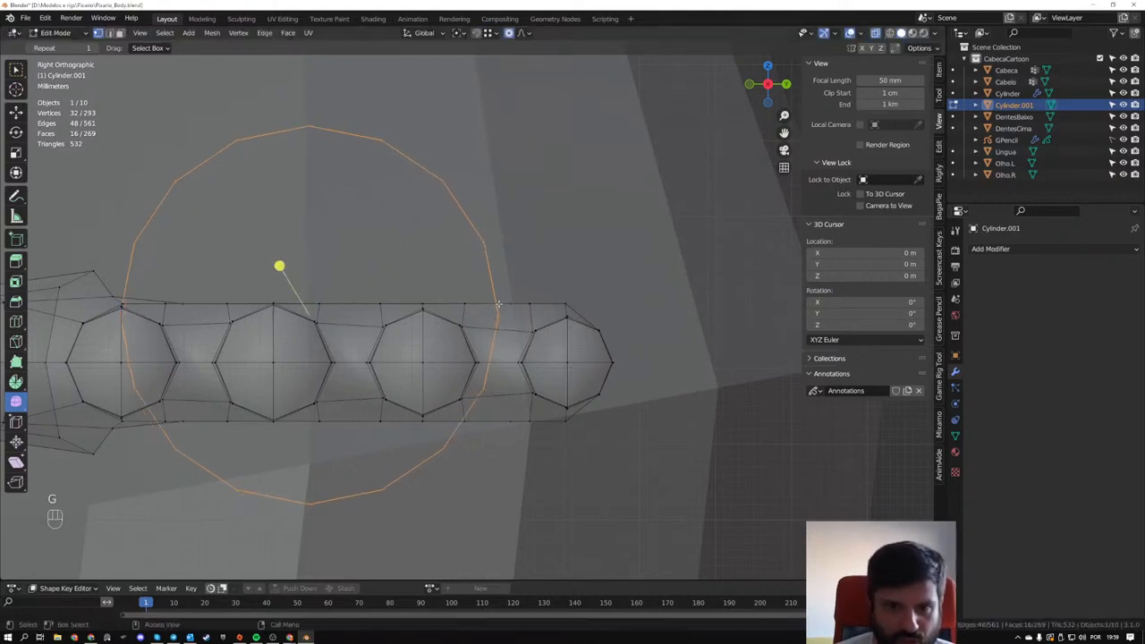
left_click(490, 33)
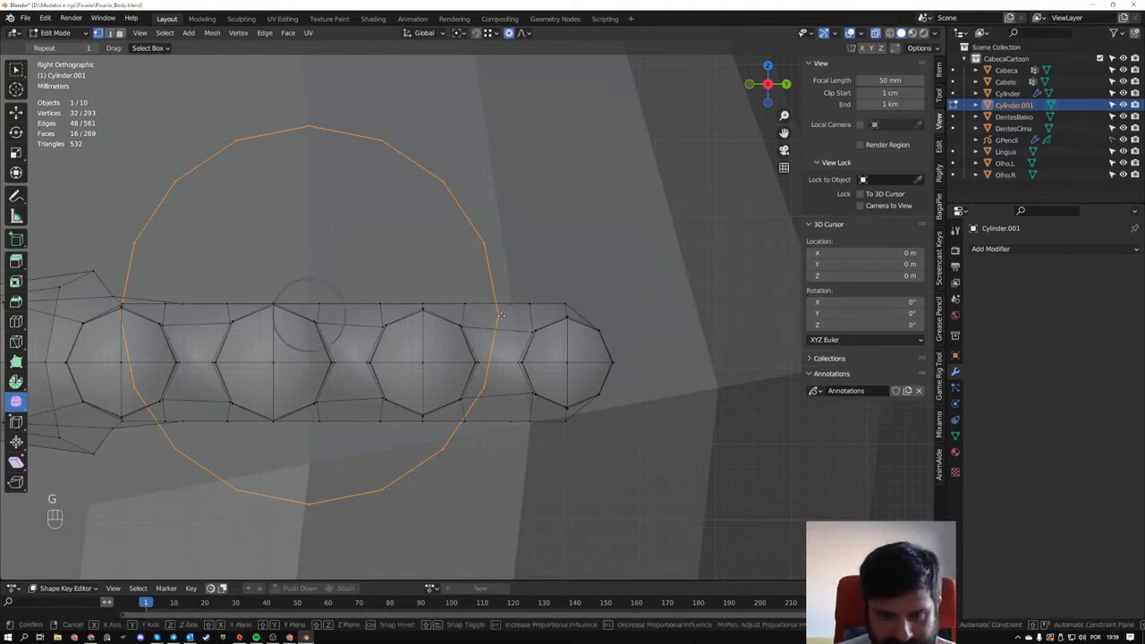
key("g")
key("ctrl")
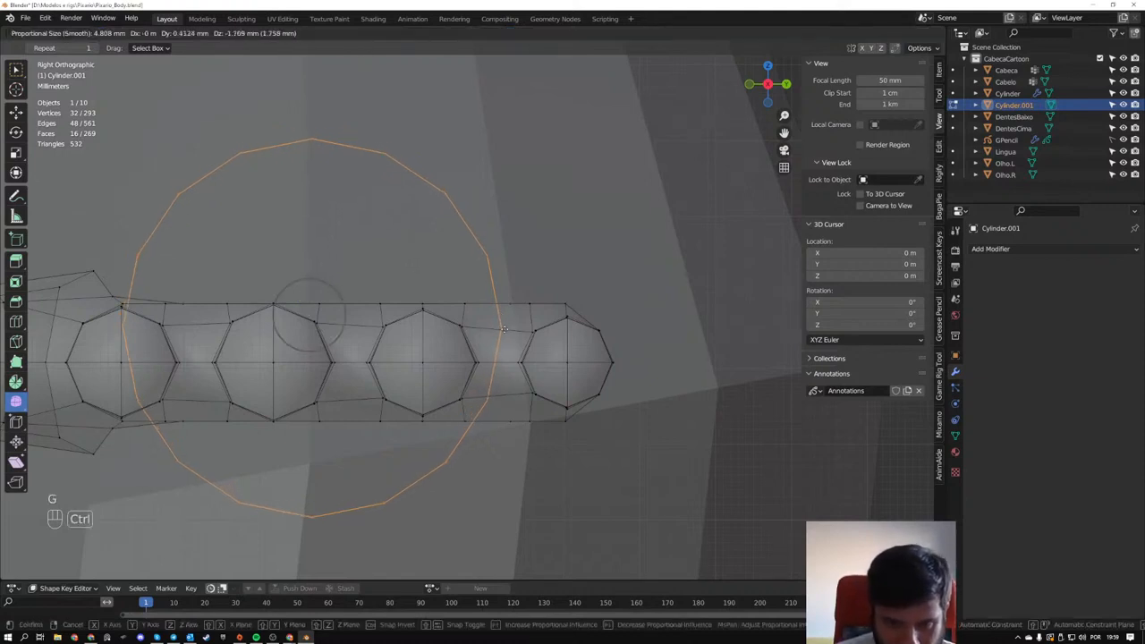
right_click(508, 354)
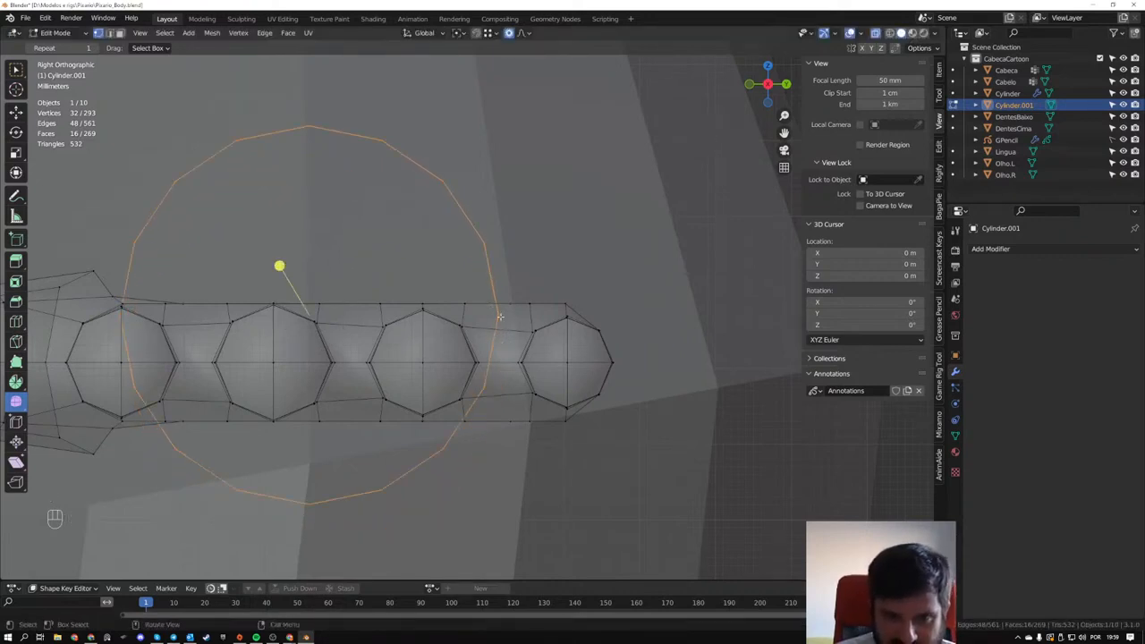
key("g")
key("ctrl")
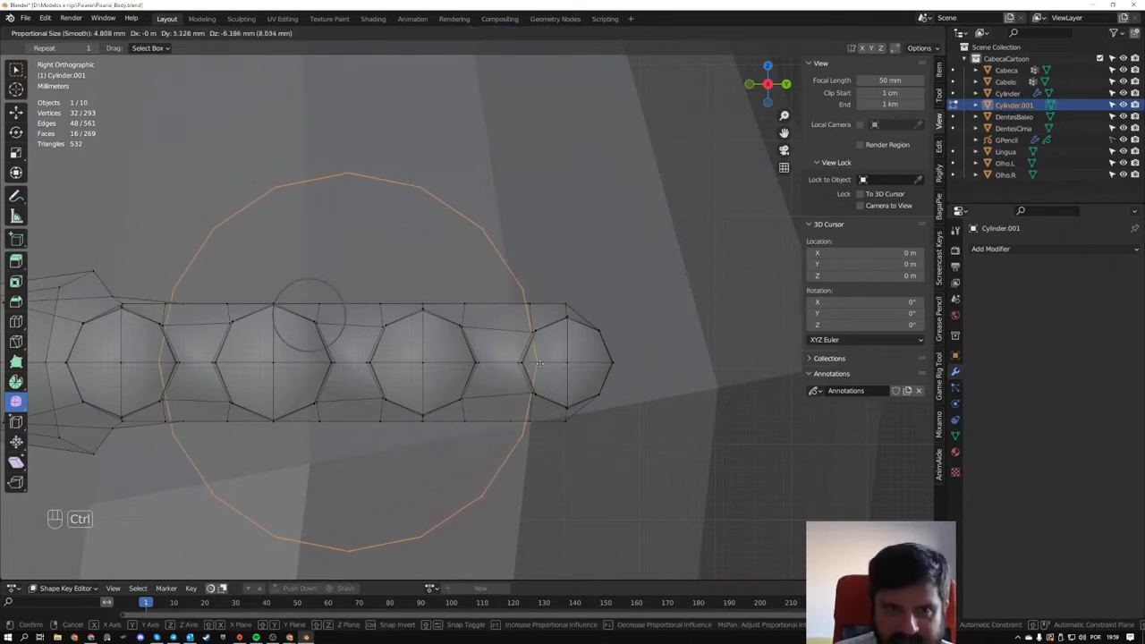
left_click(611, 361)
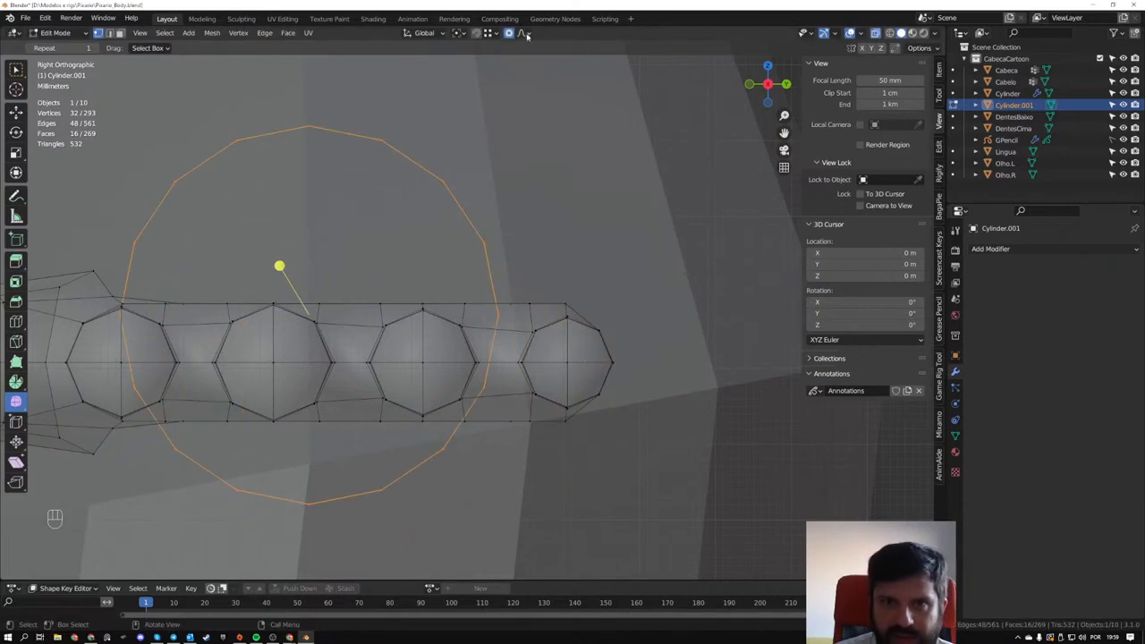
key("g")
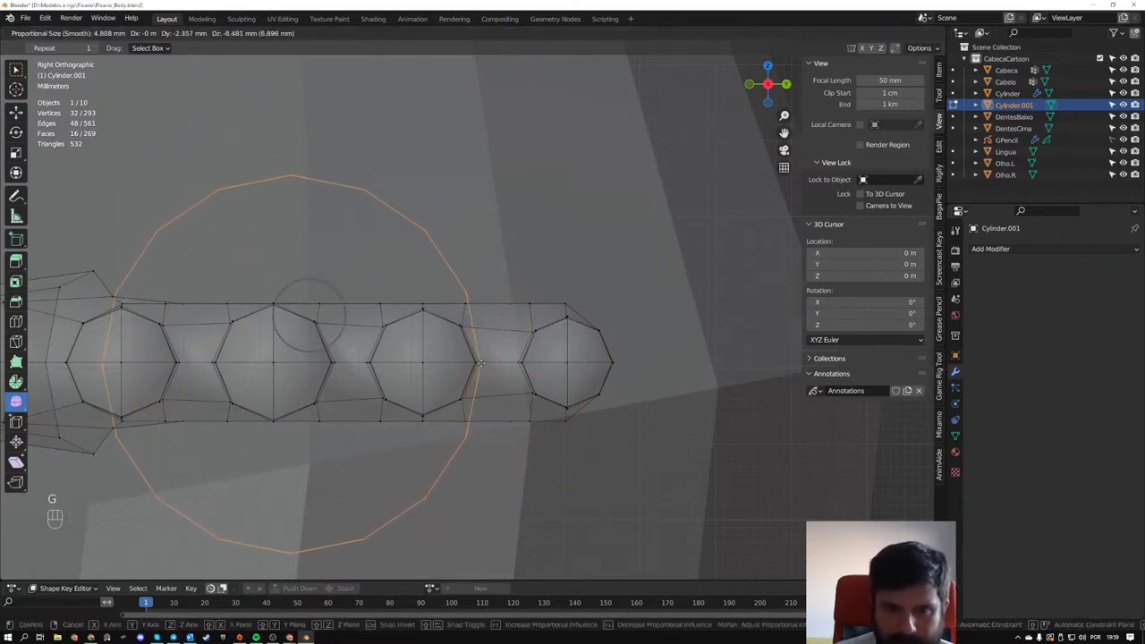
right_click(481, 363)
- Turn on vertex snapping with the Closest option and turn off proportional editing
left_click(497, 34)
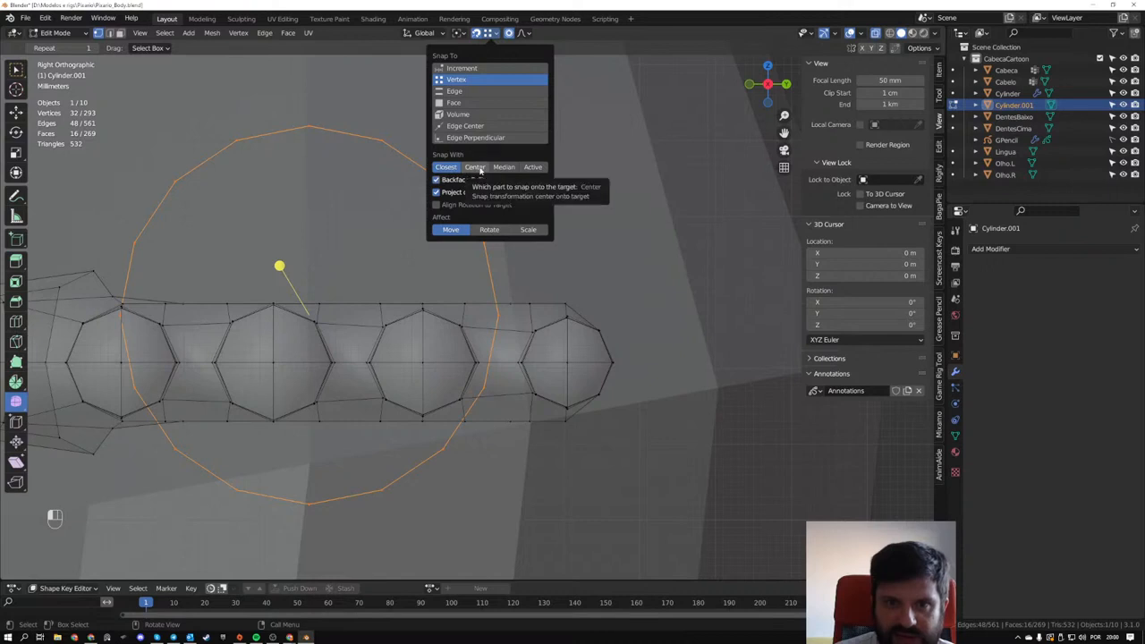
left_click(481, 168)
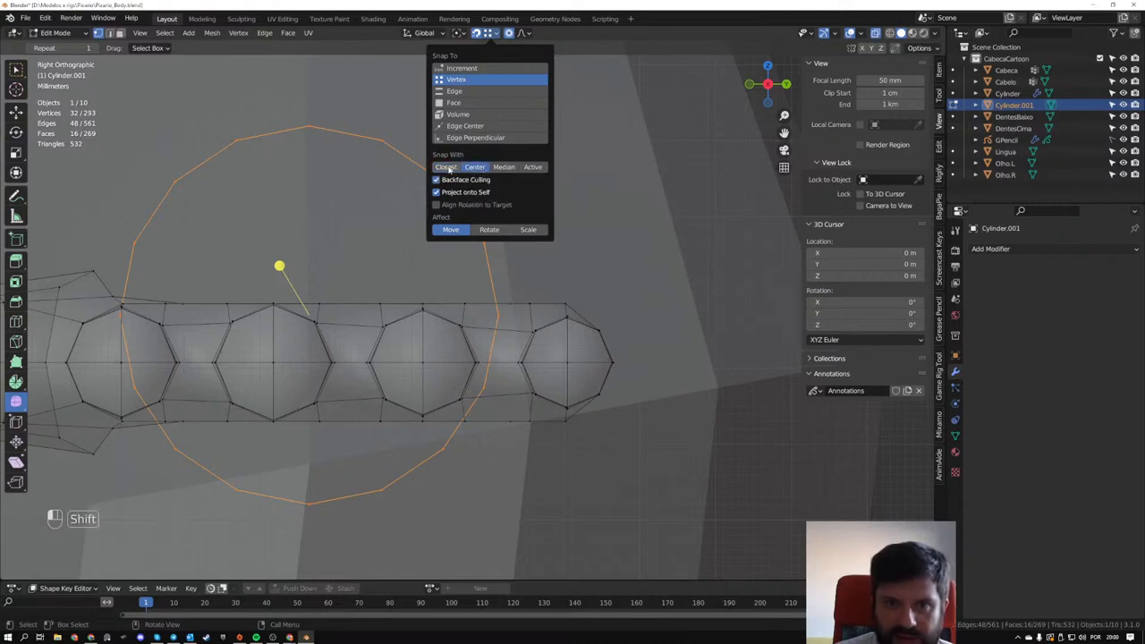
left_click(449, 168)
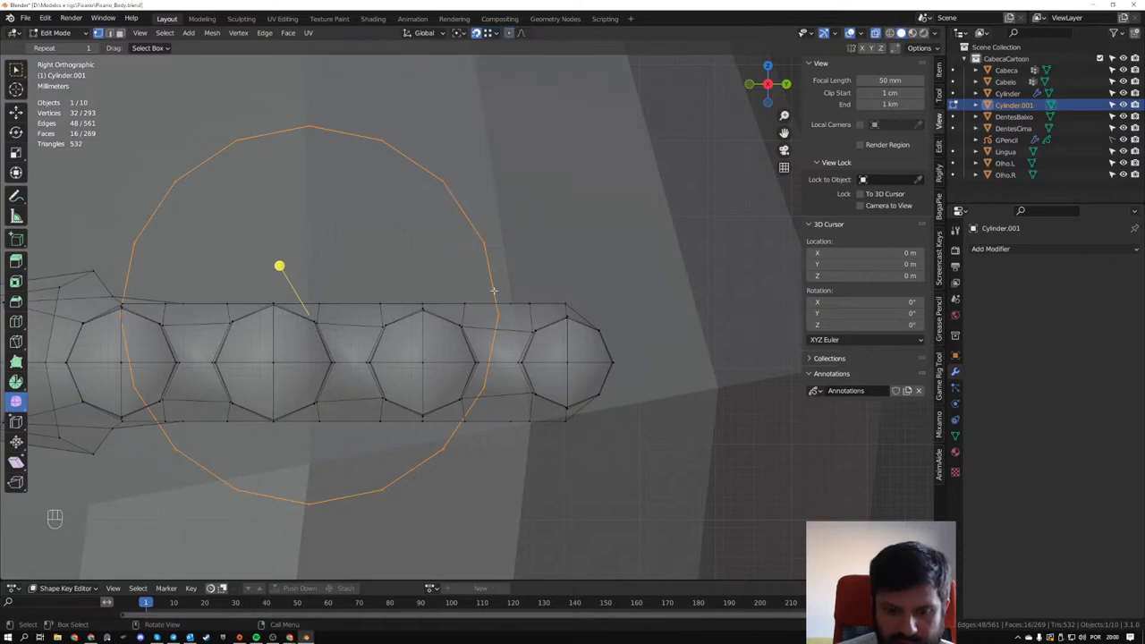
- Snap the arm cylinder to the fingertip vertex, moving it about 12.43 cm in X, 1.51 cm in Y and -6.24 mm in Z
key("g")
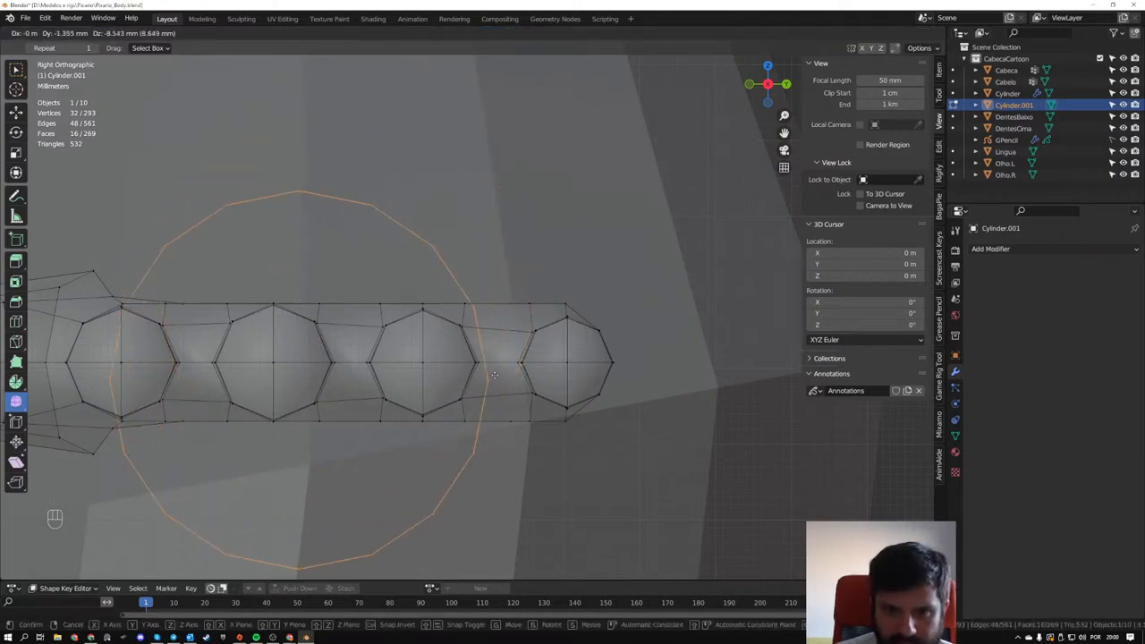
left_click(499, 339)
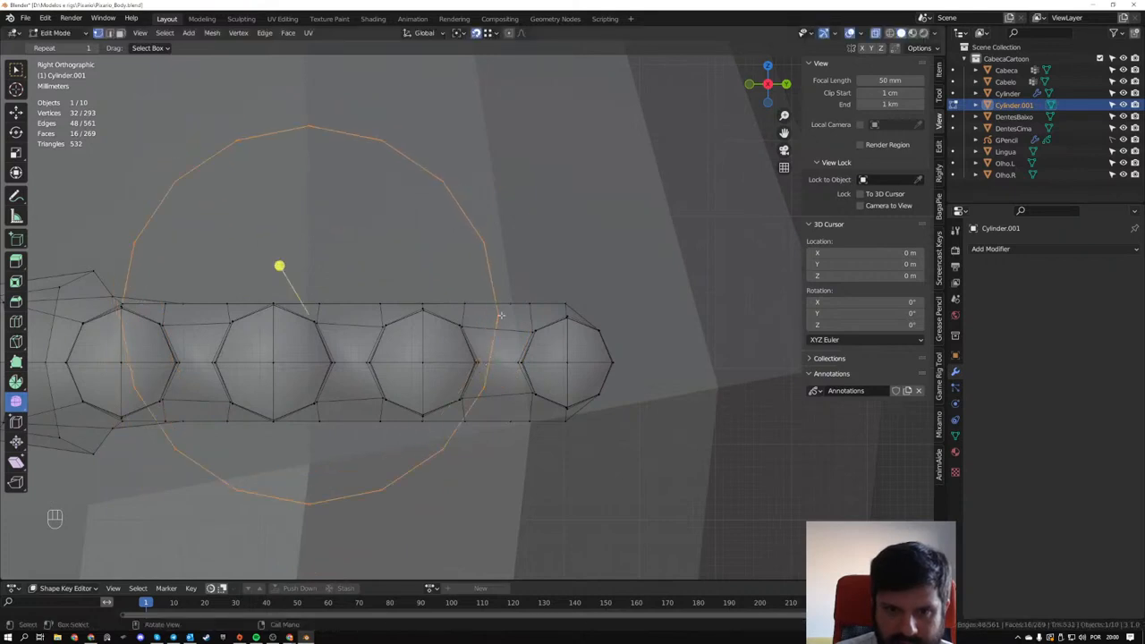
key("g")
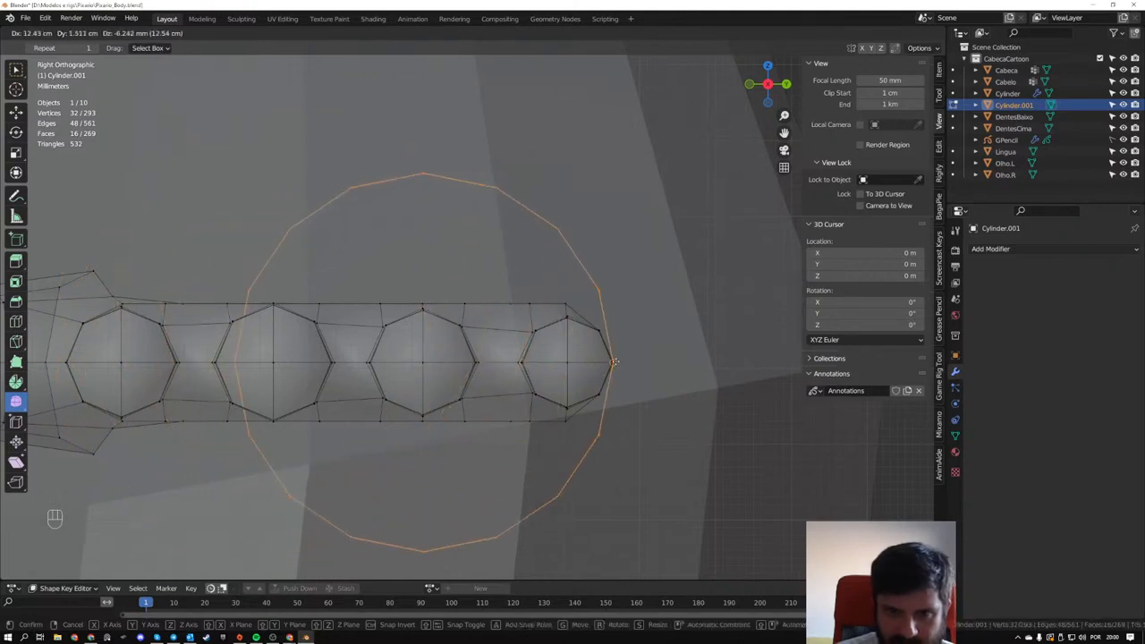
left_click(619, 361)
- Move the arm cylinder about -12.355 cm along the X axis so it sits between the shoulder and the hand
scroll(531, 359, "down", 3)
middle_click_drag(532, 359, 360, 340)
scroll(465, 355, "down", 5)
scroll(470, 302, "down", 4)
middle_click_drag(470, 297, 372, 304, "shift")
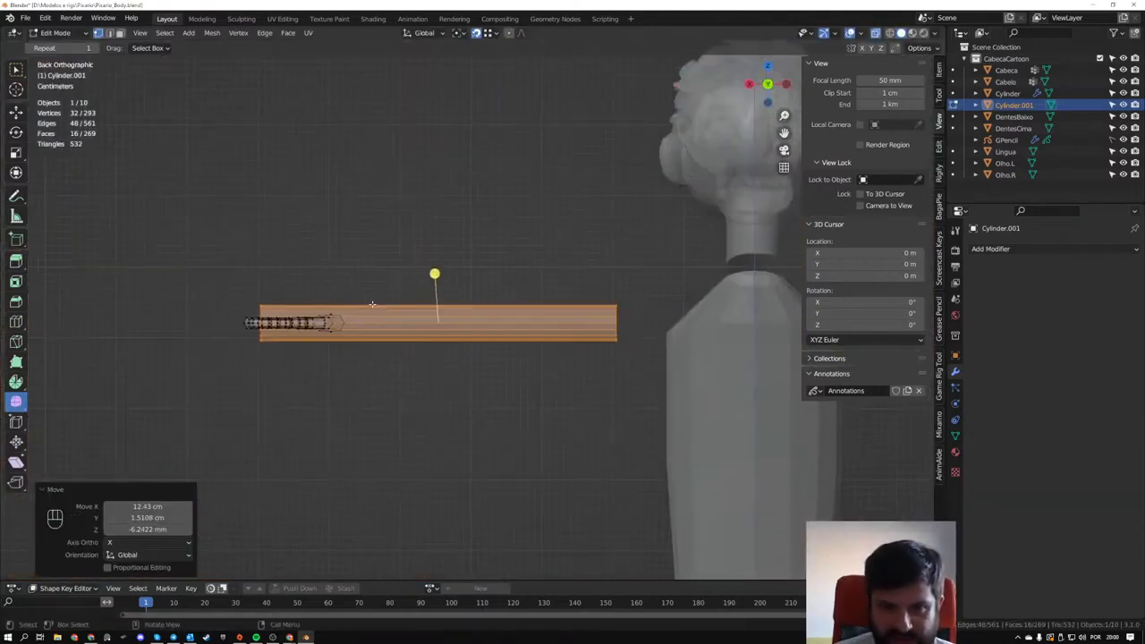
key("g")
key("x")
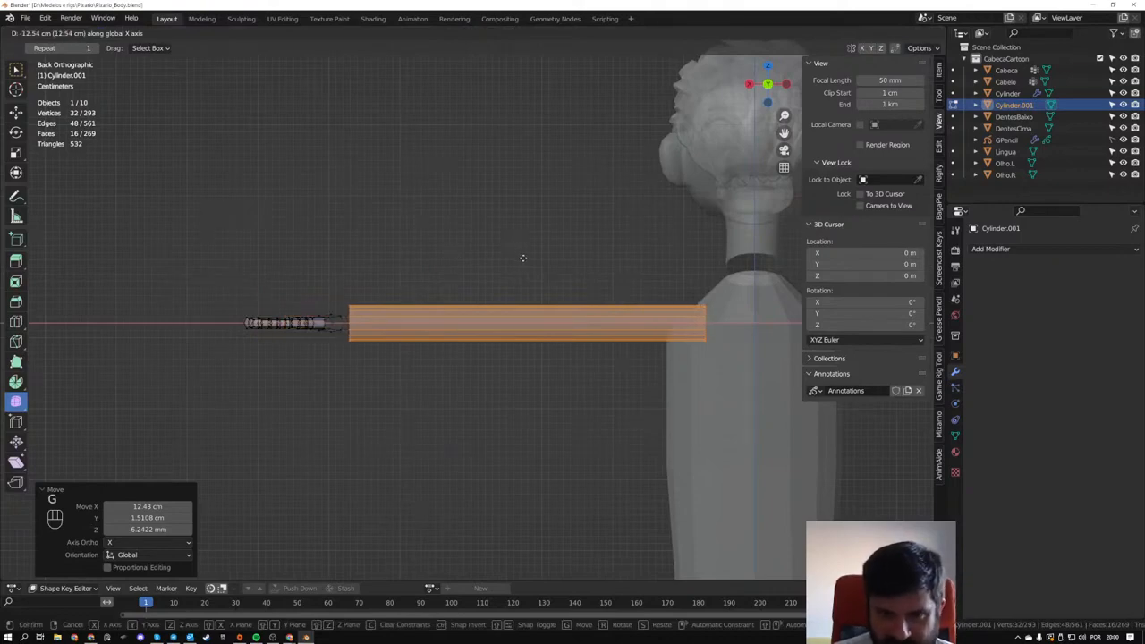
left_click(522, 259)
- Add one centred loop cut around the arm cylinder at the elbow
middle_click_drag(524, 273, 414, 277)
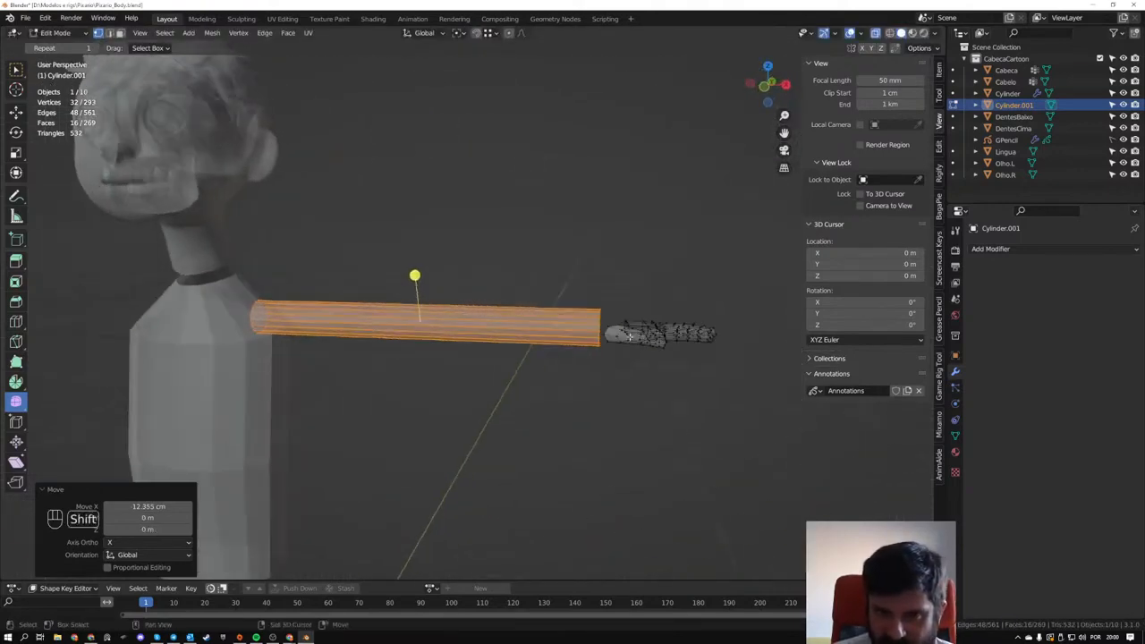
scroll(434, 306, "up", 3)
middle_click_drag(309, 267, 477, 309, "shift")
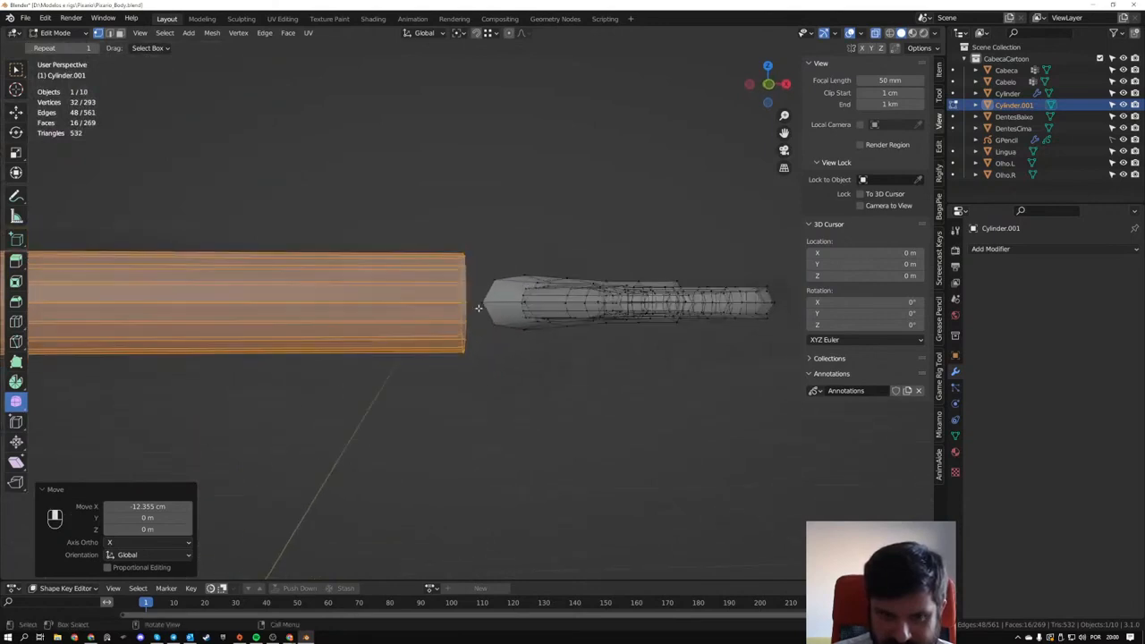
scroll(478, 310, "down", 1)
middle_click_drag(350, 276, 501, 294, "shift")
scroll(501, 294, "down", 3)
middle_click_drag(579, 307, 516, 288, "shift")
scroll(516, 289, "up", 3)
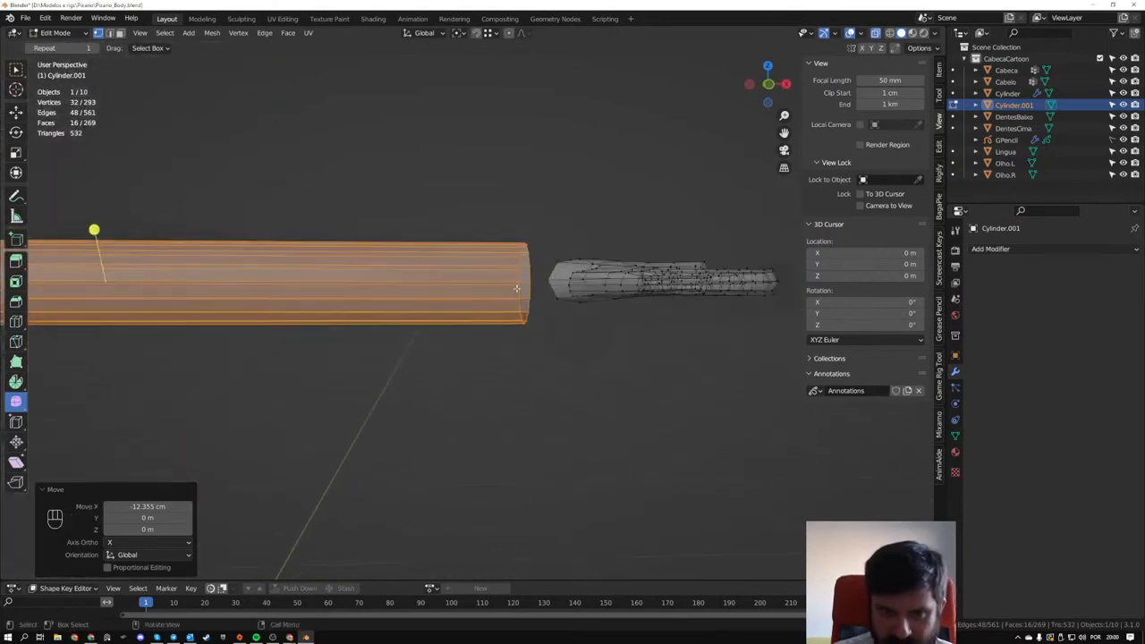
middle_click_drag(227, 246, 403, 271, "shift")
scroll(402, 271, "down", 1)
key("ctrl+r")
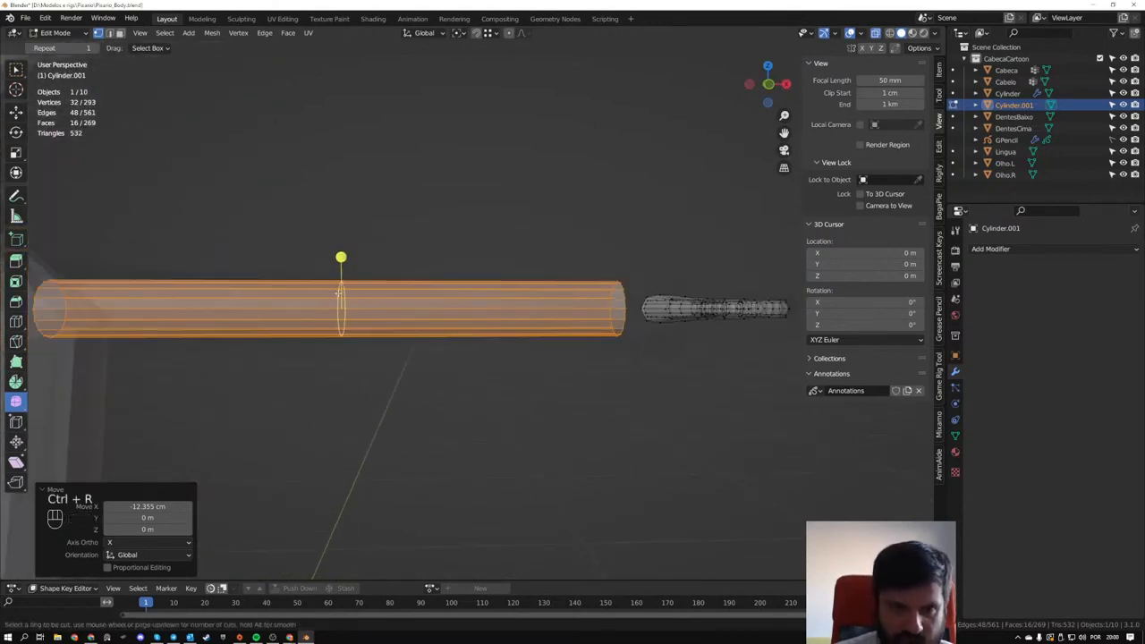
left_click(332, 291)
right_click(318, 291)
- Select the arm cylinder's end loop nearest the hand and scale it down to about 0.631 to form the wrist
left_click_drag(576, 259, 633, 363)
middle_click_drag(654, 332, 602, 346, "shift")
key("s")
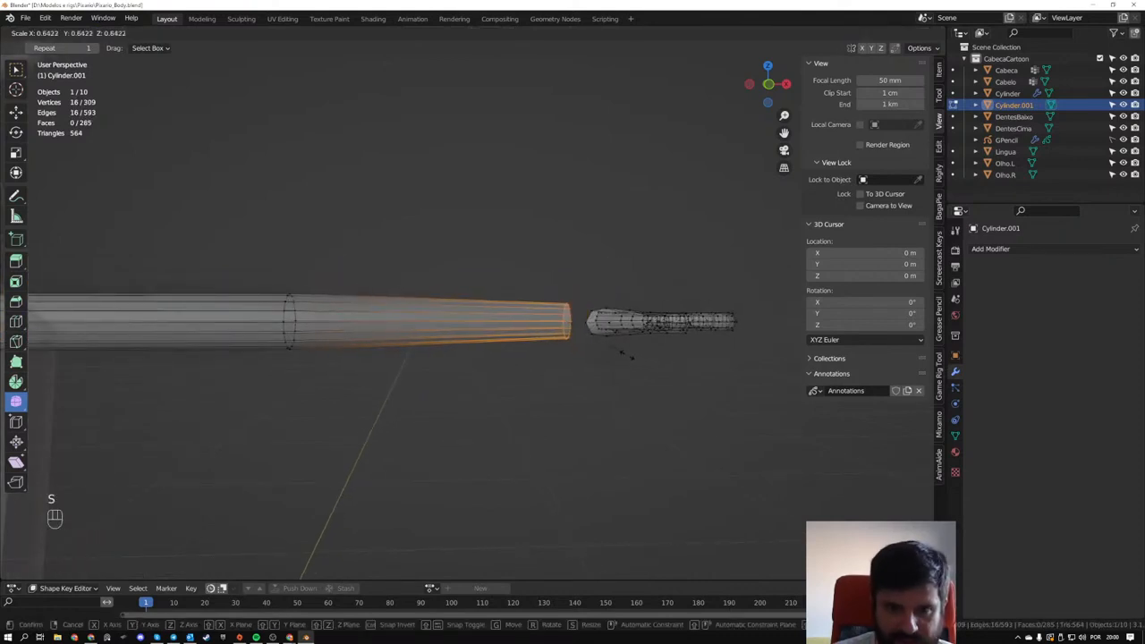
left_click(623, 353)
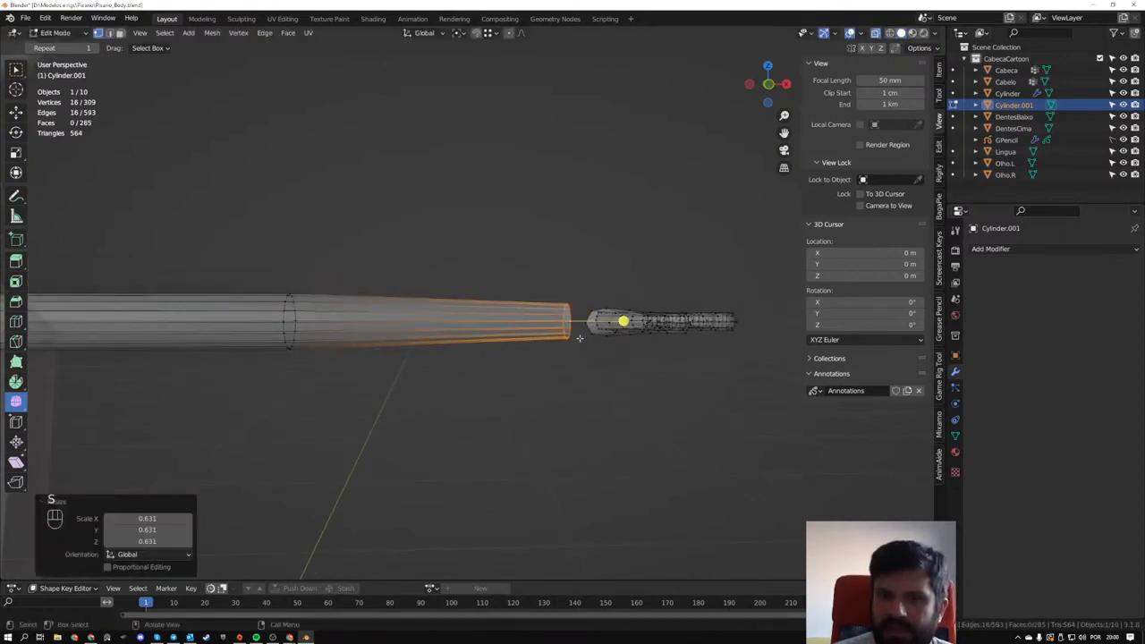
- Move the wrist end loop about -3.36 cm along the X axis, away from the hand
middle_click_drag(623, 353, 445, 358)
middle_click_drag(445, 358, 508, 326)
key("g")
left_click(509, 296)
scroll(509, 304, "down", 7)
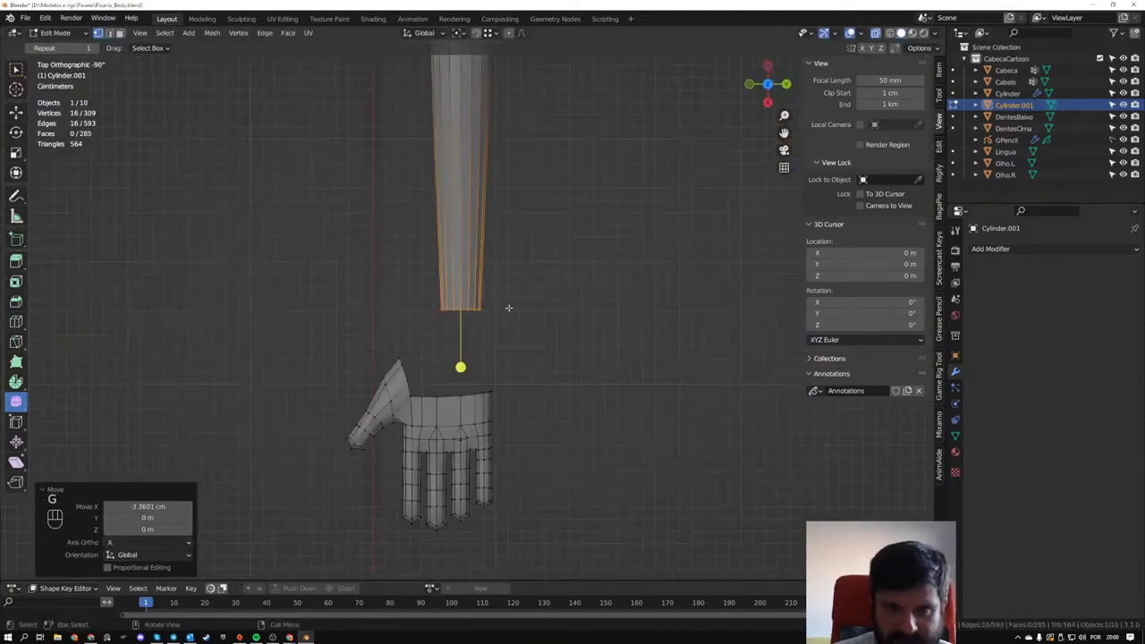
- Select the whole linked arm cylinder and move it about -5.45 mm along Y to align it with the hand
key("l")
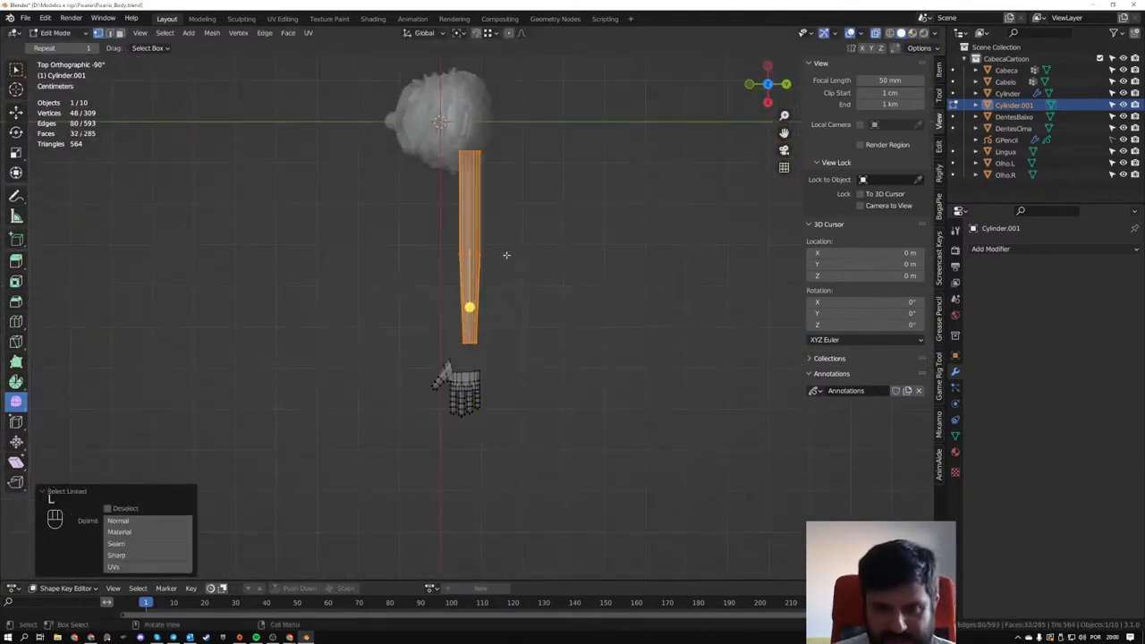
key("g")
left_click(521, 256)
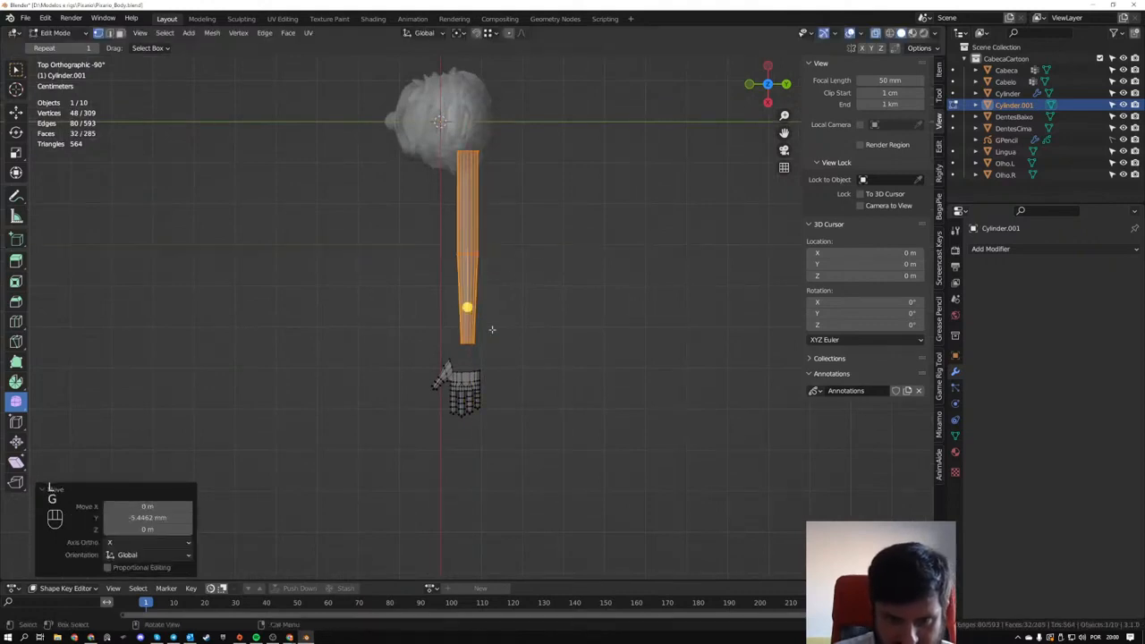
- Select the arm cylinder's wrist end loop and move it about 1.20 cm along X towards the hand
scroll(481, 377, "up", 3)
middle_click_drag(481, 377, 490, 350, "shift")
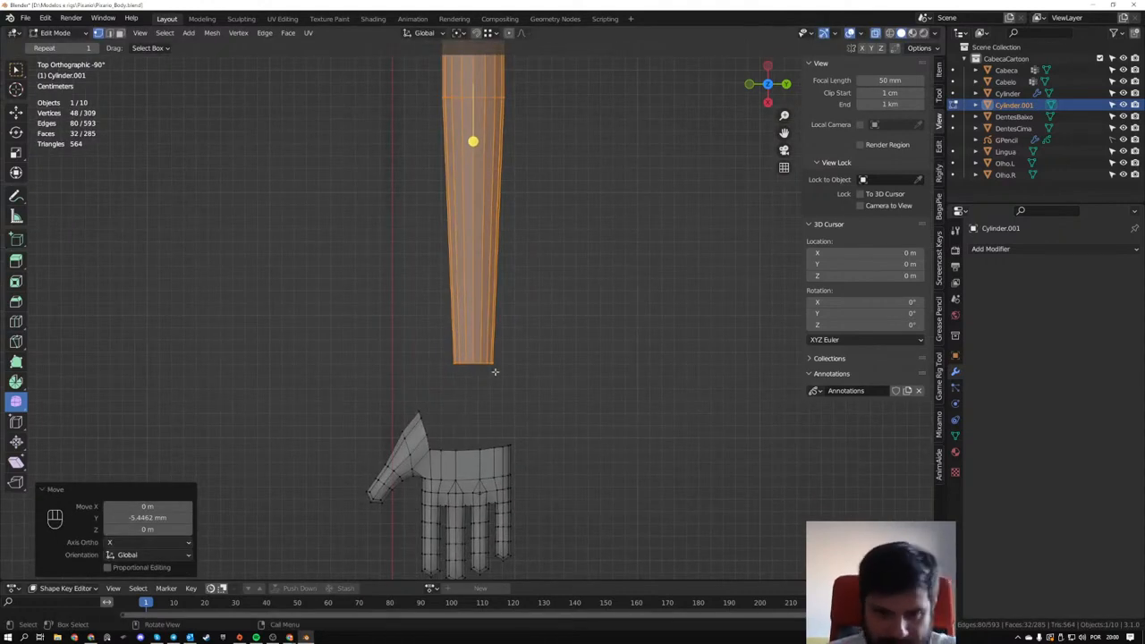
left_click_drag(502, 380, 443, 333)
key("g")
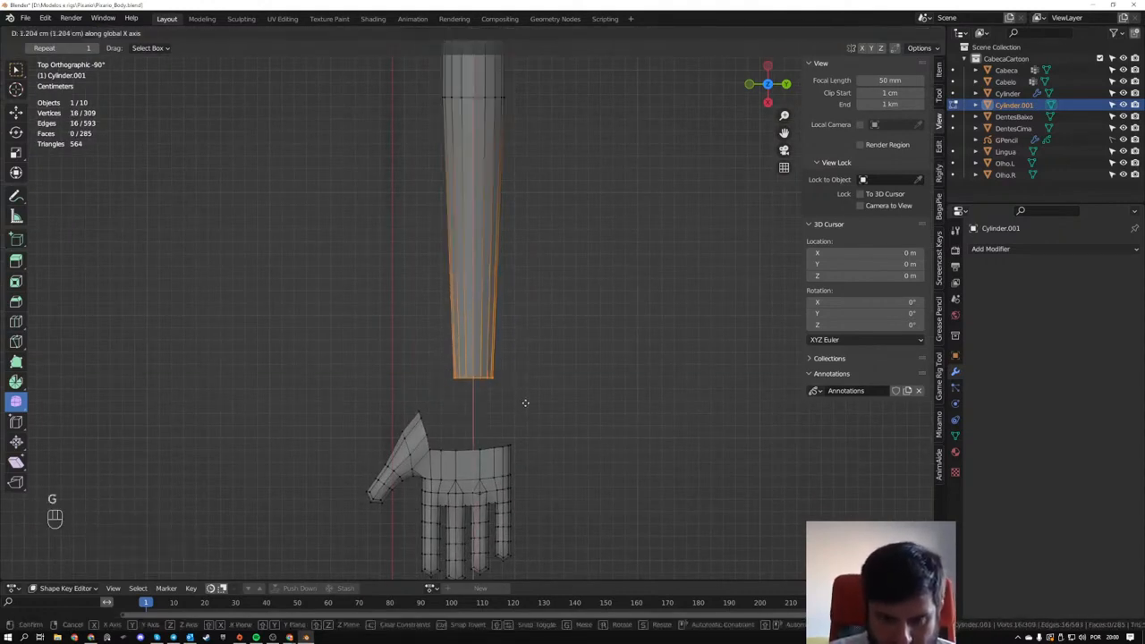
left_click(525, 402)
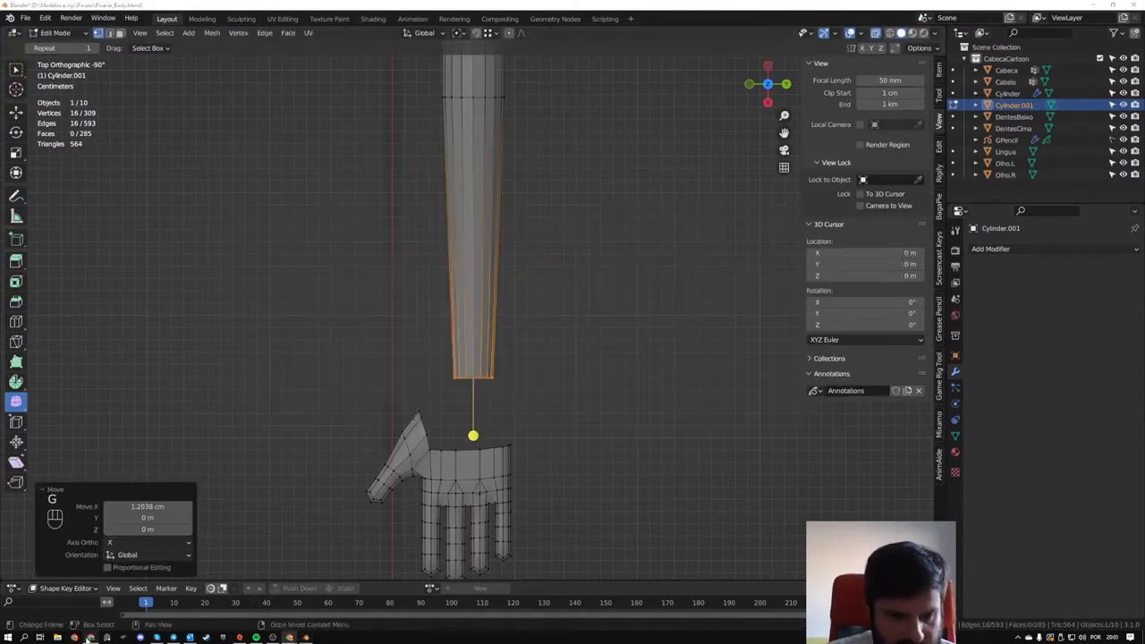
- Switch to the Pinterest browser page, examine several stylised hand and forearm references for the wrist shape, and return to Blender
left_click(90, 636)
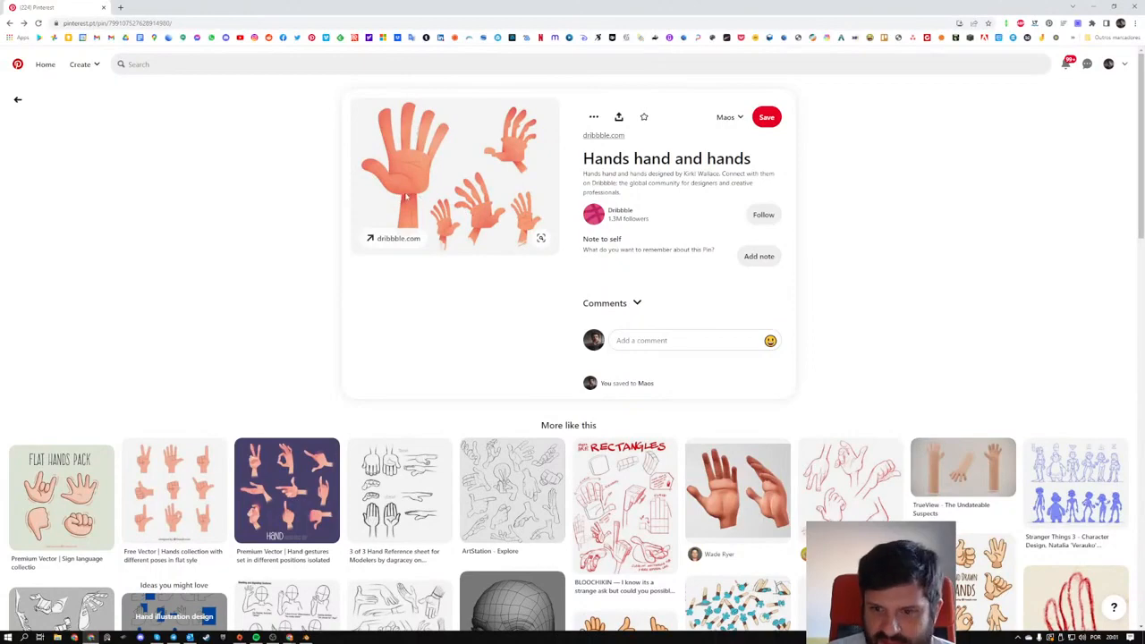
left_click(930, 460)
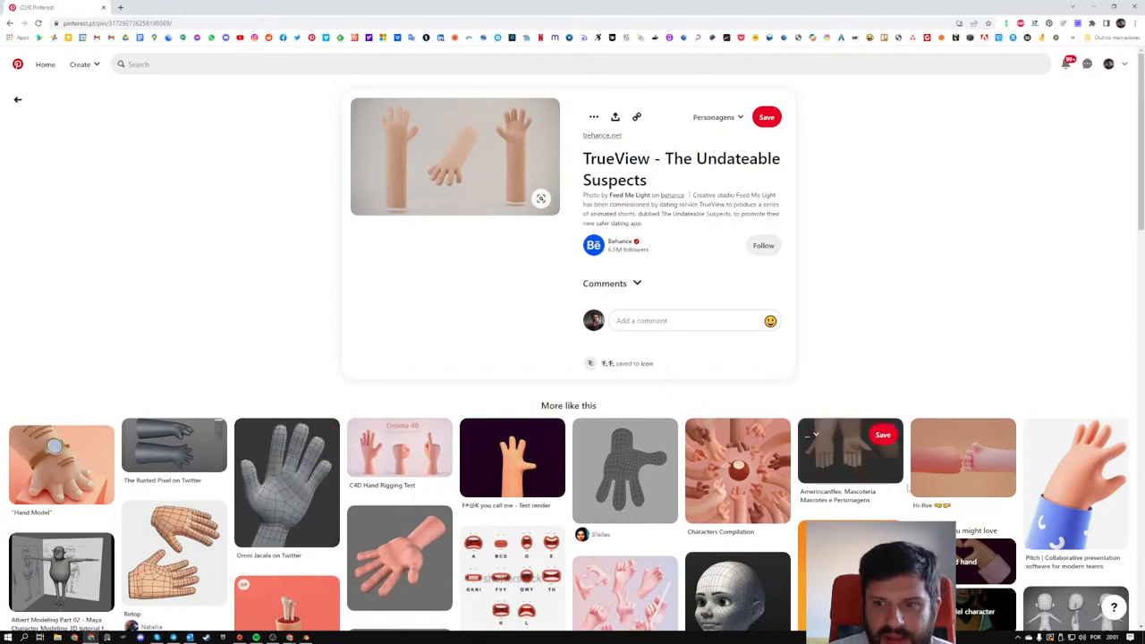
left_click(845, 452)
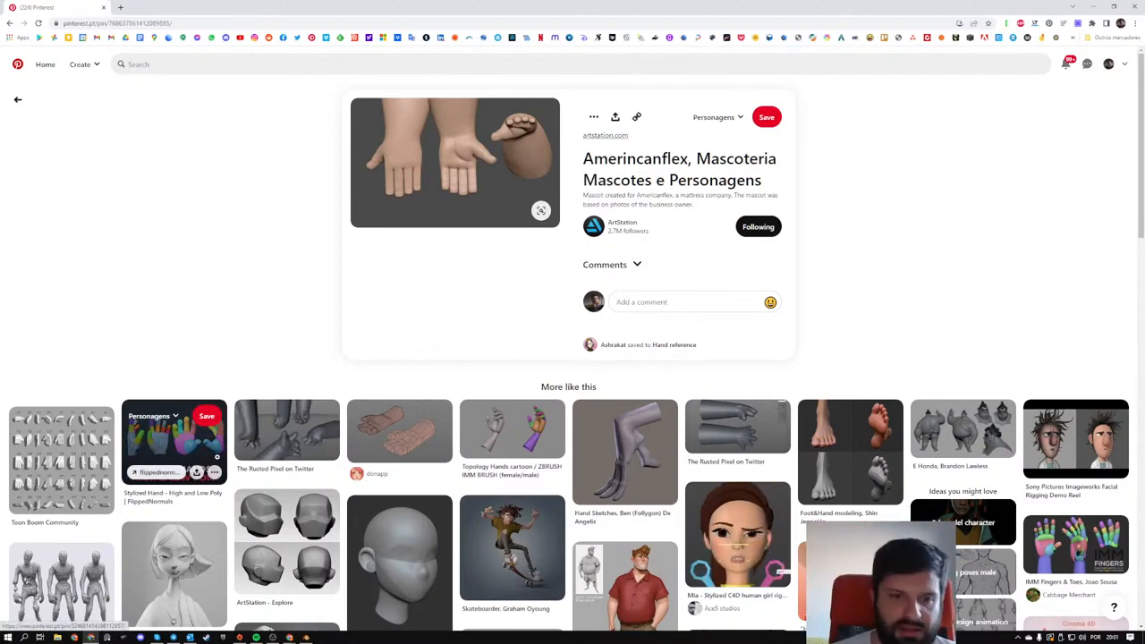
left_click(286, 434)
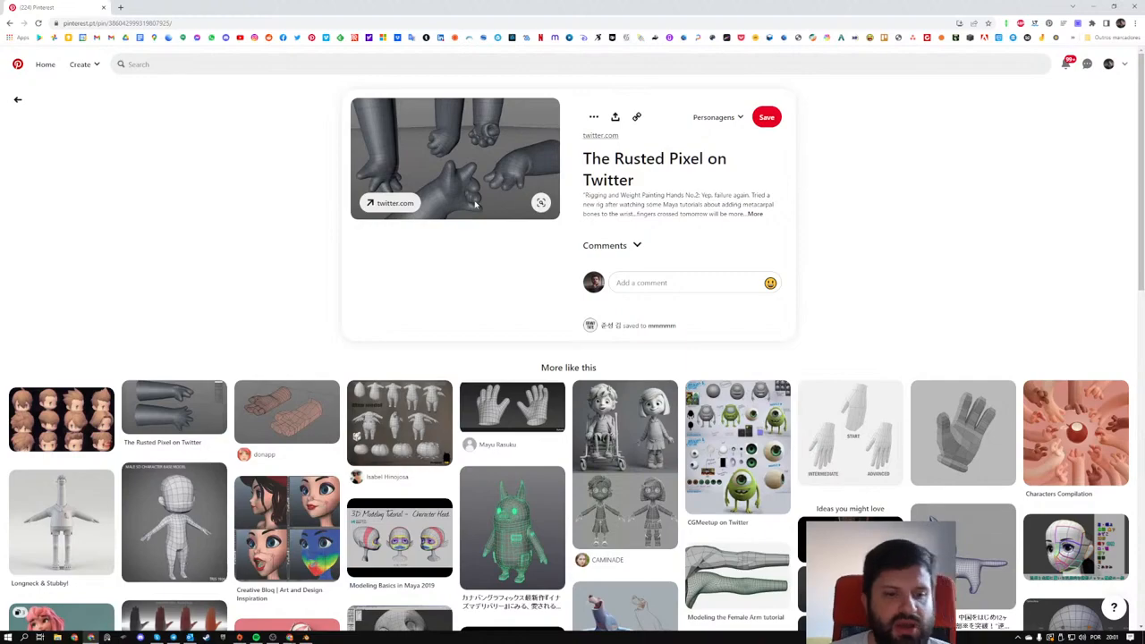
key("alt+Tab")
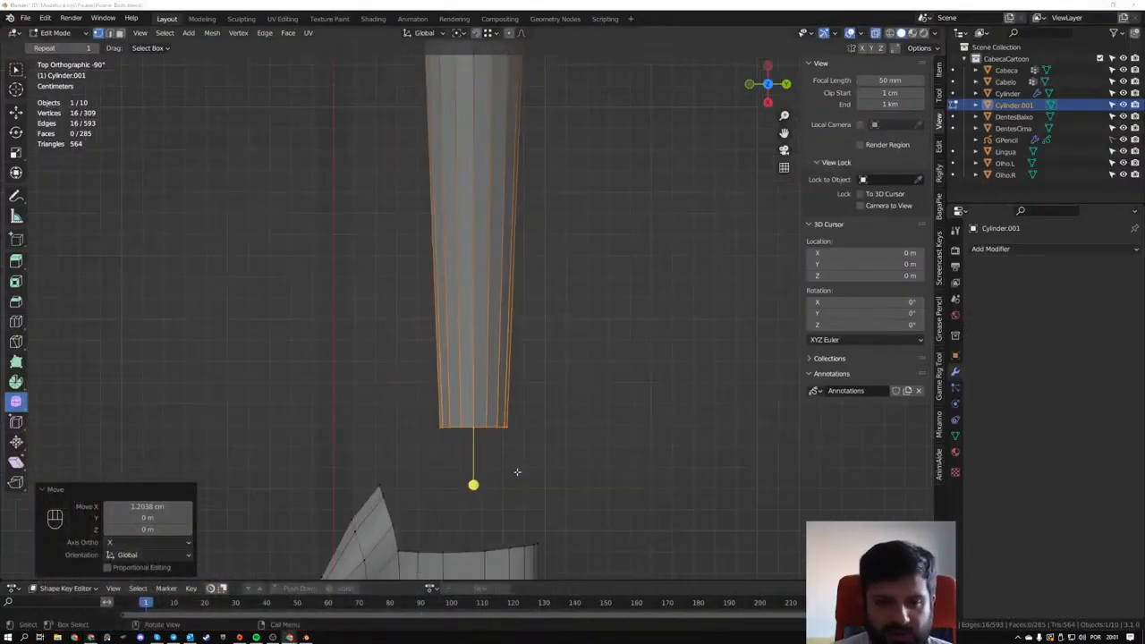
- Select the hand's open wrist edges without the thumb's edges and extrude them about -1.28 cm along X towards the arm
middle_click_drag(517, 471, 557, 463)
middle_click_drag(598, 337, 398, 308, "shift")
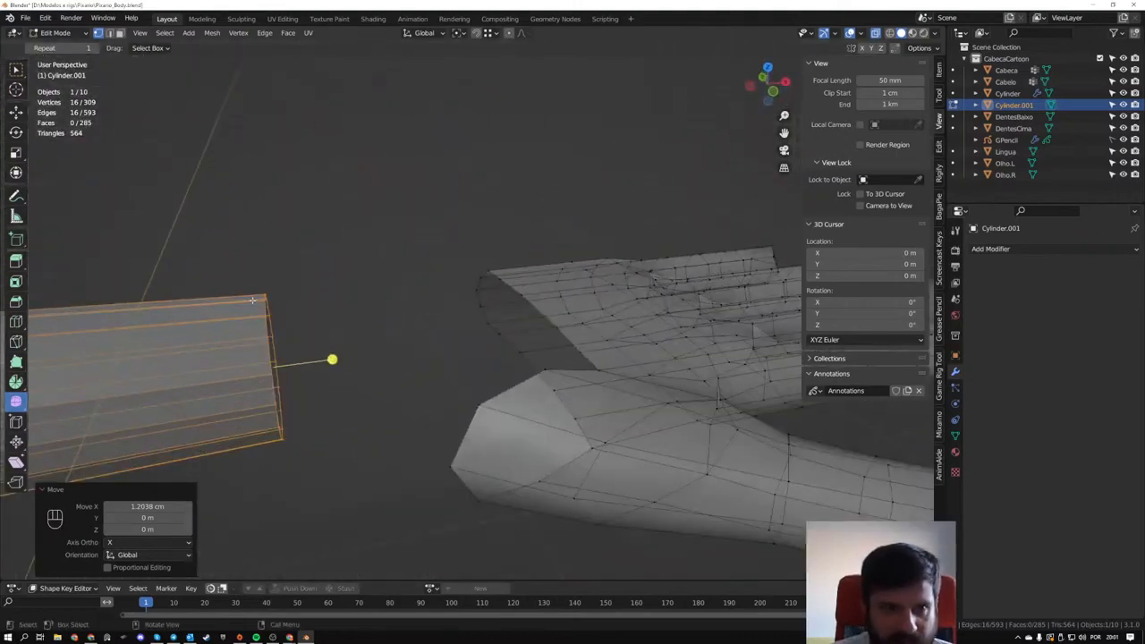
middle_click_drag(252, 299, 358, 296)
middle_click_drag(465, 292, 480, 266)
scroll(418, 308, "up", 2)
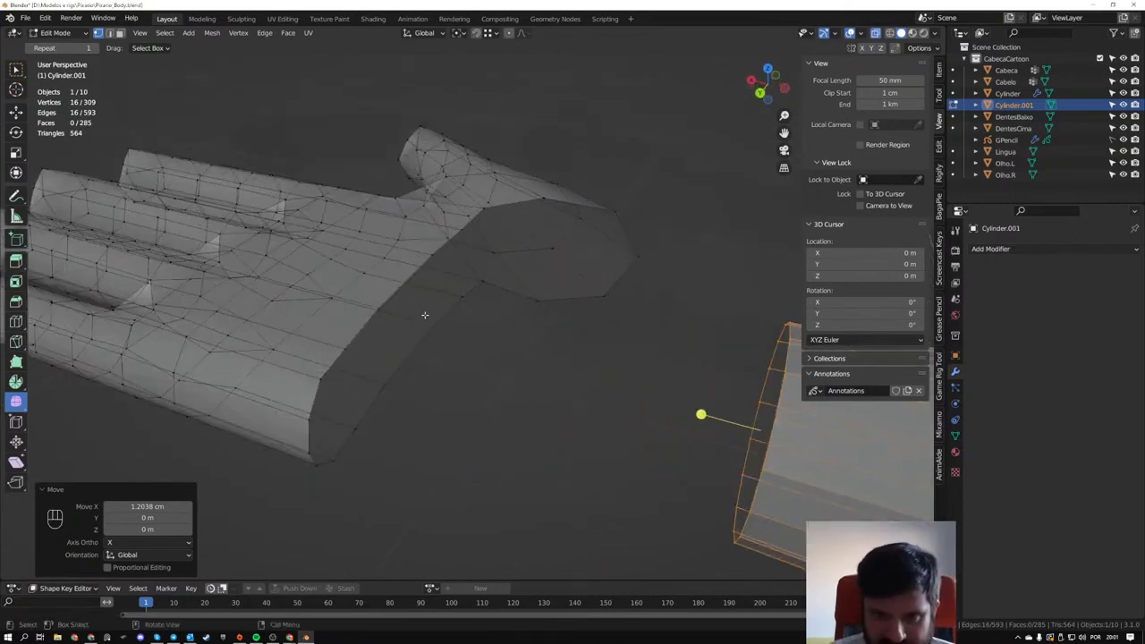
middle_click_drag(530, 294, 509, 223)
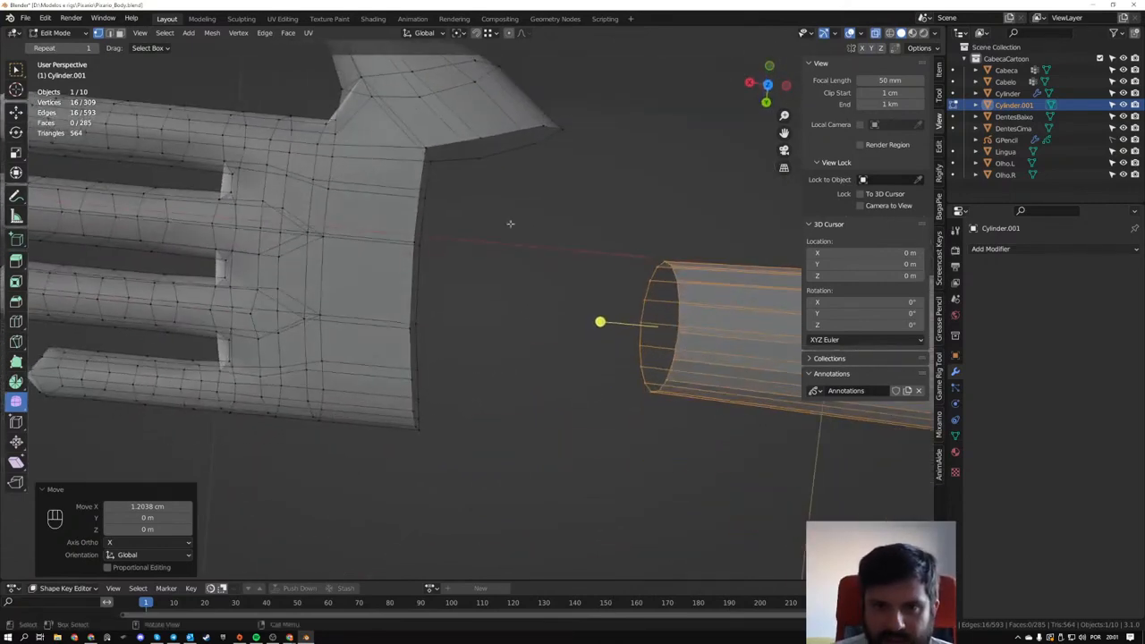
key("2")
left_click(416, 177, "alt")
left_click(451, 134, "ctrl")
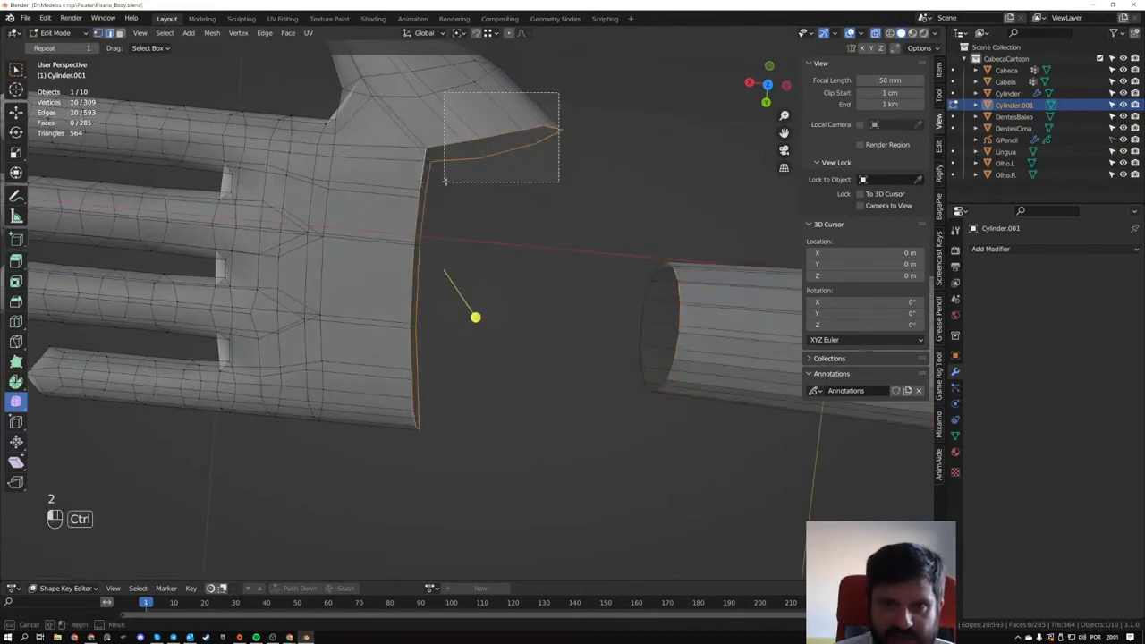
left_click_drag(450, 122, 460, 170, "ctrl")
left_click_drag(548, 100, 560, 158, "ctrl")
middle_click_drag(497, 257, 497, 267)
key("e")
key("x")
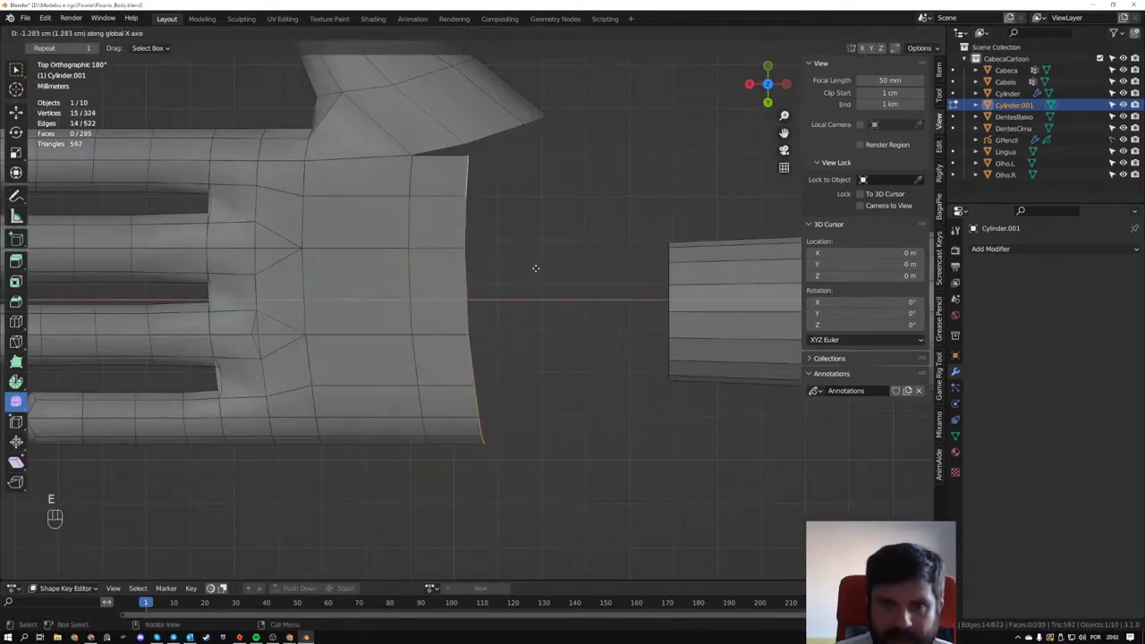
left_click(537, 268)
- Merge the extruded strip's two corner vertices with the adjacent thumb-base vertices at centre, on both sides of the hand
middle_click_drag(524, 240, 501, 389)
key("1")
left_click(512, 350)
left_click(524, 320, "shift")
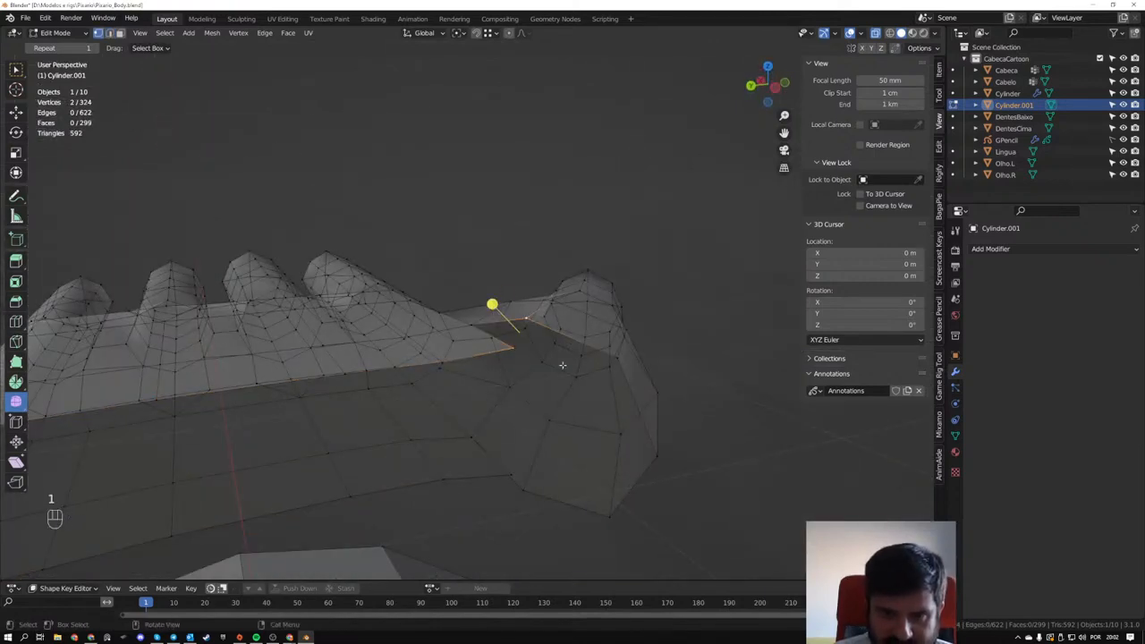
key("m")
left_click(556, 366)
left_click_drag(508, 474, 534, 504)
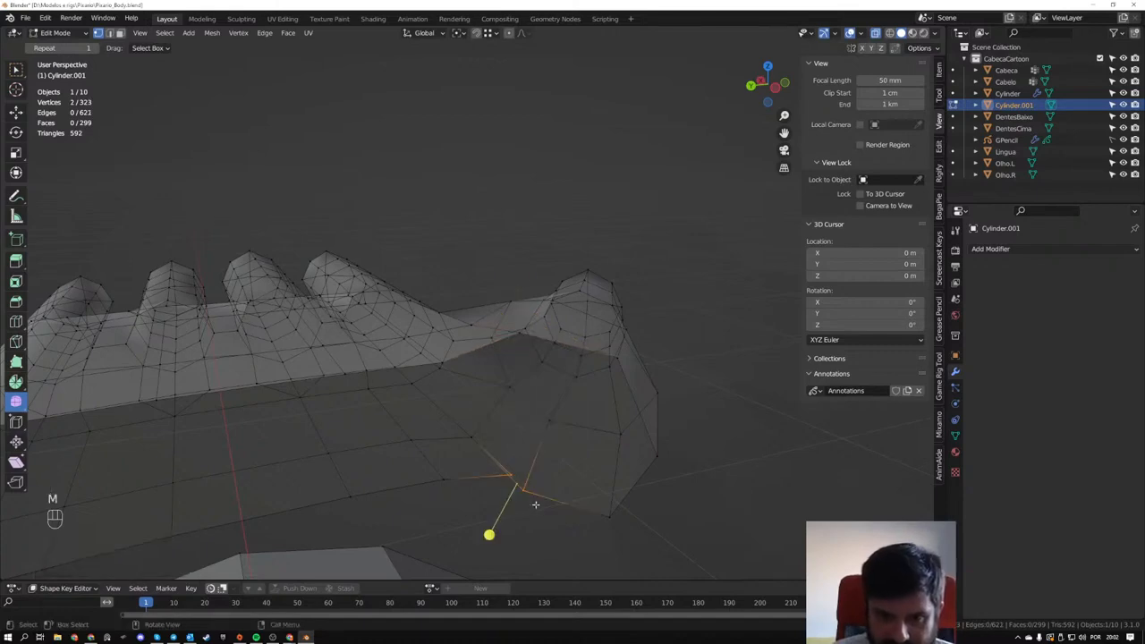
key("m")
left_click(555, 478)
middle_click_drag(551, 475, 549, 445)
scroll(493, 335, "down", 1)
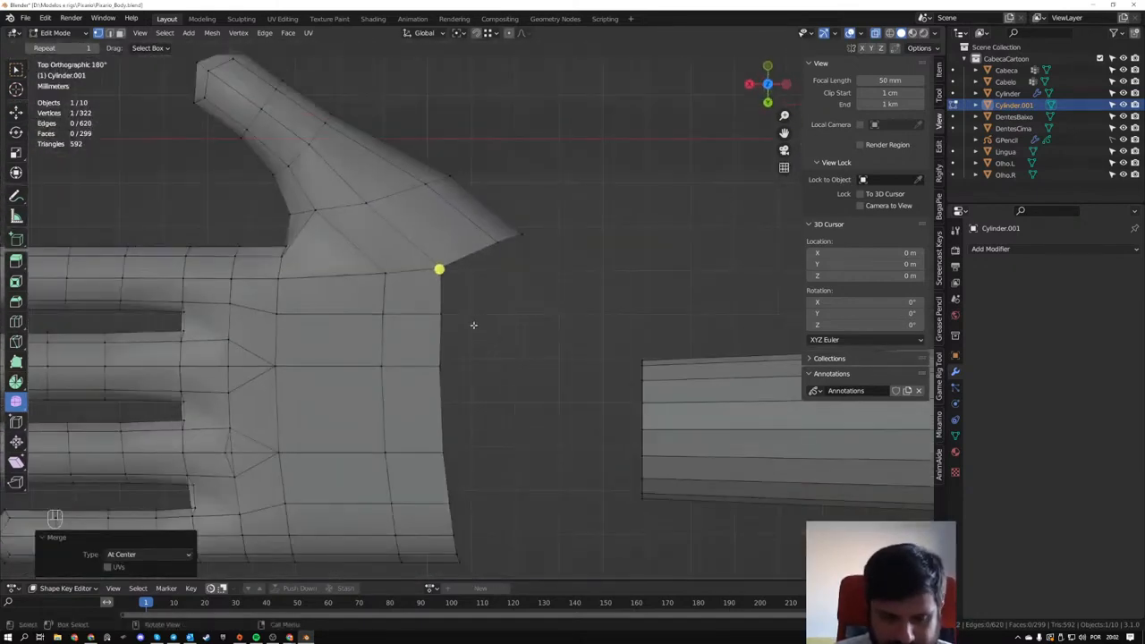
- Select the extruded strip's open edges and extrude them about -1.48 cm further along X towards the arm
key("2")
left_click_drag(419, 281, 490, 561)
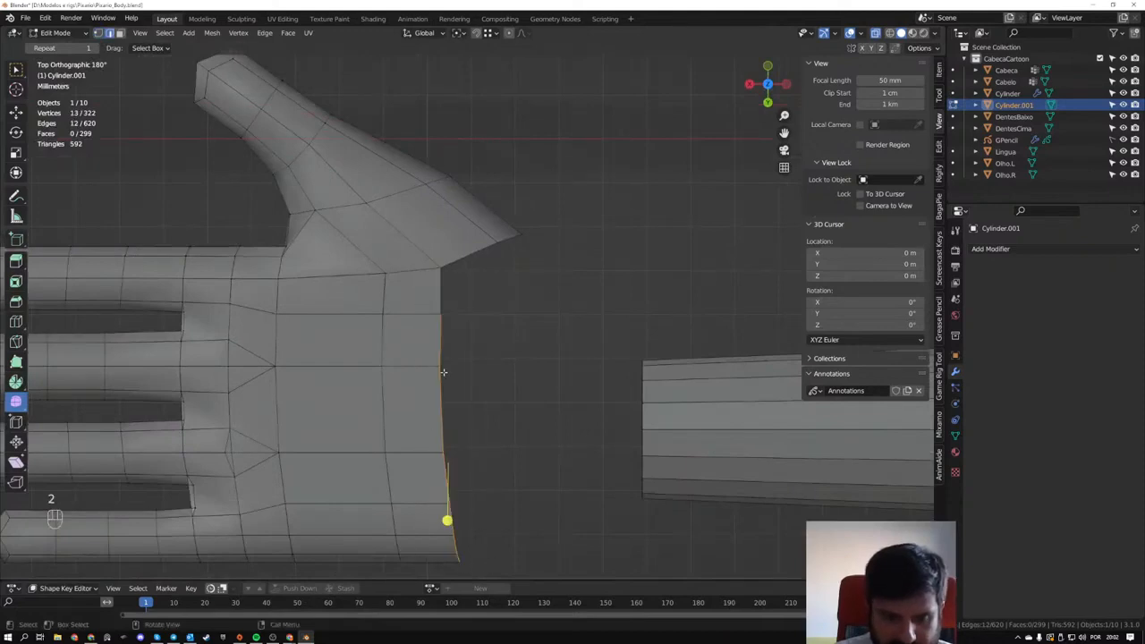
left_click_drag(429, 288, 454, 306, "shift")
key("alt+z")
key("alt+z")
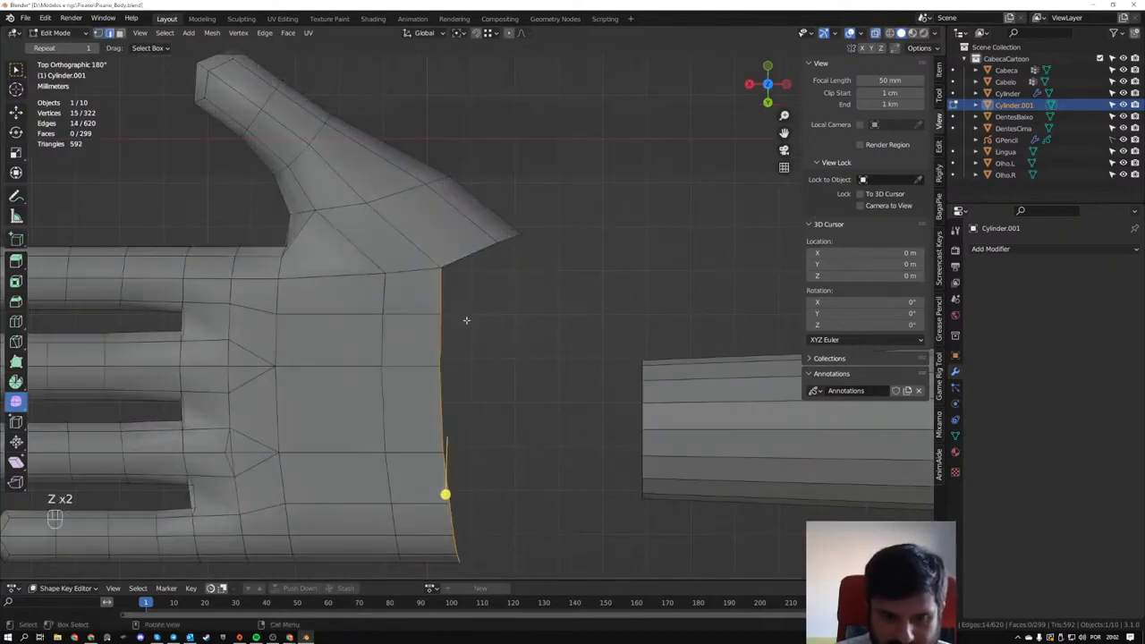
mouse_move(478, 322)
middle_mouse_down()
mouse_move(457, 294)
mouse_move(485, 325)
middle_mouse_up()
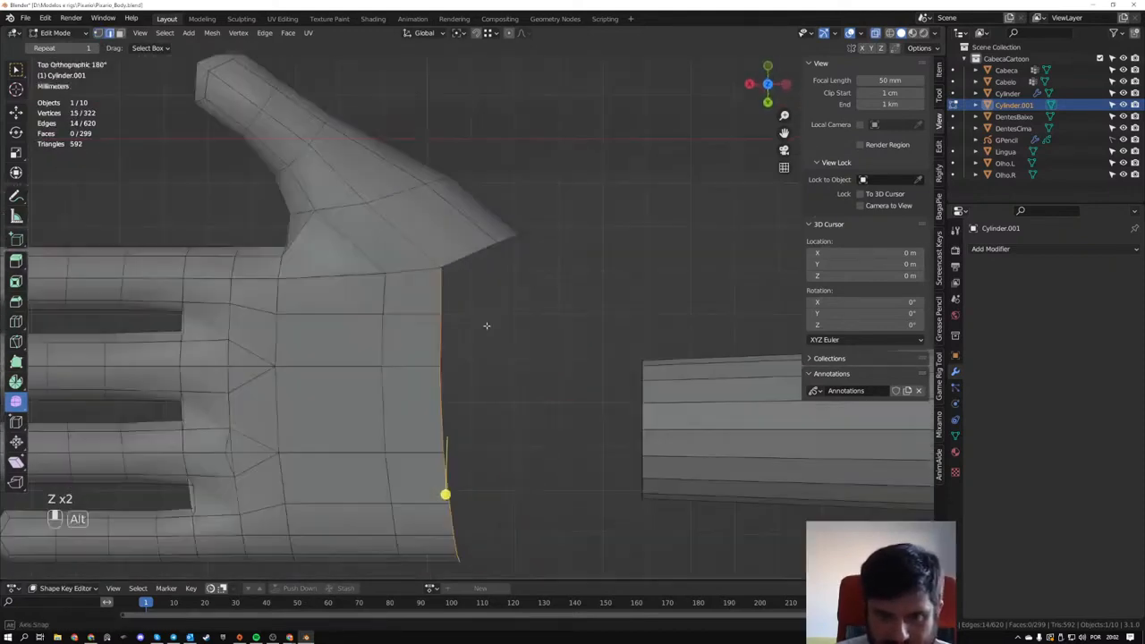
key("e")
left_click(543, 322)
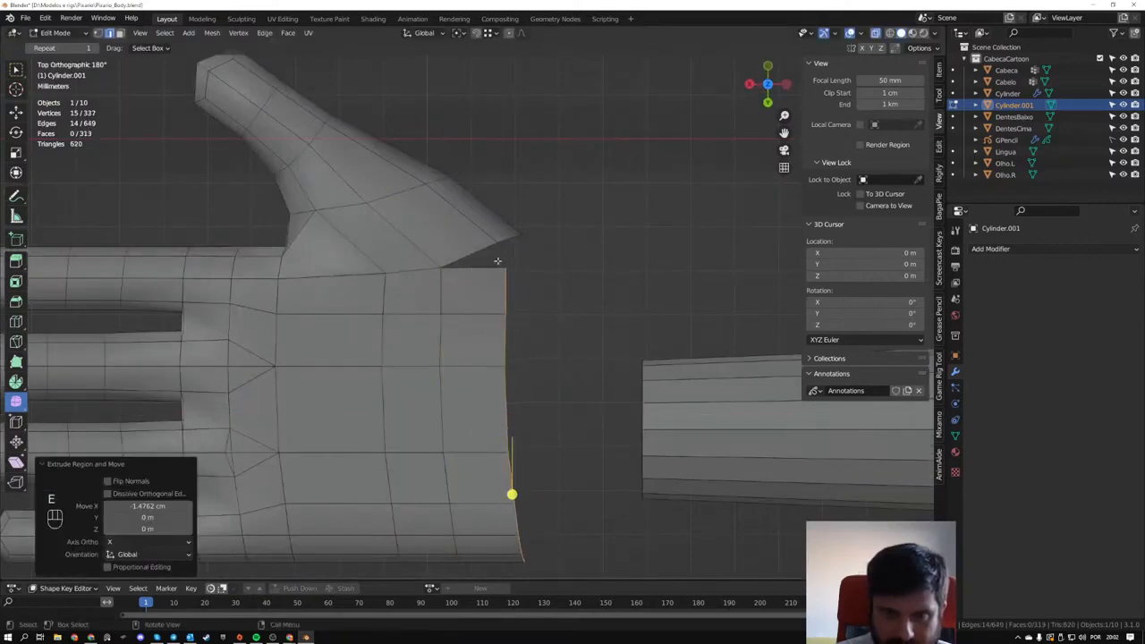
- Merge both corner vertices of the second extruded strip with the neighbouring vertices of the thumb's open edge
key("1")
scroll(524, 271, "down", 2)
middle_click_drag(524, 271, 507, 289)
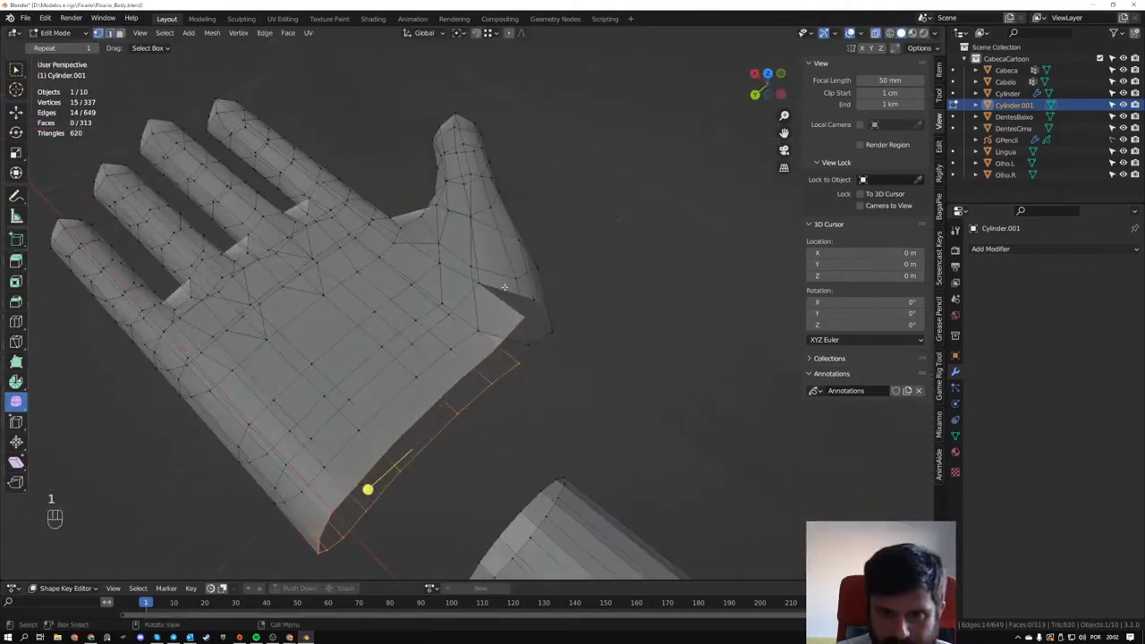
left_click_drag(507, 289, 538, 320)
key("m")
left_click(537, 322)
middle_click_drag(537, 324, 534, 387)
left_click_drag(534, 386, 535, 390)
key("m")
left_click(534, 390)
middle_click_drag(530, 385, 588, 441)
- Select the hand's wrist opening and the arm's end loop in turn to compare their vertex counts
key("2")
left_click(506, 289, "alt")
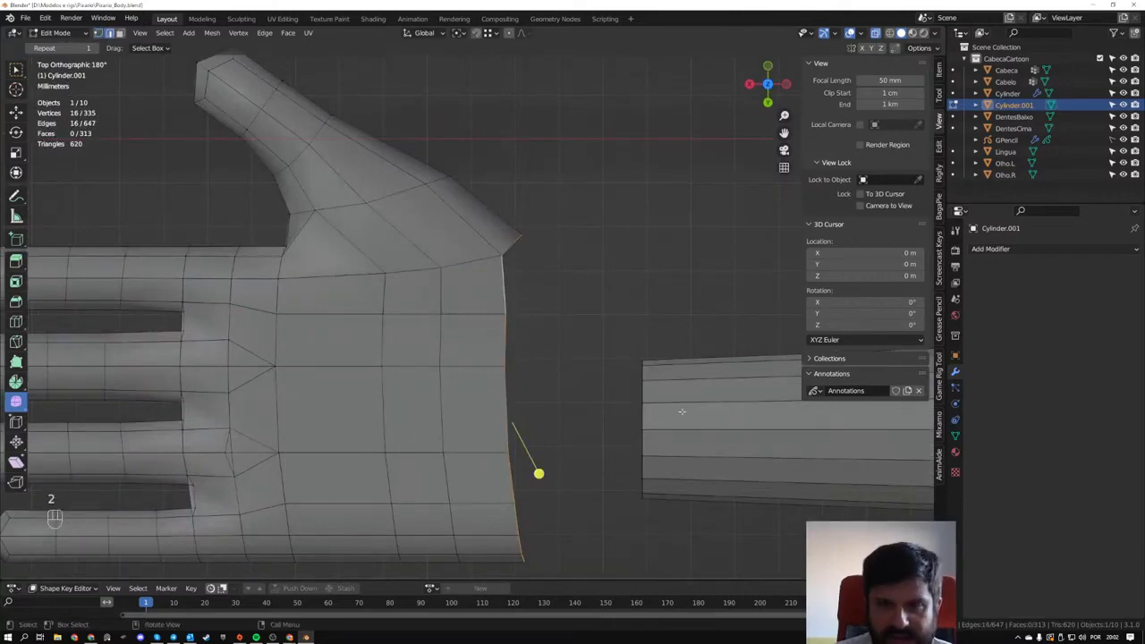
left_click(642, 392, "alt")
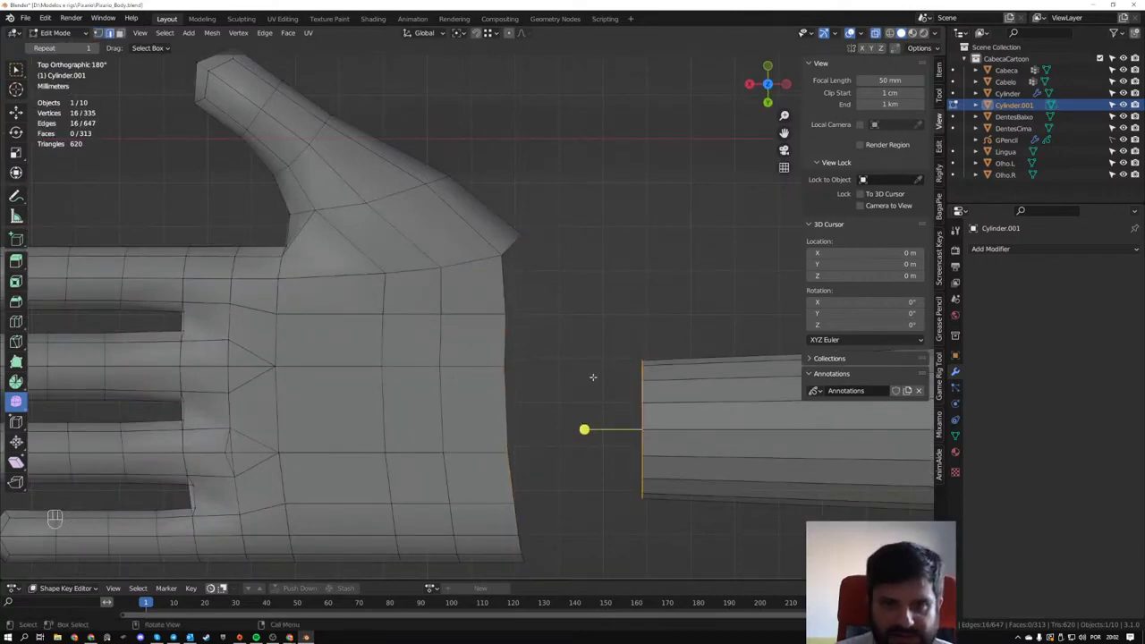
middle_click_drag(592, 377, 548, 335)
middle_click_drag(547, 378, 516, 299, "shift")
scroll(516, 313, "up", 2)
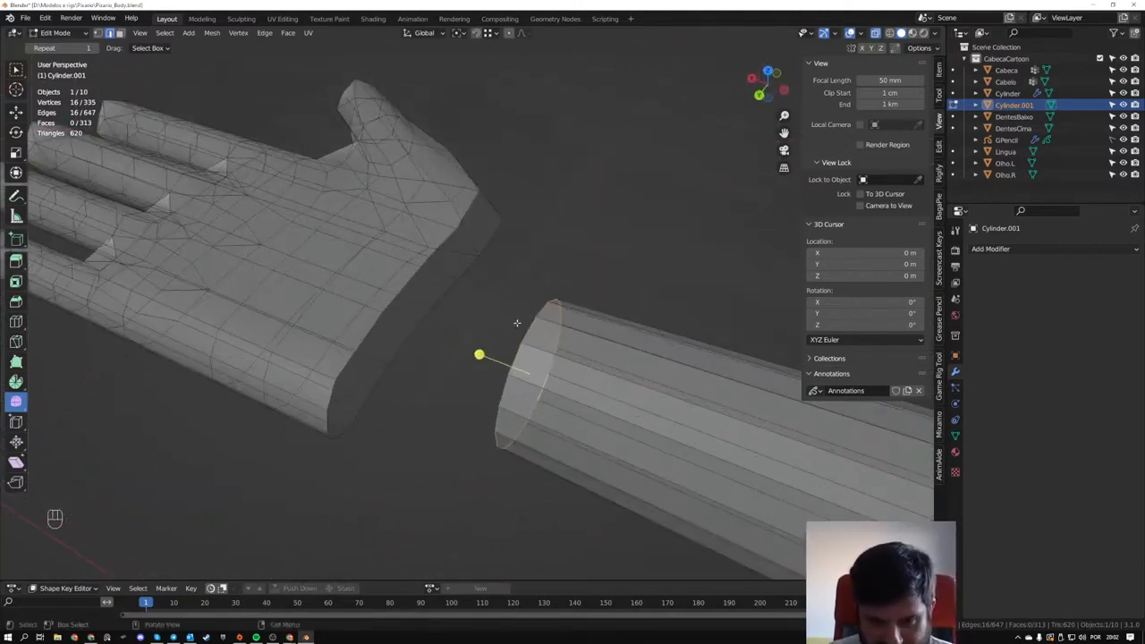
- Select the hand's wrist opening and the arm's end loop together and try to fill the gap between them
left_click(394, 294, "alt+shift")
key("ctrl+z")
key("ctrl+z")
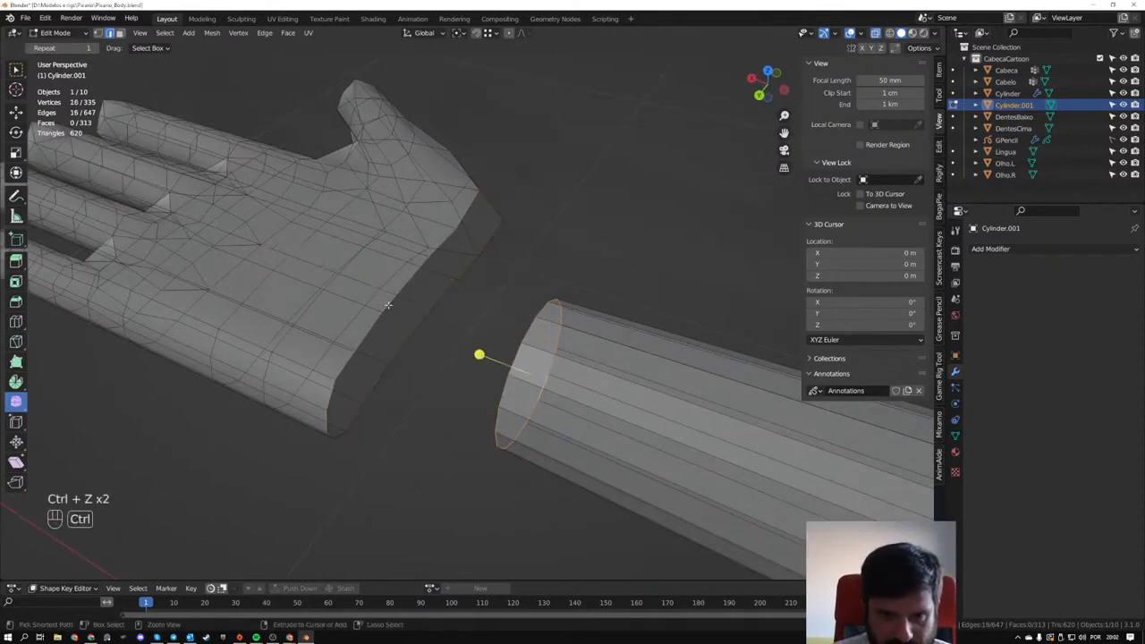
middle_click_drag(499, 318, 566, 271)
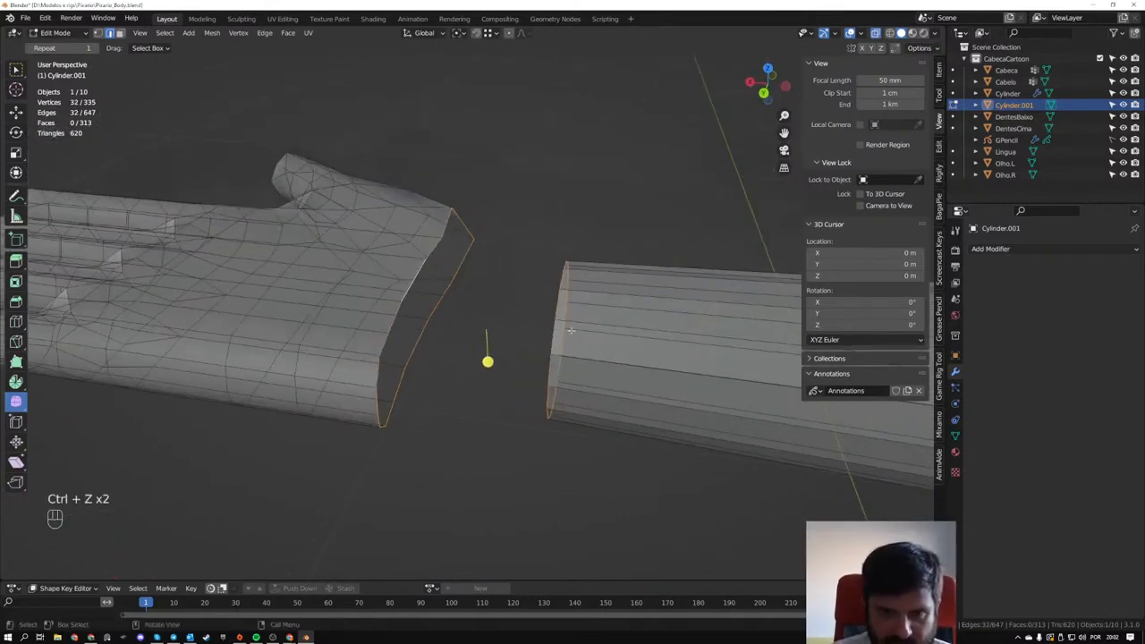
left_click(554, 305, "alt")
left_click(413, 346, "alt+shift")
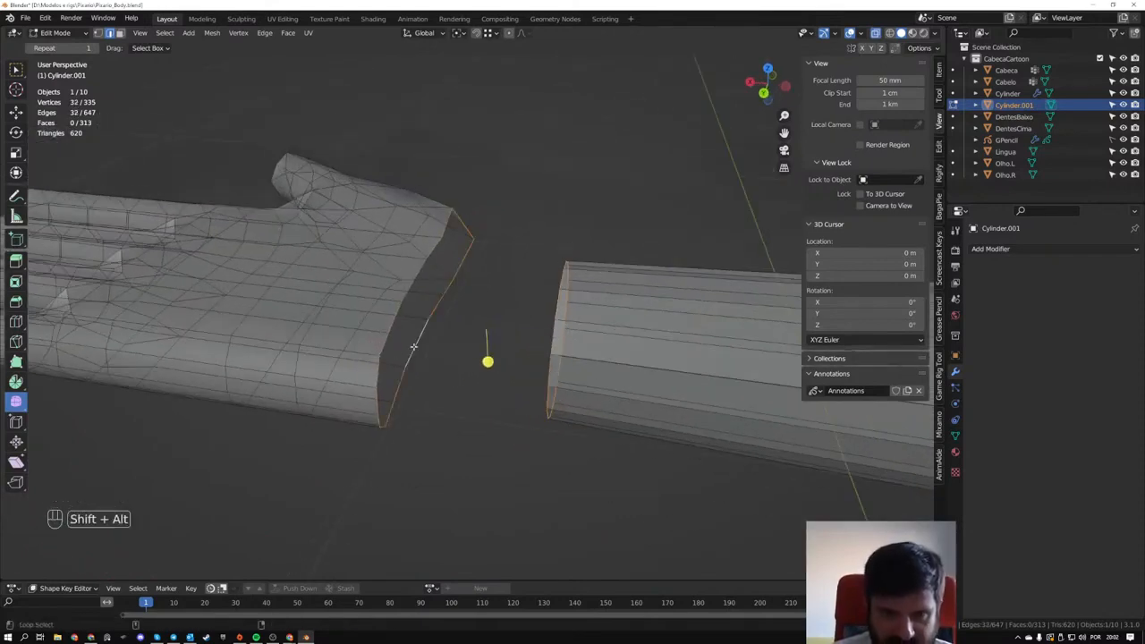
key("f")
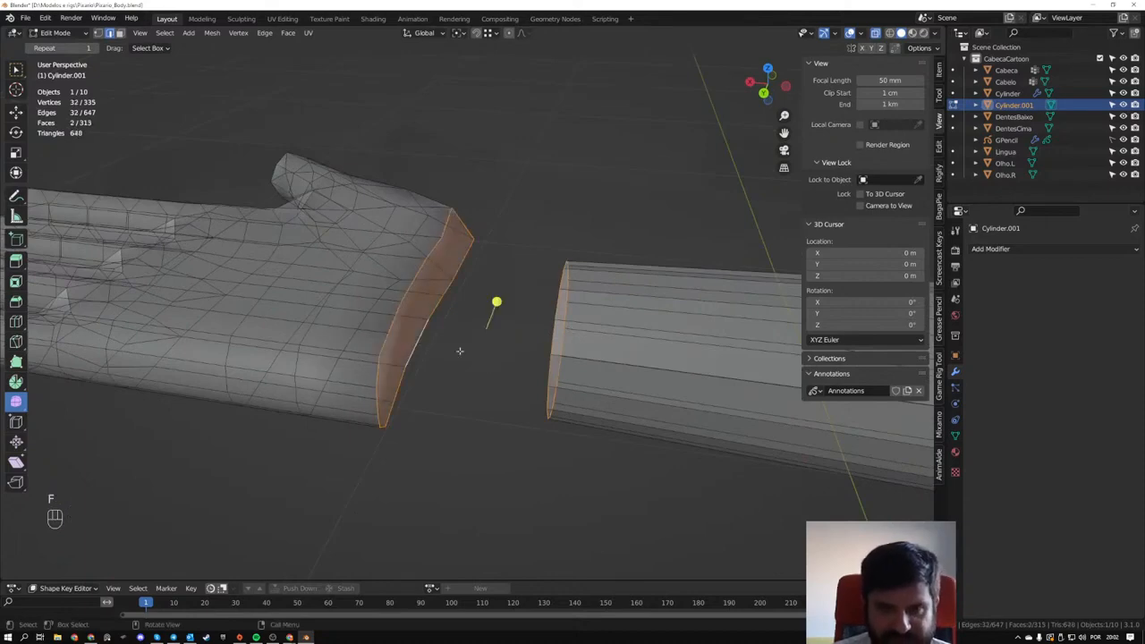
- Undo the face fill made on the hand and arm openings
mouse_move(460, 351)
middle_mouse_down()
mouse_move(448, 253)
mouse_move(465, 250)
mouse_move(452, 256)
mouse_move(432, 347)
middle_mouse_up()
scroll(455, 312, "up", 3)
key("z")
key("ctrl+z")
key("ctrl+z")
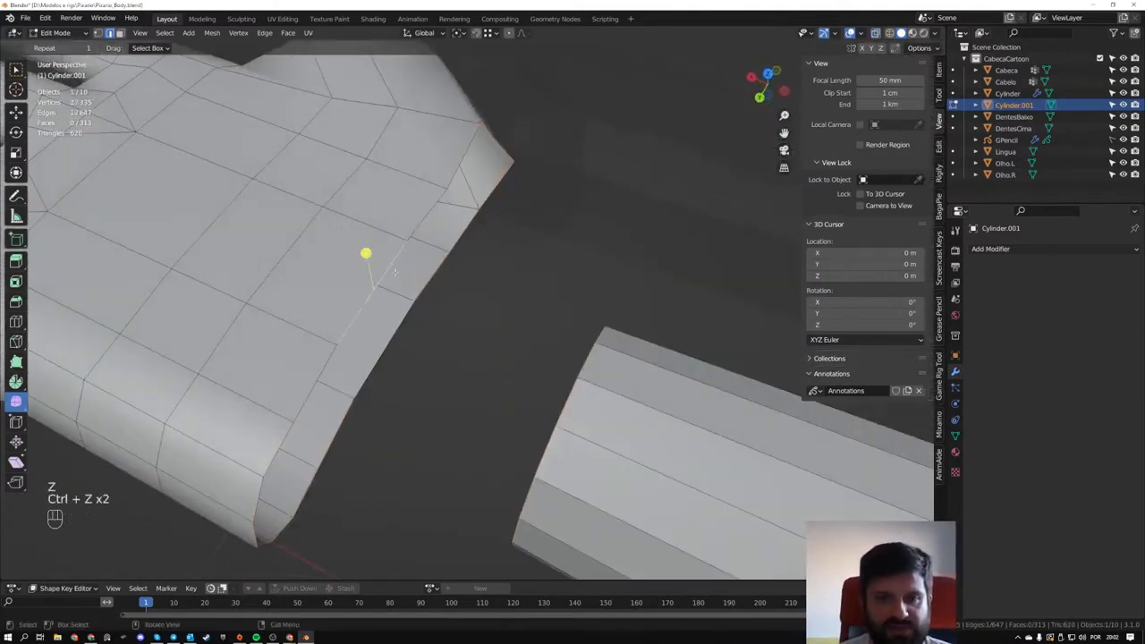
- Fill the first face between the hand's wrist edge and the arm's end loop on the upper side
middle_click_drag(394, 271, 509, 343)
key("f")
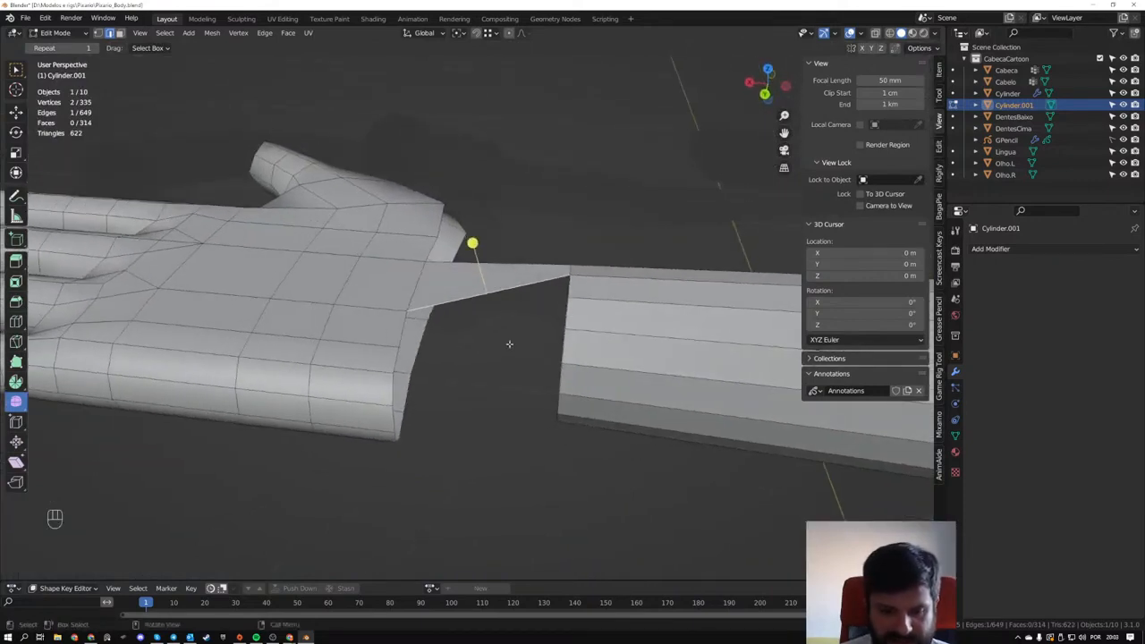
- Fill the remaining faces one after another around the gap between the hand's wrist opening and the arm
key("f")
key("f")
key("f")
key("f")
key("f")
key("f")
key("f")
key("f")
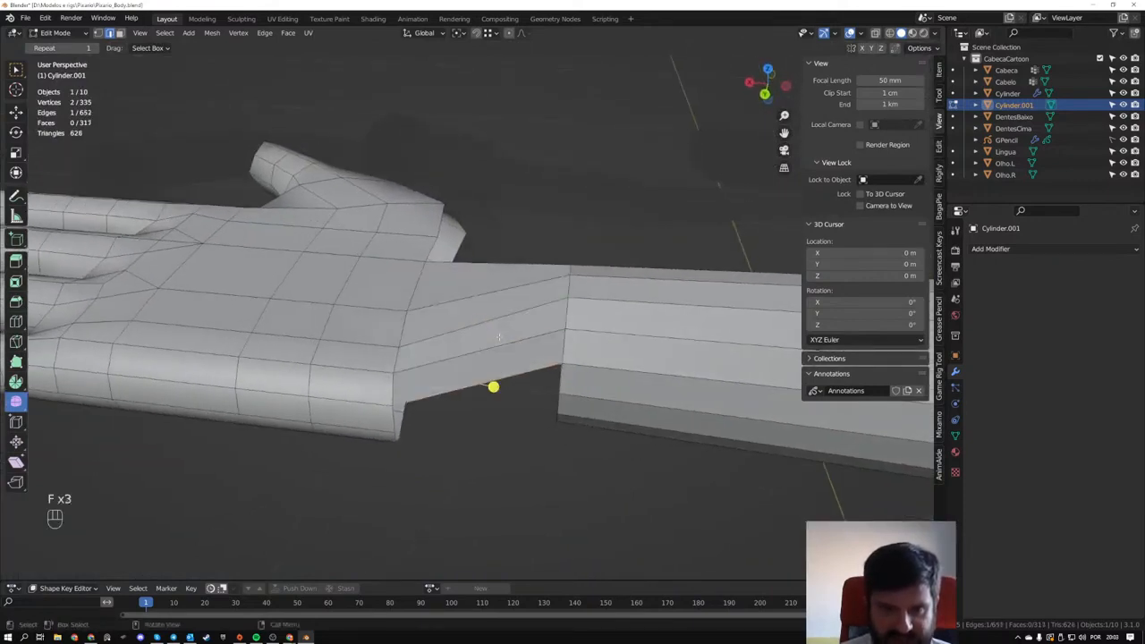
middle_click_drag(500, 335, 565, 309)
key("f")
key("f")
key("f")
key("f")
key("f")
key("f")
key("f")
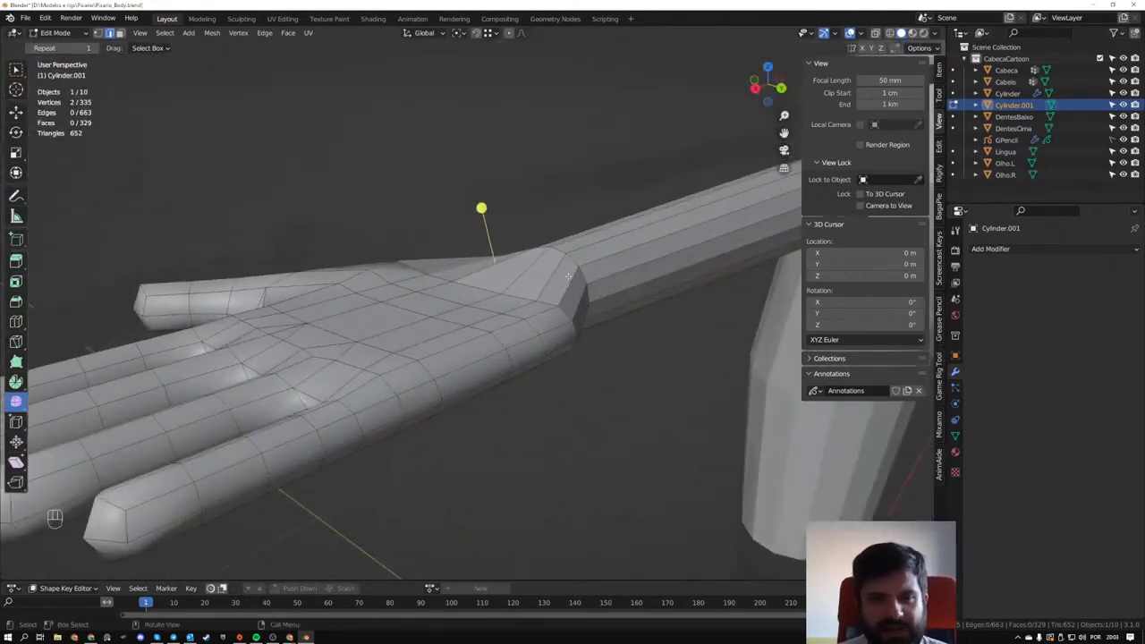
- Undo the filled wrist faces back to the first connecting face
key("ctrl+z")
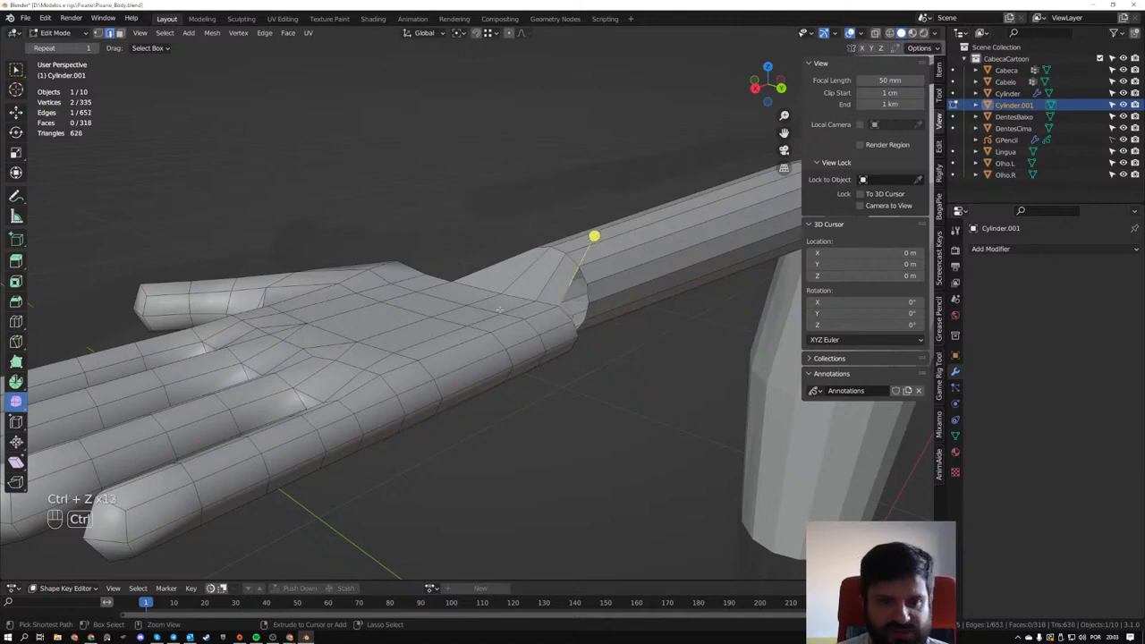
key("ctrl+z")
key("ctrl+z")
- Look up the F2 add-on in the preferences and show its details
middle_click_drag(545, 300, 196, 104)
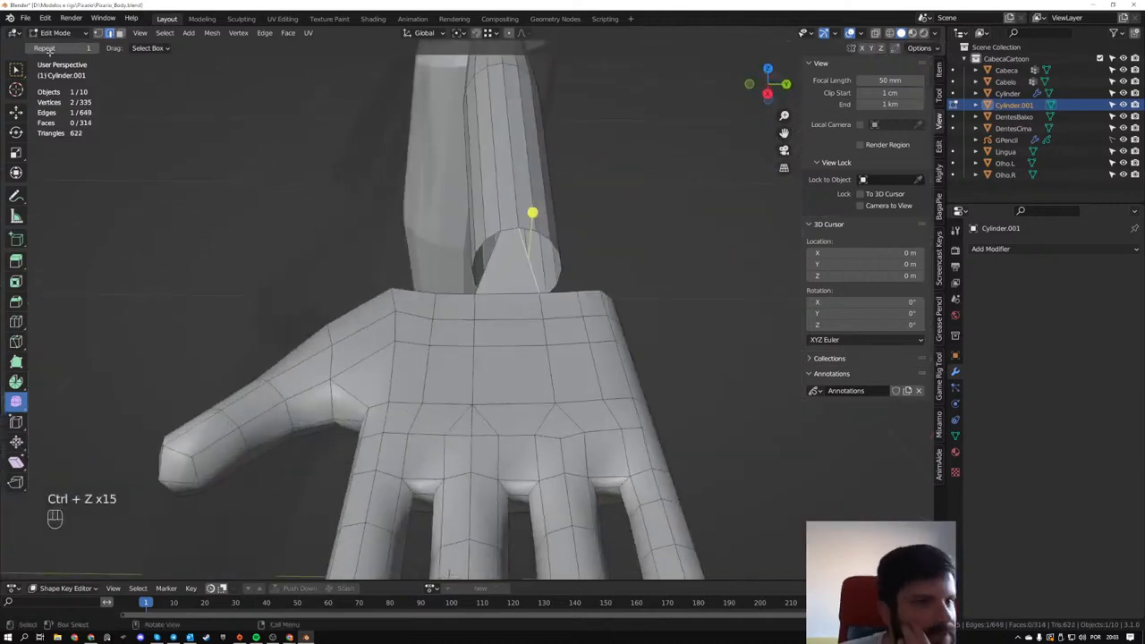
left_click(49, 21)
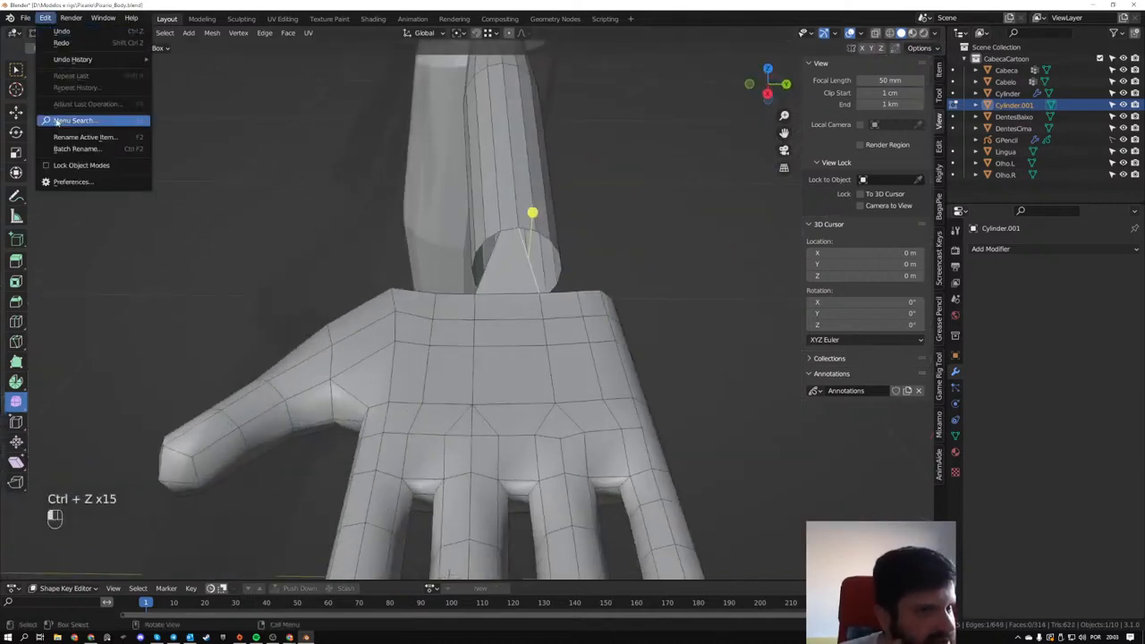
left_click(73, 182)
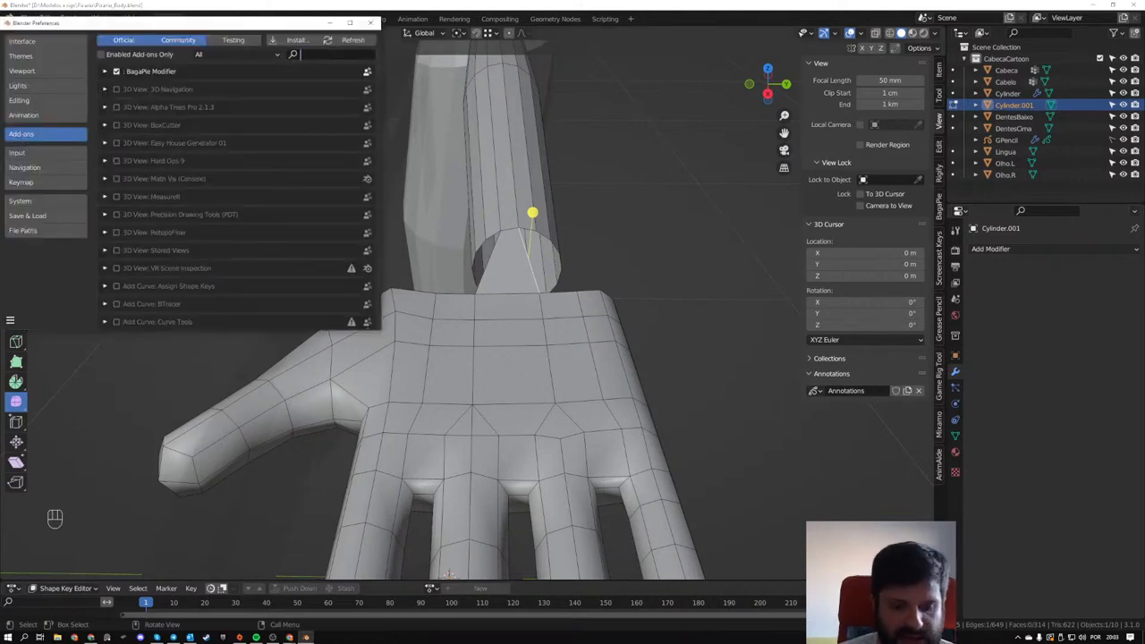
type("f2")
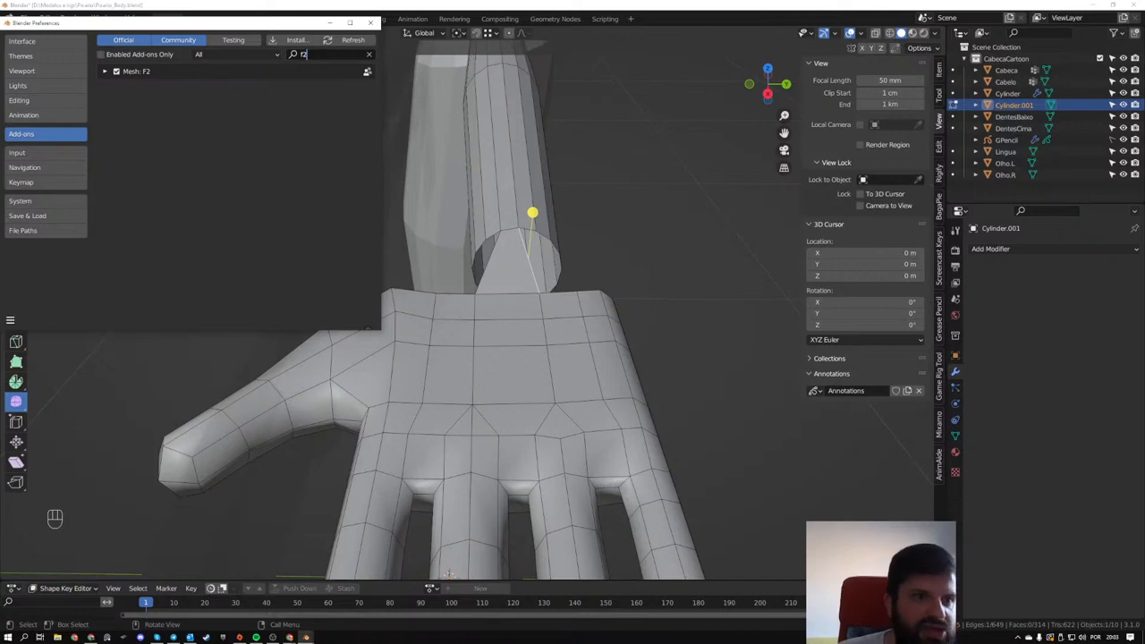
left_click(104, 71)
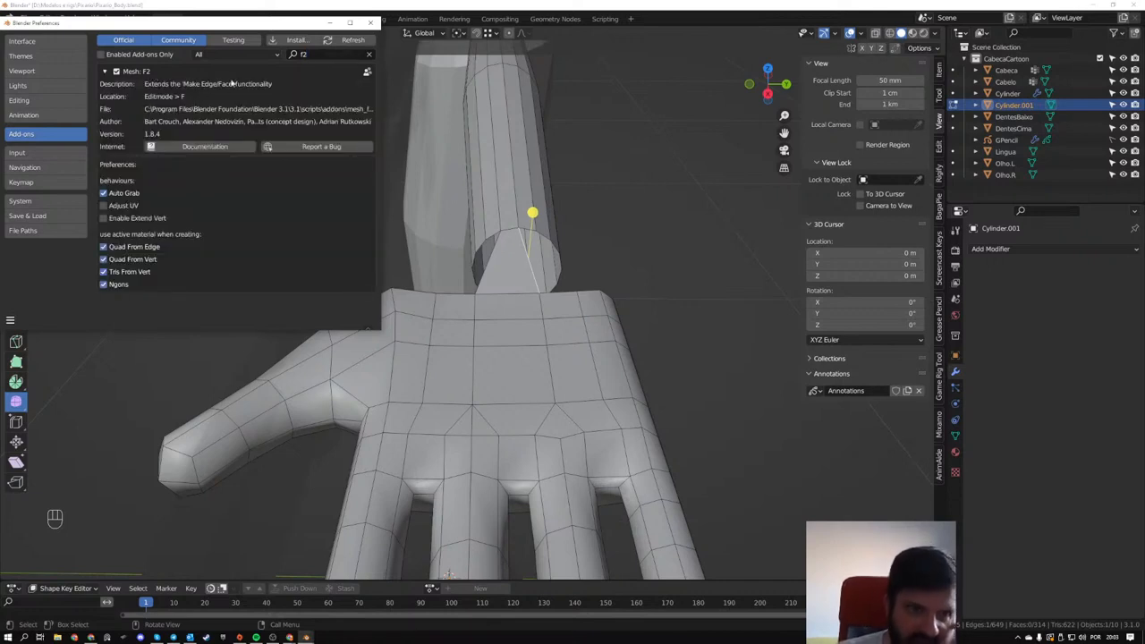
left_click(370, 24)
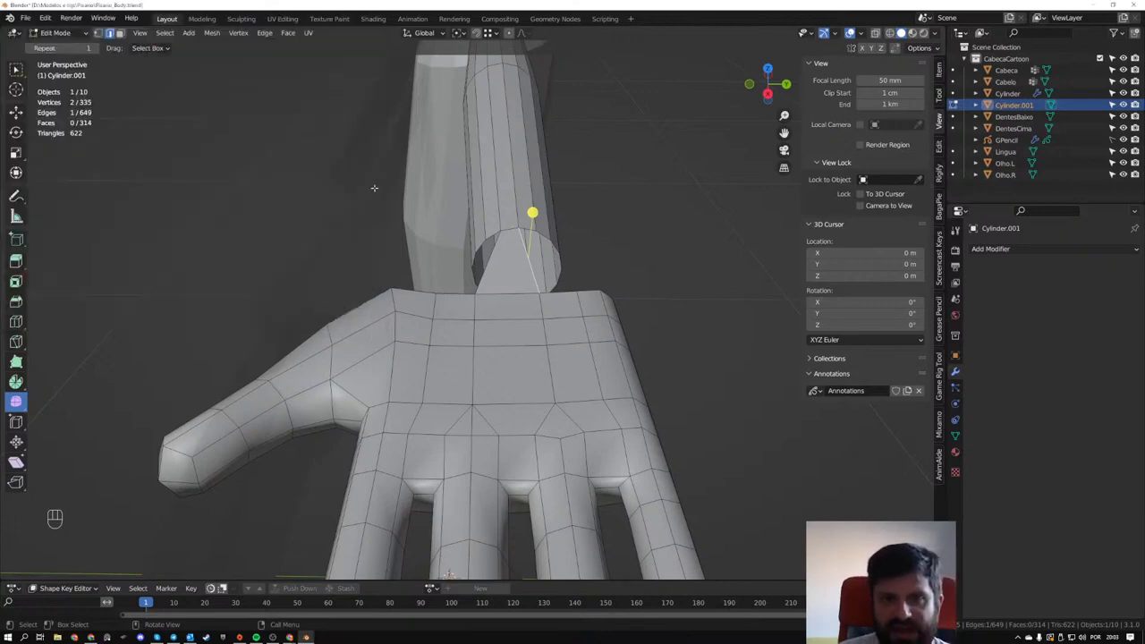
- Search the available commands for Bridge Edge Loops
middle_click_drag(373, 187, 599, 284)
scroll(476, 255, "up", 2)
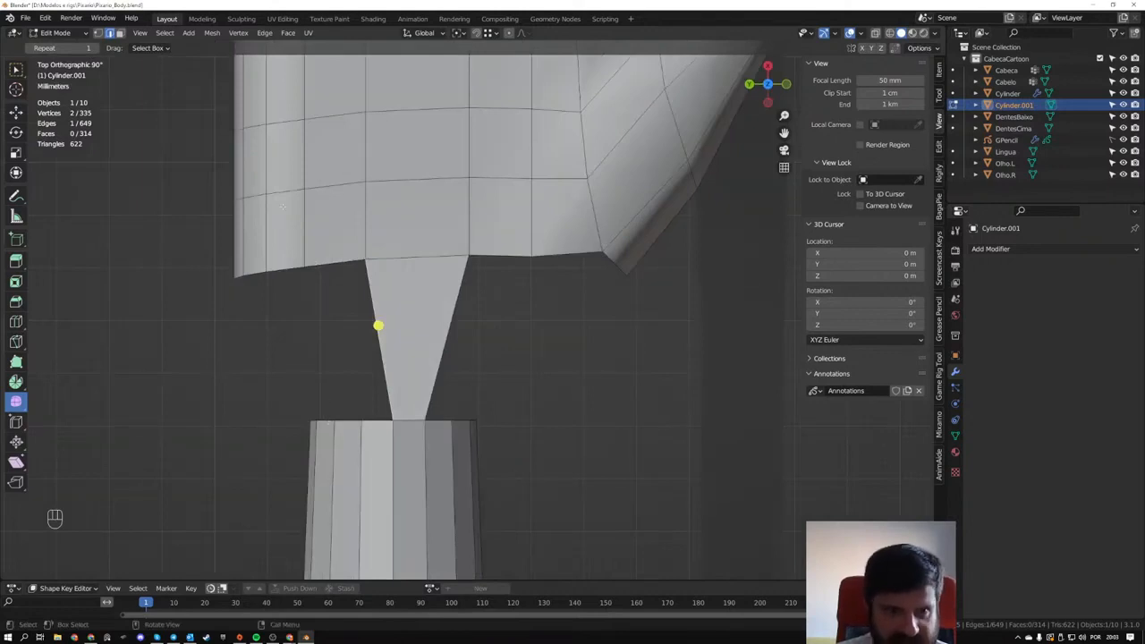
left_click(262, 34)
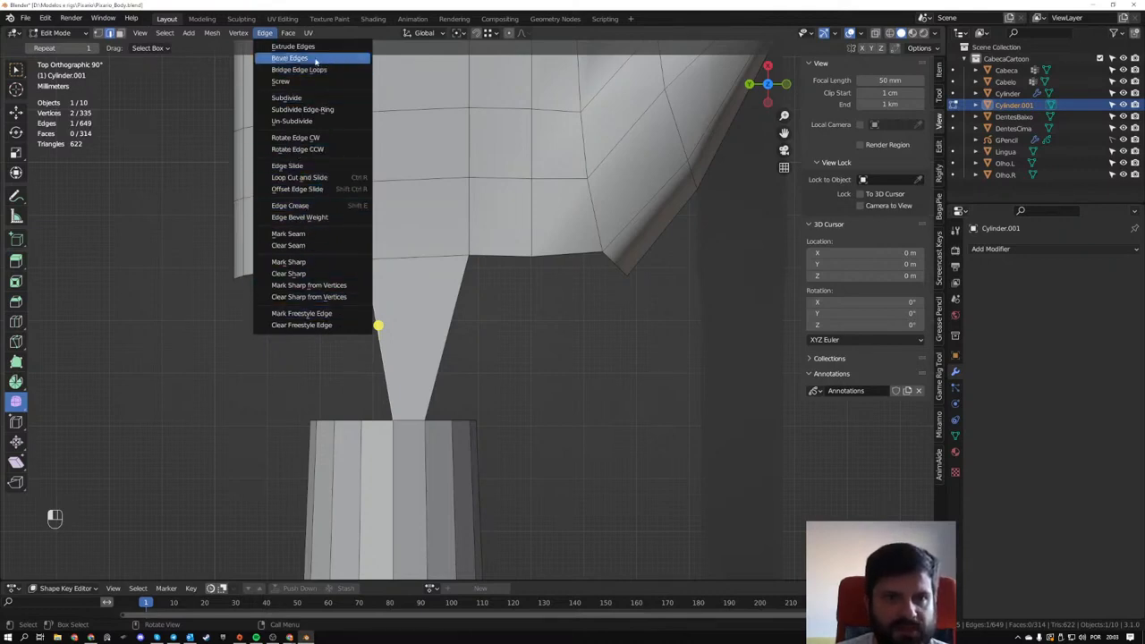
key("F3")
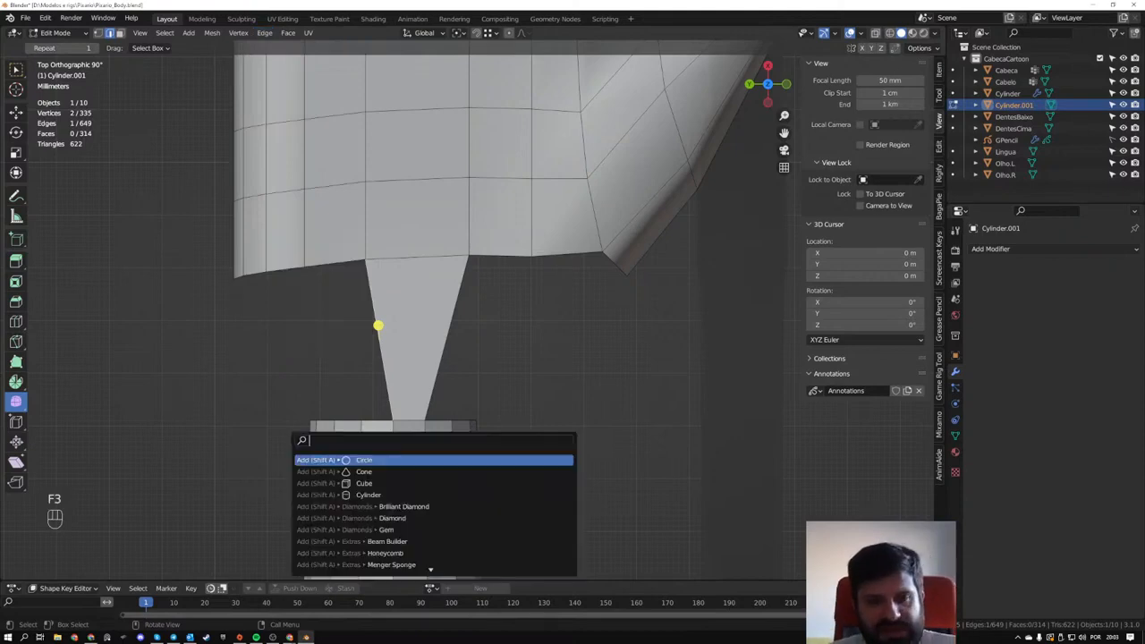
type("brid")
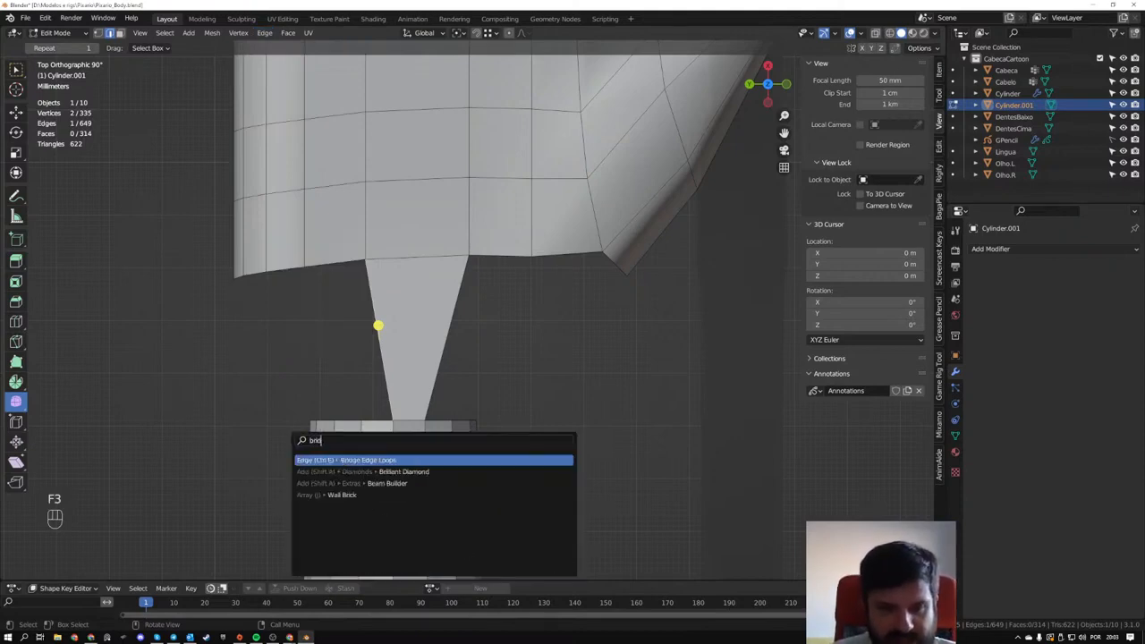
type("ge")
key("Return")
- Fill the open faces one after another between the hand's wrist edges and the arm's end loop until the gap is closed
middle_click_drag(191, 389, 366, 348)
key("f")
key("f")
key("f")
key("f")
key("f")
key("f")
key("f")
middle_click_drag(497, 374, 595, 324)
key("f")
key("f")
key("f")
key("f")
- Rotate the four edges along the upper side of the hand's wrist by 2.28° and raise them about 1.7 mm
middle_click_drag(418, 249, 405, 309, "shift")
scroll(432, 282, "up", 2)
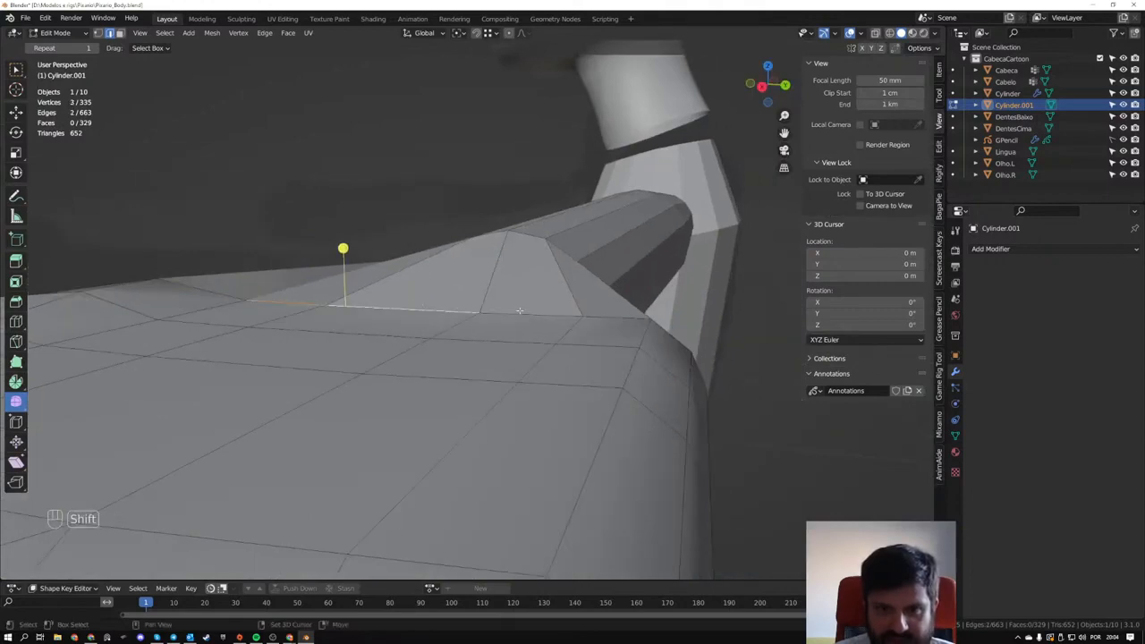
left_click(608, 314, "shift")
middle_click_drag(585, 319, 463, 331)
right_click(428, 216)
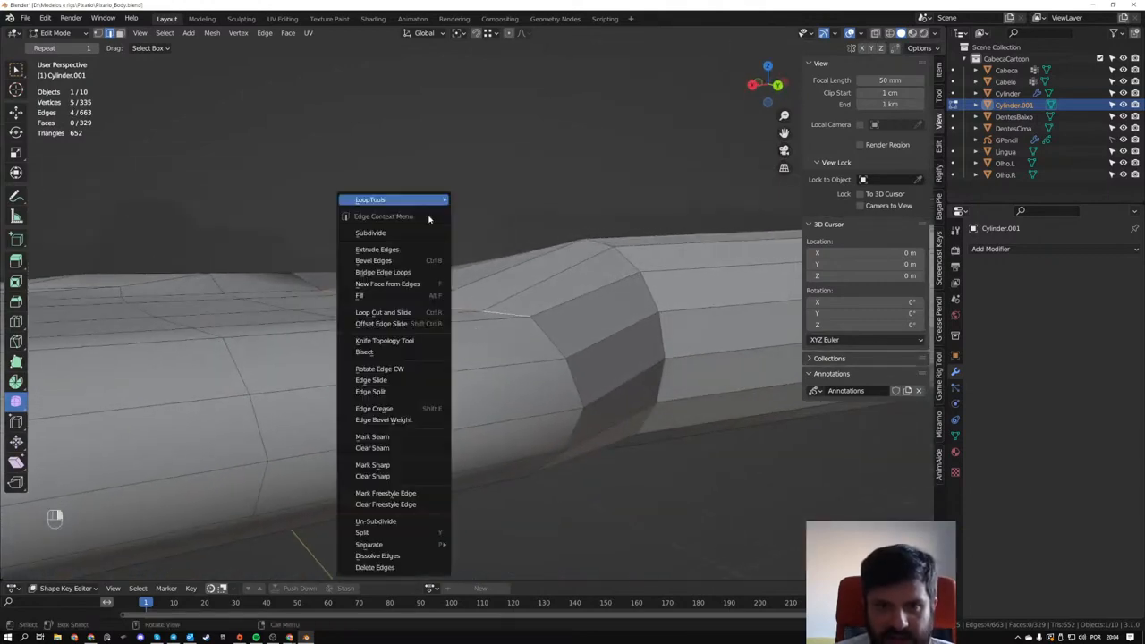
mouse_move(429, 215)
middle_click_drag(385, 223, 323, 220)
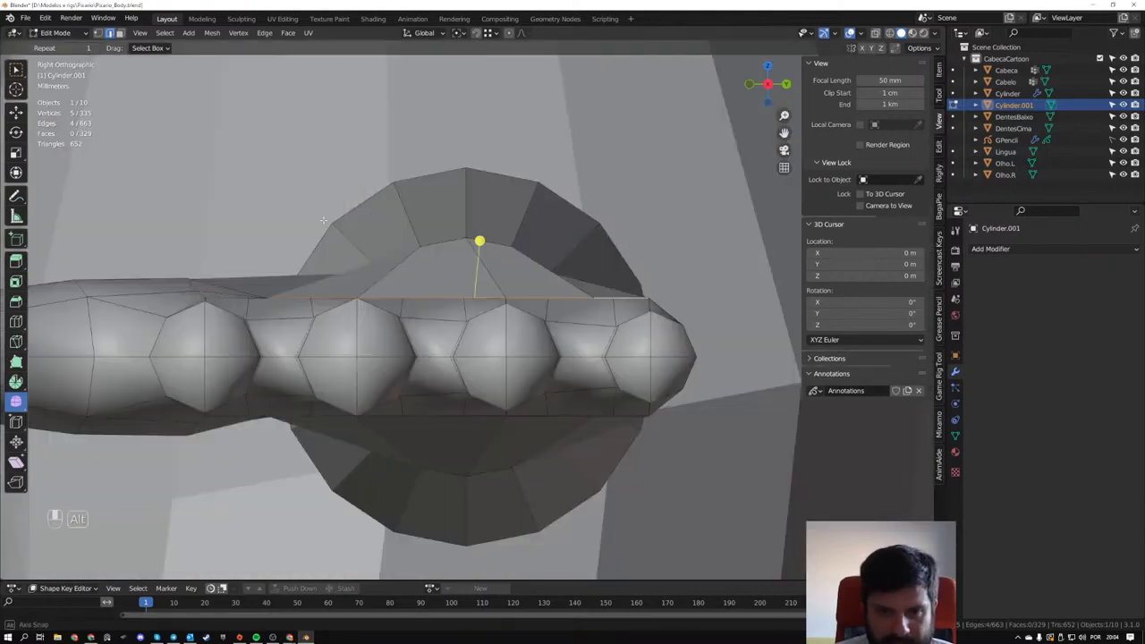
key("r")
left_click(575, 218)
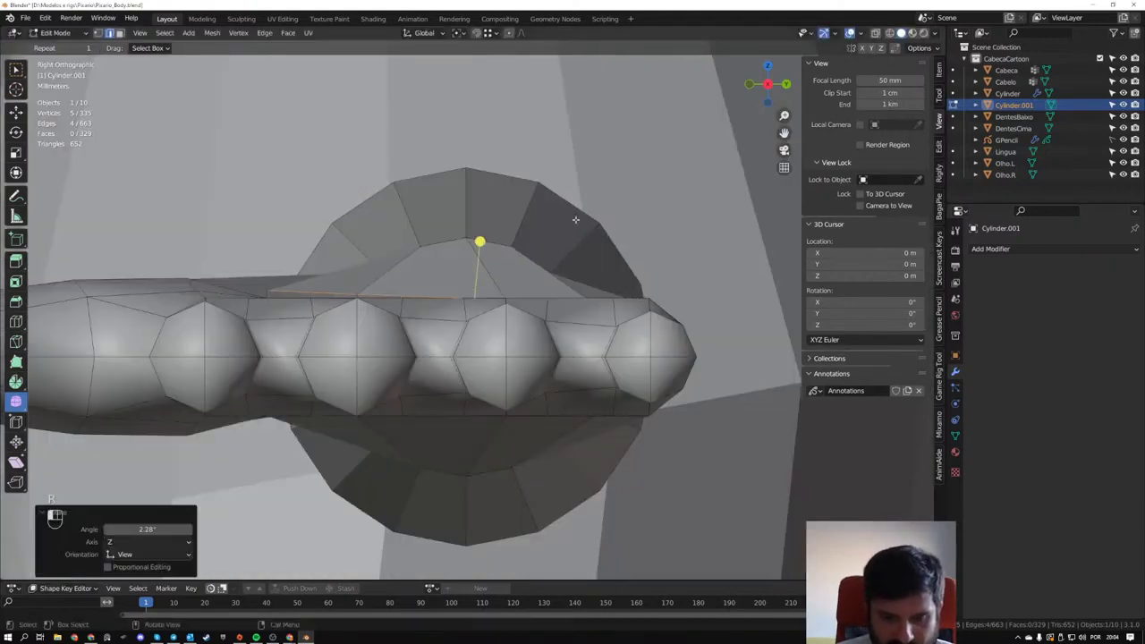
key("g")
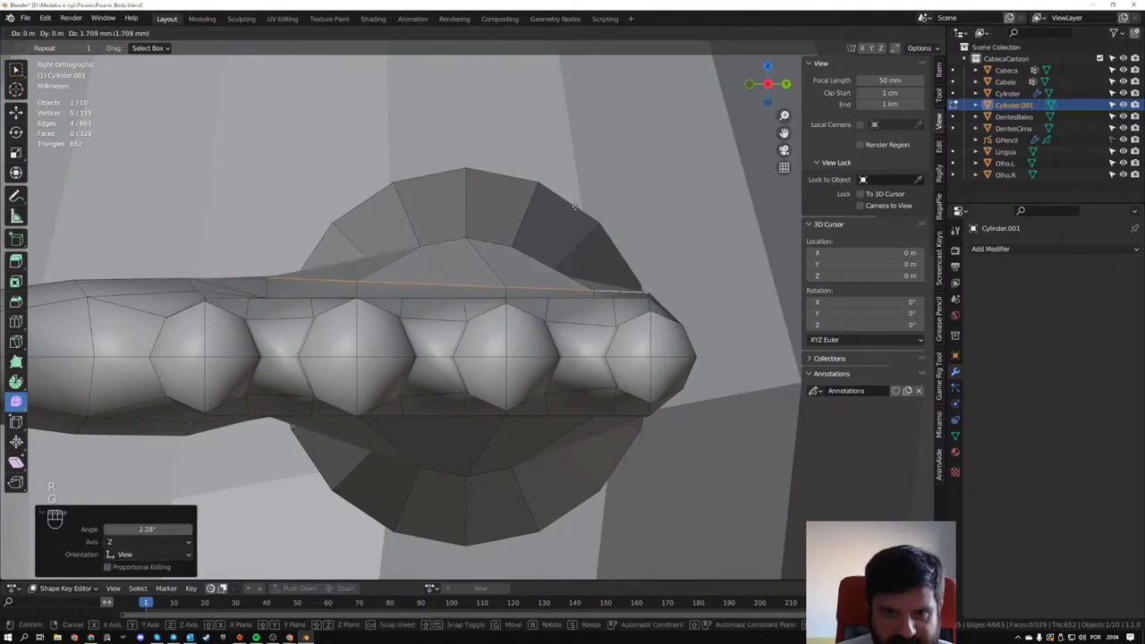
left_click(575, 207)
- Shade the joined hand and arm object smooth and return to editing its mesh
middle_click_drag(482, 247, 437, 266)
middle_click_drag(236, 355, 599, 426, "shift")
key("Tab")
middle_click_drag(575, 379, 524, 318)
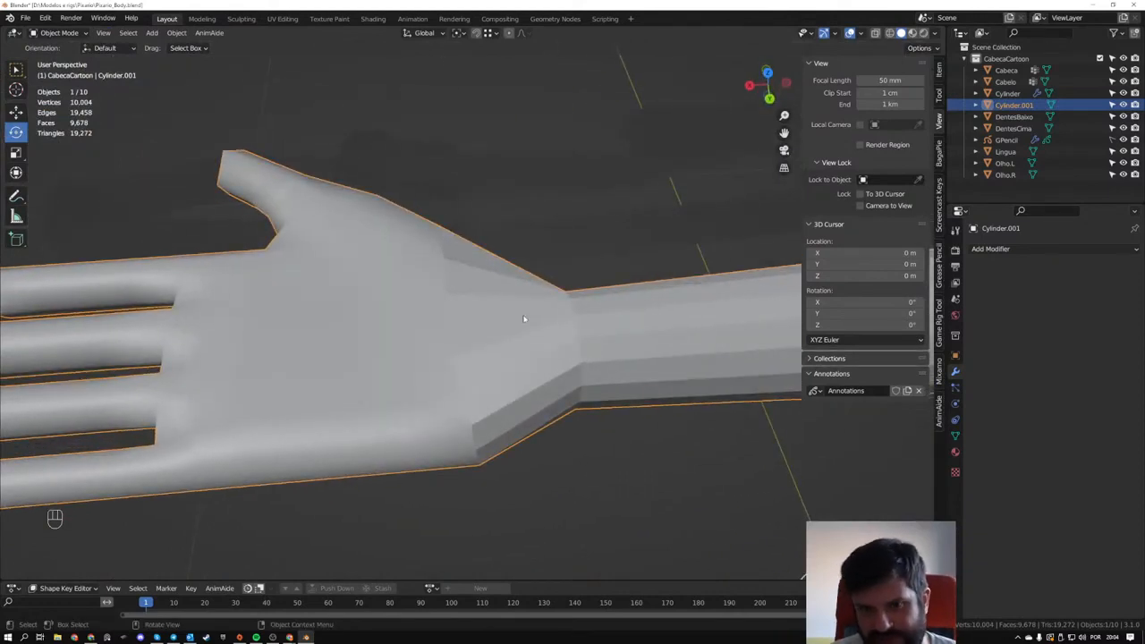
right_click(522, 309)
middle_click_drag(588, 391, 536, 327)
key("Tab")
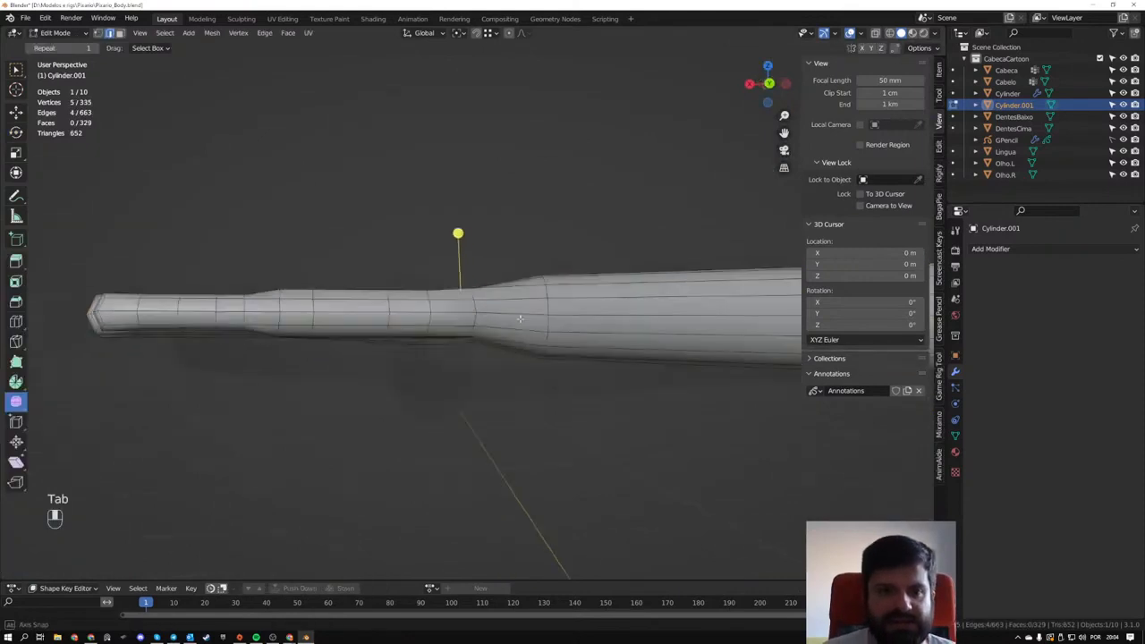
- Switch the arm to Sculpt Mode and set the Inflate/Deflate brush to a 257 px radius
left_click(49, 33)
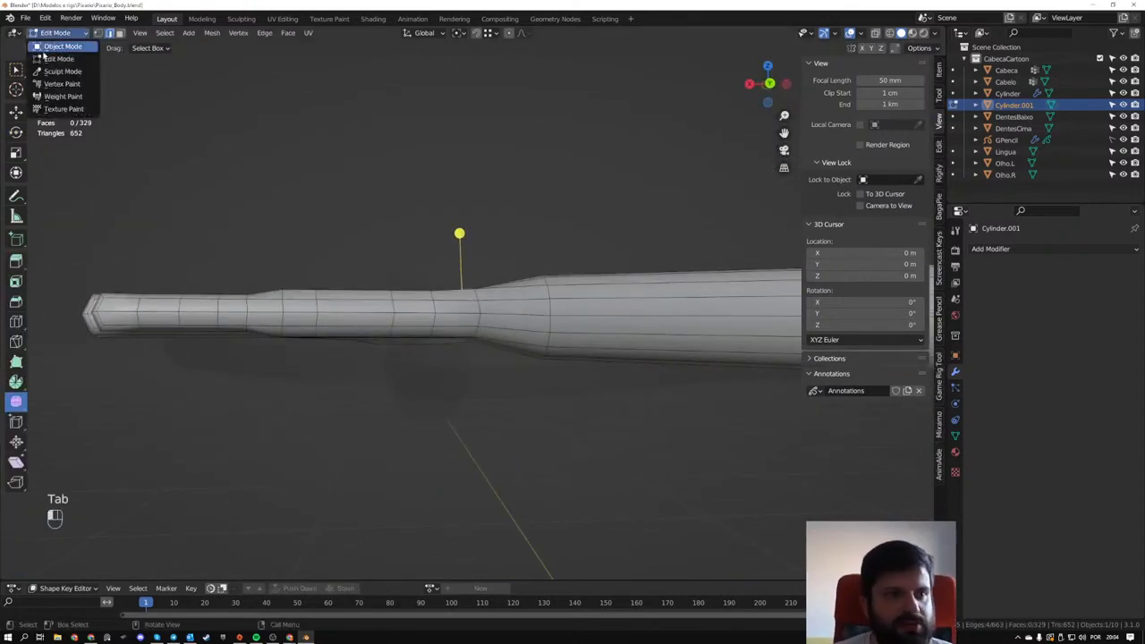
left_click(59, 72)
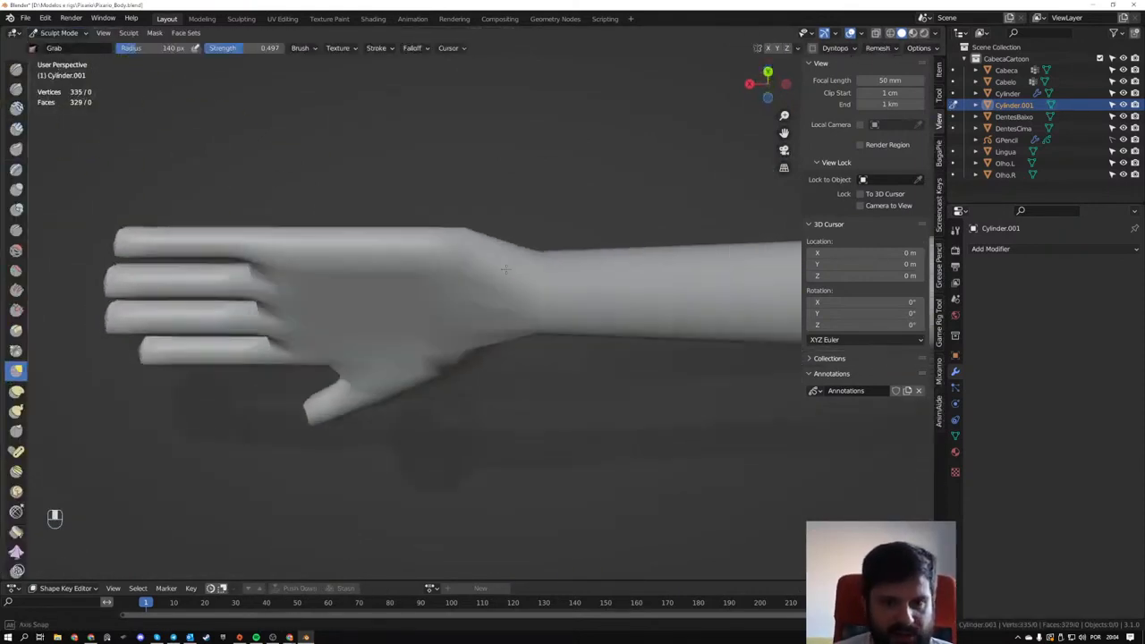
key("i")
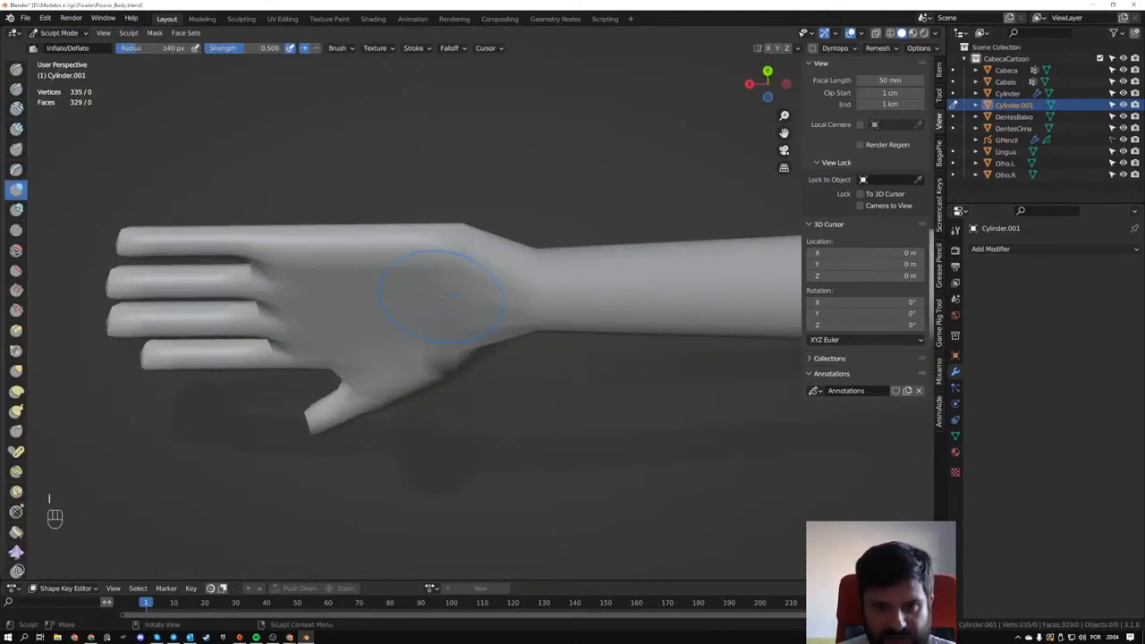
middle_click_drag(454, 288, 444, 339)
key("f")
left_click(444, 312)
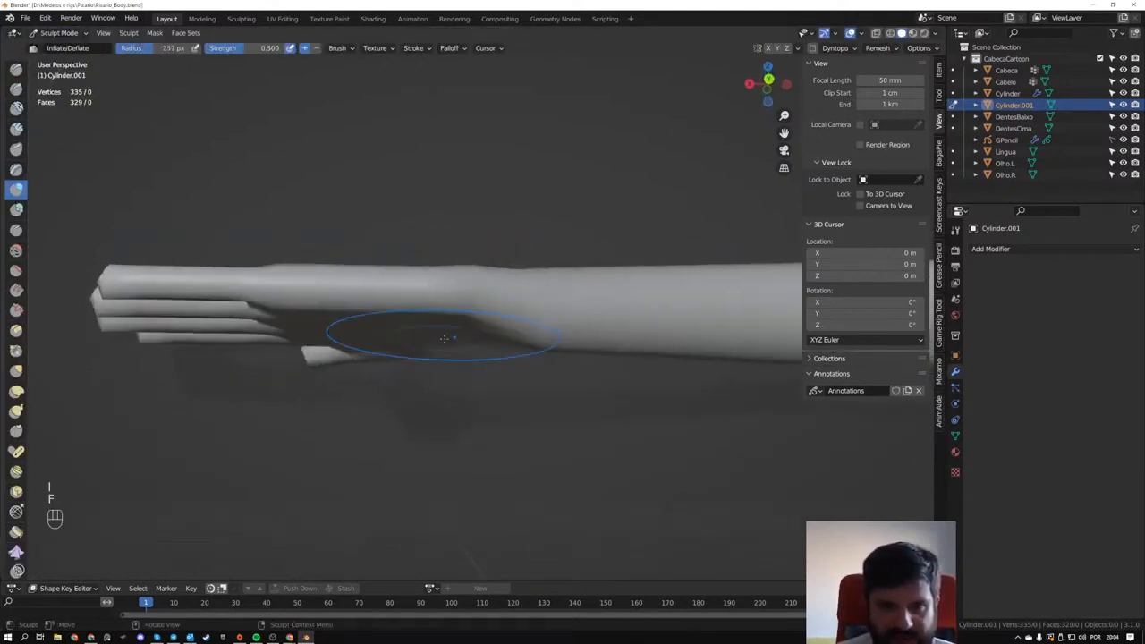
- Smooth the hand's surface and its transition into the wrist with sculpt strokes
middle_click_drag(402, 308, 471, 295)
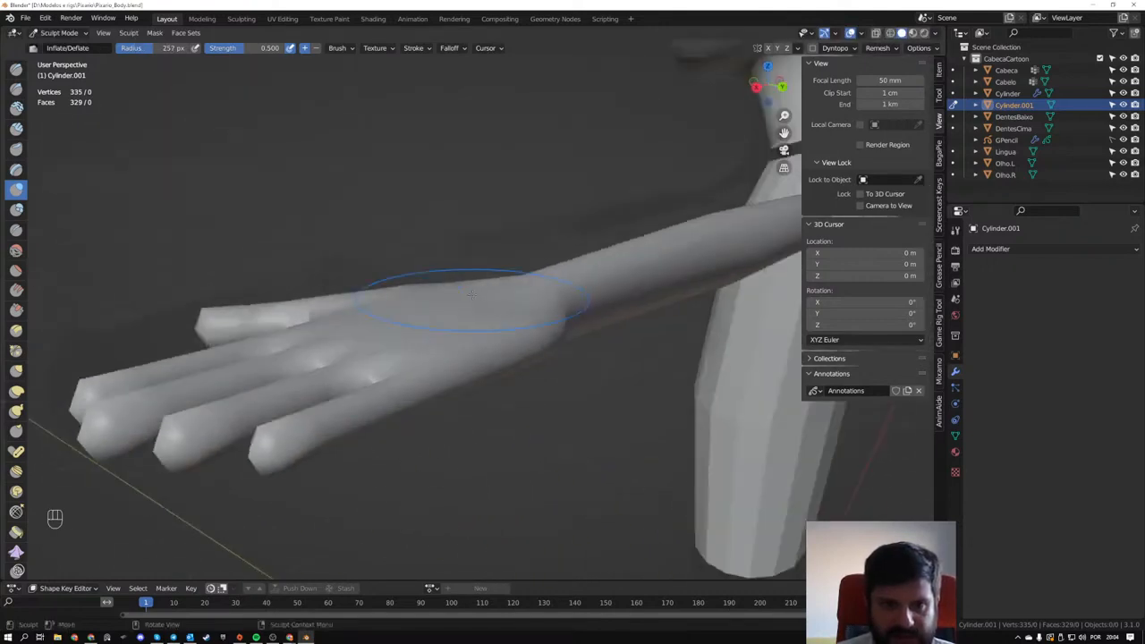
left_click_drag(485, 302, 498, 298, "shift")
mouse_move(497, 298)
middle_mouse_down()
mouse_move(519, 327)
mouse_move(506, 350)
middle_mouse_up()
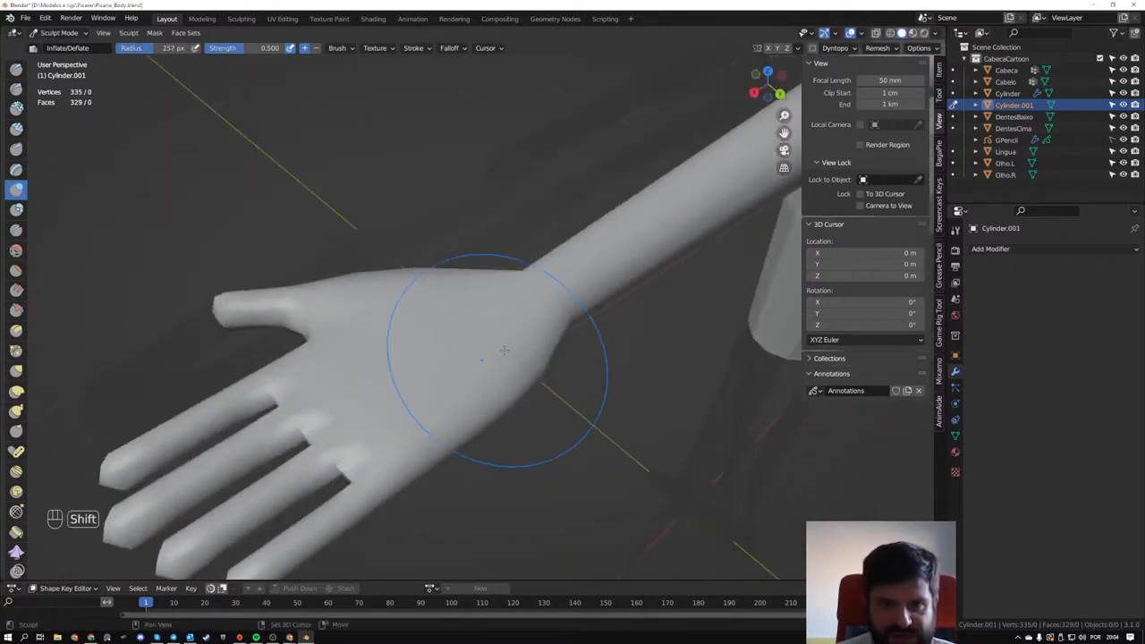
left_click_drag(503, 352, 491, 331, "shift")
middle_click_drag(488, 328, 416, 358)
left_click_drag(413, 359, 405, 366, "shift")
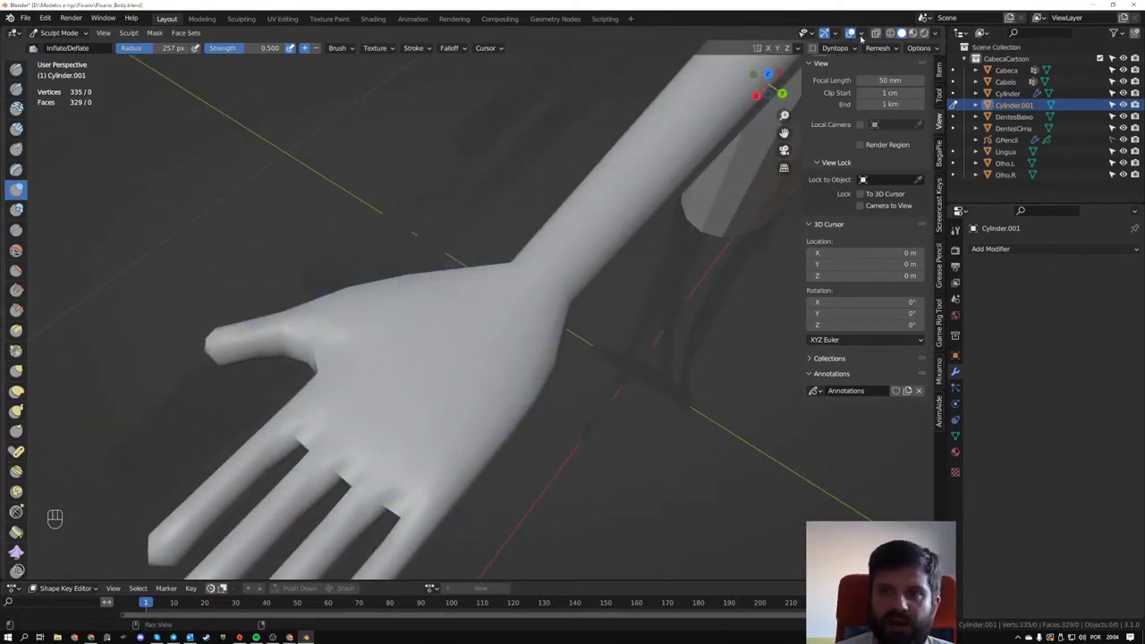
- Show the wireframe overlay at 0.310 opacity and smooth the upper side of the hand and wrist further
left_click(860, 34)
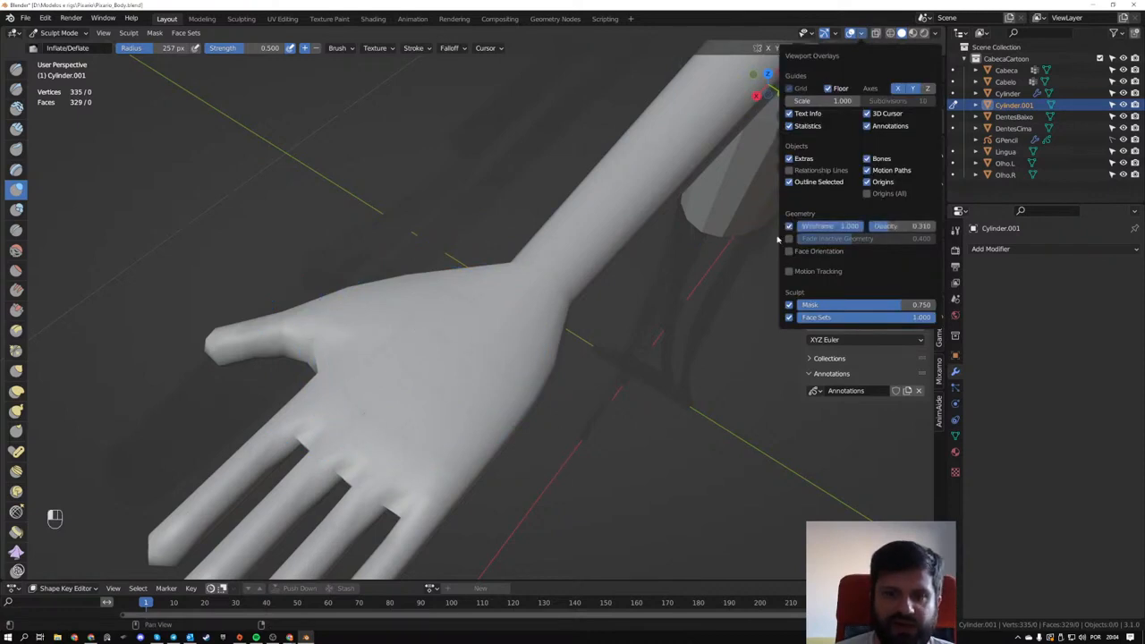
middle_click_drag(591, 285, 512, 326)
left_click_drag(513, 325, 517, 323, "shift")
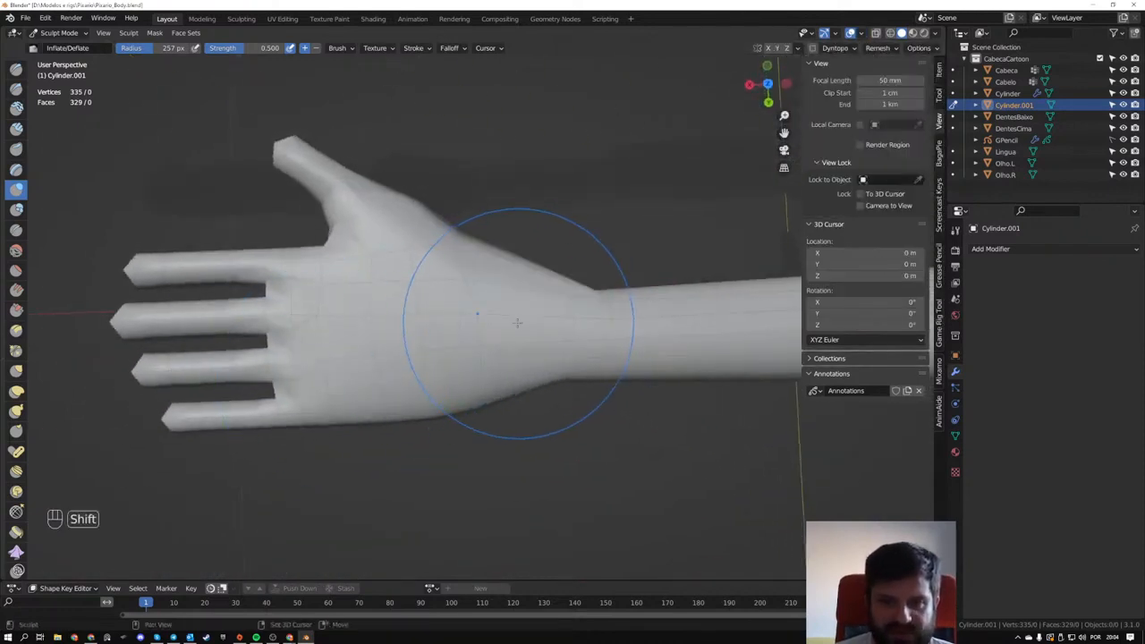
- Try another smoothing pass around the wrist and undo the latest strokes
mouse_move(557, 379)
middle_mouse_down()
mouse_move(510, 263)
mouse_move(552, 312)
mouse_move(549, 218)
mouse_move(585, 440)
mouse_move(574, 302)
mouse_move(524, 352)
mouse_move(544, 249)
mouse_move(499, 351)
mouse_move(475, 340)
middle_mouse_up()
key("ctrl+z")
key("ctrl+z")
key("ctrl+z")
key("ctrl+z")
key("ctrl+z")
key("ctrl+z")
key("ctrl+z")
- Add four evenly spaced edge loops along the forearm between the wrist and the elbow
key("Tab")
key("ctrl+r")
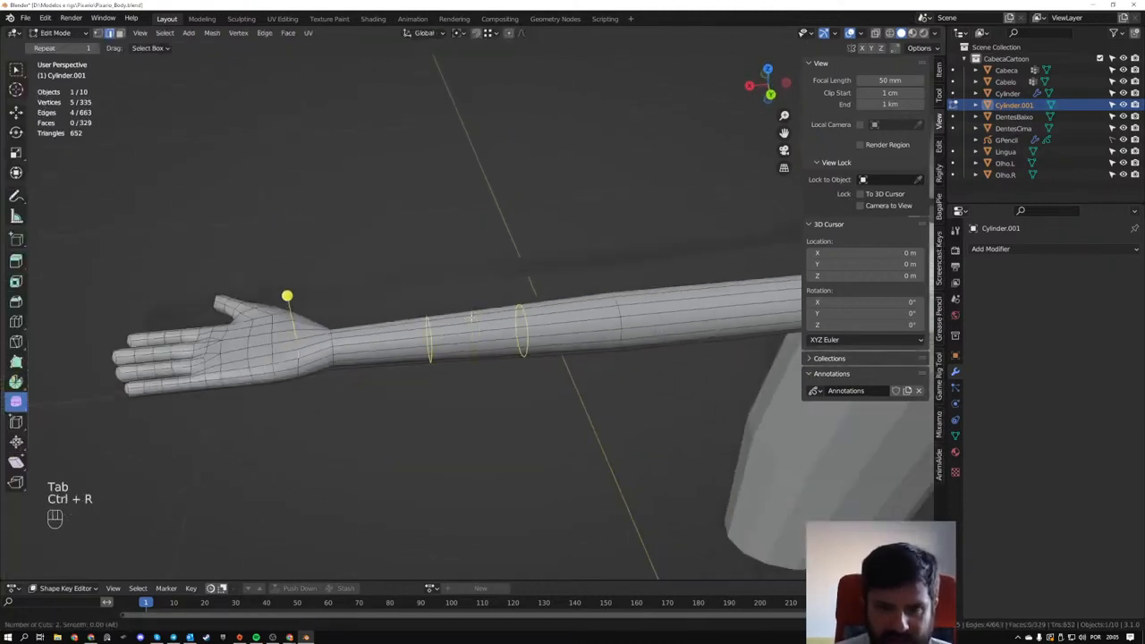
left_click(471, 317)
right_click(468, 317)
- Try smoothing the wrist and adjoining forearm in Sculpt Mode, and undo those strokes
mouse_move(327, 371)
middle_mouse_down()
mouse_move(299, 396)
mouse_move(306, 343)
mouse_move(396, 349)
mouse_move(388, 265)
mouse_move(378, 271)
middle_mouse_up()
key("Tab")
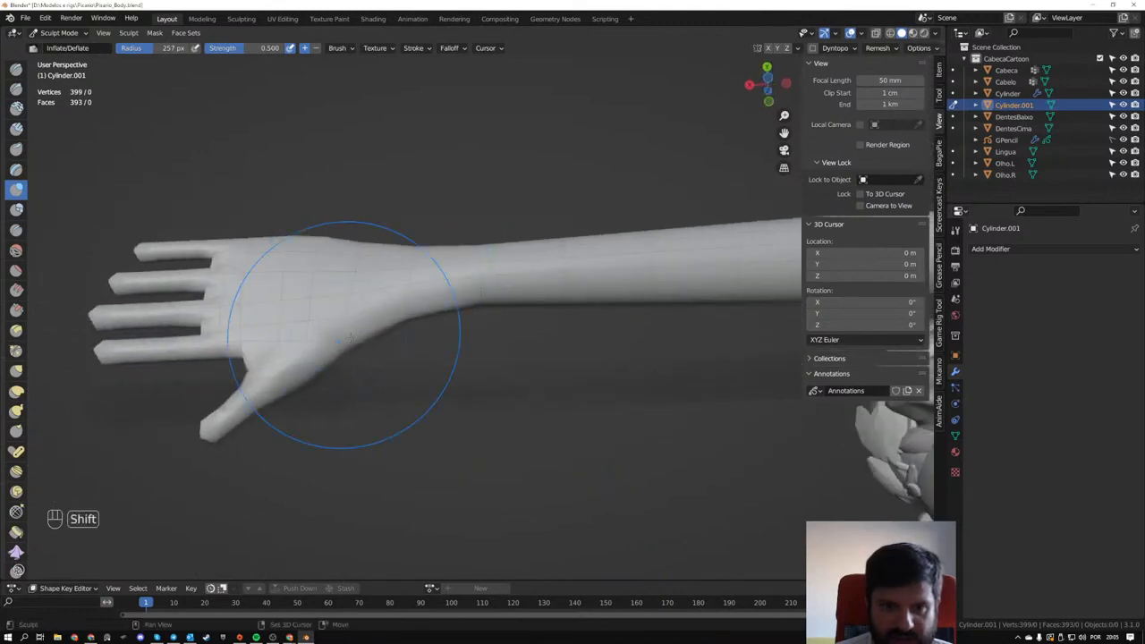
middle_click_drag(353, 217, 405, 326)
key("ctrl+z")
key("ctrl+z")
key("ctrl+z")
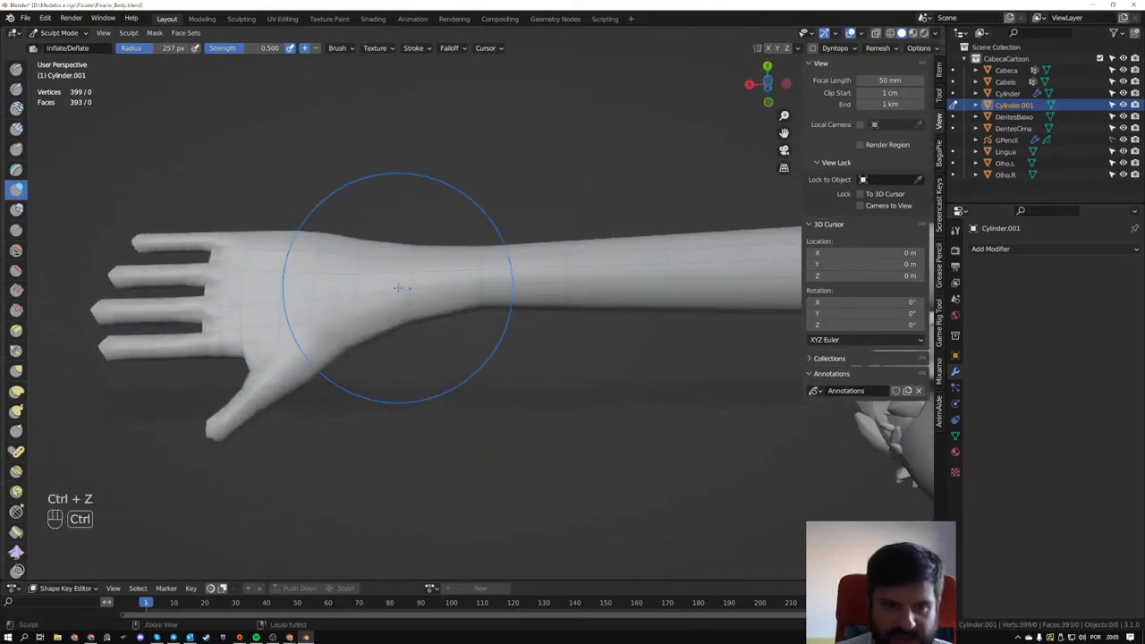
key("ctrl+z")
key("ctrl+z")
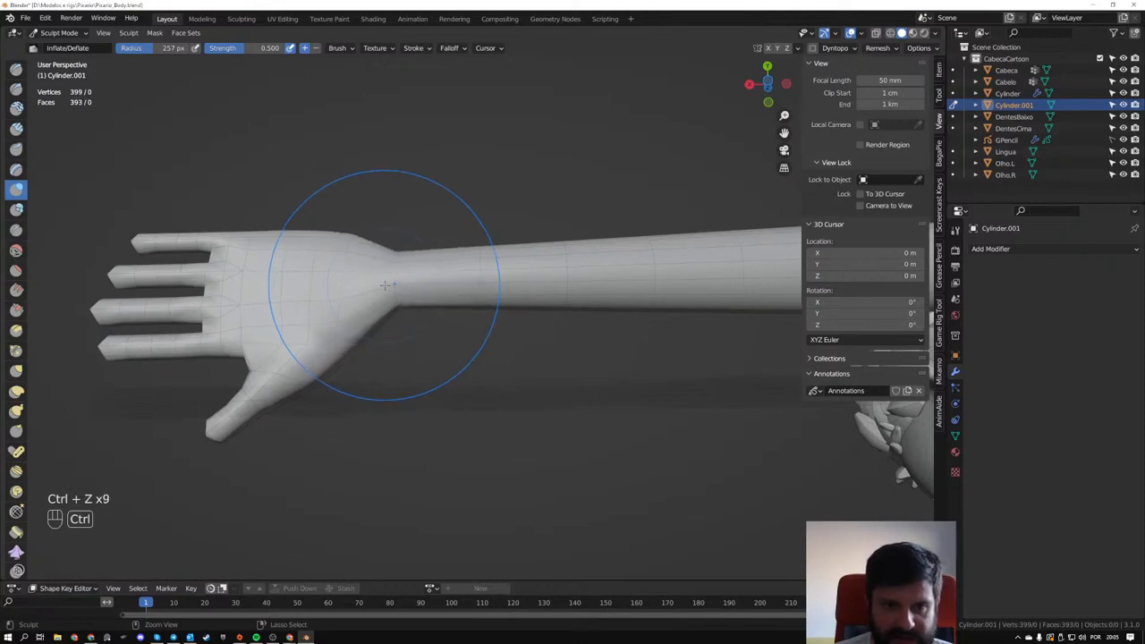
- Try smoothing the forearm beside the wrist from the top view and undo the stroke
key("Tab")
mouse_move(384, 284)
middle_mouse_down()
mouse_move(393, 444)
mouse_move(416, 475)
mouse_move(519, 435)
mouse_move(521, 457)
middle_mouse_up()
middle_click_drag(495, 361, 392, 364, "shift")
key("ctrl+z")
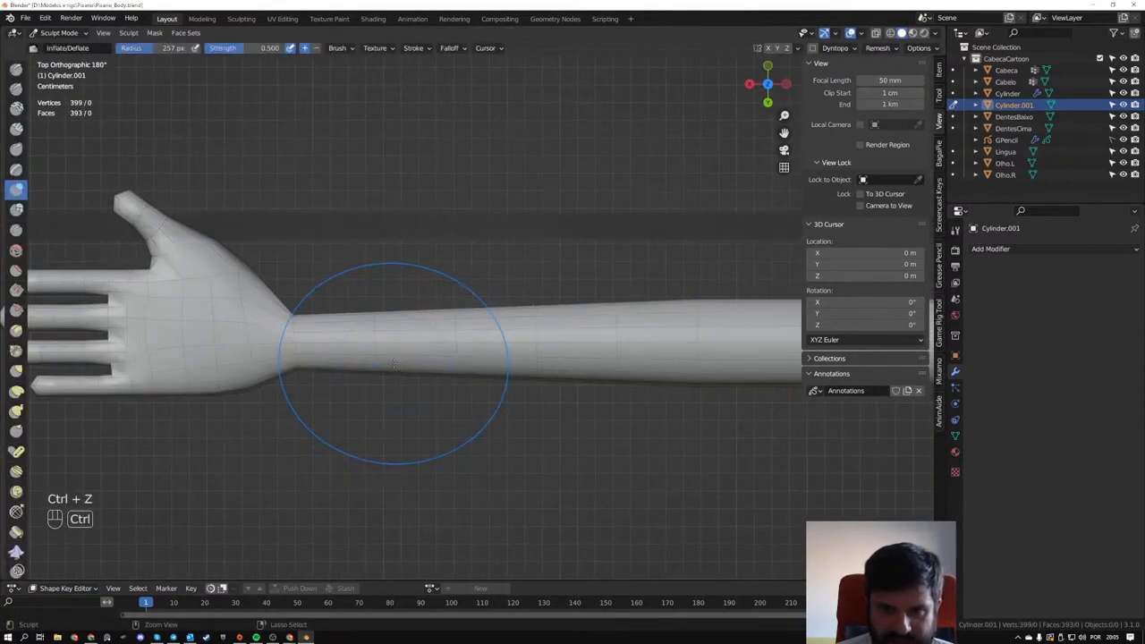
- Add one edge loop on the forearm next to the wrist and slide it toward the hand
key("Tab")
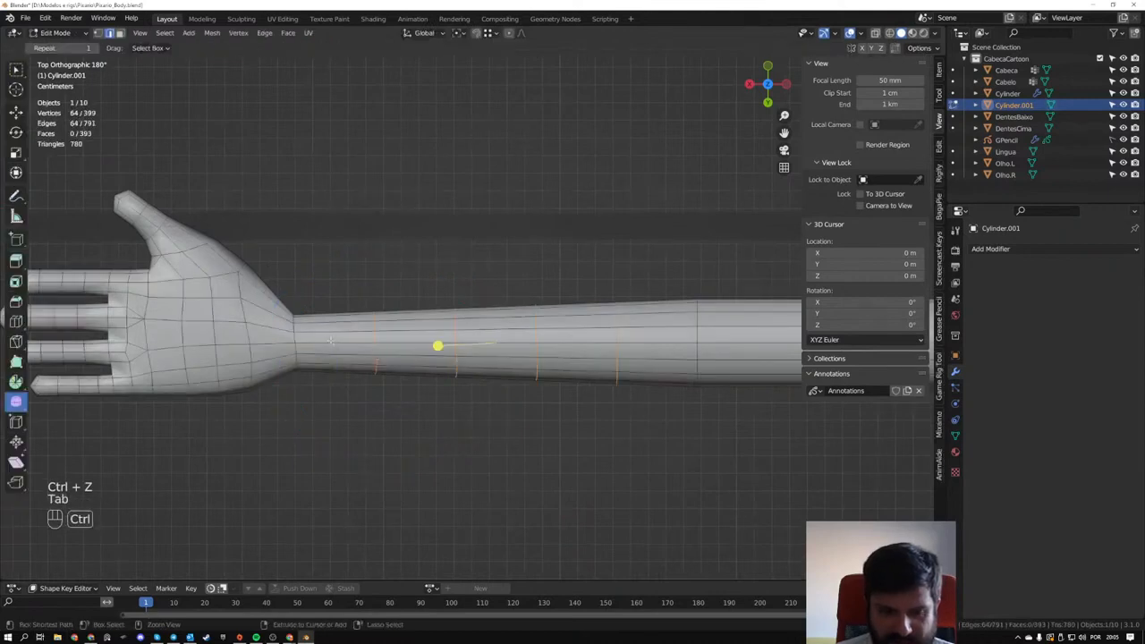
key("ctrl+r")
left_click(315, 328)
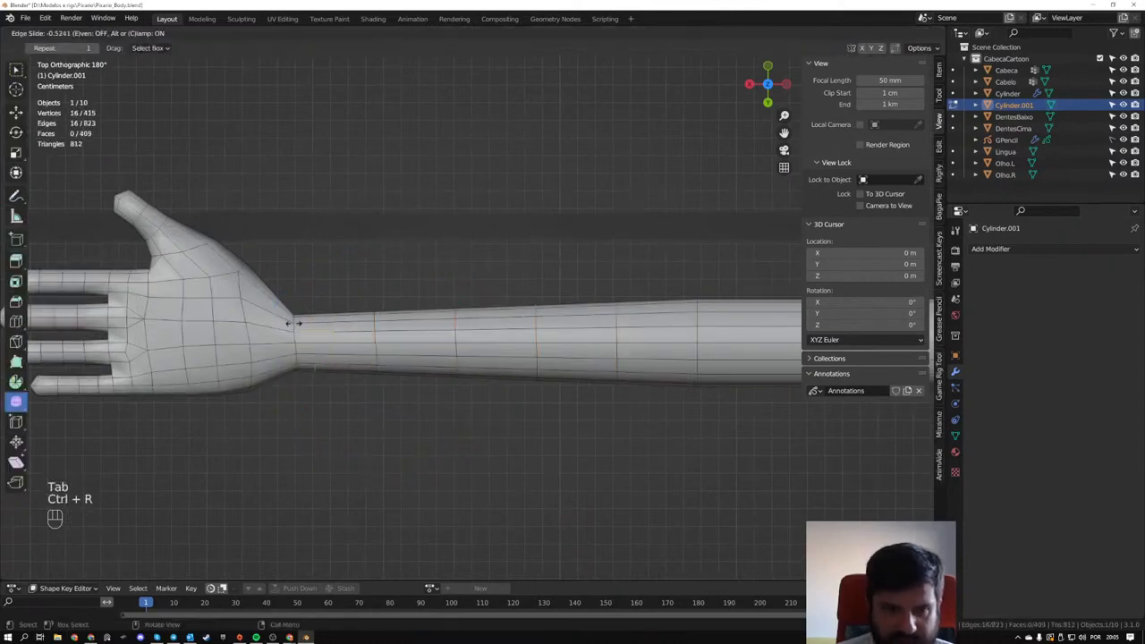
left_click(256, 350)
- Try pulling the hand at the finger bases with Sculpt Mode's Grab brush from the back view, and undo the stroke
key("Tab")
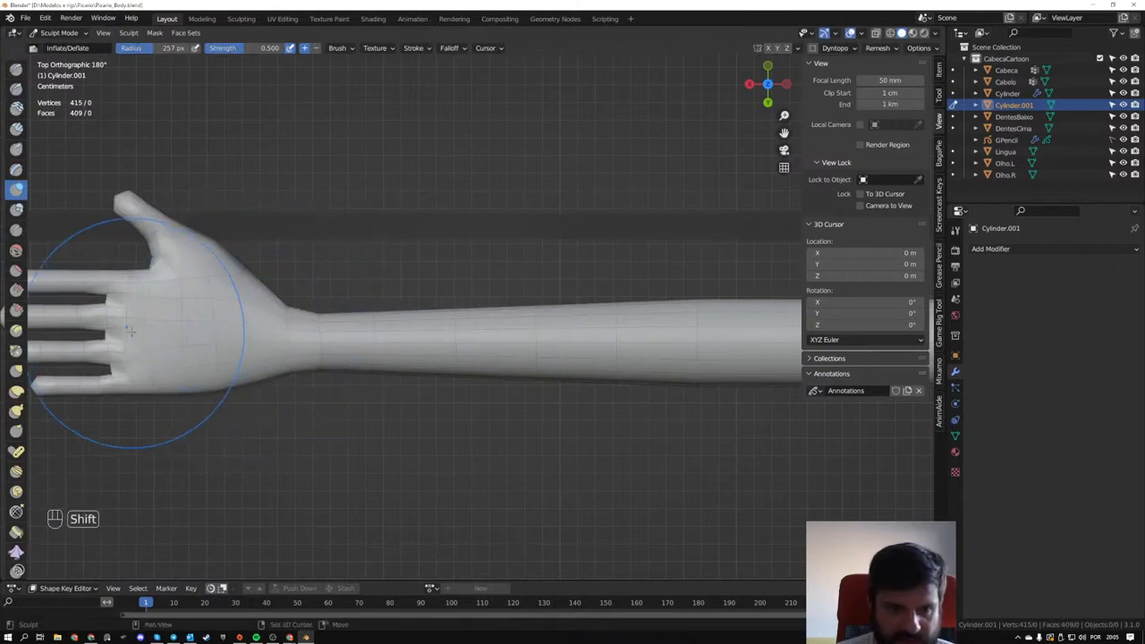
middle_click_drag(131, 332, 328, 337, "shift")
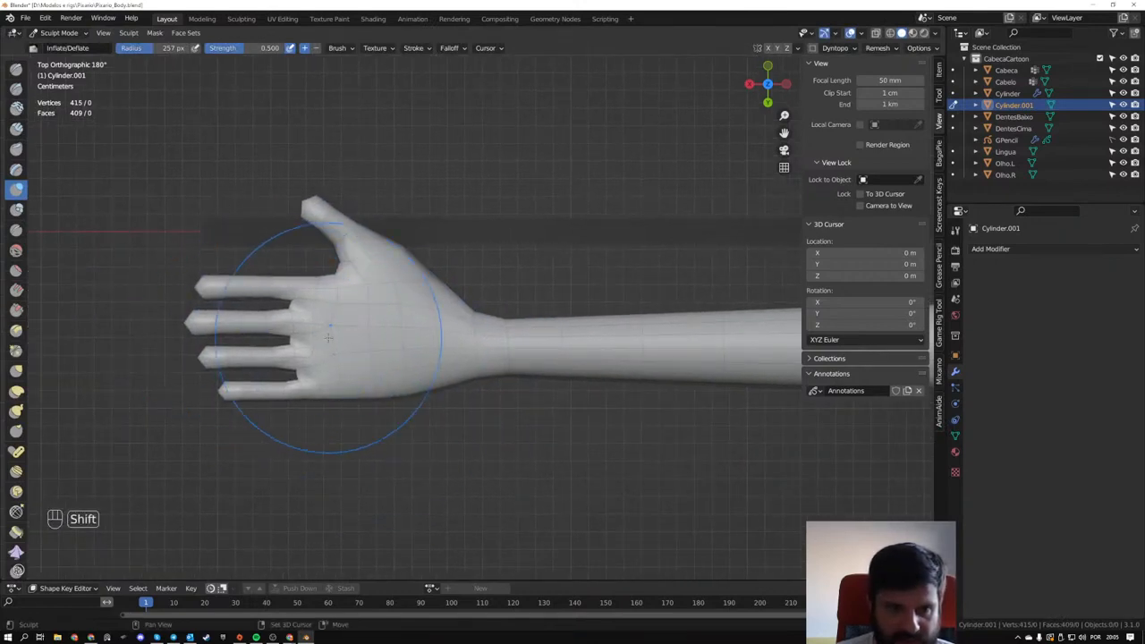
key("g")
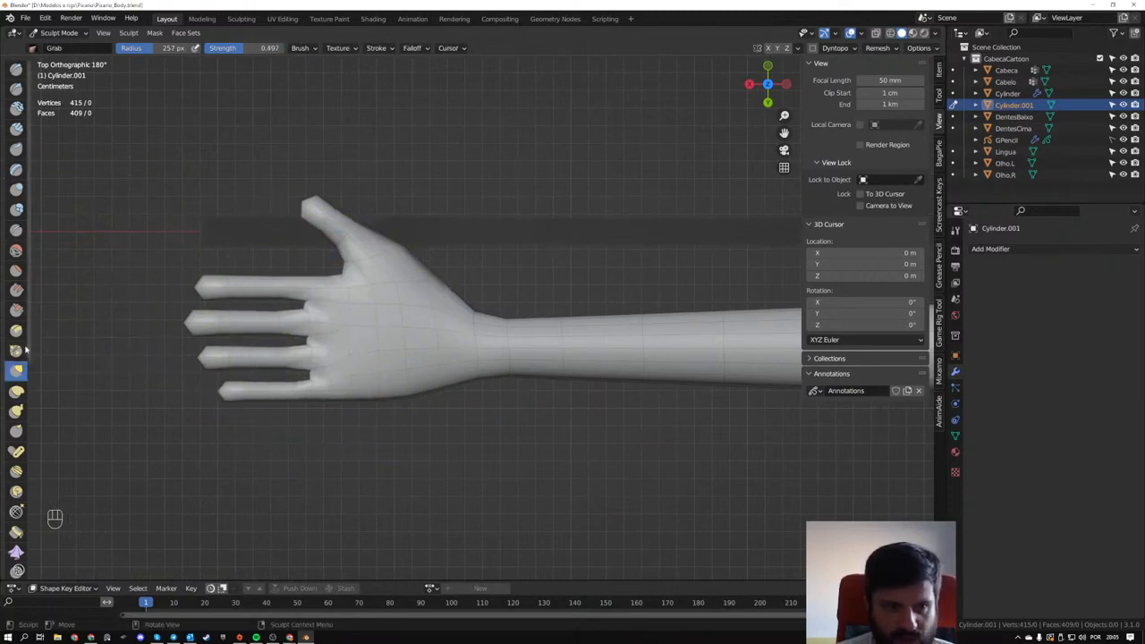
mouse_move(447, 345)
middle_mouse_down()
mouse_move(465, 298)
mouse_move(458, 234)
middle_mouse_up()
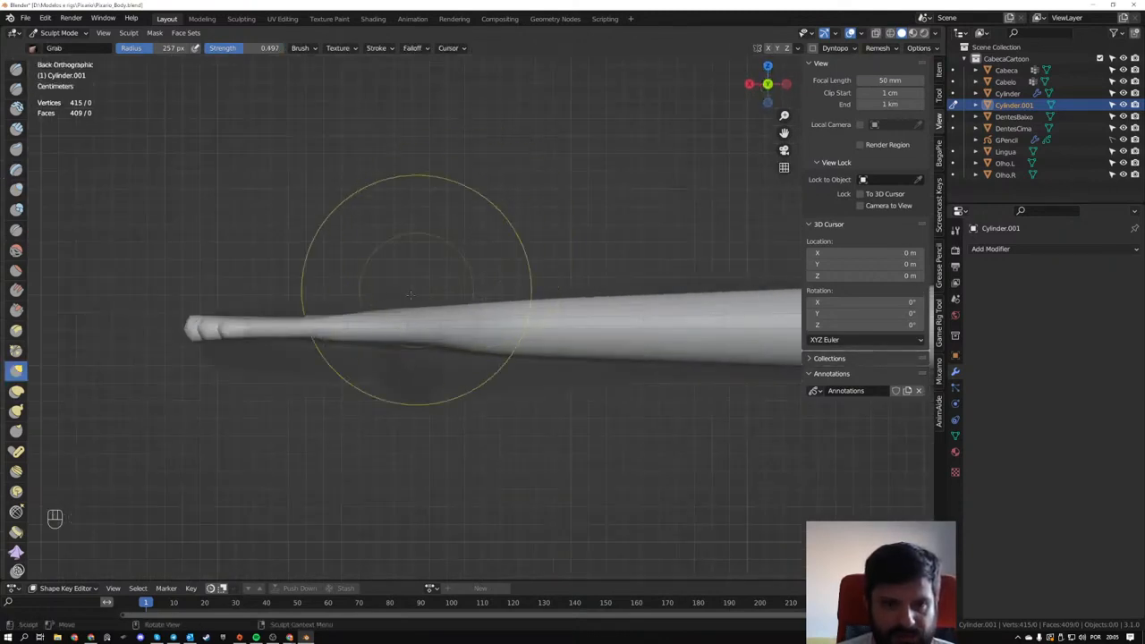
mouse_move(367, 312)
left_mouse_down()
mouse_move(369, 296)
mouse_move(357, 306)
left_mouse_up()
key("ctrl+z")
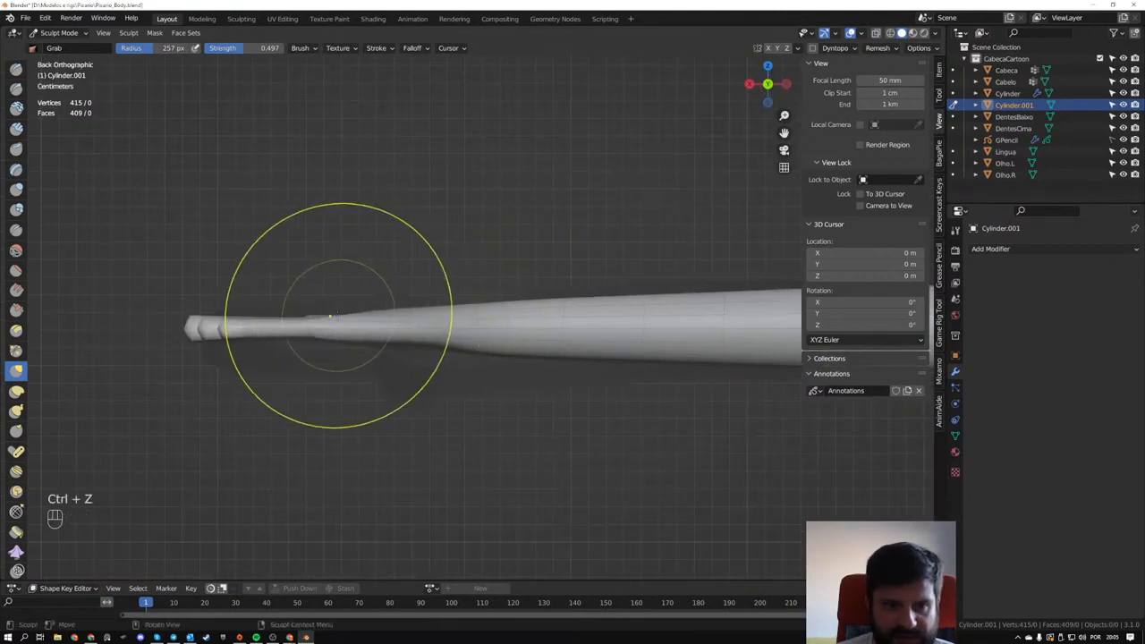
- Thicken the four fingers along their length with the Inflate/Deflate brush, working from the back and top views
key("i")
scroll(186, 327, "up", 3)
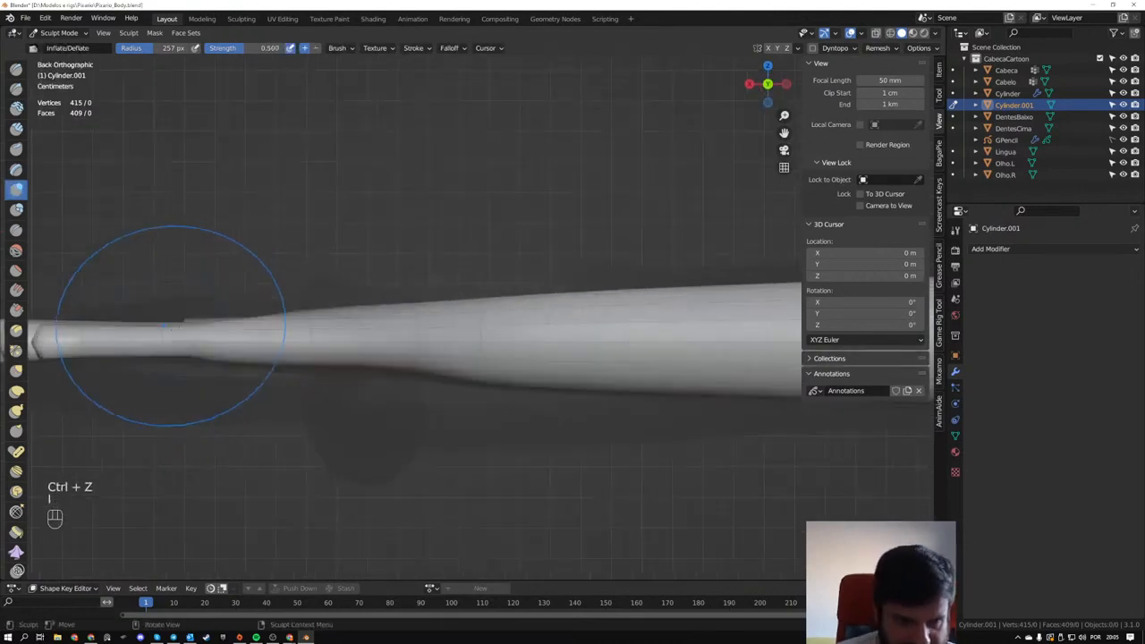
middle_click_drag(54, 323, 286, 307, "shift")
left_click_drag(427, 320, 382, 321)
mouse_move(383, 321)
left_mouse_down()
mouse_move(394, 320)
mouse_move(347, 323)
left_mouse_up()
left_click_drag(347, 323, 456, 319)
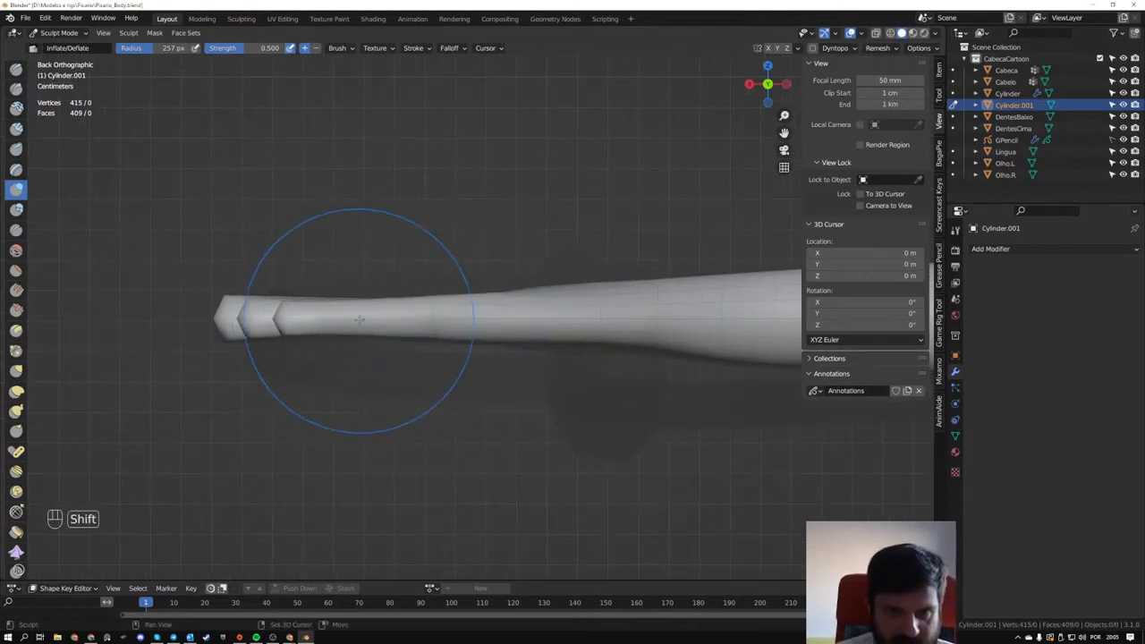
middle_click_drag(332, 312, 385, 417)
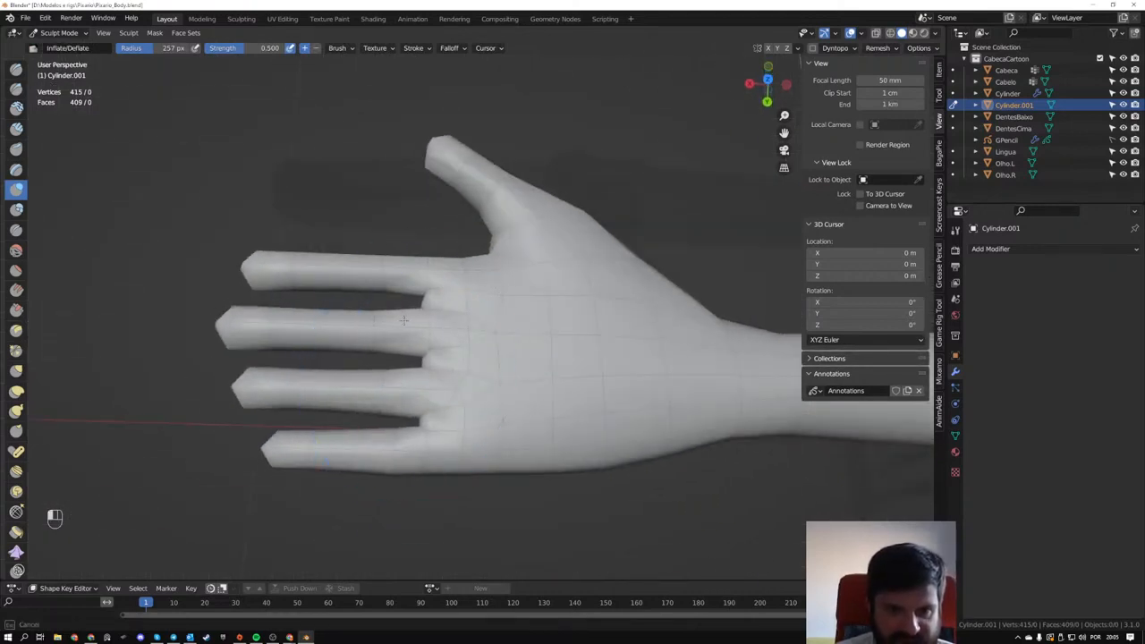
middle_click_drag(316, 328, 417, 361)
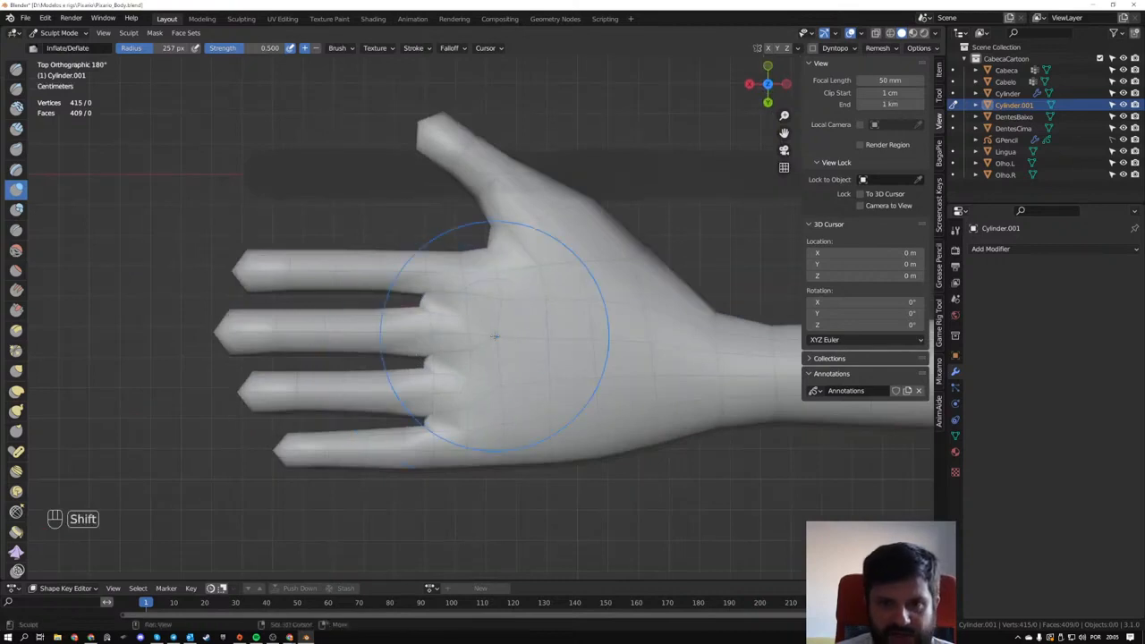
- Sculpt the palm below the finger bases and thicken the thumb with the Inflate/Deflate brush
mouse_move(513, 400)
middle_mouse_down()
mouse_move(548, 334)
mouse_move(616, 342)
mouse_move(530, 326)
middle_mouse_up()
middle_click_drag(530, 326, 520, 291)
left_click_drag(414, 430, 393, 421)
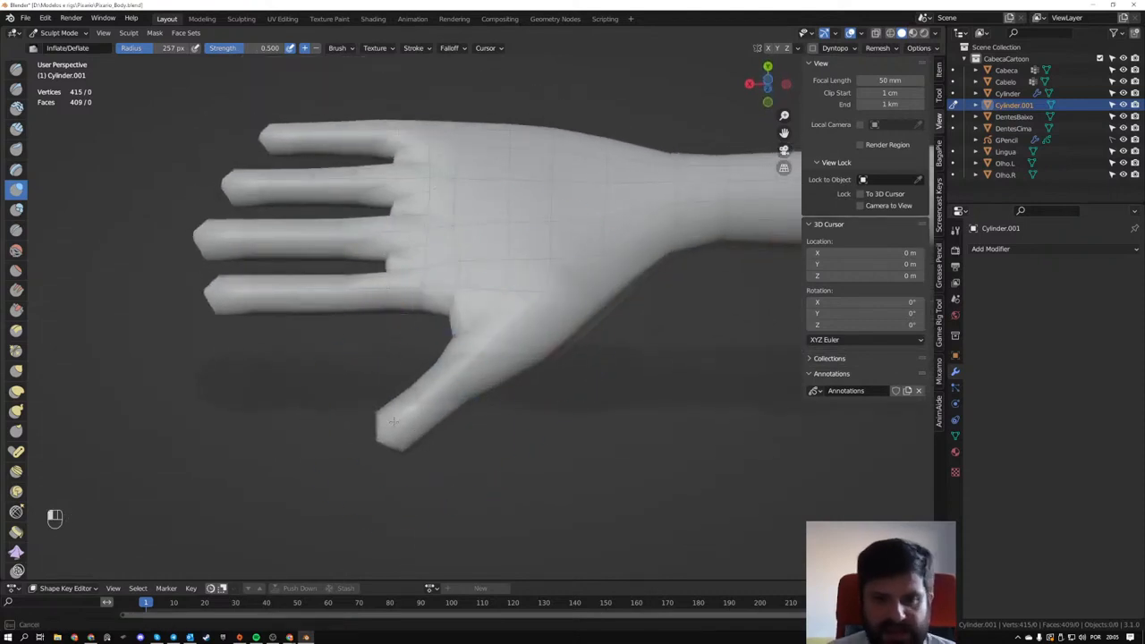
left_click_drag(460, 376, 475, 365)
mouse_move(542, 289)
middle_mouse_down()
mouse_move(538, 317)
mouse_move(389, 333)
middle_mouse_up()
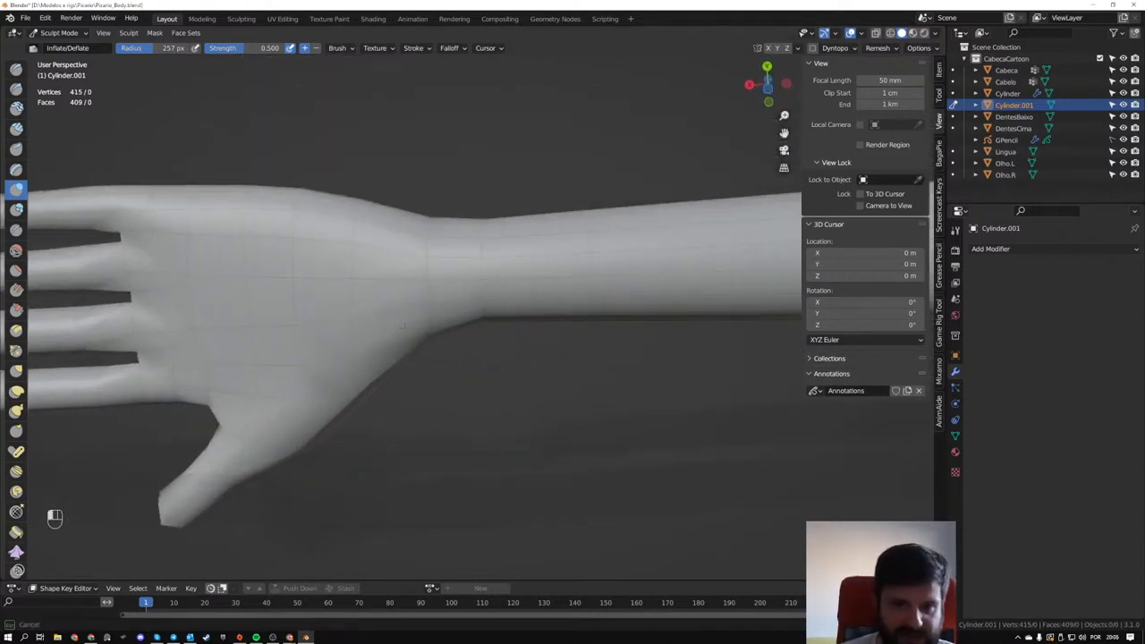
middle_click_drag(357, 246, 355, 388)
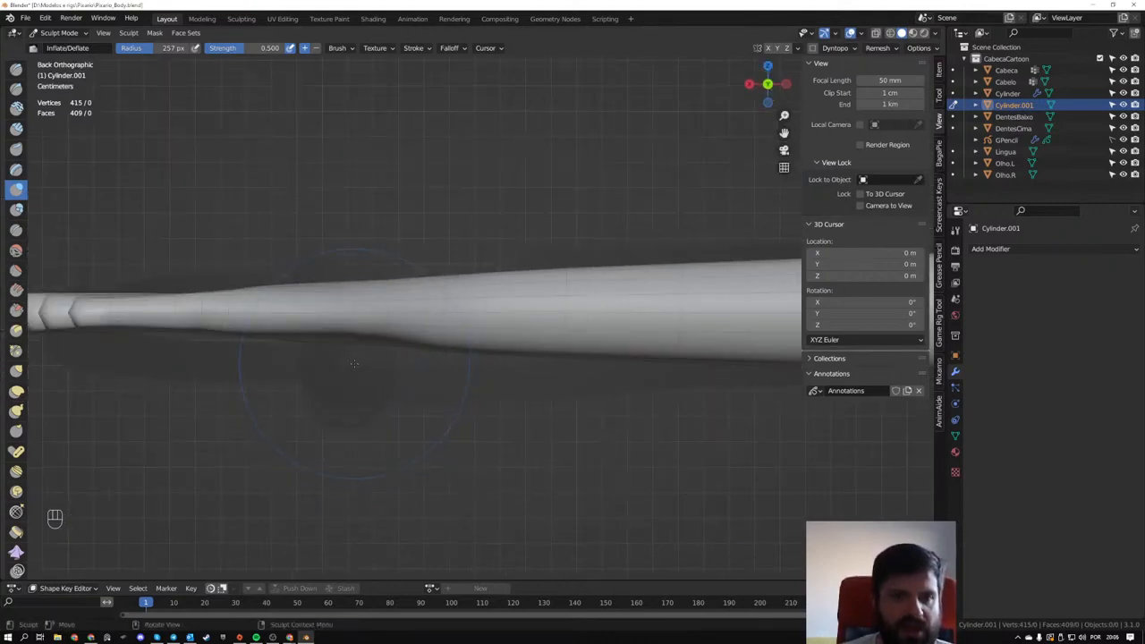
middle_click_drag(348, 340, 482, 349, "shift")
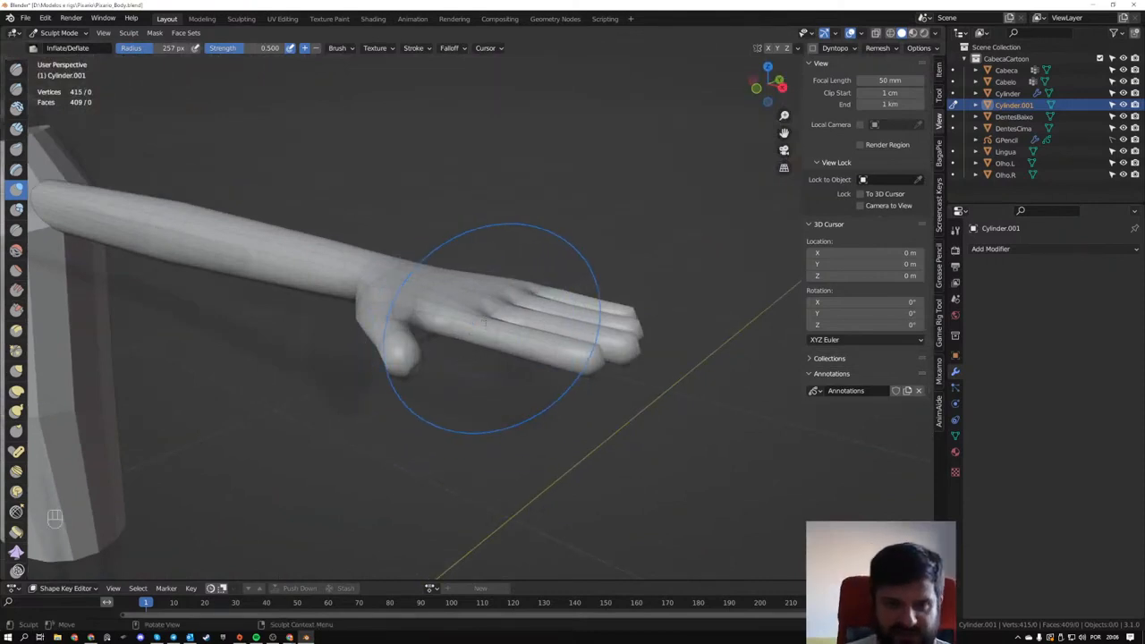
- Try pulling the thumb tip downward with the Grab brush from the front view, and undo the stroke
key("KP_1")
key("g")
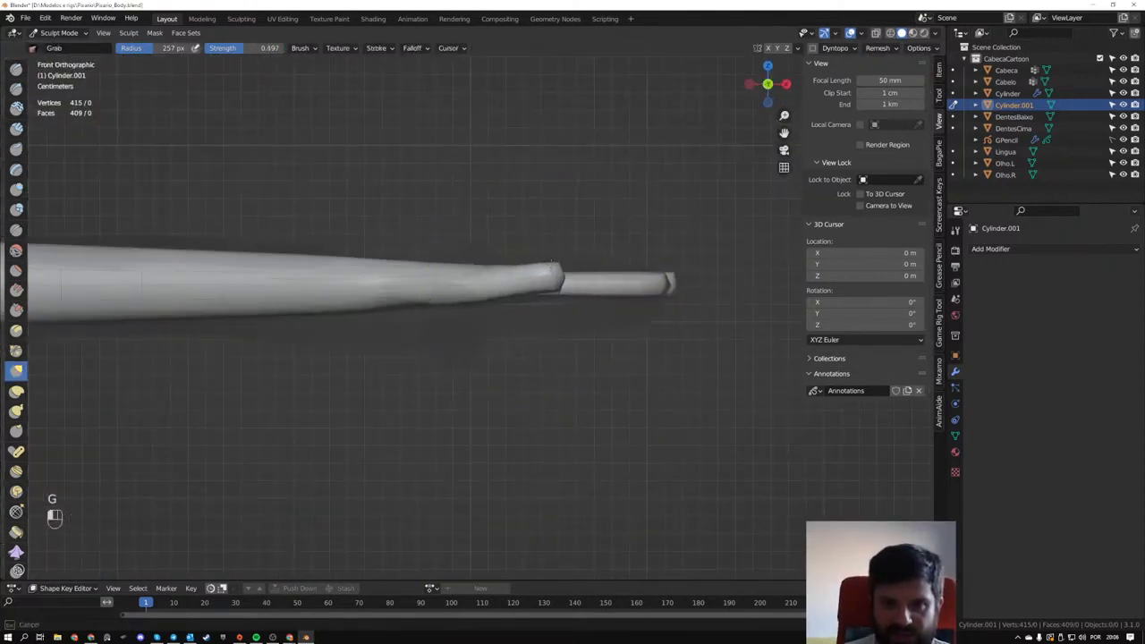
left_click_drag(551, 263, 545, 306)
key("ctrl+z")
- Enlarge the Grab brush to a 500 px radius, try lifting the back of the hand from the back view, and undo the stroke
scroll(603, 319, "down", 4)
mouse_move(602, 322)
middle_mouse_down()
mouse_move(592, 355)
mouse_move(366, 345)
middle_mouse_up()
scroll(403, 314, "up", 3)
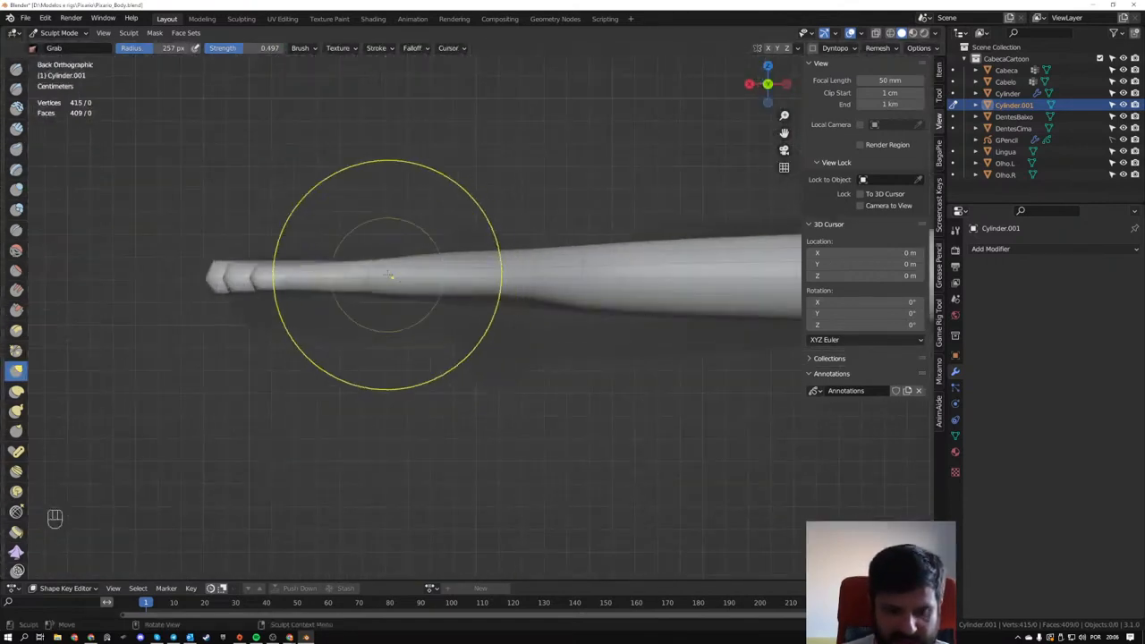
key("f")
left_click(497, 287)
mouse_move(374, 280)
left_mouse_down()
mouse_move(369, 246)
mouse_move(372, 277)
left_mouse_up()
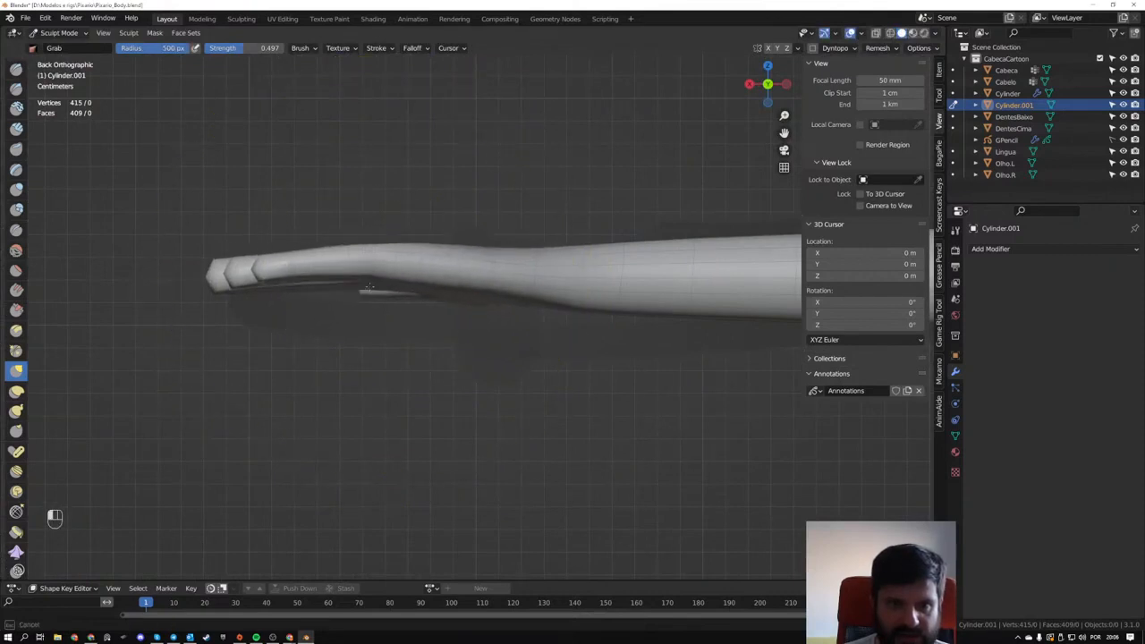
key("ctrl+z")
key("ctrl+z")
- Arch the back of the hand into a gentle curve between wrist and knuckles with the Grab brush
mouse_move(383, 319)
middle_mouse_down()
mouse_move(461, 373)
mouse_move(376, 292)
middle_mouse_up()
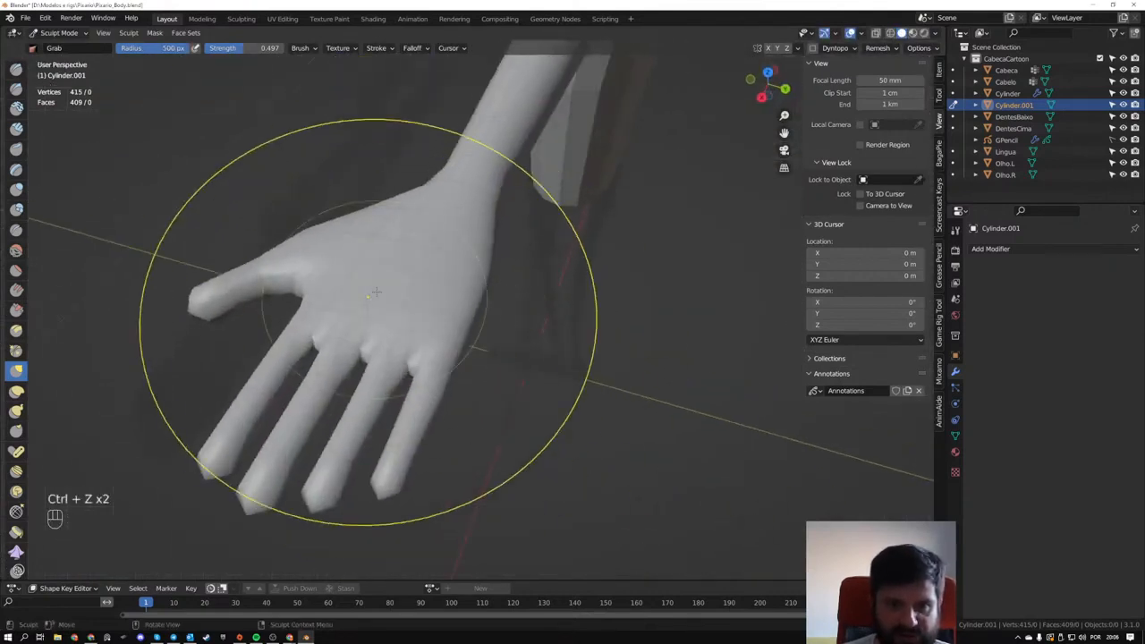
key("g")
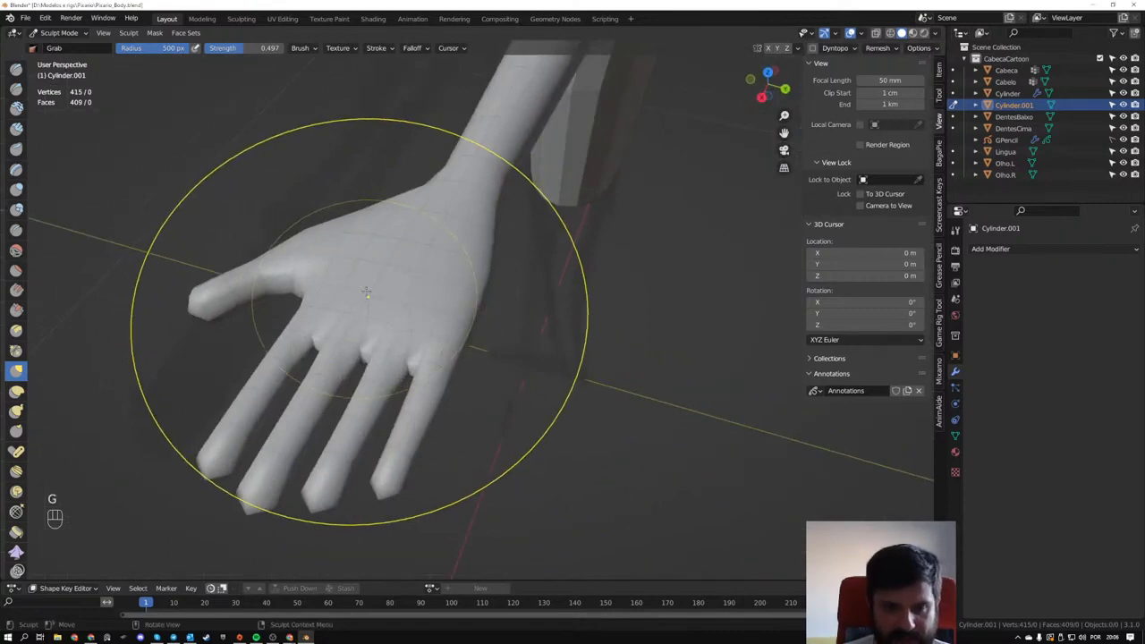
mouse_move(363, 290)
left_mouse_down("ctrl")
mouse_move(347, 290)
mouse_move(383, 177)
left_mouse_up("ctrl")
mouse_move(581, 335)
middle_mouse_down()
mouse_move(518, 281)
mouse_move(517, 253)
mouse_move(430, 218)
middle_mouse_up()
key("ctrl+z")
left_click_drag(429, 217, 421, 197, "ctrl")
middle_click_drag(421, 197, 458, 252)
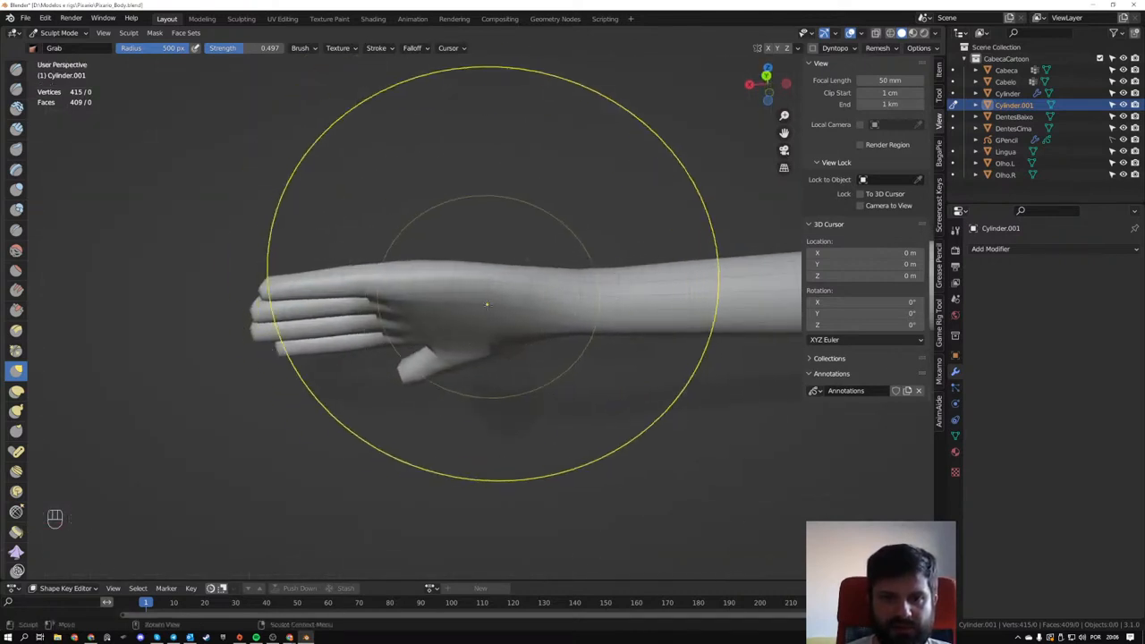
middle_click_drag(481, 301, 504, 362, "alt")
left_click_drag(608, 289, 573, 280, "shift")
middle_click_drag(545, 318, 542, 267)
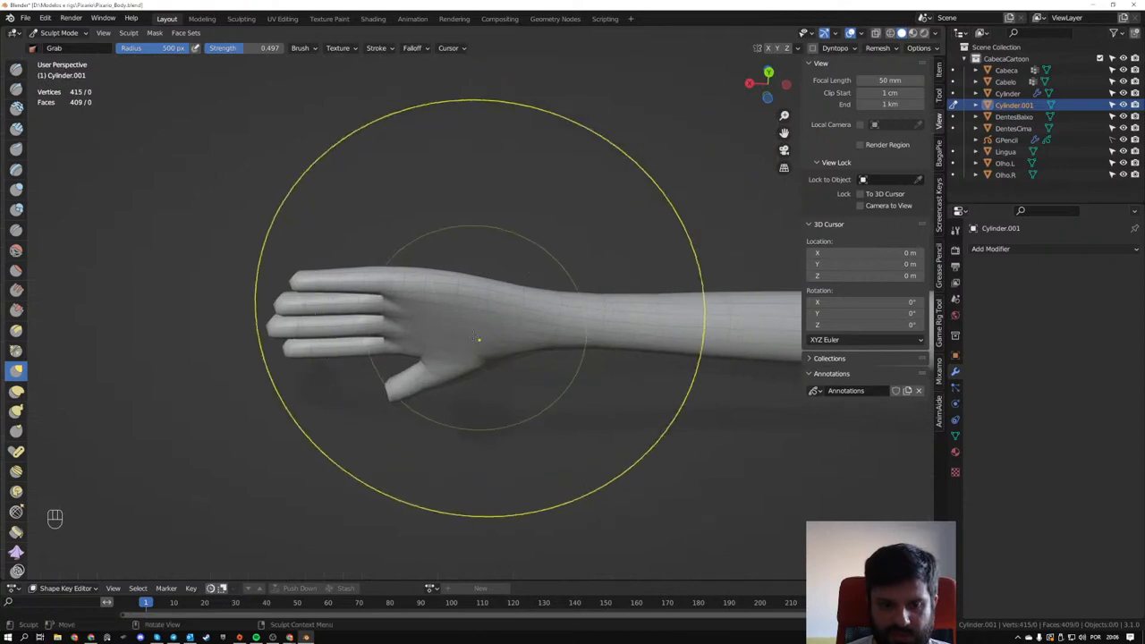
- Try further Grab strokes on the hand, change the brush radius, and undo the strokes
middle_click_drag(480, 338, 581, 470)
left_click_drag(423, 284, 407, 272)
key("ctrl+z")
key("f")
left_click(307, 279)
key("ctrl+z")
- In Edit Mode, select the edge loop near the base of the little finger and scale it down slightly
mouse_move(332, 266)
middle_mouse_down()
mouse_move(332, 284)
mouse_move(415, 300)
mouse_move(511, 301)
mouse_move(427, 296)
middle_mouse_up()
key("Tab")
middle_click_drag(426, 296, 461, 291)
scroll(501, 259, "up", 2)
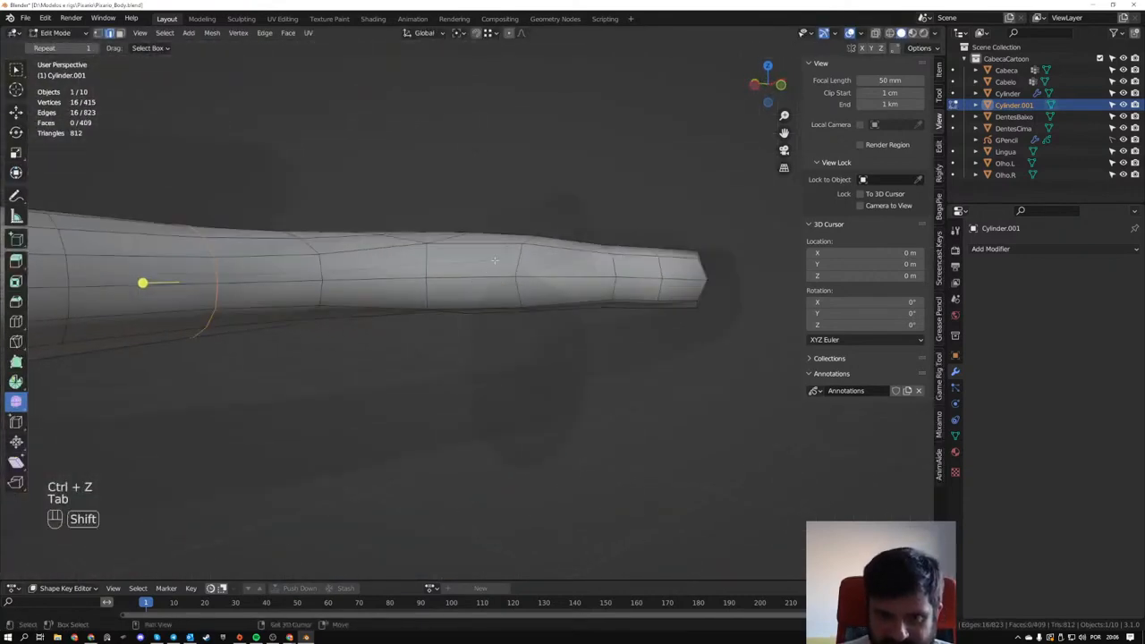
middle_click_drag(519, 242, 521, 276, "shift")
key("s")
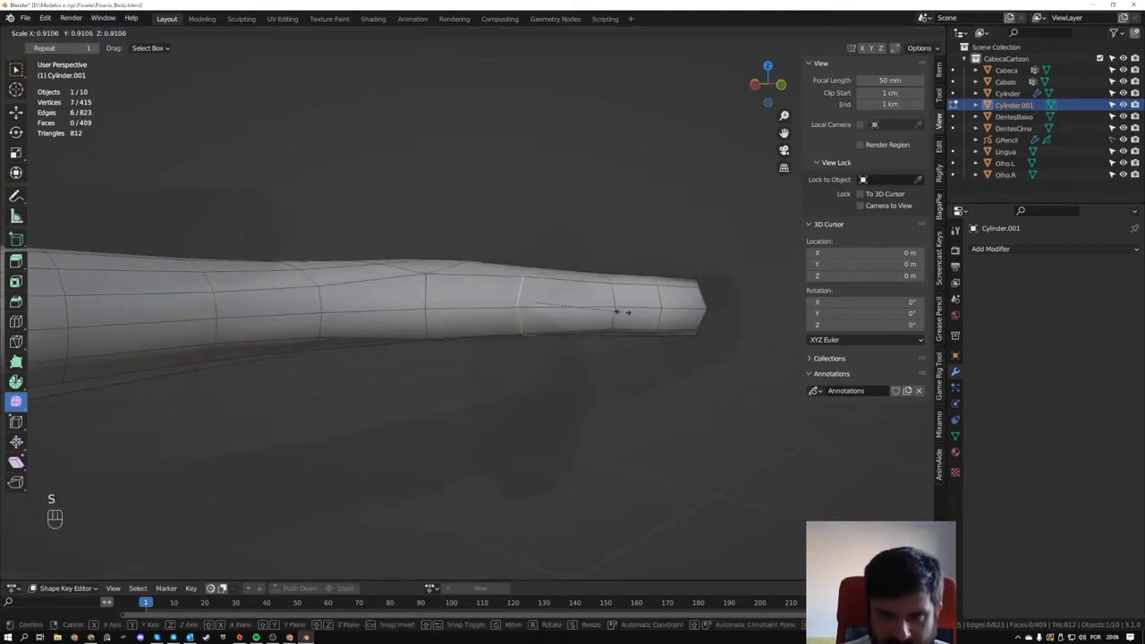
left_click(623, 312)
- Select the thumb tip's end vertex, grow the selection to the surrounding faces, and scale them to 0.7
middle_click_drag(563, 320, 379, 323)
scroll(286, 297, "up", 2)
left_click(408, 316, "alt")
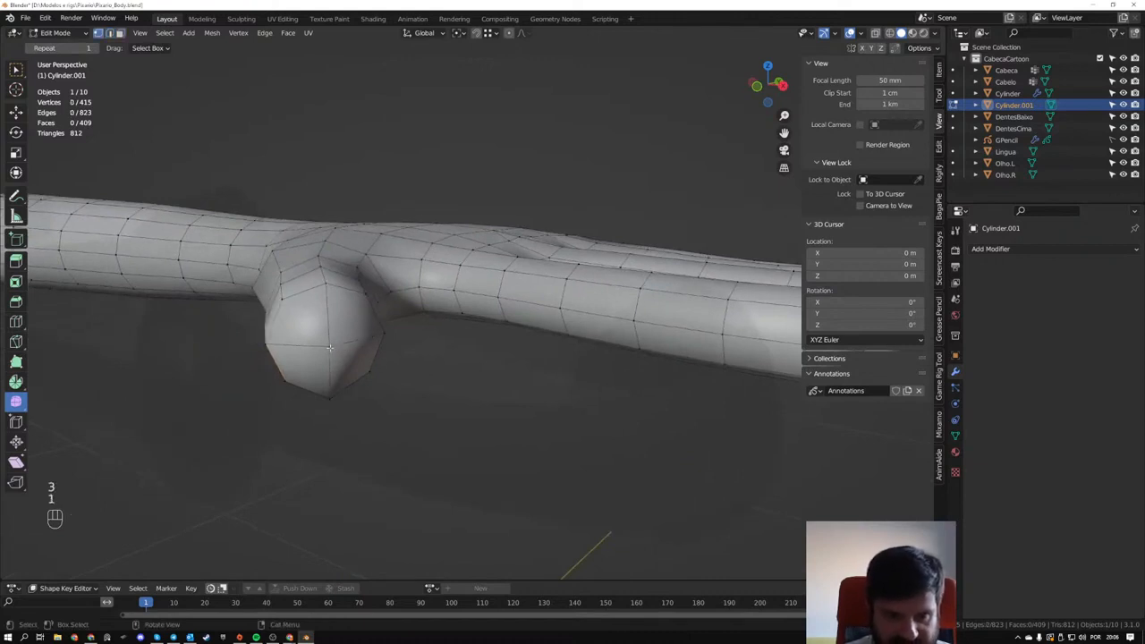
key("ctrl+KP_Add")
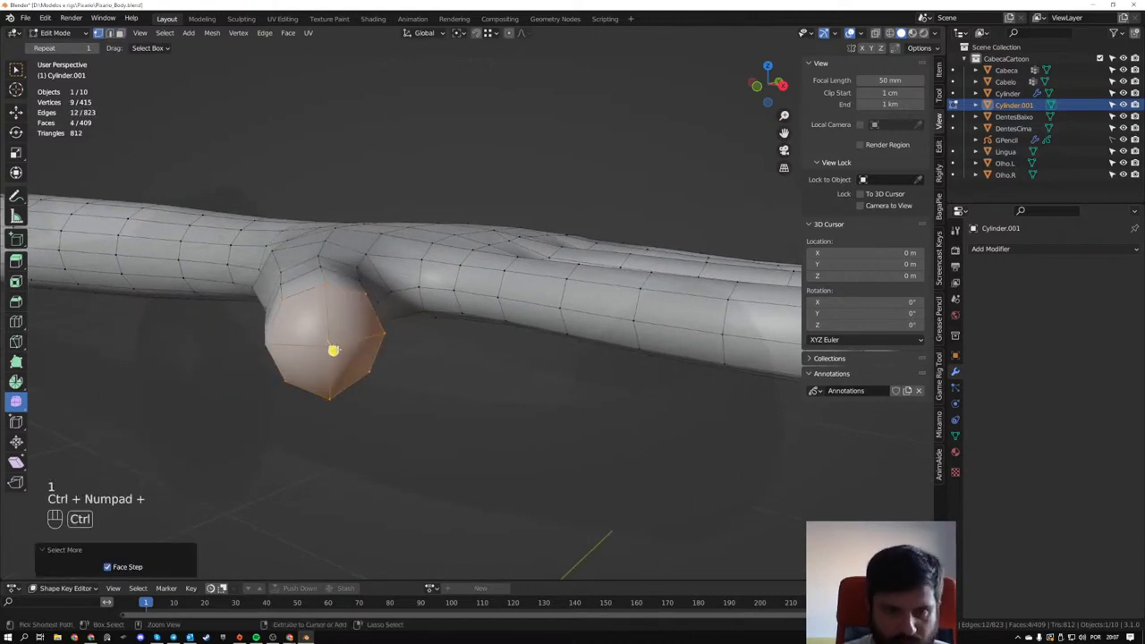
key("s")
left_click(445, 382)
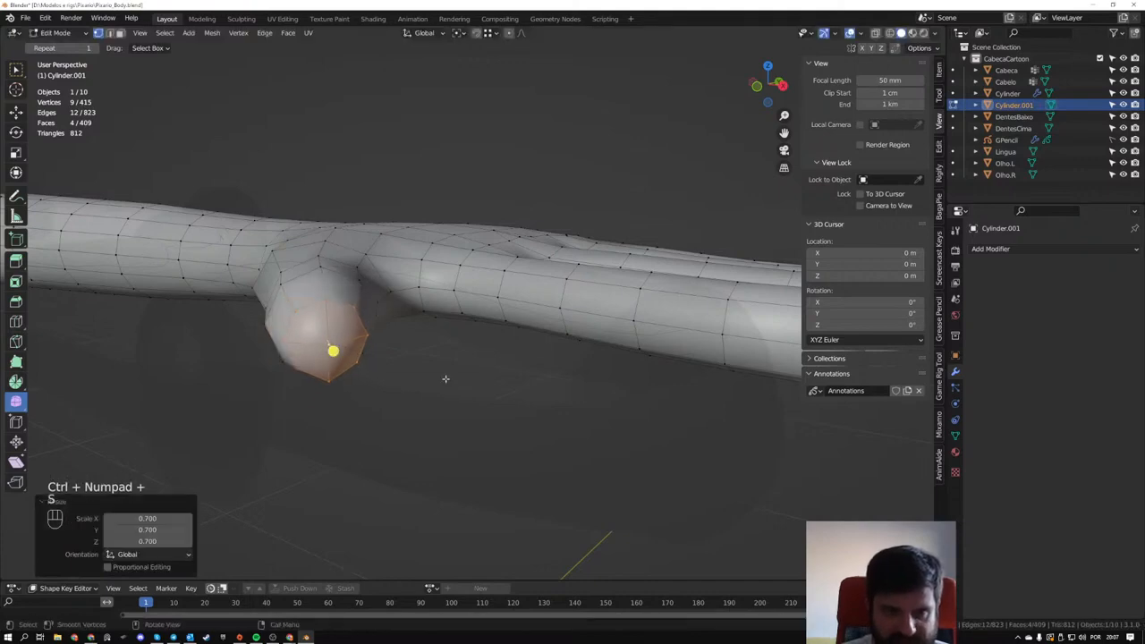
- Select the whole thumb in X-ray from the top view, scale it to 0.844, and move it closer to the palm
middle_click_drag(446, 379, 693, 486)
middle_click_drag(672, 307, 600, 316, "shift")
scroll(590, 319, "up", 1)
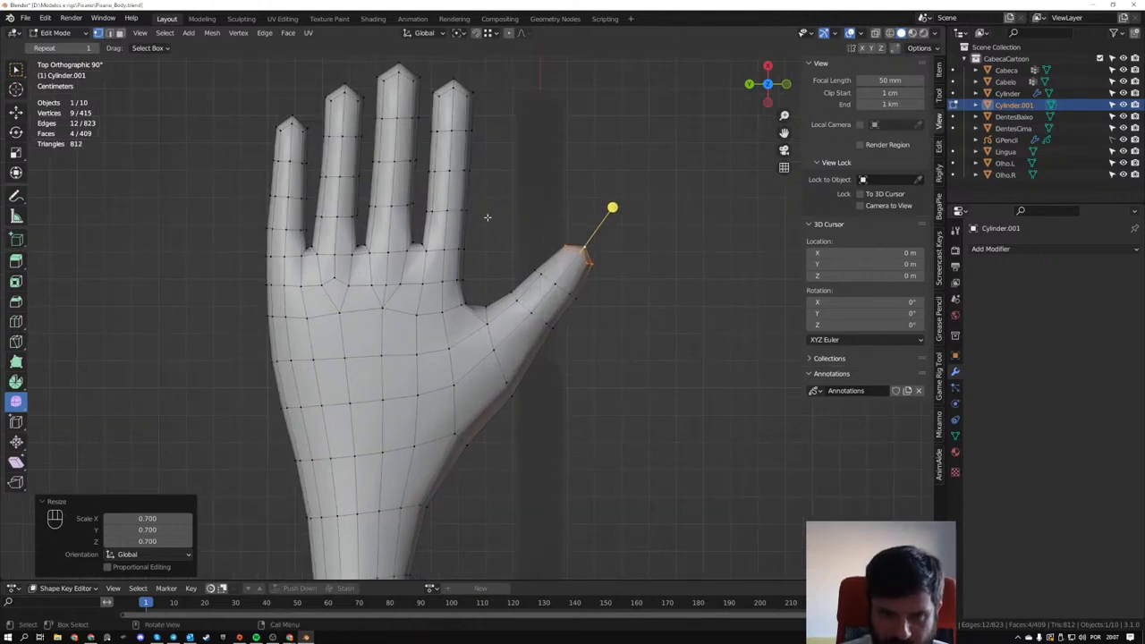
left_click_drag(482, 212, 632, 418)
key("alt+z")
left_click_drag(480, 213, 659, 430)
key("s")
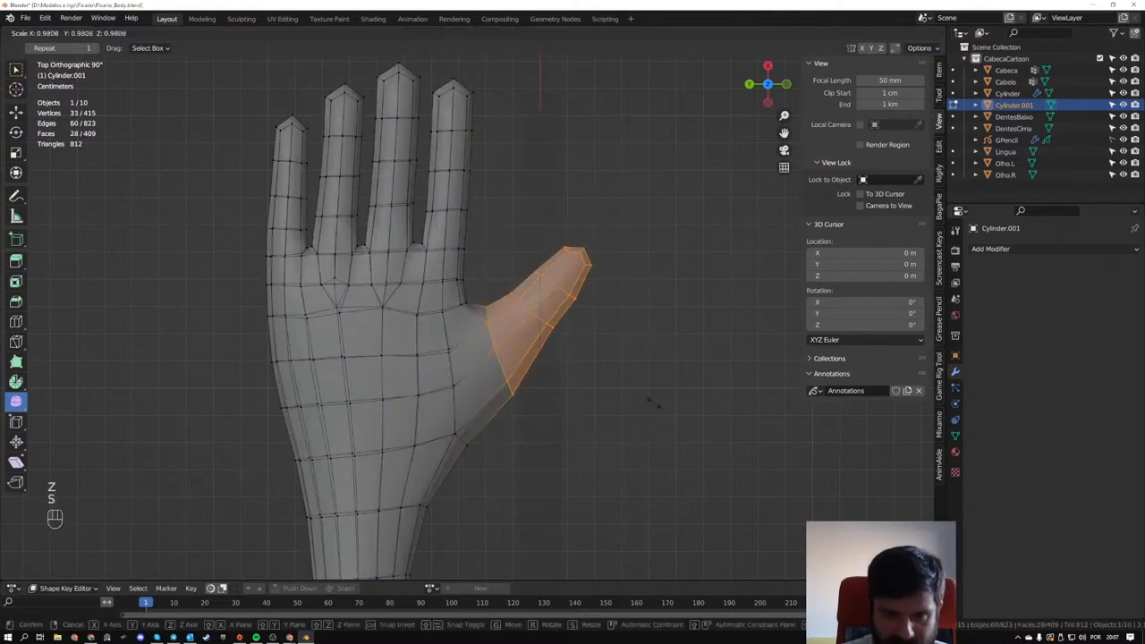
left_click(631, 400)
key("g")
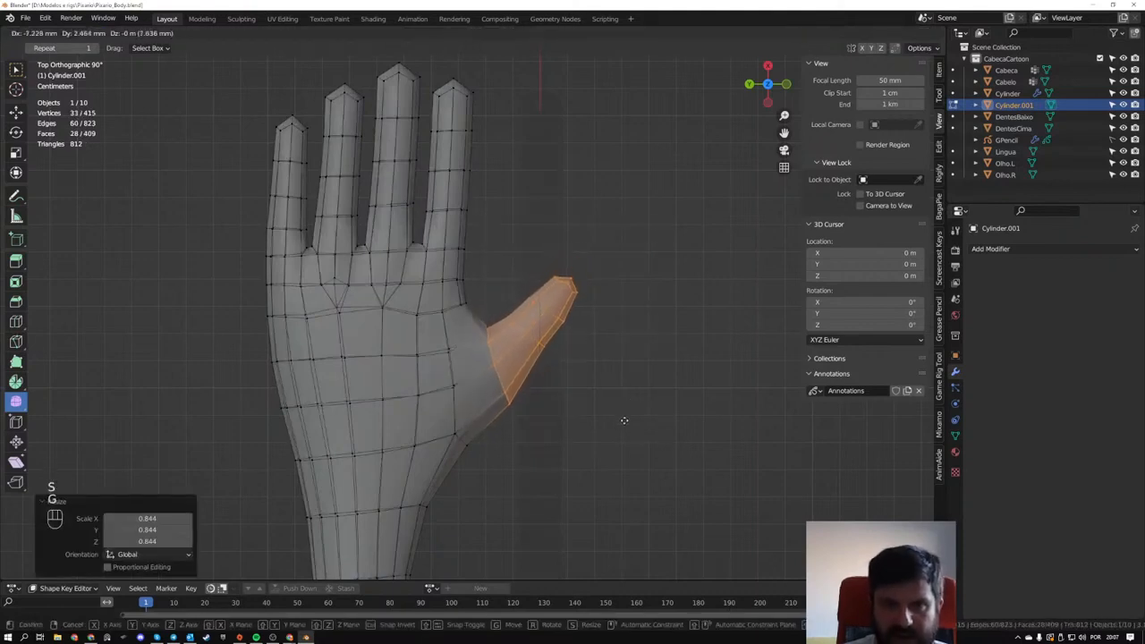
left_click(620, 425)
- Select the thumb's outer segment, rotate it 15.7°, and reposition it, finishing with a 1.6426 mm move along Y
left_click_drag(519, 260, 595, 334)
key("g")
left_click(609, 313)
key("r")
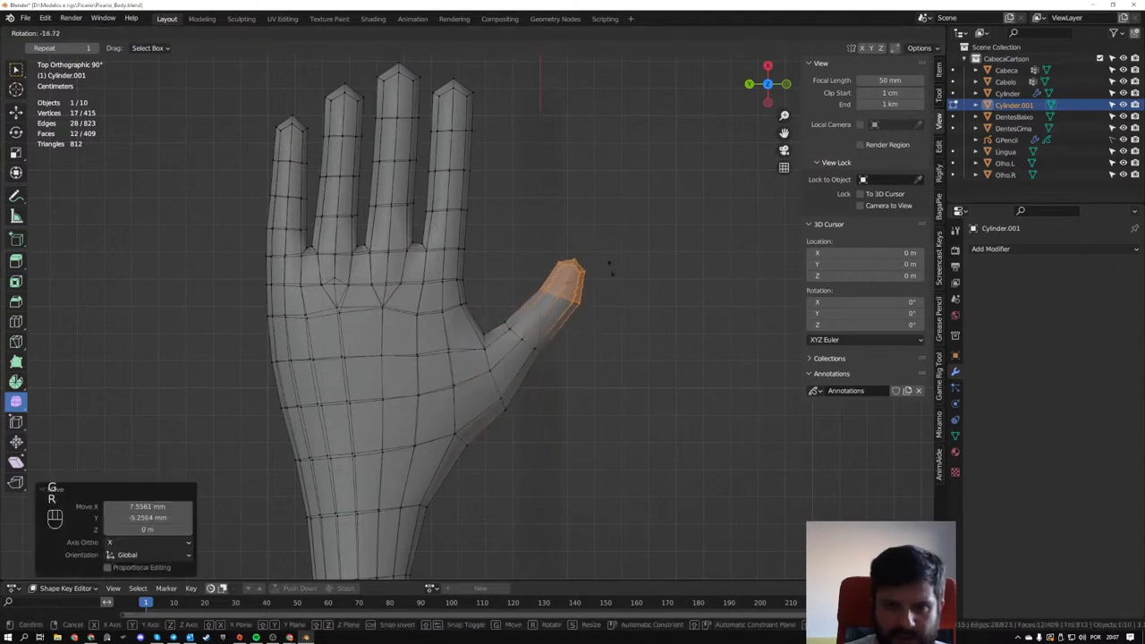
left_click(615, 297)
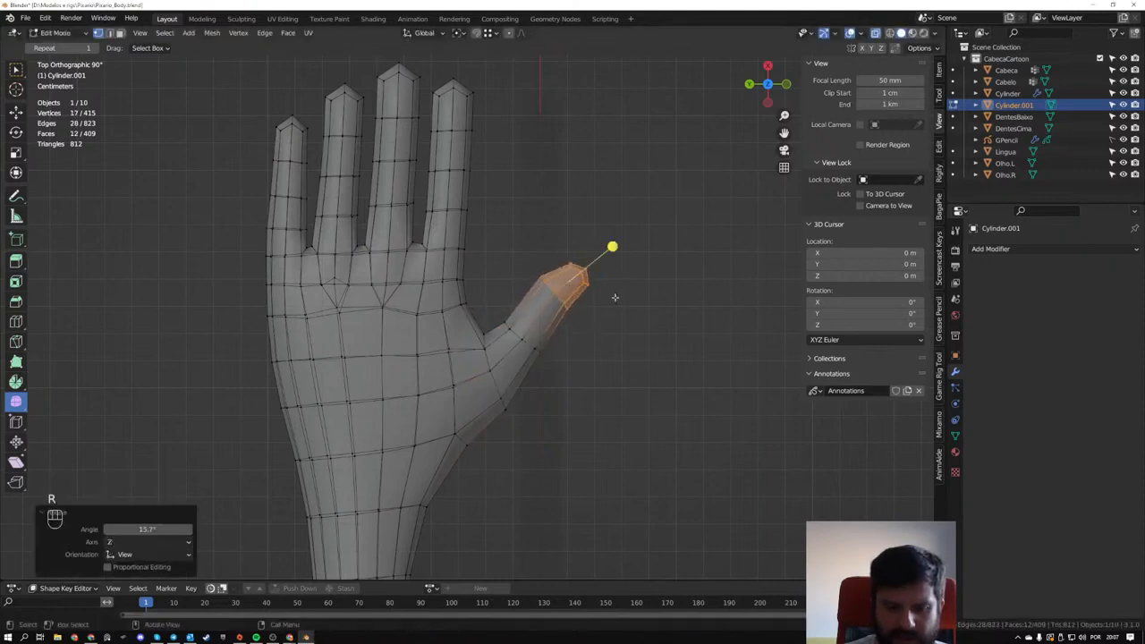
key("g")
left_click(605, 299)
- Move the four palm vertices below the two middle fingers toward the wrist, by -2.2271 mm in X and -0.13689 mm in Y
scroll(401, 232, "down", 2)
scroll(450, 286, "down", 2)
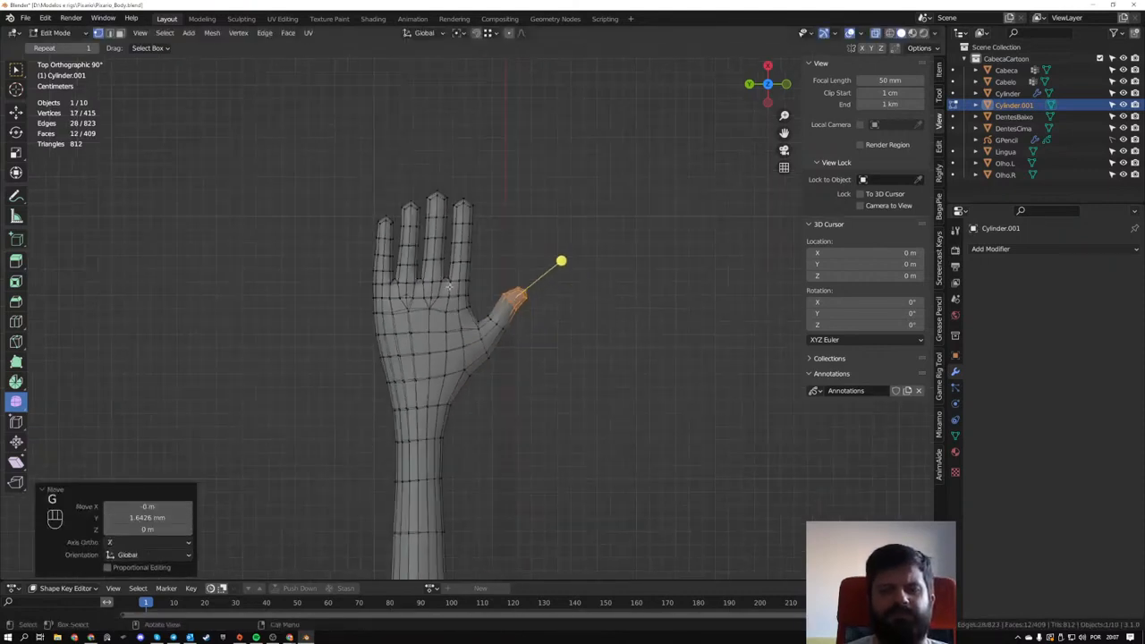
scroll(421, 292, "up", 5)
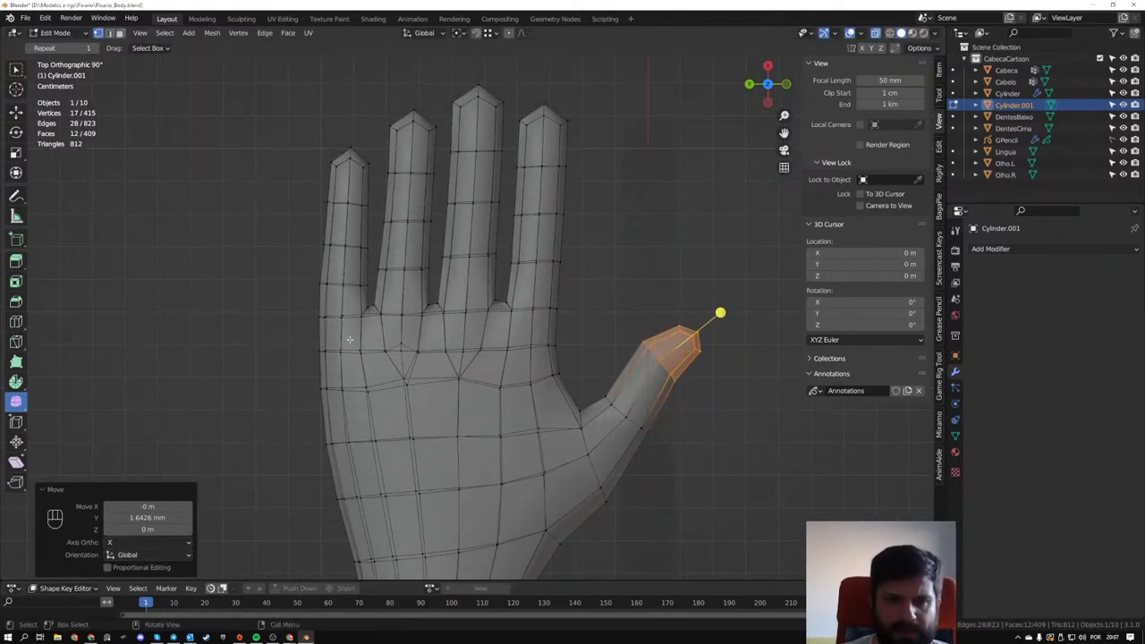
left_click_drag(303, 372, 489, 395)
left_click_drag(393, 371, 477, 394)
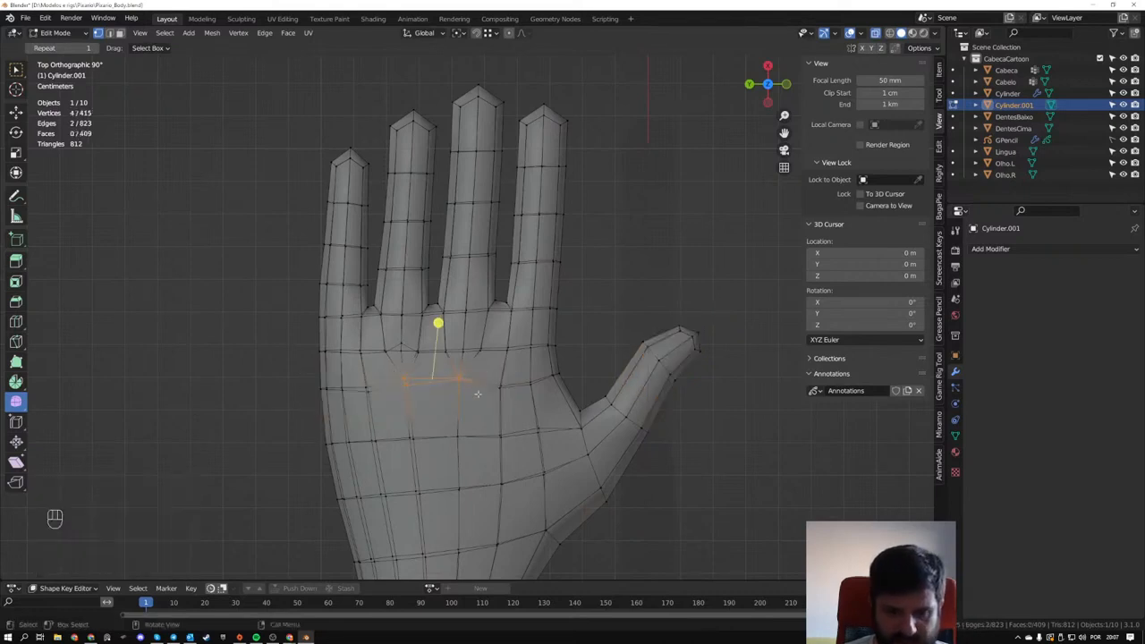
key("g")
left_click(478, 402)
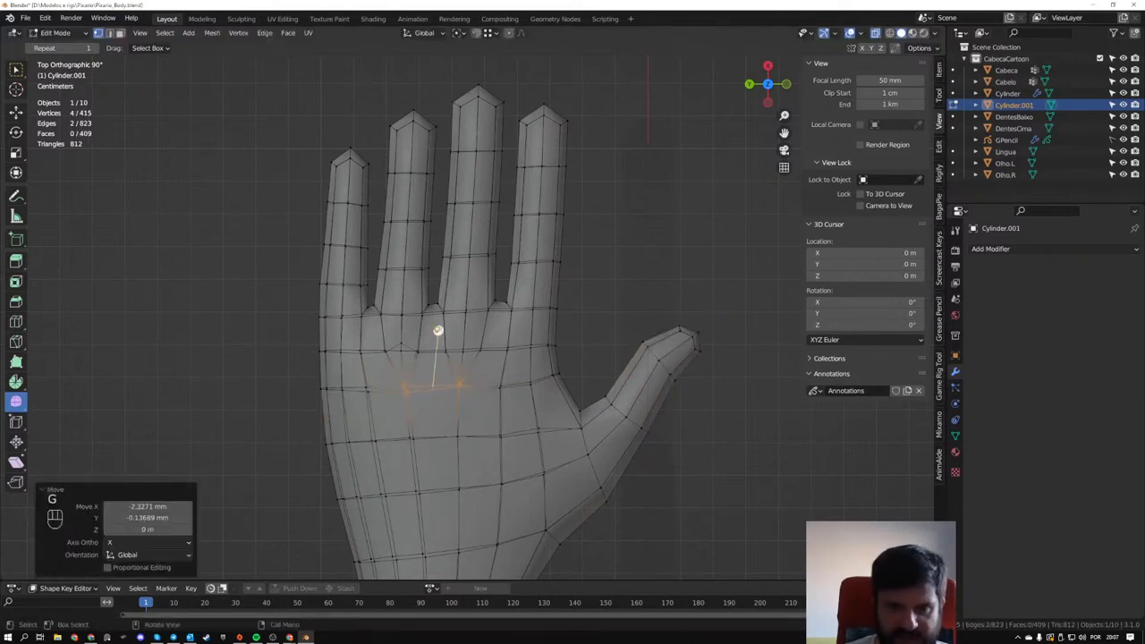
- Try to scale the webbing vertices between the little and ring fingers along Z
left_click_drag(382, 319, 386, 322)
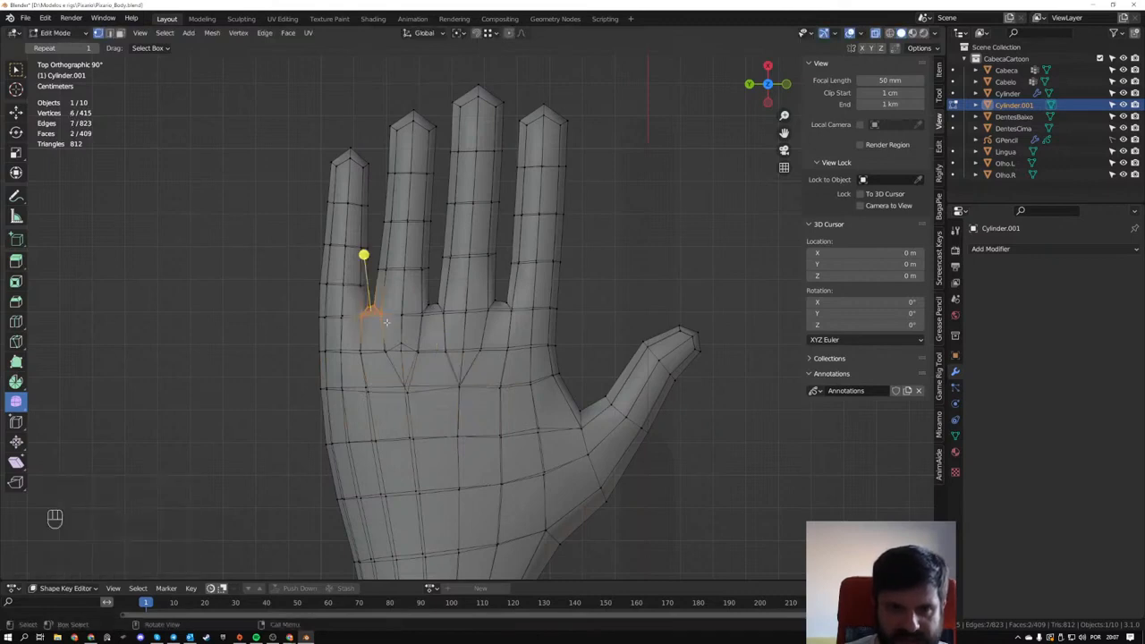
key("s")
key("z")
left_click(564, 321)
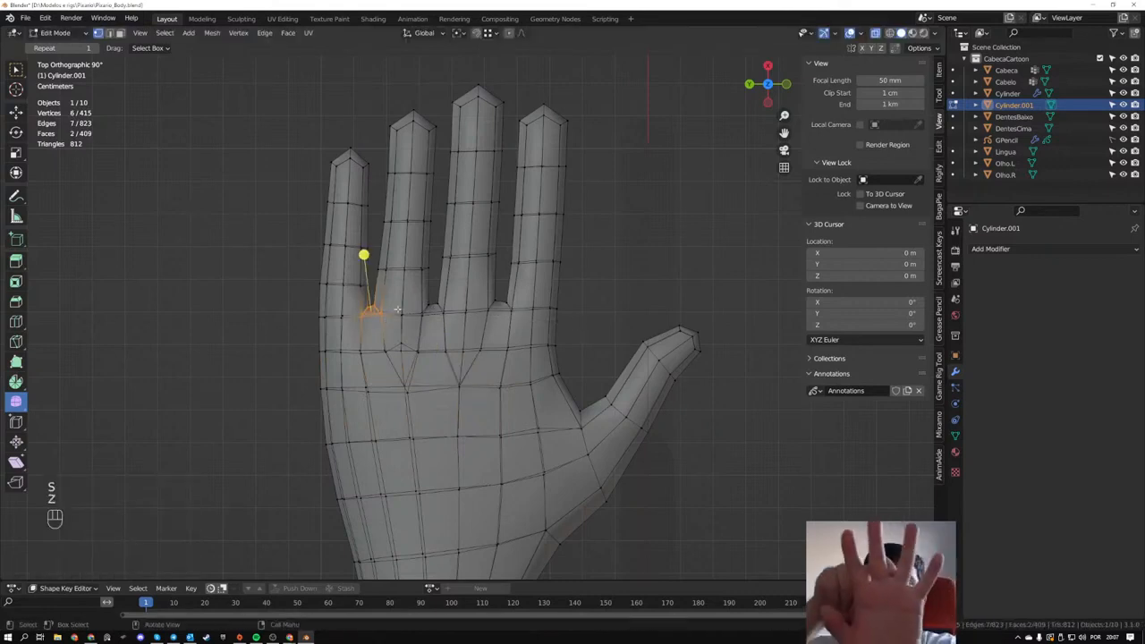
middle_click_drag(436, 307, 286, 212)
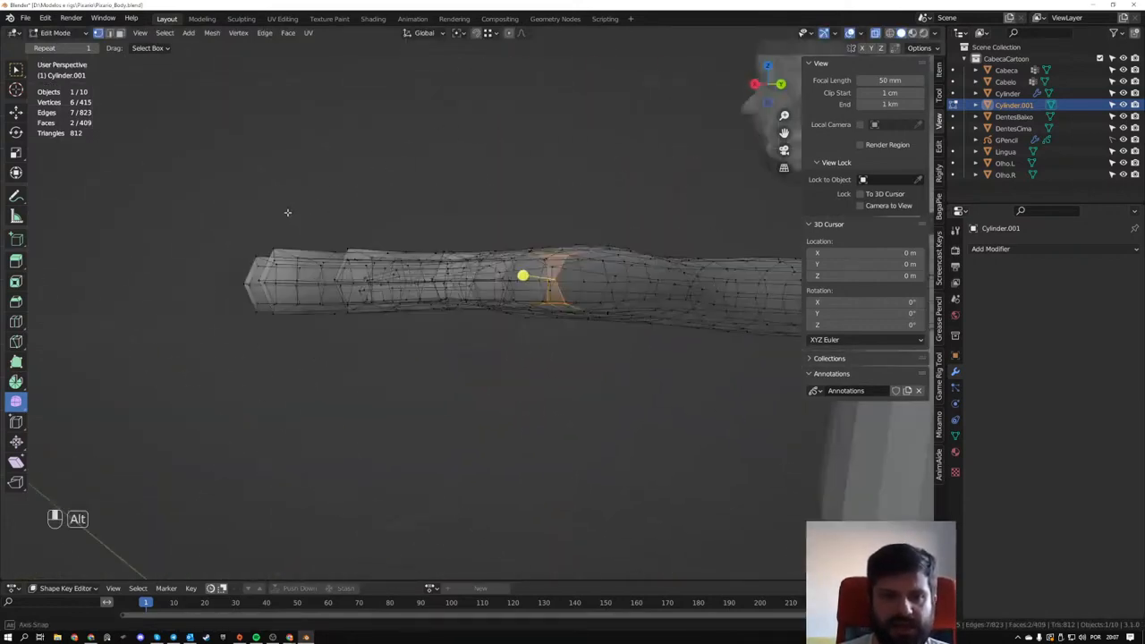
key("Tab")
mouse_move(379, 277)
middle_mouse_down()
mouse_move(396, 358)
mouse_move(595, 376)
mouse_move(524, 345)
middle_mouse_up()
key("Tab")
middle_click_drag(564, 285, 516, 331)
left_click_drag(504, 278, 739, 405)
middle_click_drag(735, 398, 714, 285)
key("alt+s")
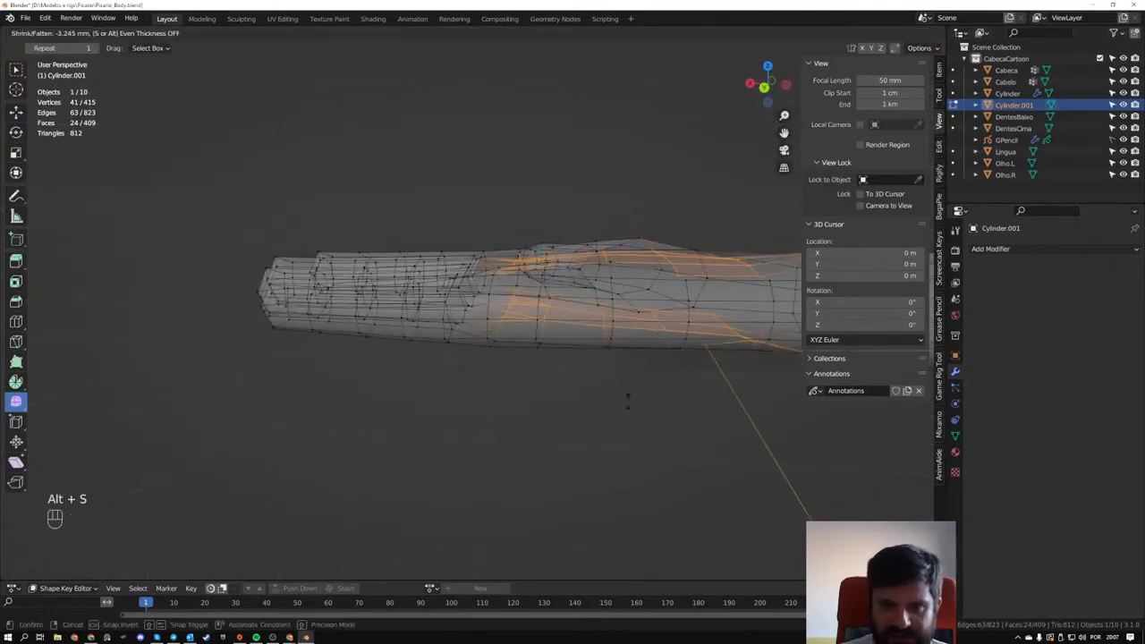
right_click(621, 389)
key("s")
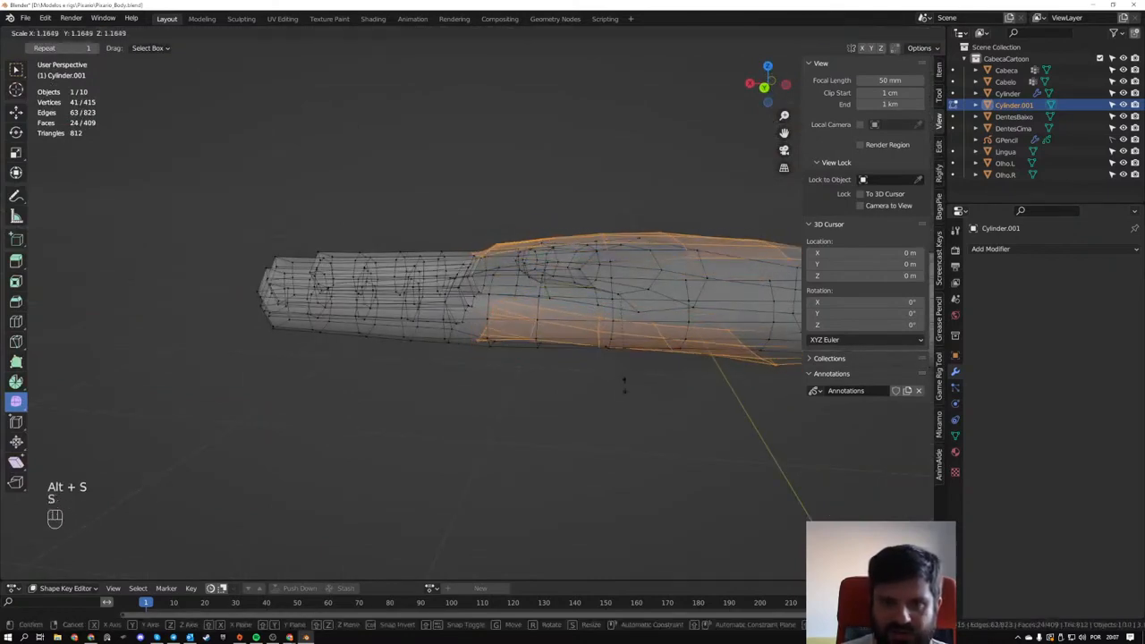
right_click(621, 385)
- Reshape the palm, finger bases and wrist with the Grab brush in Sculpt Mode, using the back and top views
mouse_move(620, 386)
middle_mouse_down()
mouse_move(641, 413)
mouse_move(721, 427)
mouse_move(639, 345)
mouse_move(687, 411)
mouse_move(757, 390)
mouse_move(626, 334)
mouse_move(497, 313)
mouse_move(531, 265)
mouse_move(490, 287)
middle_mouse_up()
key("Tab")
left_click_drag(490, 287, 497, 292)
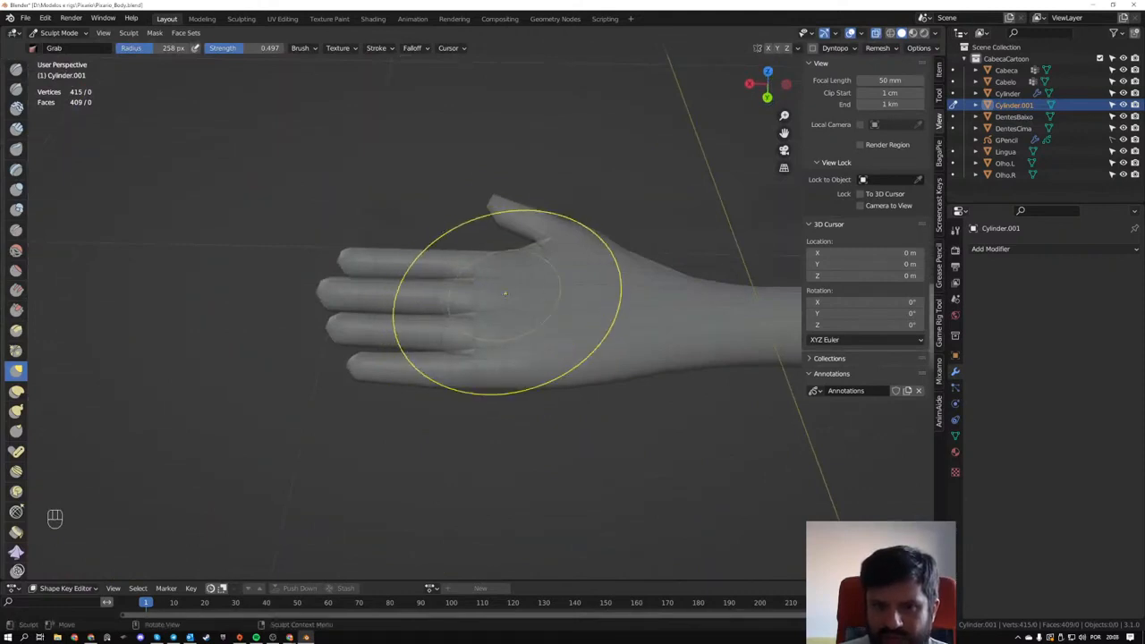
middle_click_drag(506, 300, 490, 268, "alt")
left_click_drag(488, 283, 458, 289)
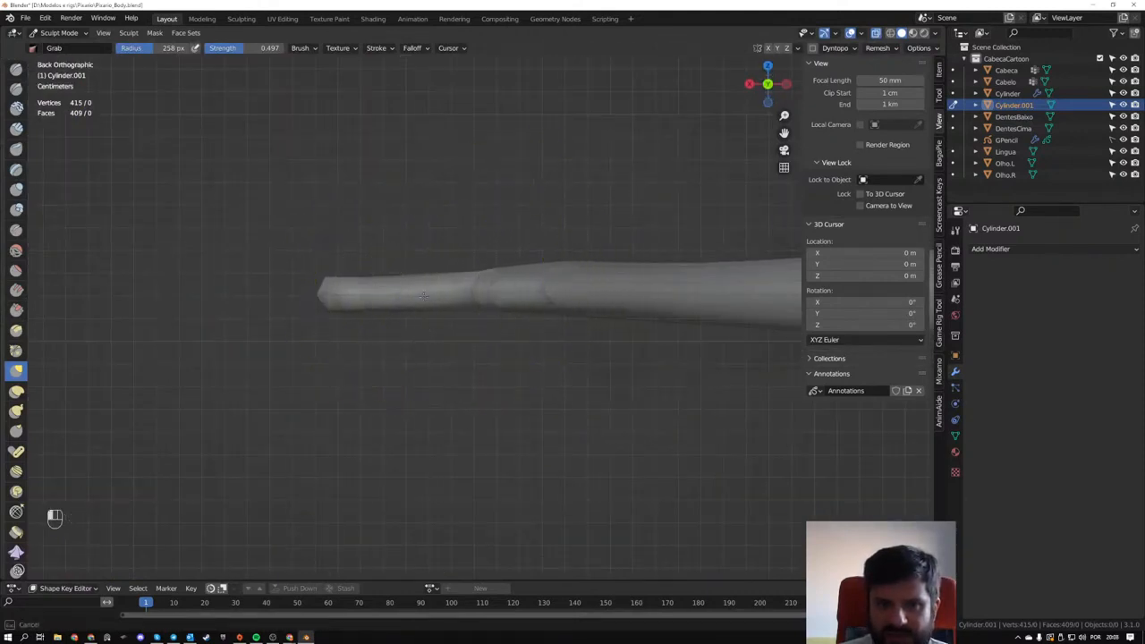
mouse_move(524, 284)
middle_mouse_down()
mouse_move(604, 330)
mouse_move(667, 295)
mouse_move(661, 310)
mouse_move(681, 302)
mouse_move(563, 313)
middle_mouse_up()
left_click_drag(556, 298, 526, 307)
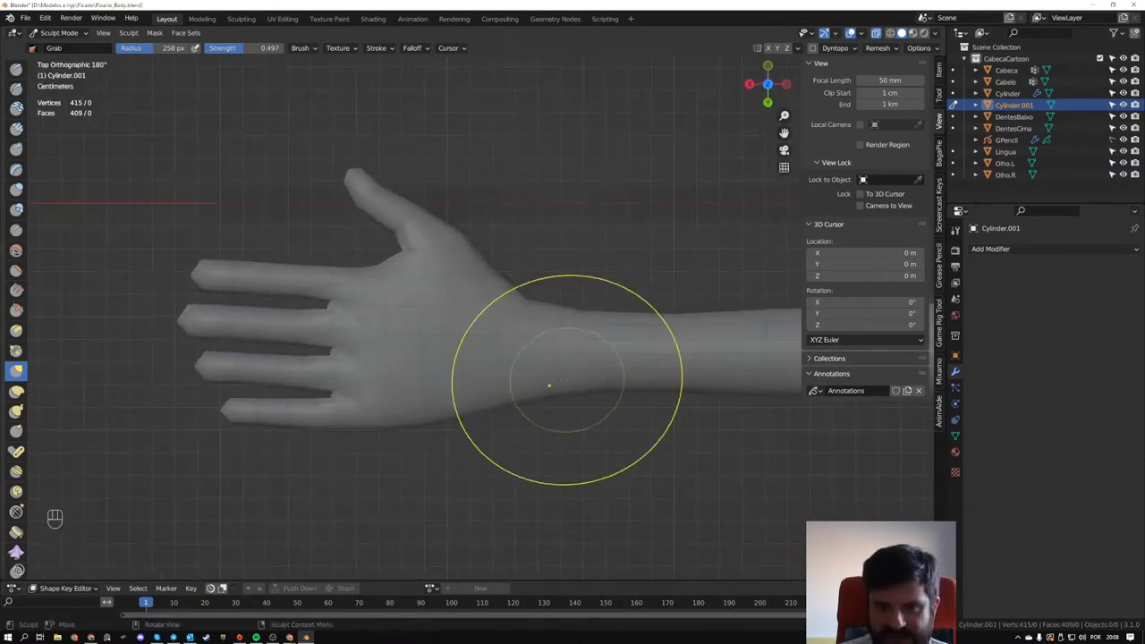
left_click_drag(535, 391, 514, 387)
- Return to mesh editing and straighten the first forearm edge loop behind the wrist by scaling it along X
key("Tab")
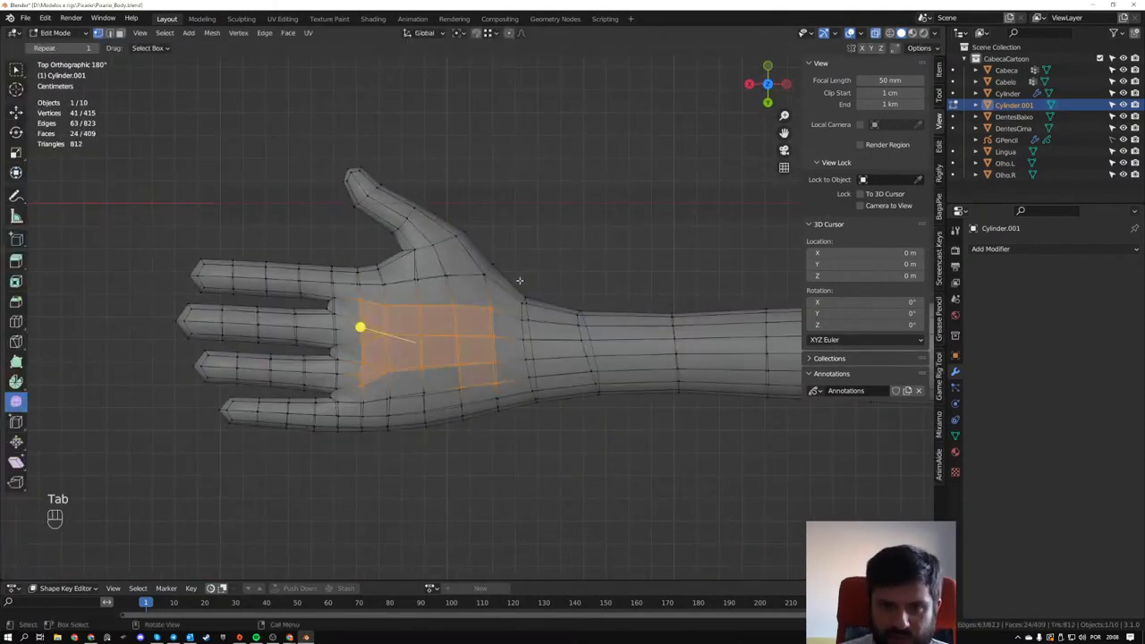
left_click_drag(558, 284, 624, 419)
key("s")
key("z")
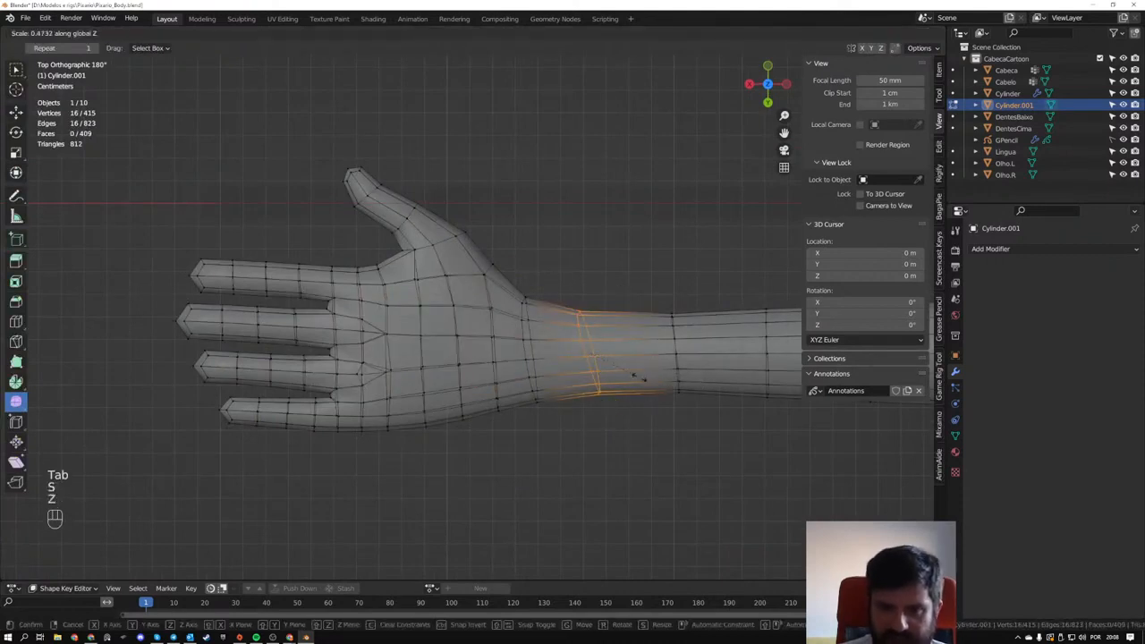
key("s")
key("x")
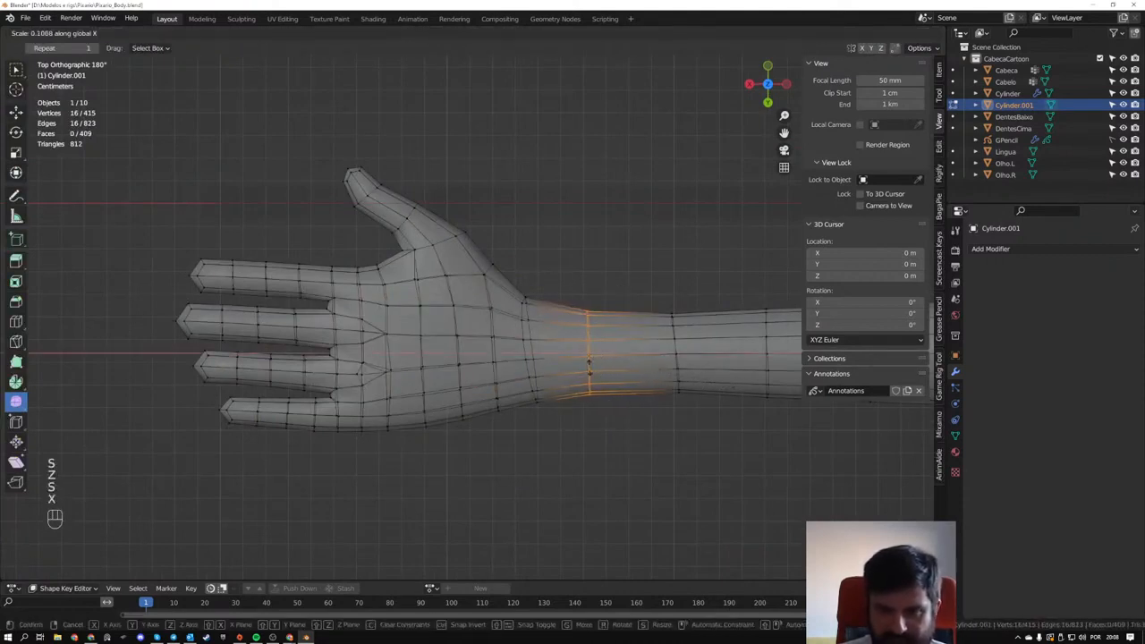
left_click(615, 405)
- Straighten the wrist edge loop by repeating the X scaling, and shift it about 1 mm along X toward the hand
left_click_drag(506, 279, 566, 422)
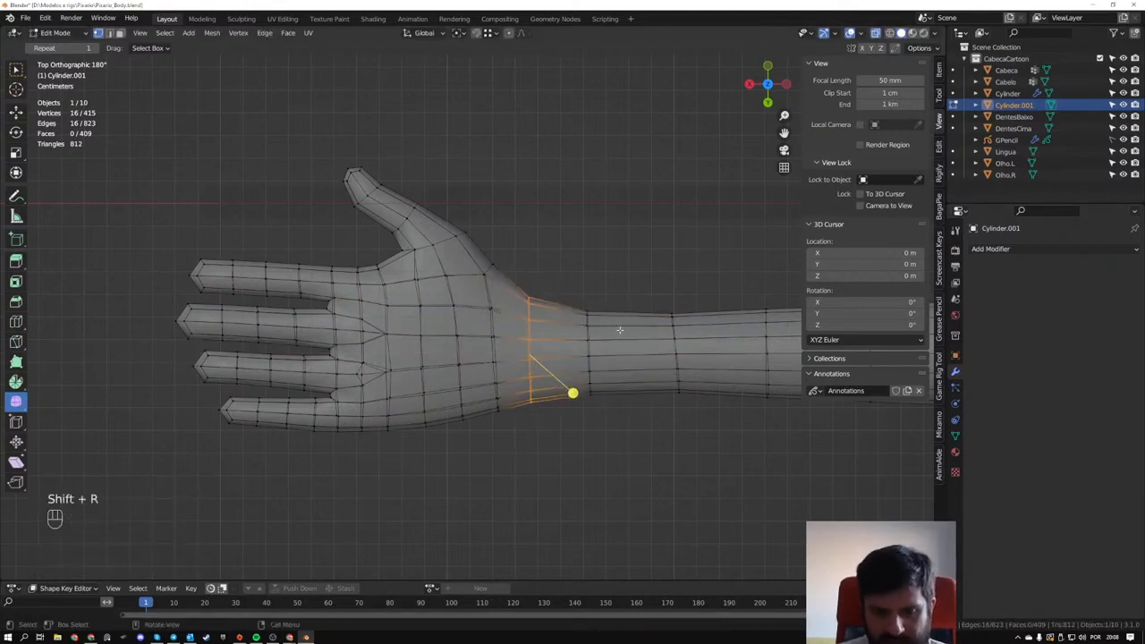
key("g")
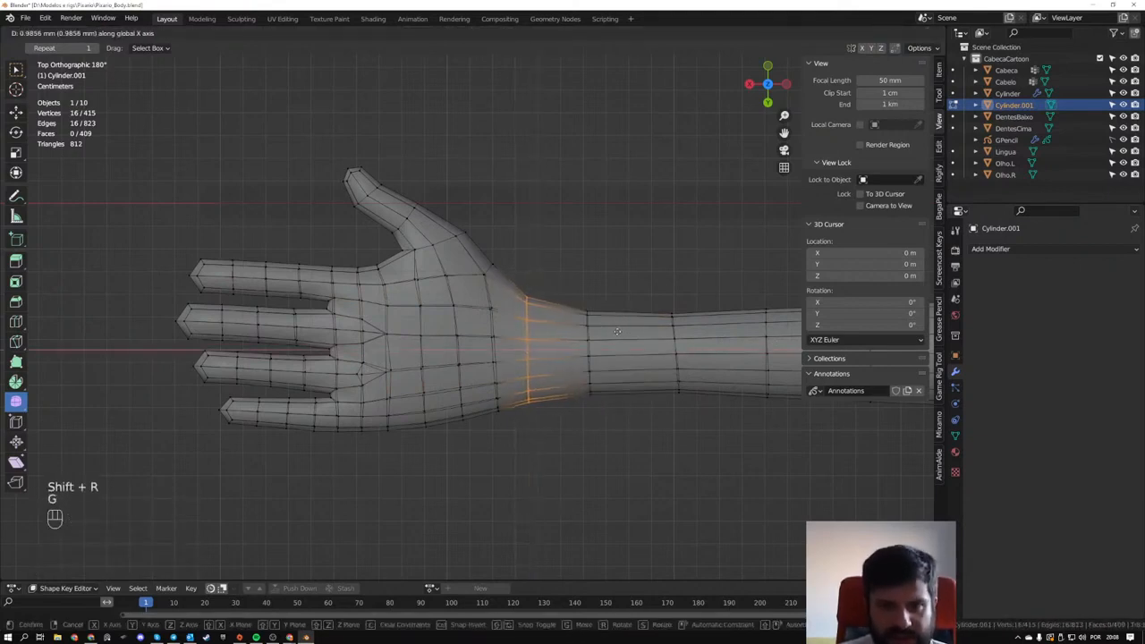
left_click(616, 331)
- Move the first forearm edge loop behind the wrist 9.2645 mm along X toward the hand
left_click_drag(563, 279, 669, 372)
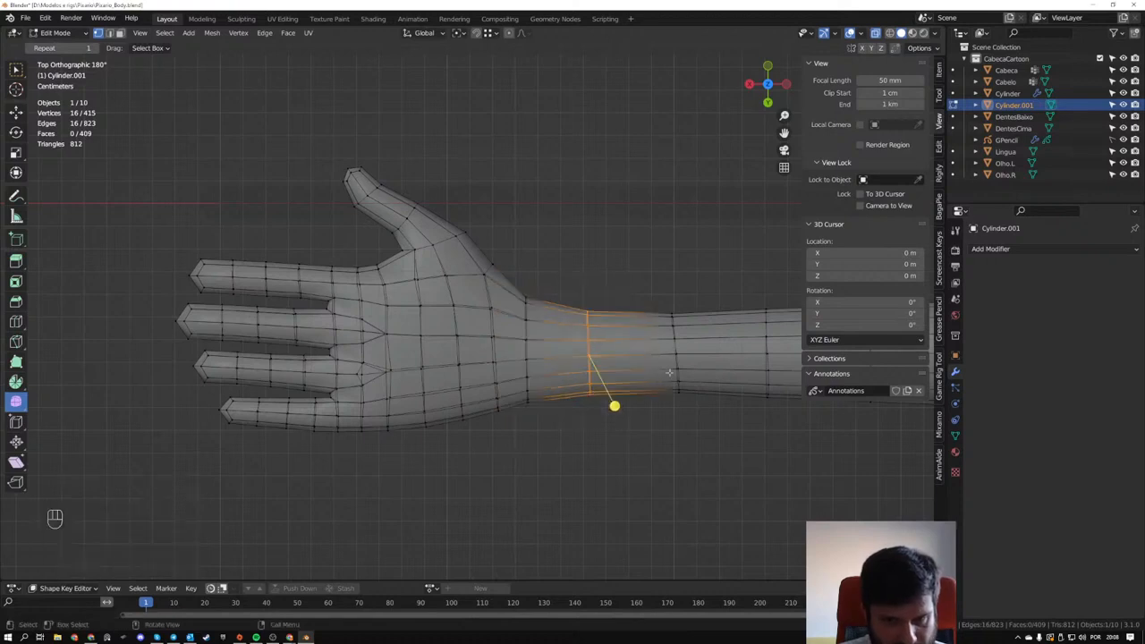
key("g")
key("x")
left_click(715, 350)
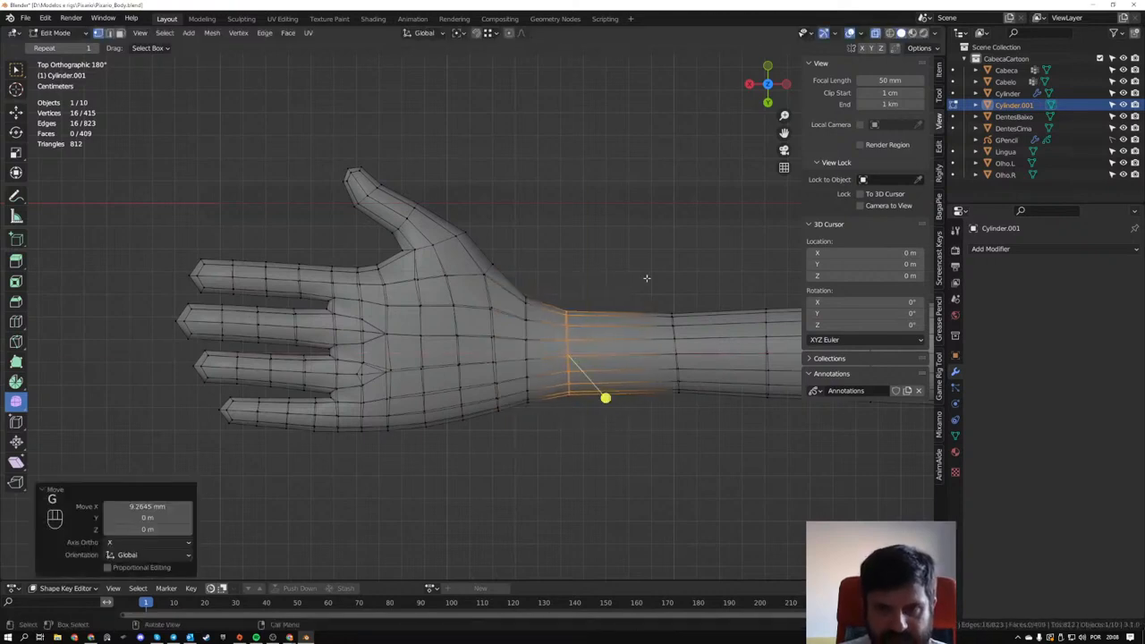
- Flatten the second forearm edge loop by scaling it to 0 along X, and repeat the flattening on the first forearm loop
left_click_drag(644, 276, 713, 426)
middle_click_drag(718, 395, 615, 390, "shift")
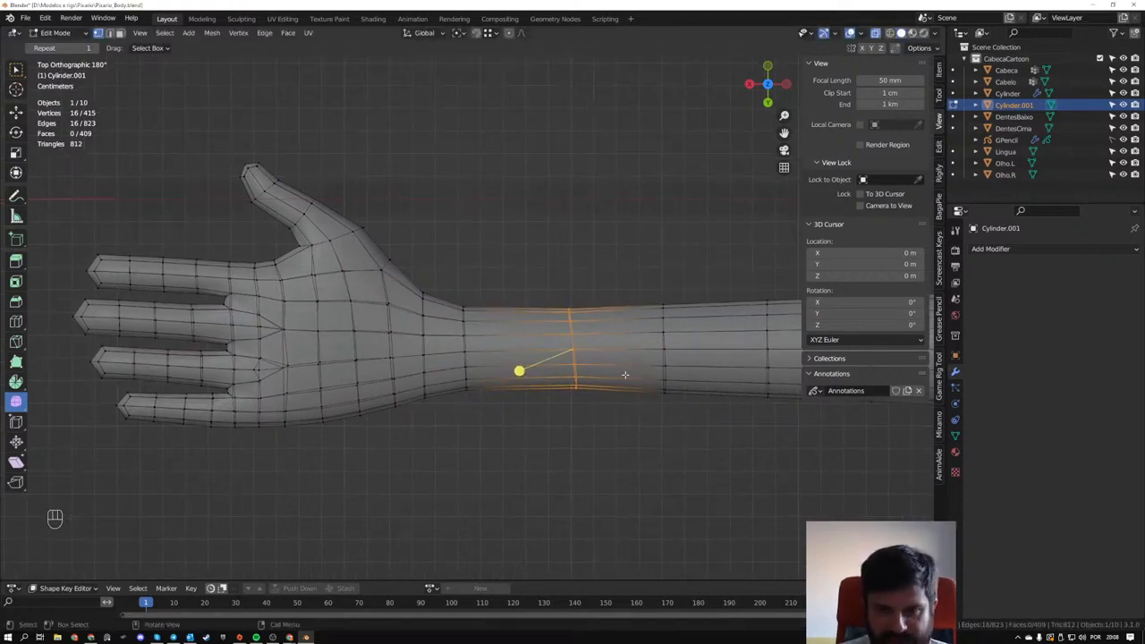
key("s")
key("x")
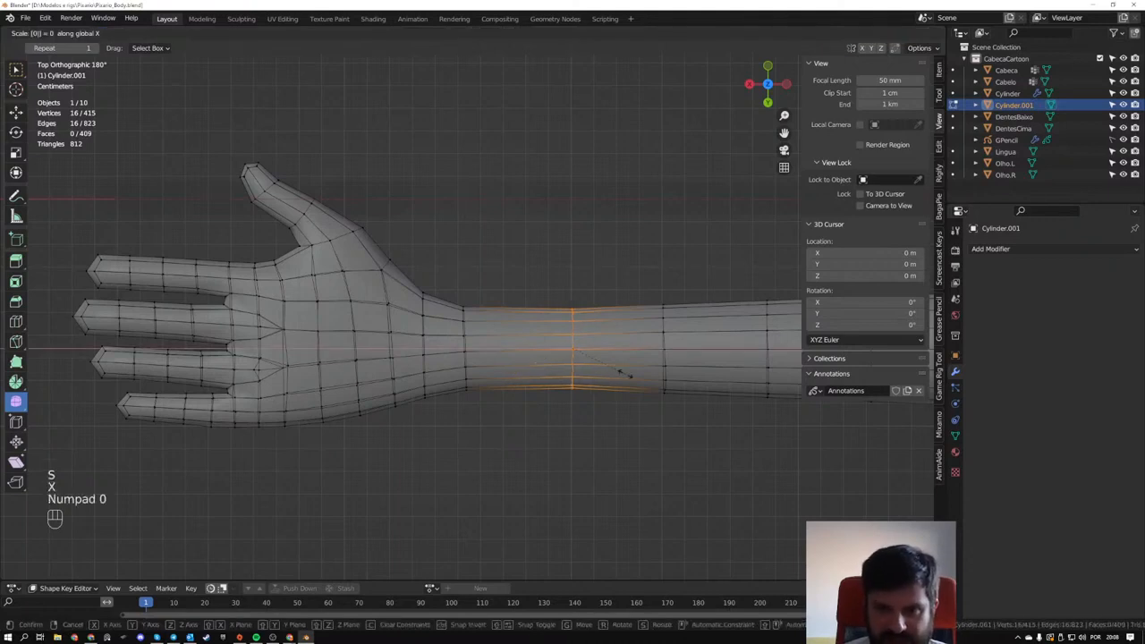
key("KP_Enter")
left_click(464, 309, "alt")
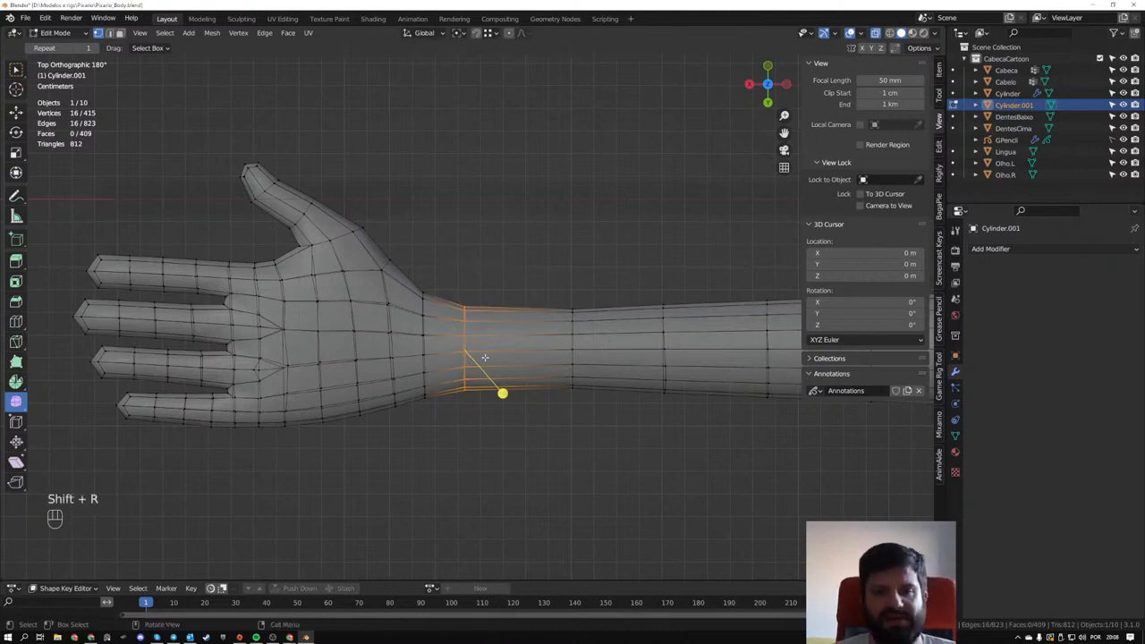
- Move the second forearm edge loop about 9 mm along X toward the hand to even out the spacing
left_click_drag(534, 260, 597, 441)
key("g")
key("x")
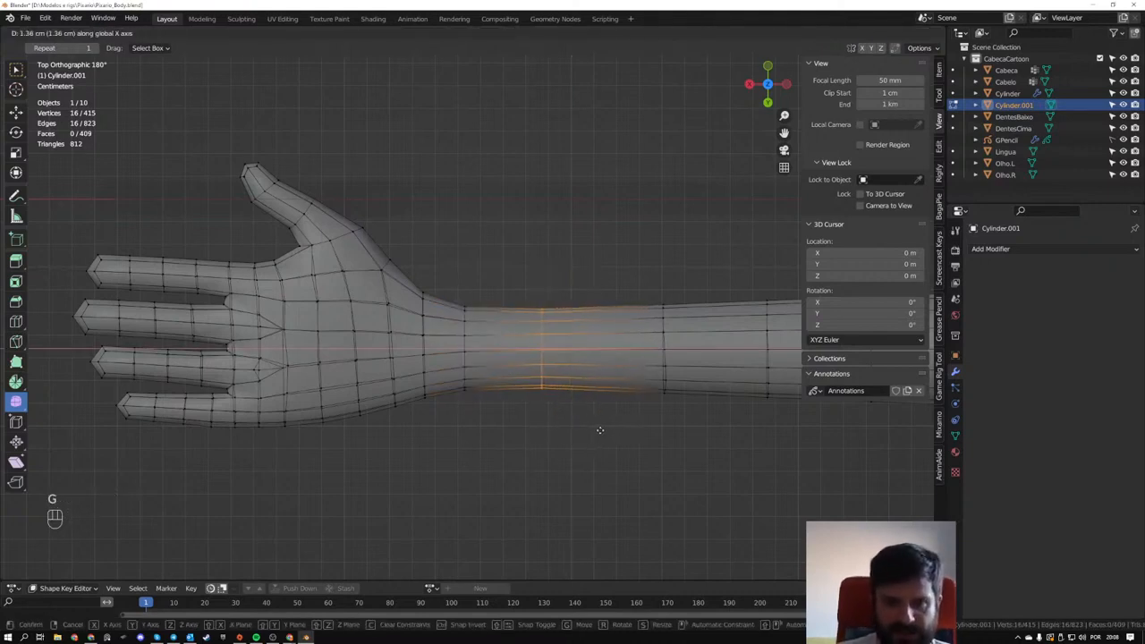
left_click(609, 433)
- Select the third edge loop up the forearm and flatten it by scaling it to 0 along X
scroll(606, 425, "down", 2)
middle_click_drag(605, 423, 414, 415, "shift")
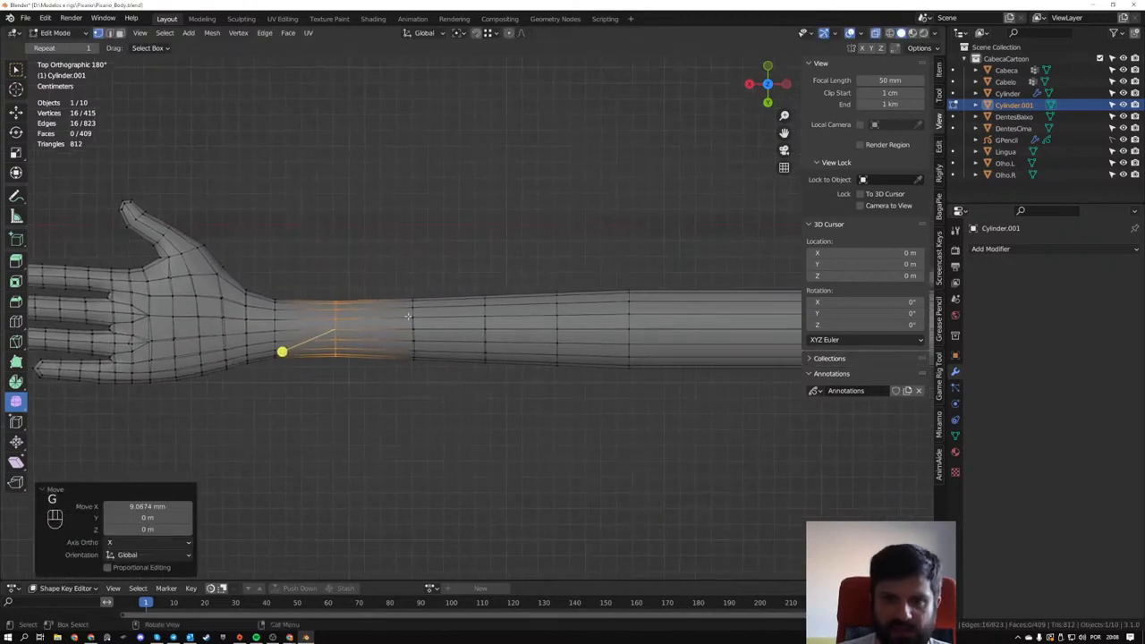
left_click_drag(396, 284, 432, 366)
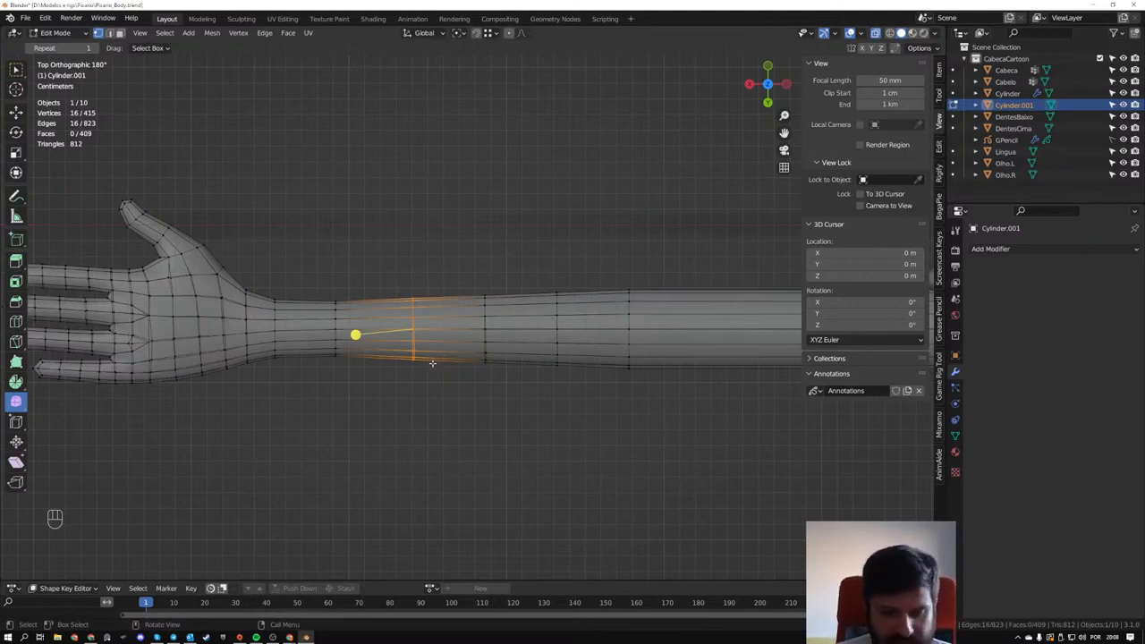
scroll(432, 362, "up", 3)
middle_click_drag(468, 355, 477, 349, "shift")
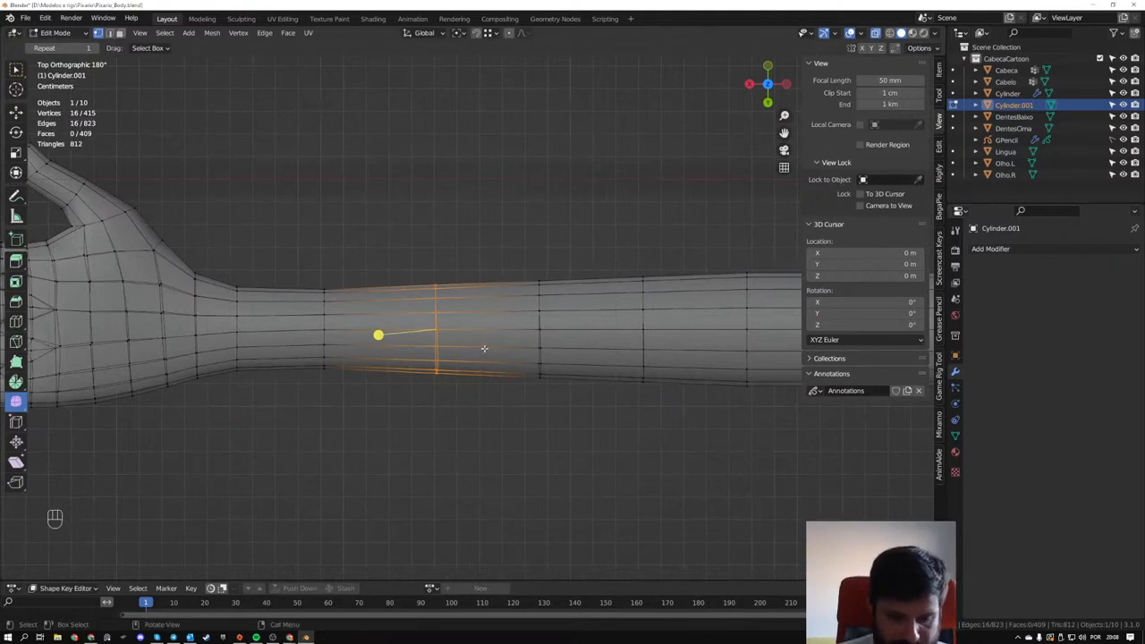
key("s")
key("z")
key("z")
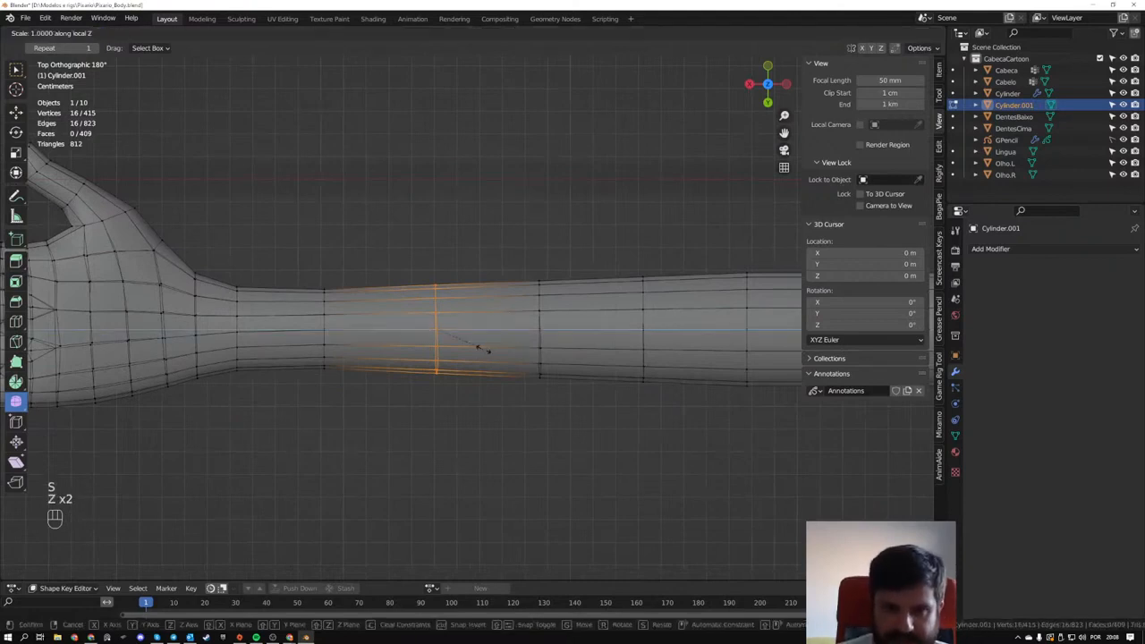
key("KP_Enter")
scroll(486, 336, "down", 3)
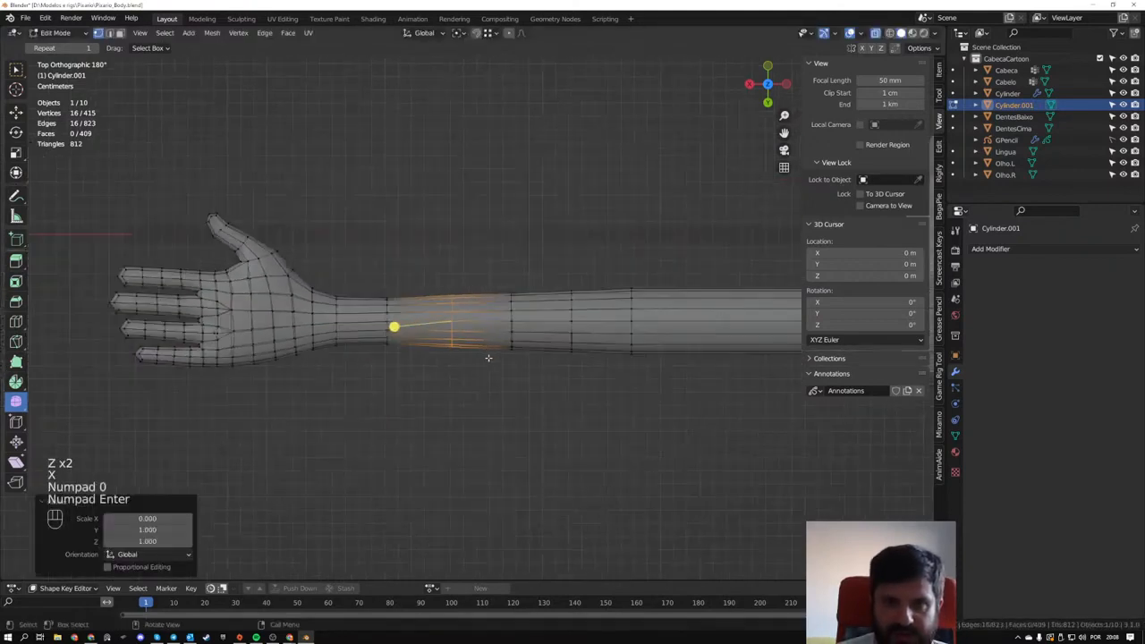
- Examine the thickness and profile of the whole arm and hand against the body in Sculpt Mode from the front
middle_click_drag(486, 336, 636, 291)
key("Tab")
scroll(610, 347, "down", 5)
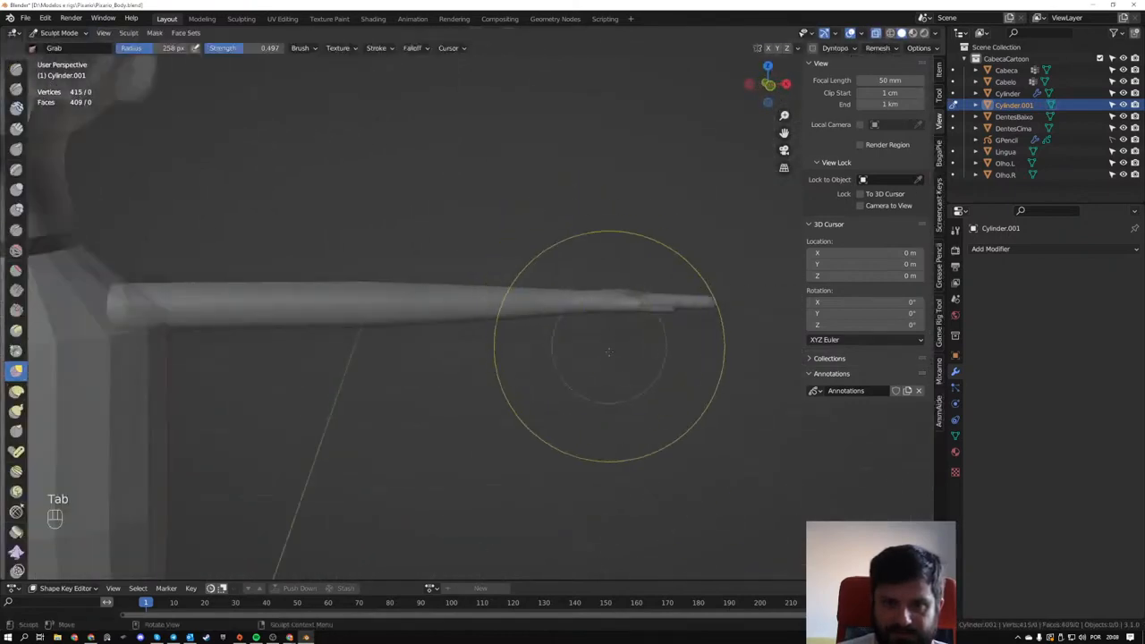
mouse_move(608, 347)
middle_mouse_down()
mouse_move(518, 385)
mouse_move(469, 371)
mouse_move(500, 331)
mouse_move(604, 299)
mouse_move(585, 235)
middle_mouse_up()
scroll(554, 257, "down", 5)
middle_click_drag(385, 358, 431, 375)
scroll(414, 421, "up", 3)
scroll(555, 337, "up", 3)
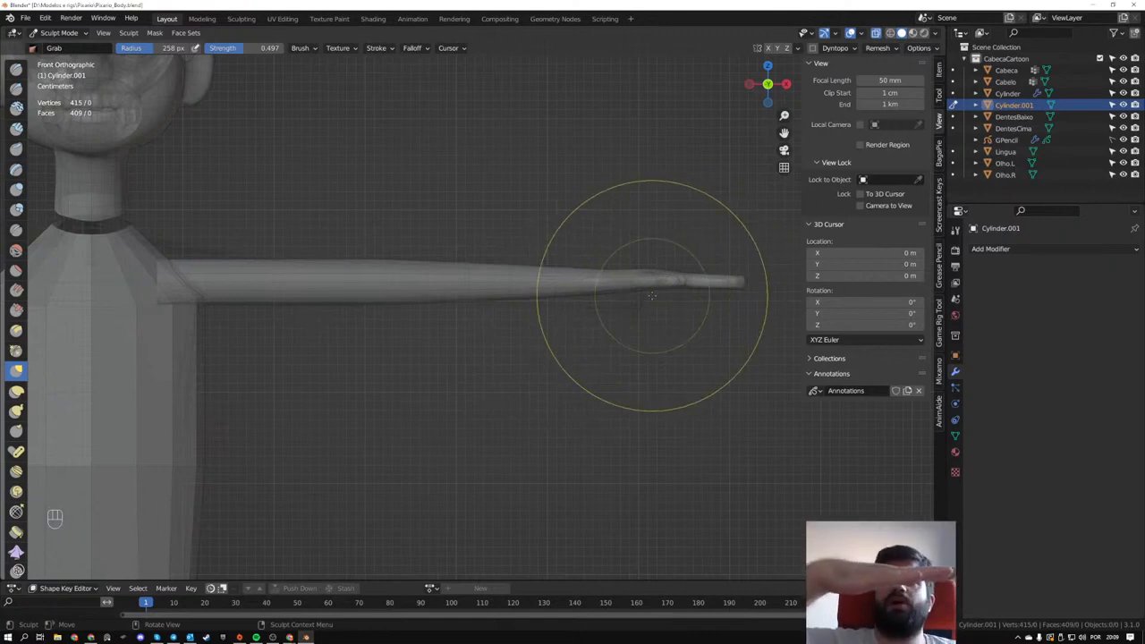
scroll(651, 295, "up", 4)
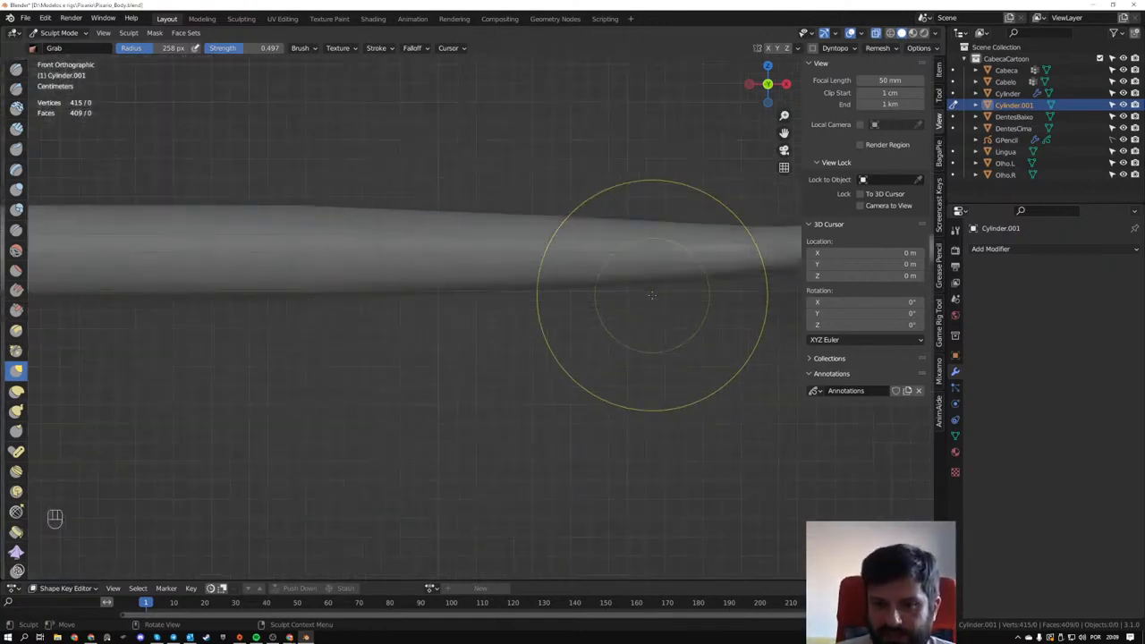
- Return to mesh editing and select the palm geometry between the wrist and the finger bases in front view
middle_click_drag(686, 276, 397, 261, "shift")
key("Tab")
left_click_drag(417, 211, 531, 301)
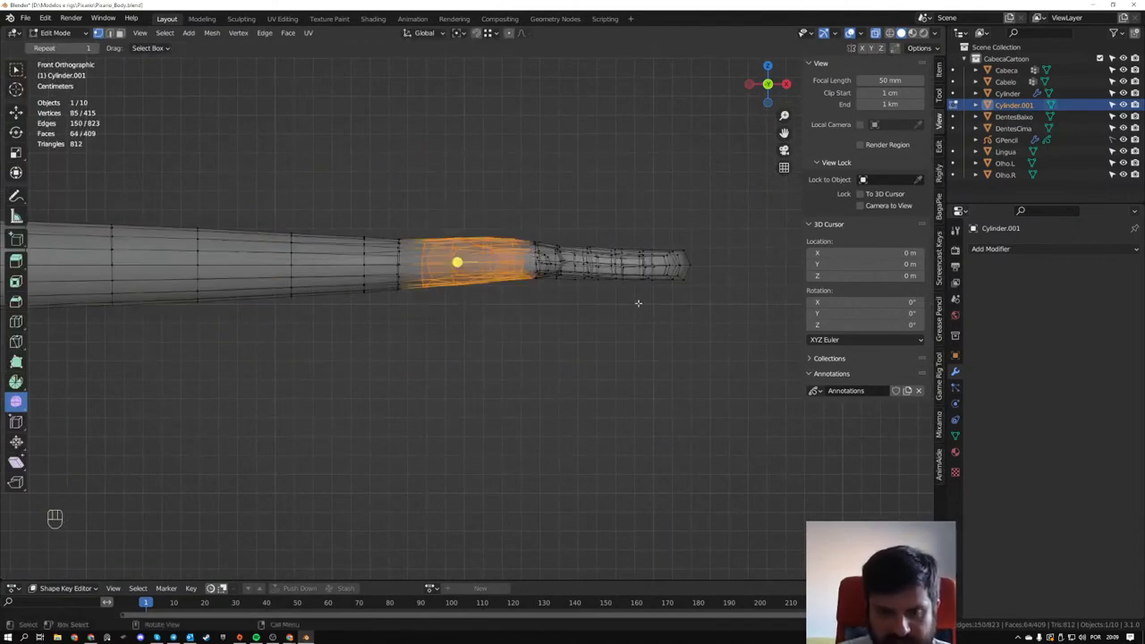
- Switch to Chrome, open a new tab, and search Google Images for "lattice"
left_click(91, 637)
left_click(120, 7)
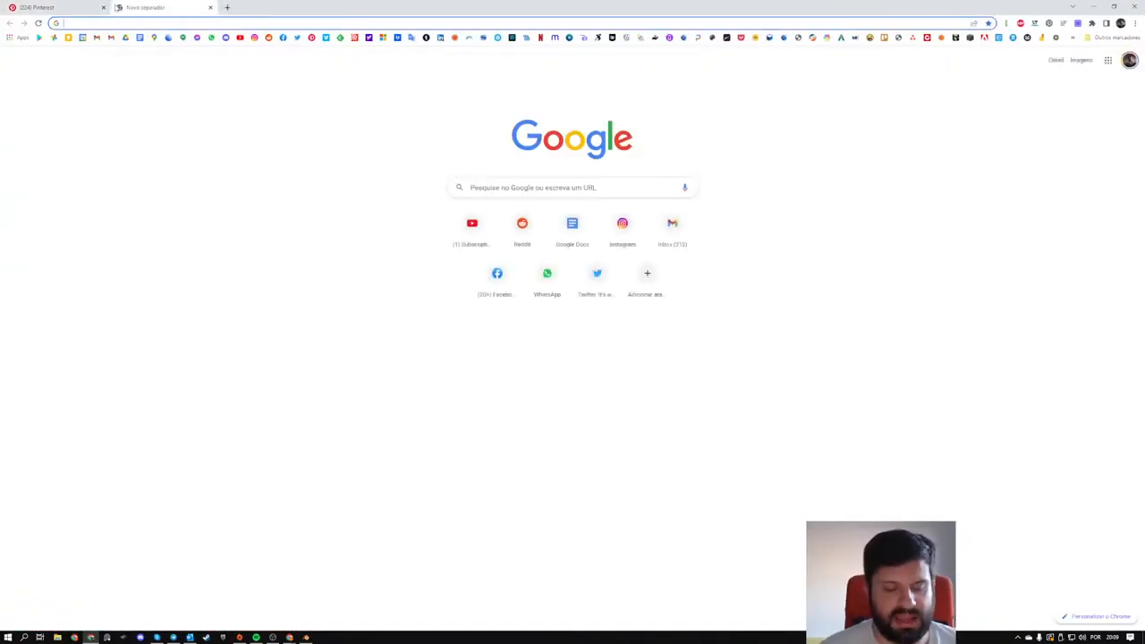
type("addon")
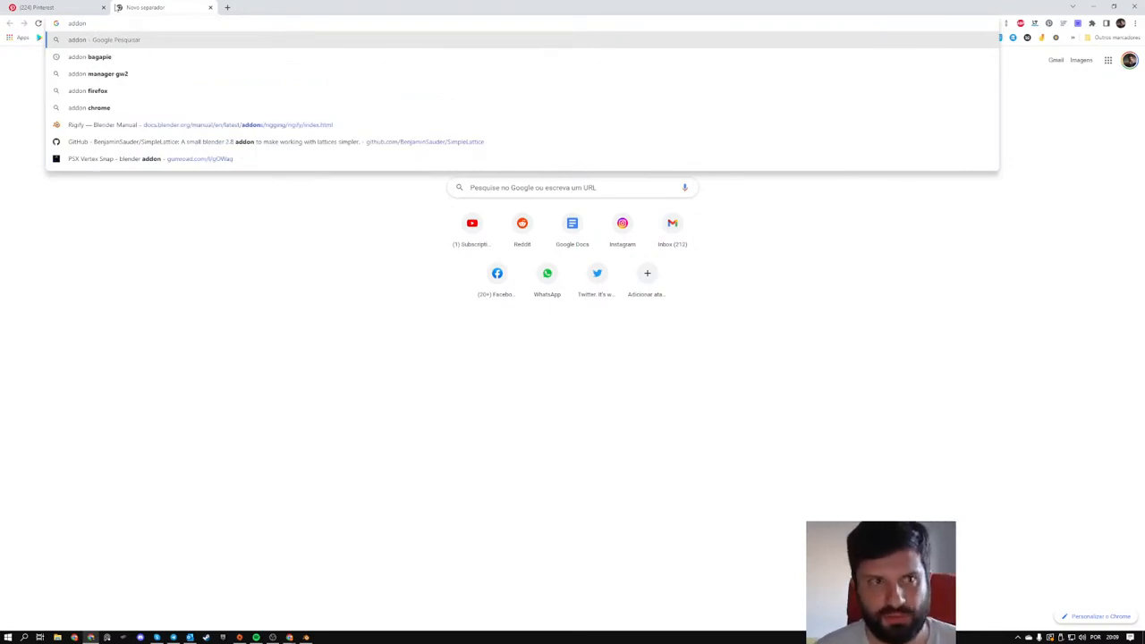
key("BackSpace")
key("BackSpace")
key("BackSpace")
key("BackSpace")
key("BackSpace")
type("lattic")
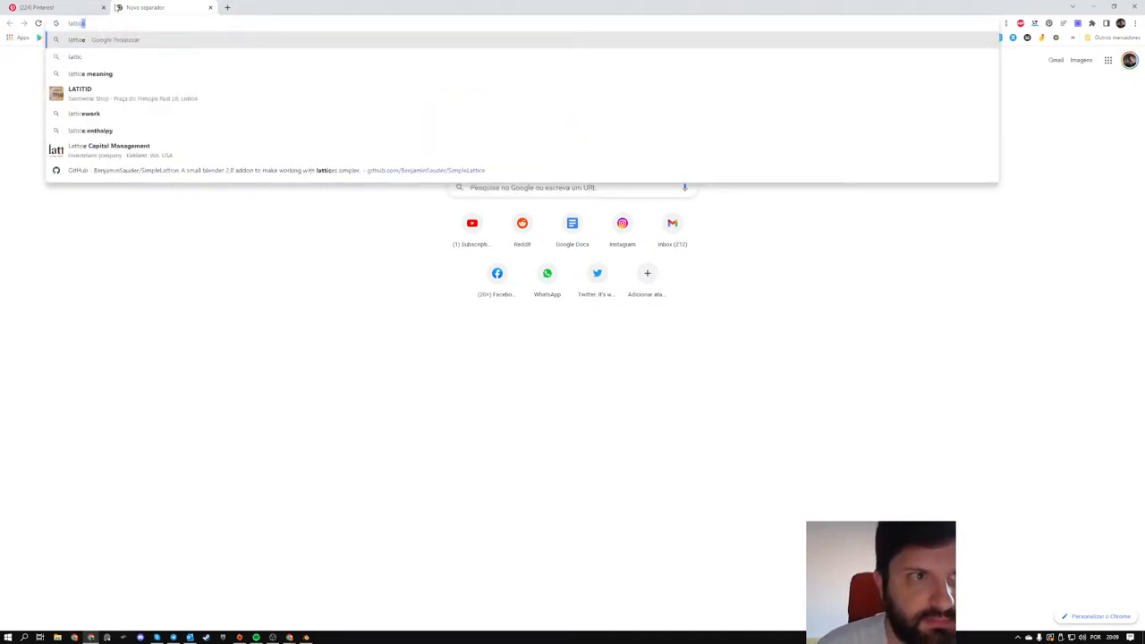
key("Return")
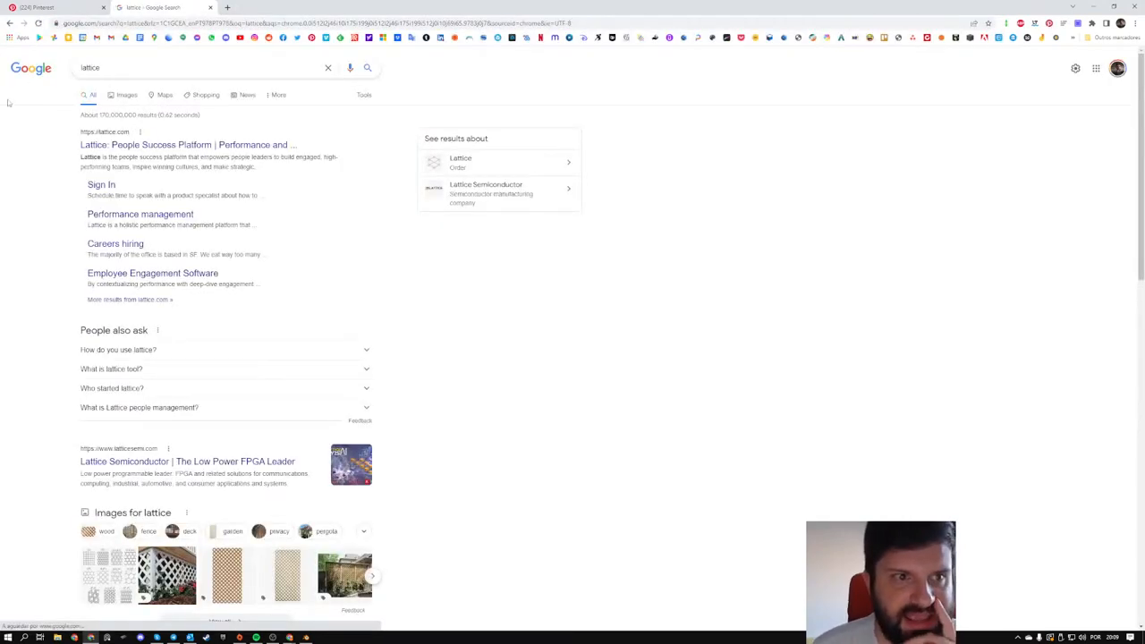
left_click(123, 95)
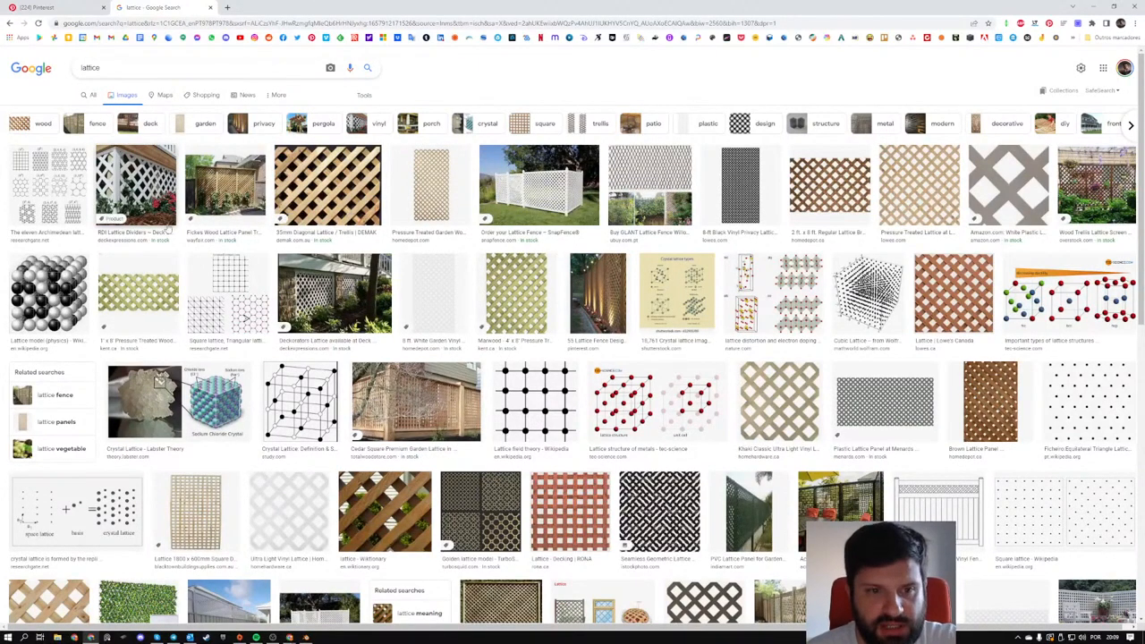
- Refine the image search to "lattice blender"
left_click(119, 66)
type("blender")
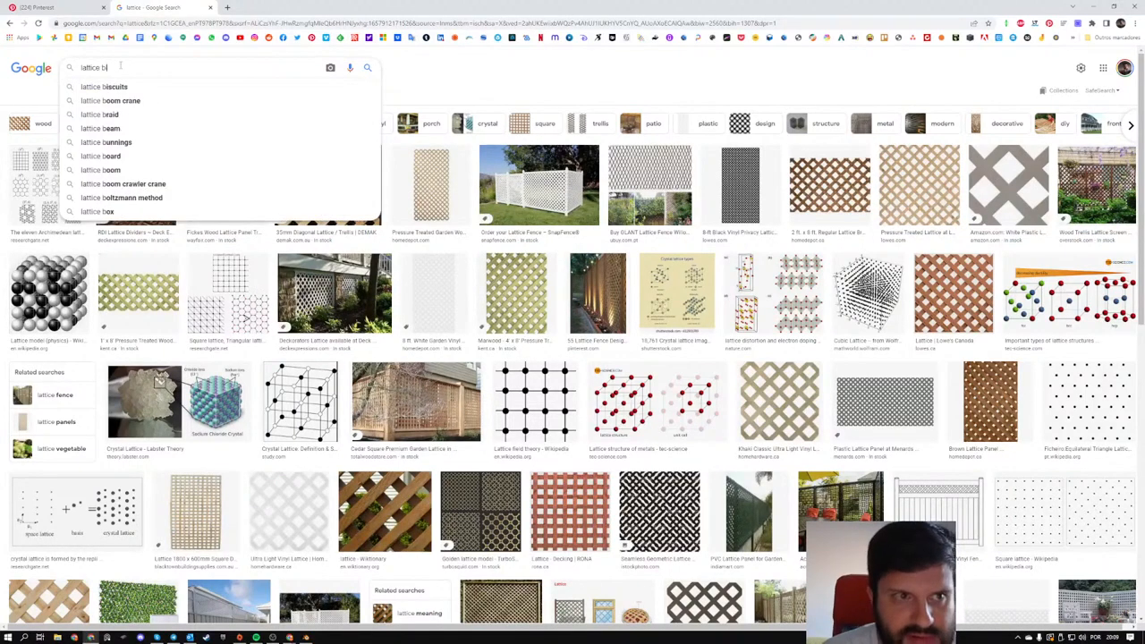
key("Return")
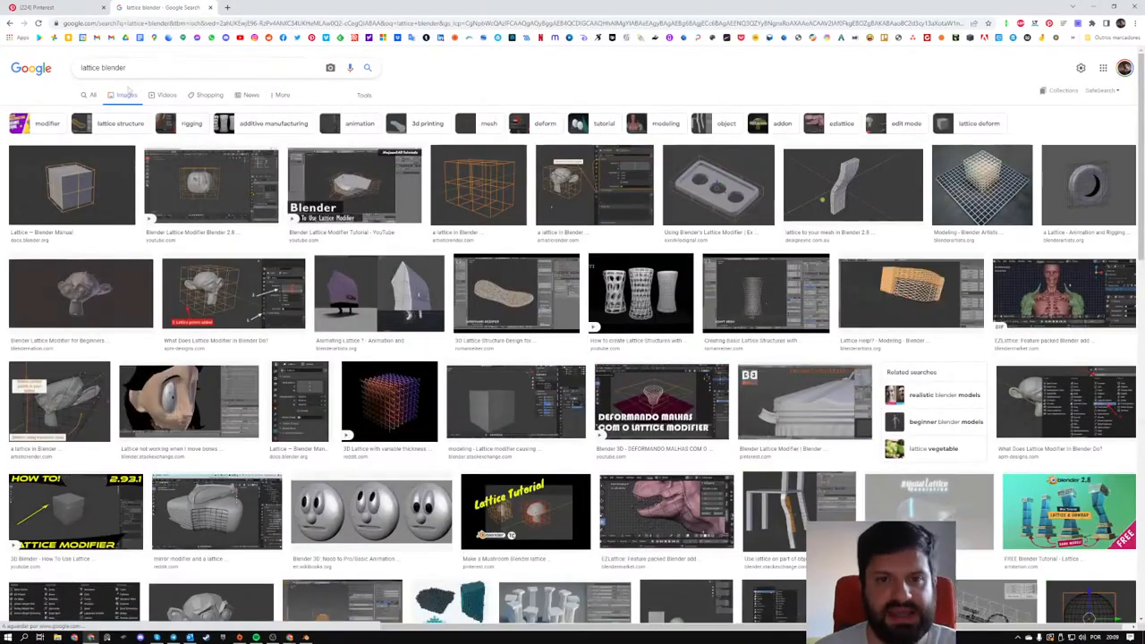
- Preview the "What Does Lattice Modifier In Blender Do?" image result and change the image search to "fast lattice blender"
left_click(207, 299)
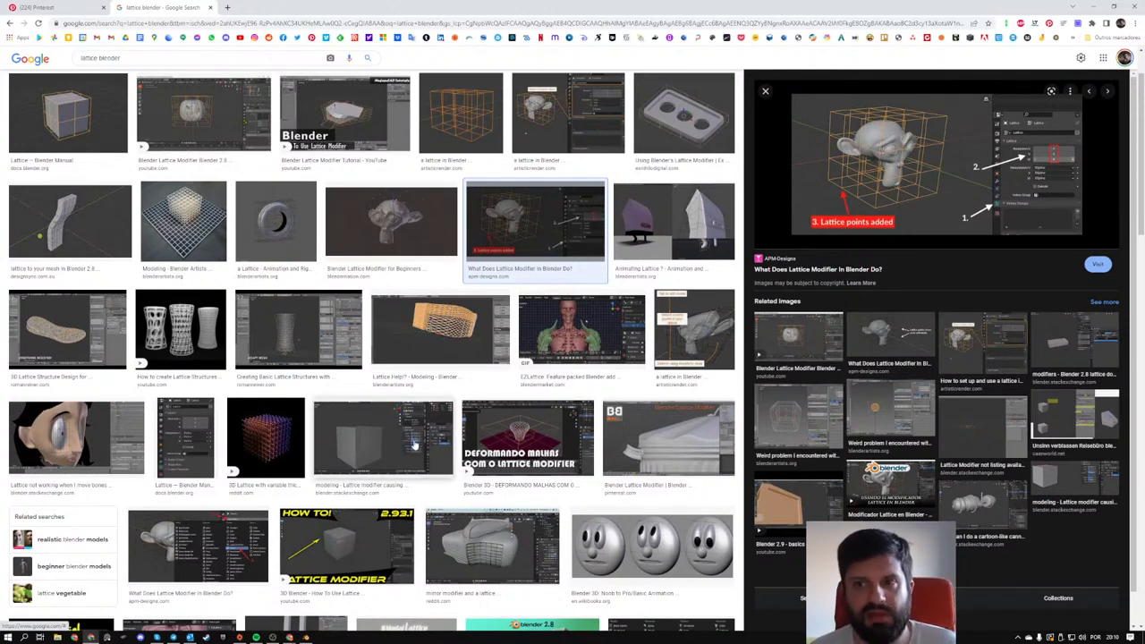
scroll(416, 446, "up", 2)
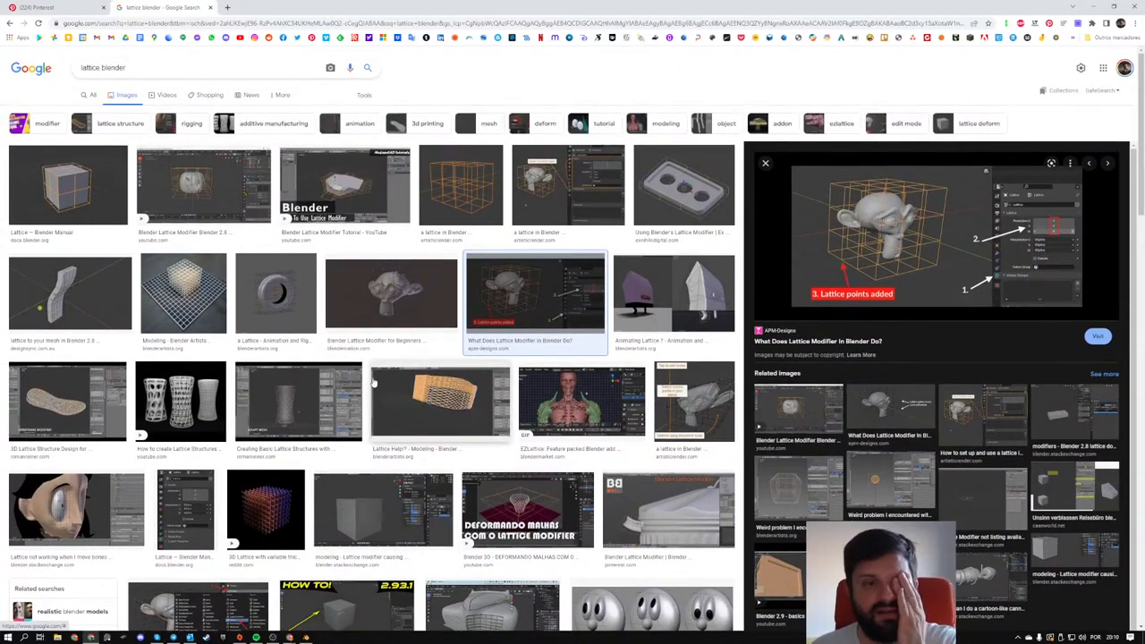
left_click(82, 67)
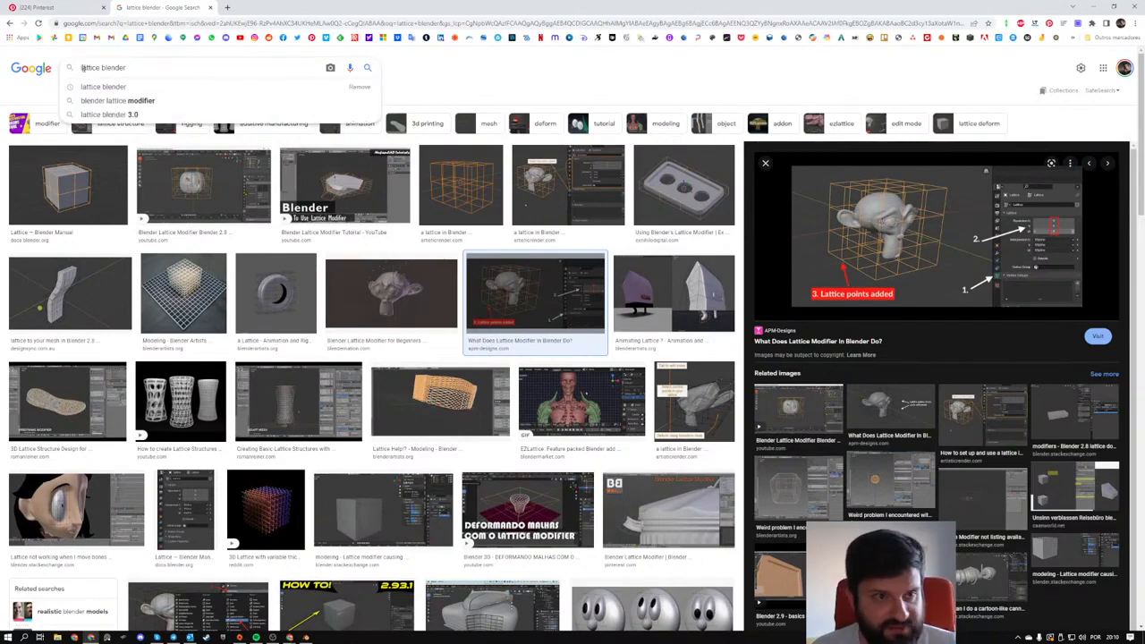
type("fast")
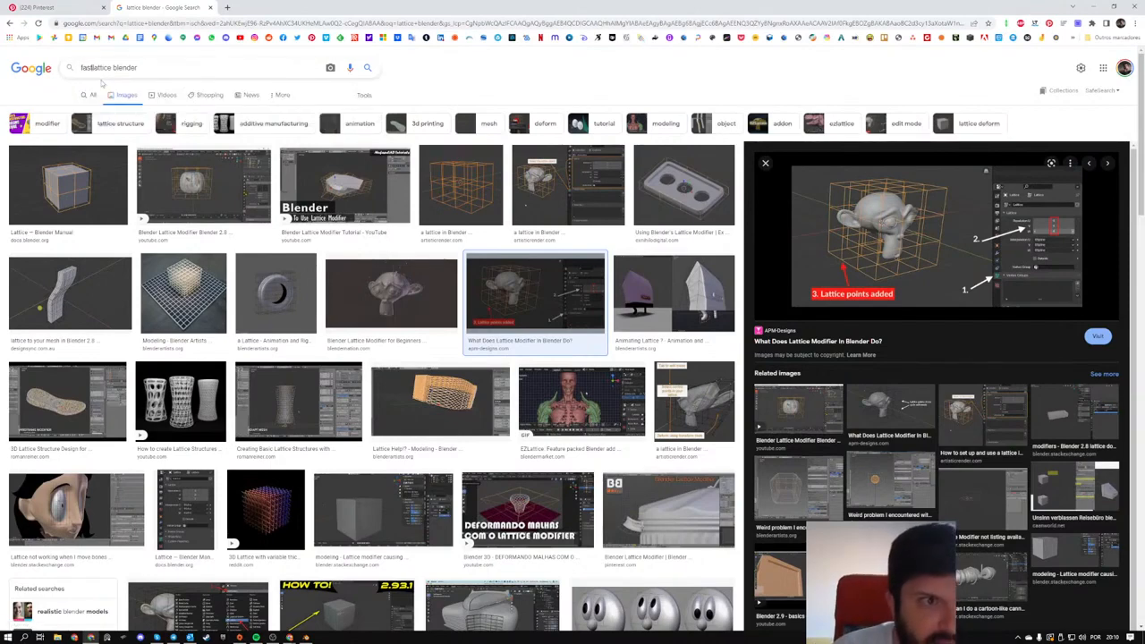
key("Return")
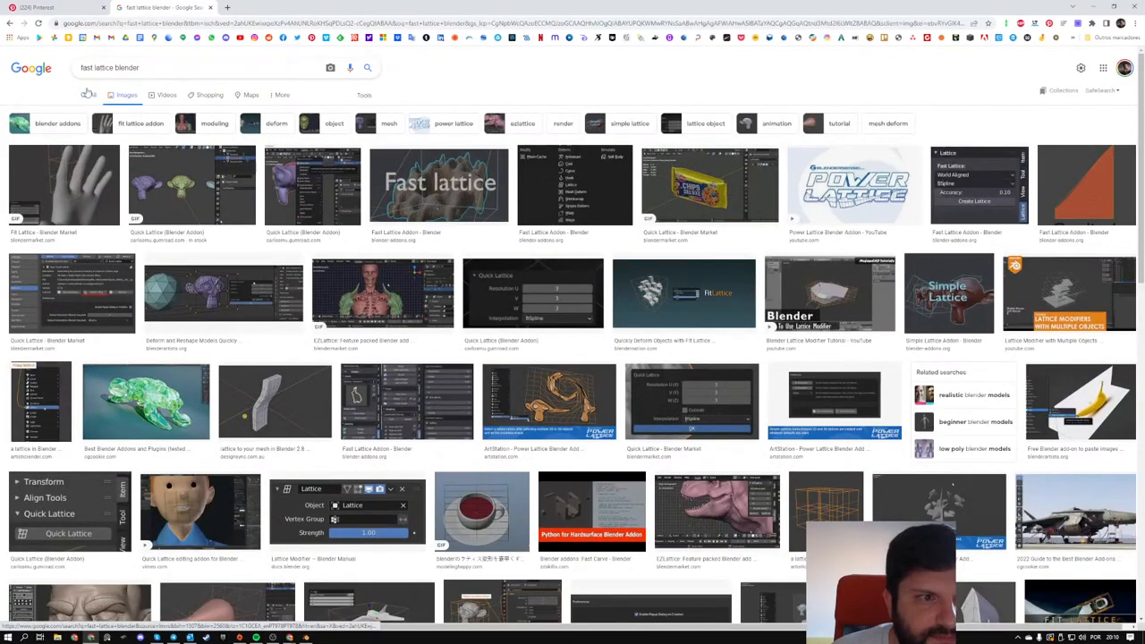
- Preview the Fit Lattice hand image, and open the Fast Lattice Addon page from the general web results to read about its settings
left_click(85, 179)
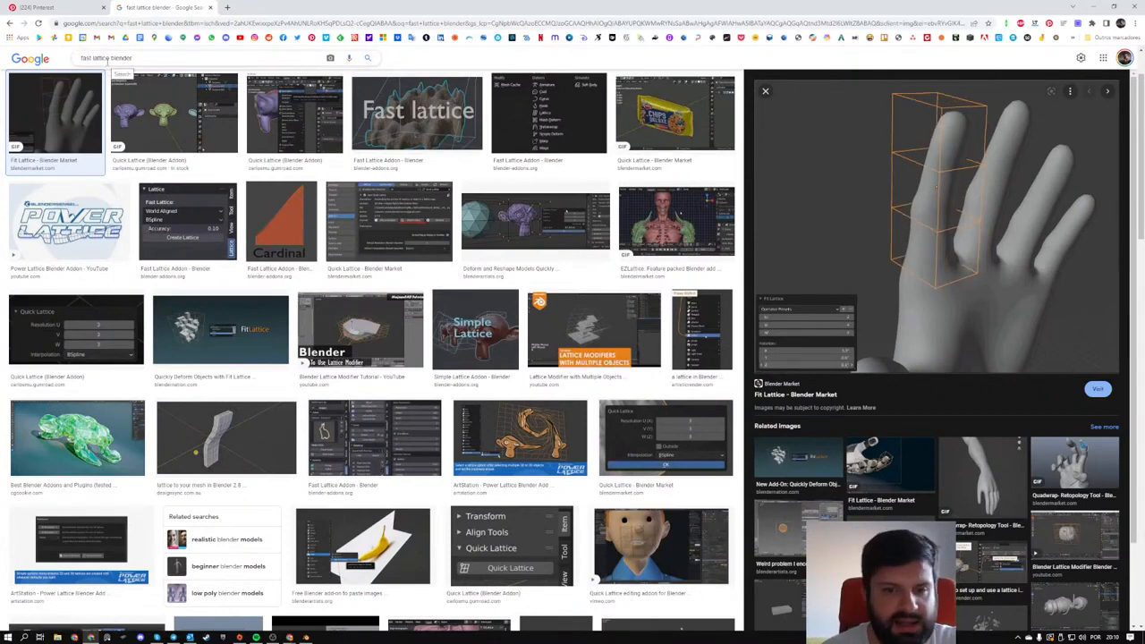
scroll(86, 100, "up", 2)
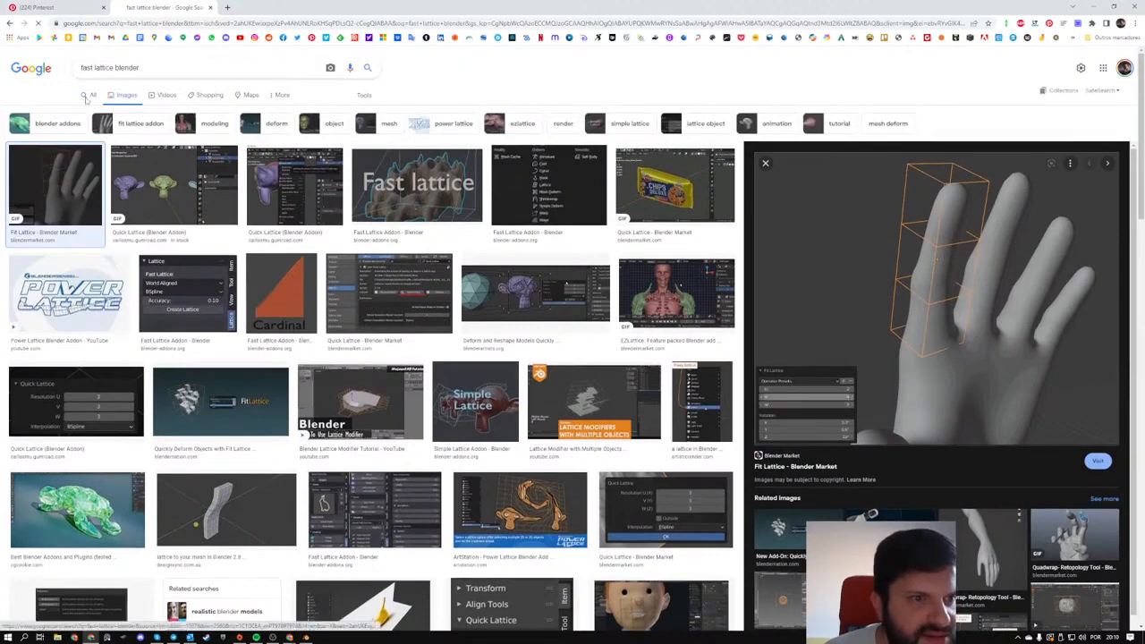
left_click(88, 96)
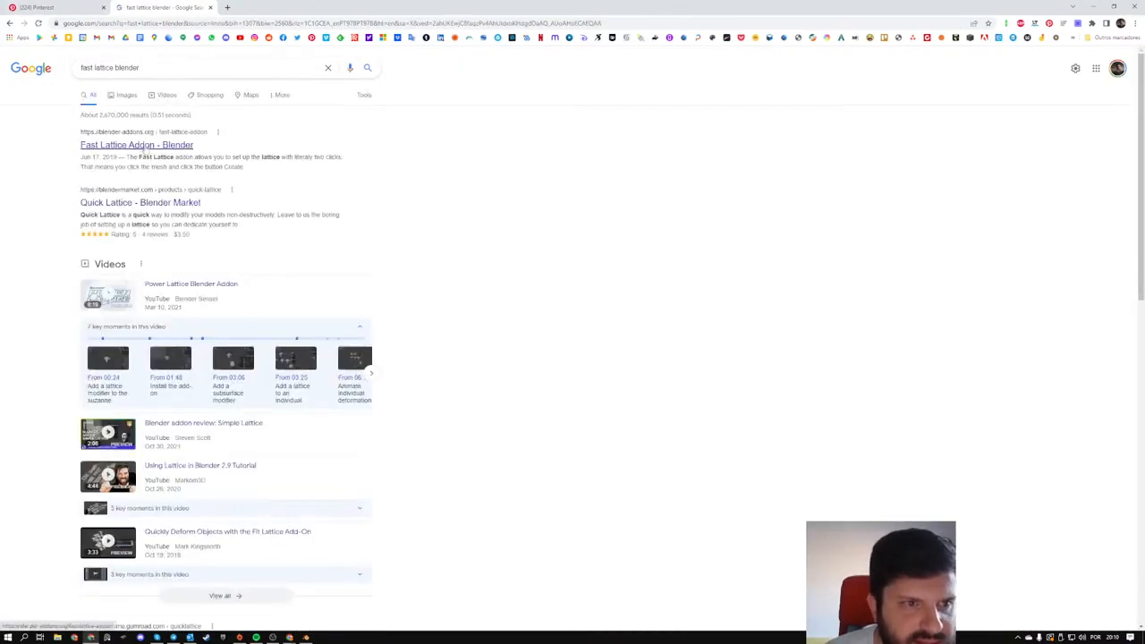
left_click(144, 151)
scroll(385, 309, "down", 6)
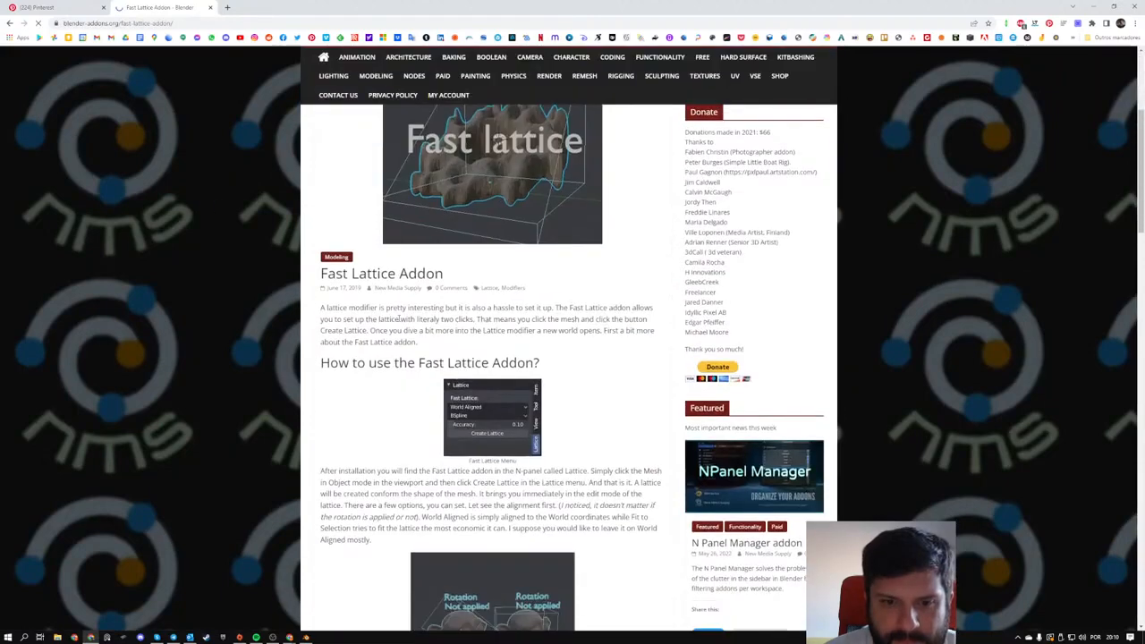
scroll(324, 489, "down", 3)
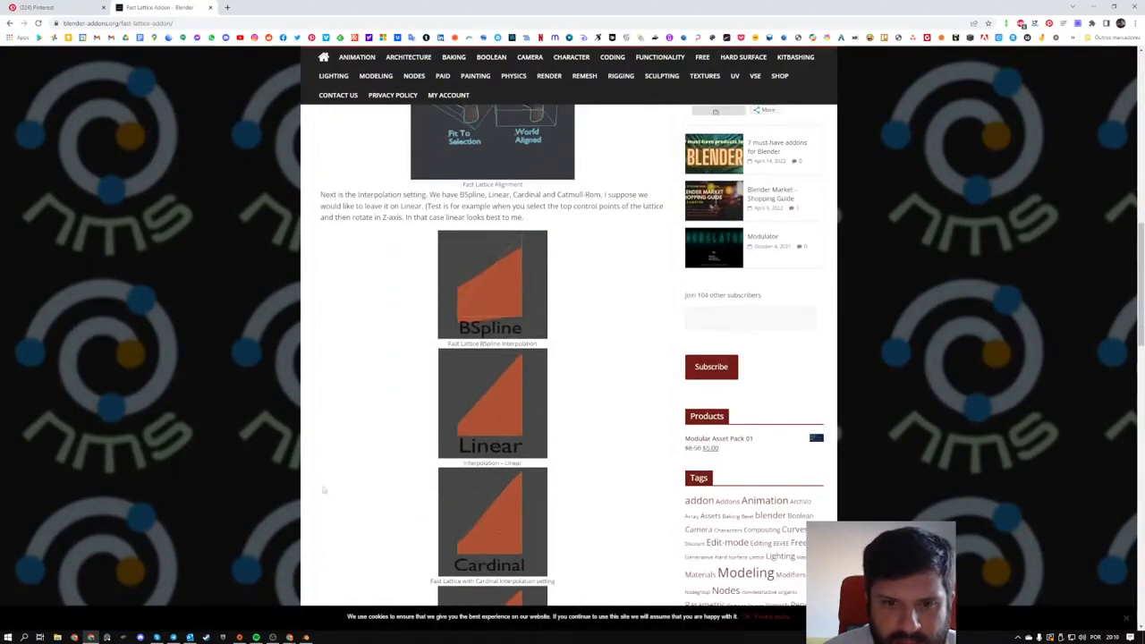
- Switch to Blender and search the add-ons in Preferences for "fast"
left_click(306, 636)
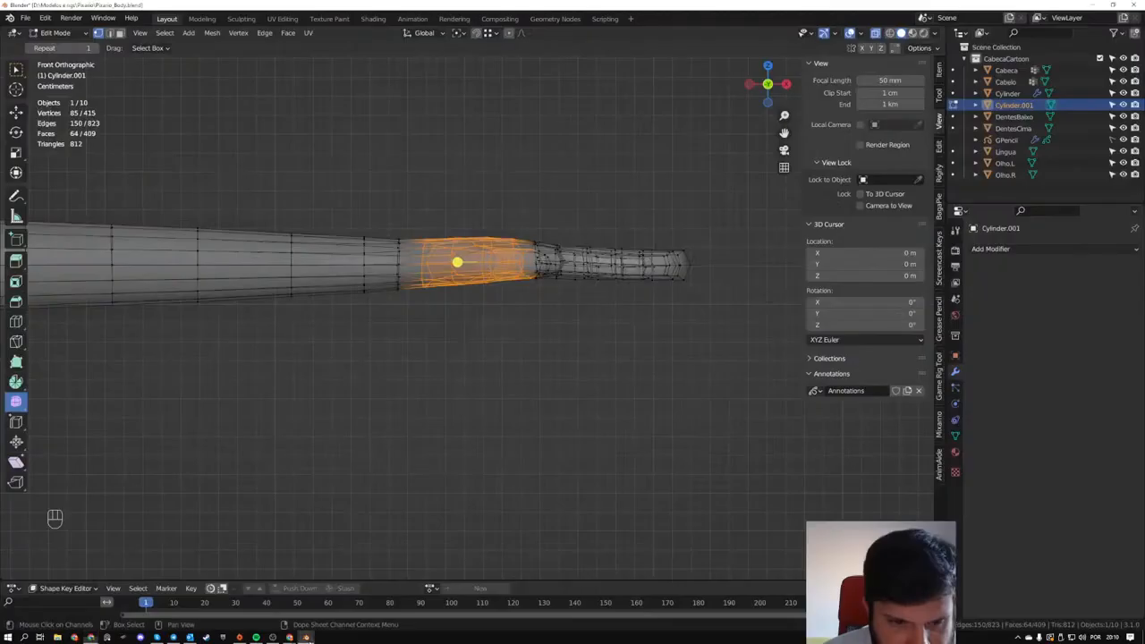
left_click(25, 18)
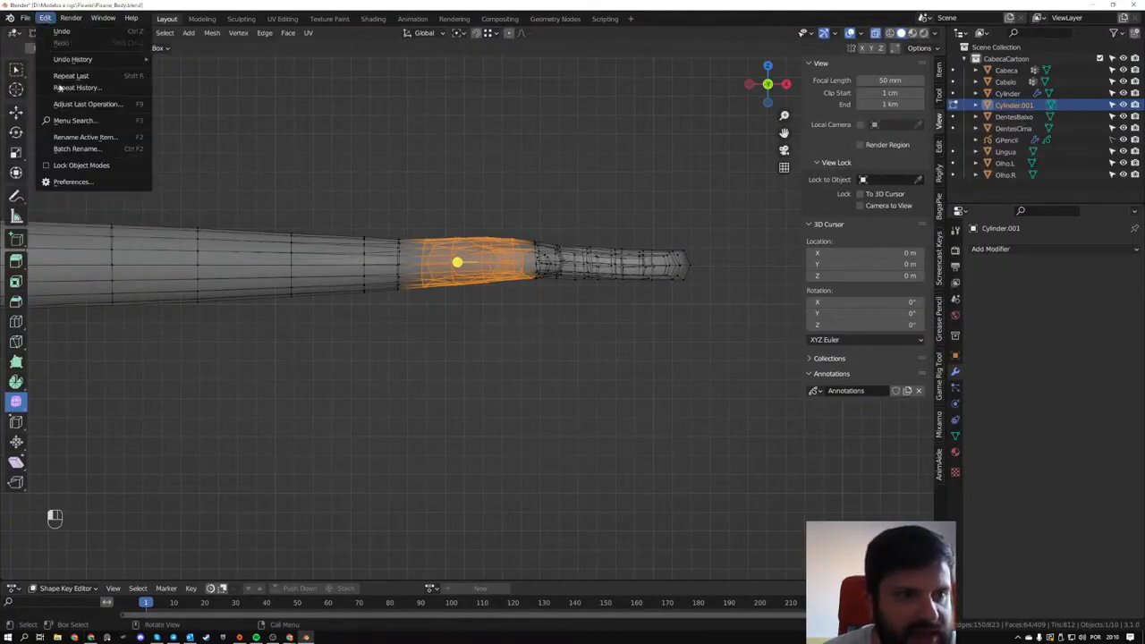
left_click(62, 182)
left_click(308, 53)
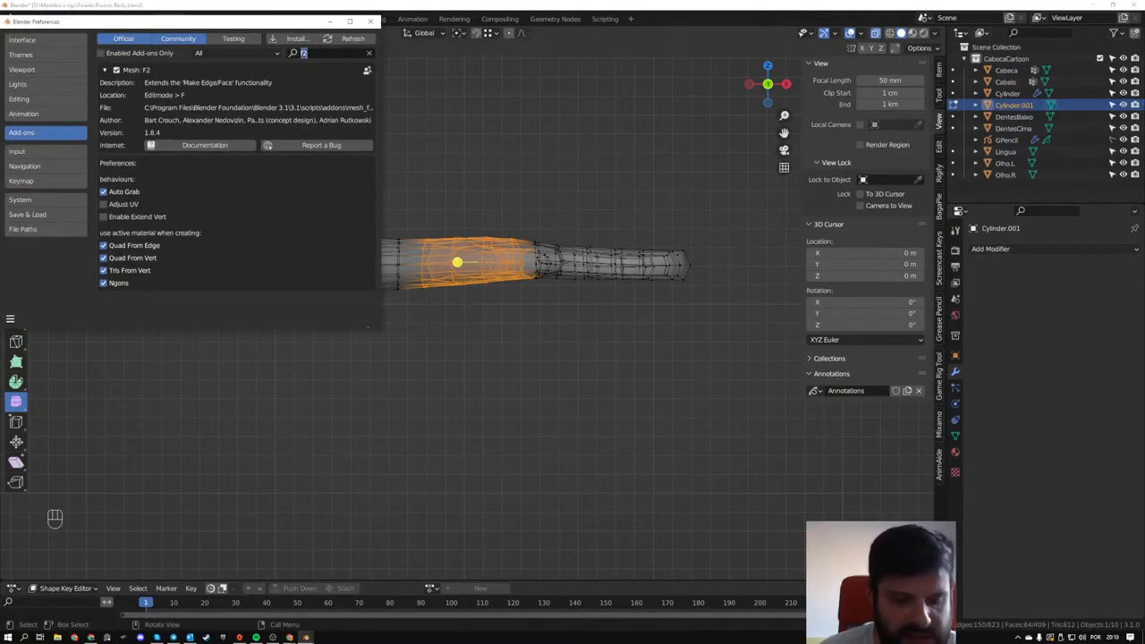
type("fas")
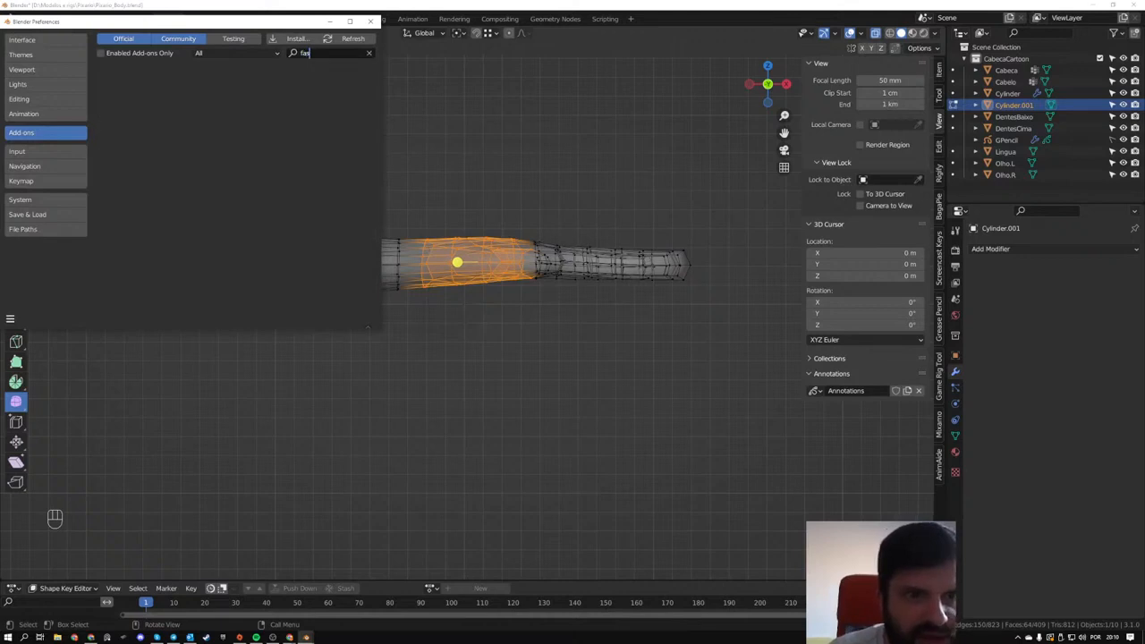
type("t")
- Search the add-ons list for "lattice" and the shorter term "lat", then clear the search text
key("BackSpace")
key("BackSpace")
key("BackSpace")
key("BackSpace")
type("lattice")
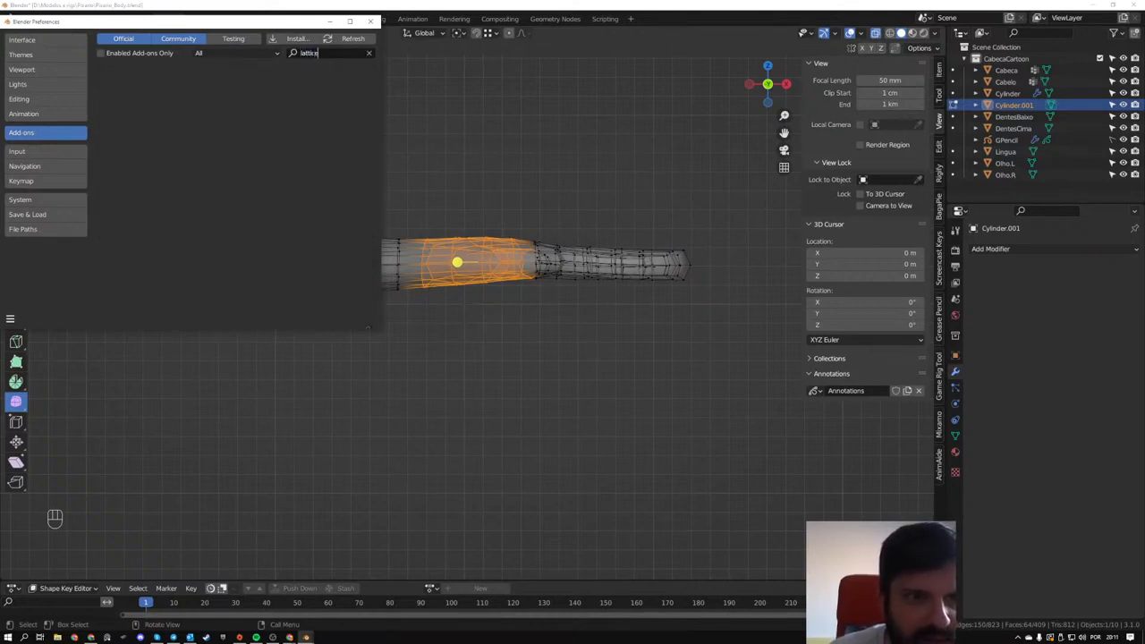
key("BackSpace")
key("BackSpace")
key("BackSpace")
key("BackSpace")
key("BackSpace")
key("BackSpace")
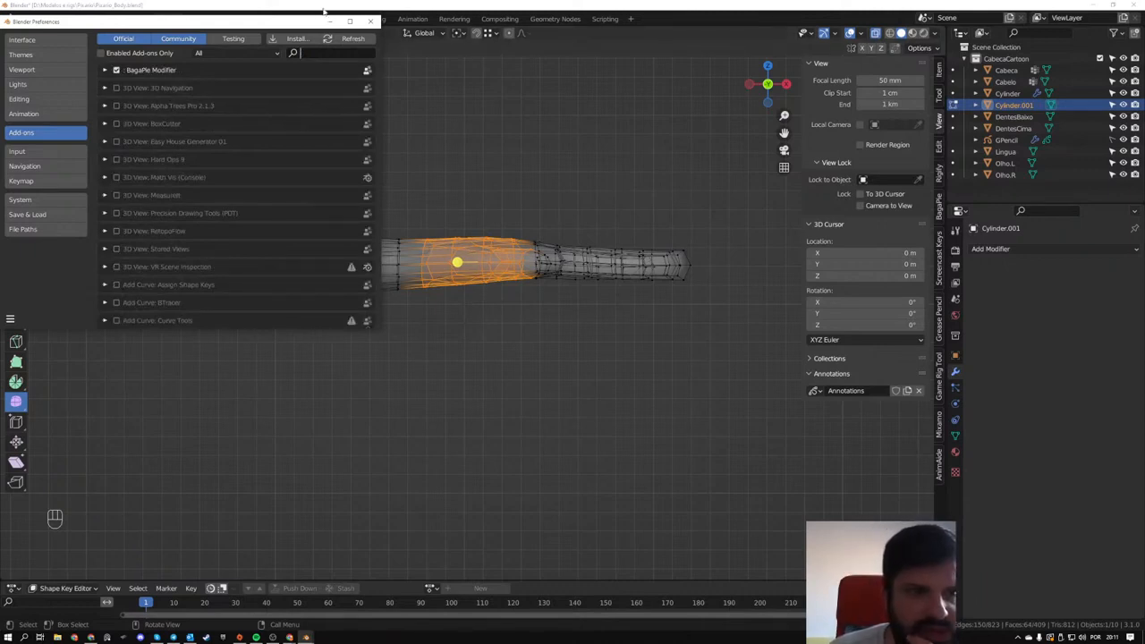
type("lat")
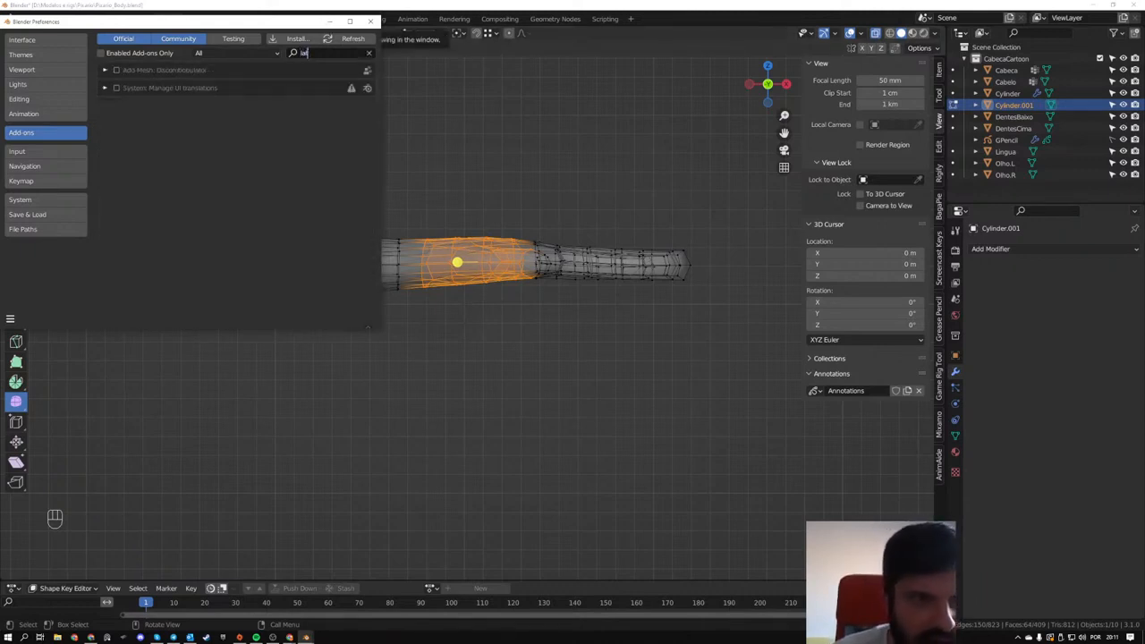
key("BackSpace")
key("BackSpace")
key("BackSpace")
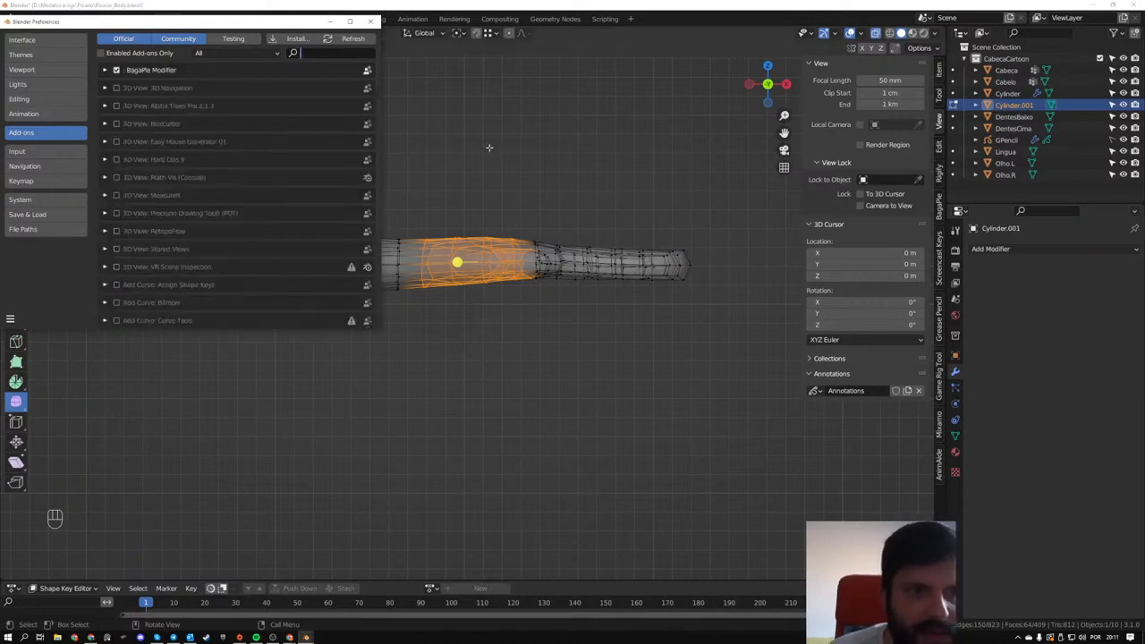
- Deselect all of the arm and hand geometry and close the Preferences window
left_click(484, 163)
key("shift+a")
key("Escape")
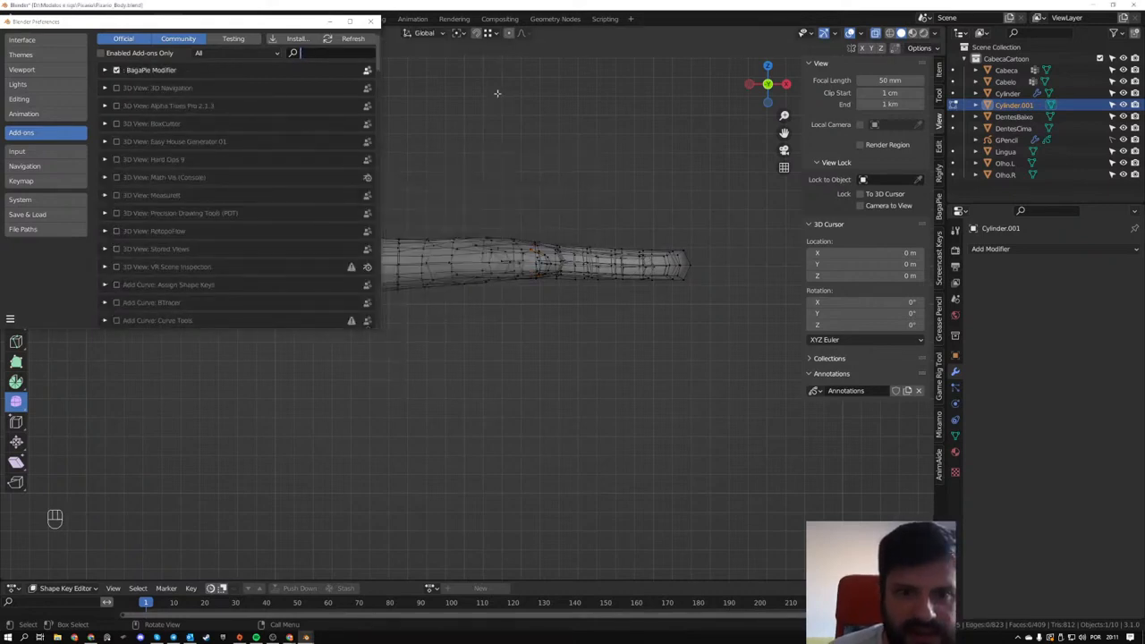
key("b")
left_click_drag(449, 214, 585, 299)
right_click(572, 217)
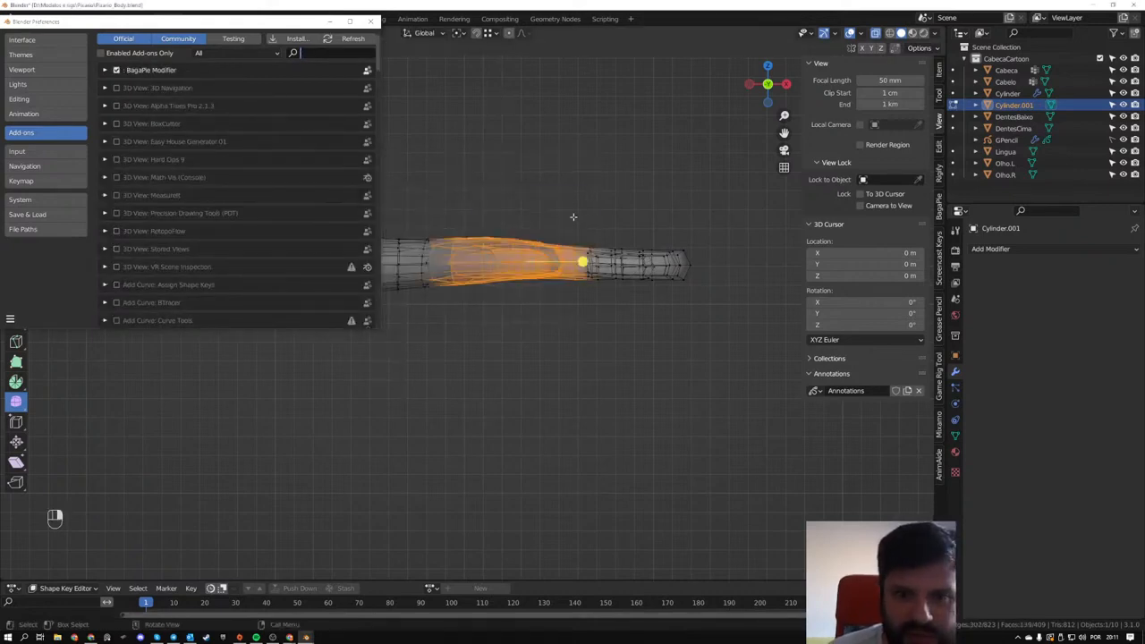
left_click(458, 152)
left_click(370, 21)
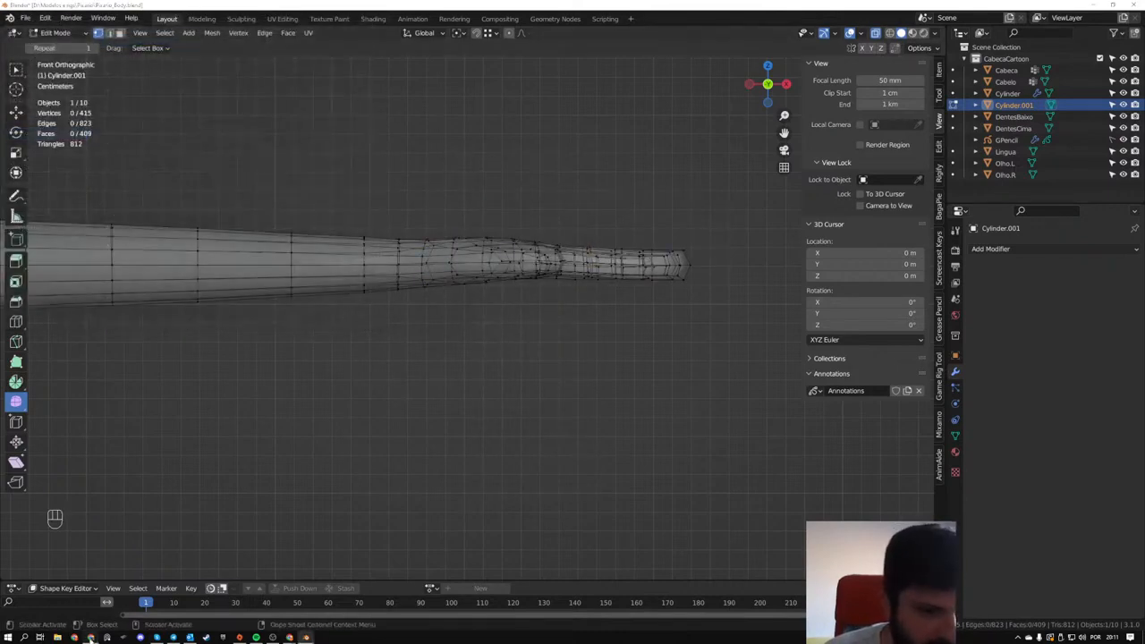
- Switch to Chrome and reread the introduction and usage section of the Fast Lattice Addon page
left_click(91, 637)
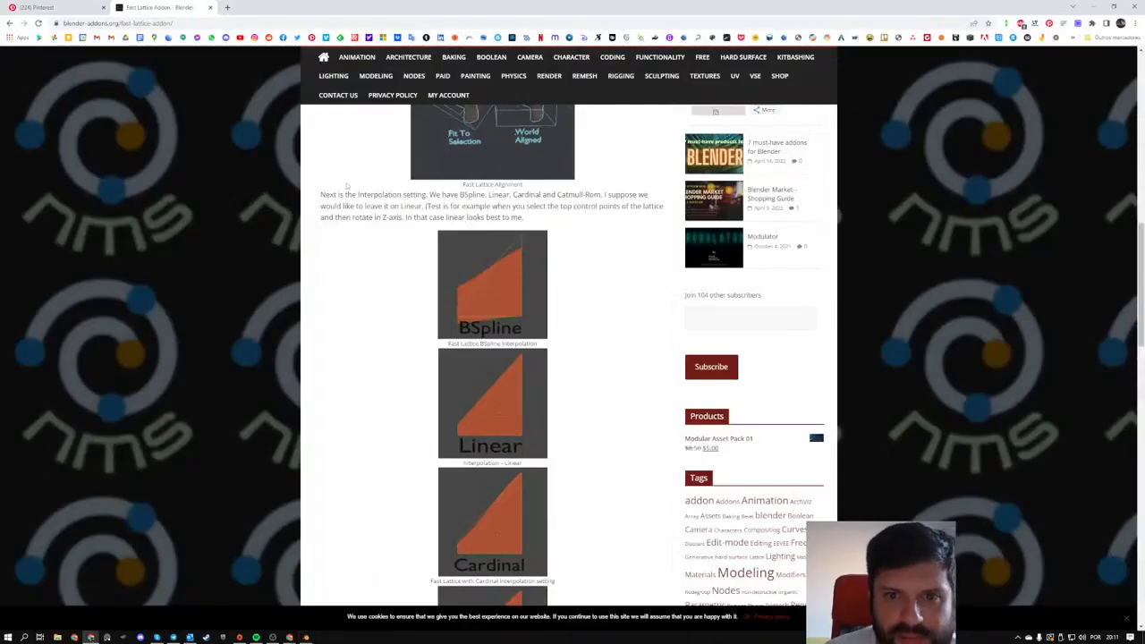
scroll(356, 241, "up", 4)
scroll(356, 244, "up", 2)
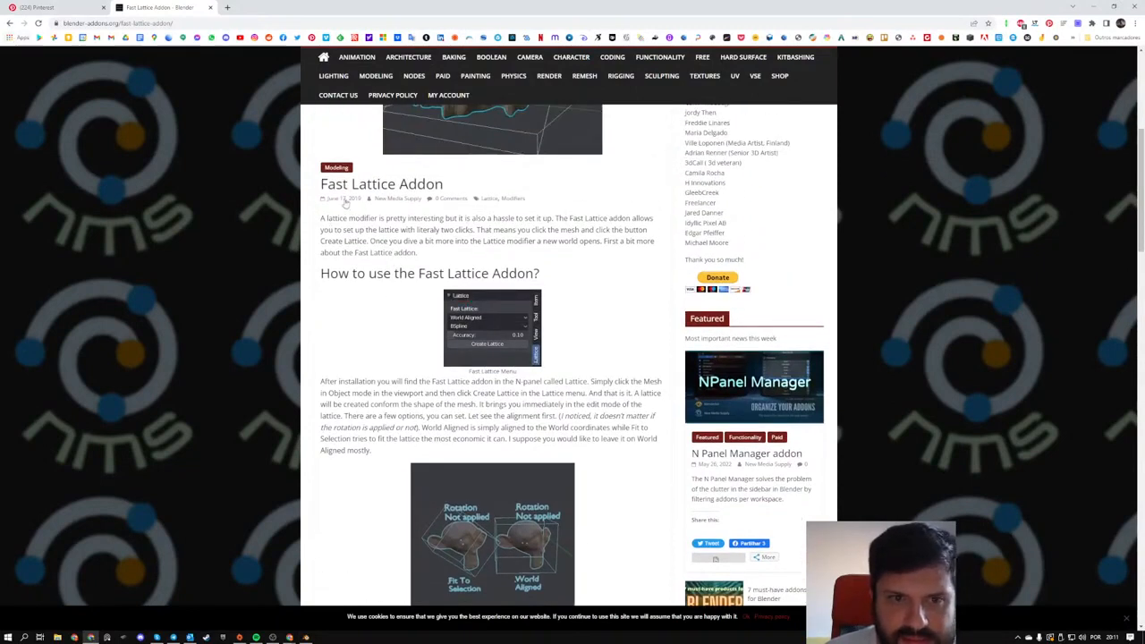
- Return to the search results and open the Quick Lattice page on Blender Market to review its usage and installation
left_click(9, 22)
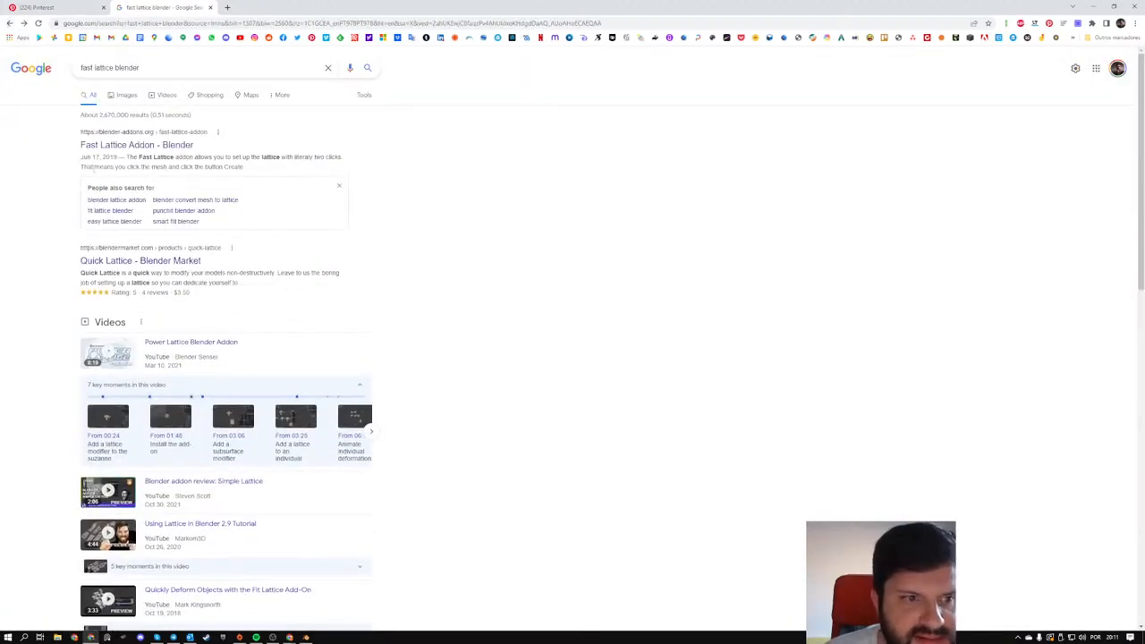
left_click(158, 261)
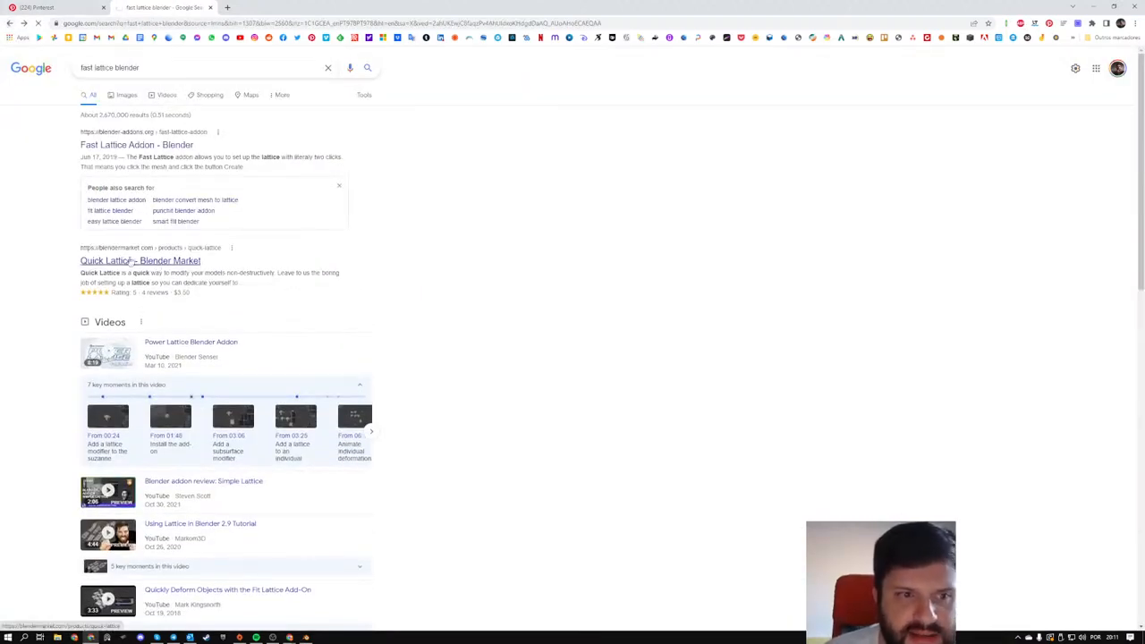
scroll(302, 266, "down", 2)
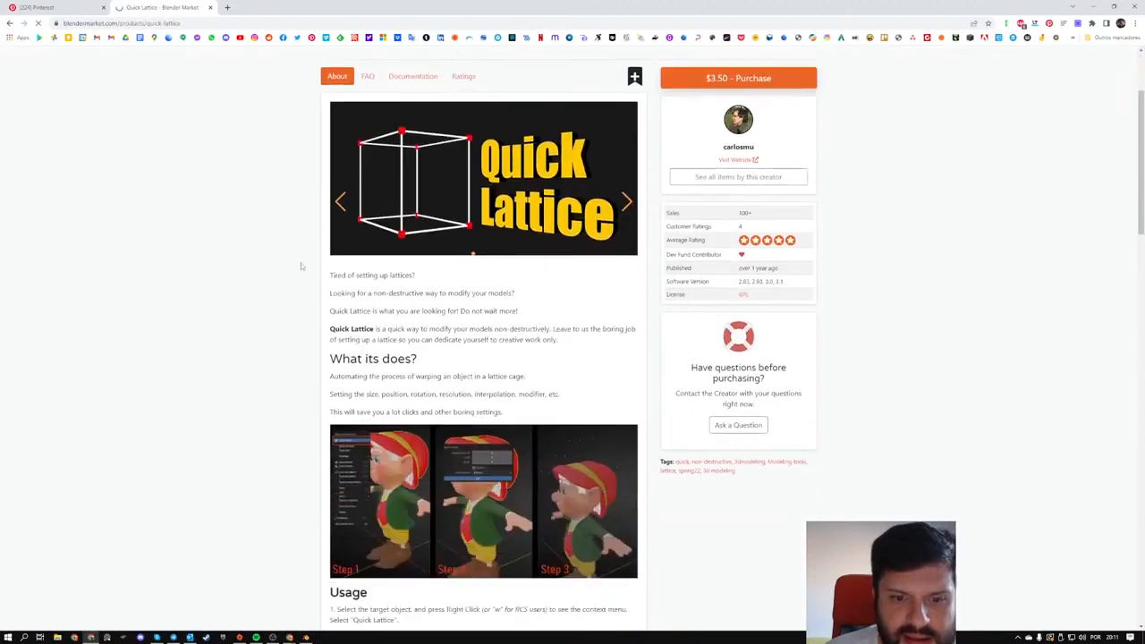
scroll(298, 263, "down", 1)
scroll(295, 263, "down", 2)
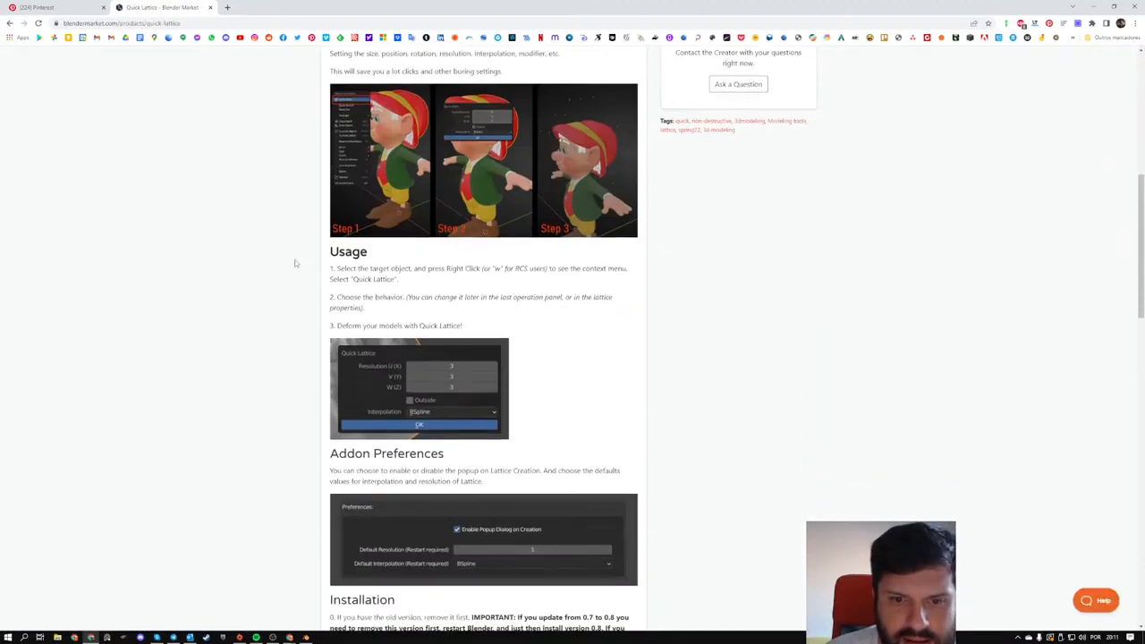
scroll(295, 262, "down", 1)
- Switch to Blender, search the add-ons in Preferences for "quick", then clear the search and briefly toggle the enabled-only filter
key("alt+Tab")
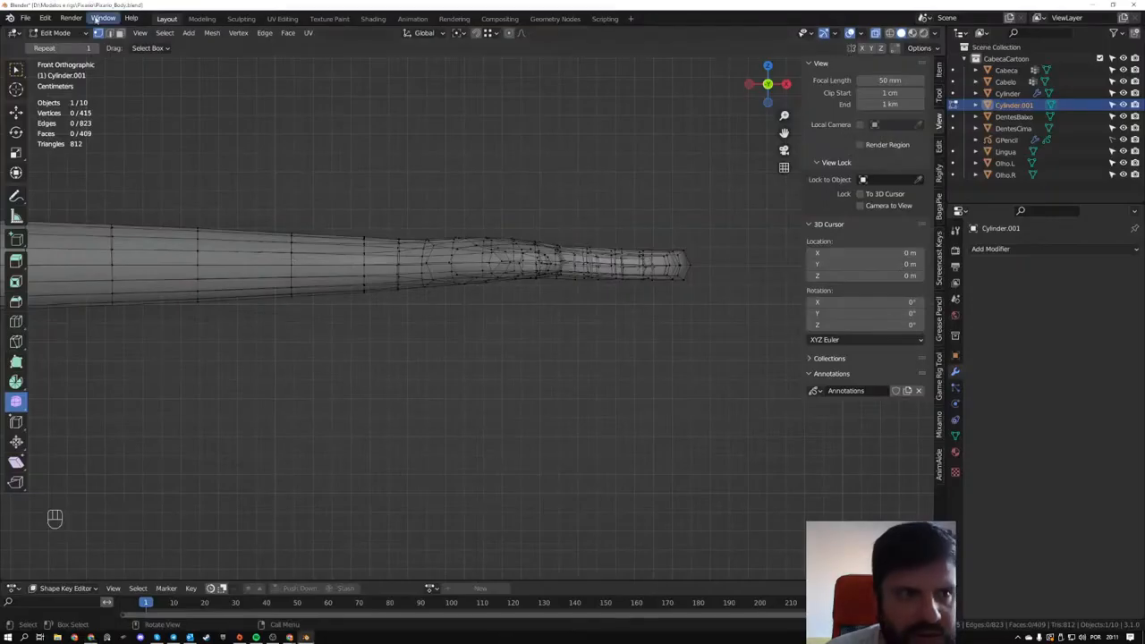
left_click(45, 18)
left_click(79, 183)
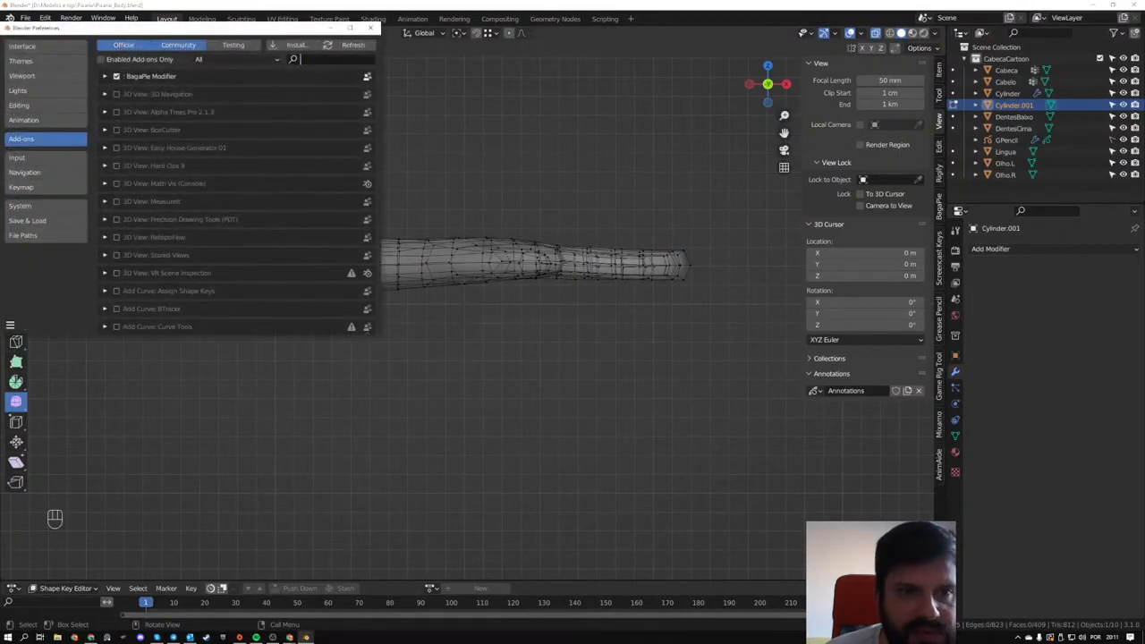
type("quick")
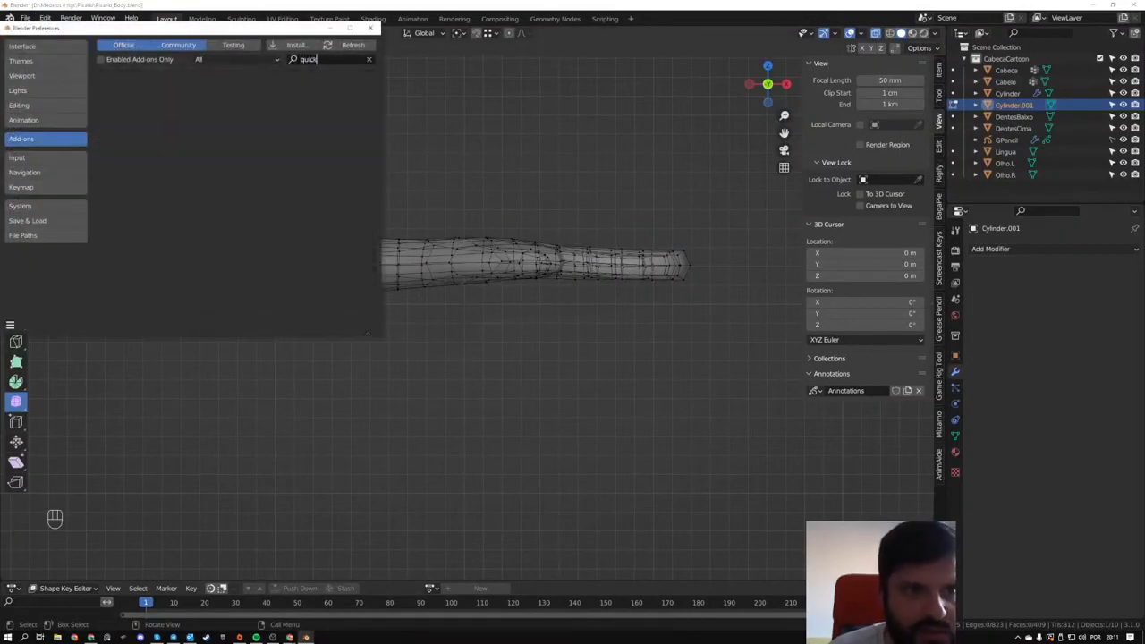
key("BackSpace")
key("BackSpace")
key("BackSpace")
key("BackSpace")
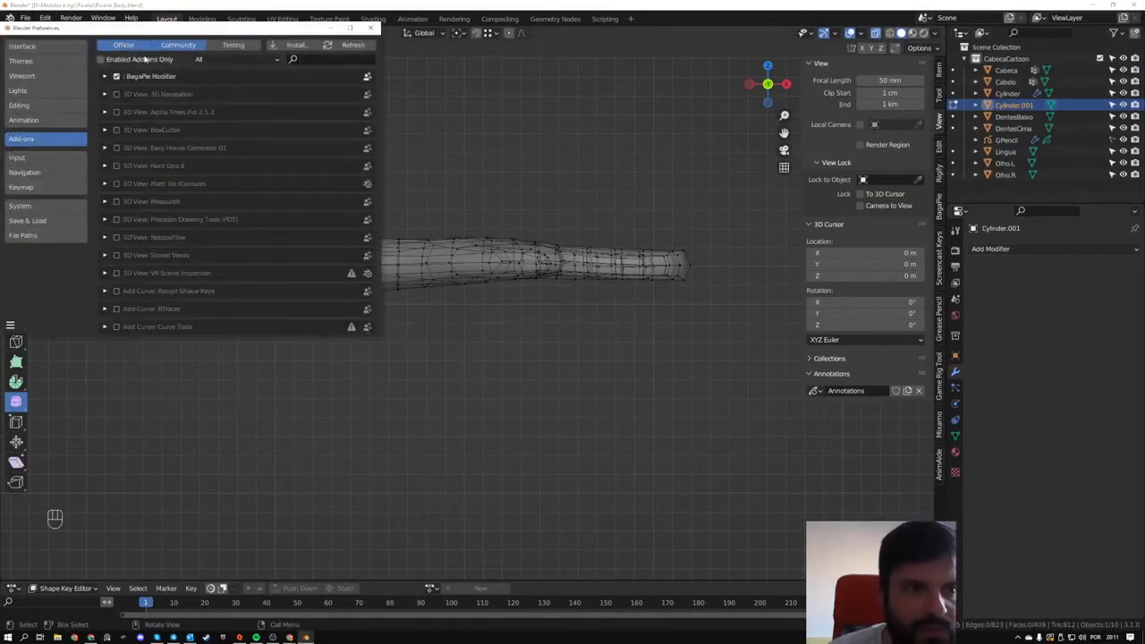
left_click(142, 59)
left_click(139, 59)
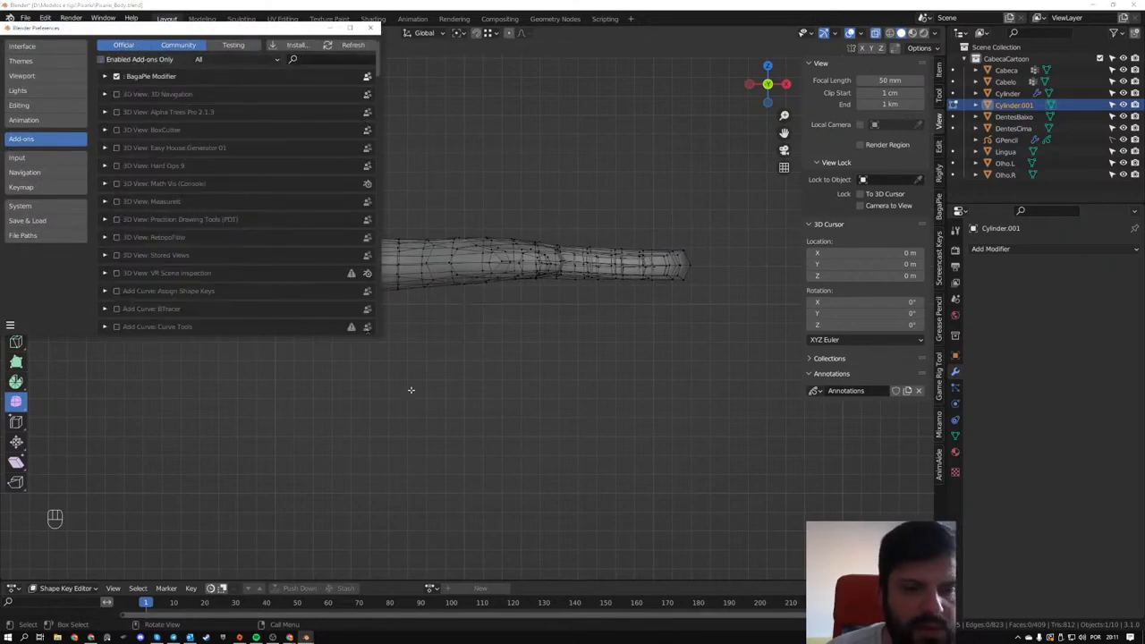
- Switch to Chrome, leave the Quick Lattice page, and open the SimpleLattice GitHub repository from the search results
left_click(91, 637)
scroll(342, 328, "down", 3)
scroll(343, 328, "up", 10)
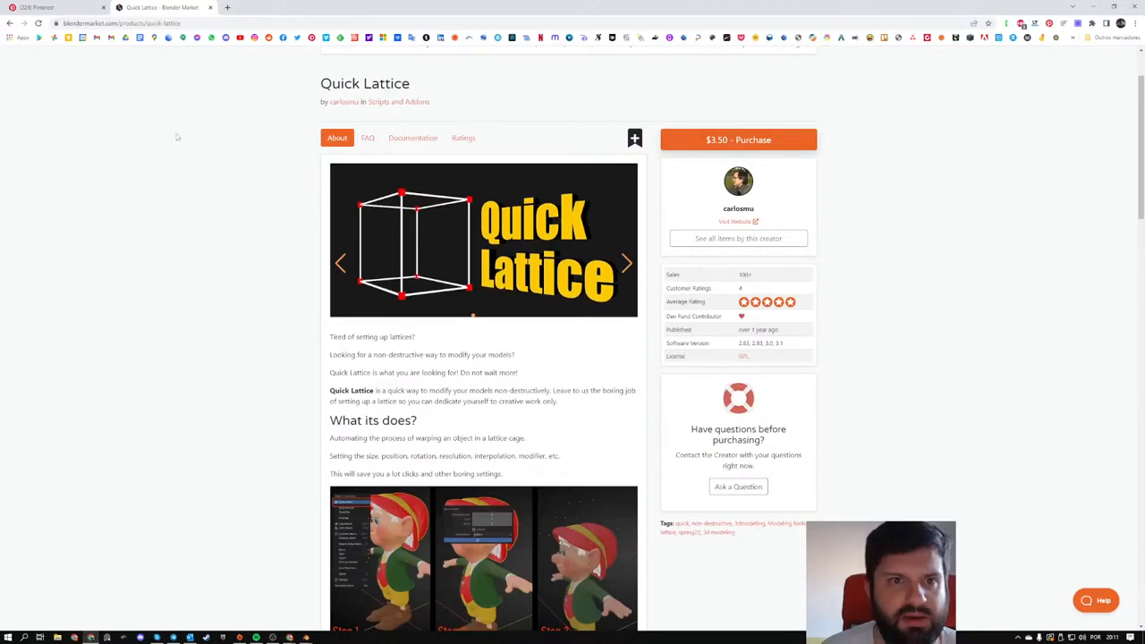
left_click(10, 23)
scroll(231, 355, "down", 5)
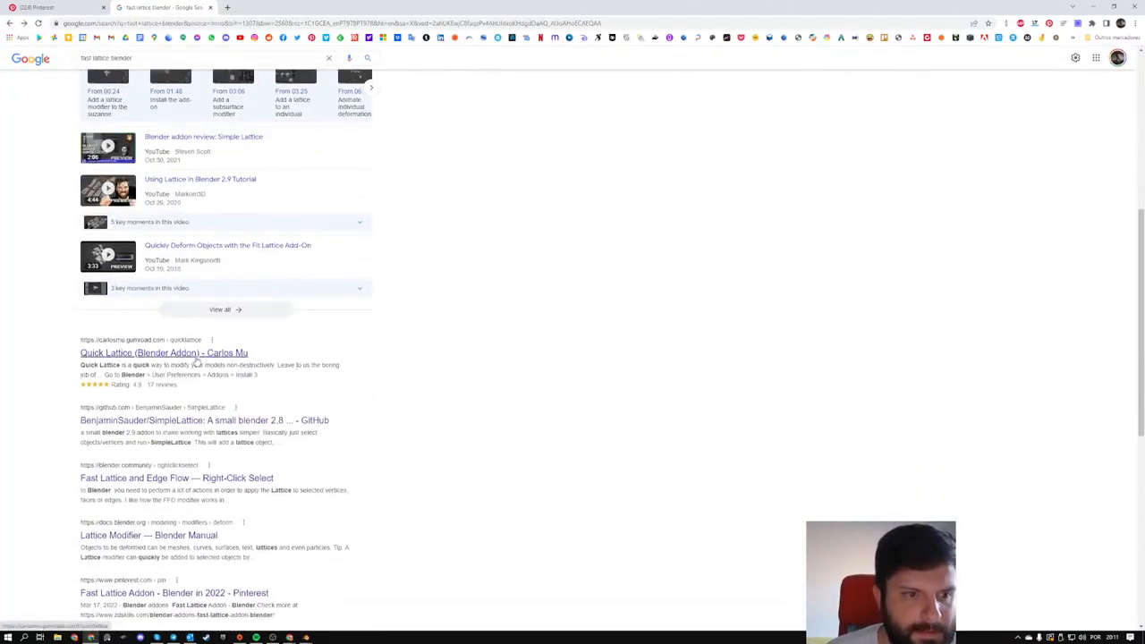
left_click(238, 422)
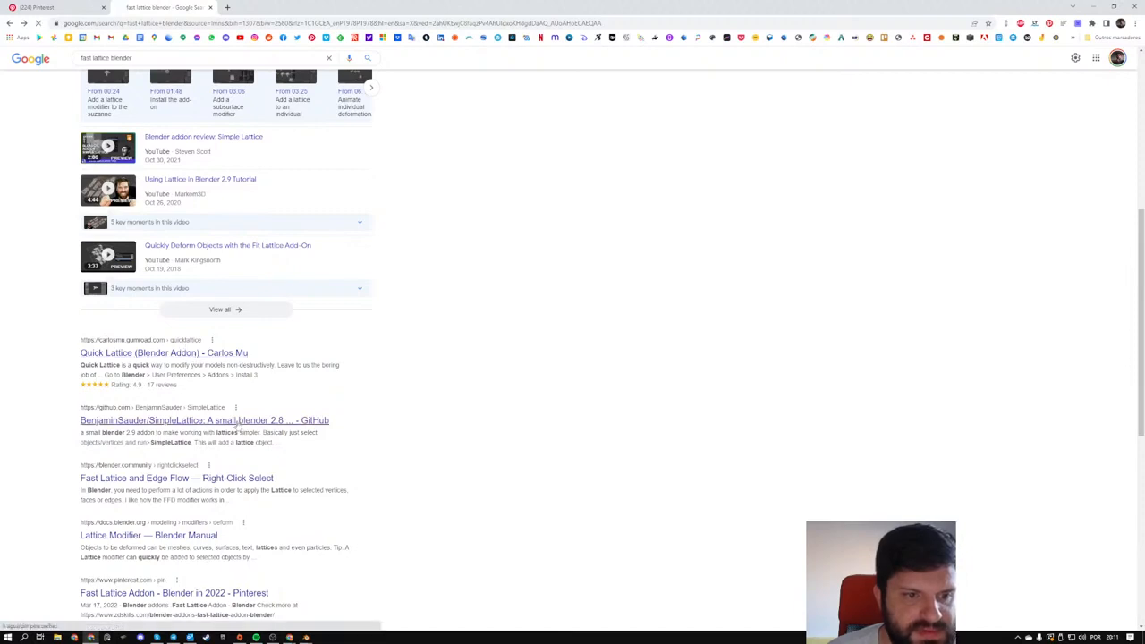
- Read the SimpleLattice introduction, switch to Blender, search the add-ons in Preferences for "simple", and clear the search
scroll(242, 417, "down", 3)
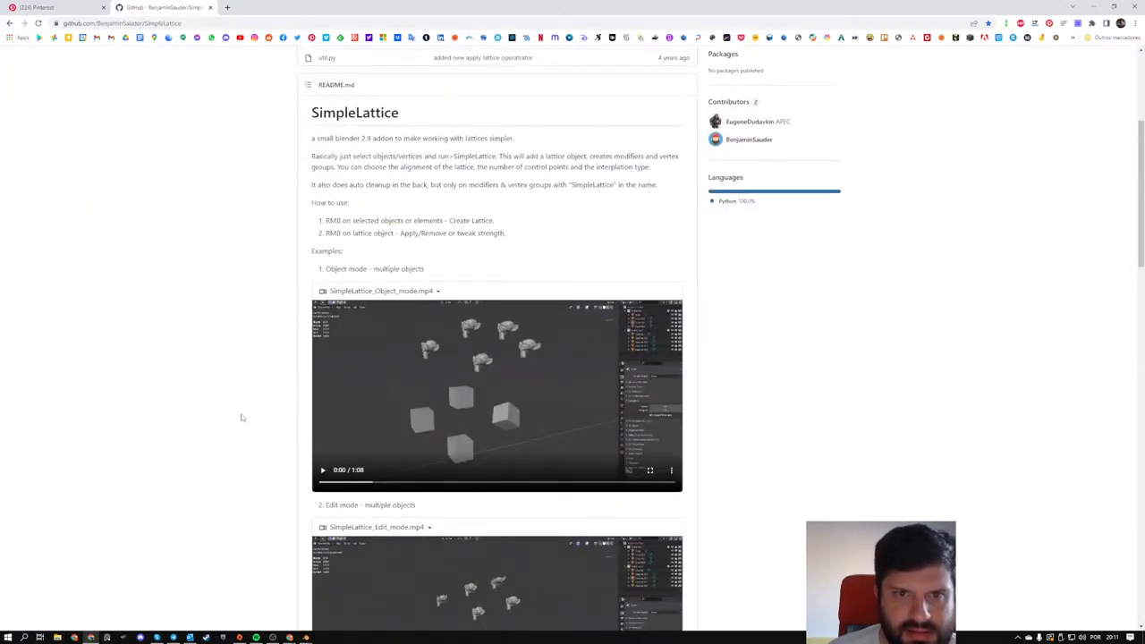
key("alt+Tab")
left_click(338, 62)
type("s")
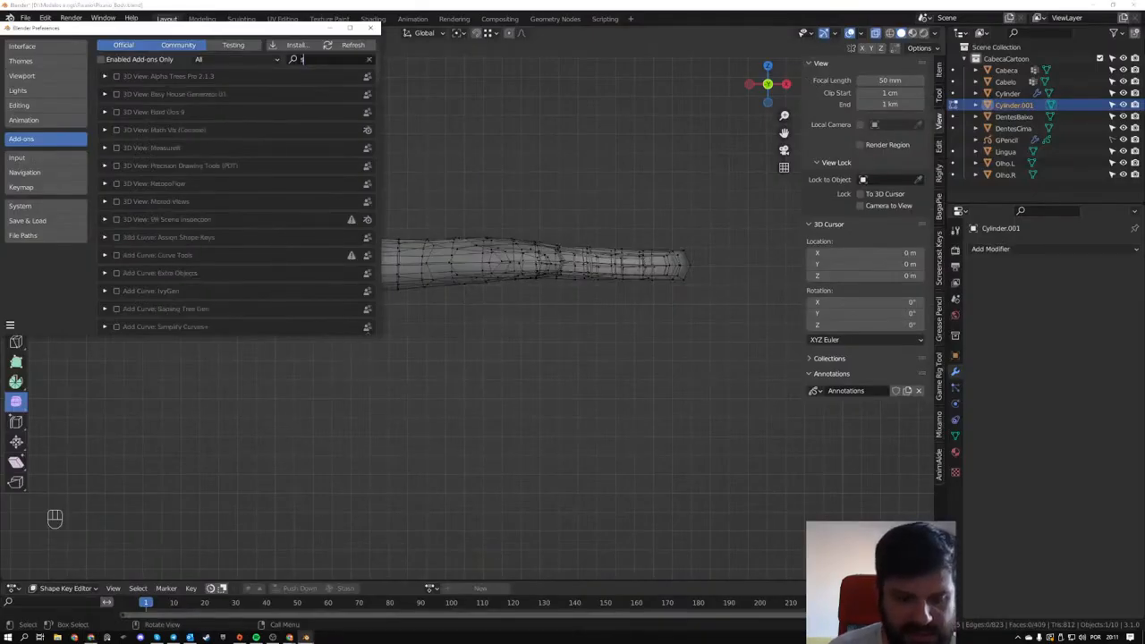
type("imple")
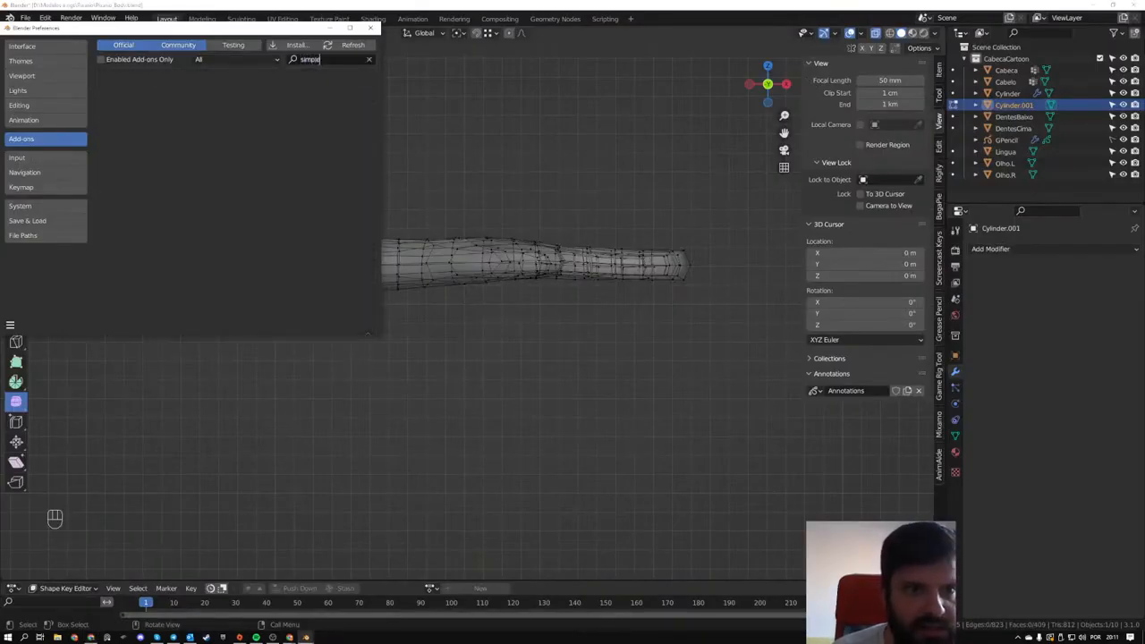
key("ctrl+BackSpace")
- Switch to Chrome and look through the example videos and update notes in the SimpleLattice README
key("alt+Tab")
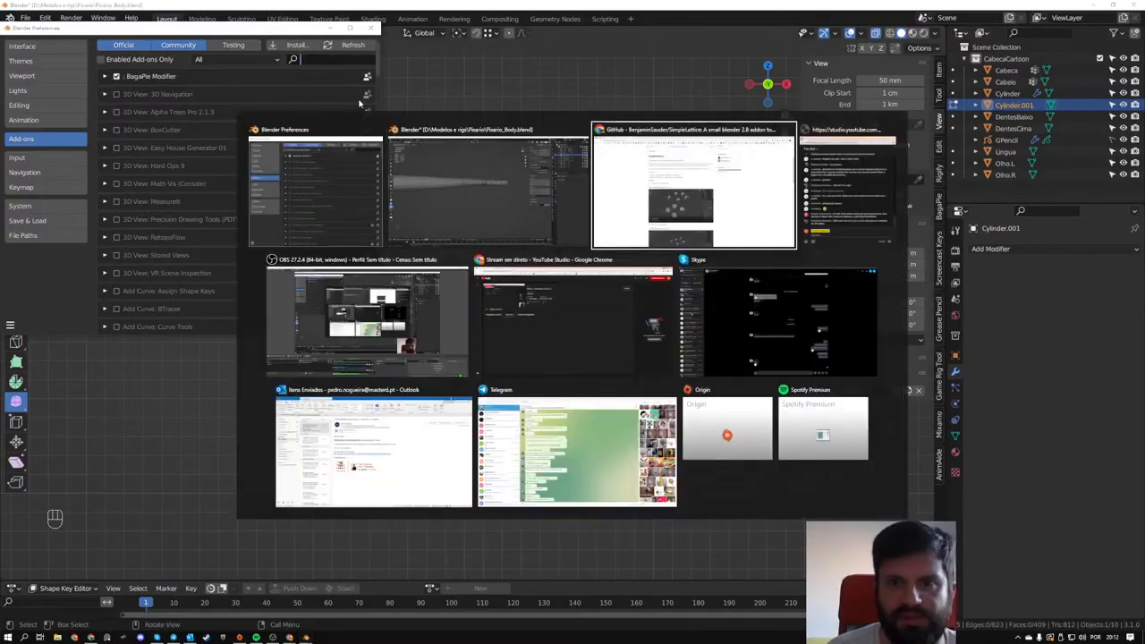
scroll(403, 363, "down", 3)
scroll(403, 363, "down", 6)
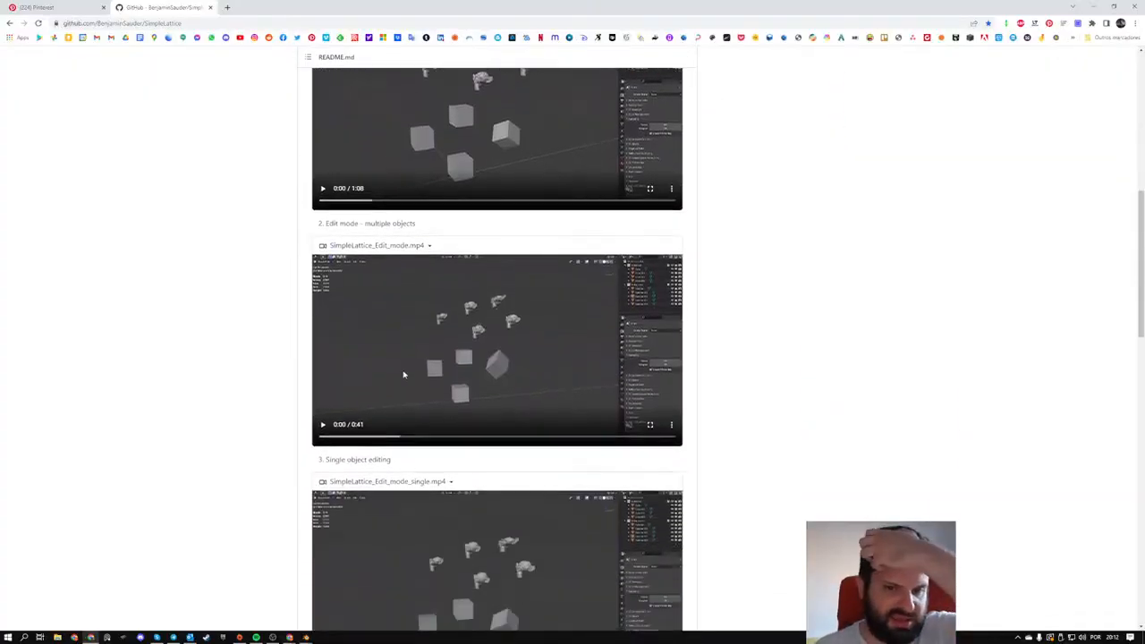
scroll(641, 410, "down", 2)
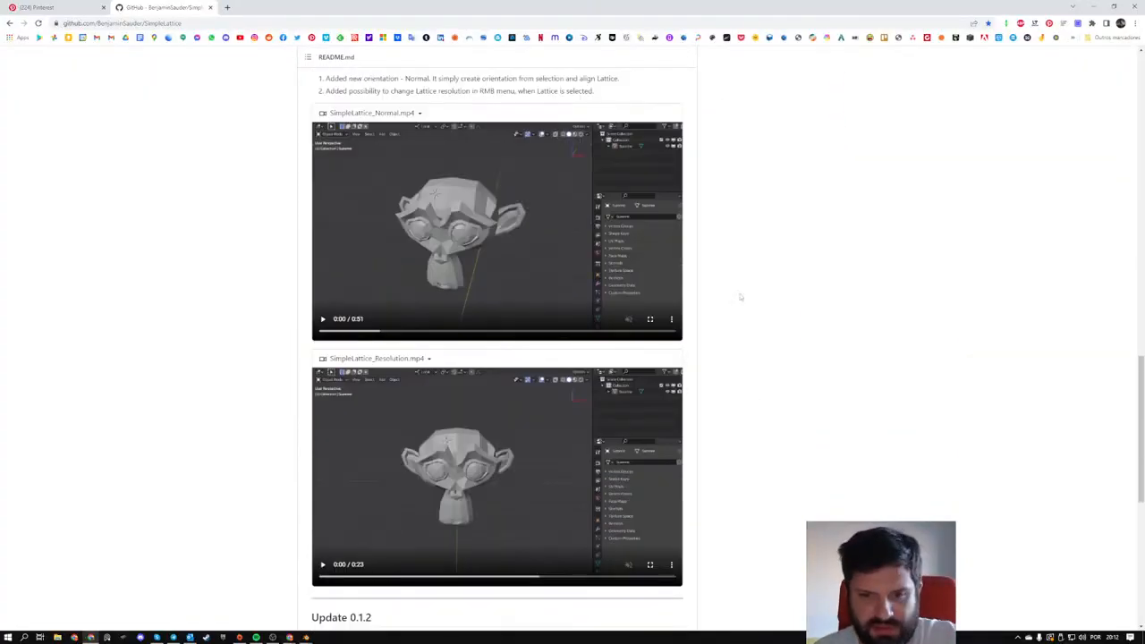
scroll(742, 296, "up", 15)
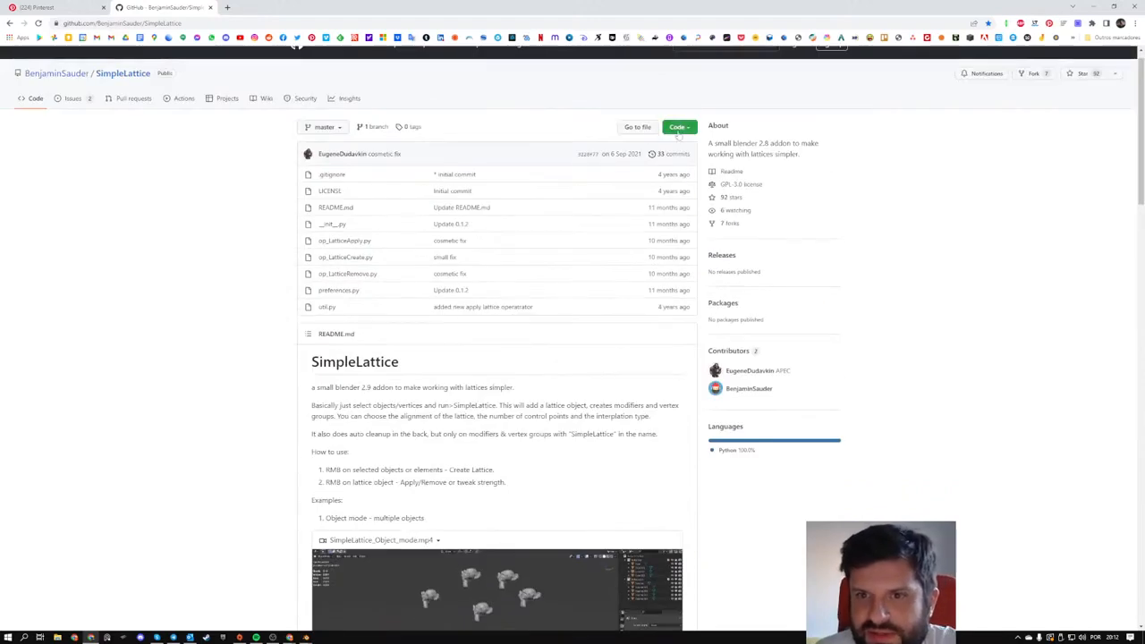
- Download the SimpleLattice repository as a ZIP file
left_click(650, 131)
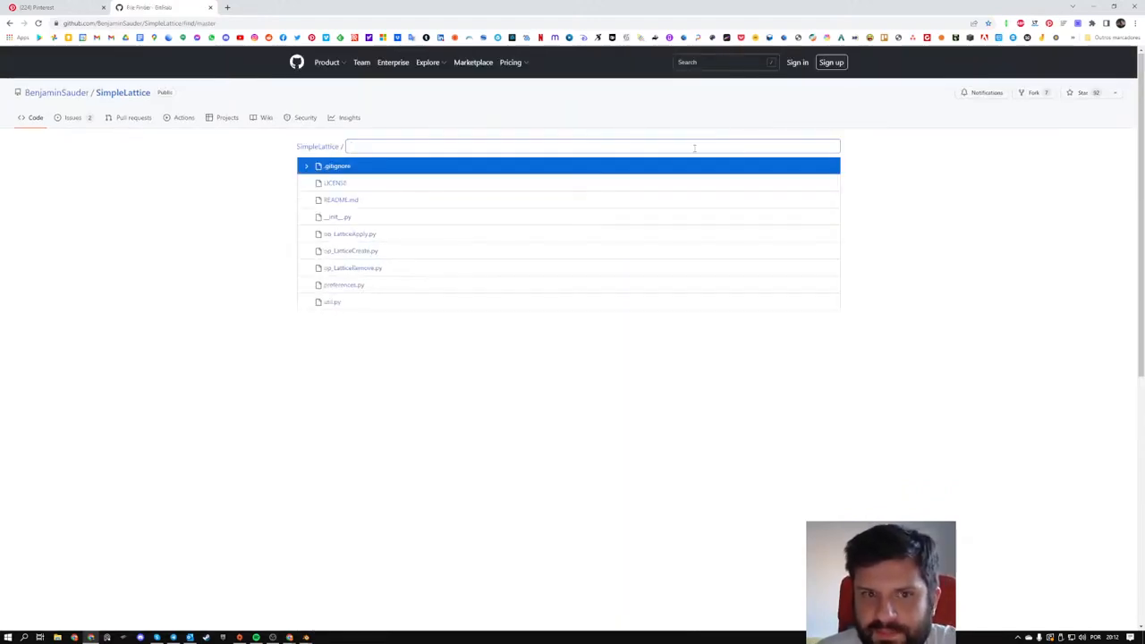
left_click(9, 22)
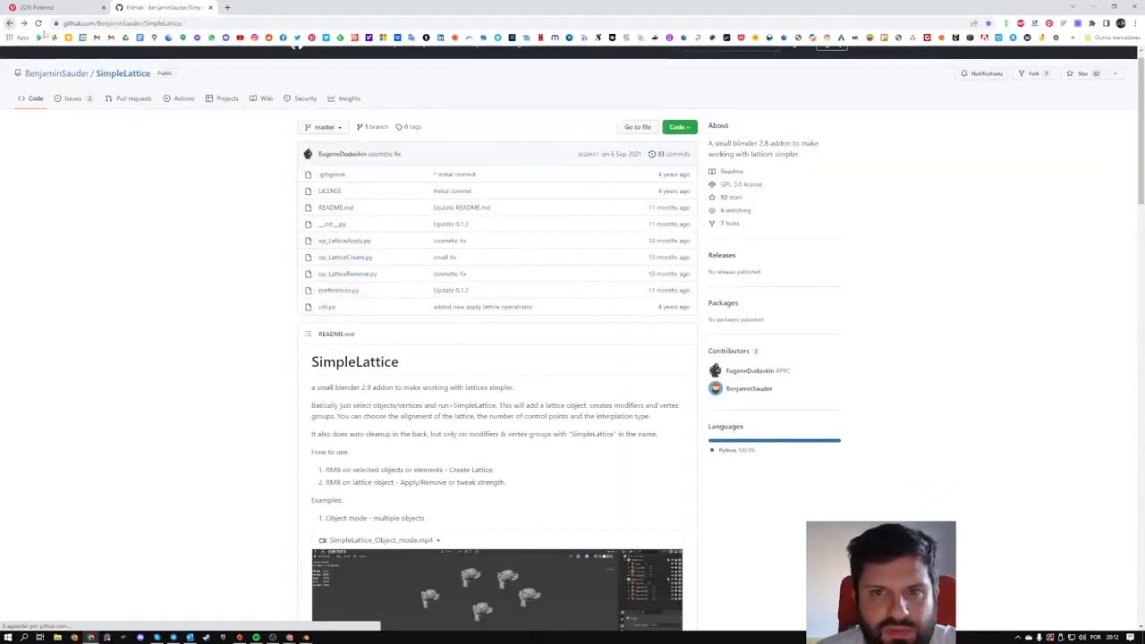
left_click(685, 128)
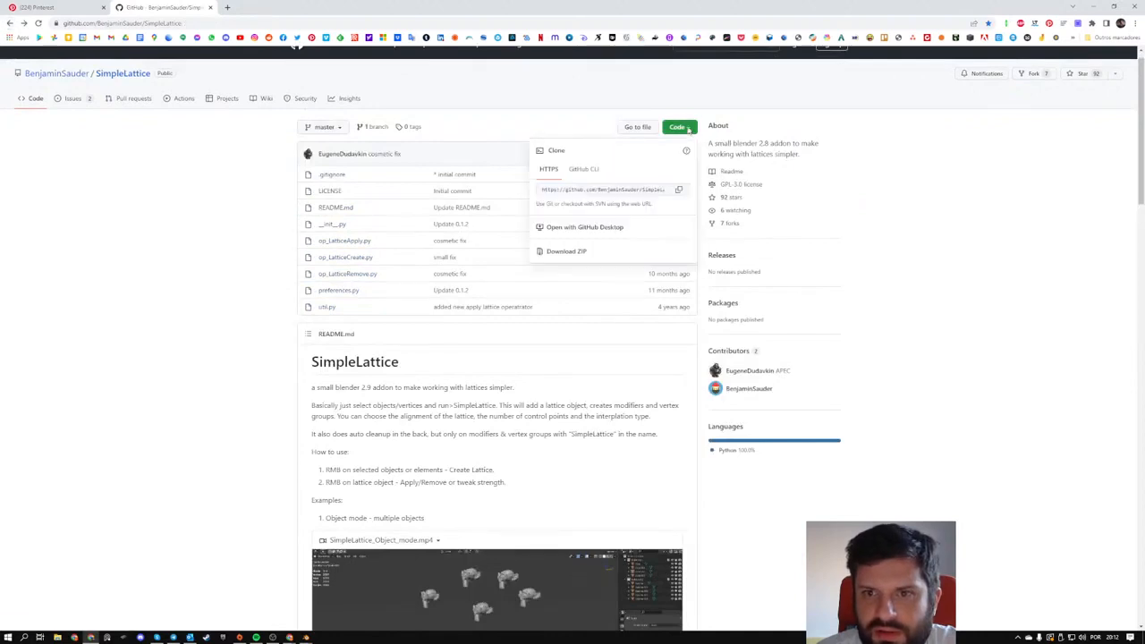
left_click(573, 252)
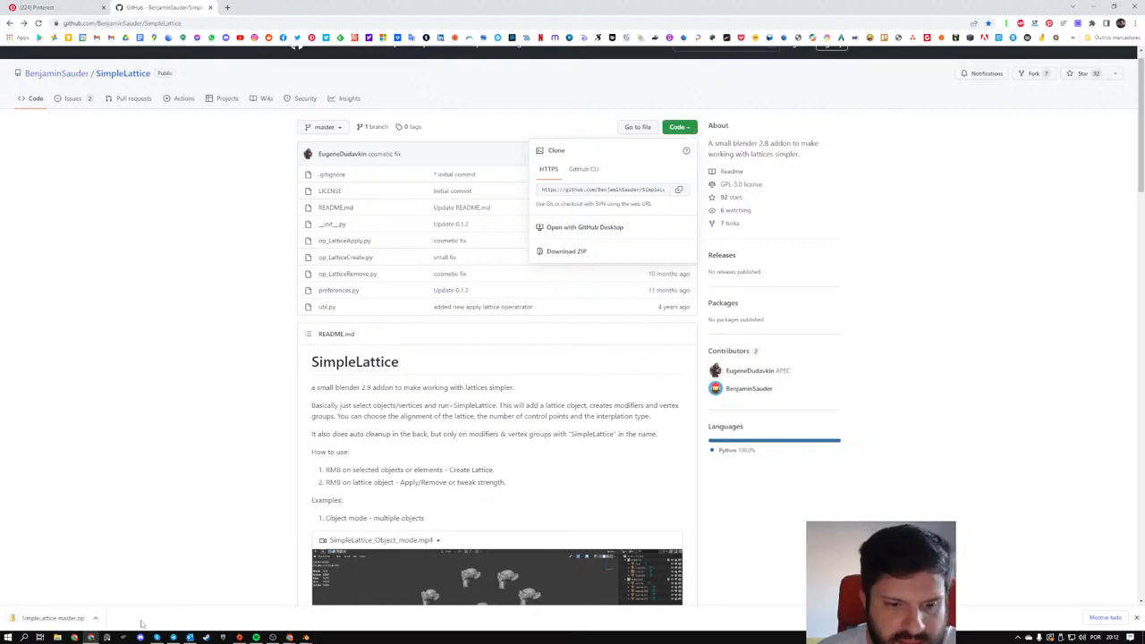
- Switch to Blender Preferences, start an add-on installation, and browse the Downloads folder as a detailed vertical list
left_click(306, 636)
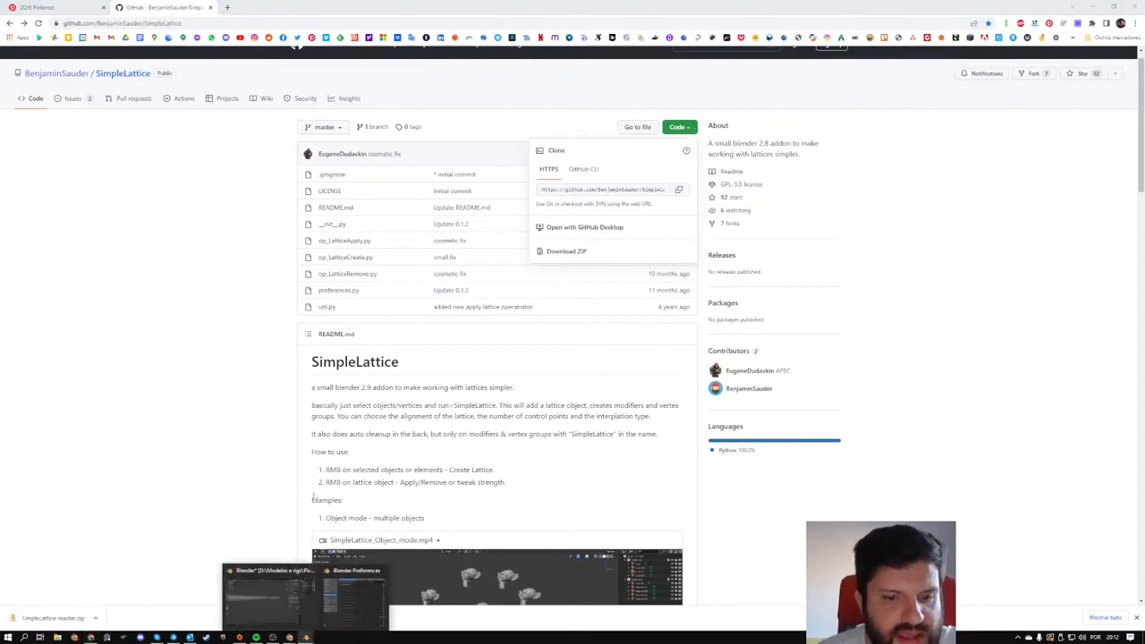
left_click(336, 602)
left_click(295, 45)
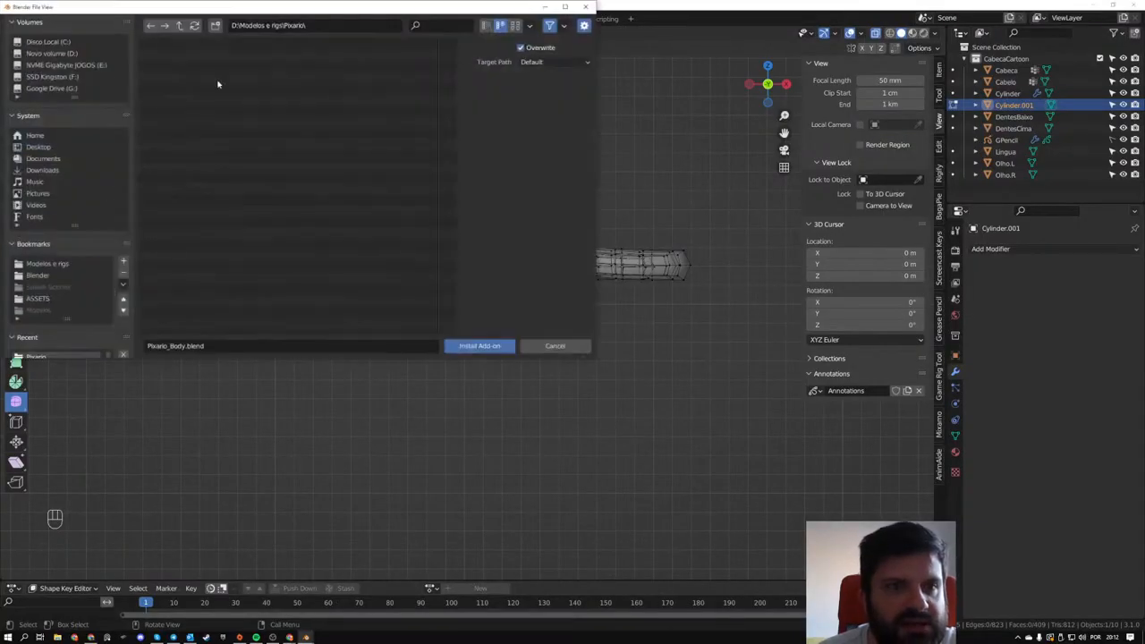
left_click(42, 170)
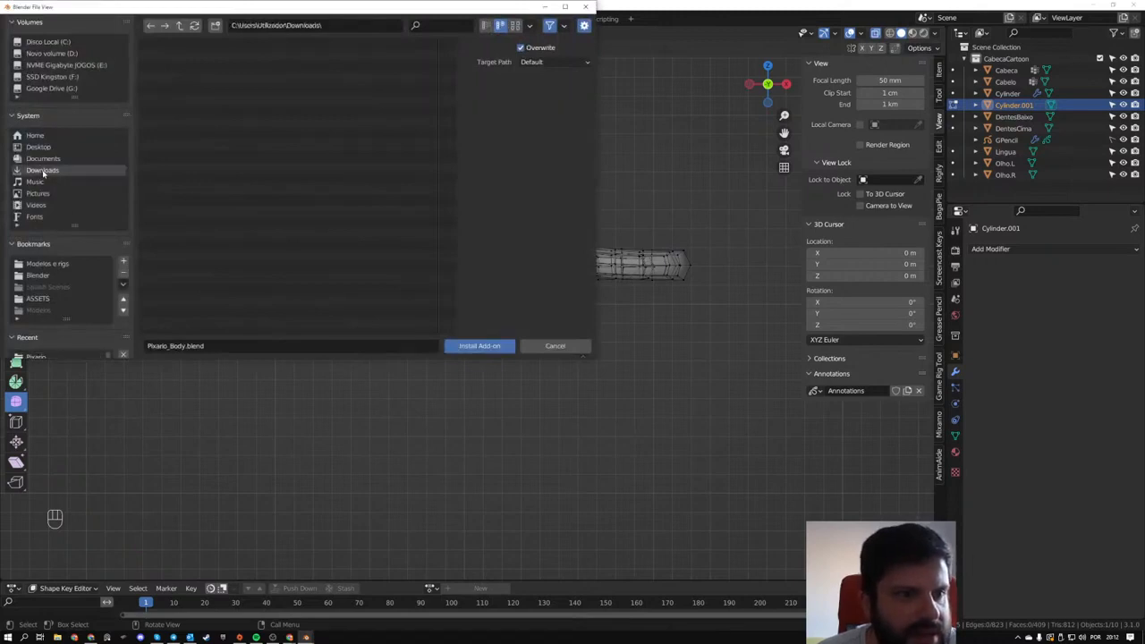
left_click(515, 25)
left_click(485, 25)
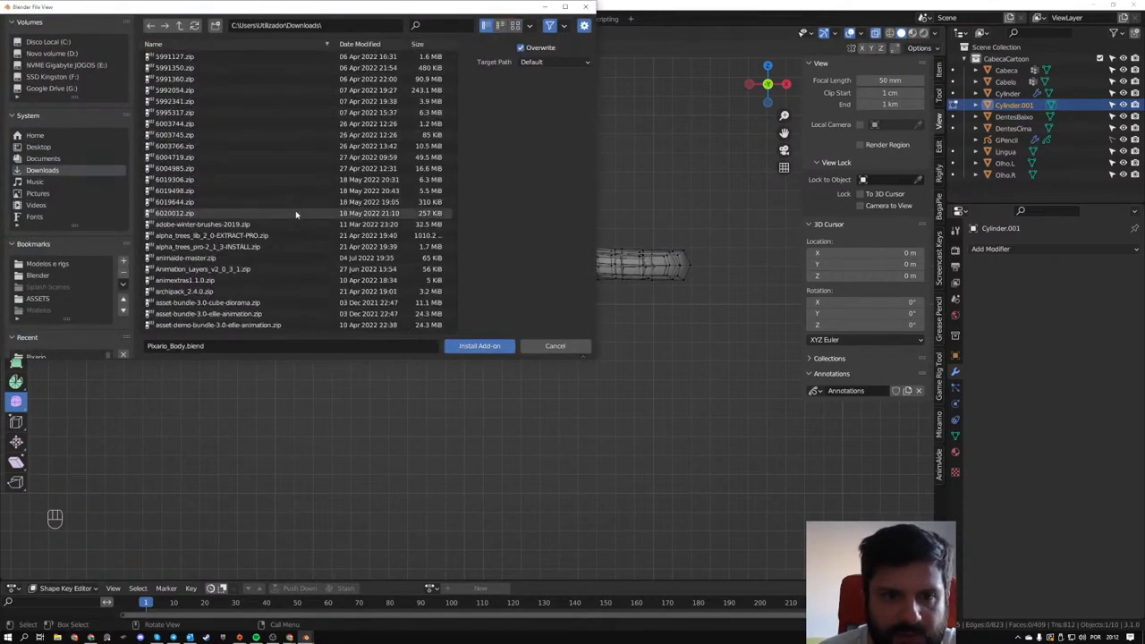
- Install the add-on from SimpleLattice-master.zip and enable Object: SimpleLattice
scroll(340, 206, "down", 10)
scroll(353, 236, "down", 1)
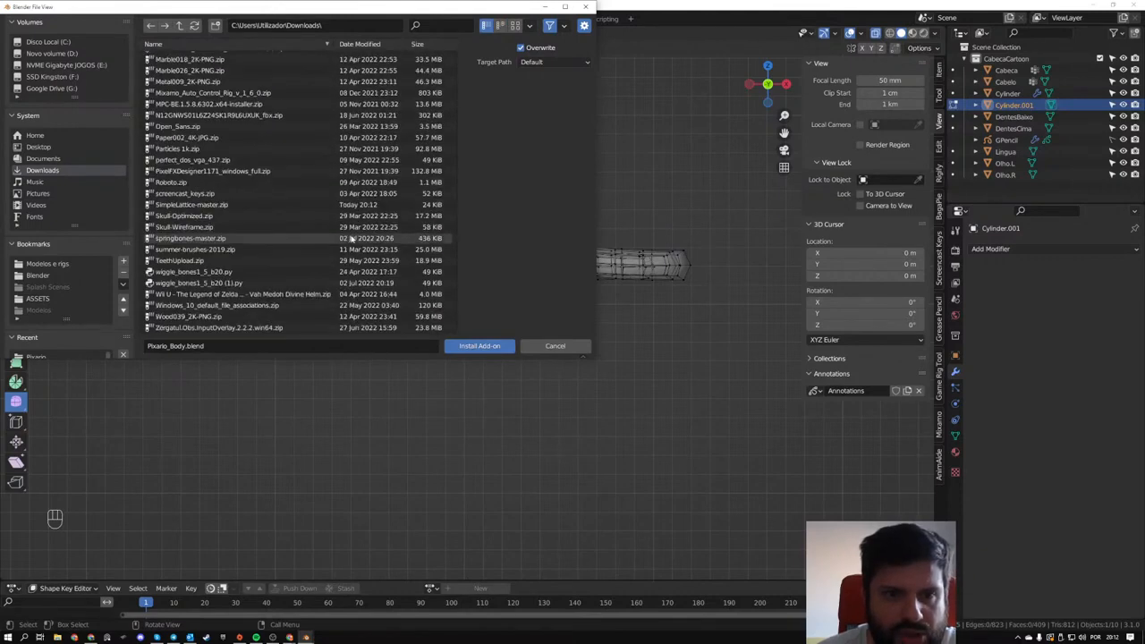
double_click(226, 205)
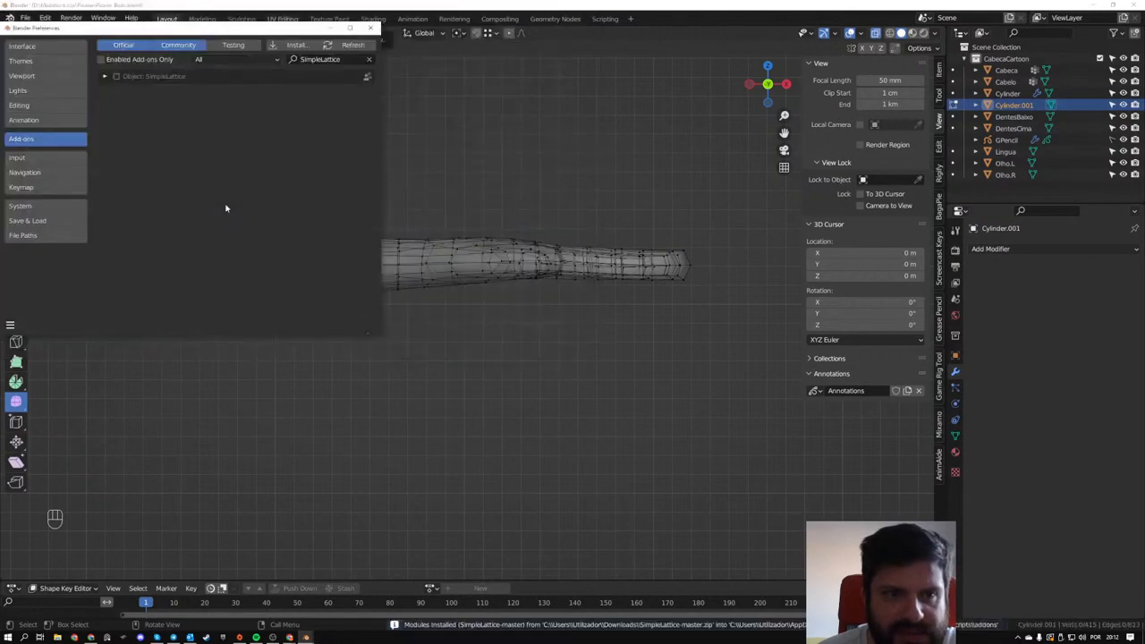
left_click(115, 77)
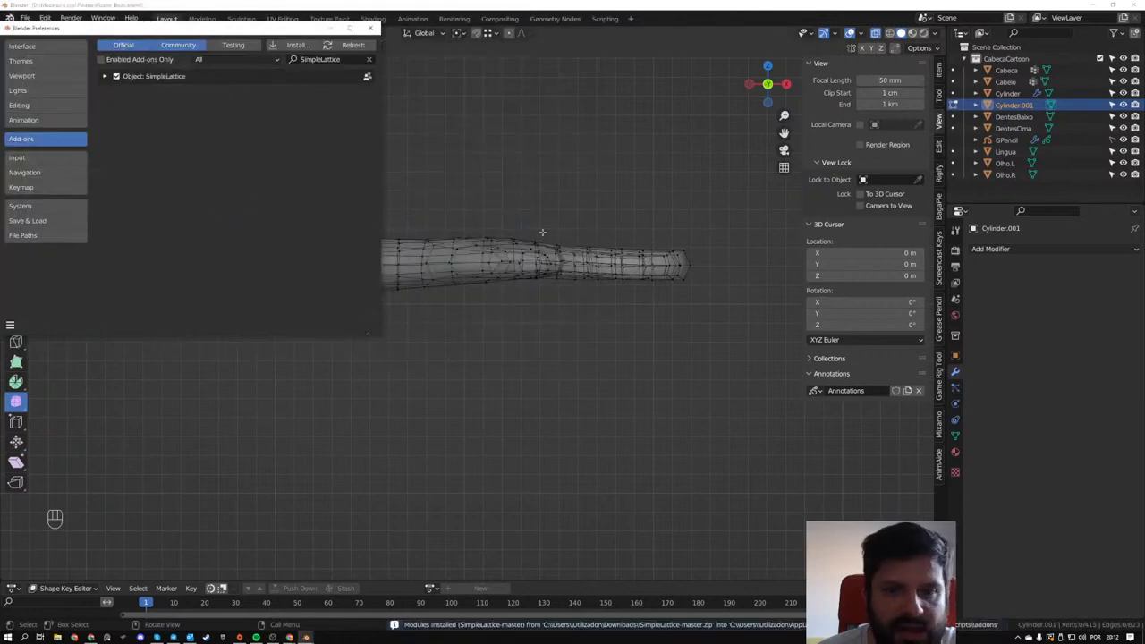
- Box-select the hand's vertices in the front view and close the Preferences window
left_click_drag(426, 197, 693, 315)
right_click(555, 191)
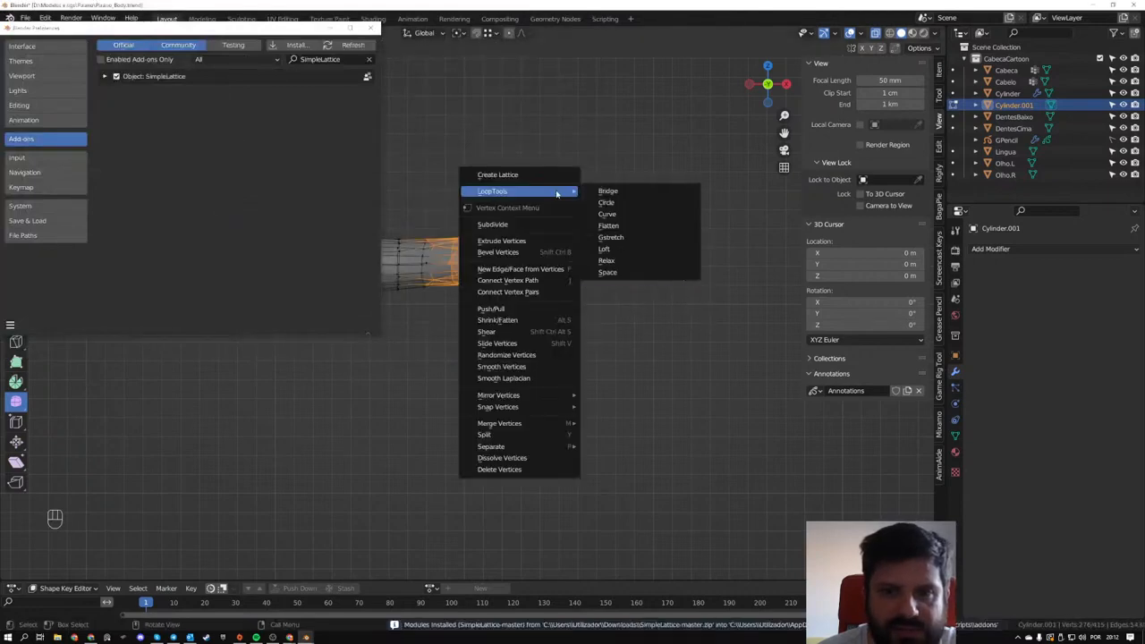
left_click(371, 29)
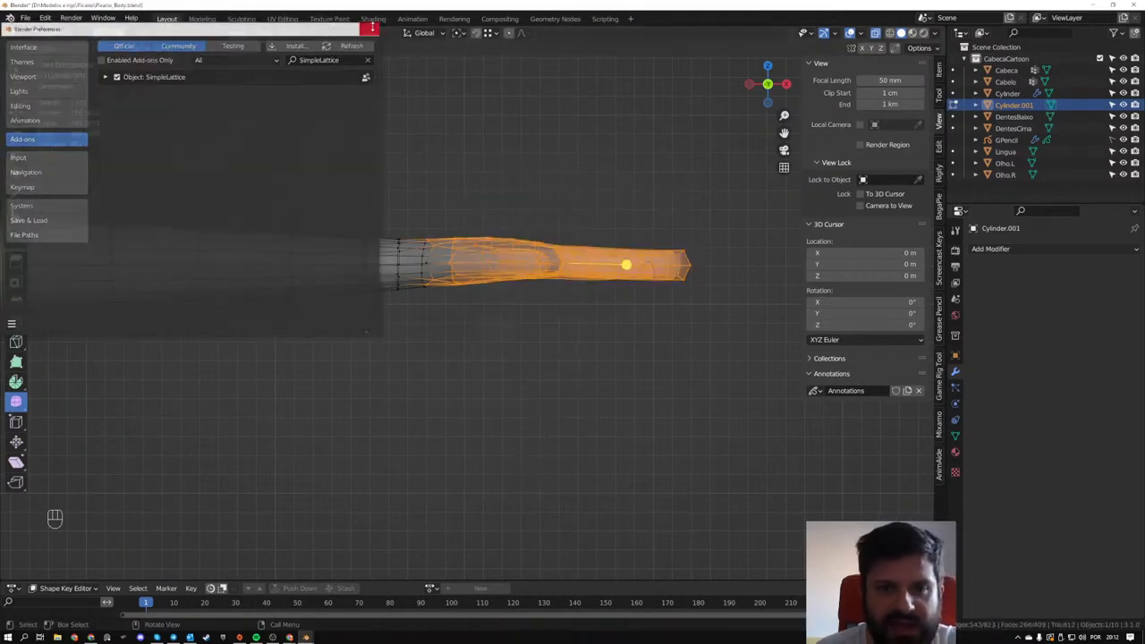
- Adjust the vertex selection at the wrist in the top and front views so it covers the hand without the forearm loops
middle_click_drag(507, 203, 518, 302)
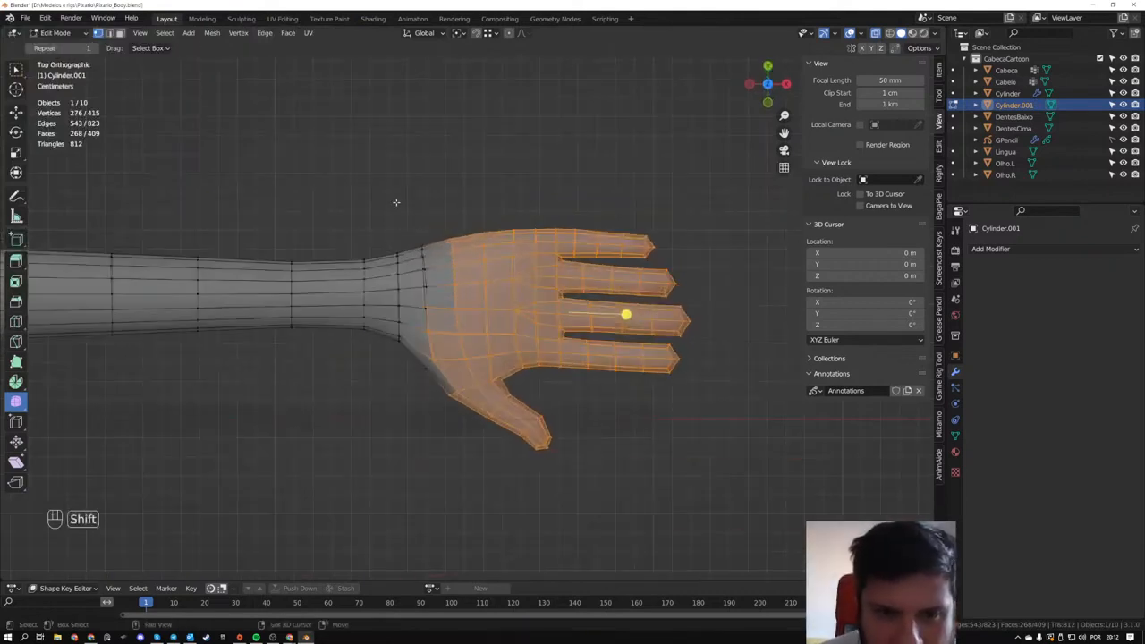
left_click_drag(386, 202, 474, 429, "shift")
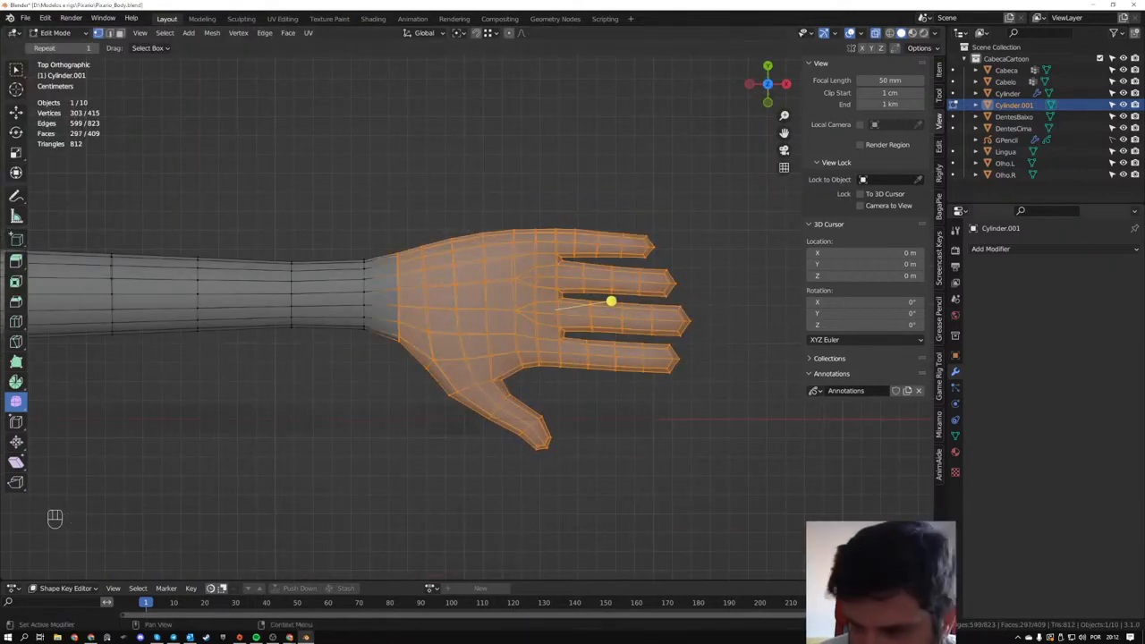
middle_click_drag(417, 301, 508, 206)
left_click_drag(357, 201, 401, 310, "ctrl")
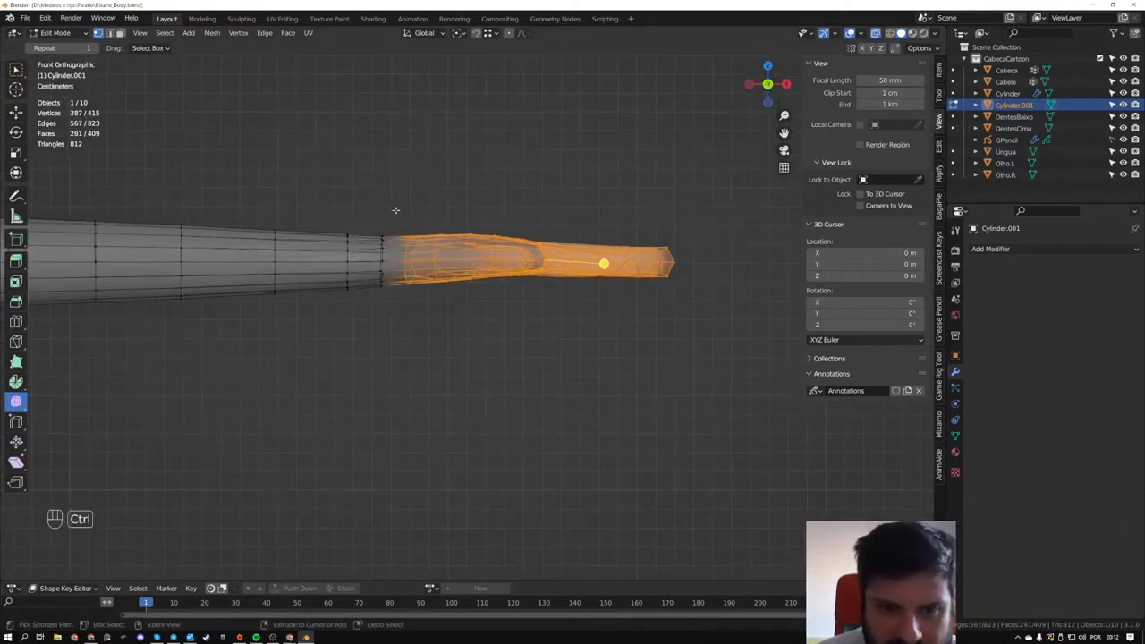
left_click_drag(394, 209, 434, 313, "ctrl")
- Create a lattice around the selected hand vertices with the SimpleLattice add-on
scroll(433, 241, "up", 2)
middle_click_drag(769, 178, 645, 218, "shift")
right_click(577, 190)
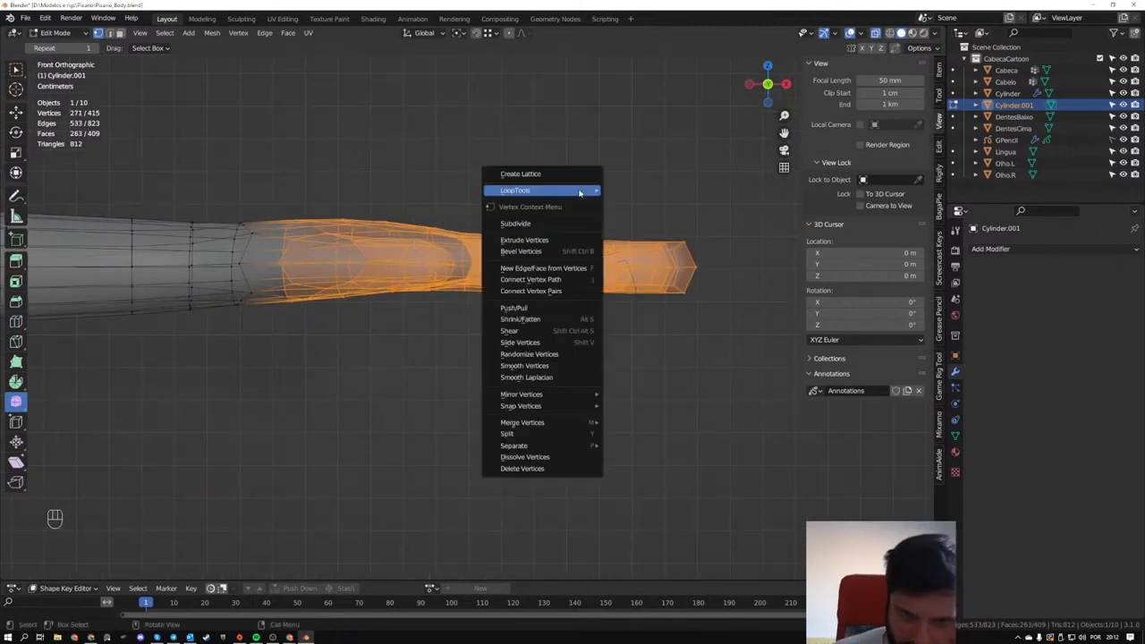
left_click(562, 174)
middle_click_drag(563, 173, 427, 238)
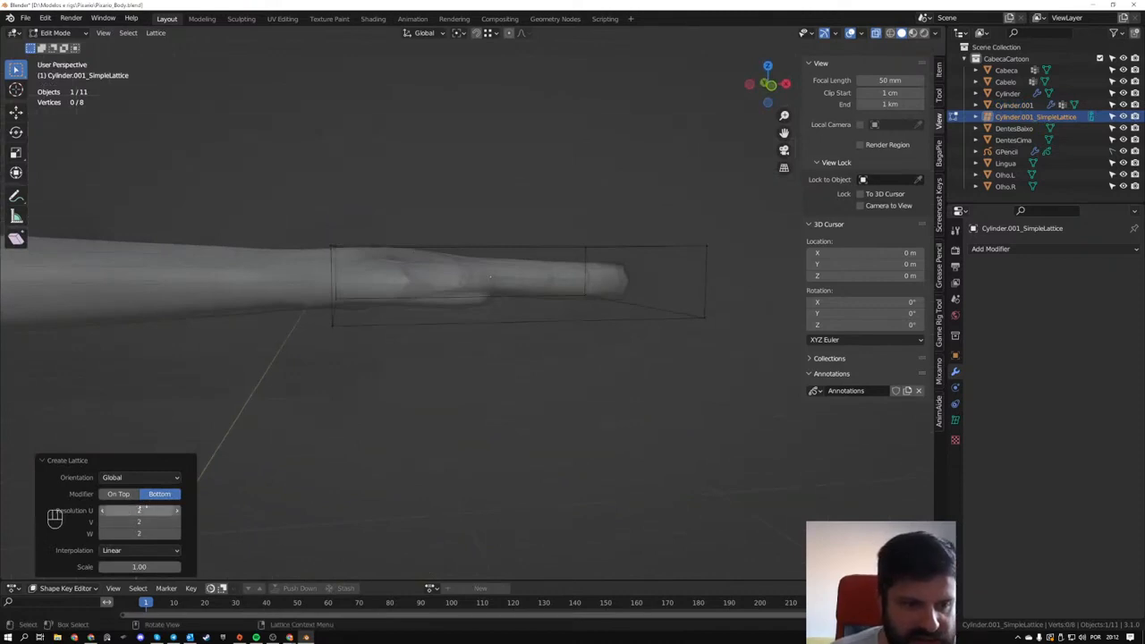
- Scale the lattice's four wrist-end points along Z by about 1.44 and move them down about 3.5 mm
left_click_drag(291, 198, 376, 378)
middle_click_drag(376, 379, 549, 383)
key("s")
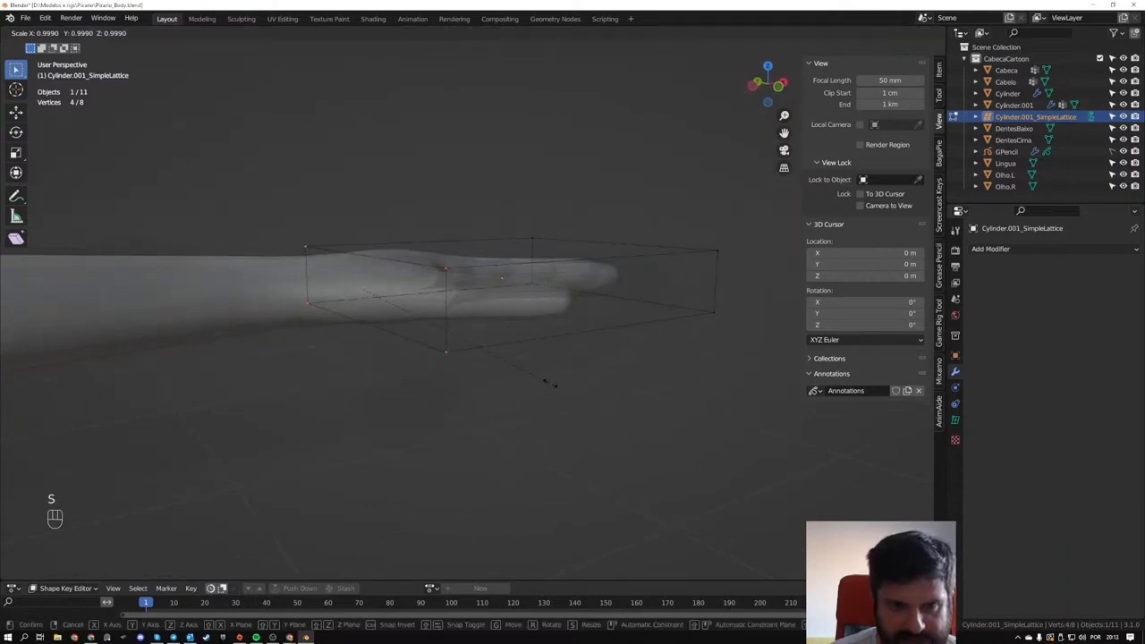
key("z")
left_click(623, 404)
middle_click_drag(623, 403, 574, 391, "alt")
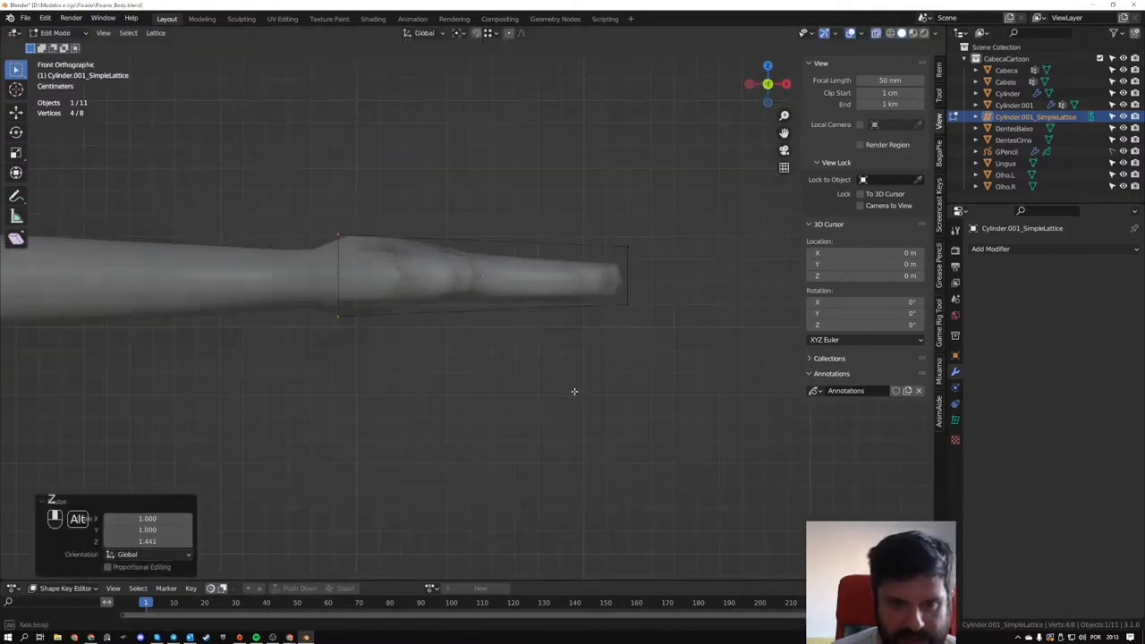
key("g")
key("z")
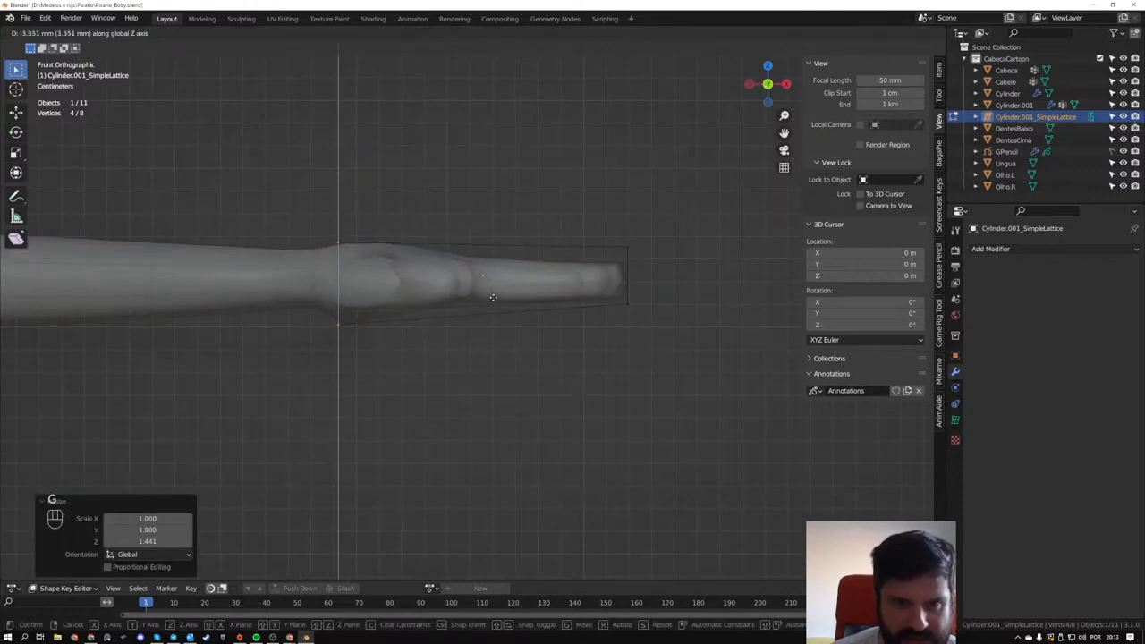
left_click(494, 295)
- Select the lattice's four fingertip-end points and move them along X by about 1.12 cm, then back by about 2.78 cm
left_click_drag(593, 219, 666, 308)
key("g")
key("x")
left_click(682, 292)
middle_click_drag(682, 292, 682, 361)
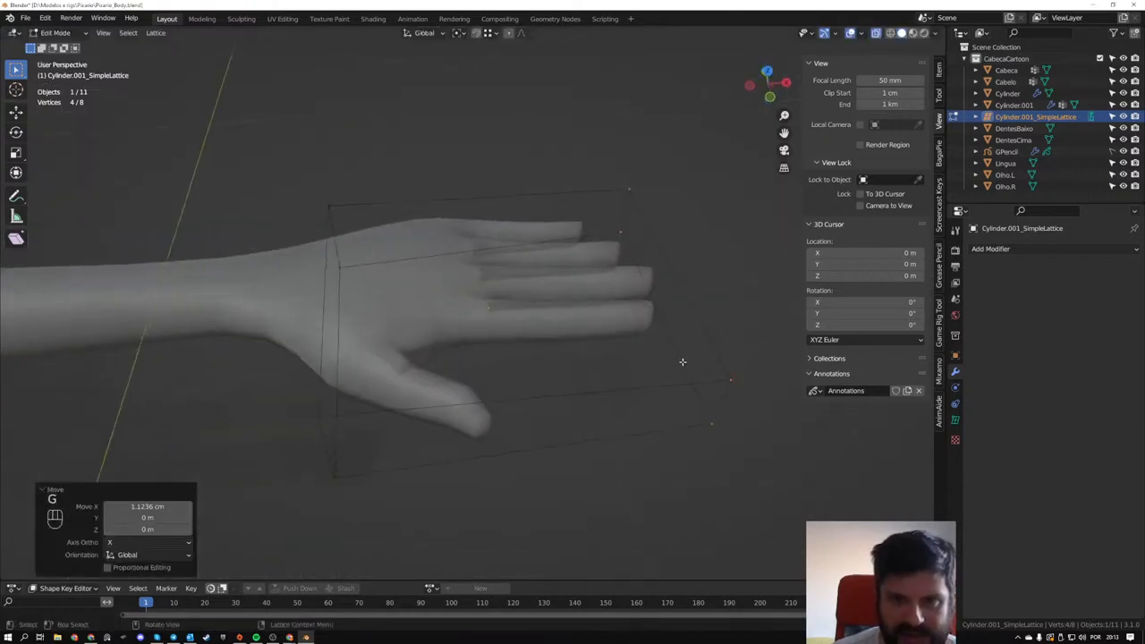
key("g")
key("x")
left_click(656, 394)
- Lengthen the hand in the top view by moving the fingertip-end lattice points about 2 cm in X and 4.5 mm in Y
key("KP_7")
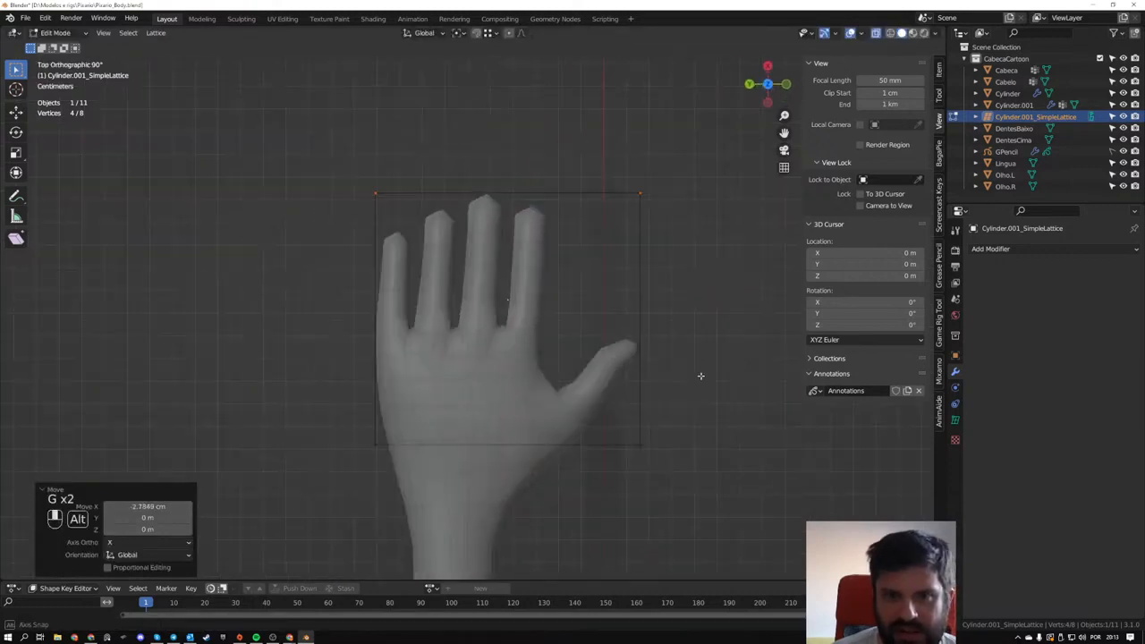
key("g")
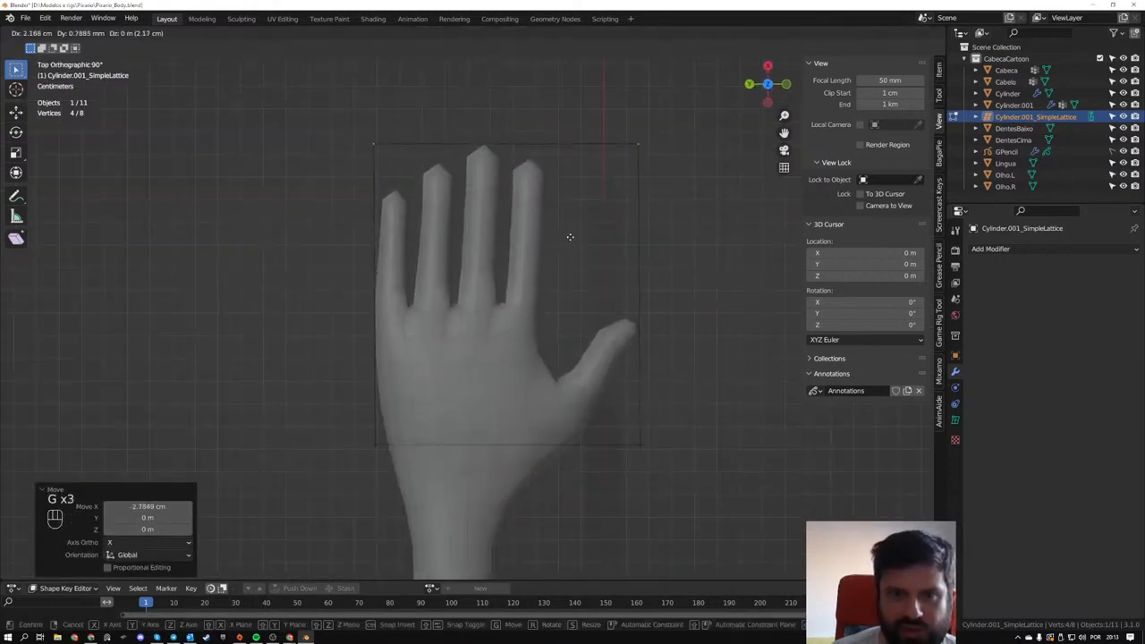
left_click(561, 241)
middle_click_drag(562, 241, 435, 277)
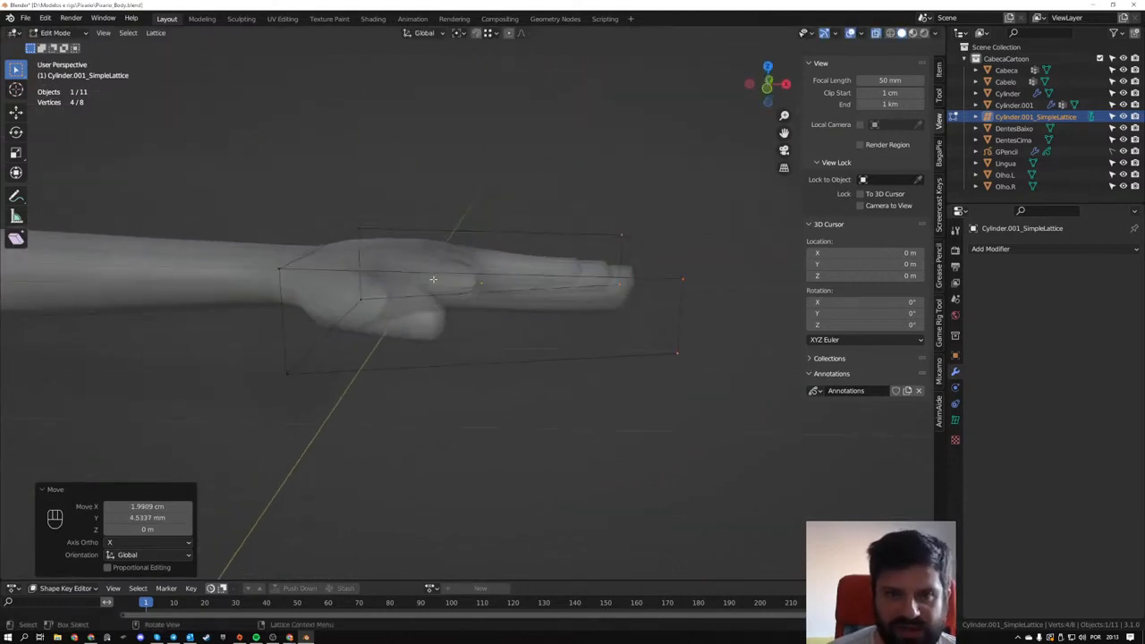
key("Tab")
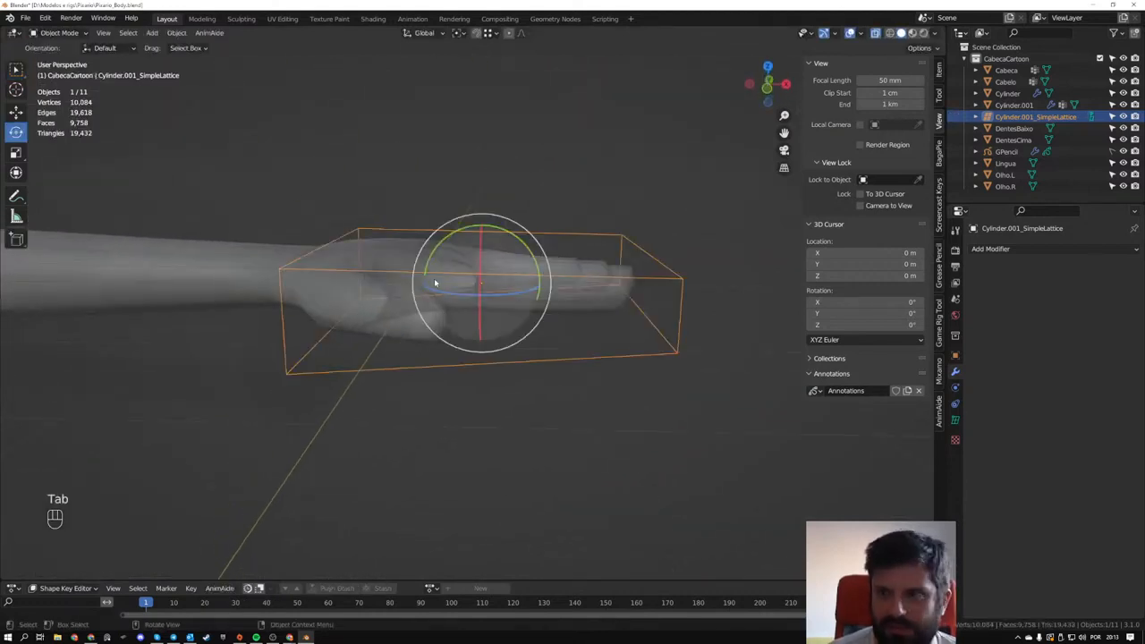
key("ctrl+z")
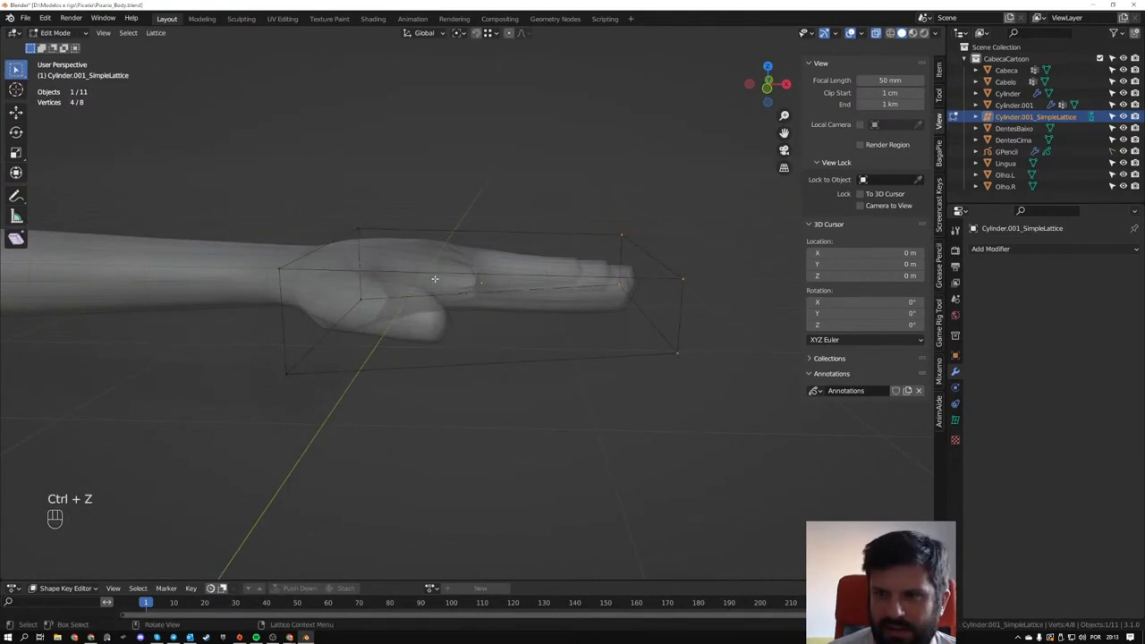
right_click(578, 209)
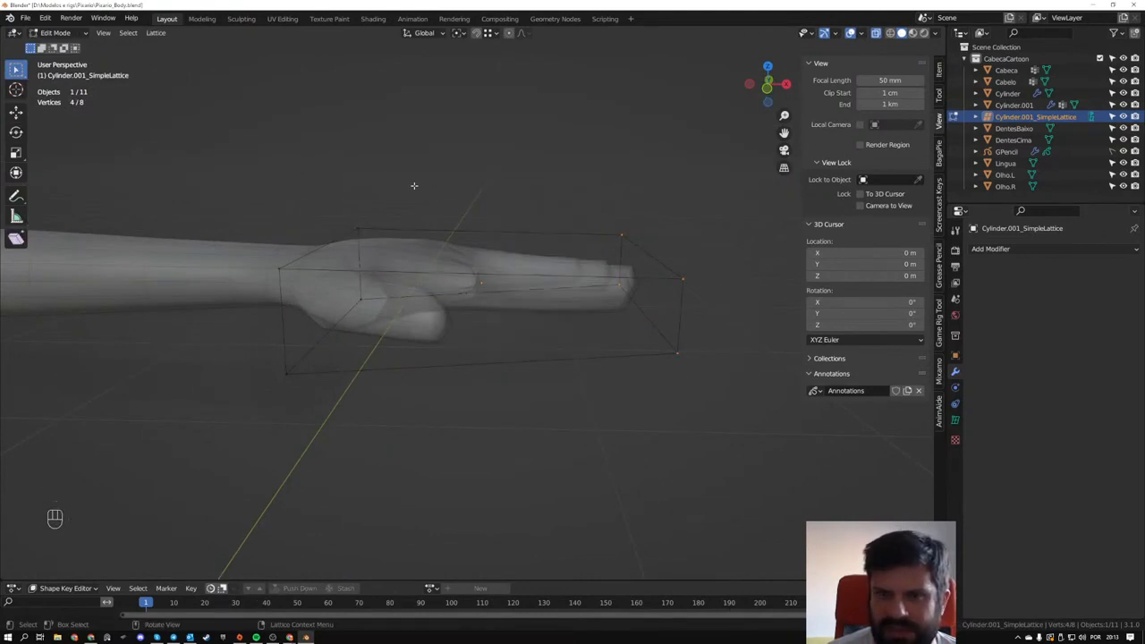
- Apply the SimpleLattice deformation to the Cylinder.001 hand mesh
right_click(486, 188)
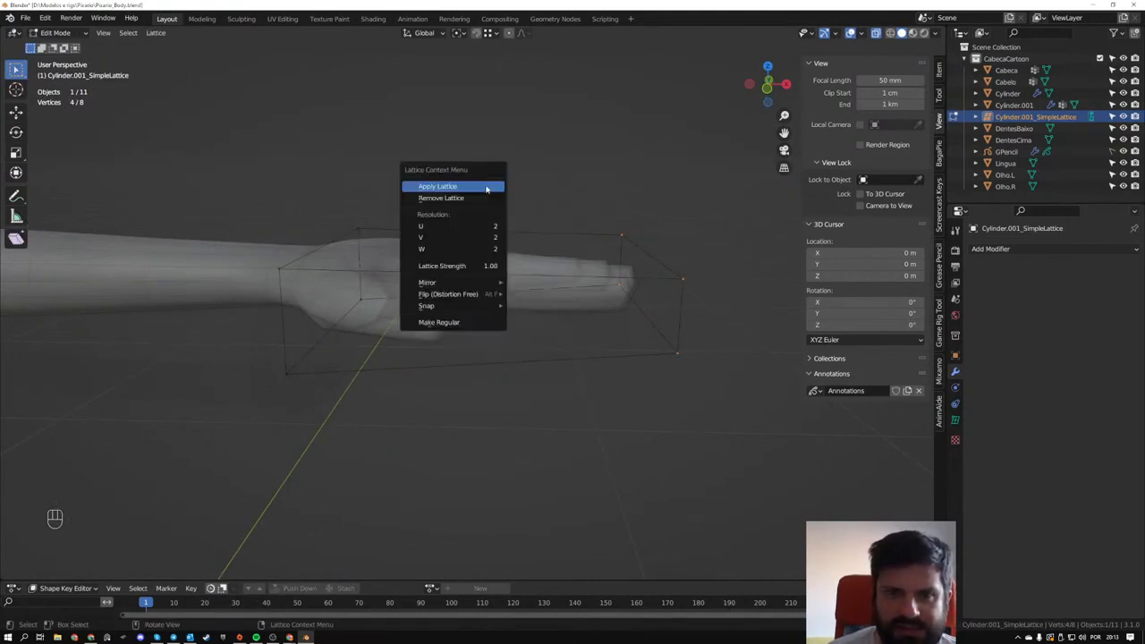
left_click(486, 189)
middle_click_drag(649, 322, 564, 266)
key("Tab")
key("z")
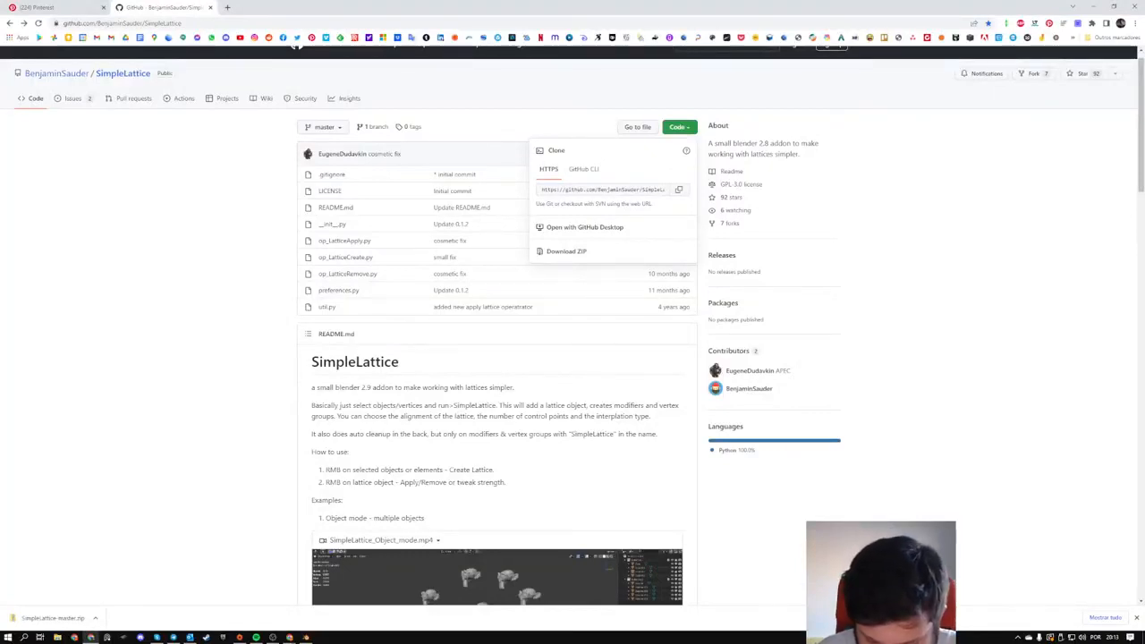
- Switch to the YouTube live chat window, make it taller, and read the viewers' messages from the apology through the question about later errors
left_click_drag(1144, 59, 412, 58)
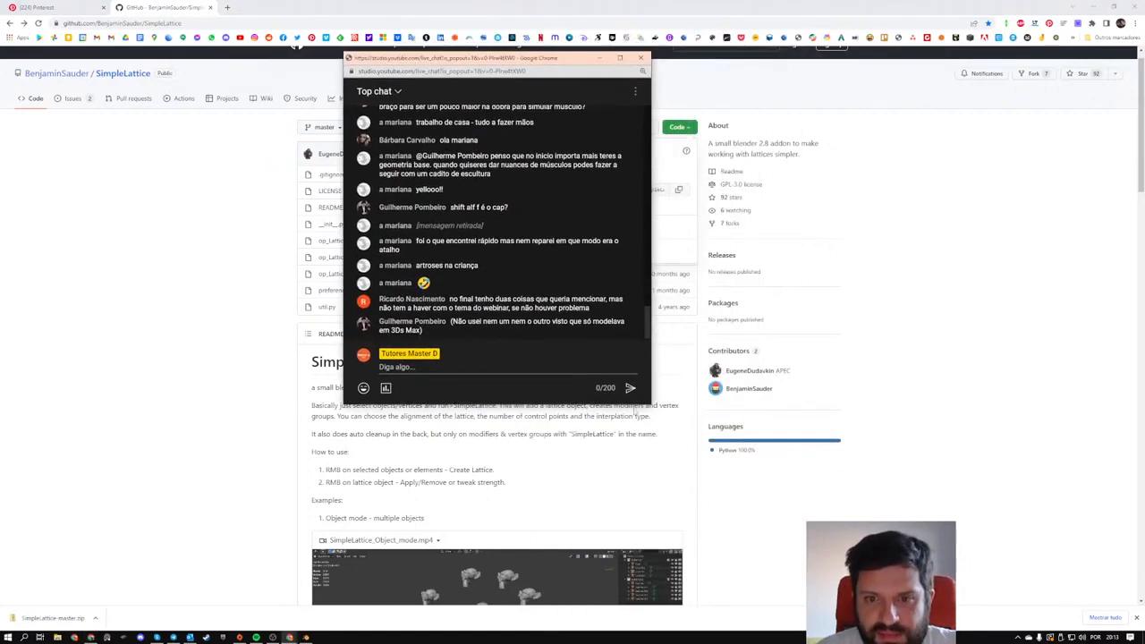
left_click_drag(640, 403, 640, 569)
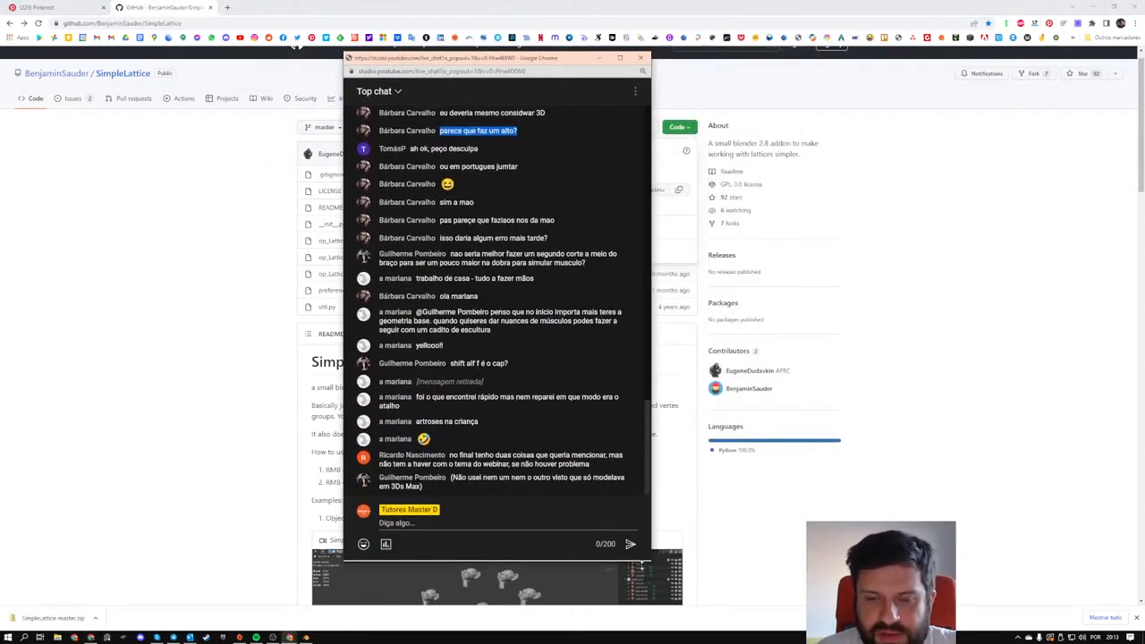
scroll(496, 313, "up", 5)
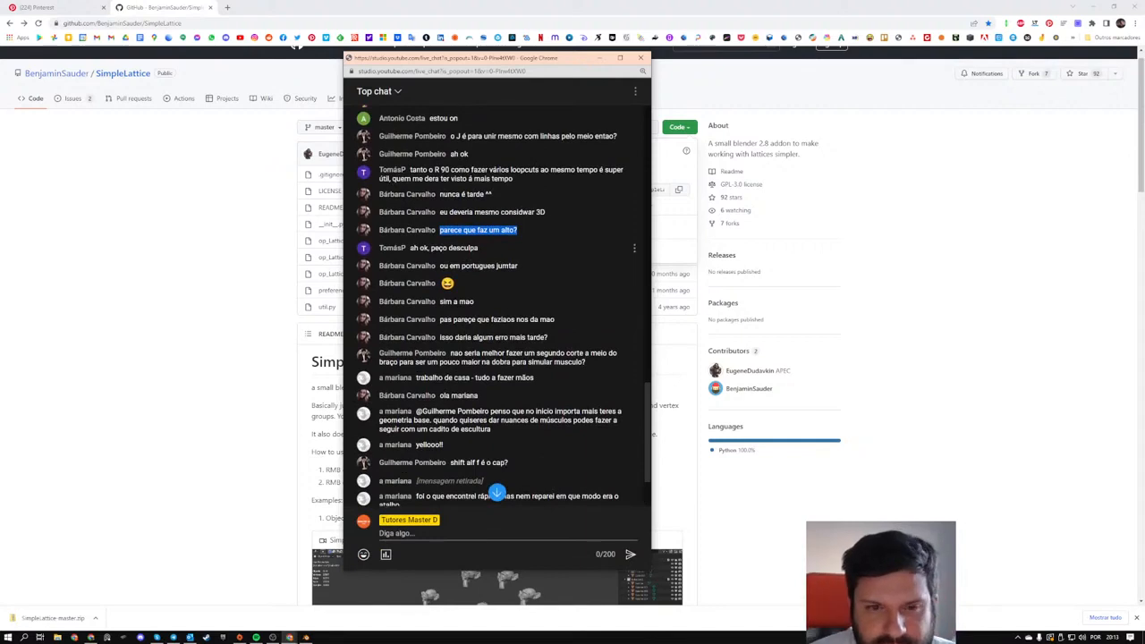
left_click_drag(414, 248, 501, 253)
scroll(491, 276, "down", 1)
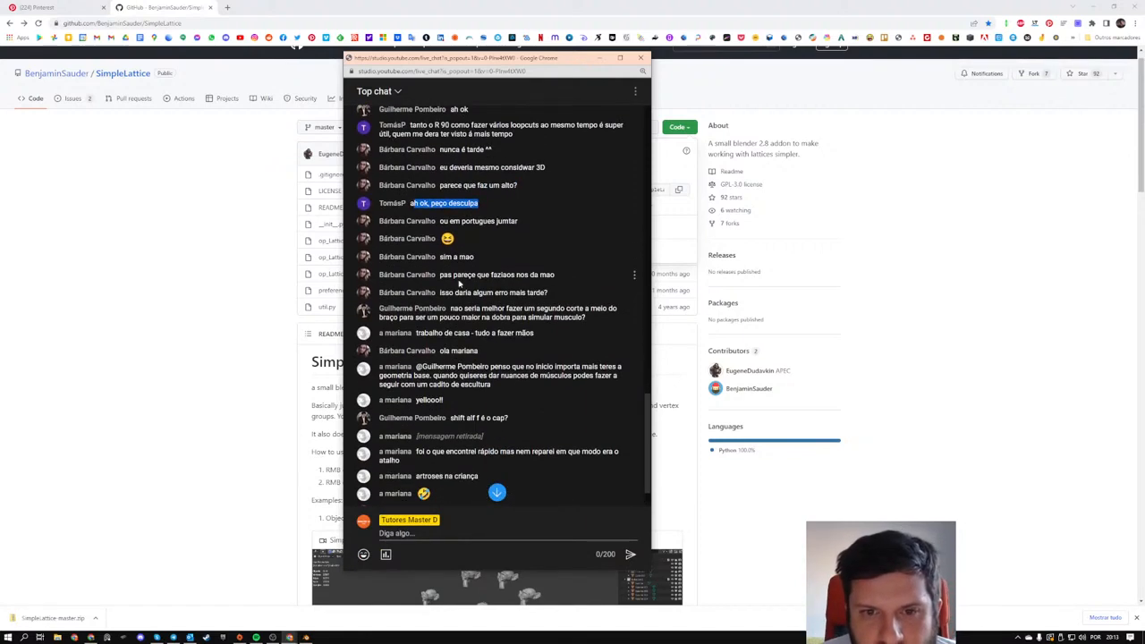
left_click_drag(439, 274, 555, 275)
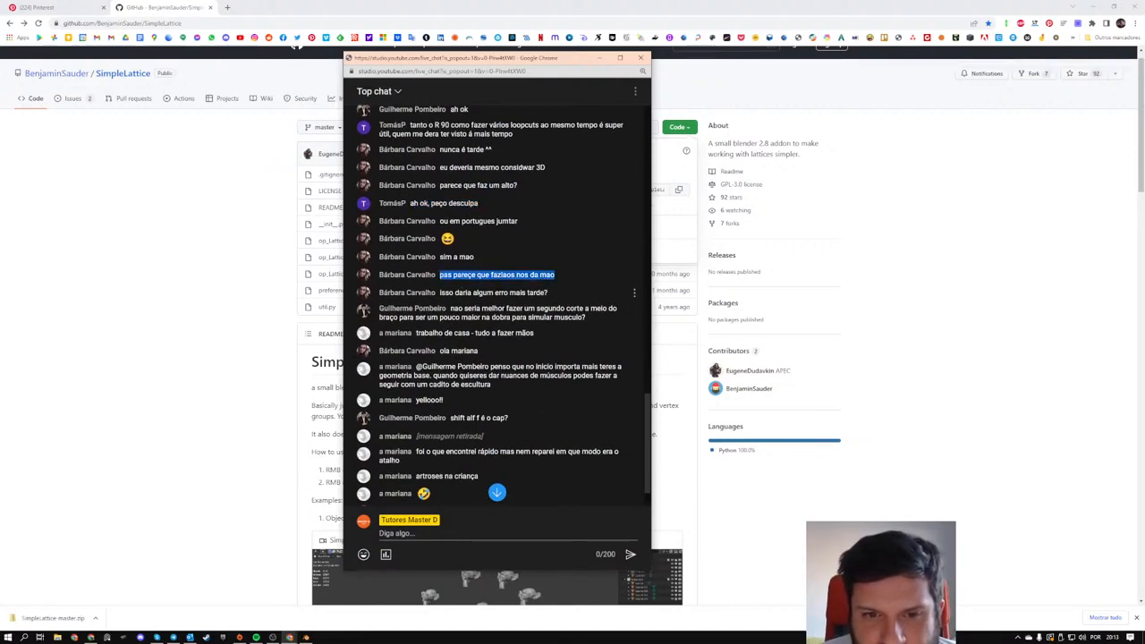
left_click_drag(439, 292, 551, 300)
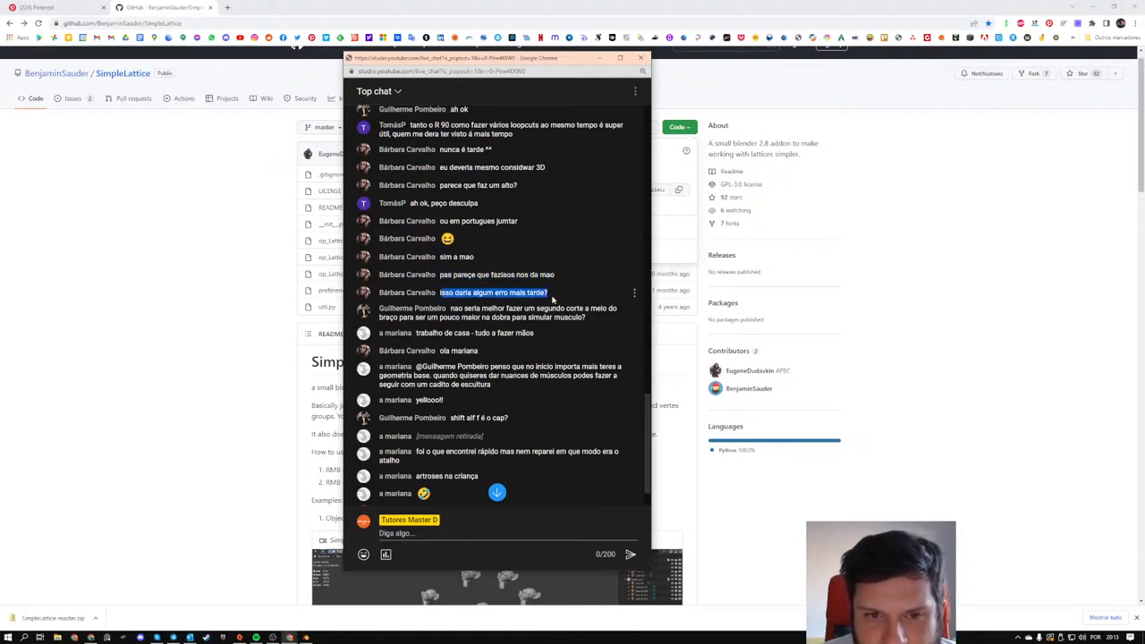
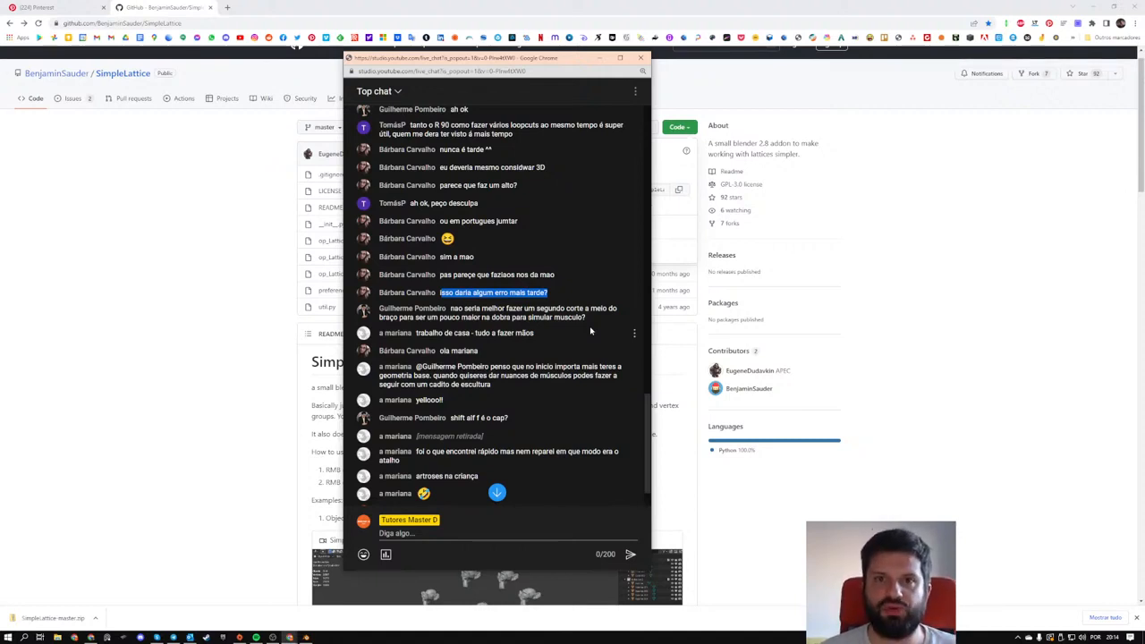
- Minimize the live chat window and switch from the browser back to the Blender character scene
left_click(599, 58)
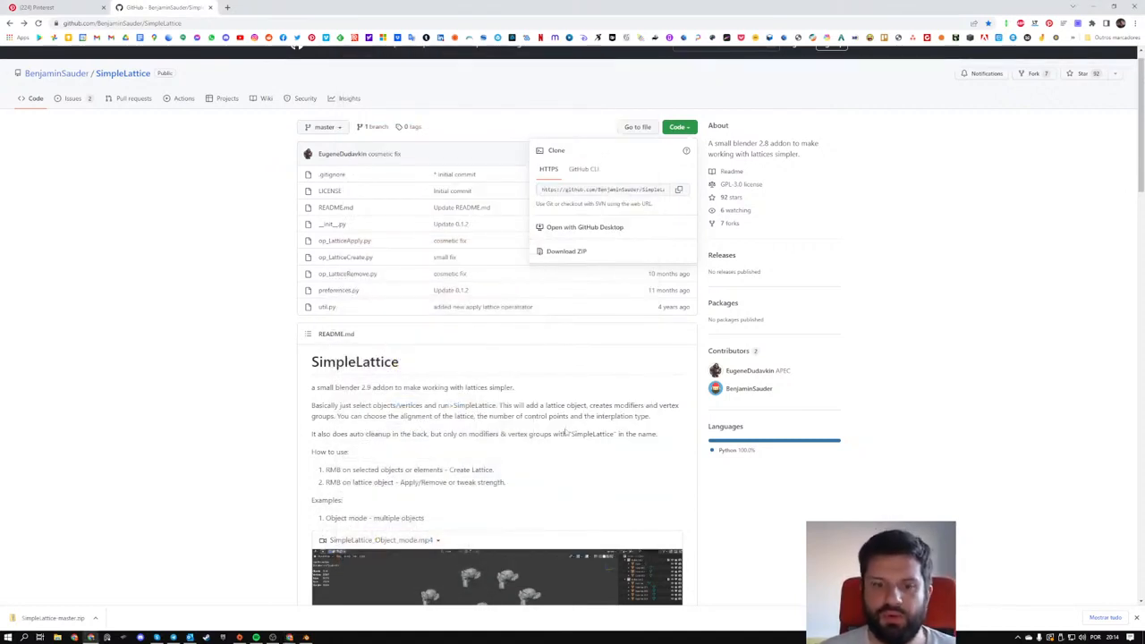
left_click(306, 637)
scroll(466, 320, "down", 7)
left_click(420, 382)
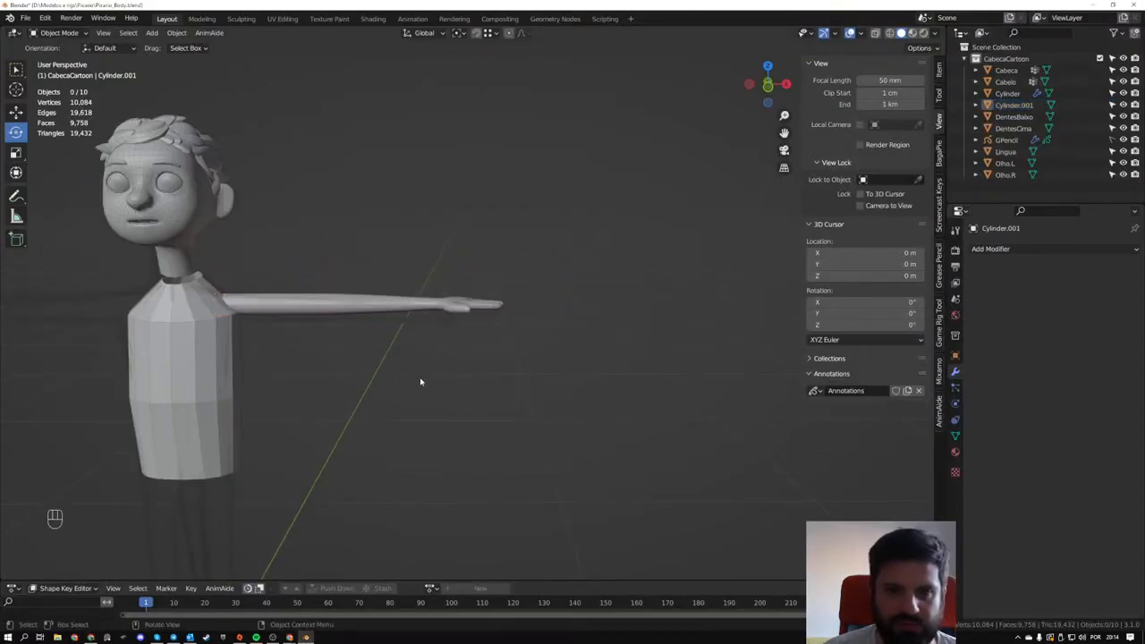
middle_click_drag(420, 382, 459, 328)
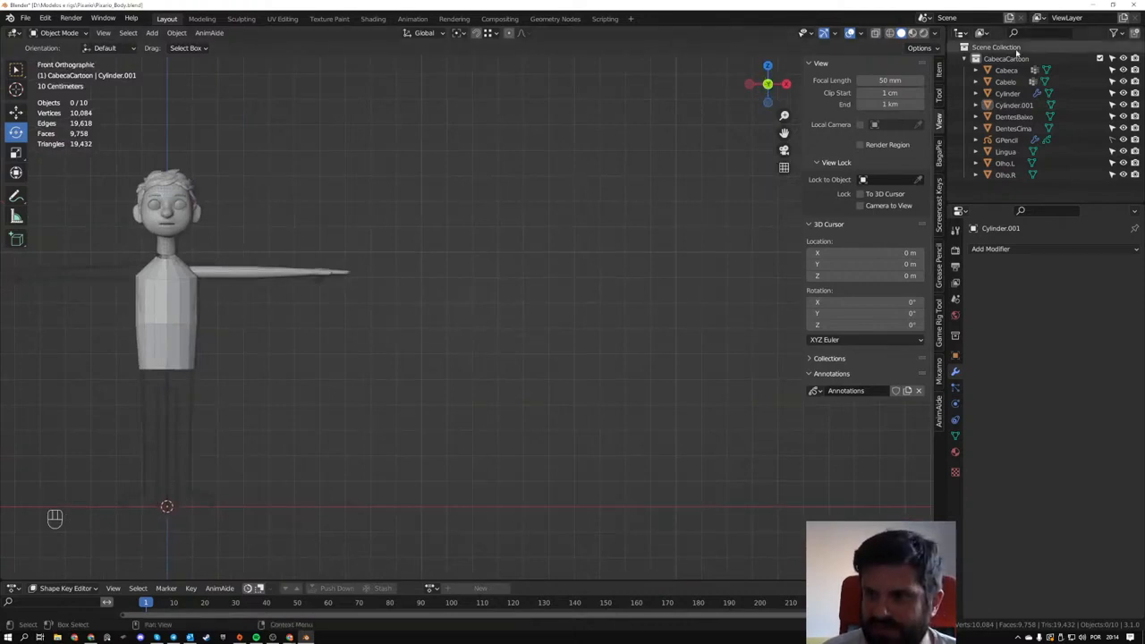
middle_click_drag(506, 302, 687, 285, "shift")
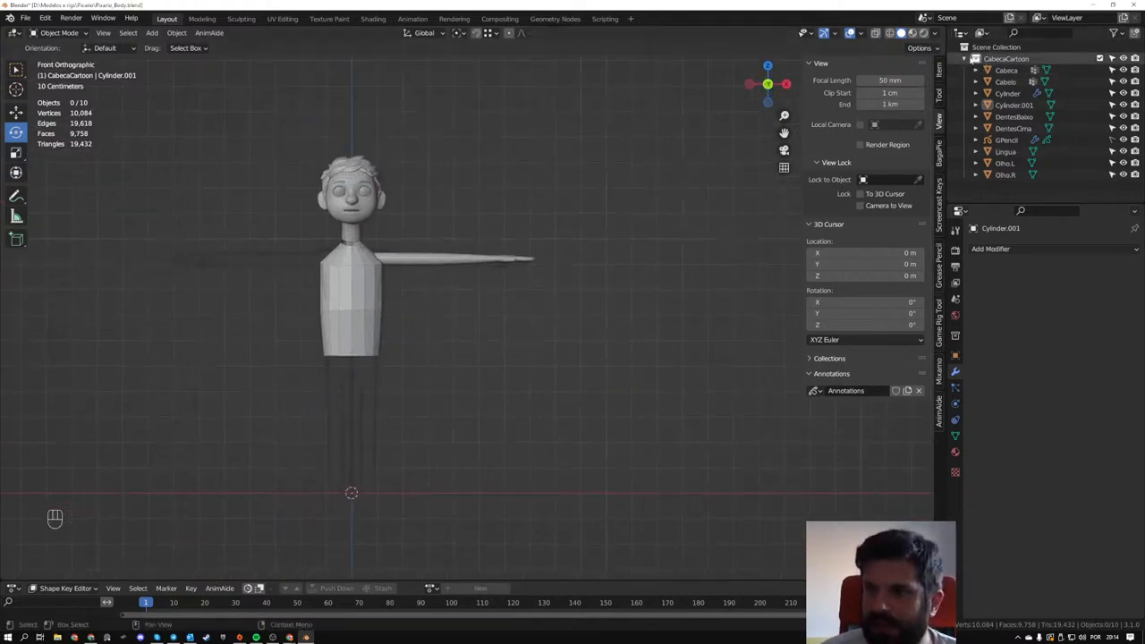
- Exclude the CabecaCartoon collection from the view layer, then create a new collection and make it active
left_click(1099, 58)
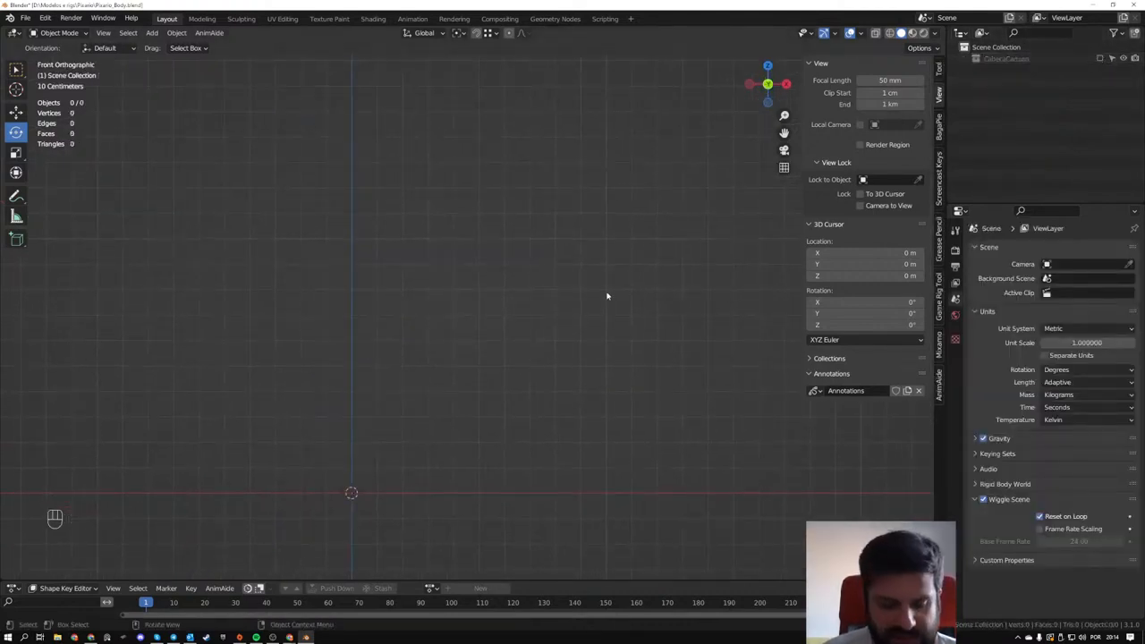
right_click(1006, 86)
left_click(992, 86)
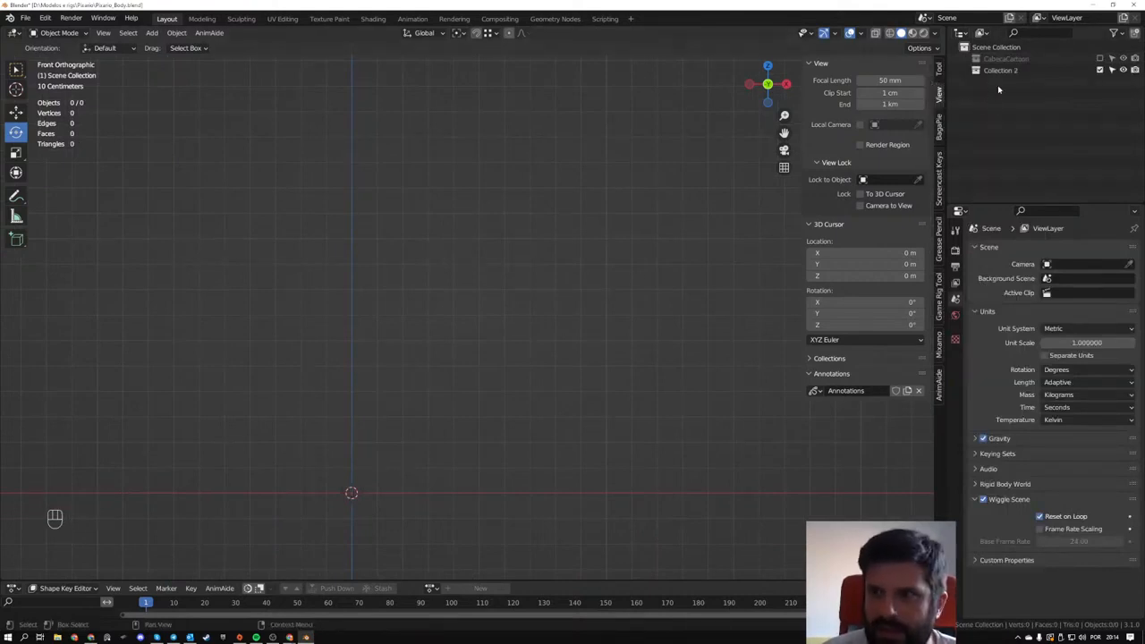
left_click(998, 70)
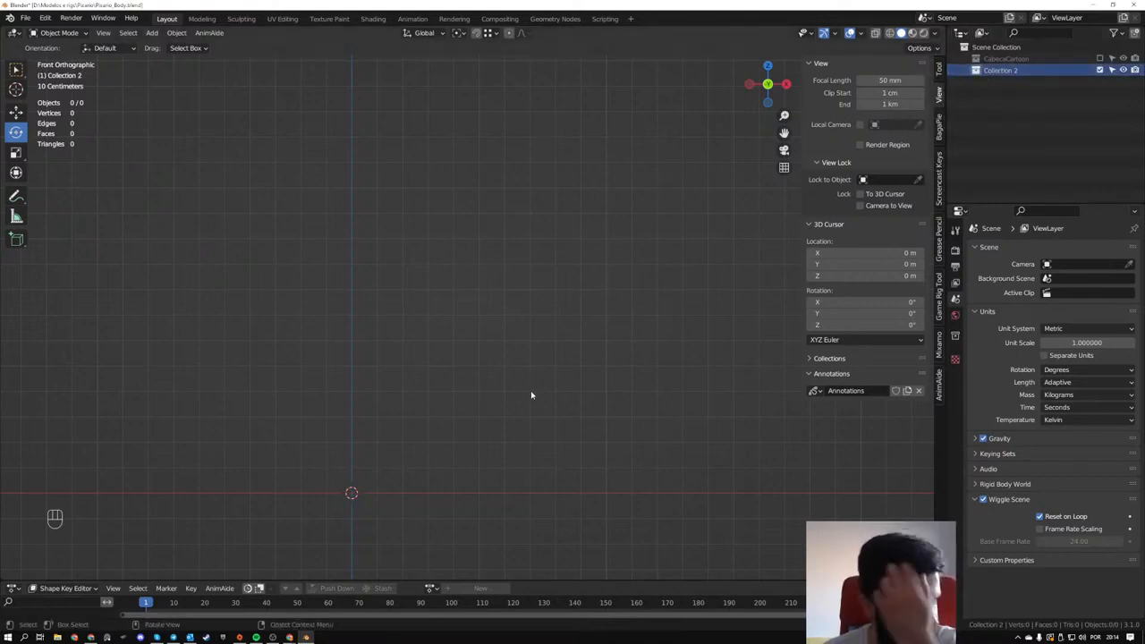
- Add a 2 m cube mesh at the world origin in the new collection
middle_click_drag(518, 396, 422, 365)
key("shift+a")
mouse_move(412, 374)
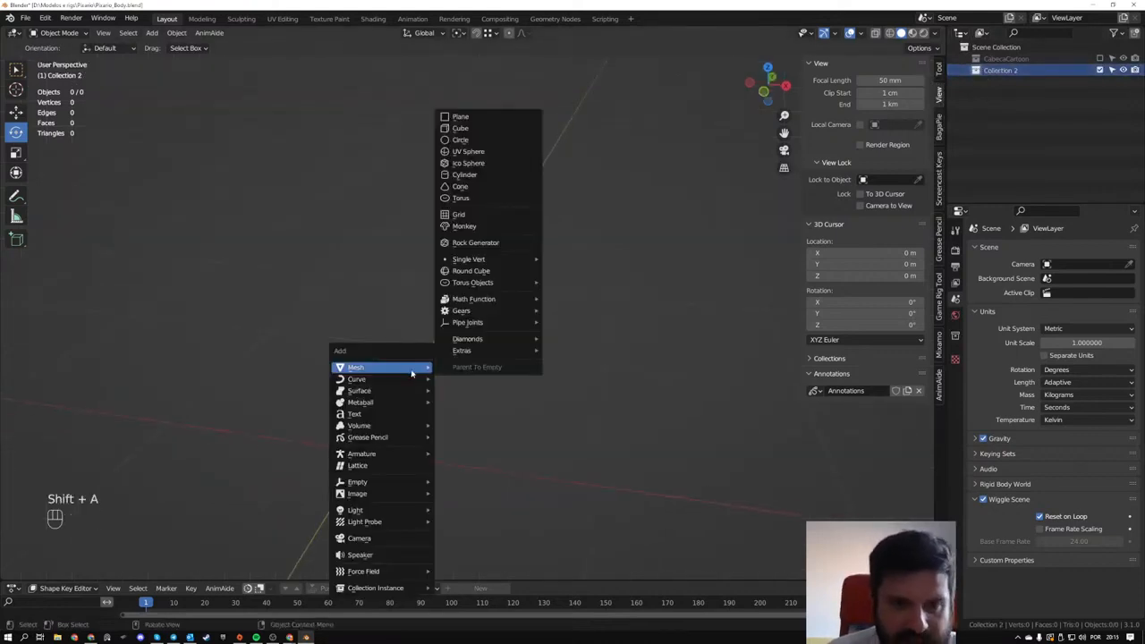
left_click(495, 130)
scroll(476, 188, "down", 3)
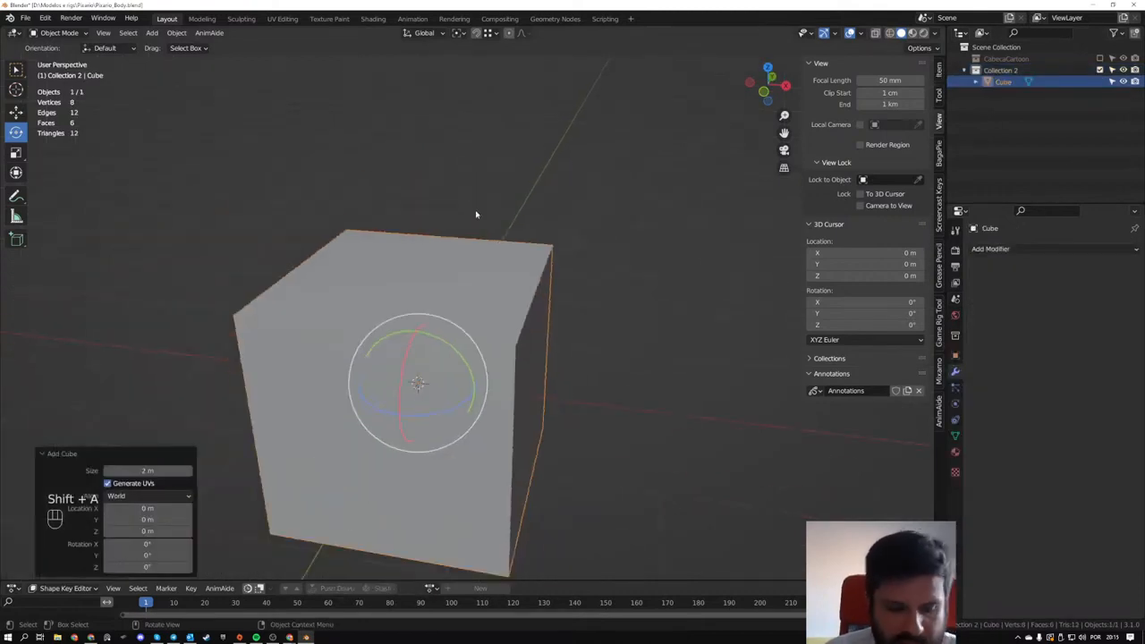
- Merge all the cube's vertices at center into a single vertex in Edit Mode
key("Tab")
key("a")
key("a")
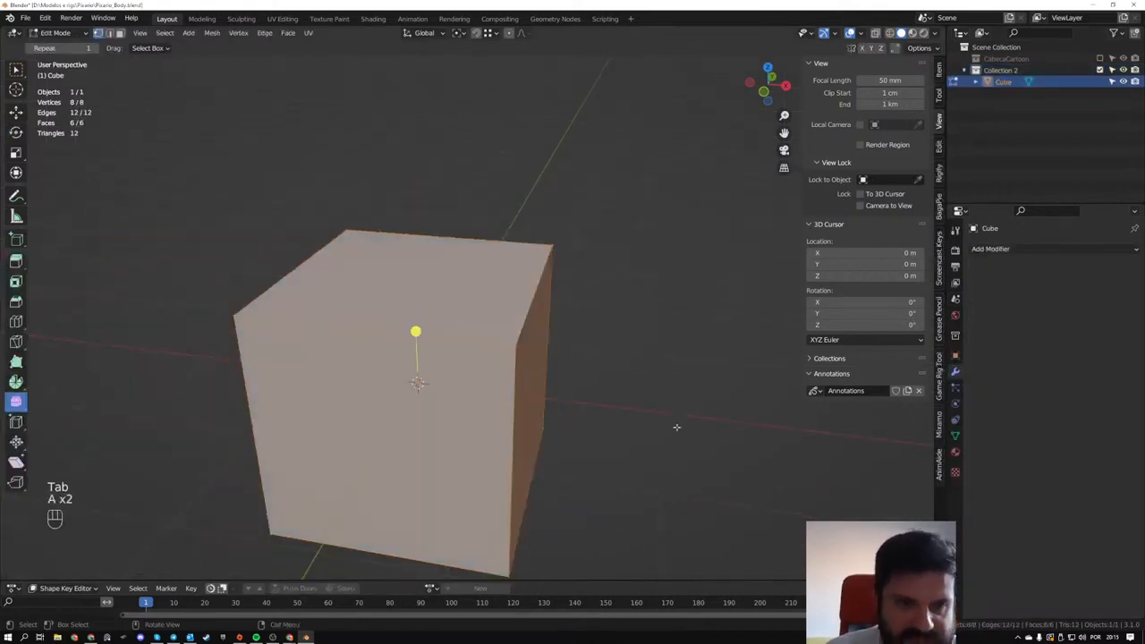
key("m")
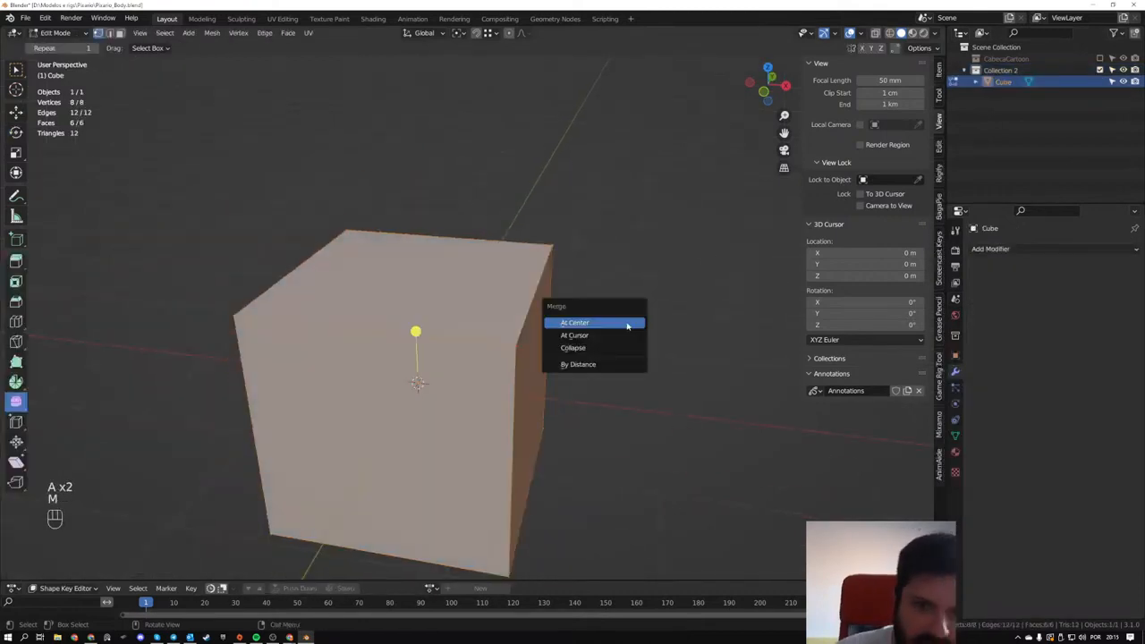
left_click(626, 324)
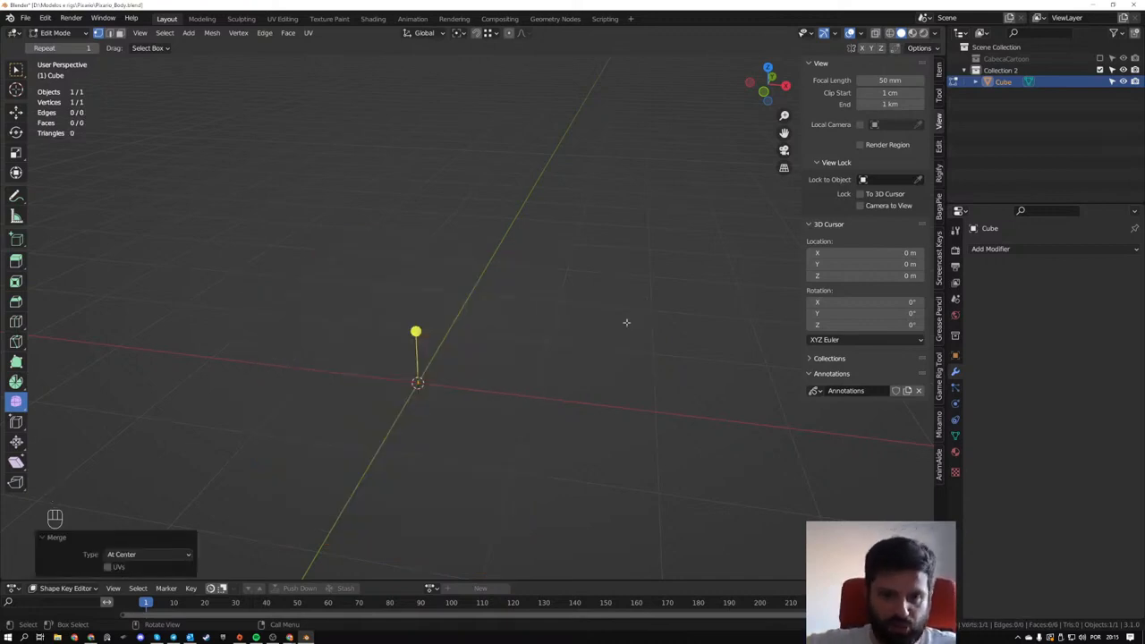
- Move the single vertex straight up along Z by about 1.52 m in the front view
key("KP_1")
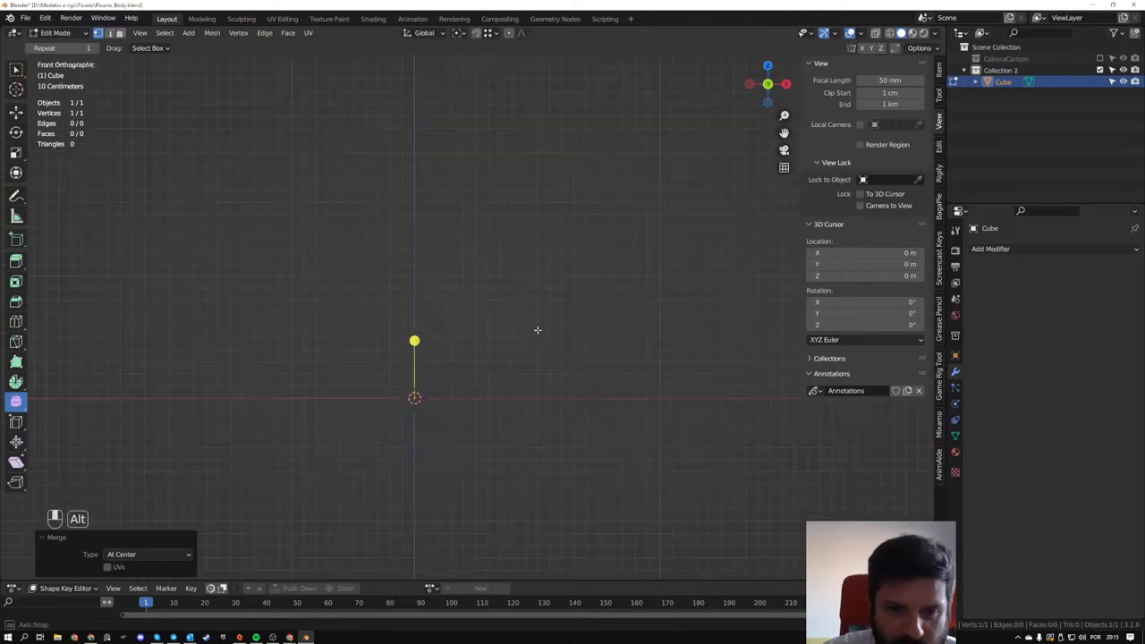
middle_click_drag(473, 375, 477, 430, "shift")
key("g")
middle_click(476, 300)
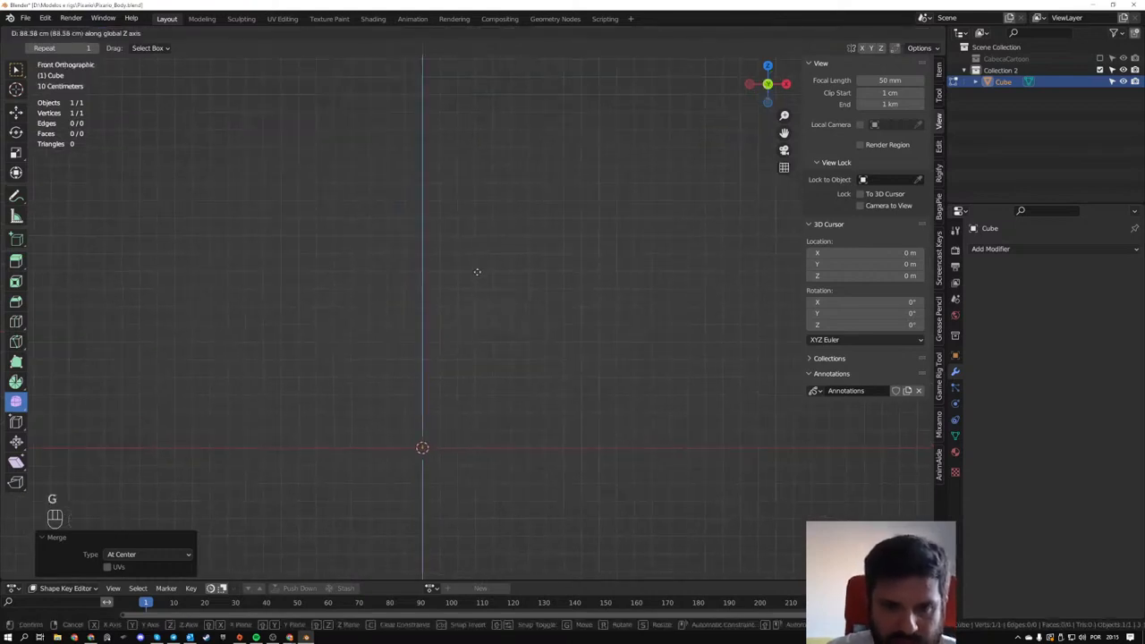
left_click(475, 117)
- Extrude the raised vertex straight down along Z to form the figure's torso edge
middle_click_drag(468, 220, 396, 232, "shift")
left_click(15, 70)
middle_click_drag(429, 277, 498, 273)
key("e")
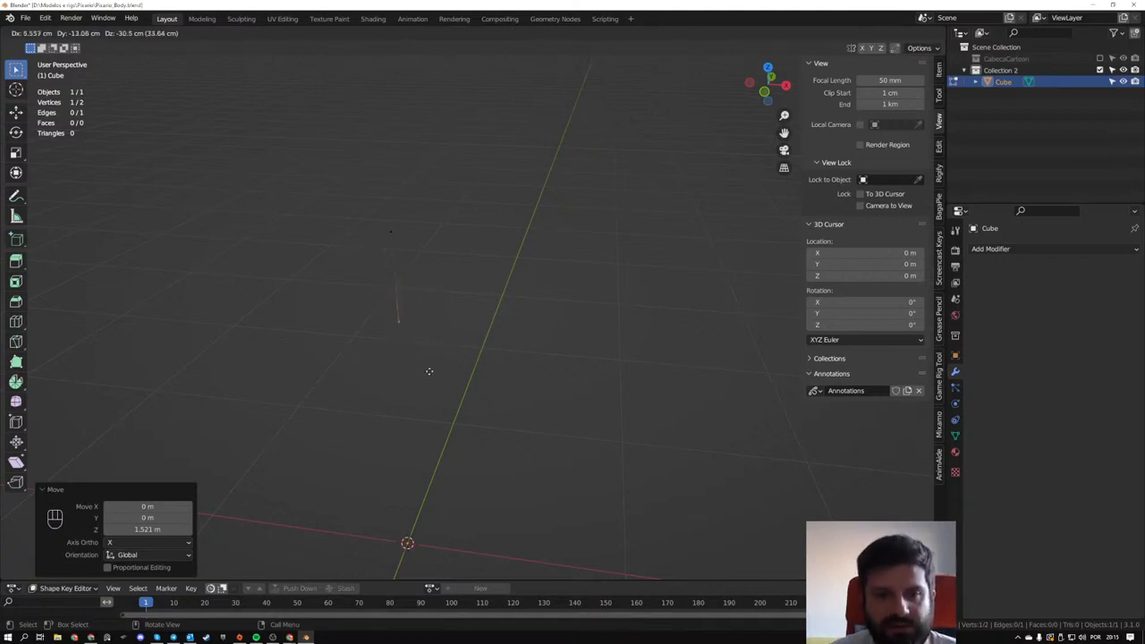
key("z")
left_click(419, 415)
middle_click_drag(440, 391, 461, 351)
- Extrude the torso's upper vertex about 24.9 cm along X to form the shoulder edge
left_click_drag(344, 199, 445, 274)
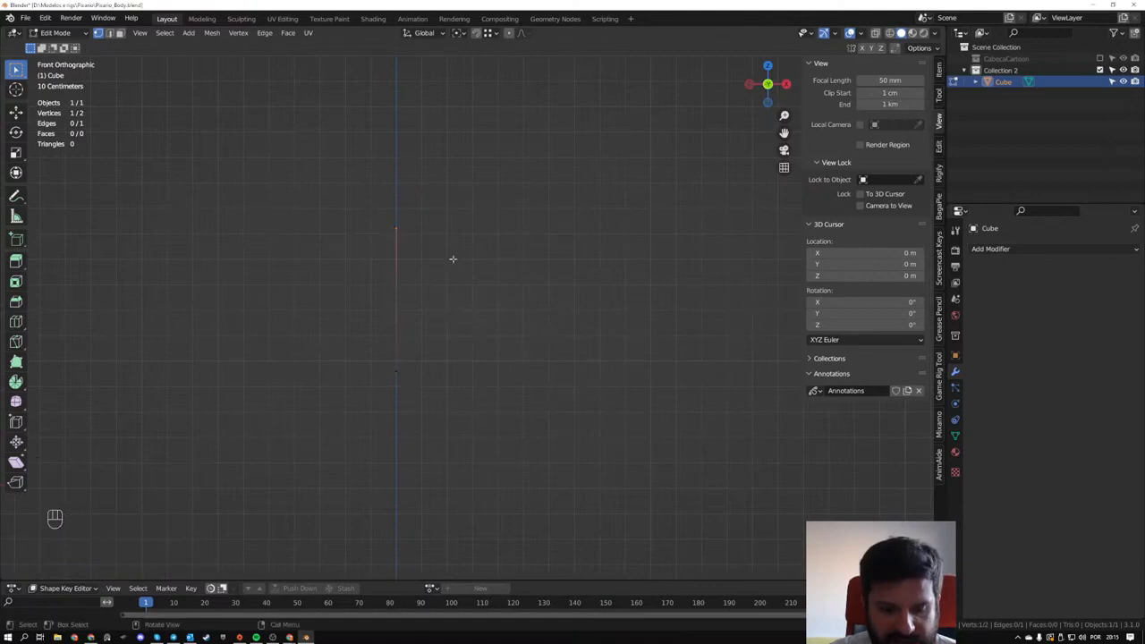
key("e")
key("x")
left_click(560, 269)
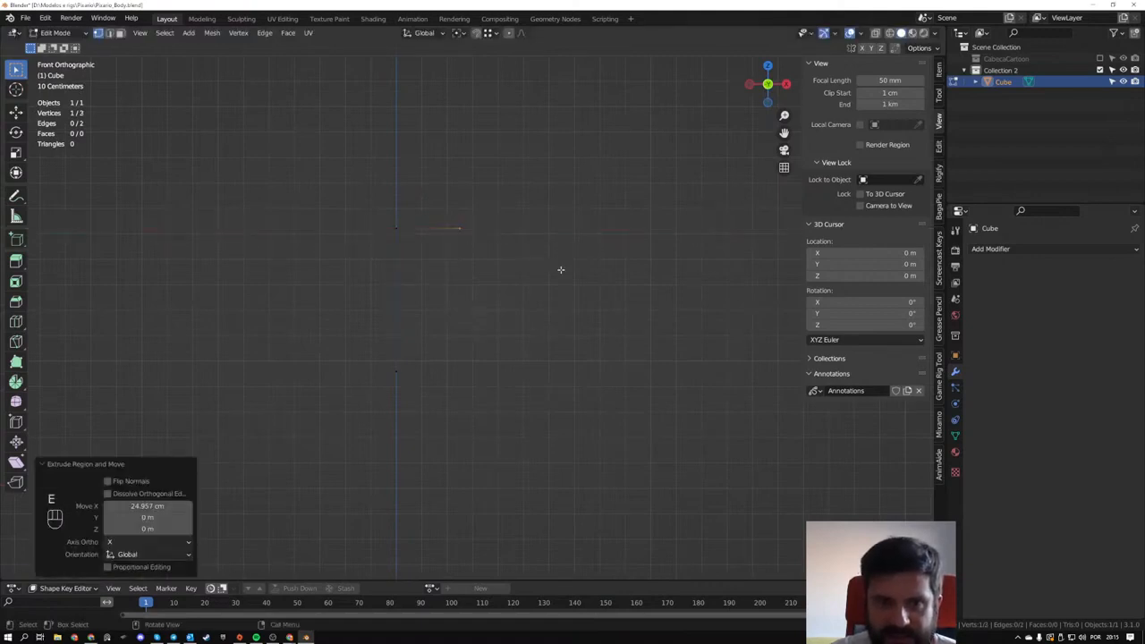
mouse_move(560, 269)
middle_mouse_down()
mouse_move(516, 288)
mouse_move(557, 268)
middle_mouse_up()
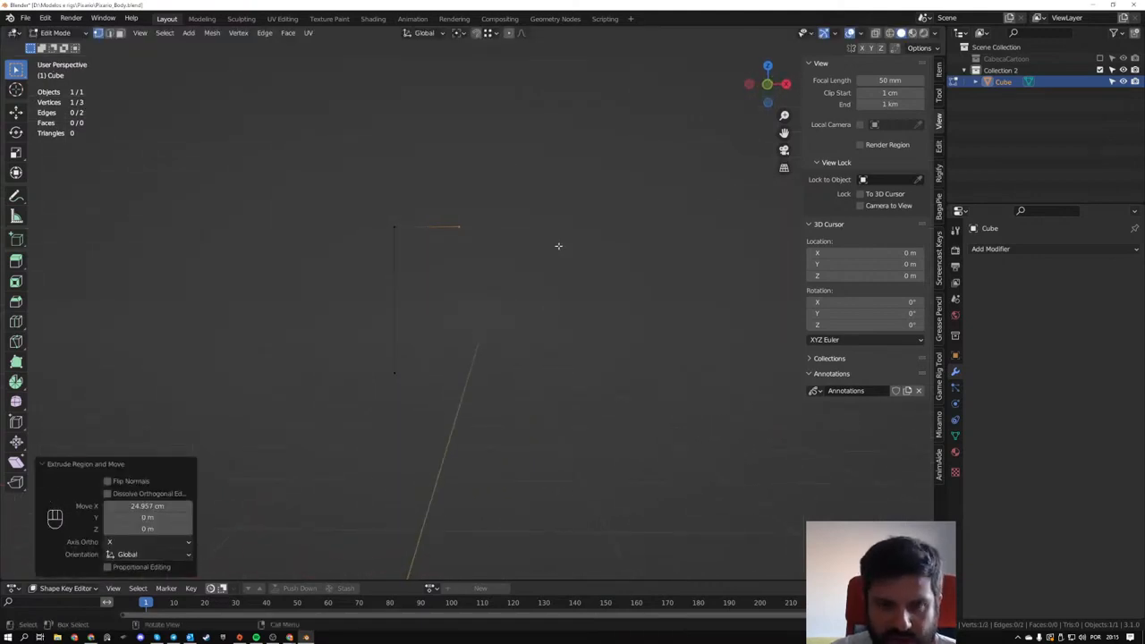
- Extrude the shoulder's end vertex about 34.8 cm outward as the arm, and extrude a short thumb edge up from the wrist
key("e")
left_click(680, 256)
key("e")
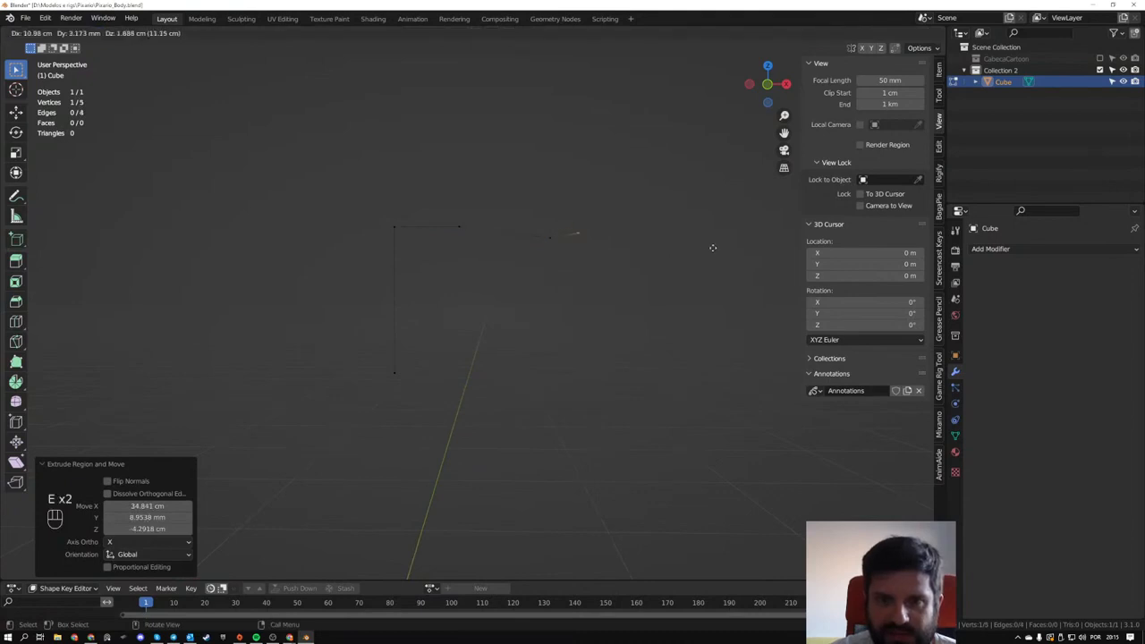
left_click(681, 248)
- Extrude a short palm edge outward from the wrist vertex, and extend it with a first finger edge about 11.6 cm along X
key("e")
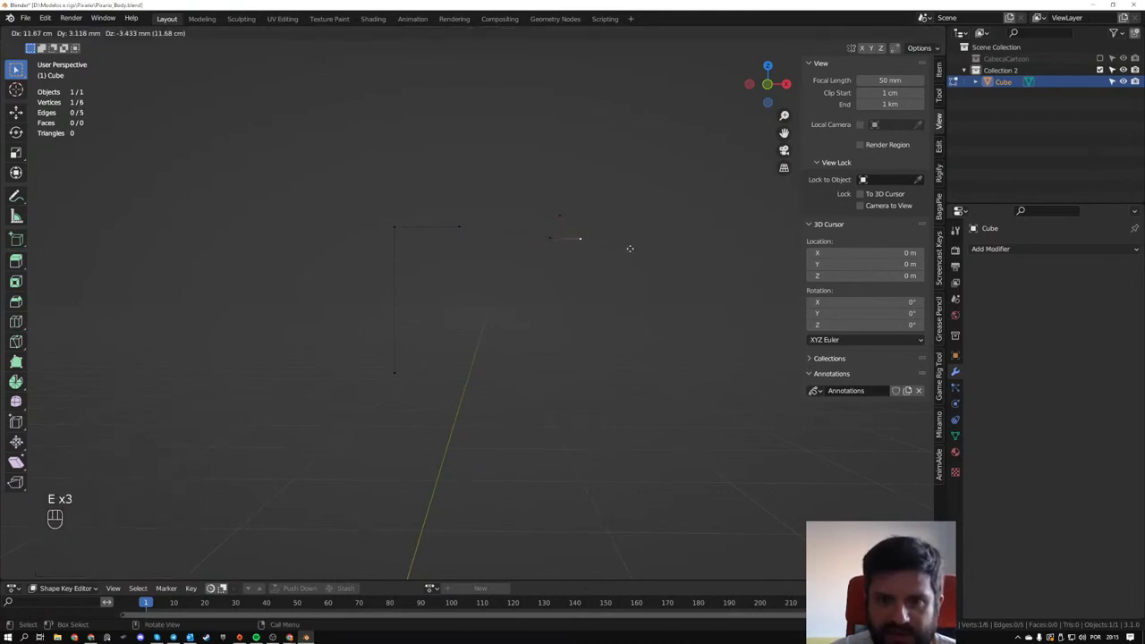
left_click(628, 249)
key("e")
left_click(668, 248)
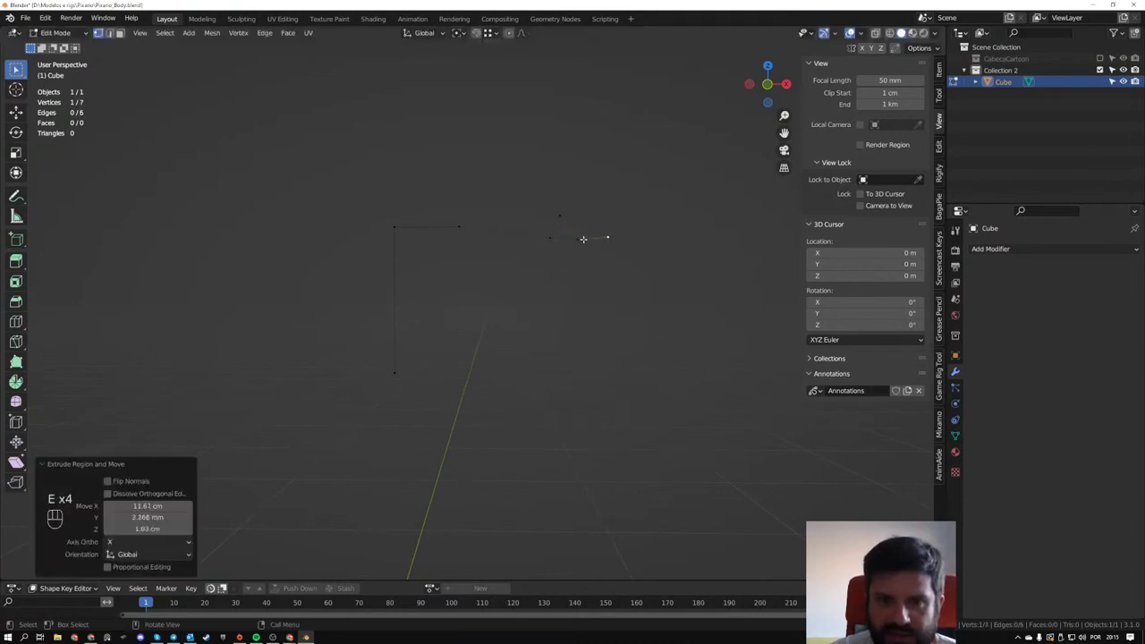
- Extrude three more finger edges from the palm vertex, fanning them progressively downward below the first finger
left_click(581, 239)
key("e")
left_click(590, 242)
key("e")
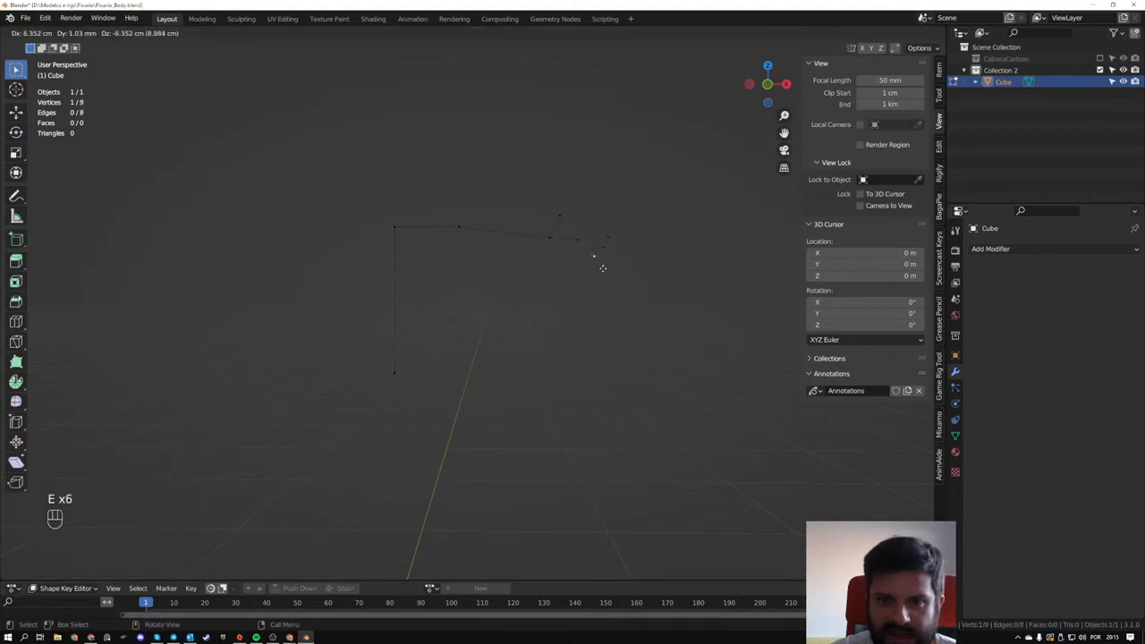
left_click(605, 270)
scroll(576, 239, "up", 3)
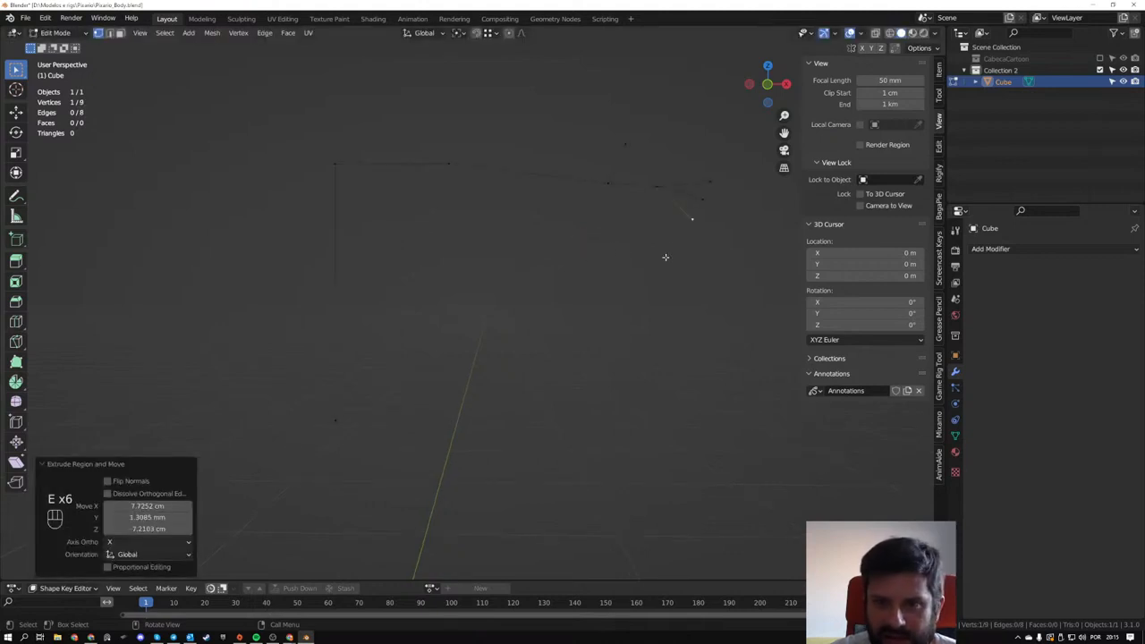
left_click(653, 188)
key("e")
left_click(667, 247)
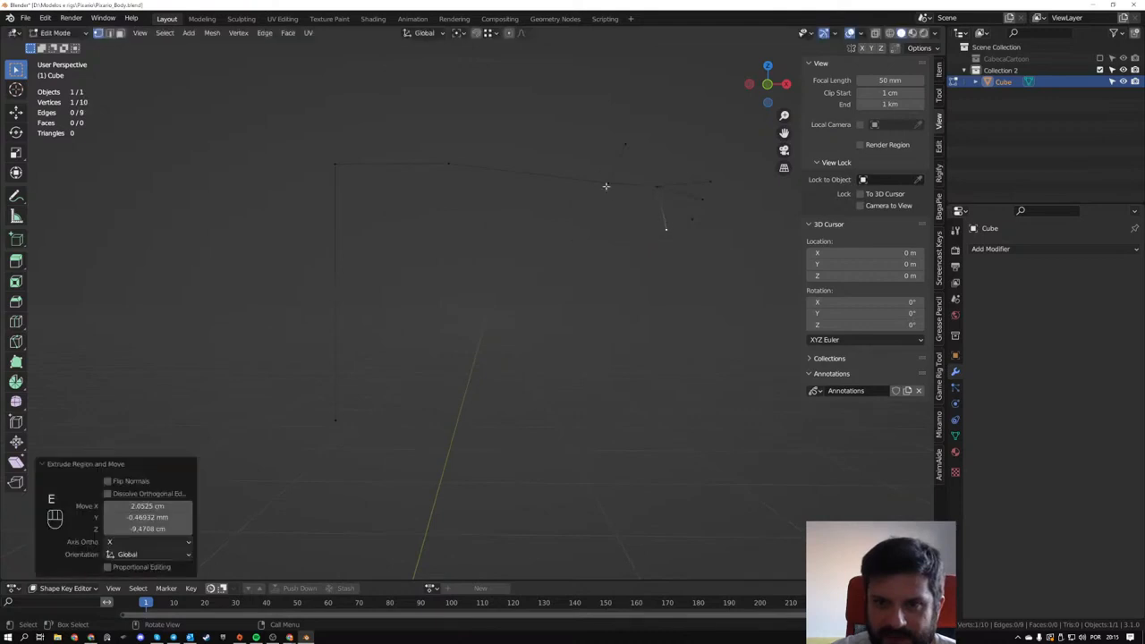
- Select the wrist and thumb-tip vertices together and move them outward, closer to the palm vertex
left_click(607, 186)
left_click_drag(587, 123, 628, 170)
key("g")
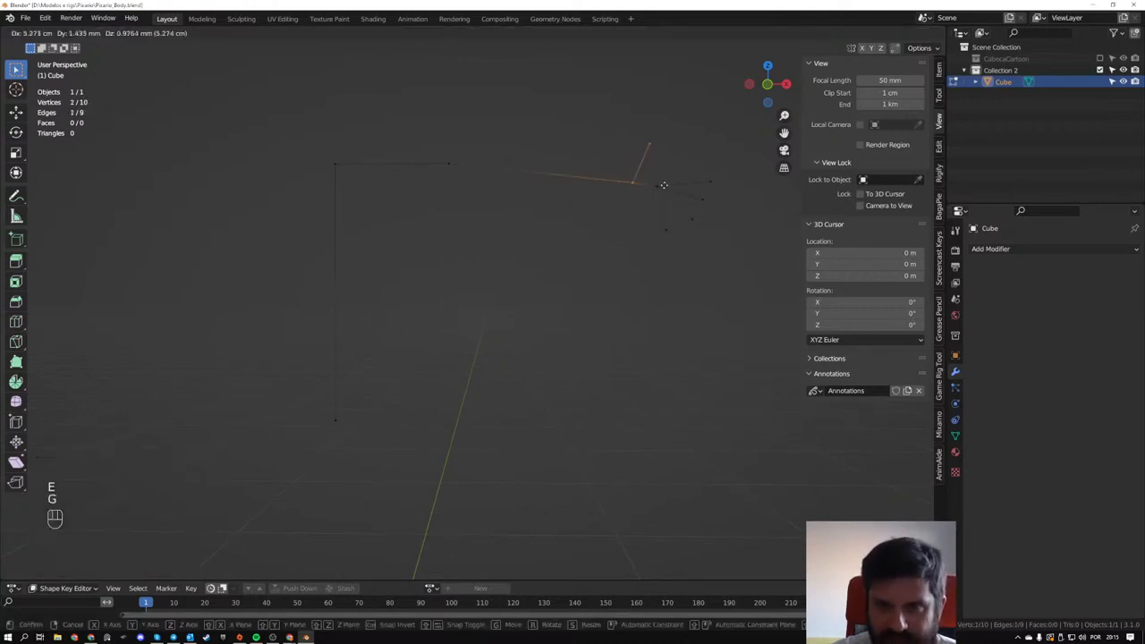
left_click(677, 184)
- Extrude the torso's lower vertex about 15 cm sideways as the hip, then about 50 cm down as the thigh
scroll(671, 189, "down", 3)
left_click(395, 374)
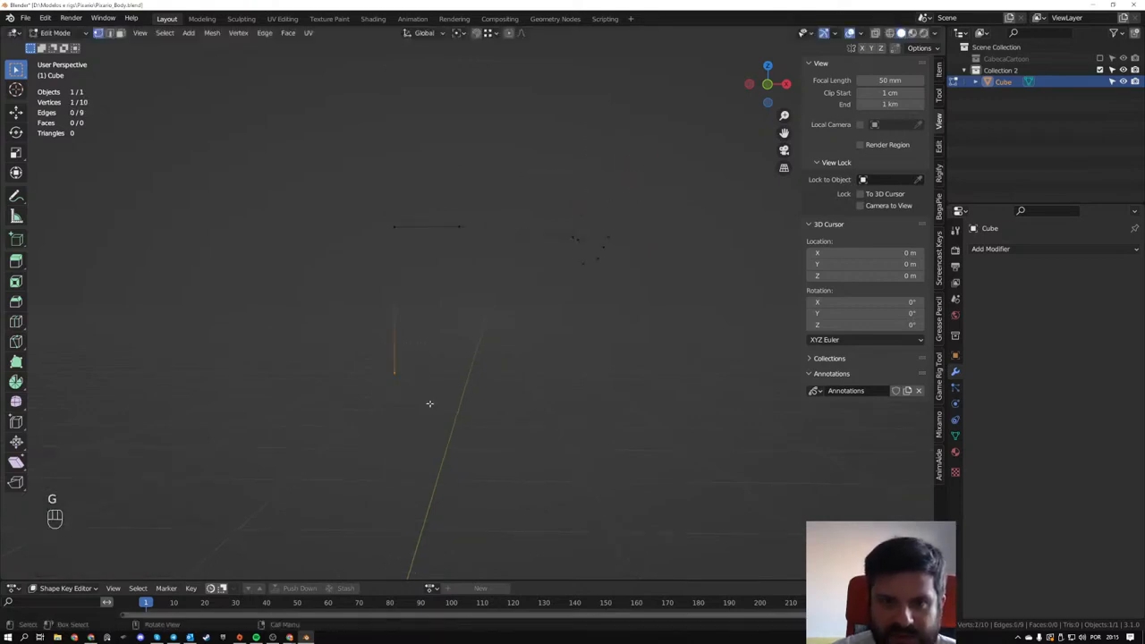
middle_click_drag(432, 386, 441, 377)
key("e")
left_click(482, 373)
key("e")
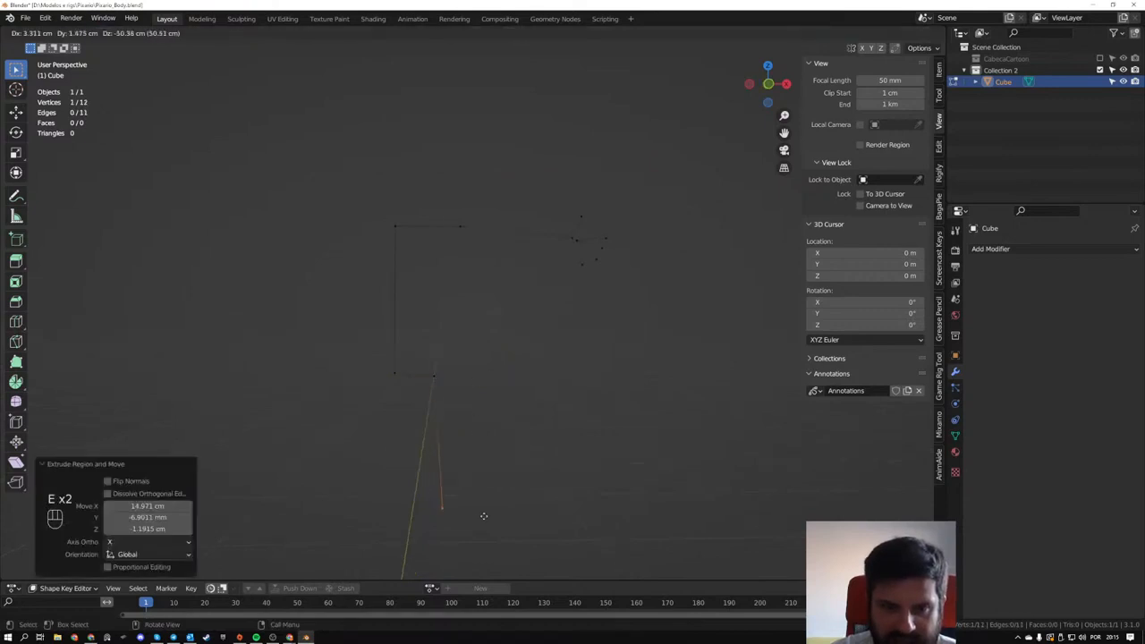
left_click(482, 515)
- Extrude the knee vertex about 51 cm down as the lower leg, then about 19.7 cm in X and 11.3 cm down as the foot
scroll(481, 514, "down", 3)
key("e")
left_click(487, 562)
key("e")
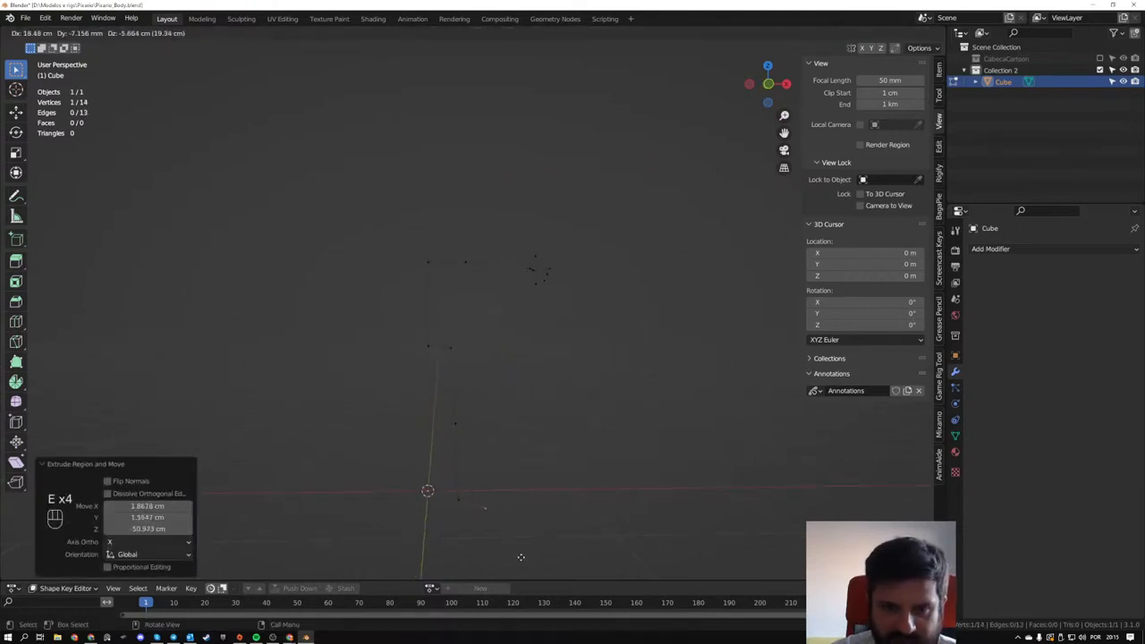
left_click(522, 556)
- Reposition the foot-tip vertex and then the knee vertex from the side, giving the leg a slight bend
middle_click_drag(522, 563, 388, 388)
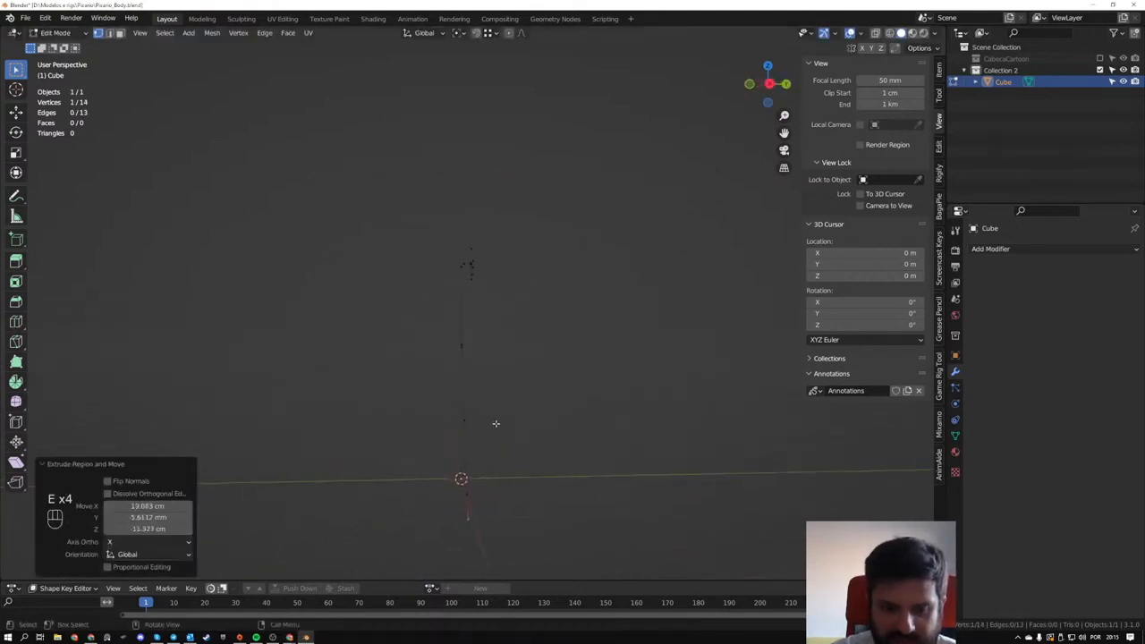
key("g")
left_click(461, 402)
key("g")
left_click(534, 442)
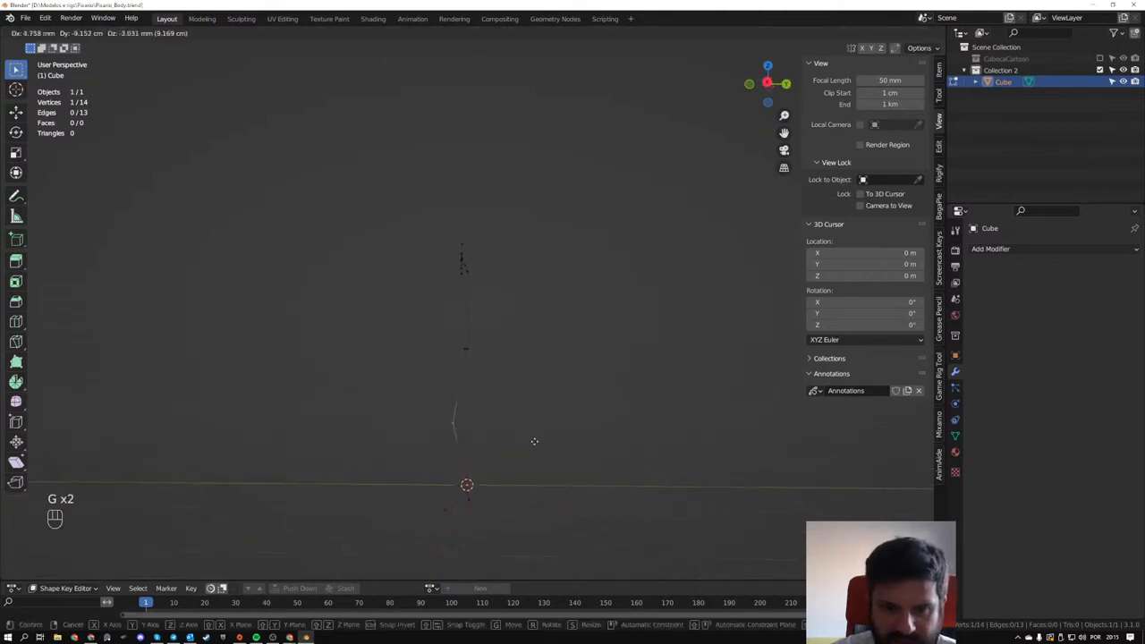
- Extrude the torso's upper vertex about 20.6 cm upward to form the neck edge
middle_click_drag(534, 441, 389, 237)
key("e")
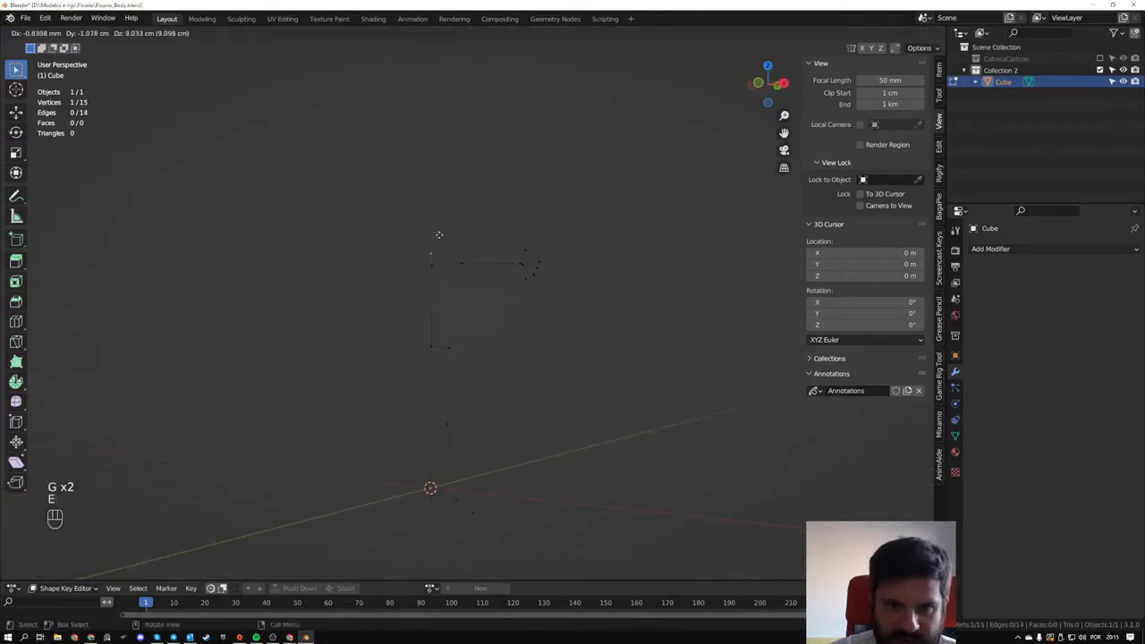
left_click(439, 219)
- Duplicate the arm and hand in front view, placing the copy about 1.05 m across on the torso's other side and 13.9 cm higher
key("KP_1")
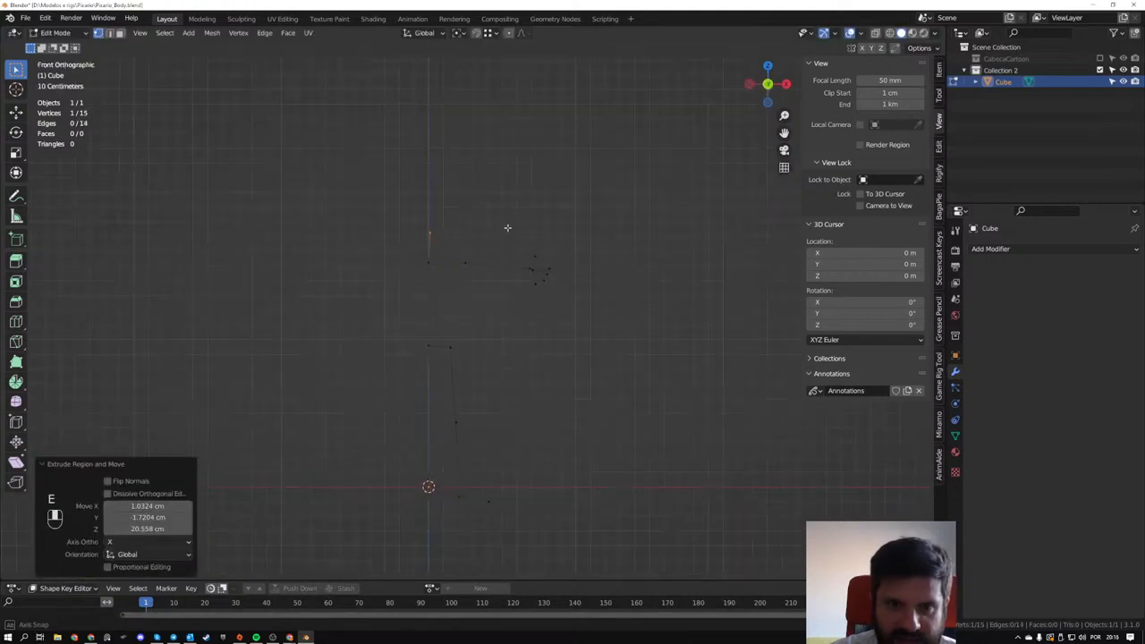
left_click_drag(402, 249, 445, 285)
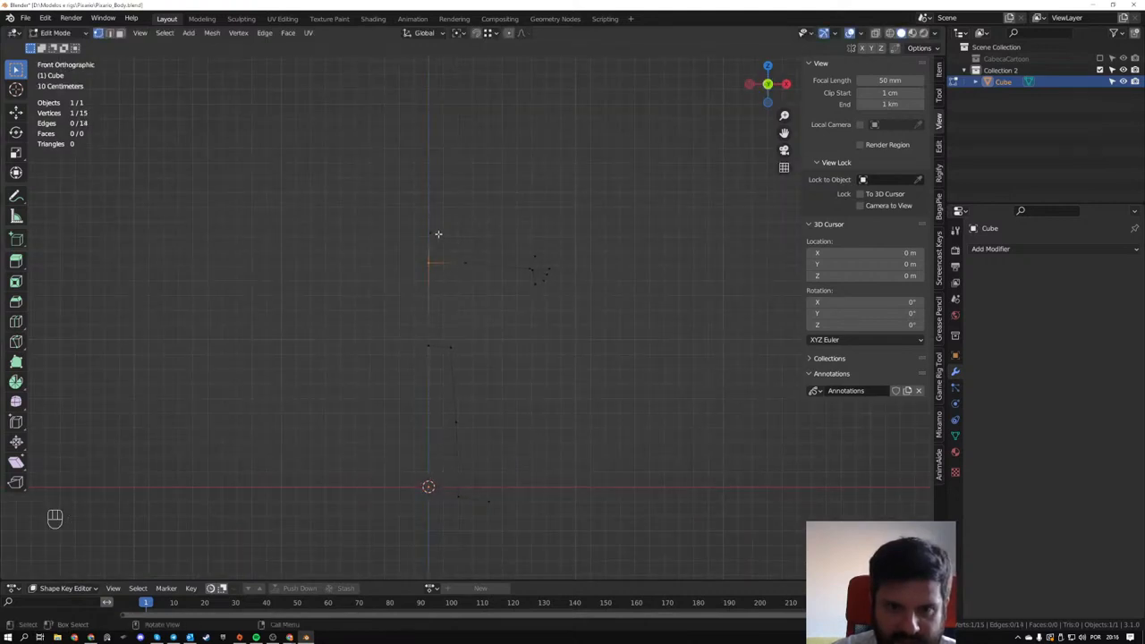
left_click_drag(437, 232, 577, 323)
scroll(474, 322, "up", 2)
middle_click_drag(470, 322, 495, 357, "shift")
key("shift+d")
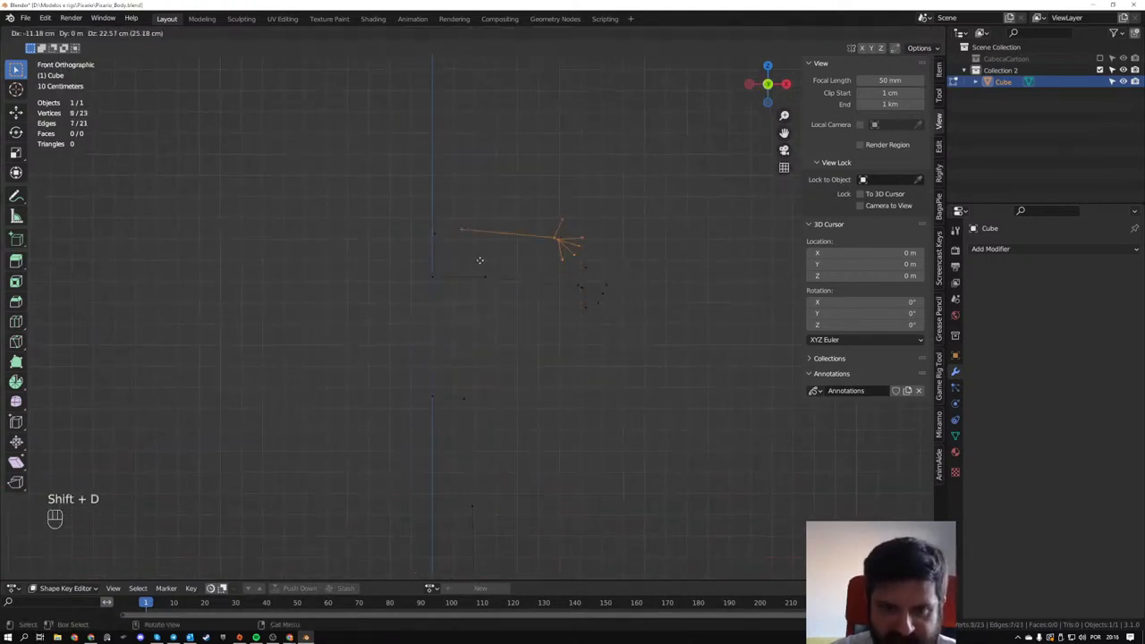
left_click(331, 291)
- Rotate the copied arm about 186° in front view and then about 182° in side view, pointing the hand outward
key("r")
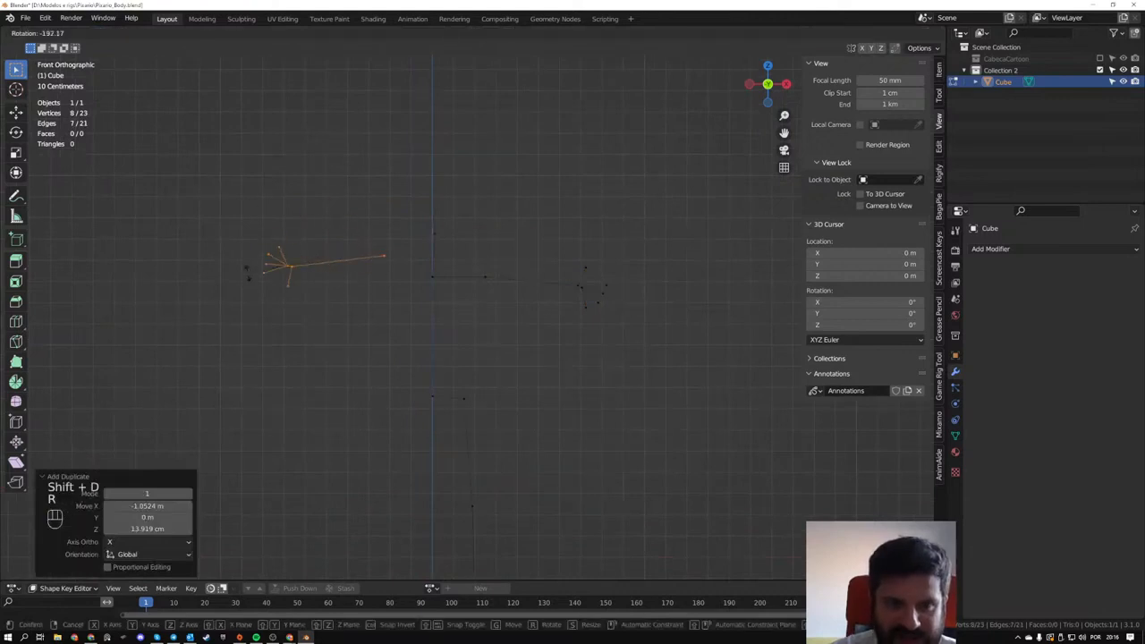
left_click(251, 264)
middle_click_drag(295, 265, 411, 259)
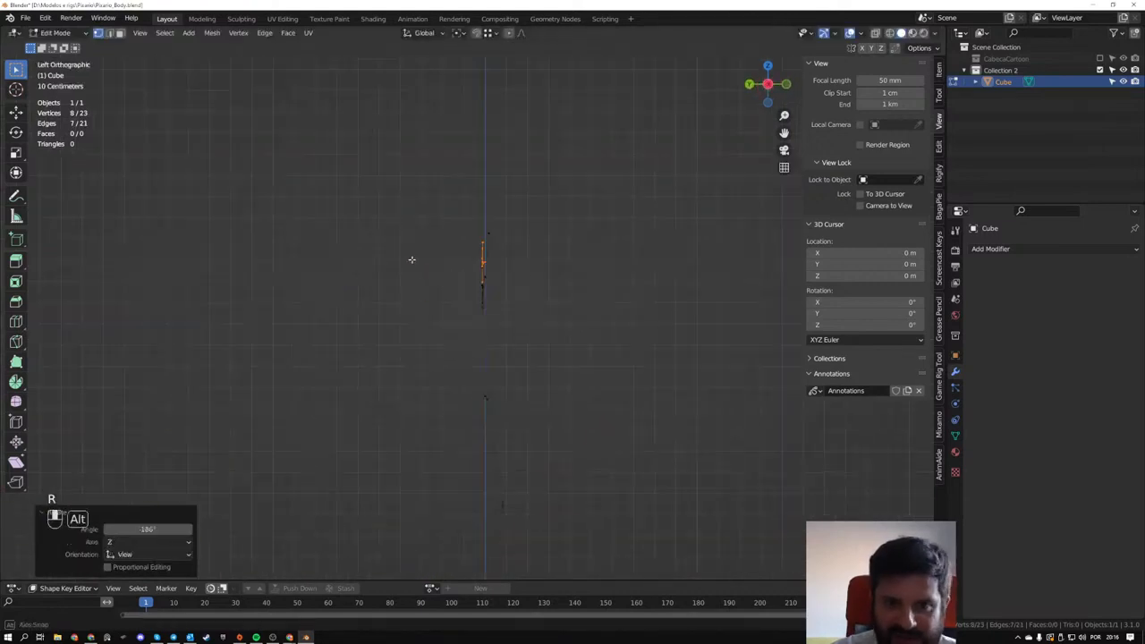
key("r")
left_click(431, 330)
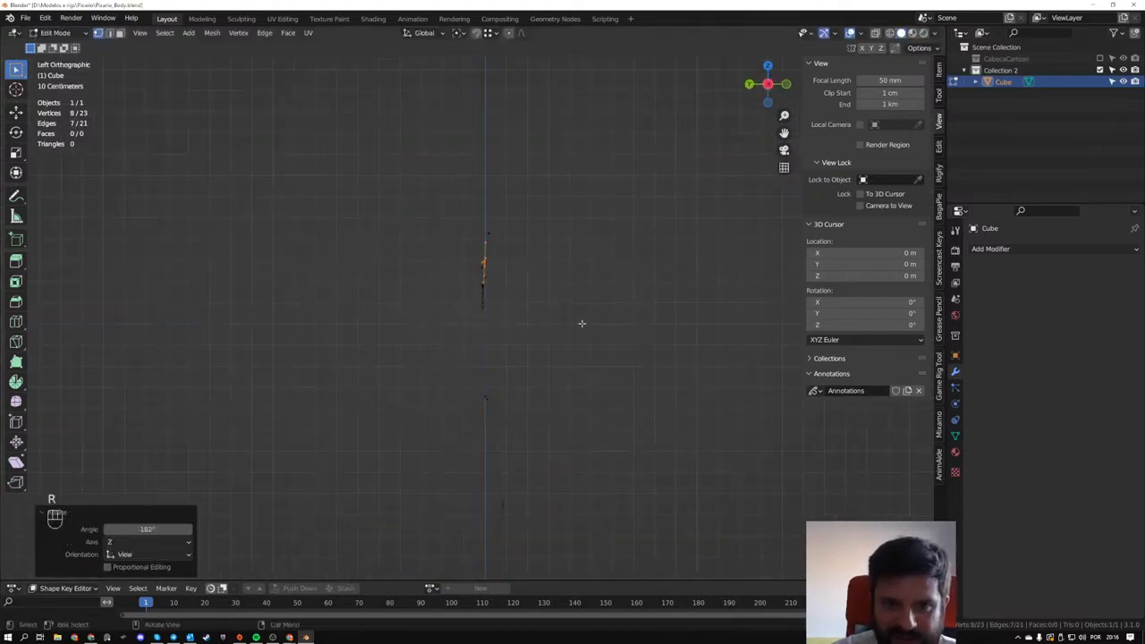
middle_click_drag(582, 322, 417, 296)
- Try to join the copied arm's shoulder vertex to the torso's upper vertex with Connect Vertex Path
left_click(382, 260)
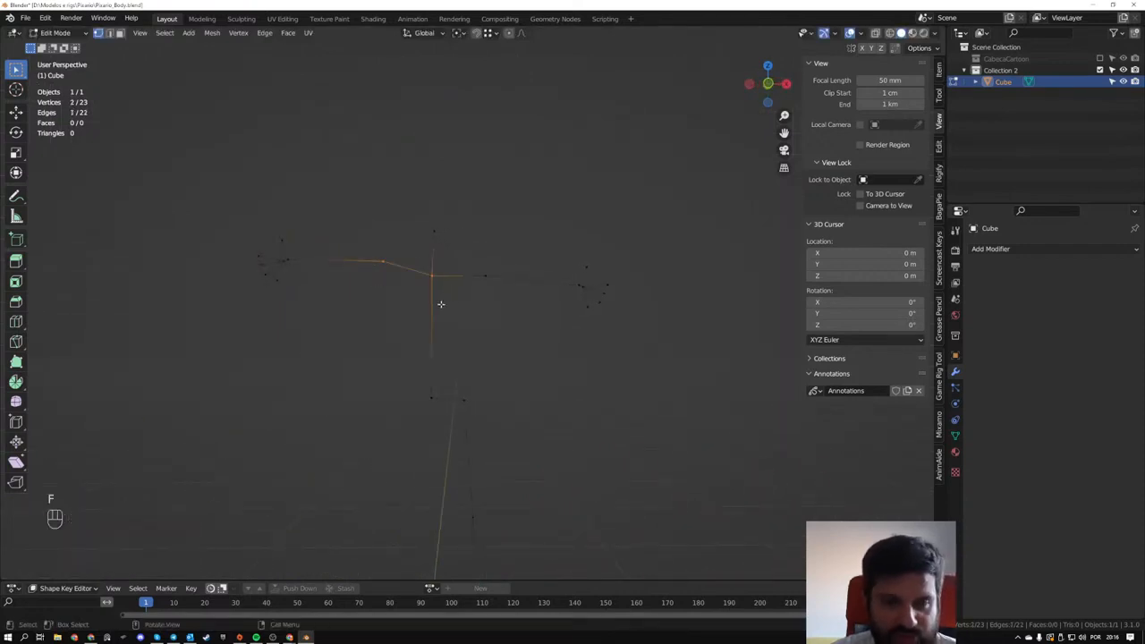
middle_click_drag(393, 273, 421, 301)
scroll(396, 283, "up", 2)
key("ctrl+z")
left_click_drag(350, 238, 450, 304)
middle_click_drag(486, 315, 478, 317)
key("j")
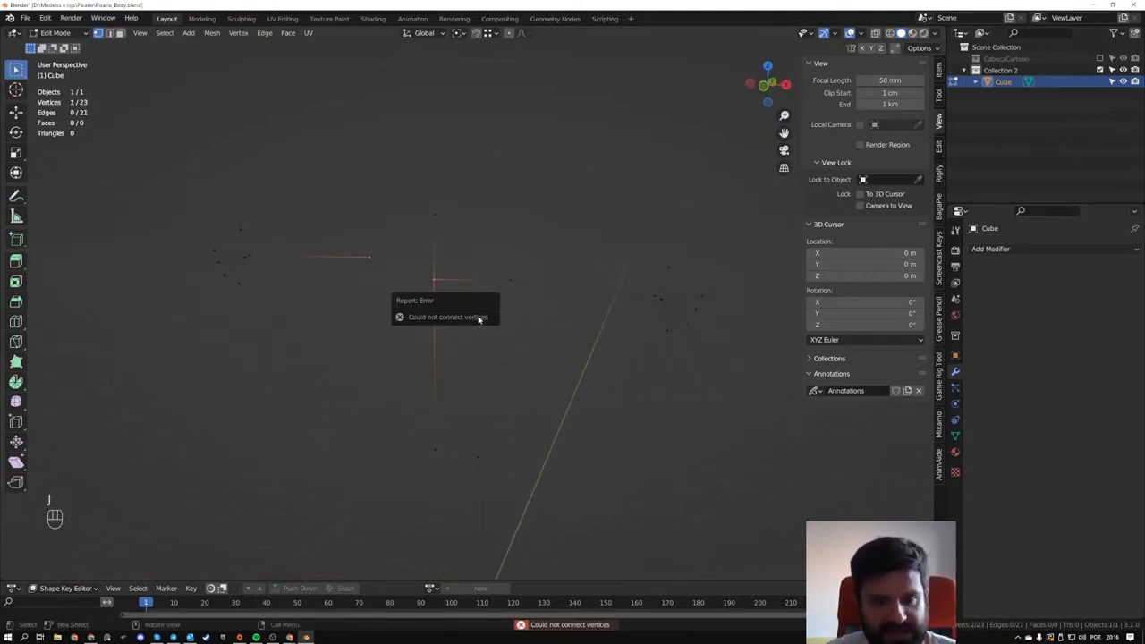
- Create an edge between the copied arm's shoulder vertex and the torso's upper vertex
left_click(348, 237)
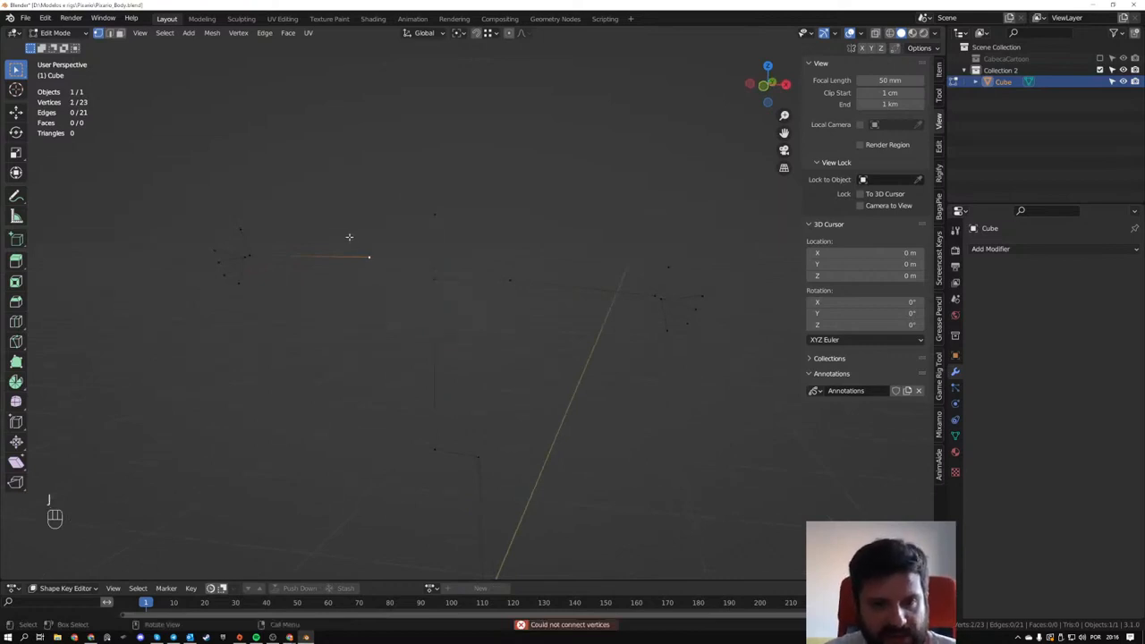
left_click_drag(327, 225, 445, 310, "shift")
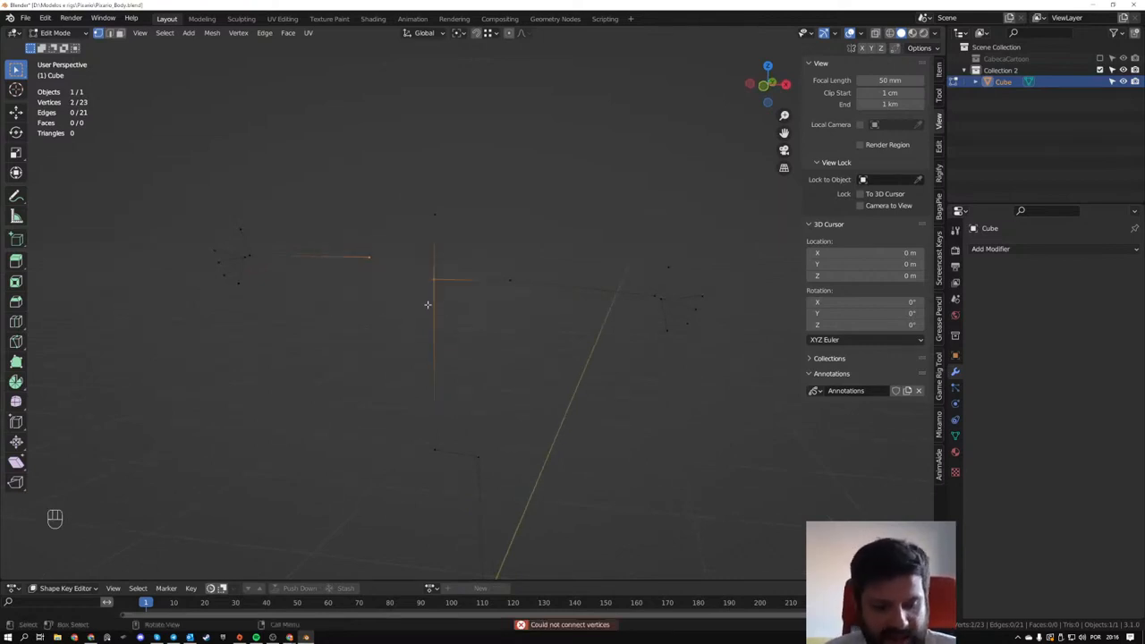
middle_click_drag(474, 501, 503, 320, "shift")
scroll(503, 319, "down", 2)
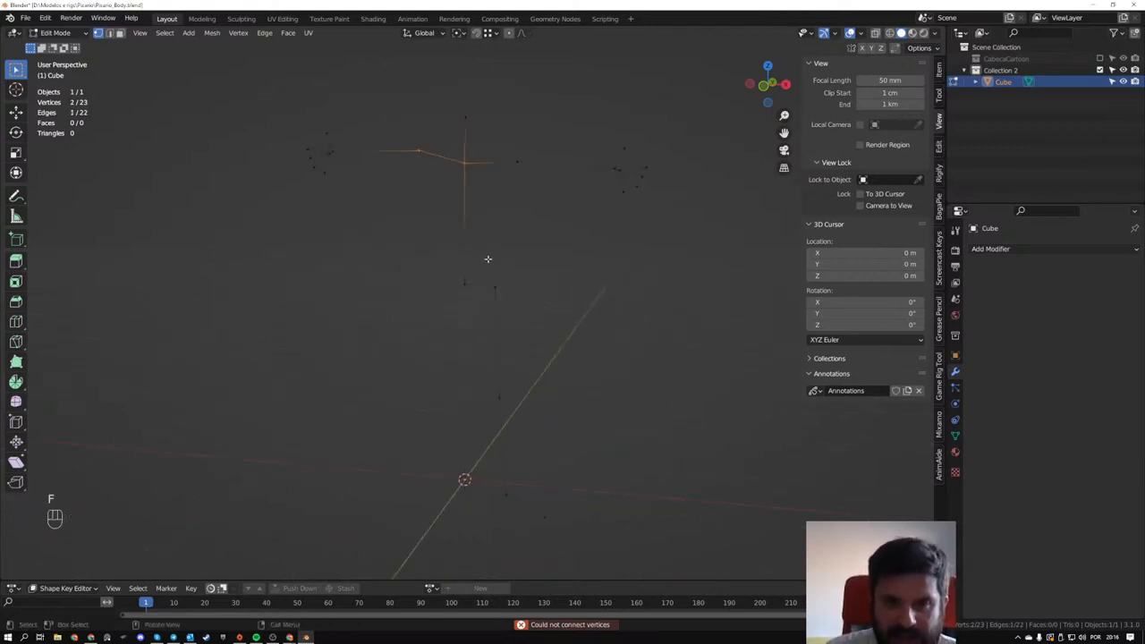
- Duplicate the leg about 67 cm across and 2.1 cm up in front view, and rotate the copy about 114° in top view
left_click_drag(488, 258, 622, 539)
middle_click_drag(547, 490, 575, 493)
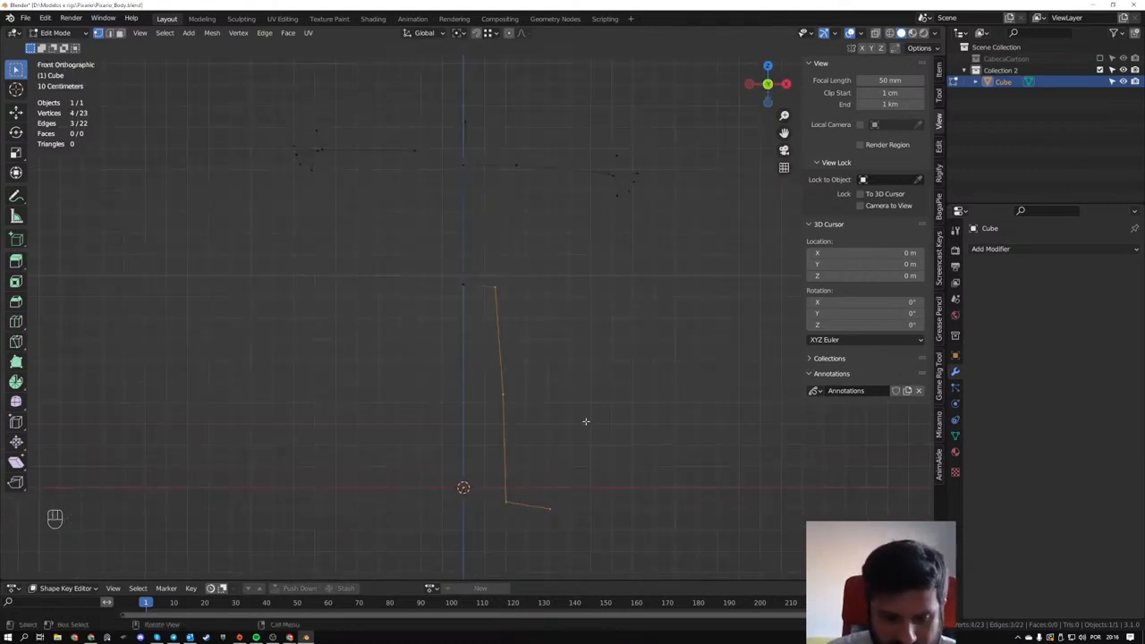
key("shift+d")
left_click(405, 394)
middle_click_drag(443, 362, 554, 378)
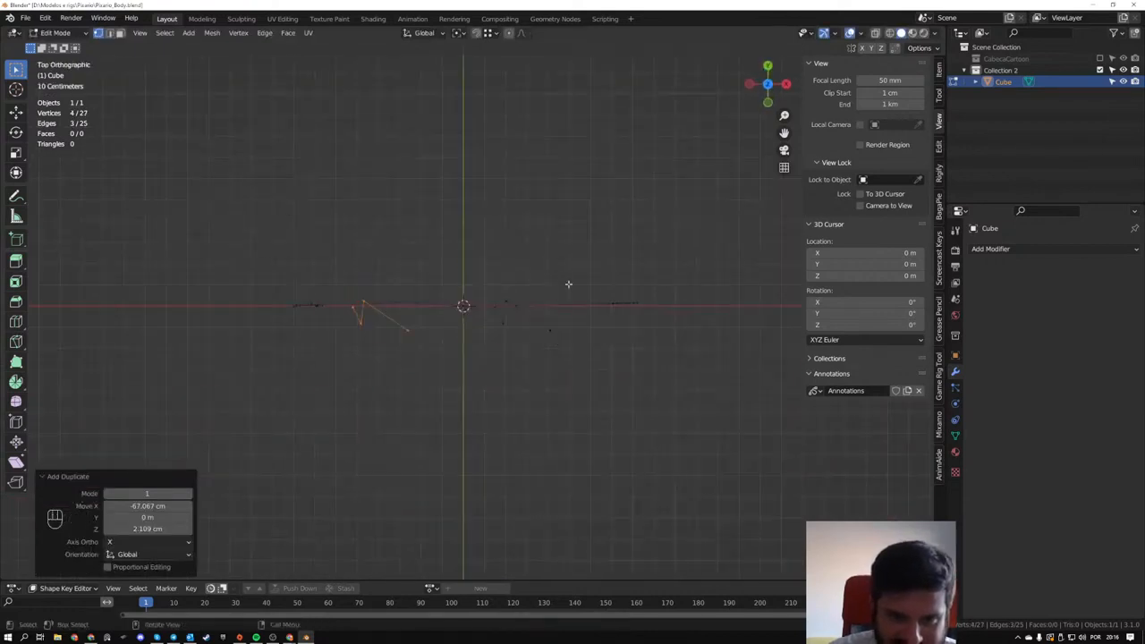
key("r")
left_click(370, 354)
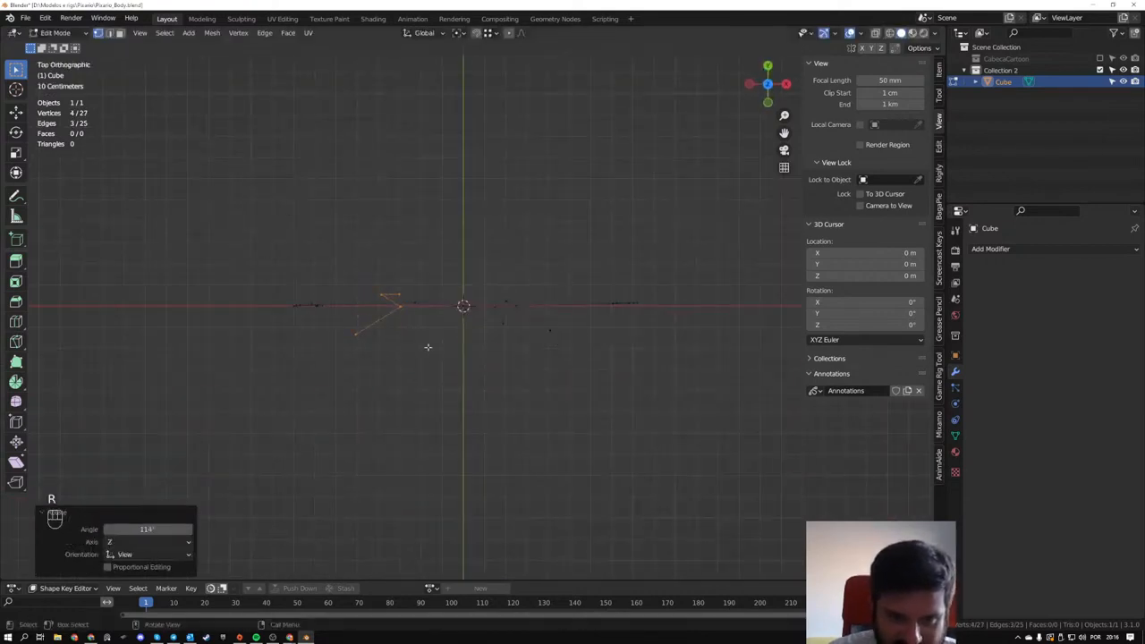
- Position the copied leg beside the pelvis, join its hip vertex to the torso's lower vertex with an edge, and return to Object Mode
middle_click_drag(427, 352, 514, 269)
left_click_drag(386, 256, 458, 313)
key("g")
middle_click_drag(490, 307, 516, 294)
key("Tab")
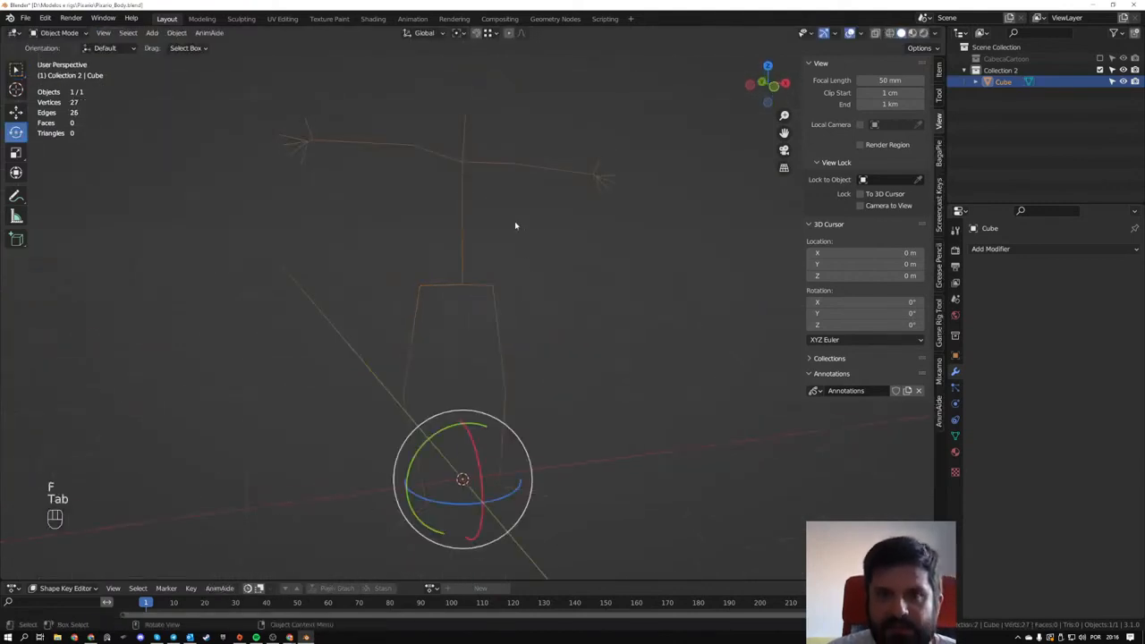
- Add a Skin modifier to the stick figure and show its inner vertices in Edit Mode with X-Ray enabled
left_click(995, 250)
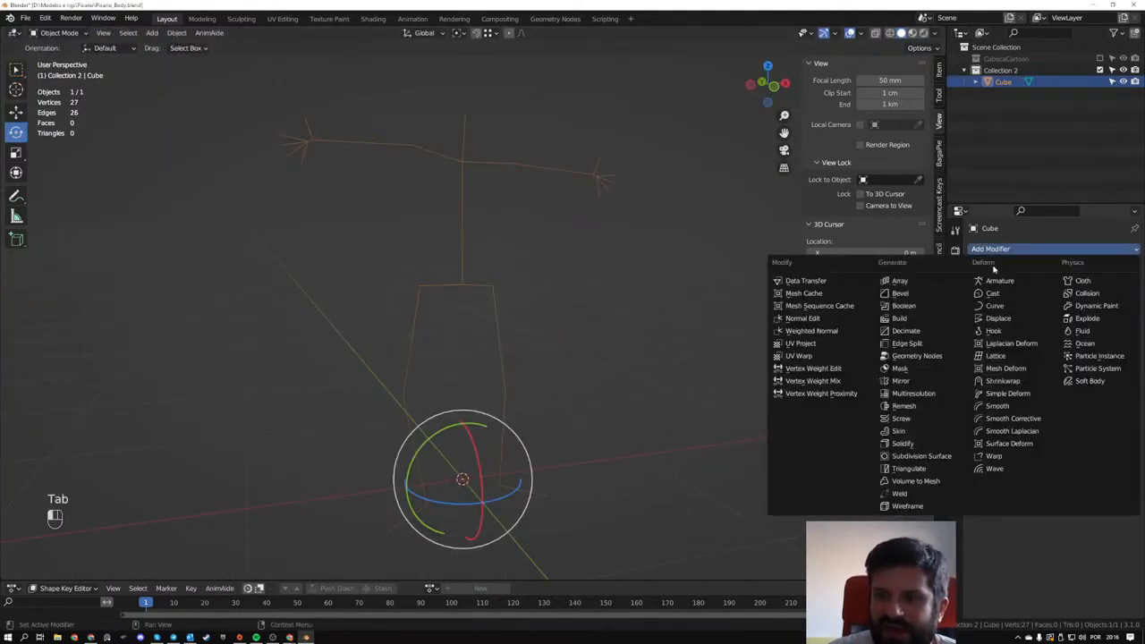
left_click(918, 431)
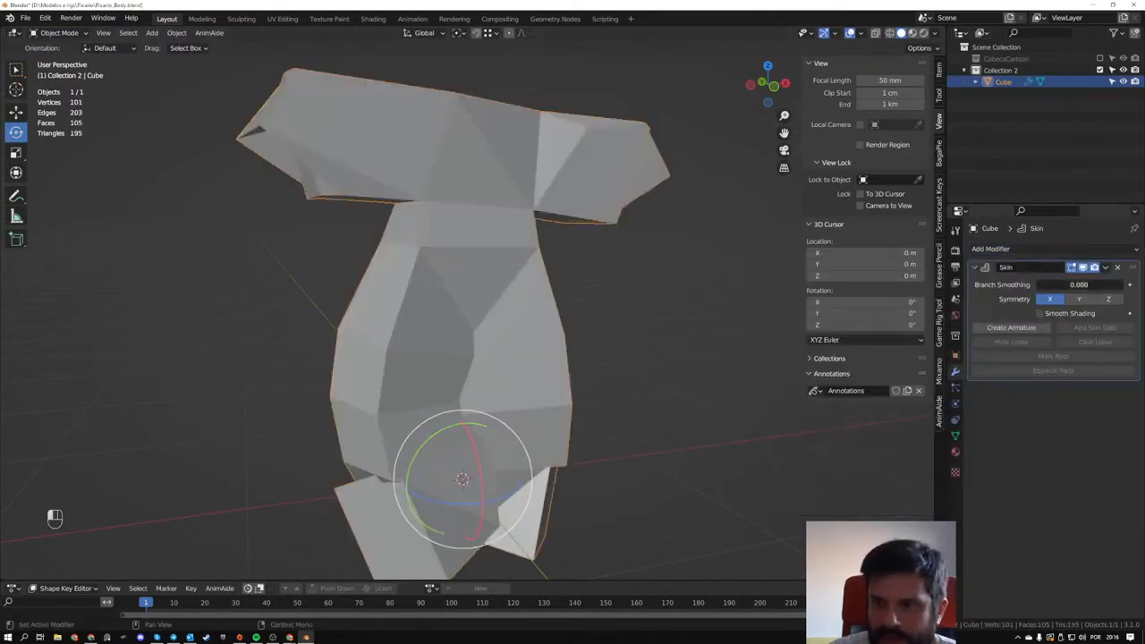
middle_click_drag(603, 286, 382, 271)
key("Tab")
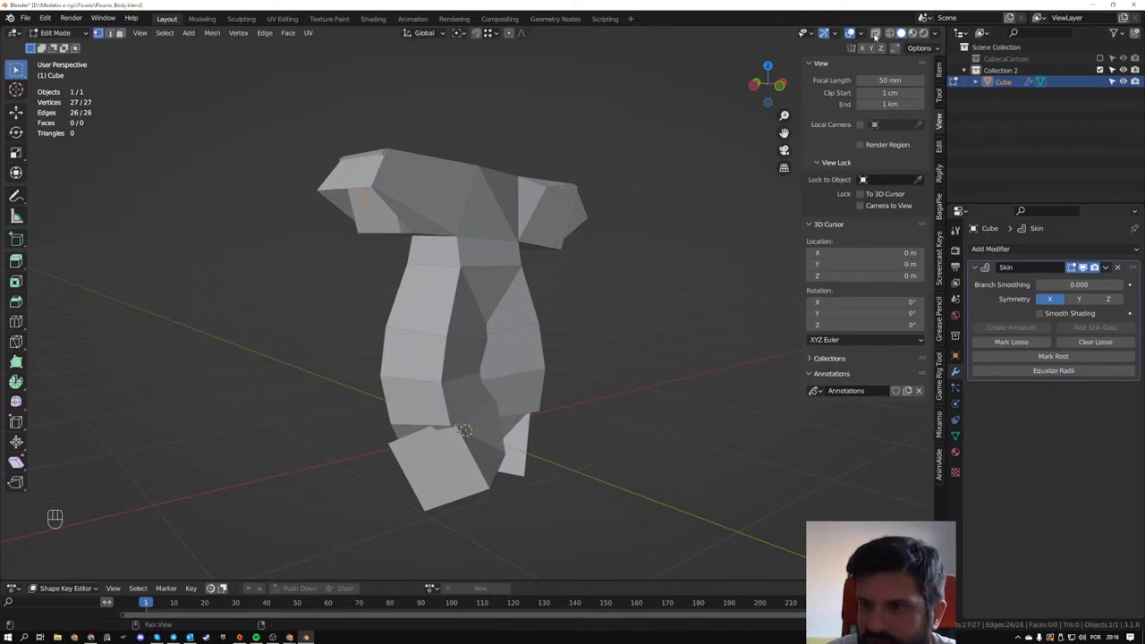
left_click(875, 34)
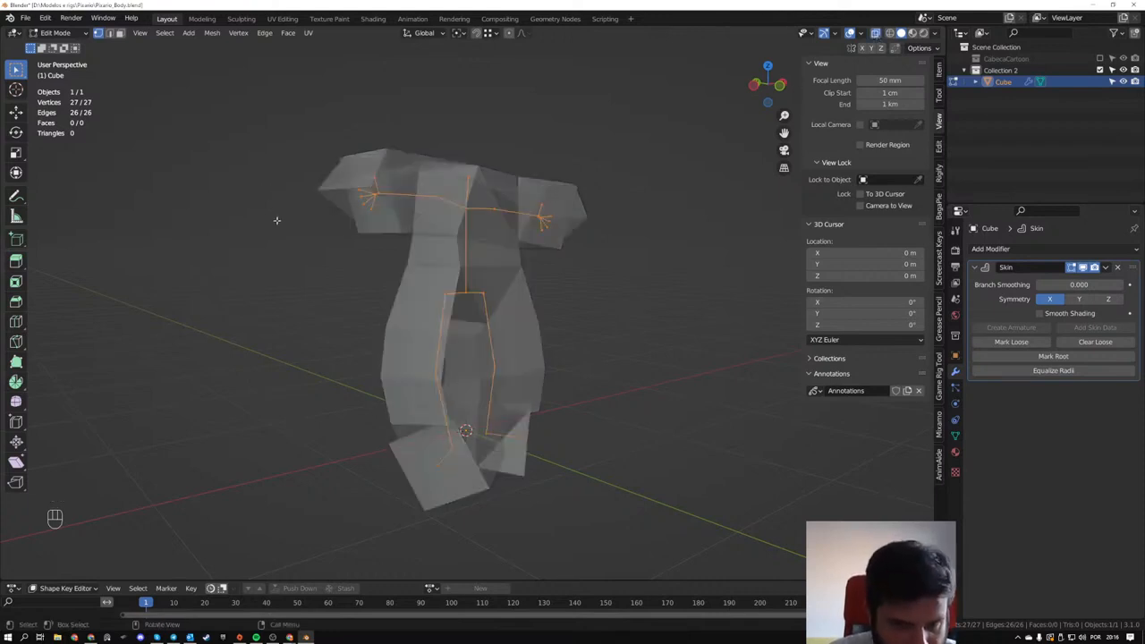
middle_click_drag(276, 220, 407, 208)
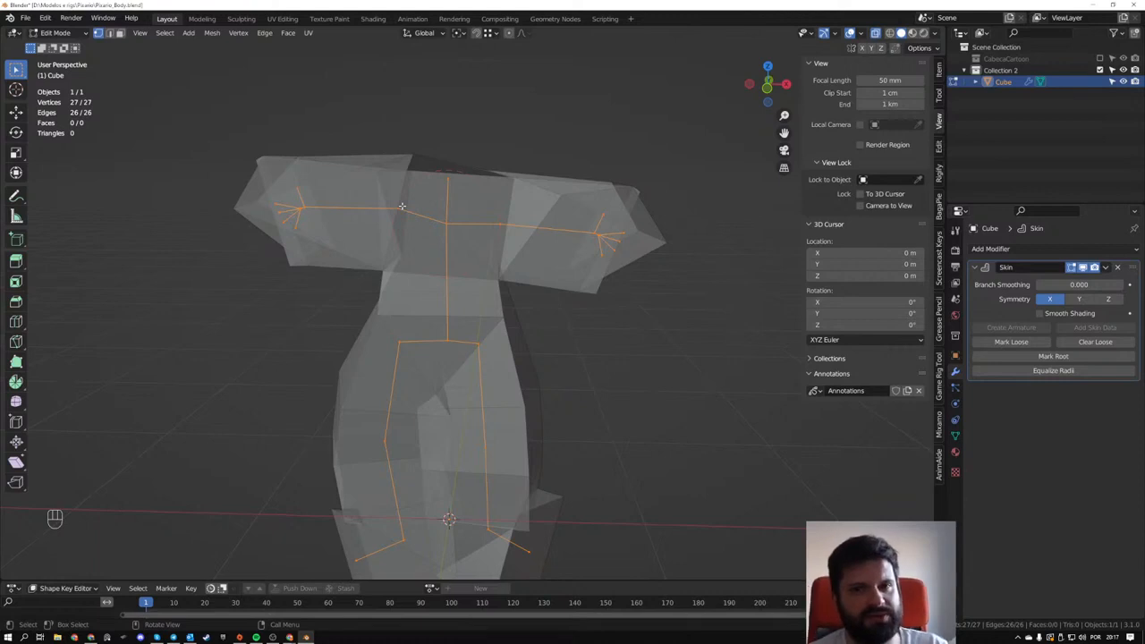
key("s")
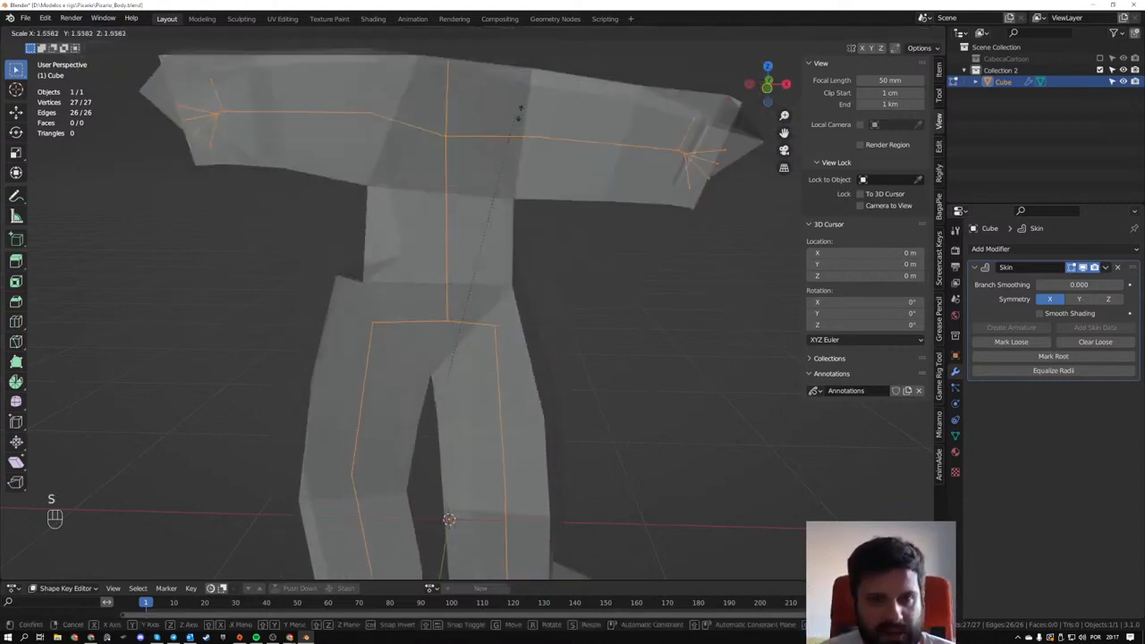
right_click(574, 255)
scroll(572, 255, "down", 4)
key("s")
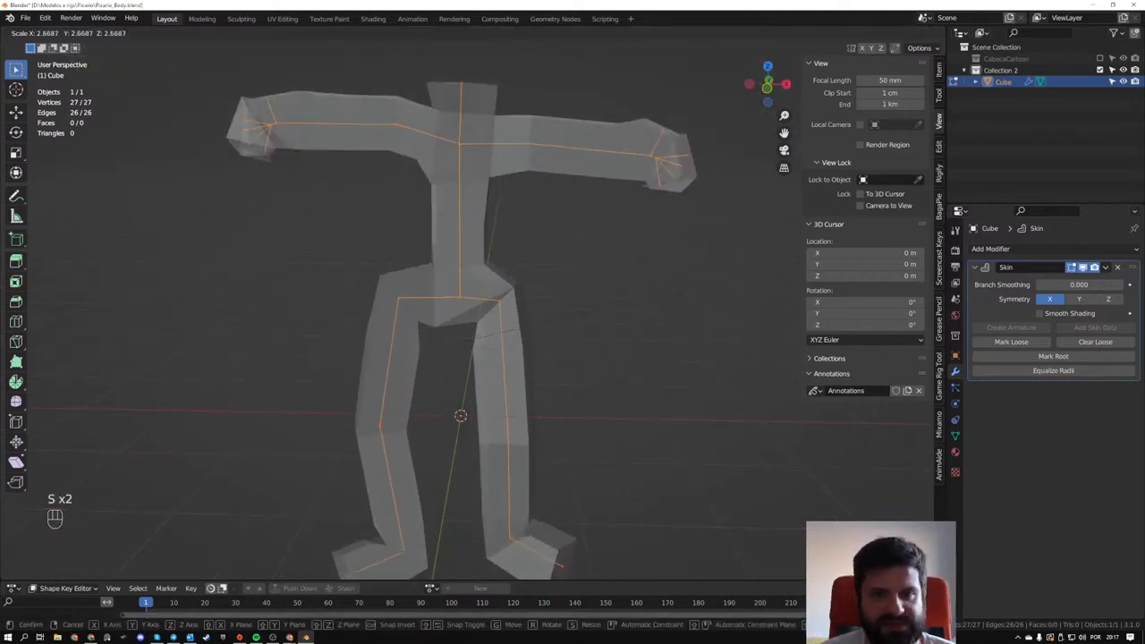
right_click(754, 268)
middle_click_drag(754, 269, 605, 248)
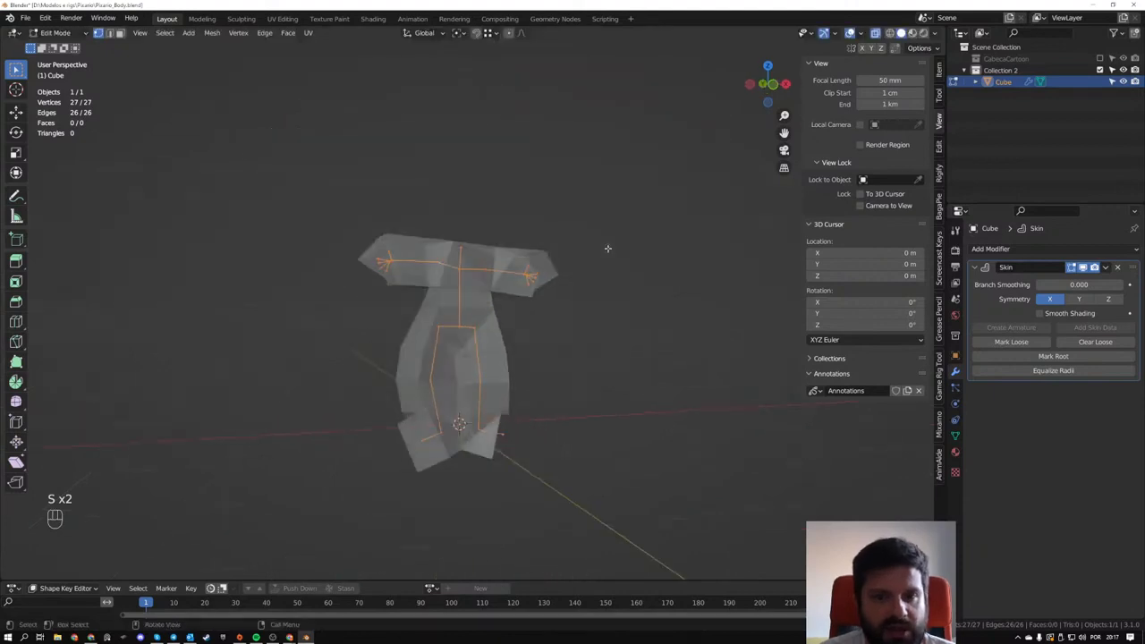
scroll(605, 248, "up", 3)
key("alt+s")
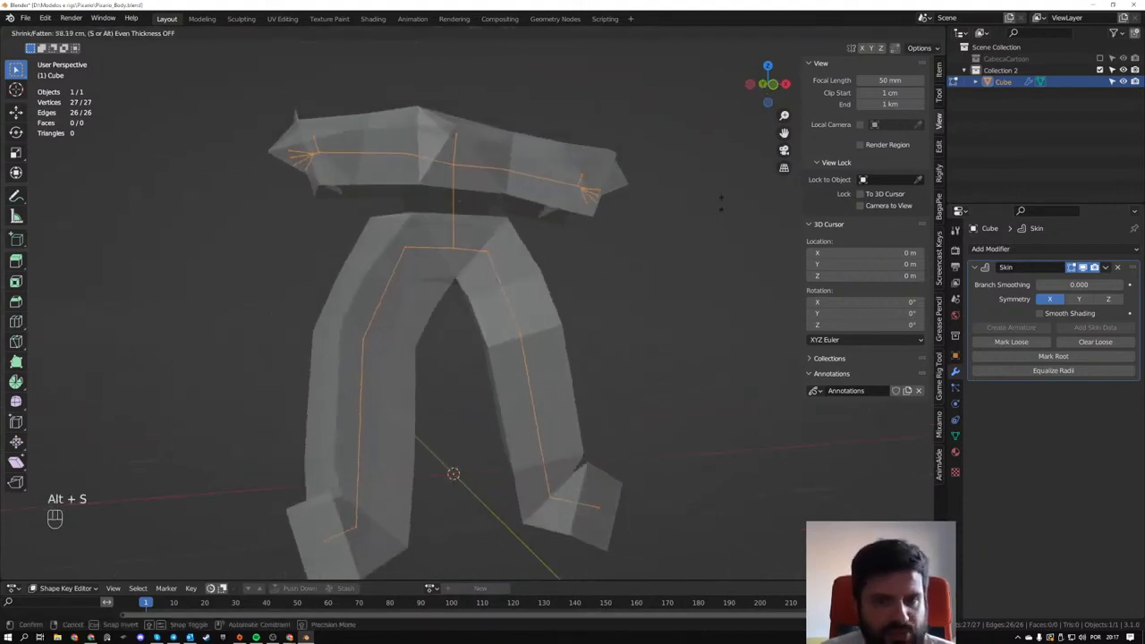
right_click(388, 261)
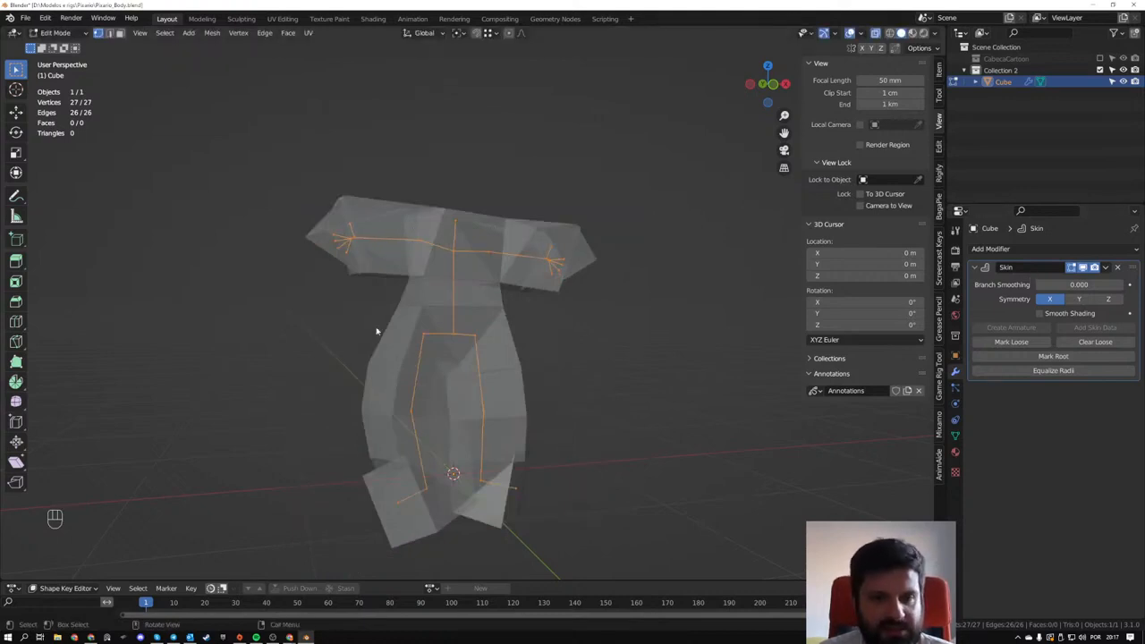
- Thin the skin around all vertices with Skin Resize at a scale of about 0.09
middle_click_drag(376, 331, 557, 345)
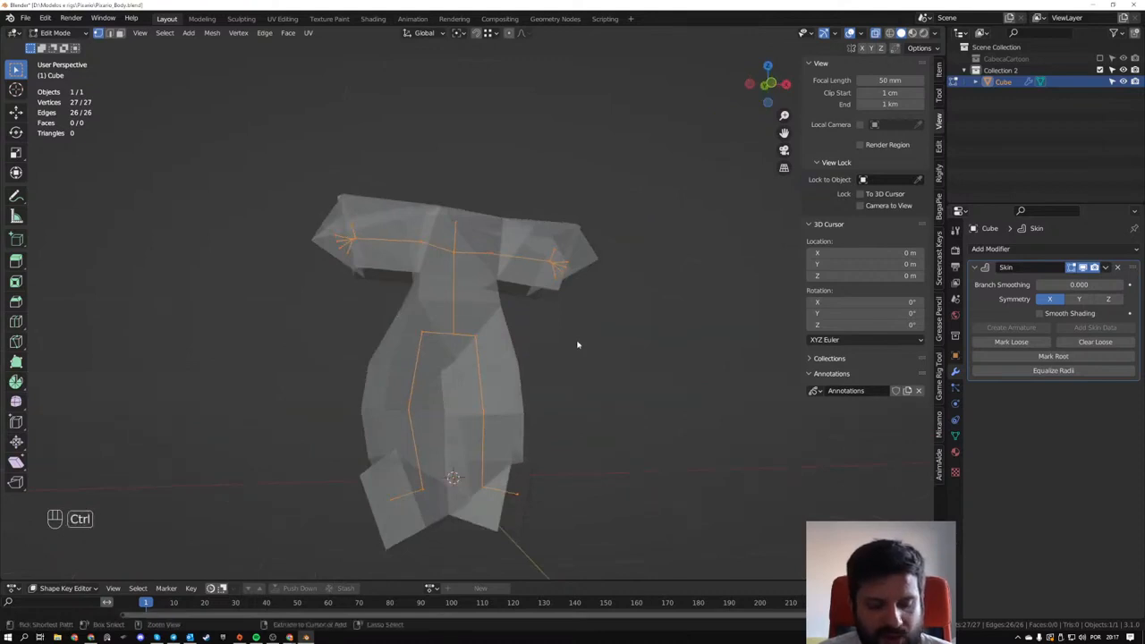
key("ctrl+a")
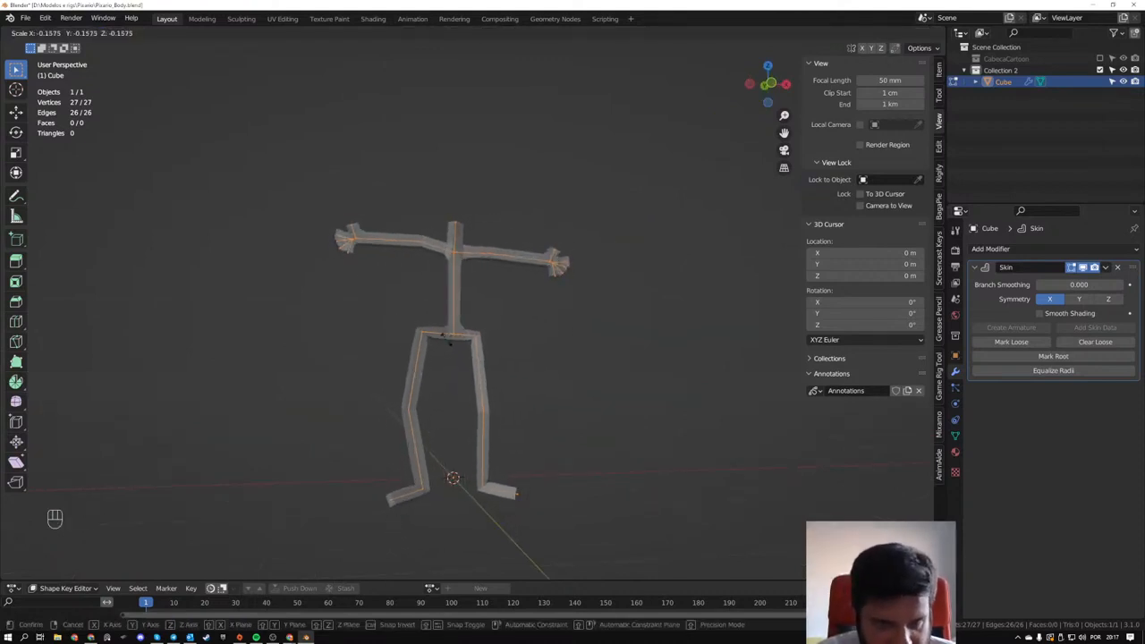
left_click(469, 358)
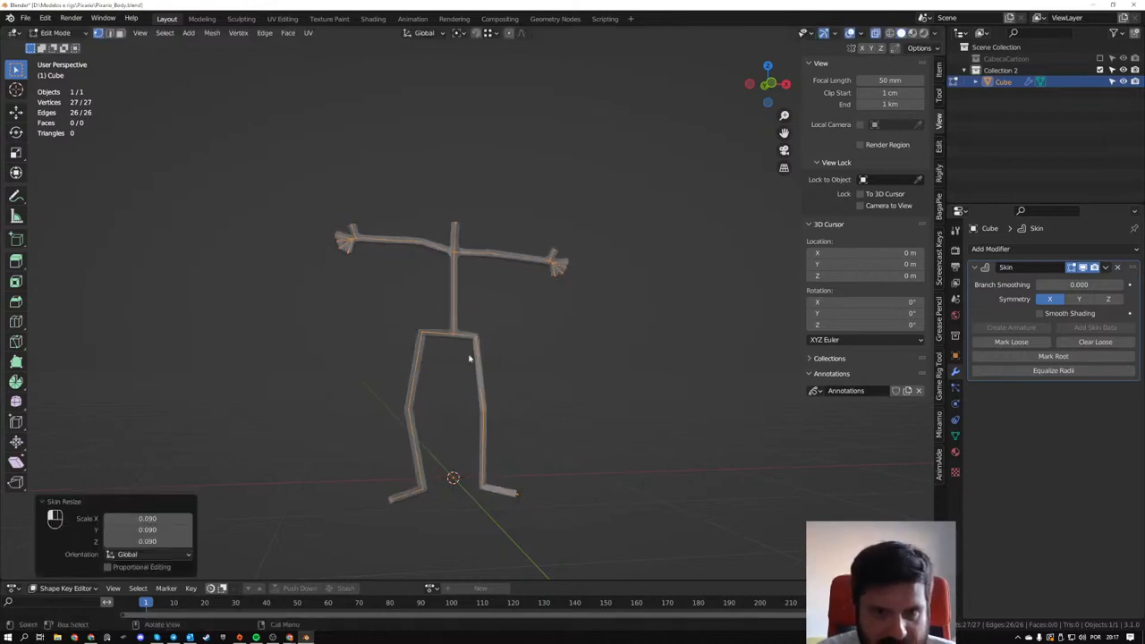
- Slim the whole figure's skin further with Skin Resize at about 0.703, judging the thickness by the copied hand's fingers
middle_click_drag(469, 358, 400, 299)
scroll(375, 282, "up", 4)
middle_click_drag(355, 268, 483, 371, "shift")
scroll(417, 351, "up", 2)
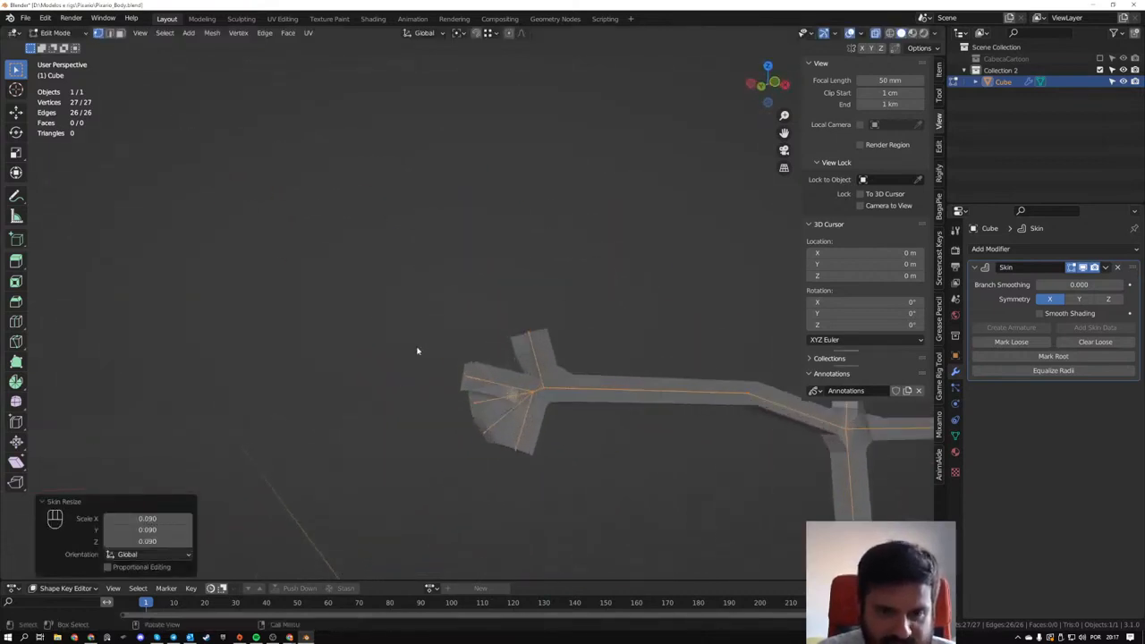
middle_click_drag(568, 441, 511, 368, "shift")
scroll(505, 368, "up", 2)
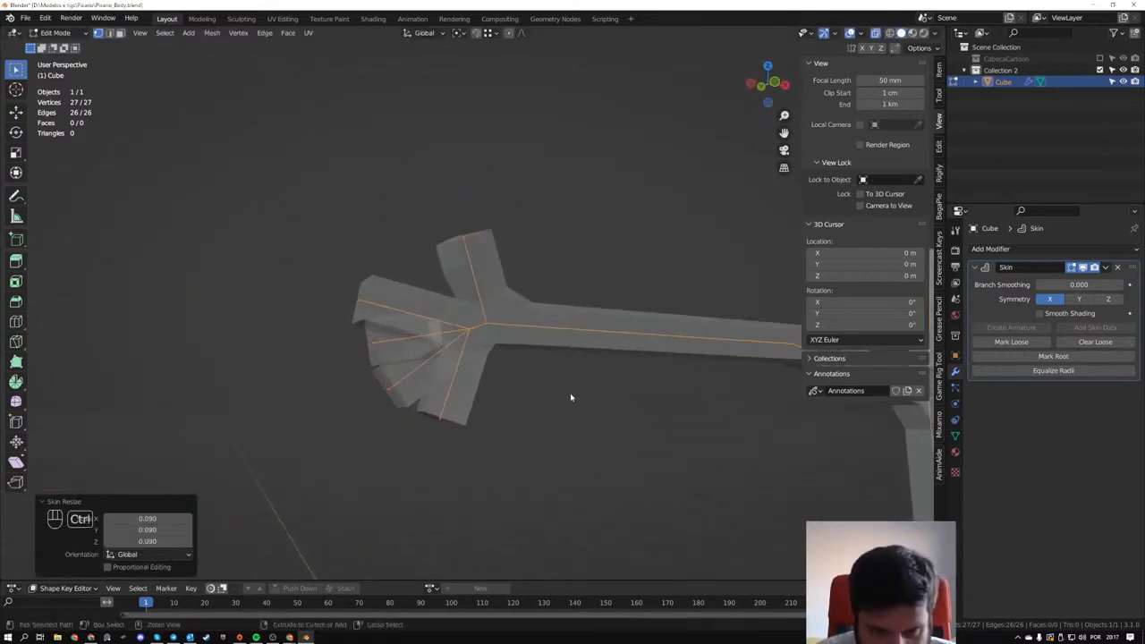
key("ctrl+a")
left_click(452, 306)
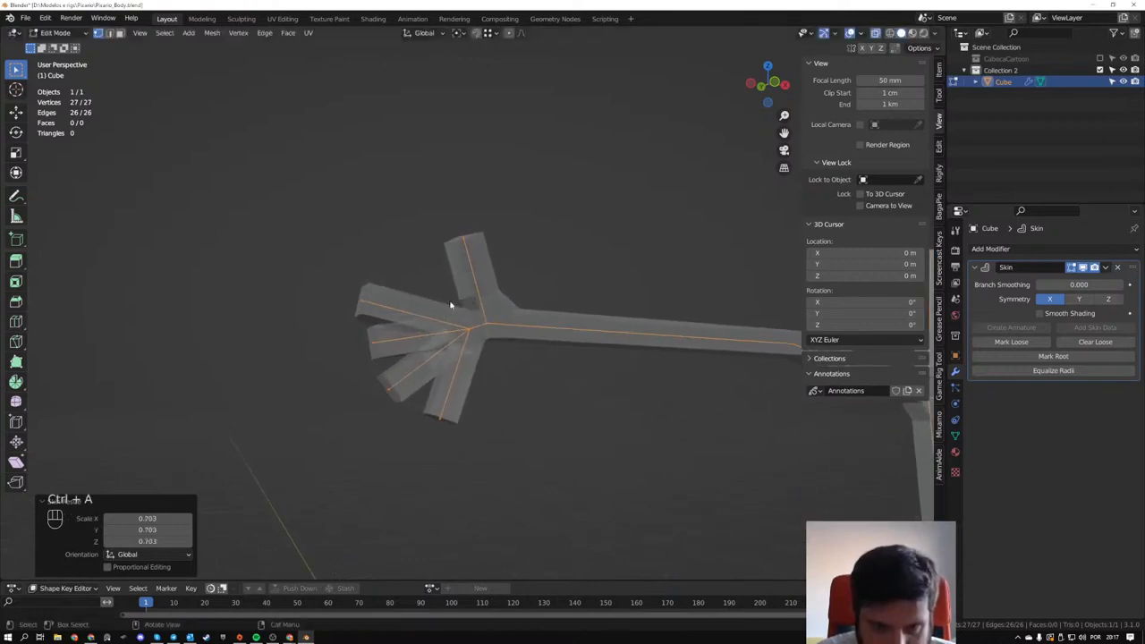
- Thicken the skin at the copied arm's wrist vertex with Skin Resize at about 1.472
left_click(483, 321)
key("ctrl+a")
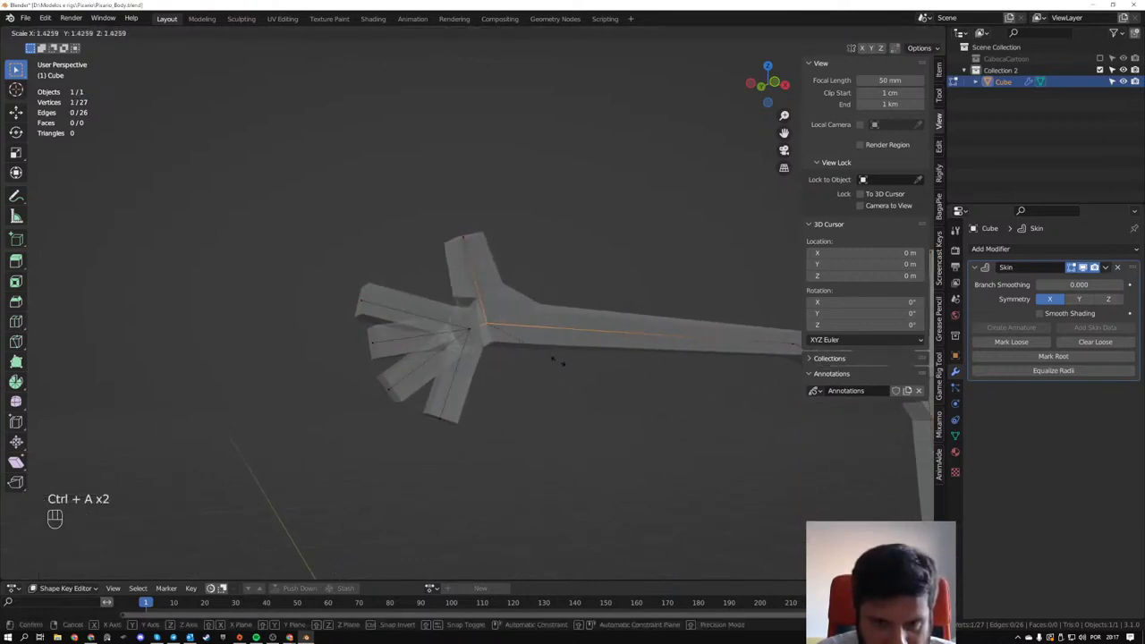
left_click(562, 365)
- Add one vertex at the middle of the copied arm's long edge with a loop cut
middle_click_drag(559, 366, 405, 332)
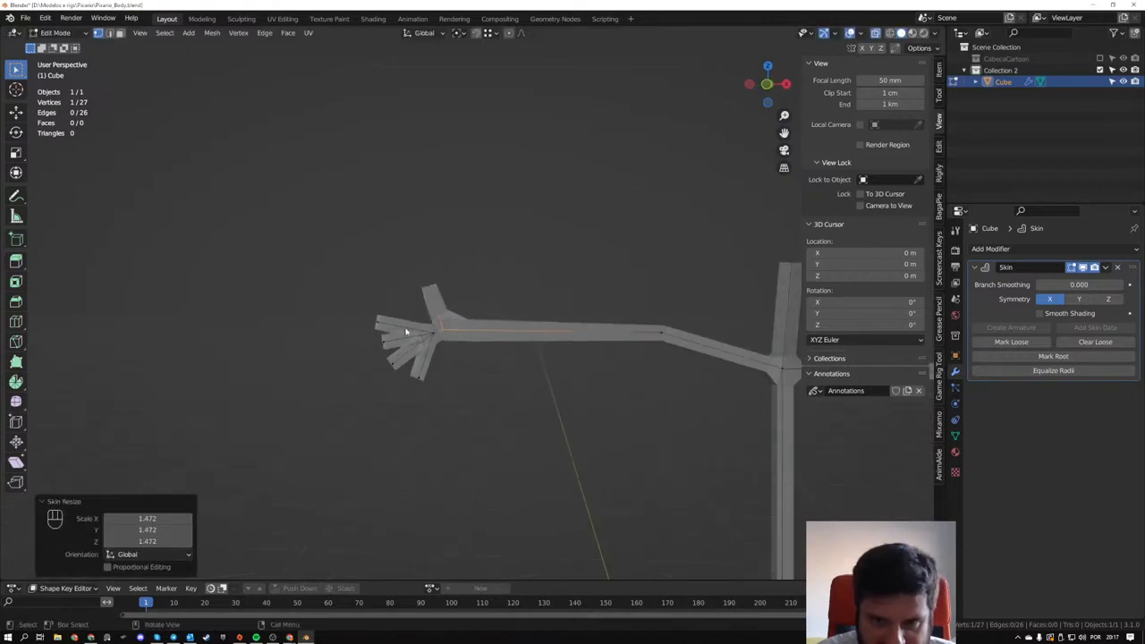
left_click(664, 335, "shift")
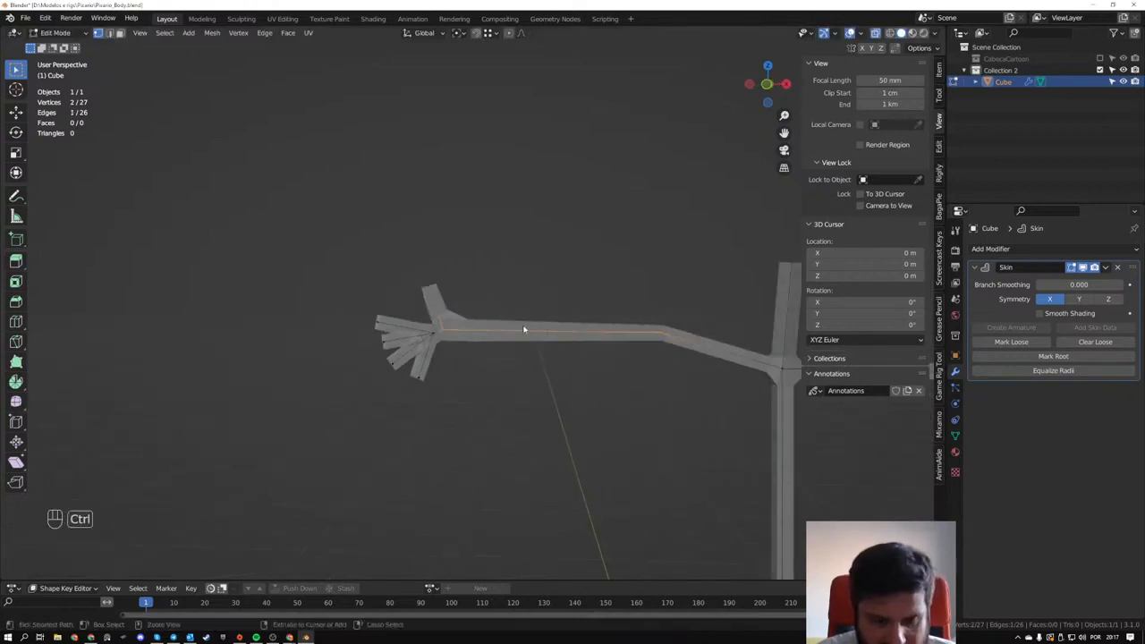
key("ctrl+r")
scroll(541, 341, "up", 1)
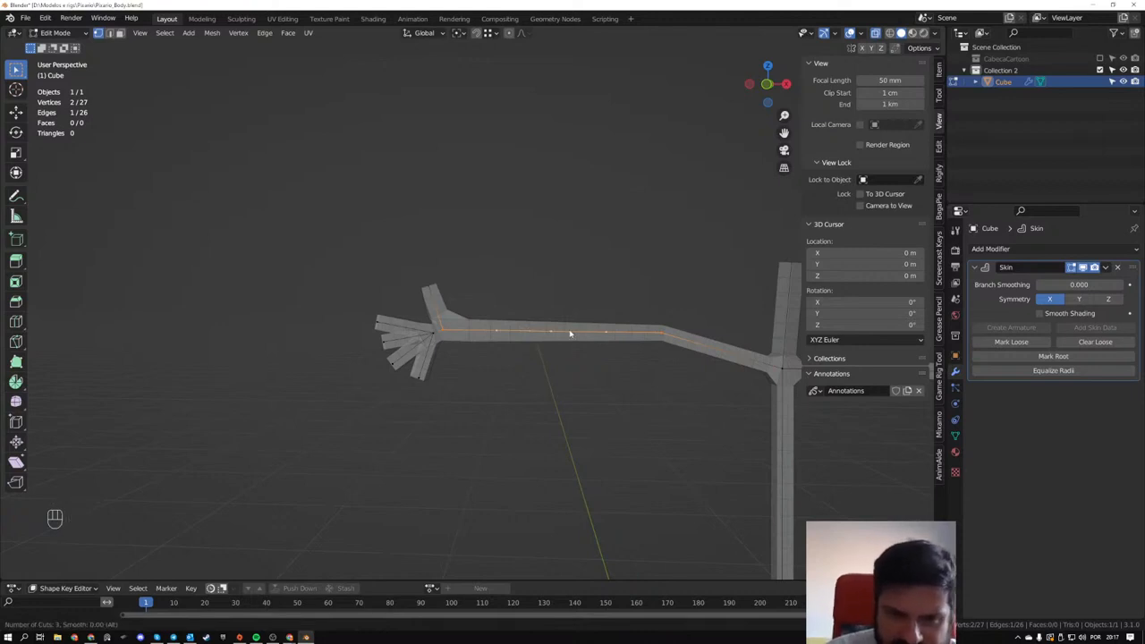
left_click(567, 335)
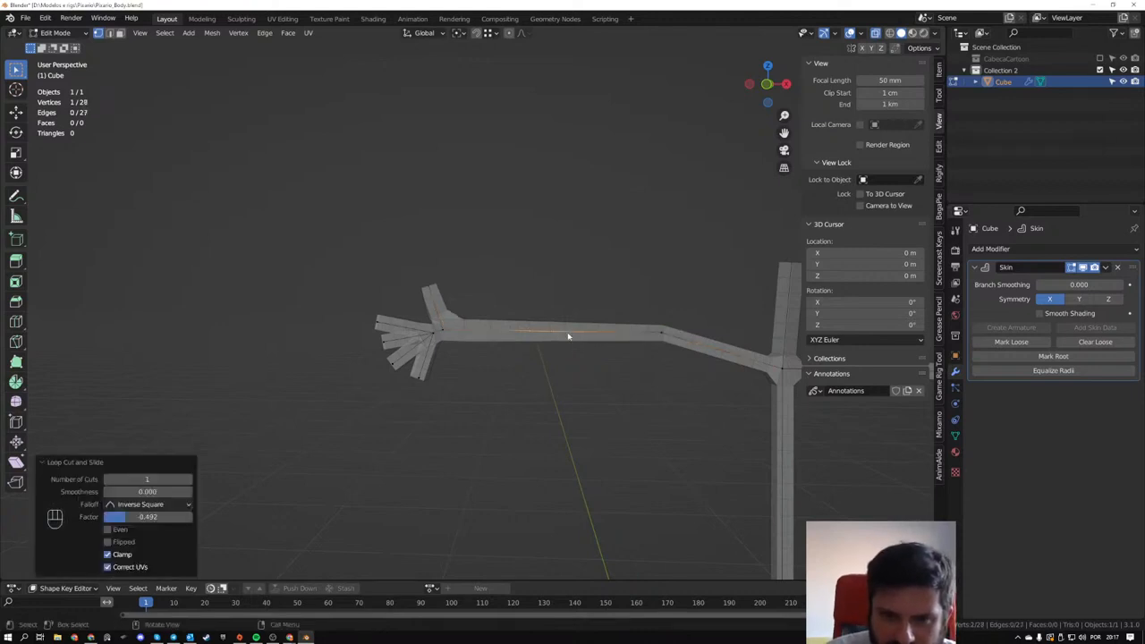
scroll(538, 333, "up", 3)
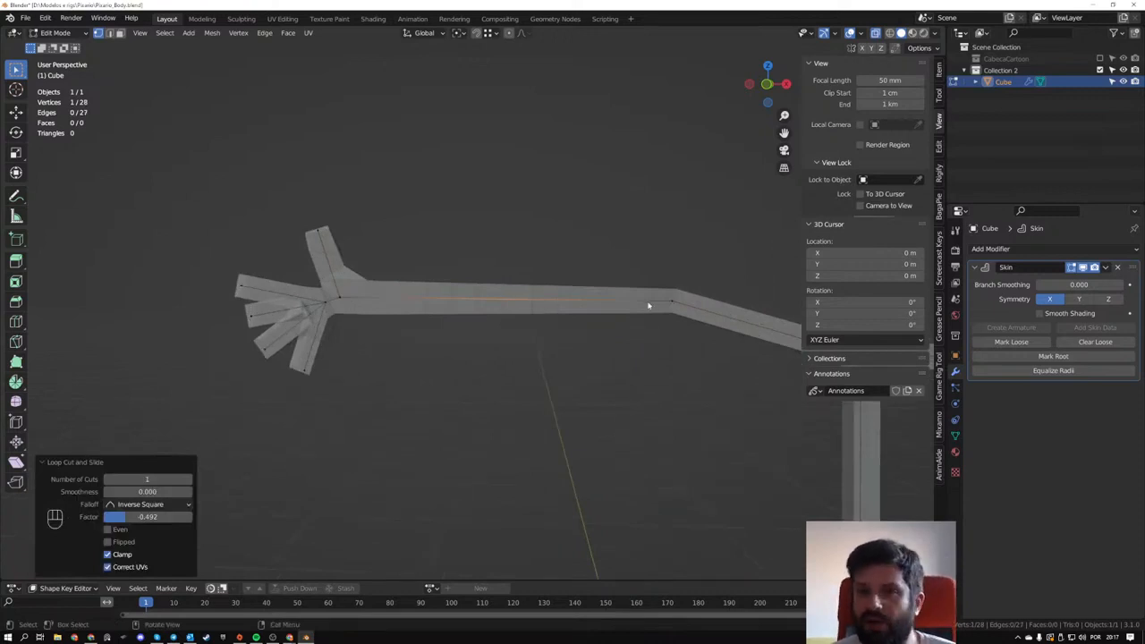
scroll(646, 314, "down", 3)
middle_click_drag(638, 340, 617, 329)
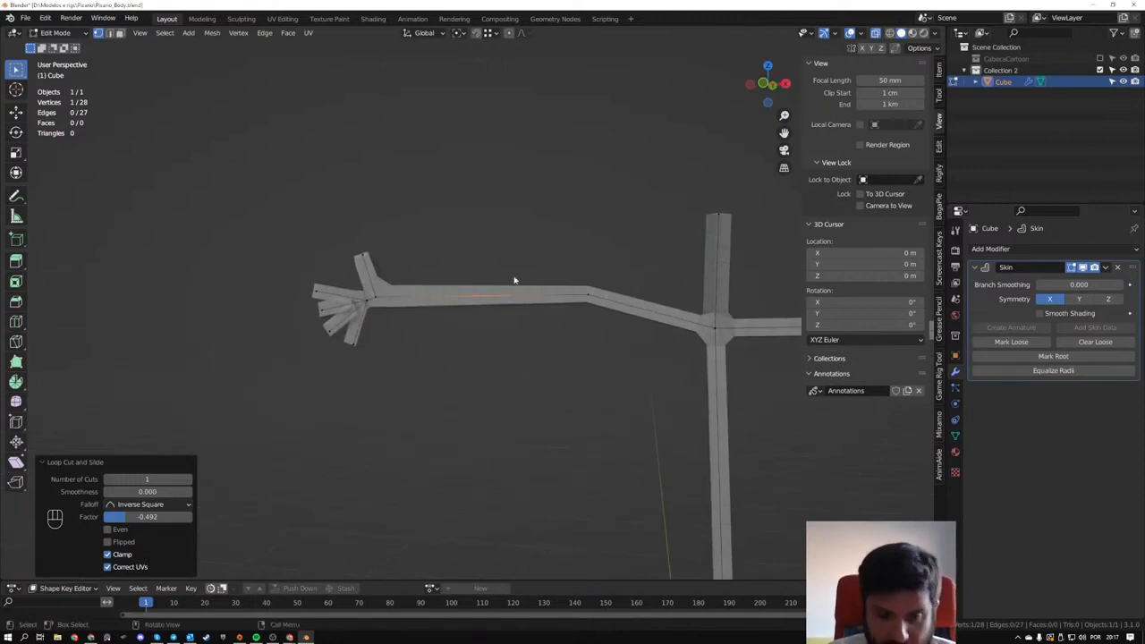
- Reposition the copied arm's shoulder, elbow and wrist vertices so the arm bends slightly downward at the elbow
key("g")
key("g")
left_click(535, 328)
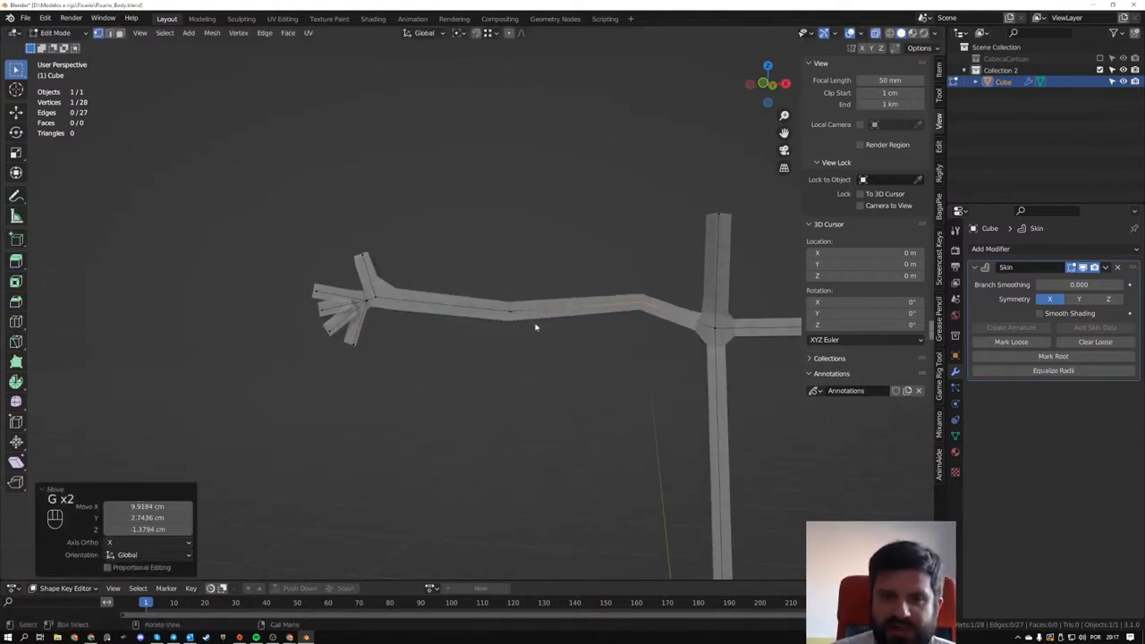
key("g")
left_click(399, 309)
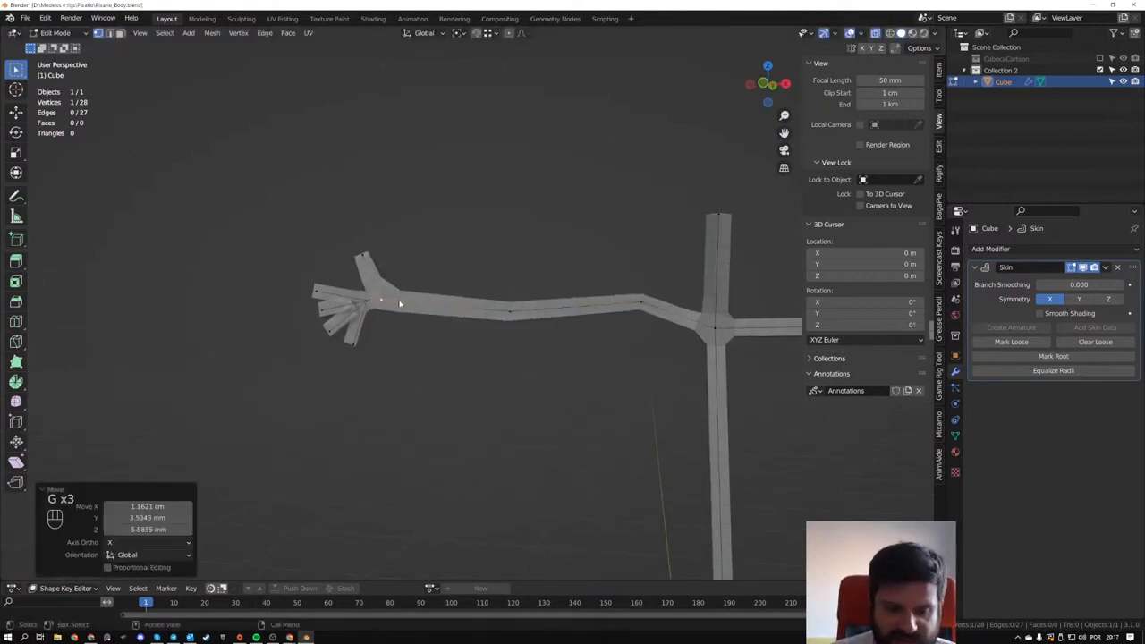
- Add a vertex to the copied arm's forearm edge with a loop cut and slide it close to the wrist
key("ctrl+r")
left_click_drag(424, 308, 394, 305)
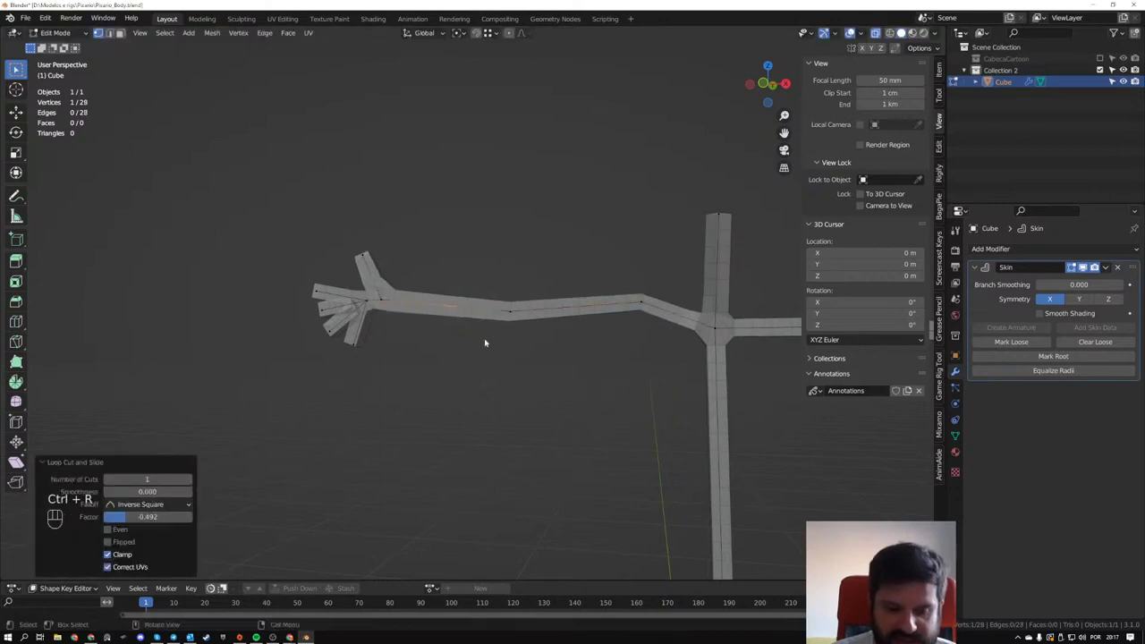
key("g")
key("g")
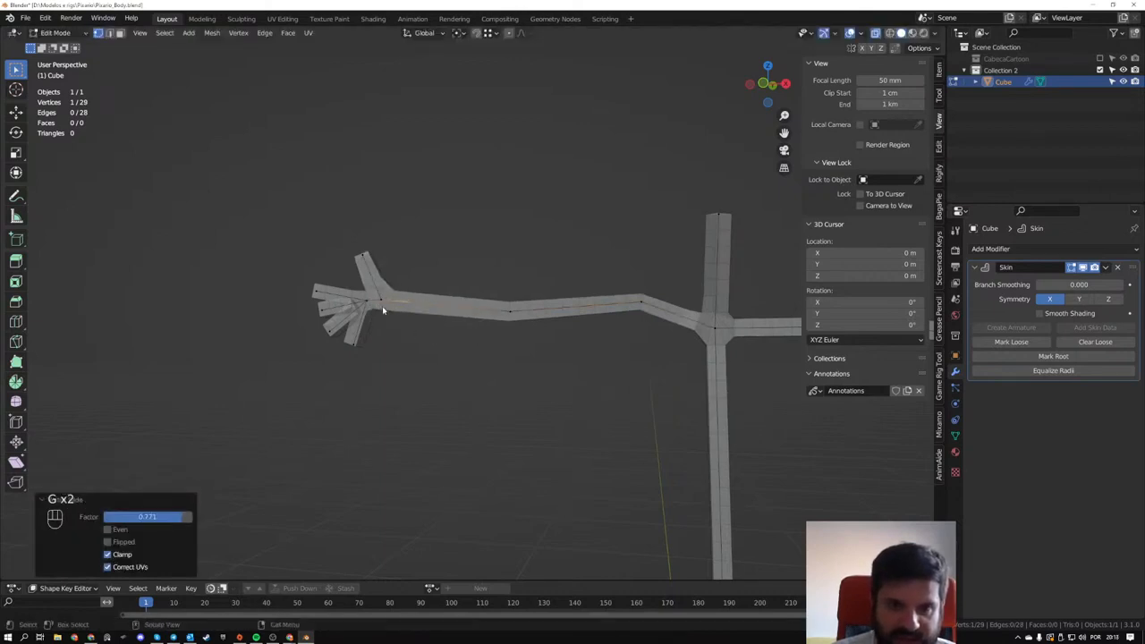
left_click(384, 310)
middle_click_drag(384, 311, 399, 337)
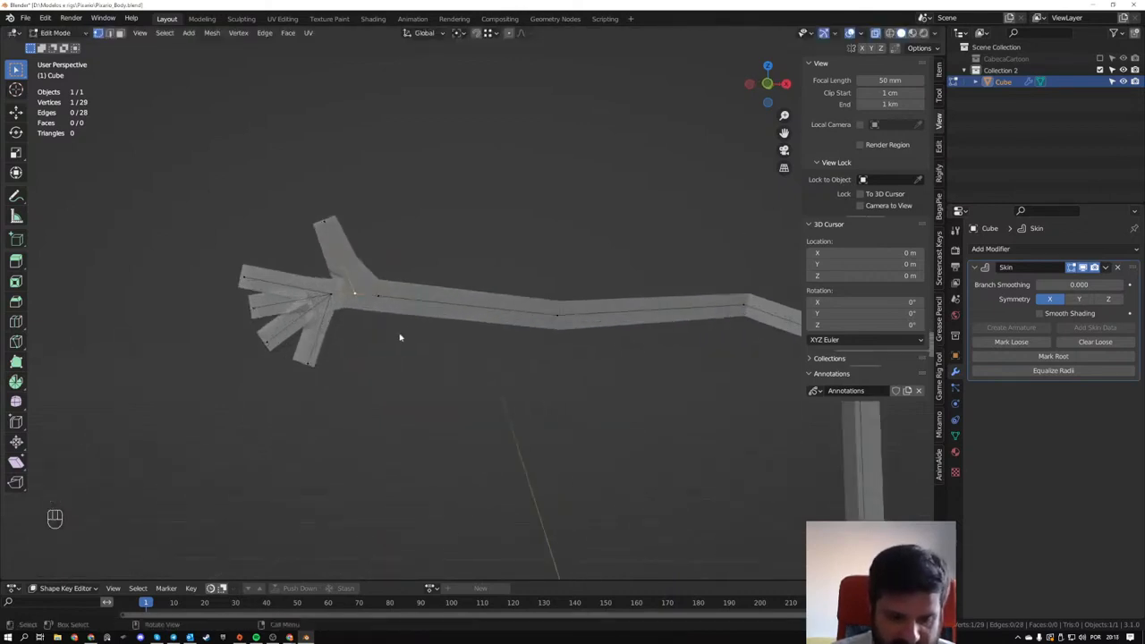
- Thicken the skin at the copied hand's palm vertex with Skin Resize
key("ctrl+a")
left_click(472, 356)
key("ctrl+a")
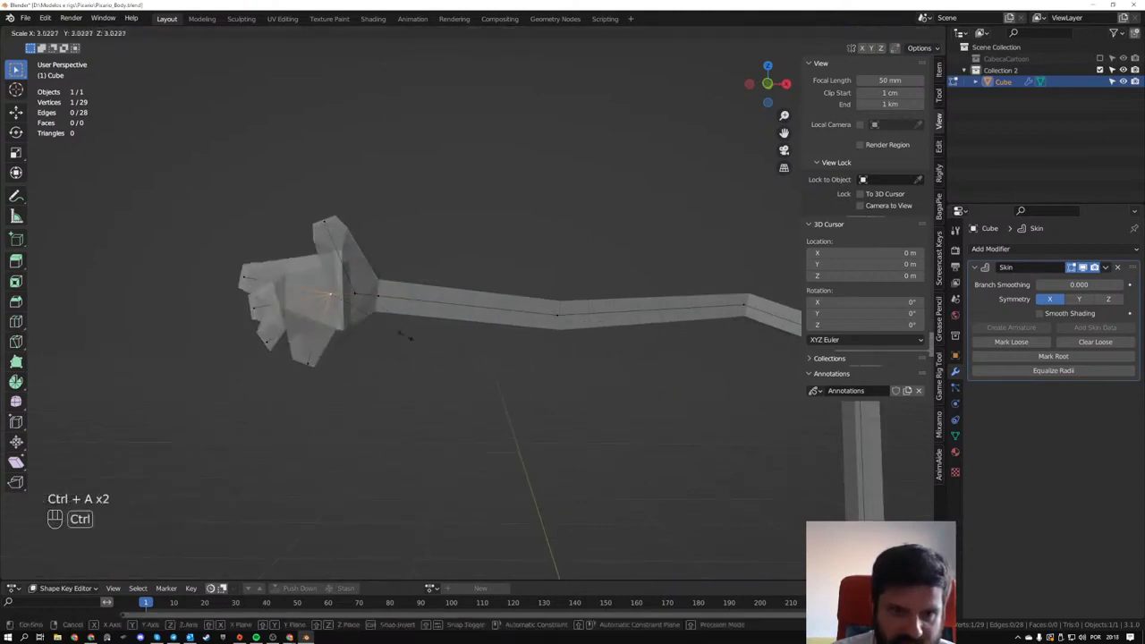
left_click(388, 344)
- Thicken the skin at the copied arm's shoulder vertex and at the central chest vertex with Skin Resize
middle_click_drag(388, 343, 521, 294)
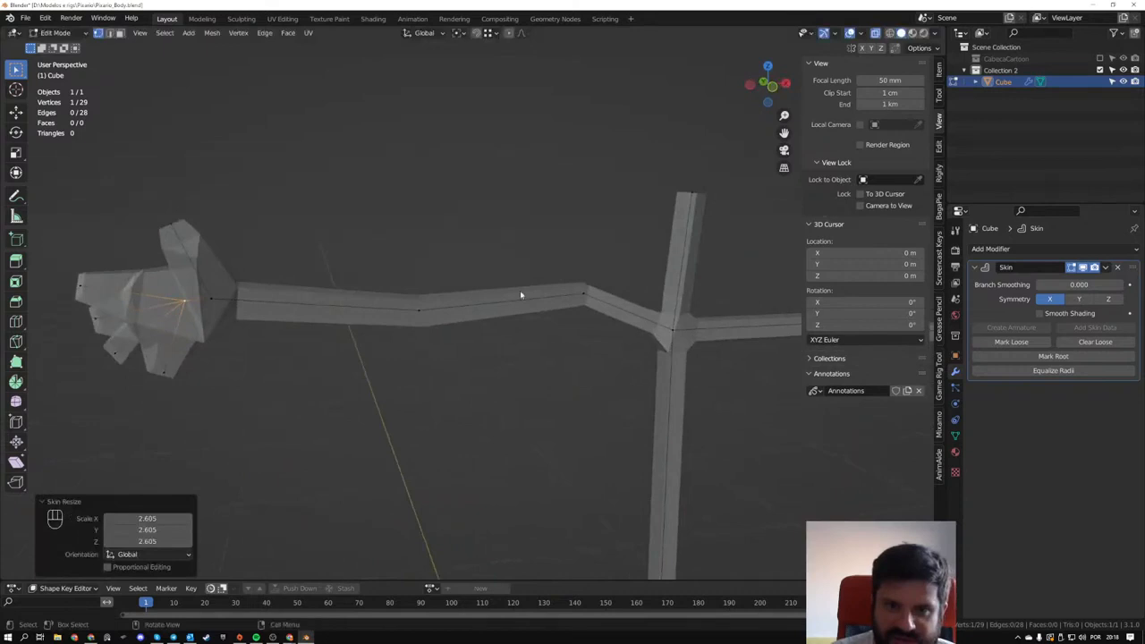
middle_click_drag(636, 334, 605, 325, "shift")
key("ctrl+a")
left_click(641, 314)
key("ctrl+a")
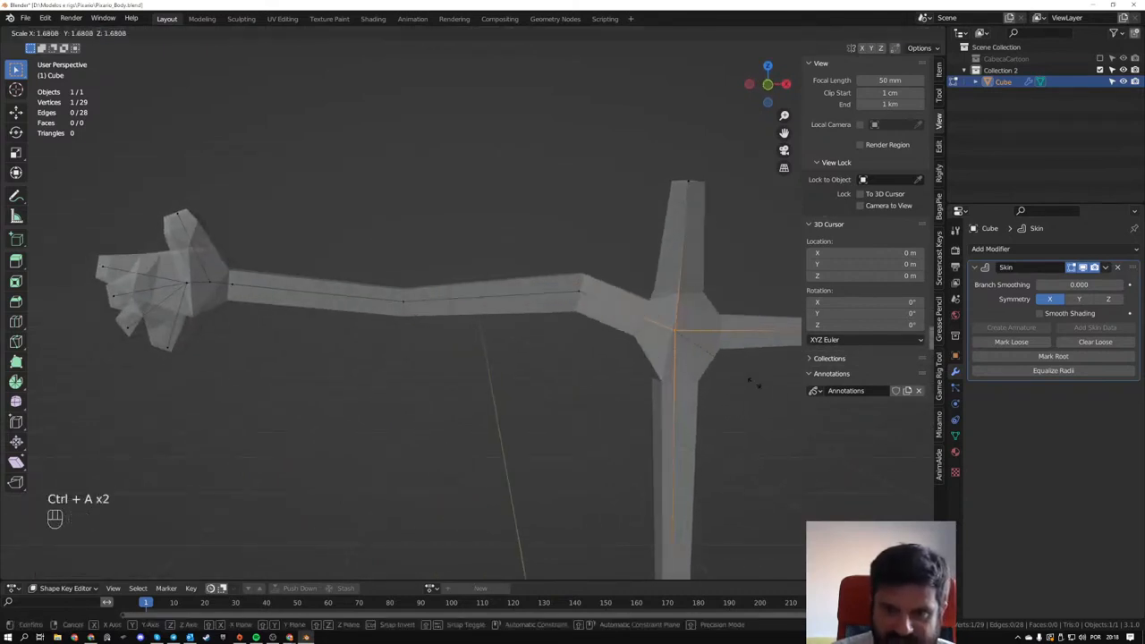
left_click(856, 424)
- Thicken the skin strongly at the pelvis vertex at the base of the spine with Skin Resize
scroll(590, 326, "down", 3)
middle_click_drag(528, 331, 514, 269)
middle_click_drag(514, 357, 412, 347)
left_click(458, 380)
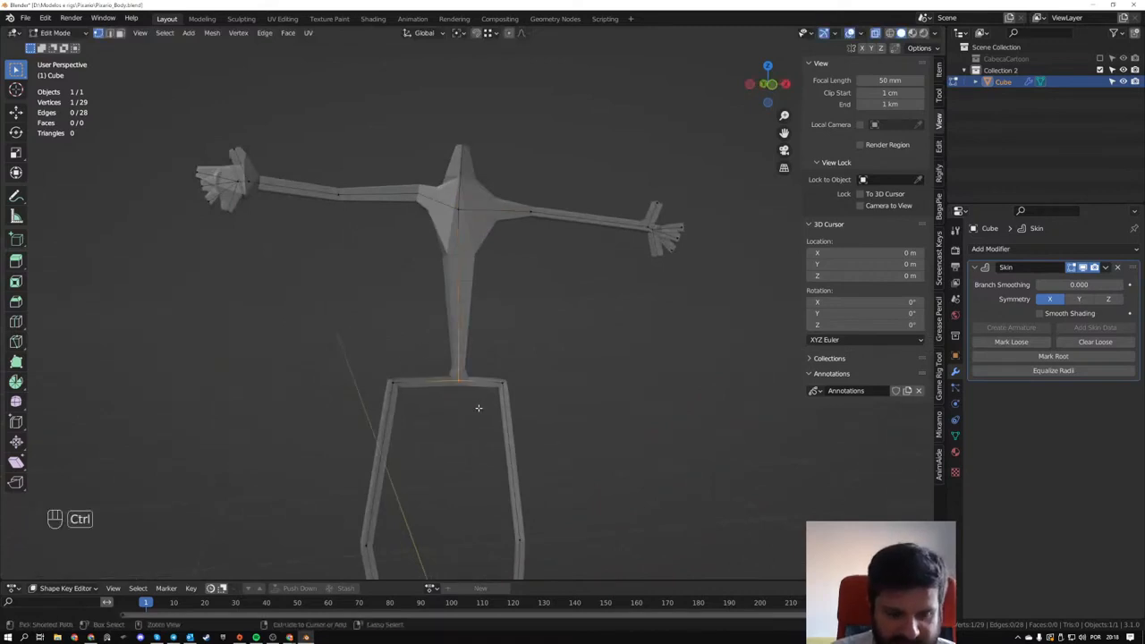
key("ctrl+a")
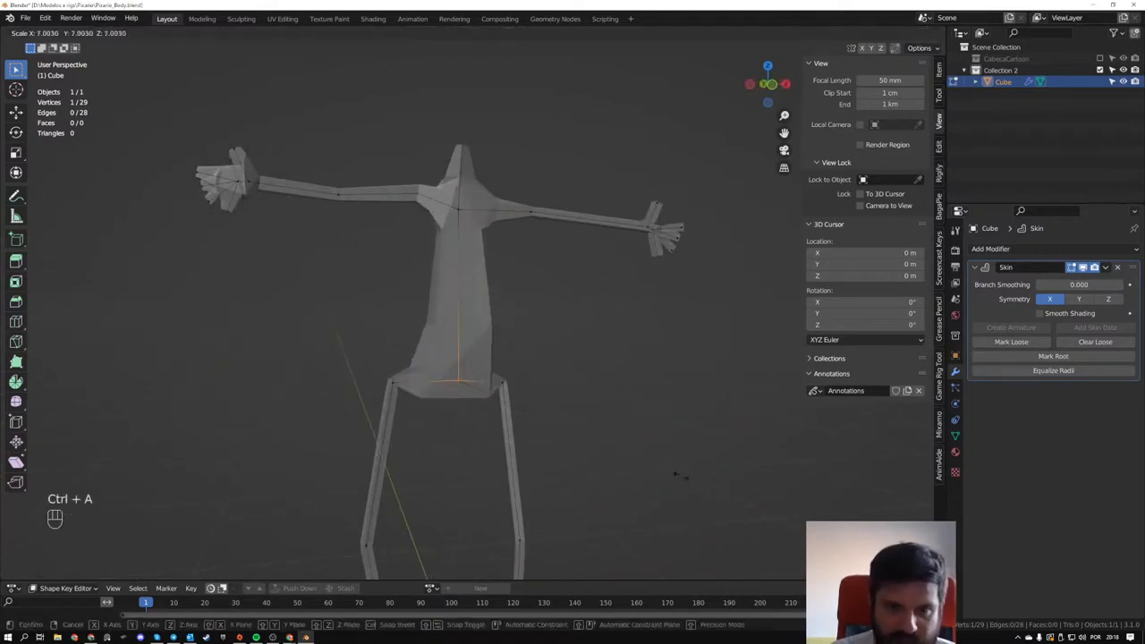
left_click(345, 365)
- Thicken the skin at both hip vertices with Skin Resize, using a scale of about 2.104 on the second one
left_click(392, 383)
key("ctrl+a")
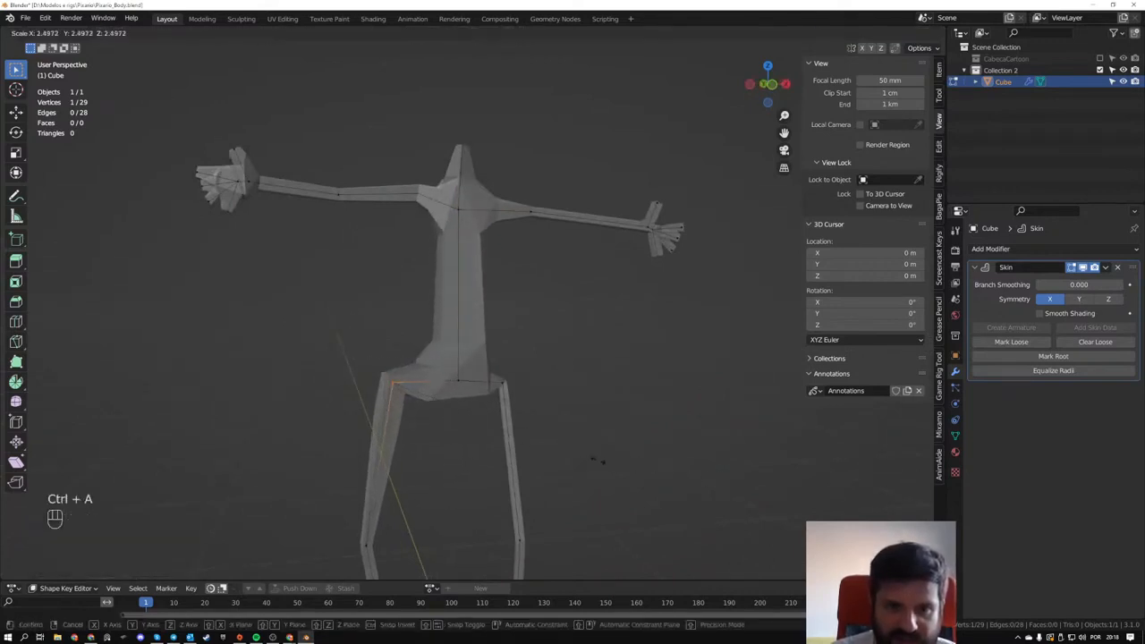
left_click(581, 456)
left_click(503, 383)
key("ctrl+a")
left_click(588, 452)
middle_click_drag(587, 452, 501, 420)
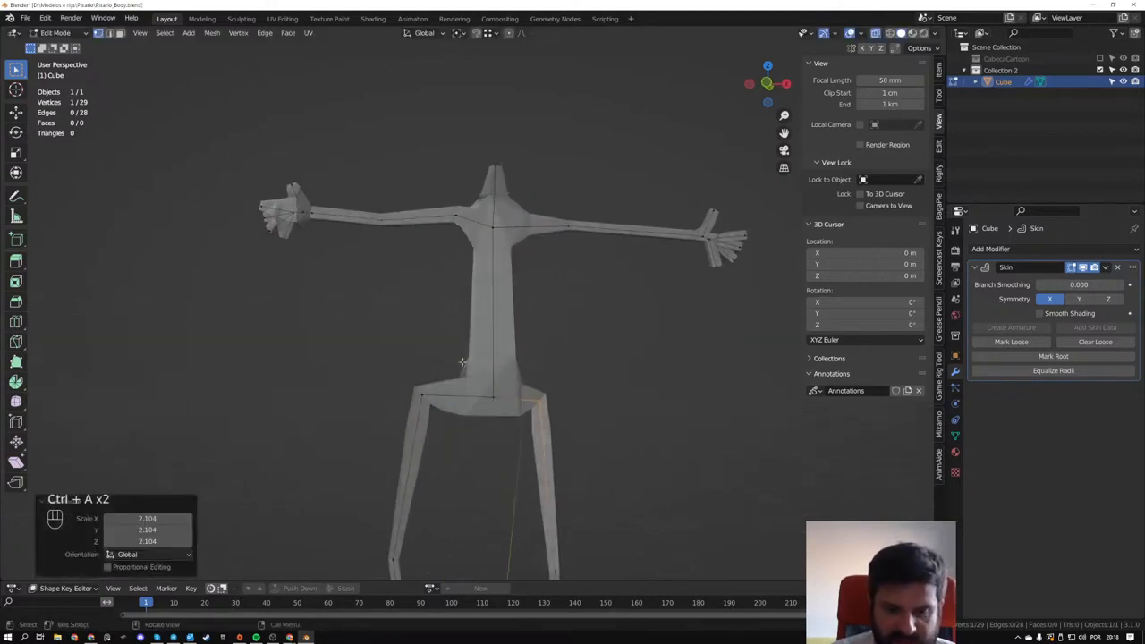
- Move both hip vertices inward and slightly down, close to the pelvis vertex, to narrow the hips
key("g")
right_click(463, 382)
key("g")
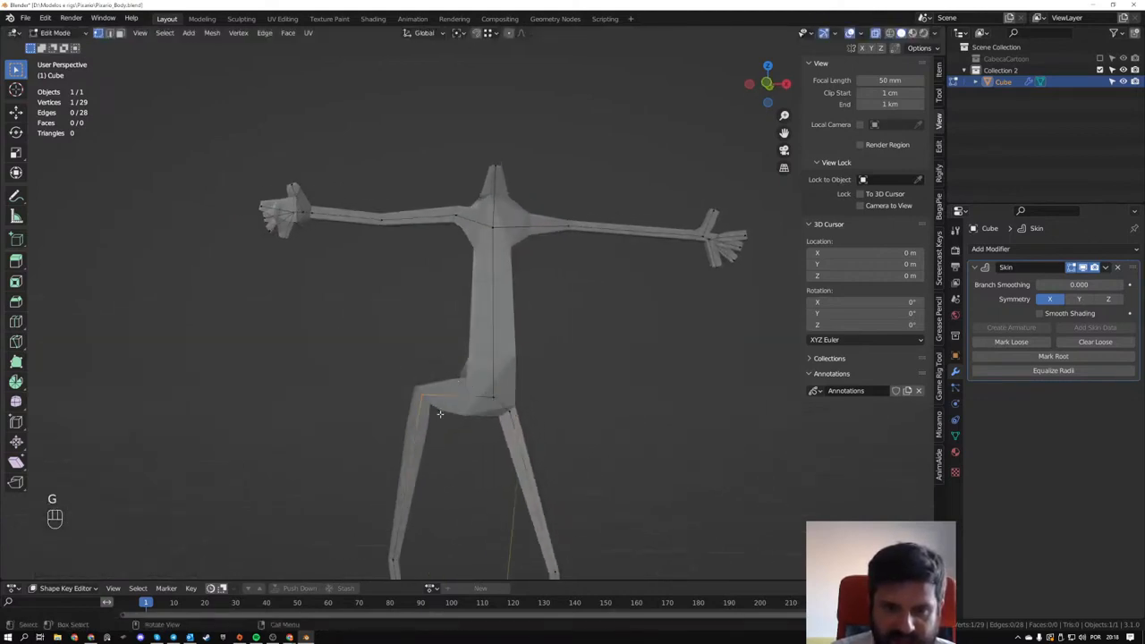
left_click(456, 372)
- View the skinned figure in Object Mode with X-Ray turned off and check the torso and arms
middle_click_drag(456, 372, 447, 340)
scroll(409, 359, "up", 3)
scroll(411, 340, "down", 3)
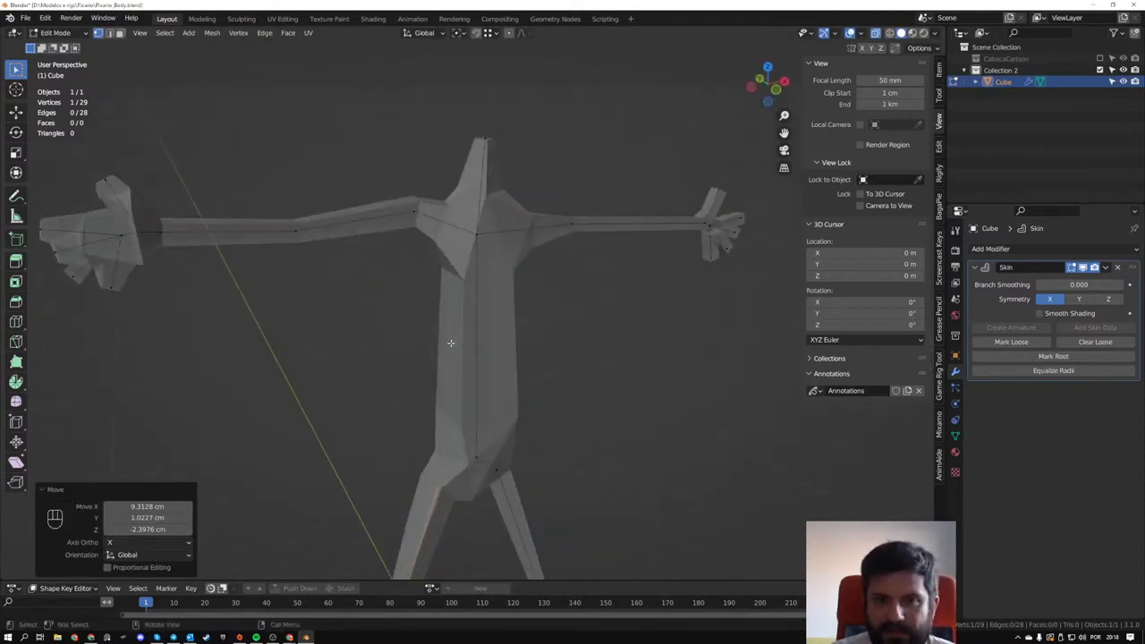
key("Tab")
scroll(426, 325, "down", 1)
key("alt+z")
mouse_move(399, 259)
middle_mouse_down()
mouse_move(457, 274)
mouse_move(503, 248)
mouse_move(381, 243)
middle_mouse_up()
right_click(381, 243)
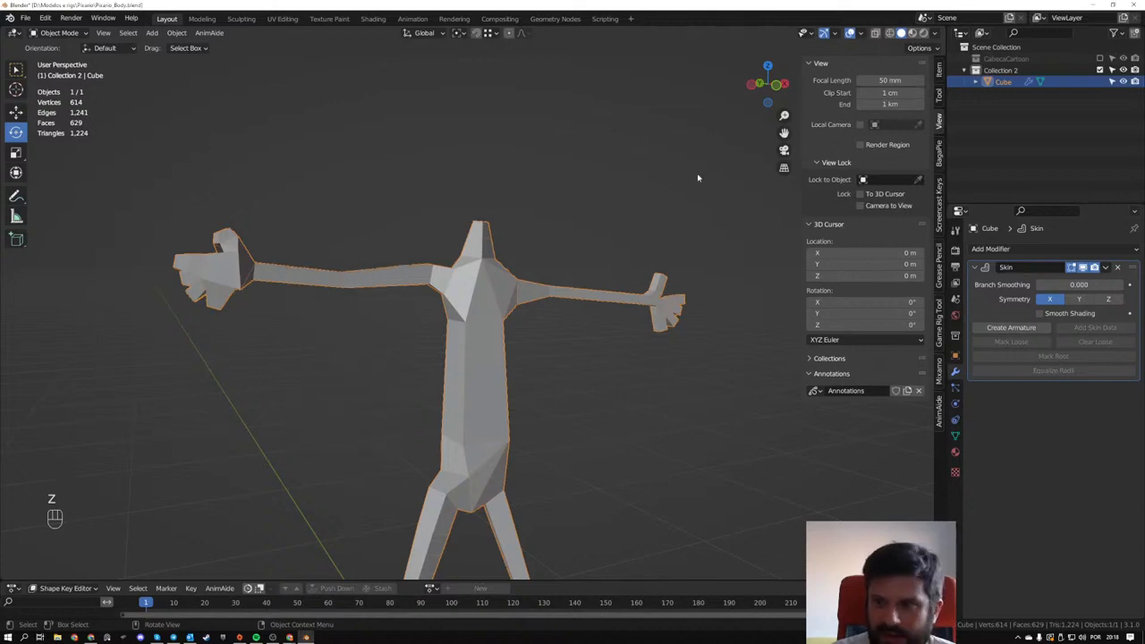
scroll(504, 310, "up", 3)
middle_click_drag(503, 309, 550, 310)
- Add a Subdivision Surface modifier after the Skin modifier and examine the smoothed copied hand up close
left_click(989, 248)
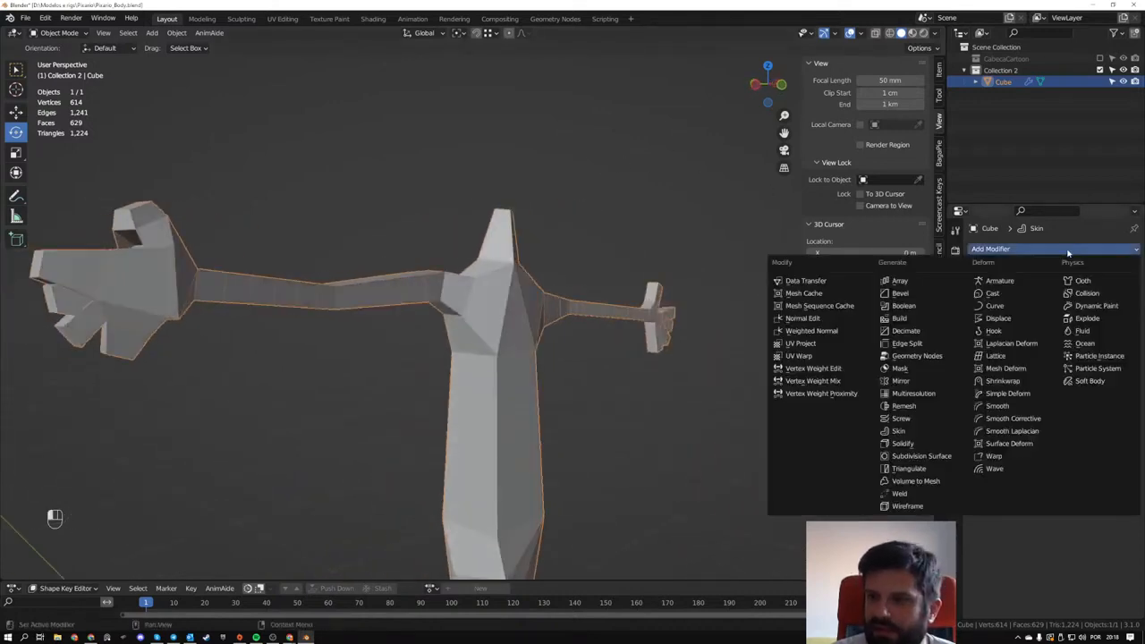
left_click(921, 457)
middle_click_drag(581, 402, 226, 347)
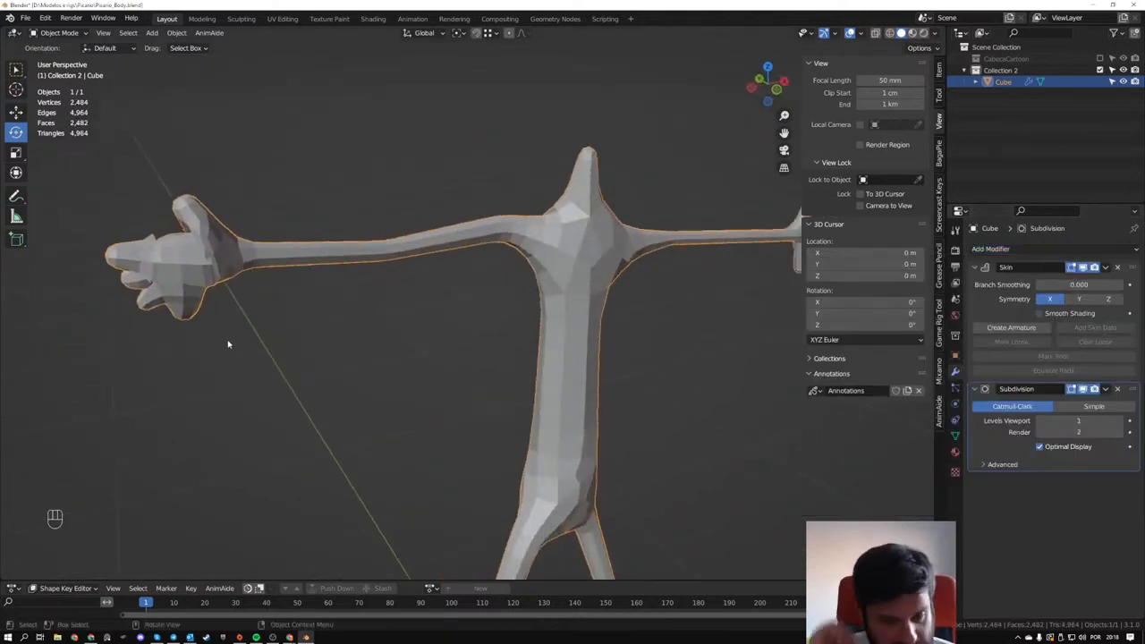
middle_click_drag(356, 310, 541, 347, "shift")
scroll(268, 313, "up", 3)
middle_click_drag(251, 317, 342, 325, "shift")
scroll(262, 292, "up", 2)
- Return to Edit Mode with X-Ray on and add a middle vertex to the copied hand's uppermost finger
key("Tab")
key("Tab")
middle_click_drag(262, 292, 281, 260)
key("Tab")
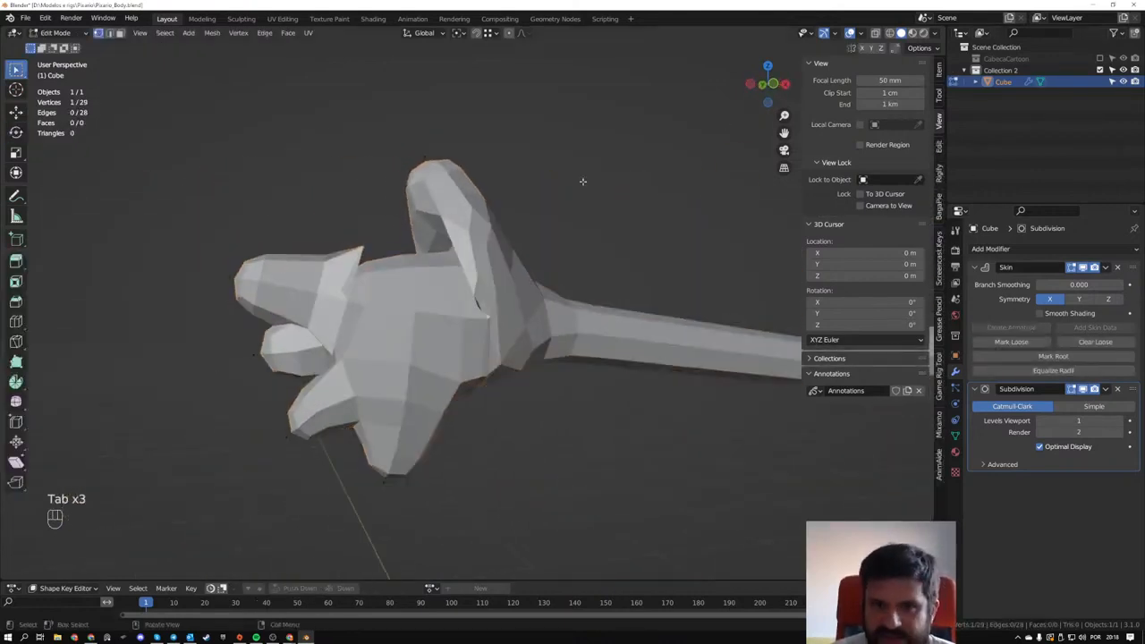
key("z")
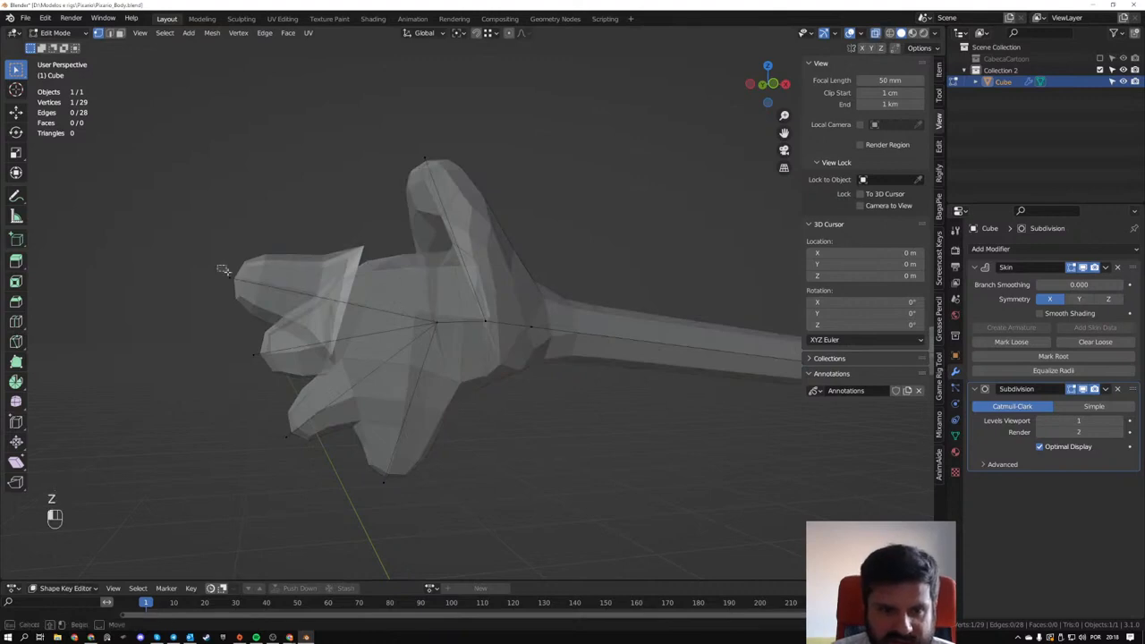
key("ctrl+r")
left_click(301, 302)
left_click(347, 307)
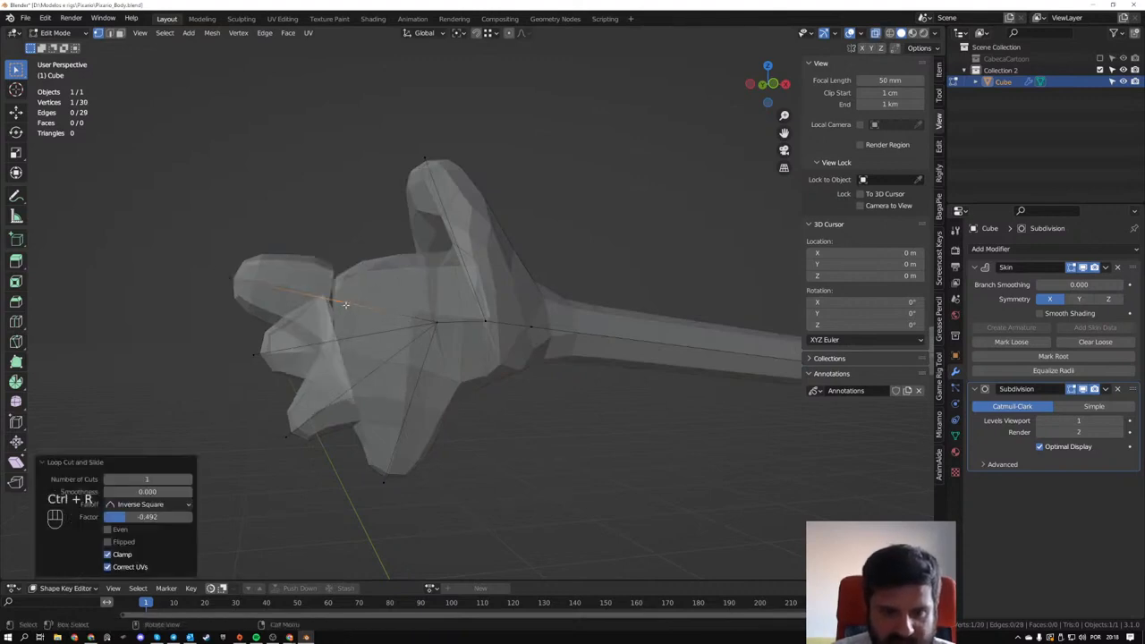
- Extend the uppermost finger's tip outward and raise its middle vertex to separate the finger from the palm
key("ctrl+a")
right_click(354, 304)
left_click_drag(219, 253, 236, 281)
key("ctrl+a")
left_click(331, 301)
key("g")
key("g")
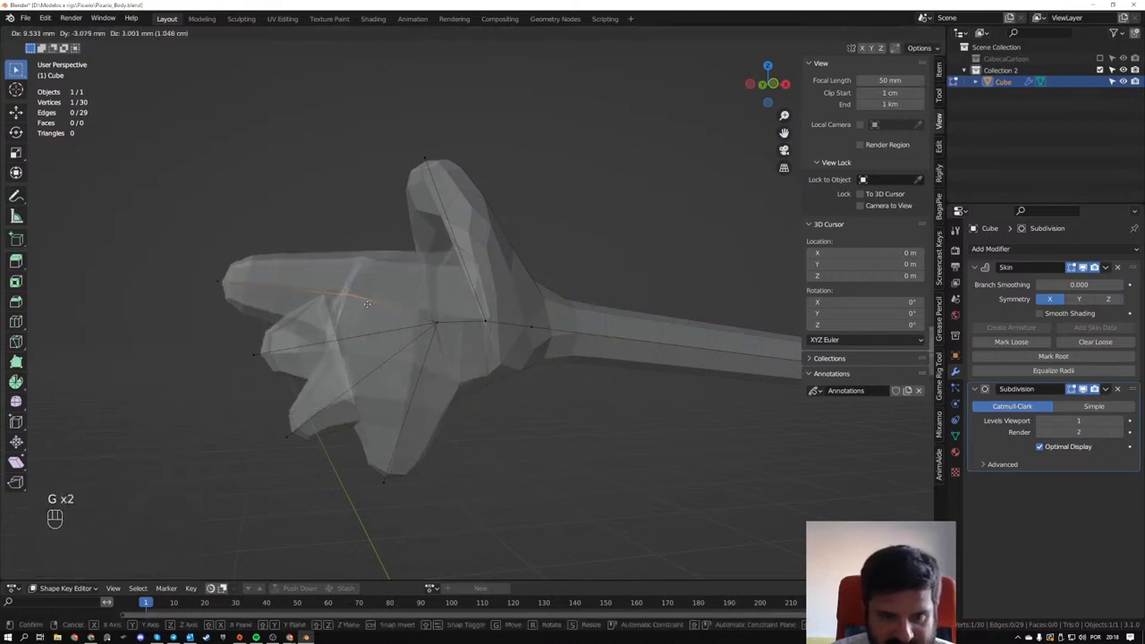
left_click(367, 296)
- Move the second finger's tip outward and down, and thin its skin with Skin Resize
key("g")
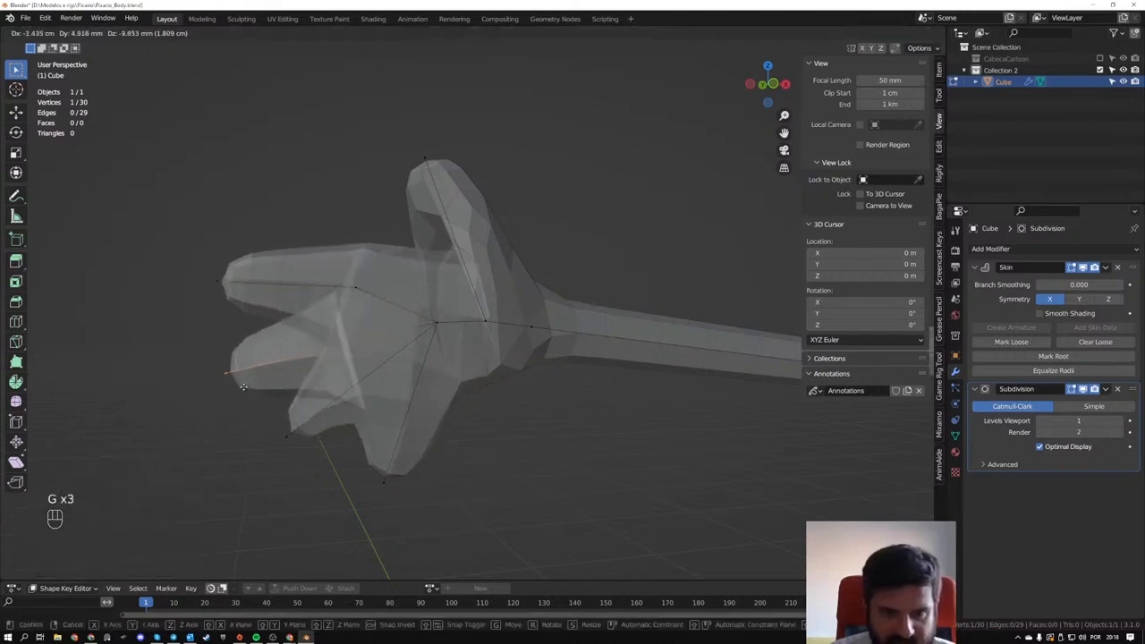
left_click(345, 356)
key("ctrl+a")
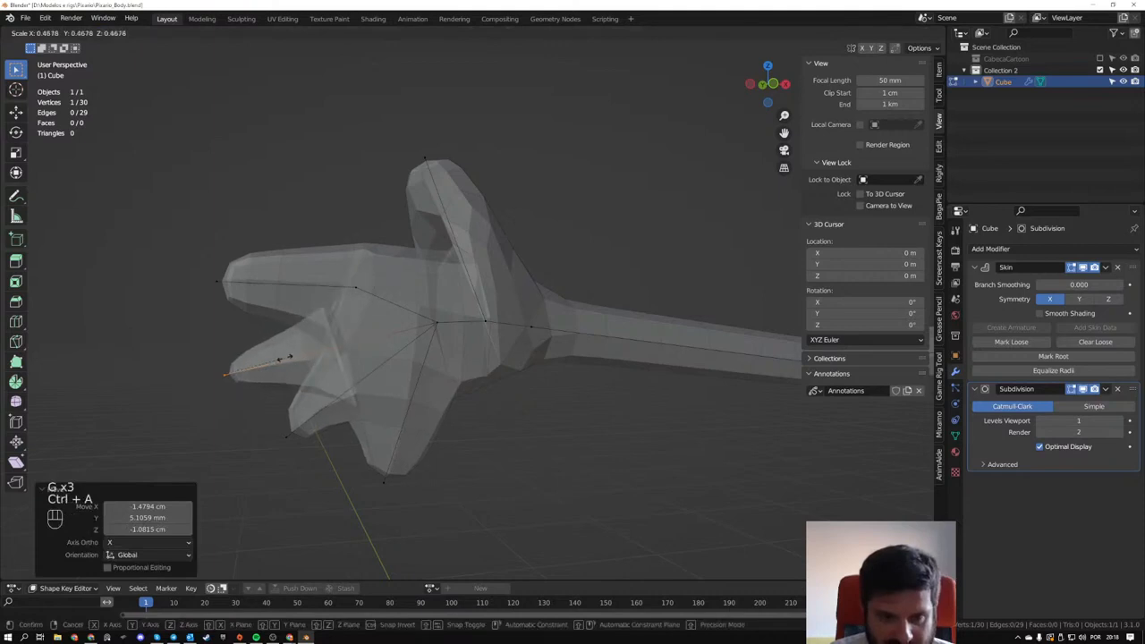
left_click(281, 357)
left_click(443, 331)
key("ctrl+a")
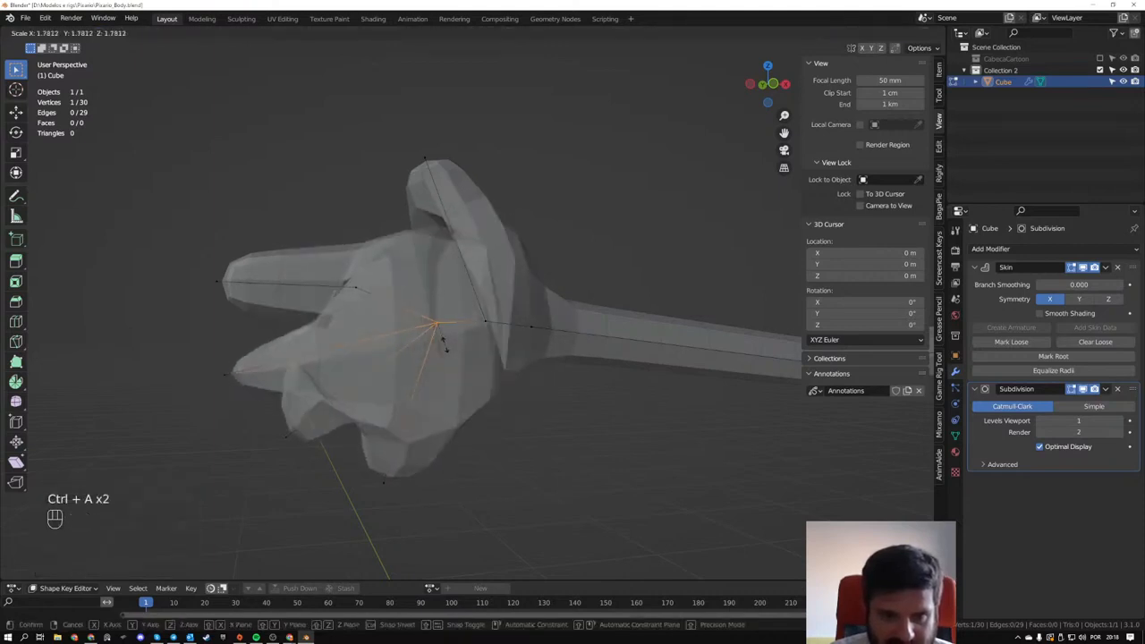
right_click(415, 330)
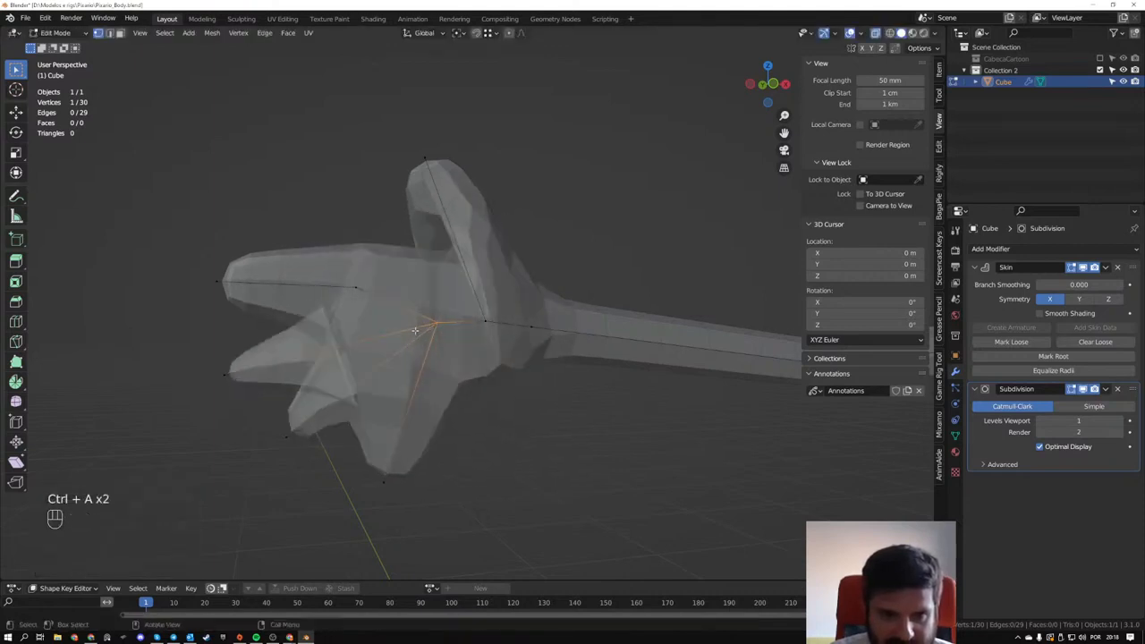
- Add a middle vertex to each of the three remaining lower fingers with loop cuts
key("ctrl+r")
left_click(353, 343)
key("ctrl+r")
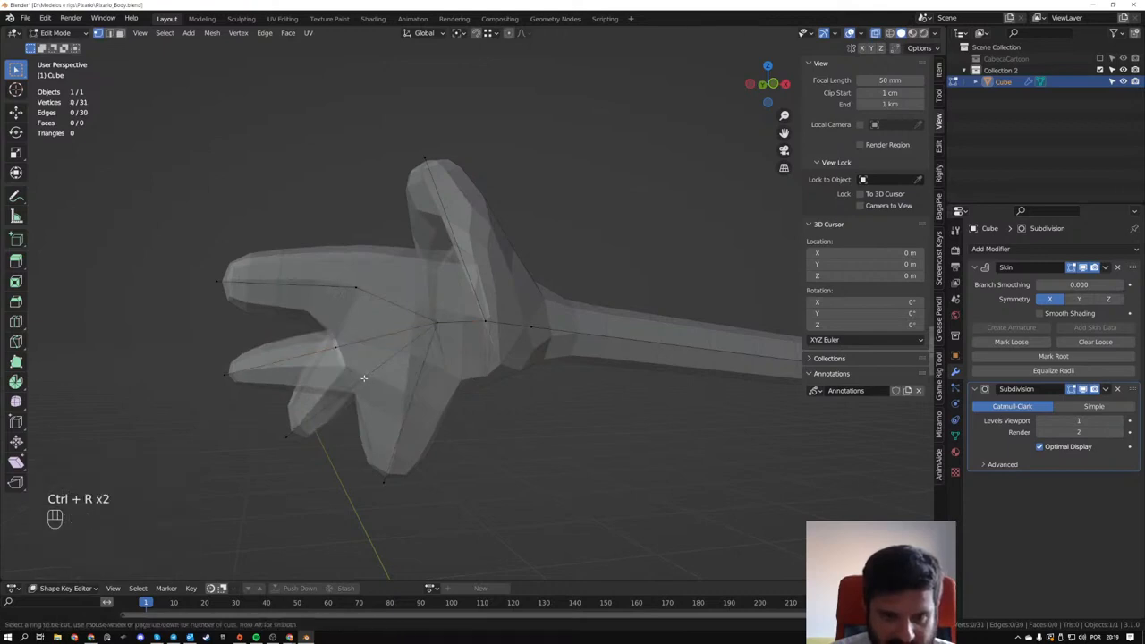
left_click(329, 390)
key("ctrl+r")
left_click(408, 406)
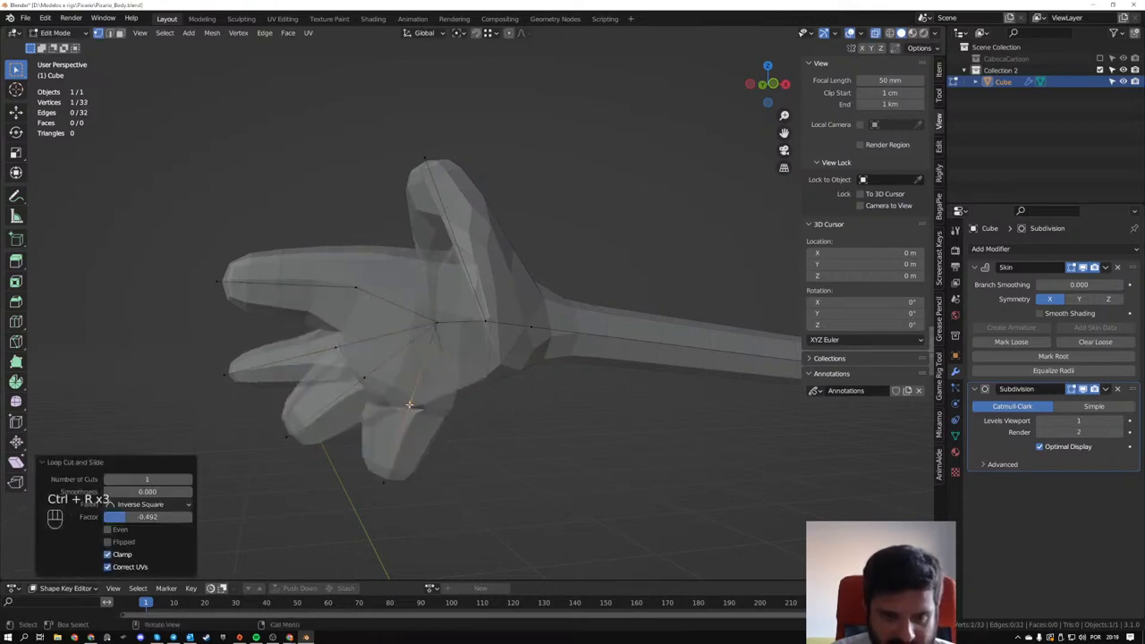
- Slightly reduce the skin radius at the middle vertices of the two lowest fingers with Skin Resize
middle_click_drag(369, 406, 407, 402)
key("ctrl+a")
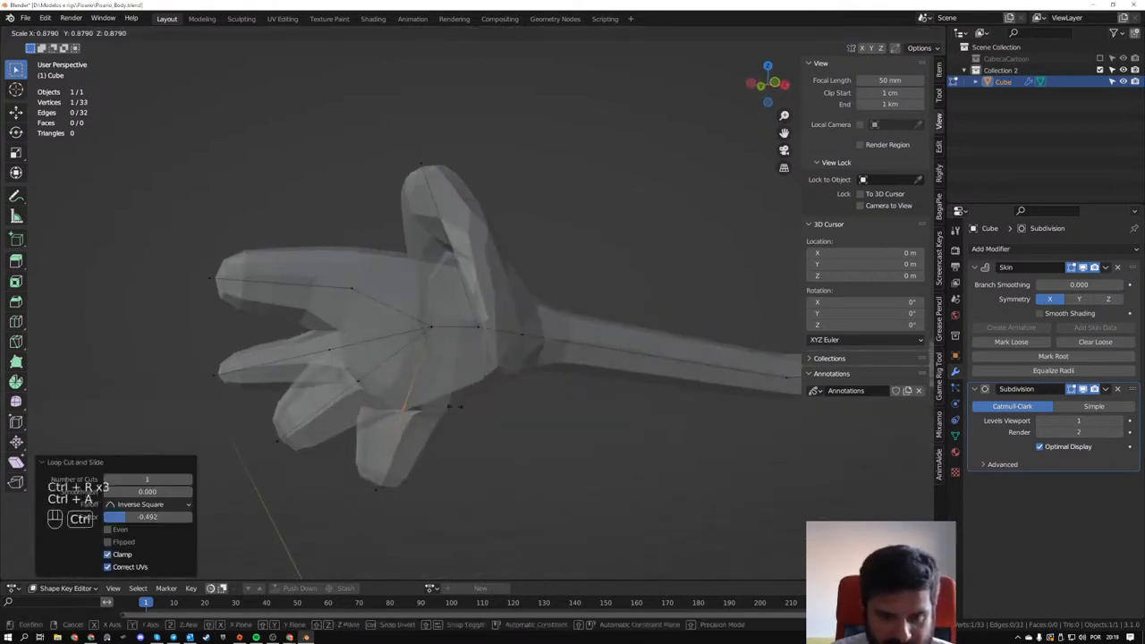
left_click(447, 404)
key("ctrl+a")
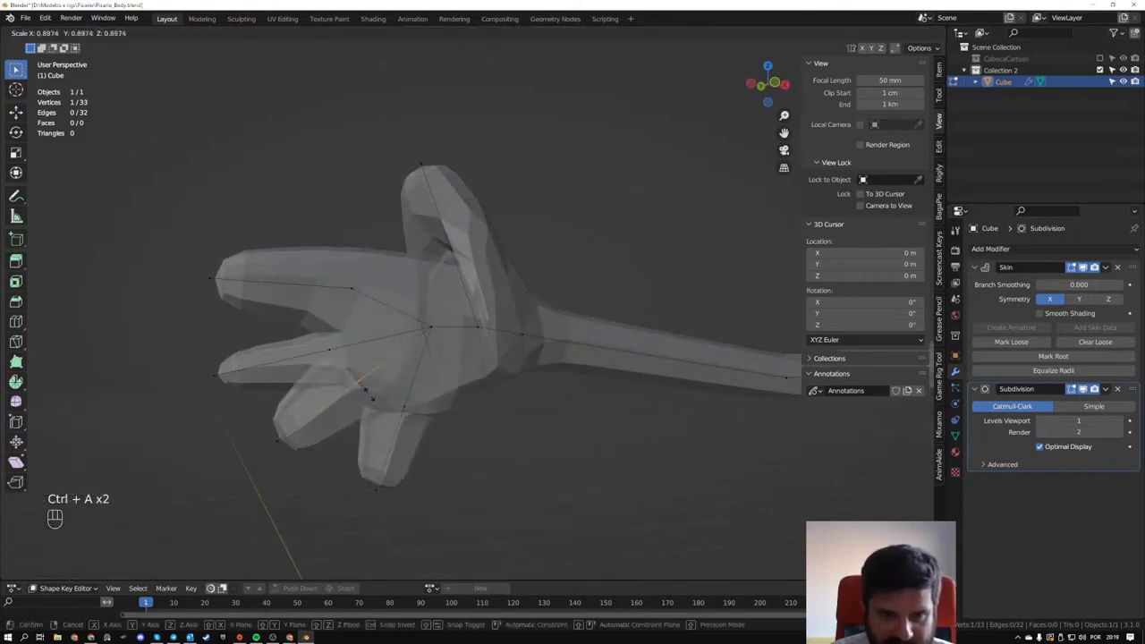
left_click(366, 383)
- Move the third finger's tip outward and down, and lower its middle vertex to match
middle_click_drag(367, 383, 319, 463)
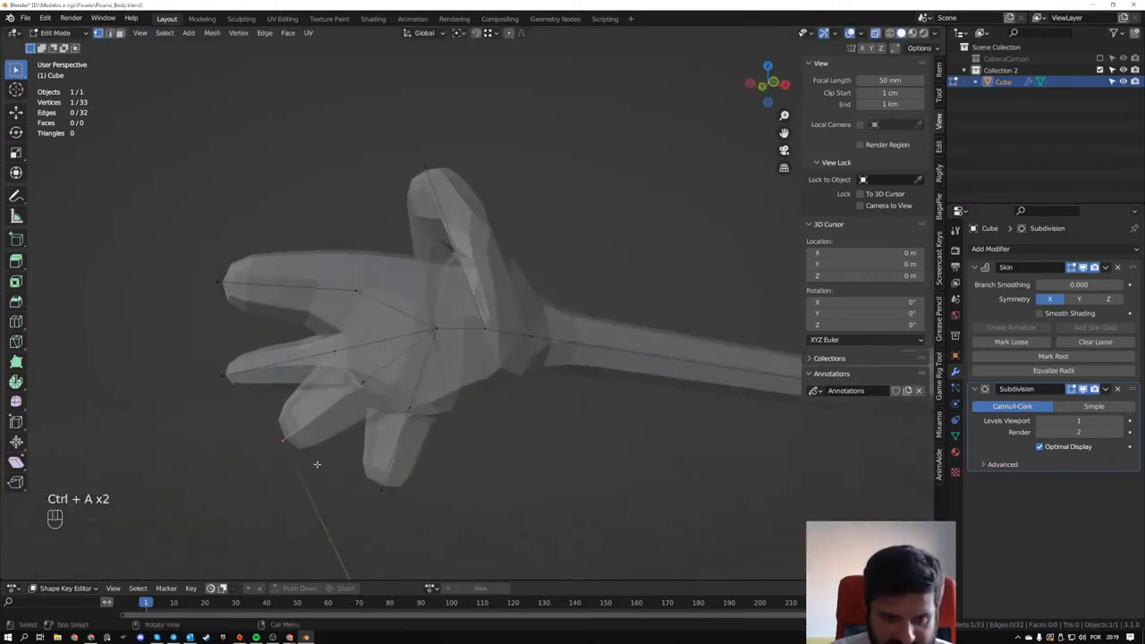
key("g")
left_click(315, 451)
left_click(363, 386)
key("g")
left_click(361, 395)
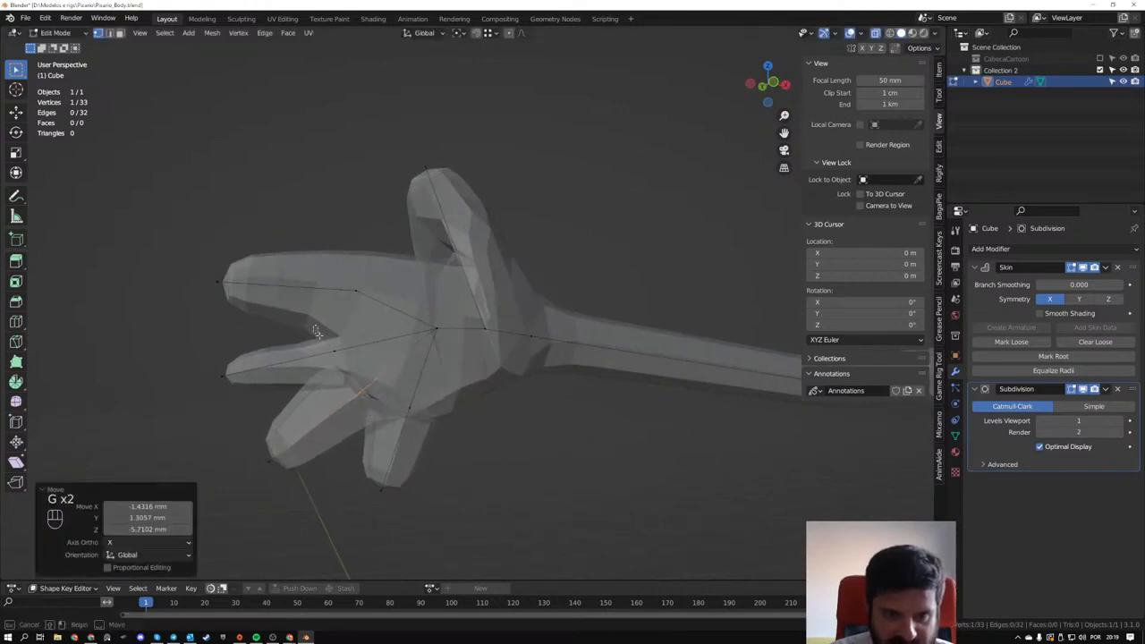
- Shift the second finger's middle vertex slightly outward and extend its tip about 1.1 cm away from the palm
left_click(342, 360)
key("g")
left_click(334, 355)
left_click_drag(202, 343, 248, 388)
key("g")
left_click(234, 389)
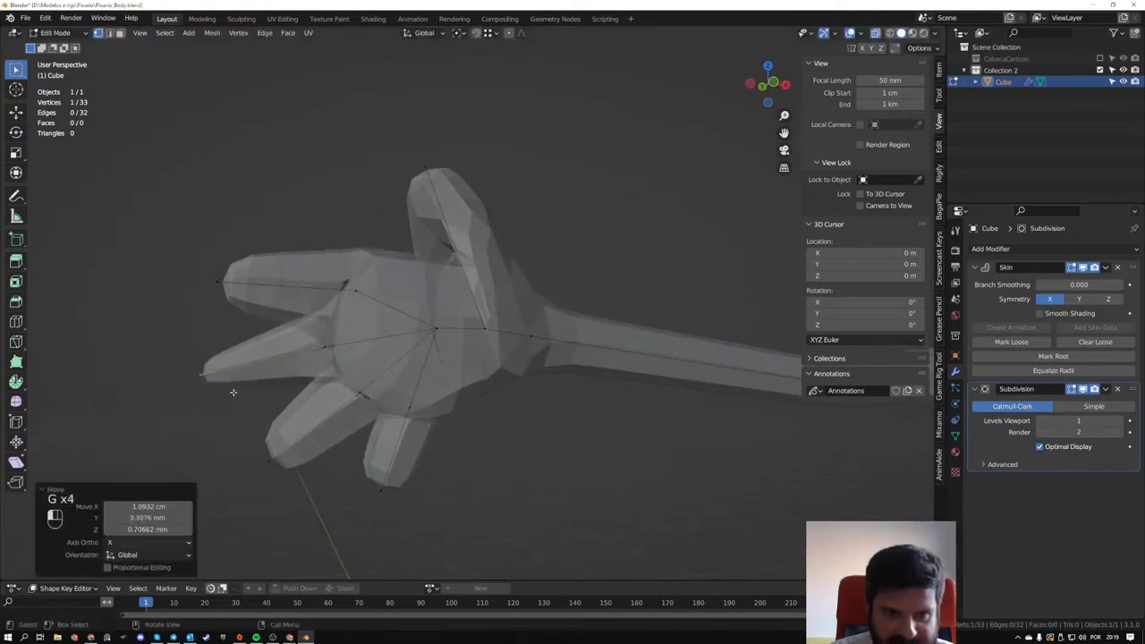
- Raise the uppermost finger's middle vertex slightly, and its tip by about 1.4 cm
left_click_drag(342, 273, 386, 318)
key("g")
left_click(381, 311)
left_click_drag(201, 263, 251, 312)
key("g")
left_click(254, 286)
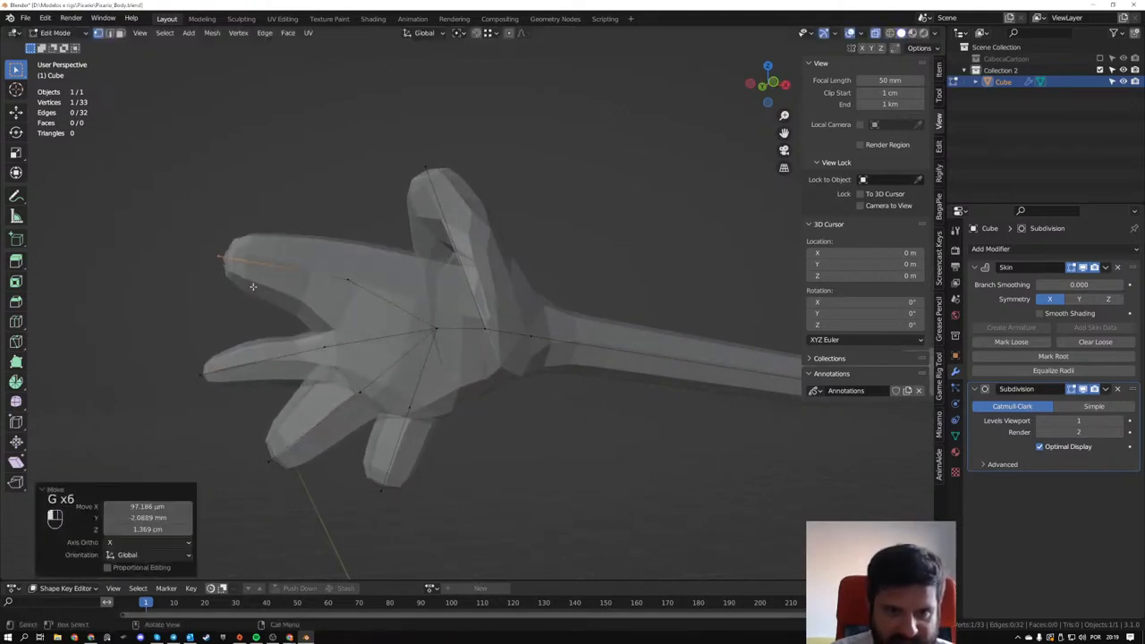
- Extend the third finger's tip farther outward and down, and lower its middle vertex slightly more
left_click_drag(247, 435, 299, 501)
key("g")
left_click(294, 491)
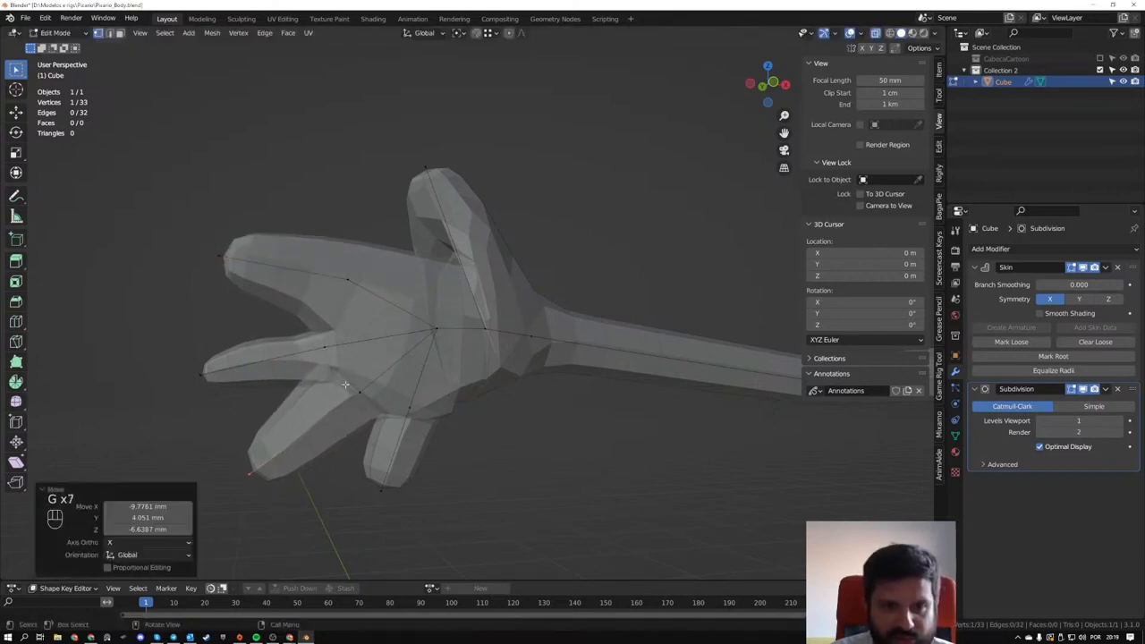
key("g")
left_click(365, 416)
- Lower the lowest finger's middle vertex by about 0.8 cm and its tip by about 2.2 cm
key("g")
left_click(424, 441)
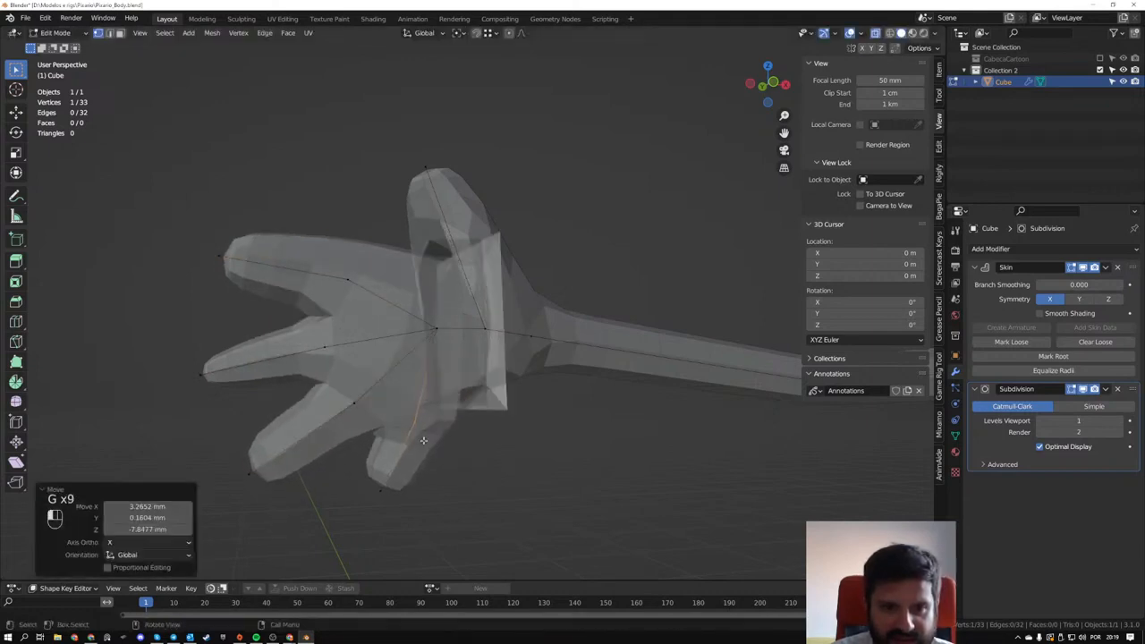
left_click(393, 516)
key("g")
left_click(383, 560)
- Nudge the palm's centre vertex and move the thumb-base vertex toward the wrist to lengthen the palm
middle_click_drag(493, 364, 446, 369)
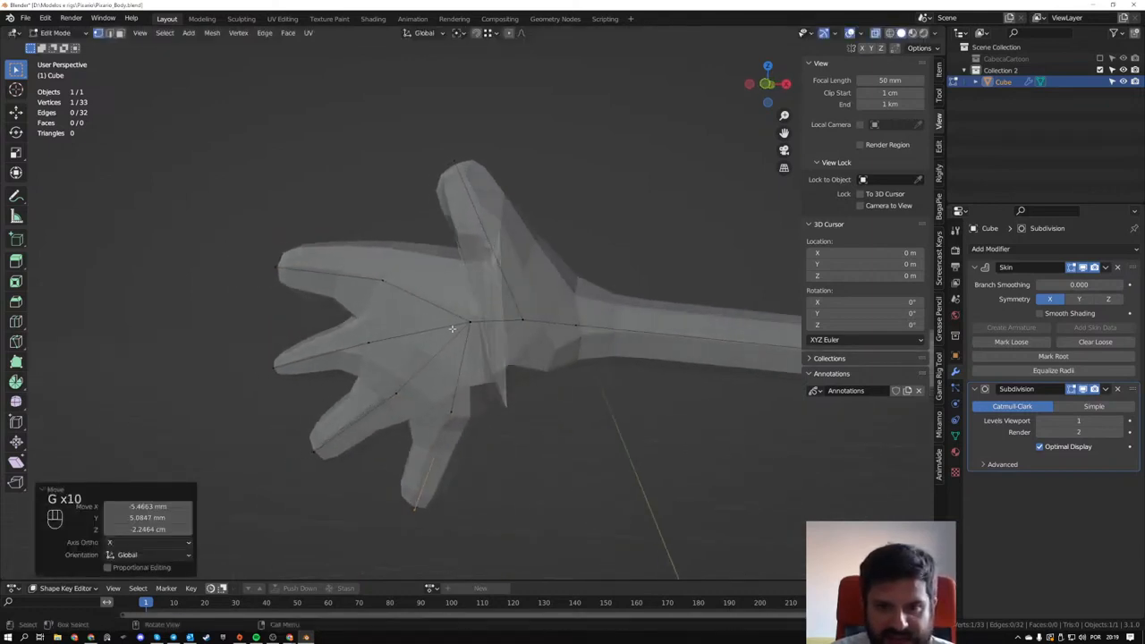
left_click(455, 327)
key("g")
left_click(472, 338)
left_click(535, 331)
key("g")
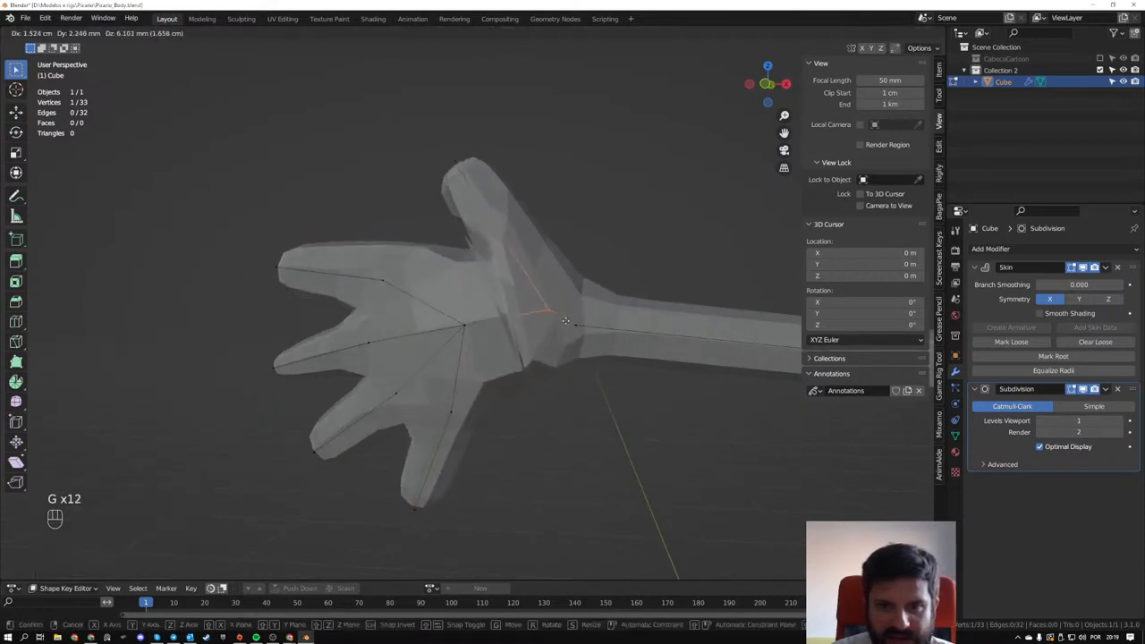
- Move the thumb's tip about 5 cm toward the forearm so it stands above the thumb base
left_click(547, 288)
key("g")
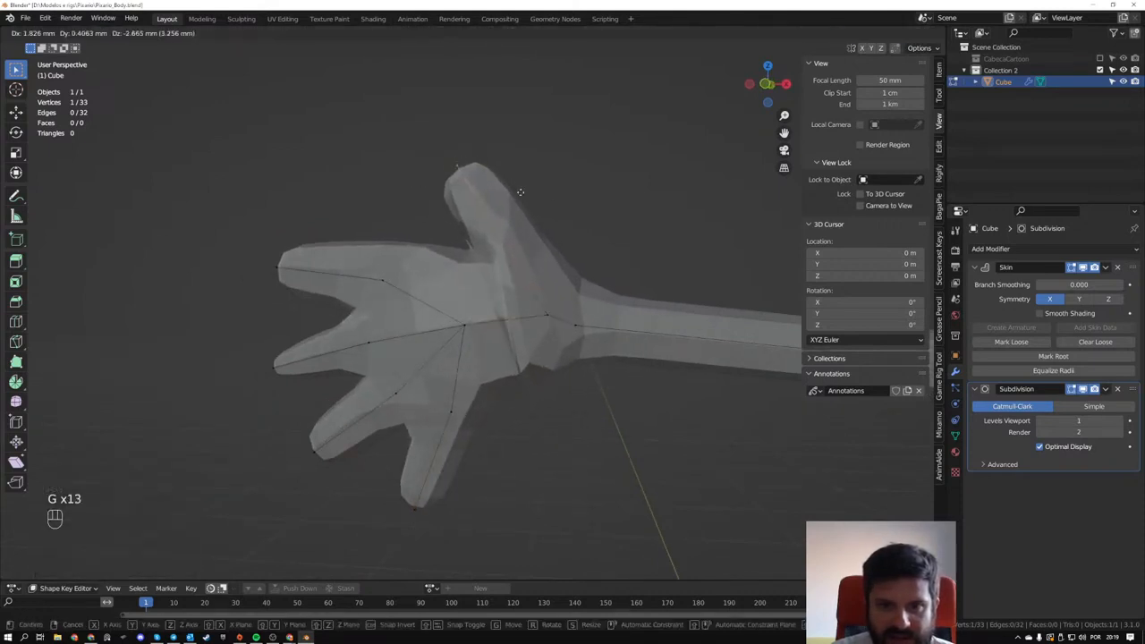
left_click(598, 194)
- Shift the thumb-base and wrist vertices slightly toward the forearm, and scale the skin at the thumb base by 2.055
left_click_drag(521, 300, 633, 360)
key("g")
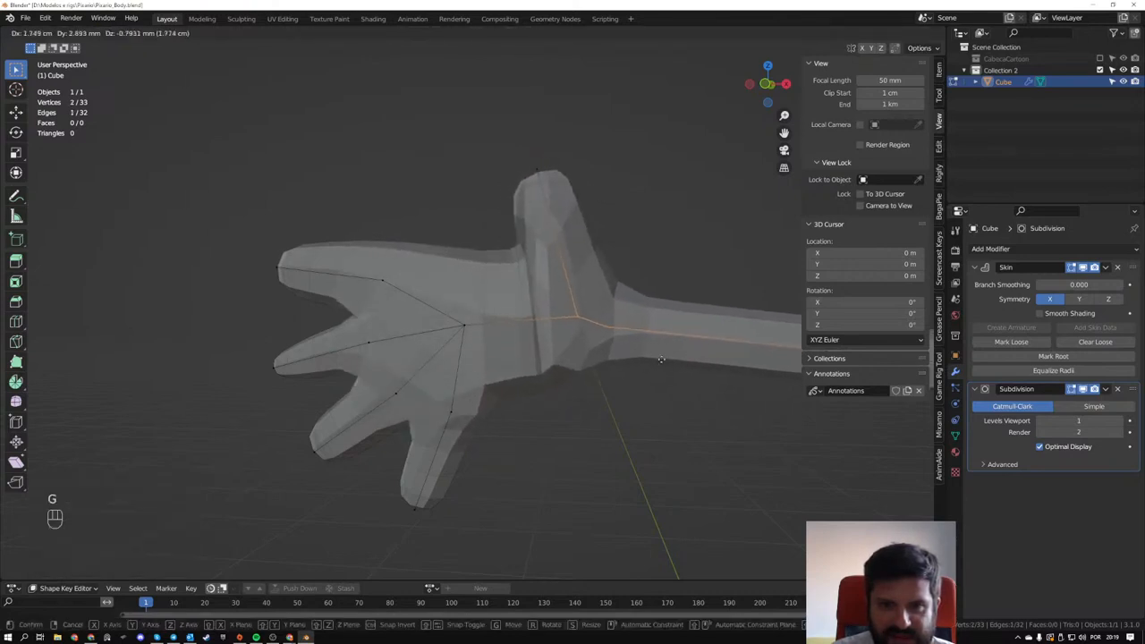
left_click(647, 355)
left_click(562, 312)
key("ctrl+a")
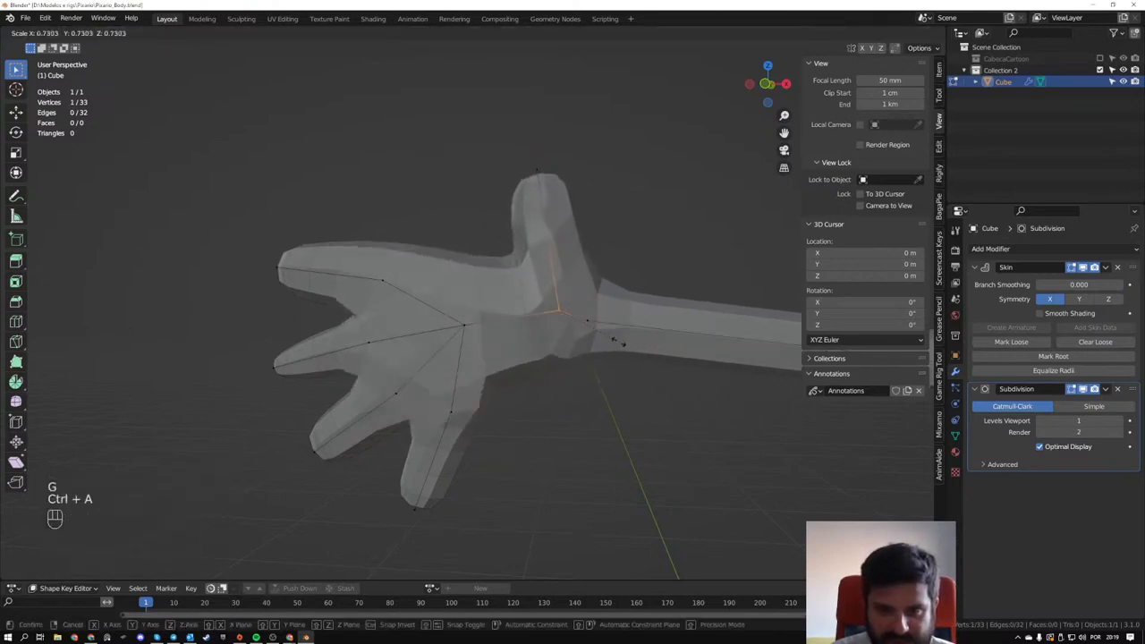
left_click(731, 396)
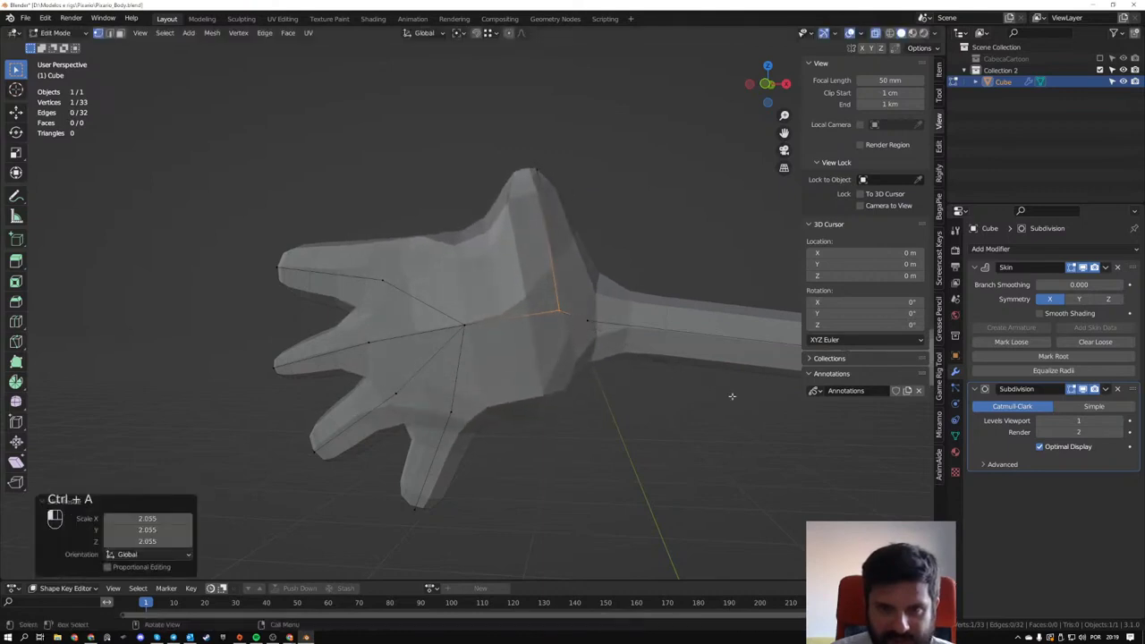
- Extrude a new thumb segment from the thumb's tip, about -3.6 cm in X, -1.2 cm in Y and 3.6 cm in Z
left_click(570, 190)
middle_click_drag(571, 189, 575, 176)
key("e")
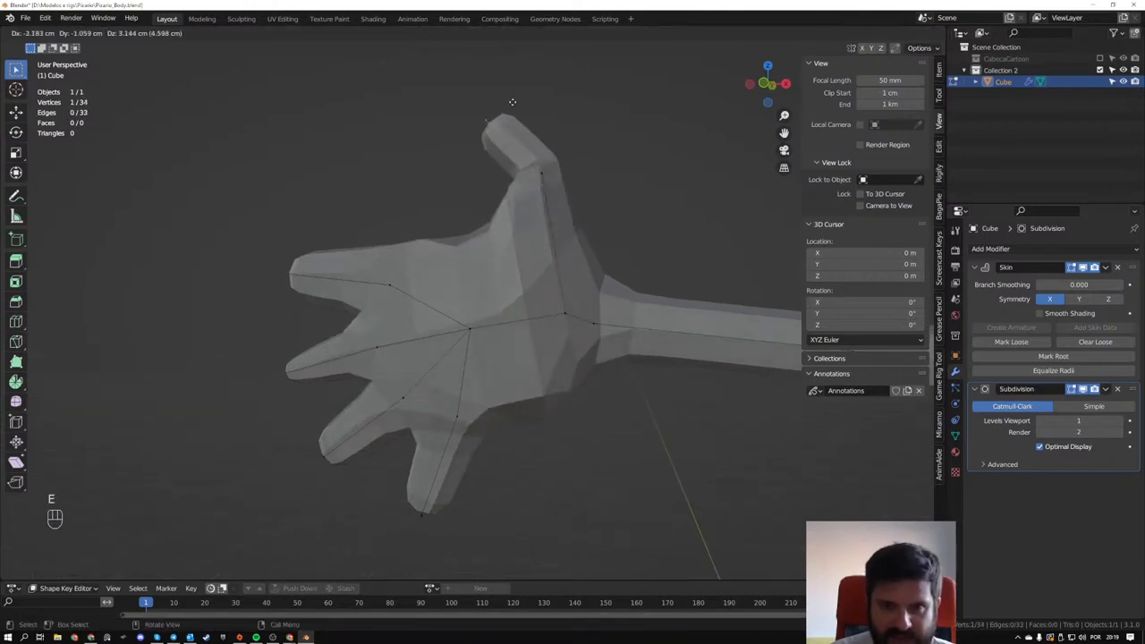
left_click(505, 101)
- Scale the skin at the thumb-base vertex by 0.387, and enlarge it again by about 3.09 to widen the palm
middle_click_drag(505, 100, 596, 262)
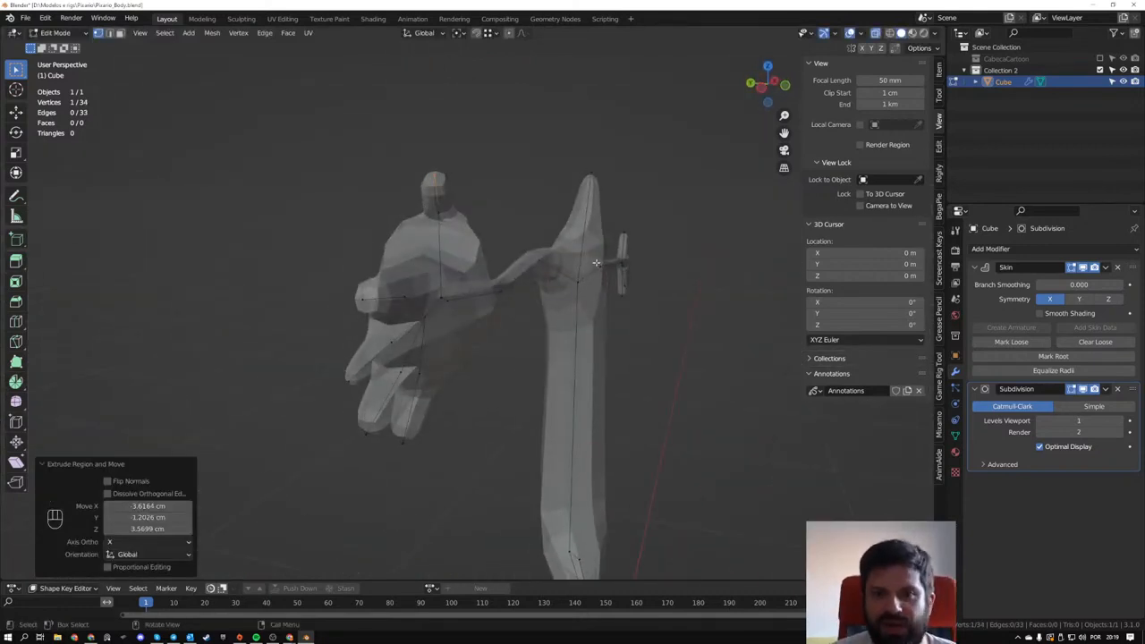
middle_click_drag(525, 300, 242, 307)
key("ctrl+a")
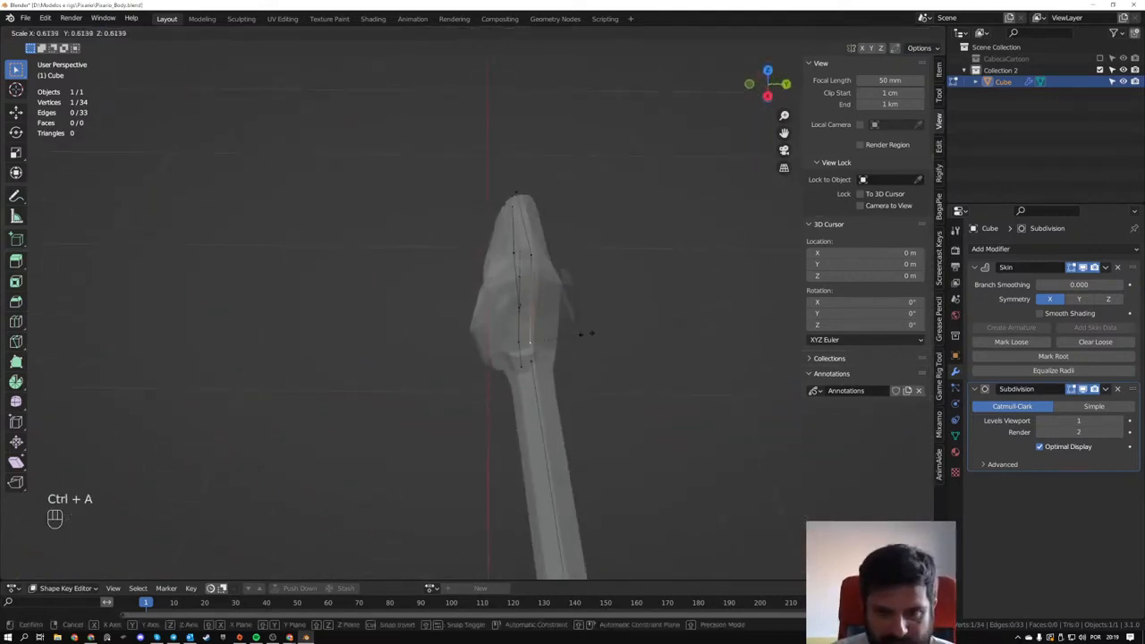
left_click(557, 327)
middle_click_drag(557, 328, 596, 280)
key("ctrl+a")
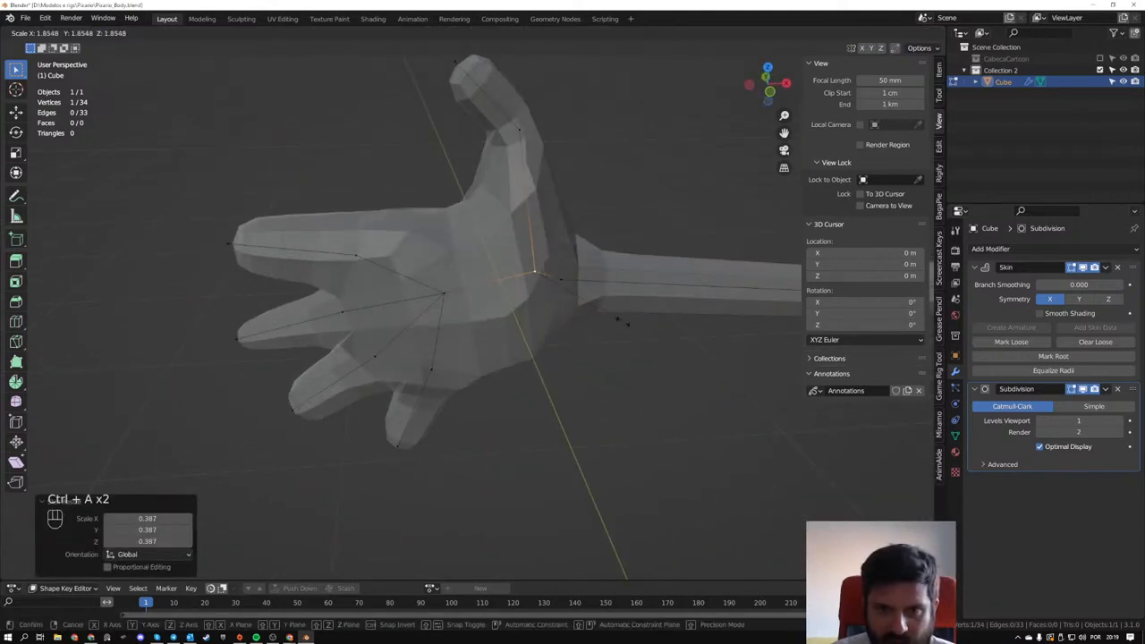
left_click(669, 340)
middle_click_drag(670, 340, 218, 225)
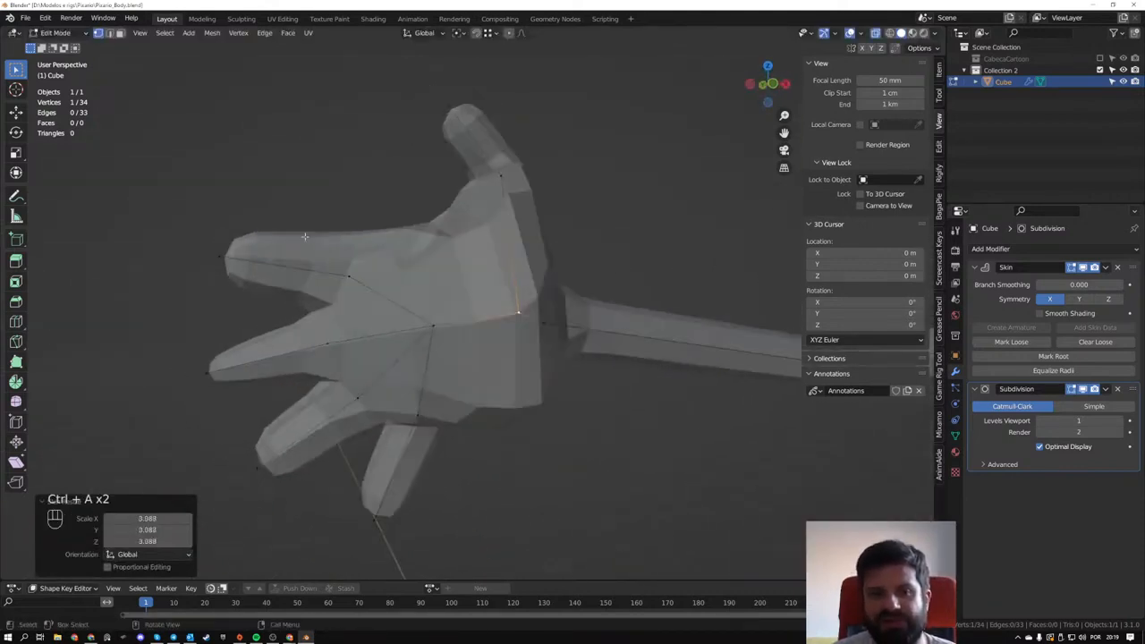
key("ctrl+z")
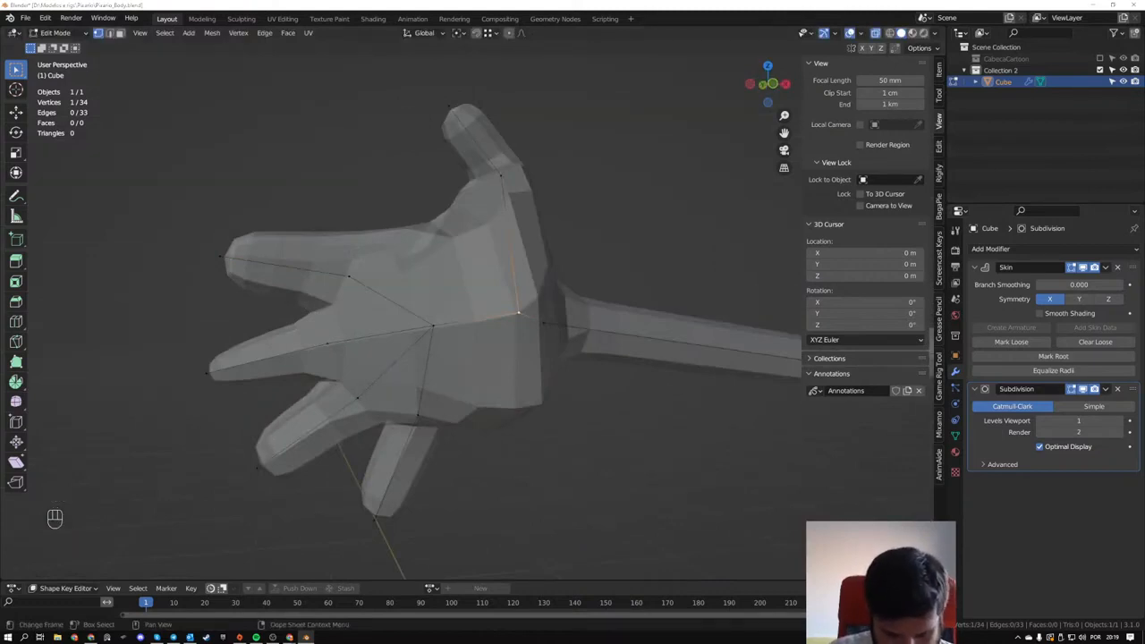
- Check the YouTube live chat for the viewer's question about the cap shortcut, and return to Blender
left_click(289, 637)
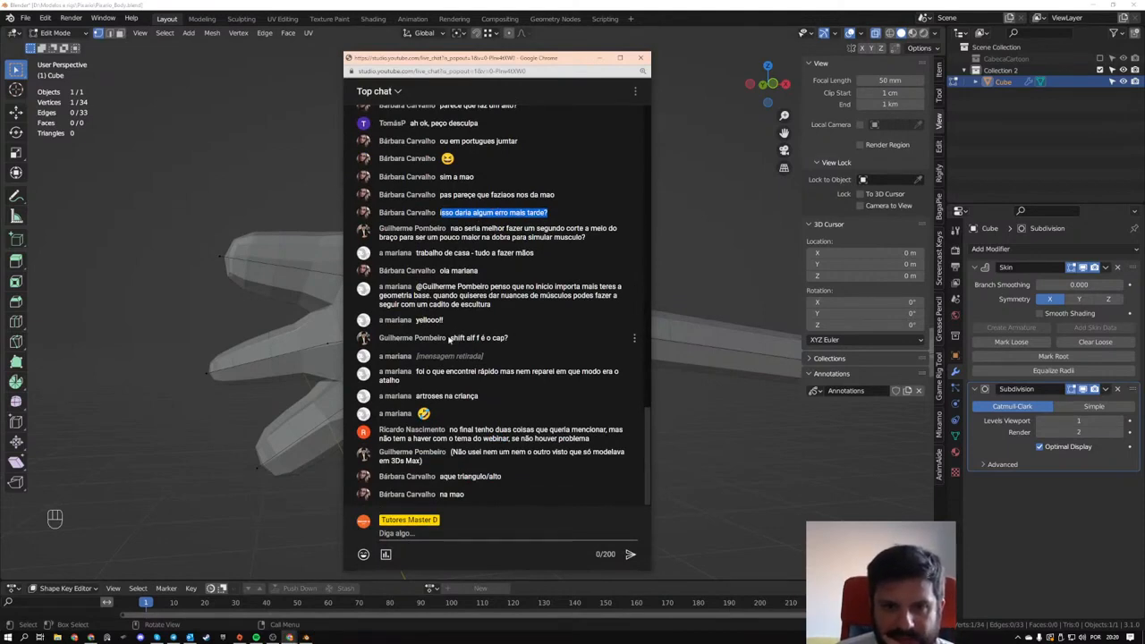
left_click_drag(450, 338, 503, 338)
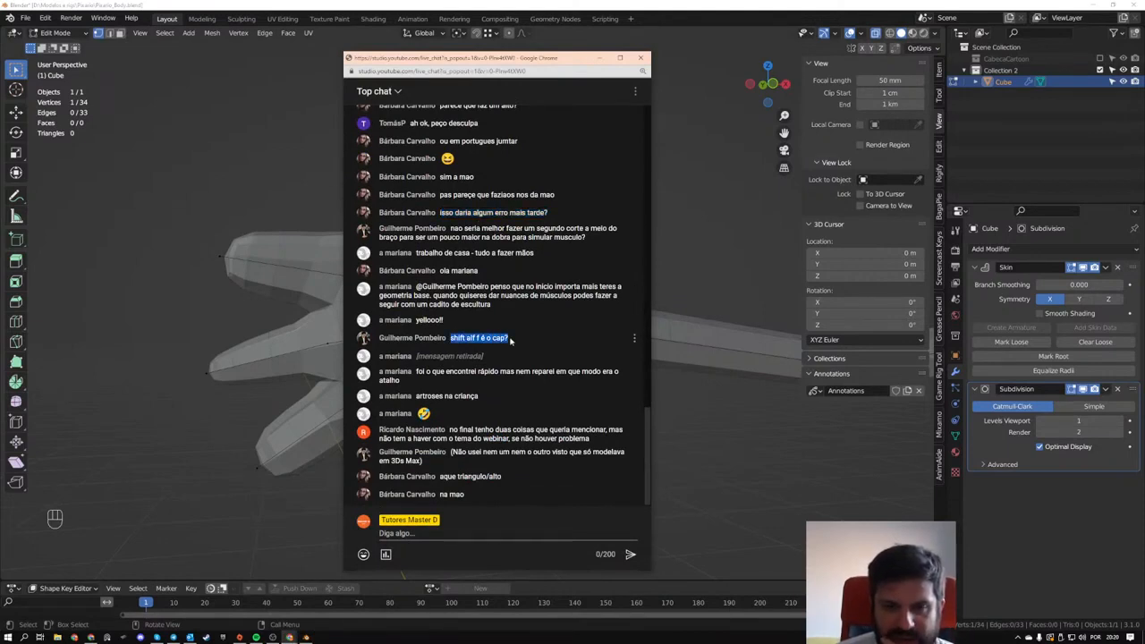
left_click(496, 3)
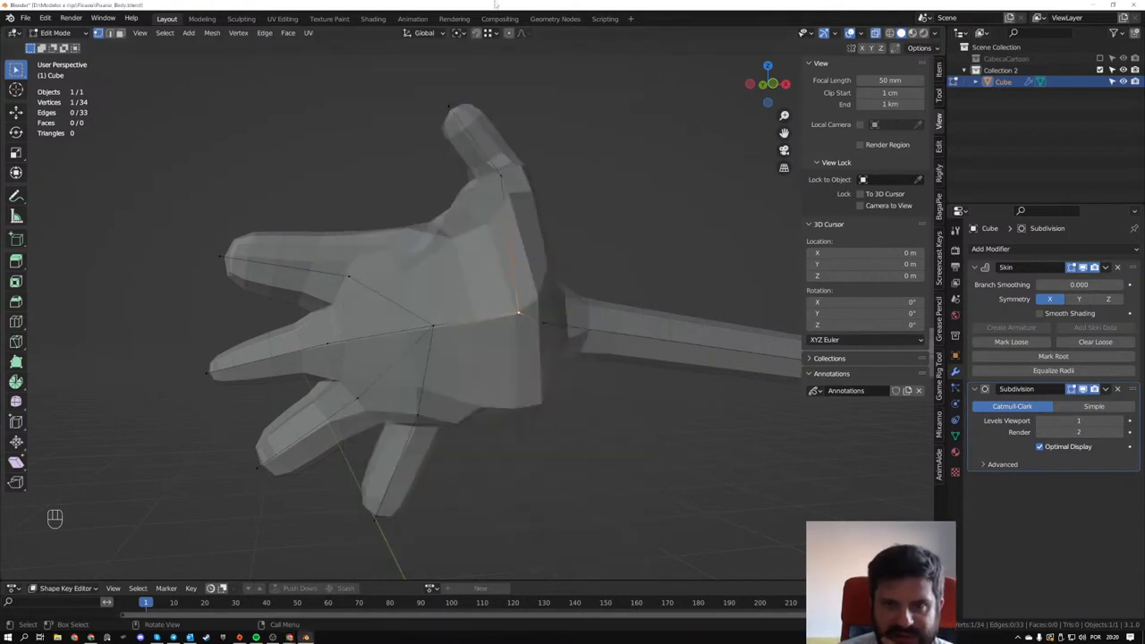
- Leave Edit Mode, exclude Collection 2 from the view layer and enable the CabecaCartoon collection
scroll(454, 264, "down", 2)
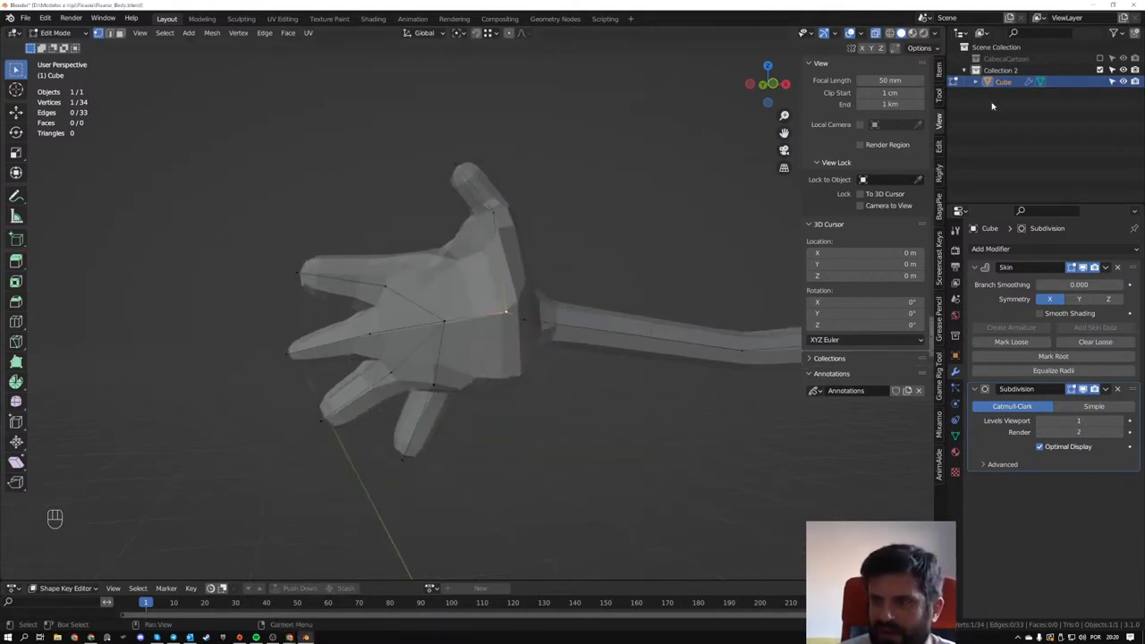
key("Tab")
left_click(1099, 70)
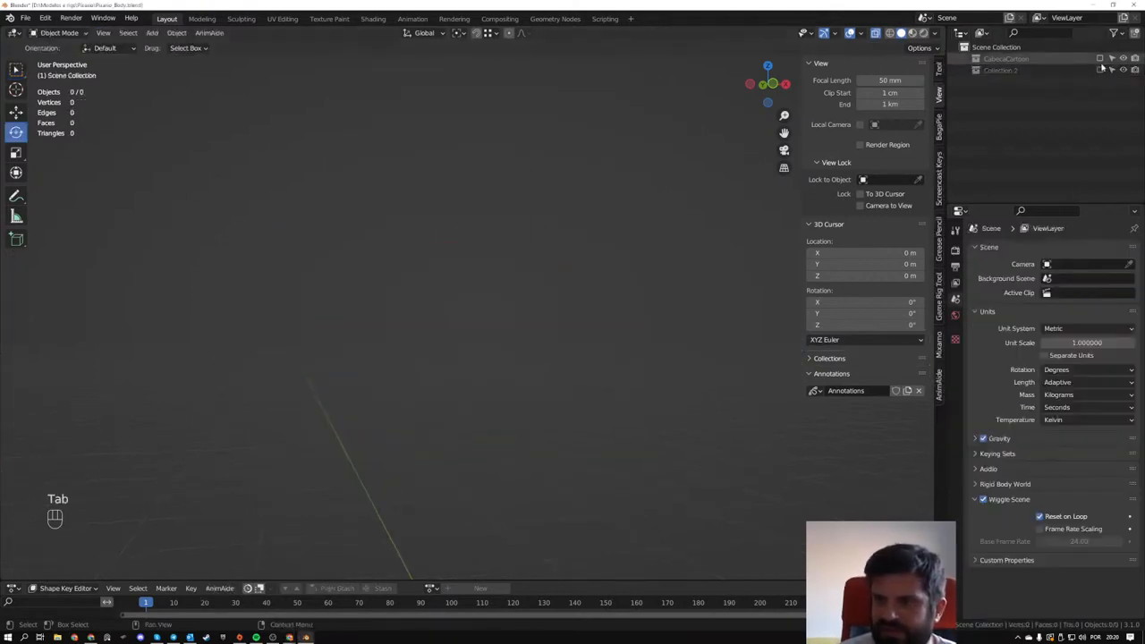
left_click(1099, 58)
- Enter Edit Mode on the cartoon character's arm, Cylinder.001, and select and frame the open edge loop at its shoulder end
scroll(400, 396, "down", 3)
middle_click_drag(575, 483, 322, 234, "shift")
scroll(336, 233, "up", 4)
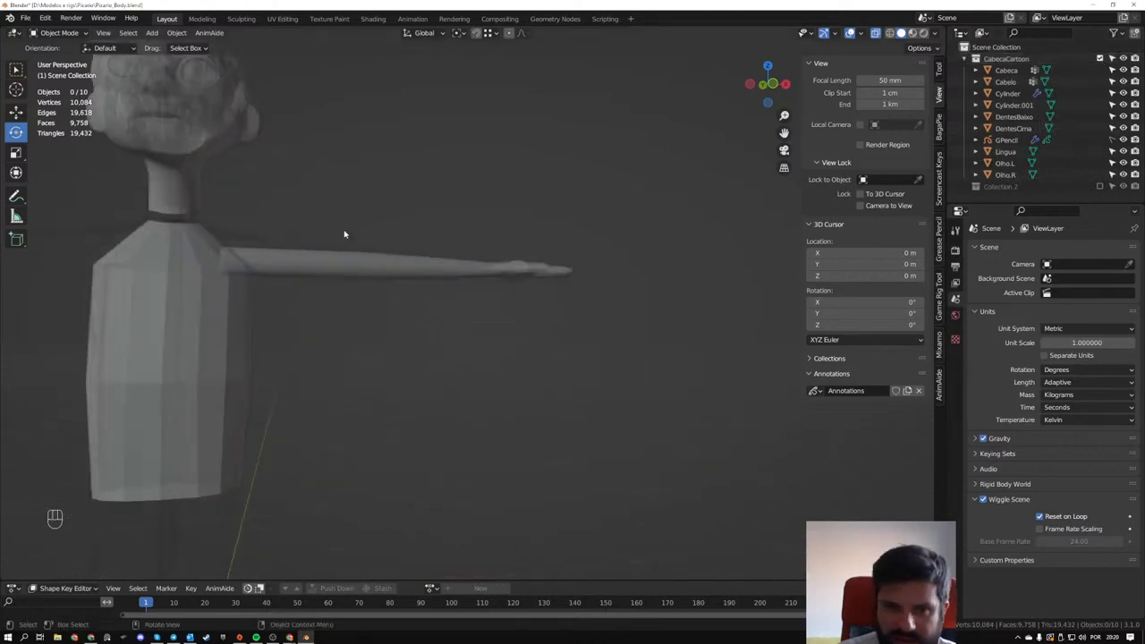
key("Tab")
left_click(283, 263)
key("Tab")
scroll(292, 261, "up", 2)
left_click_drag(95, 200, 175, 313)
key("KP_Decimal")
middle_click_drag(202, 335, 327, 355)
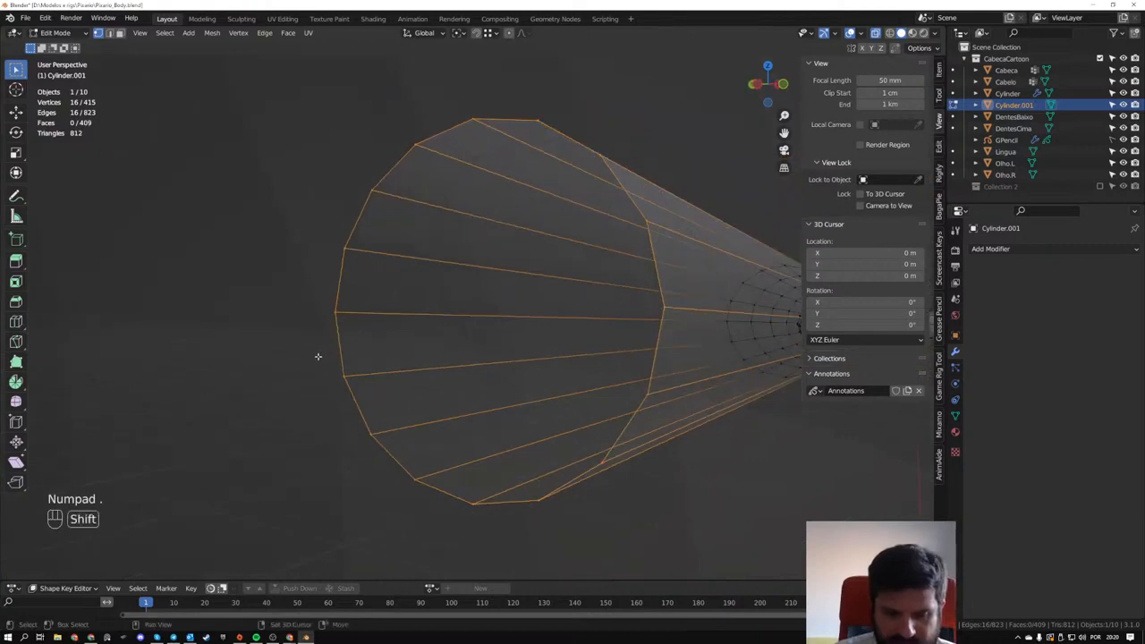
- Try to cap the arm's shoulder opening with the viewer's suggested command, turning X-Ray off and using edge selection
key("alt+shift+f")
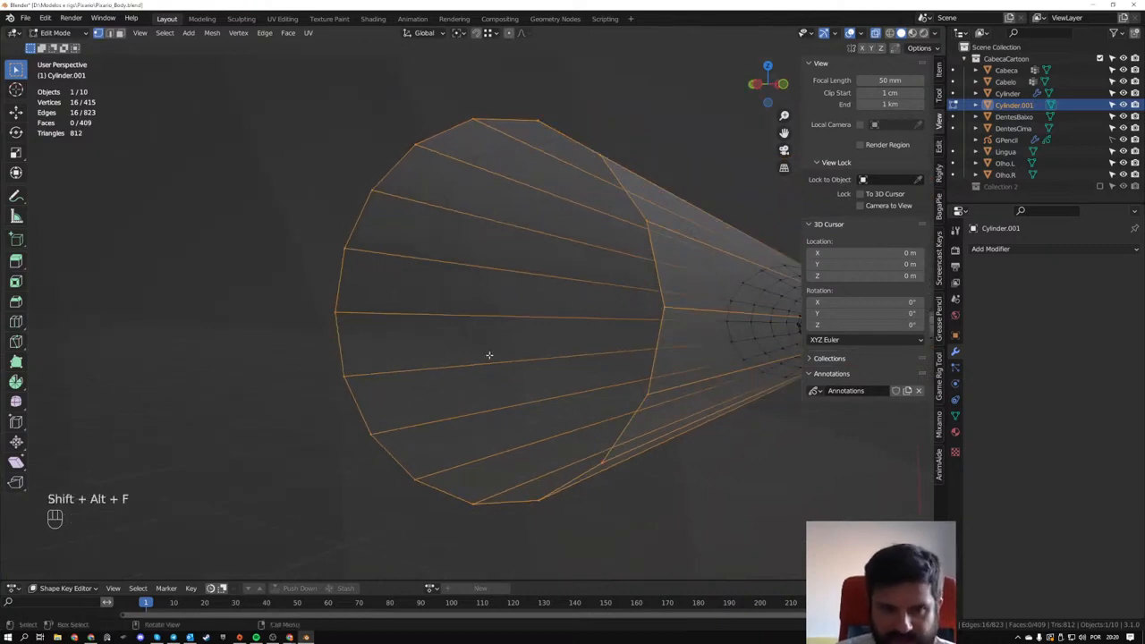
middle_click_drag(488, 355, 453, 357)
key("shift+z")
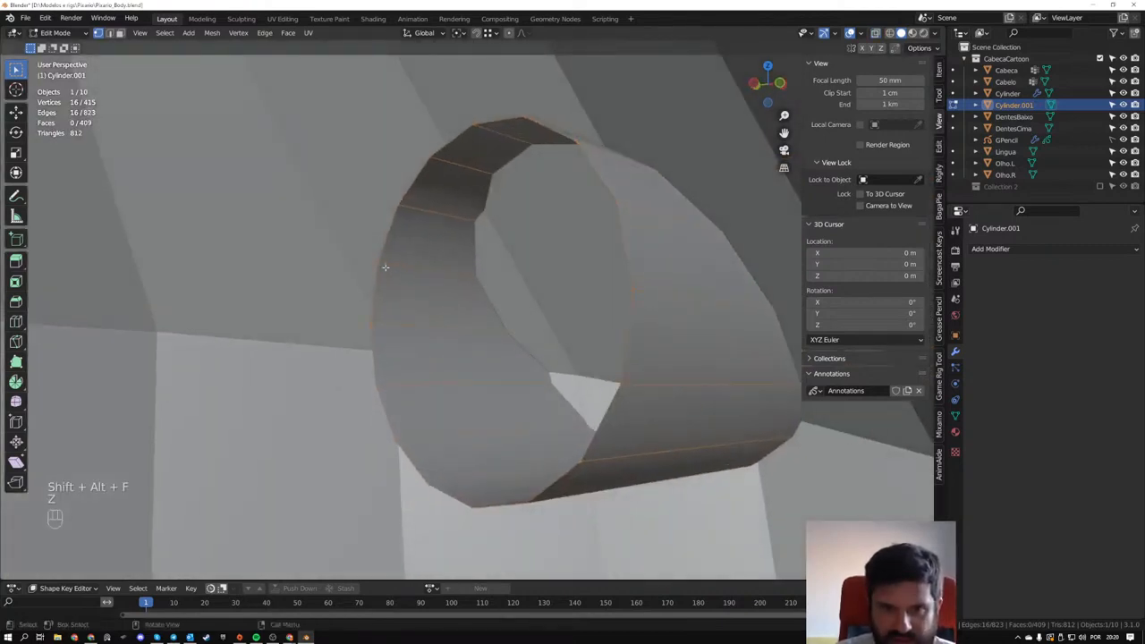
key("2")
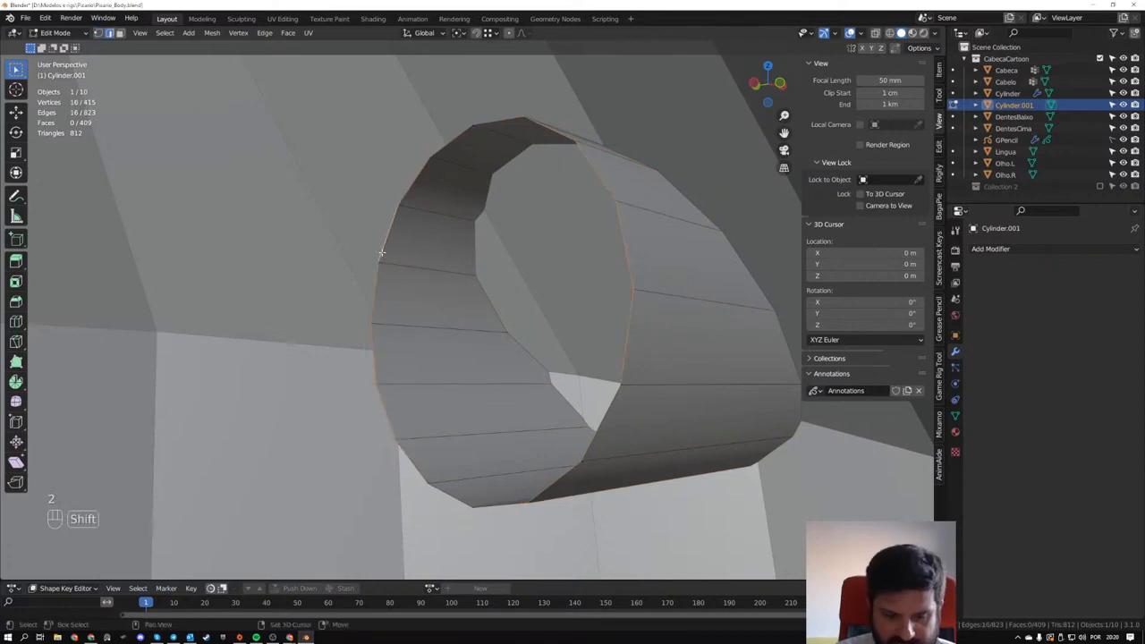
key("alt+shift+f")
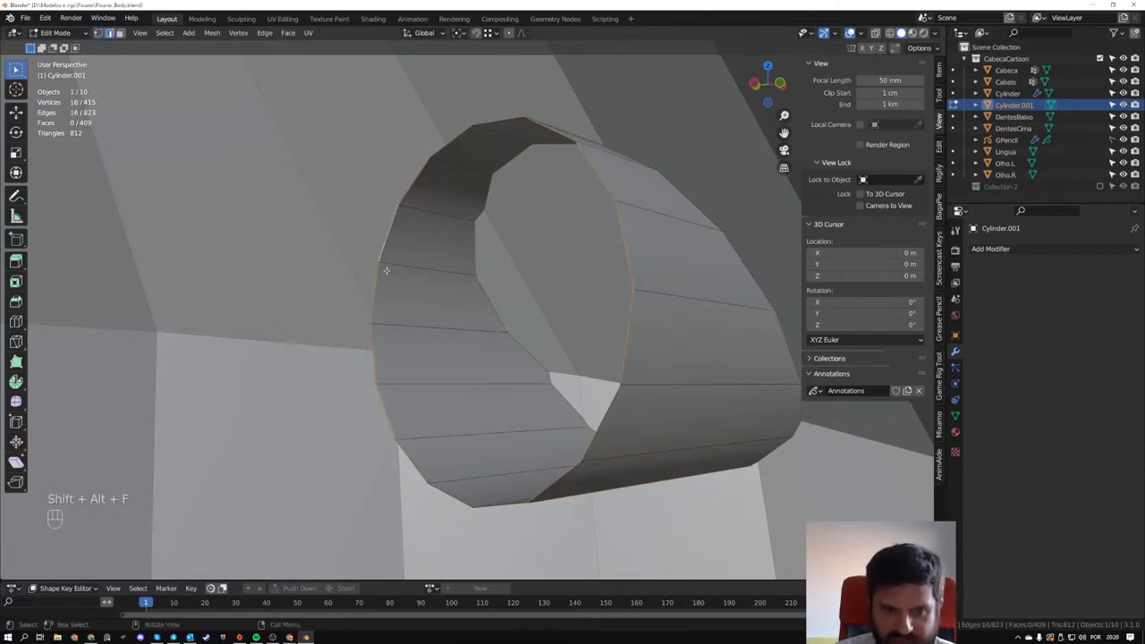
scroll(387, 272, "down", 2)
key("ctrl+z")
- Fill the arm's open shoulder loop with a single face, and undo the fill
middle_click_drag(388, 276, 394, 141)
scroll(506, 312, "down", 2)
scroll(557, 307, "up", 2)
left_click(350, 278, "alt")
key("f")
scroll(462, 280, "up", 5)
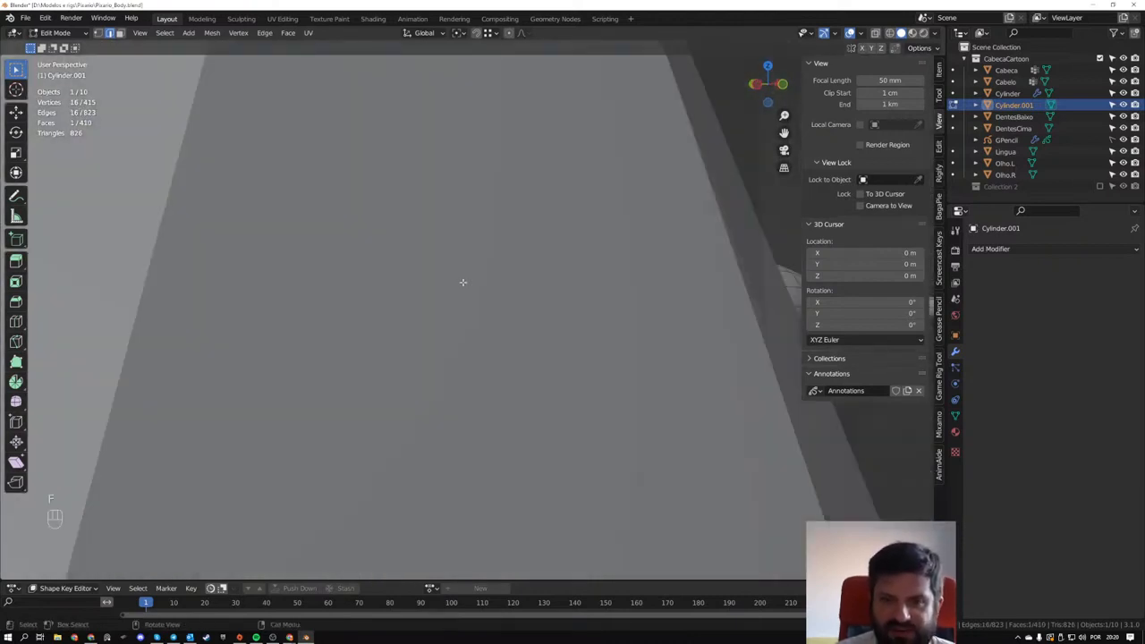
scroll(465, 279, "down", 5)
key("ctrl+z")
middle_click_drag(542, 303, 549, 306)
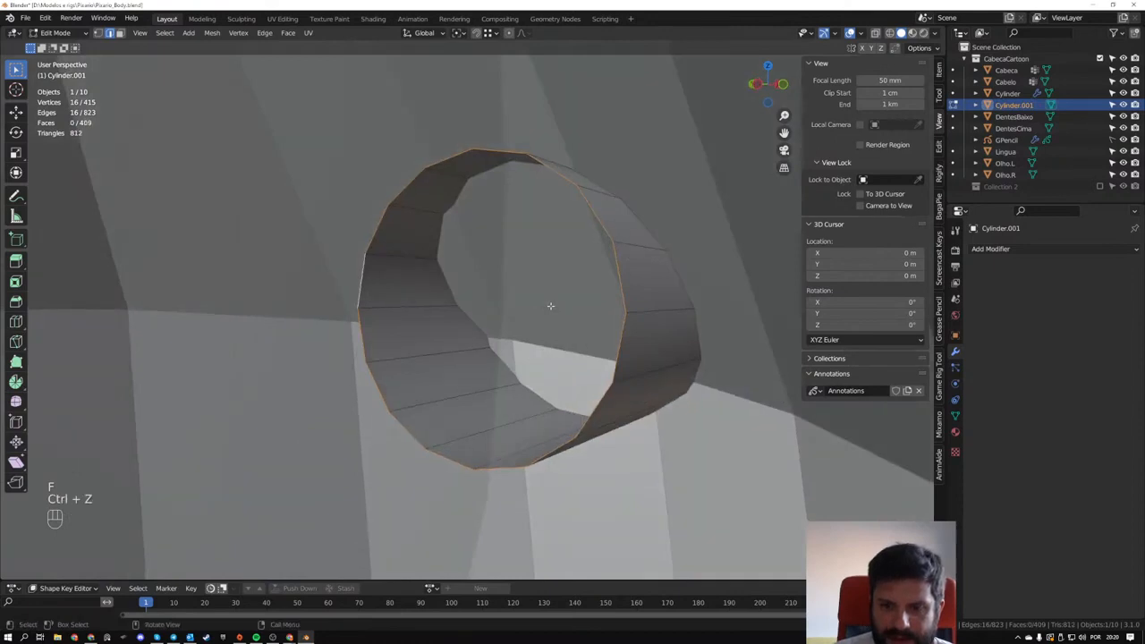
- Return to Object Mode and hide the torso Cylinder to expose the arm's shoulder end
scroll(549, 306, "down", 8)
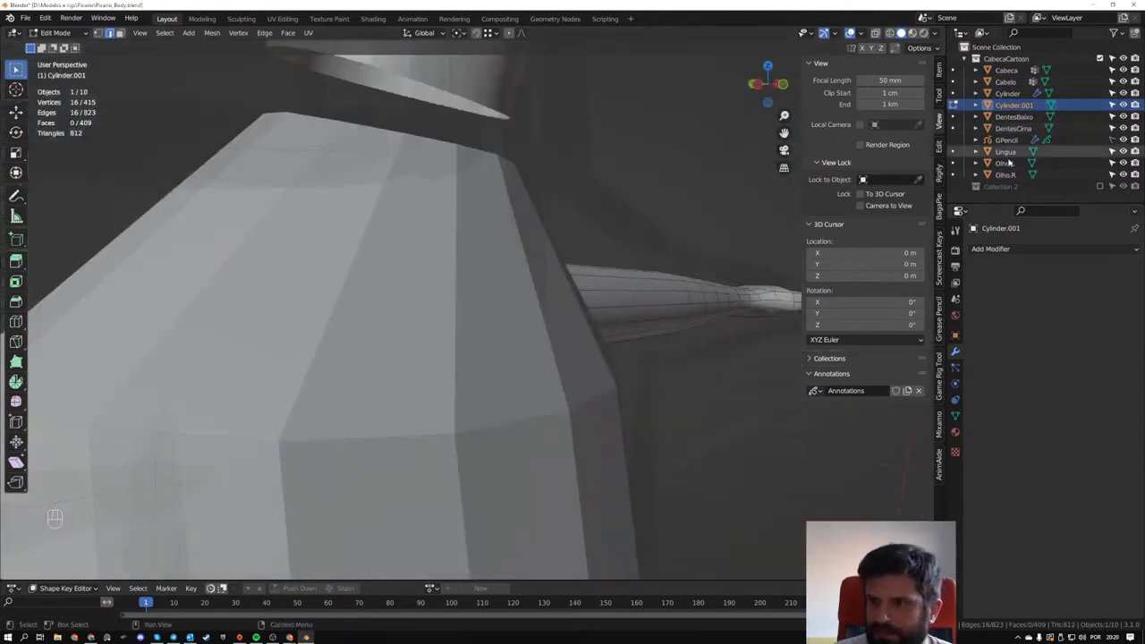
scroll(452, 309, "down", 3)
key("Tab")
left_click(398, 308)
key("h")
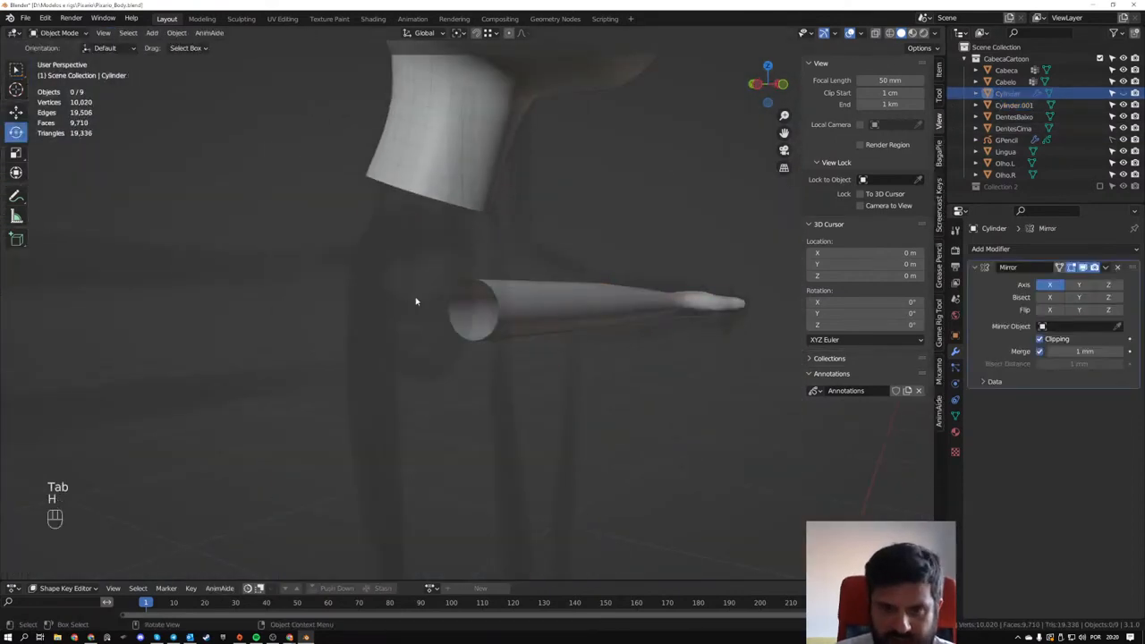
- Hide the GPencil object and enter Edit Mode on the arm, Cylinder.001, at its open shoulder end
scroll(417, 301, "up", 4)
left_click(517, 248)
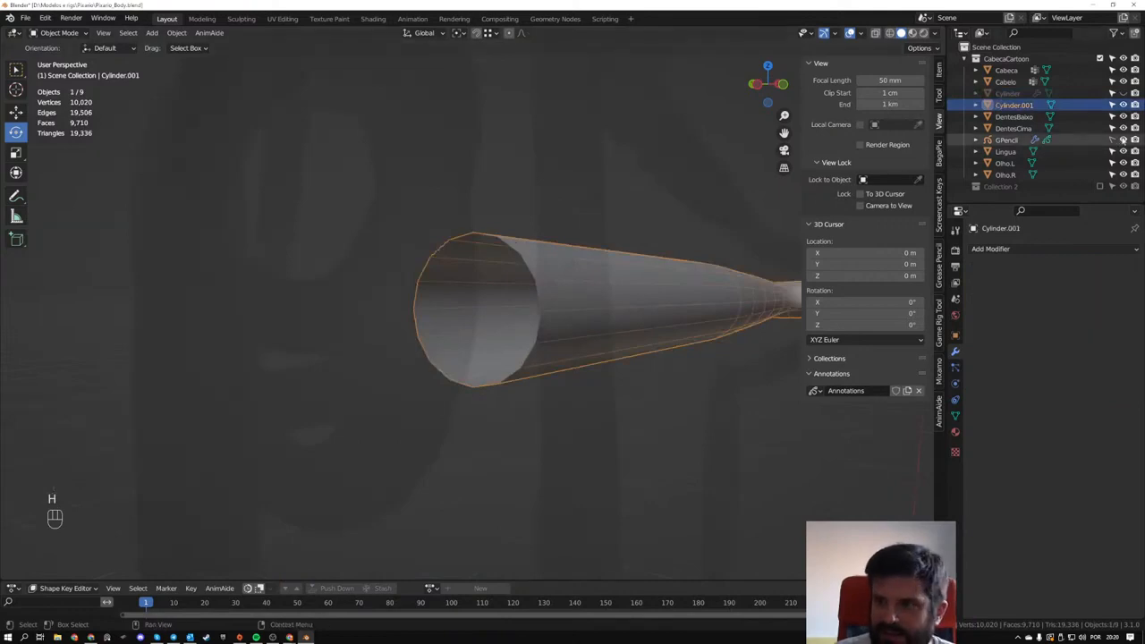
key("Tab")
middle_click_drag(483, 266, 487, 201)
left_click(484, 198)
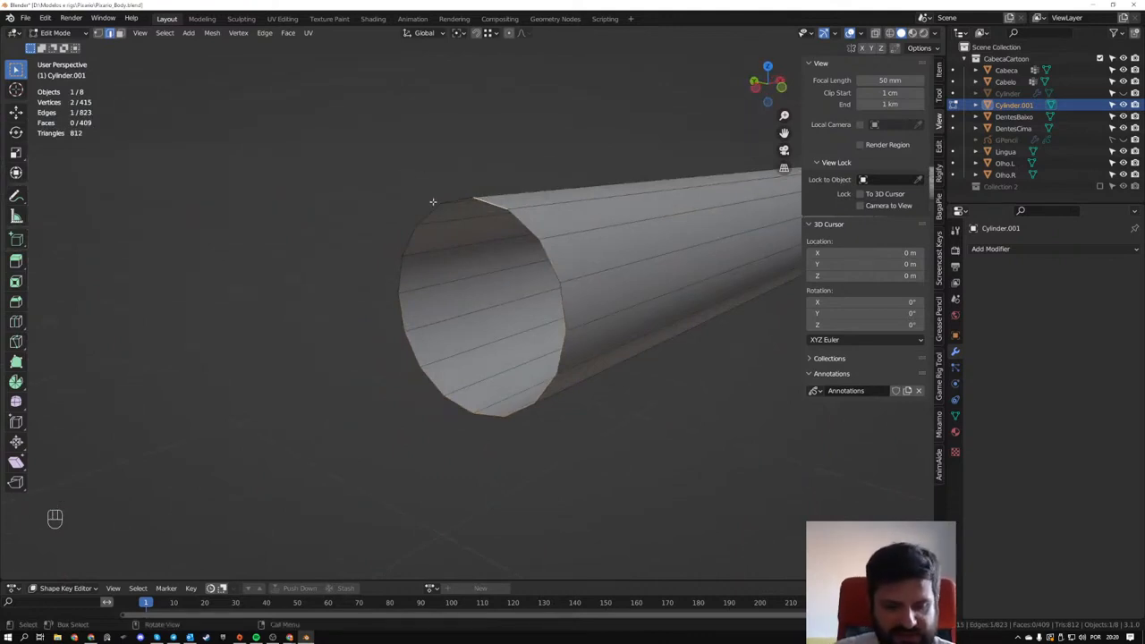
- Select the arm's open shoulder edge loop, fill it with a single face, and switch to vertex selection
left_click(434, 203, "alt")
key("f")
middle_click_drag(443, 269, 574, 310)
key("Tab")
key("Tab")
key("1")
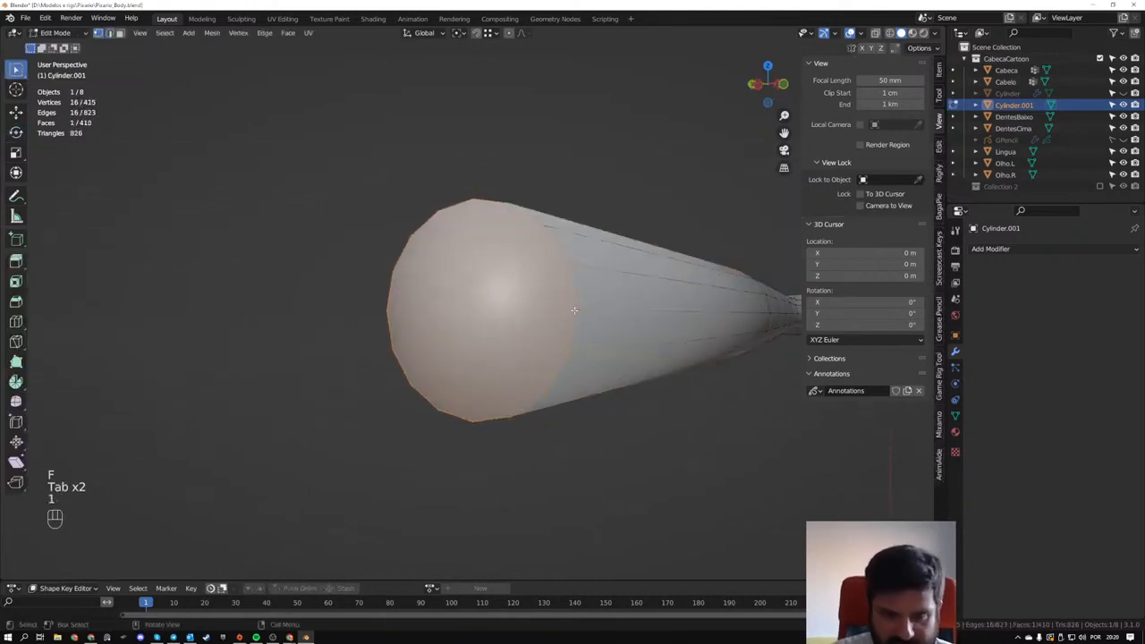
- Connect opposite rim vertices across the cap face to split it horizontally and vertically
left_click(574, 311)
left_click(391, 306, "shift")
key("j")
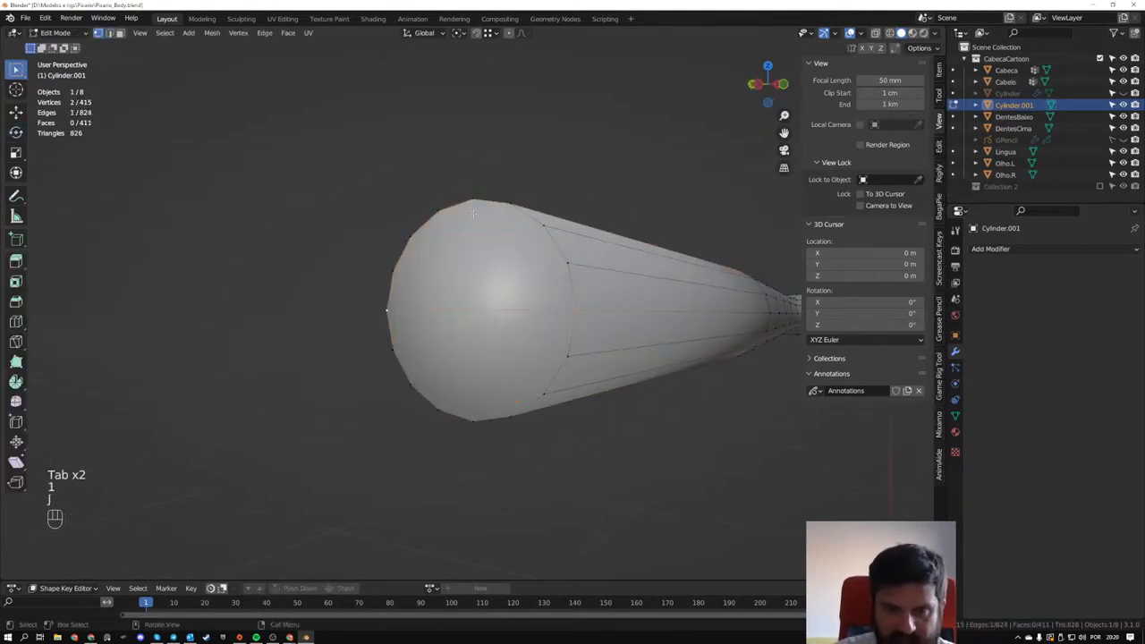
left_click(474, 204)
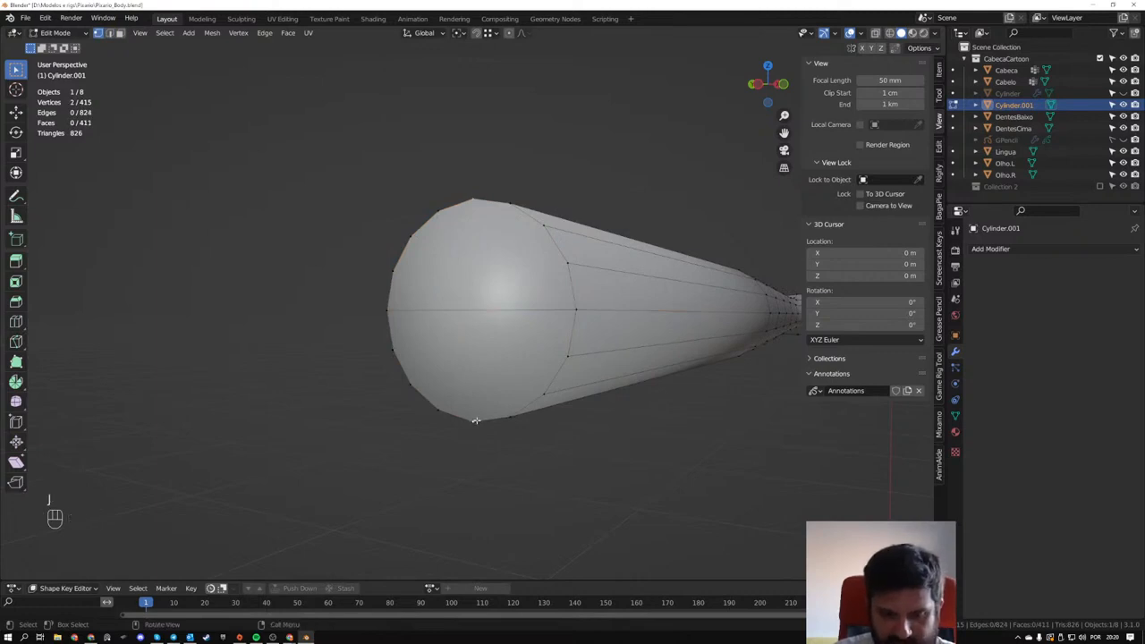
- Undo the vertex connections and the single-face fill at the arm's shoulder
key("ctrl+z")
key("ctrl+z")
key("ctrl+z")
key("ctrl+z")
key("ctrl+z")
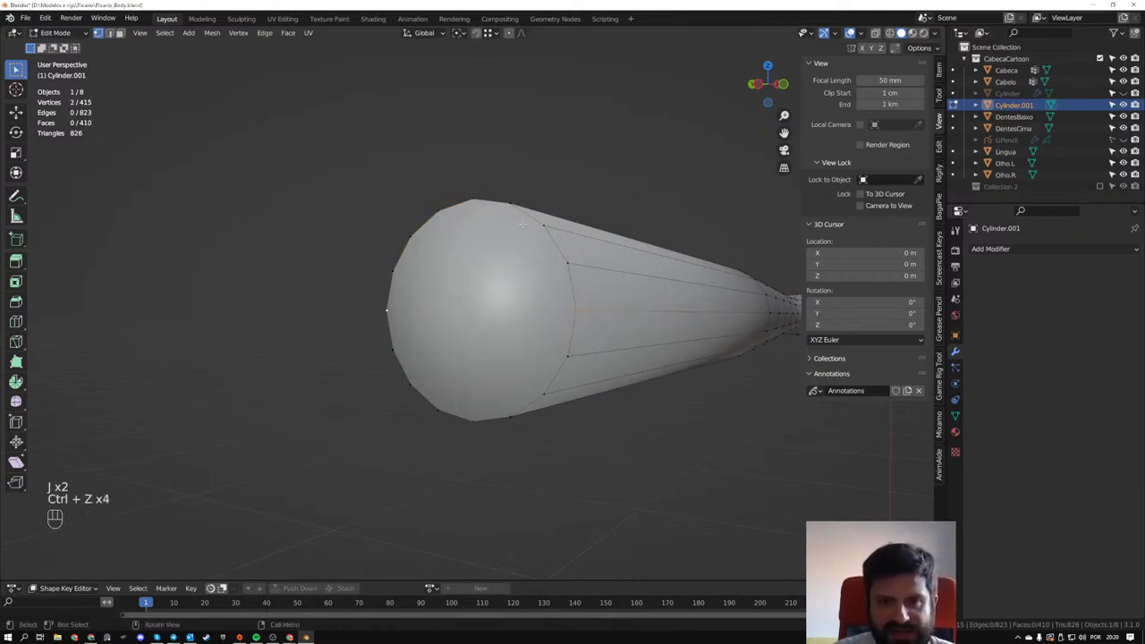
key("ctrl+z")
key("ctrl+z")
key("ctrl+z")
key("ctrl+z")
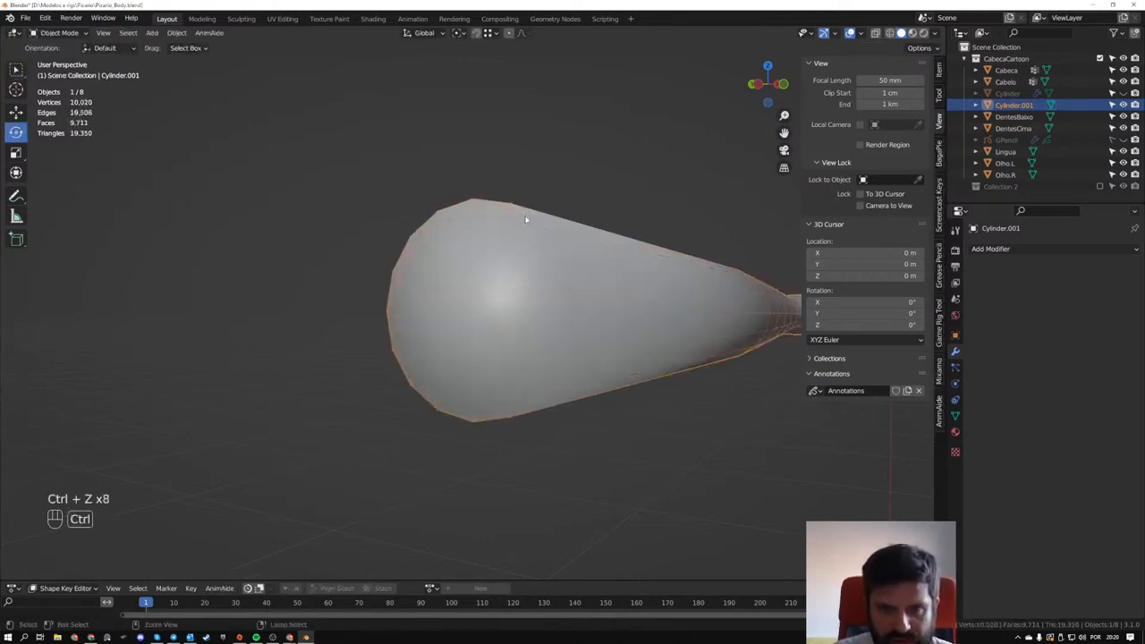
- Cap the arm's open shoulder loop using Grid Fill with a span of 4, try its offset, and deselect everything
middle_click_drag(514, 231, 550, 438)
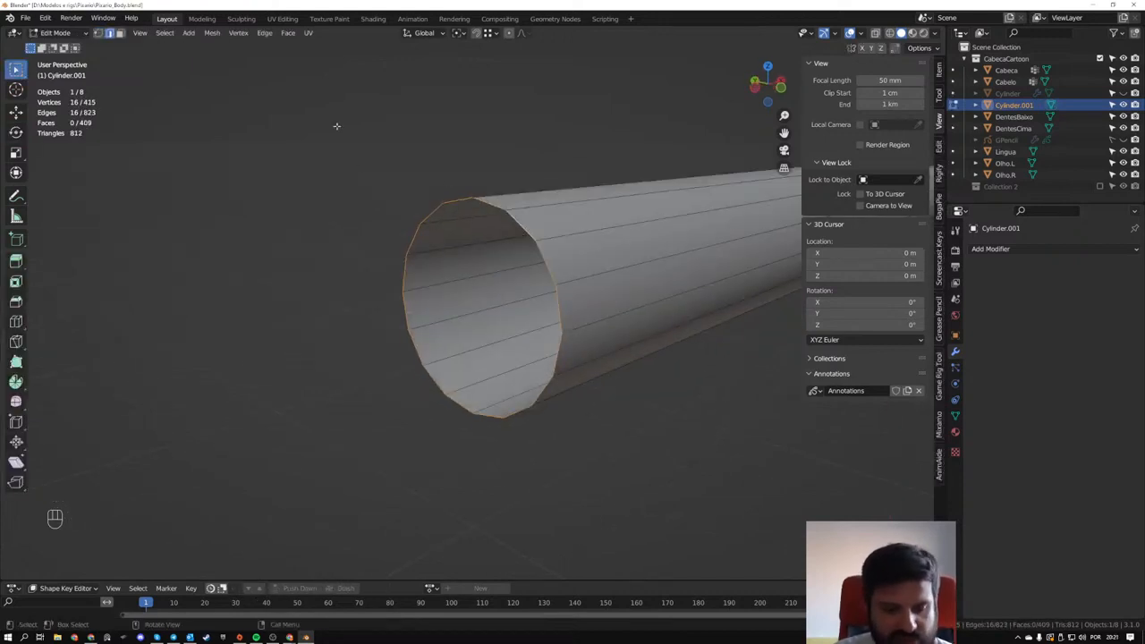
key("F3")
type("grid")
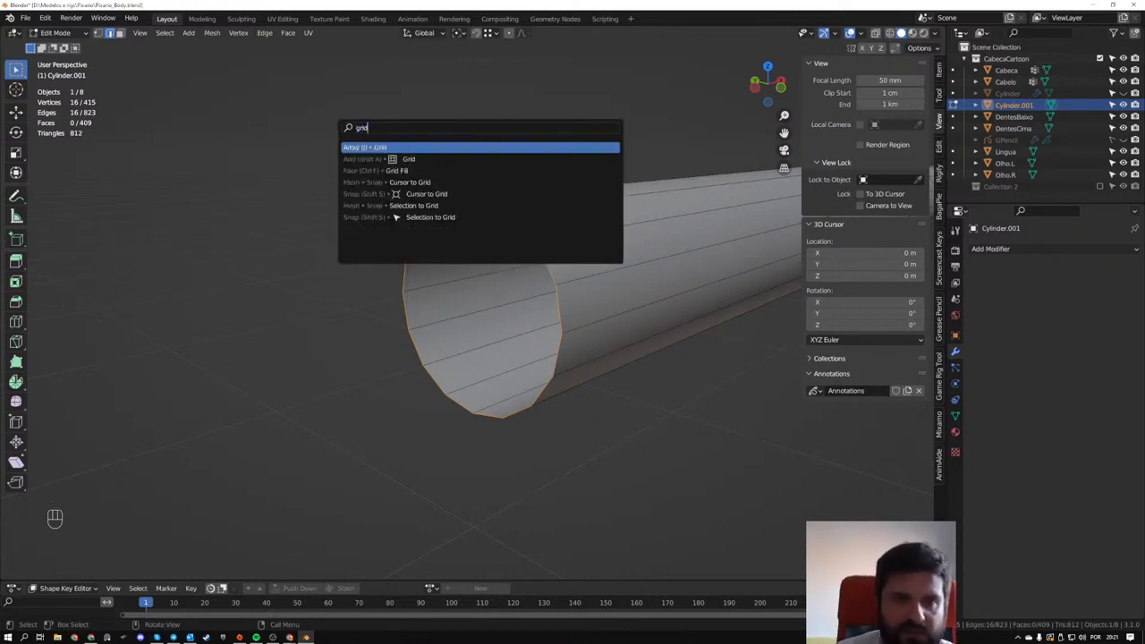
key("Down")
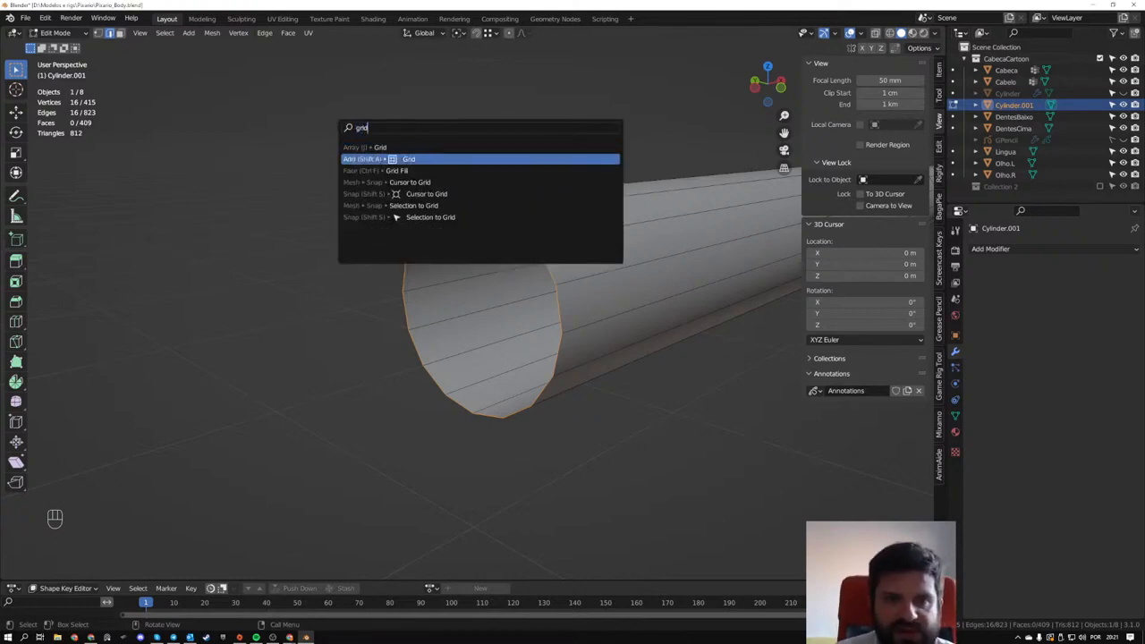
key("Down")
key("Return")
middle_click_drag(391, 171, 509, 206)
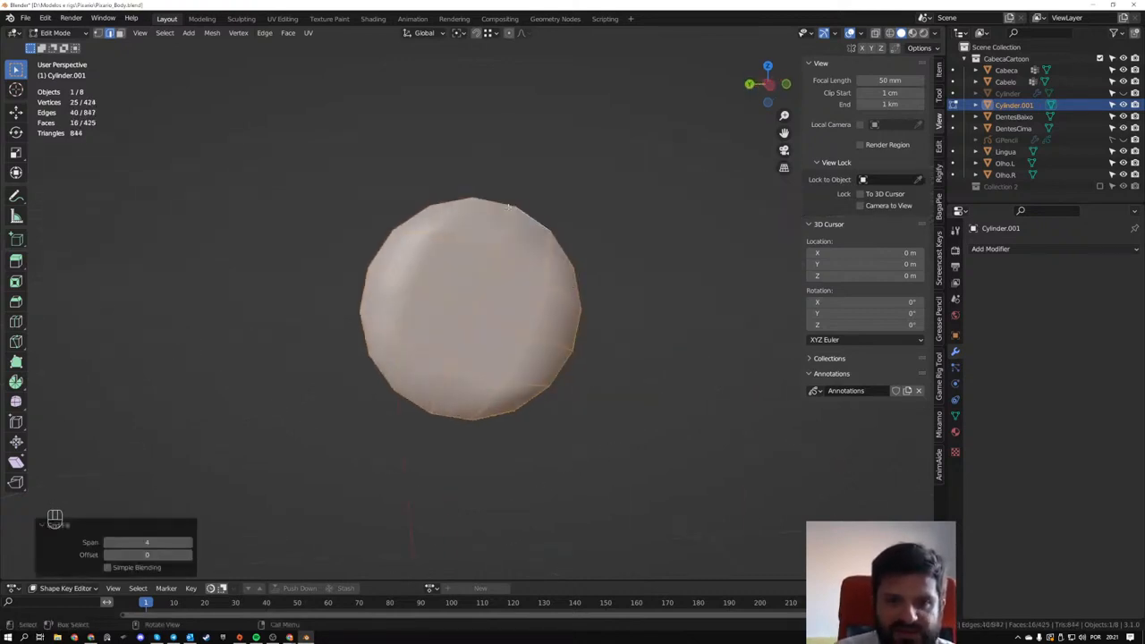
middle_click_drag(514, 365, 369, 313)
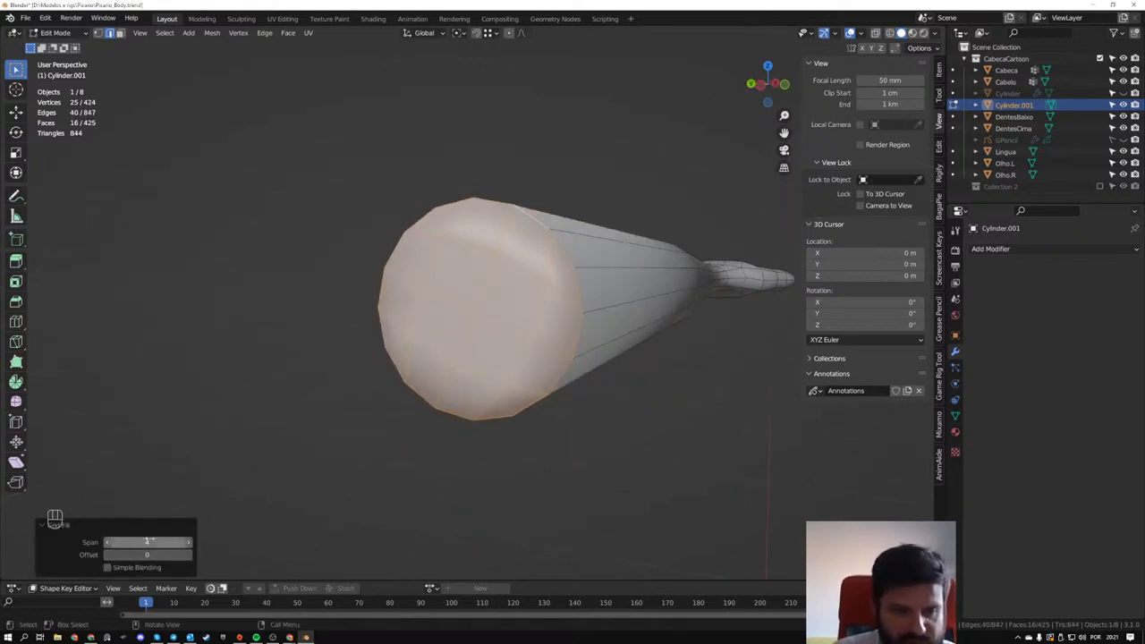
left_click_drag(148, 553, 156, 552)
middle_click_drag(367, 394, 455, 335)
key("alt+a")
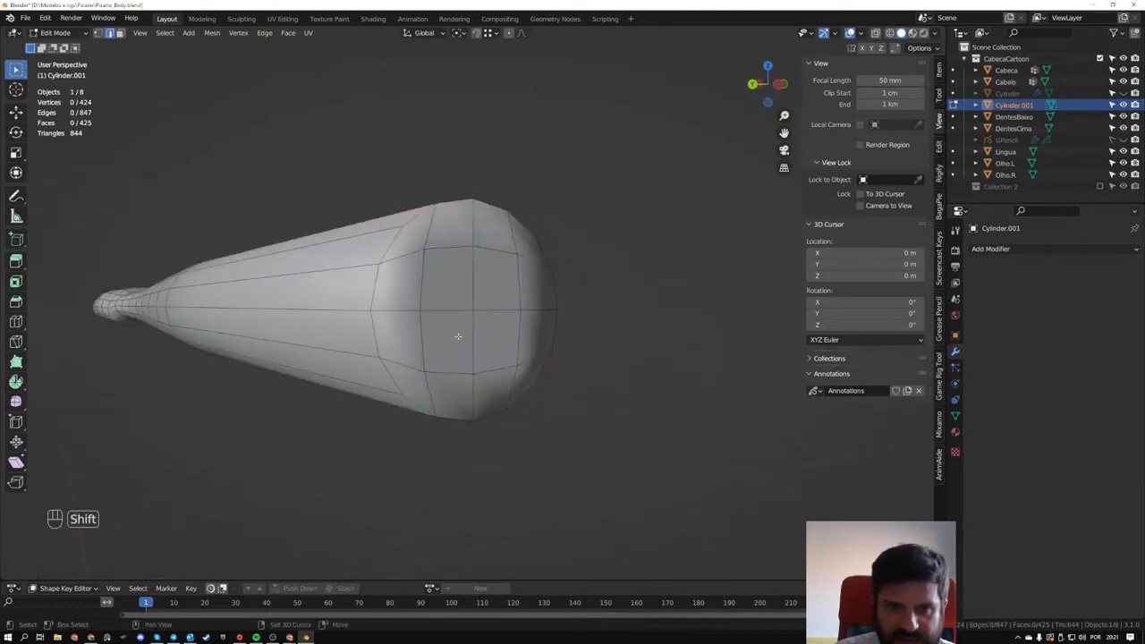
- Select the four central faces of the grid-filled cap and move them outward along X
key("3")
left_click(447, 278, "shift")
left_click(497, 278, "shift")
left_click(497, 344, "shift")
left_click(447, 345, "shift")
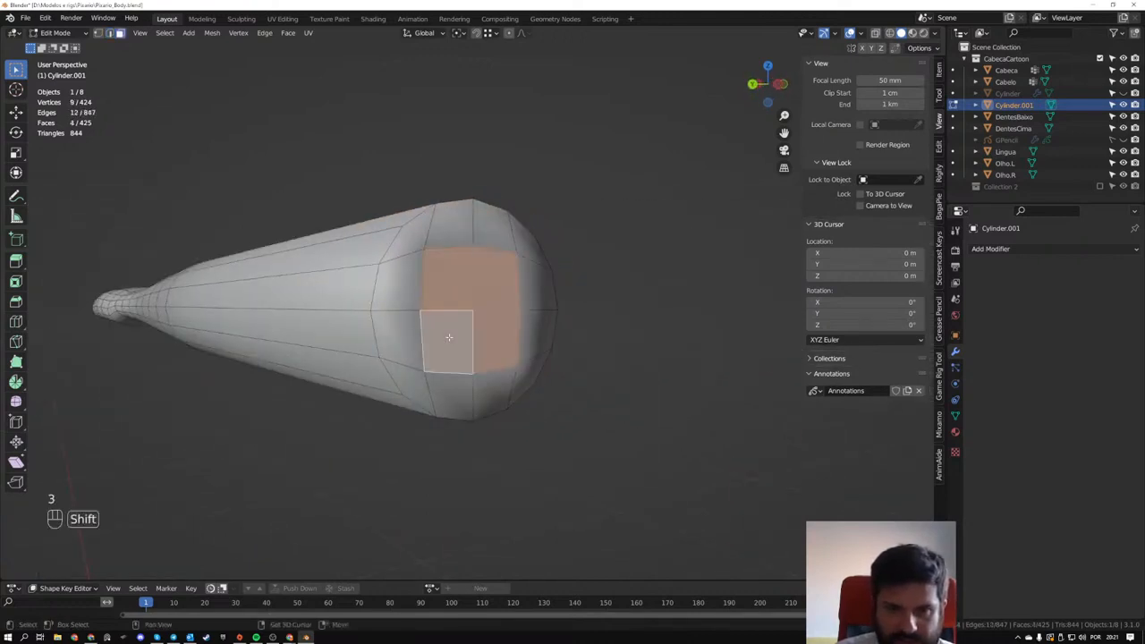
mouse_move(447, 345)
middle_mouse_down()
mouse_move(522, 354)
mouse_move(531, 317)
mouse_move(325, 325)
mouse_move(447, 322)
middle_mouse_up()
key("g")
key("x")
left_click(546, 330)
- Move the cap's centre vertex about -4.2 mm along X to round the shoulder end
key("1")
left_click(433, 311)
key("g")
key("x")
left_click(462, 465)
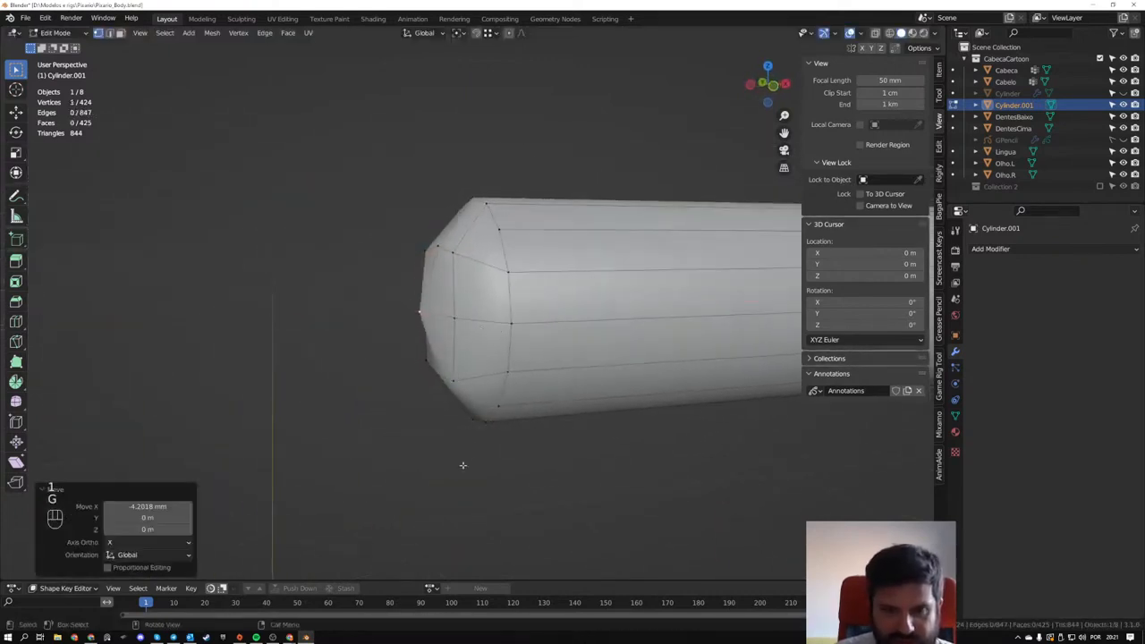
- Switch to the YouTube live chat window, read the viewers' latest messages, move it aside, and return to Blender
left_click(292, 636)
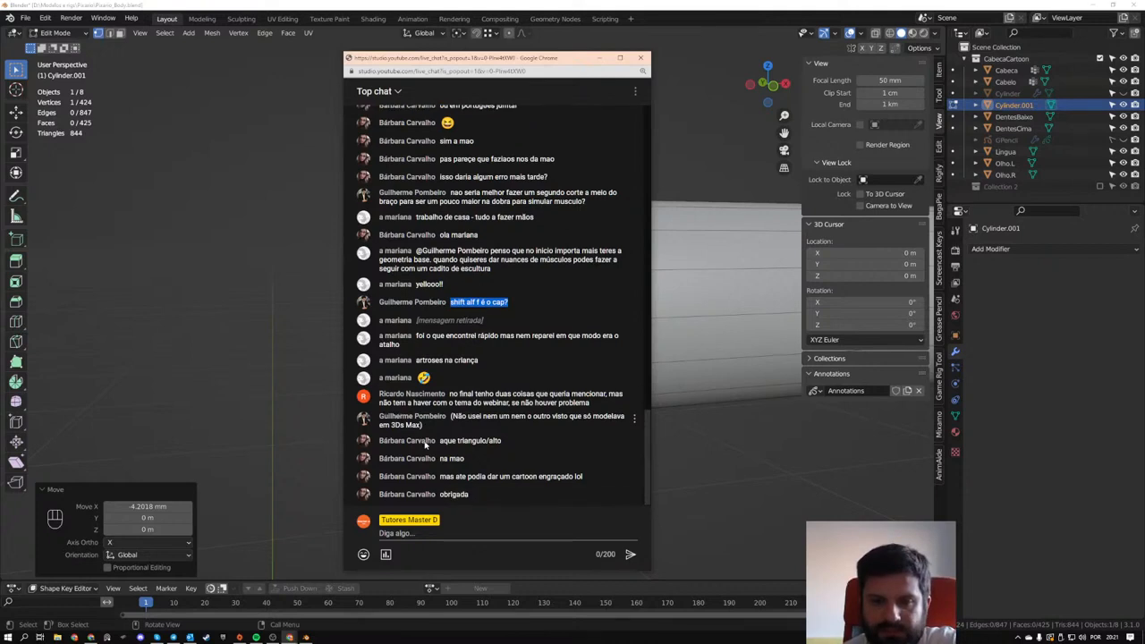
left_click_drag(610, 407, 449, 371)
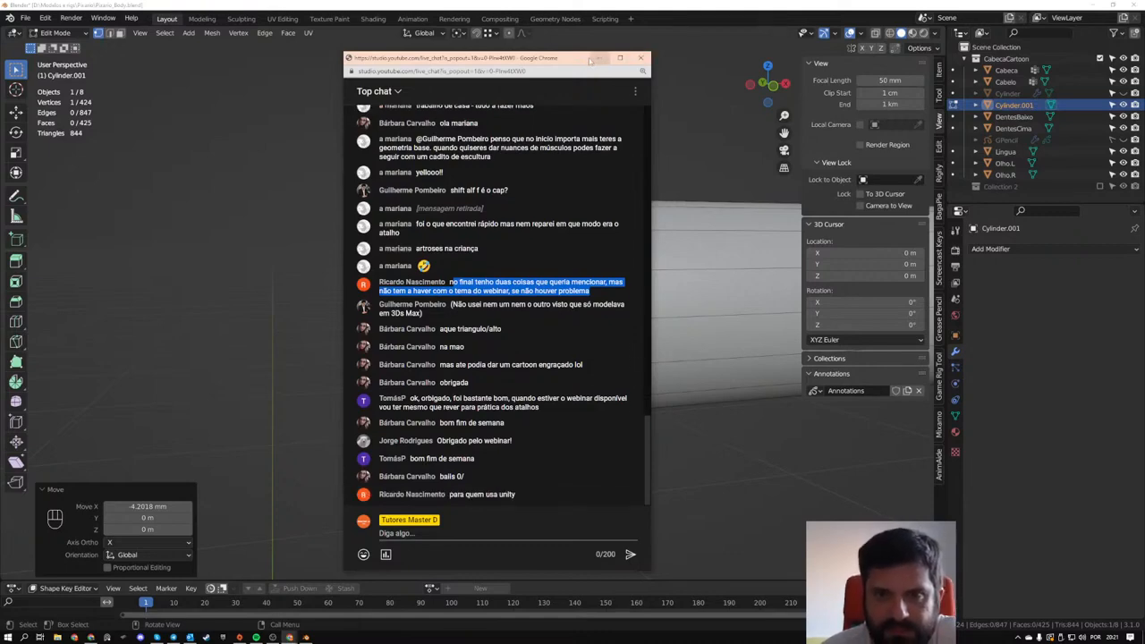
left_click_drag(573, 59, 258, 58)
scroll(567, 279, "down", 5)
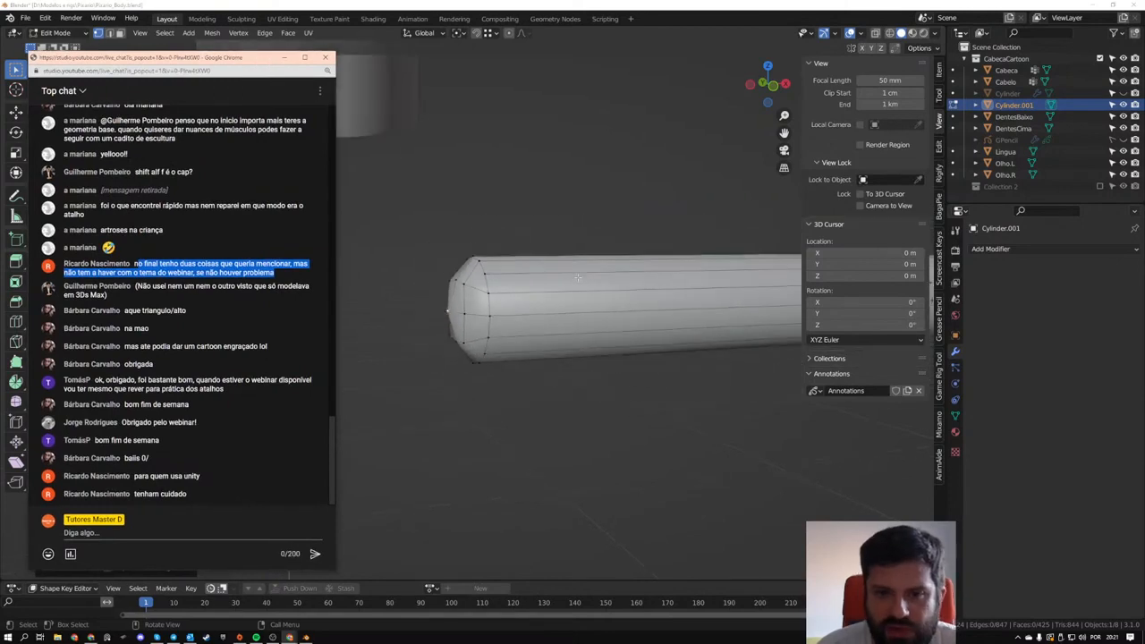
left_click(504, 272)
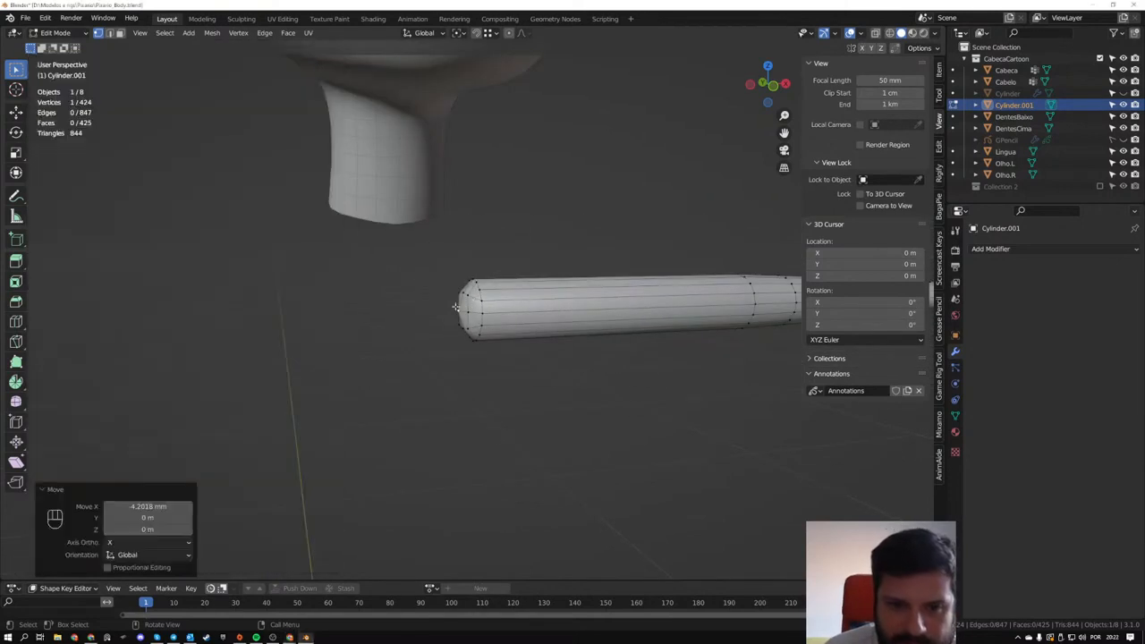
- Undo the cap rounding and the Grid Fill back to the arm's open shoulder loop
key("ctrl+z")
key("ctrl+z")
key("ctrl+z")
key("ctrl+z")
key("ctrl+z")
key("ctrl+z")
key("ctrl+z")
key("ctrl+z")
key("ctrl+z")
key("ctrl+z")
key("ctrl+z")
key("ctrl+z")
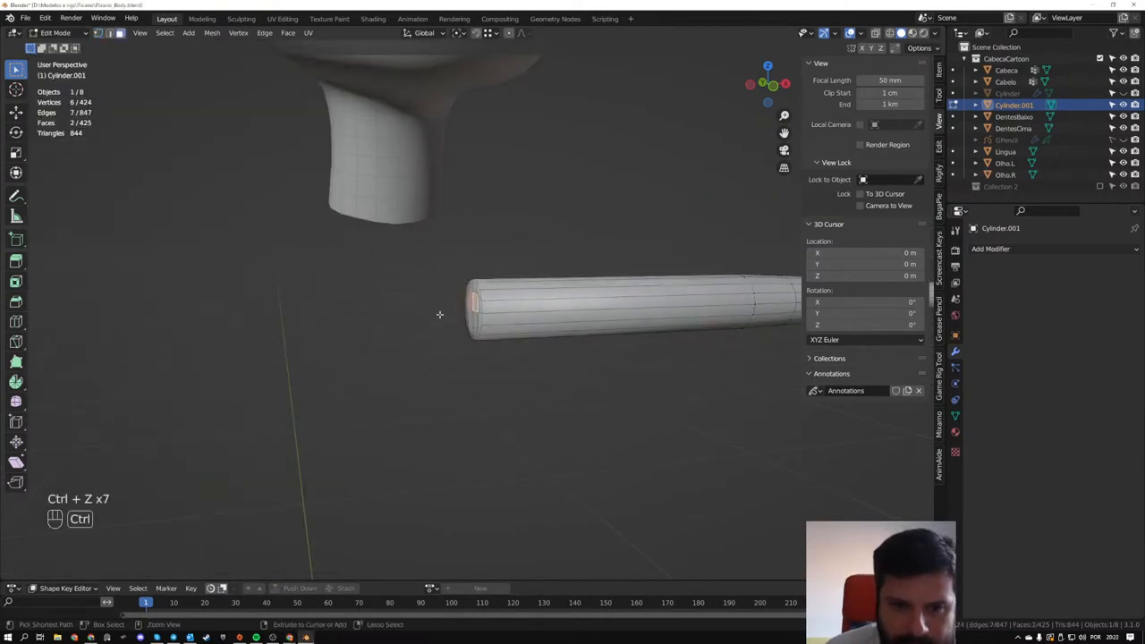
key("ctrl+z")
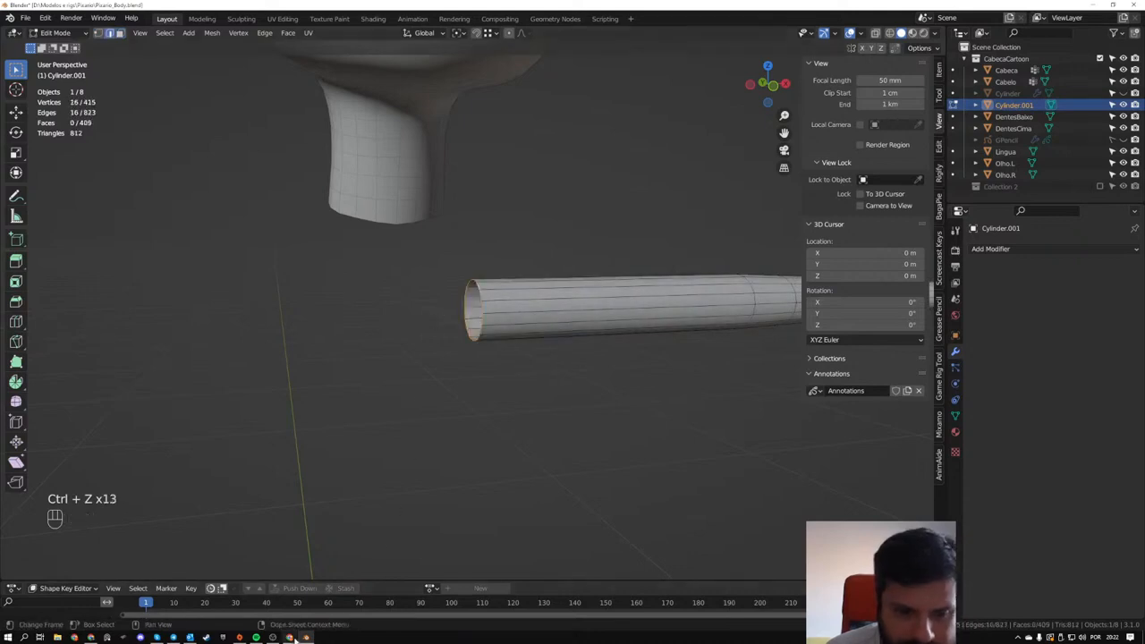
- Check the YouTube live chat for new messages and return to the view of the head and arm
mouse_move(291, 638)
left_click(337, 597)
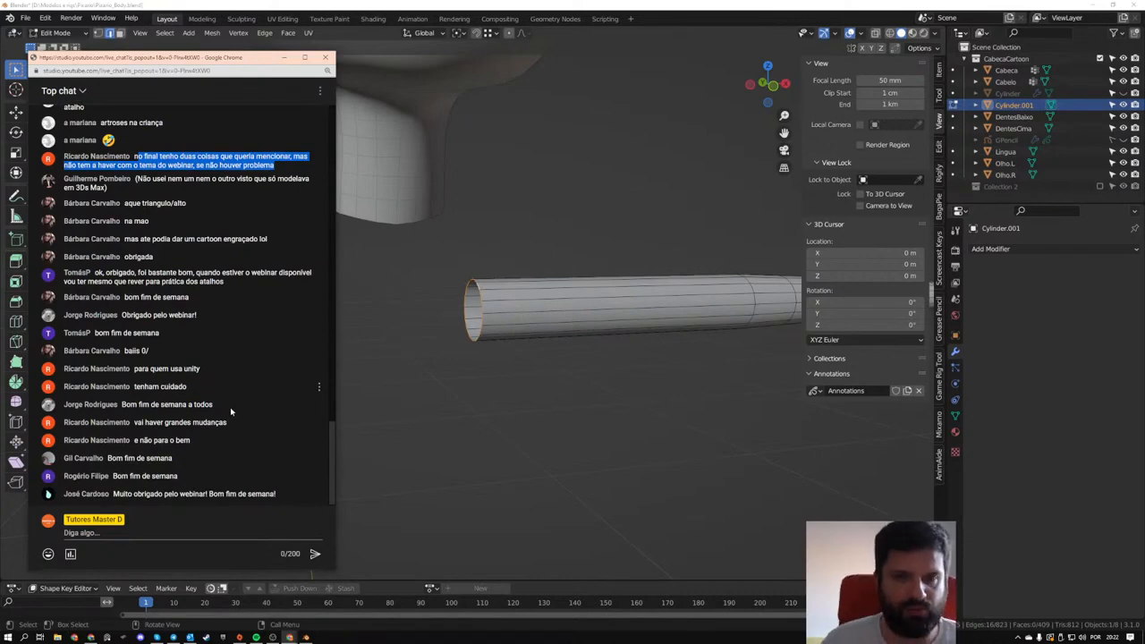
scroll(660, 318, "down", 4)
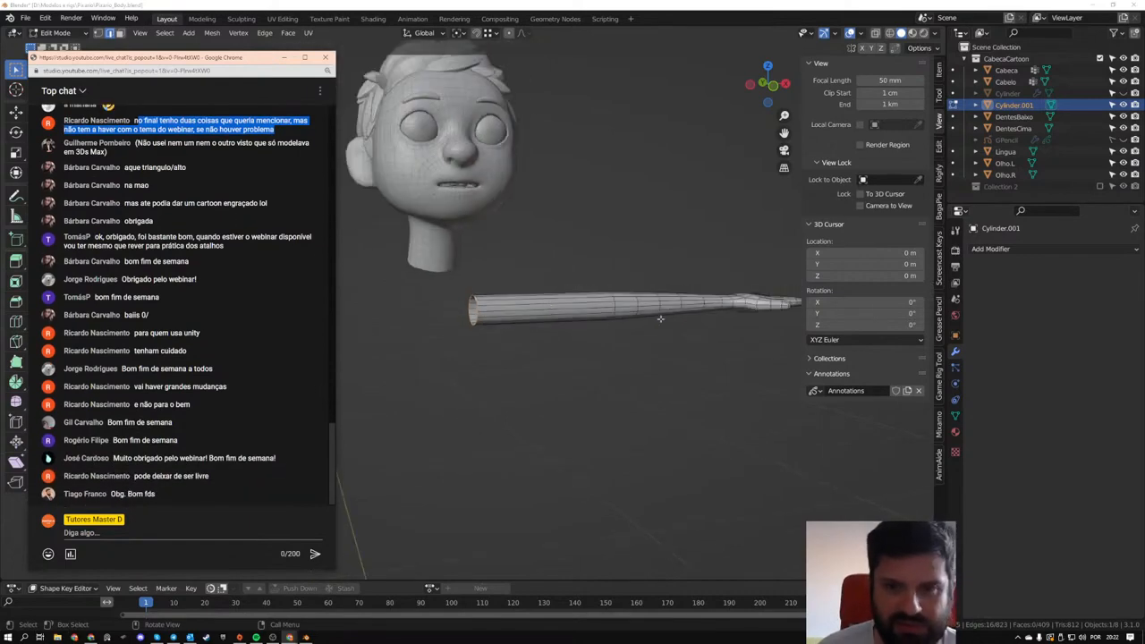
middle_click_drag(660, 318, 463, 320, "alt")
middle_click_drag(583, 314, 511, 235)
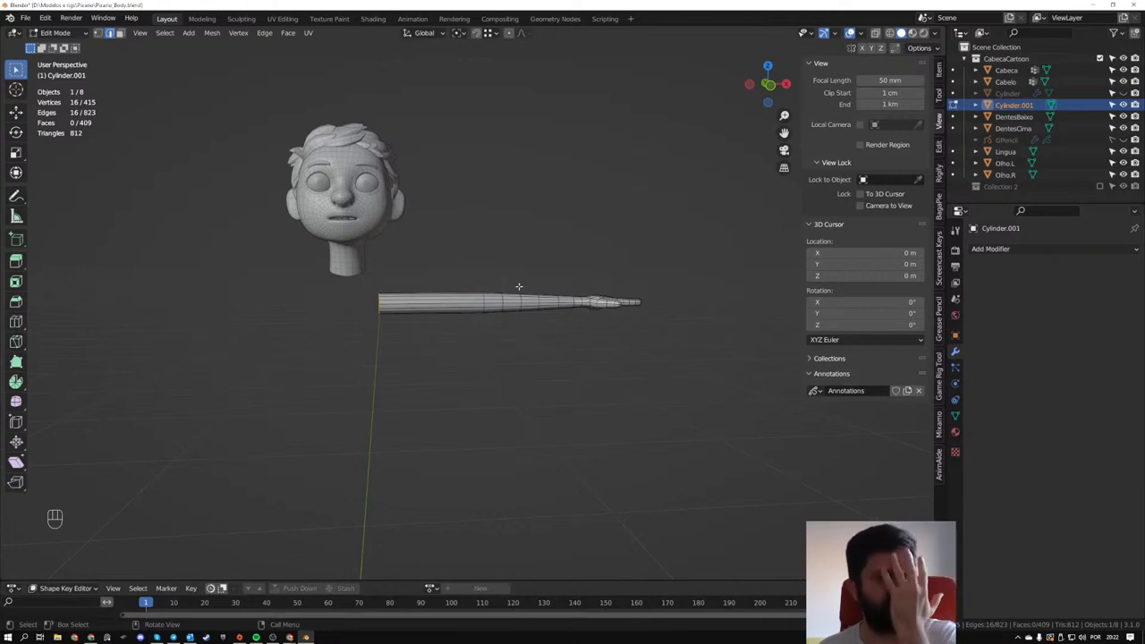
- Box-select the arm's hand geometry and return to Object Mode
middle_click_drag(519, 286, 587, 256)
left_click_drag(549, 246, 644, 318)
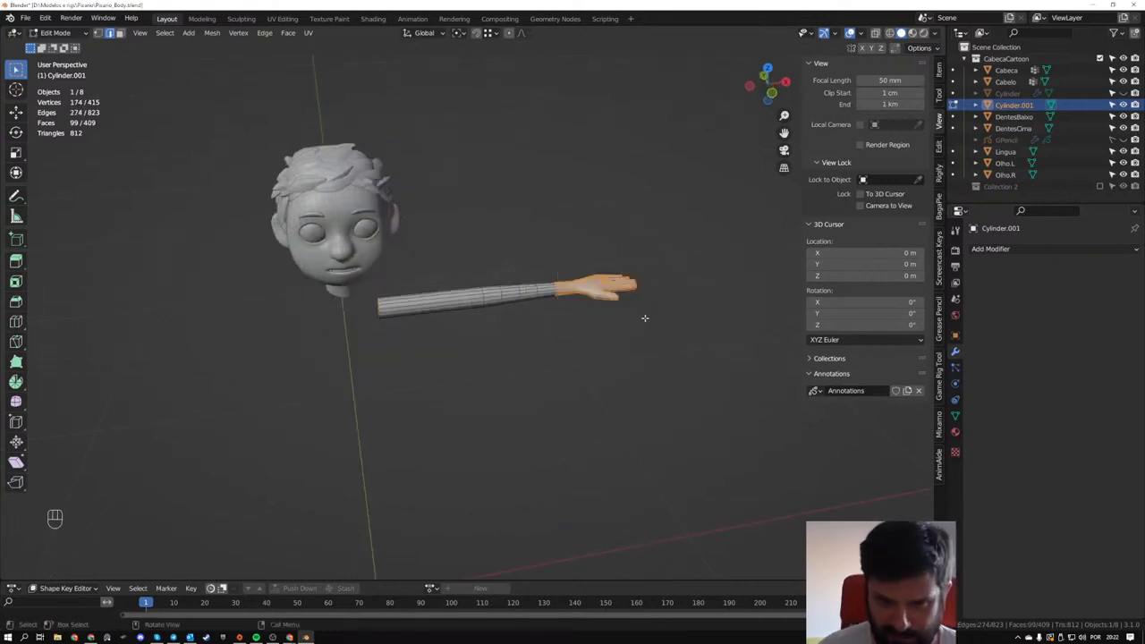
middle_click_drag(643, 318, 530, 352)
key("Tab")
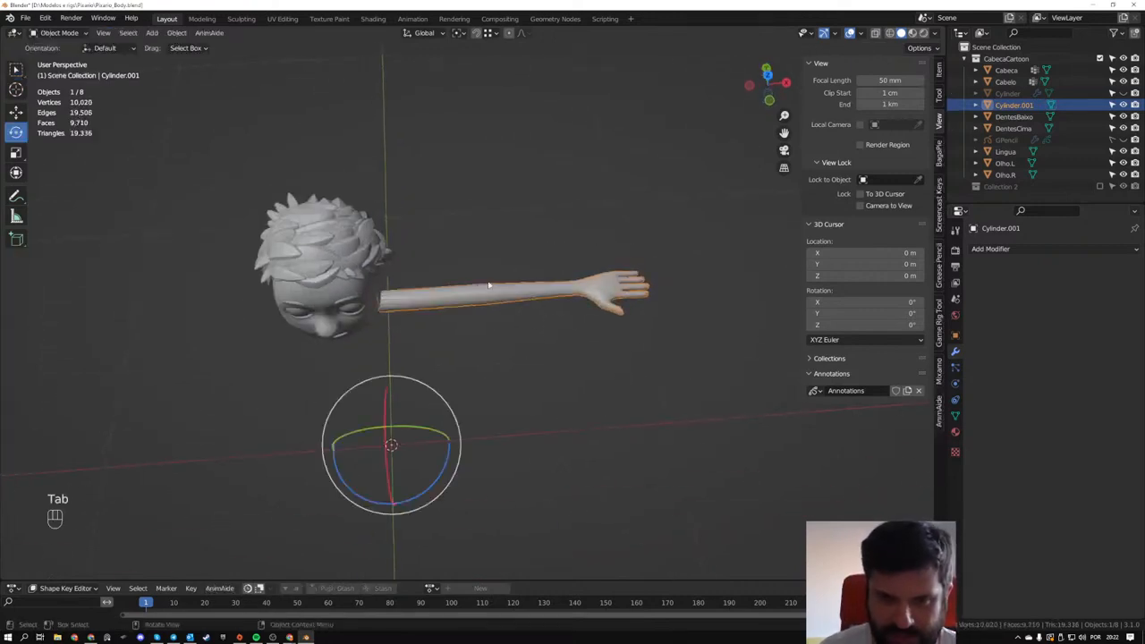
- Duplicate the arm in front view and place the copy about -83 cm along X
key("KP_1")
key("shift+d")
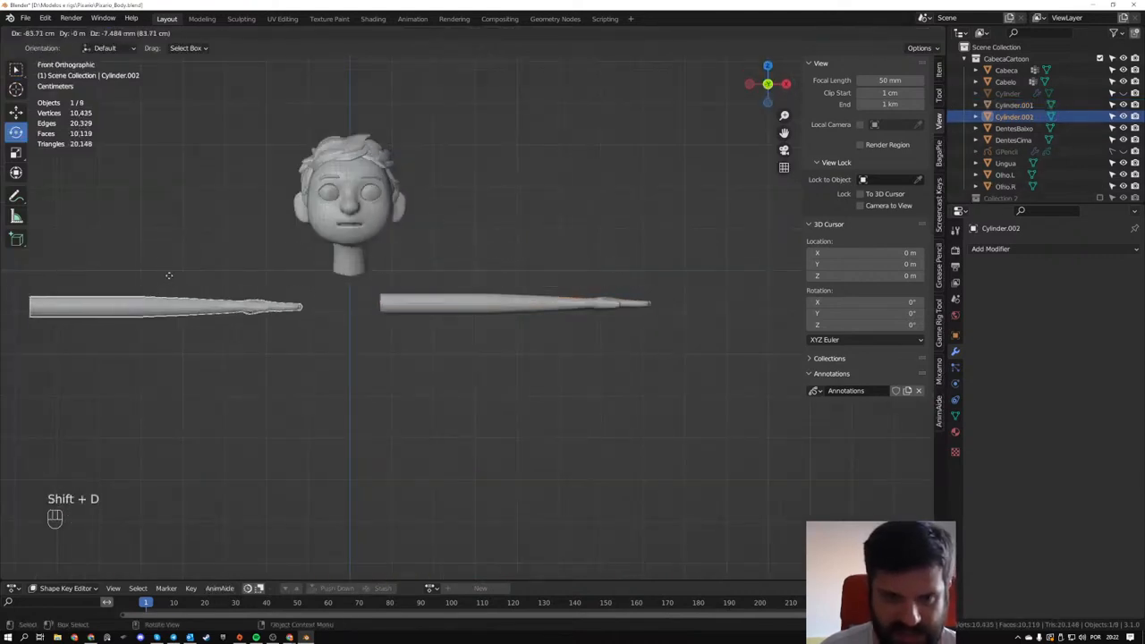
left_click(170, 259)
- Rotate the duplicated arm 90° in top view and 90° in right view to stand it upright
key("KP_7")
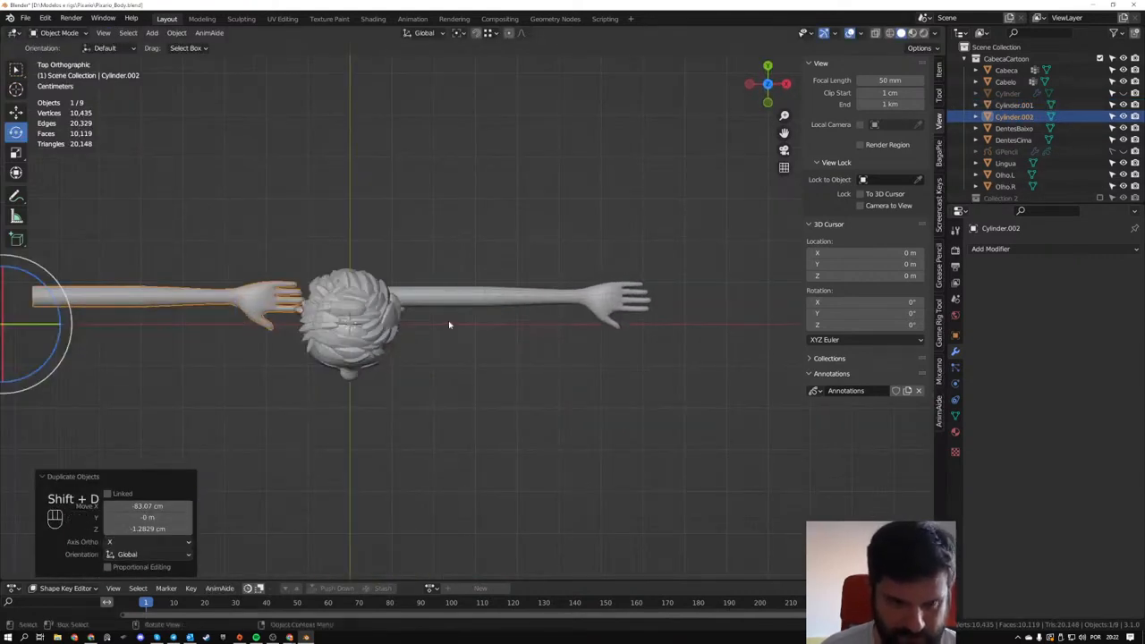
key("r")
key("KP_9")
key("KP_0")
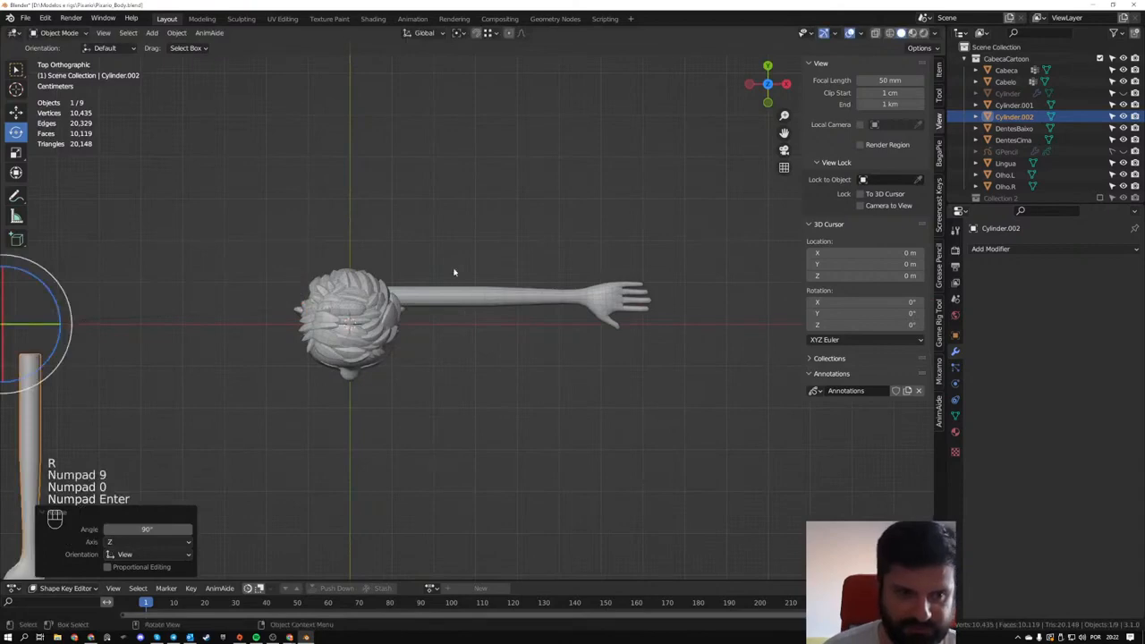
middle_click_drag(456, 270, 370, 158)
key("r")
key("KP_9")
key("KP_0")
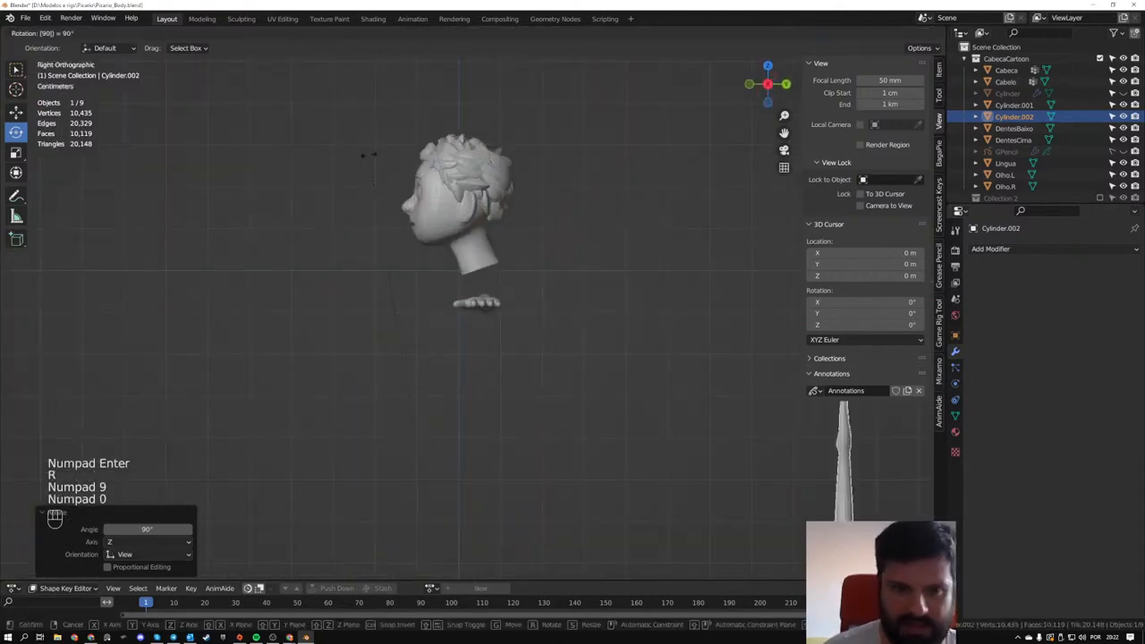
key("KP_Enter")
- Move the upright arm copy in front of the character's head, shifting it about 74 cm along X
scroll(370, 159, "down", 2)
key("g")
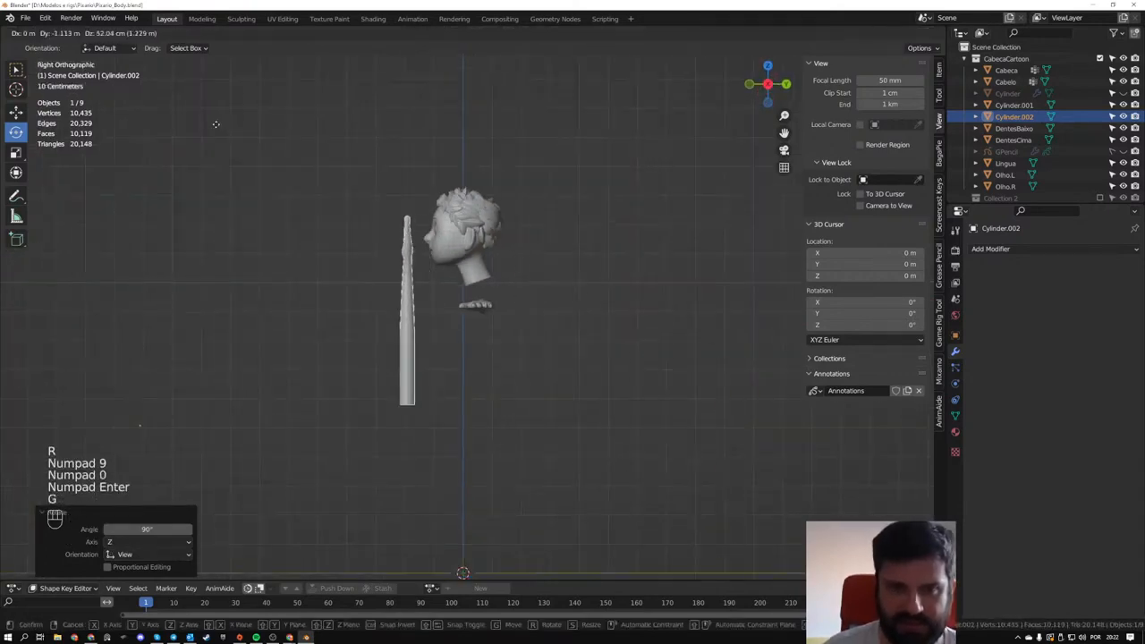
left_click(218, 123)
middle_click_drag(204, 223, 340, 238)
key("g")
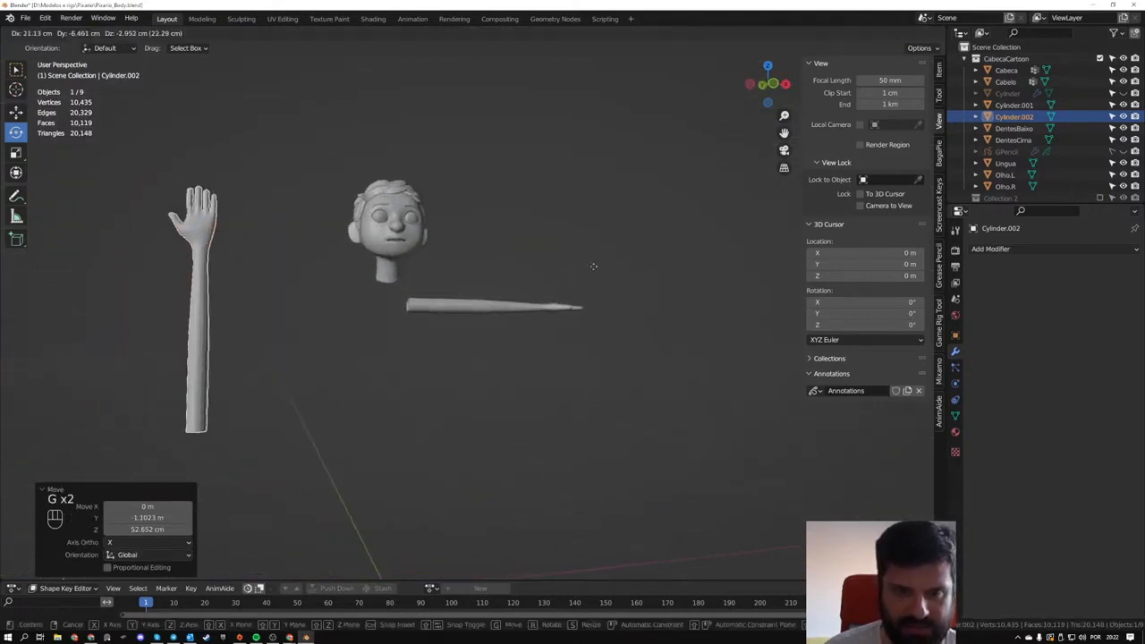
left_click(517, 265)
- Move the arm copy about 28 cm in Y and 6 cm in Z so its palm covers the character's face
middle_click_drag(517, 264, 638, 284)
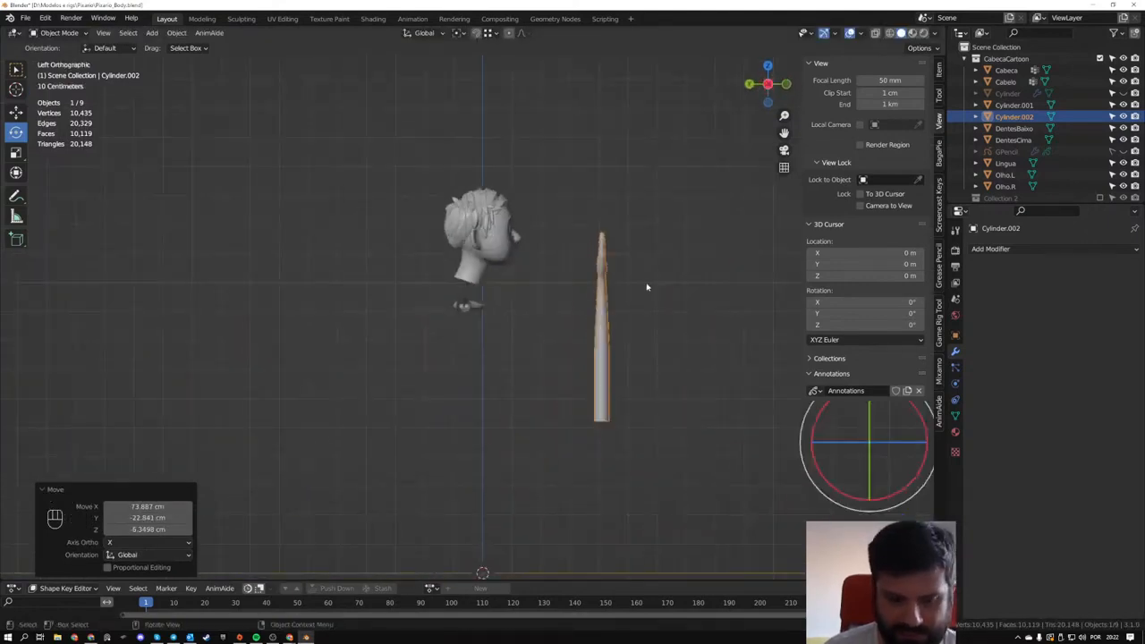
key("g")
left_click(564, 263)
middle_click_drag(564, 262, 502, 350)
scroll(470, 265, "up", 4)
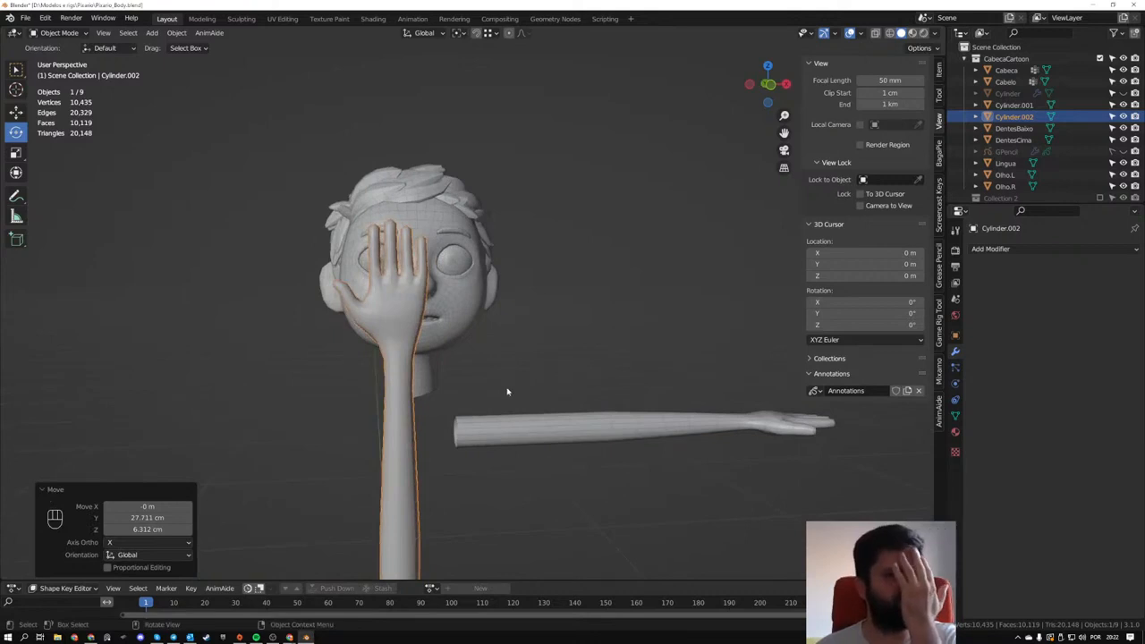
- Delete the duplicated arm and select the original arm
left_click(400, 390)
left_click(396, 465)
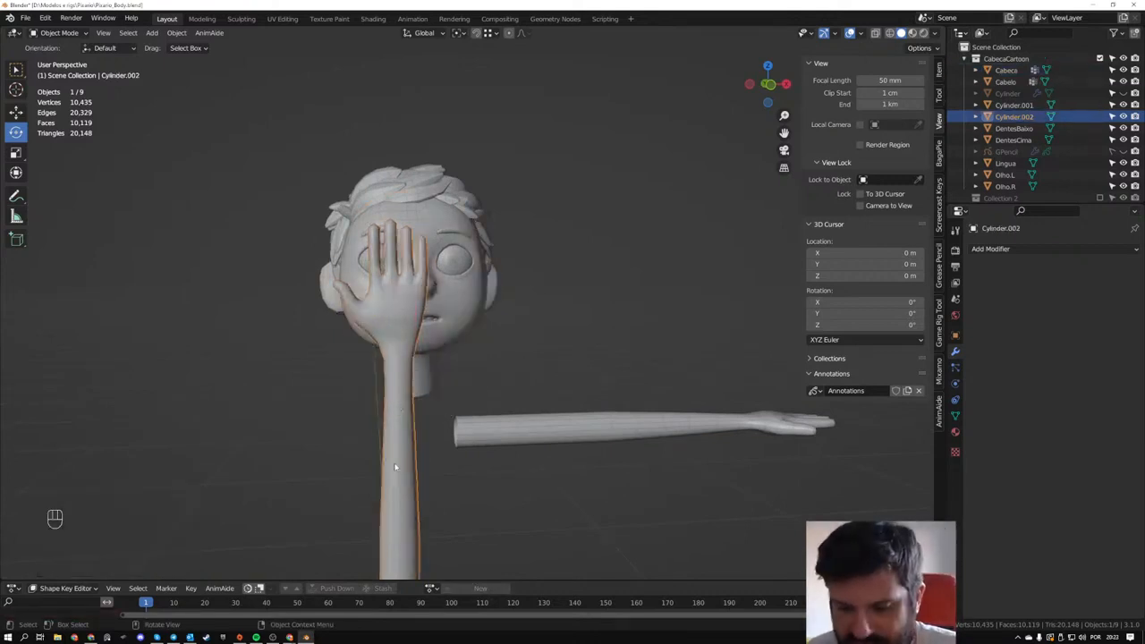
key("Delete")
left_click(518, 418)
middle_click_drag(448, 522, 367, 453, "shift")
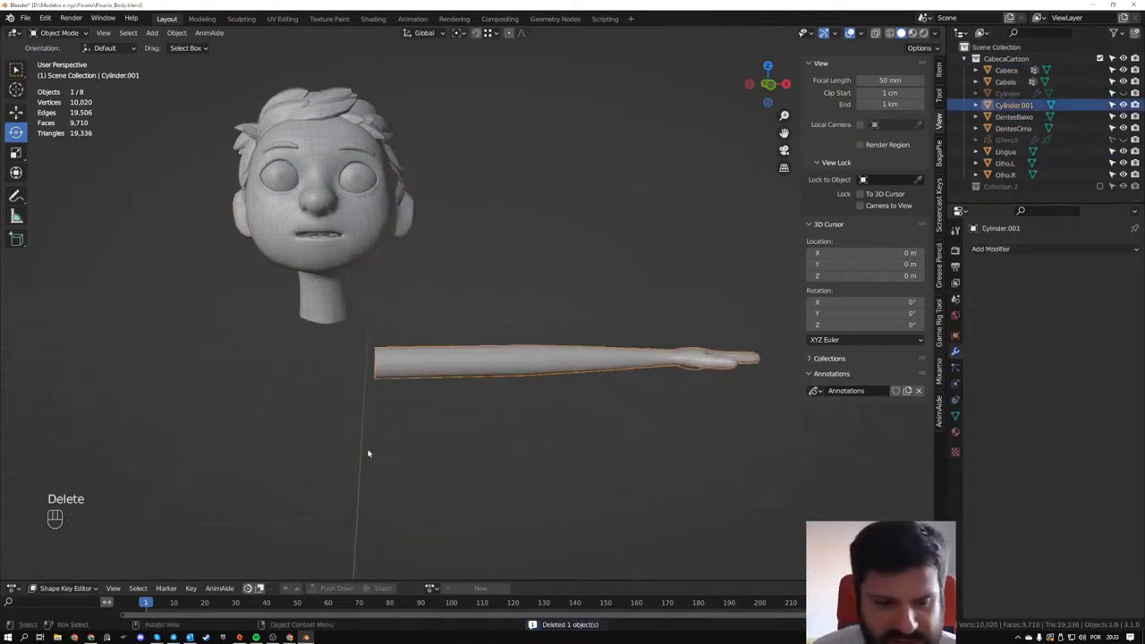
- Switch to the YouTube live chat window to read the viewers' newest messages
left_click(290, 595)
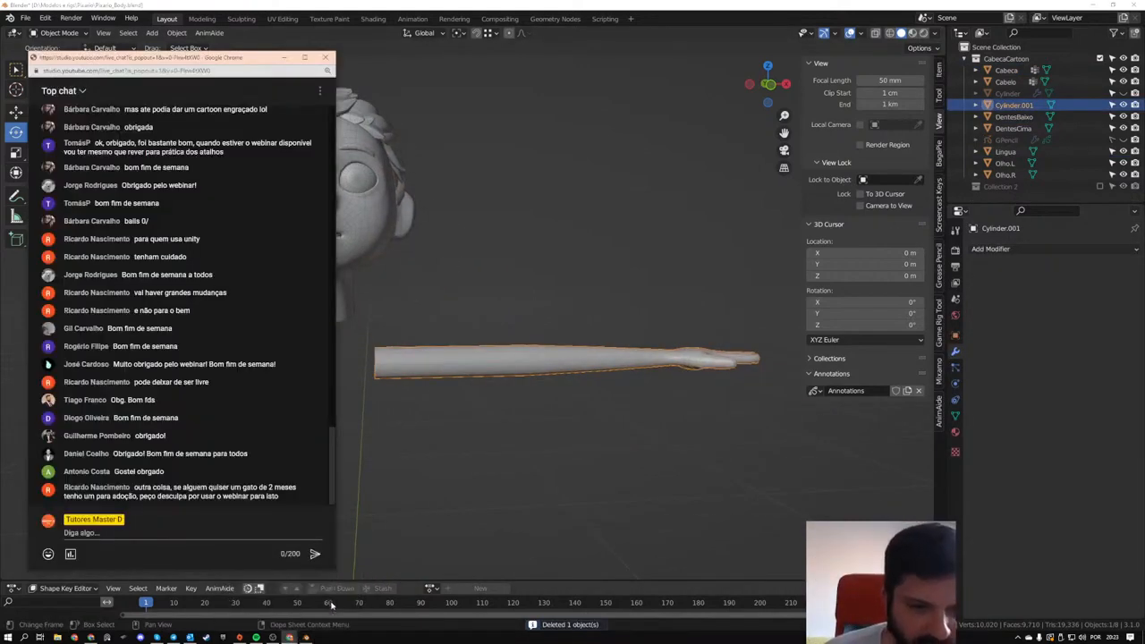